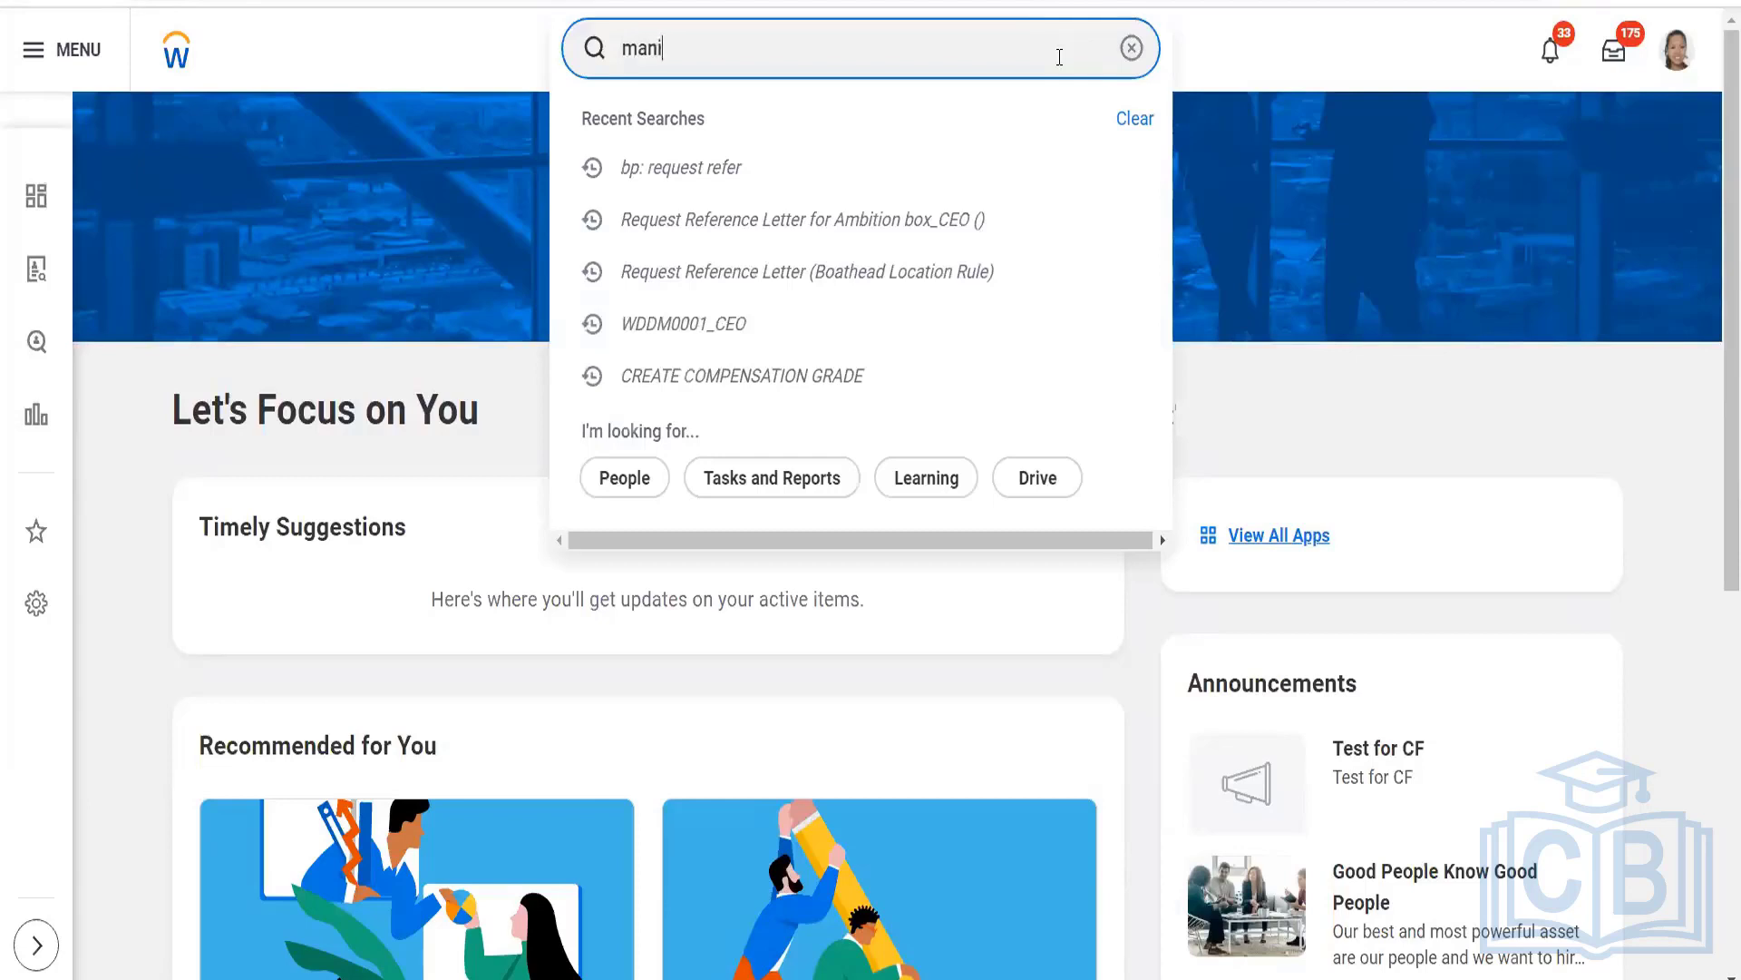
# Open the Maintain Dashboards report and filter its Dashboard column to Alpha Recruiting
pyautogui.write('in dash')
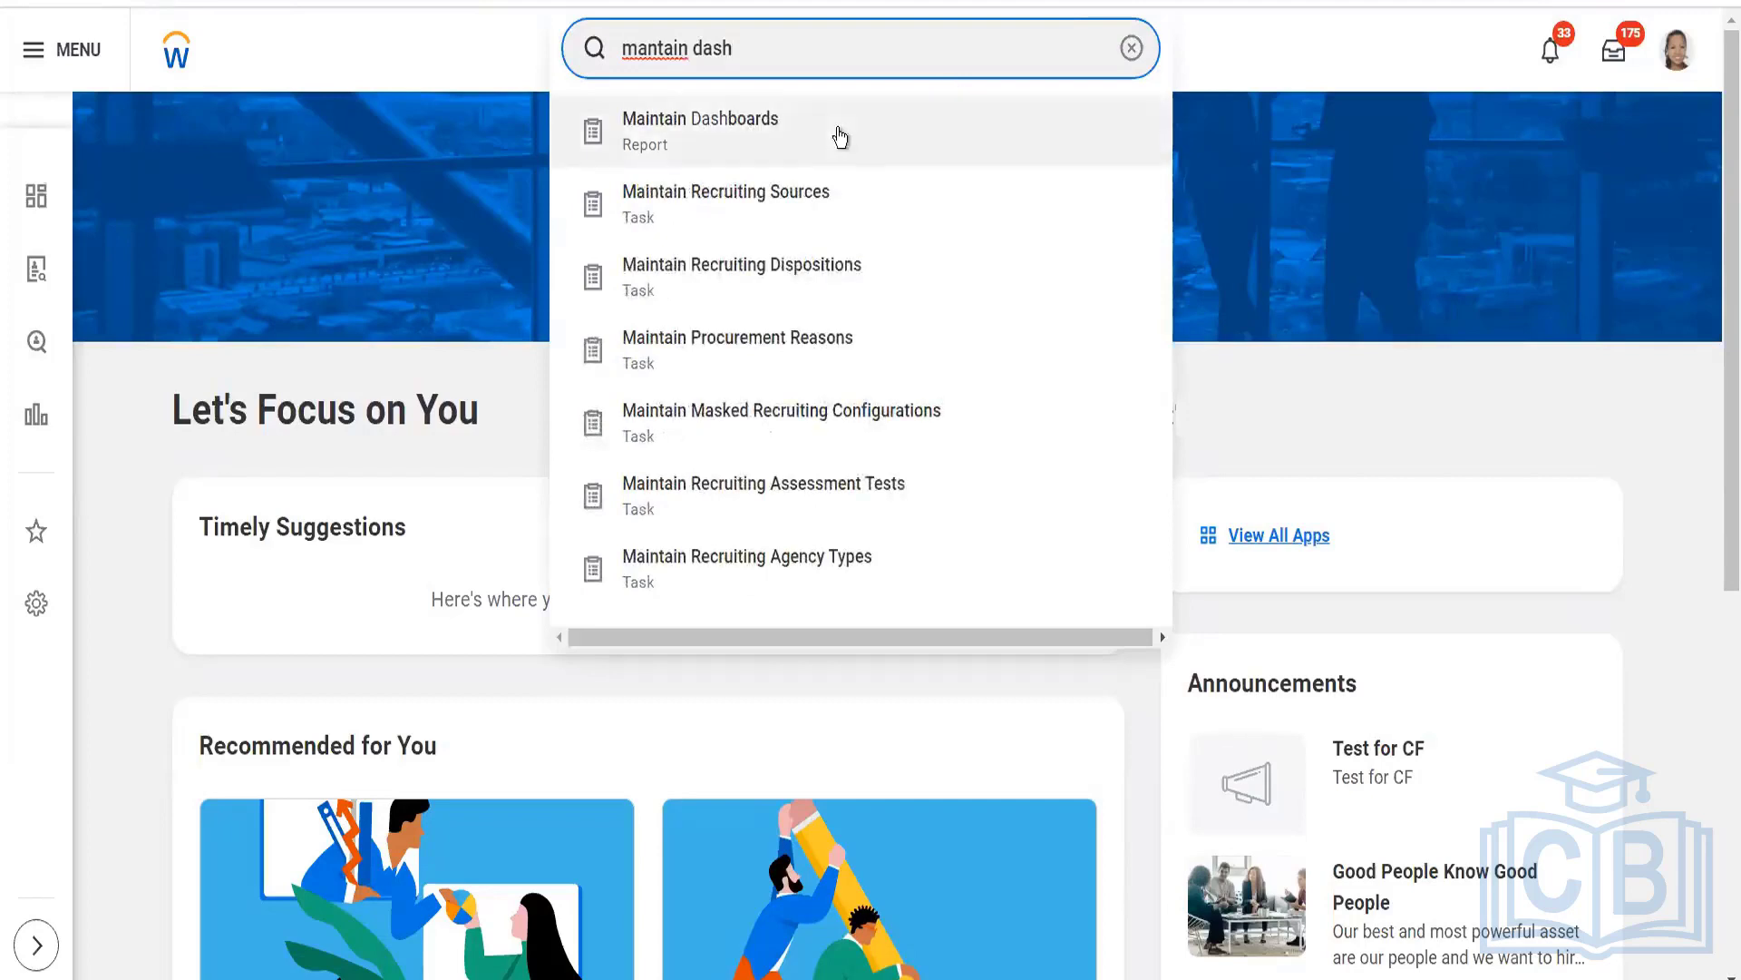
pyautogui.click(840, 136)
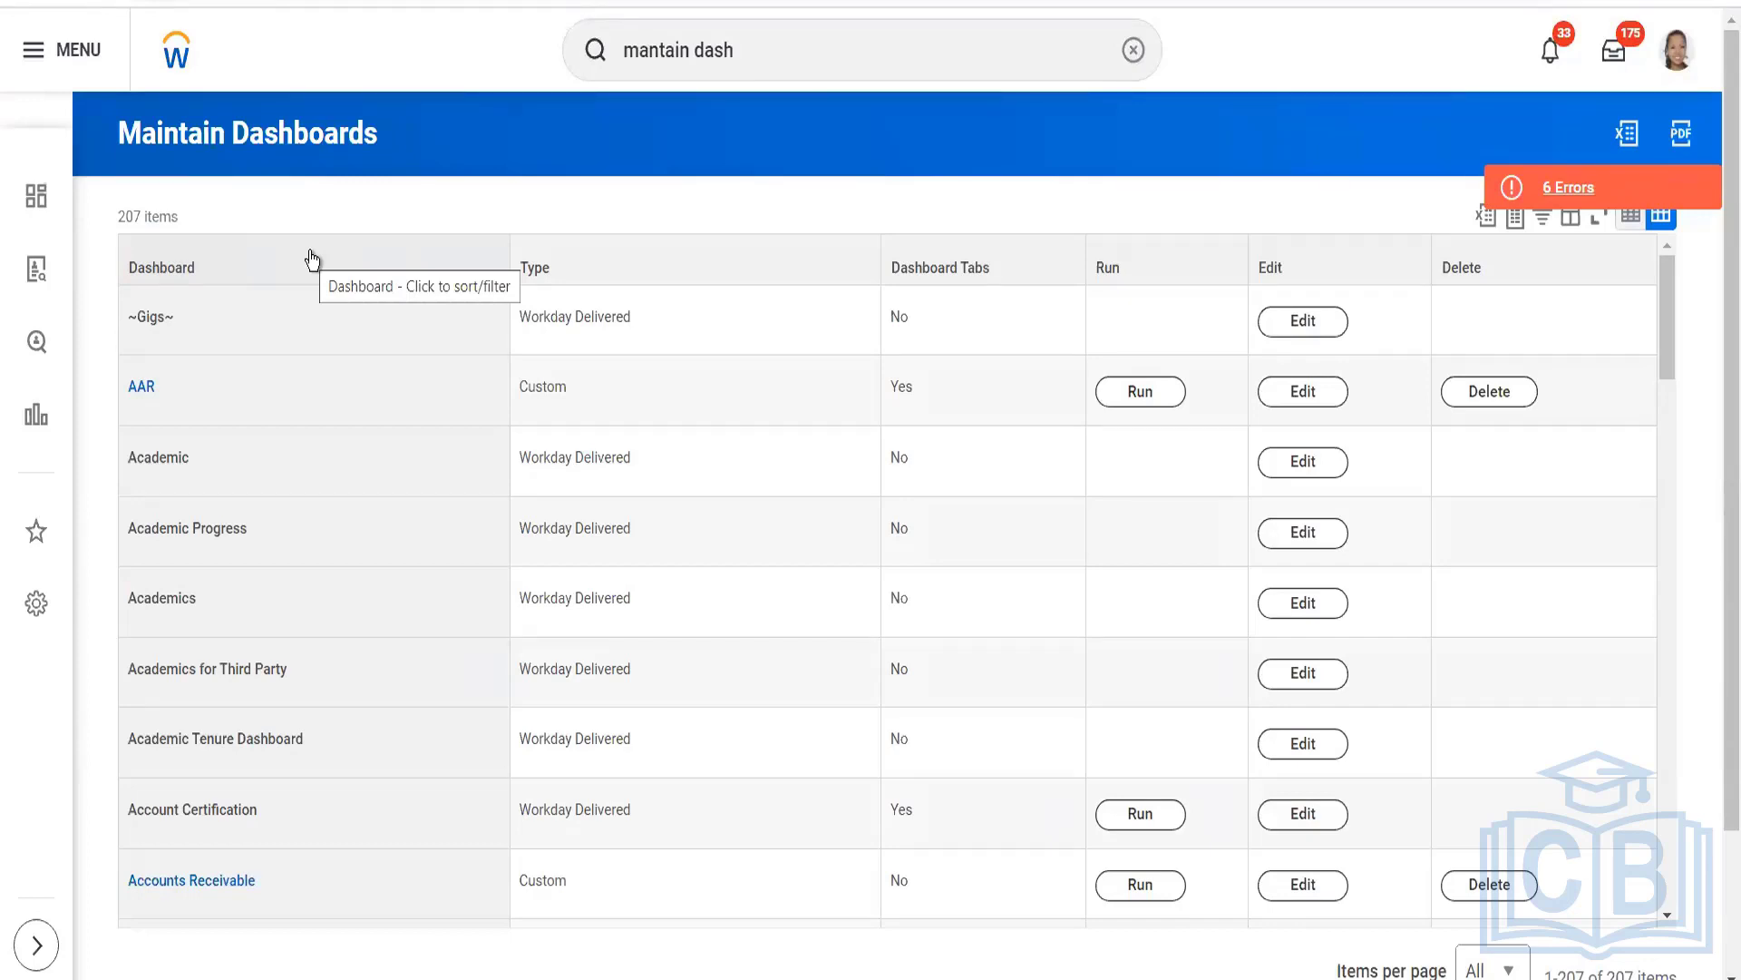
pyautogui.click(284, 264)
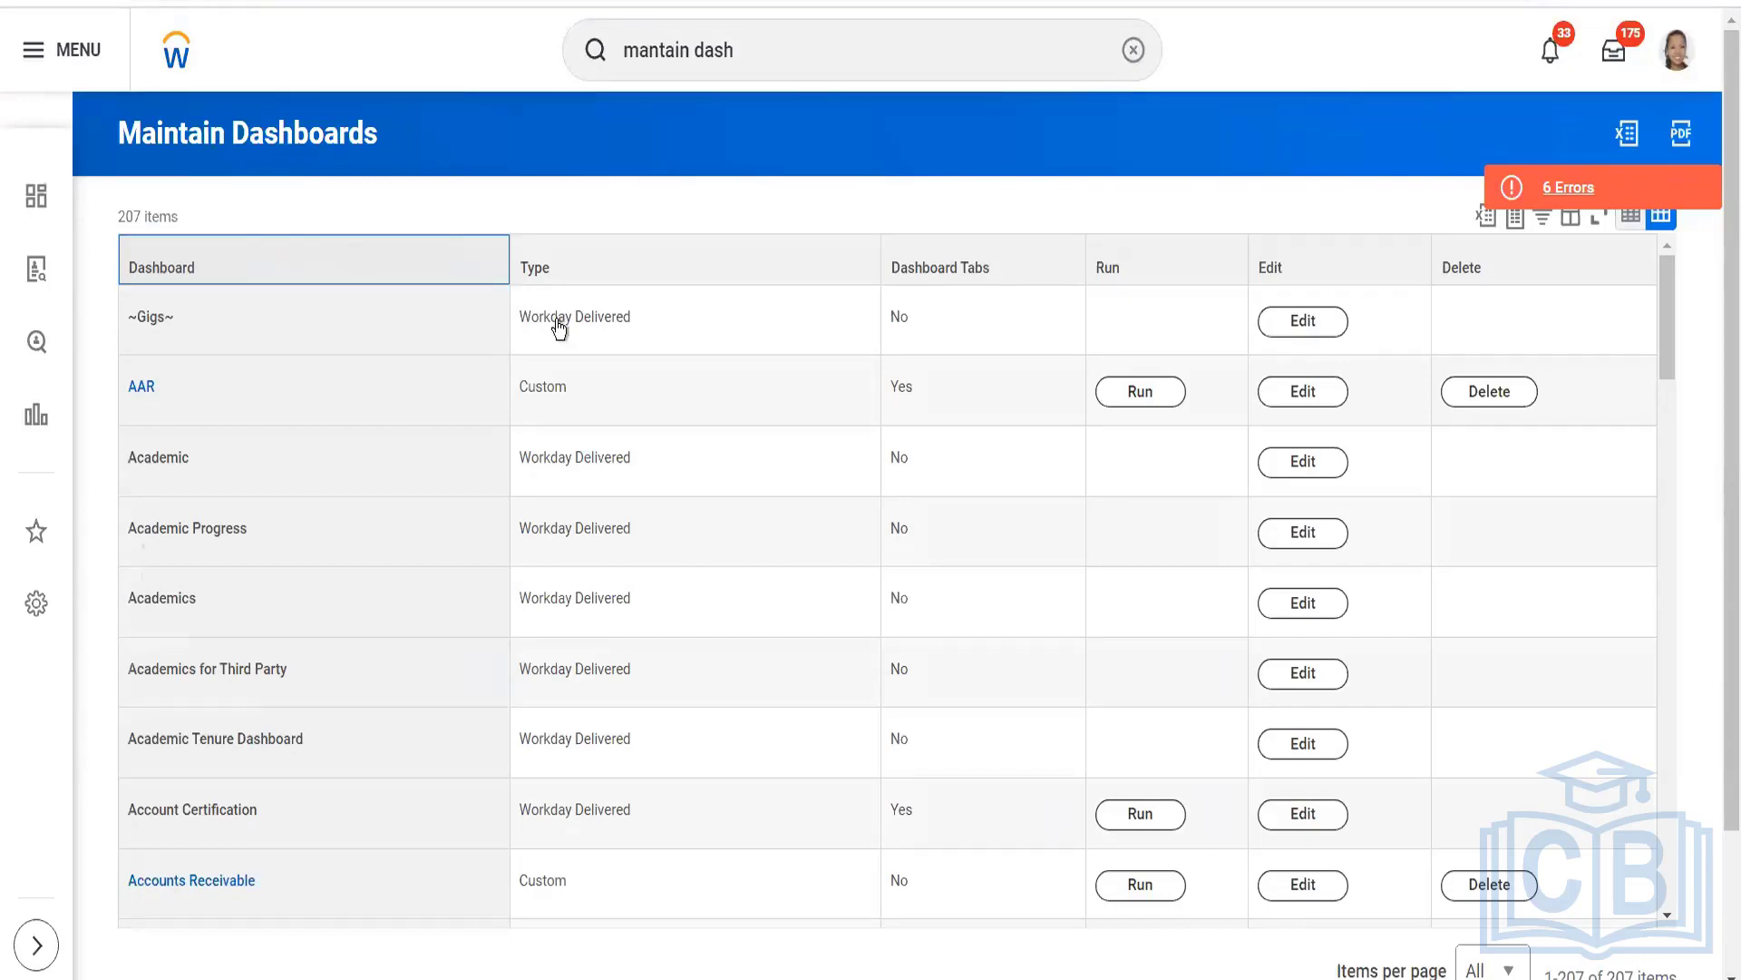
pyautogui.click(243, 594)
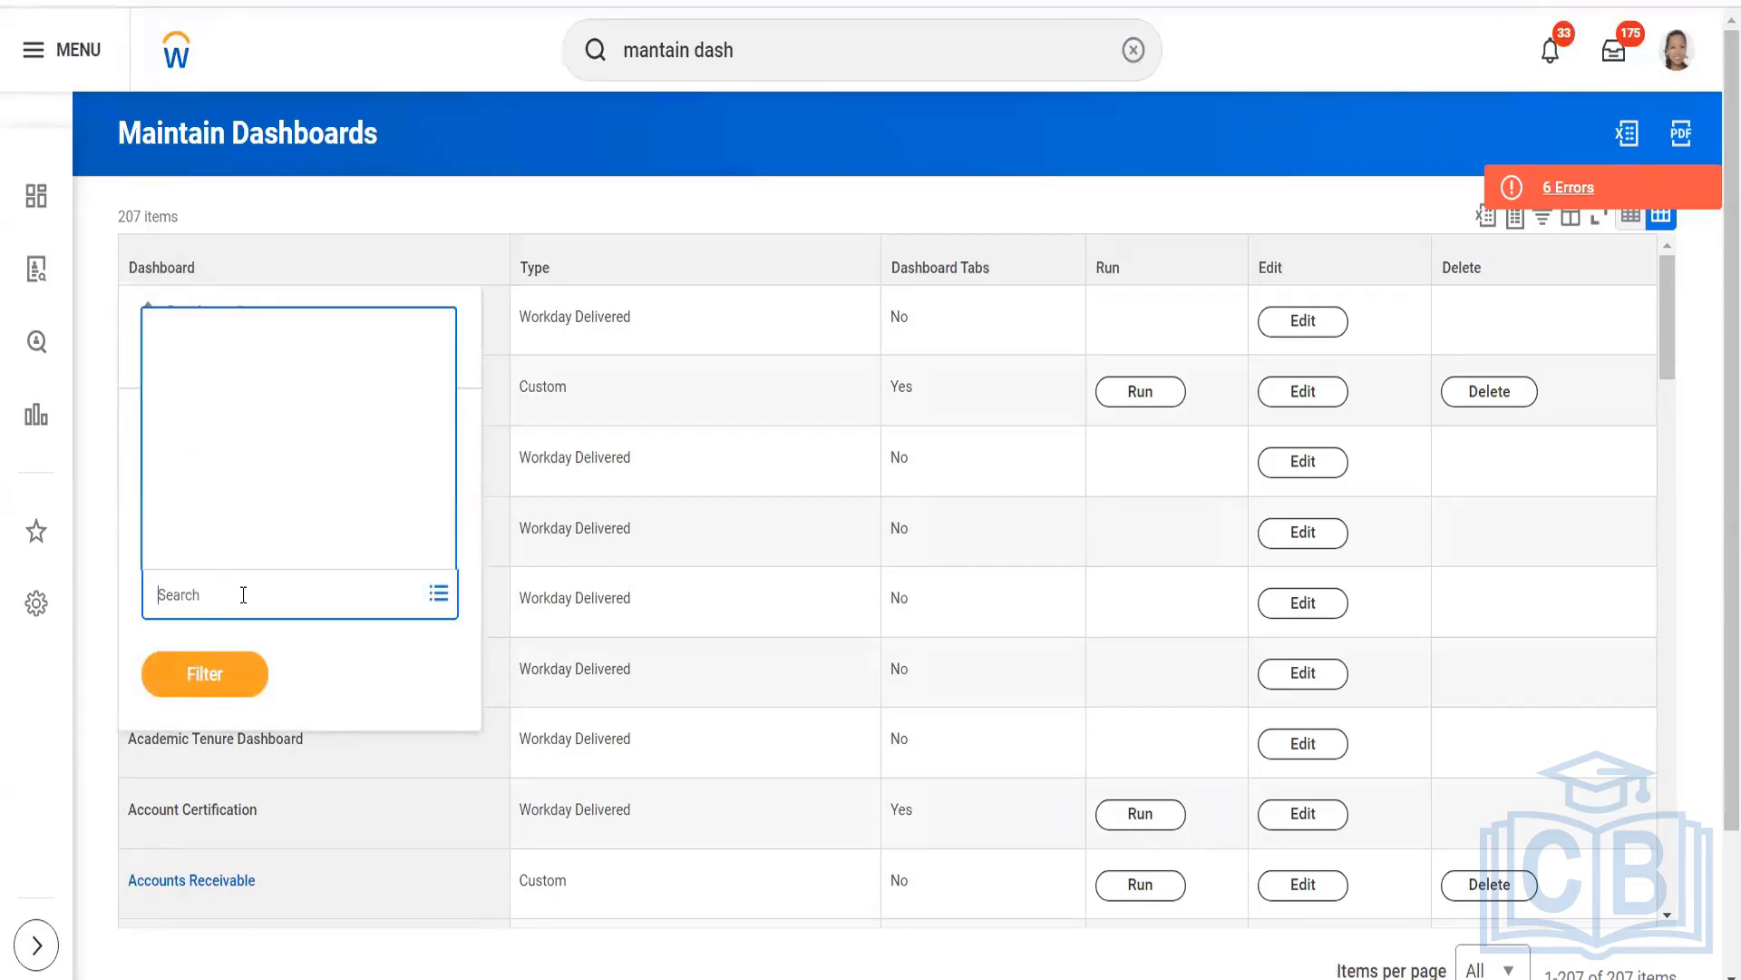
pyautogui.write('alpha')
pyautogui.press('Return')
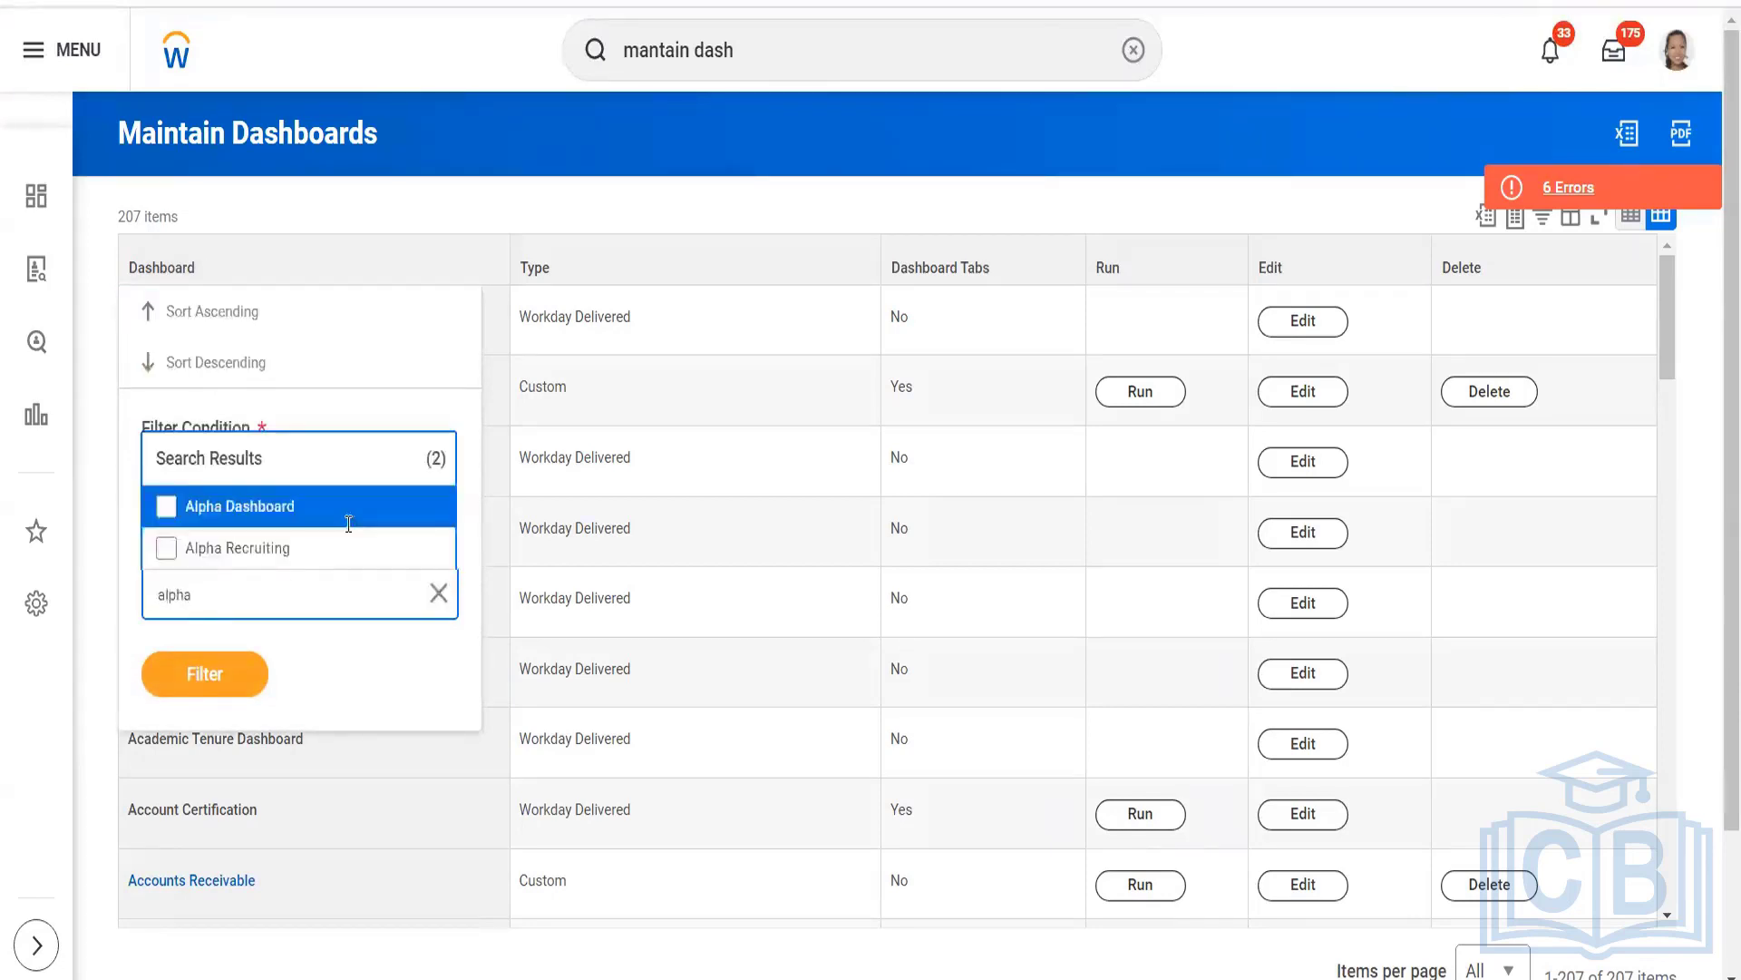
pyautogui.click(288, 544)
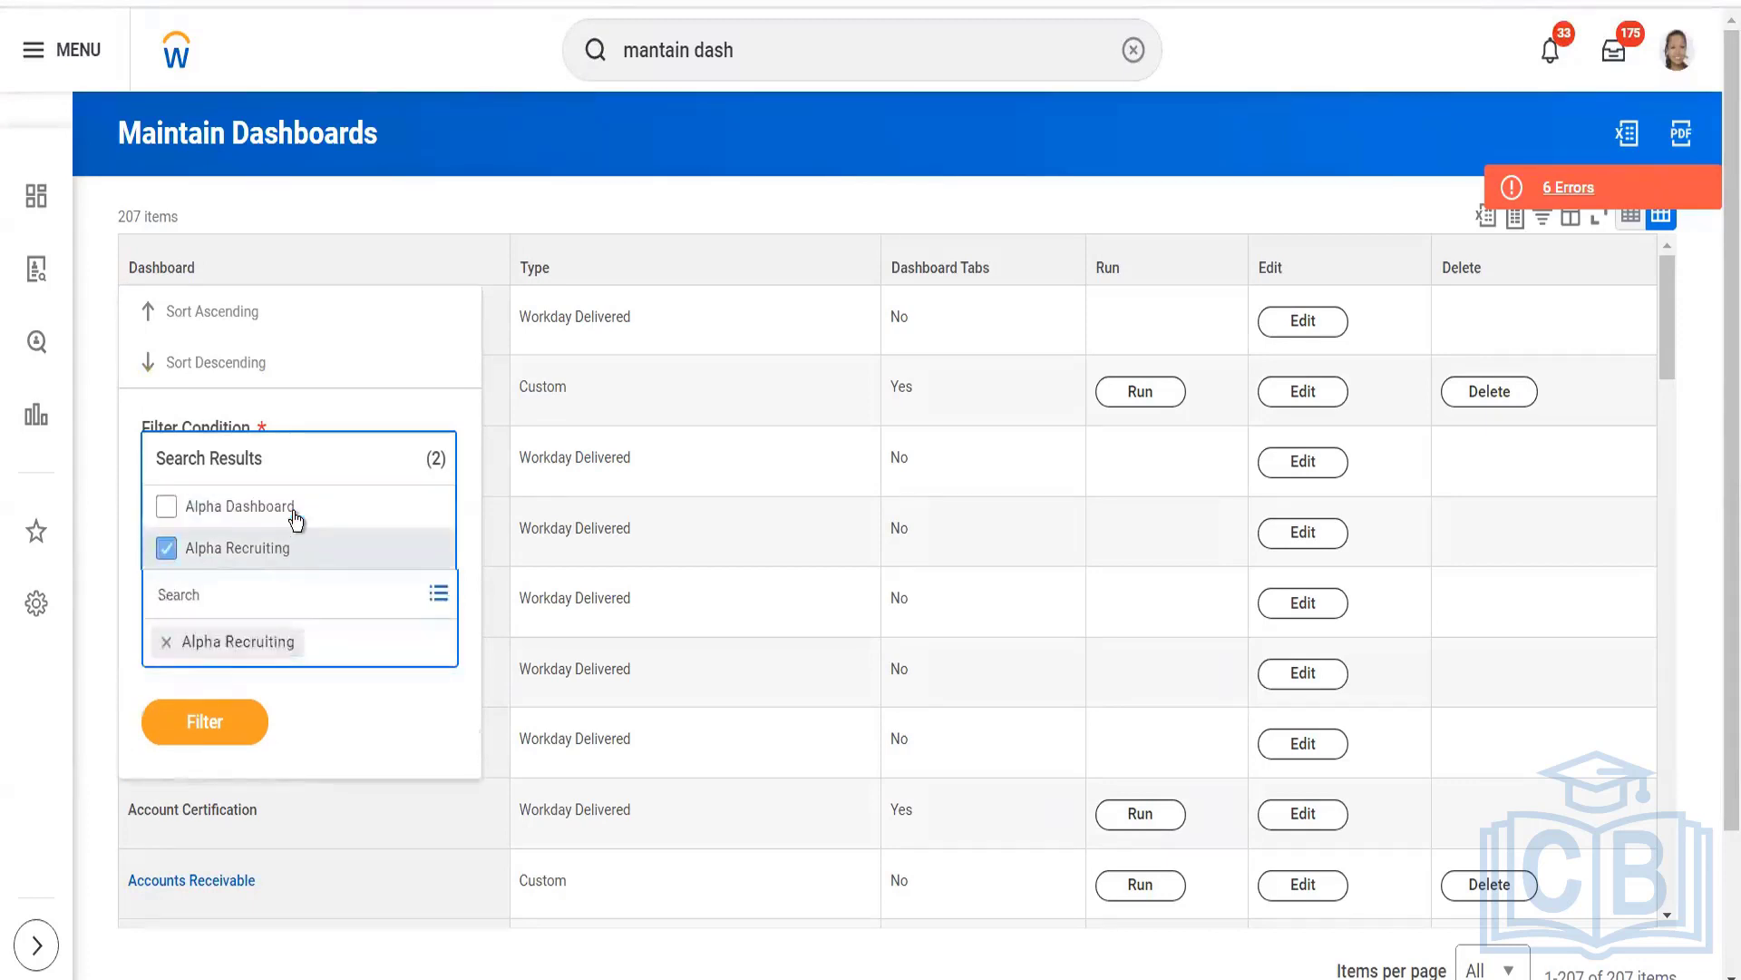
pyautogui.click(214, 723)
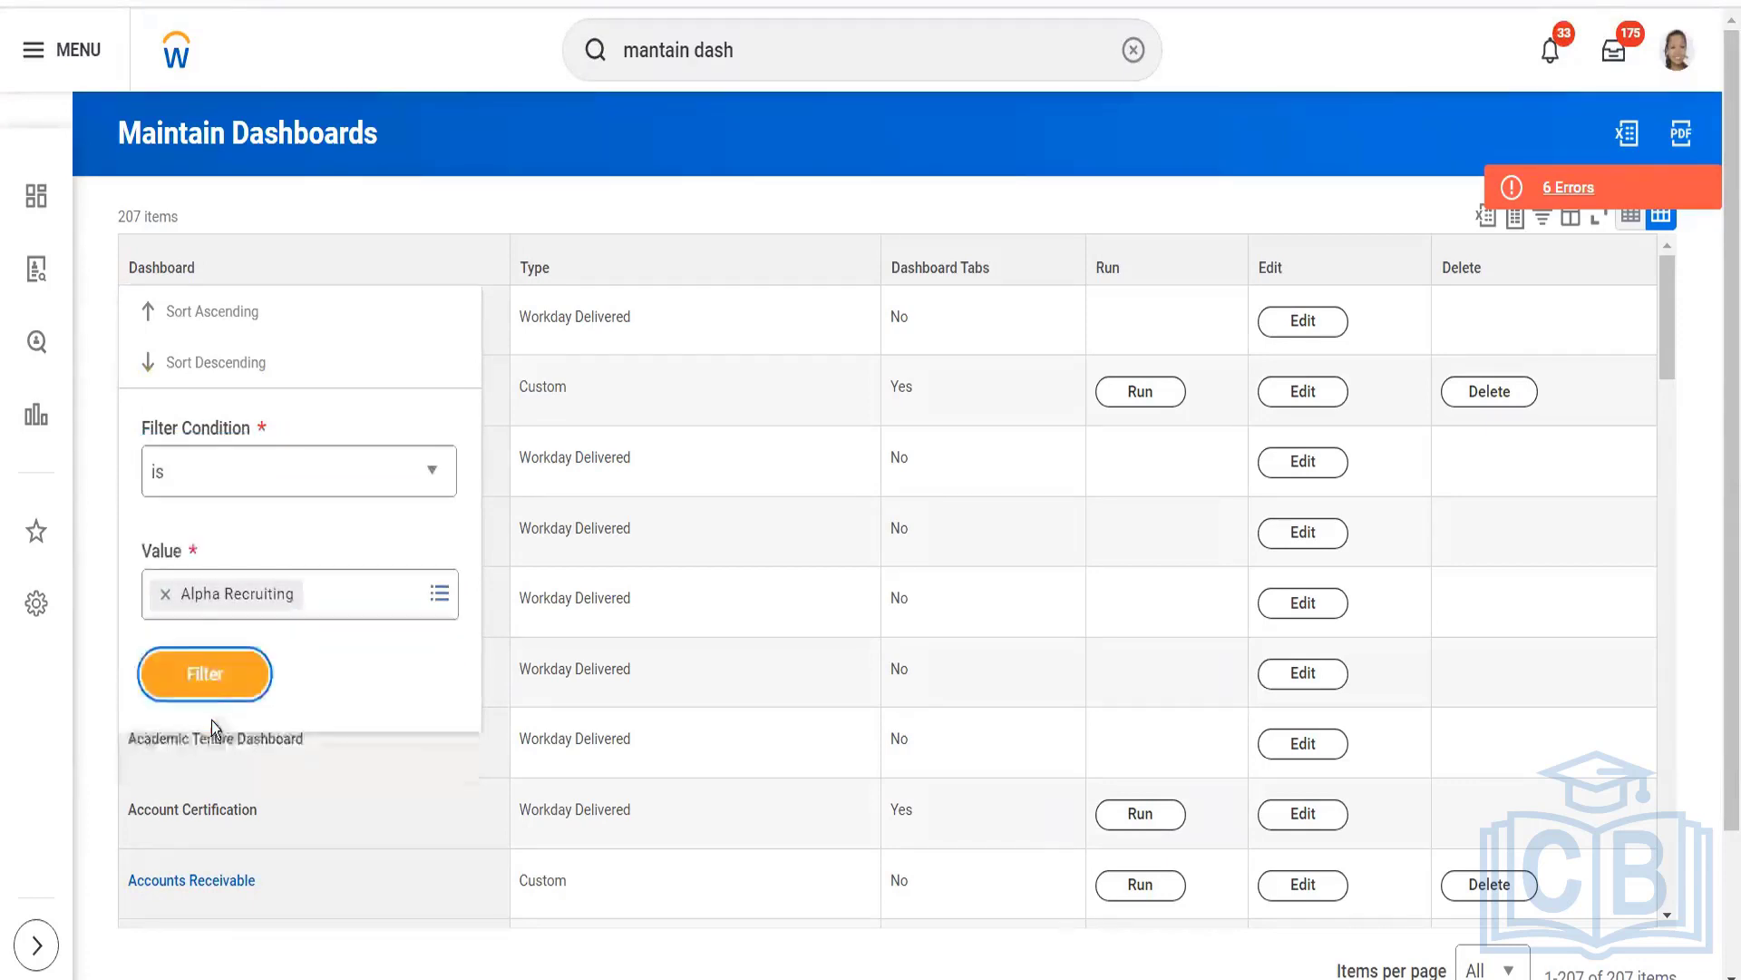
pyautogui.click(208, 682)
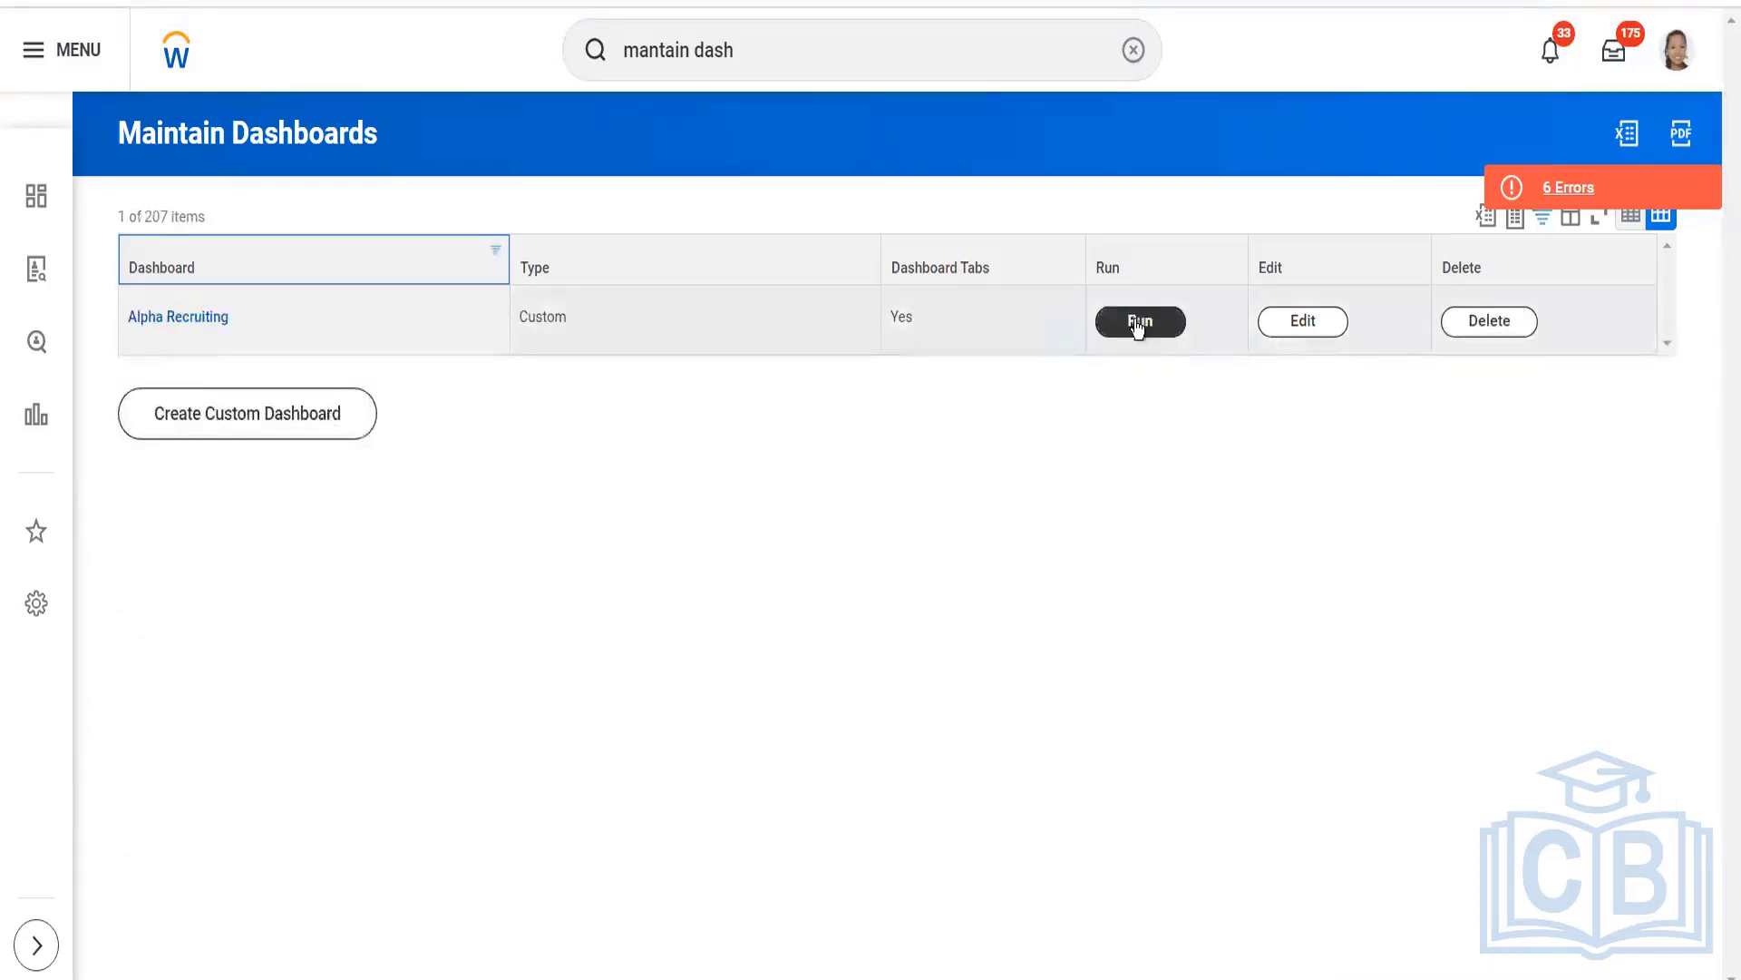
# Run the Alpha Recruiting dashboard, examine its section headings and reports, and return to the Maintain Dashboards list
pyautogui.click(1139, 322)
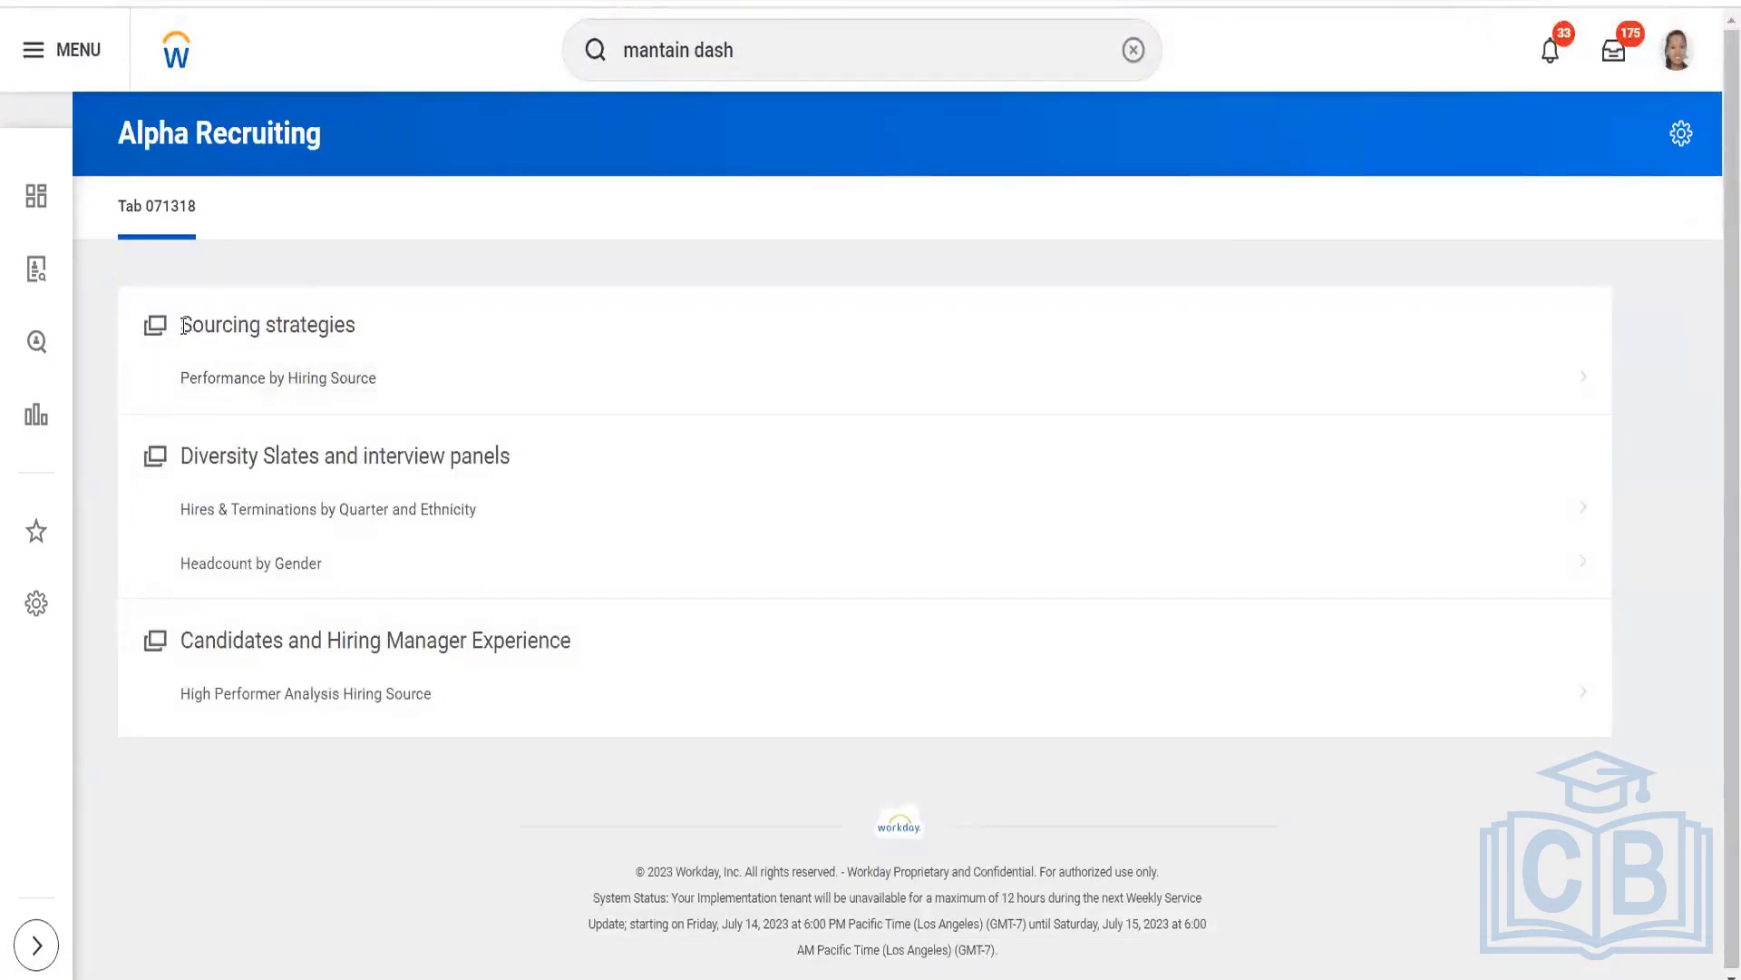
pyautogui.moveTo(185, 326); pyautogui.dragTo(407, 331)
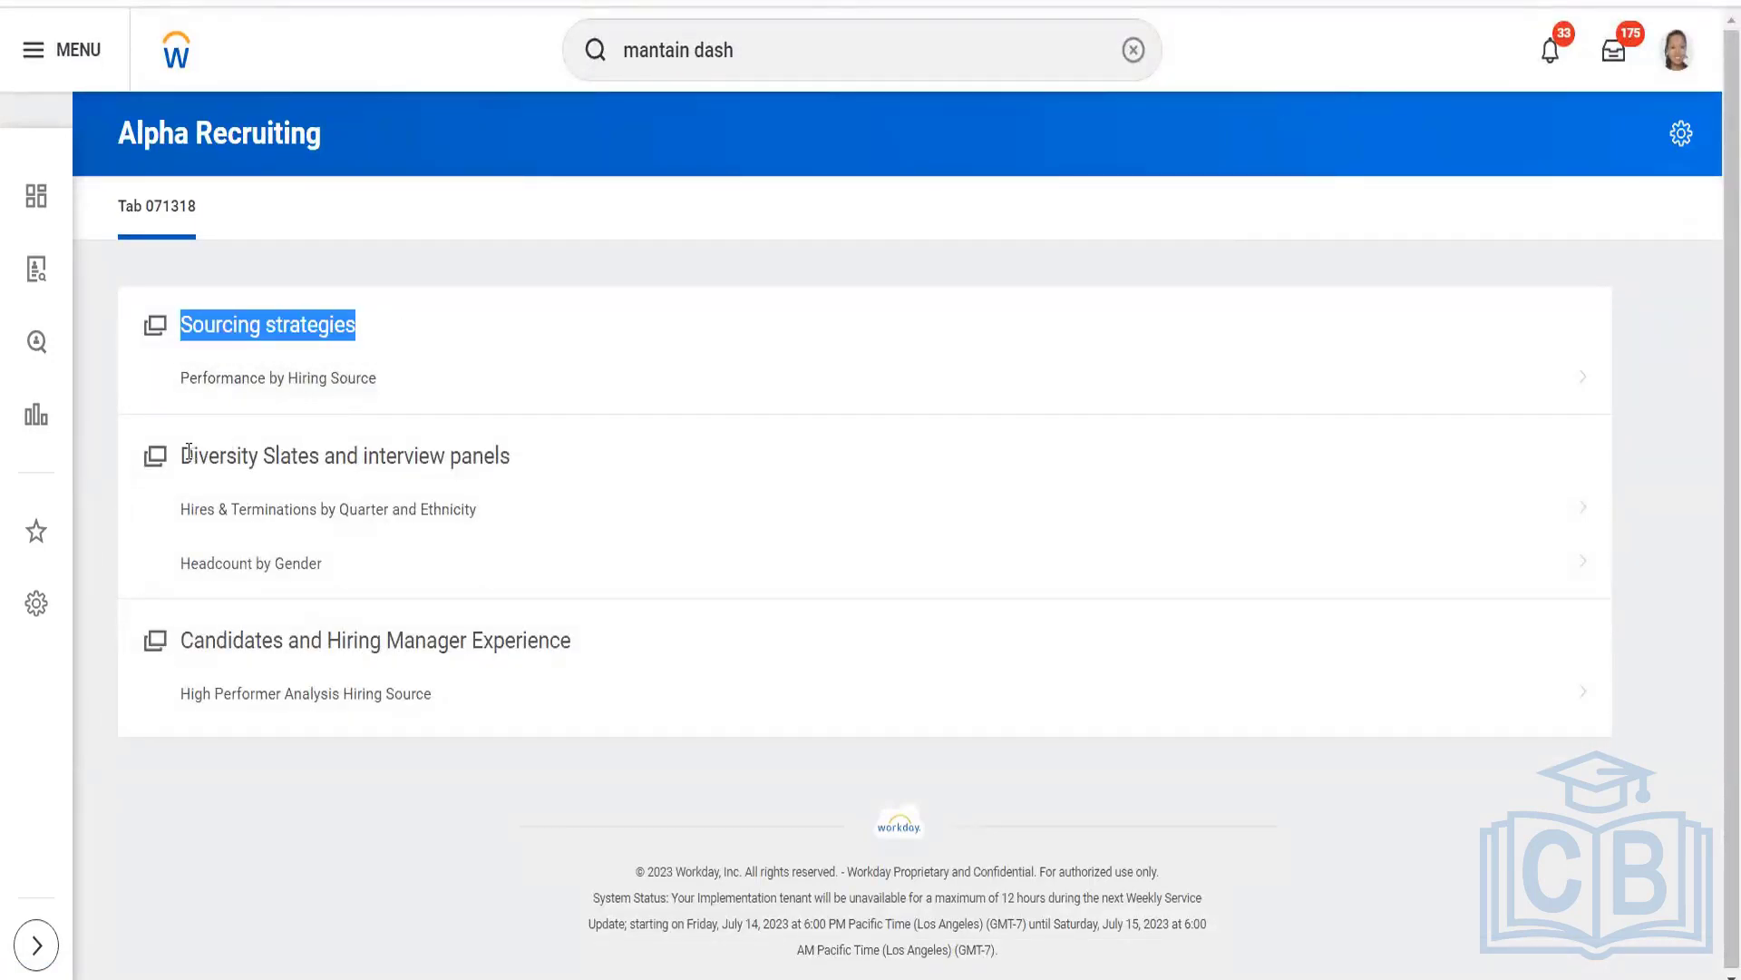
pyautogui.moveTo(187, 453); pyautogui.dragTo(575, 490)
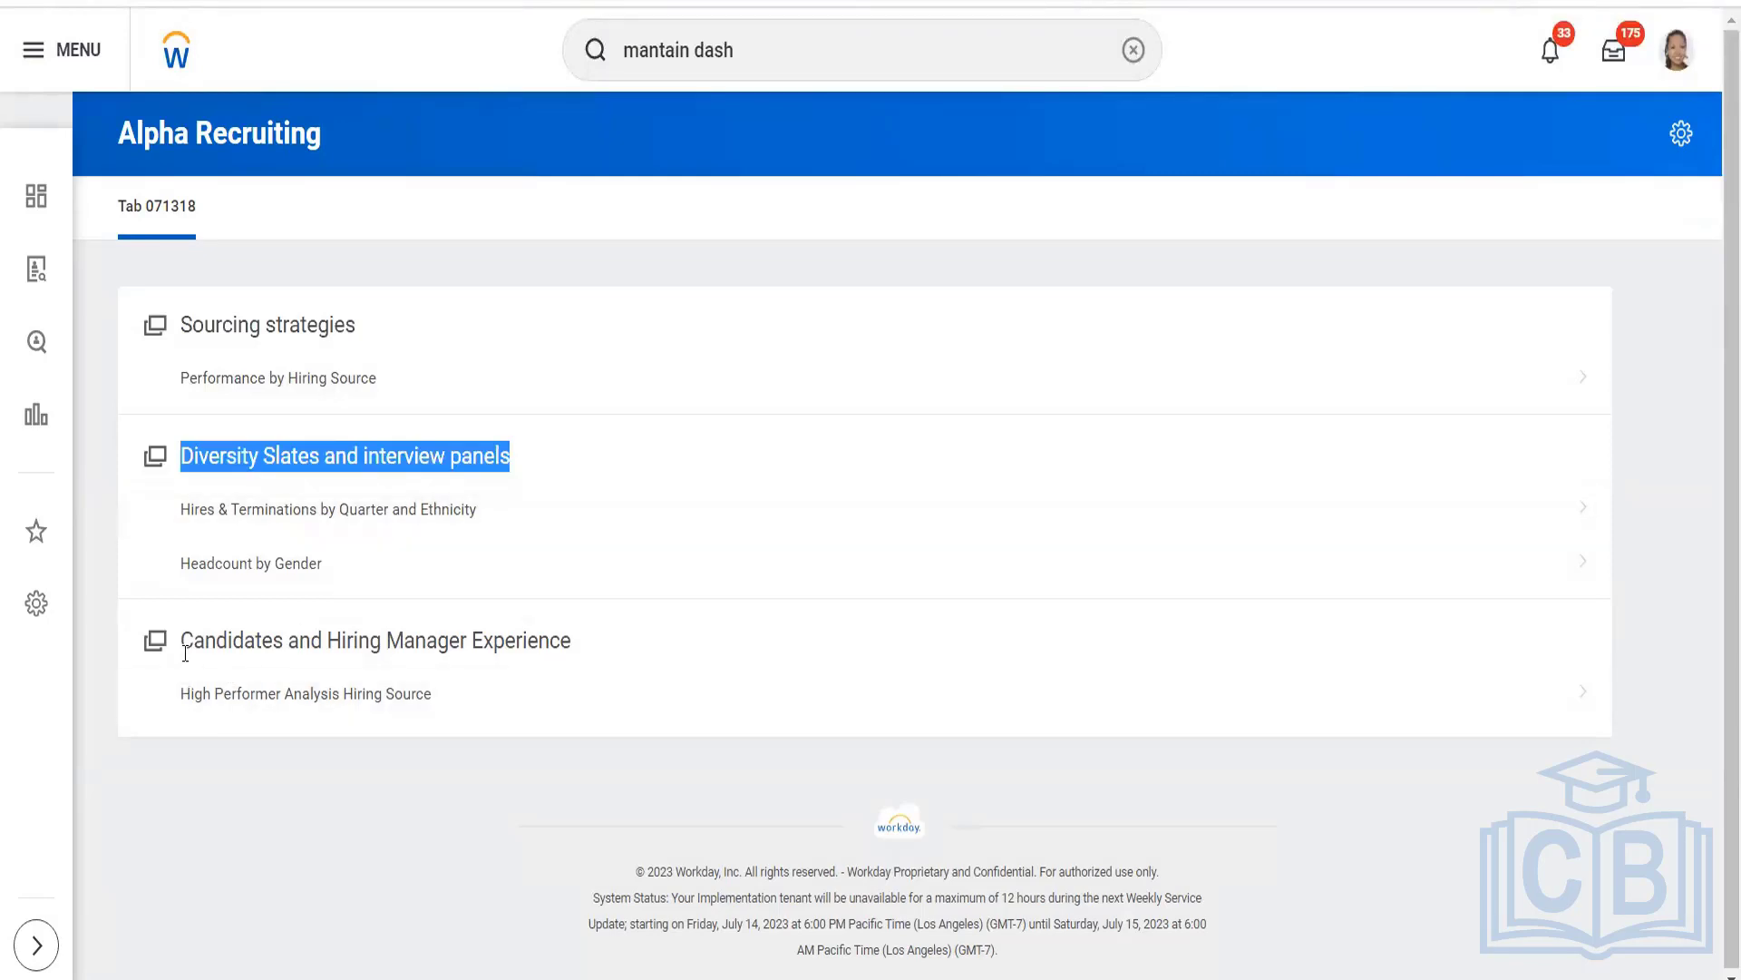
pyautogui.click(287, 379)
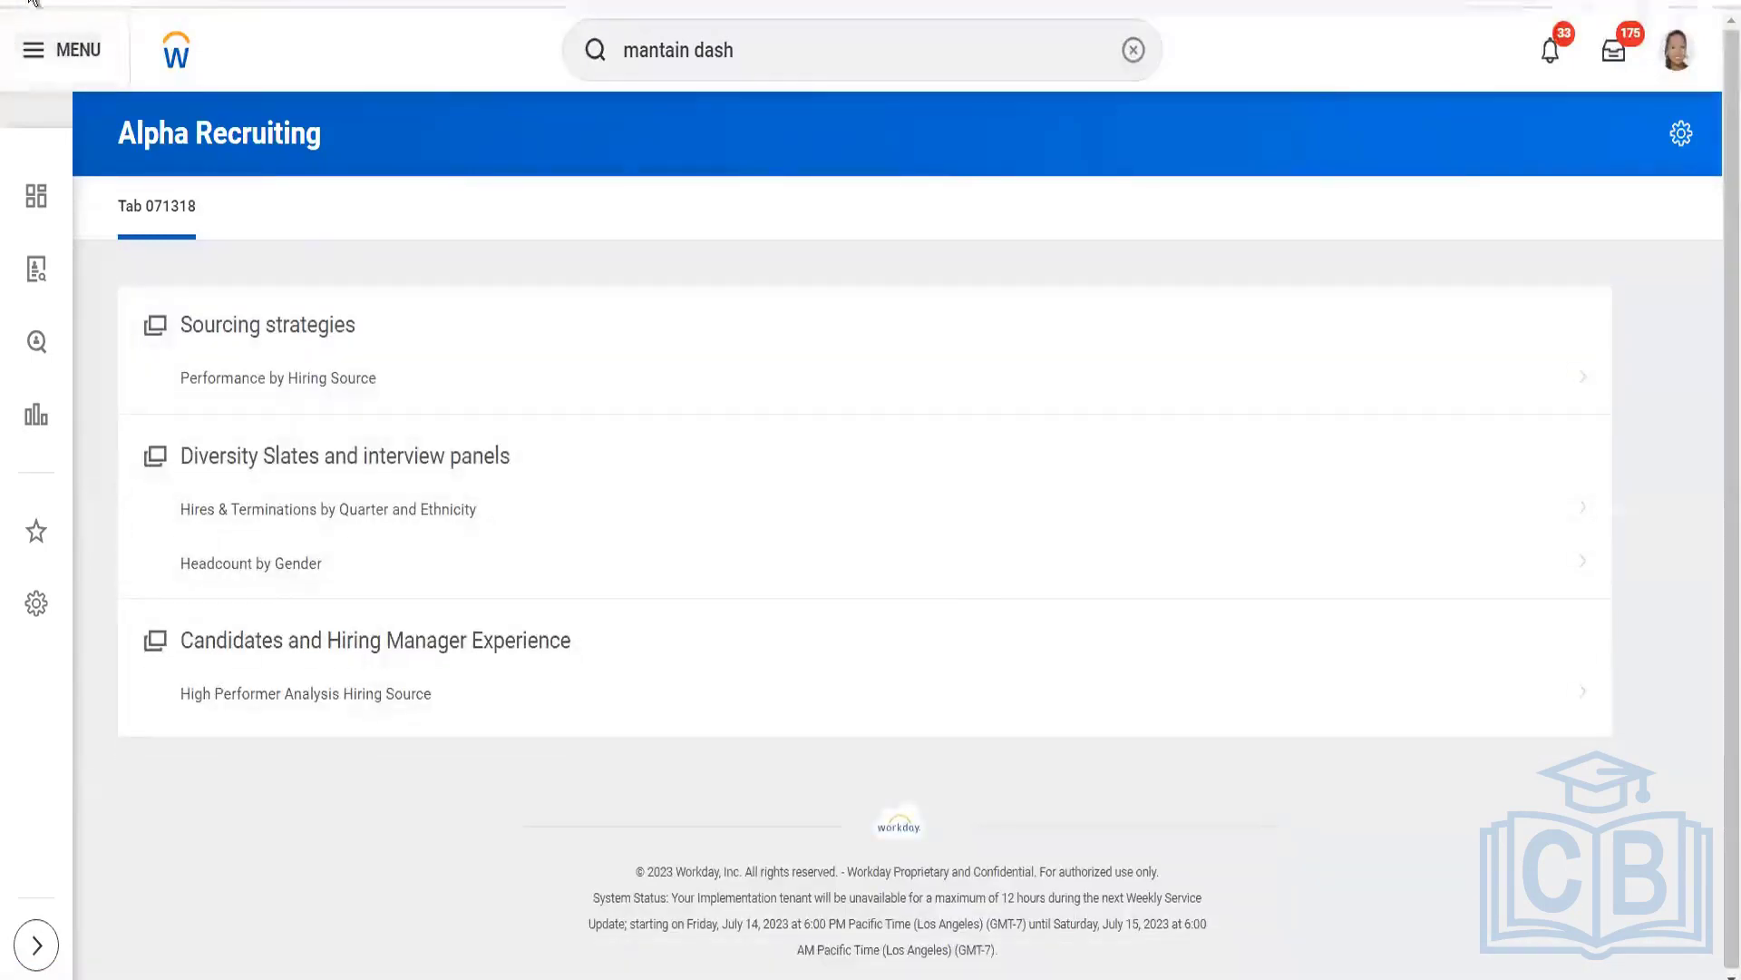
pyautogui.click(32, 2)
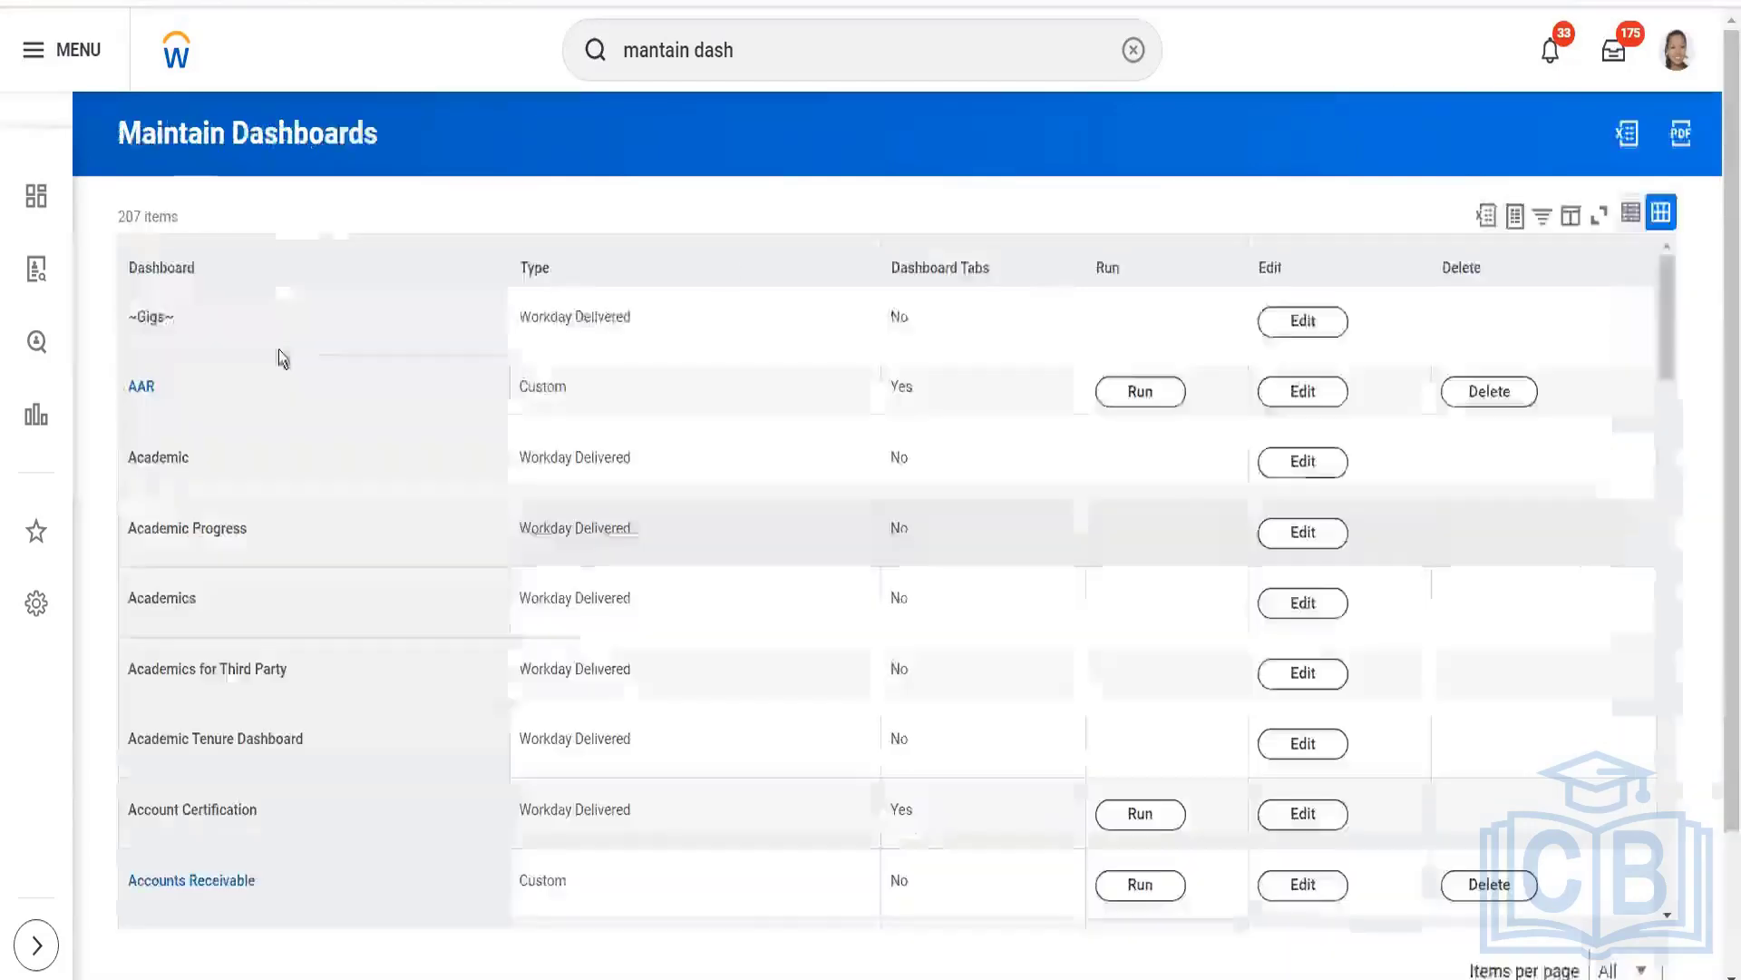
# Filter the Dashboard column to Alpha Recruiting again and open that dashboard for editing
pyautogui.click(358, 275)
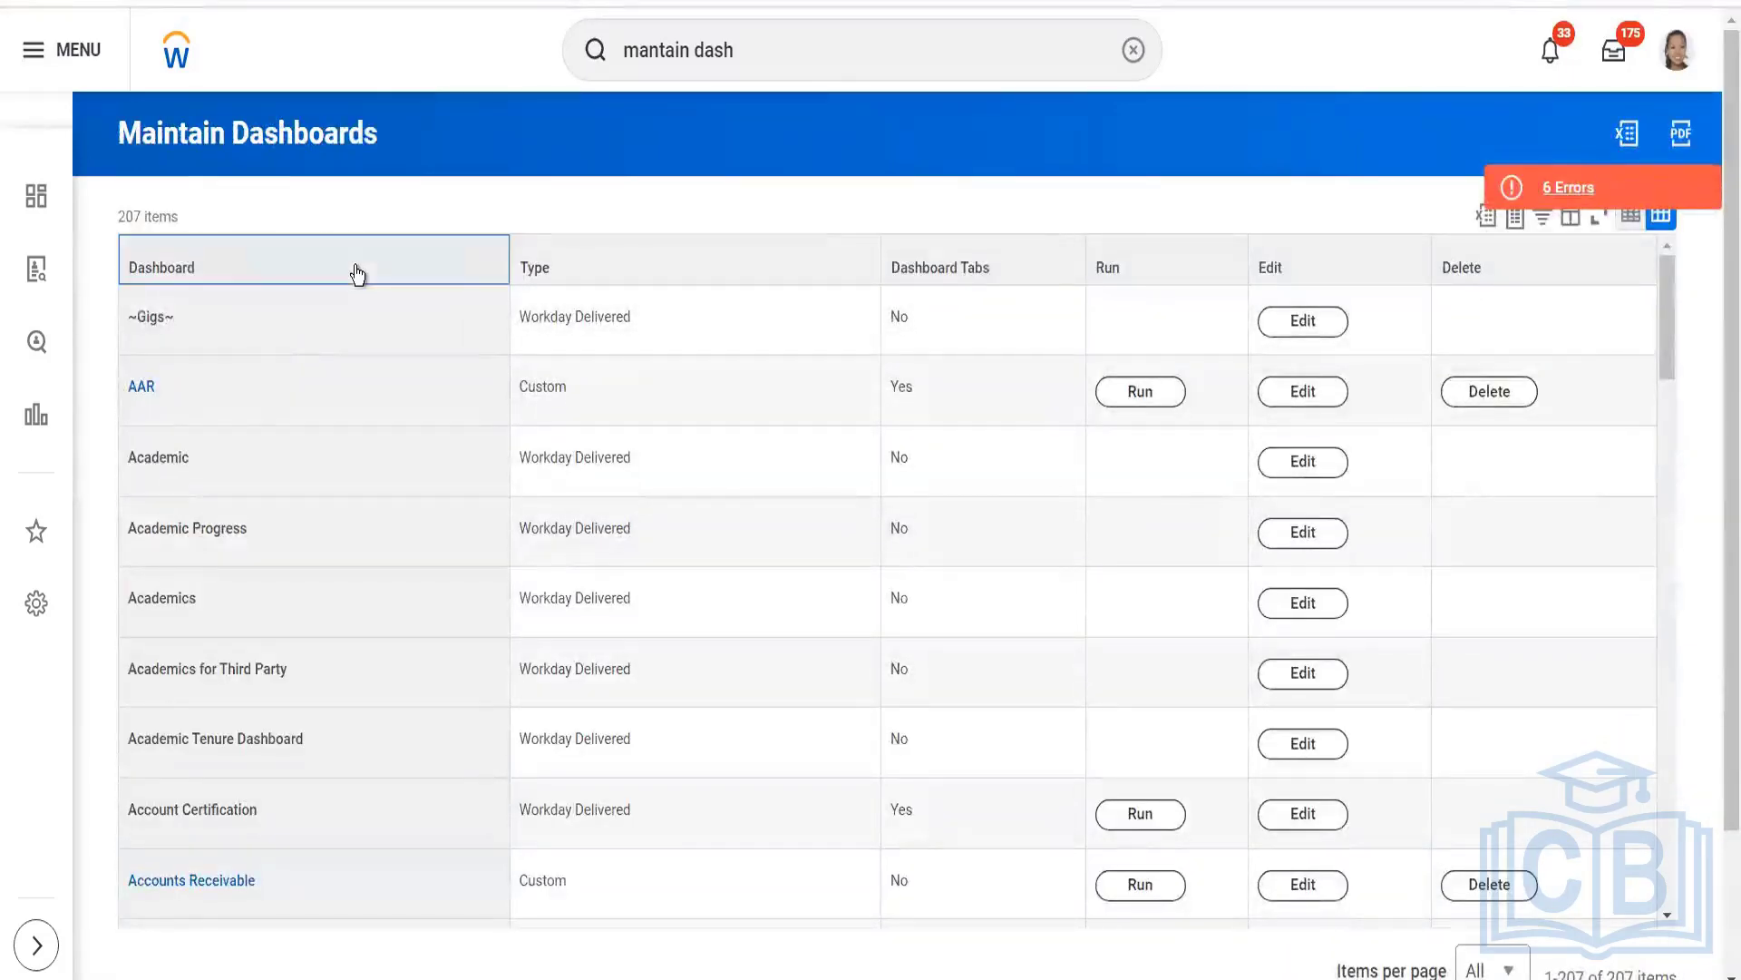
pyautogui.click(334, 591)
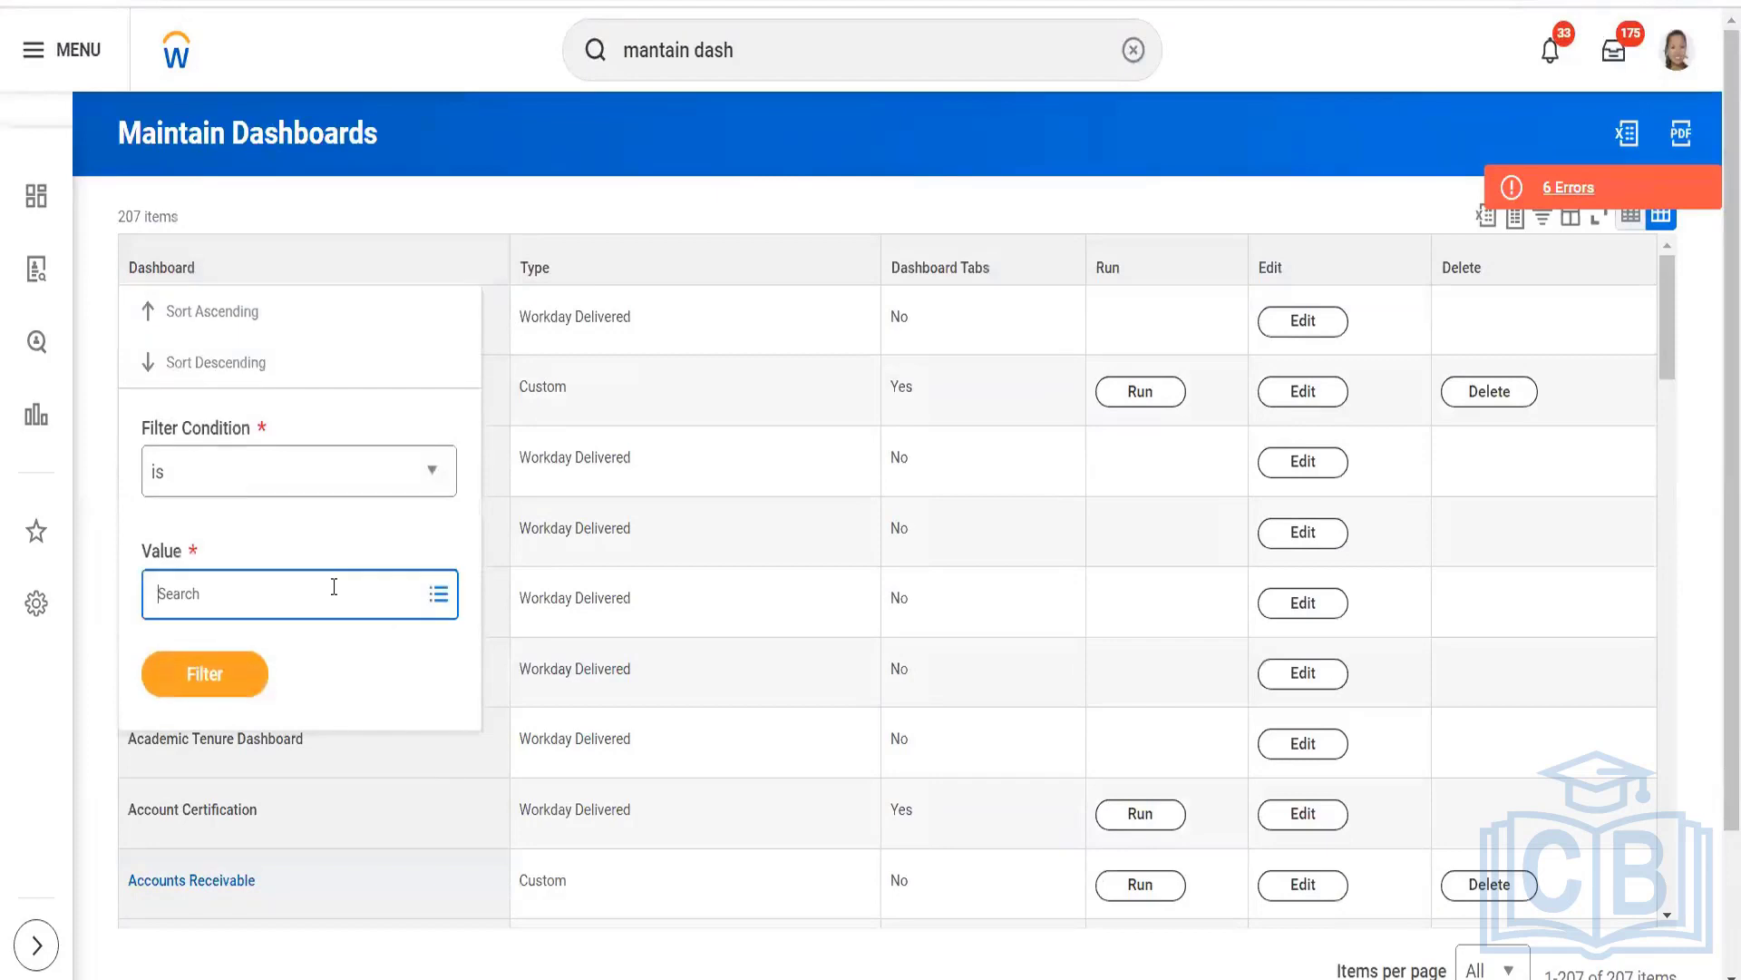
pyautogui.write('alpha')
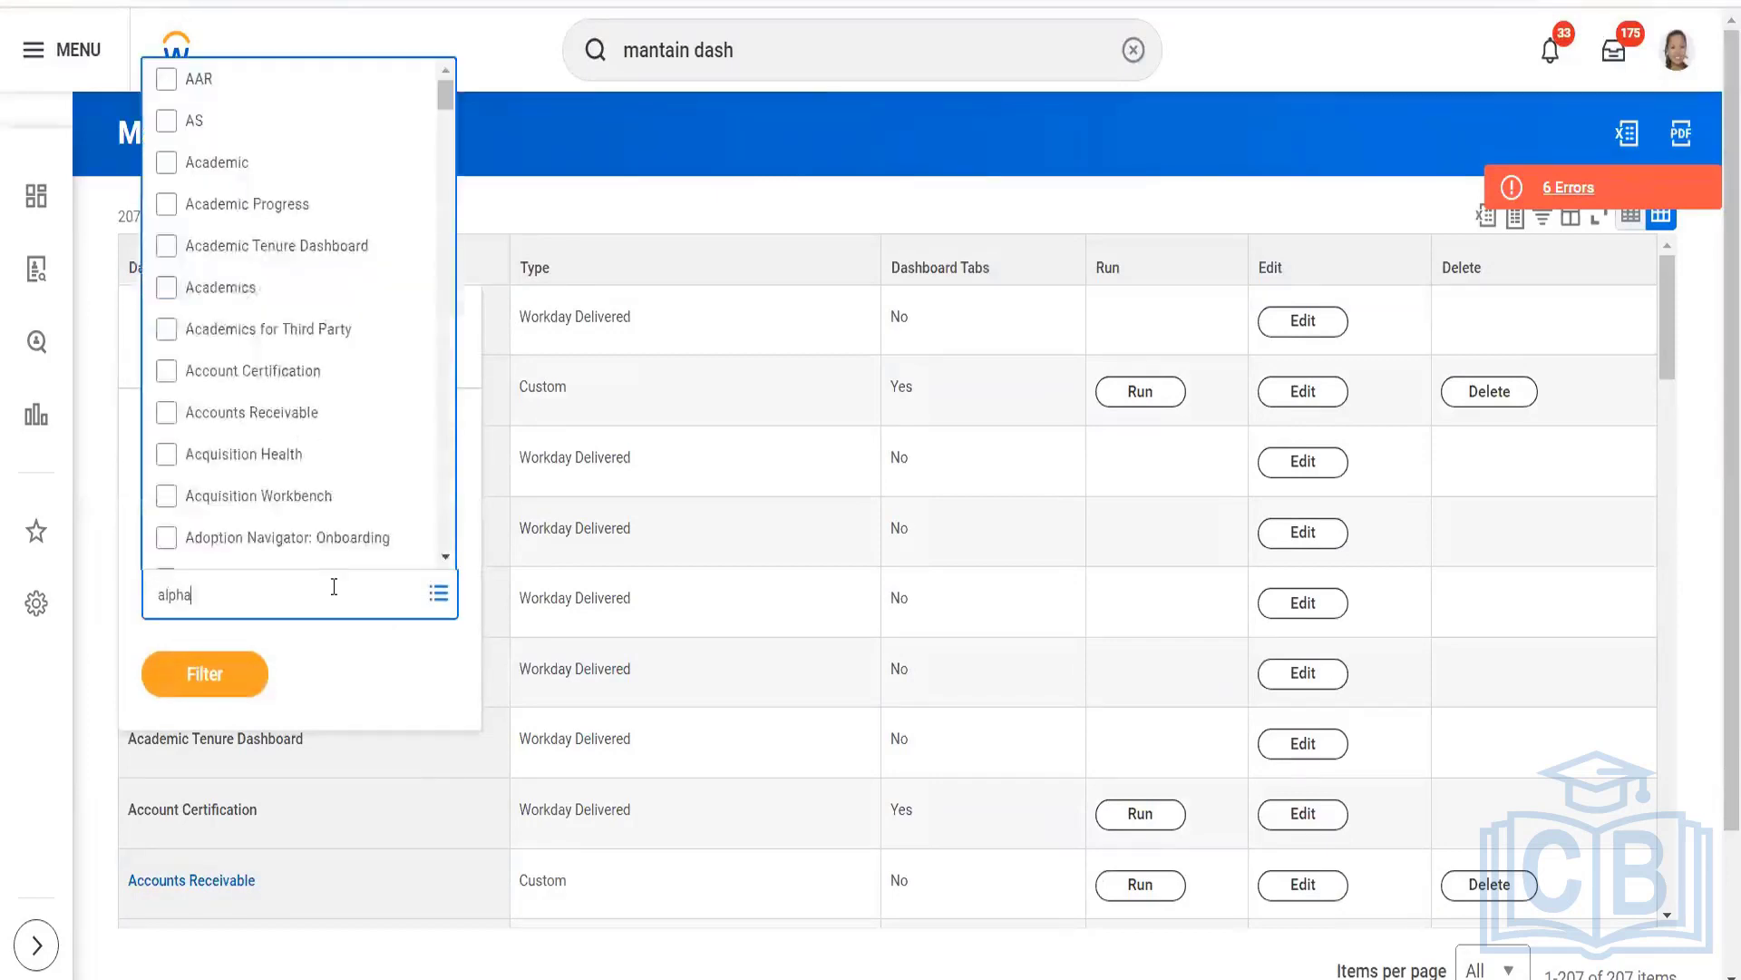
pyautogui.press('Return')
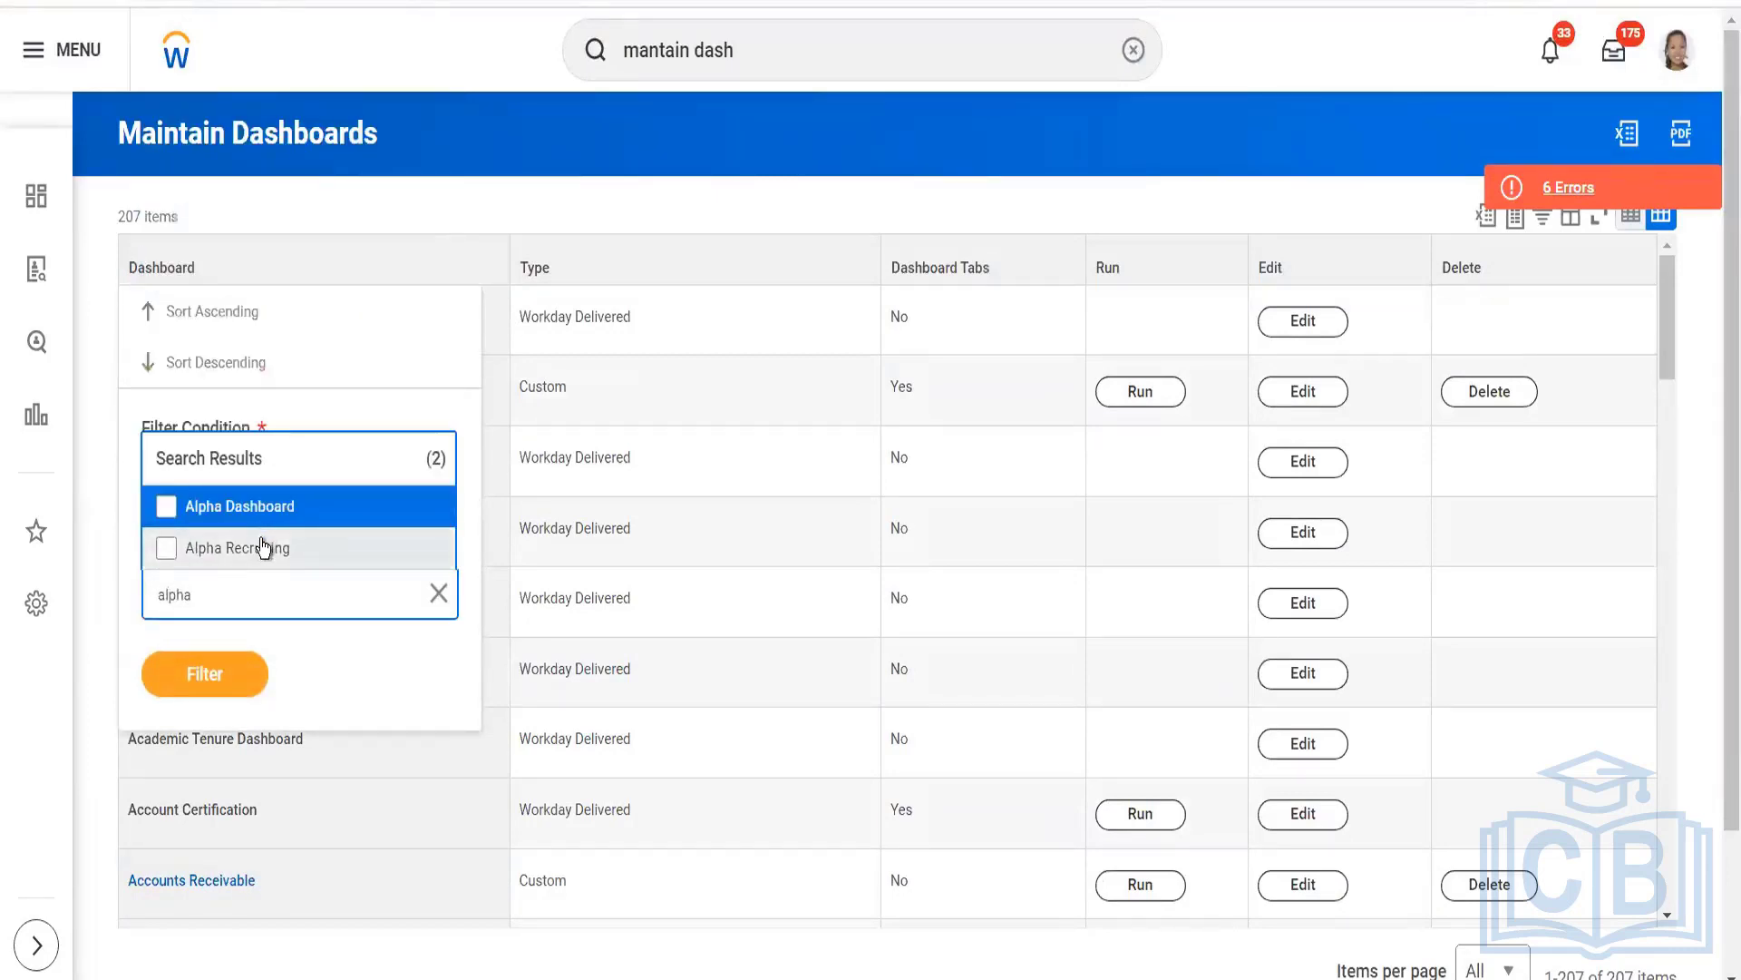
pyautogui.click(262, 548)
pyautogui.click(208, 682)
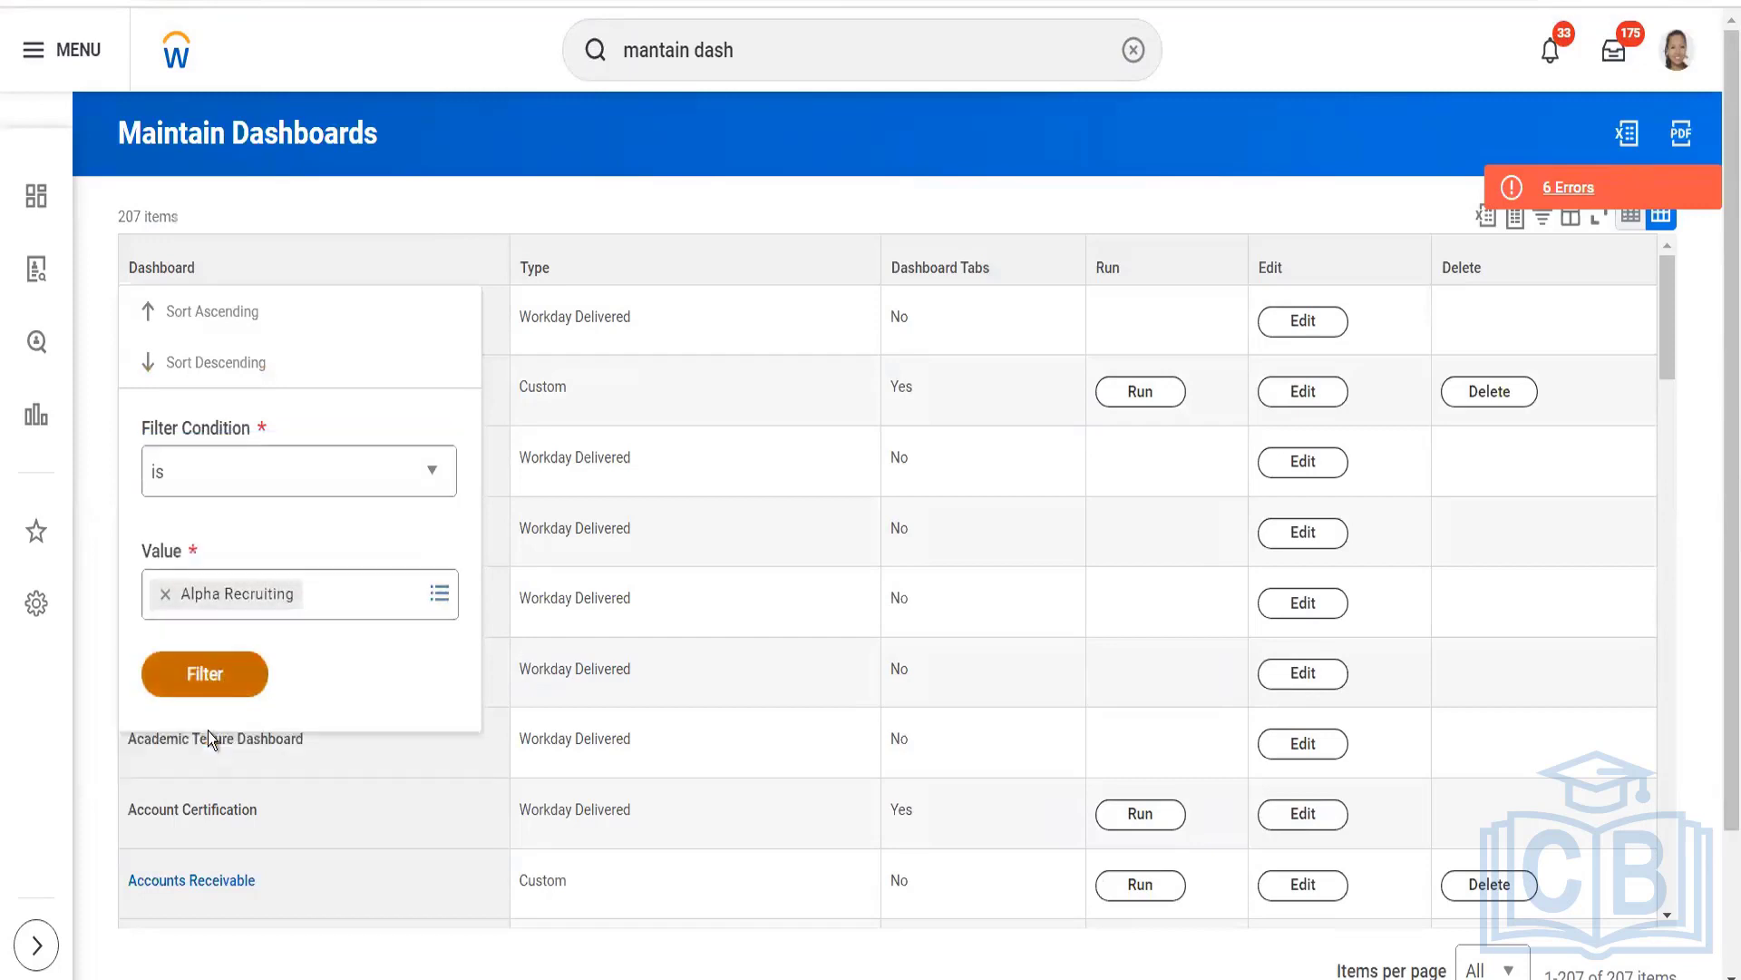
pyautogui.click(238, 679)
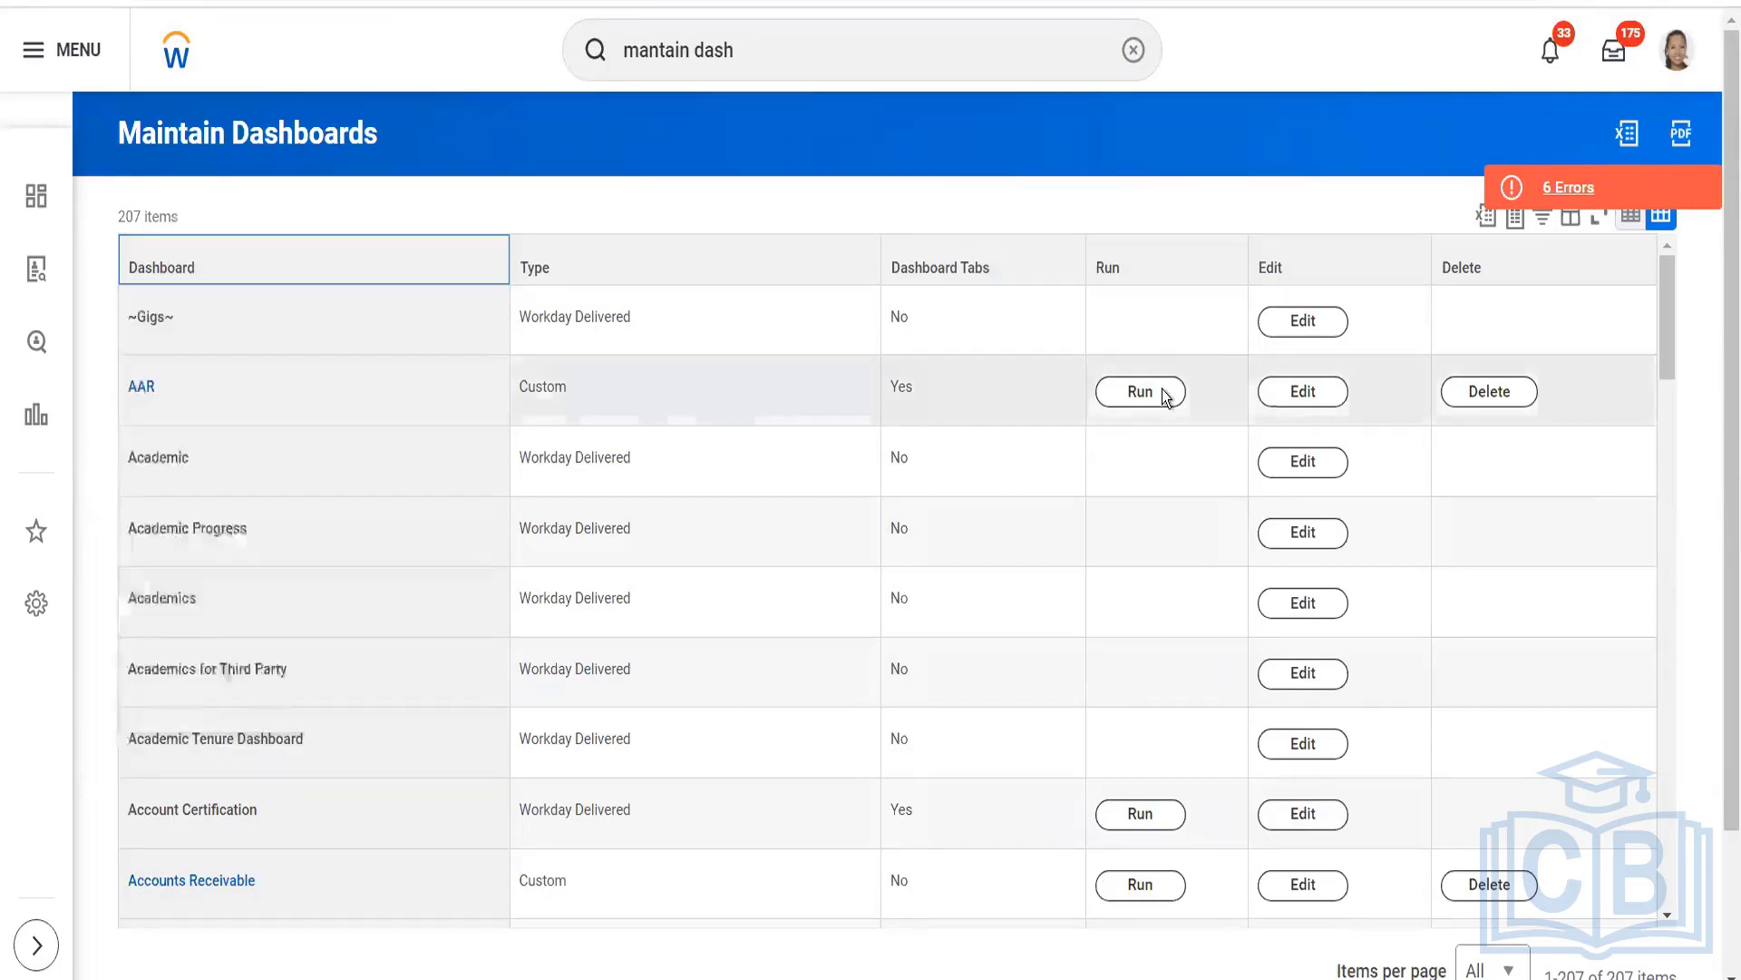
pyautogui.click(1286, 326)
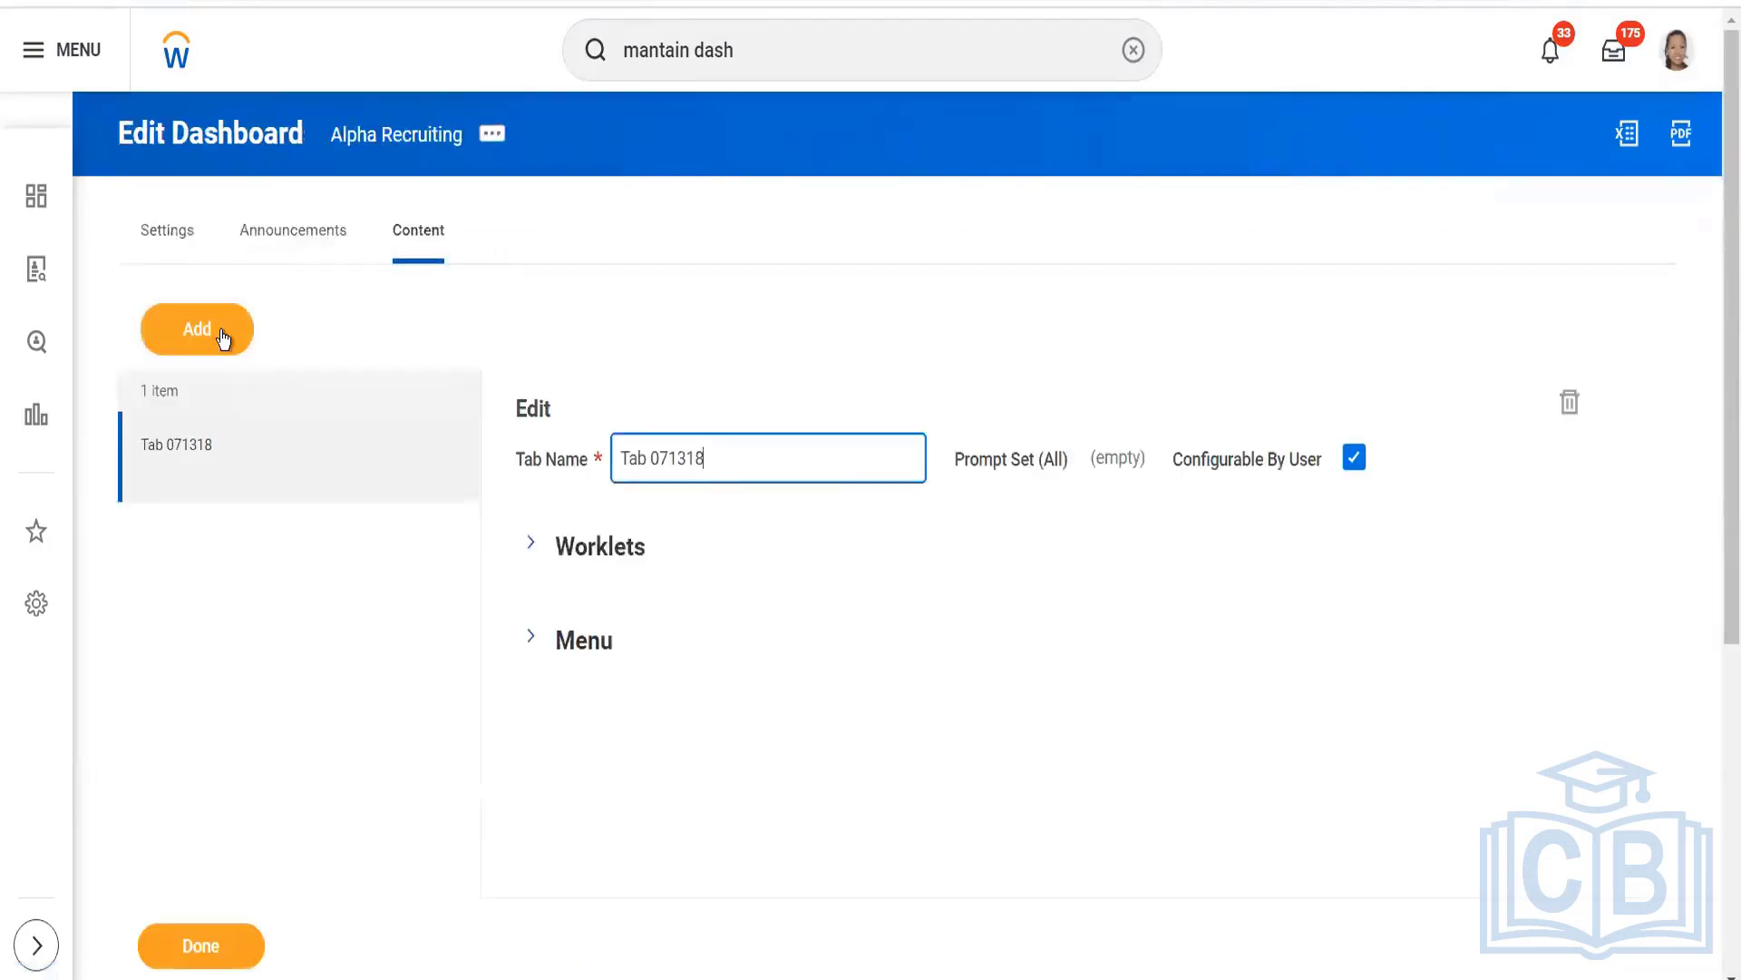
# Review the Alpha Recruiting dashboard's settings, announcements and content pages
pyautogui.click(157, 240)
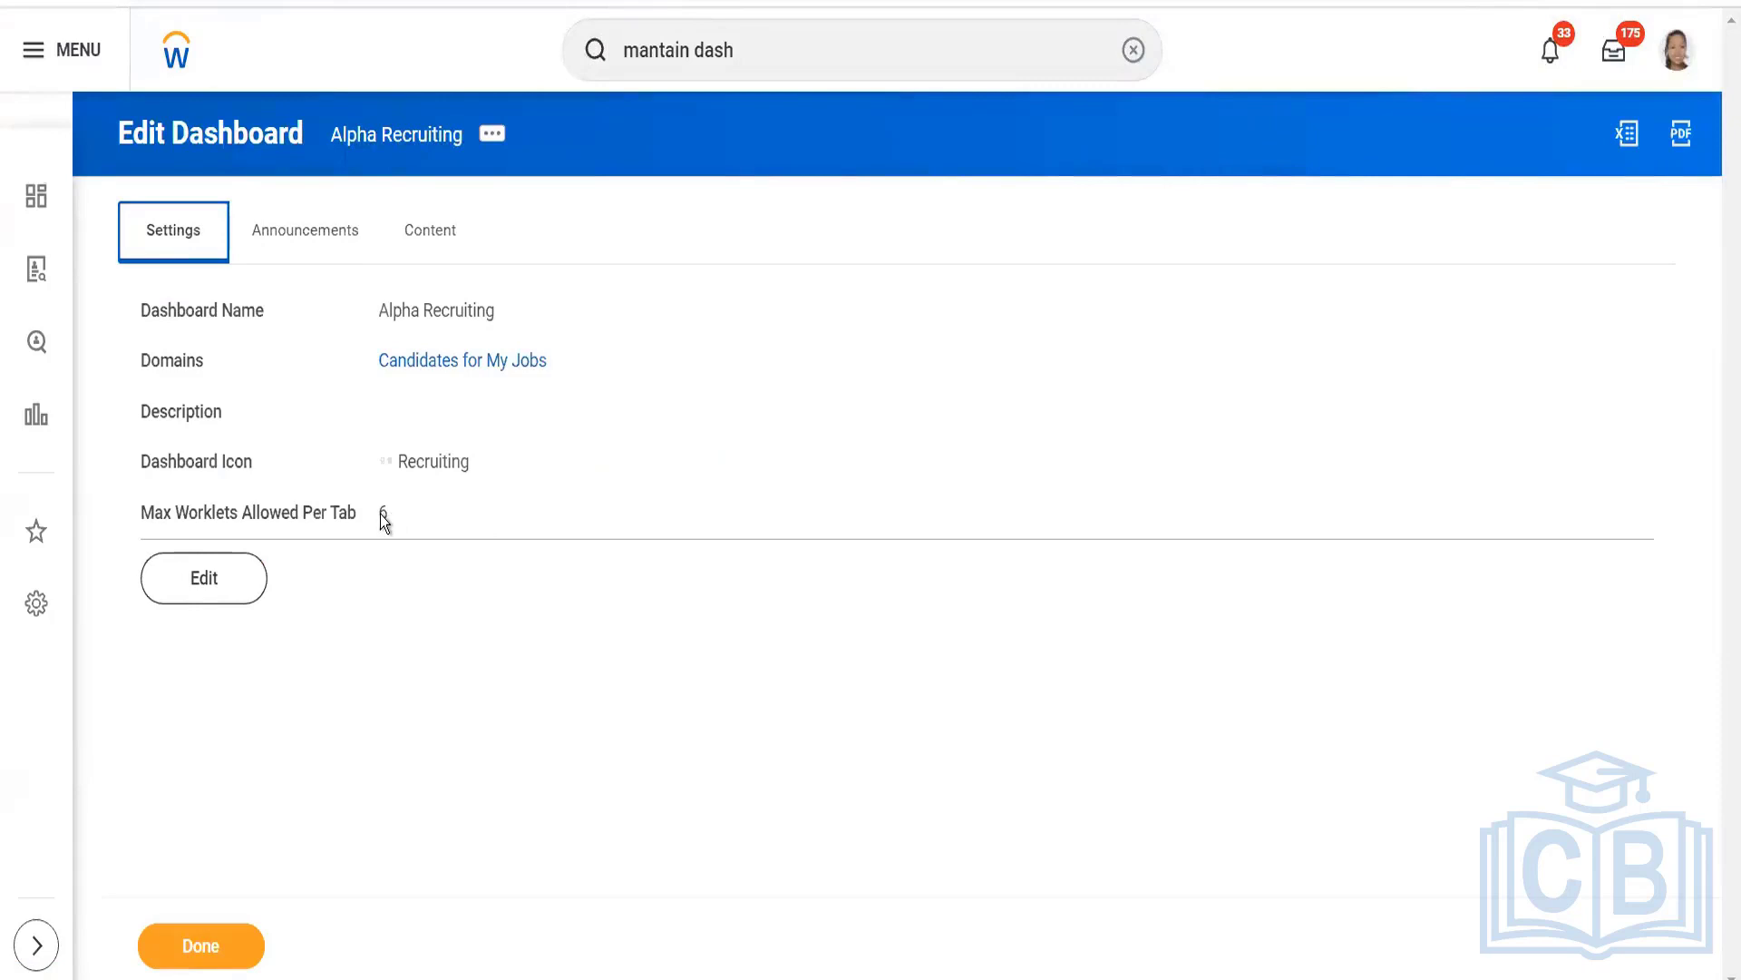
pyautogui.click(287, 238)
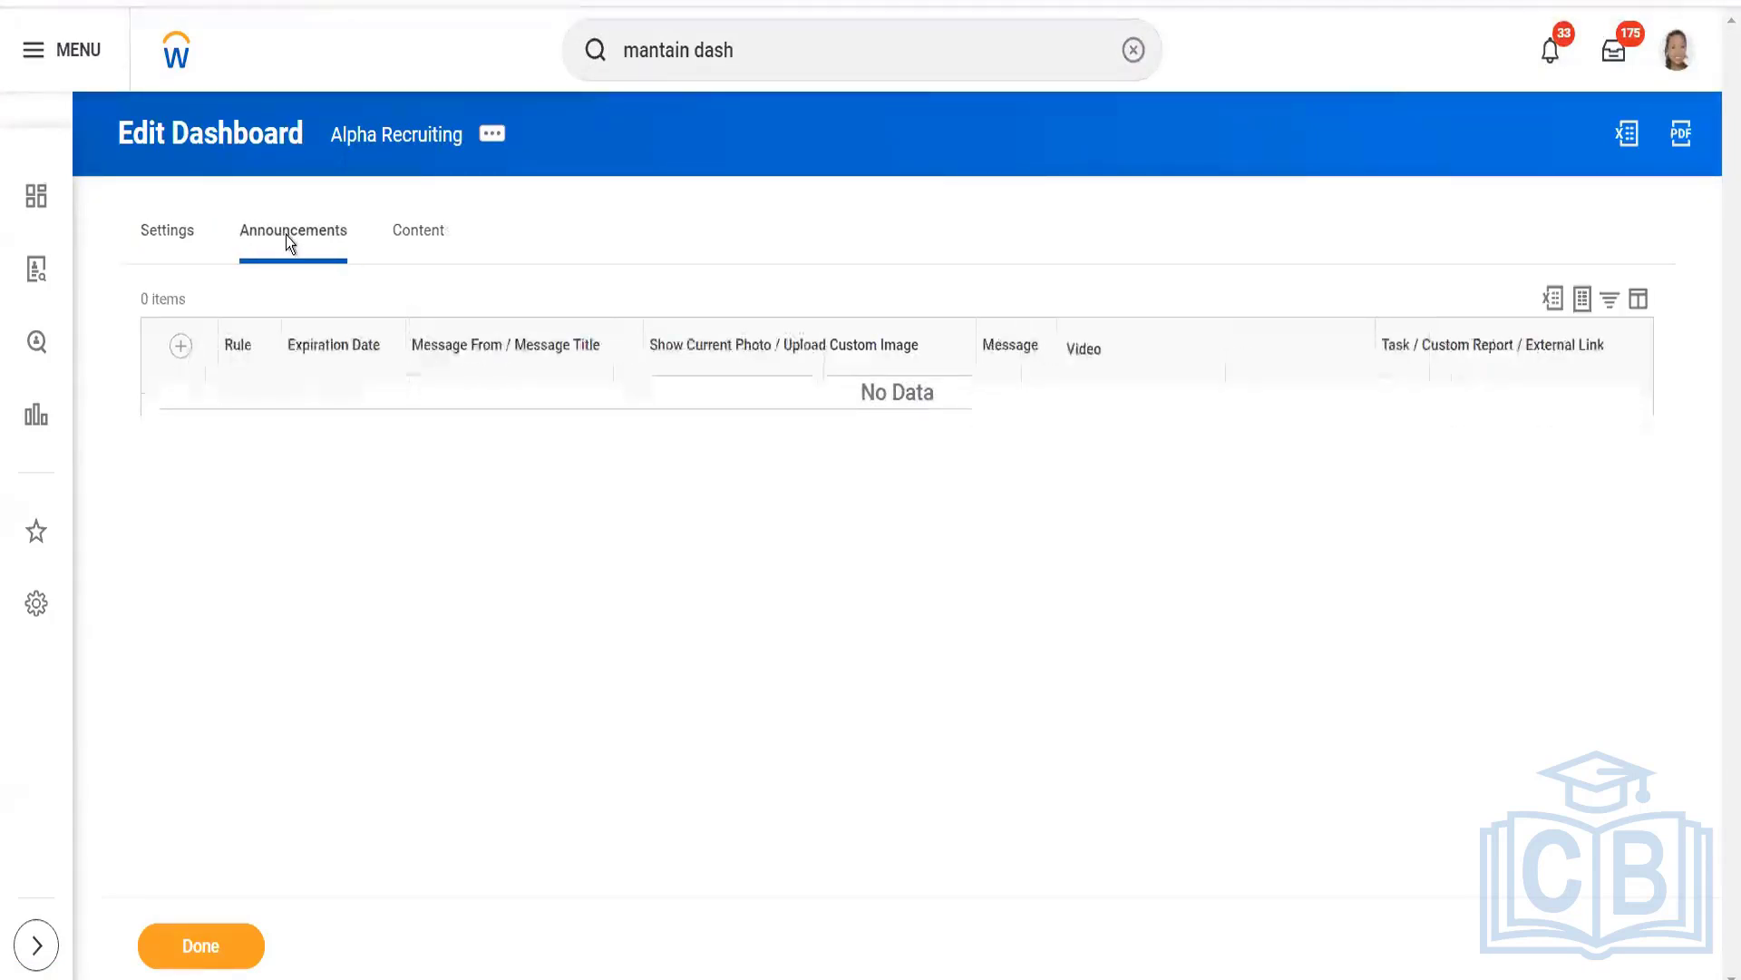
pyautogui.click(437, 241)
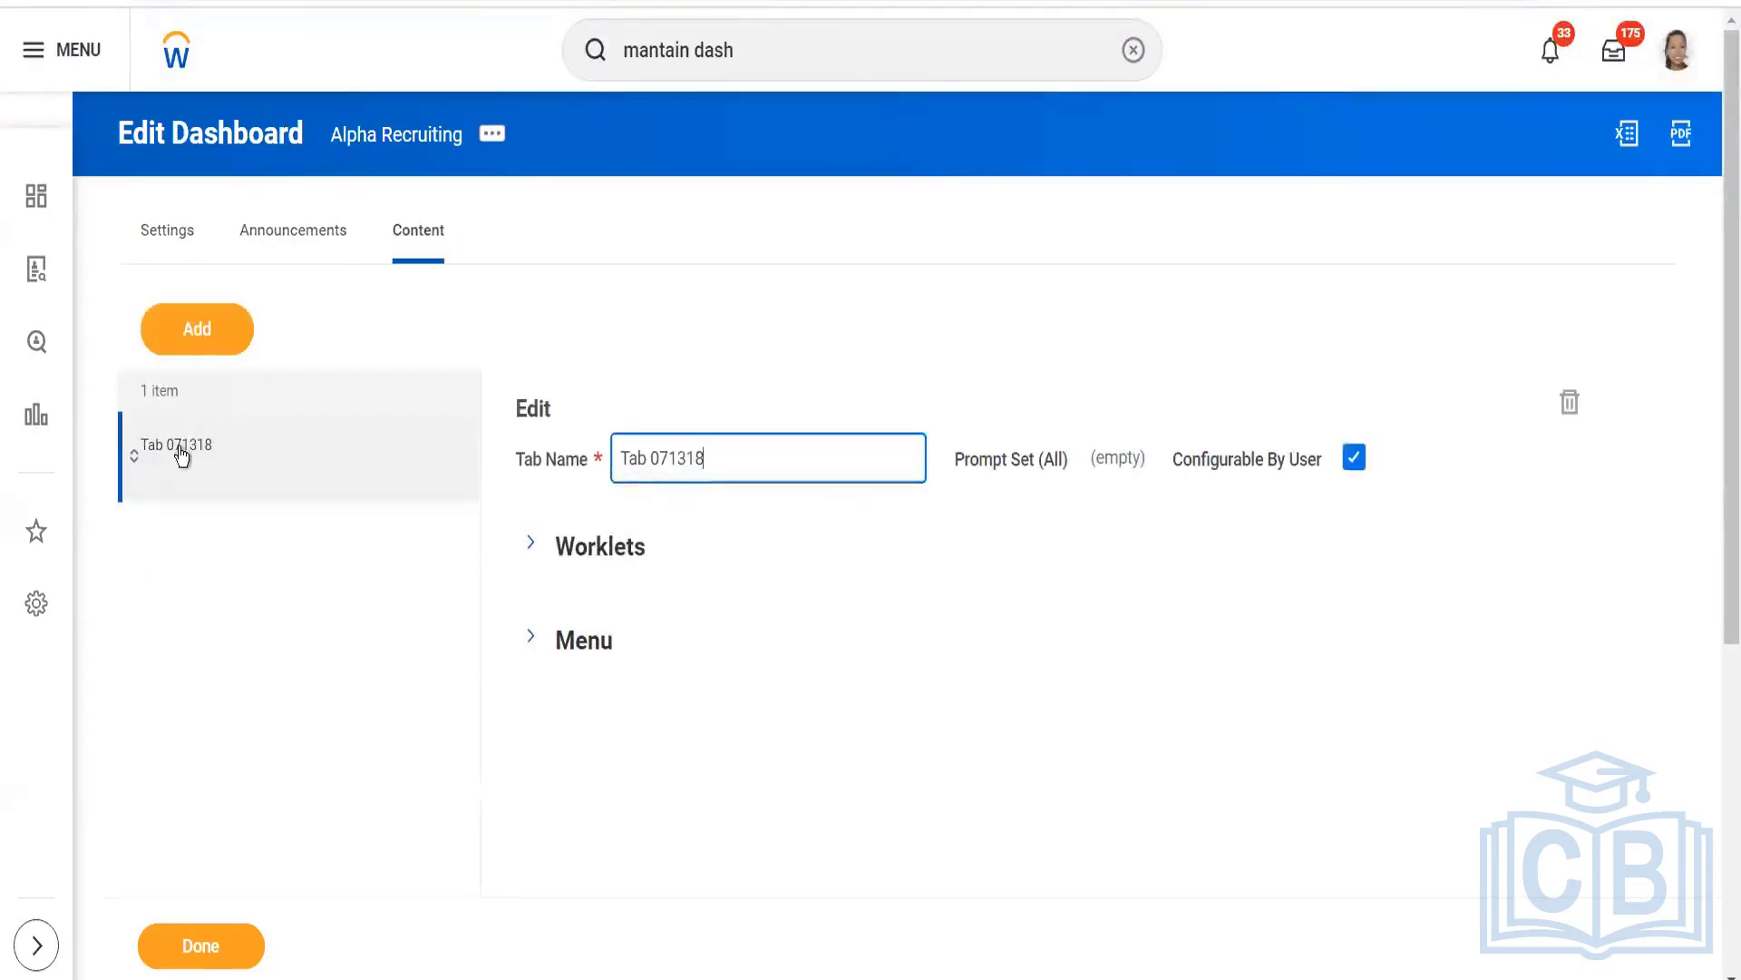
# Expand the Worklets and Menu sections of Tab 071318 and examine the menu section labels with their assigned custom reports
pyautogui.click(531, 543)
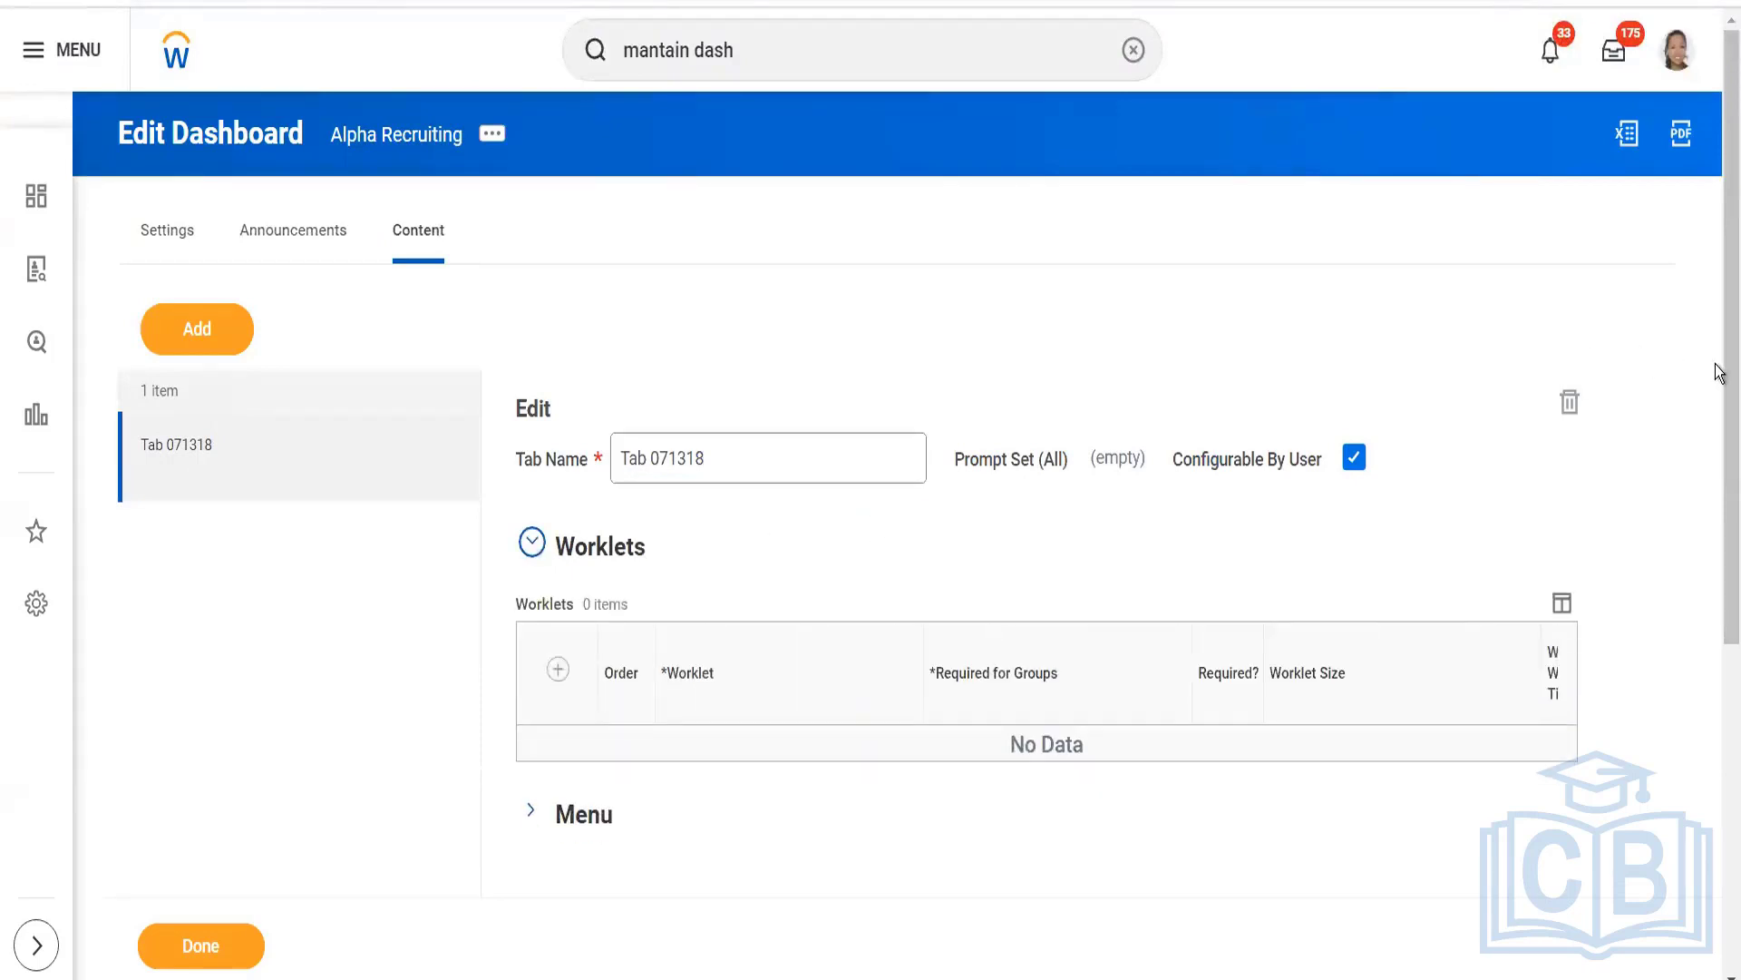
pyautogui.scroll(-4, 1047, 512)
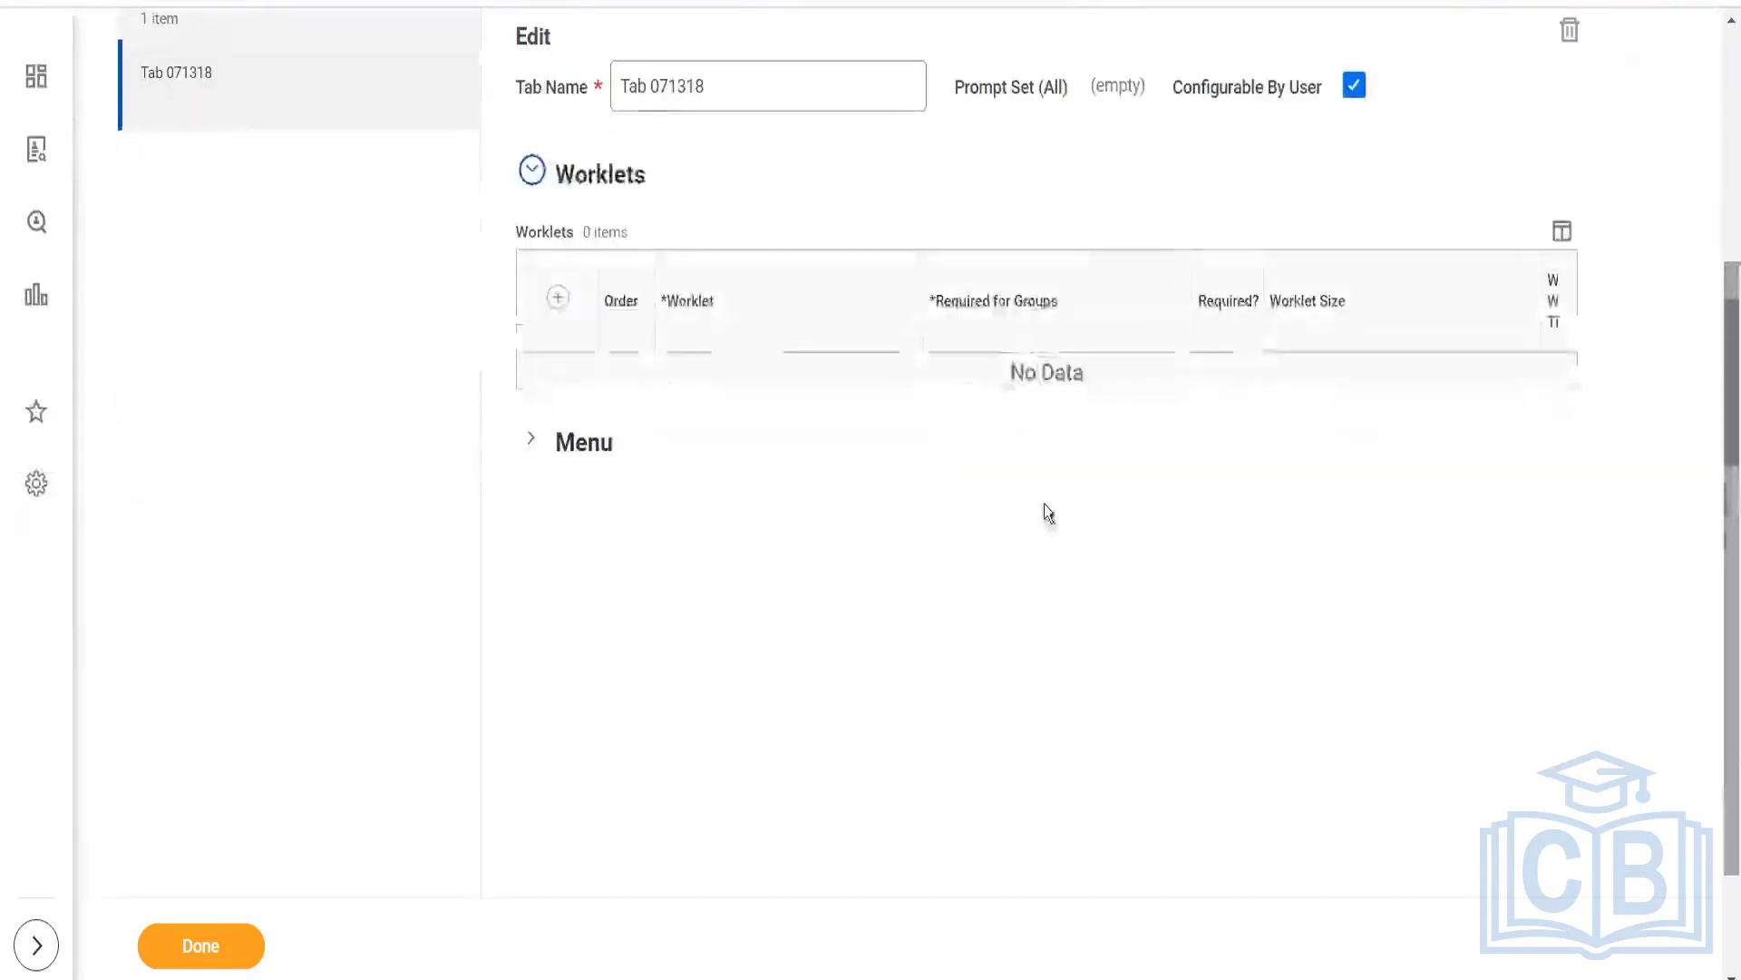
pyautogui.click(533, 445)
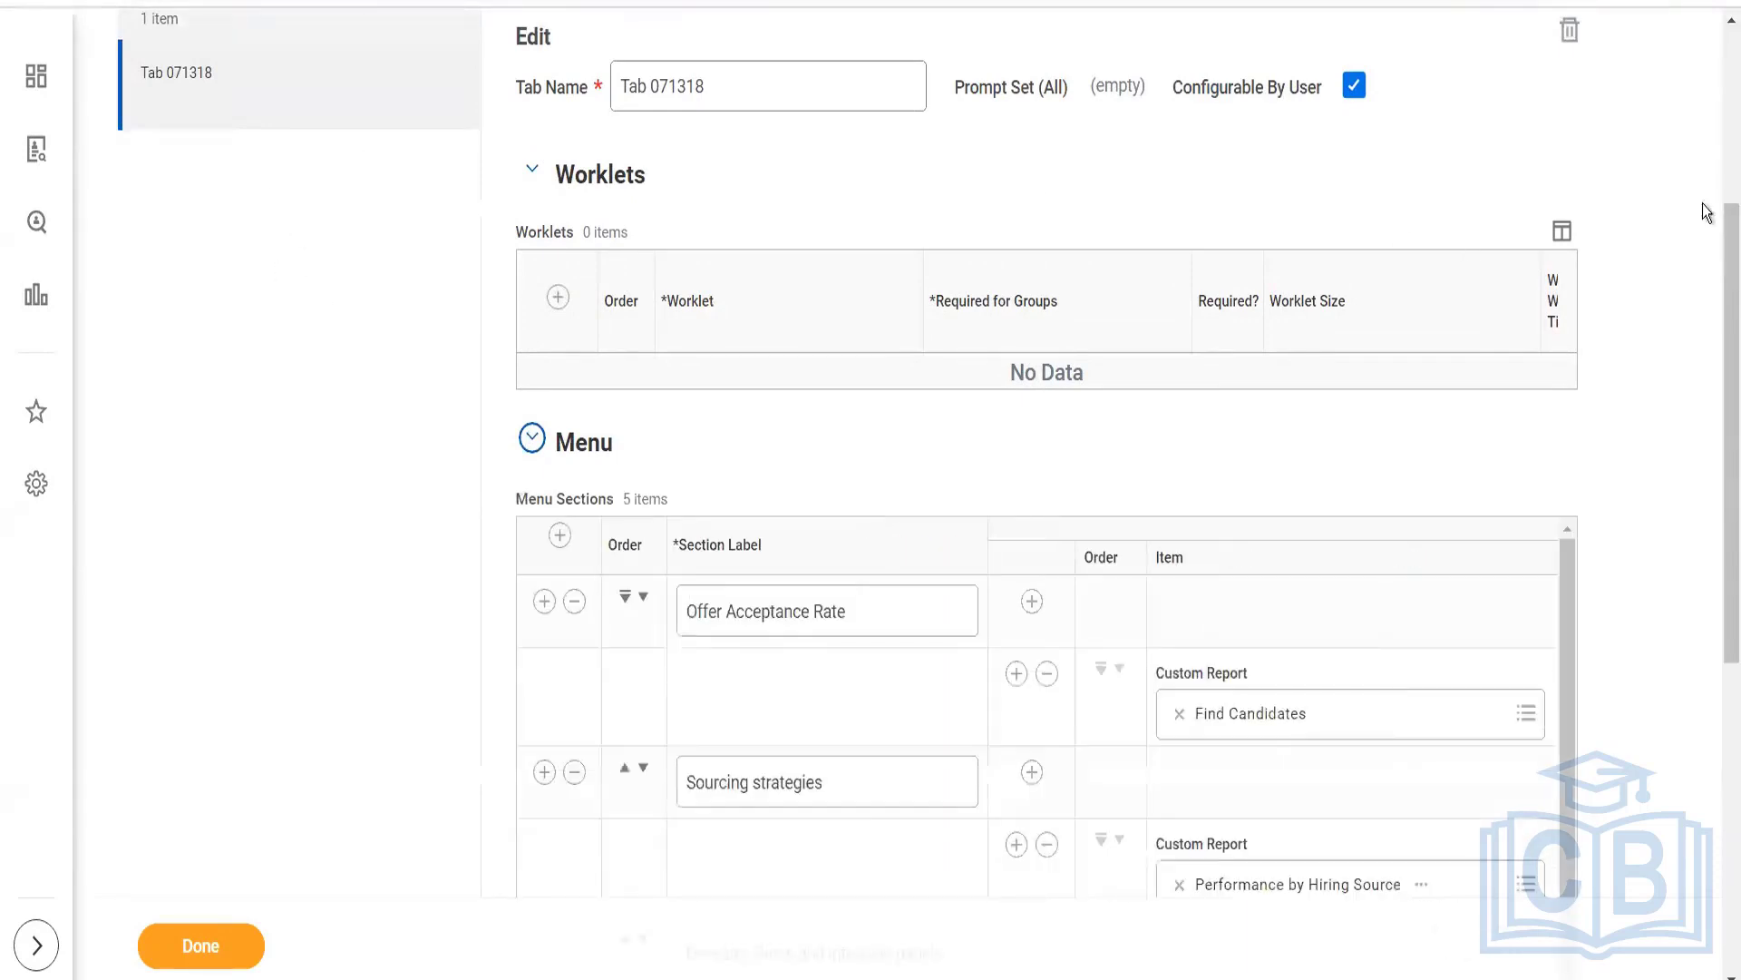
pyautogui.scroll(-3, 1719, 410)
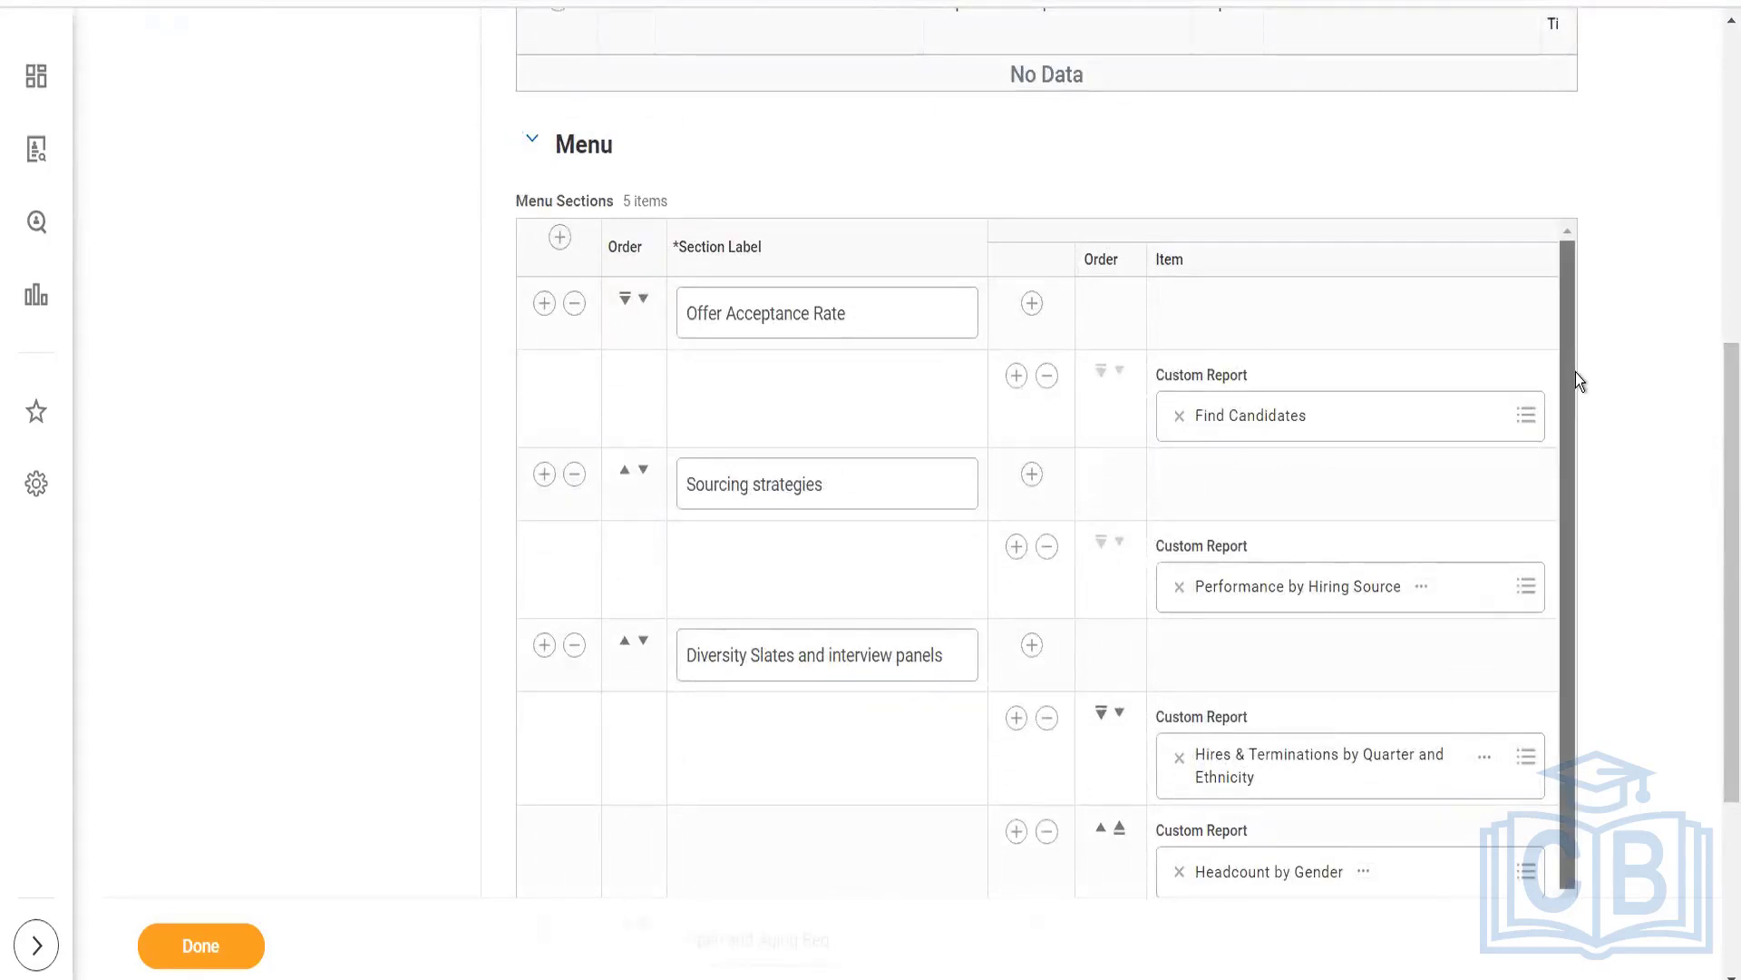
pyautogui.scroll(-1, 1575, 372)
pyautogui.scroll(-1, 1601, 535)
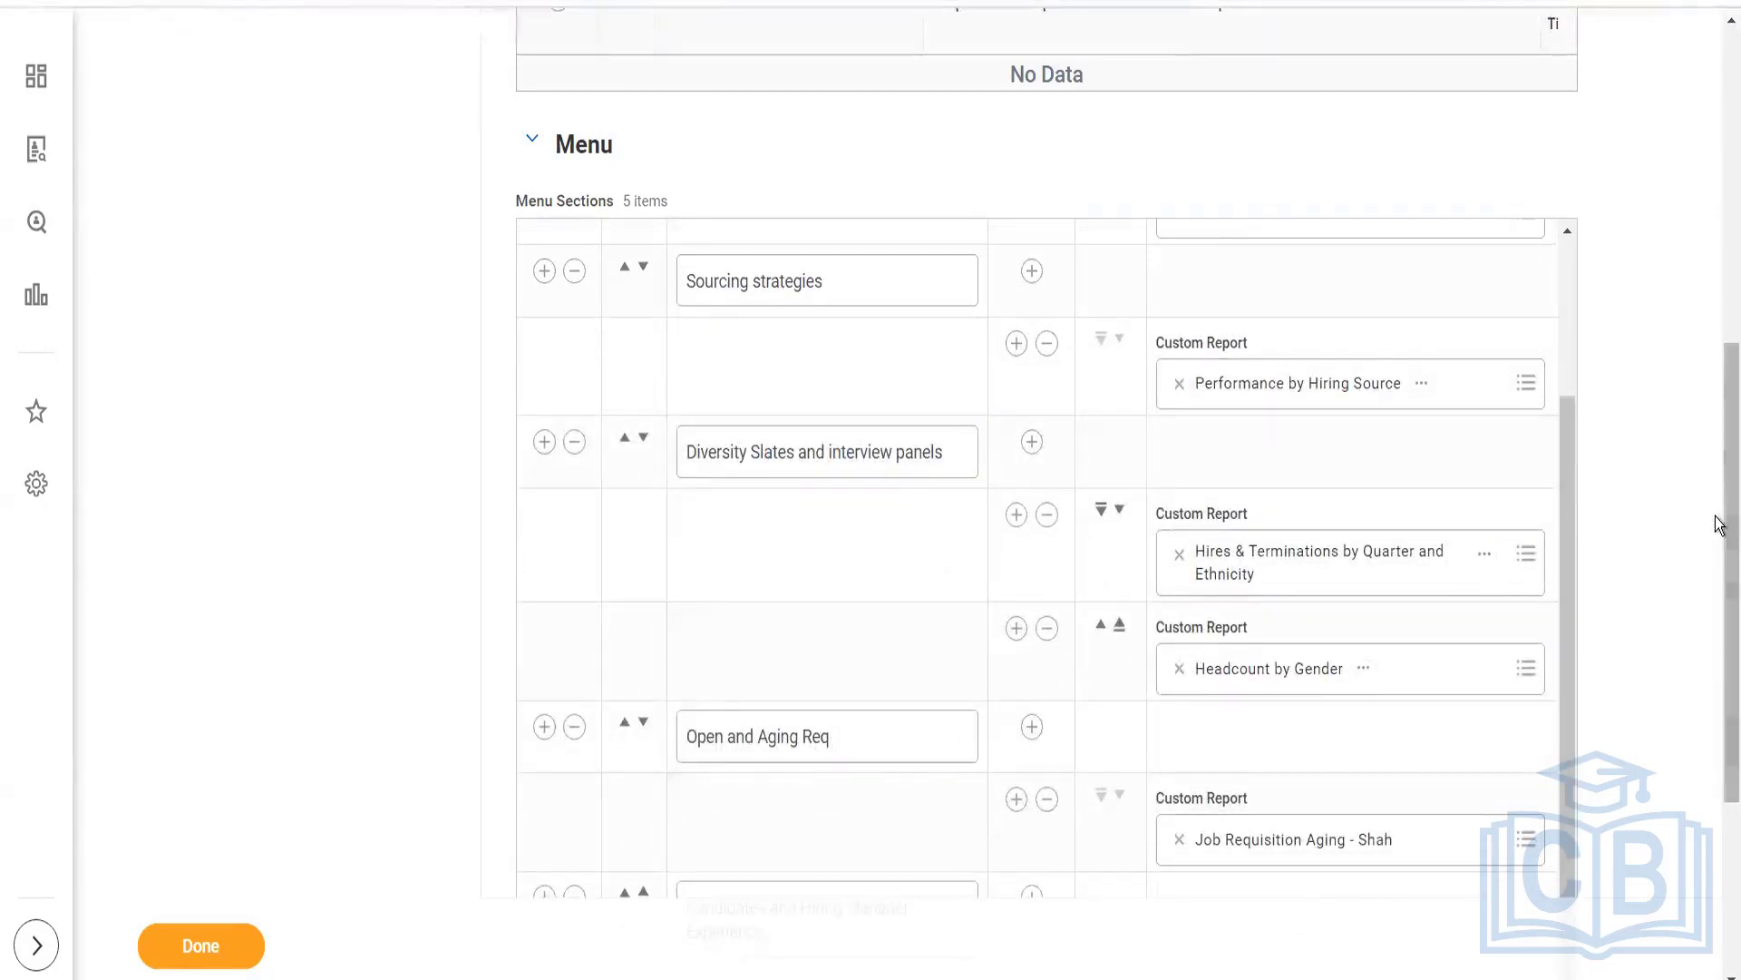
pyautogui.moveTo(1721, 517); pyautogui.dragTo(1717, 640)
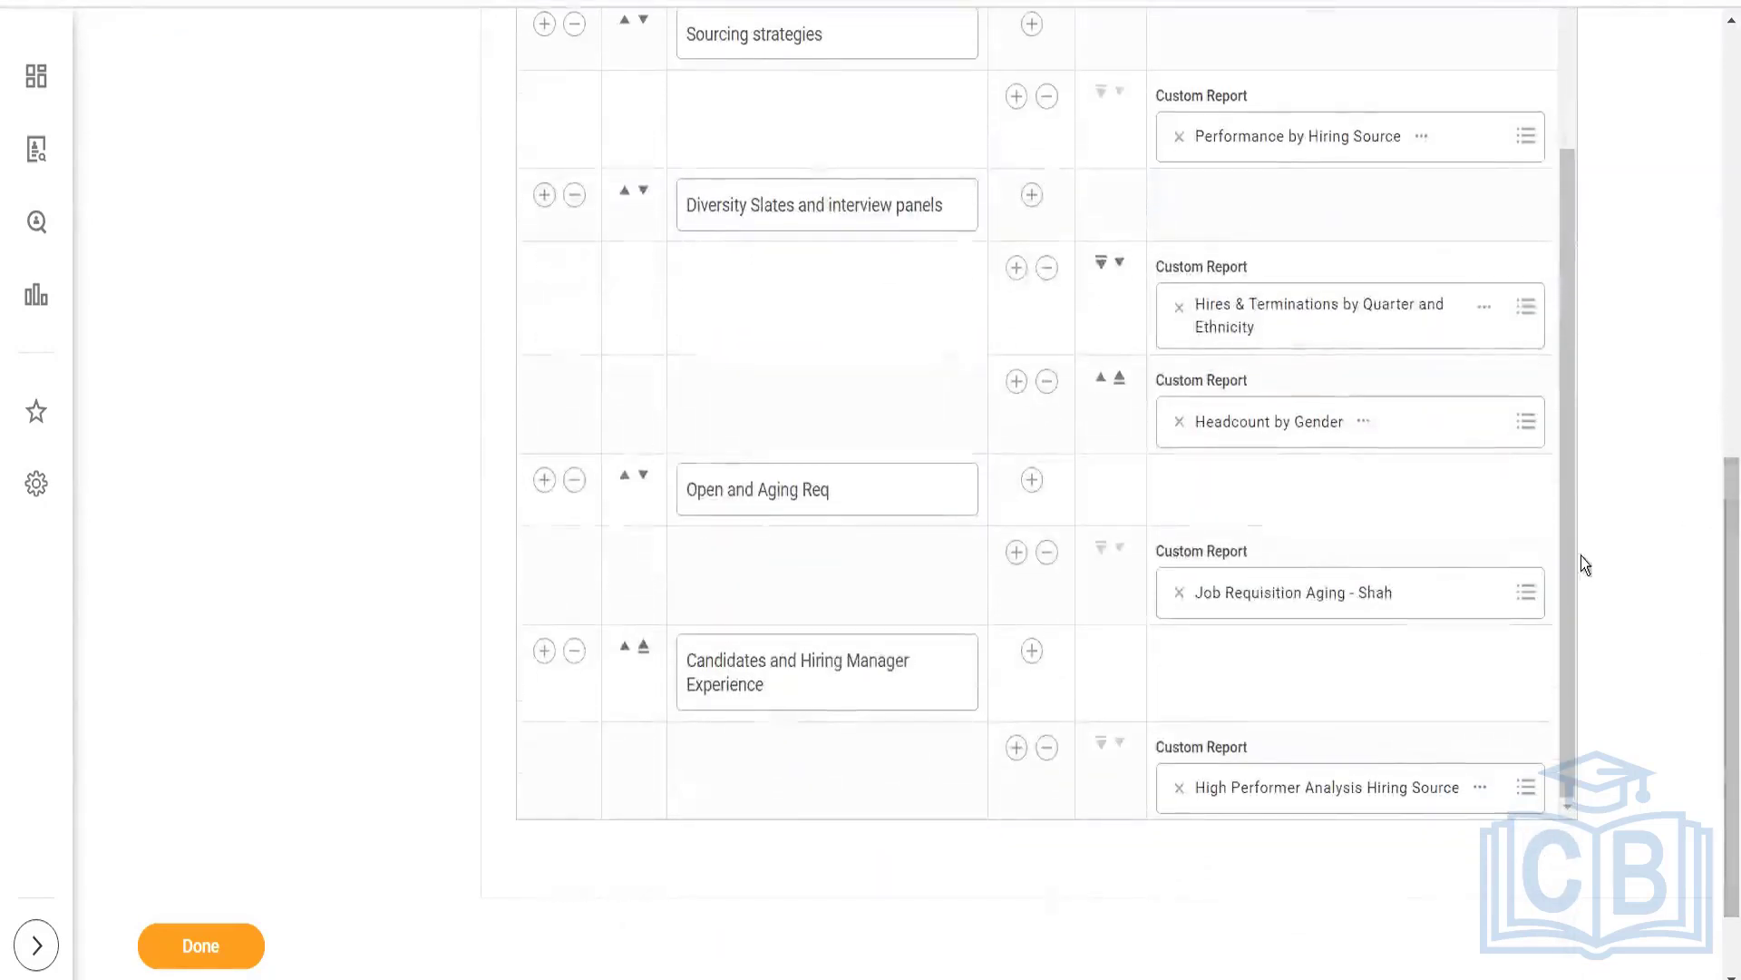
pyautogui.moveTo(1565, 562); pyautogui.dragTo(1552, 254)
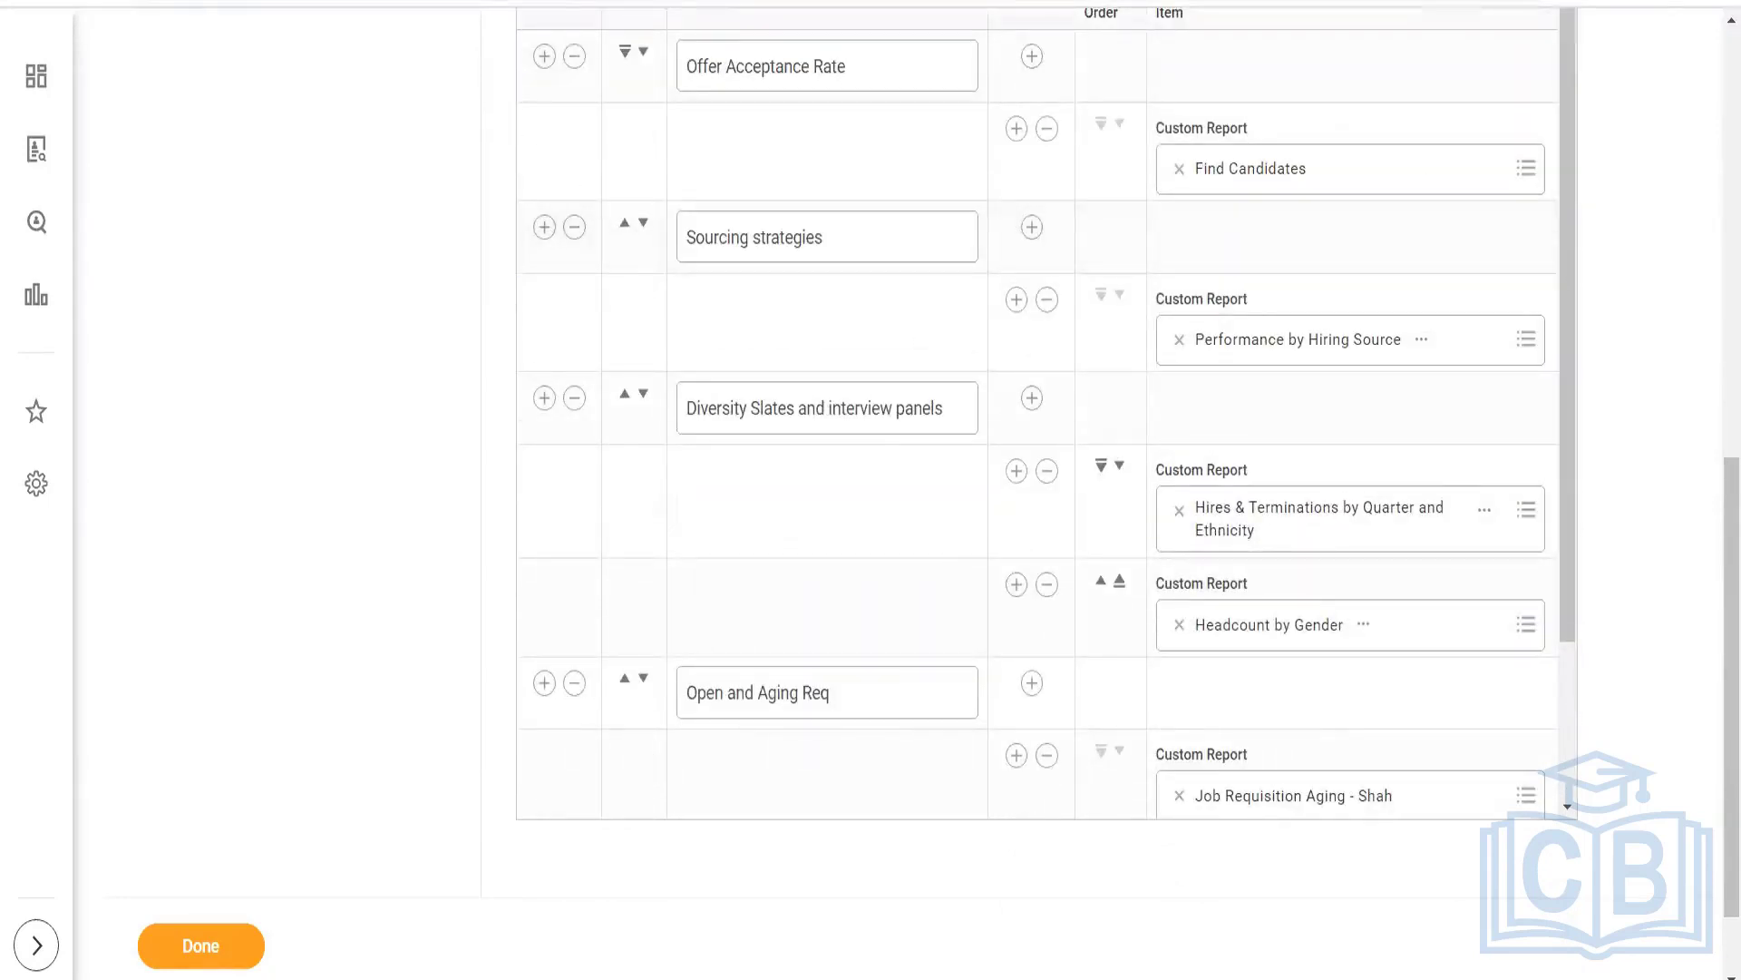
# Duplicate the browser tab showing the Alpha Recruiting edit page, making two extra copies
pyautogui.rightClick(352, 0)
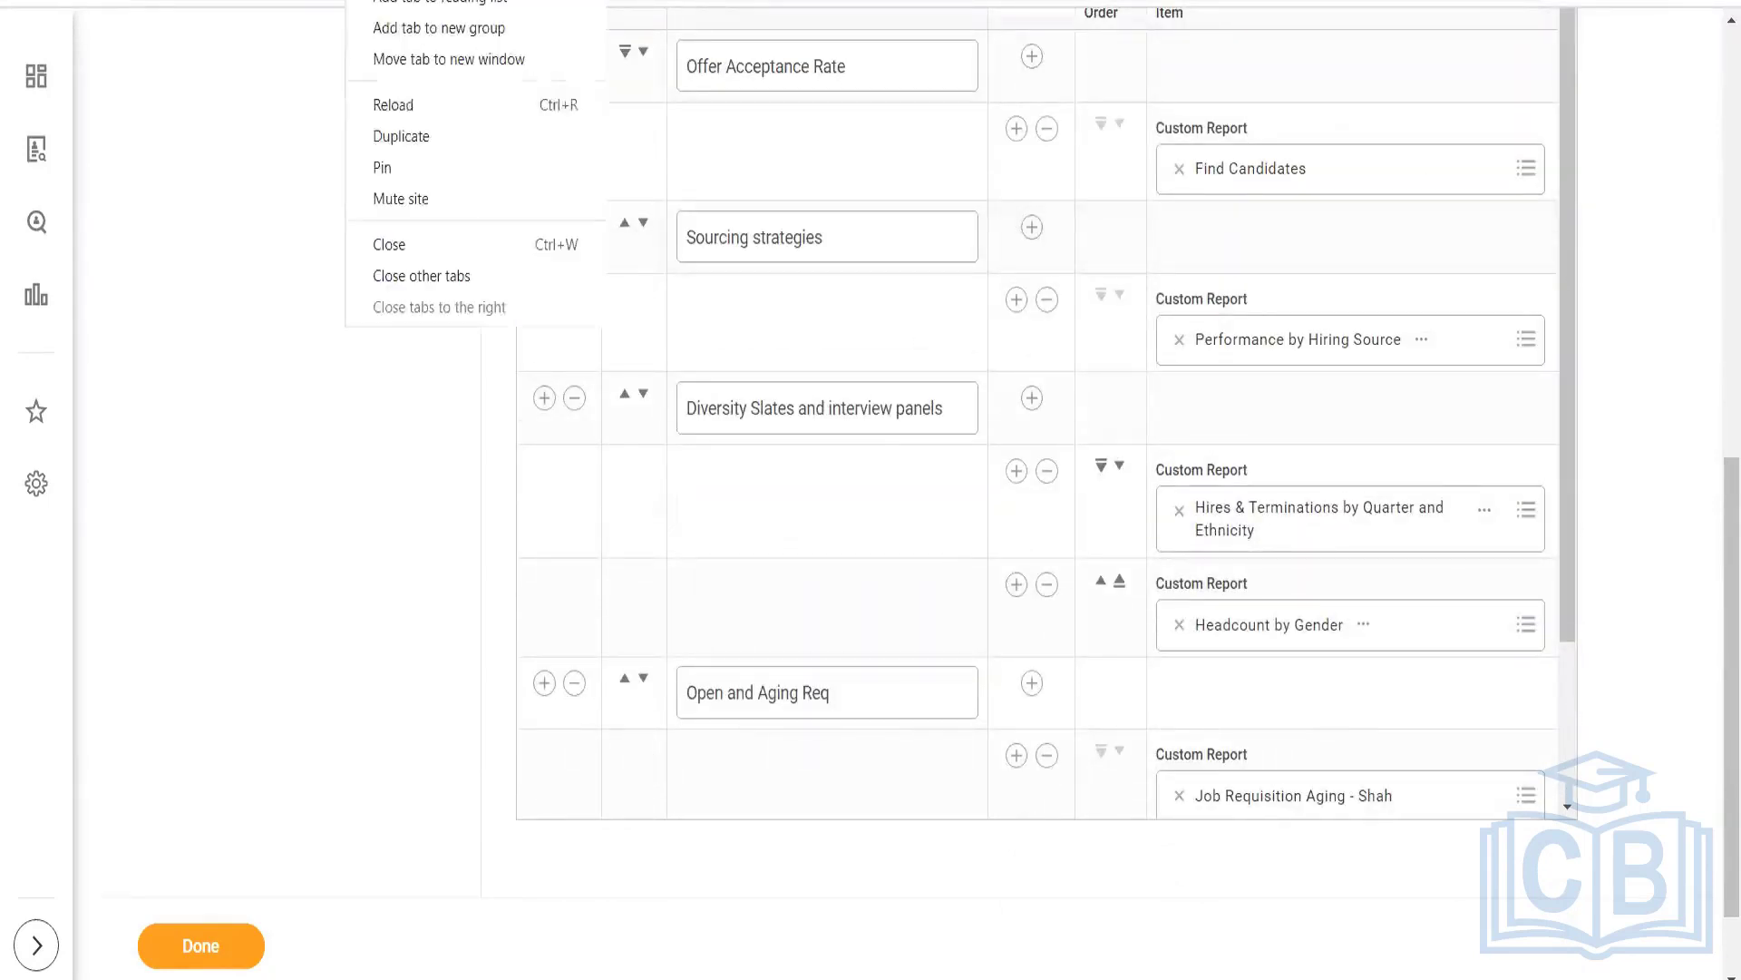
pyautogui.click(416, 128)
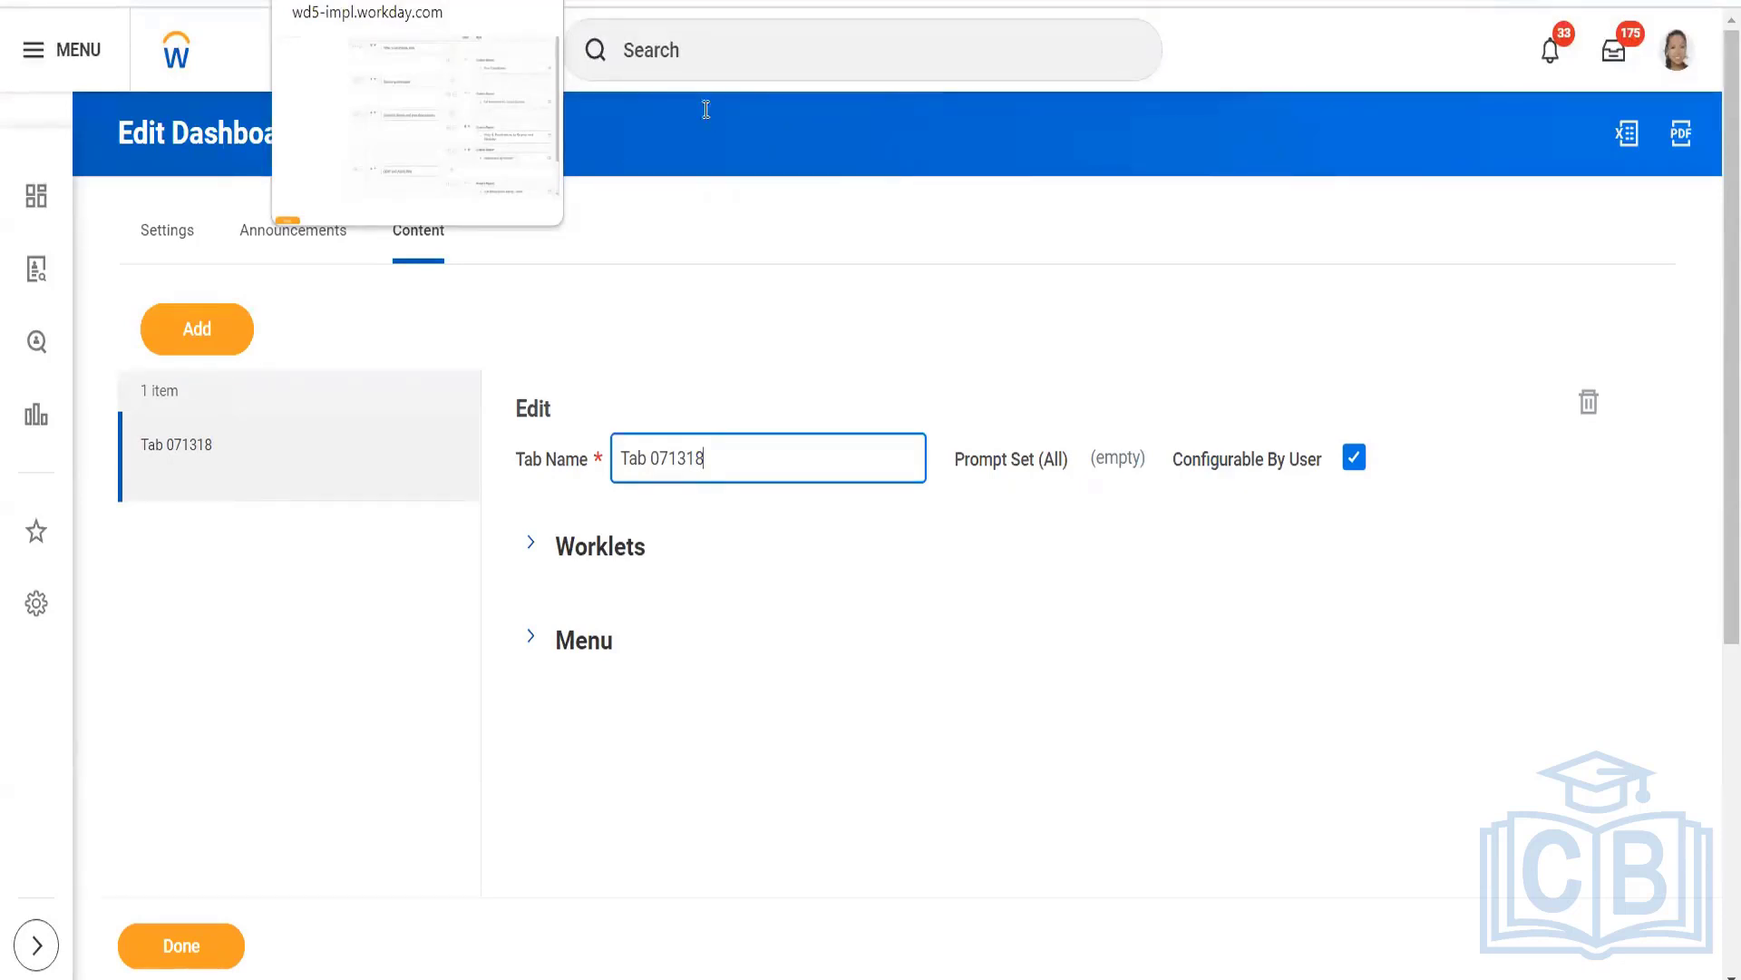
pyautogui.rightClick(730, 48)
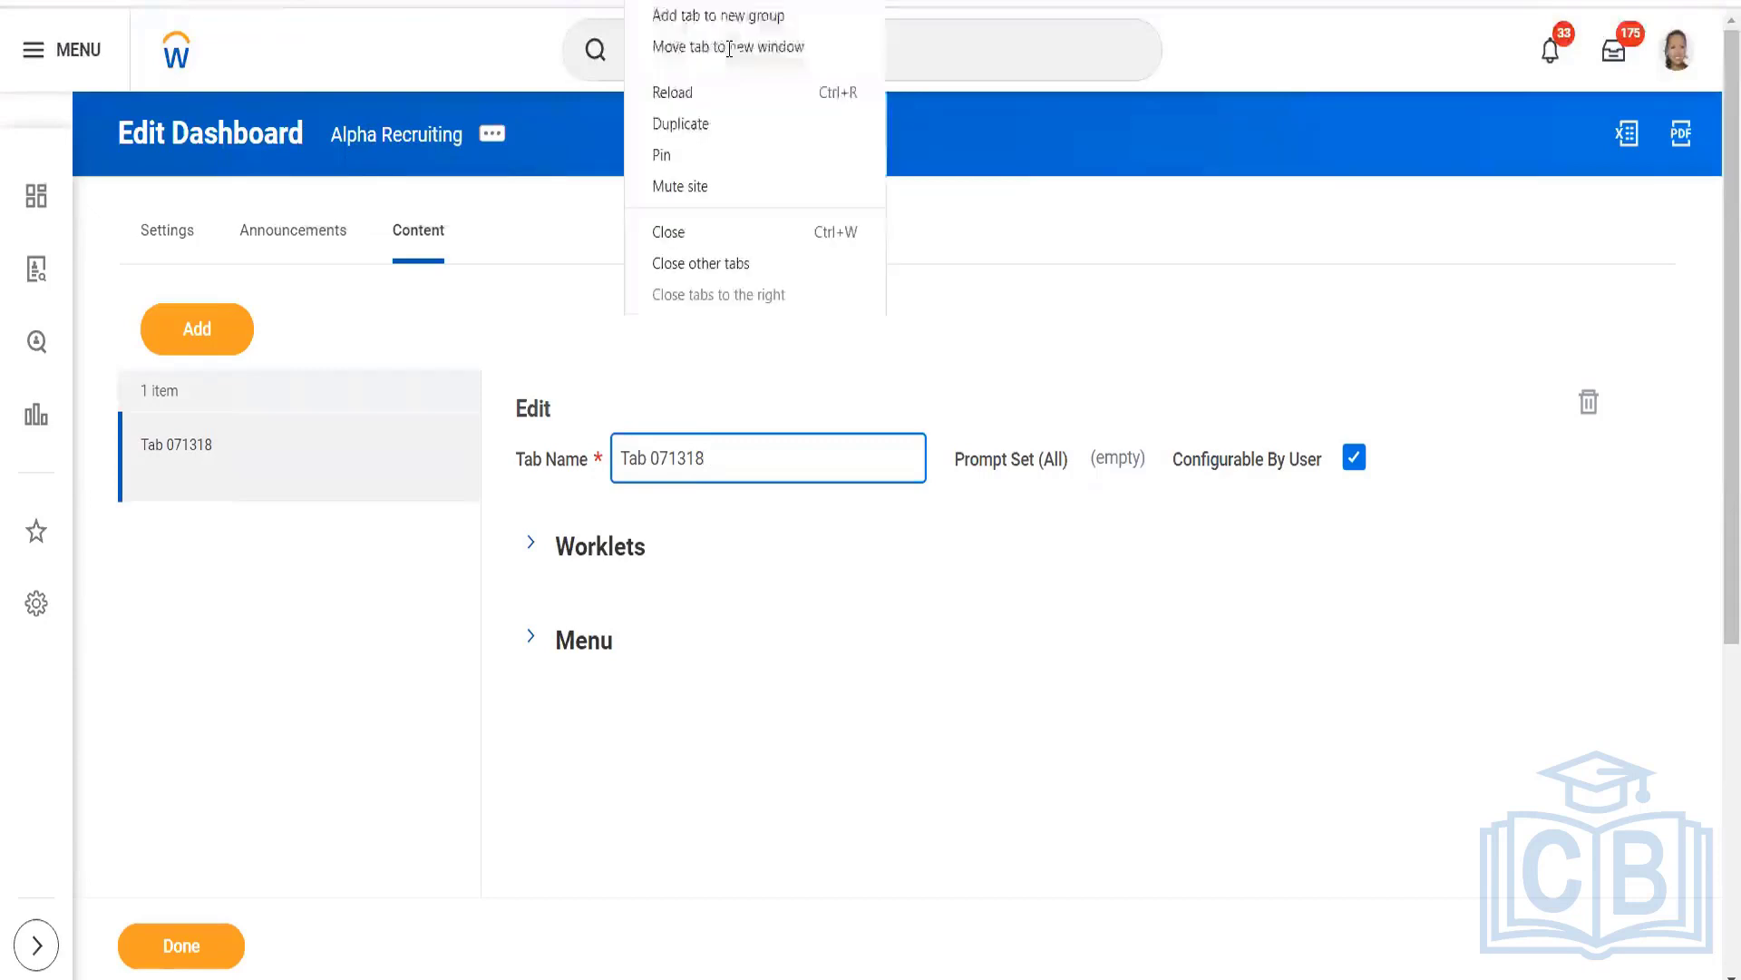
pyautogui.click(681, 127)
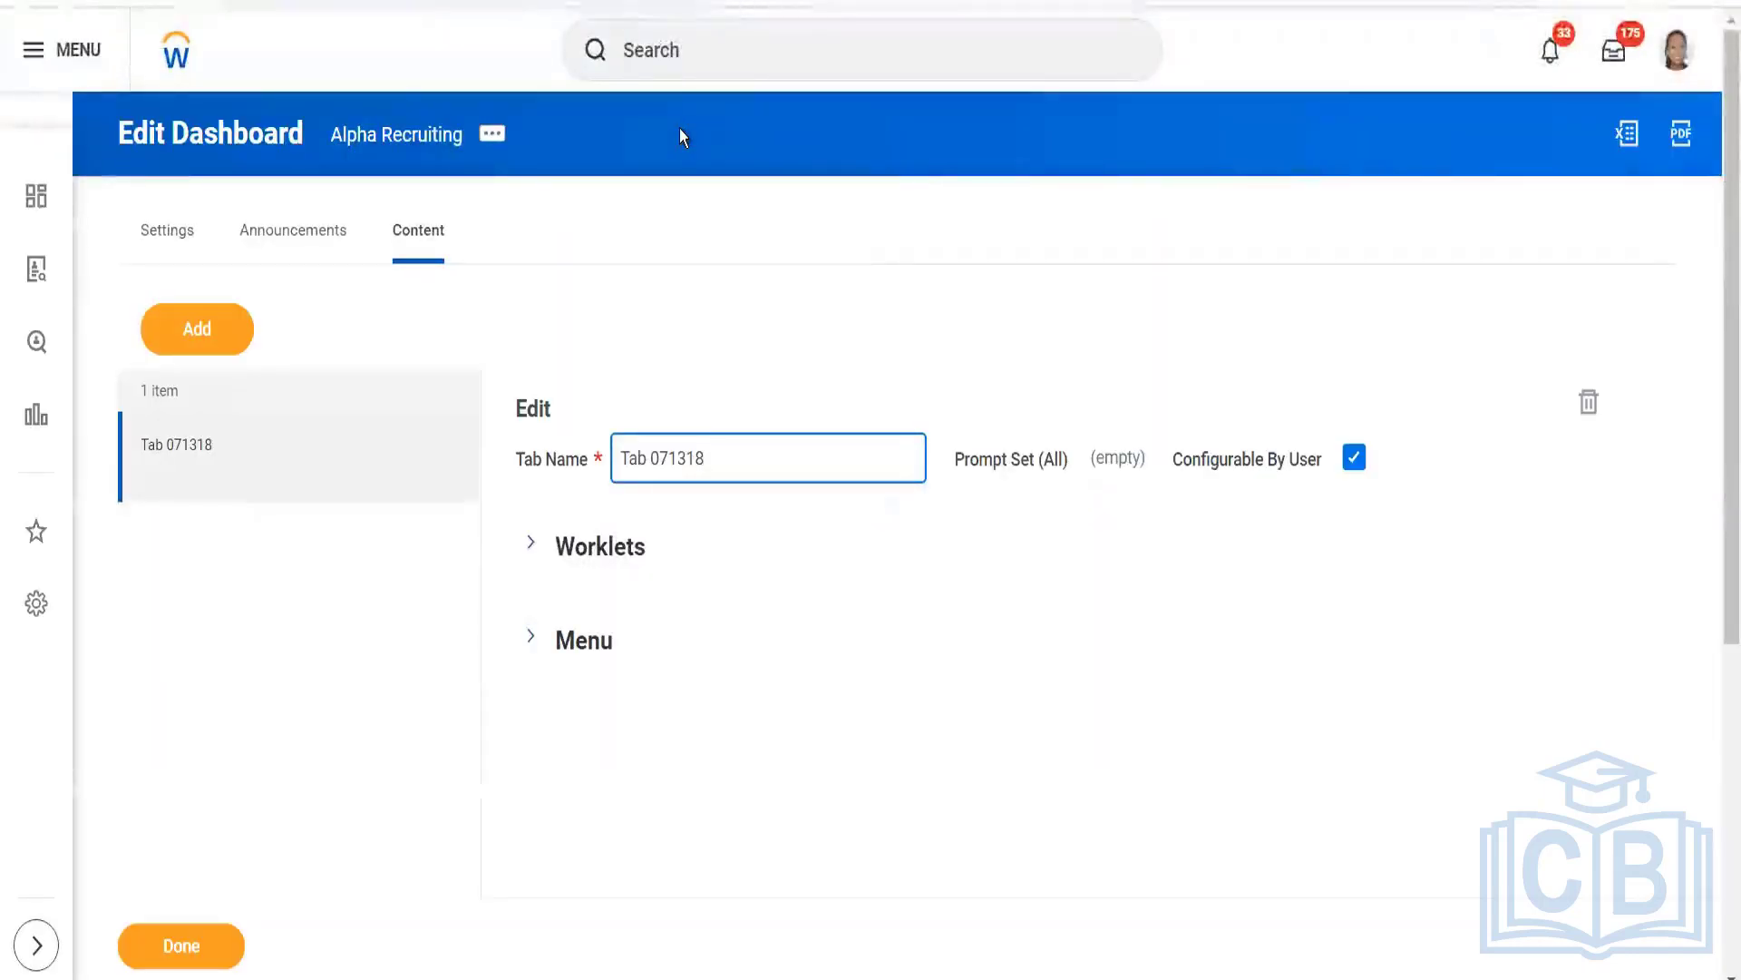
# Find and run the Source Effectiveness report, including frozen and filled/closed job requisitions
pyautogui.click(714, 49)
pyautogui.write('source')
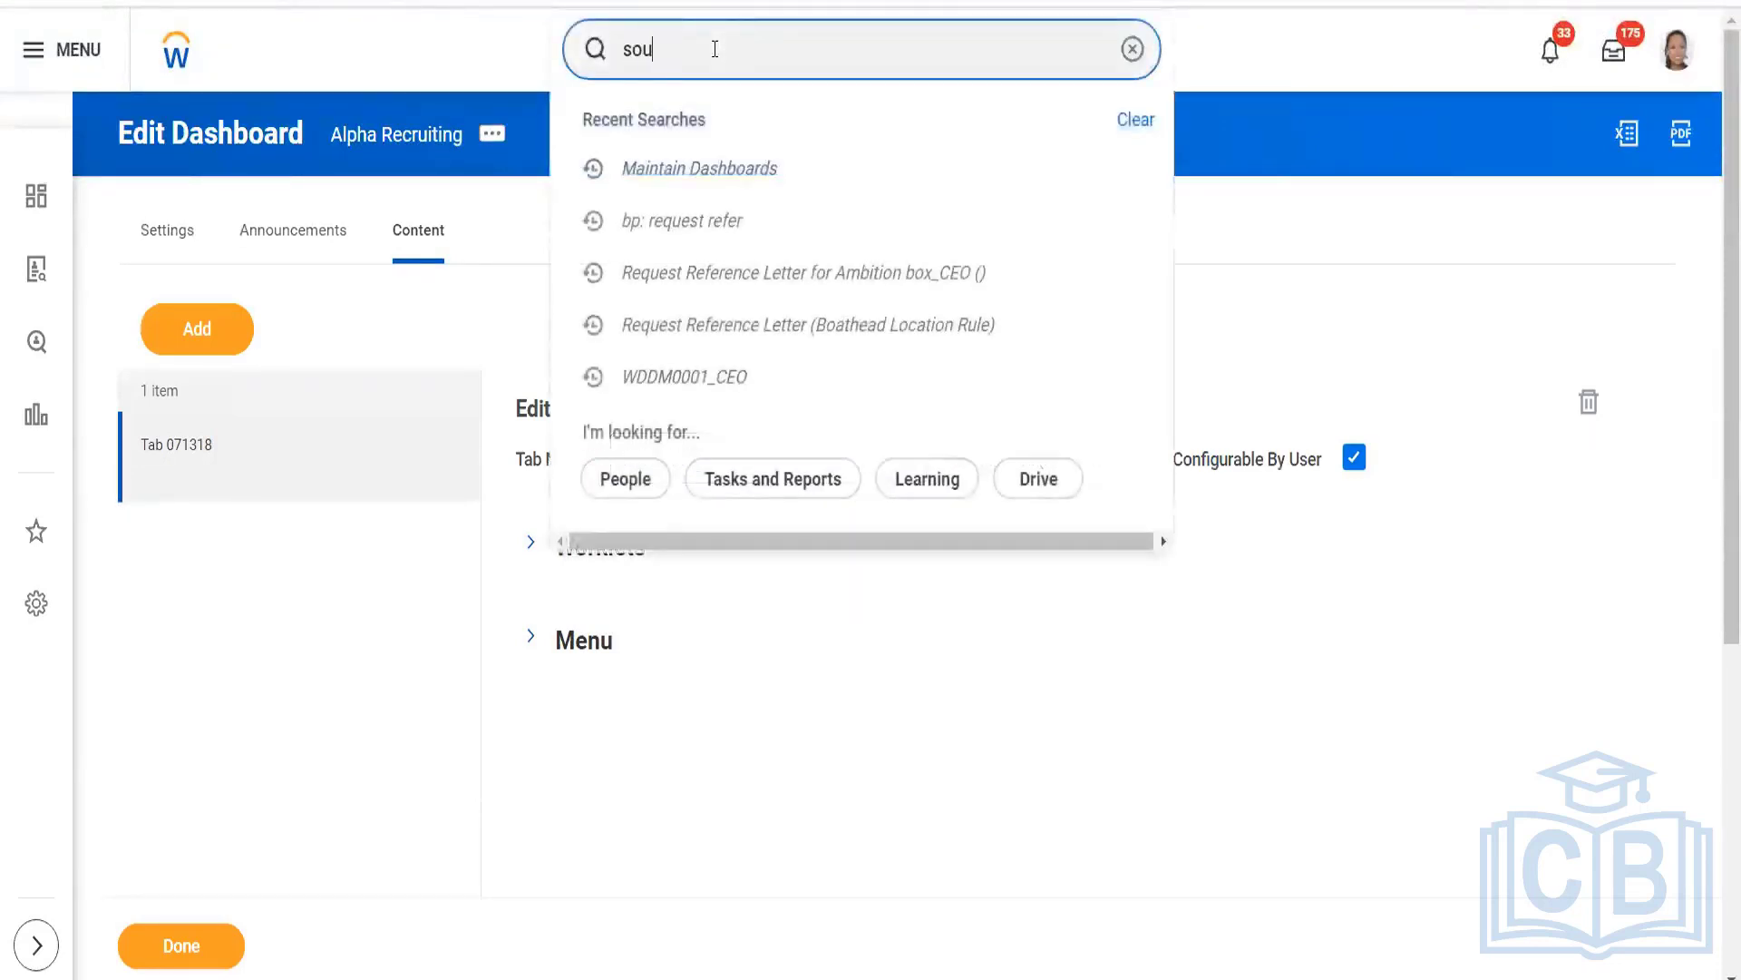
pyautogui.write(' eff')
pyautogui.click(724, 129)
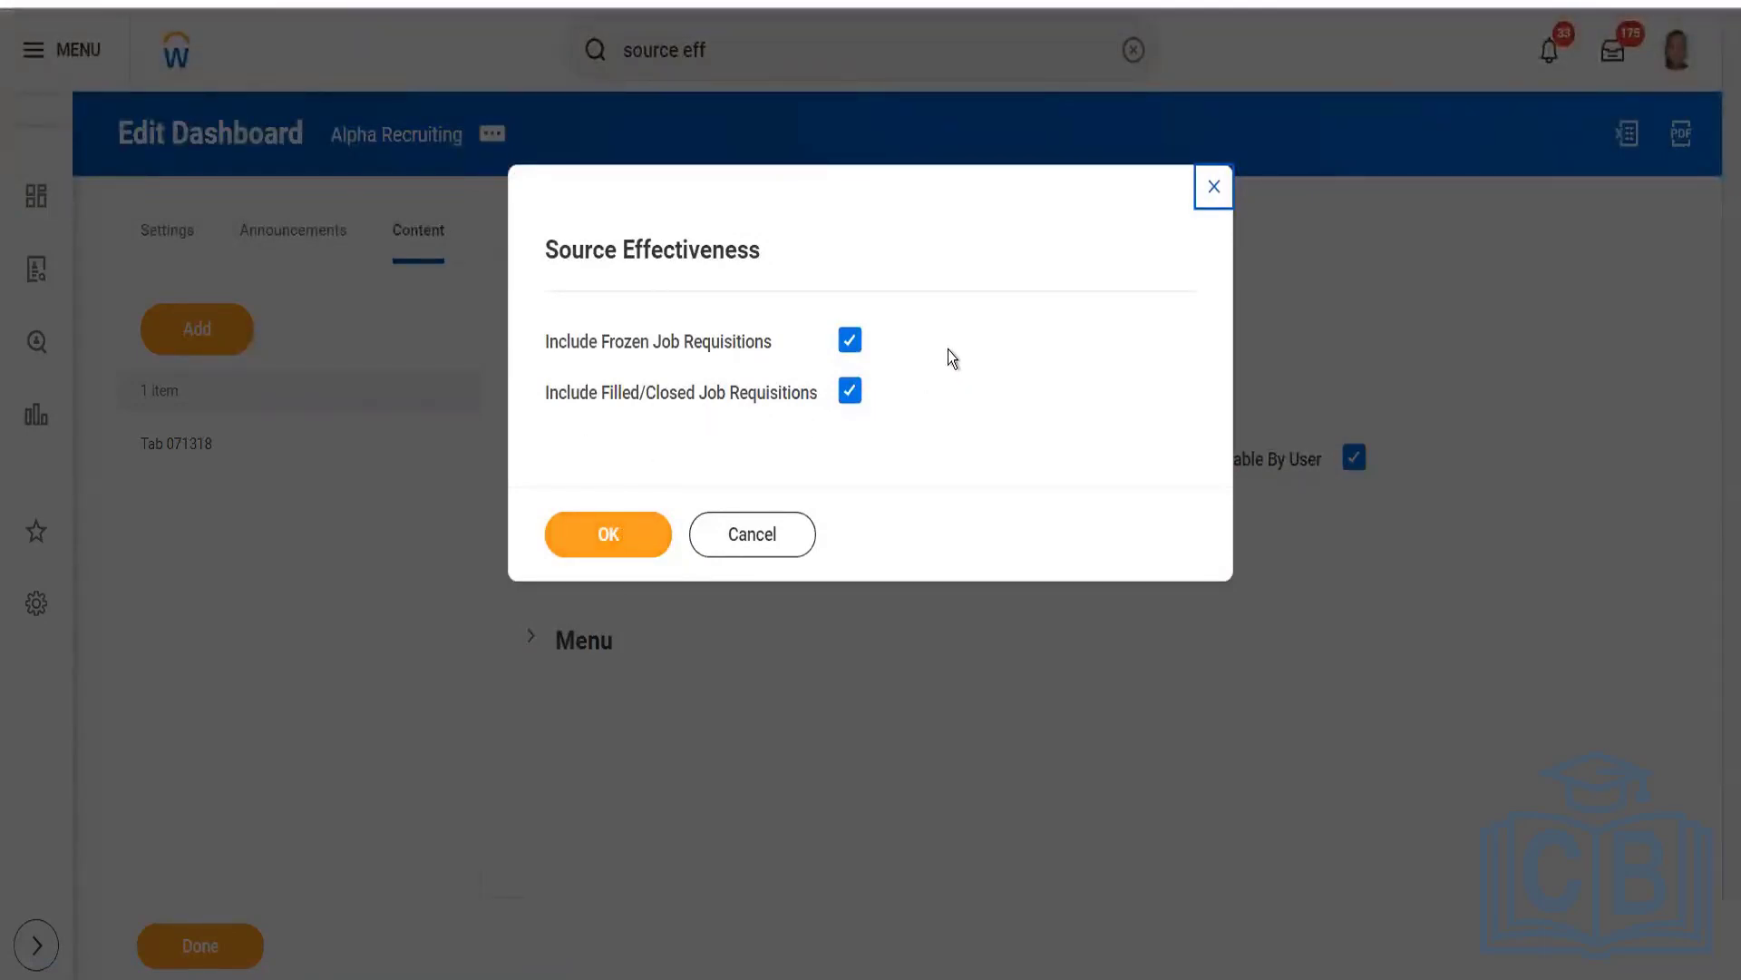
pyautogui.click(601, 536)
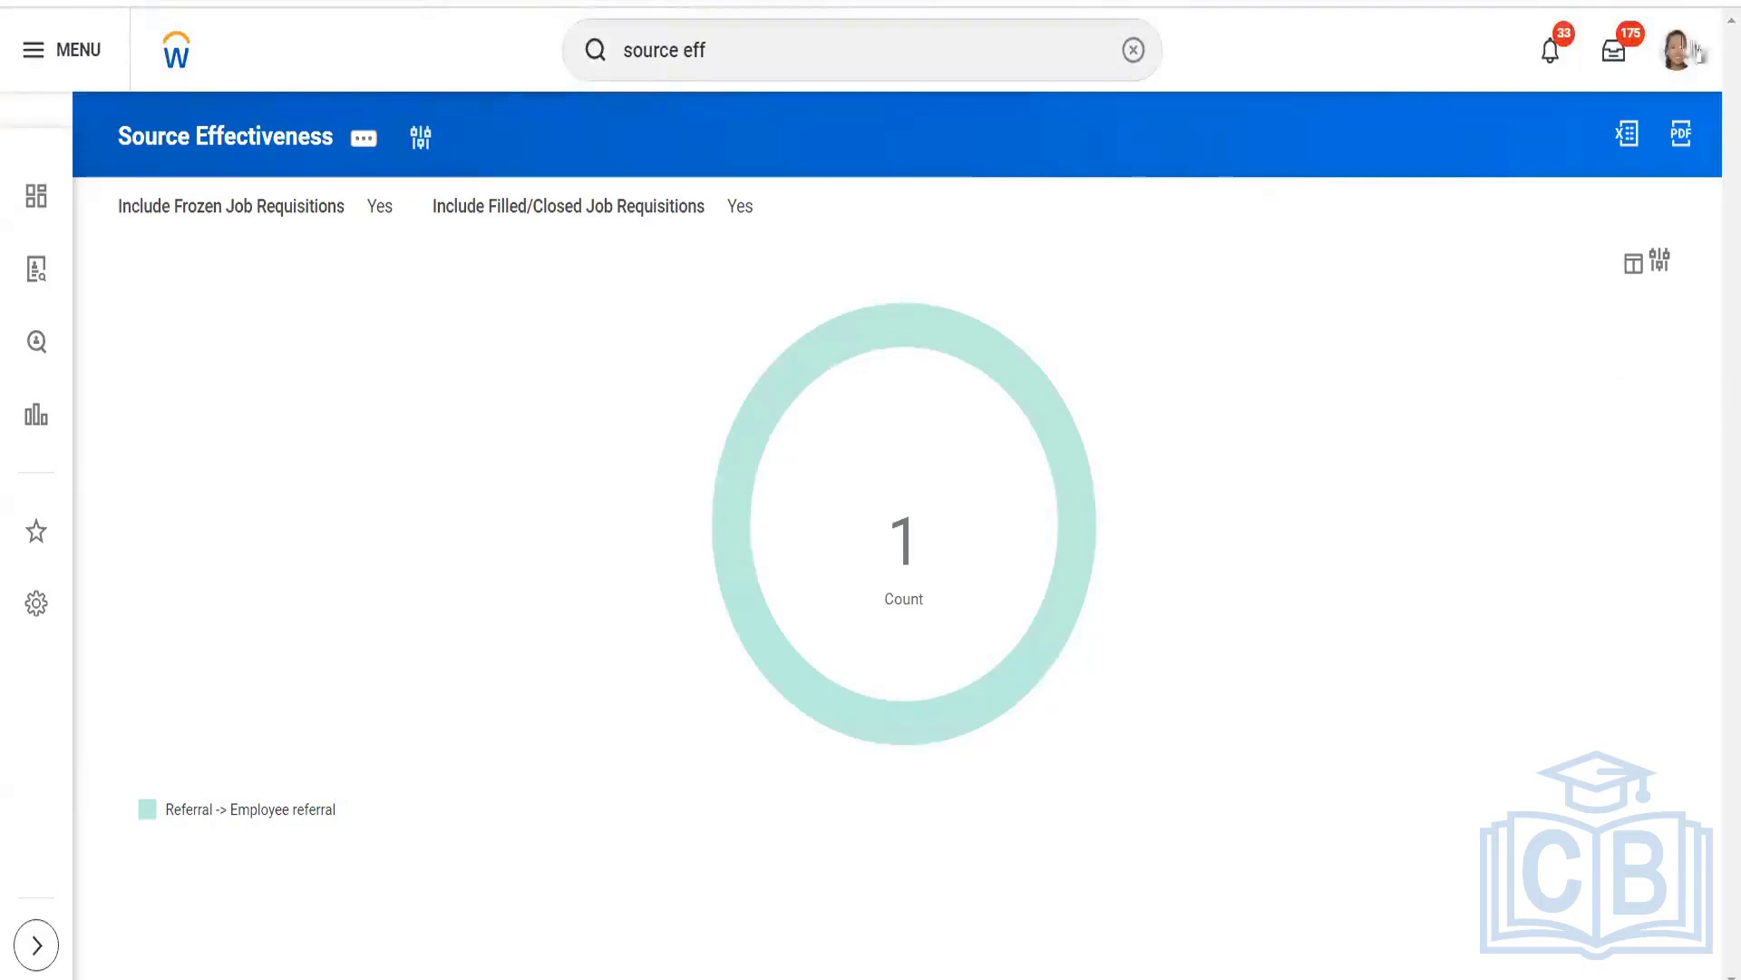
# Start a proxy session acting as another employee, entering the employee's name in Act As
pyautogui.click(762, 59)
pyautogui.write('start')
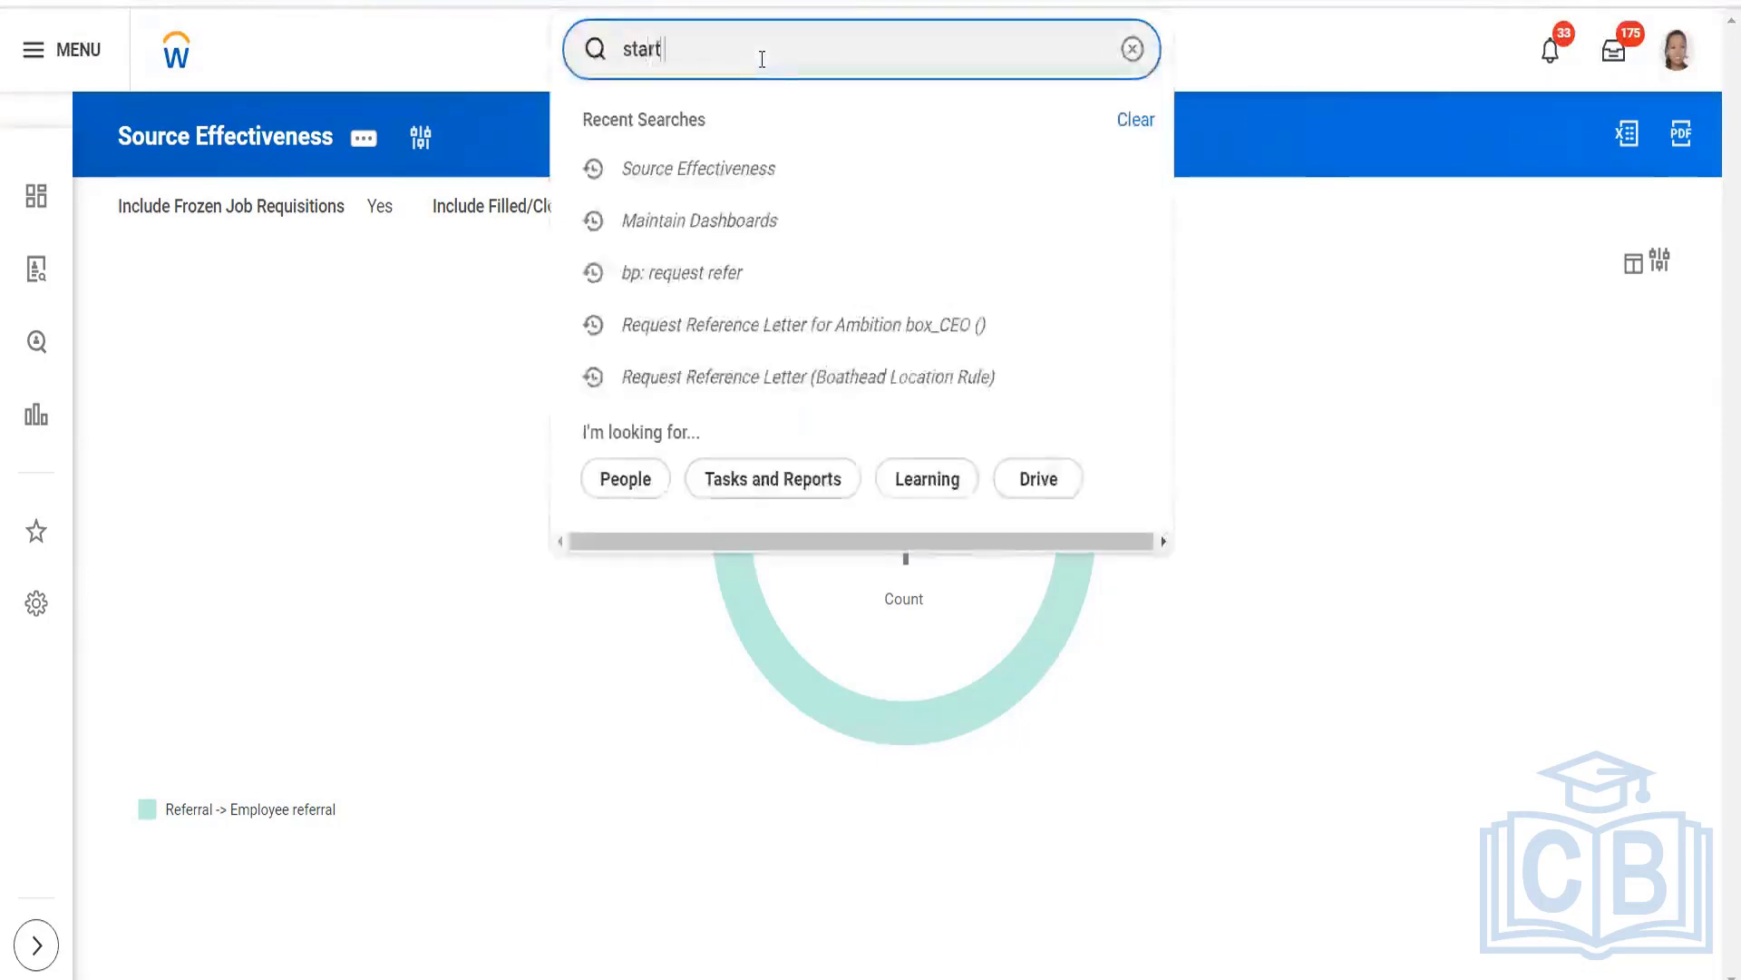
pyautogui.write(' proxy')
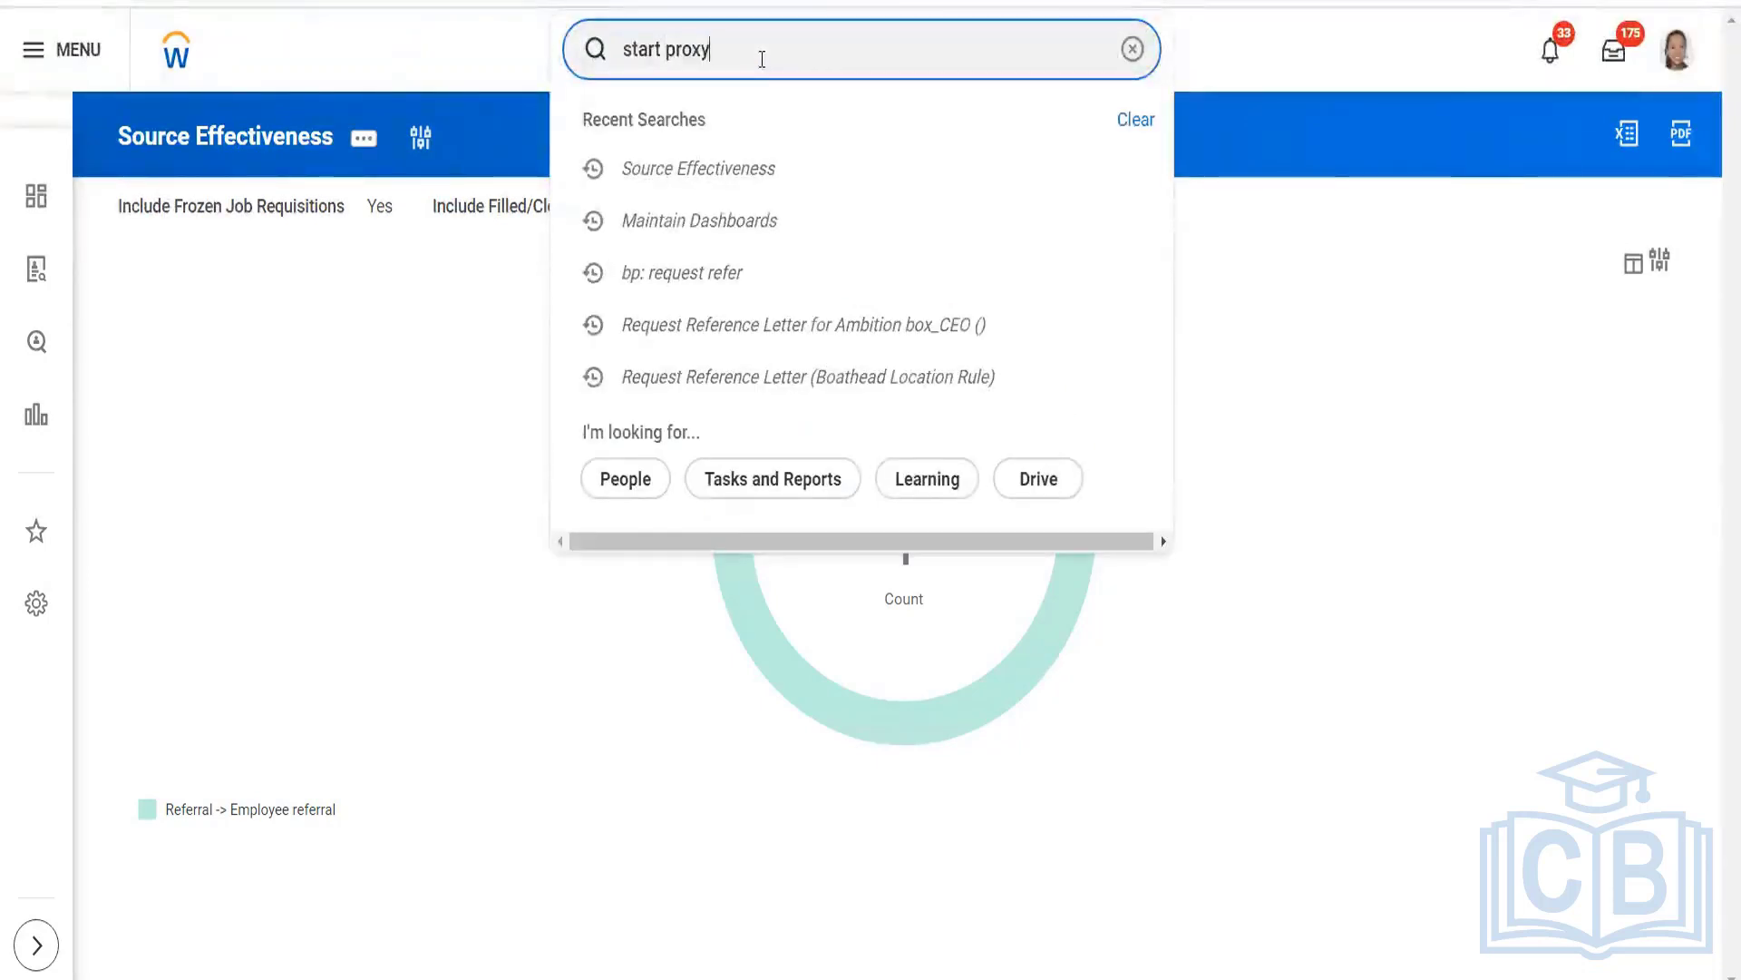
pyautogui.click(709, 119)
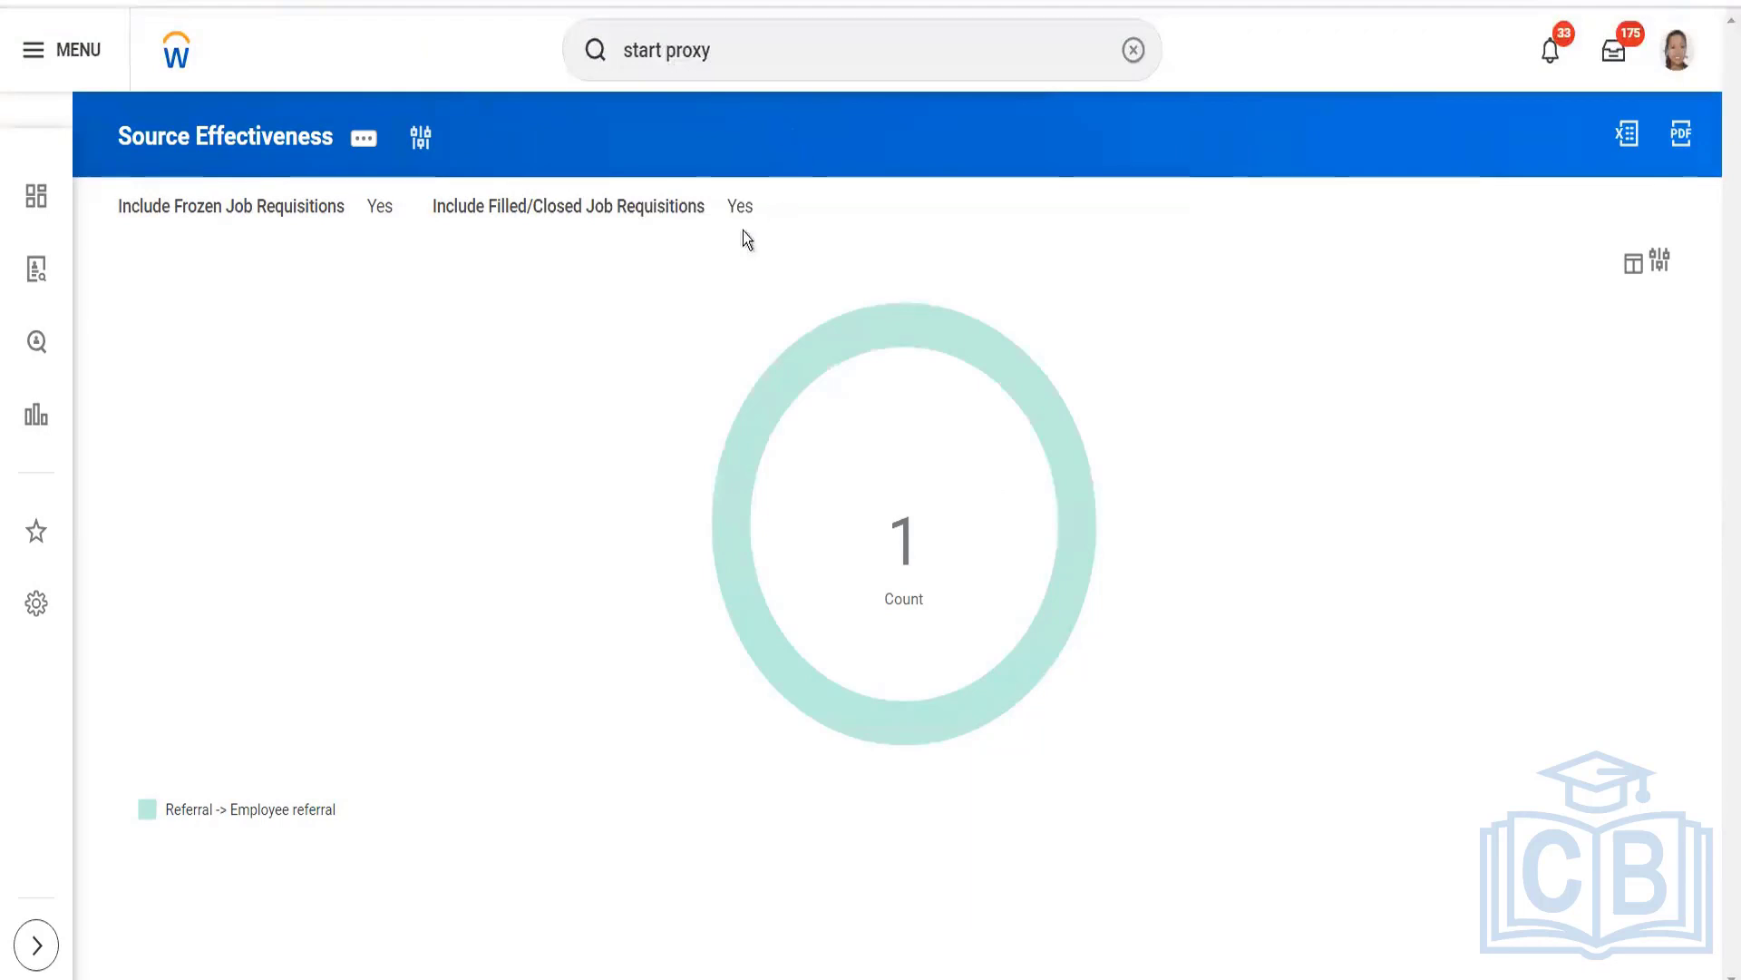
pyautogui.click(363, 297)
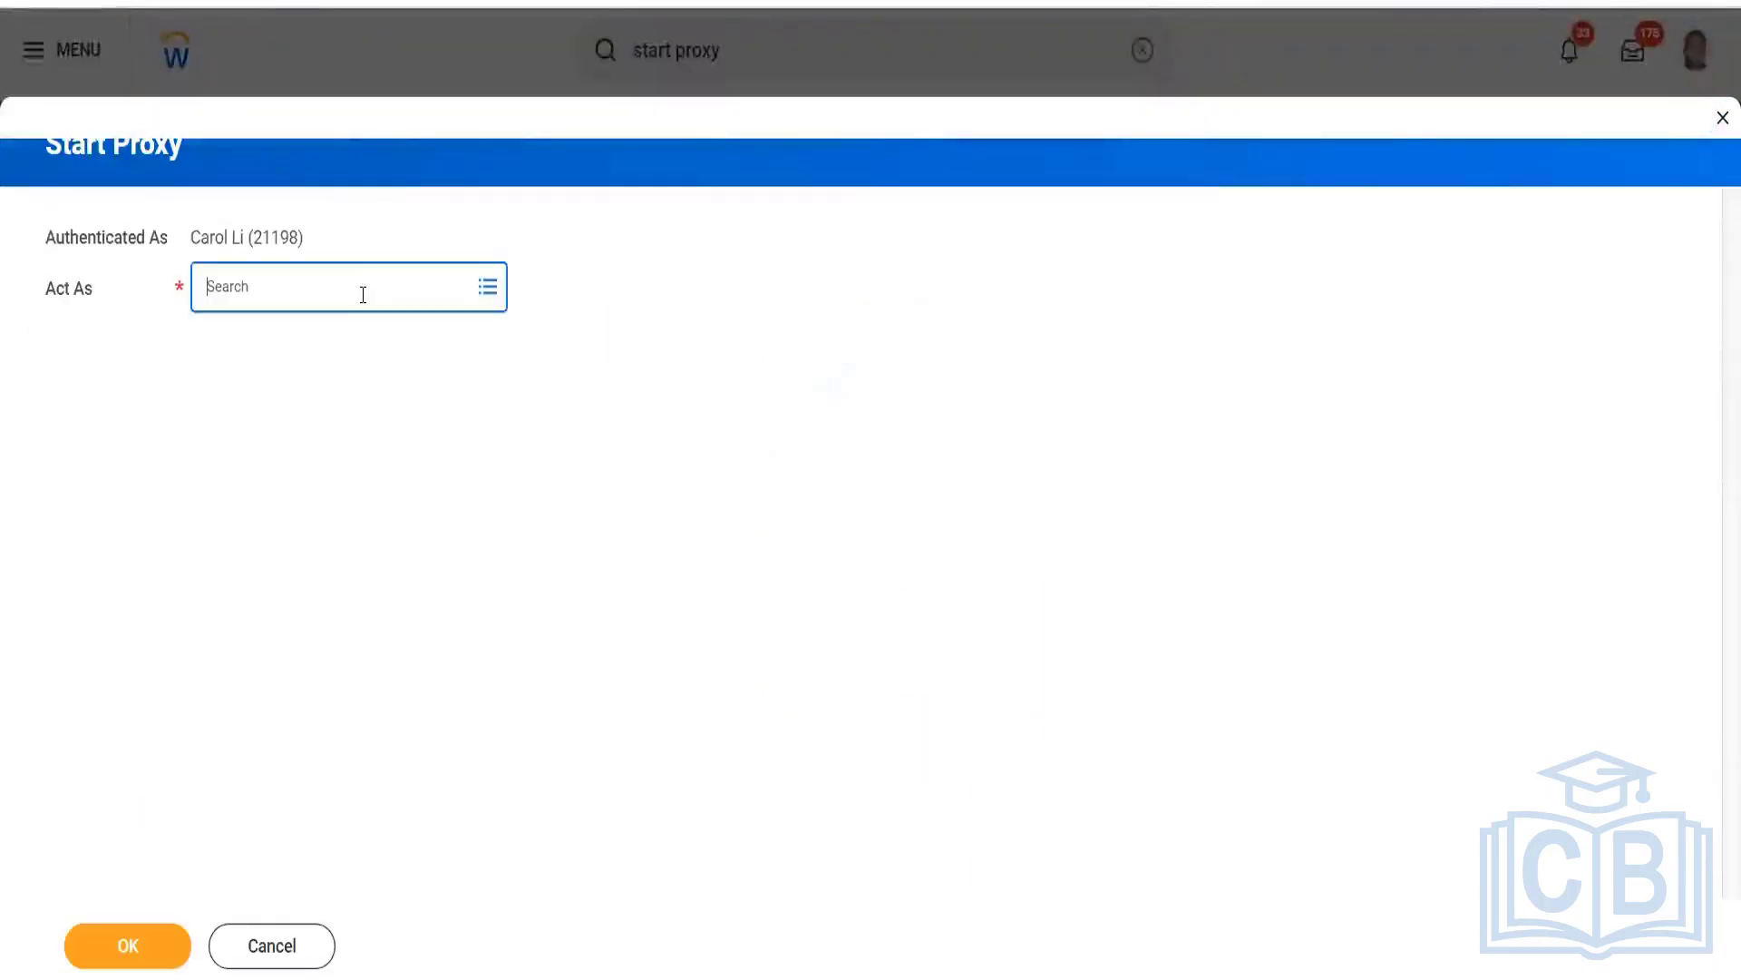
pyautogui.write('logan')
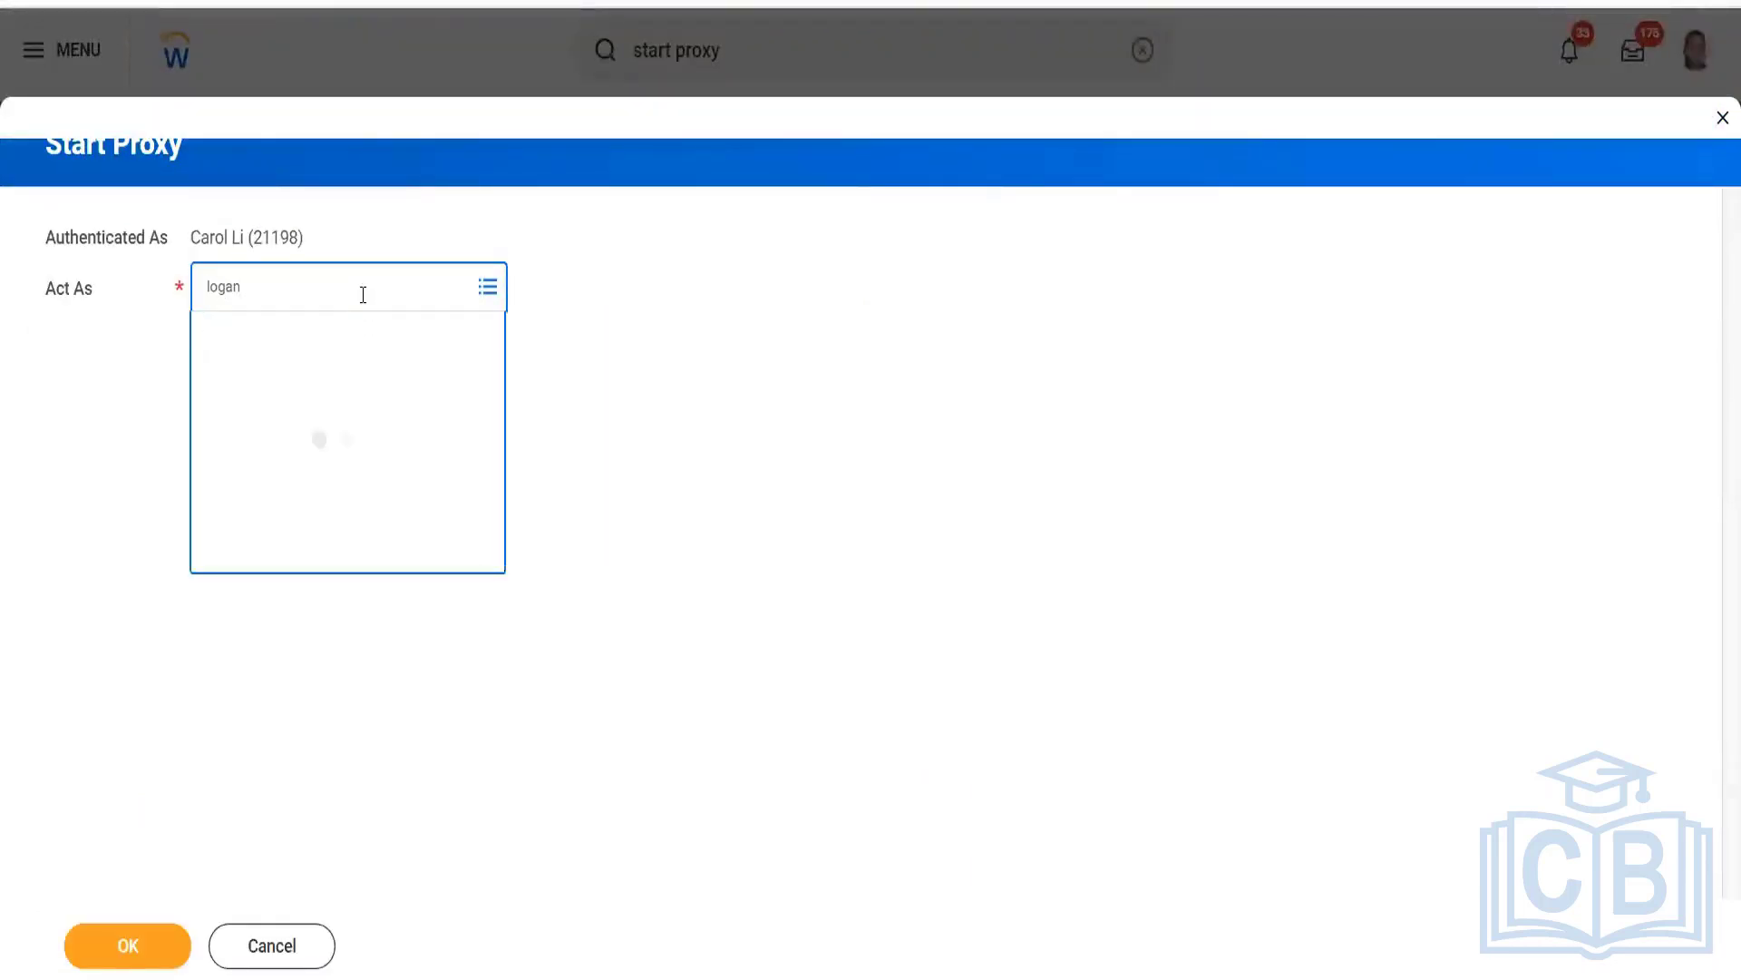
pyautogui.click(124, 944)
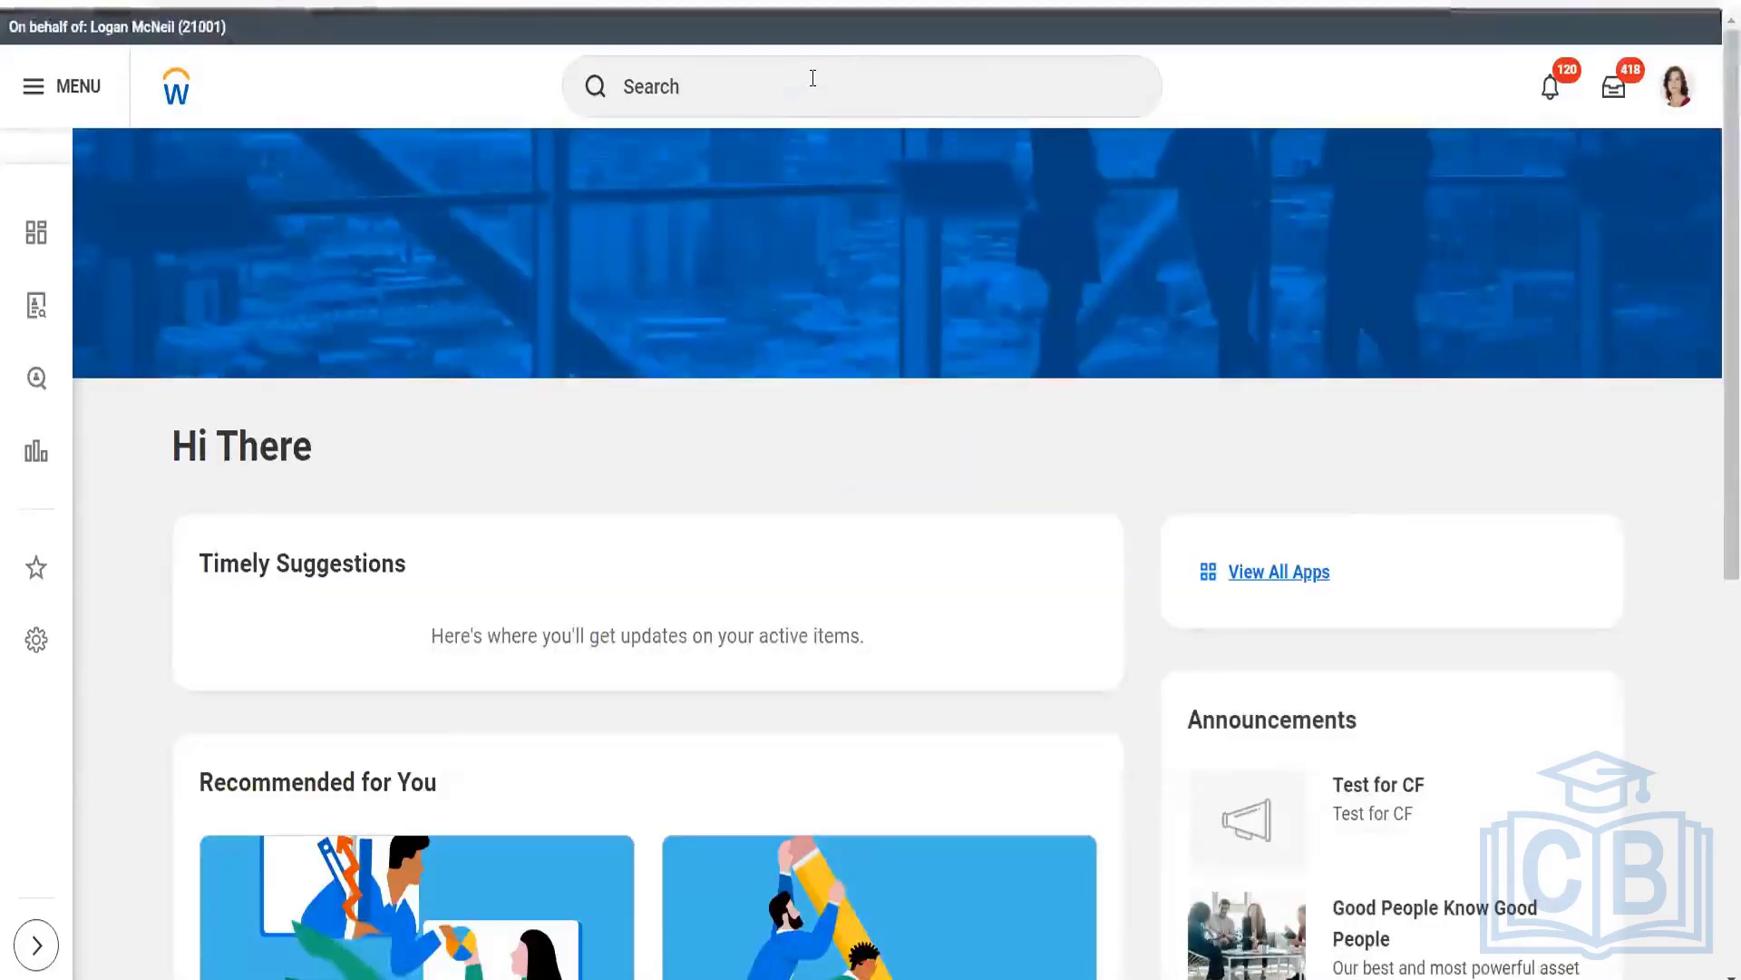
# Run the Source Effectiveness report with frozen and filled/closed requisitions under the proxy account, and view its related actions
pyautogui.click(814, 80)
pyautogui.click(737, 261)
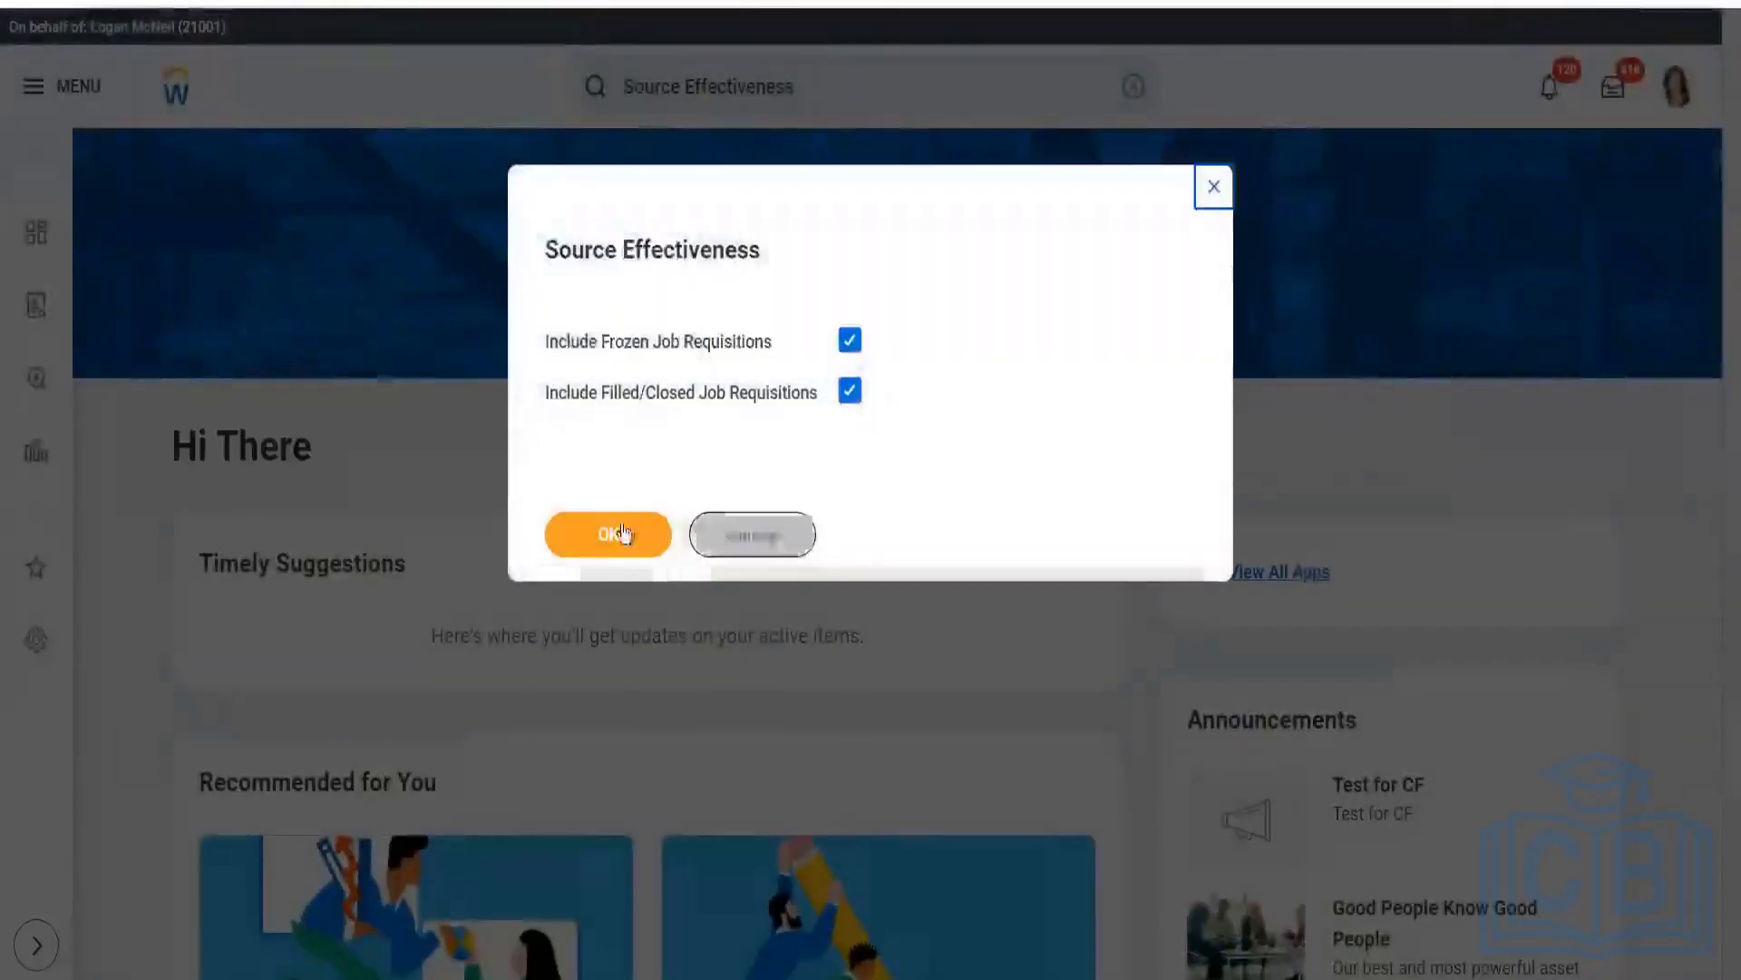
pyautogui.click(620, 532)
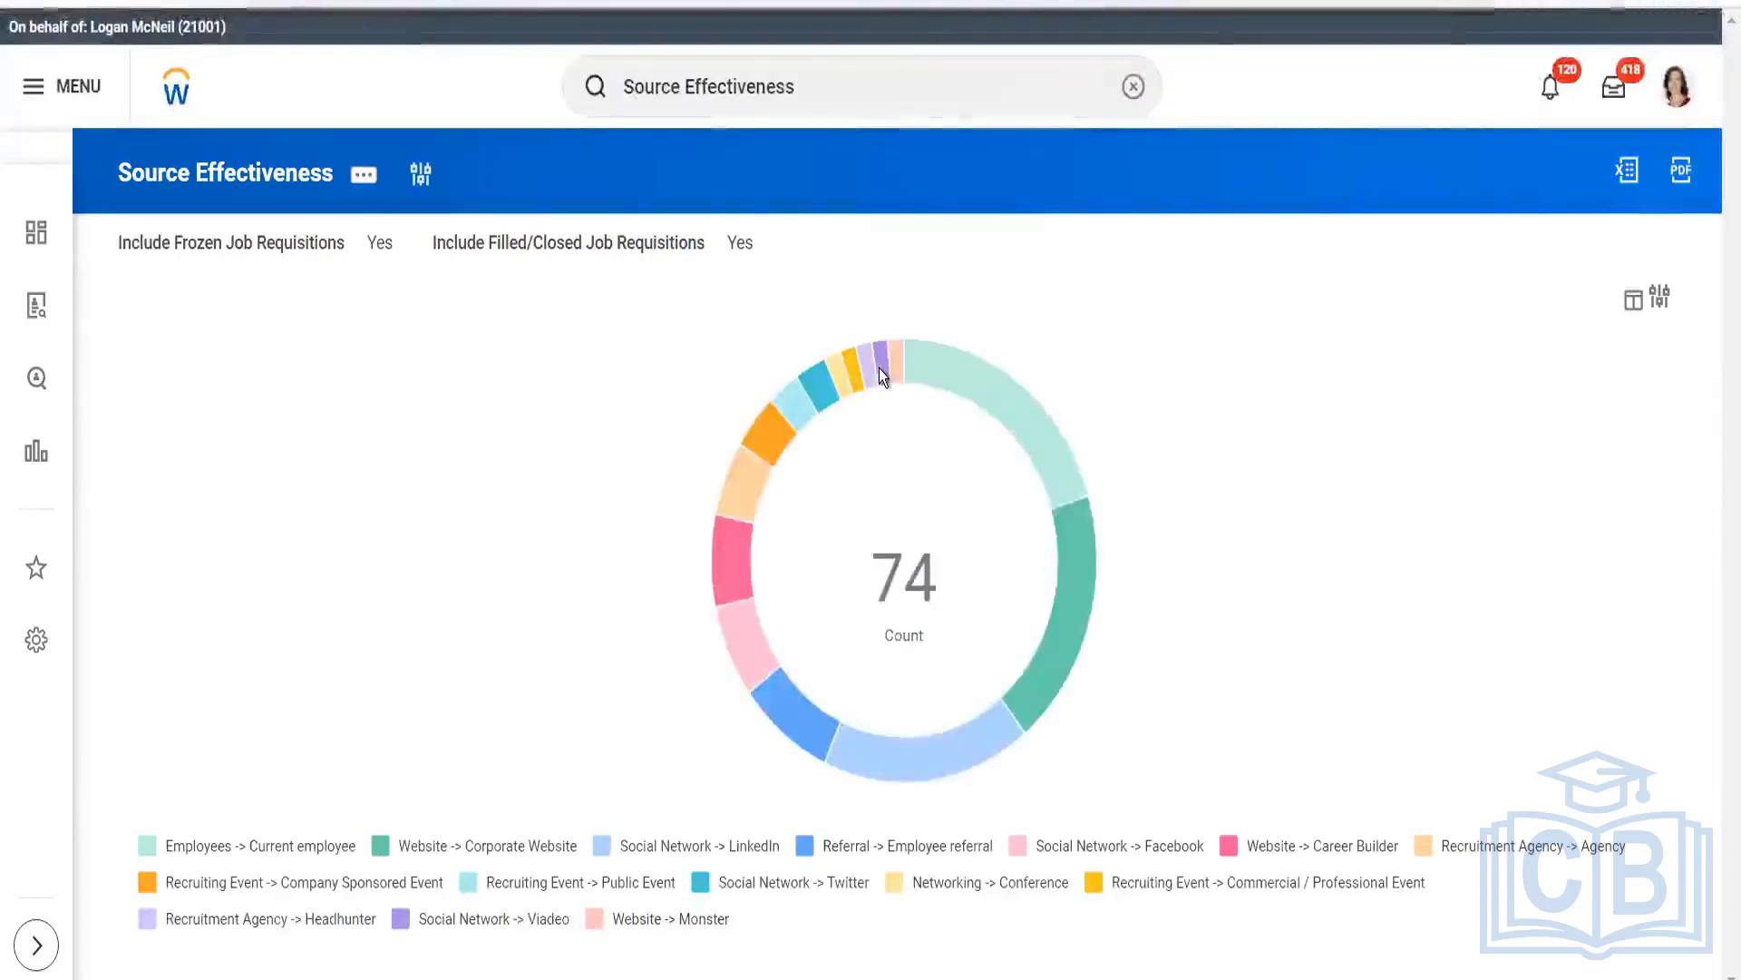
pyautogui.click(365, 175)
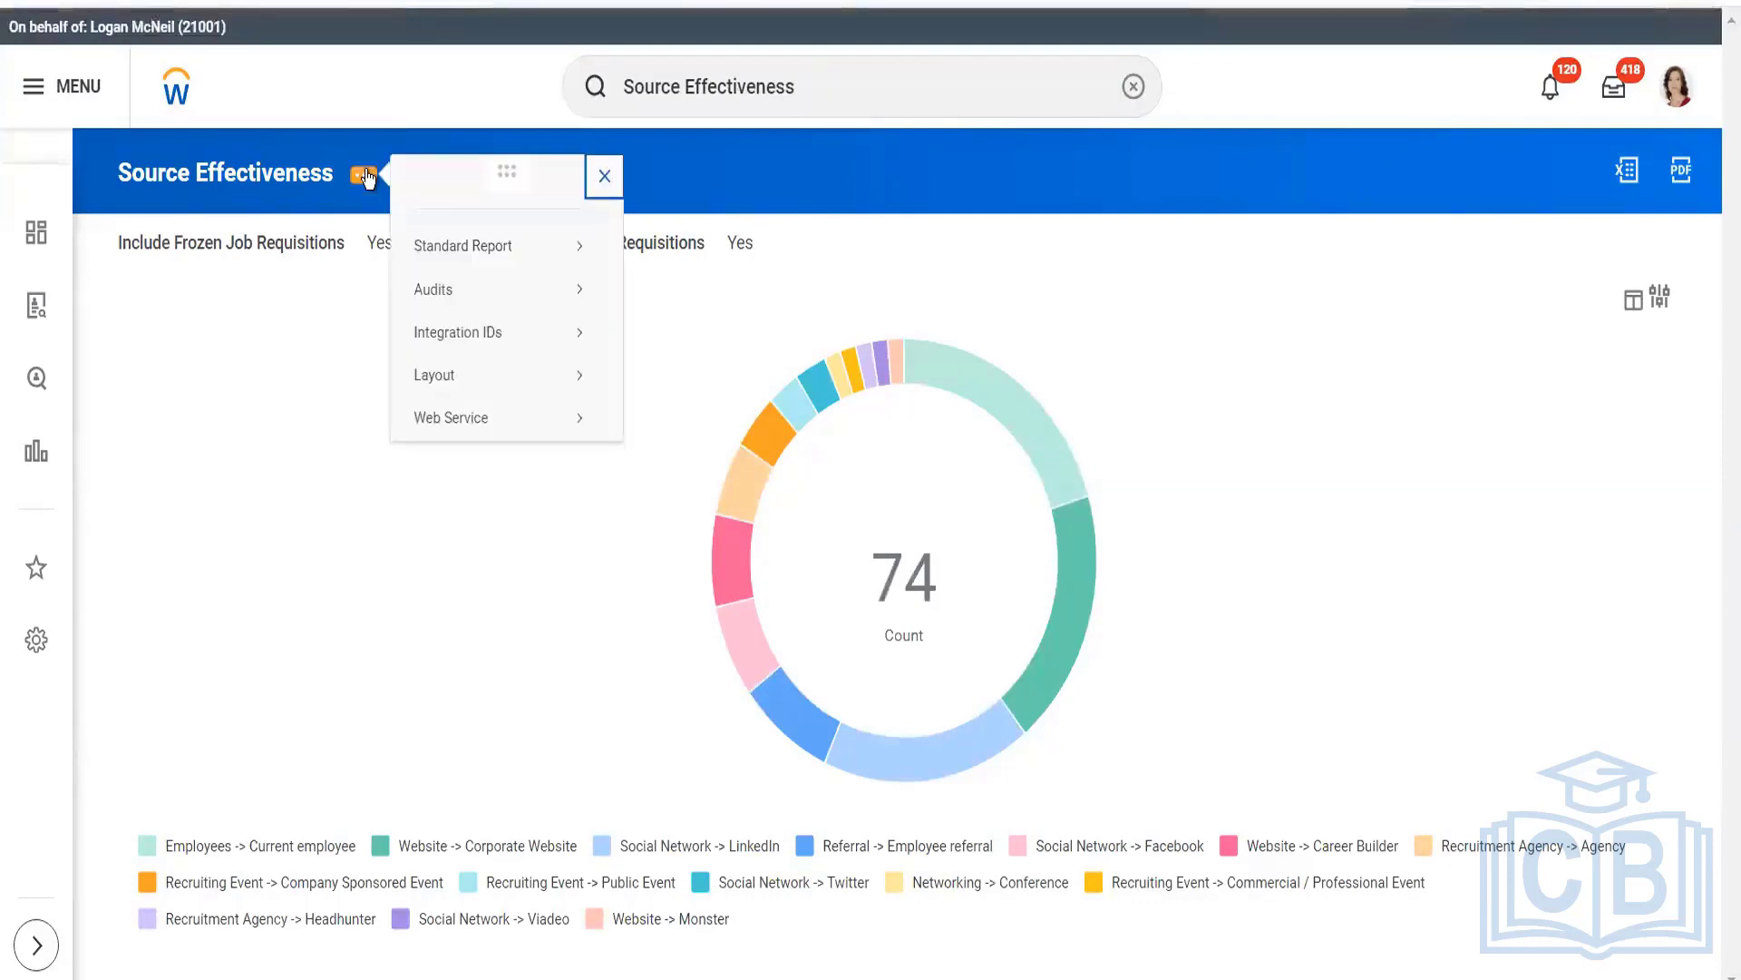
pyautogui.moveTo(478, 243)
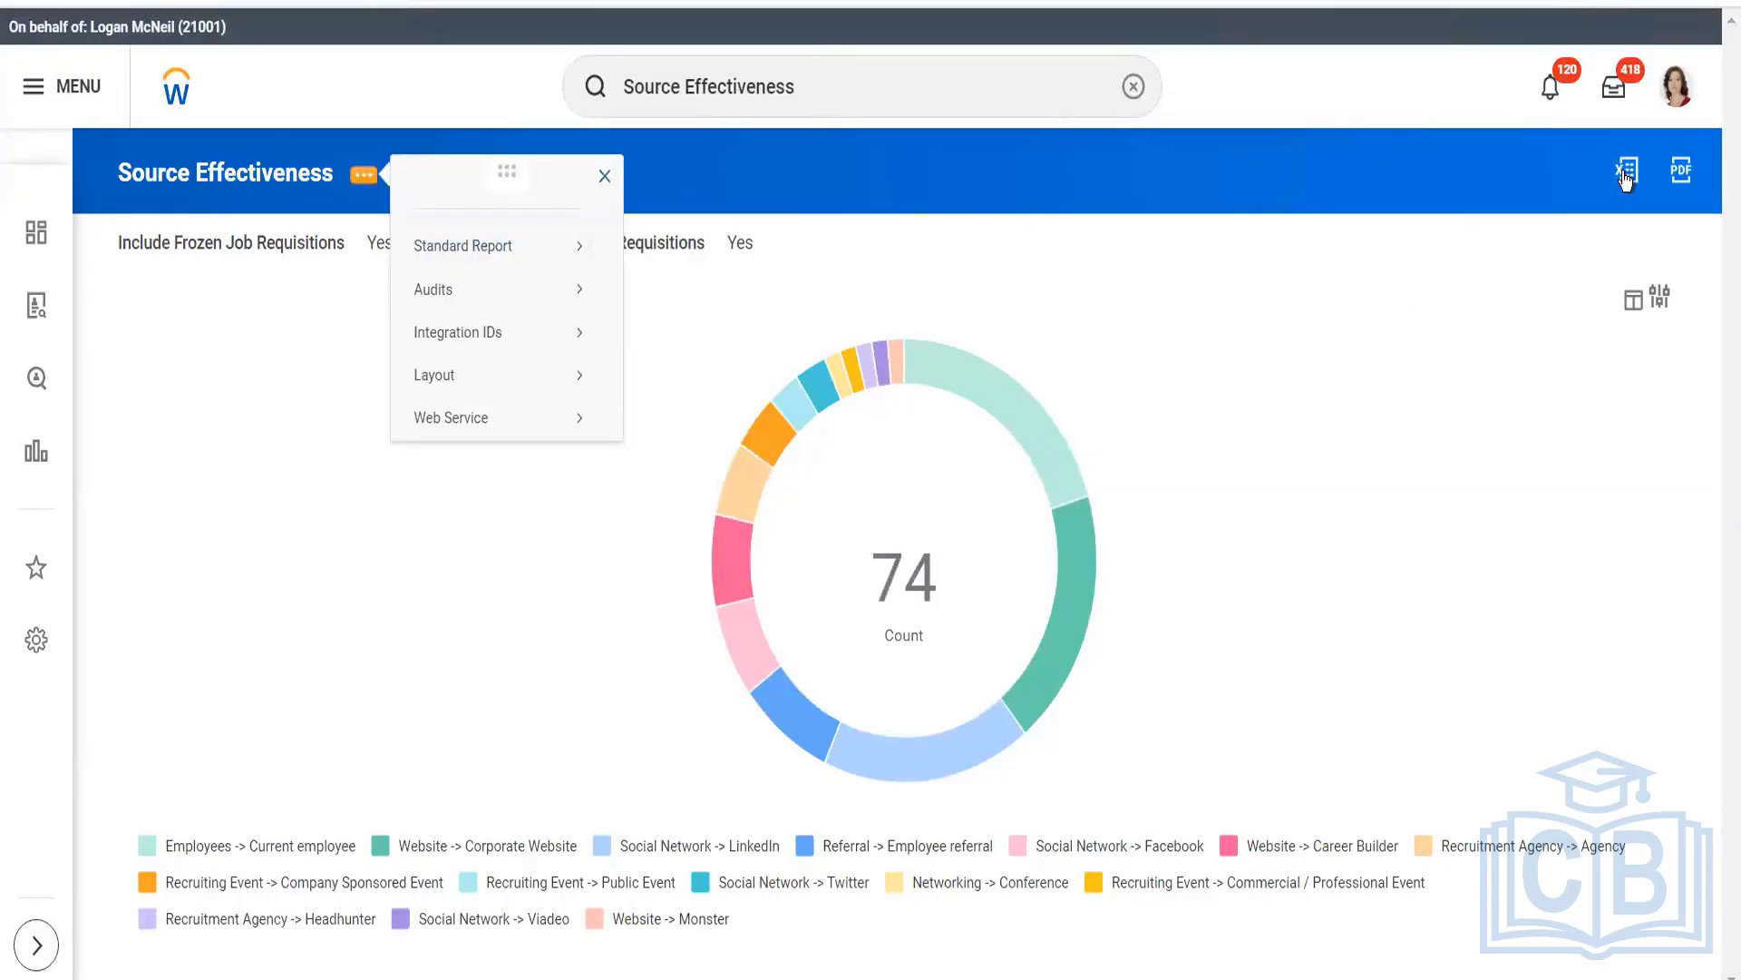
pyautogui.click(827, 68)
pyautogui.write('vie')
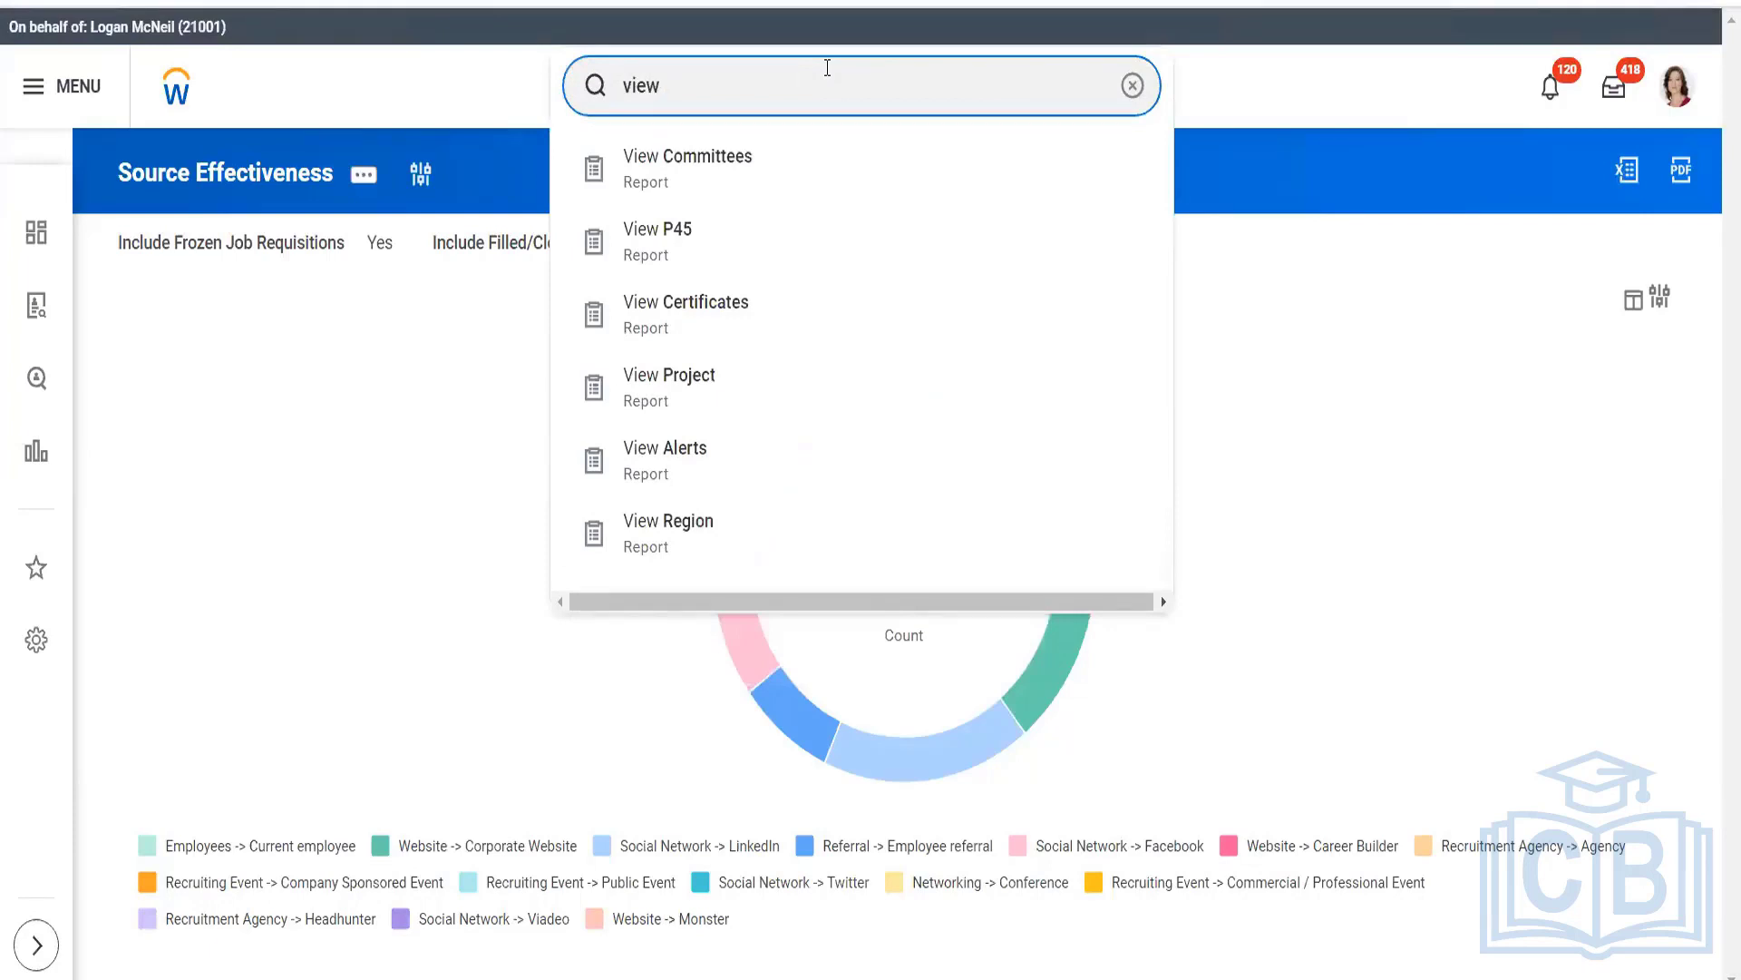
pyautogui.write('w cust repo')
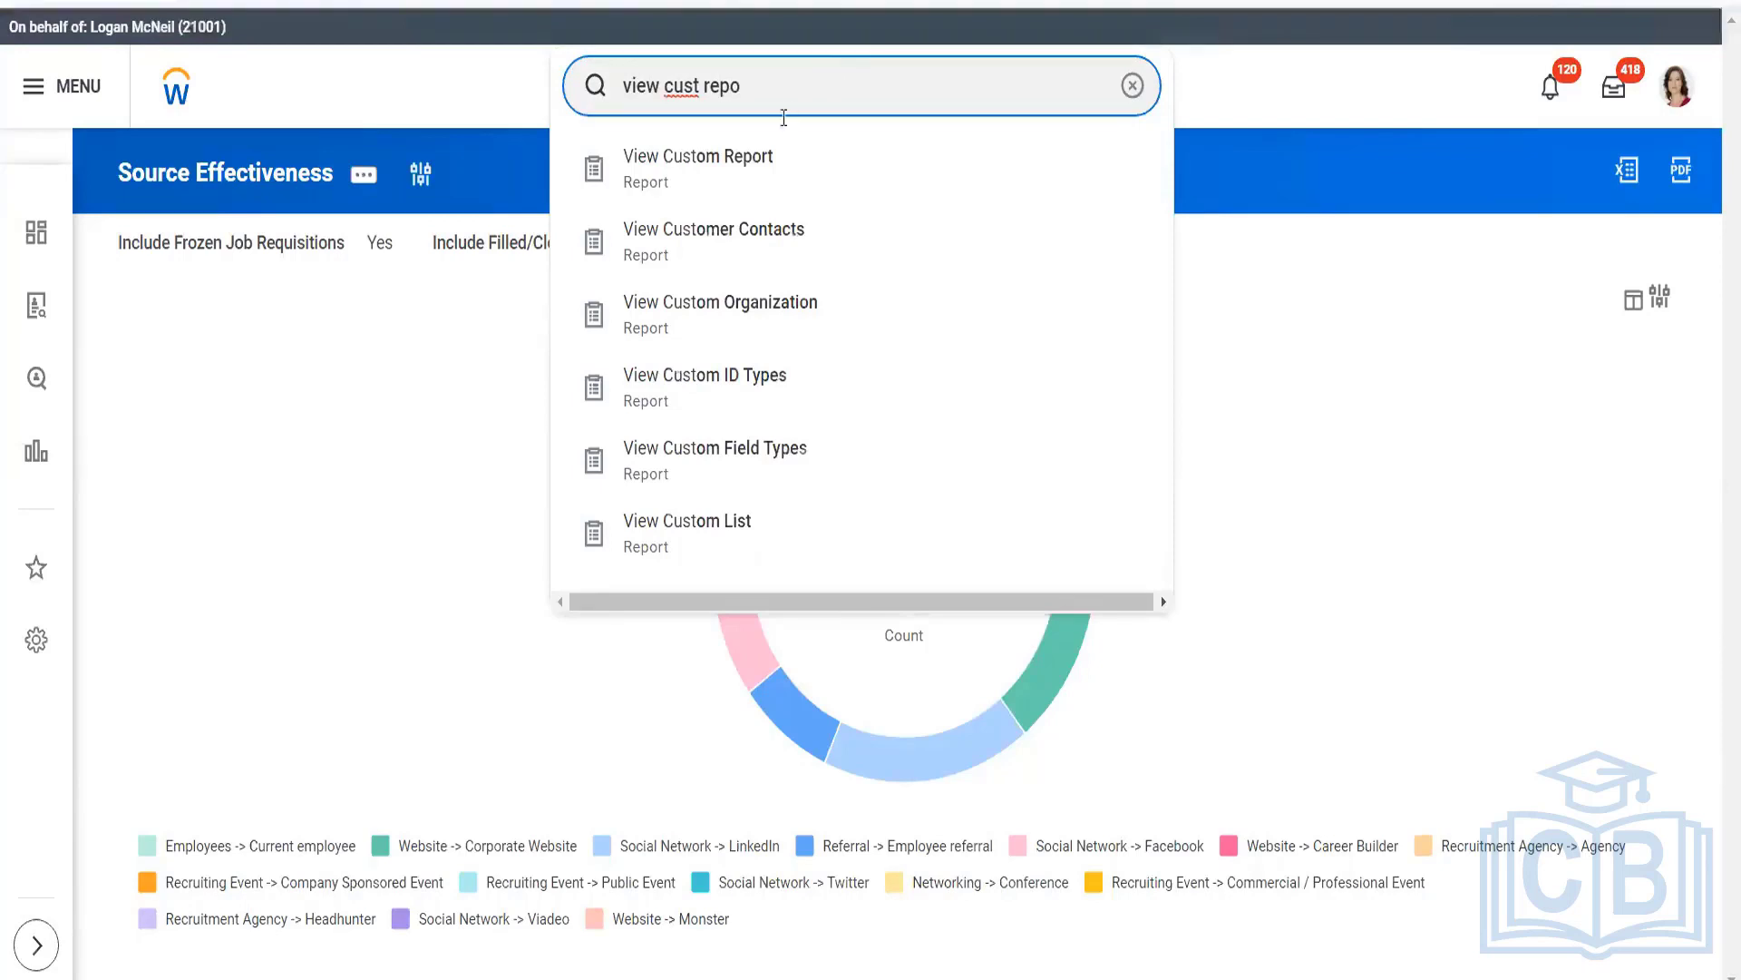
pyautogui.click(780, 162)
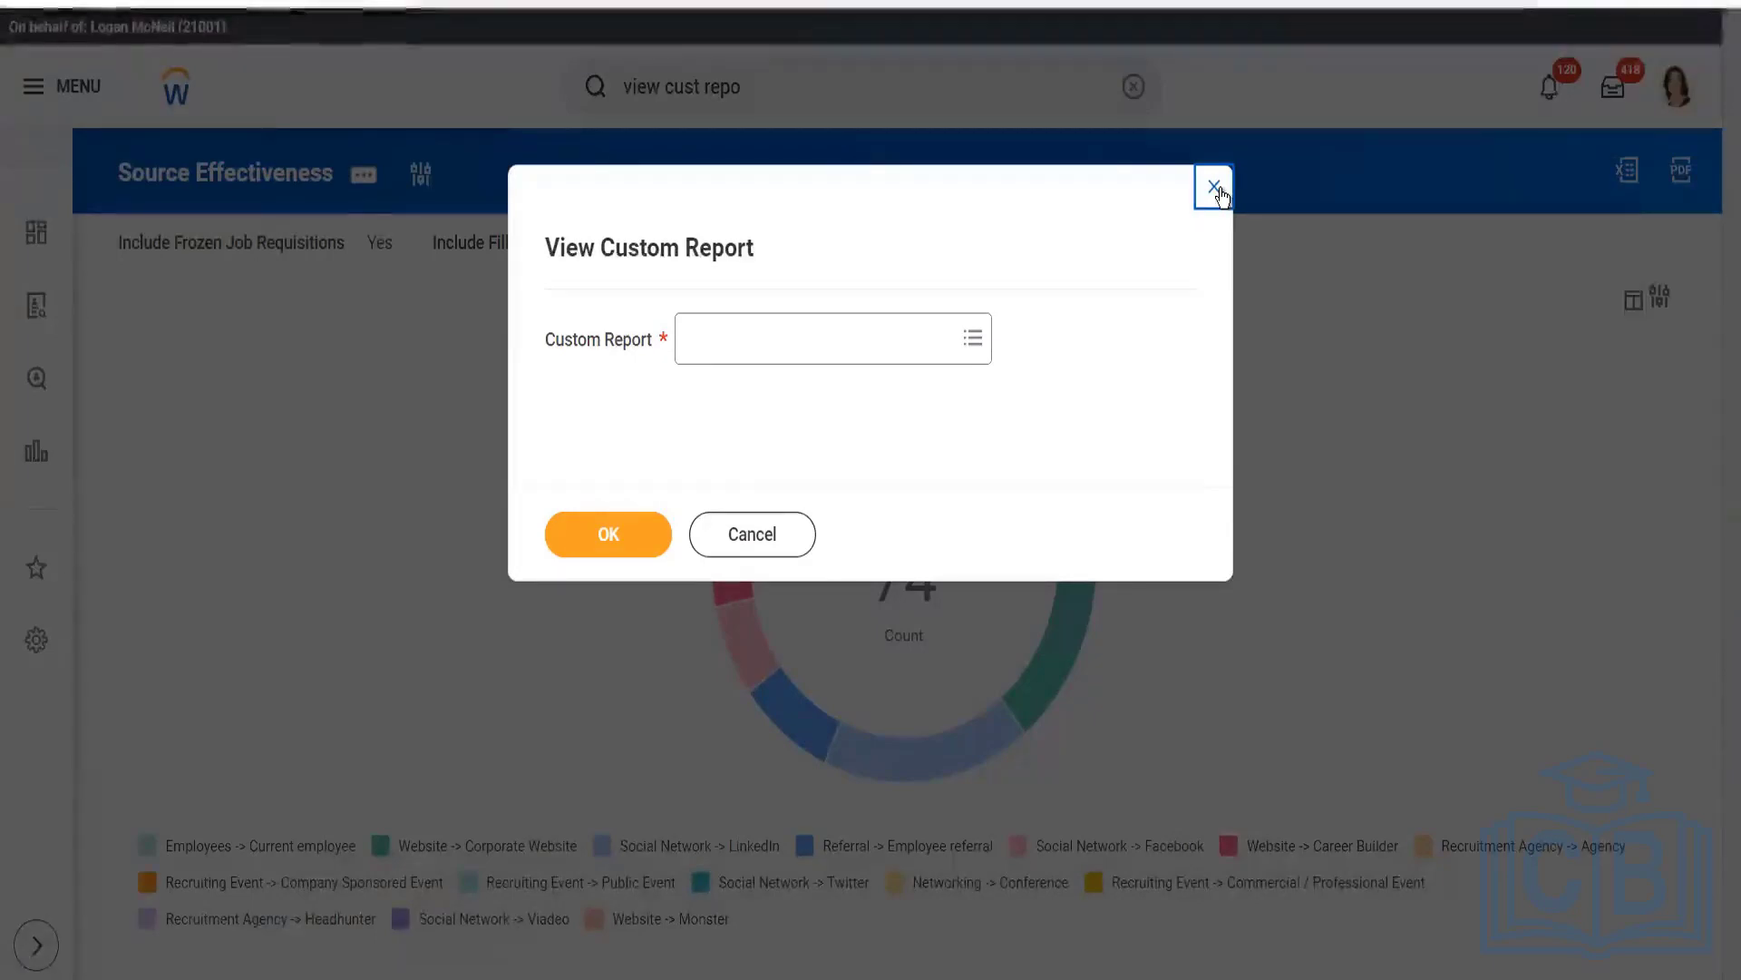
pyautogui.click(1219, 193)
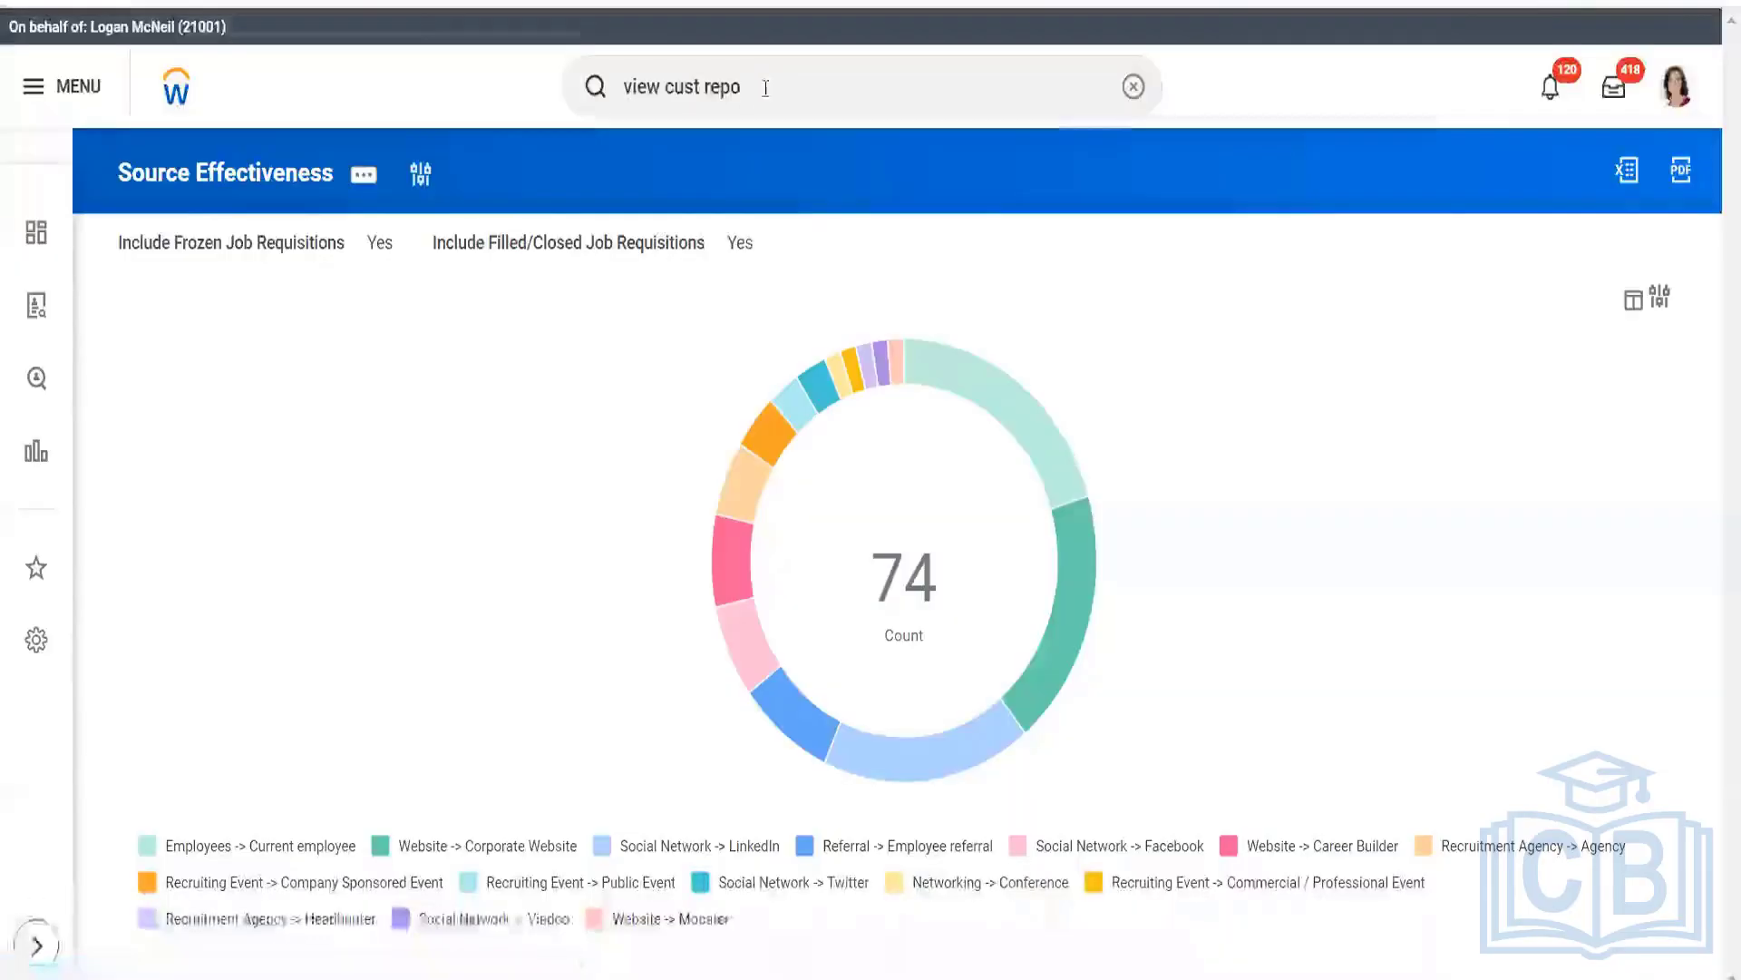
# Search for "source effec" and run the Source Effectiveness report again with both requisition options included
pyautogui.click(778, 83)
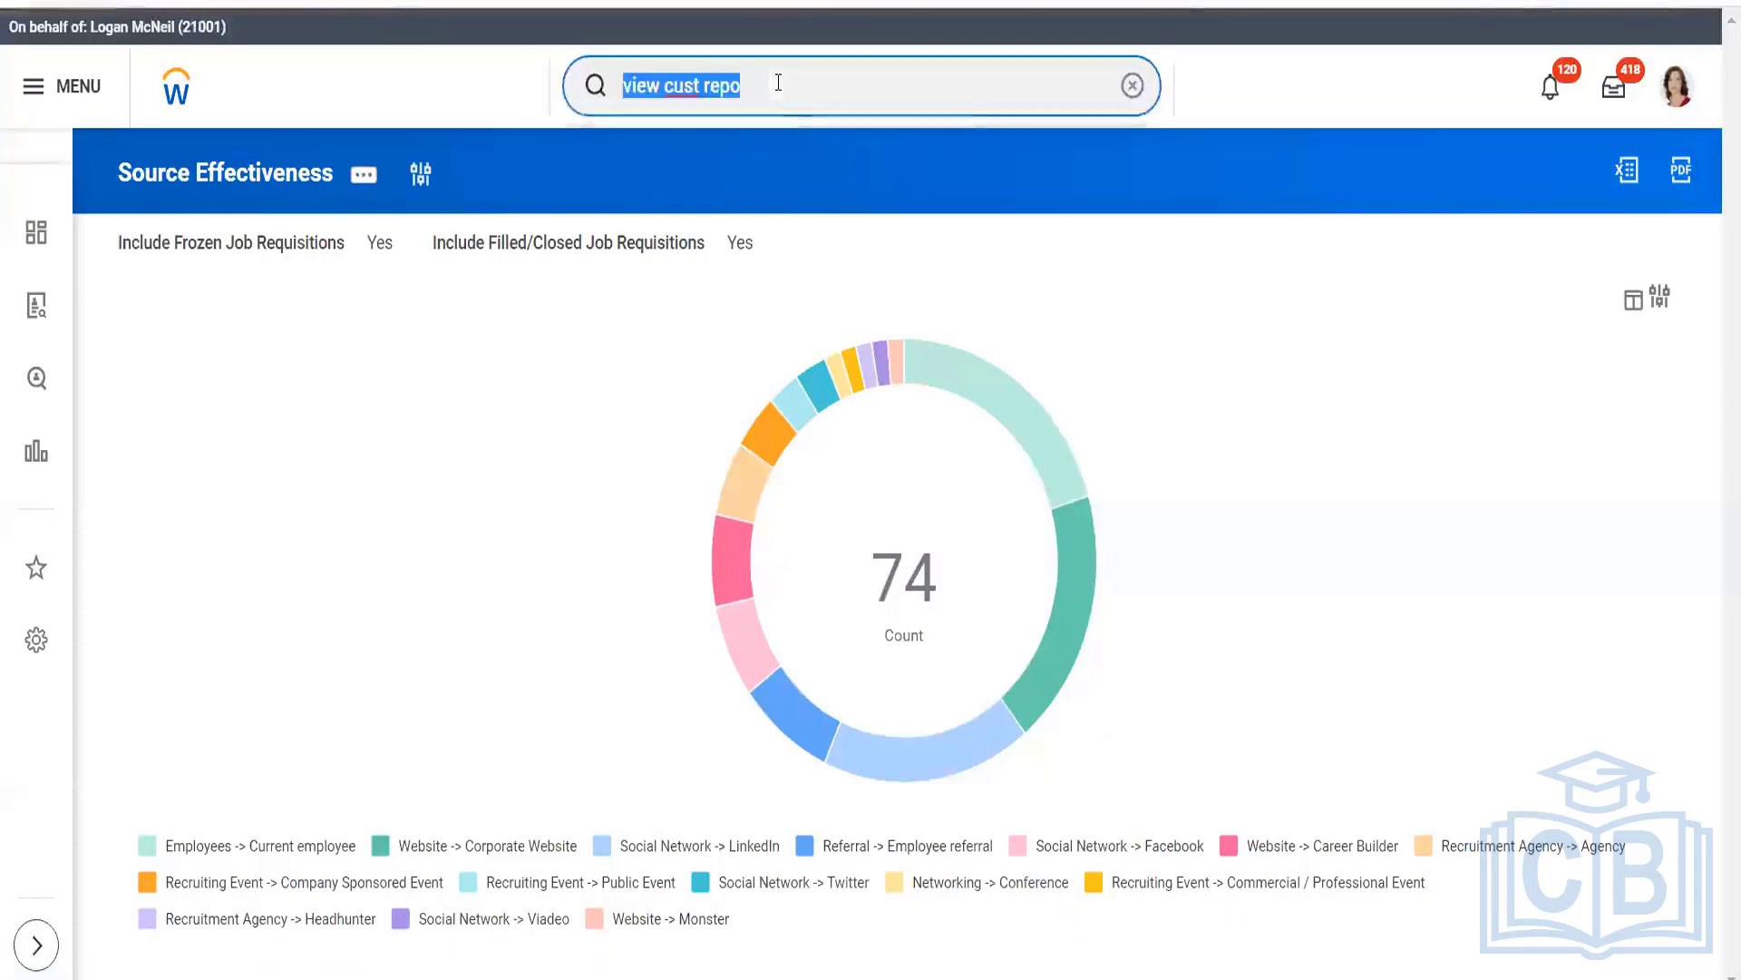
pyautogui.write('sou')
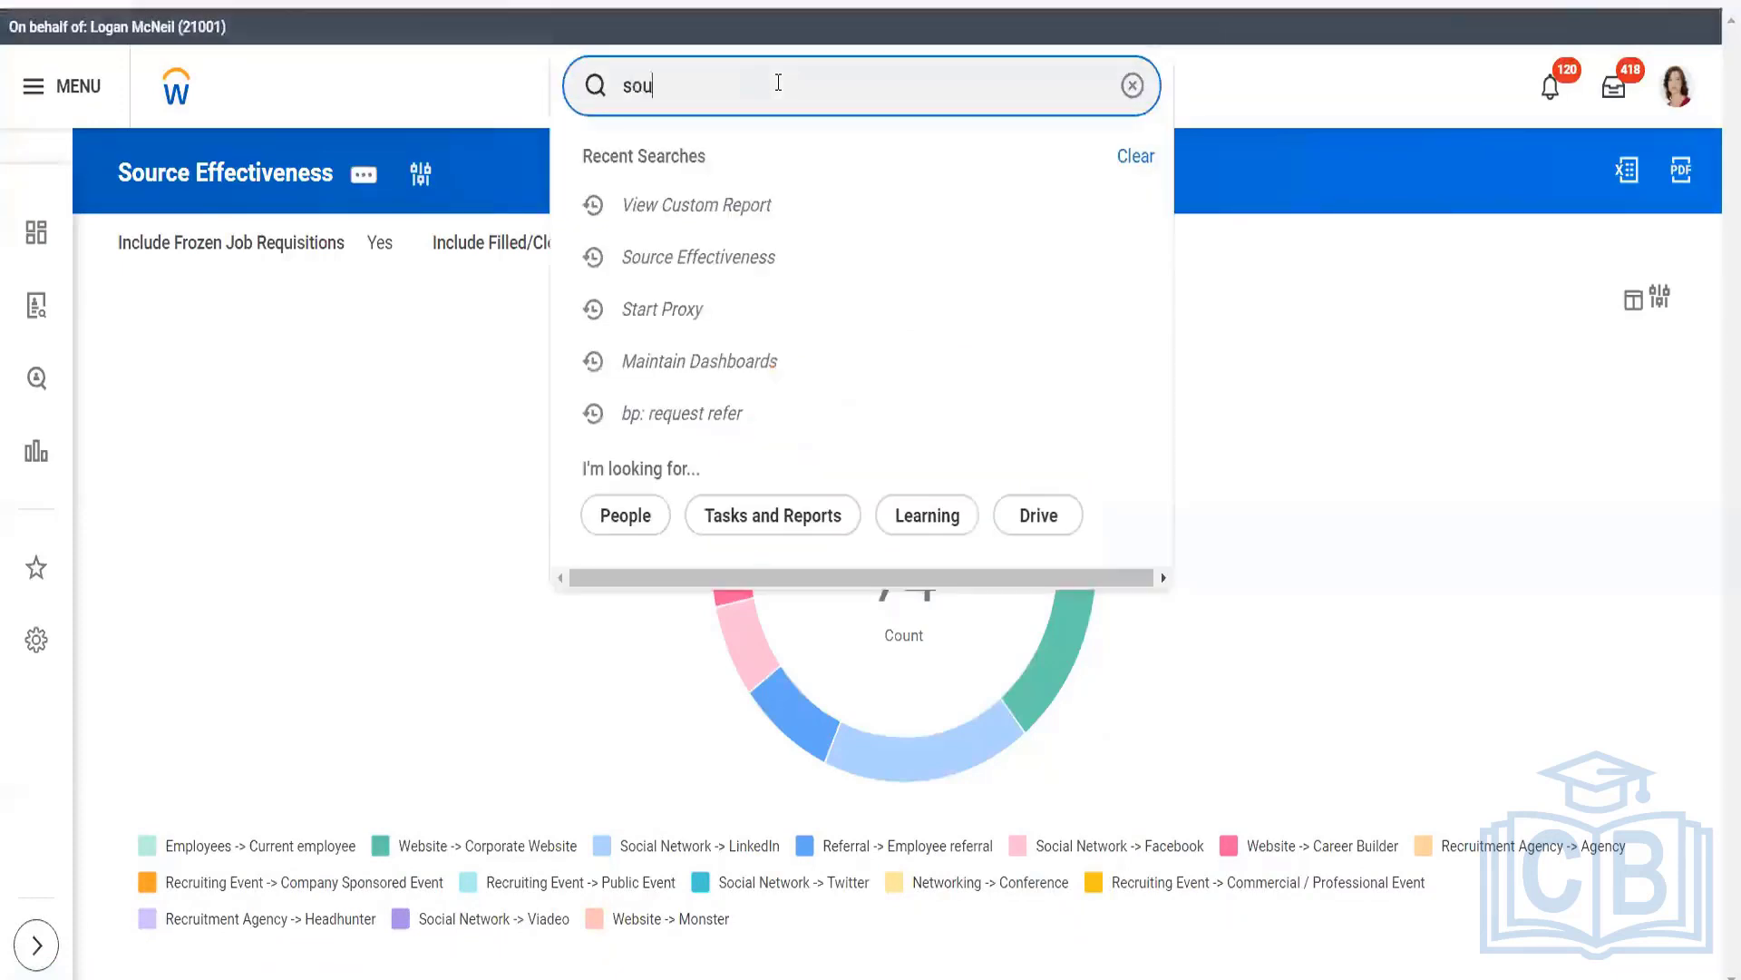
pyautogui.write('rce')
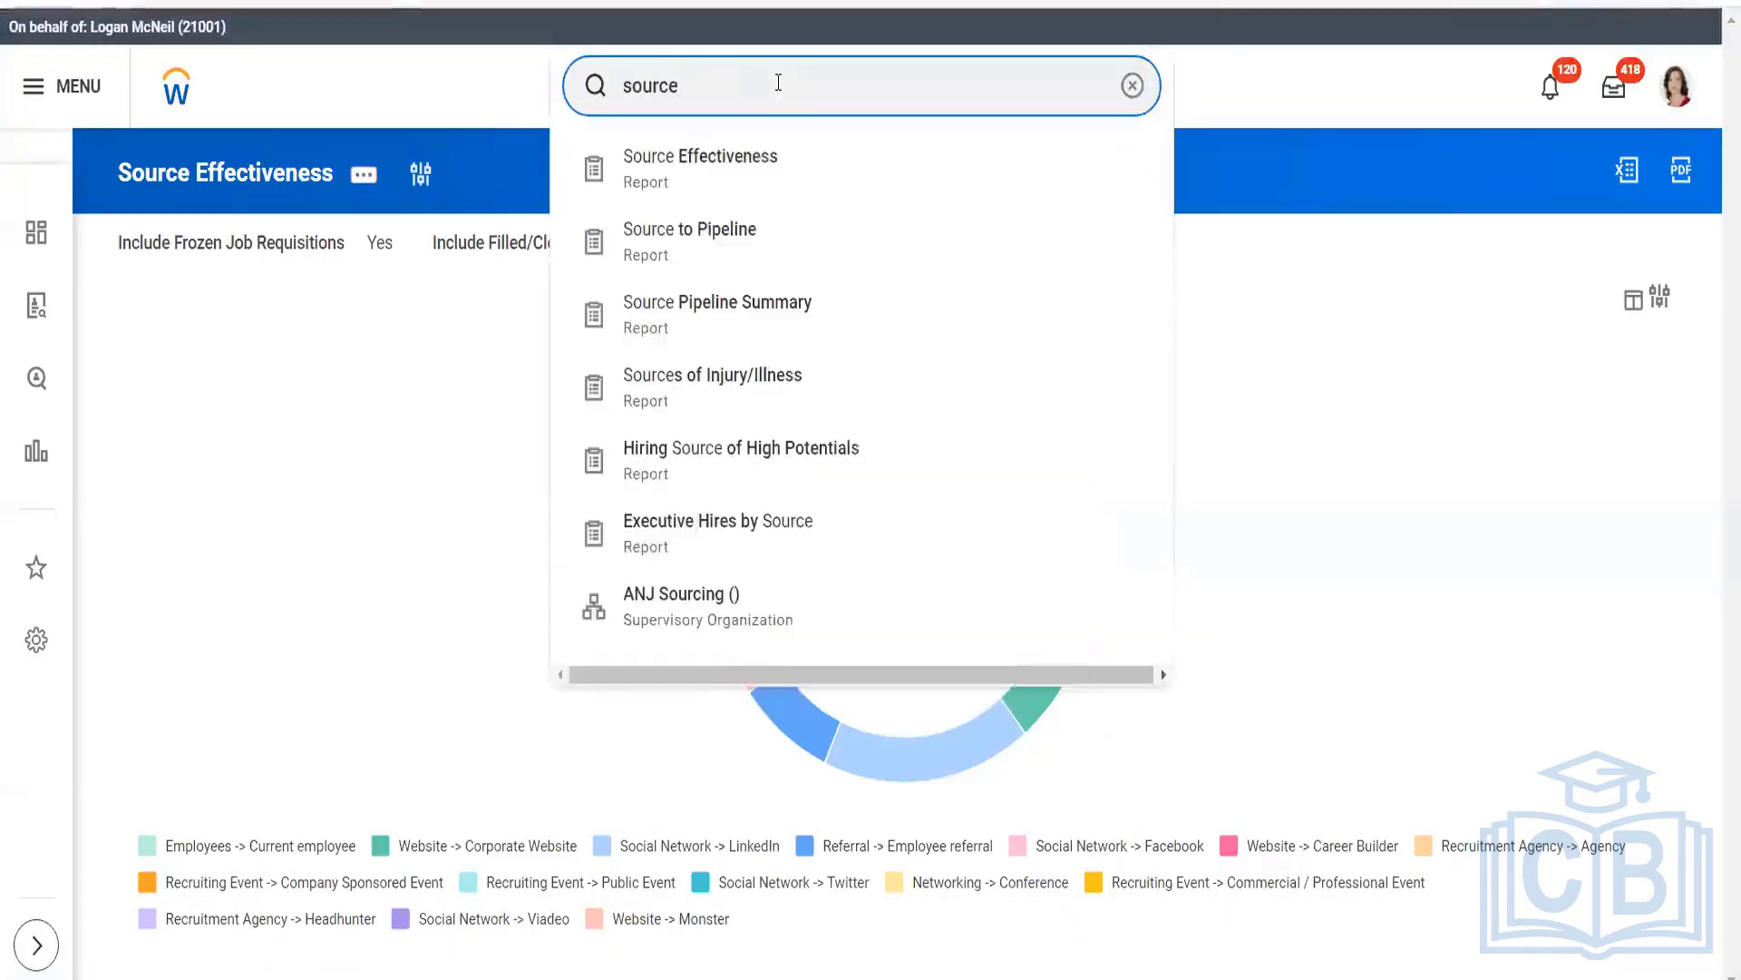
pyautogui.write(' effec')
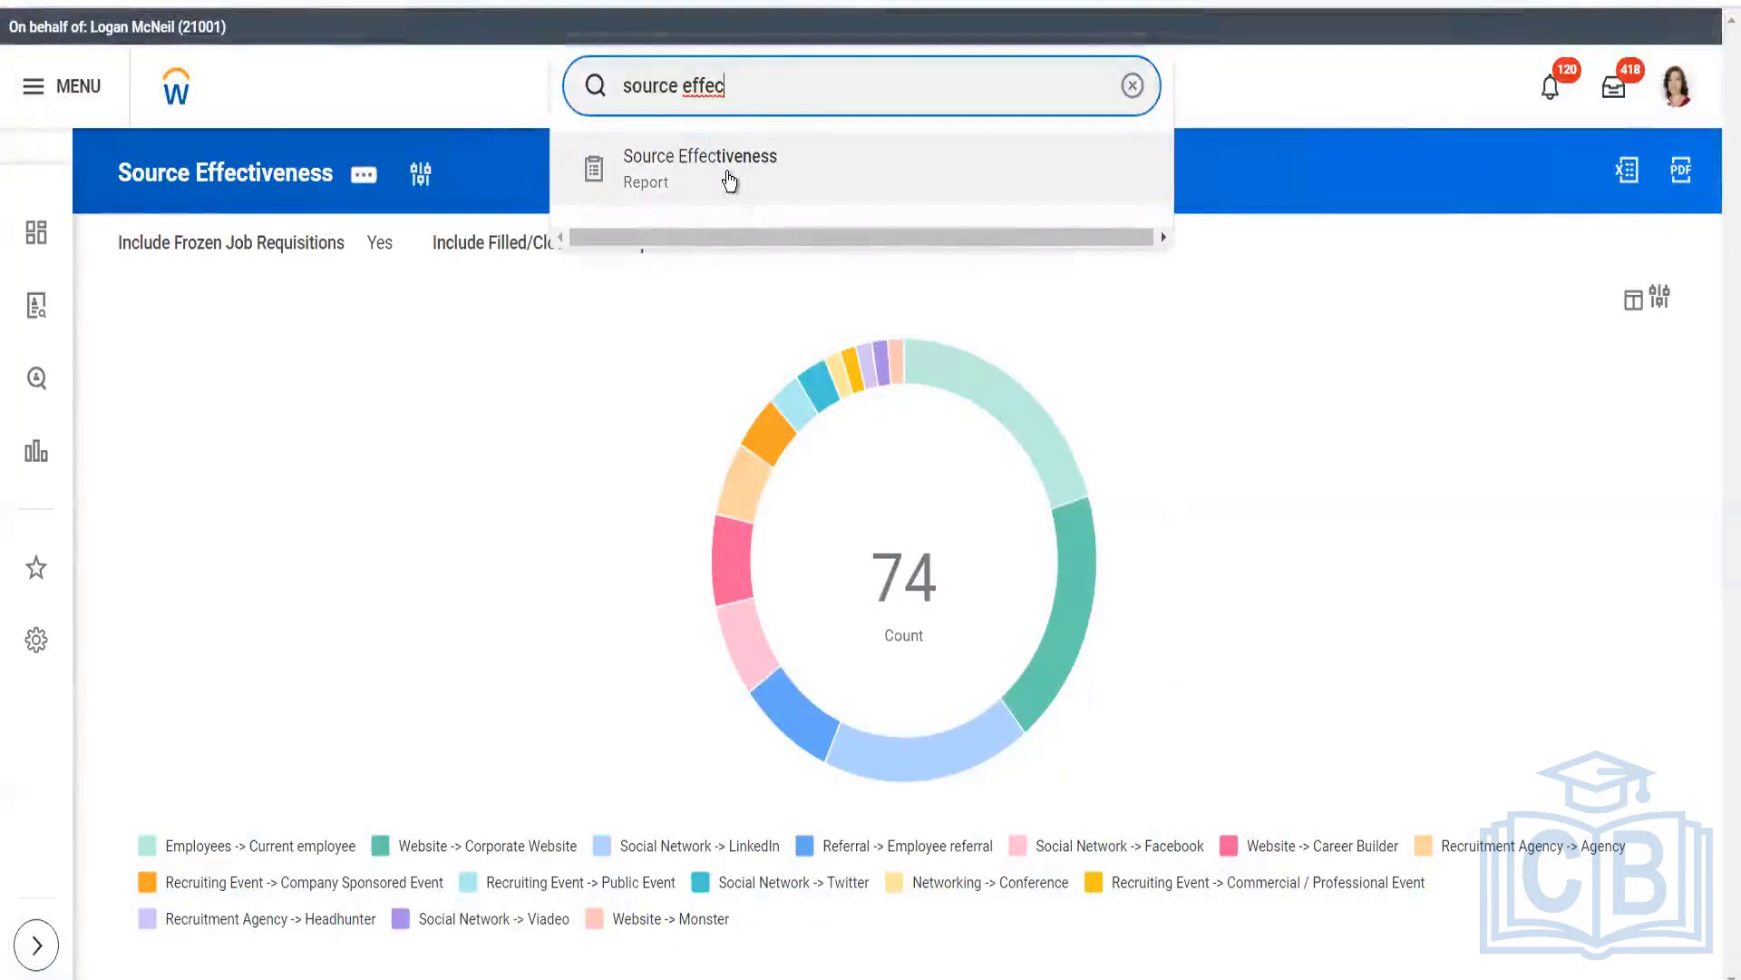
pyautogui.click(728, 179)
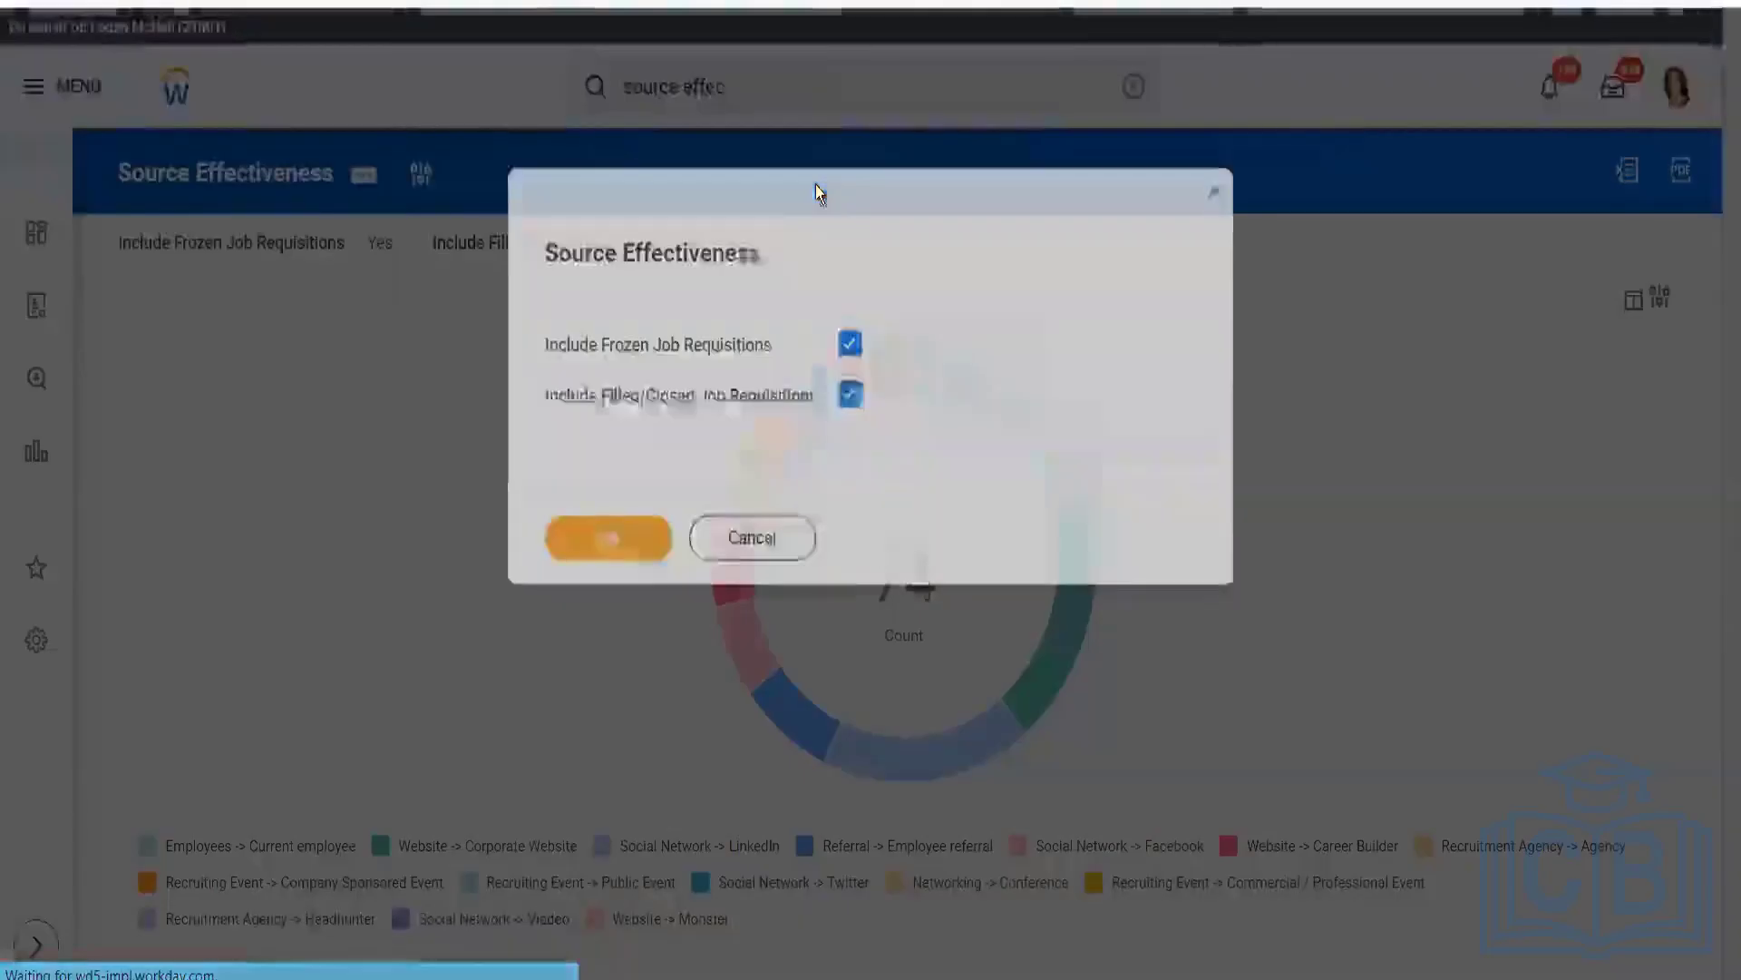
pyautogui.click(607, 535)
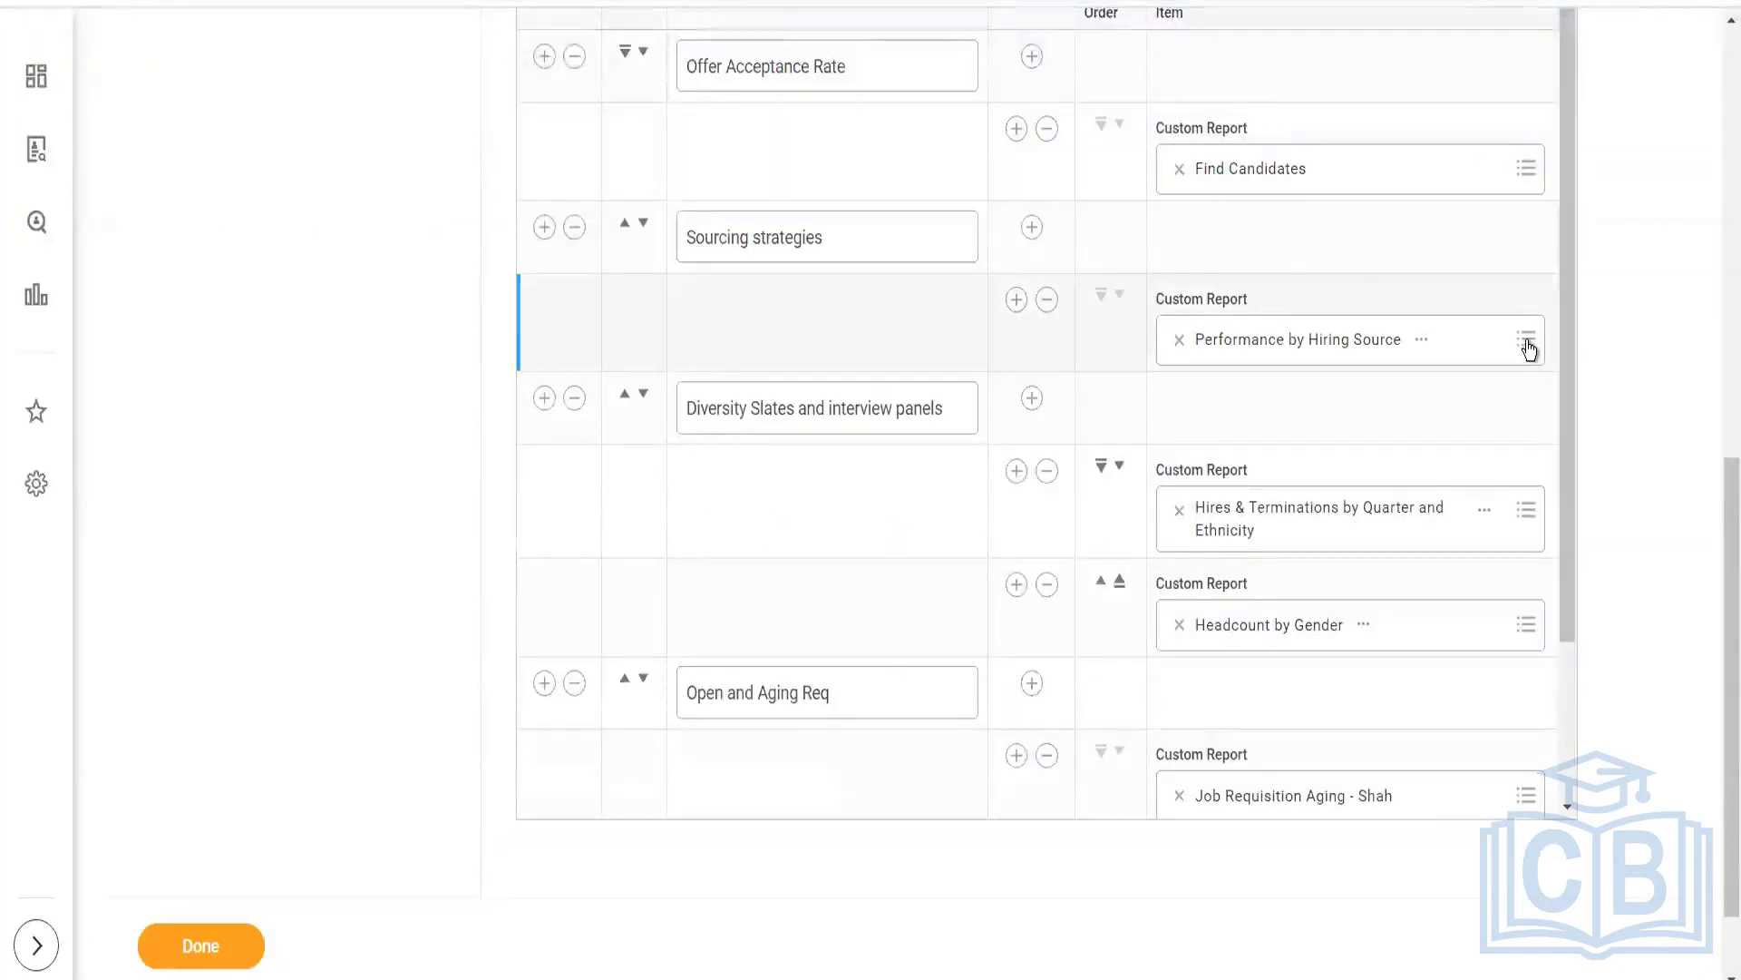
# Search the Sourcing strategies section's custom report choices for "source" and "source effective", then clear the search
pyautogui.click(1325, 342)
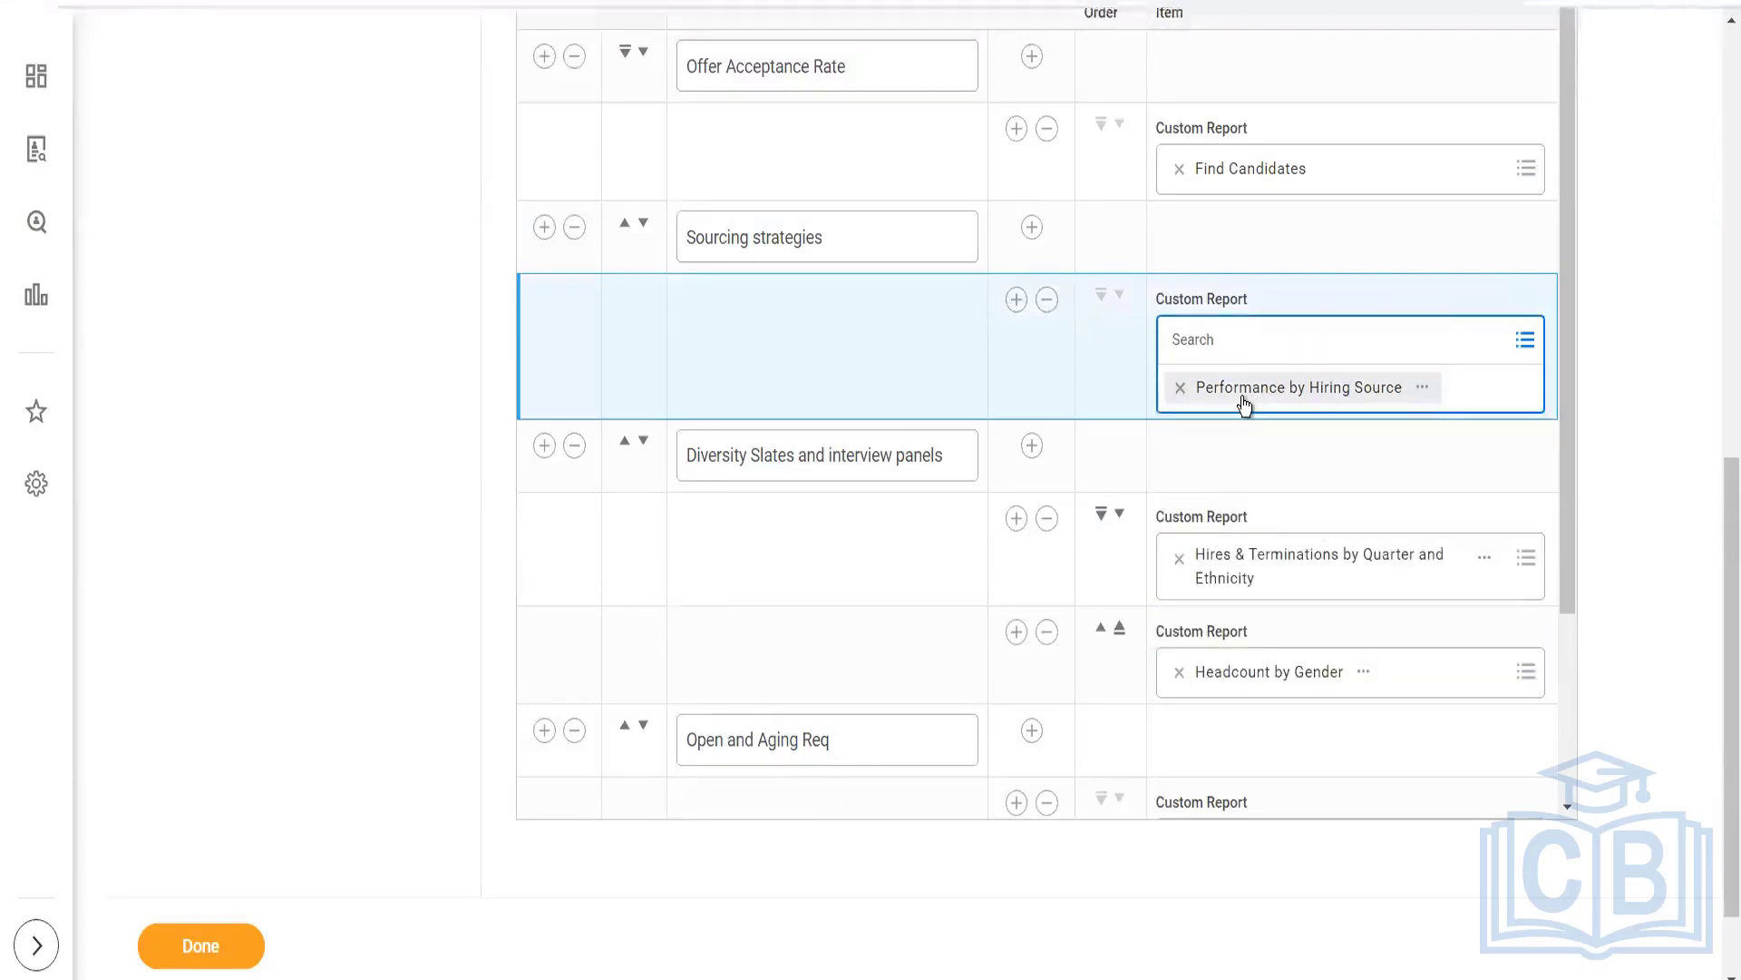
pyautogui.click(1252, 400)
pyautogui.click(1196, 388)
pyautogui.click(1194, 393)
pyautogui.click(1185, 354)
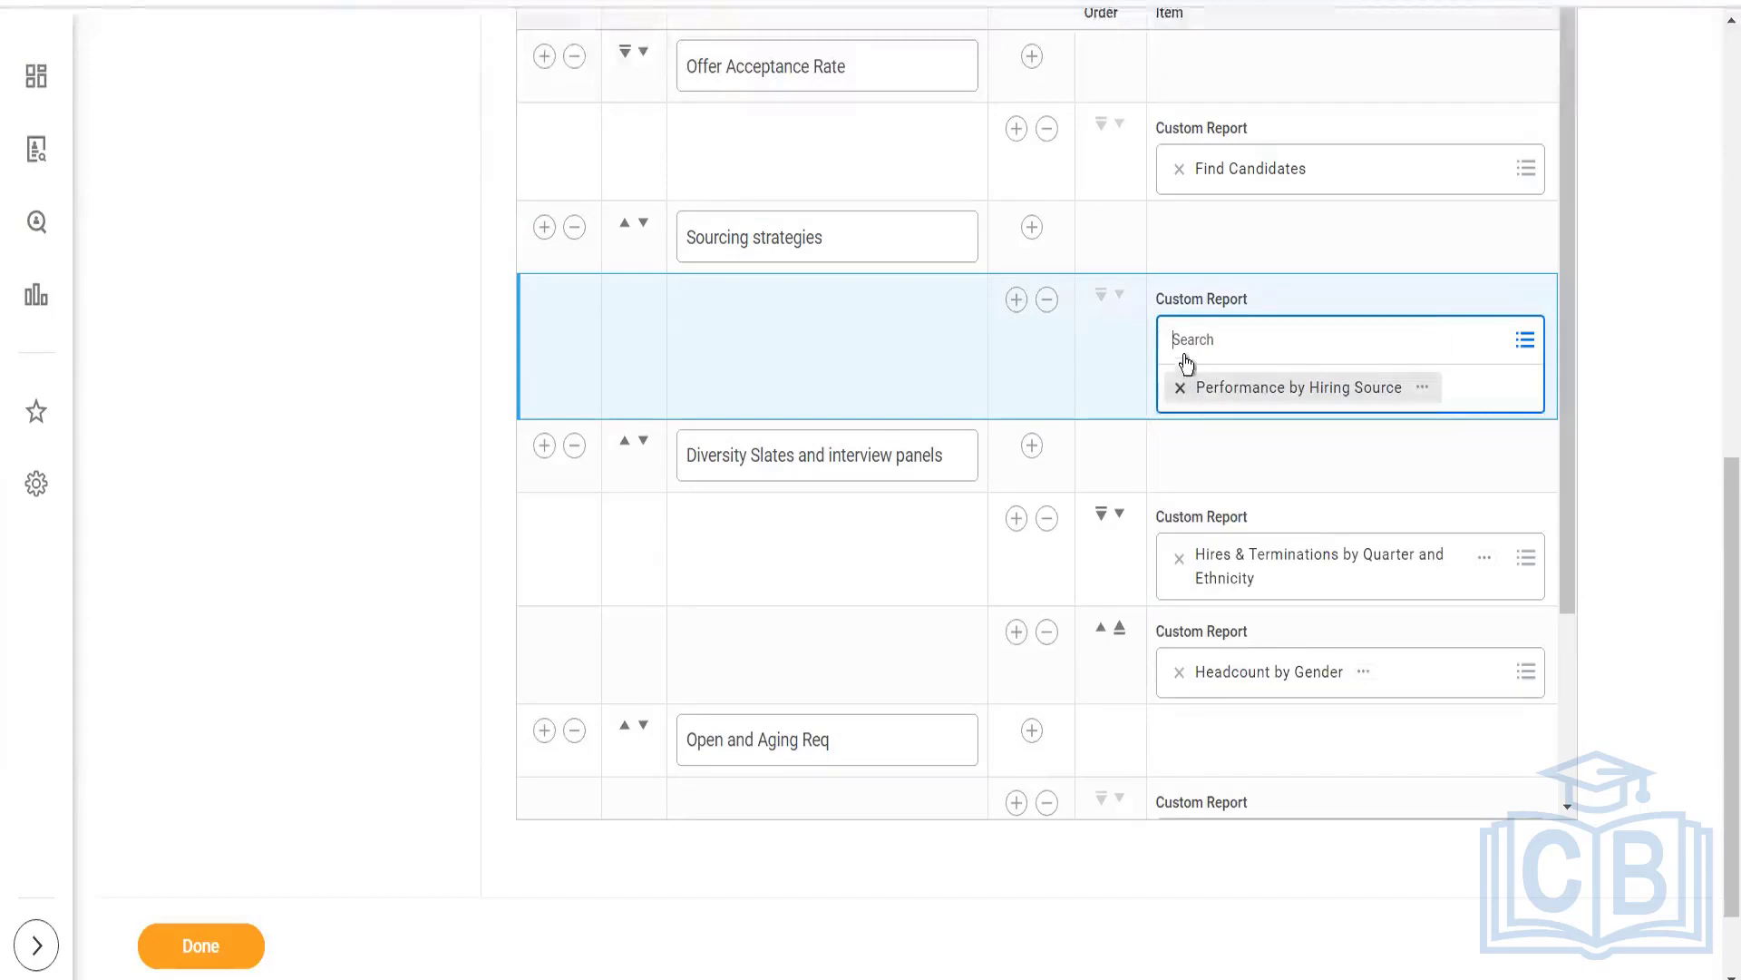
pyautogui.write('source')
pyautogui.press('Return')
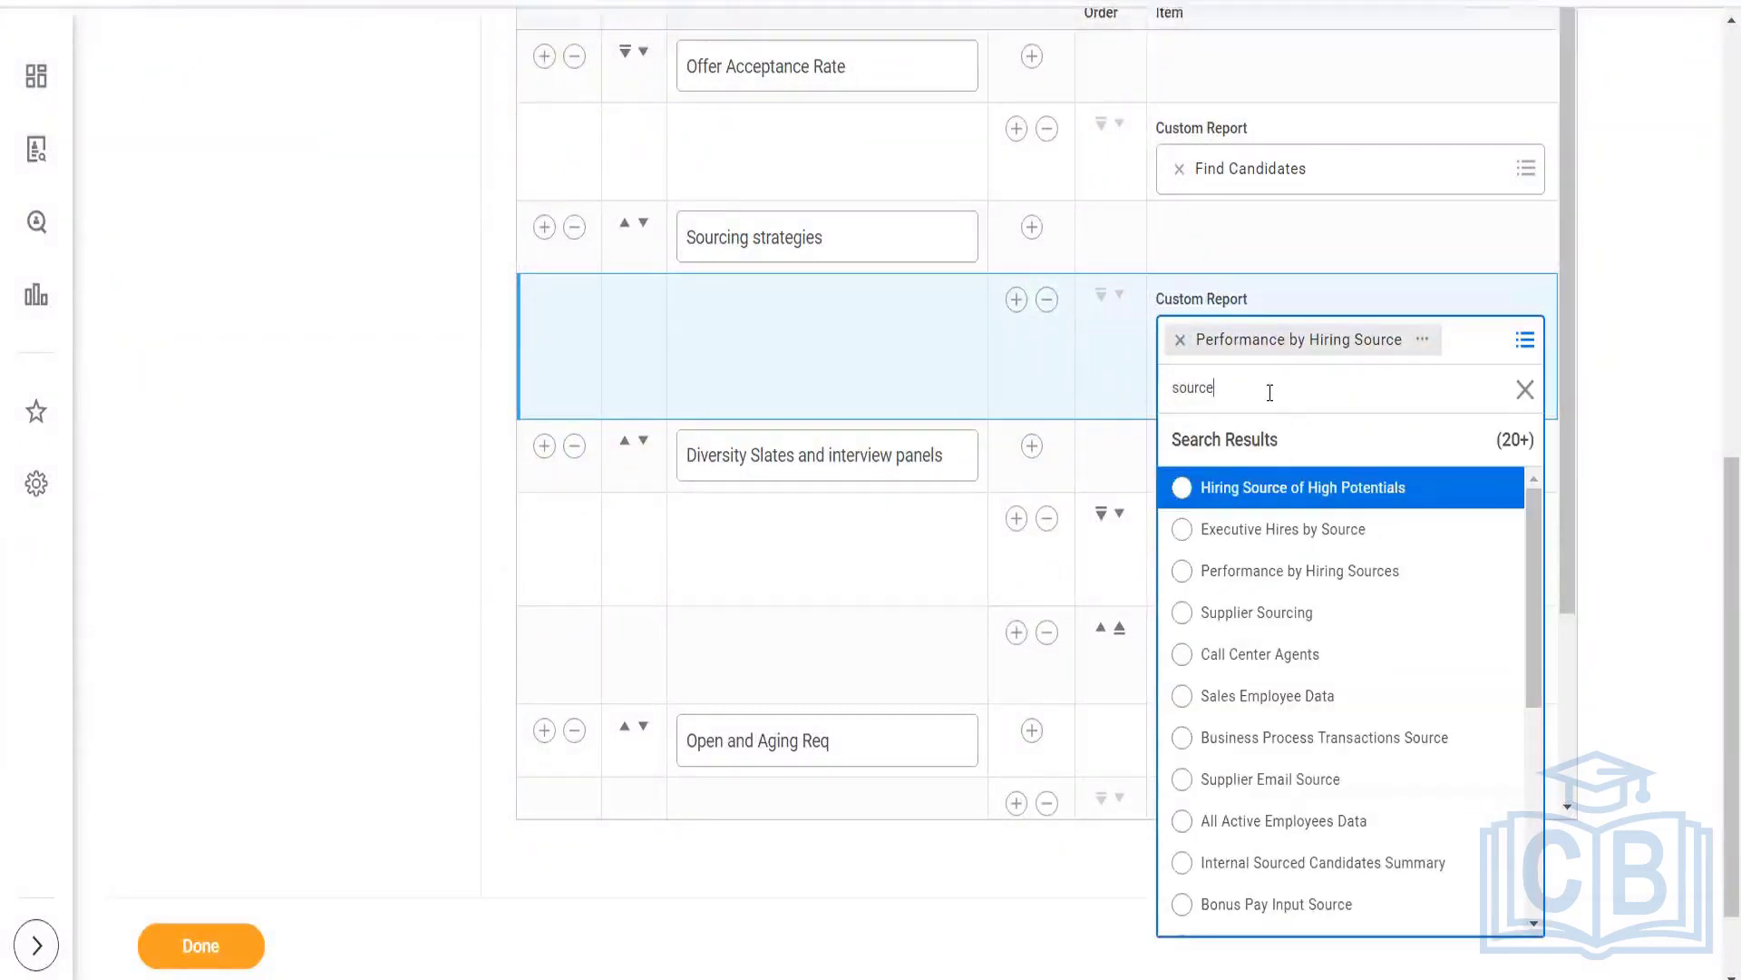
pyautogui.write('effective')
pyautogui.press('Return')
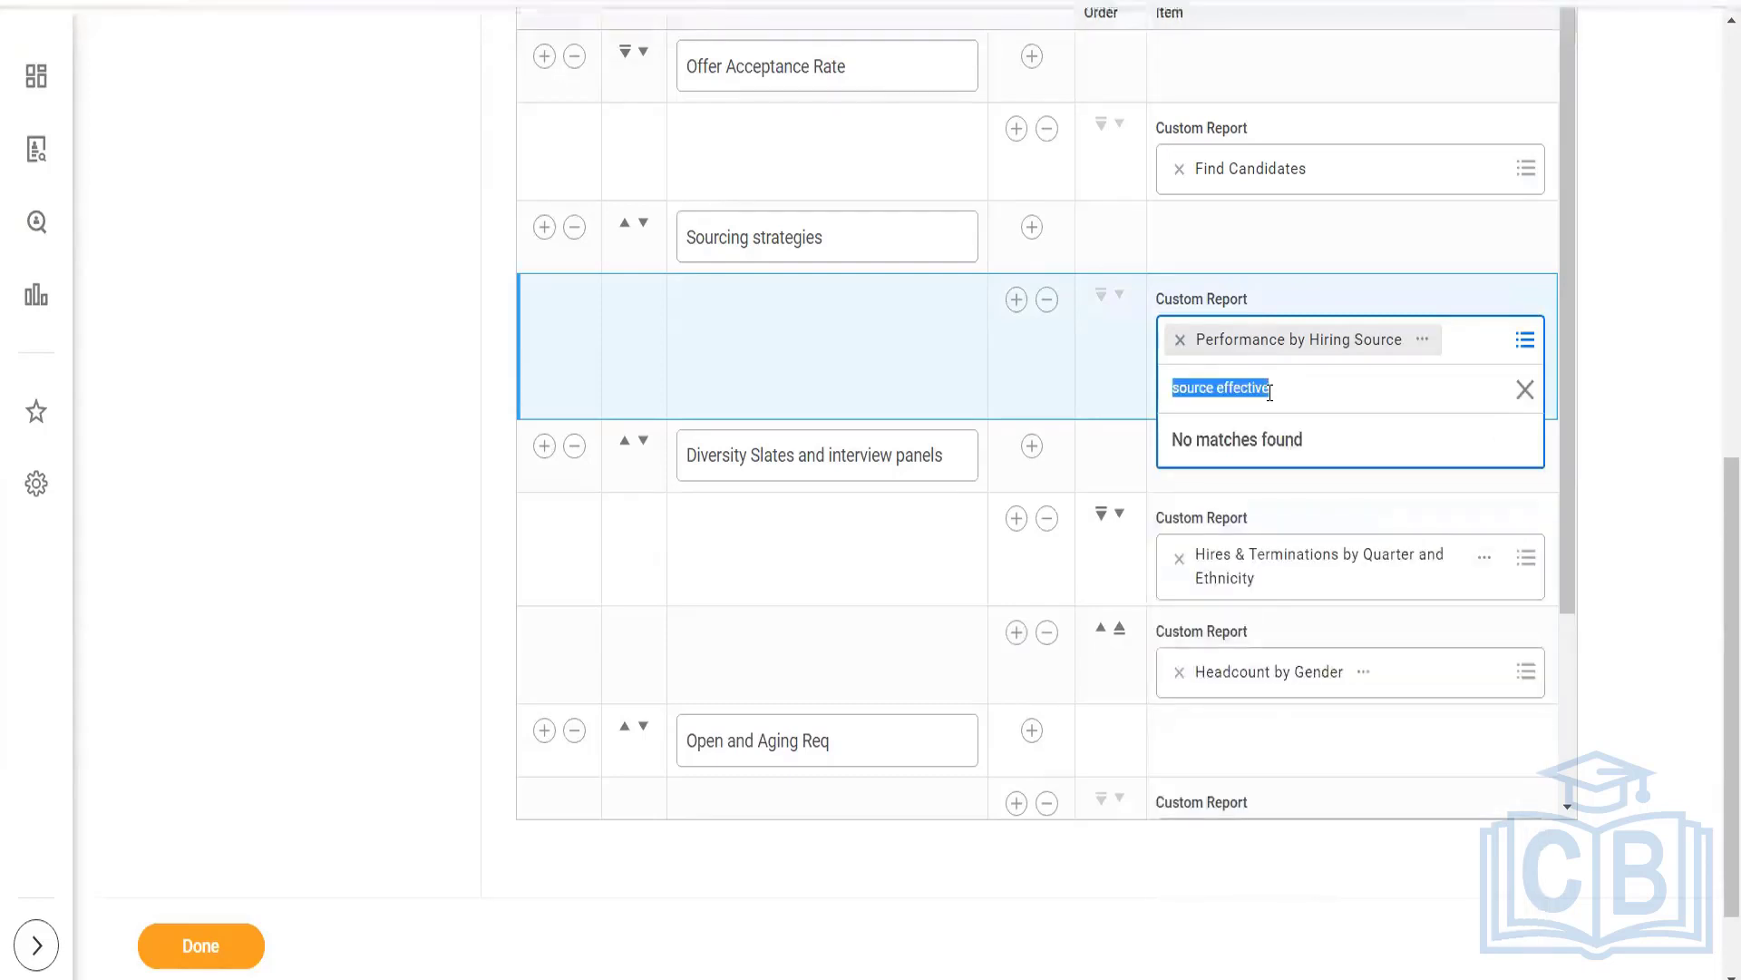
pyautogui.click(1525, 389)
pyautogui.click(1183, 307)
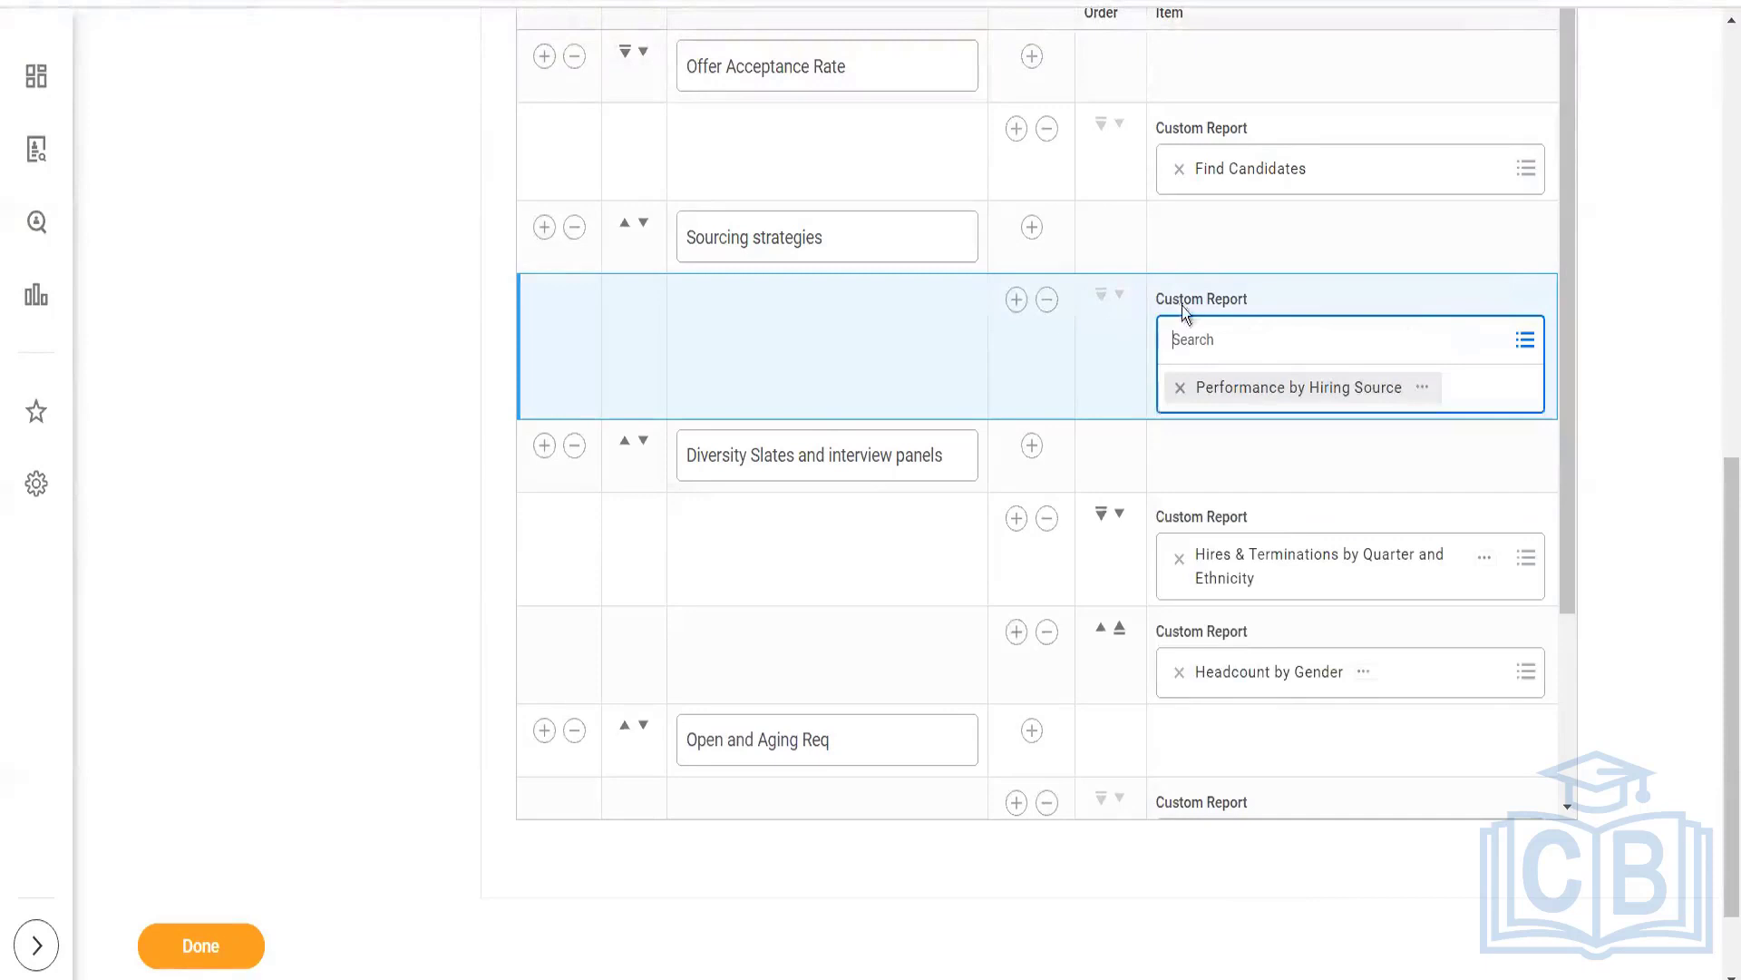
# Remove and reselect Performance by Hiring Source as the Sourcing strategies custom report, and finish editing the dashboard
pyautogui.click(1179, 390)
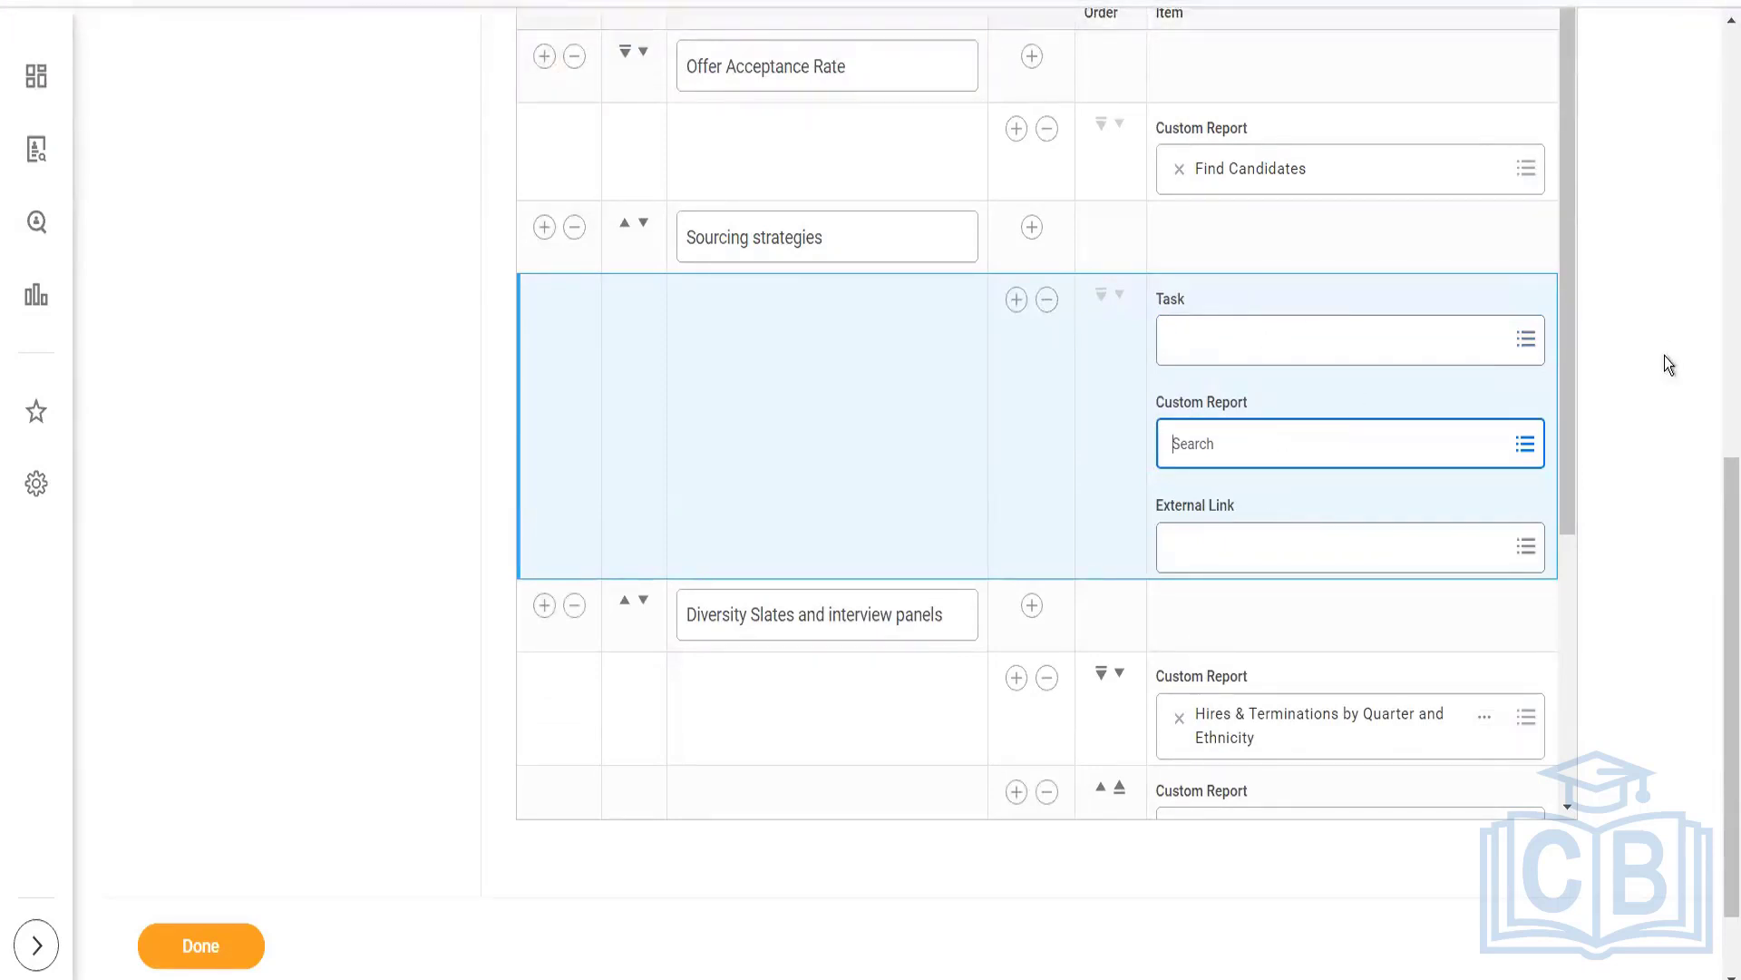
pyautogui.moveTo(1570, 366); pyautogui.dragTo(1604, 277)
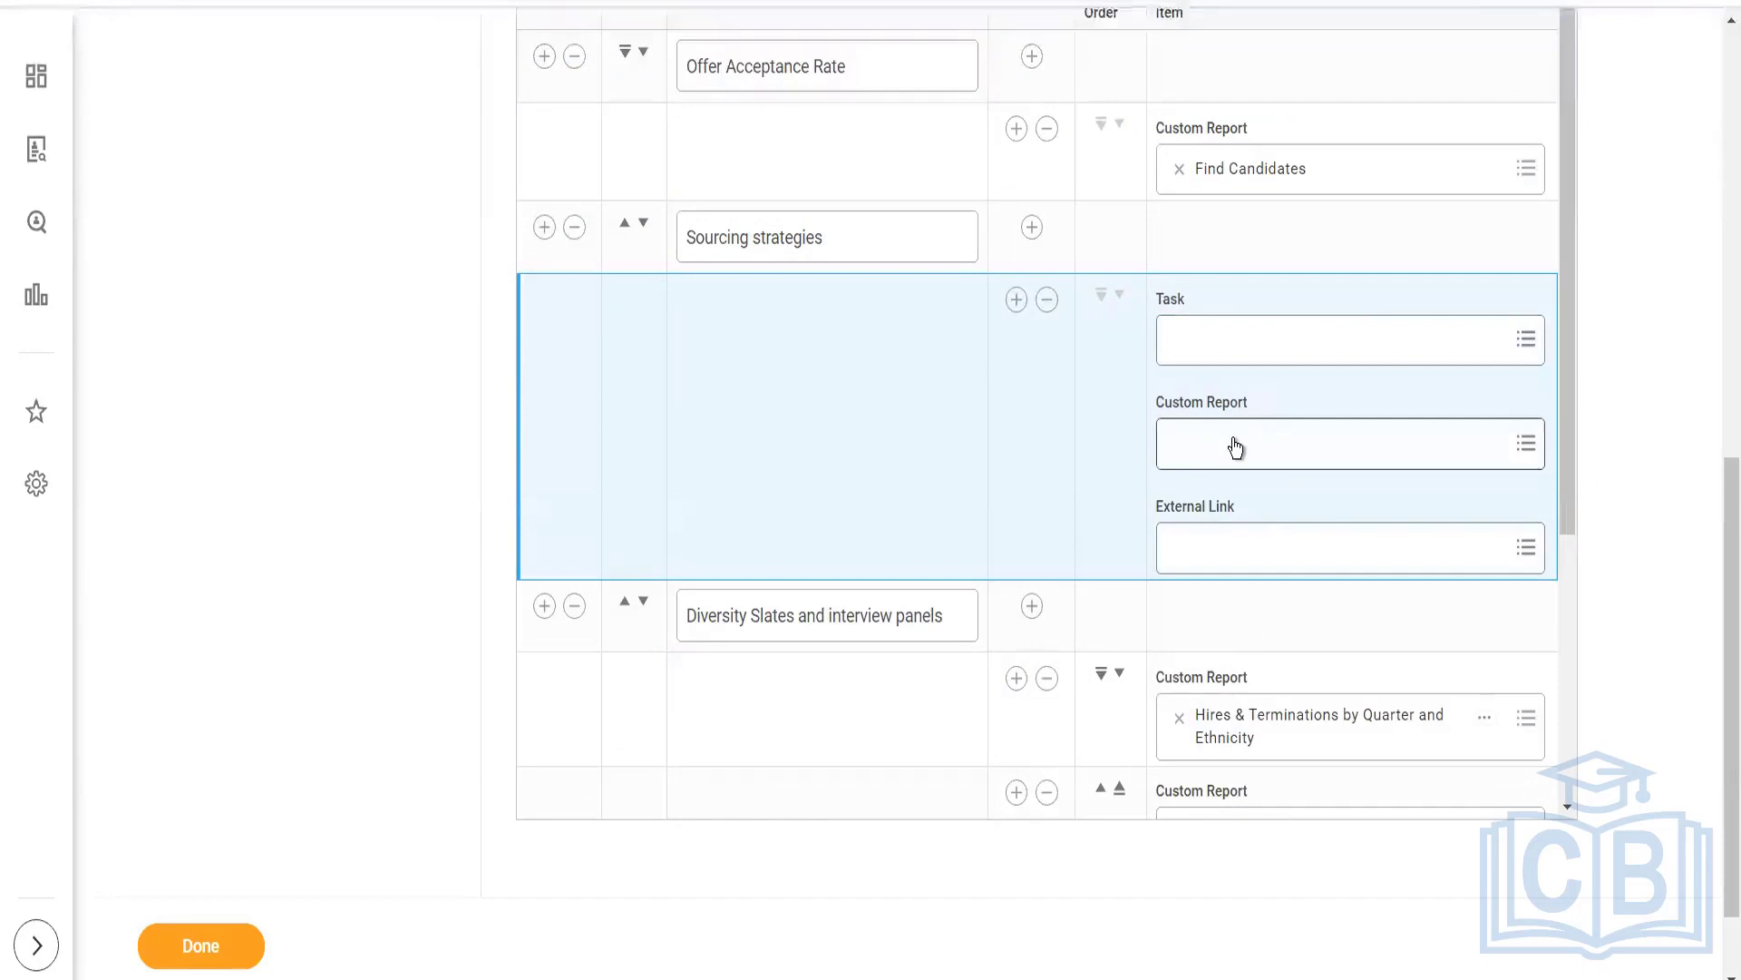
pyautogui.click(1235, 447)
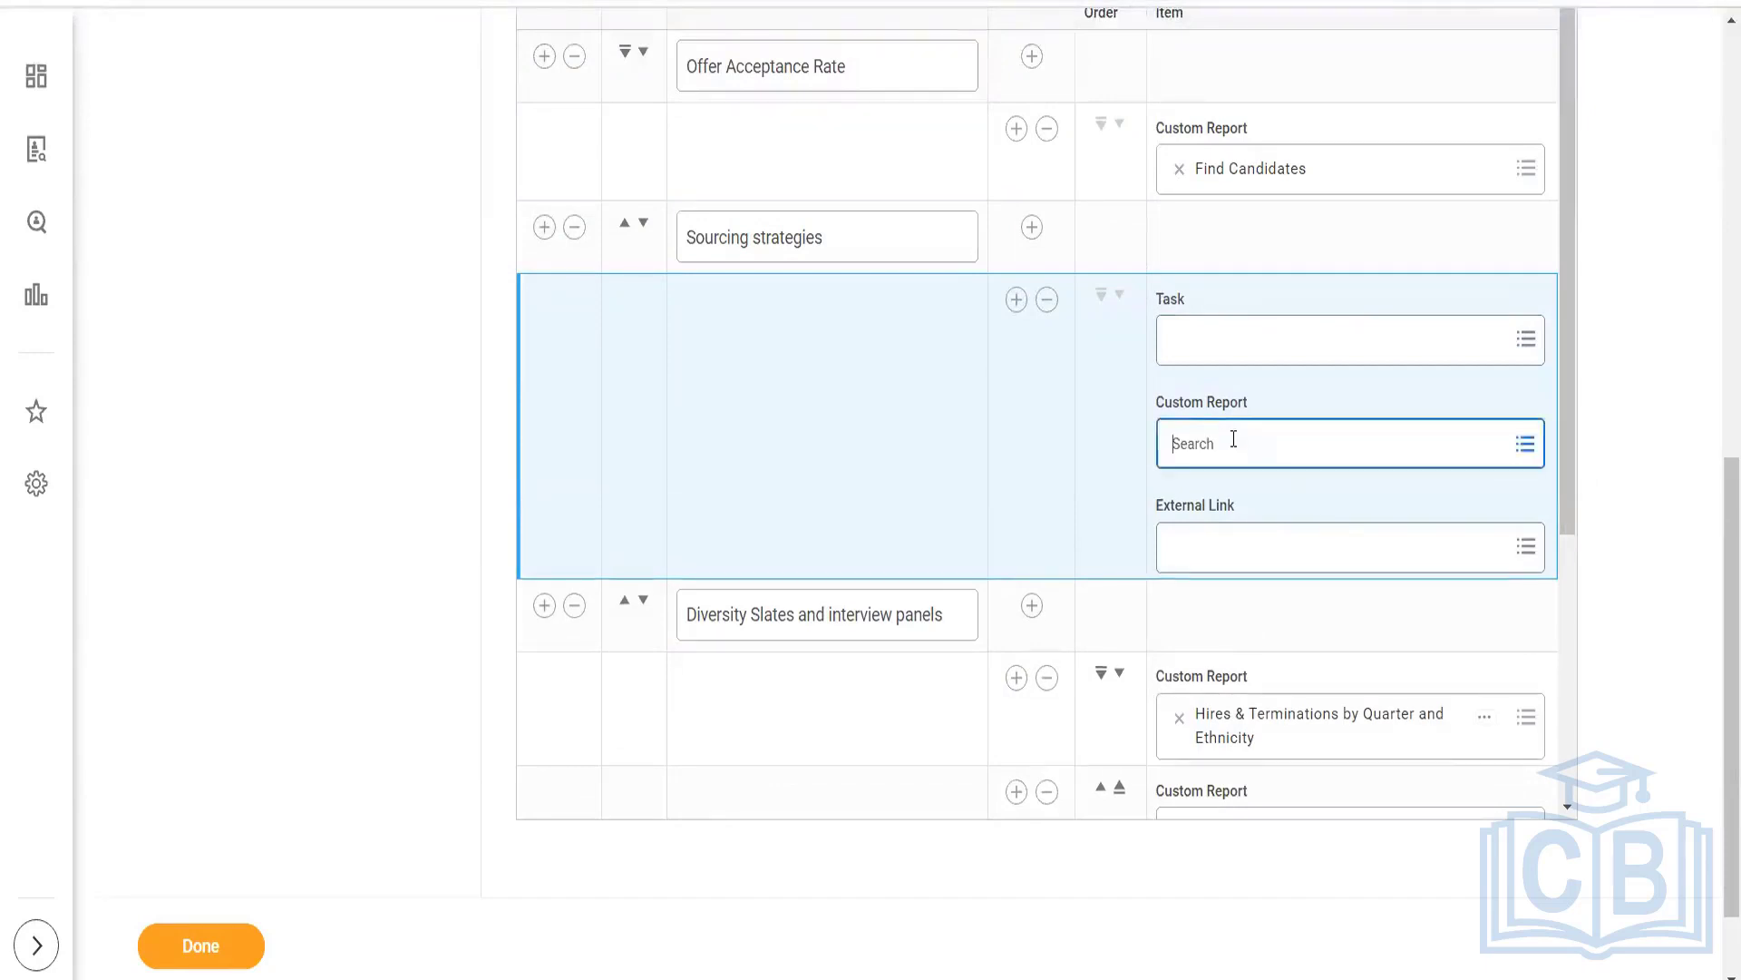
pyautogui.write('perf')
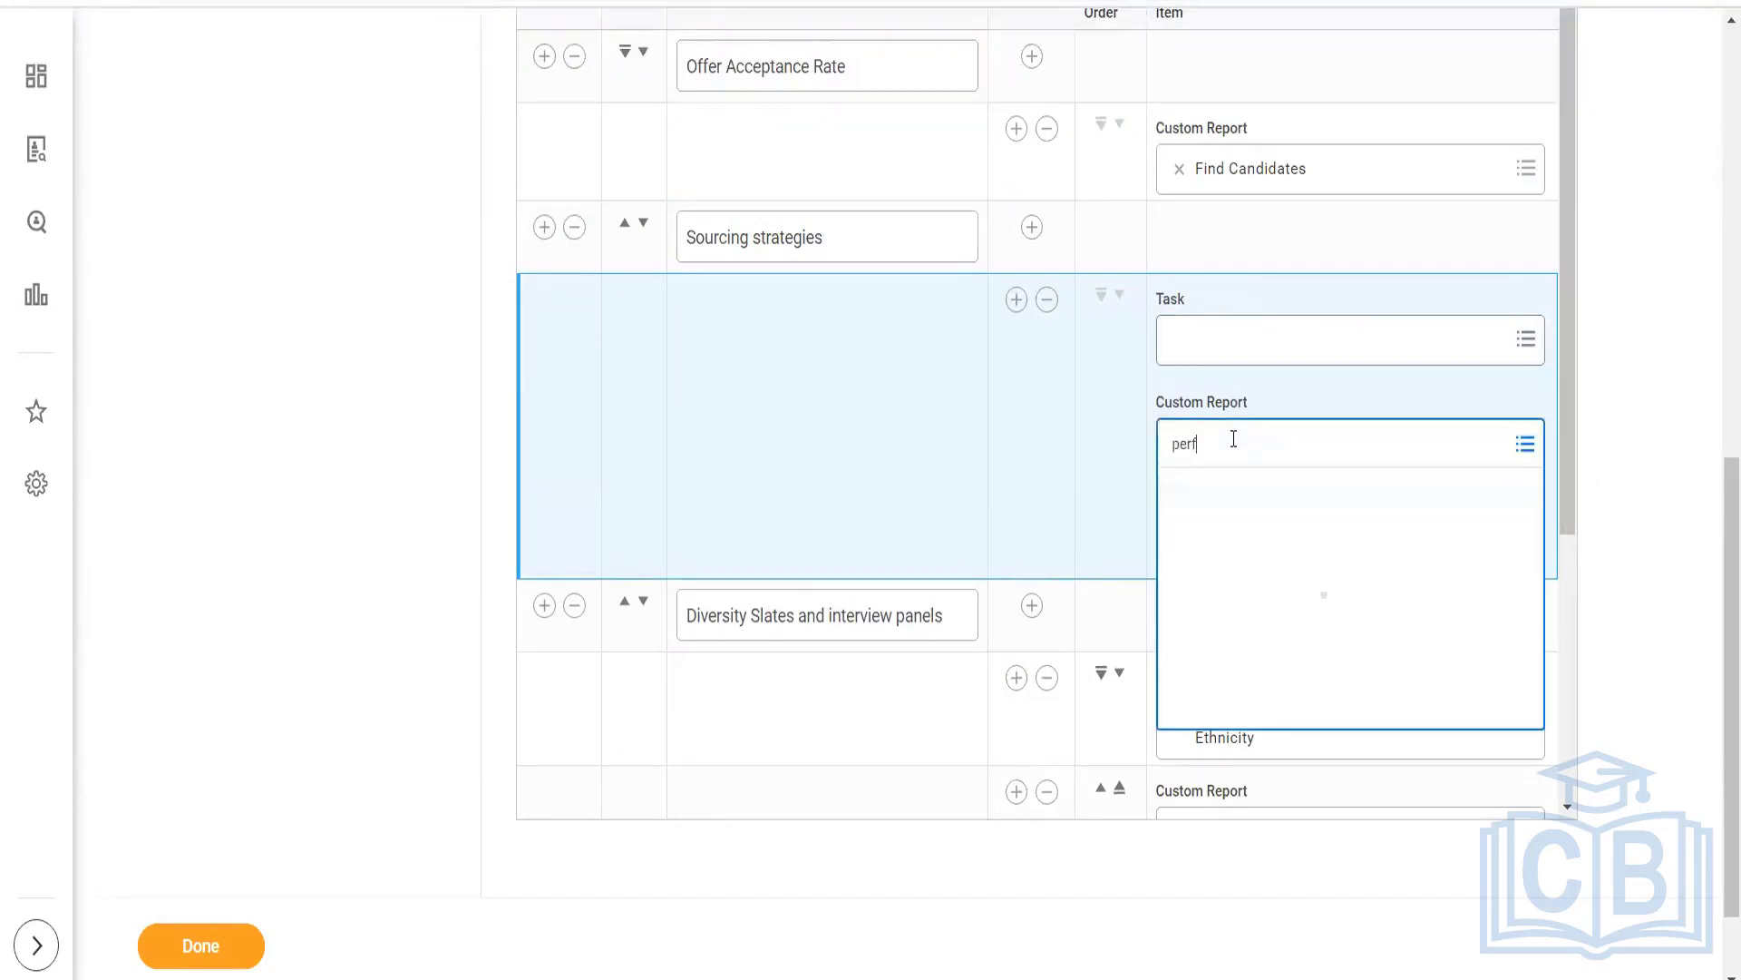
pyautogui.write('ormance by hiri')
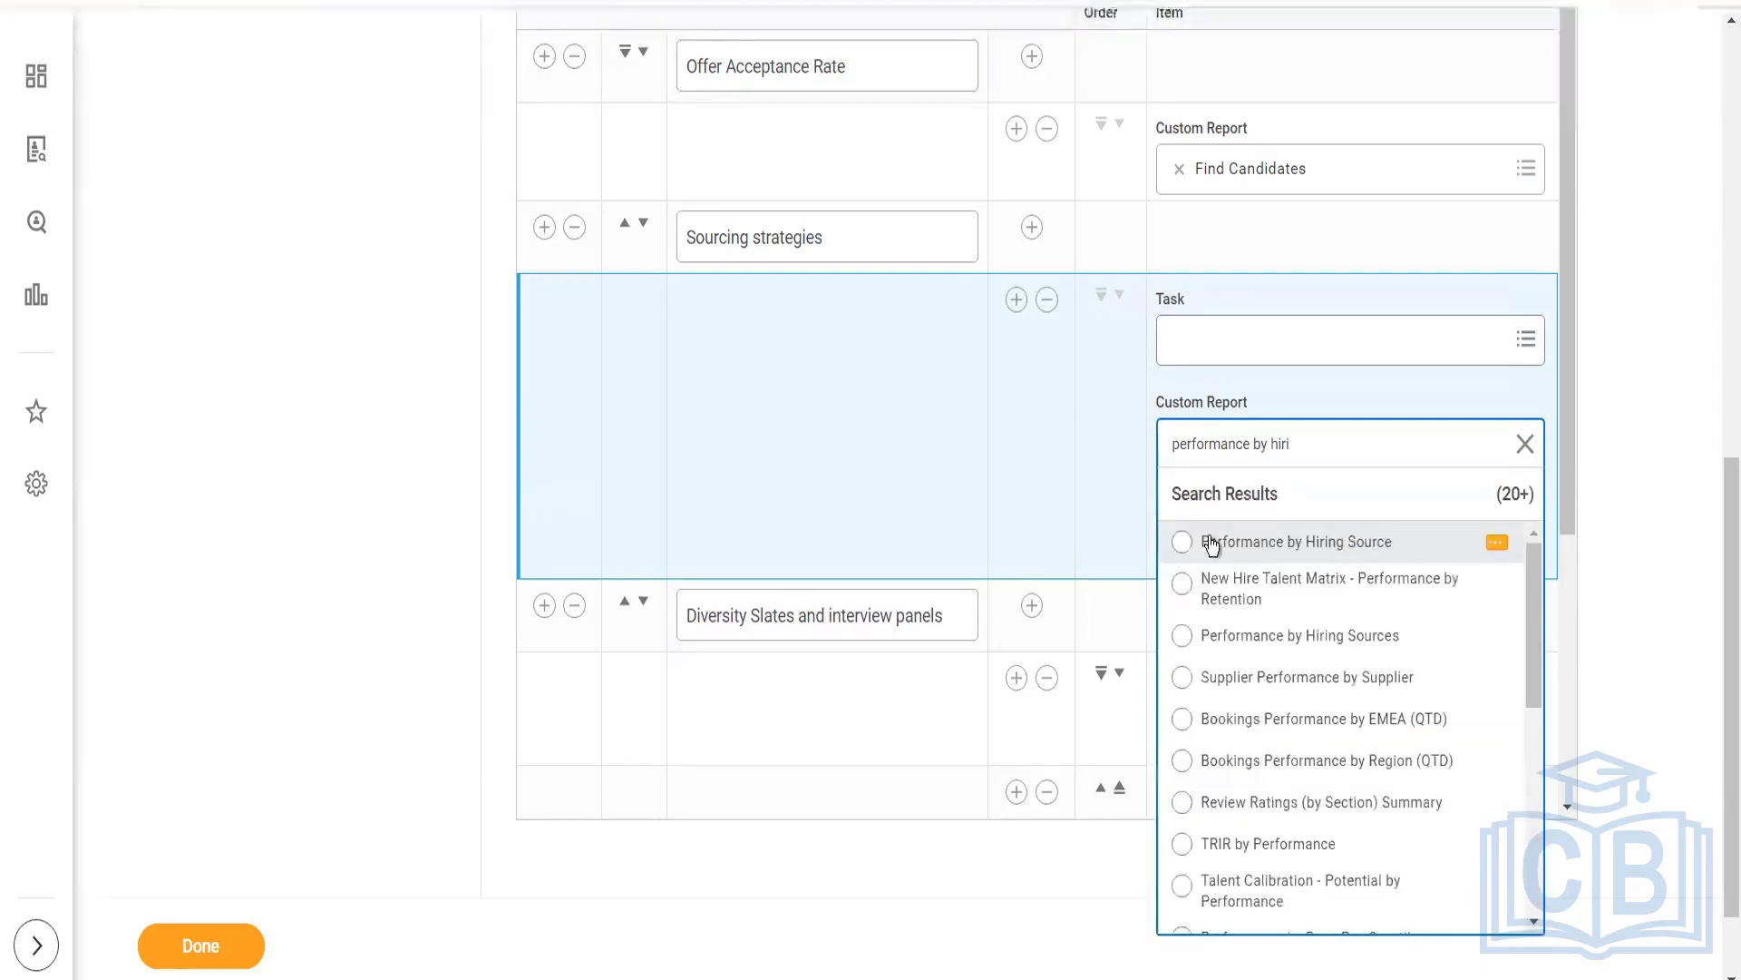
pyautogui.click(1353, 547)
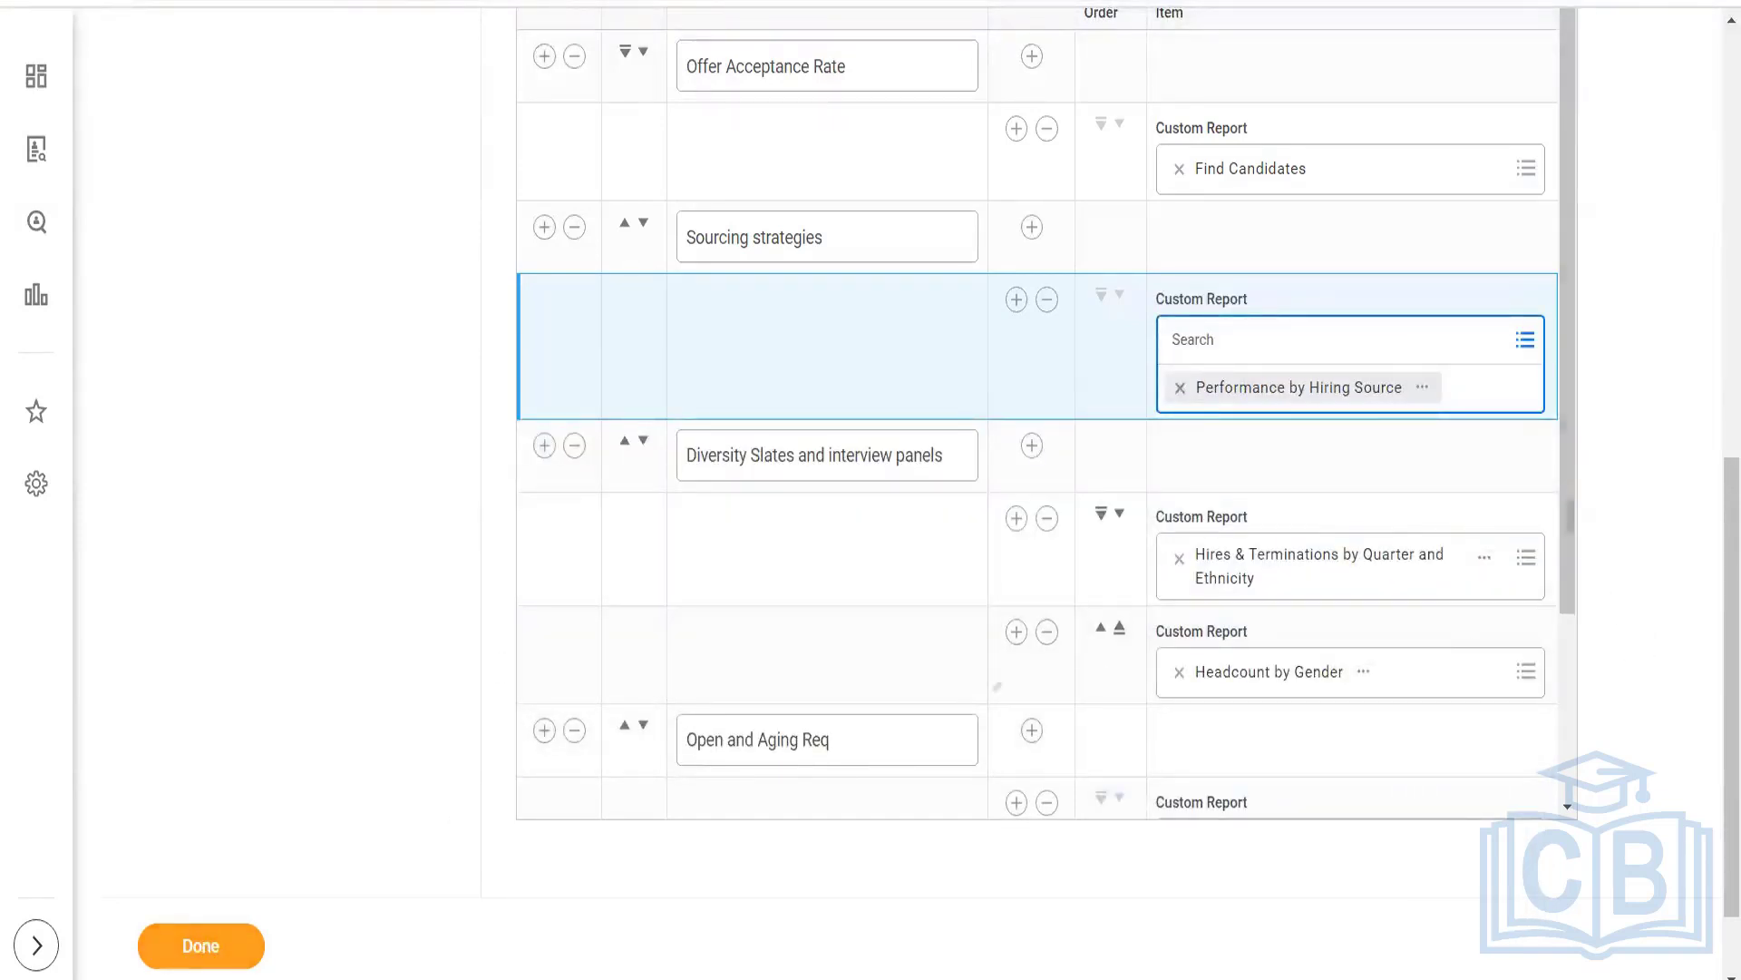
pyautogui.click(211, 955)
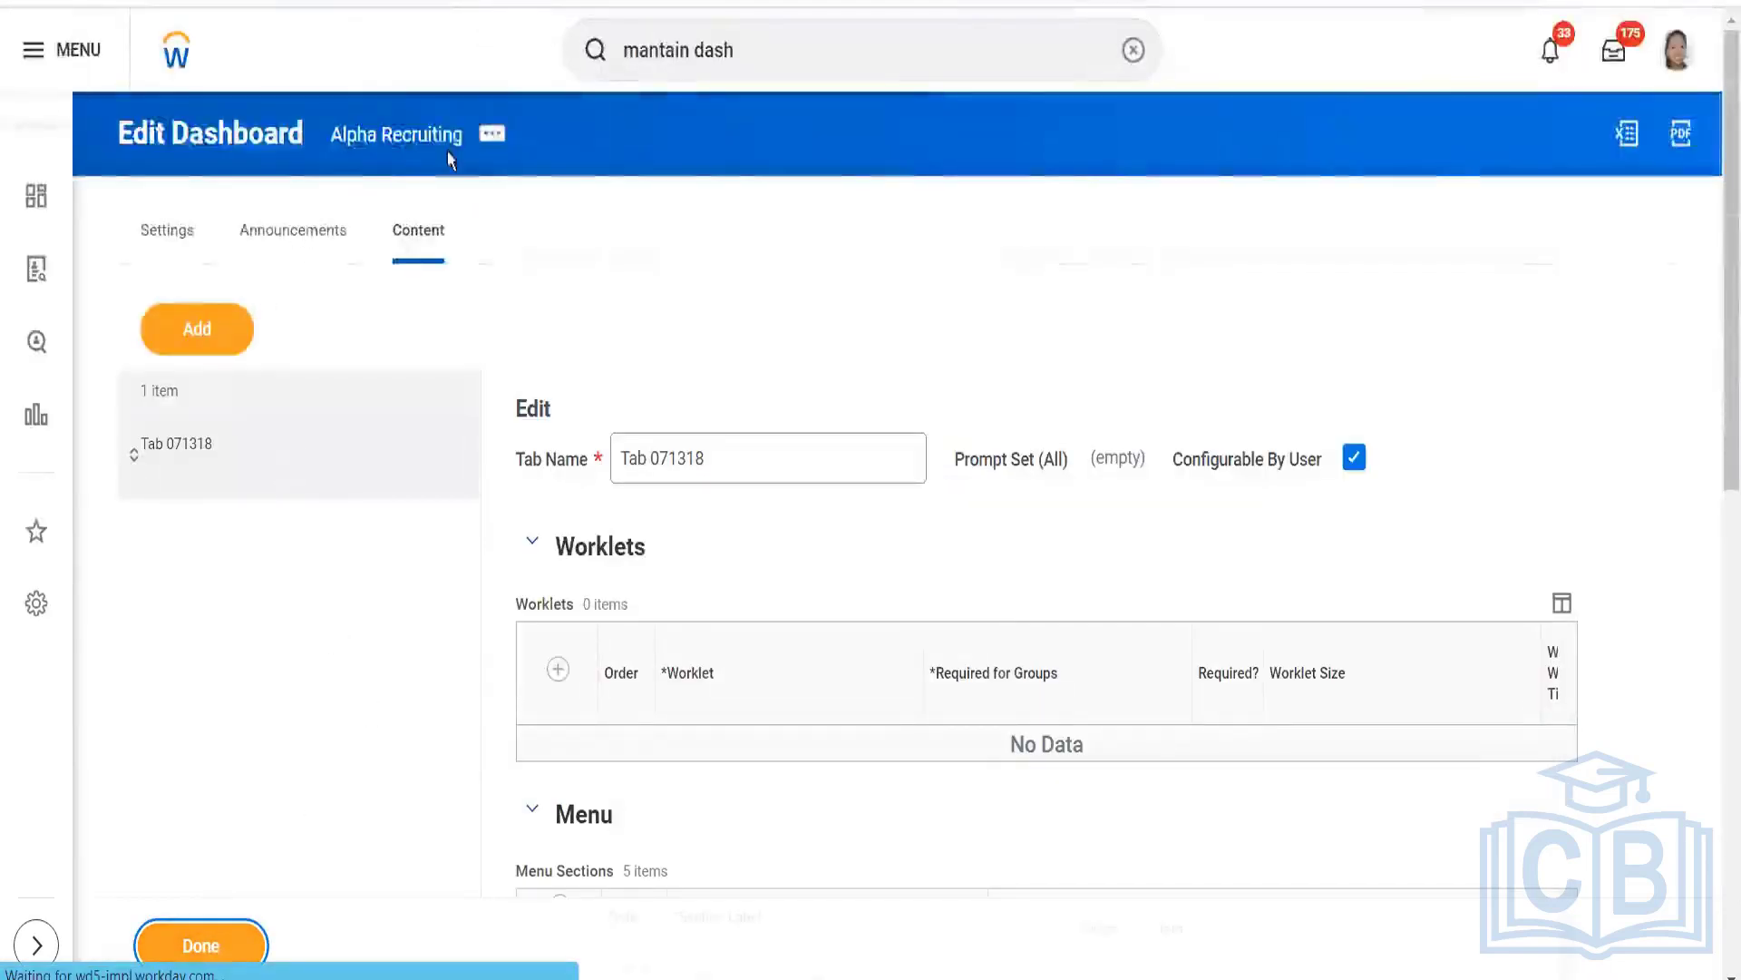
# Run the Alpha Recruiting dashboard's custom landing page from its related actions in the Edit Dashboard session
pyautogui.click(490, 132)
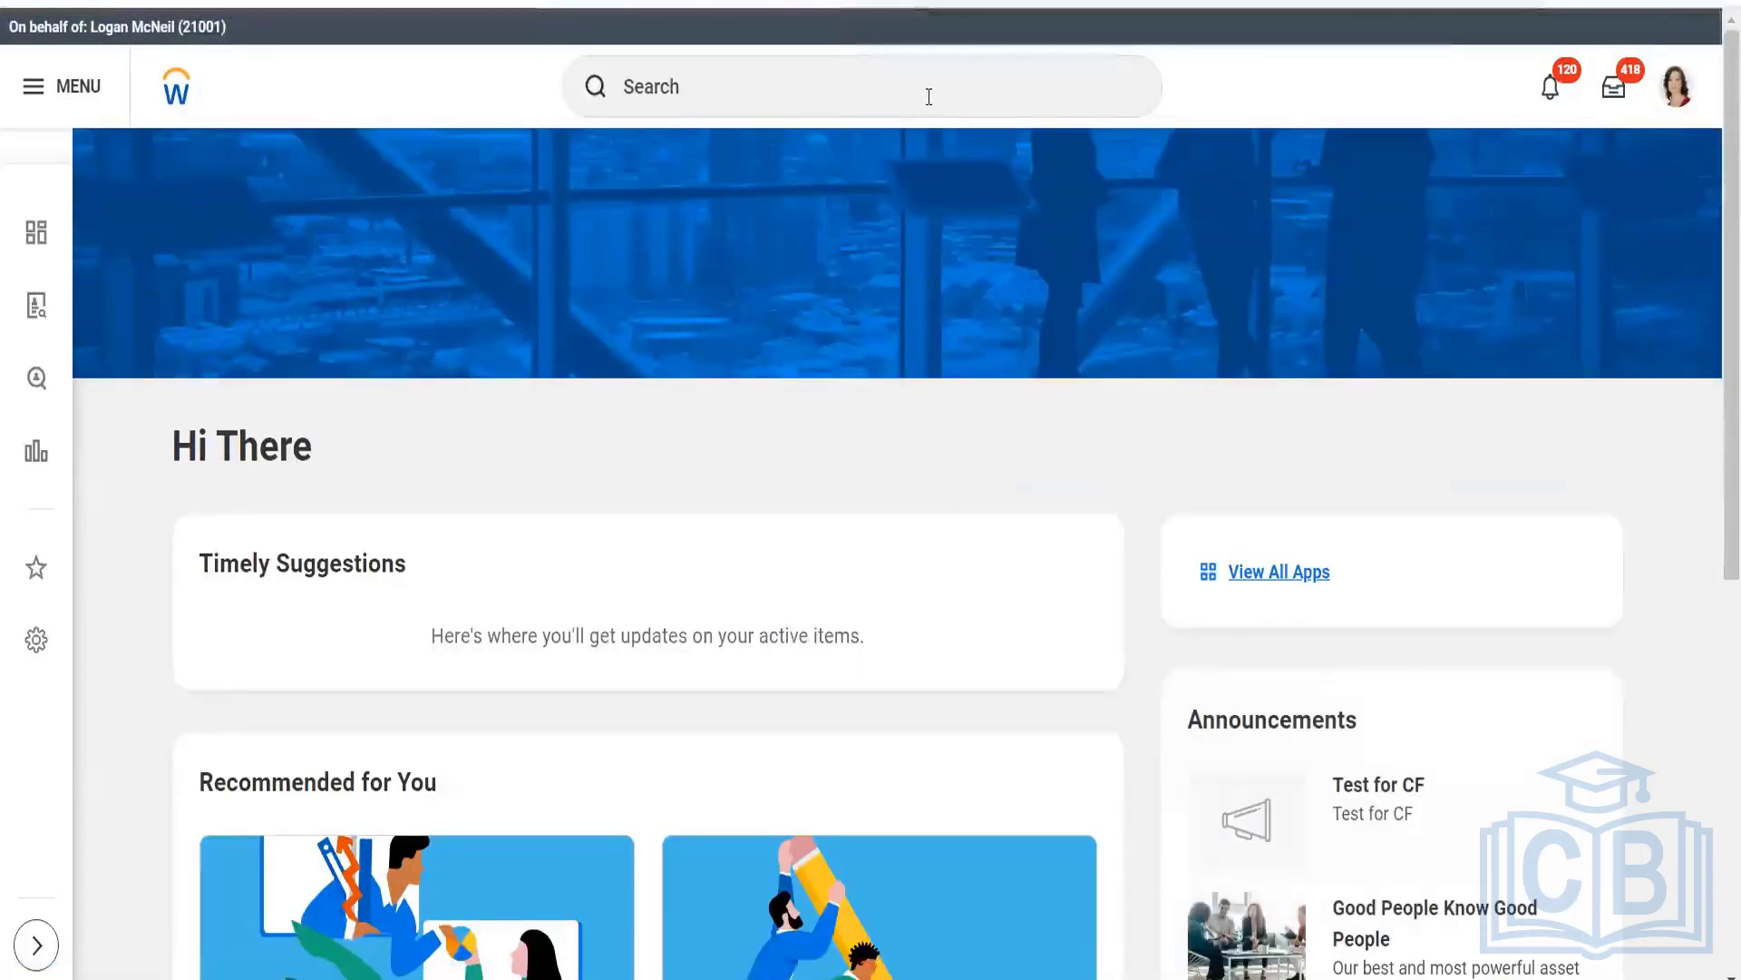
pyautogui.click(901, 90)
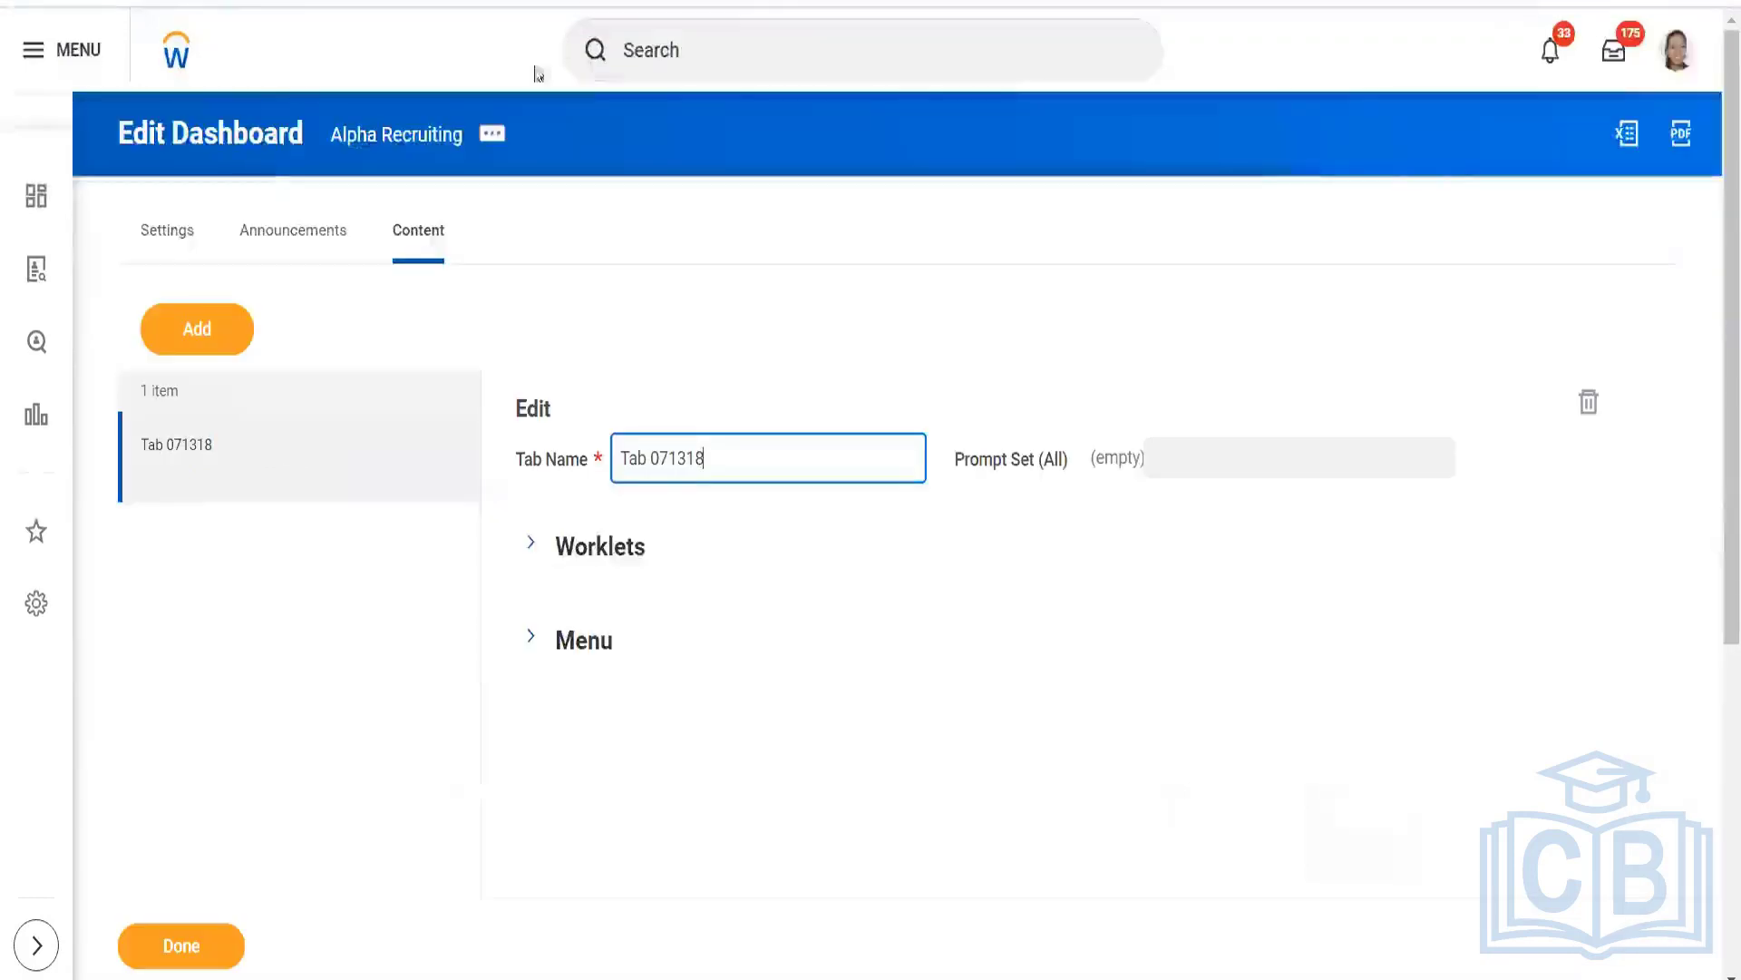
pyautogui.click(490, 137)
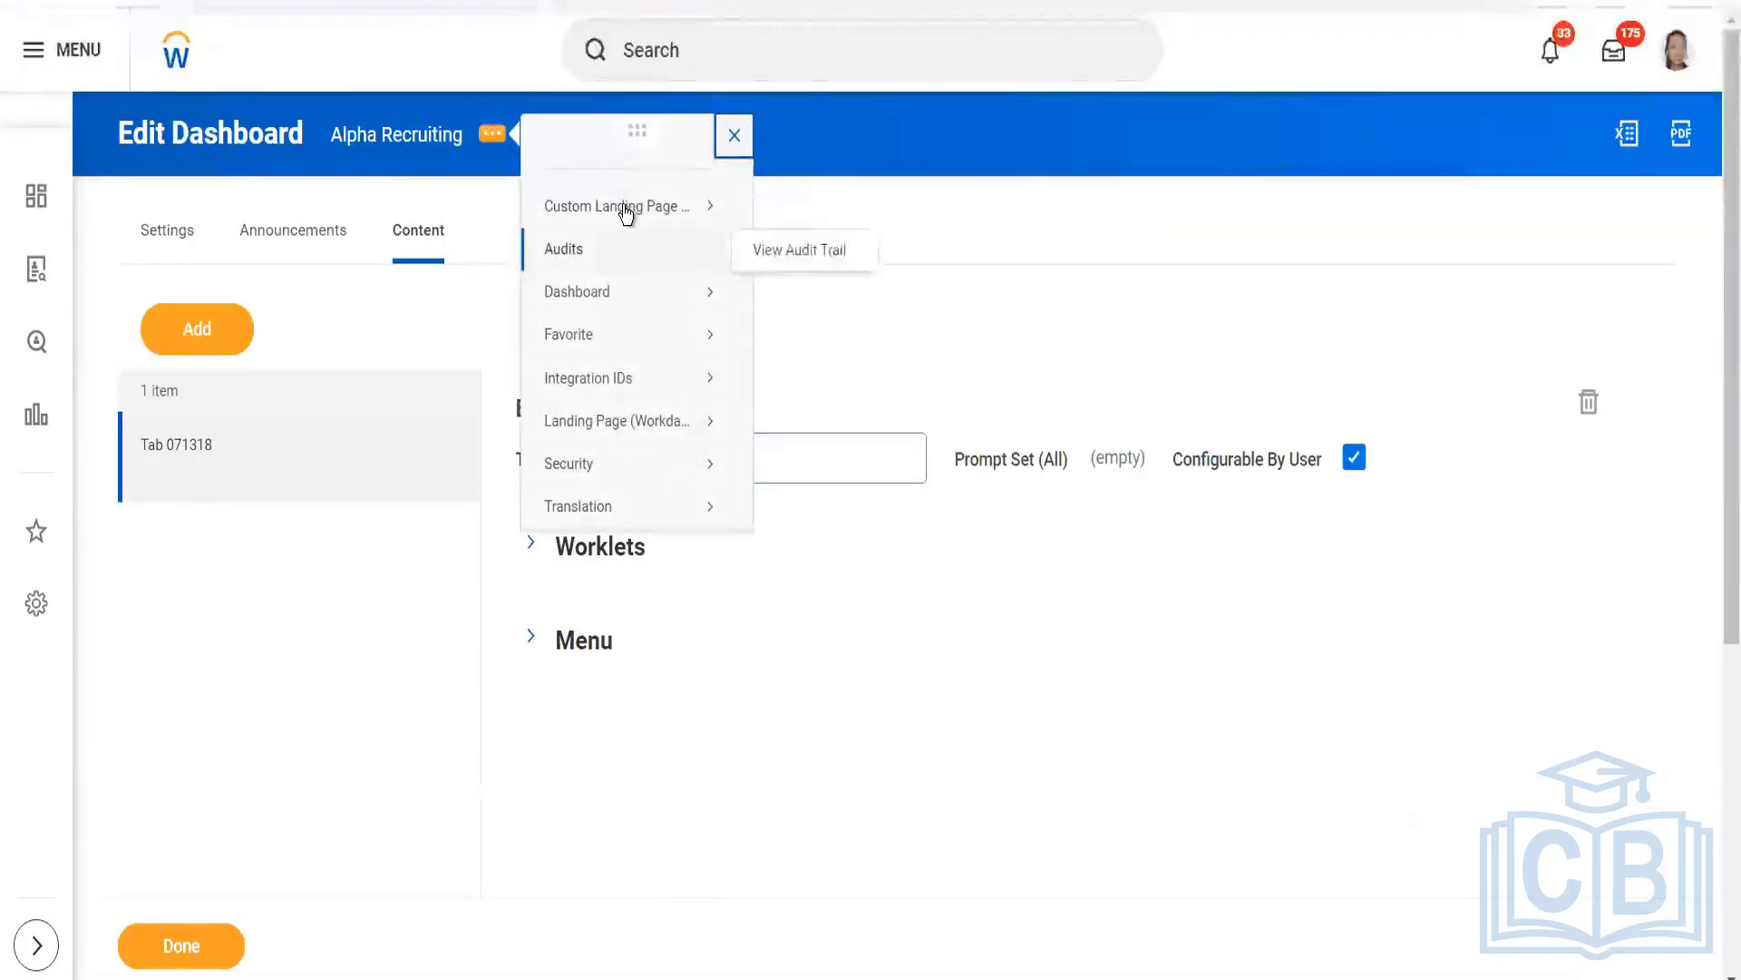
pyautogui.moveTo(722, 227)
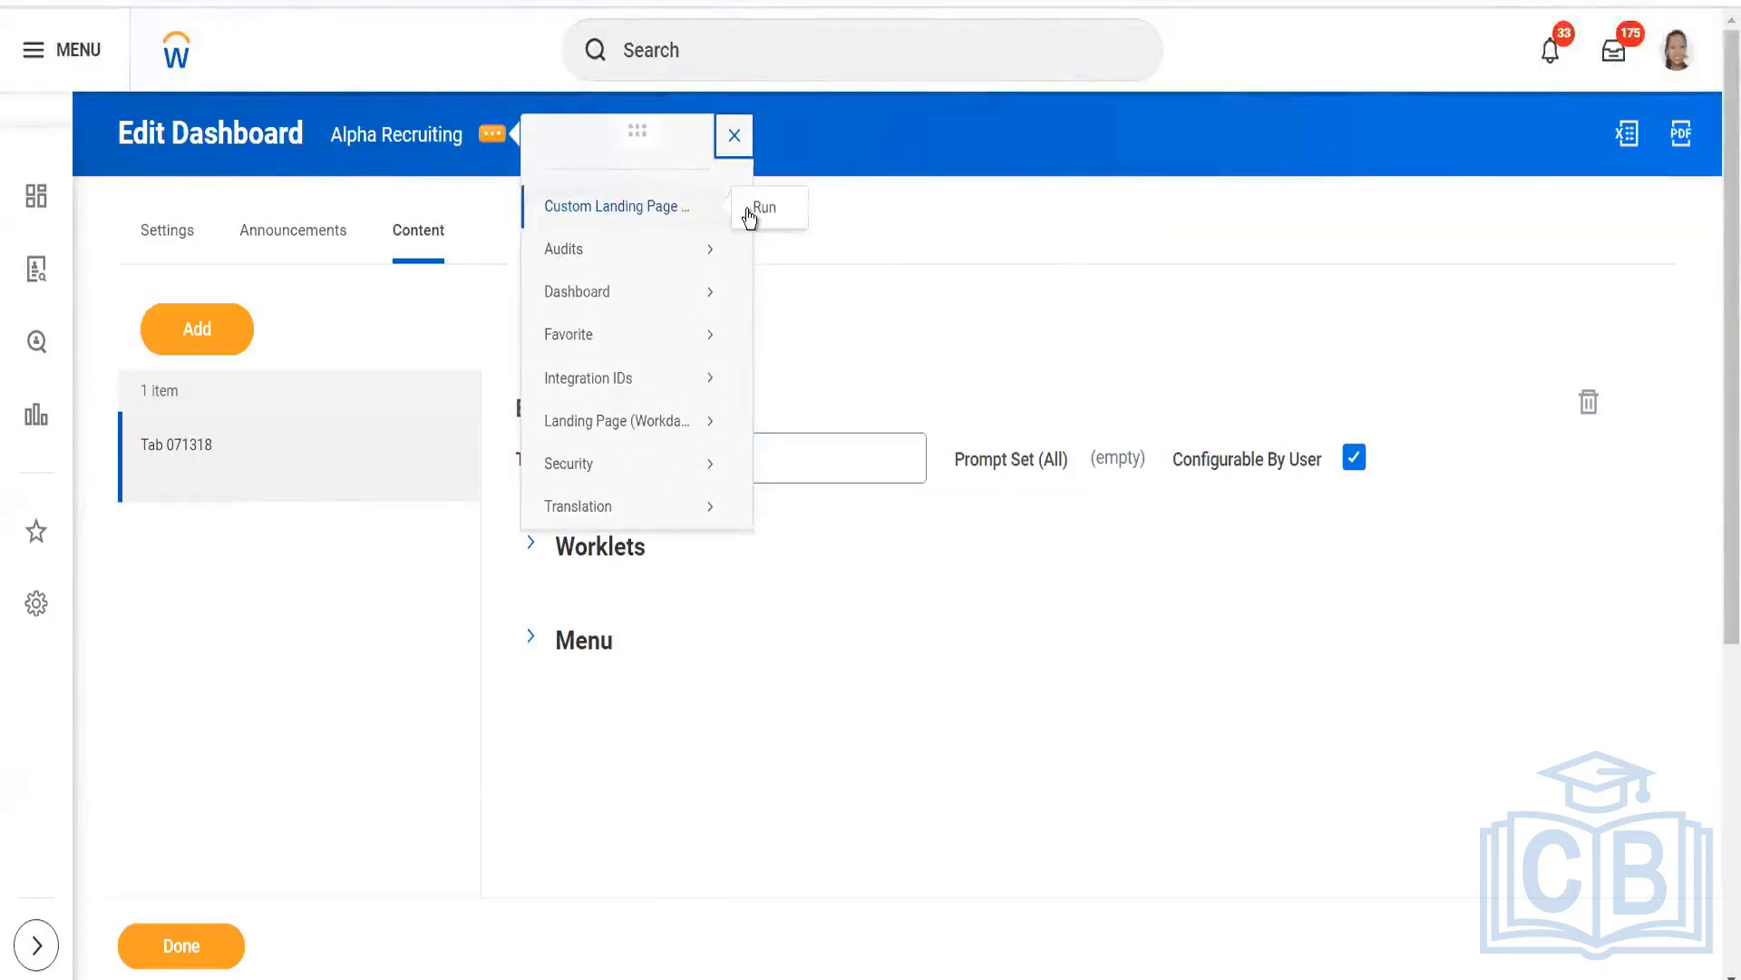
pyautogui.click(757, 209)
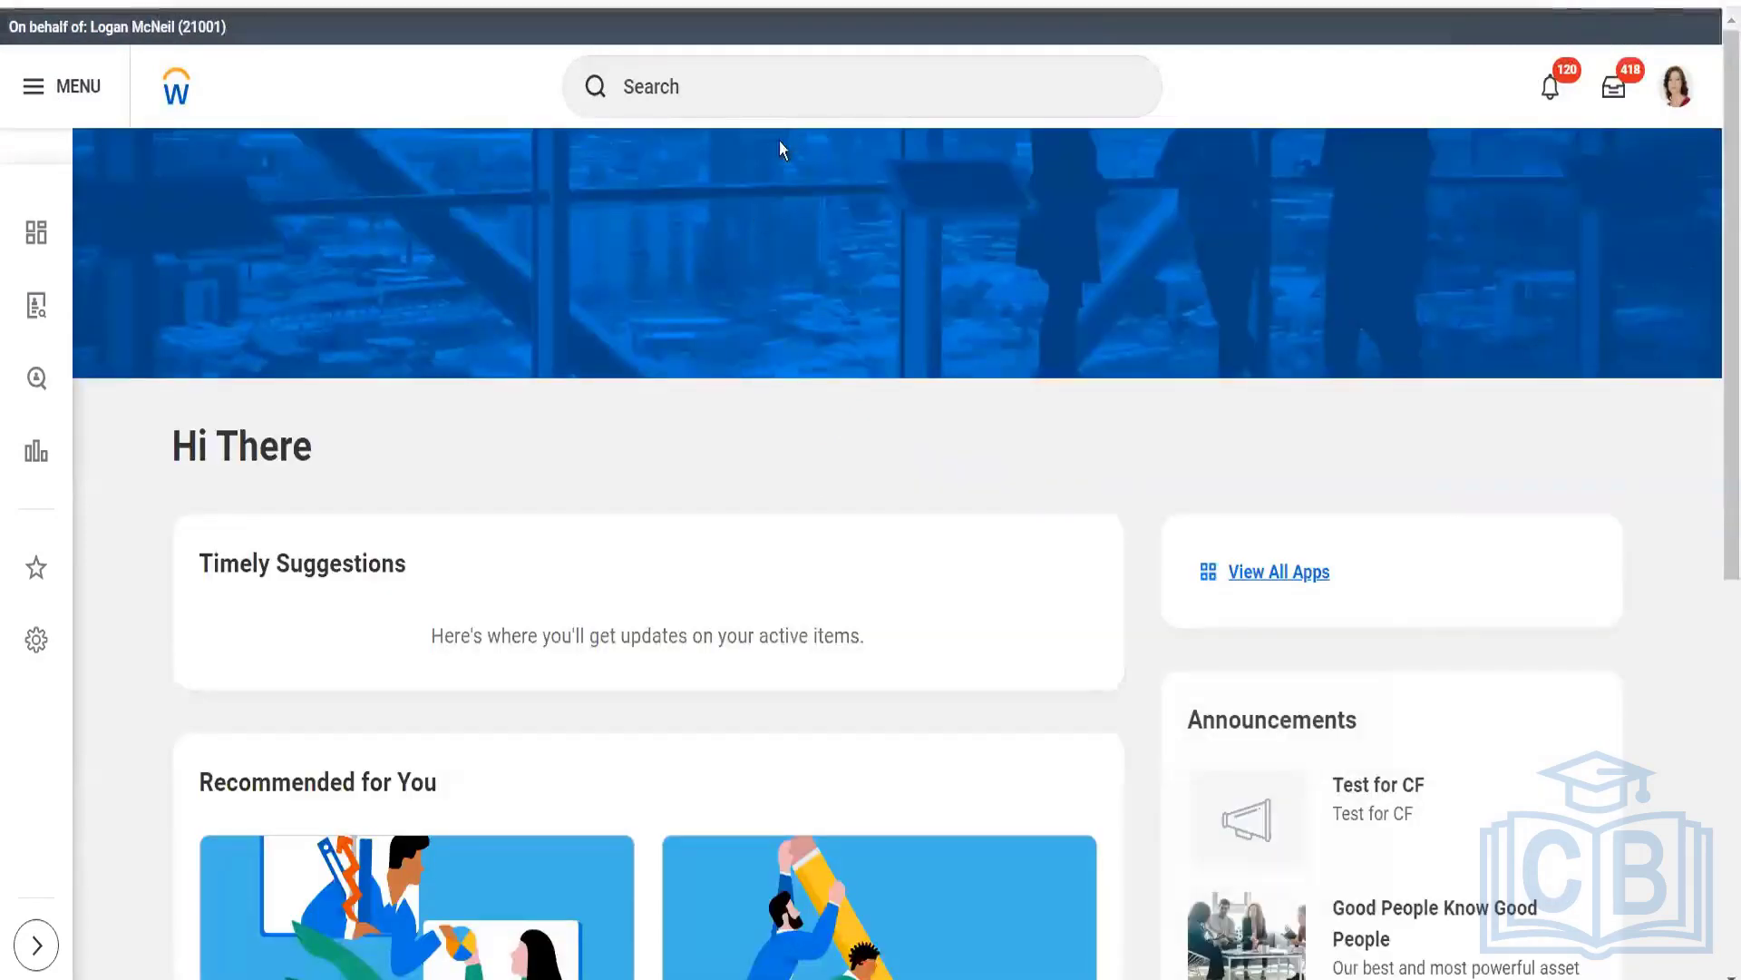
# Search for "view dashbo" in the proxy session and open the View Dashboard report for Alpha Recruiting
pyautogui.click(731, 91)
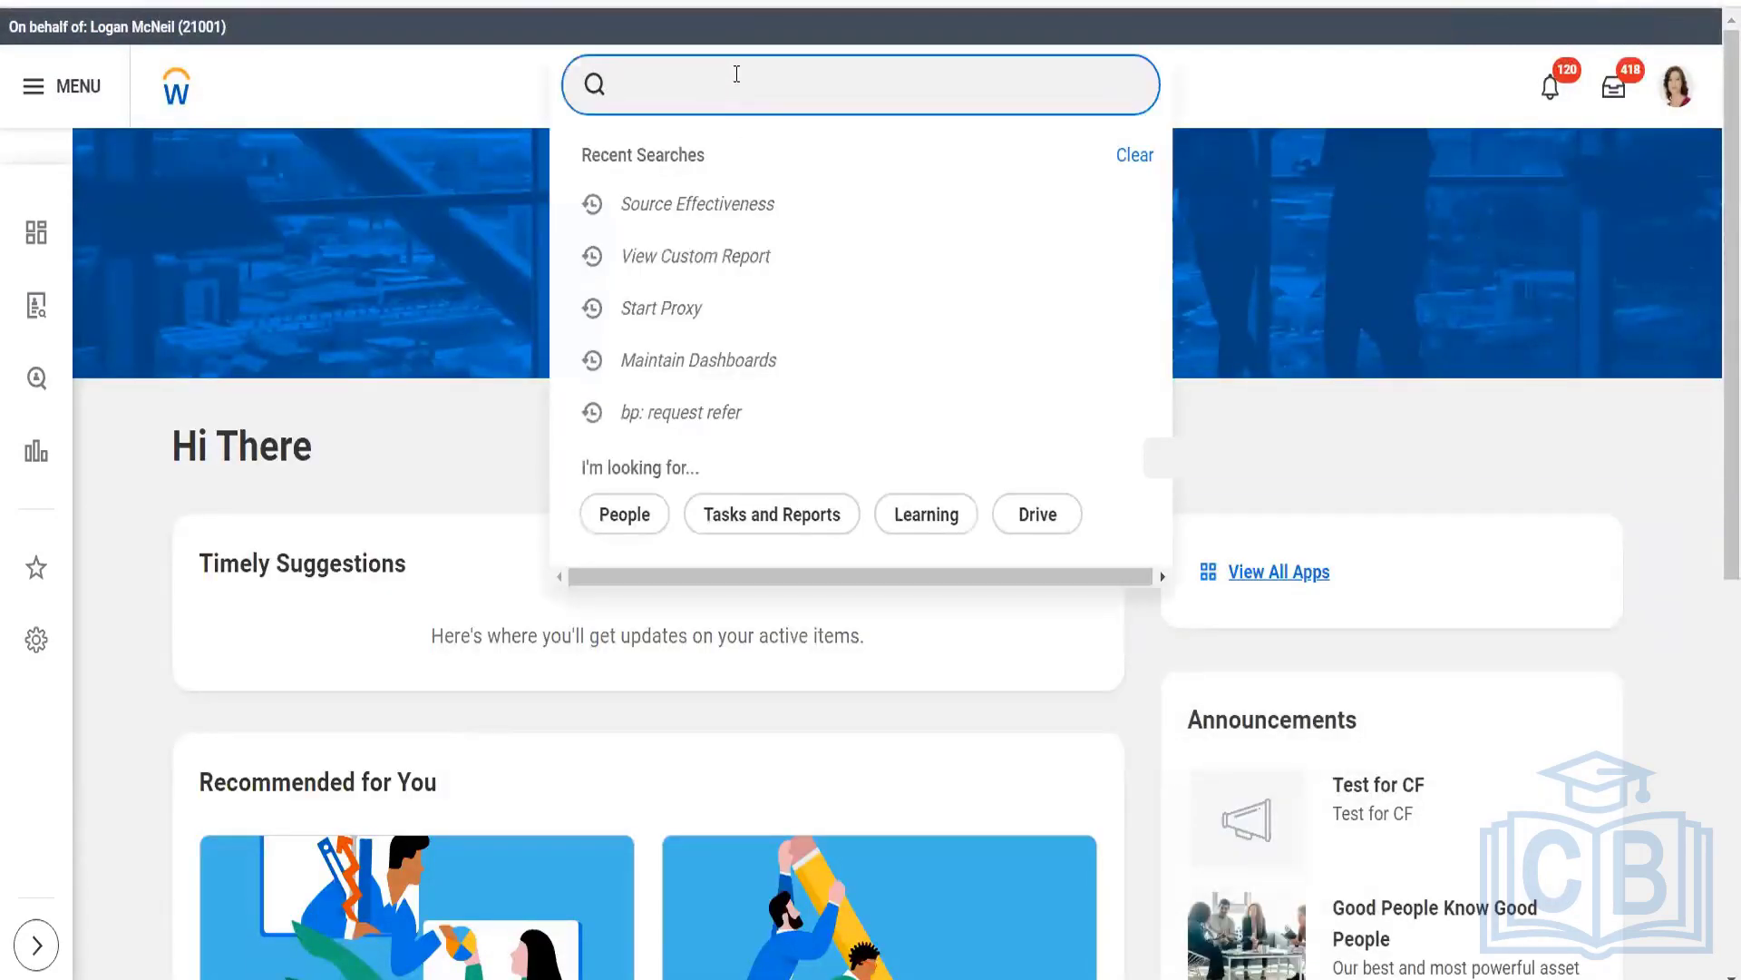
pyautogui.write('view dashbo')
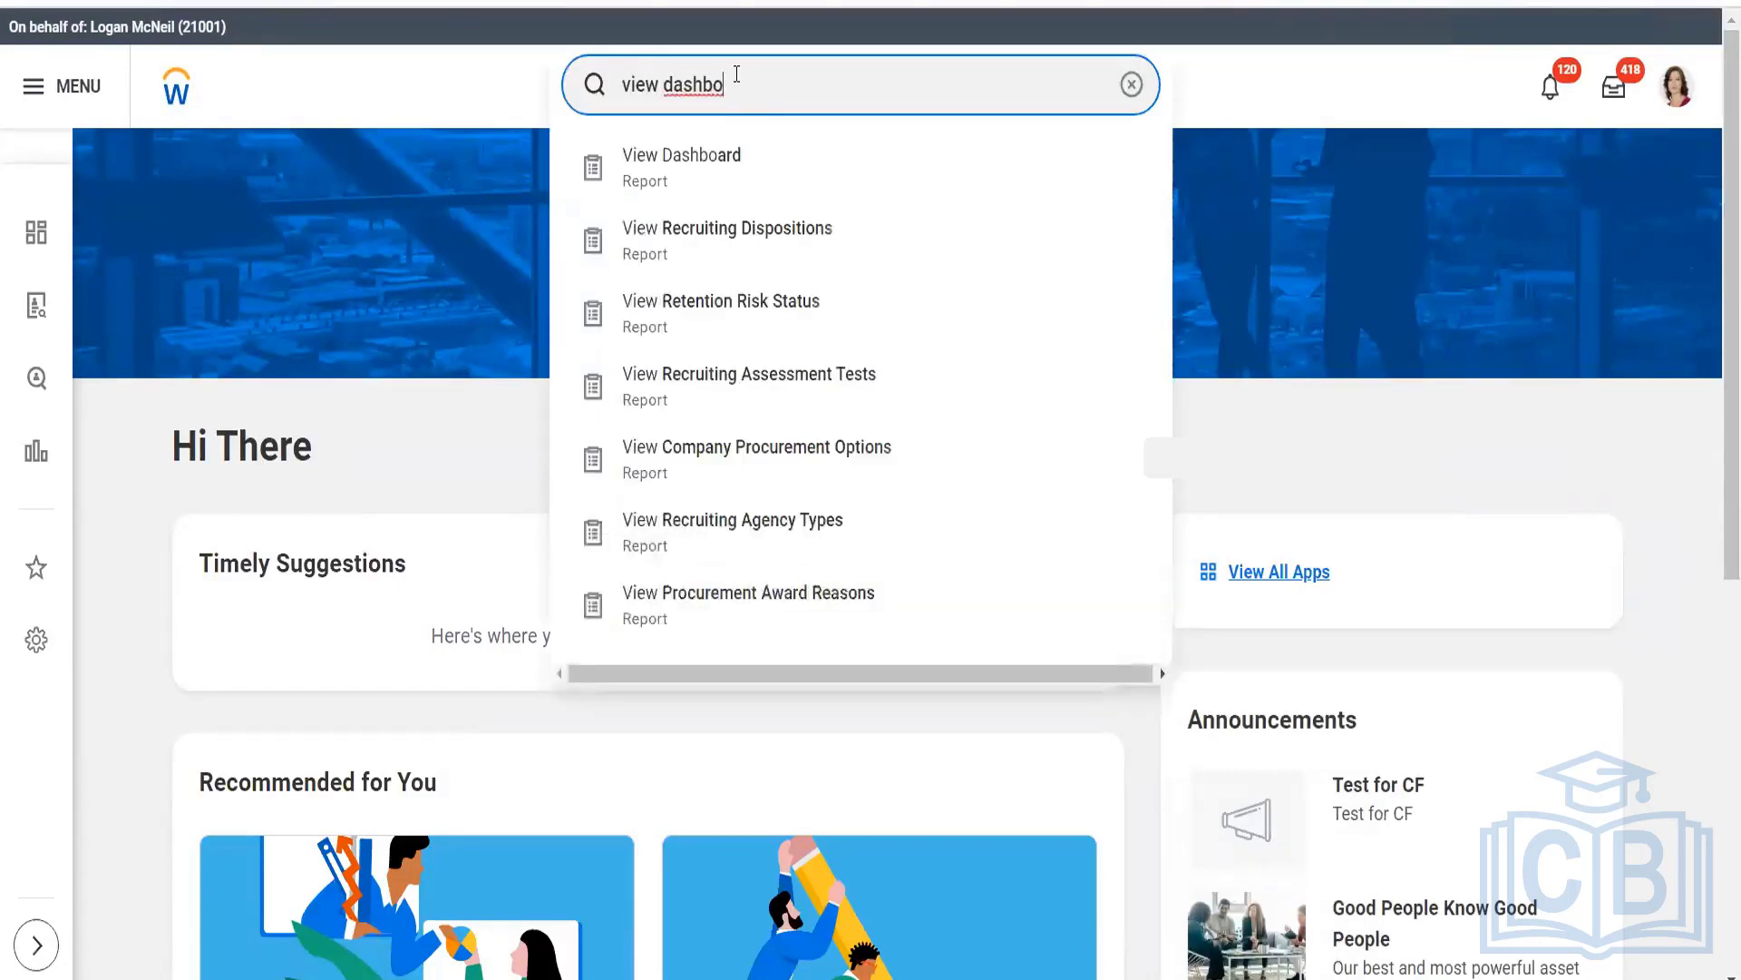
pyautogui.click(714, 158)
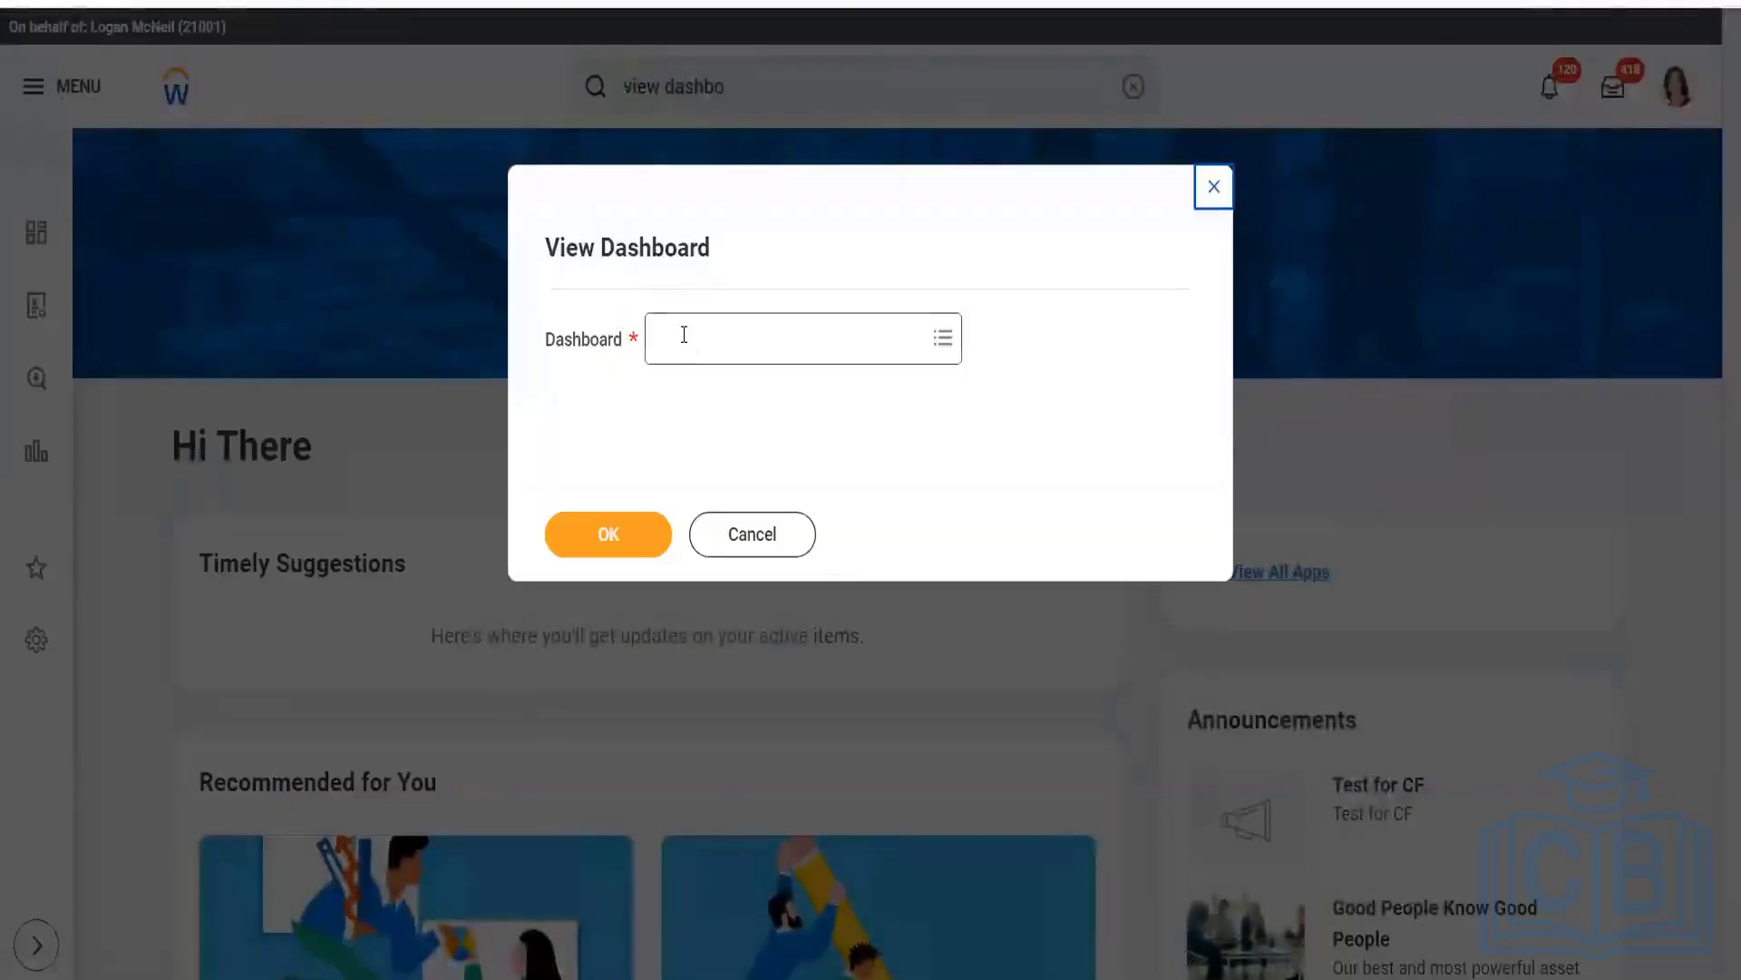
pyautogui.click(684, 335)
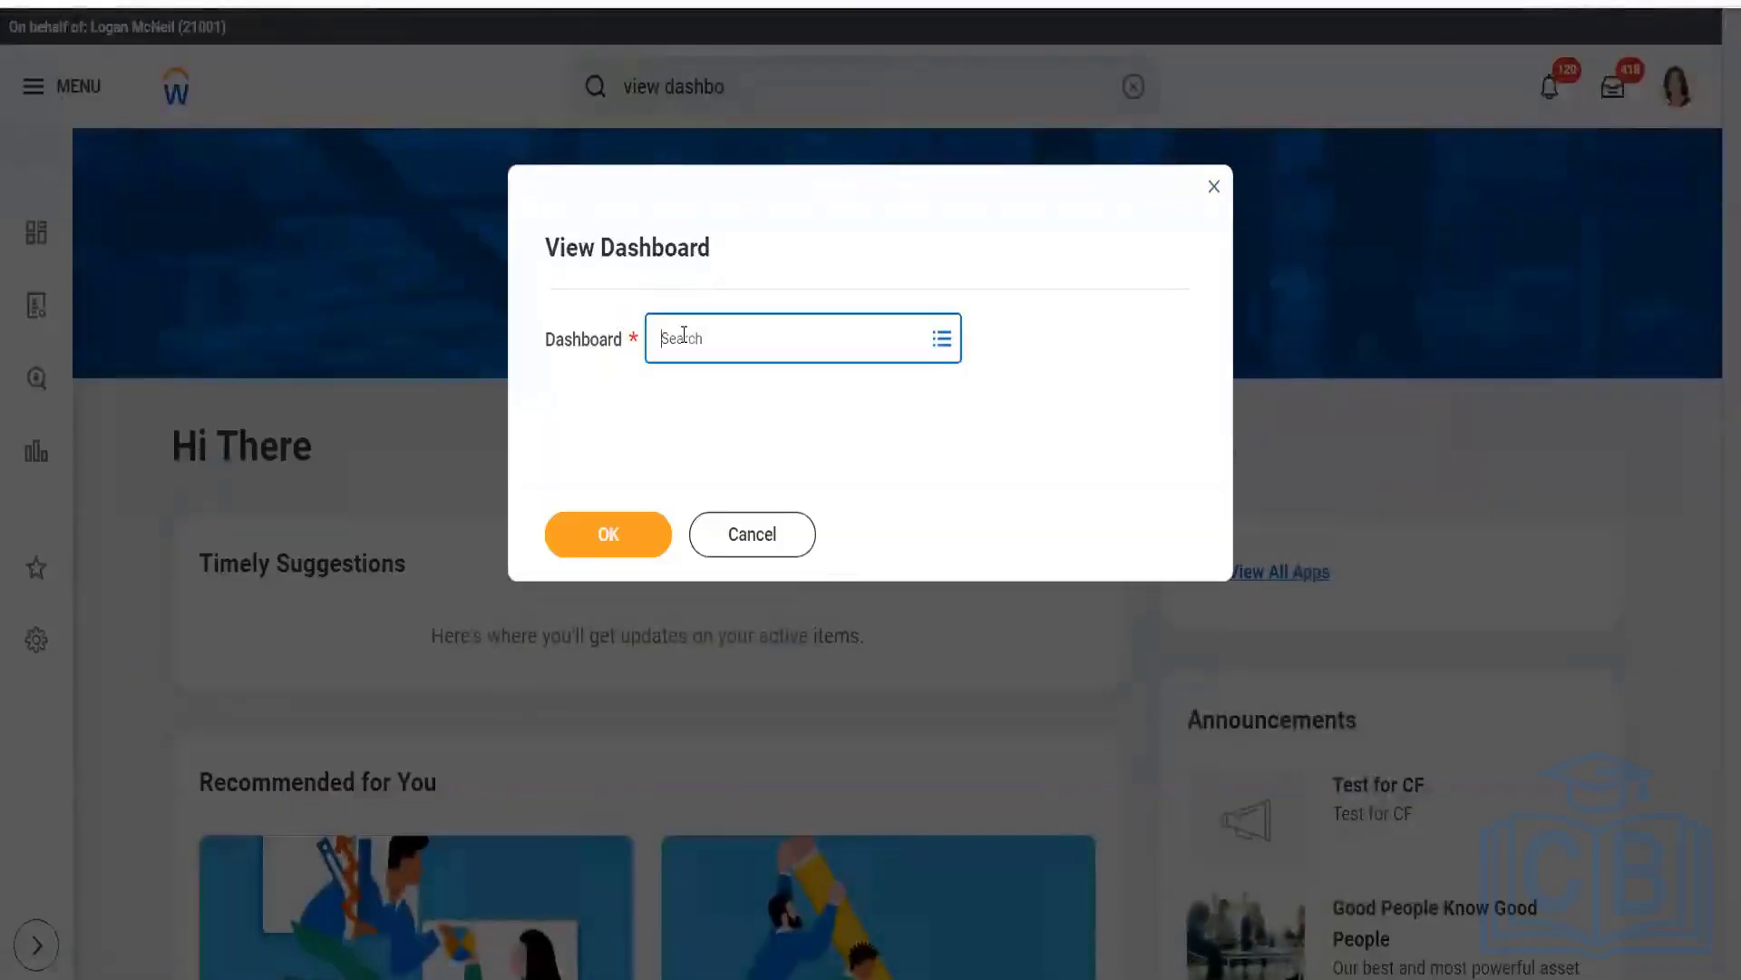
pyautogui.write('alpha')
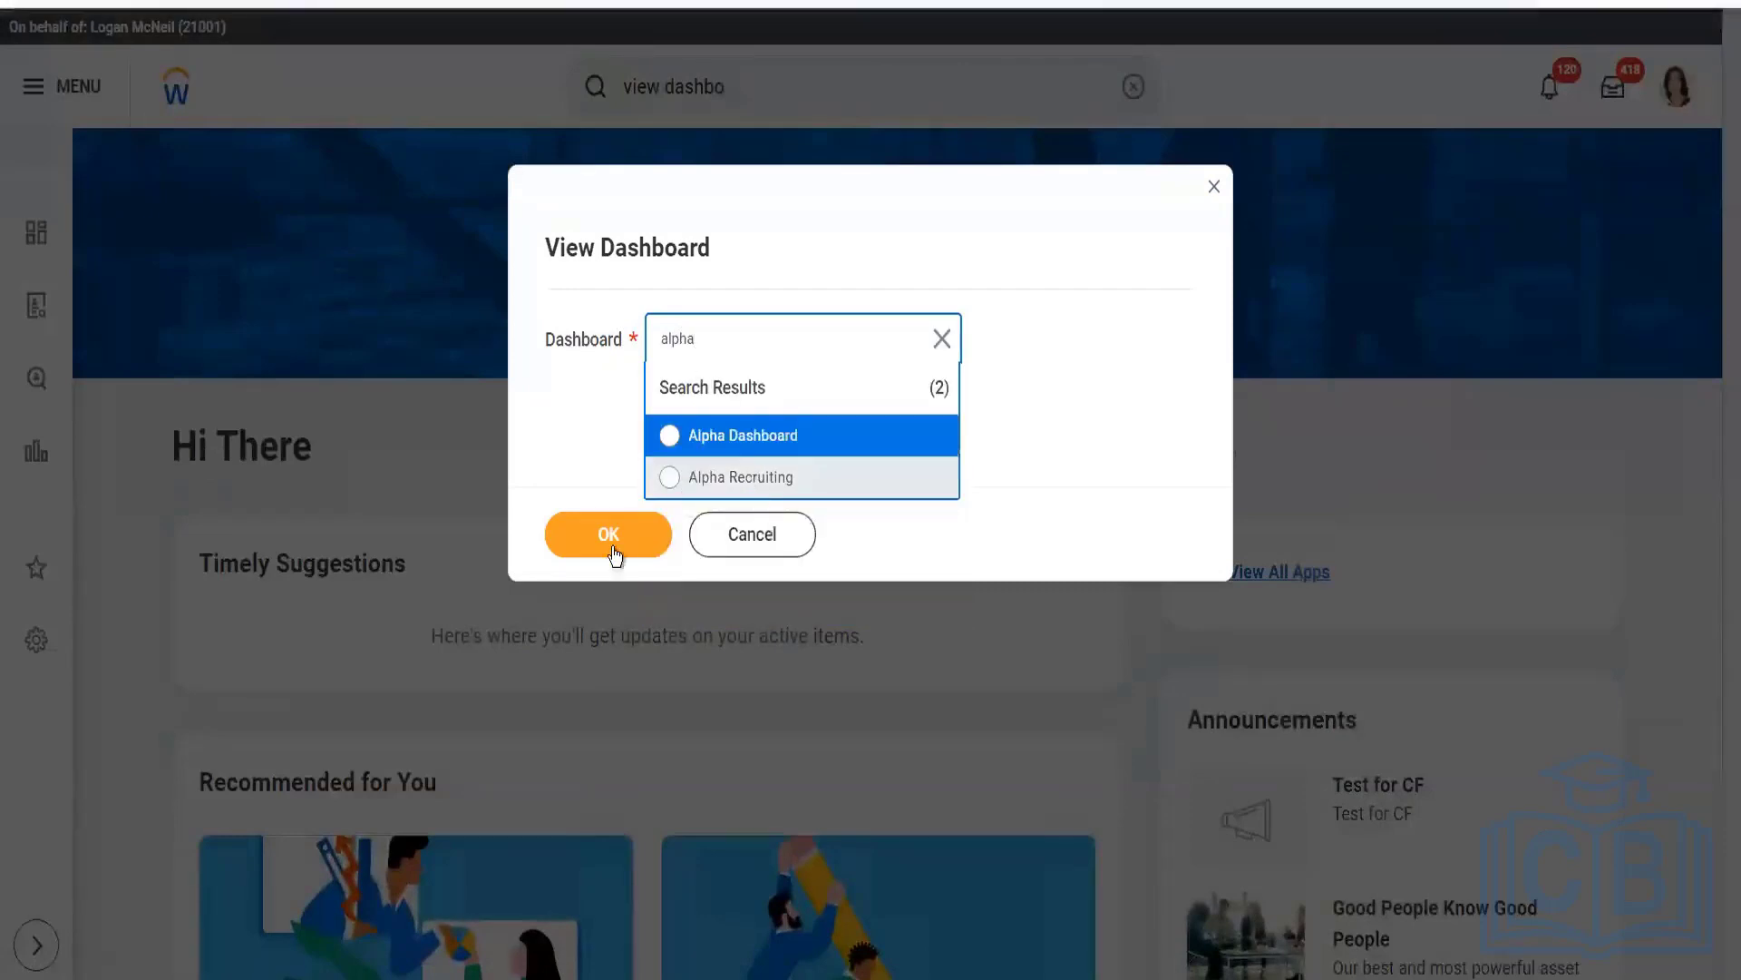
pyautogui.click(733, 478)
pyautogui.press('Return')
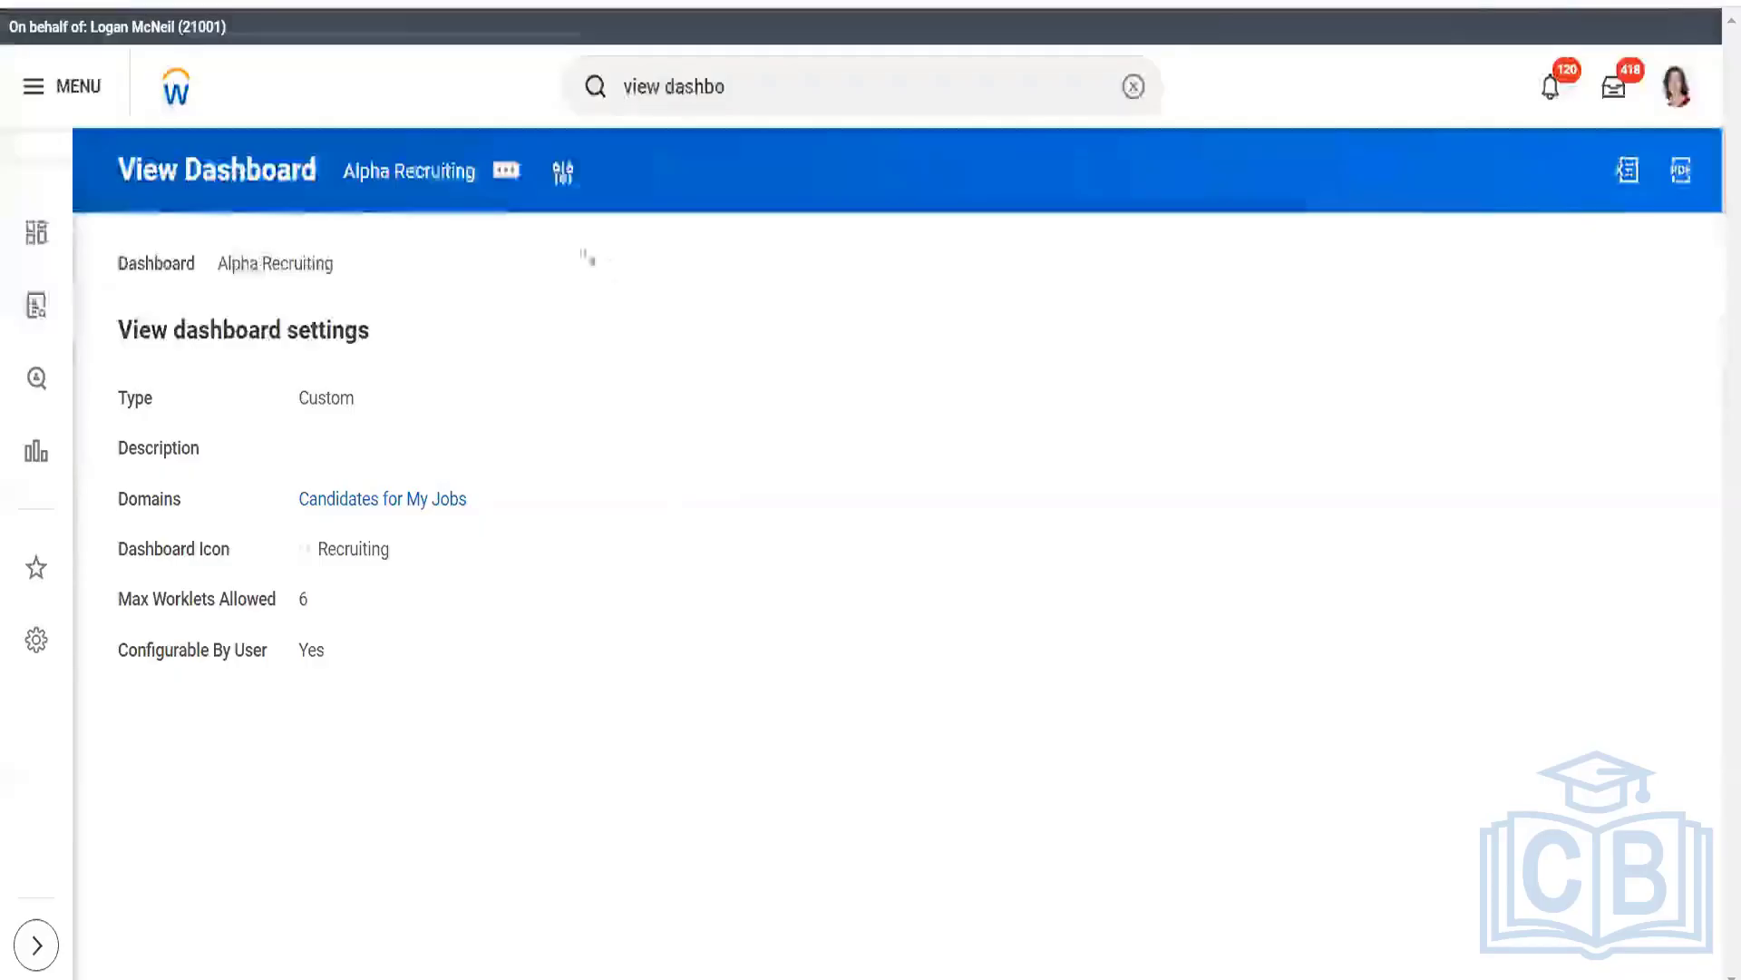
# Run the custom landing page for Alpha Recruiting as the proxy user and review its menu sections and reports
pyautogui.click(507, 179)
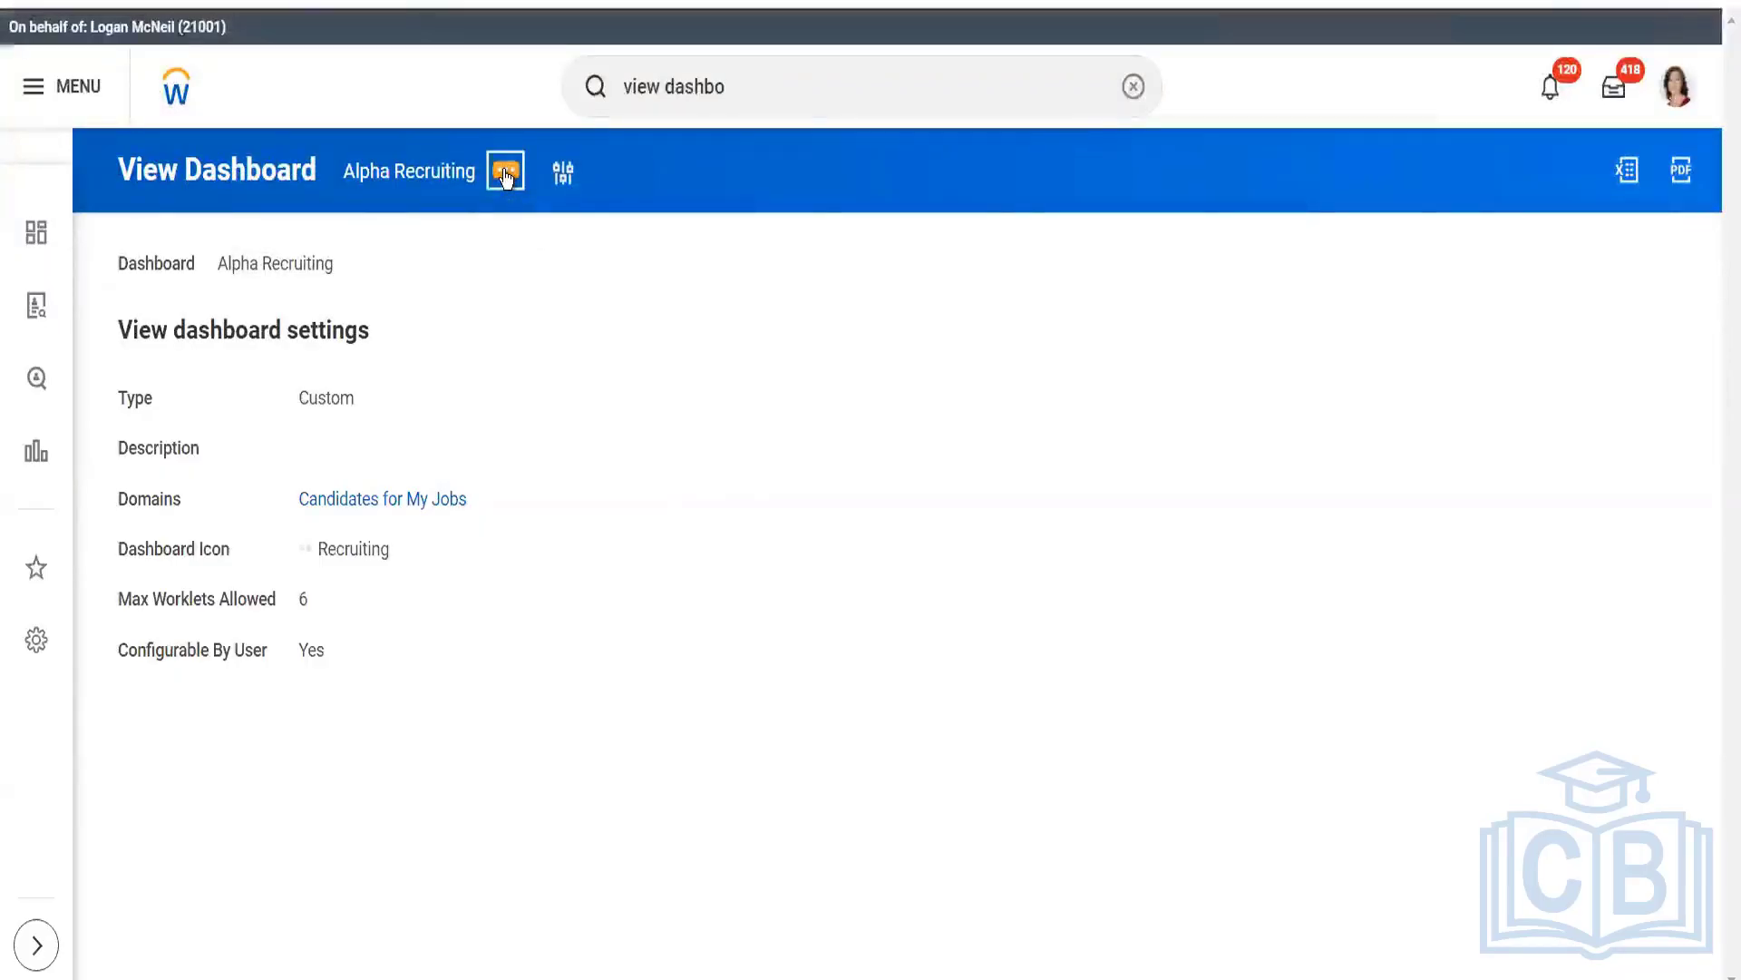
pyautogui.moveTo(704, 242)
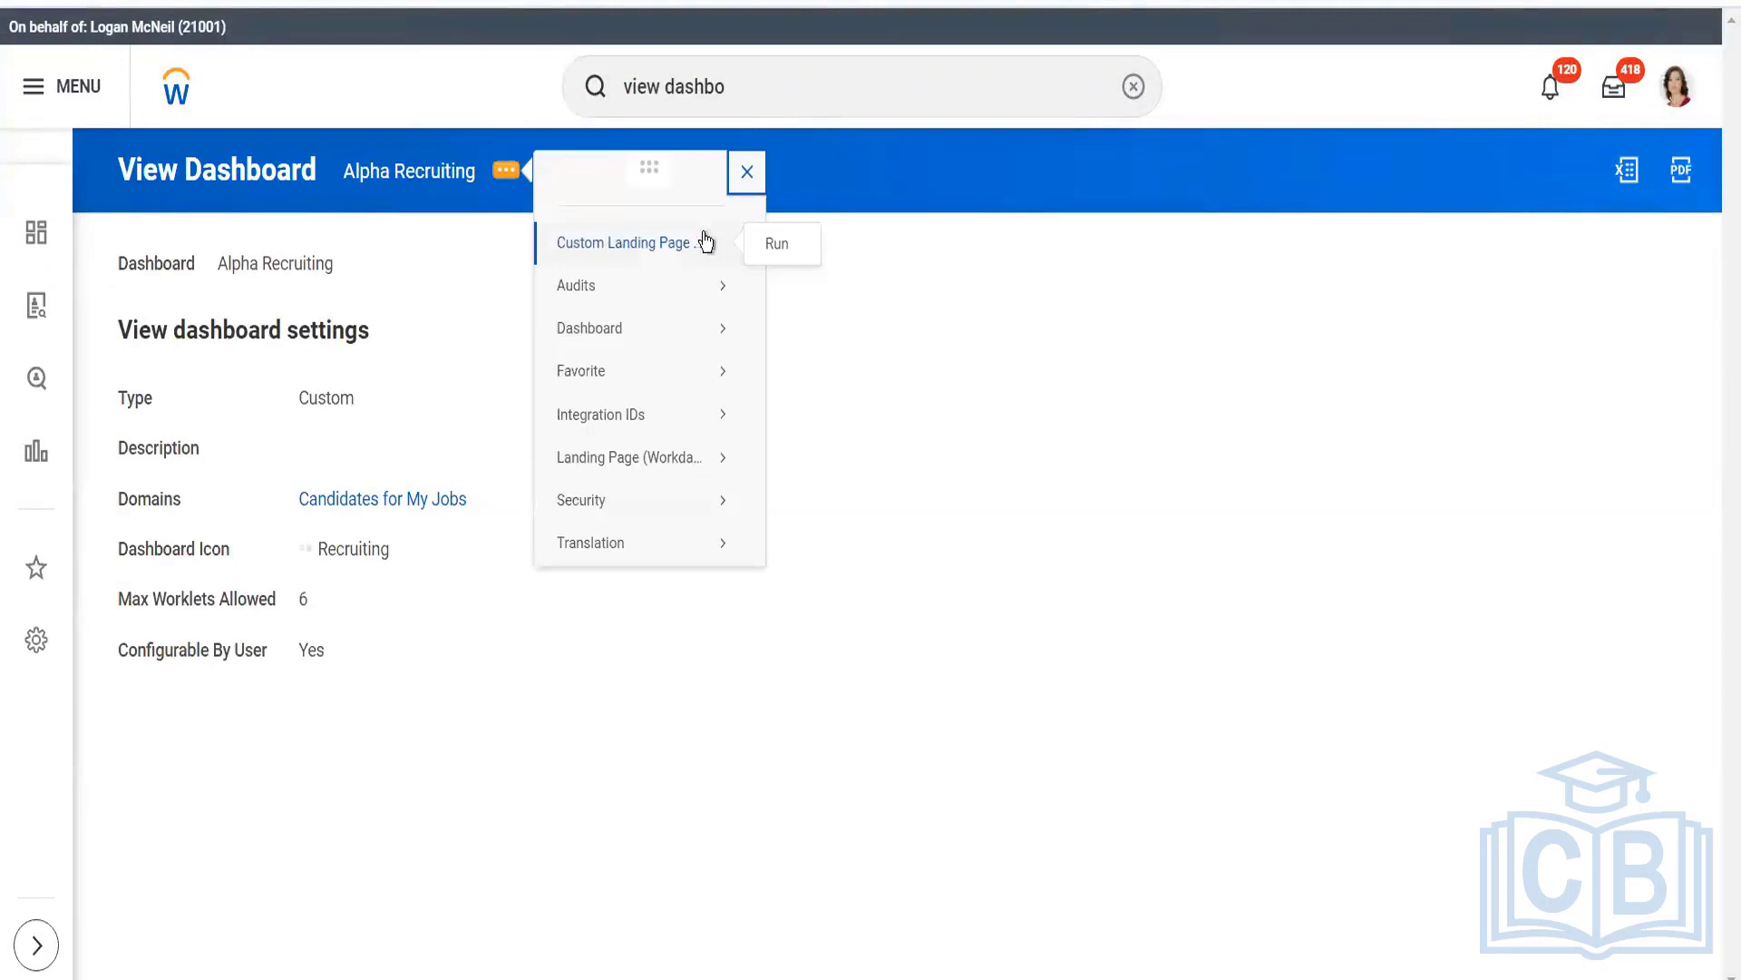
pyautogui.click(778, 245)
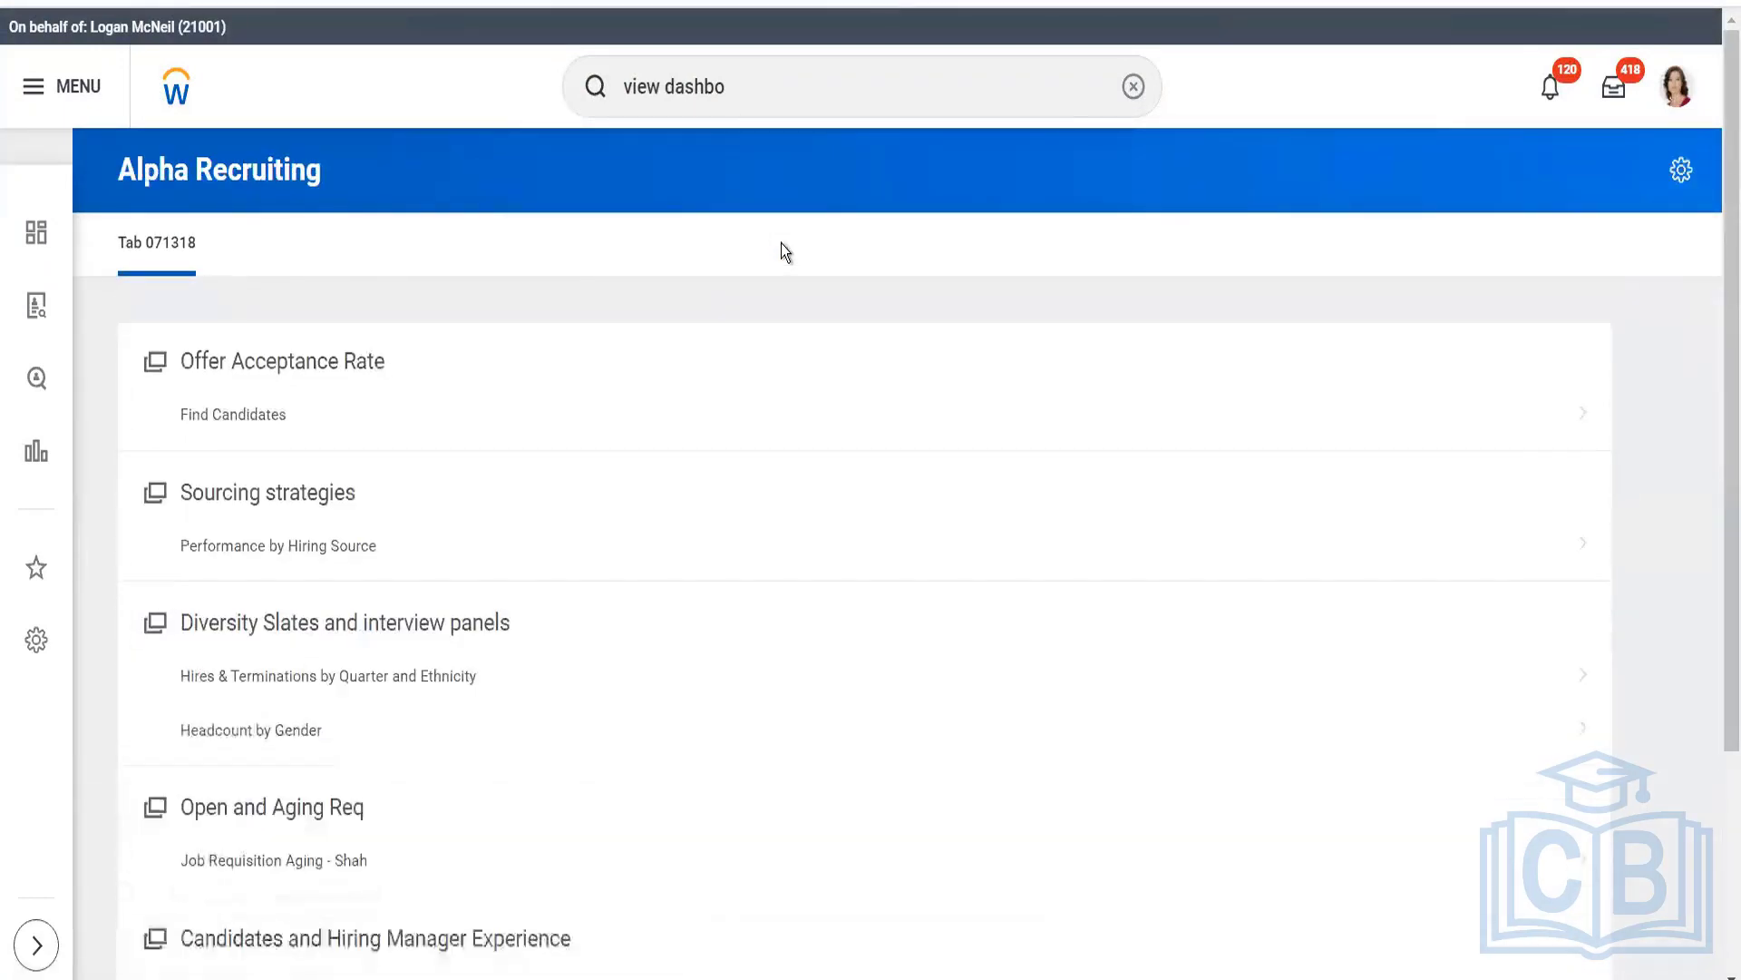
pyautogui.scroll(-1, 1719, 352)
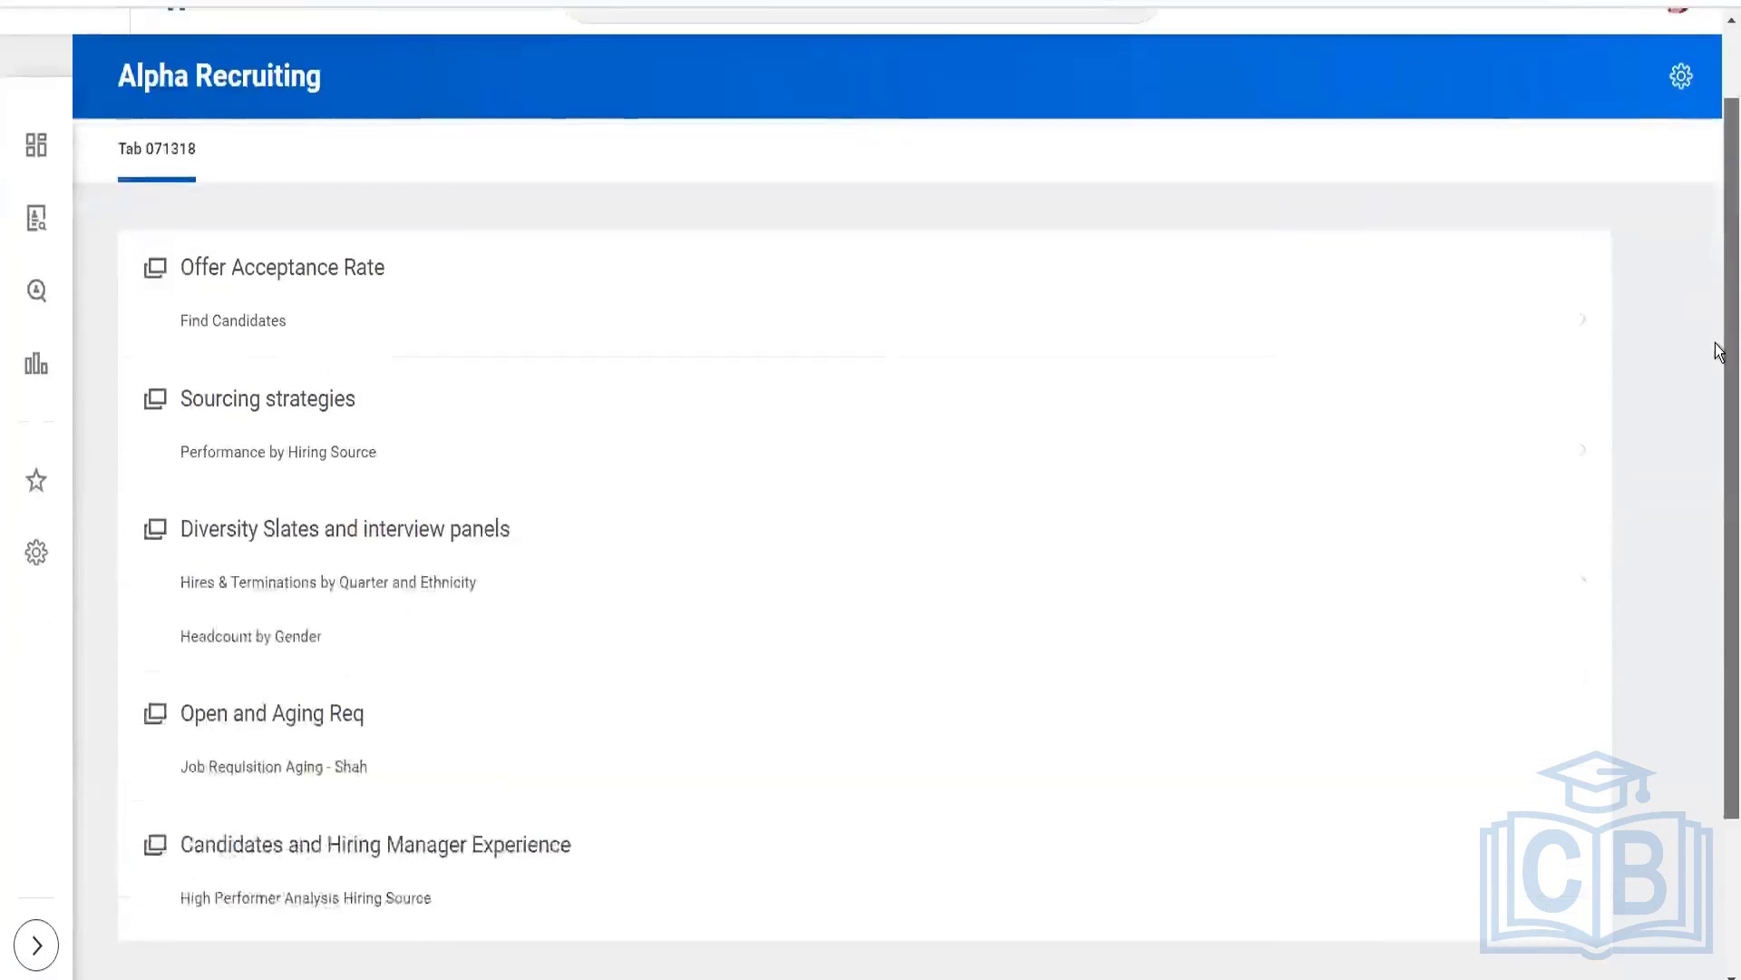
pyautogui.scroll(-1, 1719, 354)
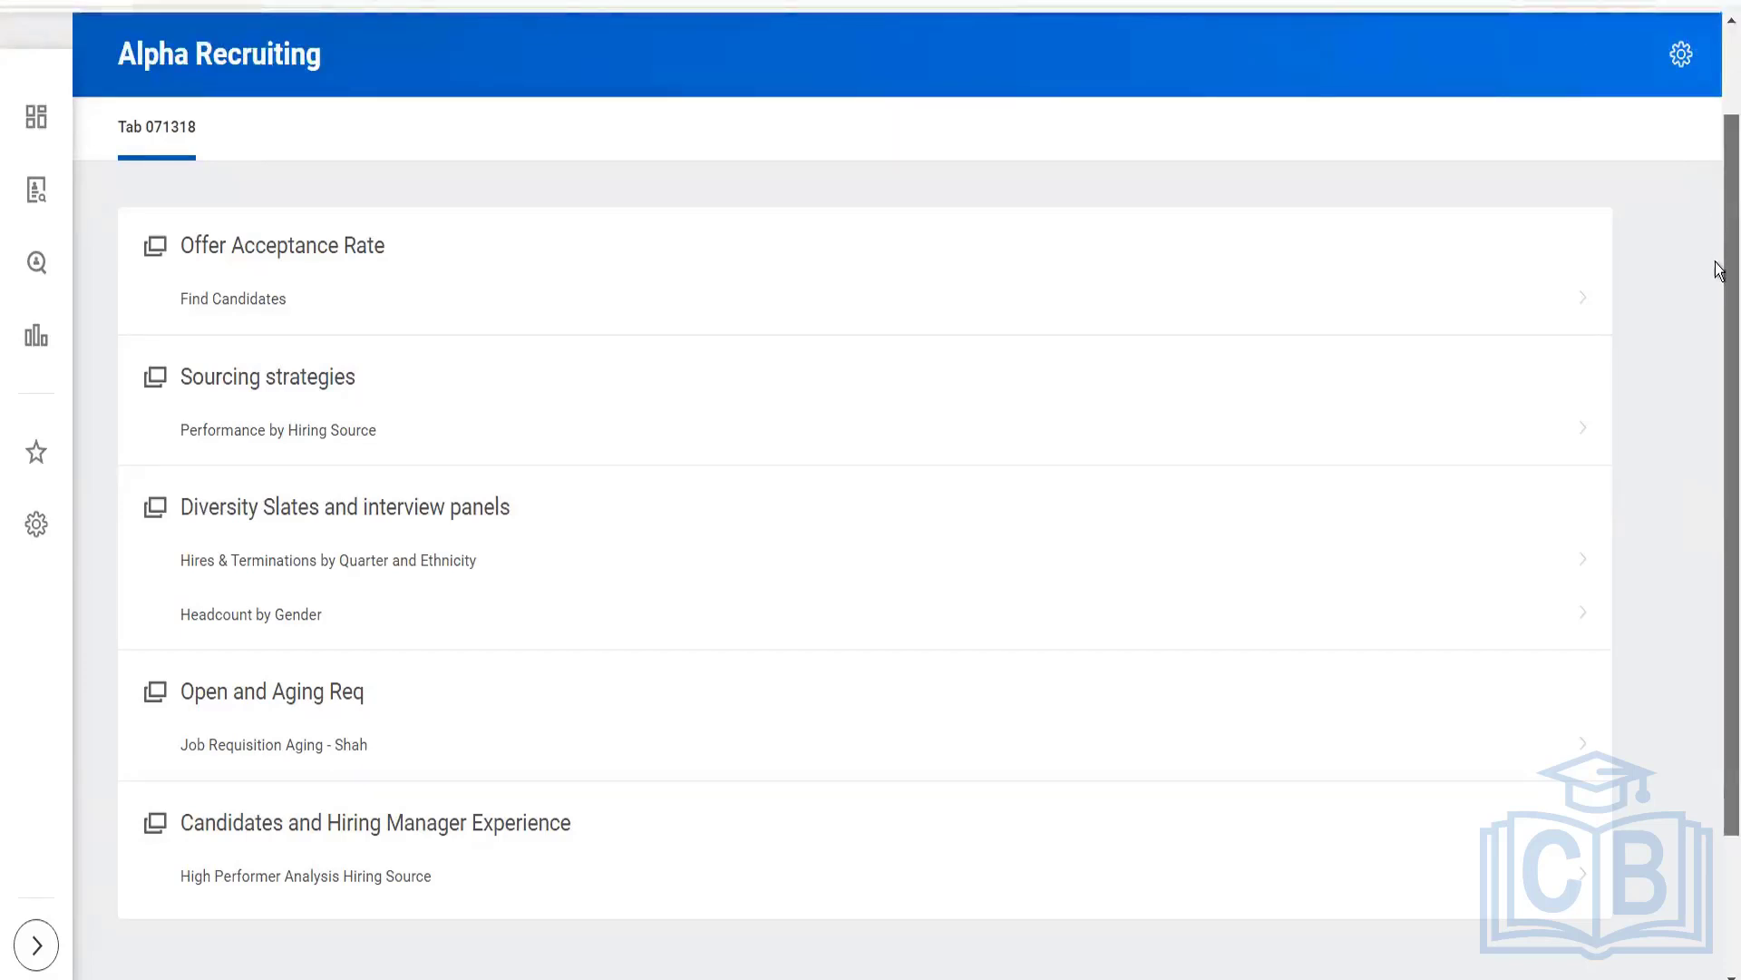
pyautogui.scroll(2, 1719, 276)
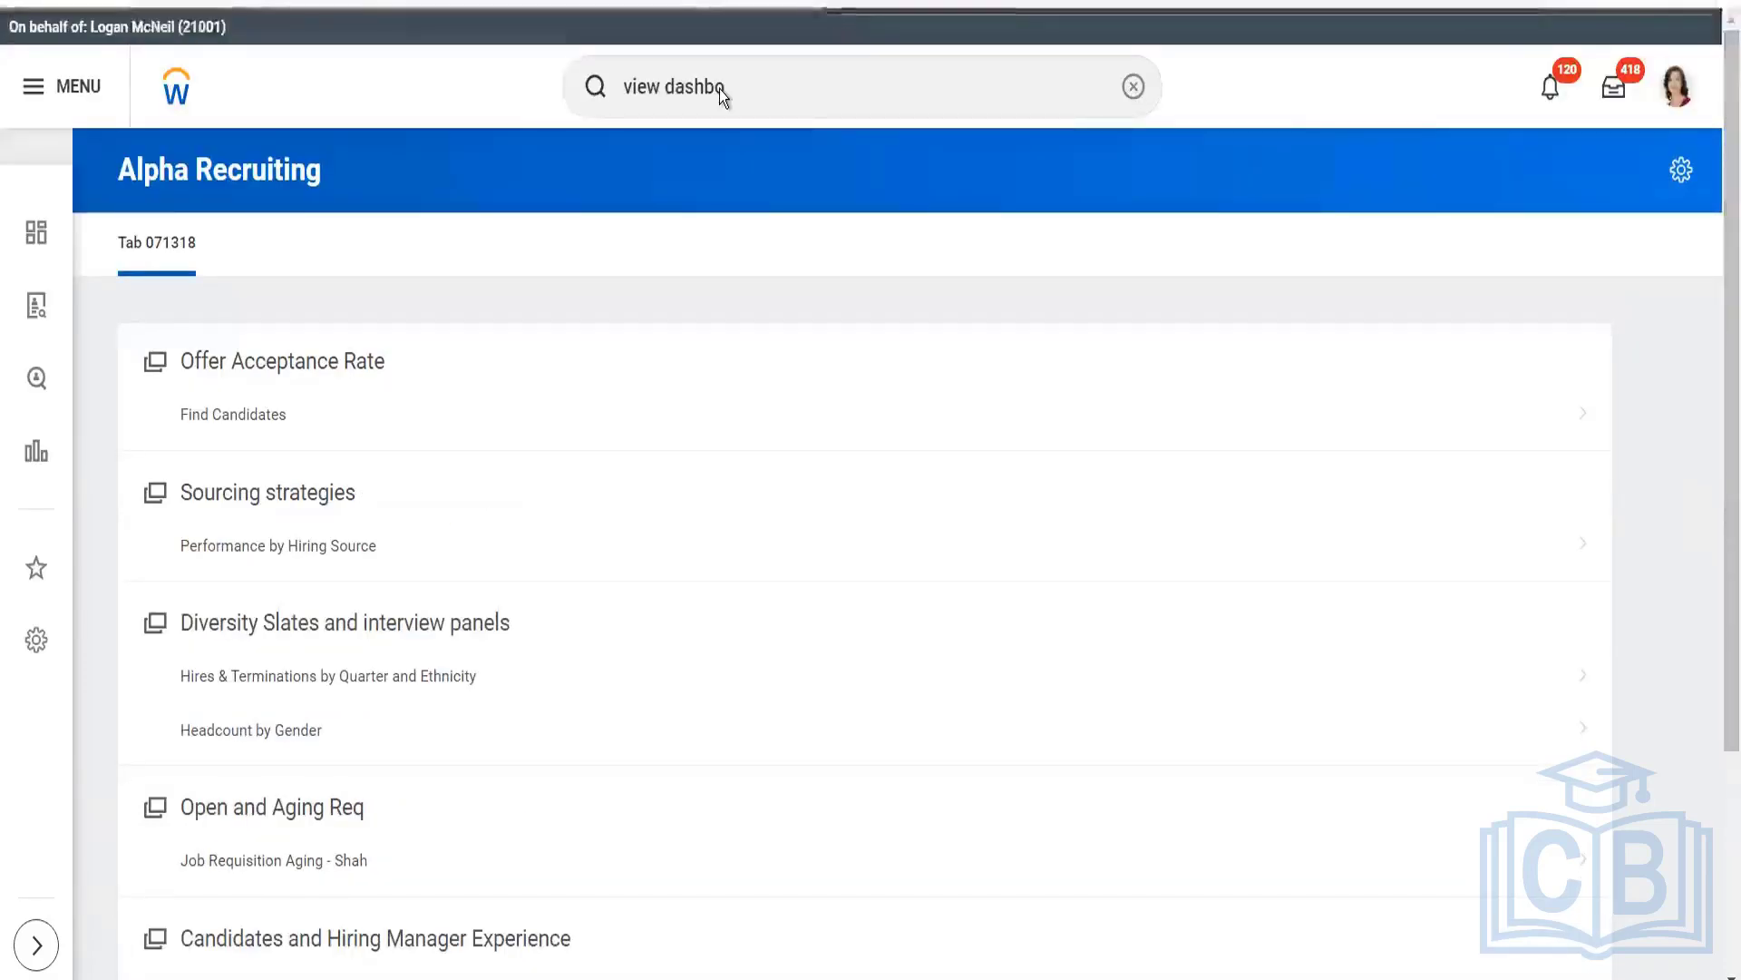
pyautogui.click(795, 85)
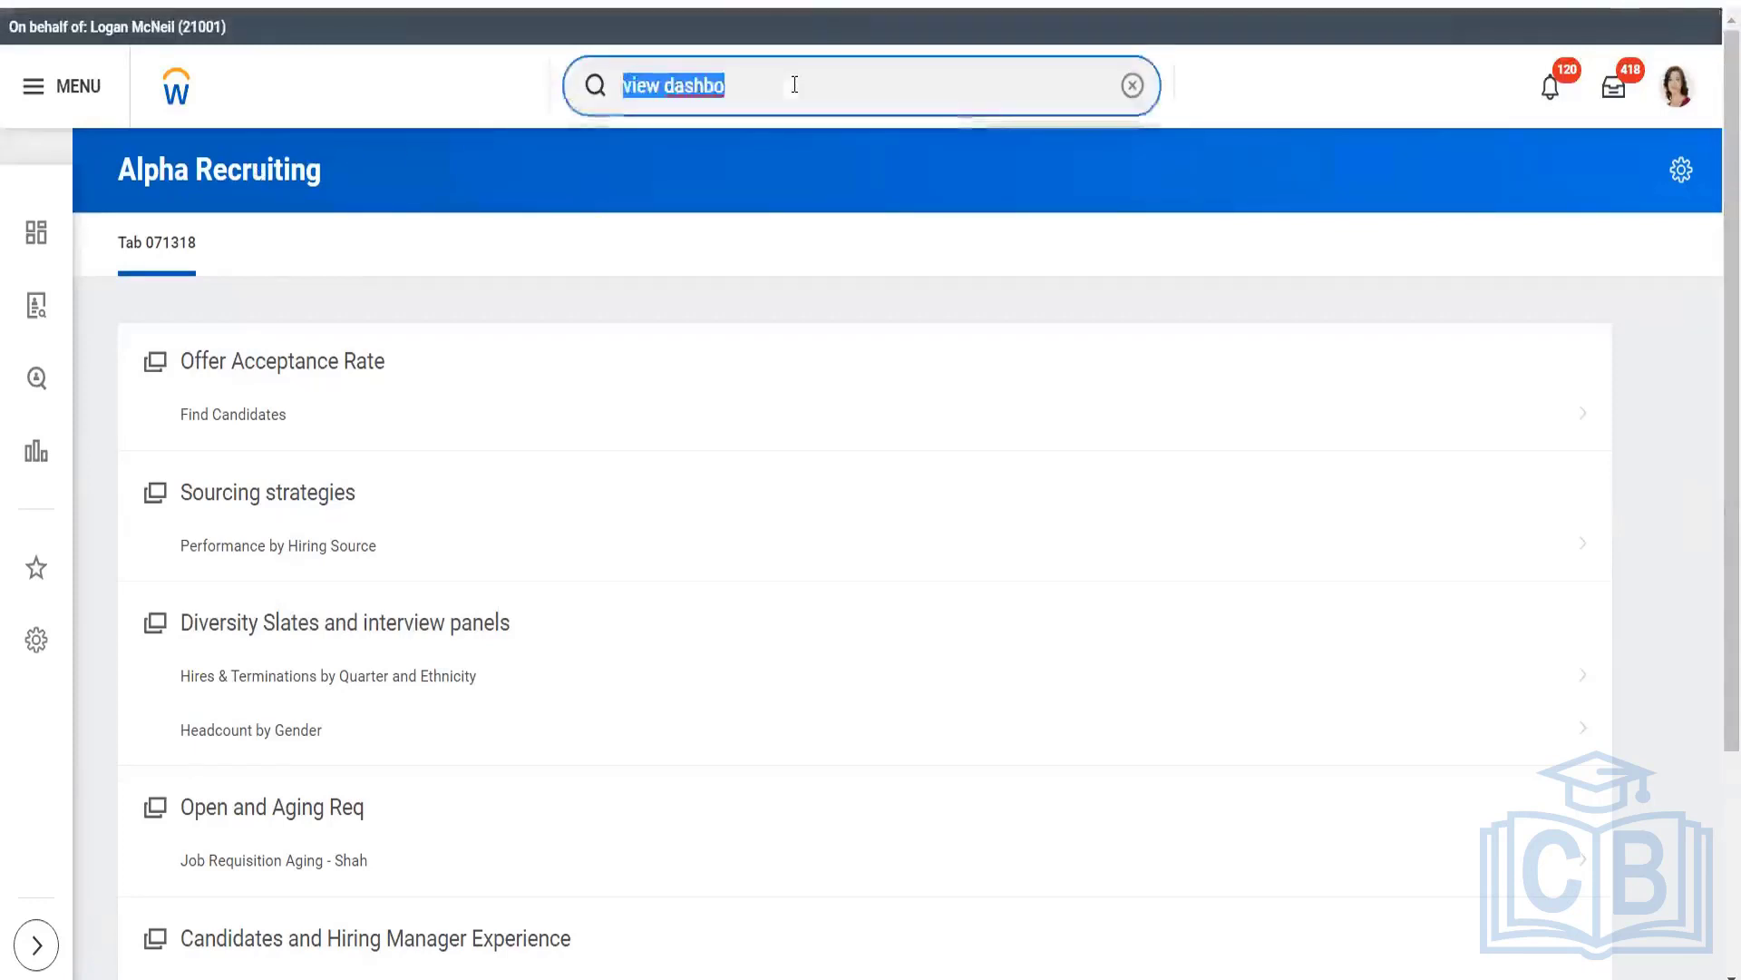
pyautogui.click(184, 157)
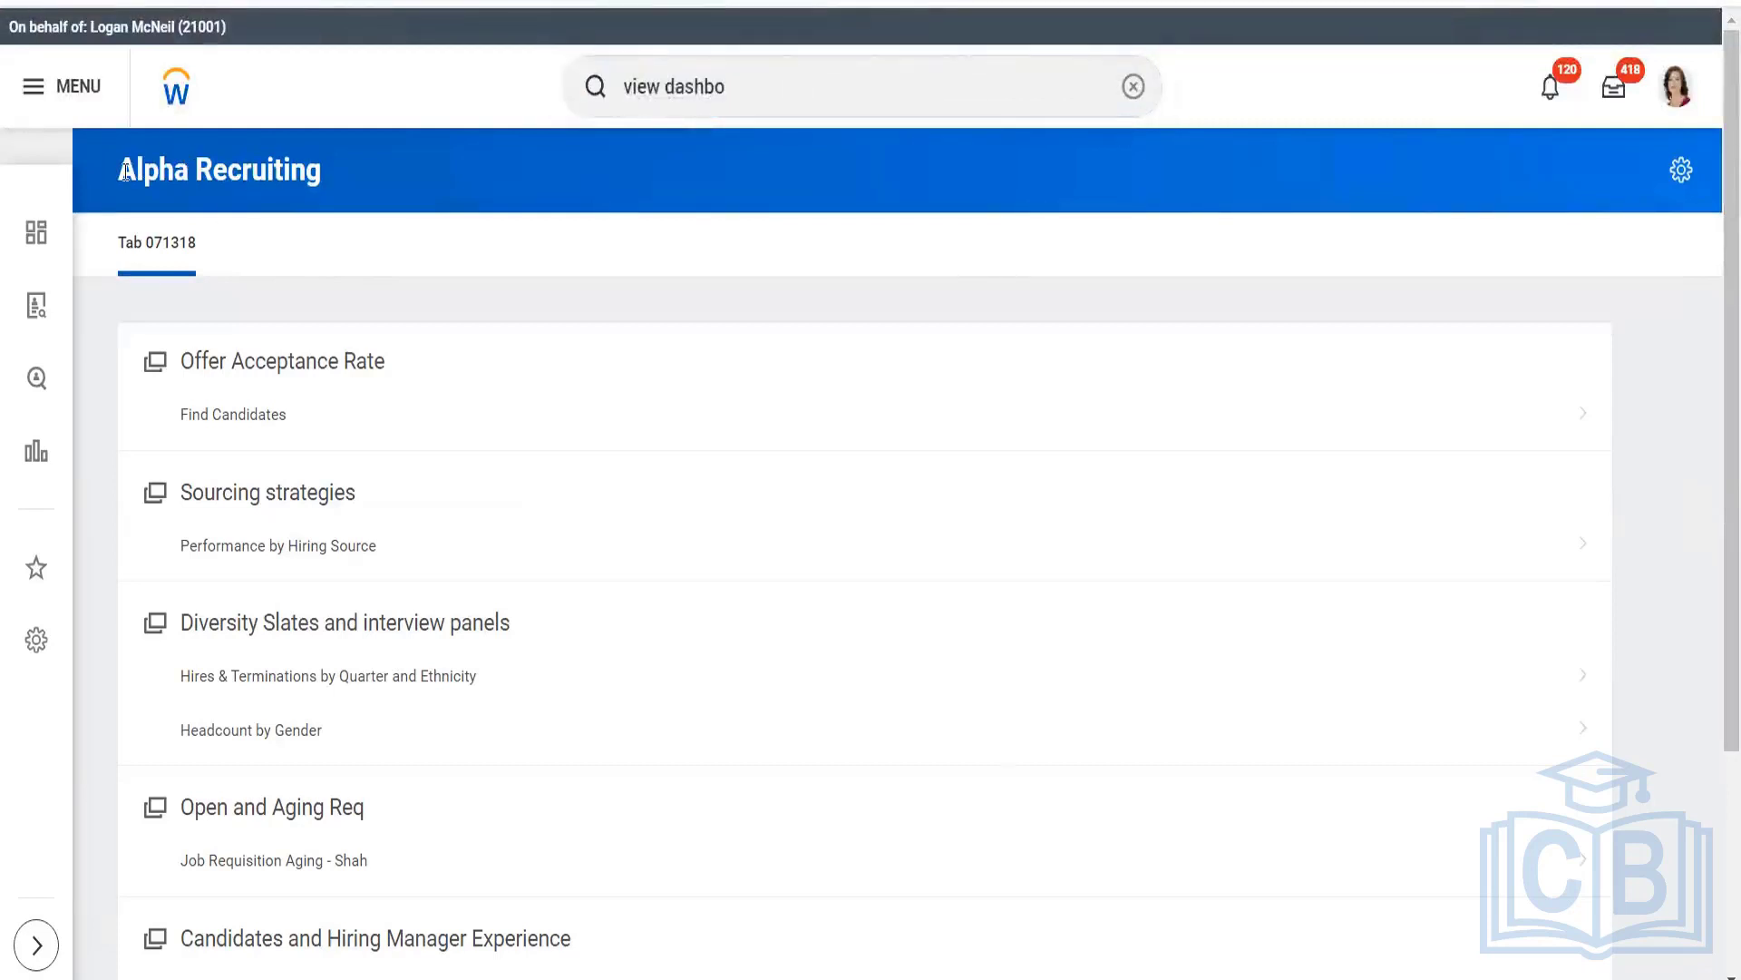
pyautogui.moveTo(125, 170); pyautogui.dragTo(334, 184)
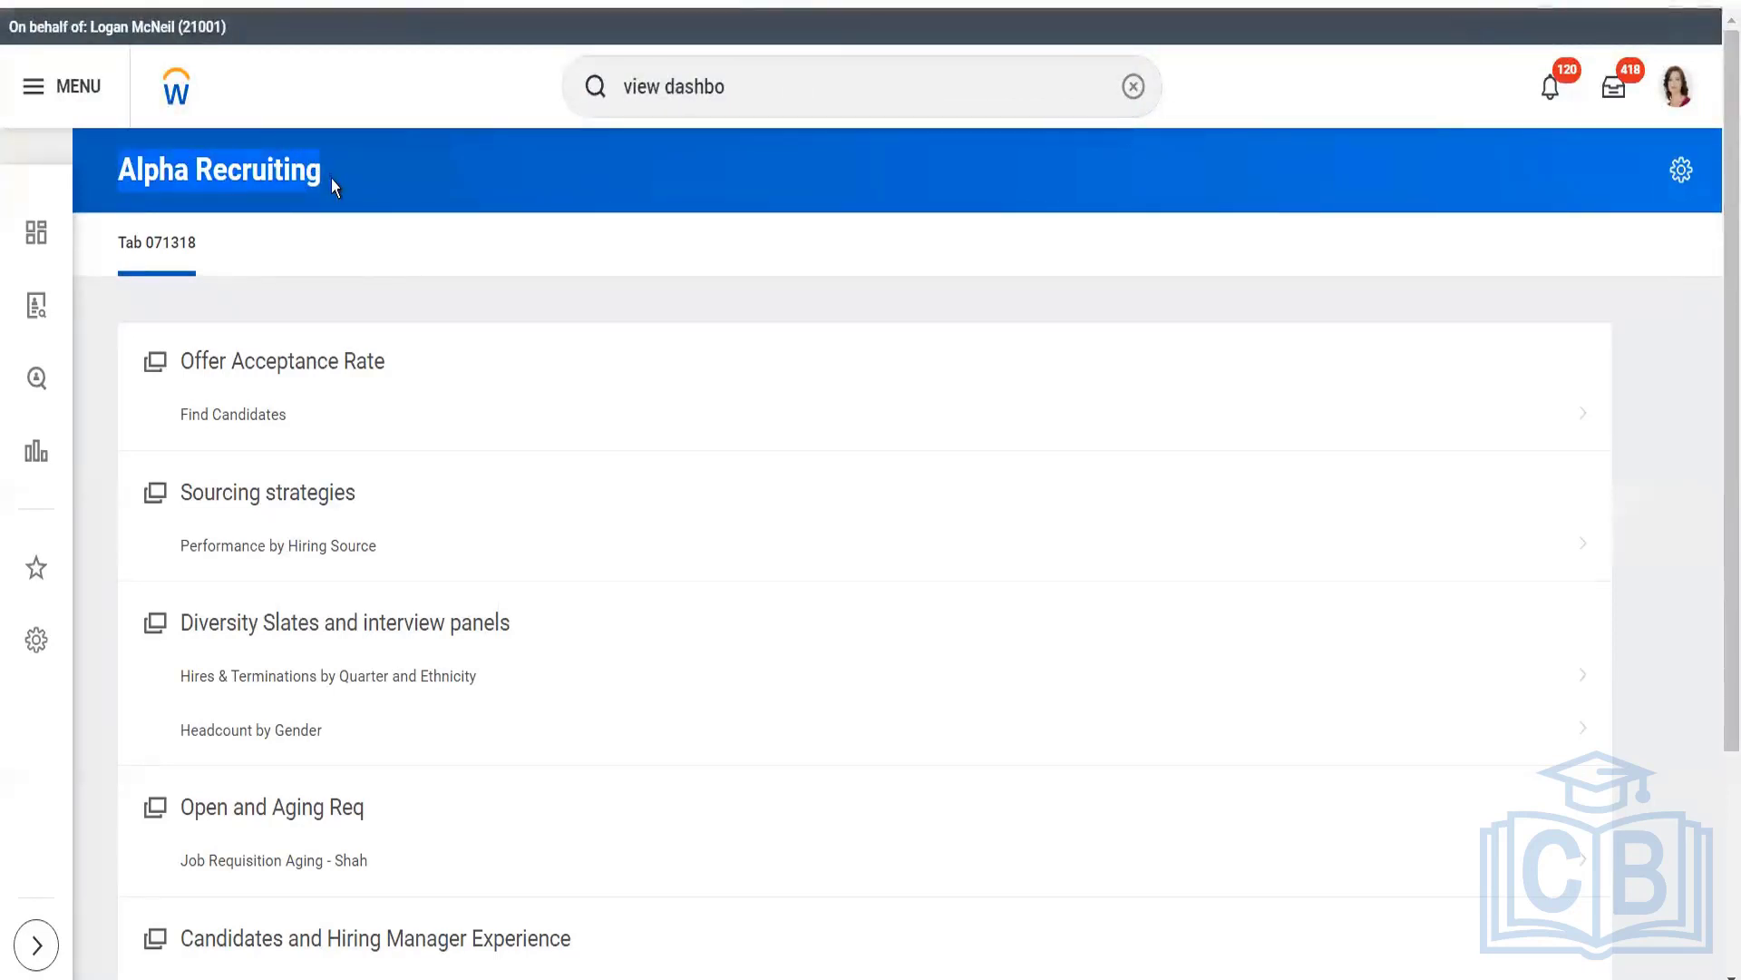
# Search for "view dashboard" and open the View Dashboard report for Alpha Recruiting again
pyautogui.click(802, 83)
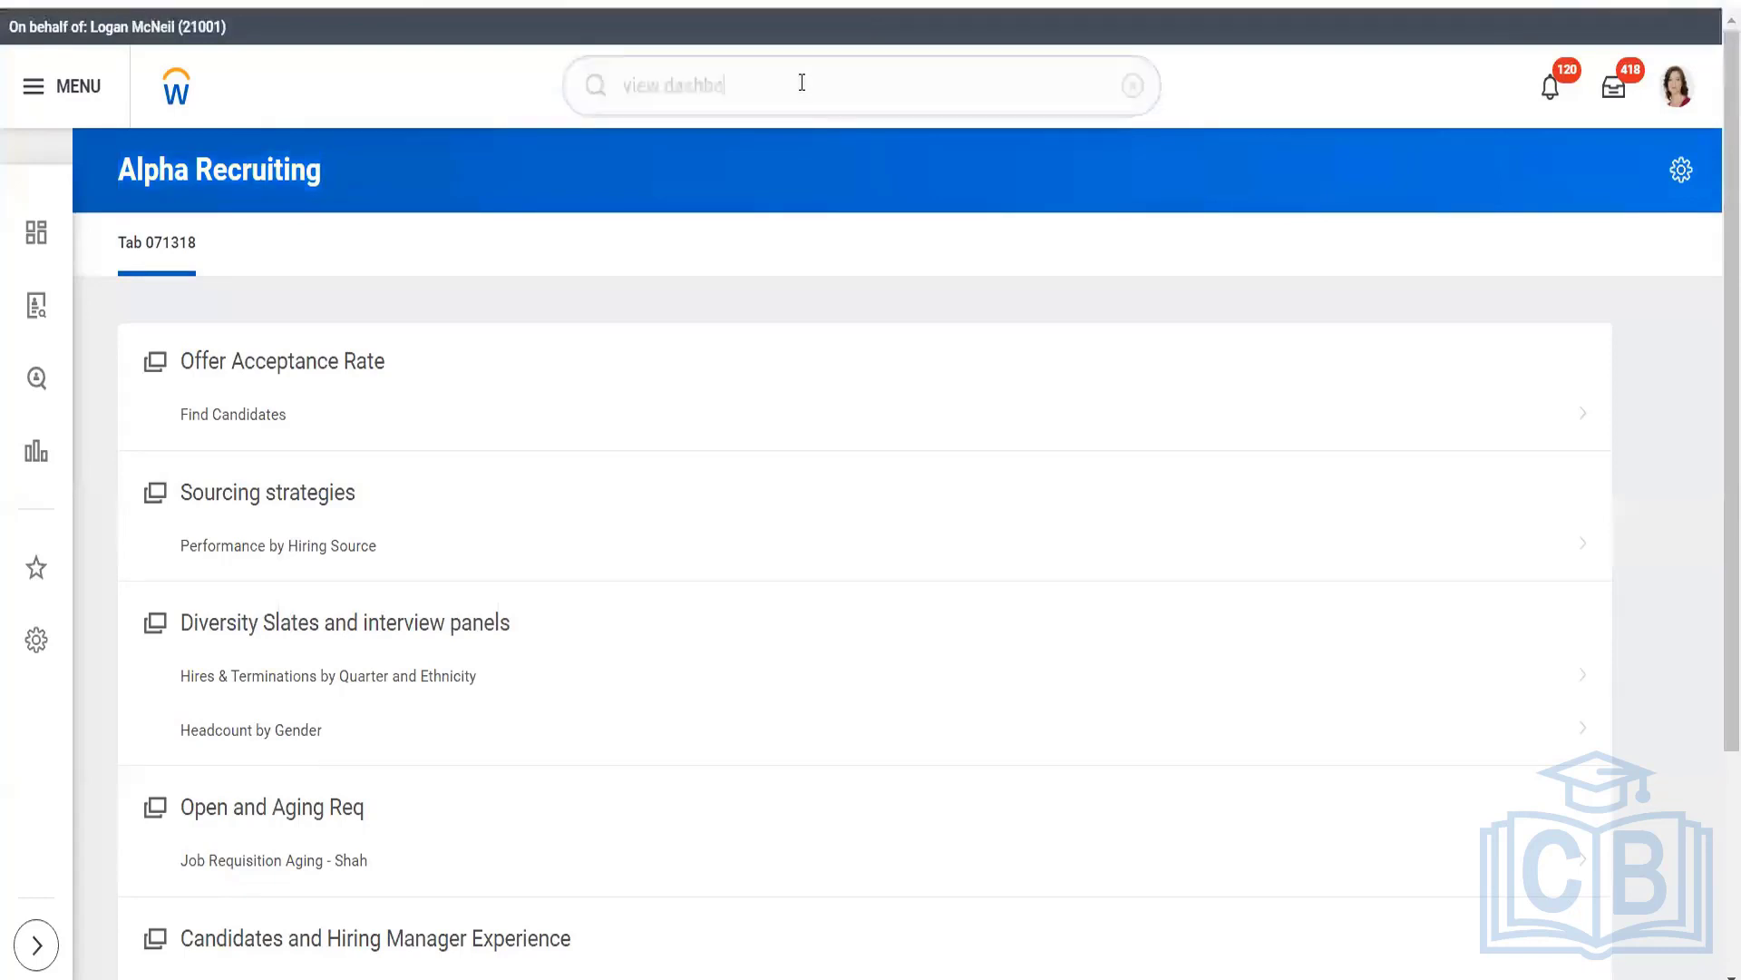
pyautogui.write('ard')
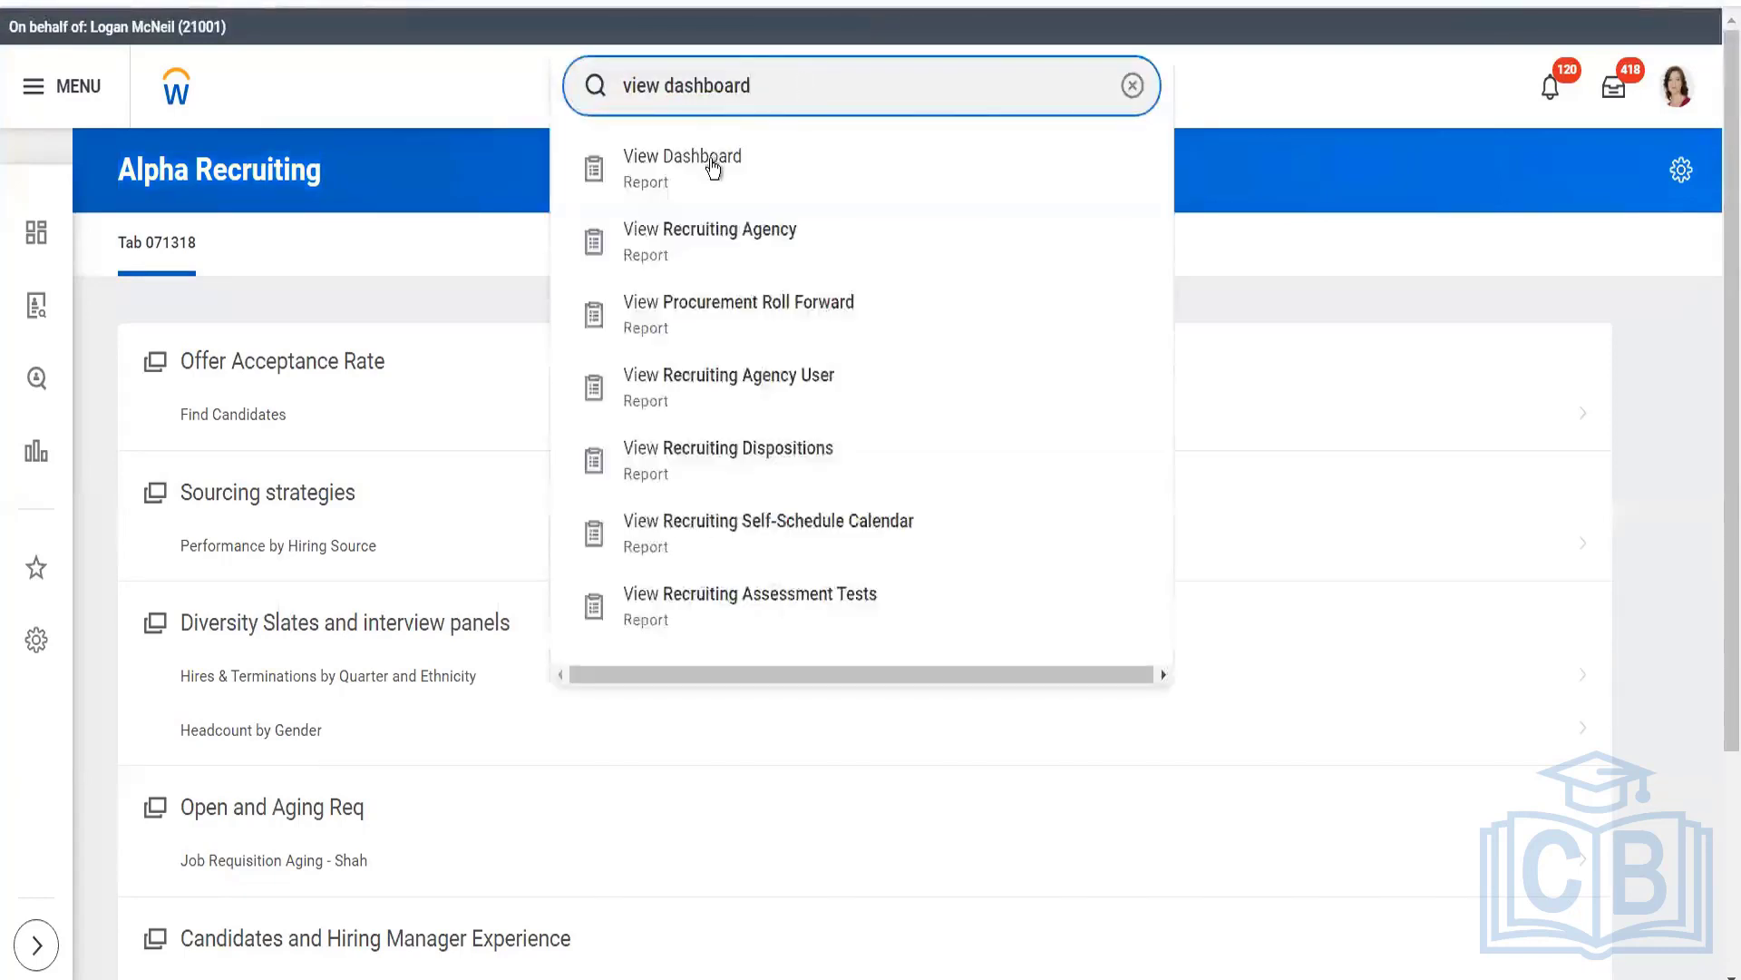
pyautogui.click(712, 165)
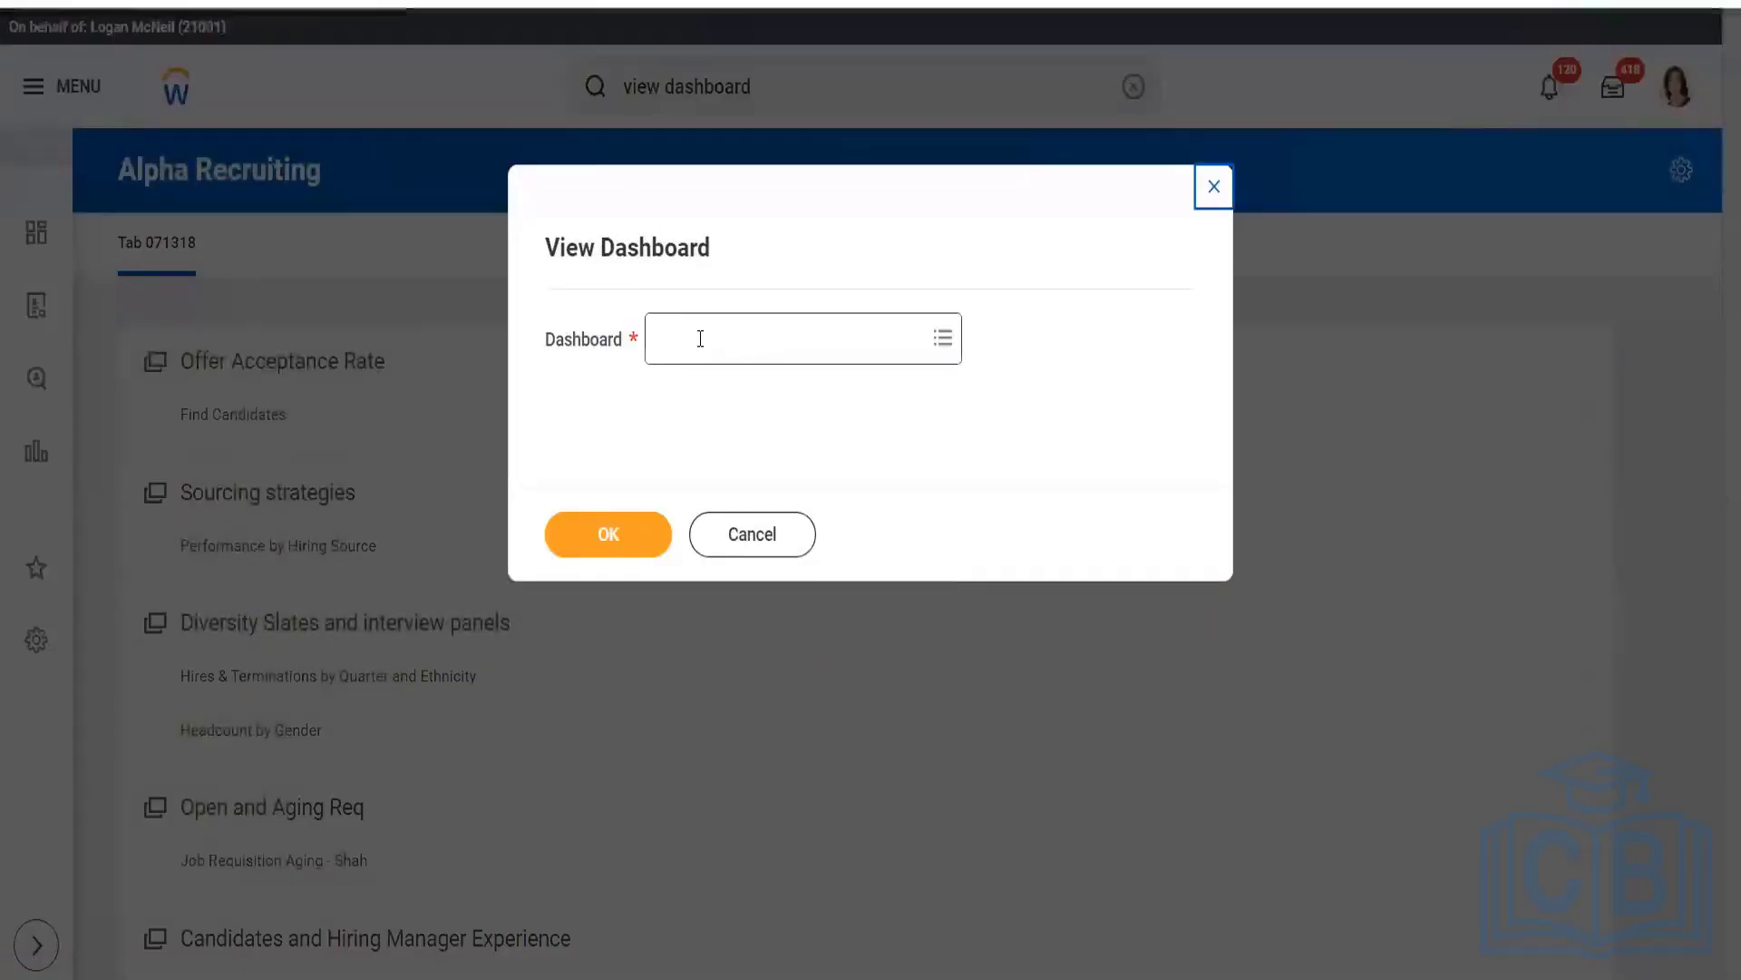
pyautogui.click(700, 339)
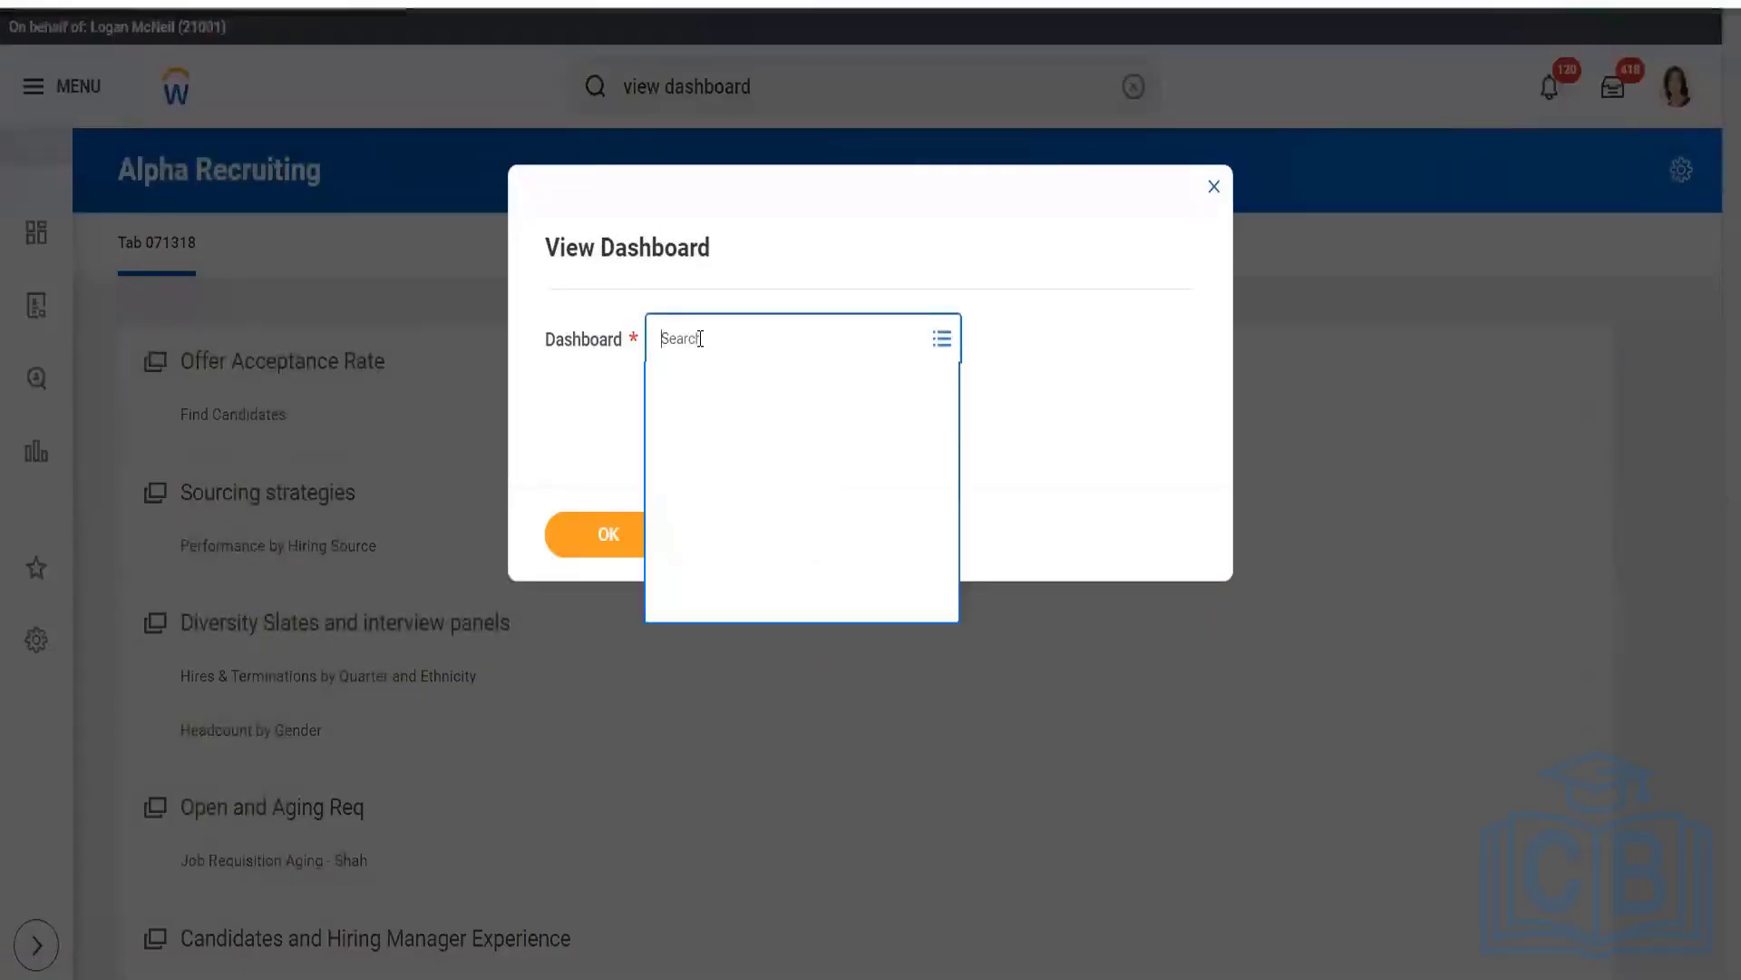
pyautogui.write('alpha')
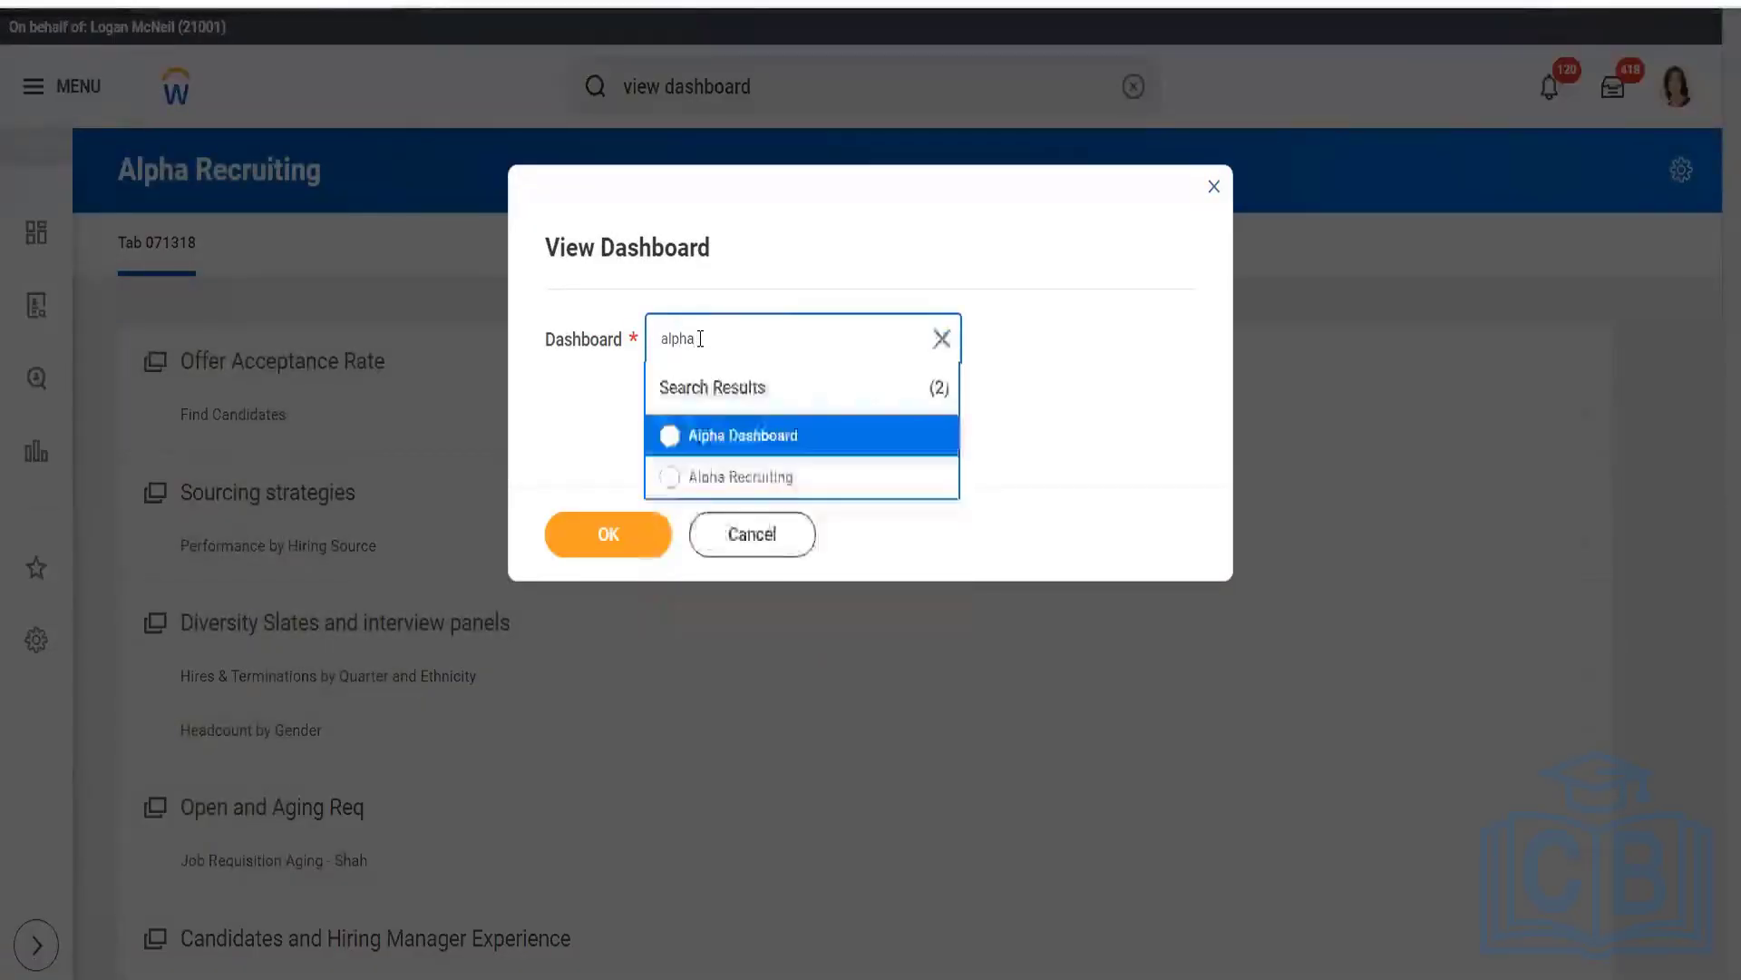
pyautogui.click(740, 477)
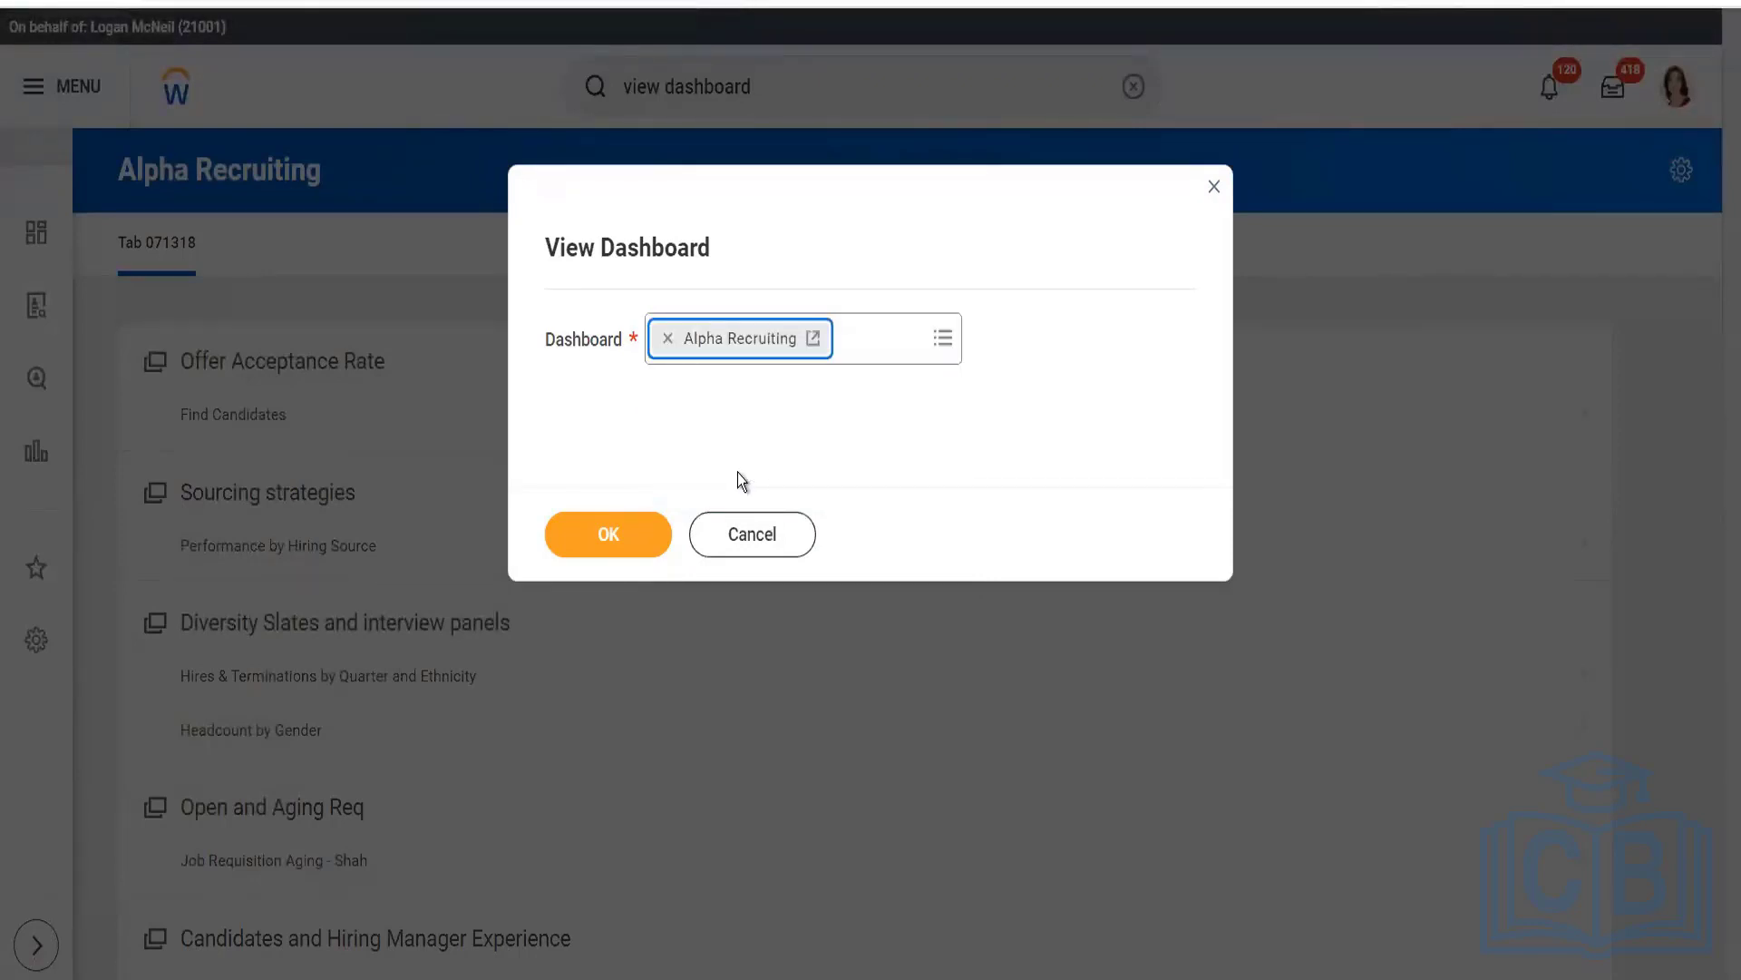
pyautogui.click(585, 524)
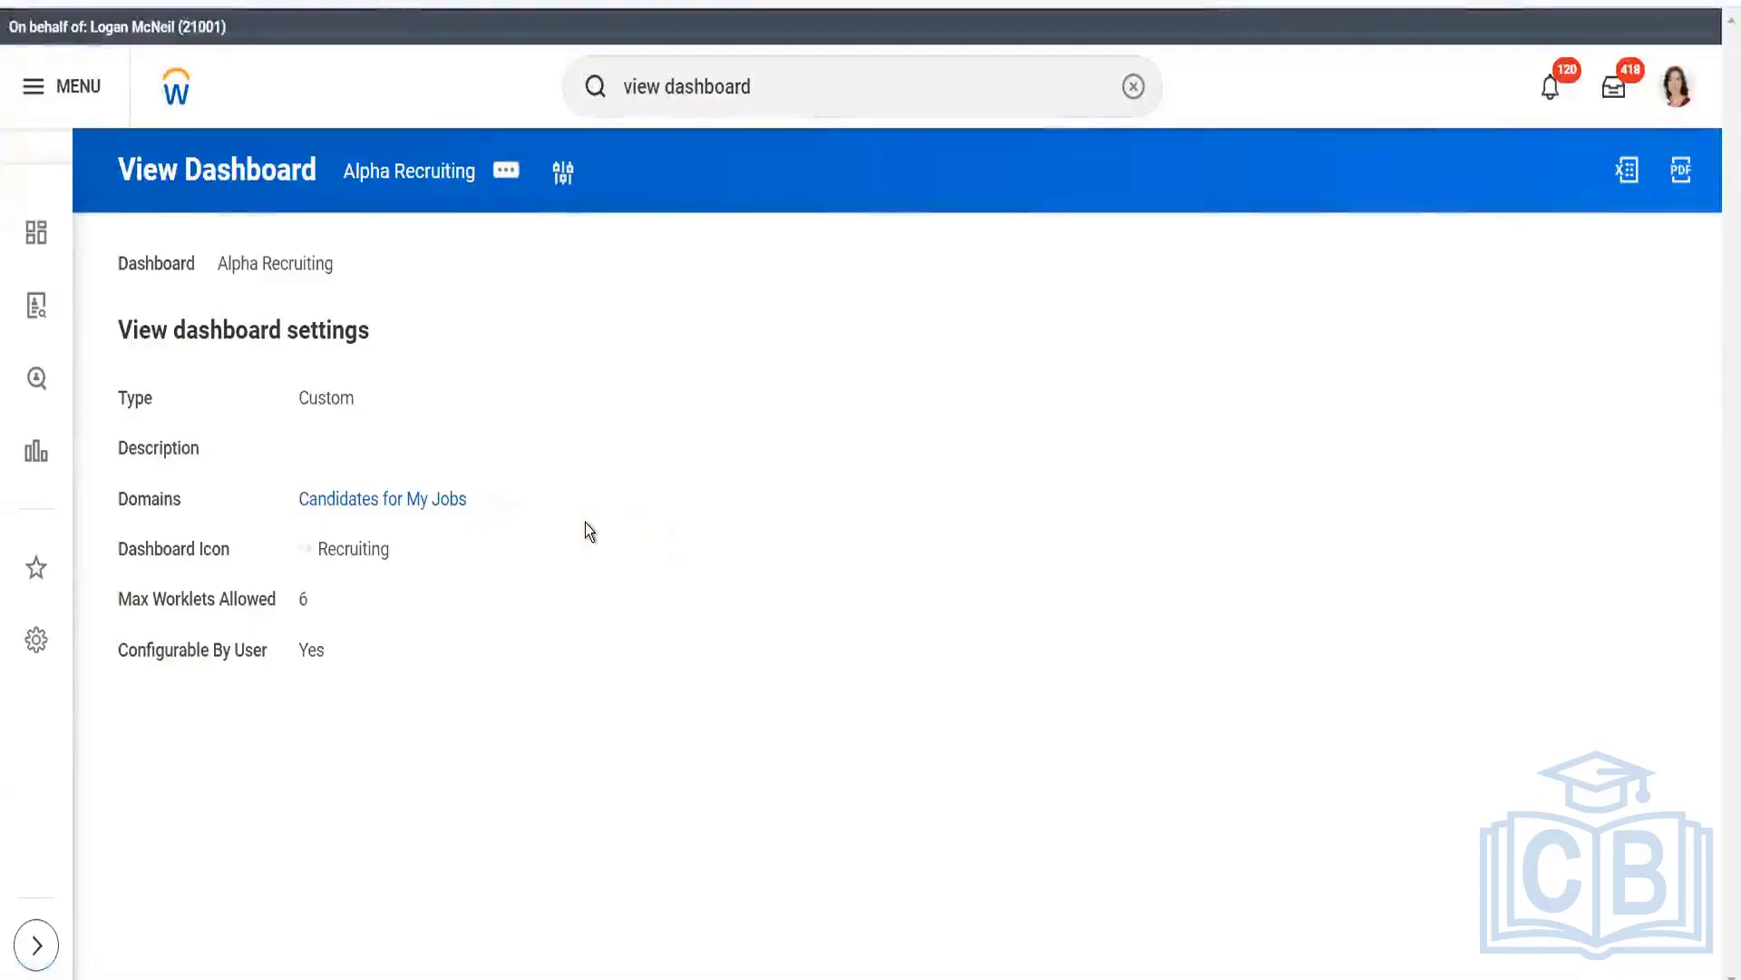
# Open the Alpha Recruiting dashboard for editing through its Dashboard related actions
pyautogui.click(506, 172)
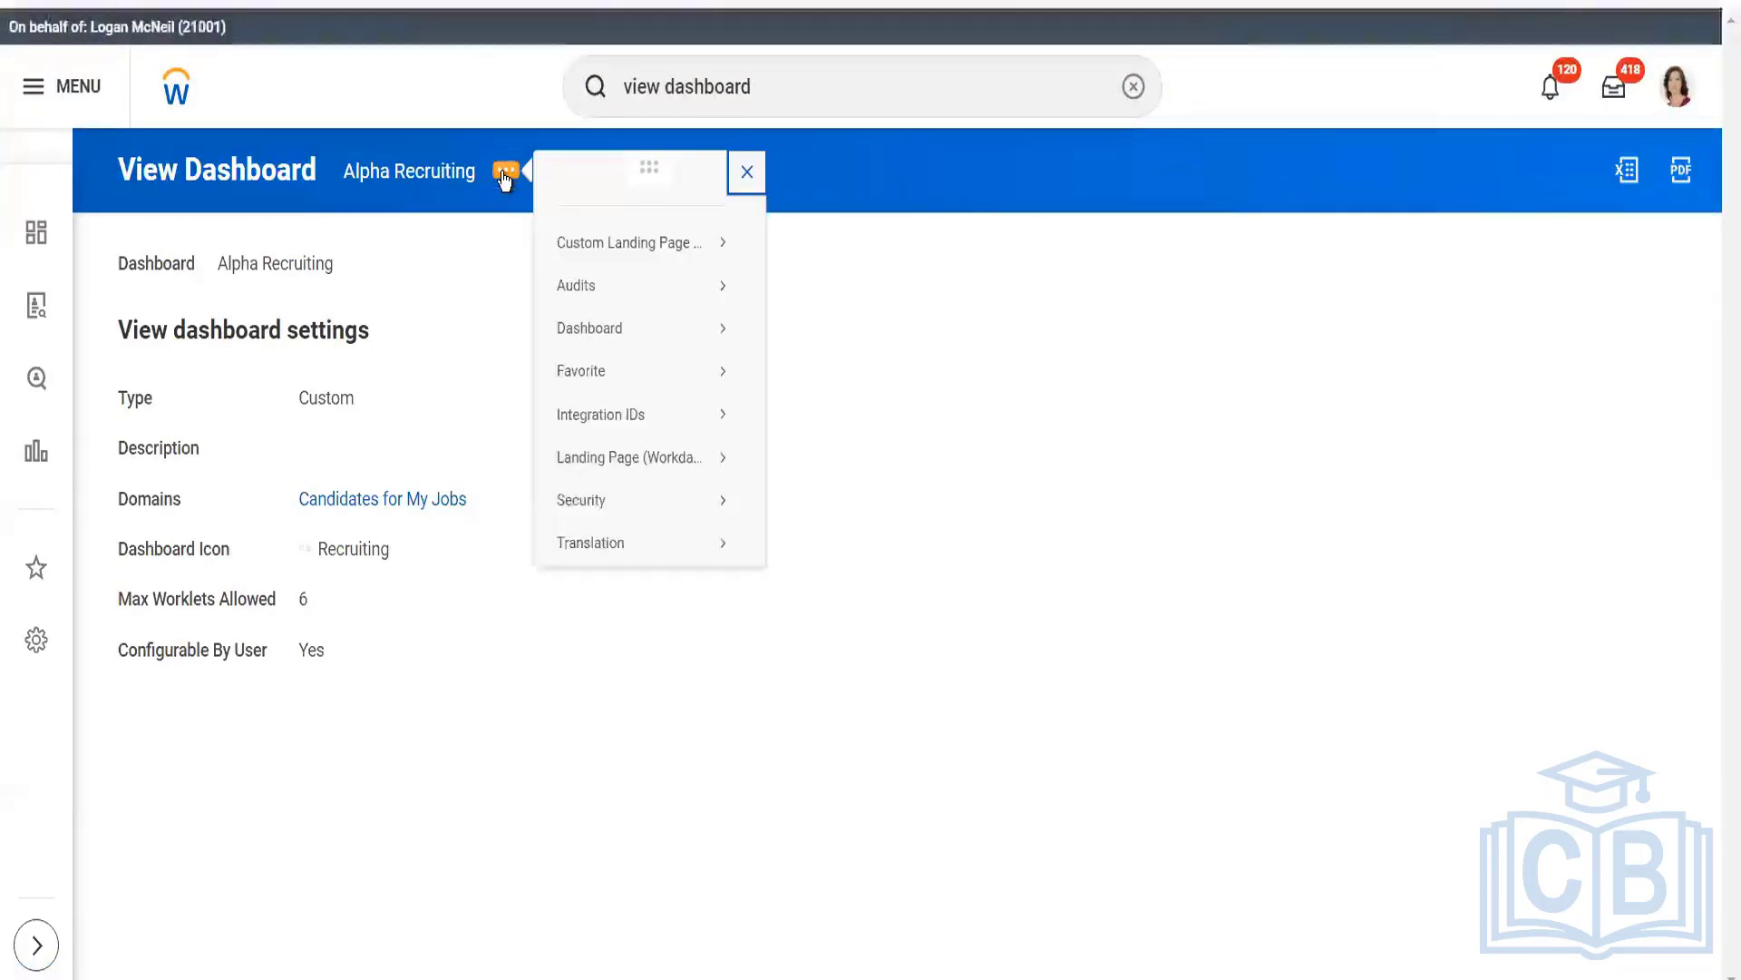
pyautogui.moveTo(638, 245)
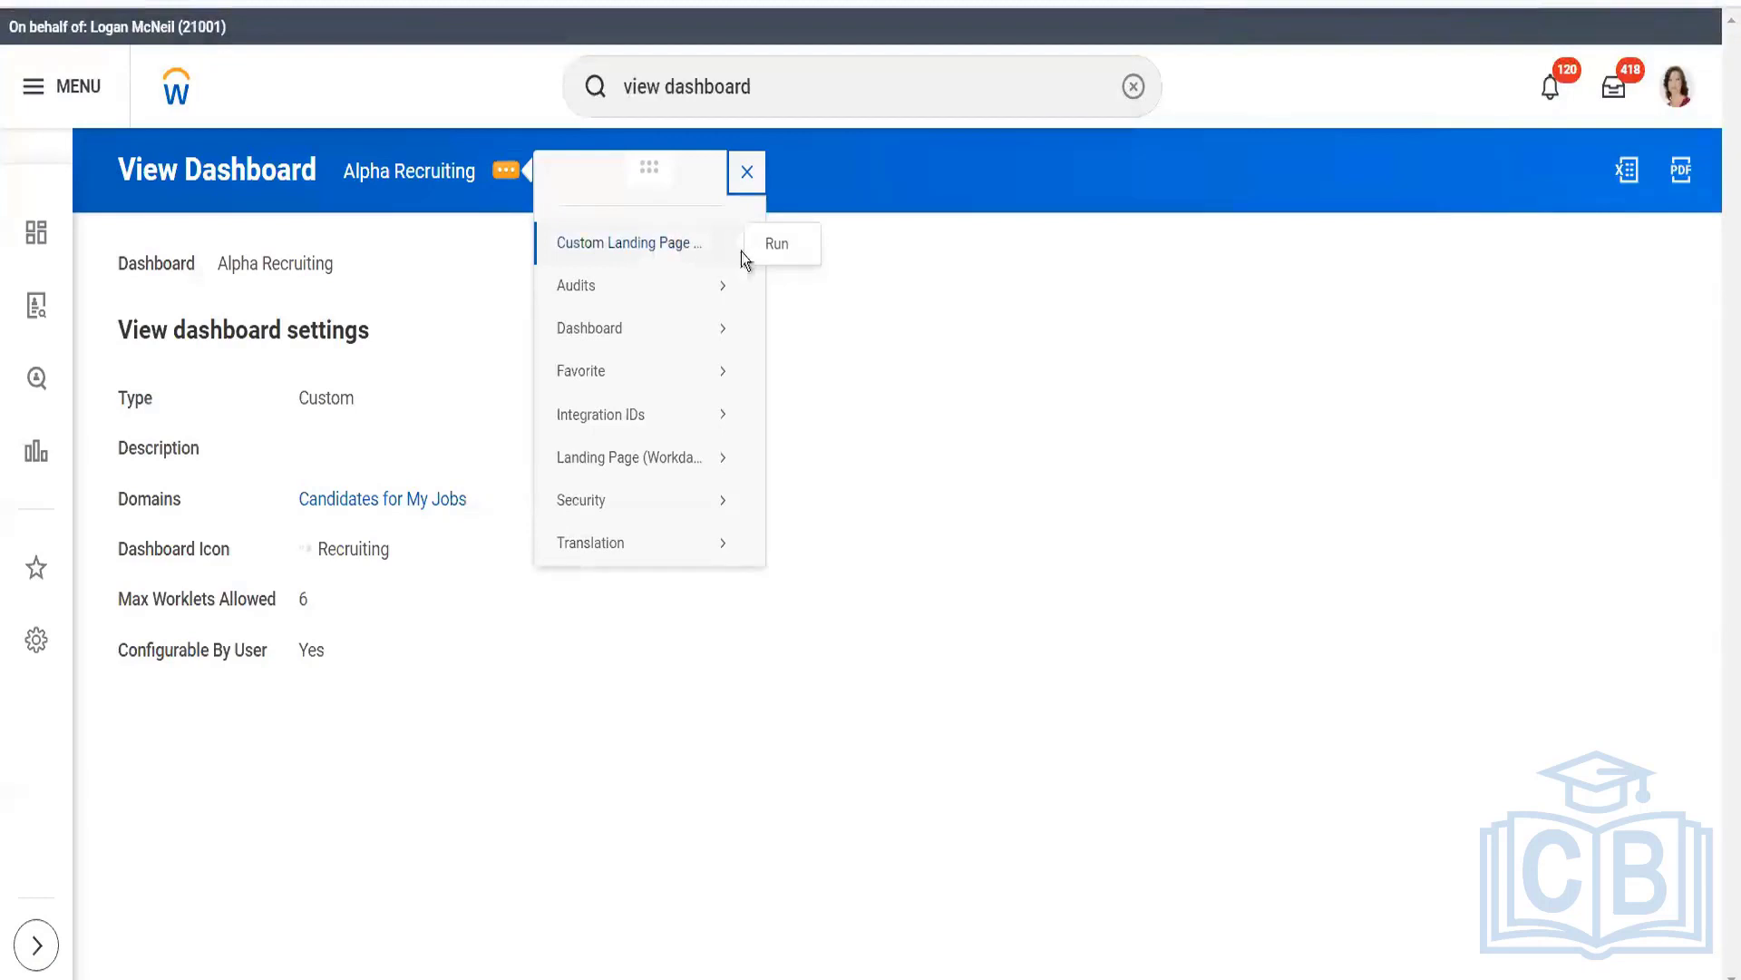
pyautogui.moveTo(617, 331)
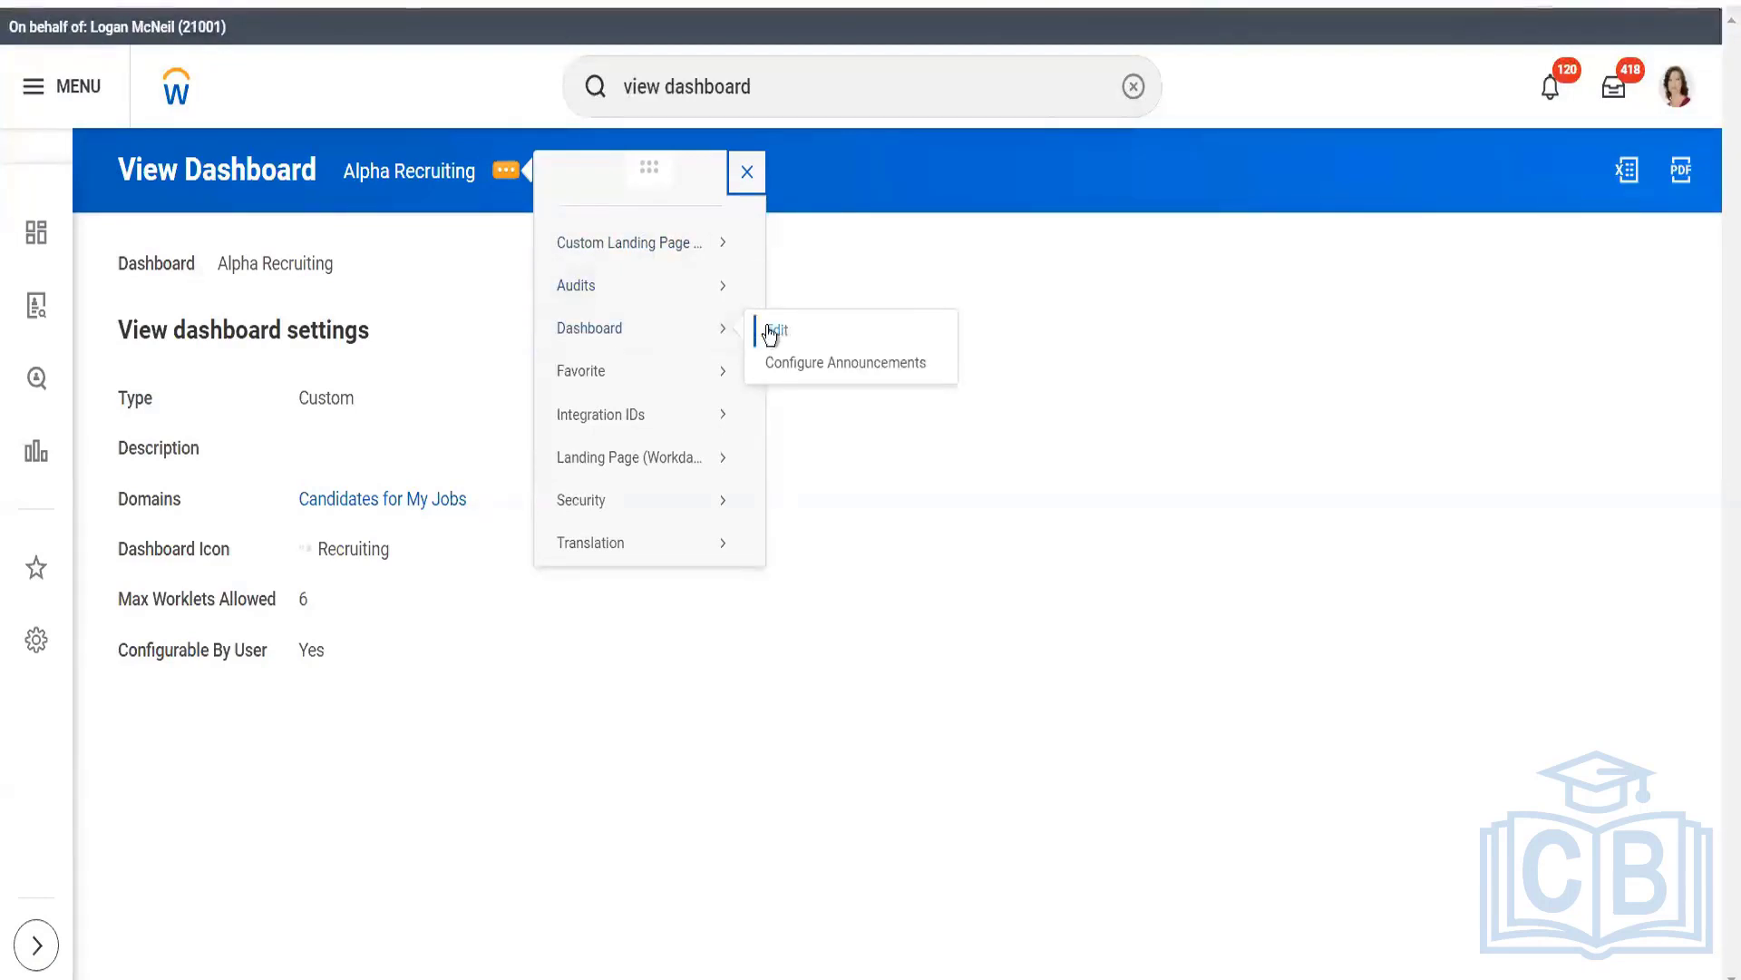
pyautogui.click(767, 328)
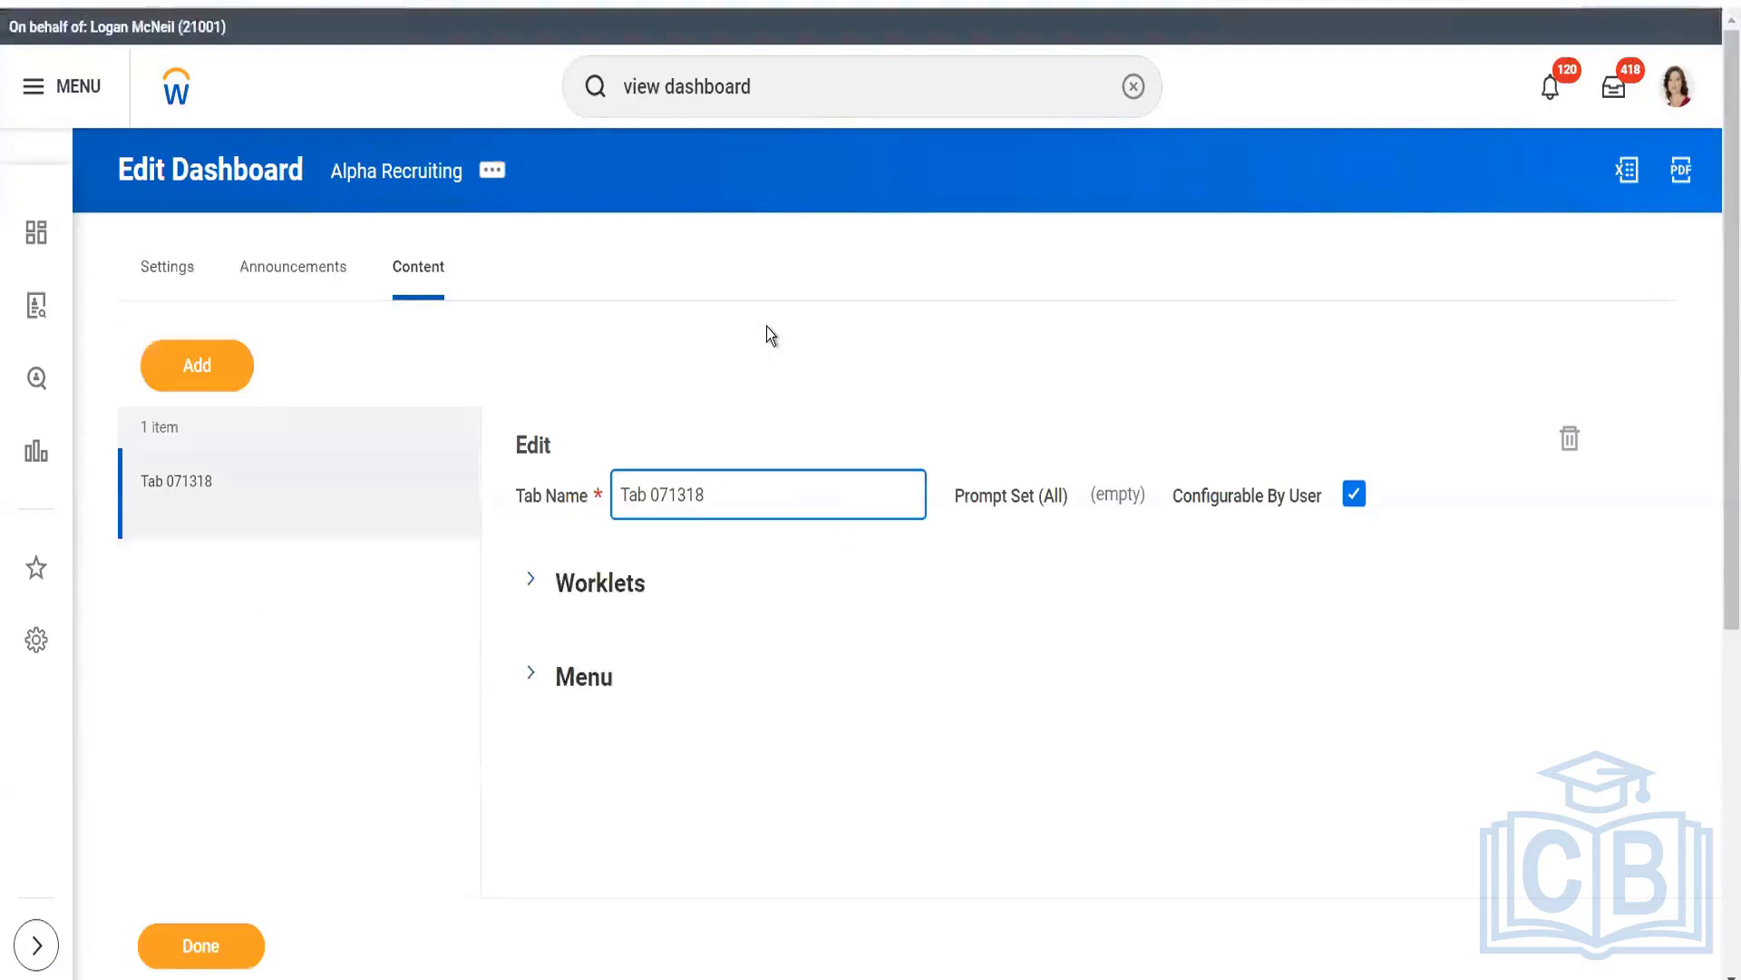
# Add a second content tab to the Alpha Recruiting dashboard and expand its Worklets section
pyautogui.click(189, 365)
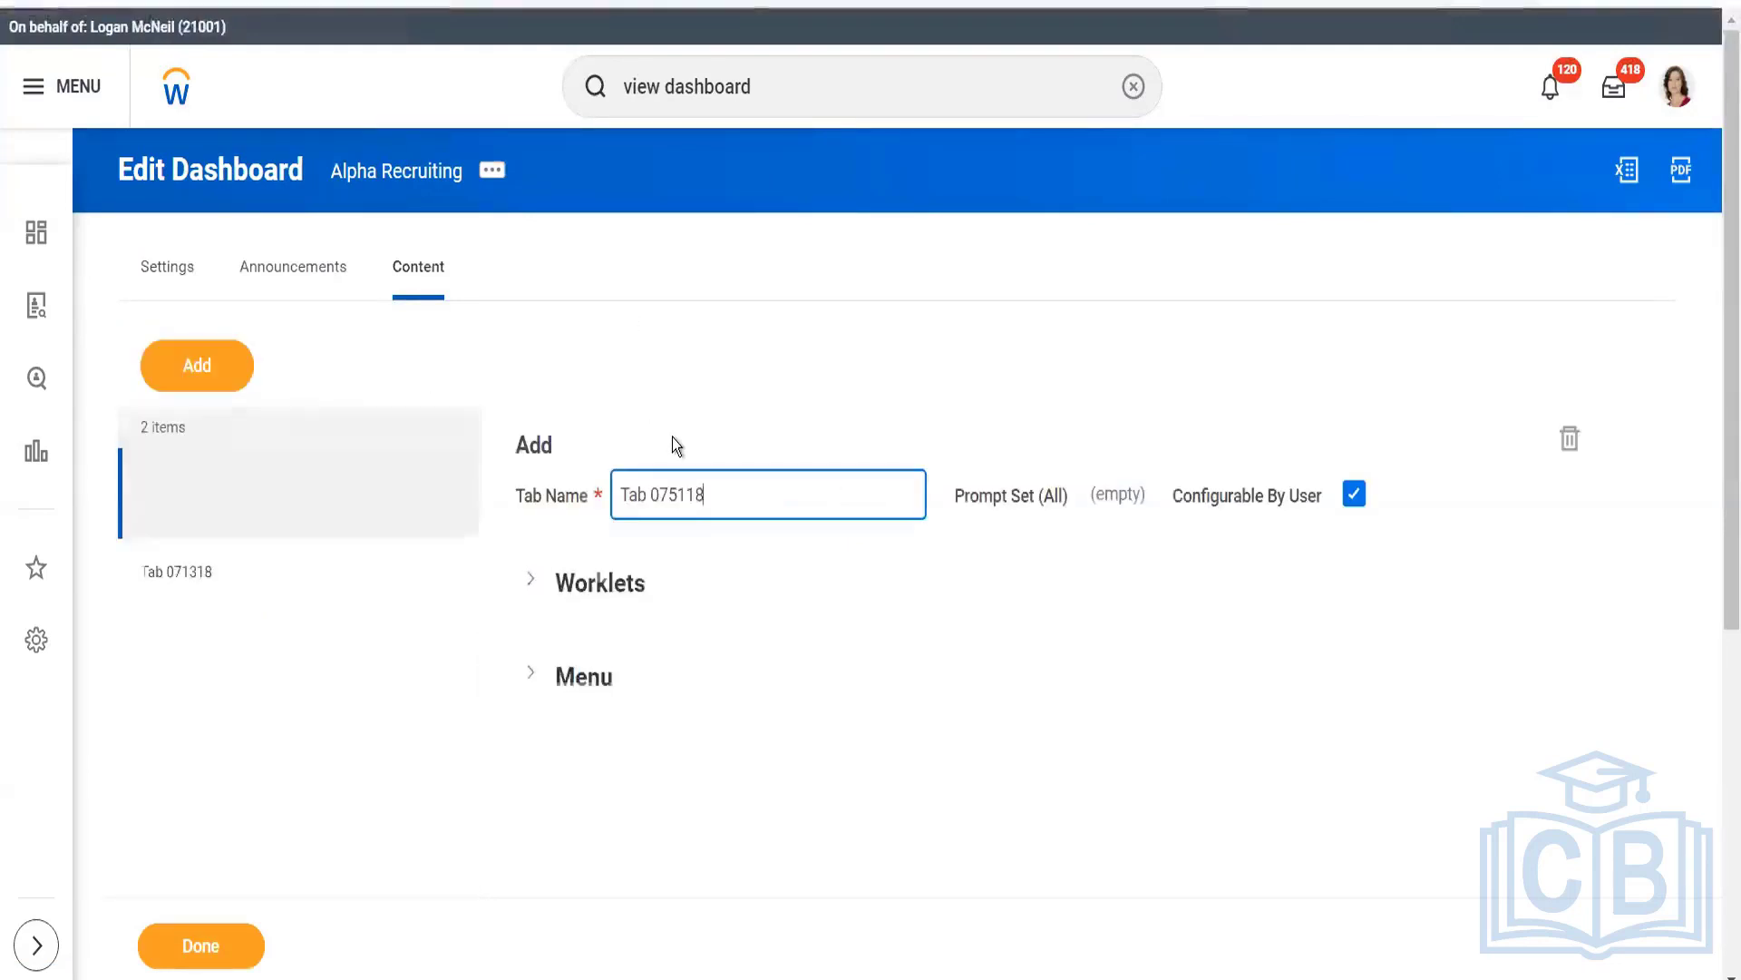
pyautogui.click(290, 572)
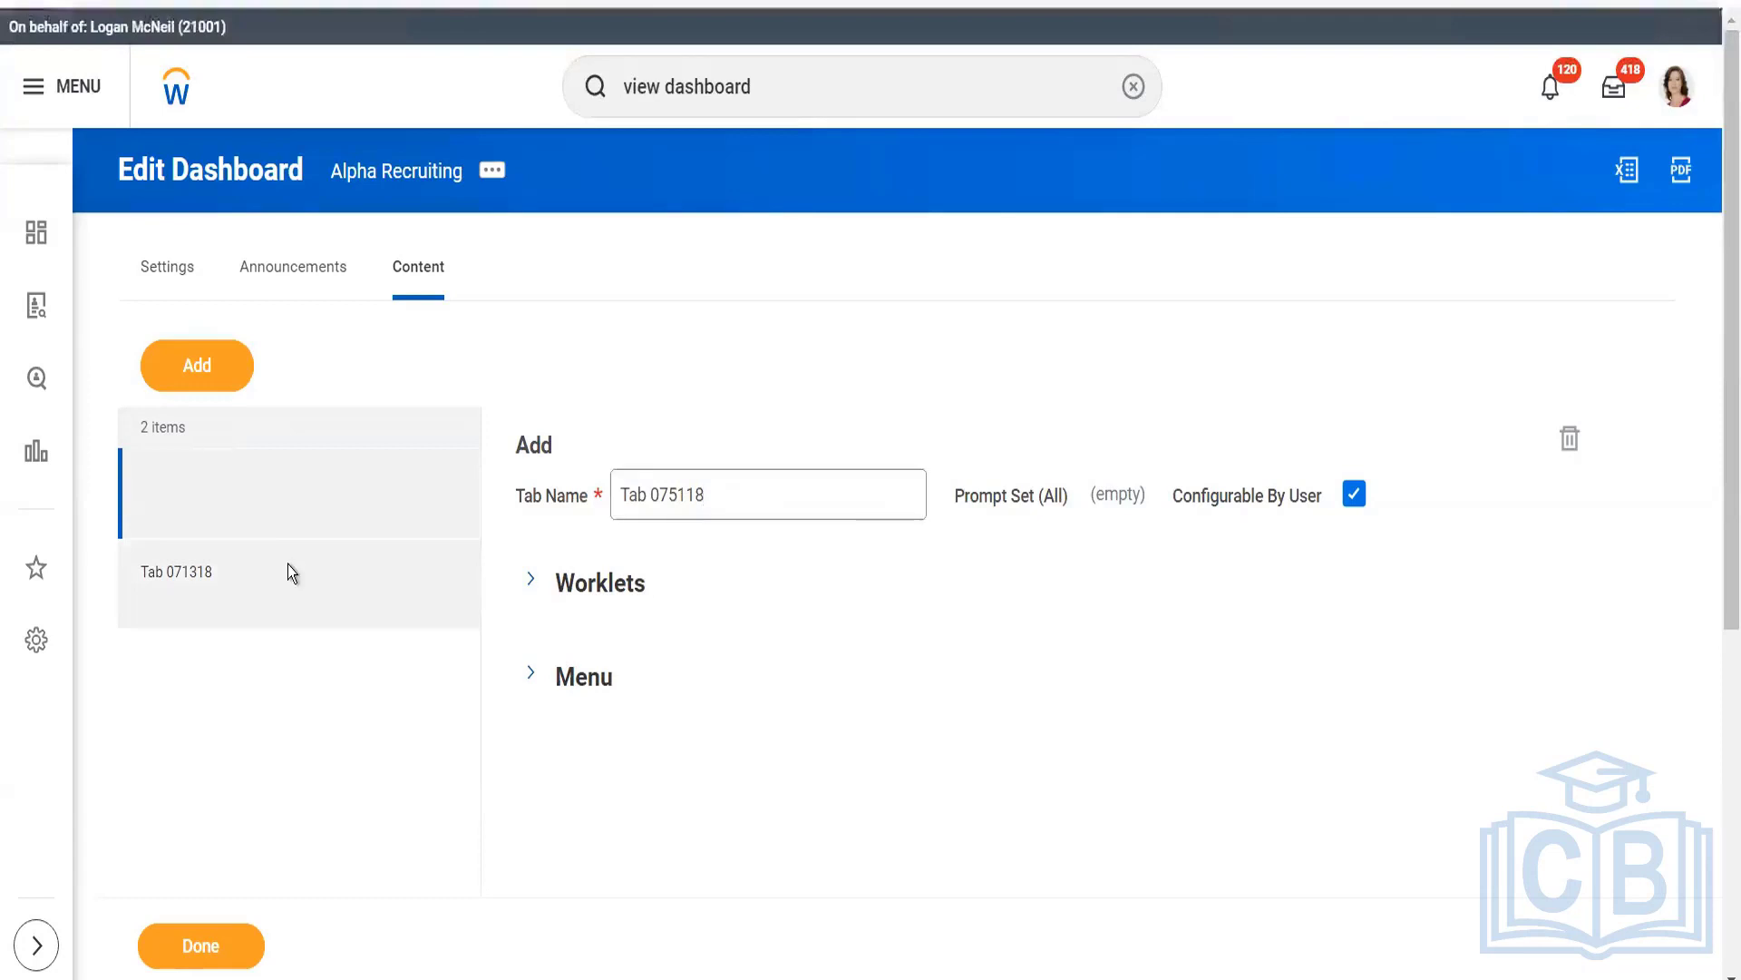
pyautogui.click(301, 503)
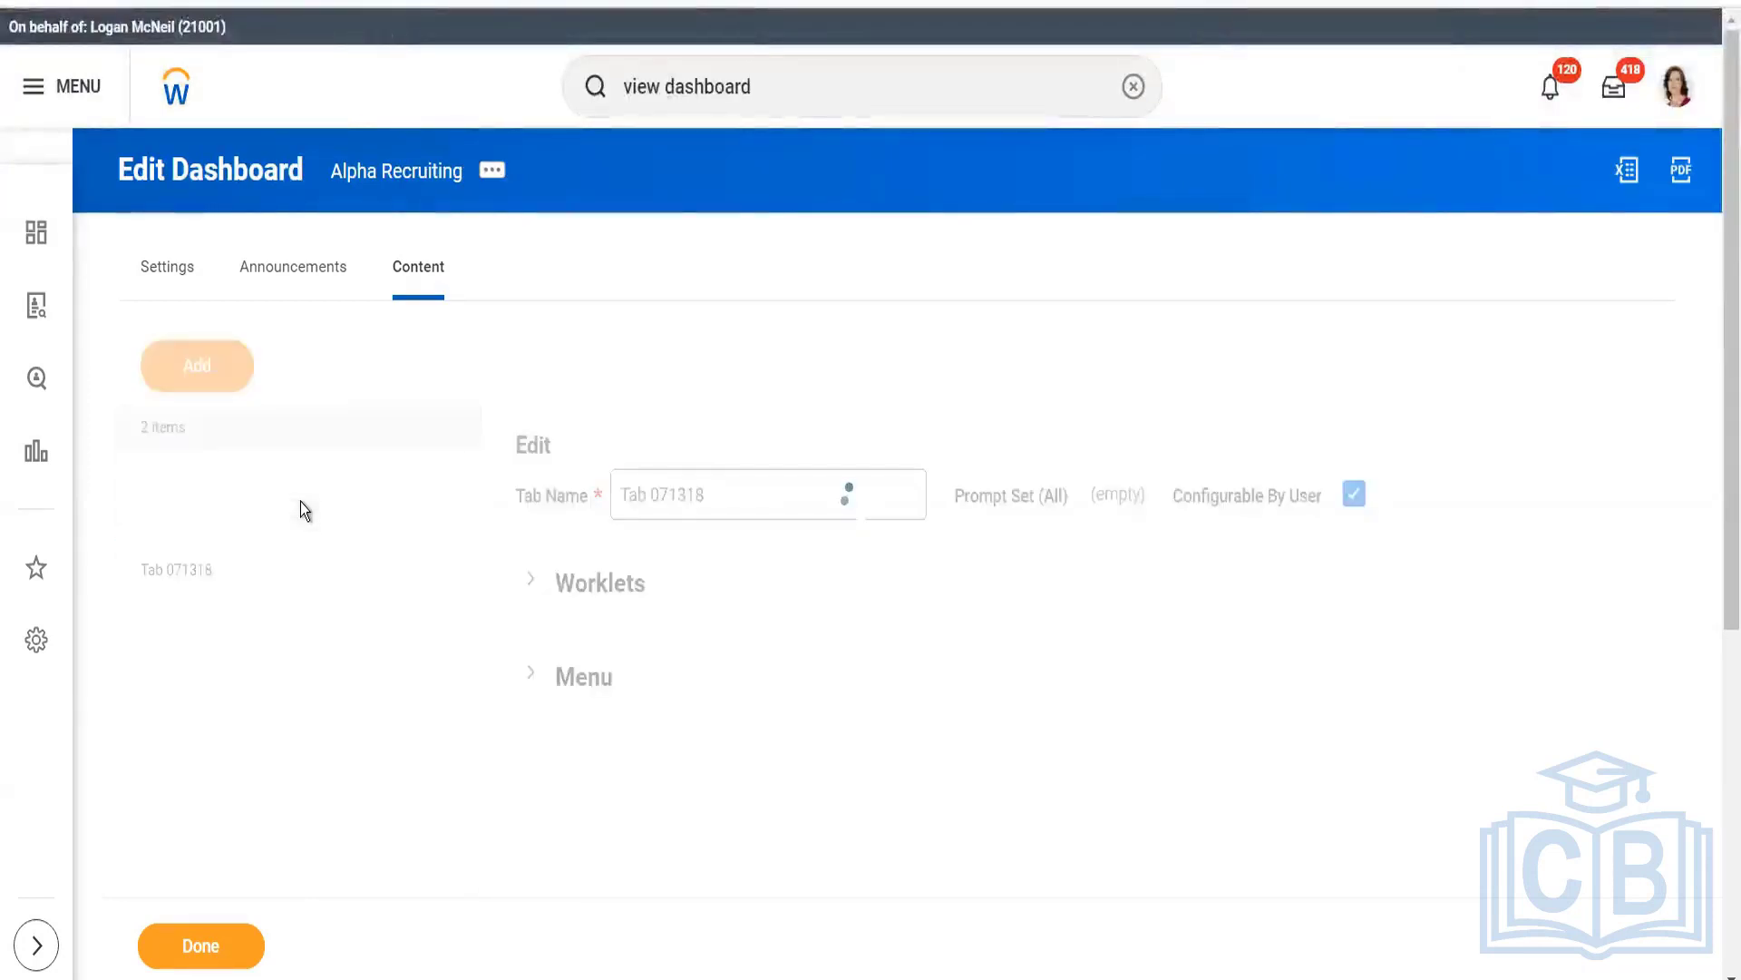
pyautogui.click(533, 579)
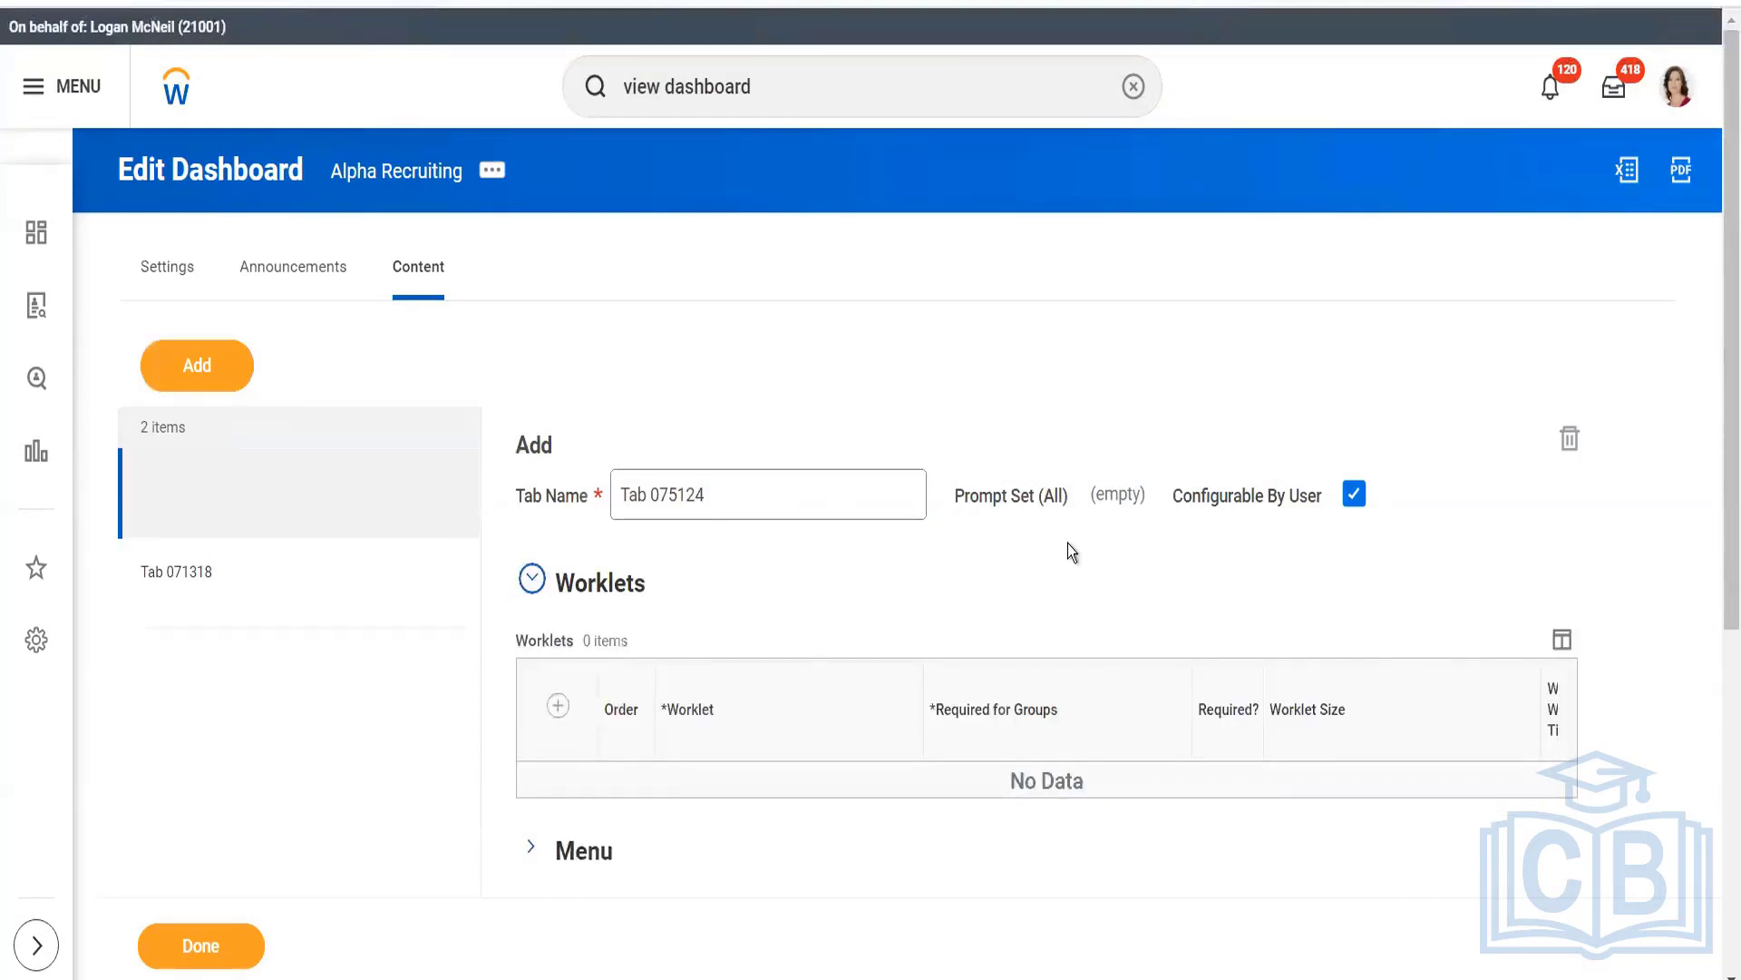
# Add a row to the new tab's Worklets table and browse all available worklets for it
pyautogui.moveTo(1722, 400); pyautogui.dragTo(1721, 598)
pyautogui.click(556, 437)
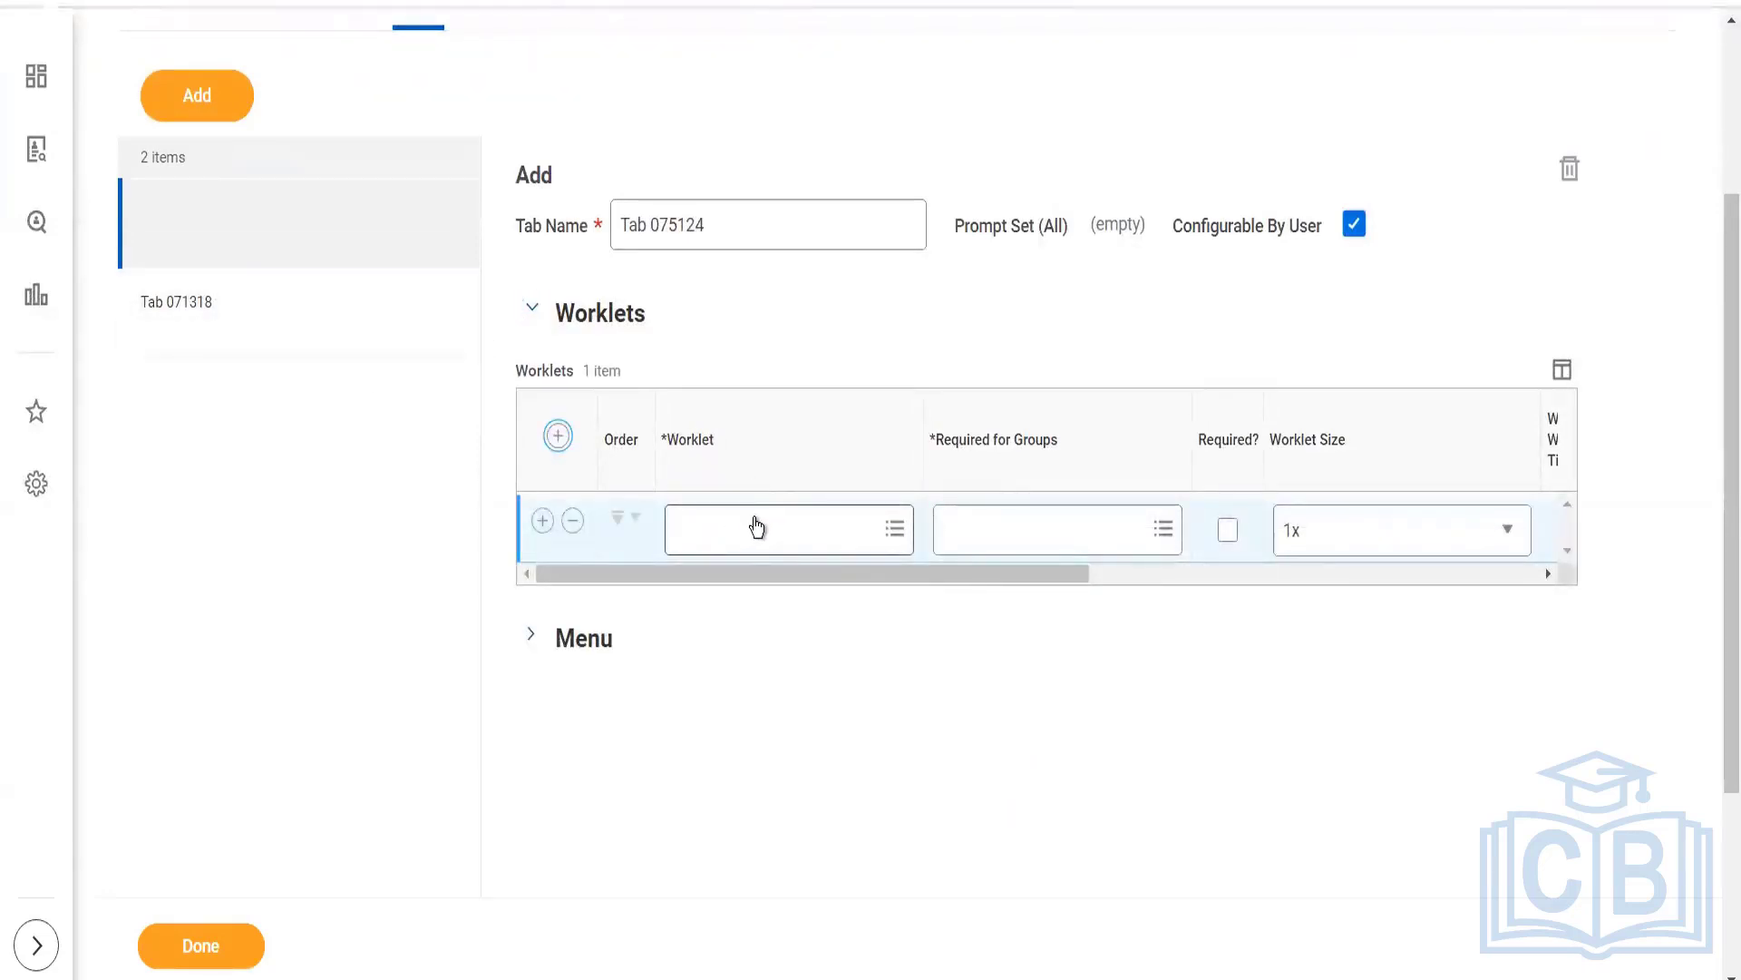
pyautogui.click(756, 518)
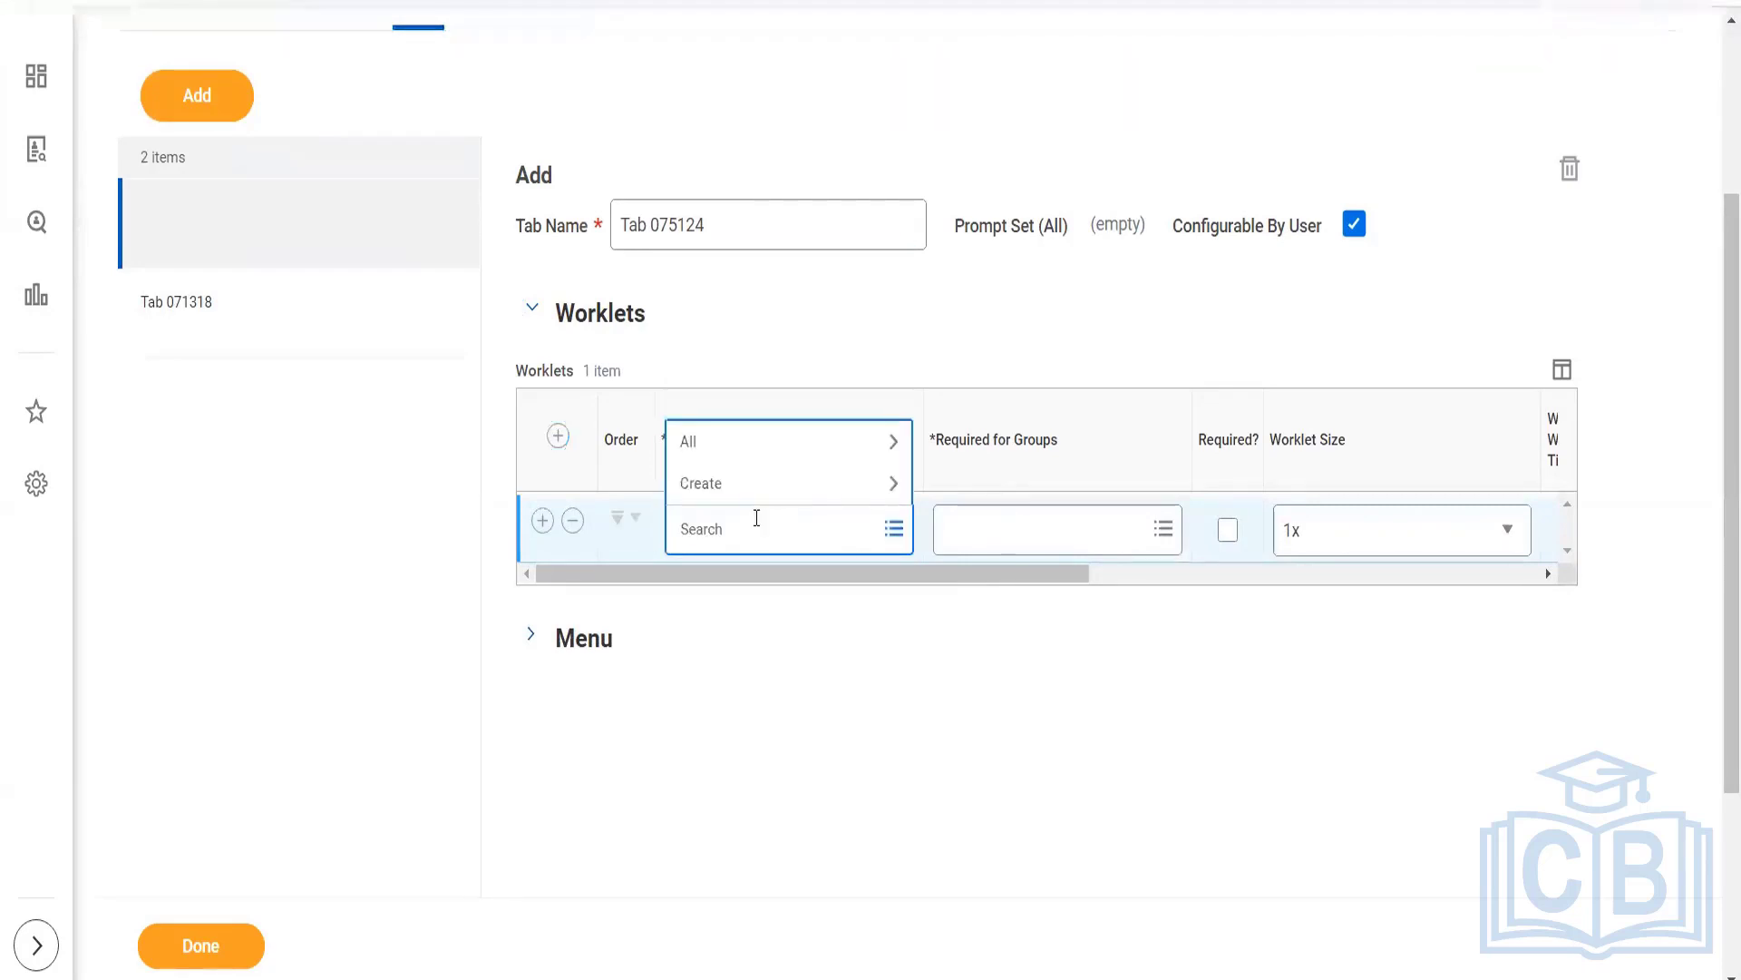
pyautogui.click(731, 439)
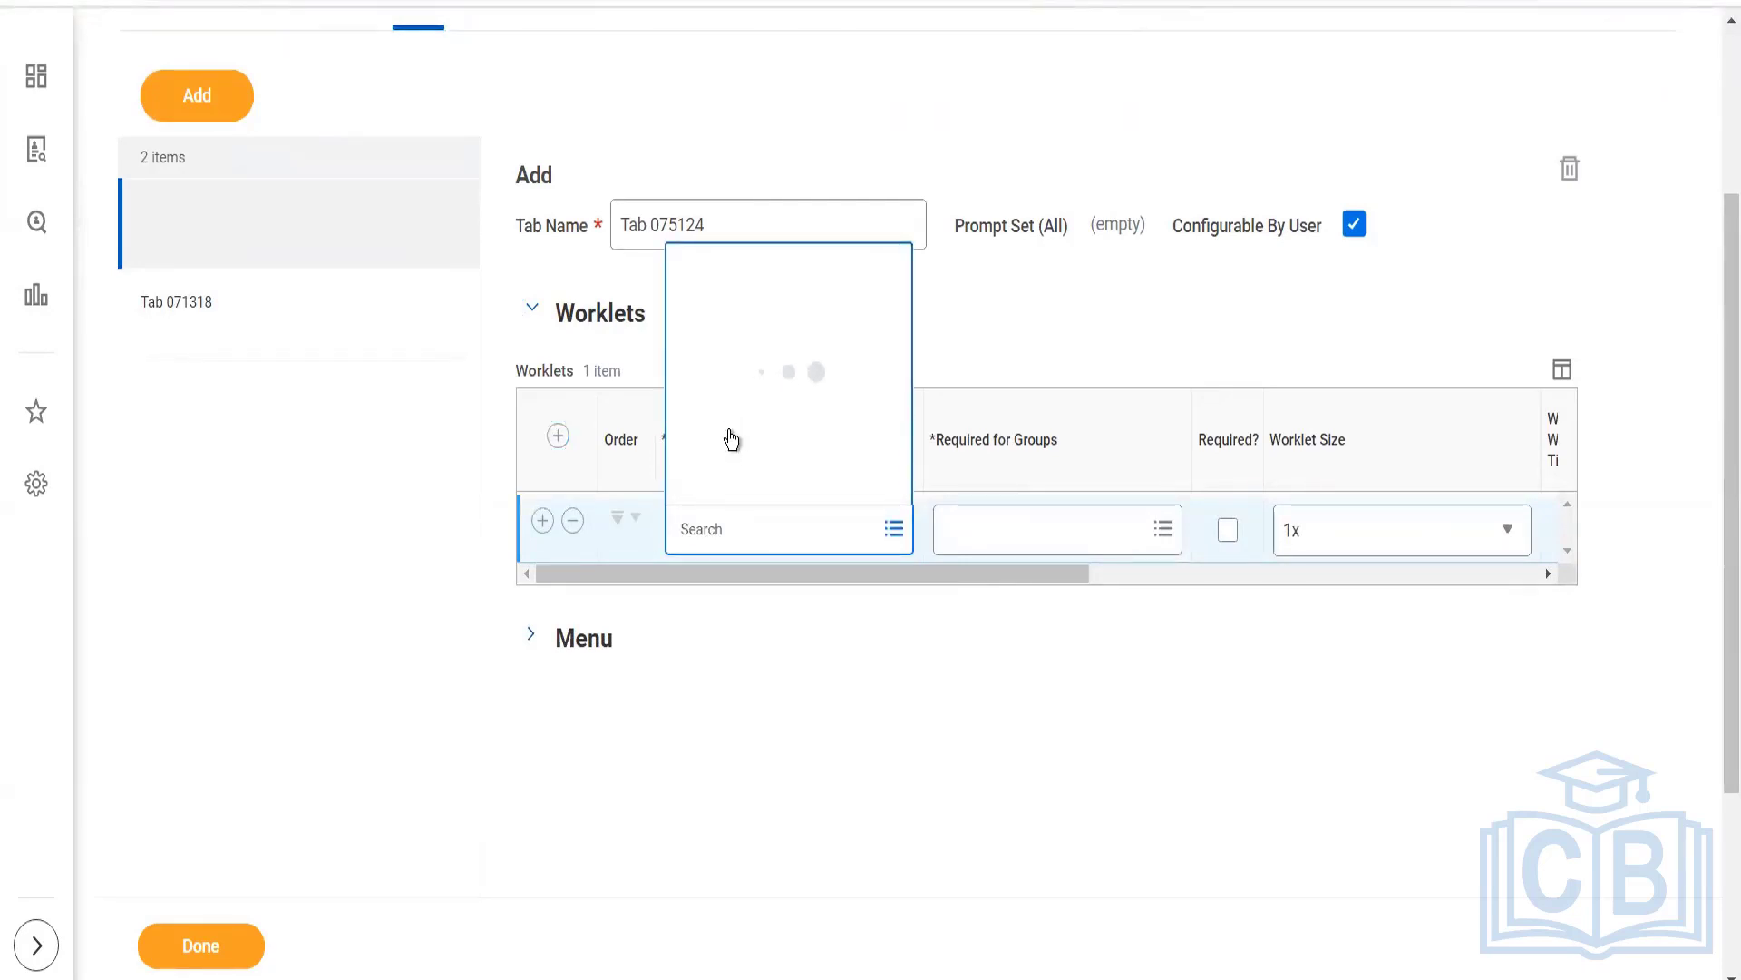
# Search the available worklets for "bha", and start creating a bulletin worklet instead
pyautogui.click(734, 536)
pyautogui.write('bh')
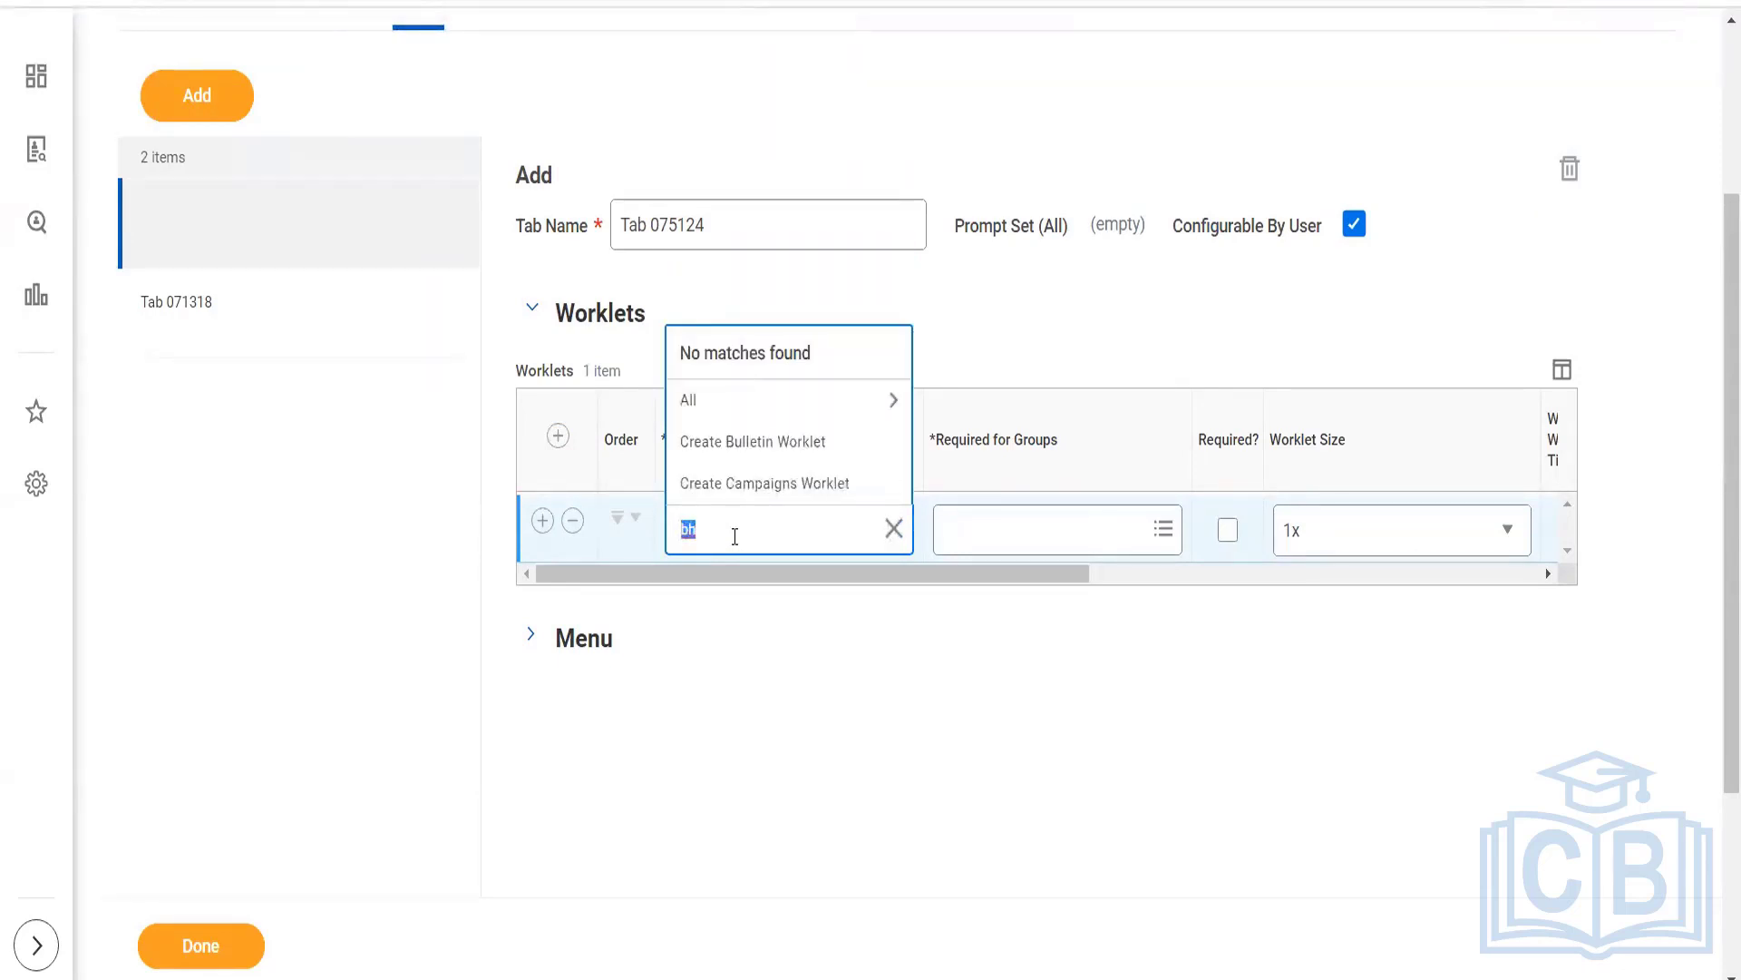
pyautogui.press('BackSpace')
pyautogui.write('bha')
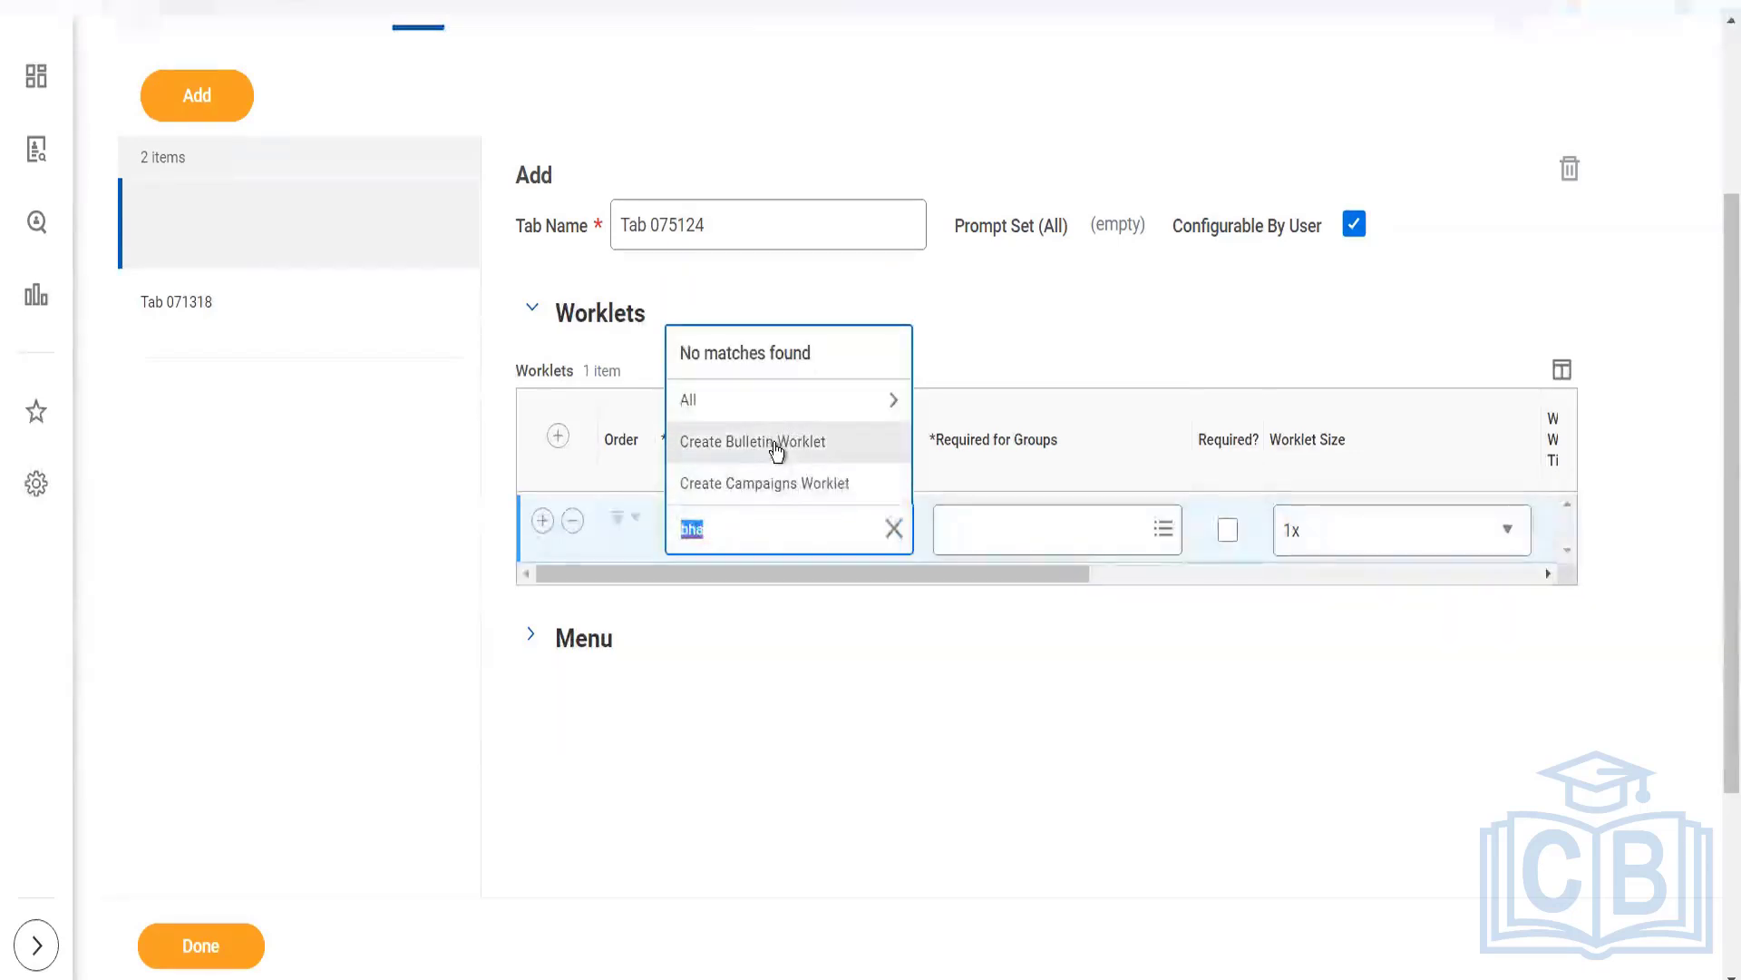
pyautogui.press('Escape')
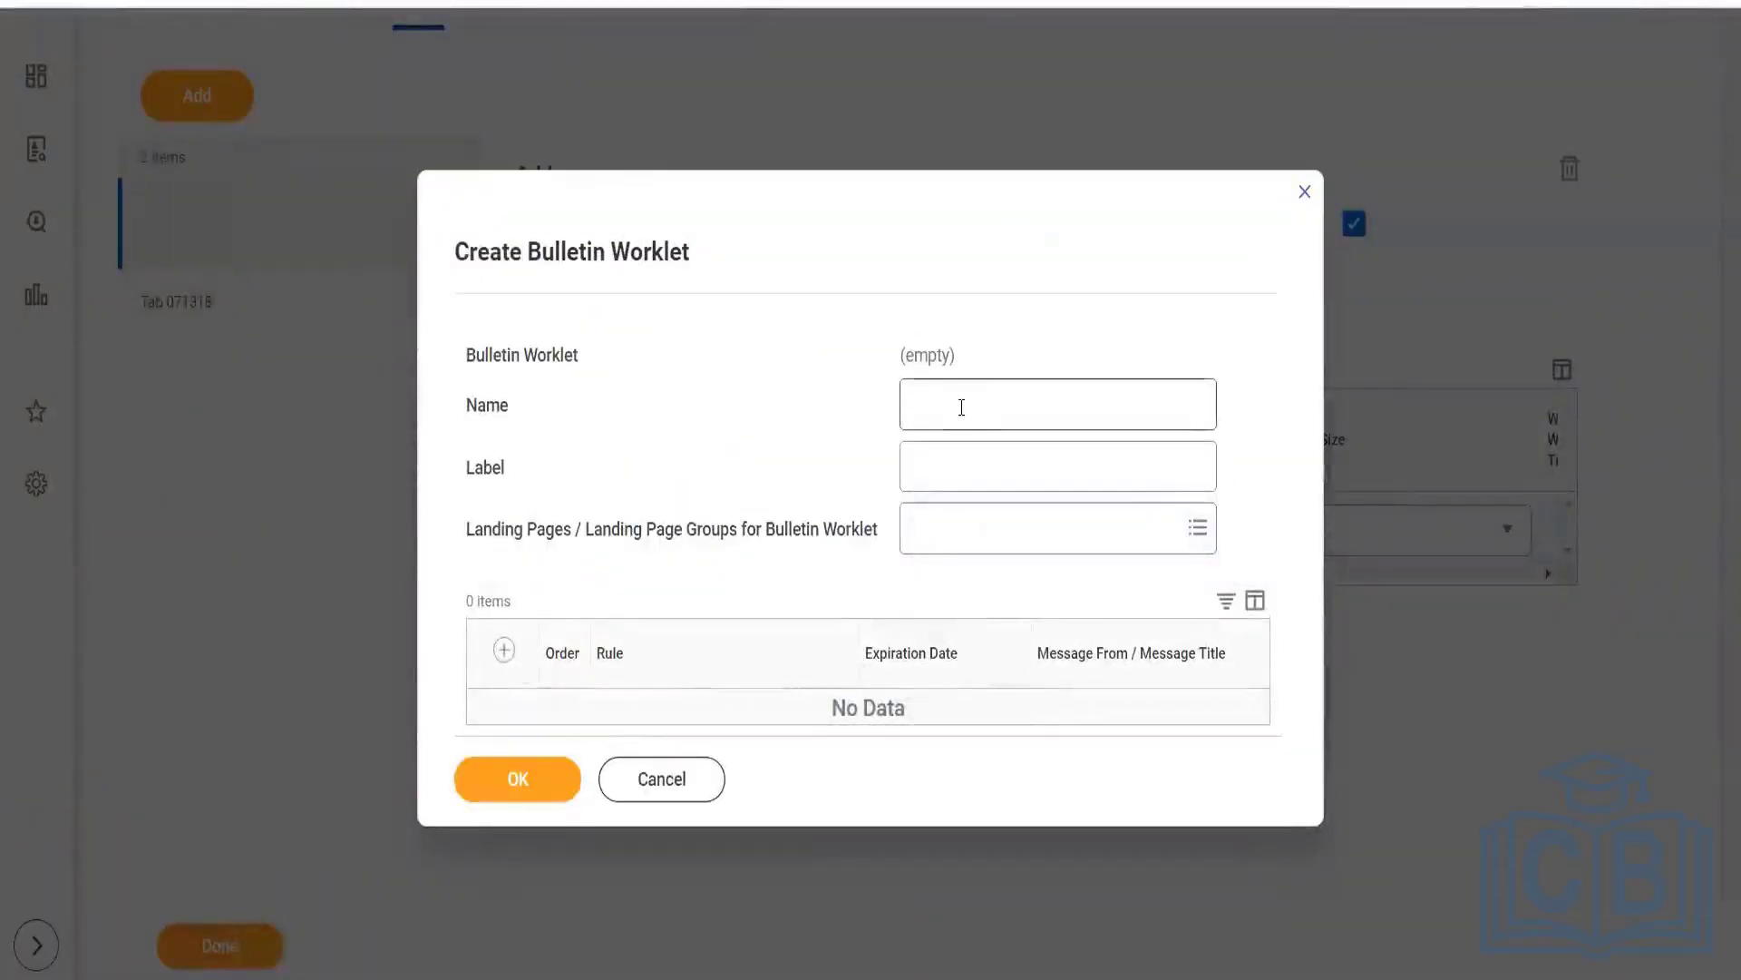
# Name the bulletin worklet "Recruiting Source" and add a bulletin row to it
pyautogui.click(961, 407)
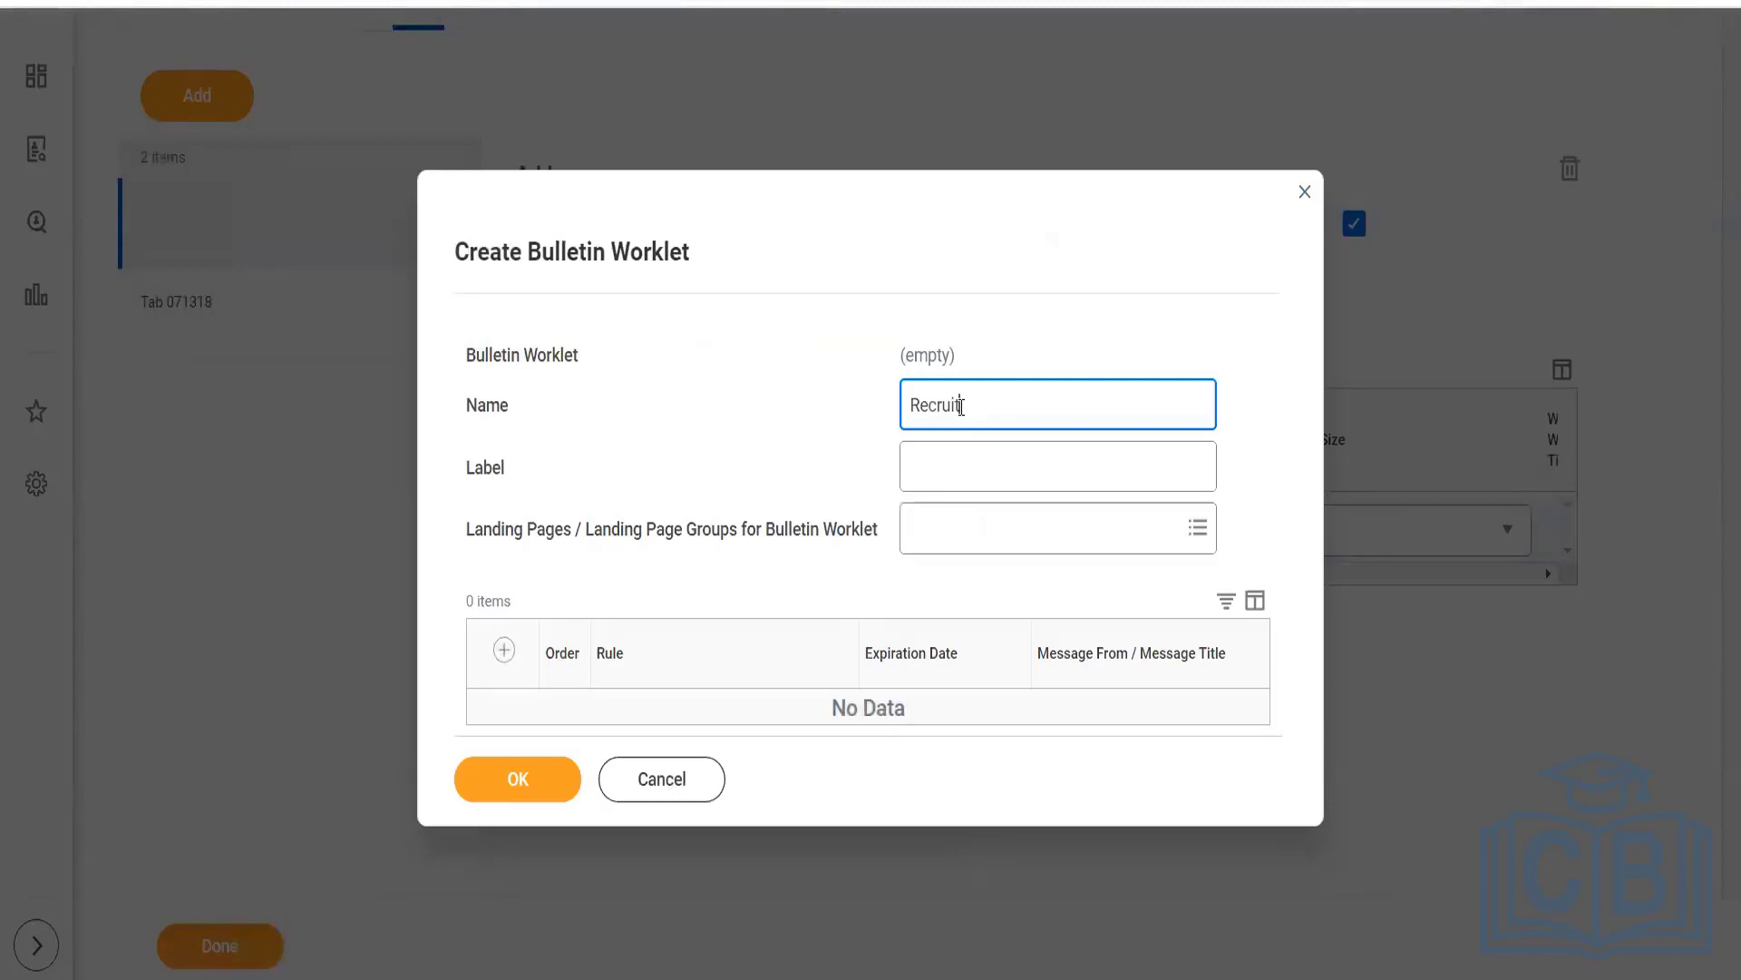
pyautogui.write('ing Source')
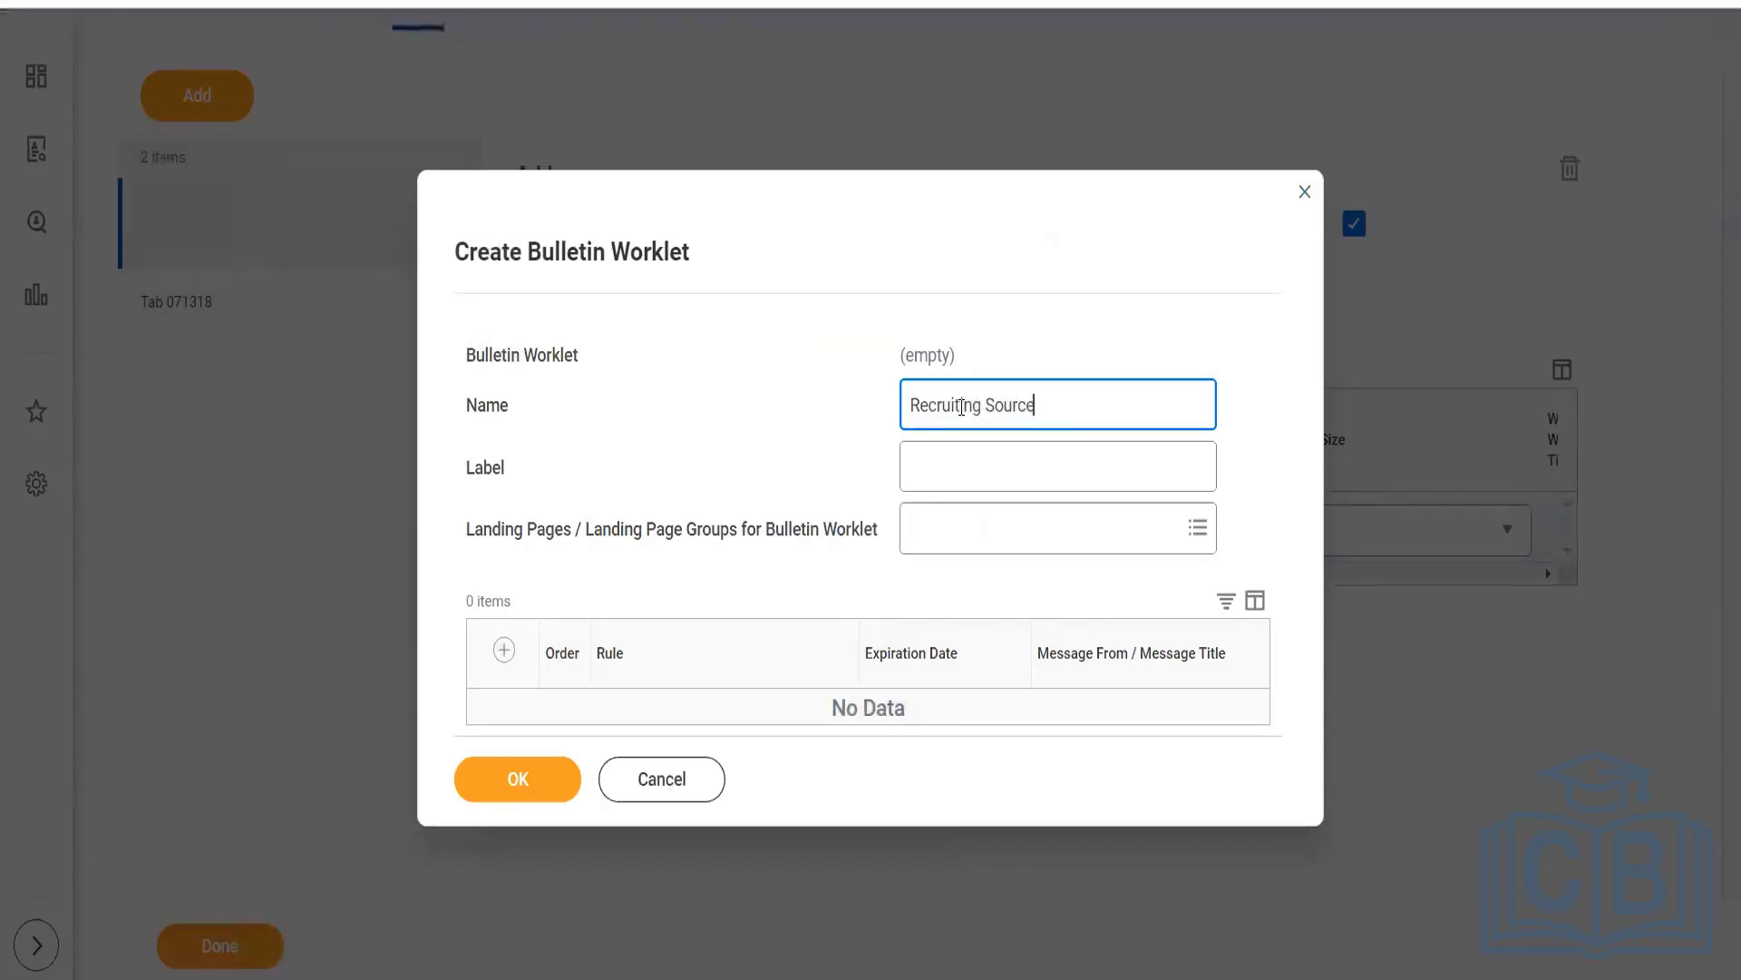
pyautogui.click(505, 655)
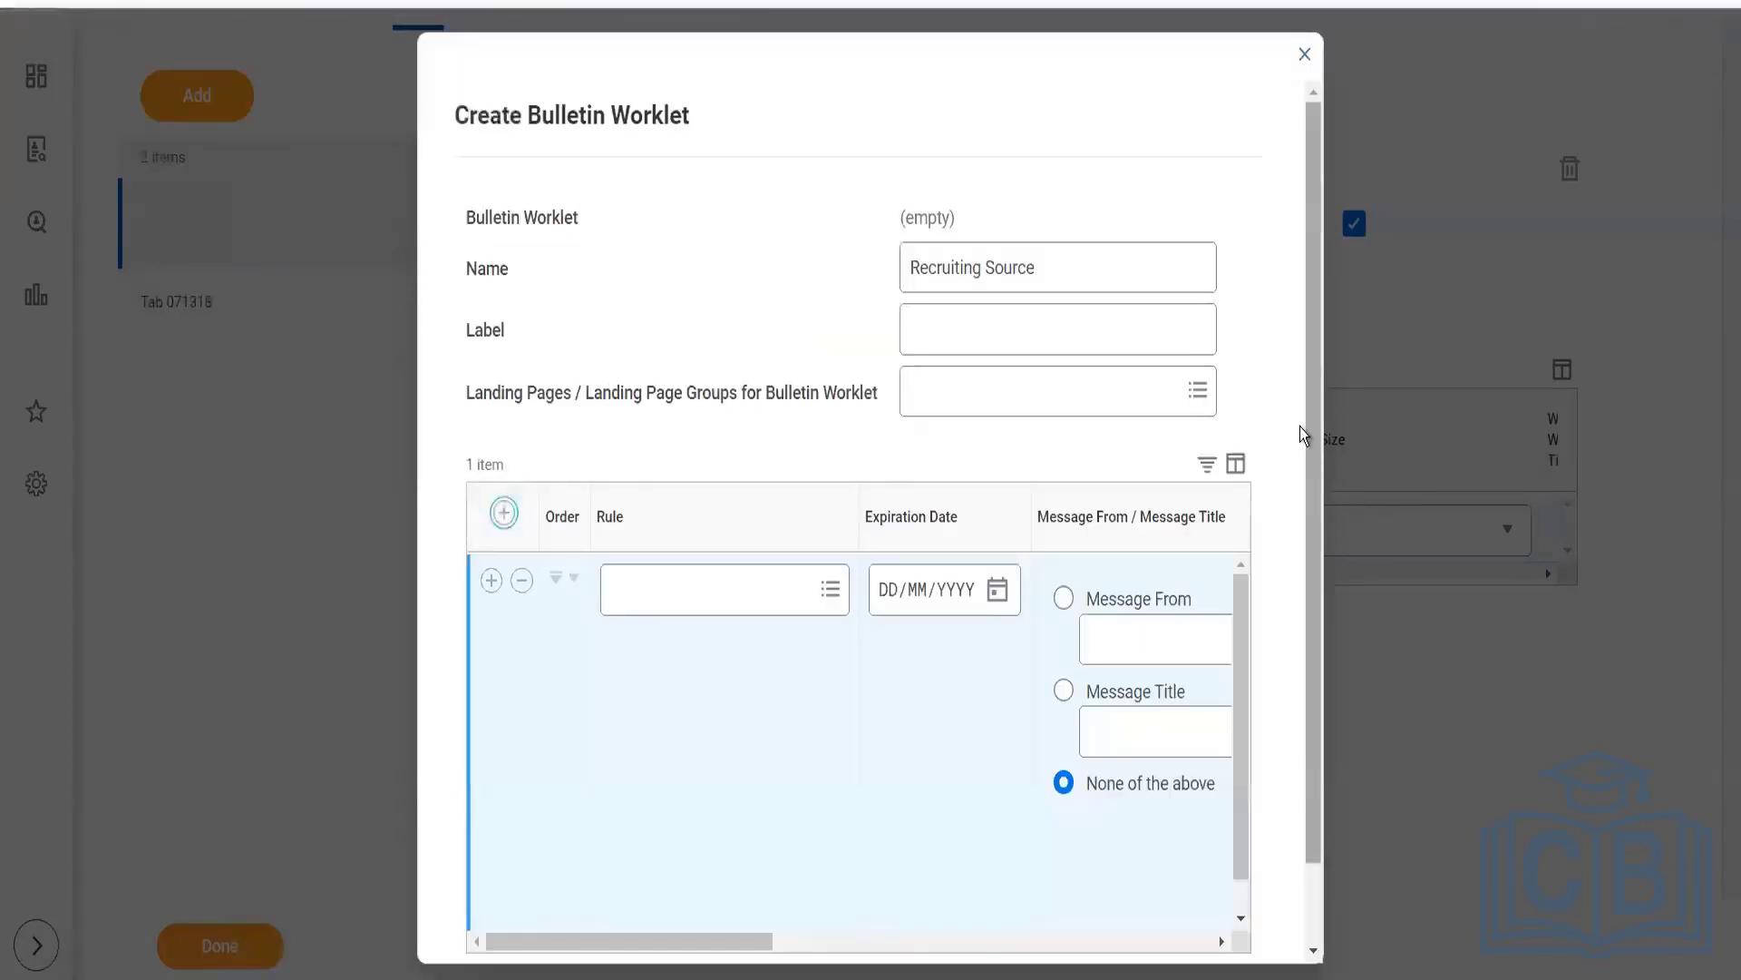
pyautogui.scroll(-2, 1325, 707)
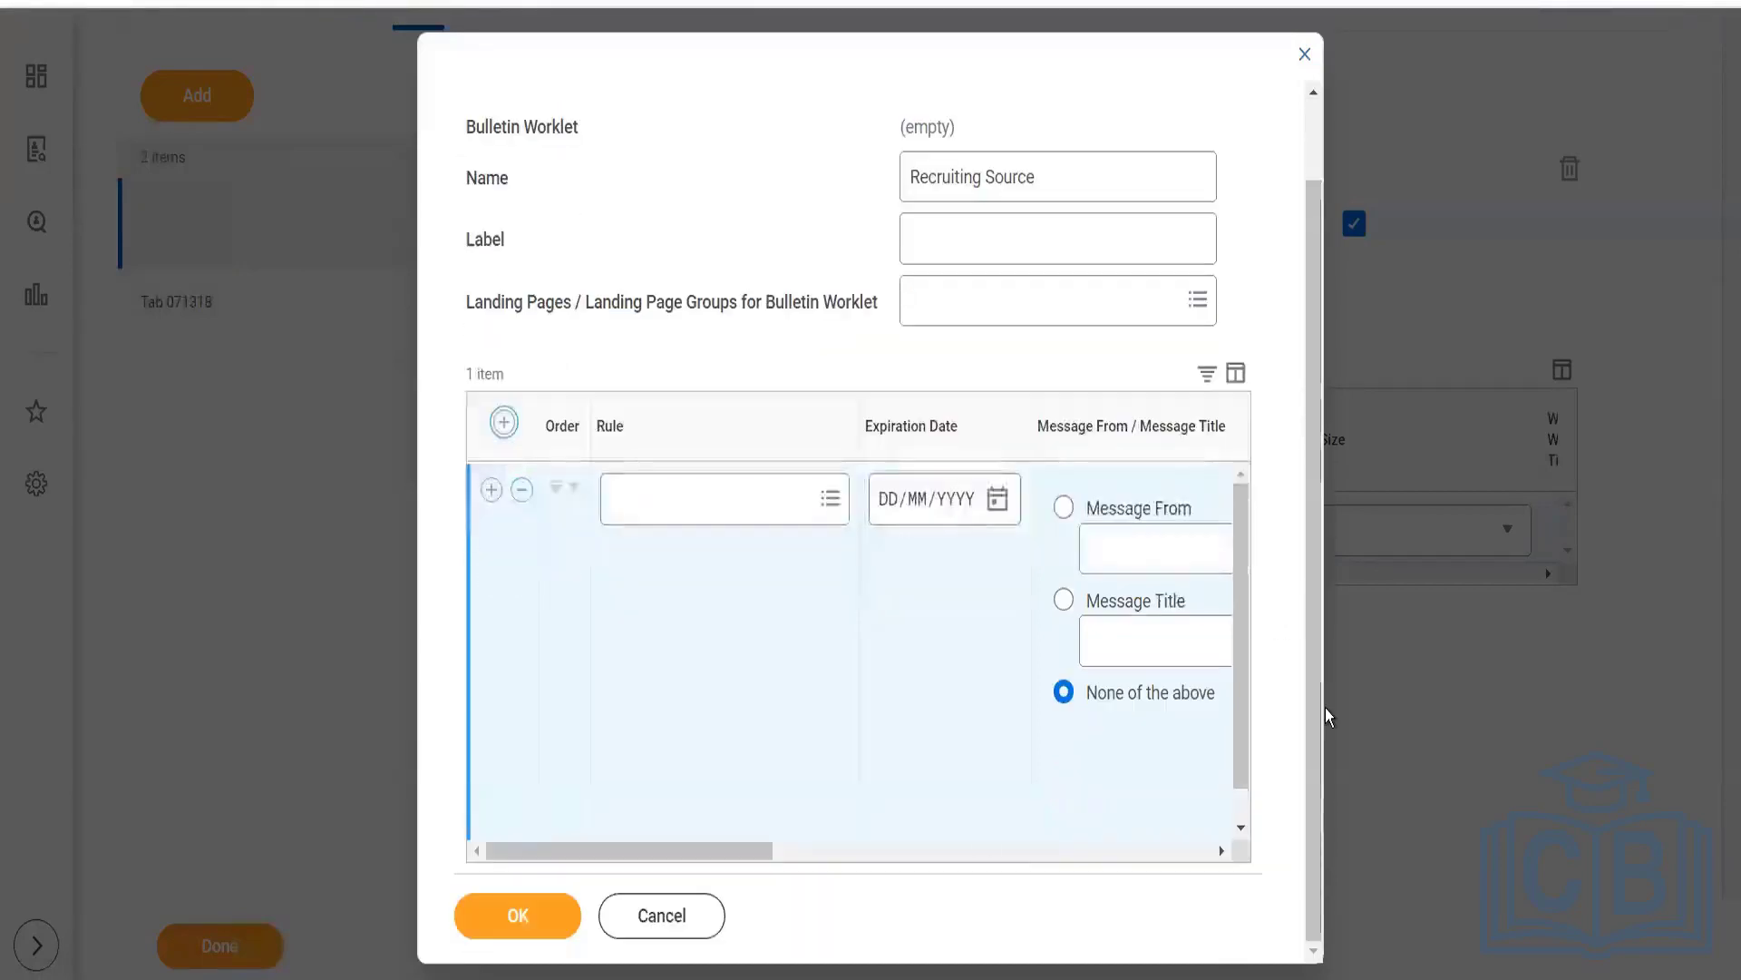
# Search the rules for "full time" and set the bulletin row's rule to Full-Time Worker
pyautogui.moveTo(666, 852)
pyautogui.mouseDown()
pyautogui.moveTo(720, 845)
pyautogui.moveTo(663, 848)
pyautogui.mouseUp()
pyautogui.click(647, 501)
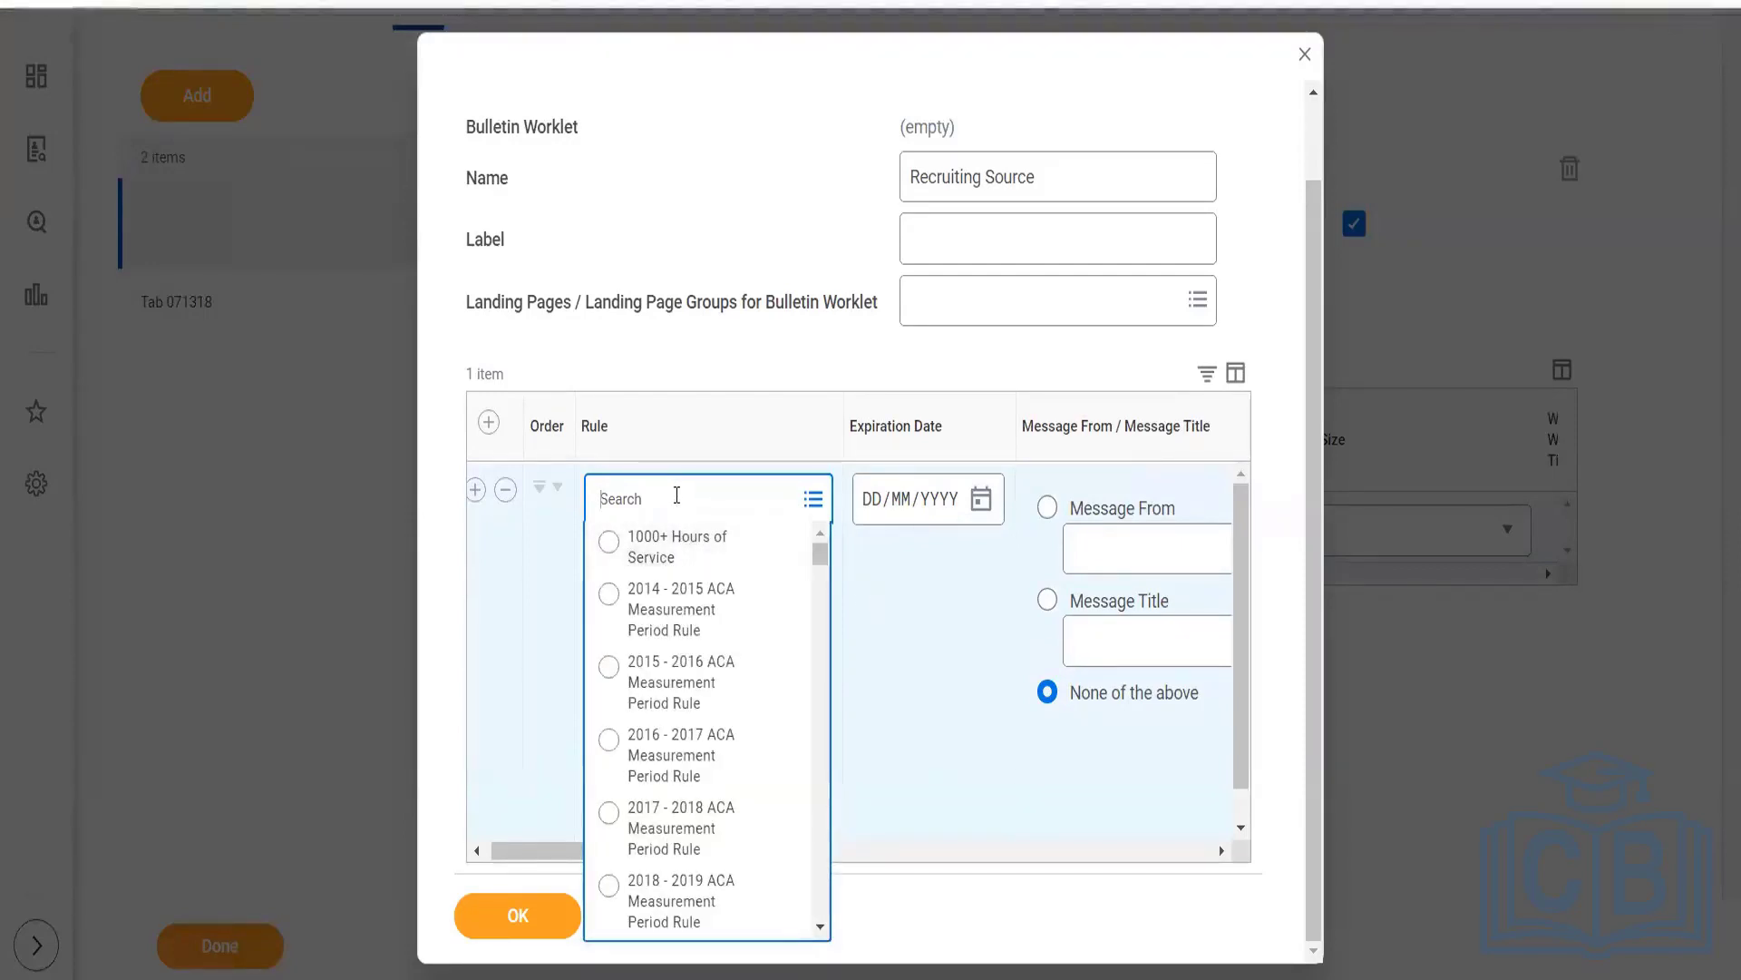
pyautogui.write('time')
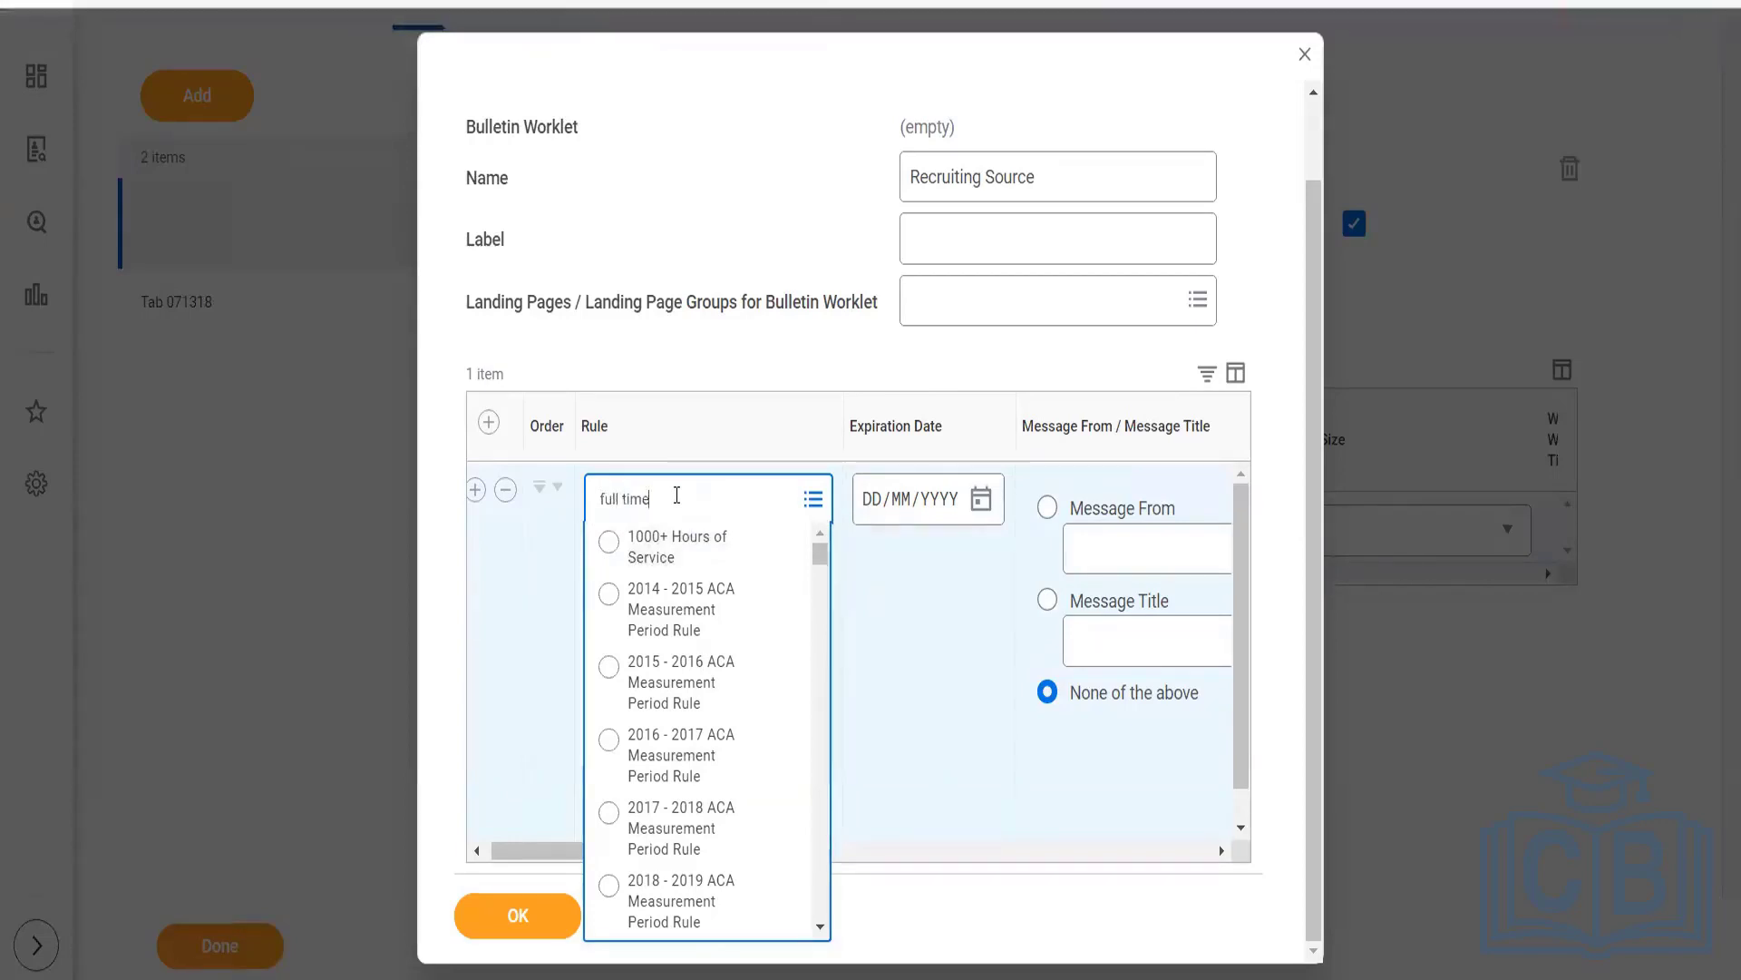
pyautogui.press('Return')
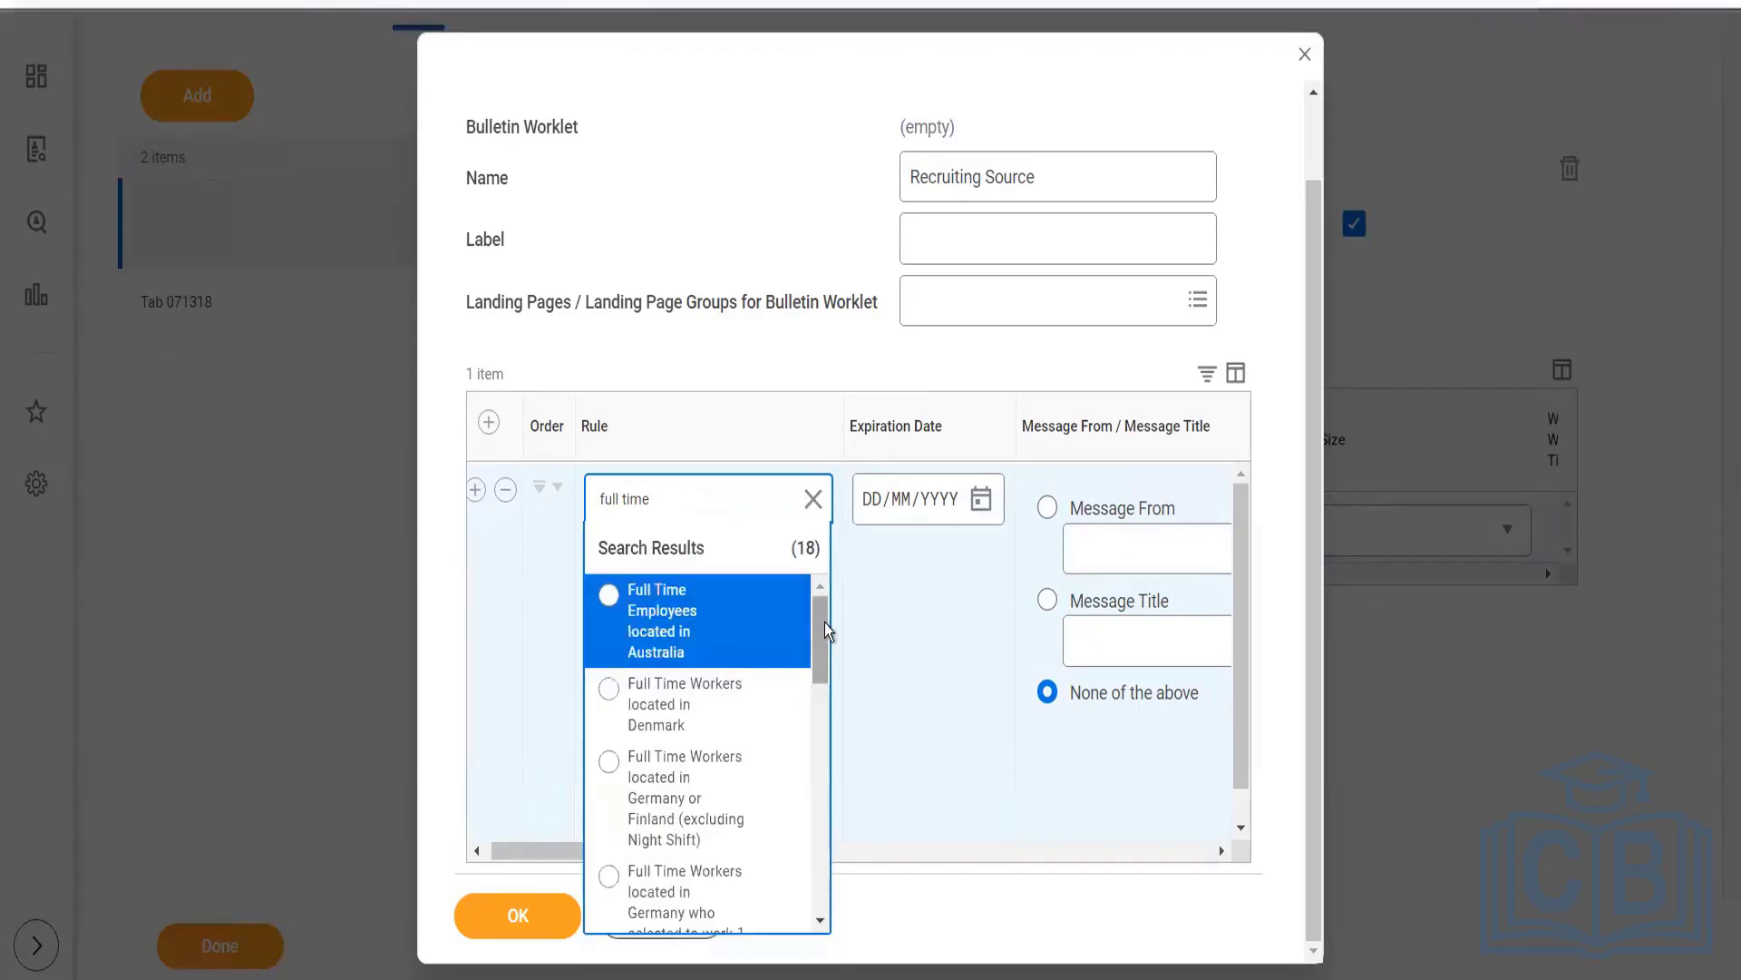
pyautogui.moveTo(825, 623); pyautogui.dragTo(824, 688)
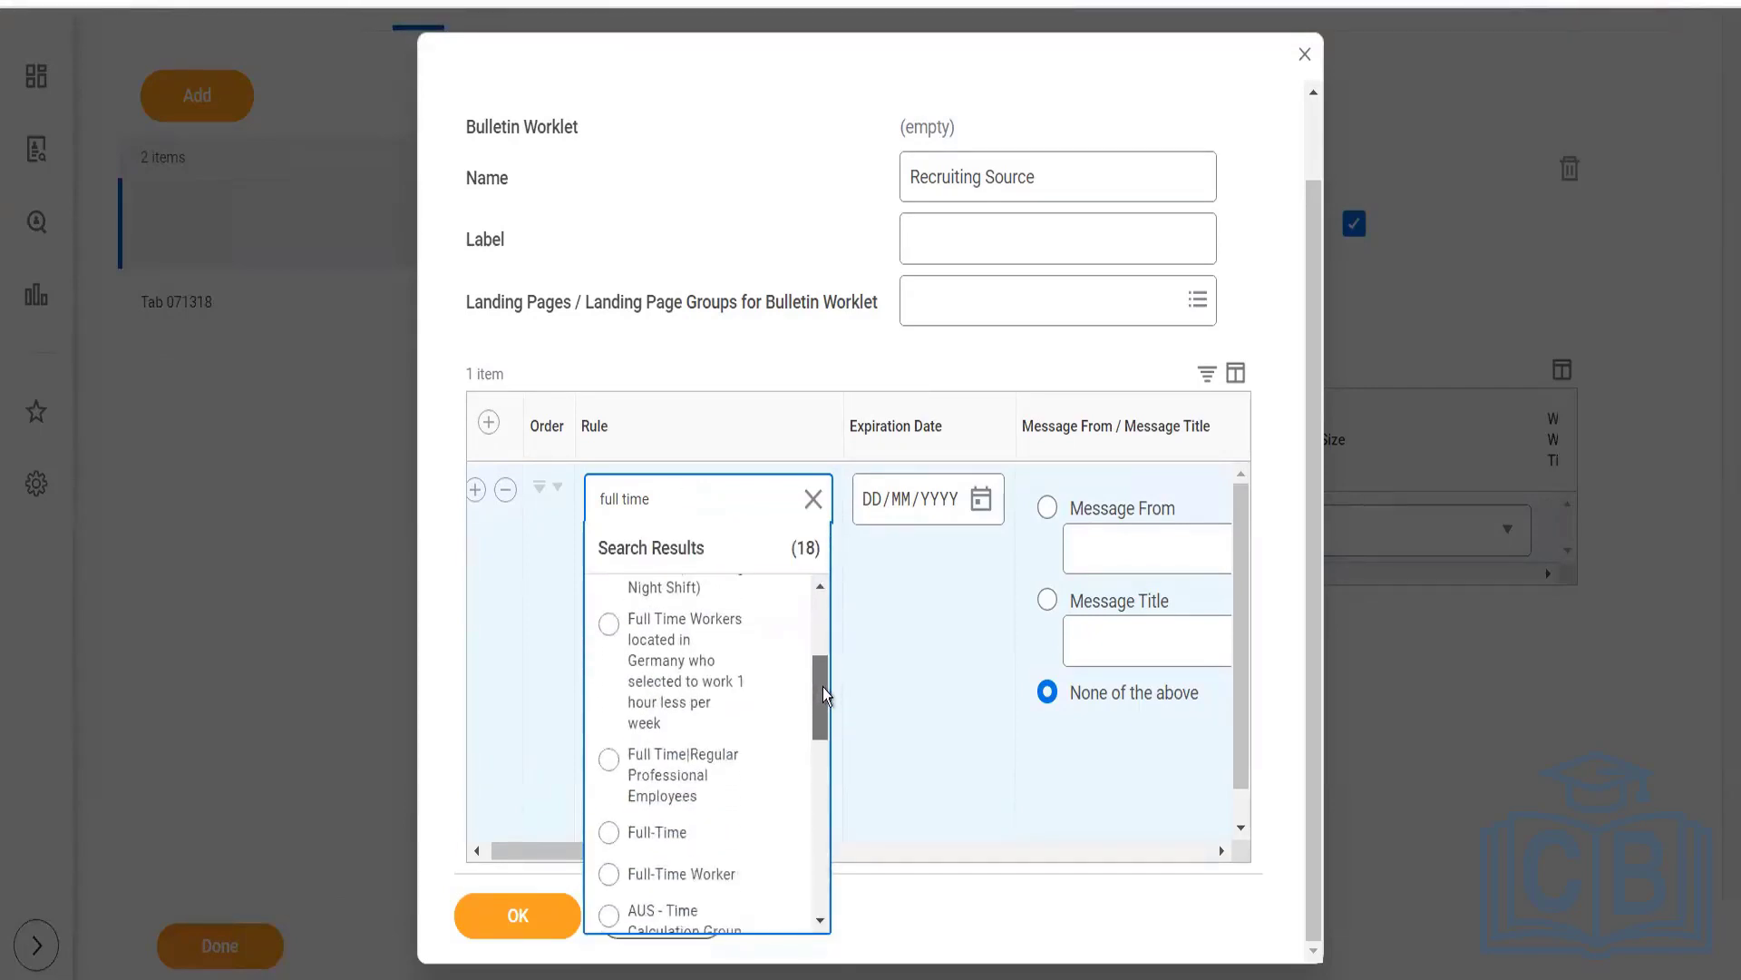
pyautogui.click(676, 875)
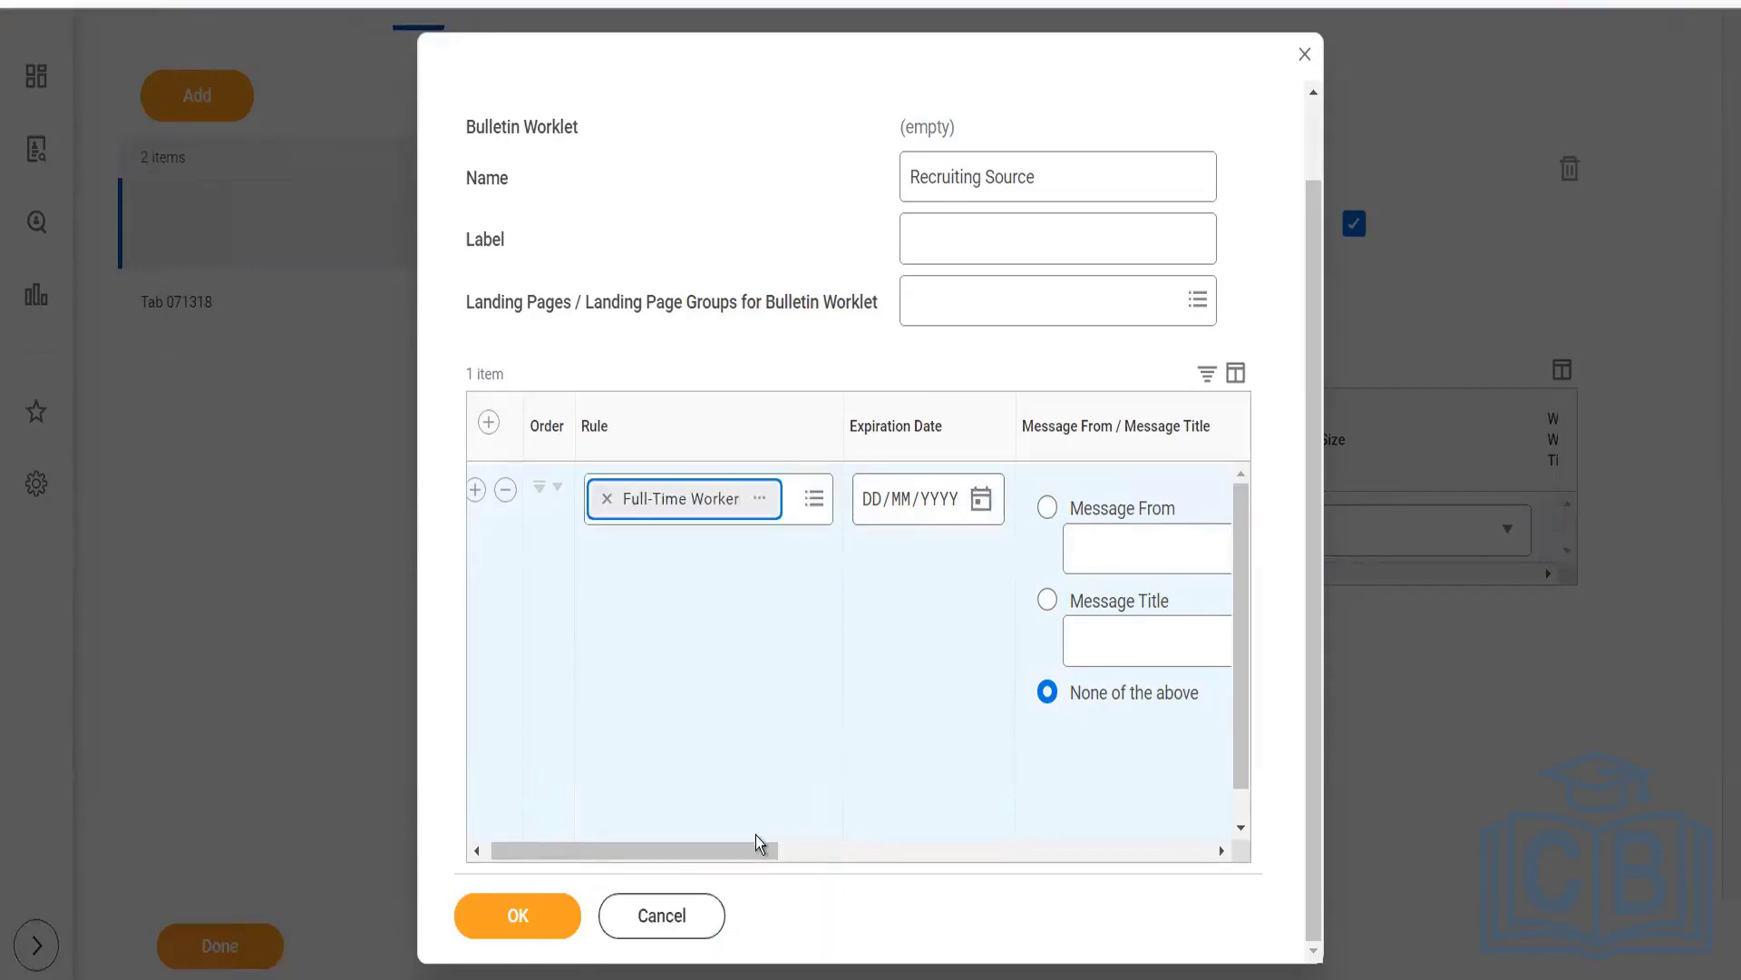
# Set the bulletin row's action to Candidate Source Diversity Metrics - Ethnicity and browse the other available tasks
pyautogui.moveTo(742, 853); pyautogui.dragTo(927, 864)
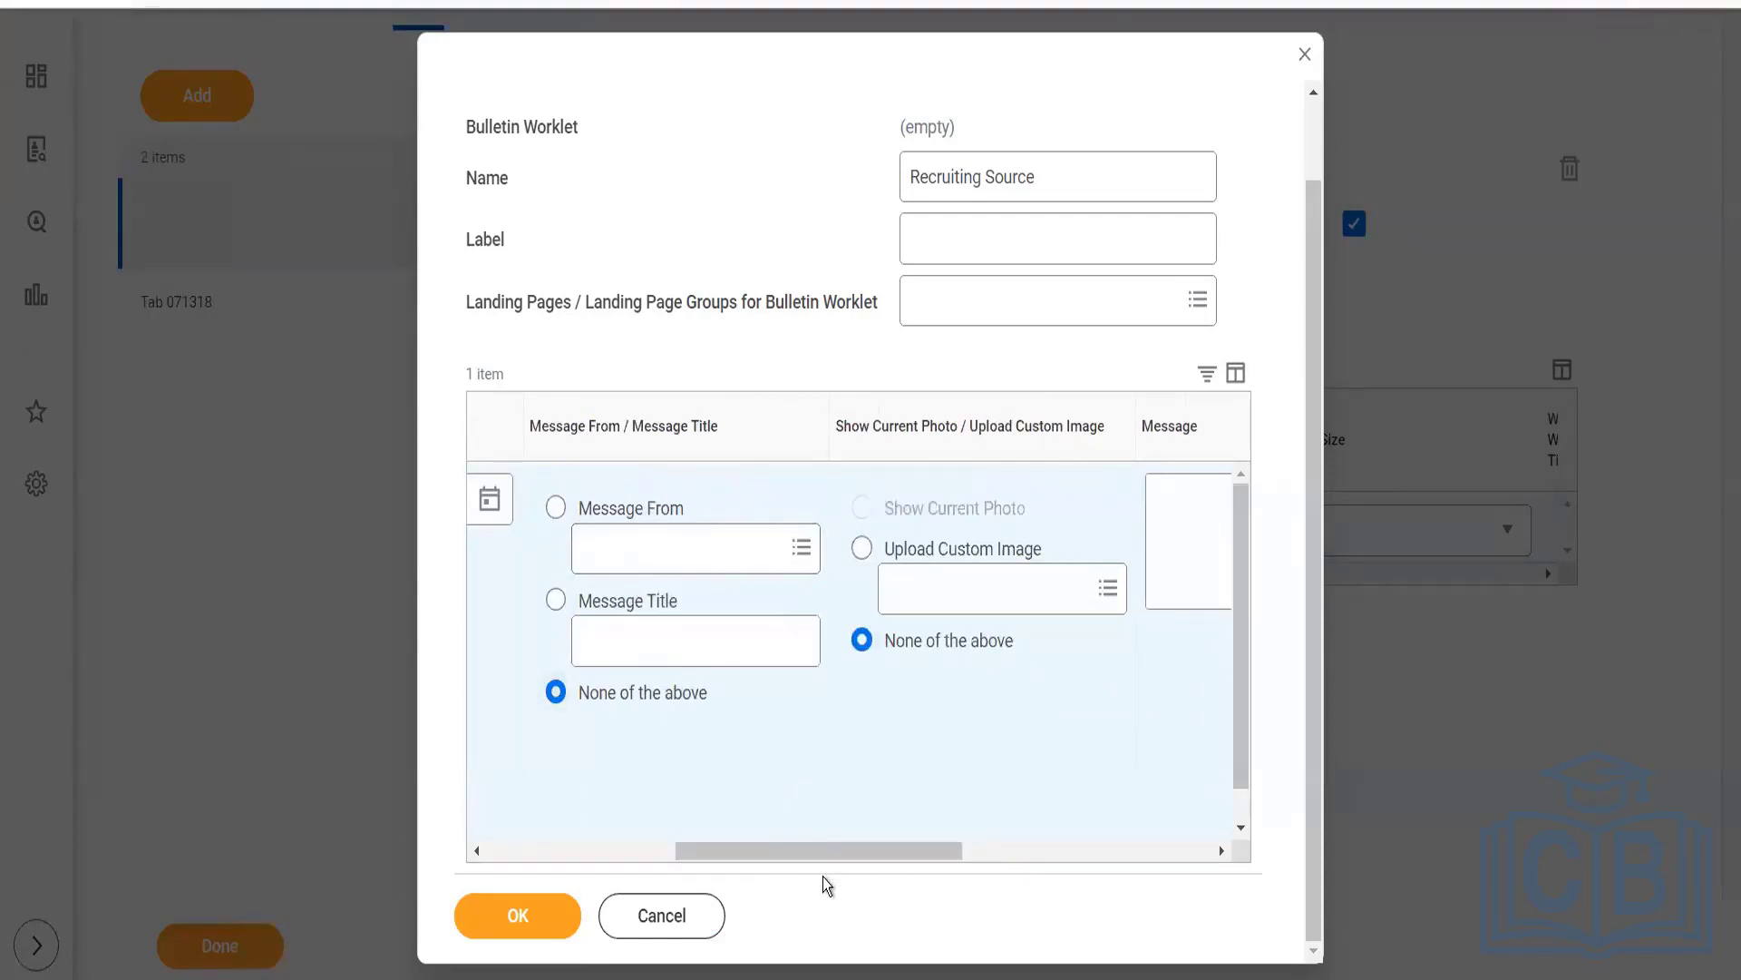
pyautogui.moveTo(815, 853); pyautogui.dragTo(1052, 860)
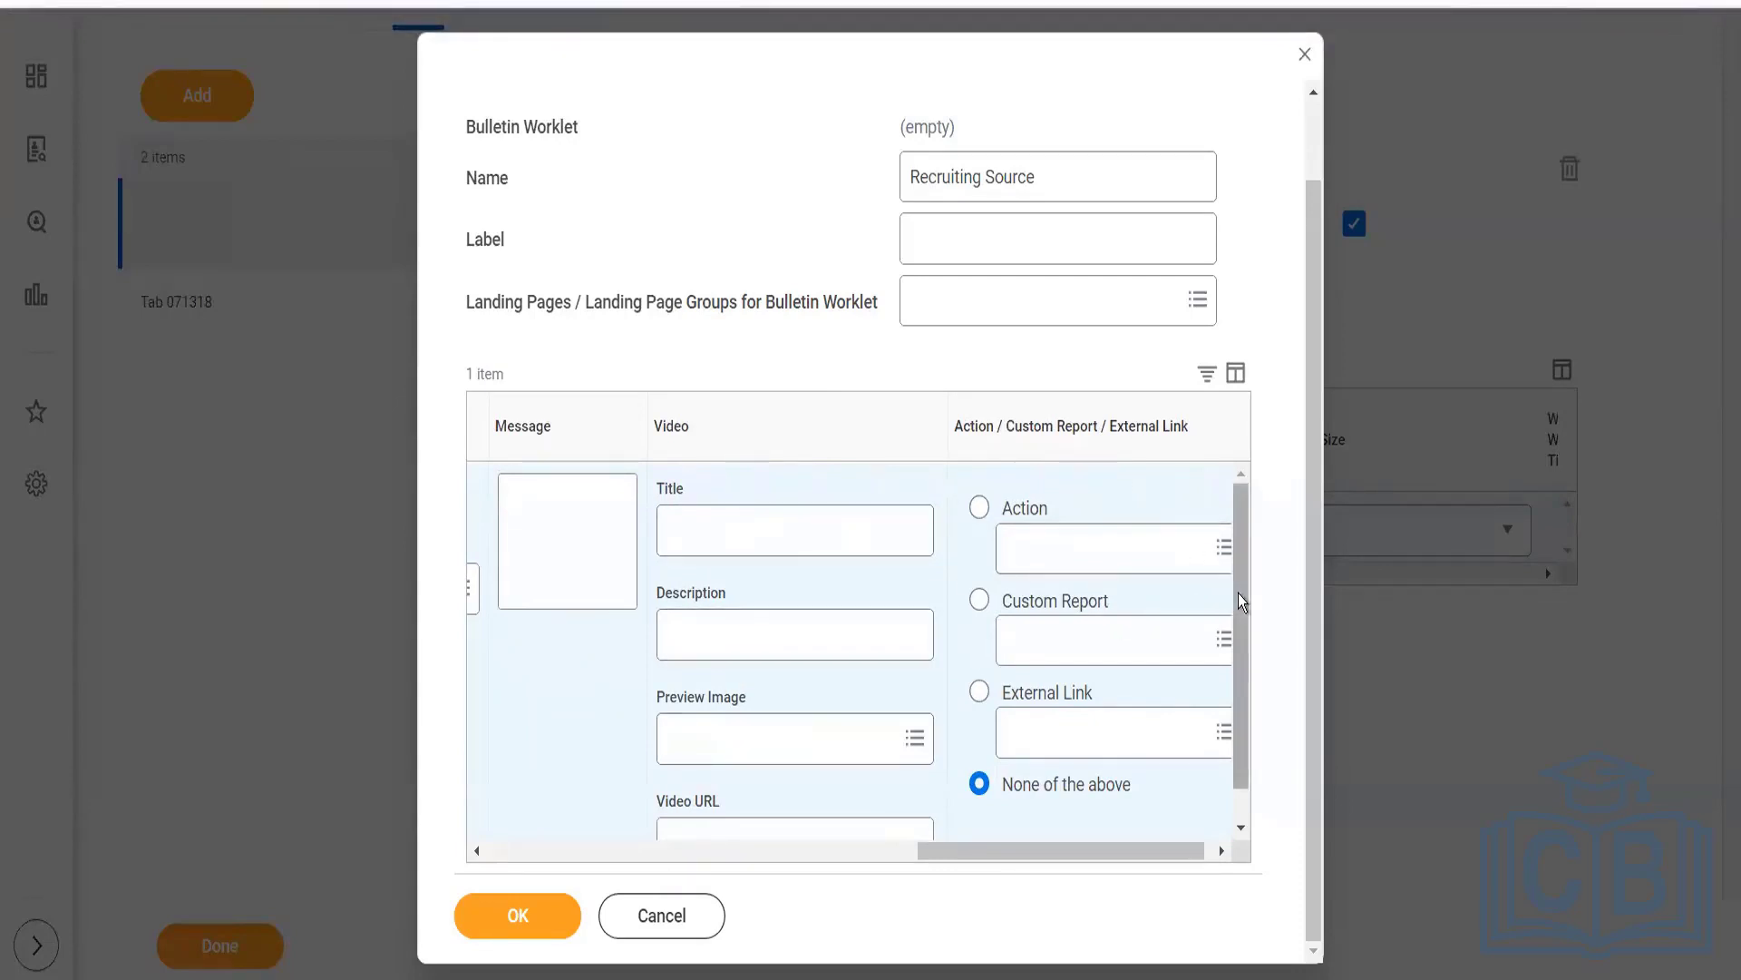
pyautogui.scroll(-1, 1244, 646)
pyautogui.scroll(1, 1244, 554)
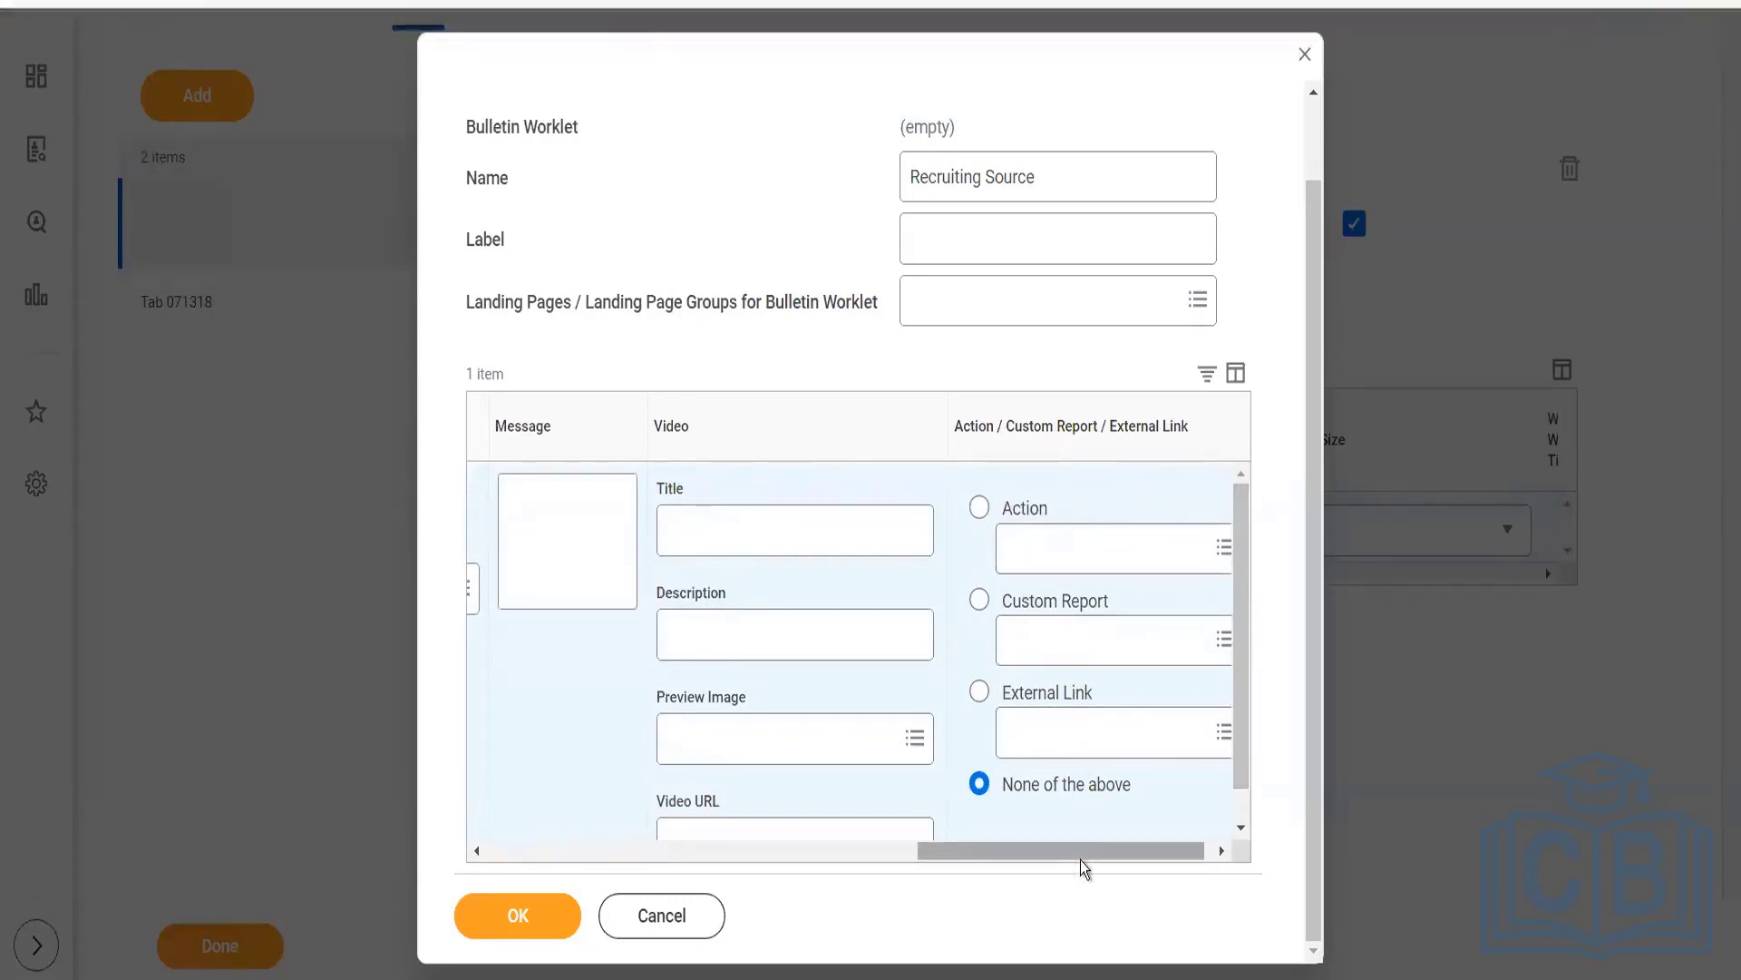
pyautogui.moveTo(1082, 856); pyautogui.dragTo(1210, 863)
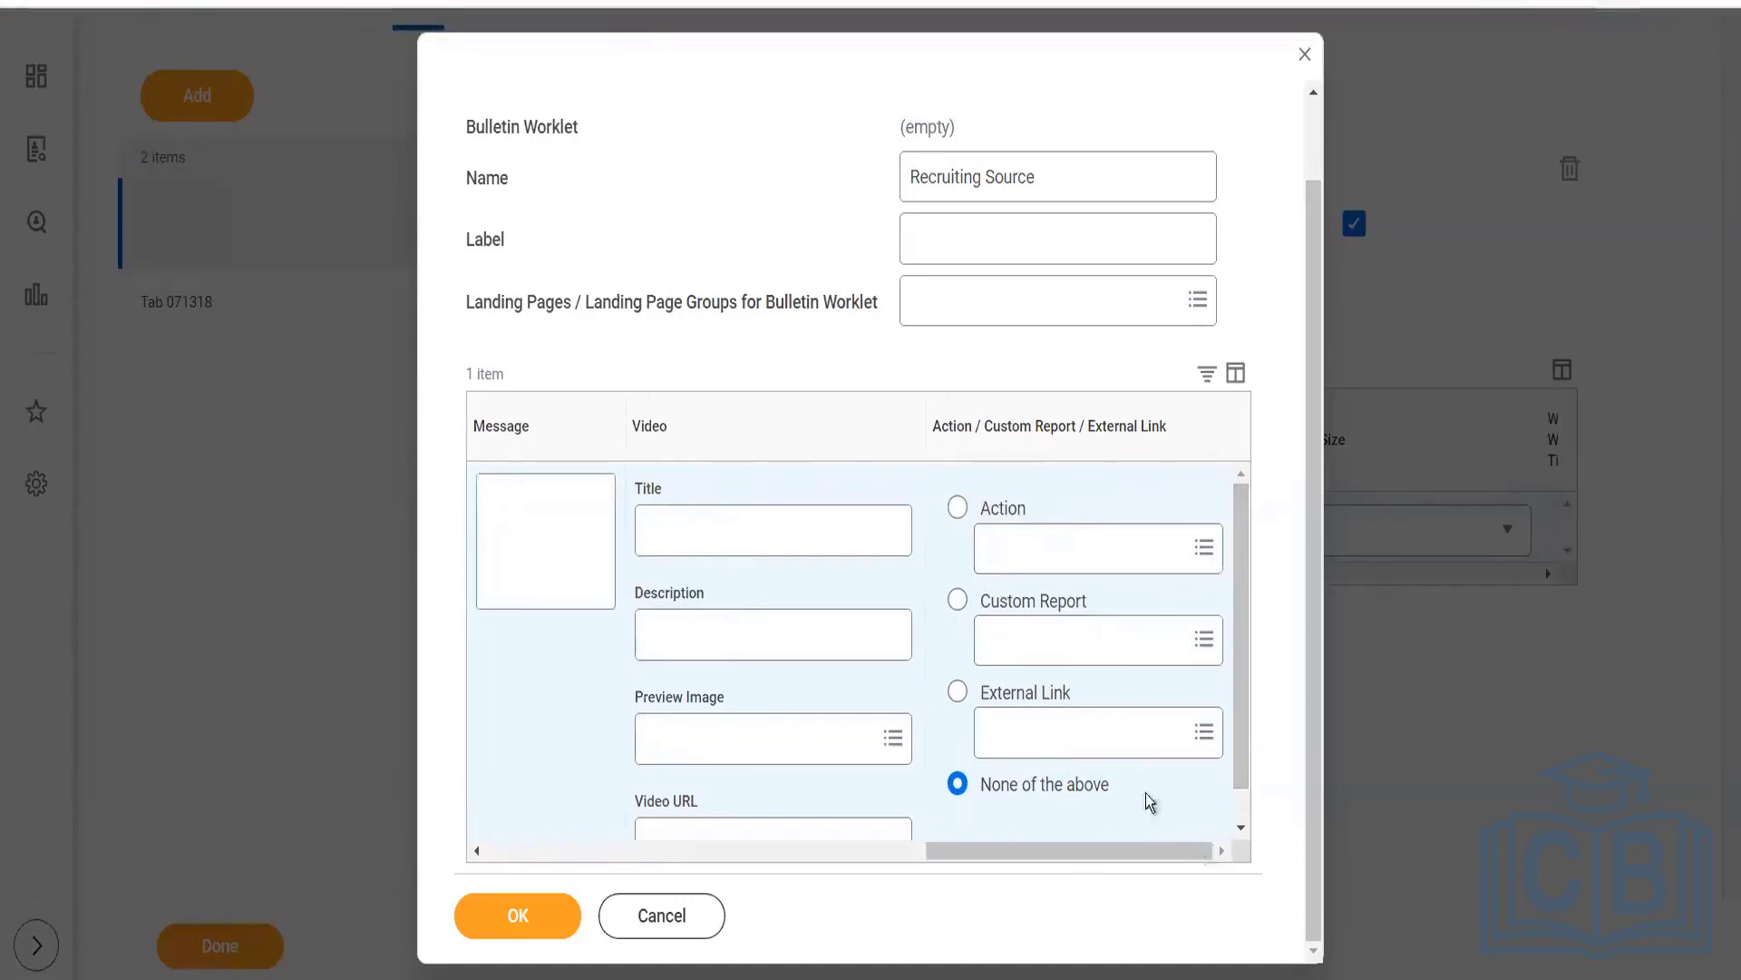
pyautogui.click(1024, 550)
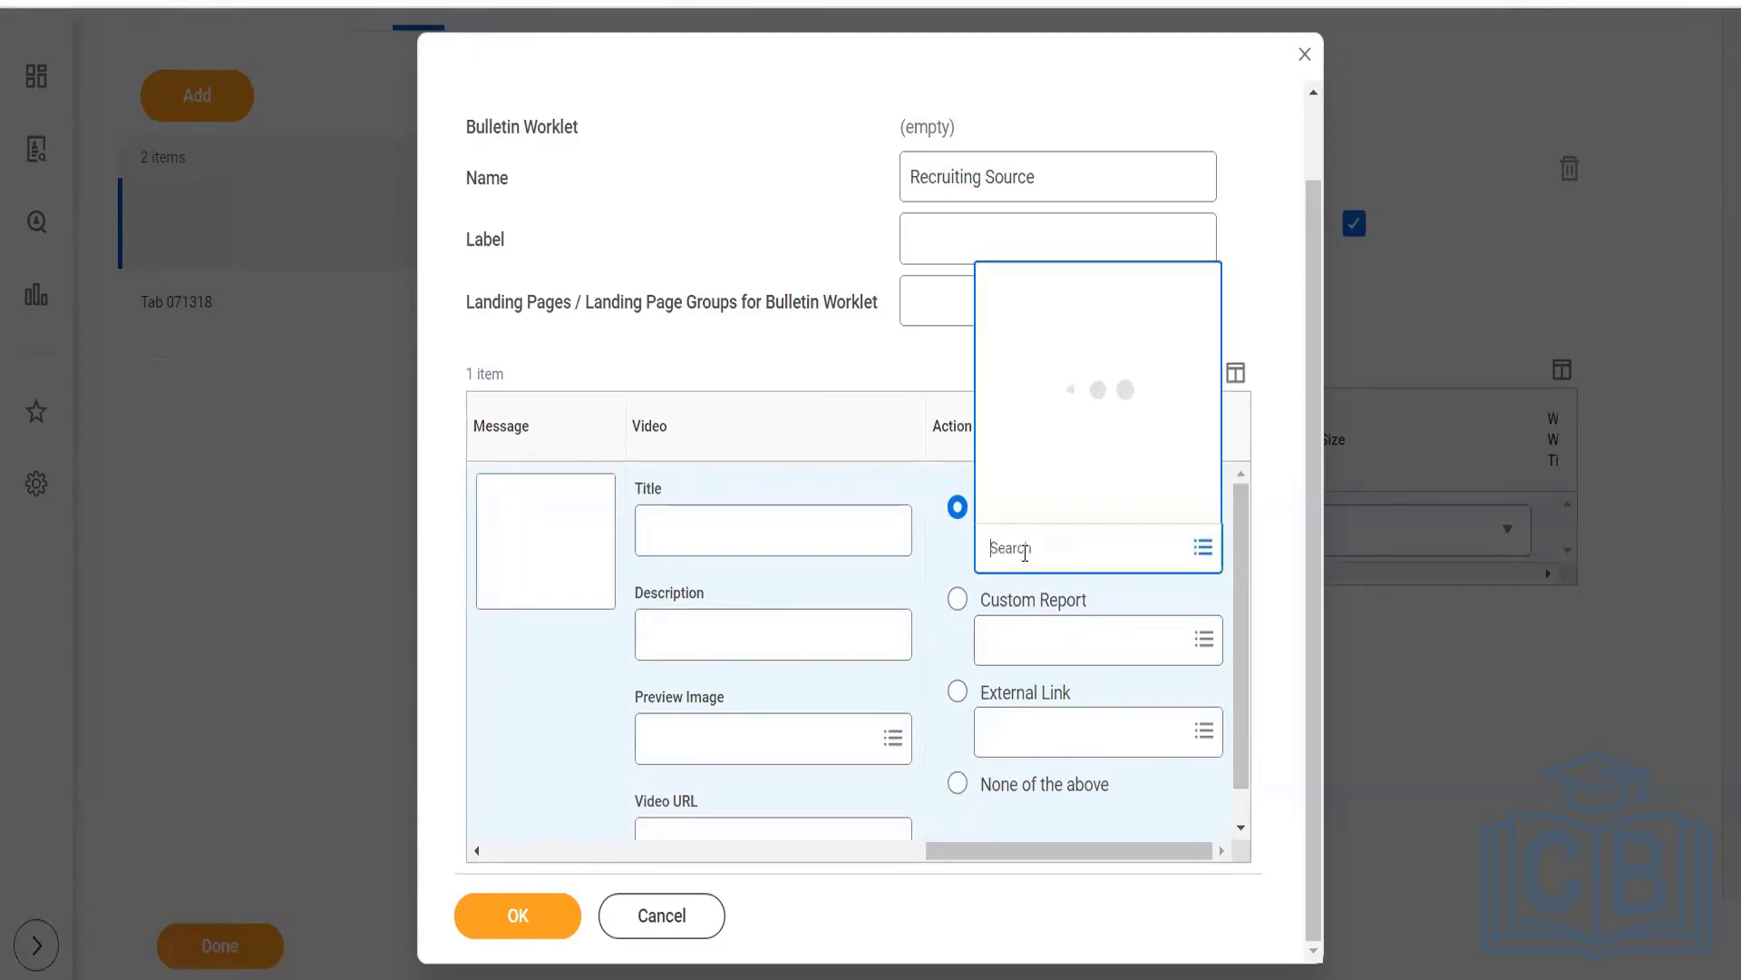
pyautogui.write('source')
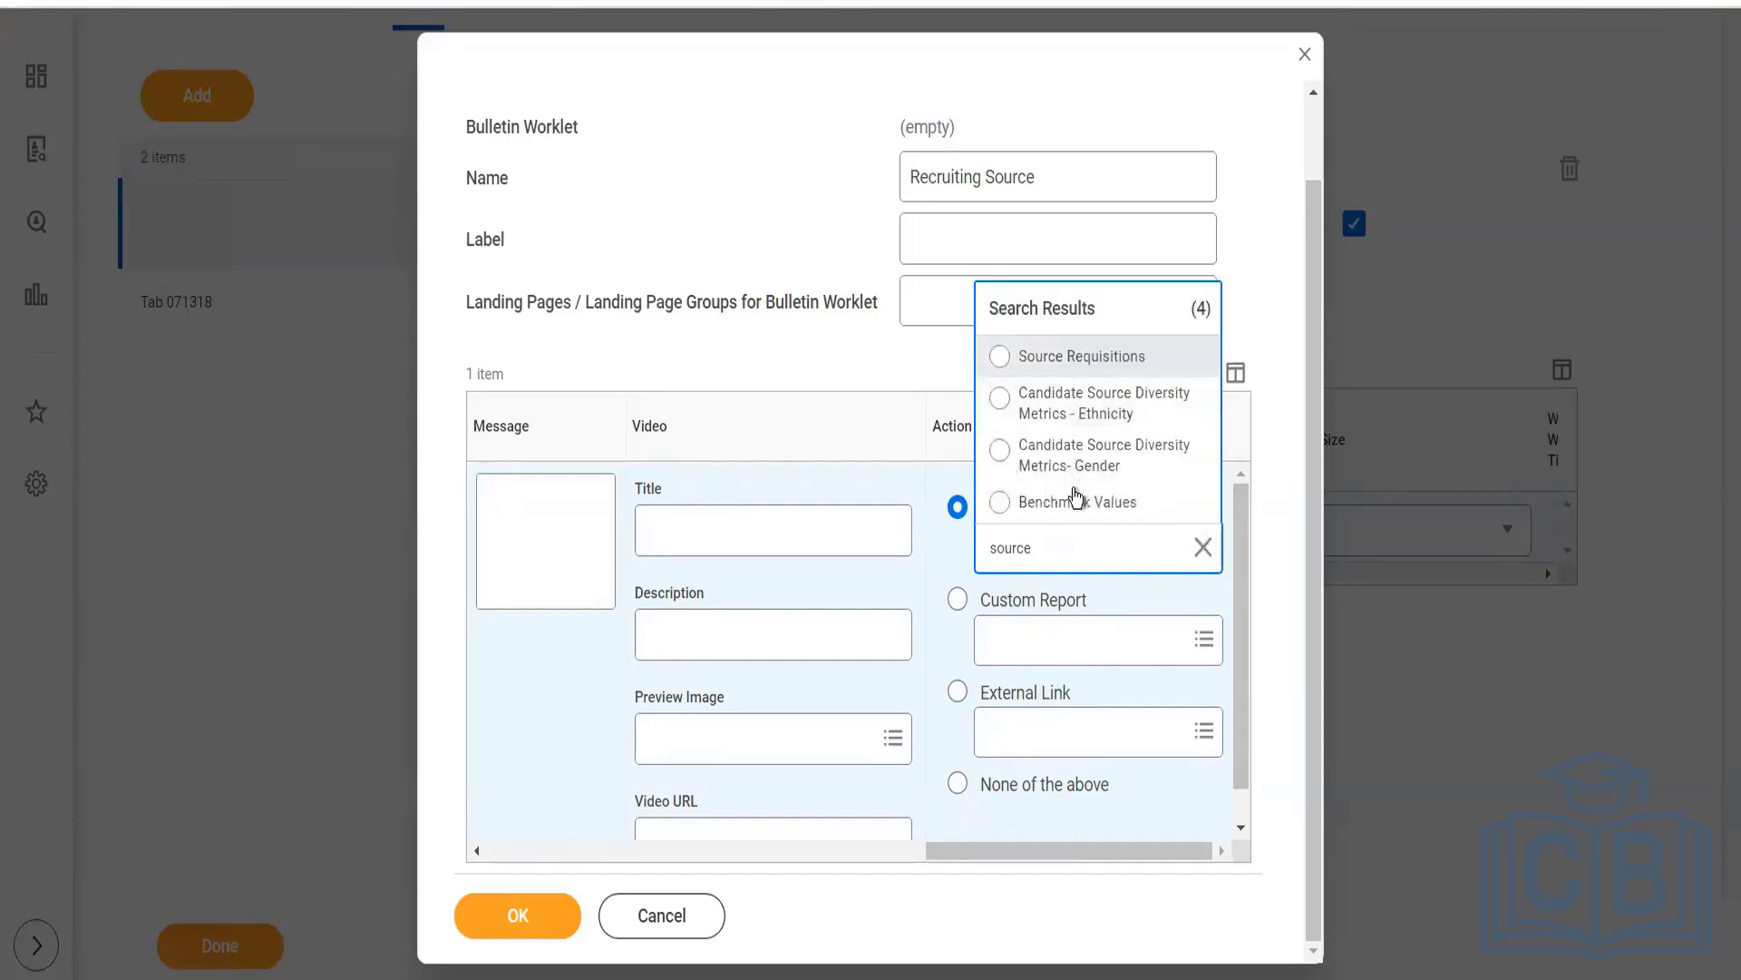
pyautogui.click(1106, 421)
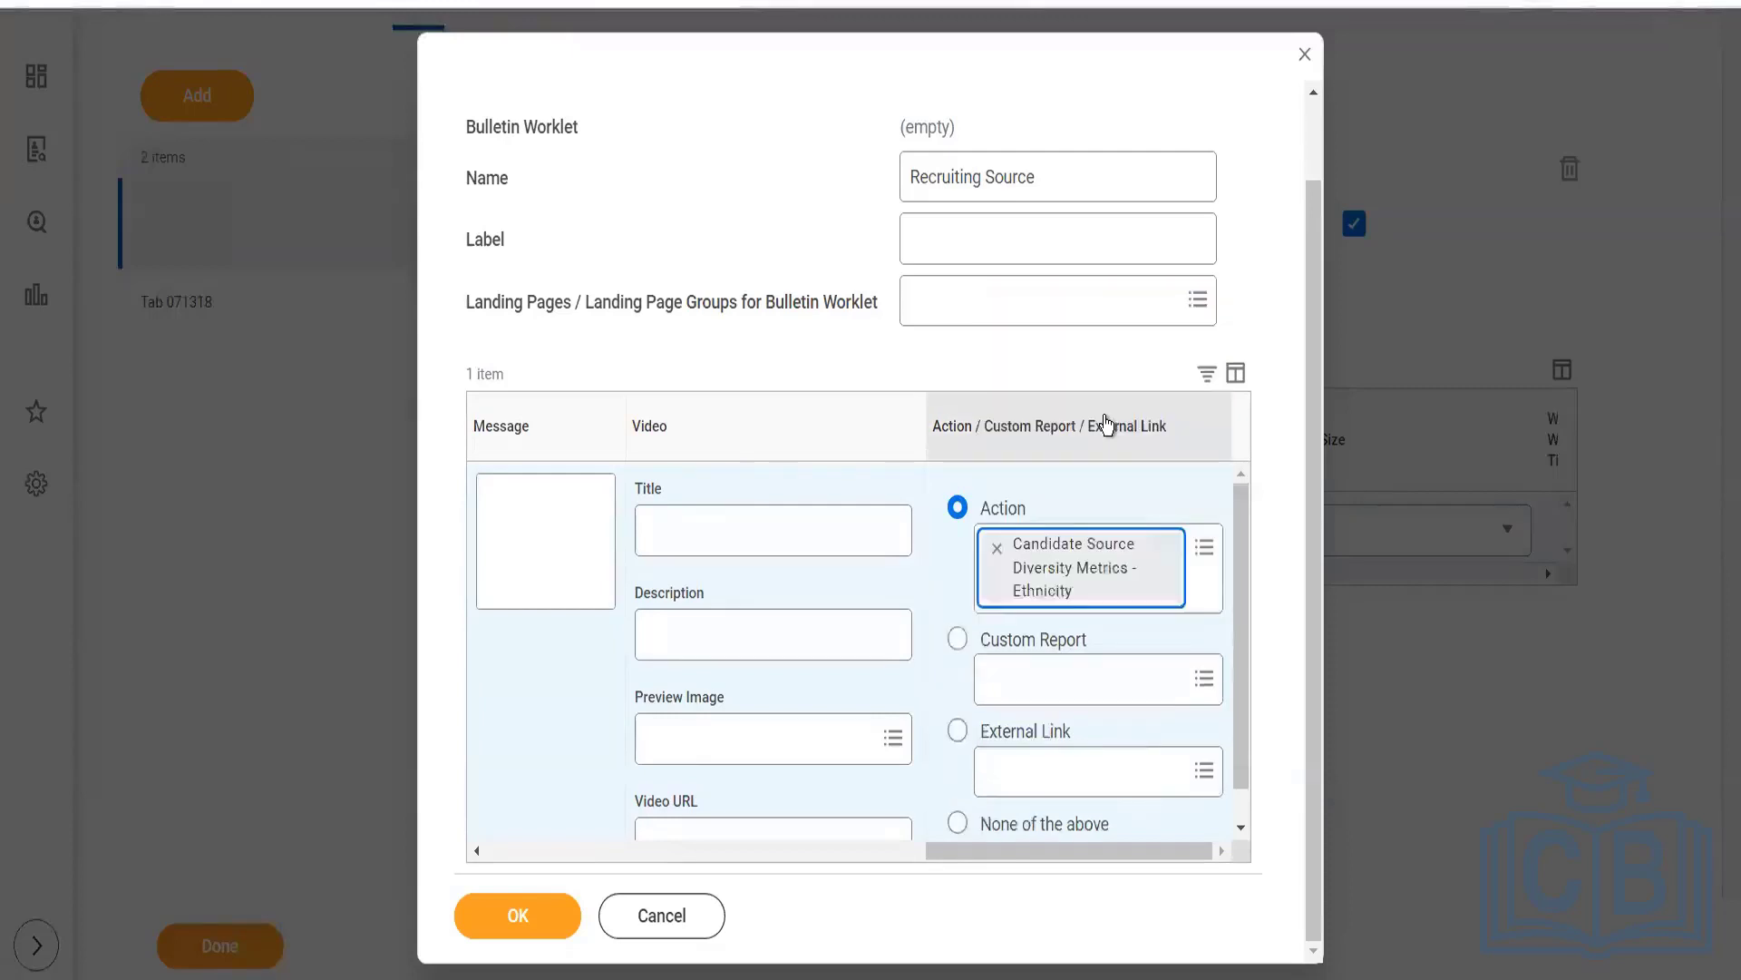
pyautogui.click(1204, 549)
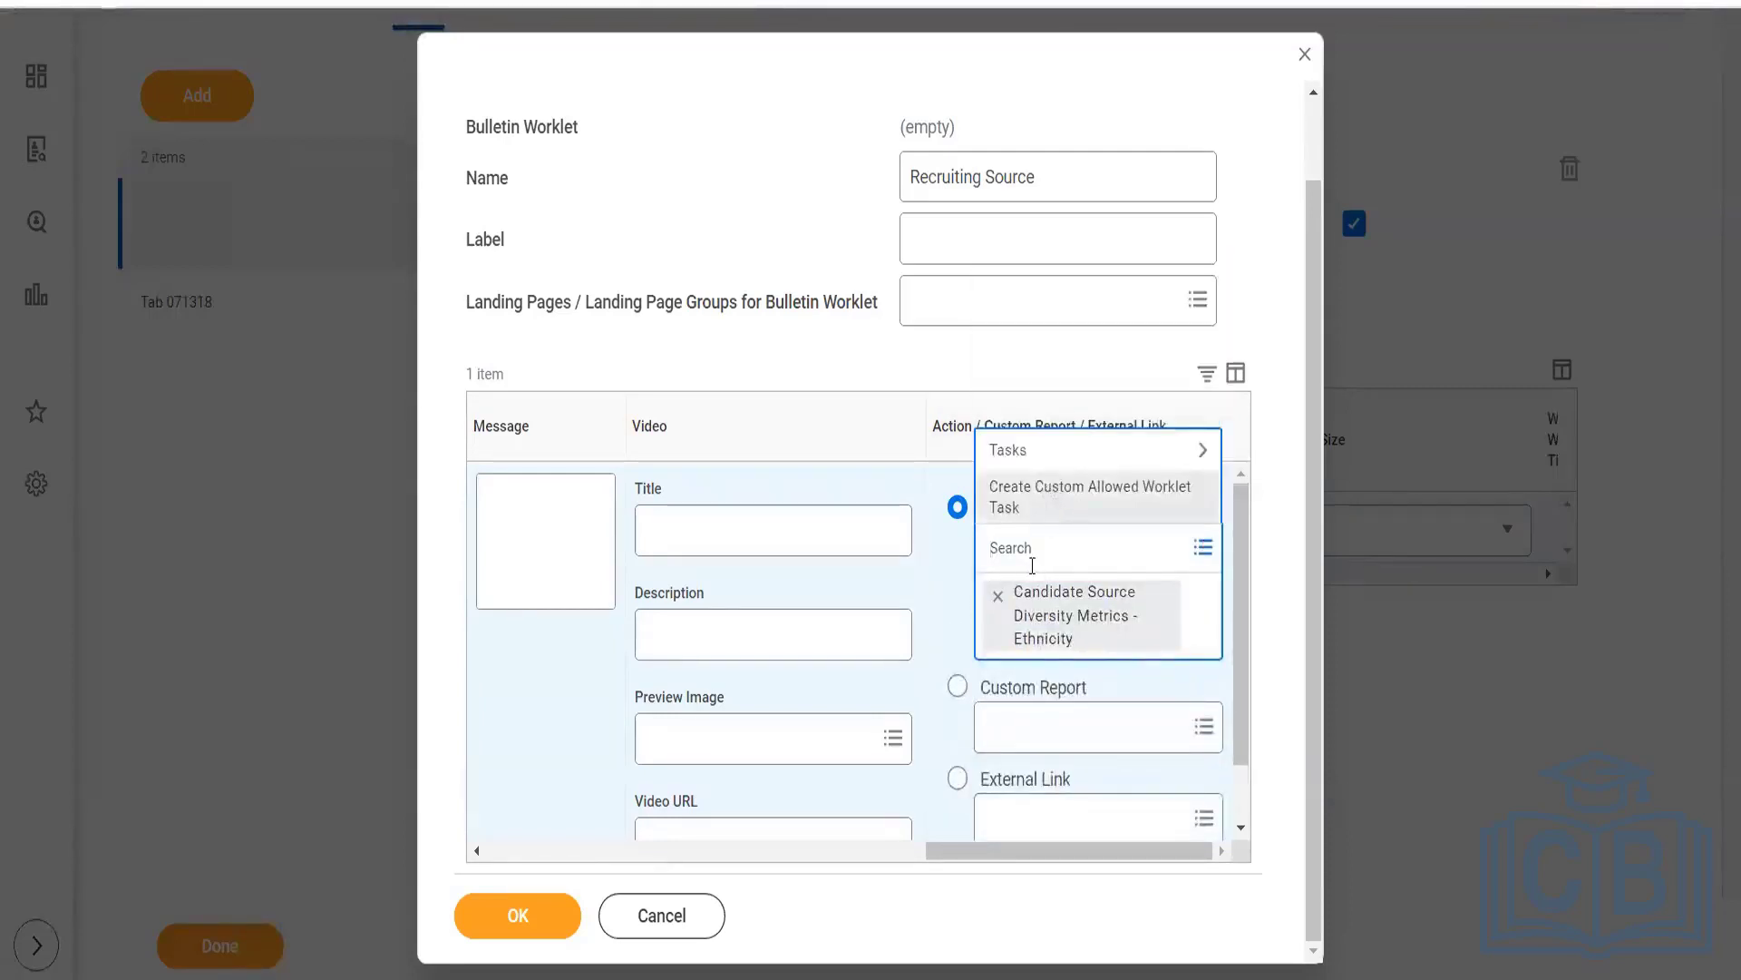
pyautogui.click(1031, 458)
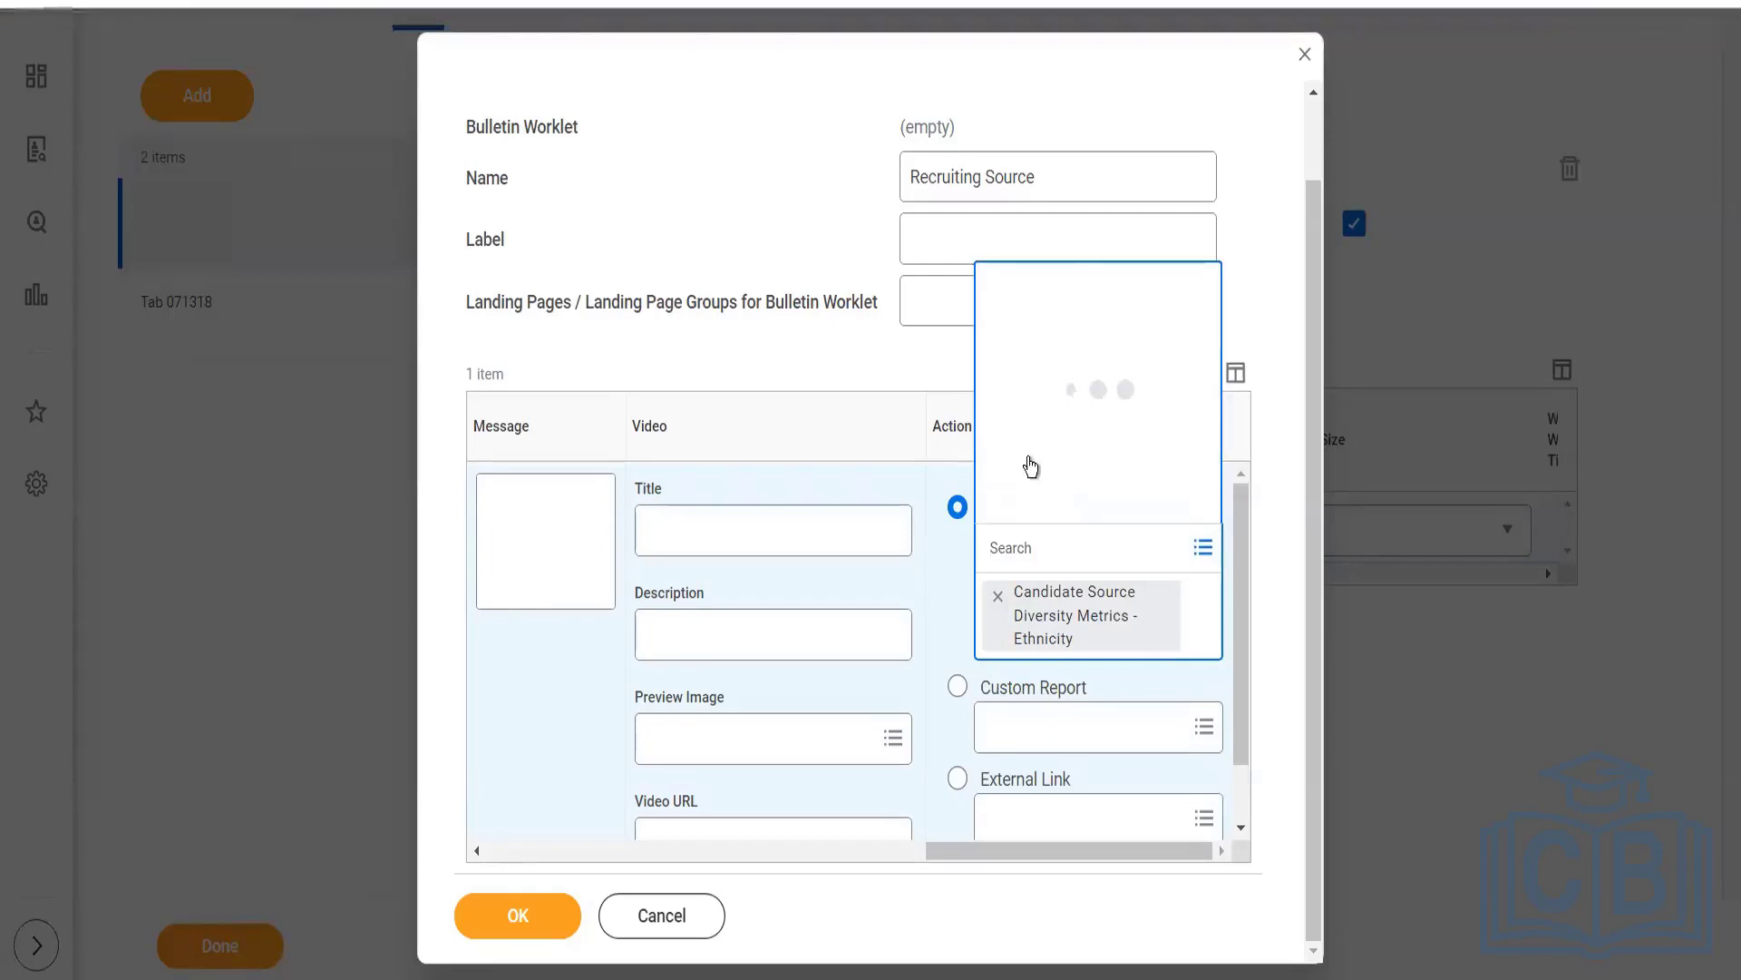
pyautogui.click(1271, 315)
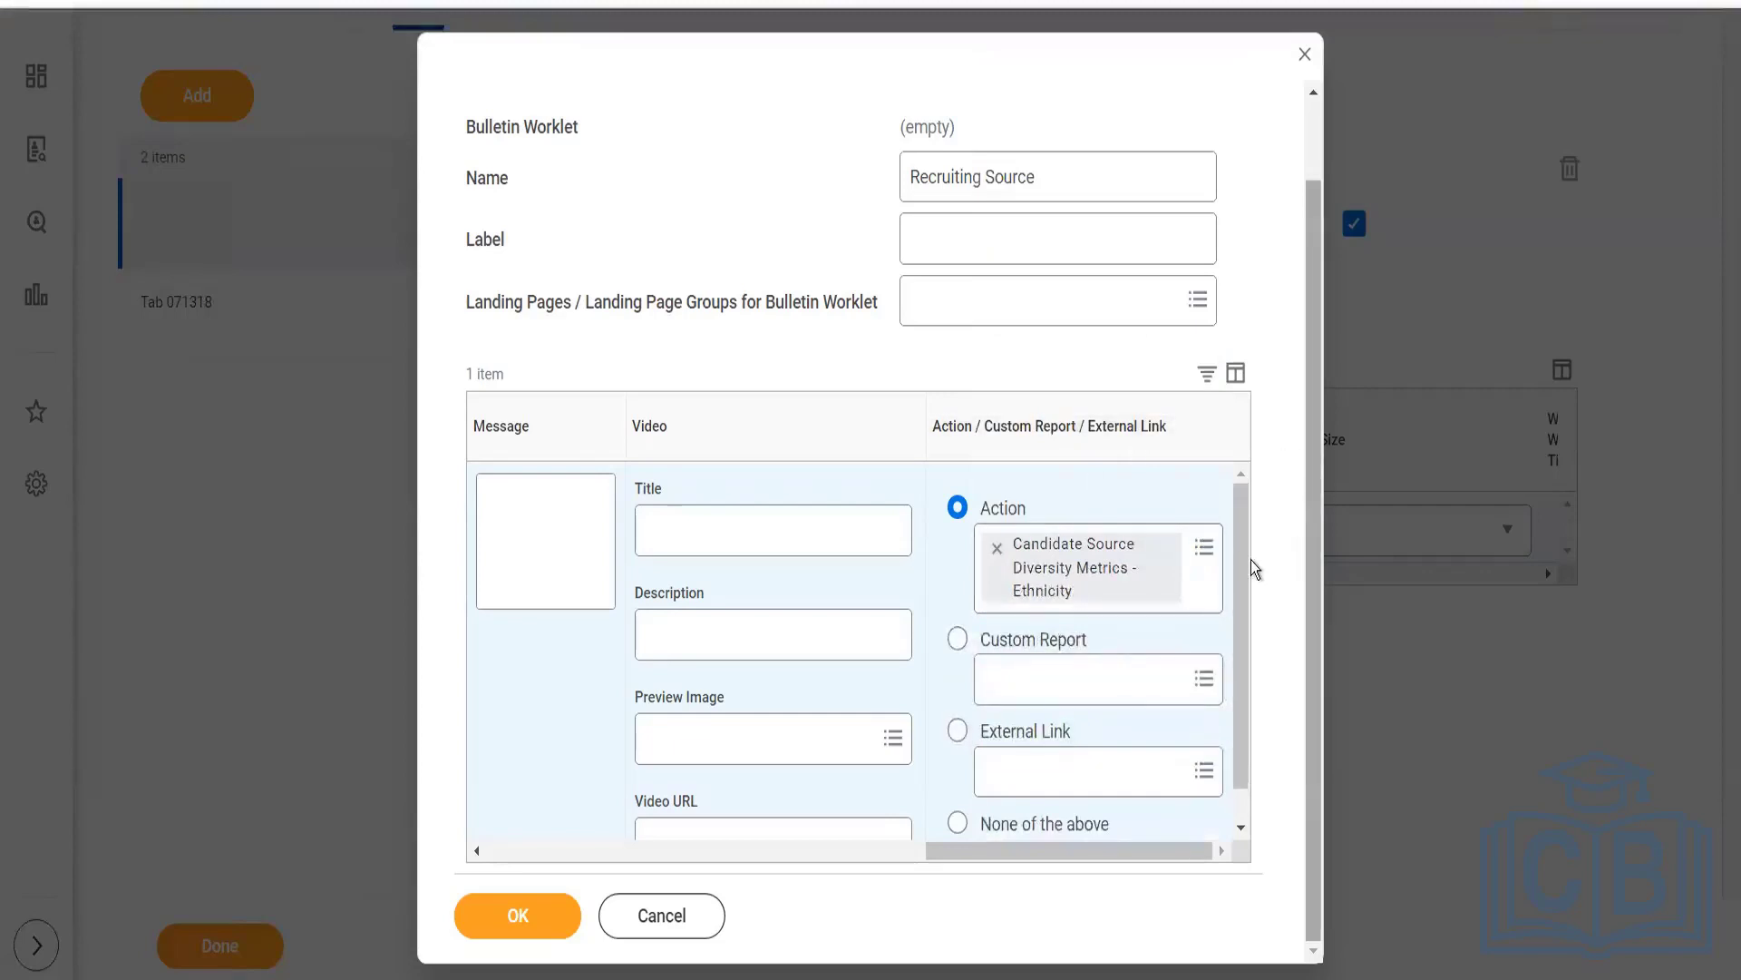
# Try to find a custom report for the bulletin row by searching for "source eff"
pyautogui.click(1093, 697)
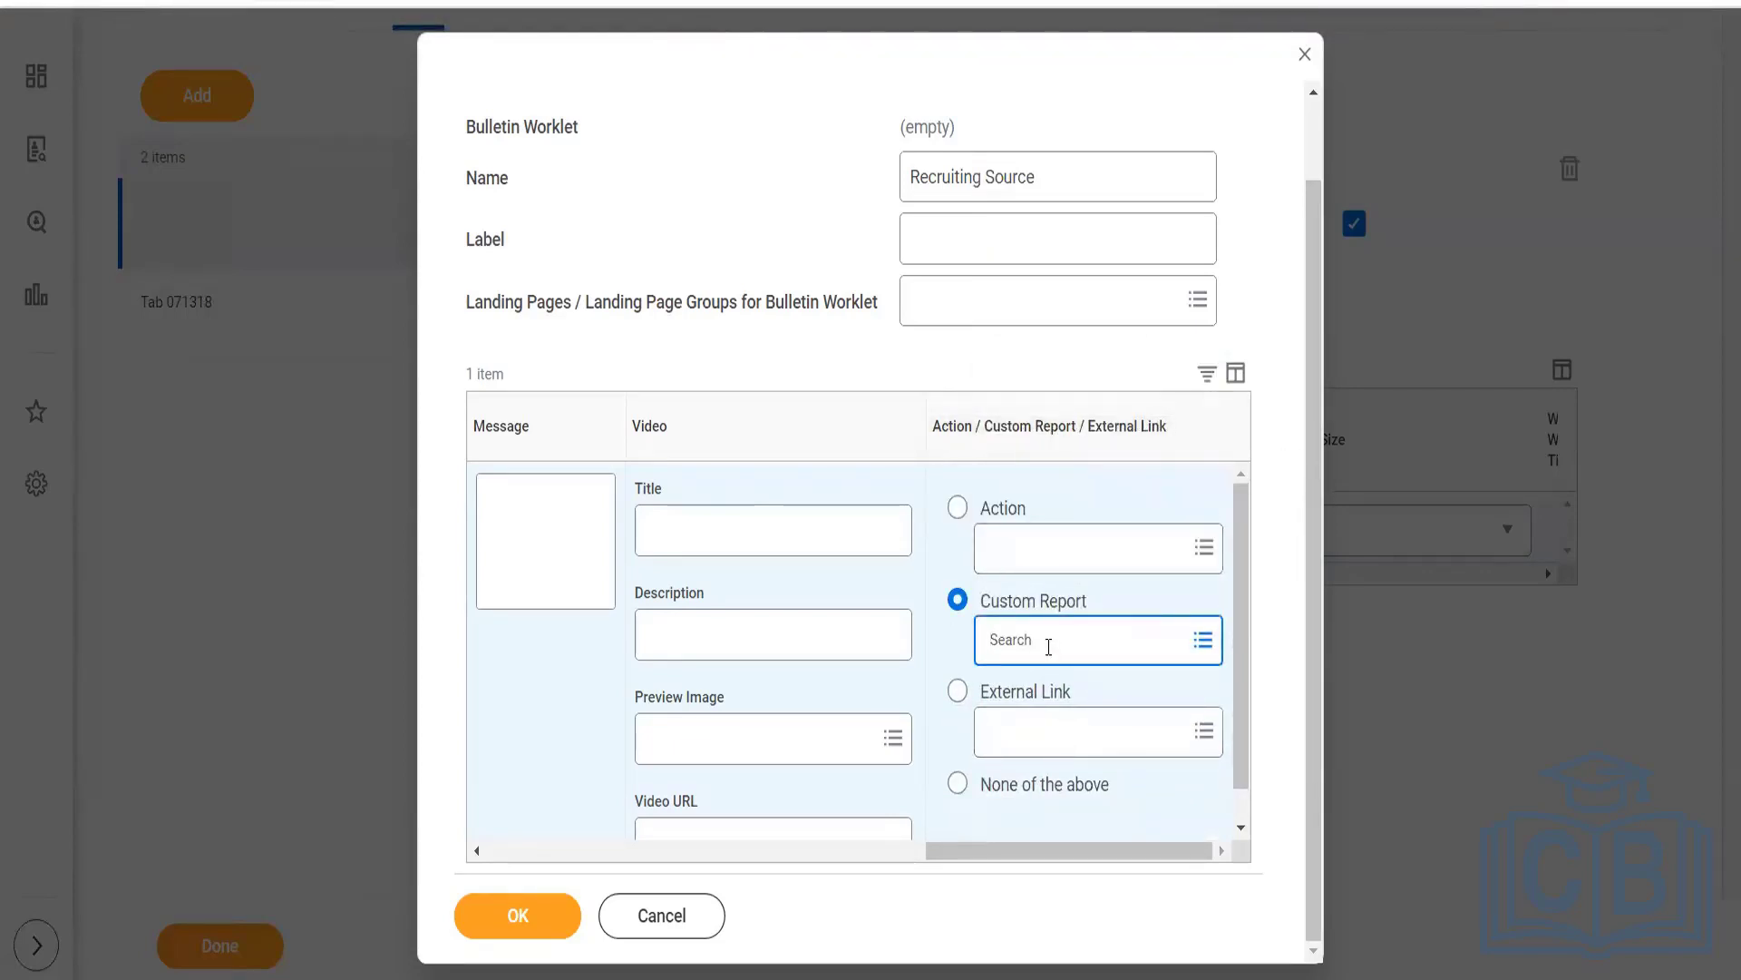
pyautogui.write('source eff')
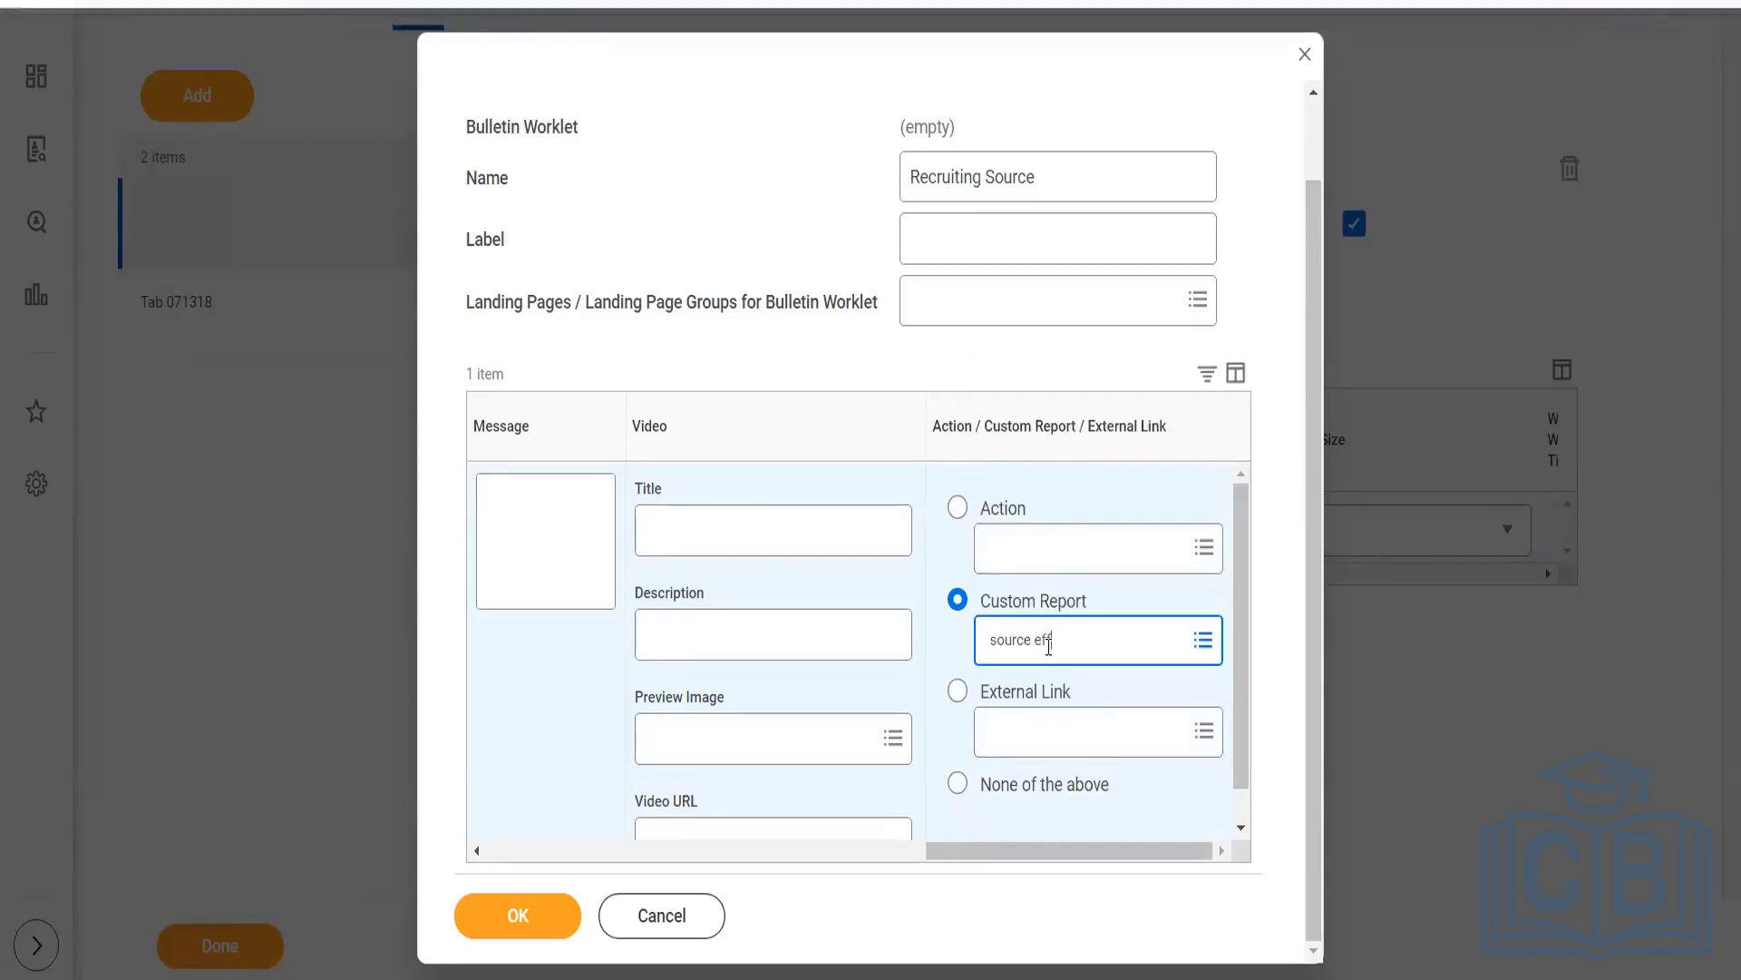
pyautogui.press('Return')
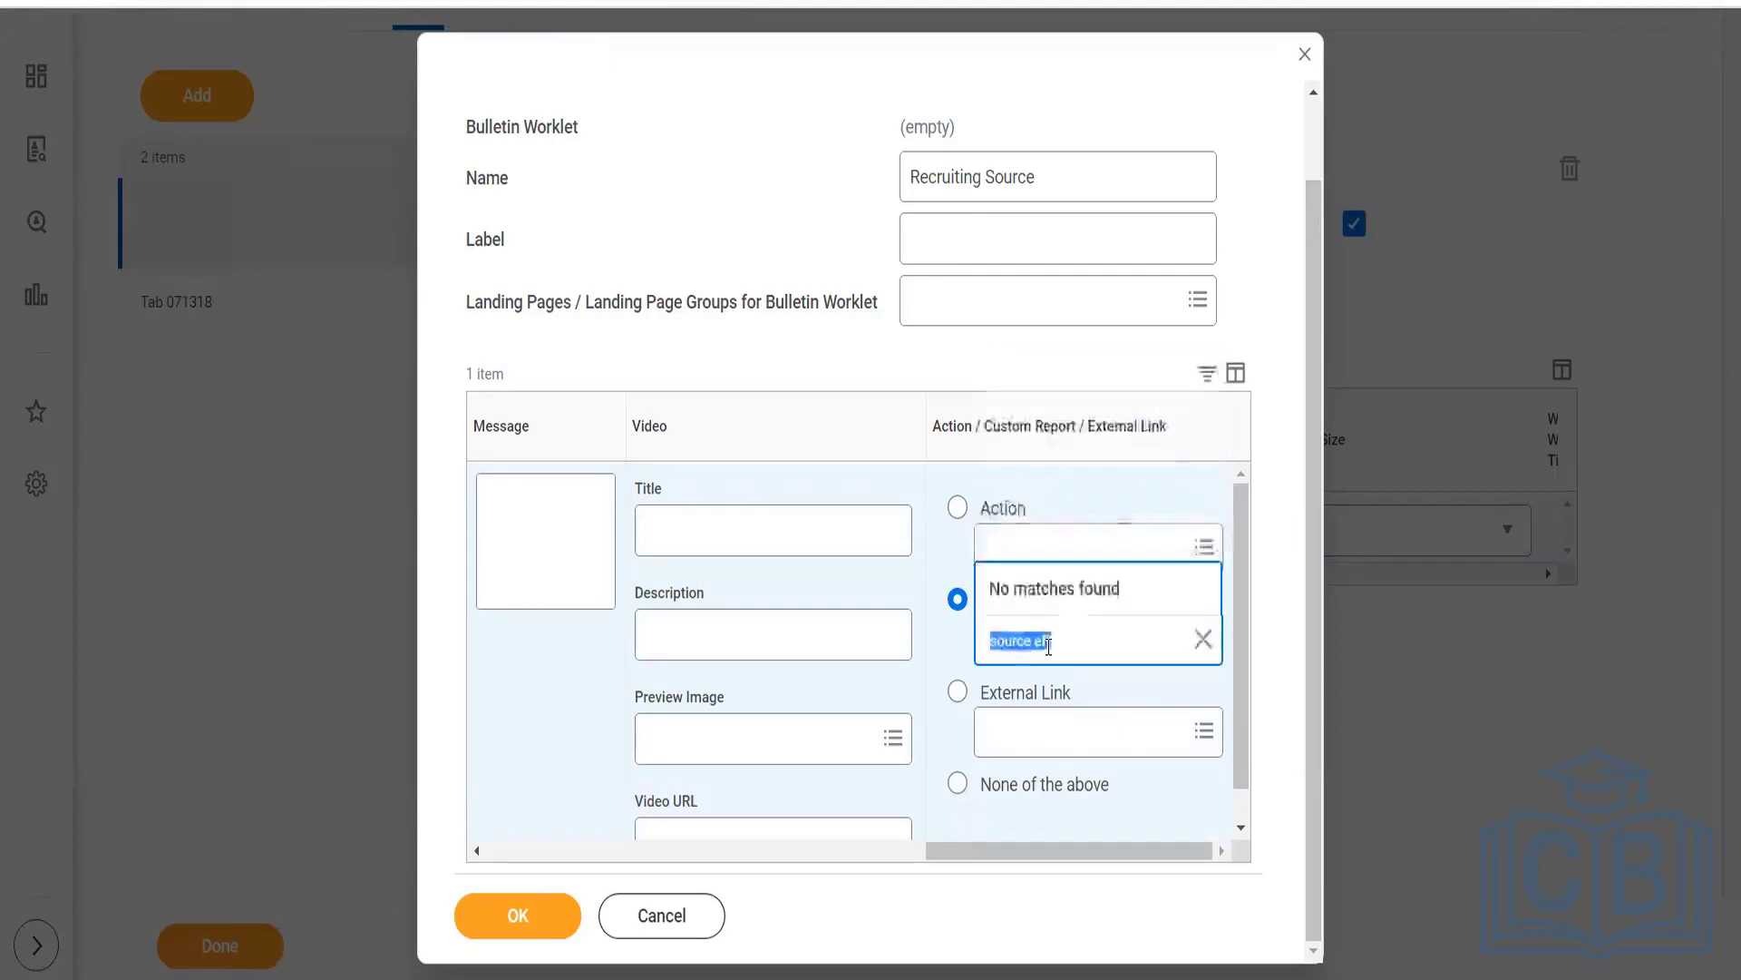
pyautogui.click(1204, 640)
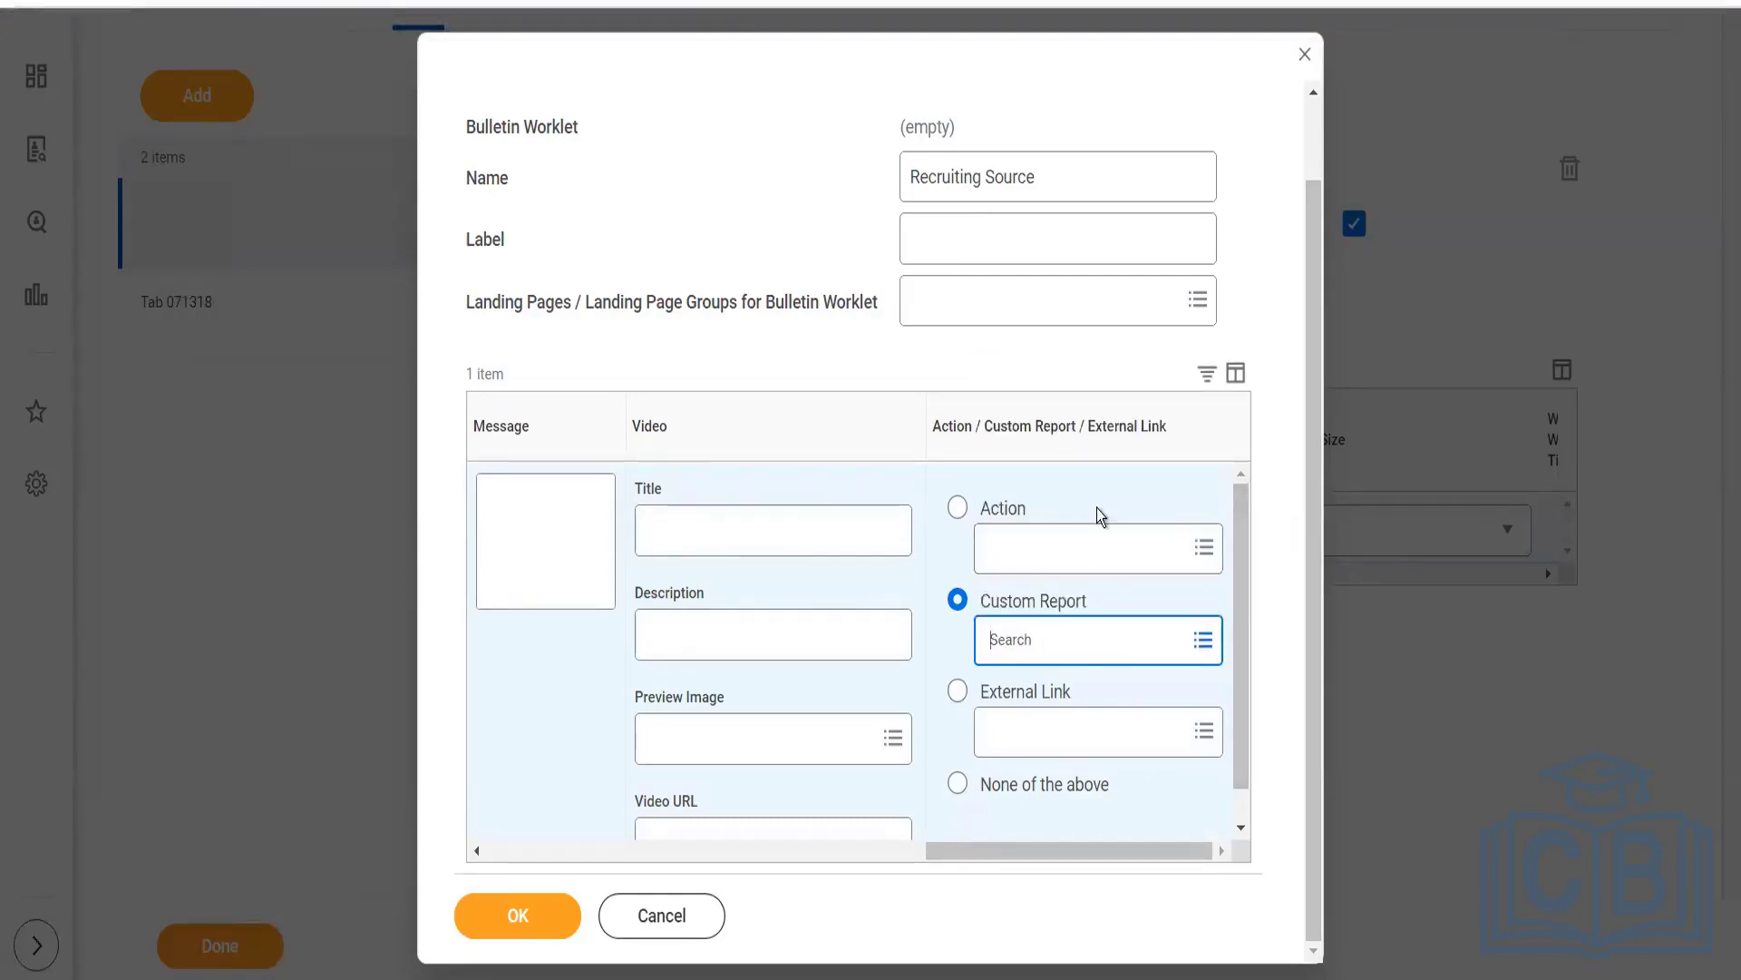
pyautogui.click(1012, 549)
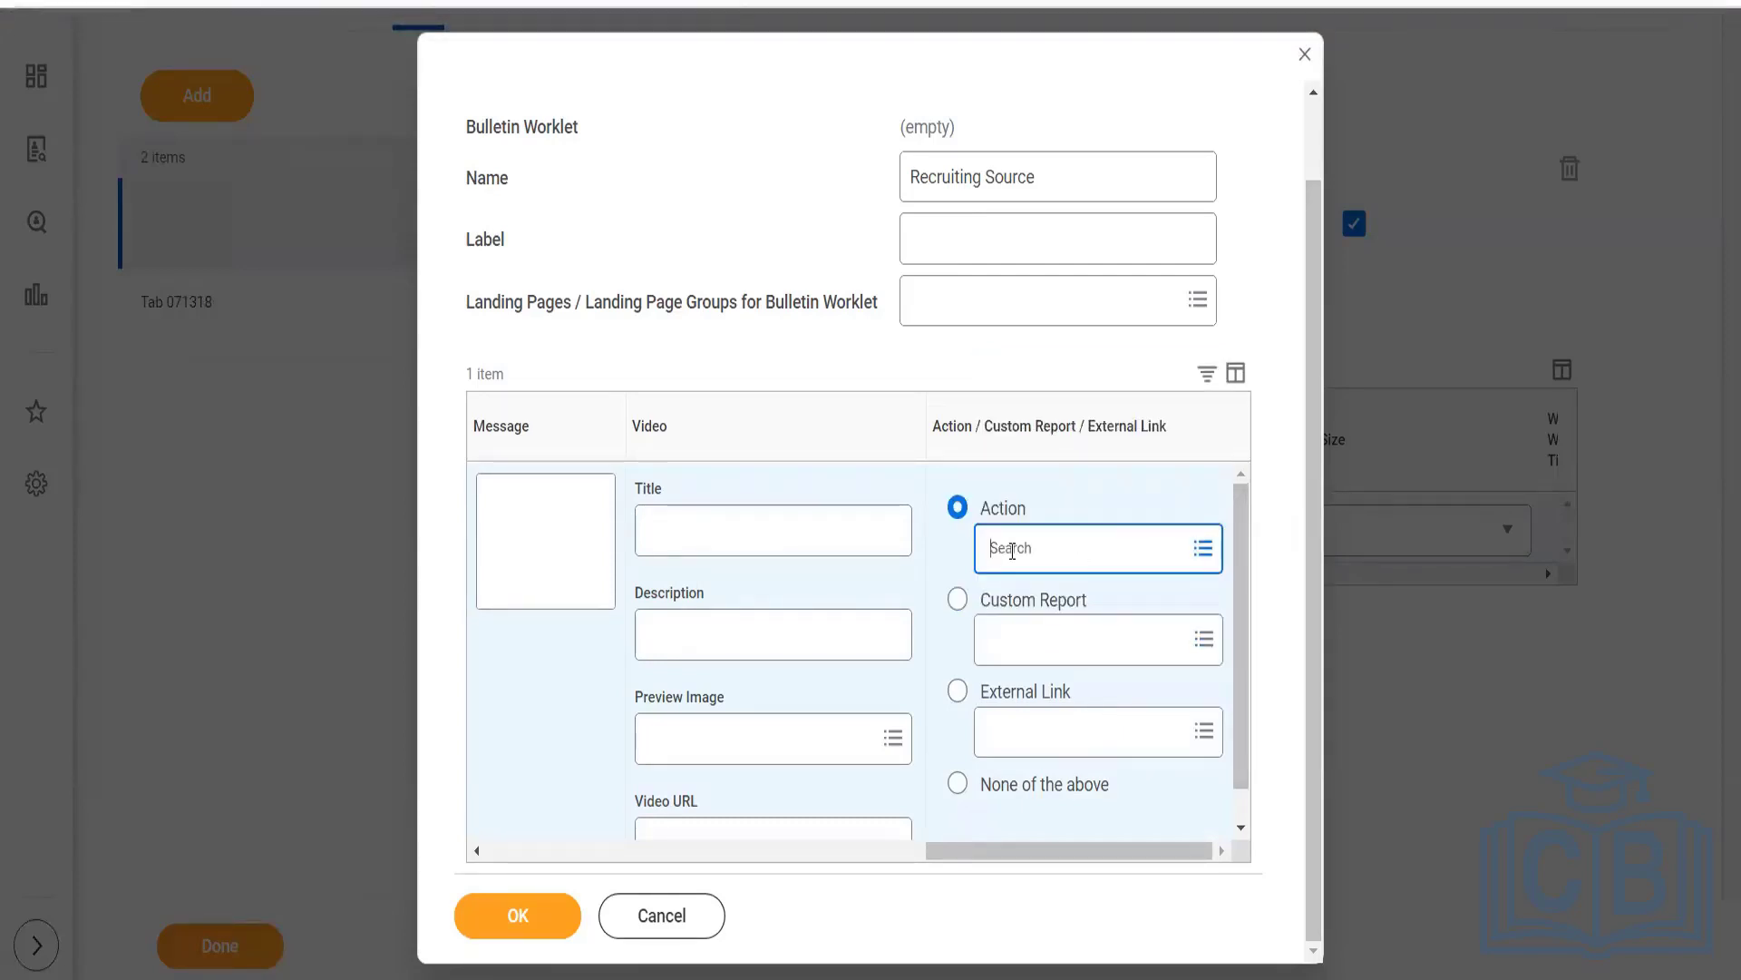
# Search the custom reports for "source" and link the bulletin row to All Active Employees Data
pyautogui.click(1045, 636)
pyautogui.write('sou')
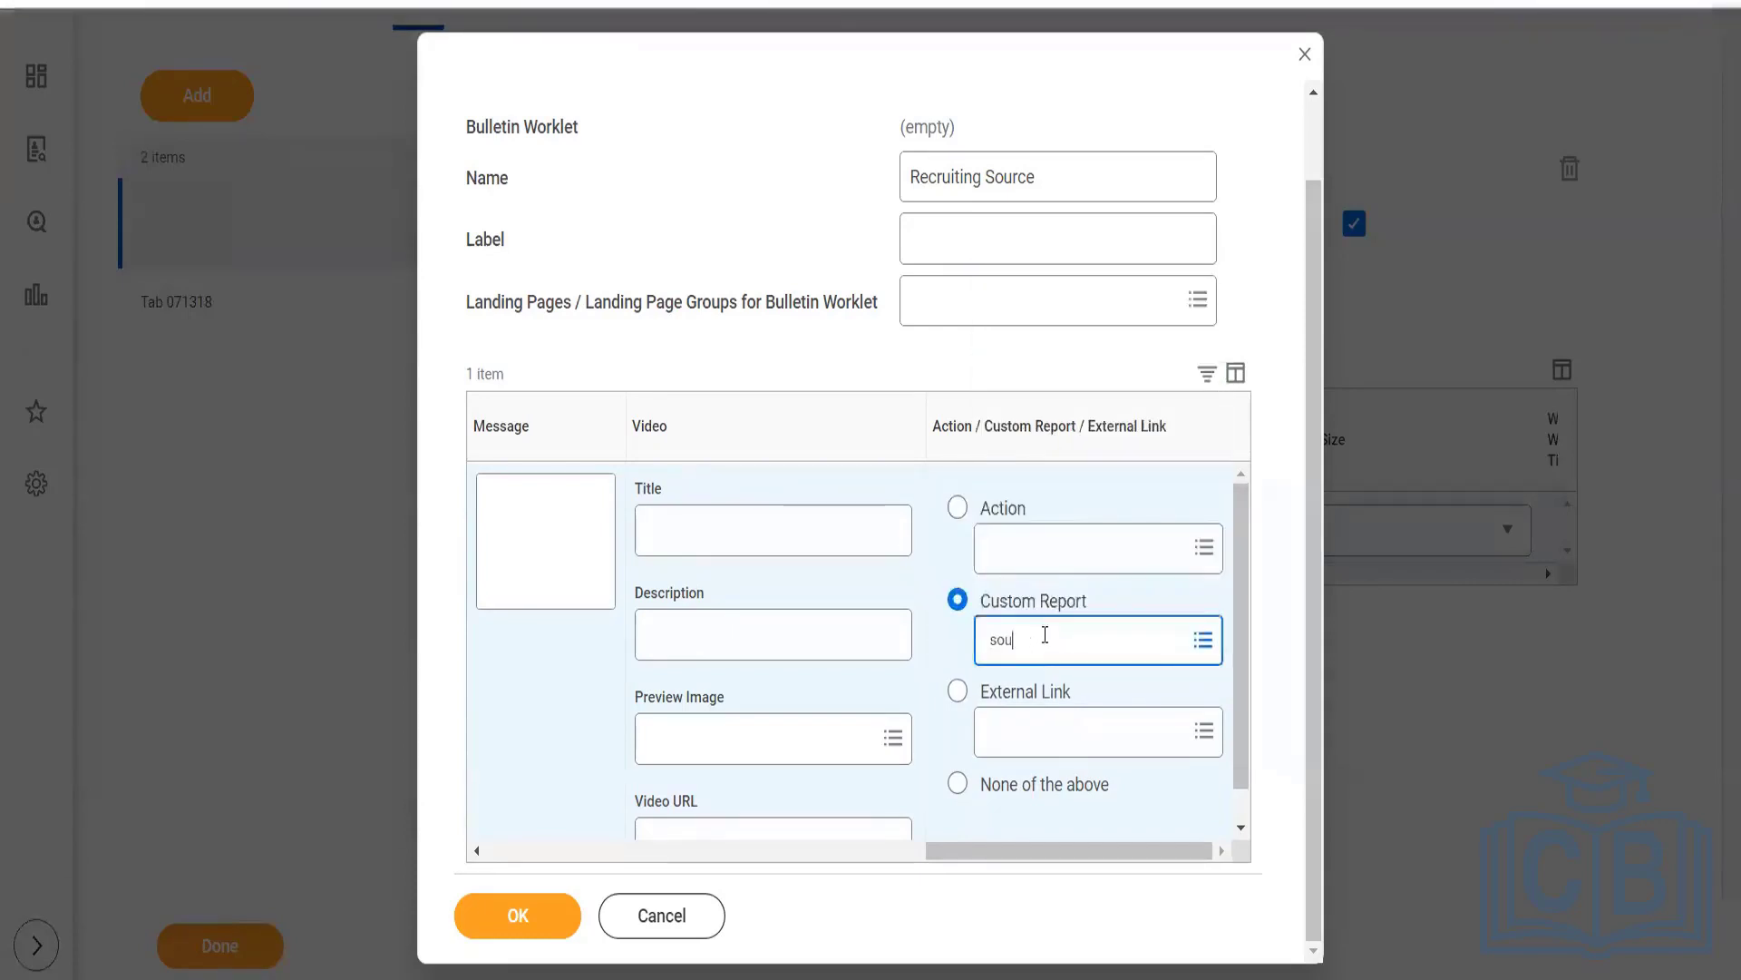
pyautogui.write('rce')
pyautogui.press('Return')
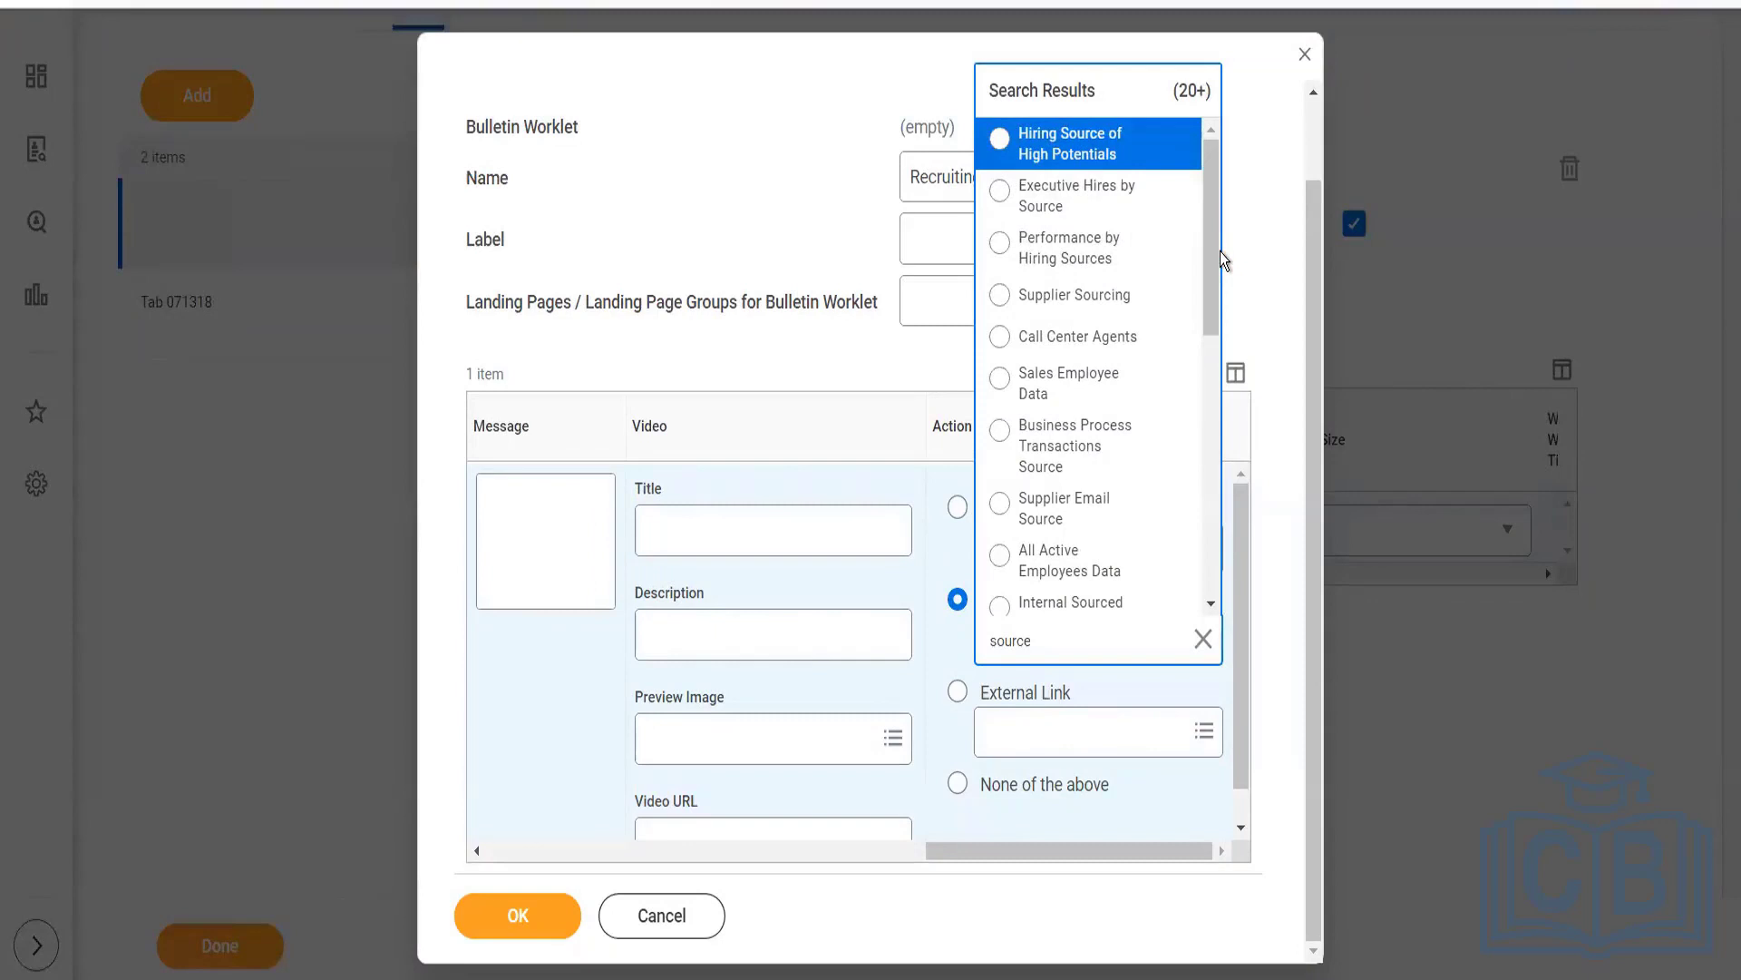
pyautogui.scroll(-3, 1221, 252)
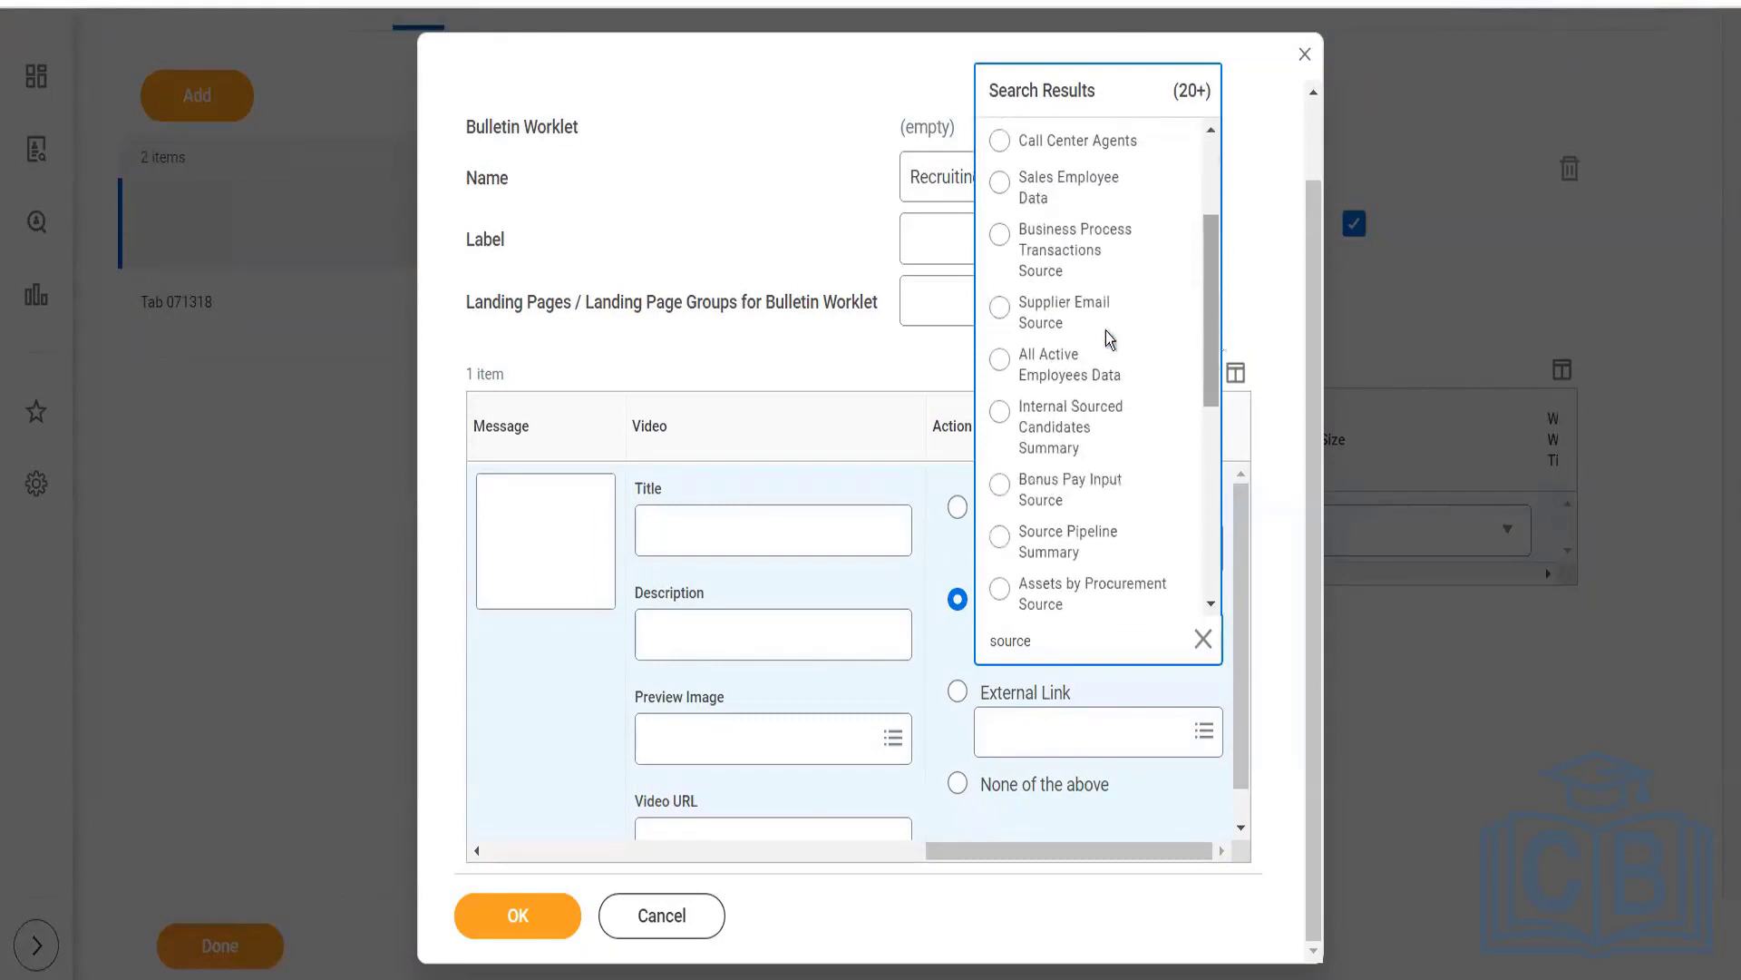
pyautogui.click(1049, 364)
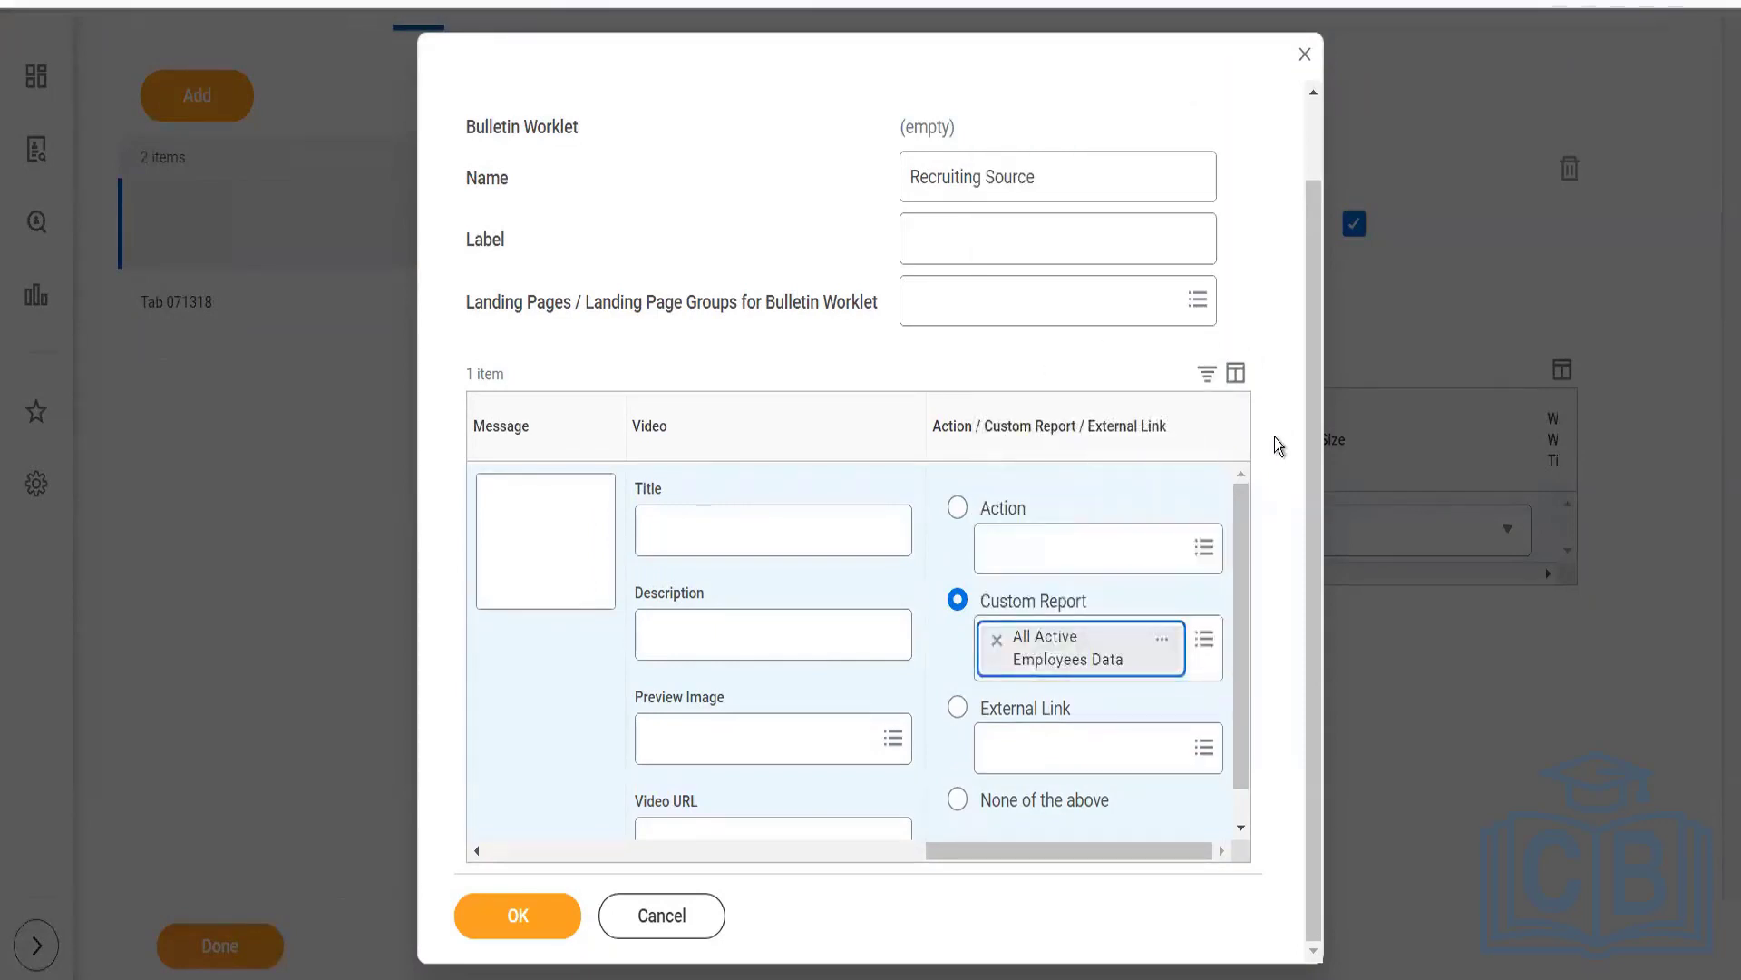
pyautogui.click(711, 634)
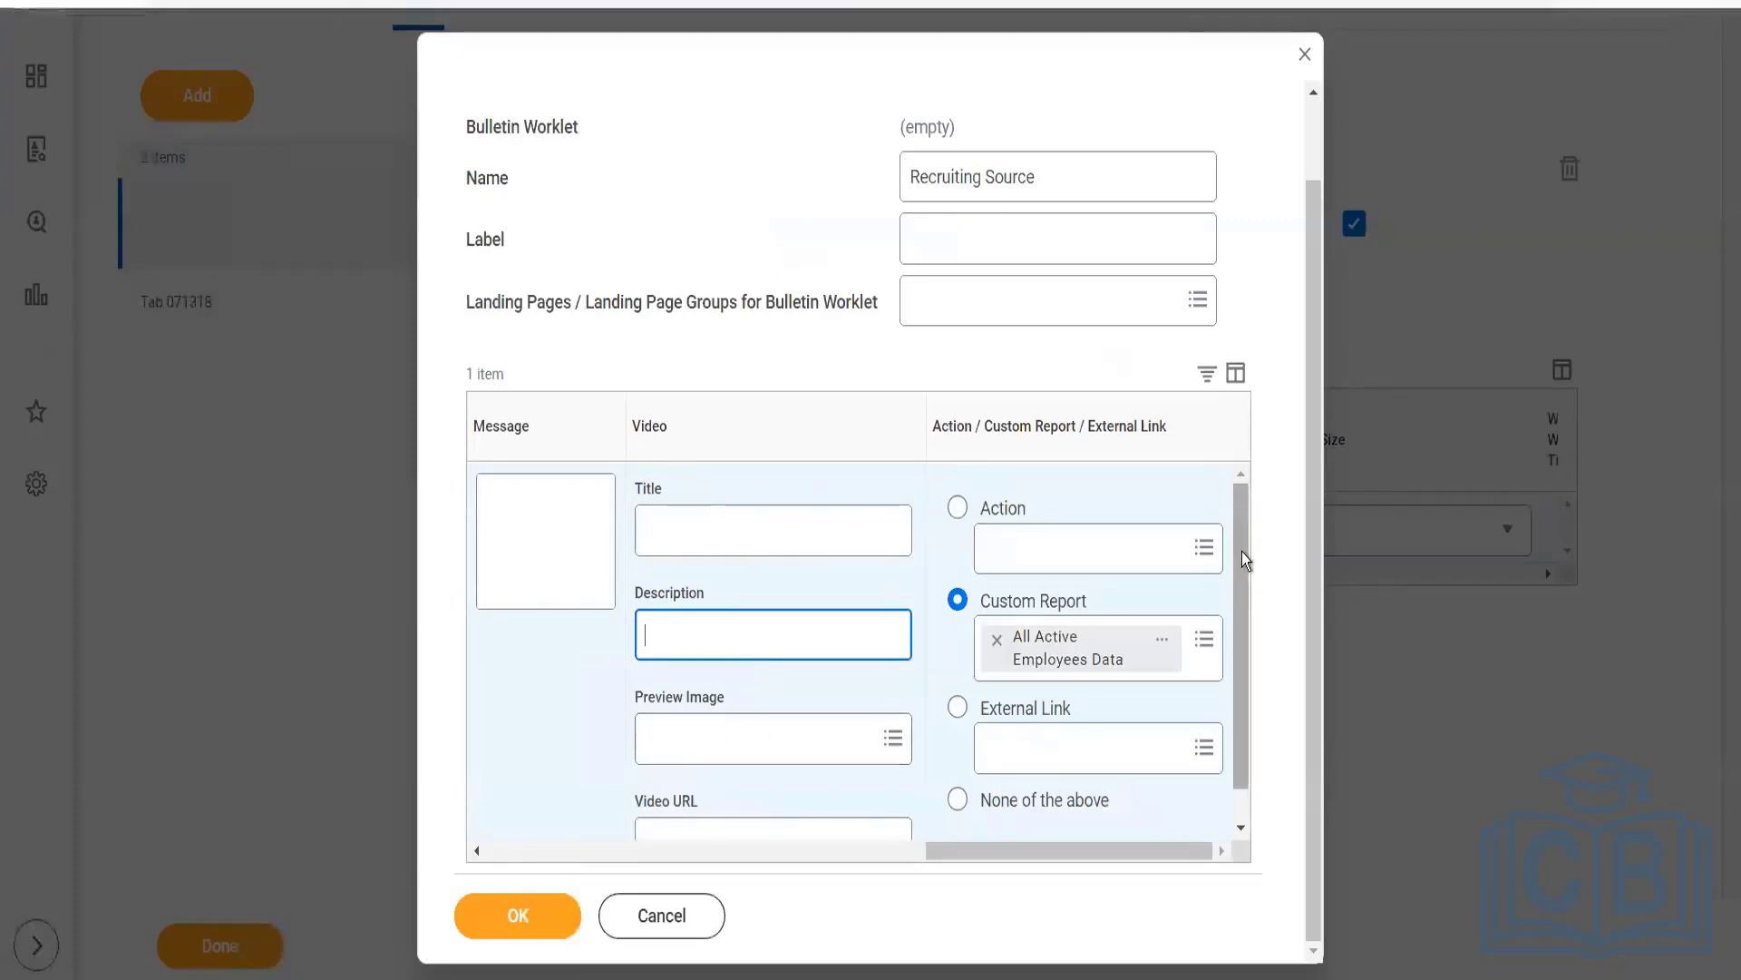
# Set the bulletin row's video URL to youtube.com/watch?v=6JuI53YY_6E, choose "2 drawer filing cabinet.jpg" as its preview image, and save the worklet
pyautogui.scroll(-1, 1245, 664)
pyautogui.click(685, 809)
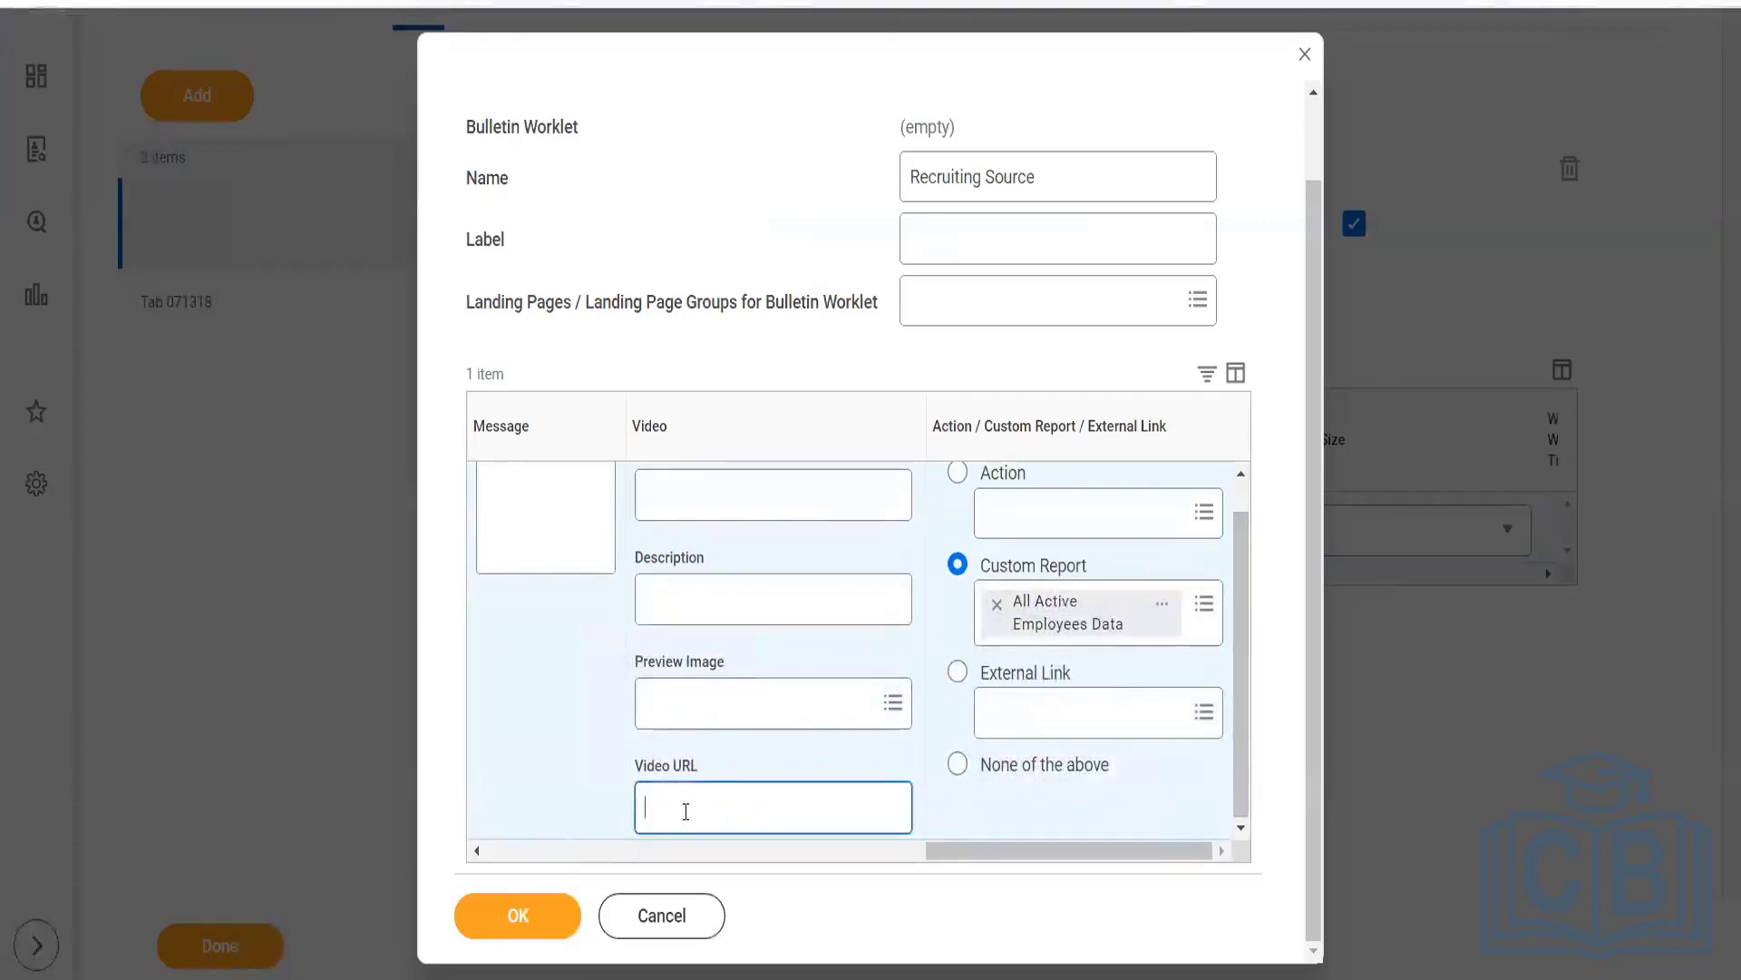
pyautogui.write('youtube.com/watch?v=6JuI53YY_6E')
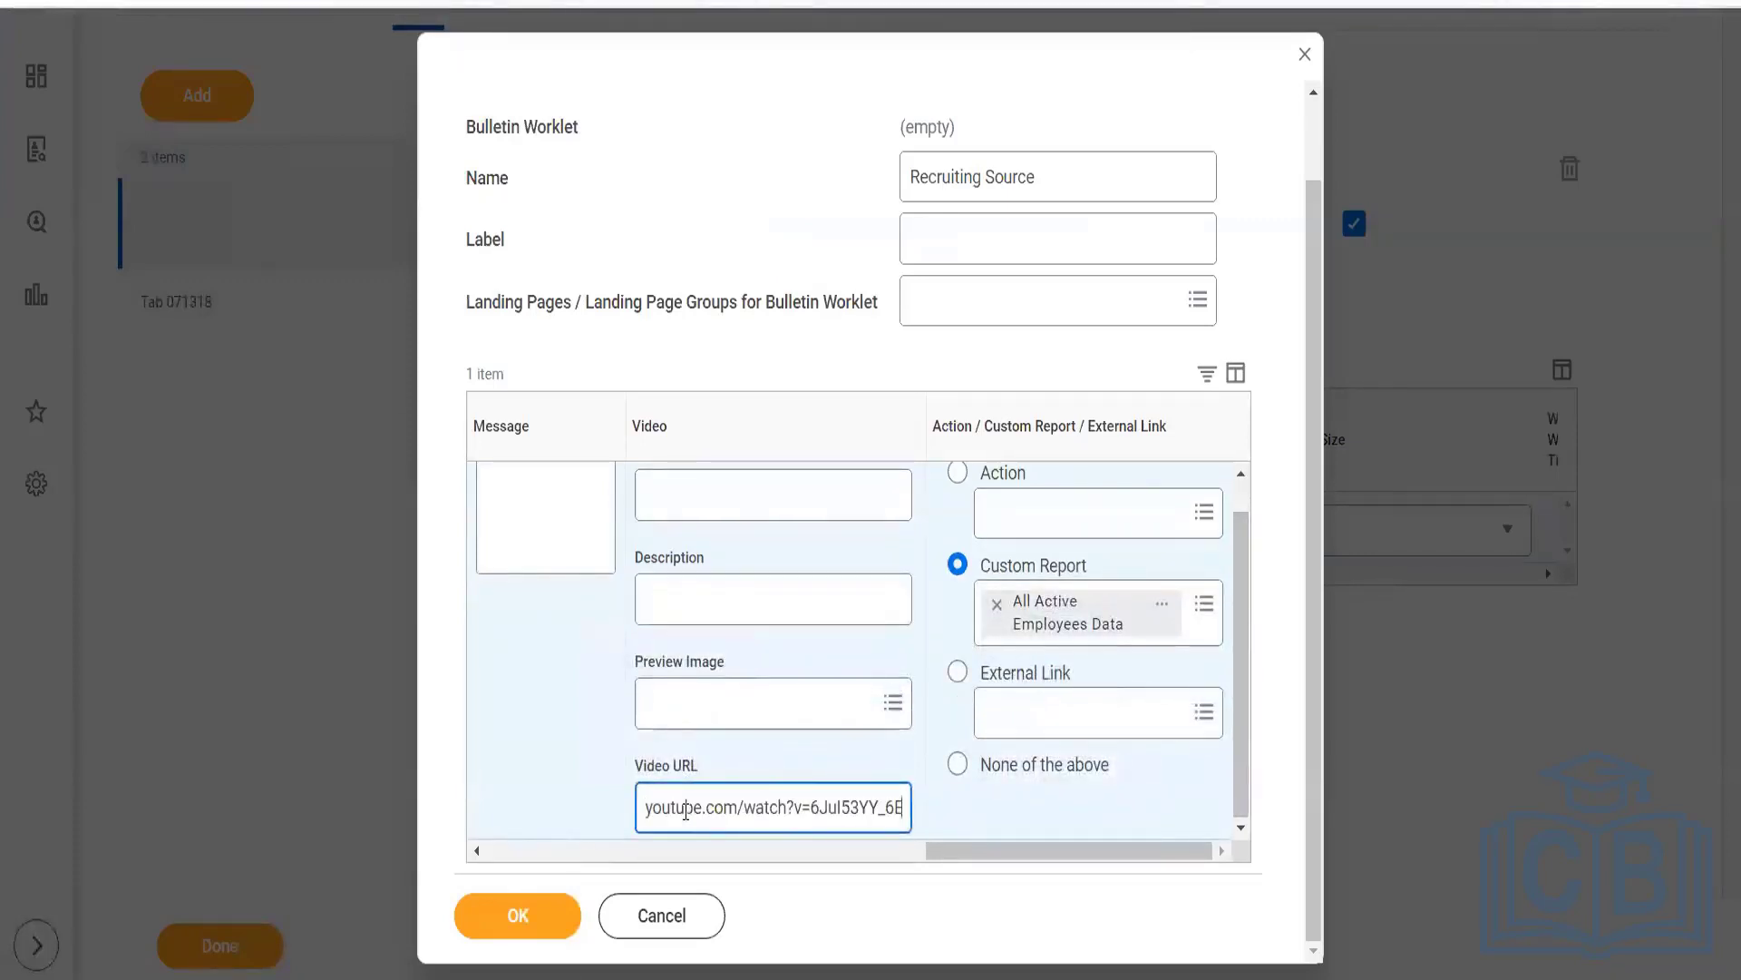
pyautogui.click(781, 707)
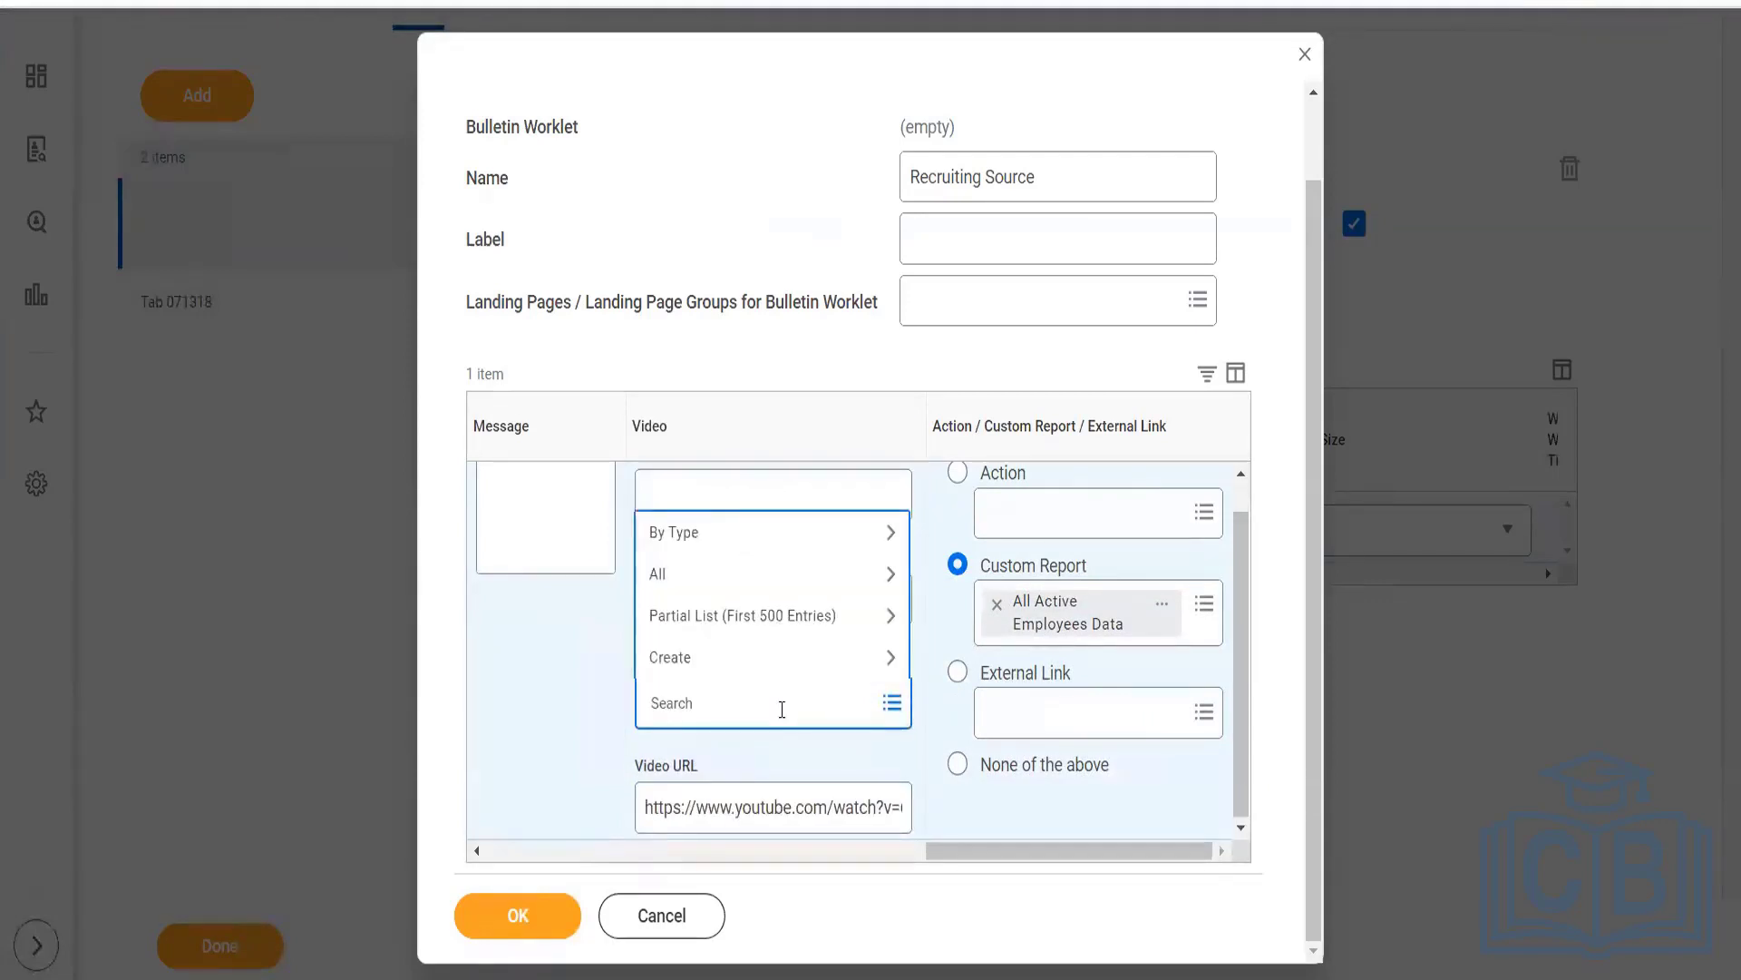
pyautogui.click(780, 585)
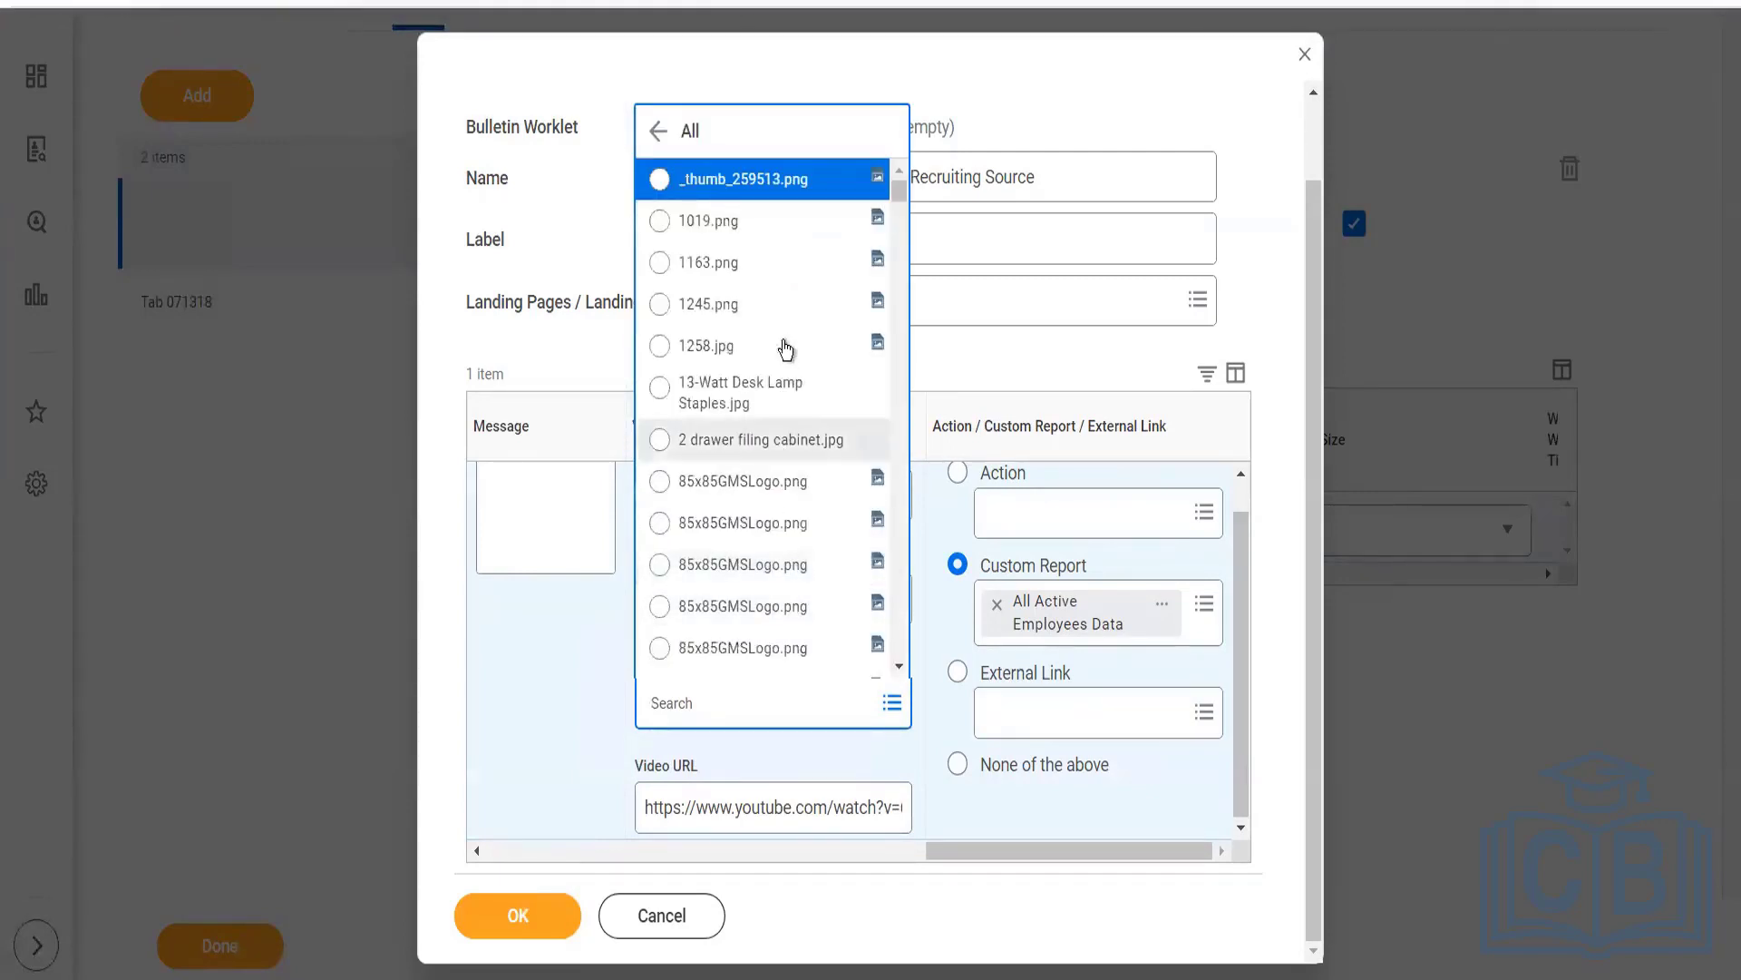
pyautogui.click(771, 444)
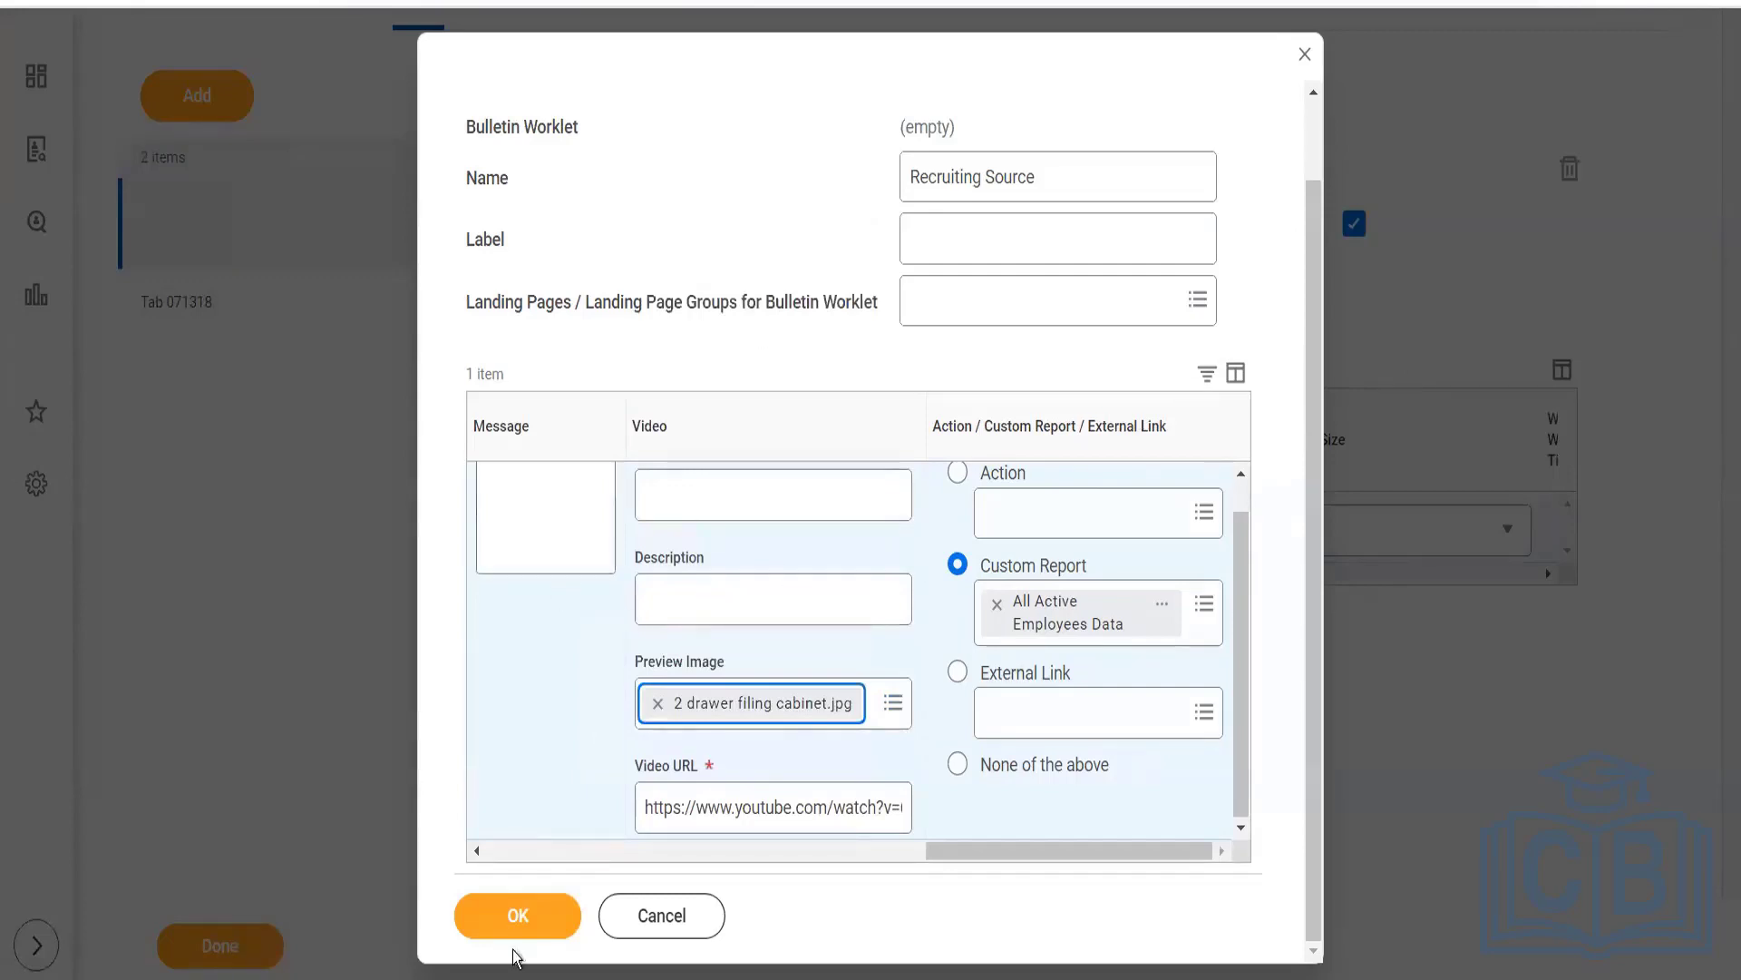
pyautogui.click(535, 916)
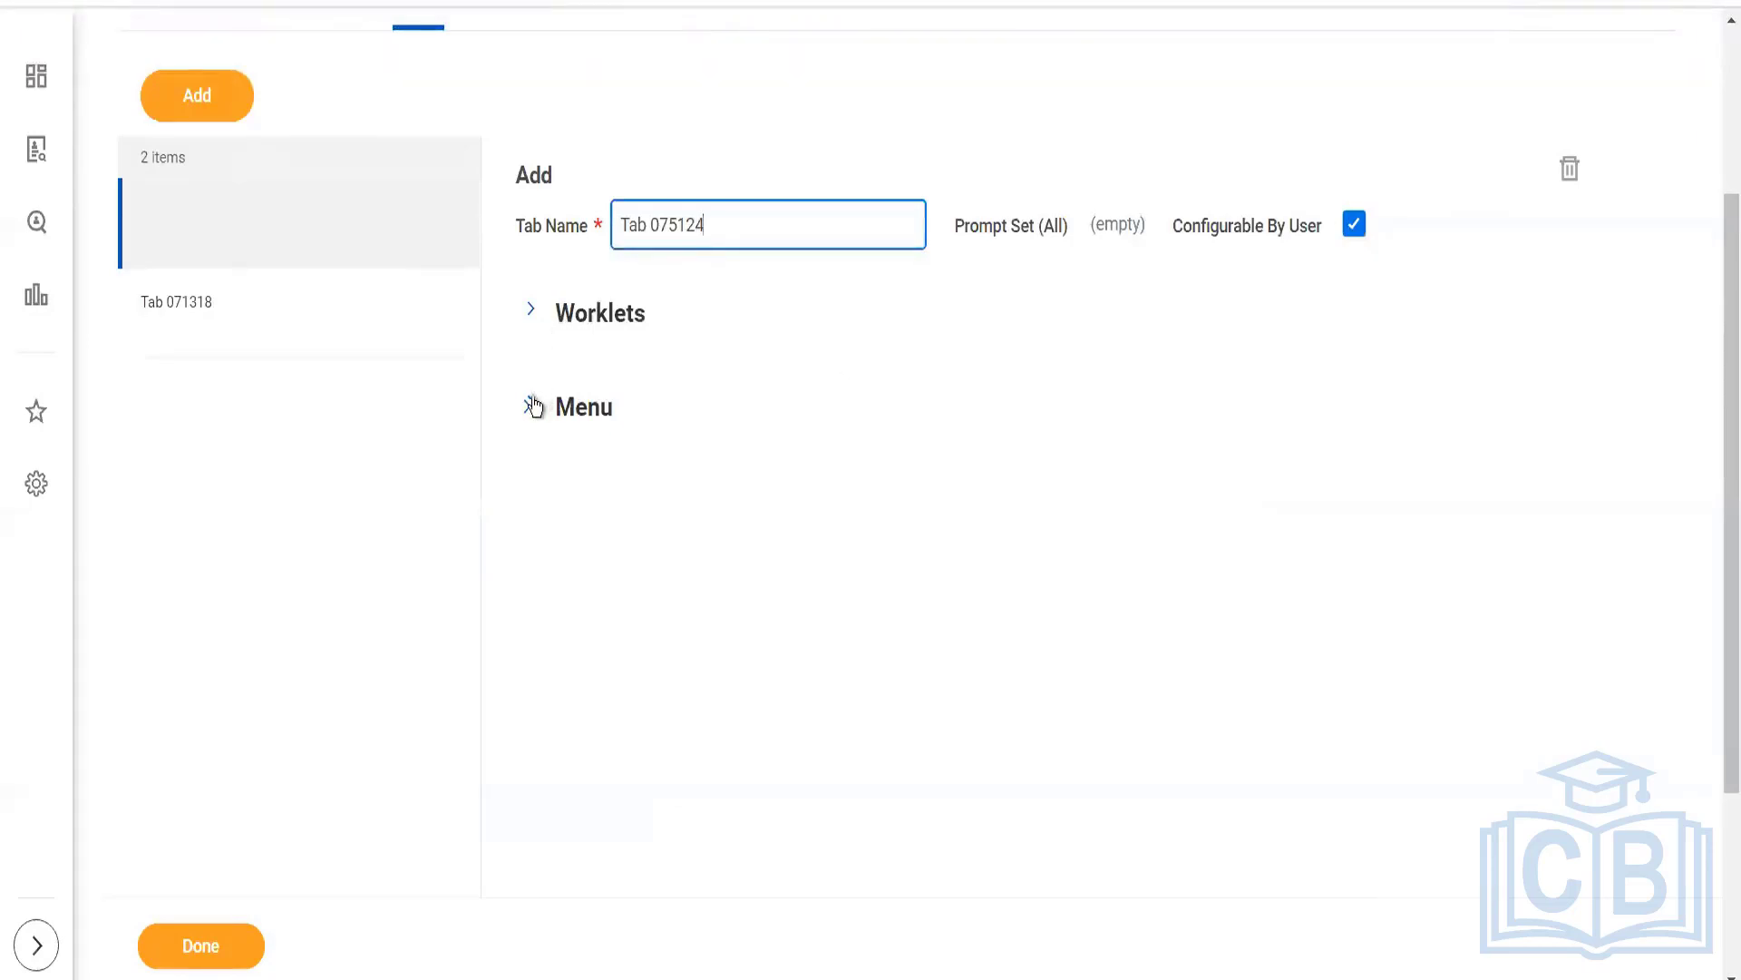
# Try to add an existing worklet in a second row of the new tab's worklets
pyautogui.click(530, 313)
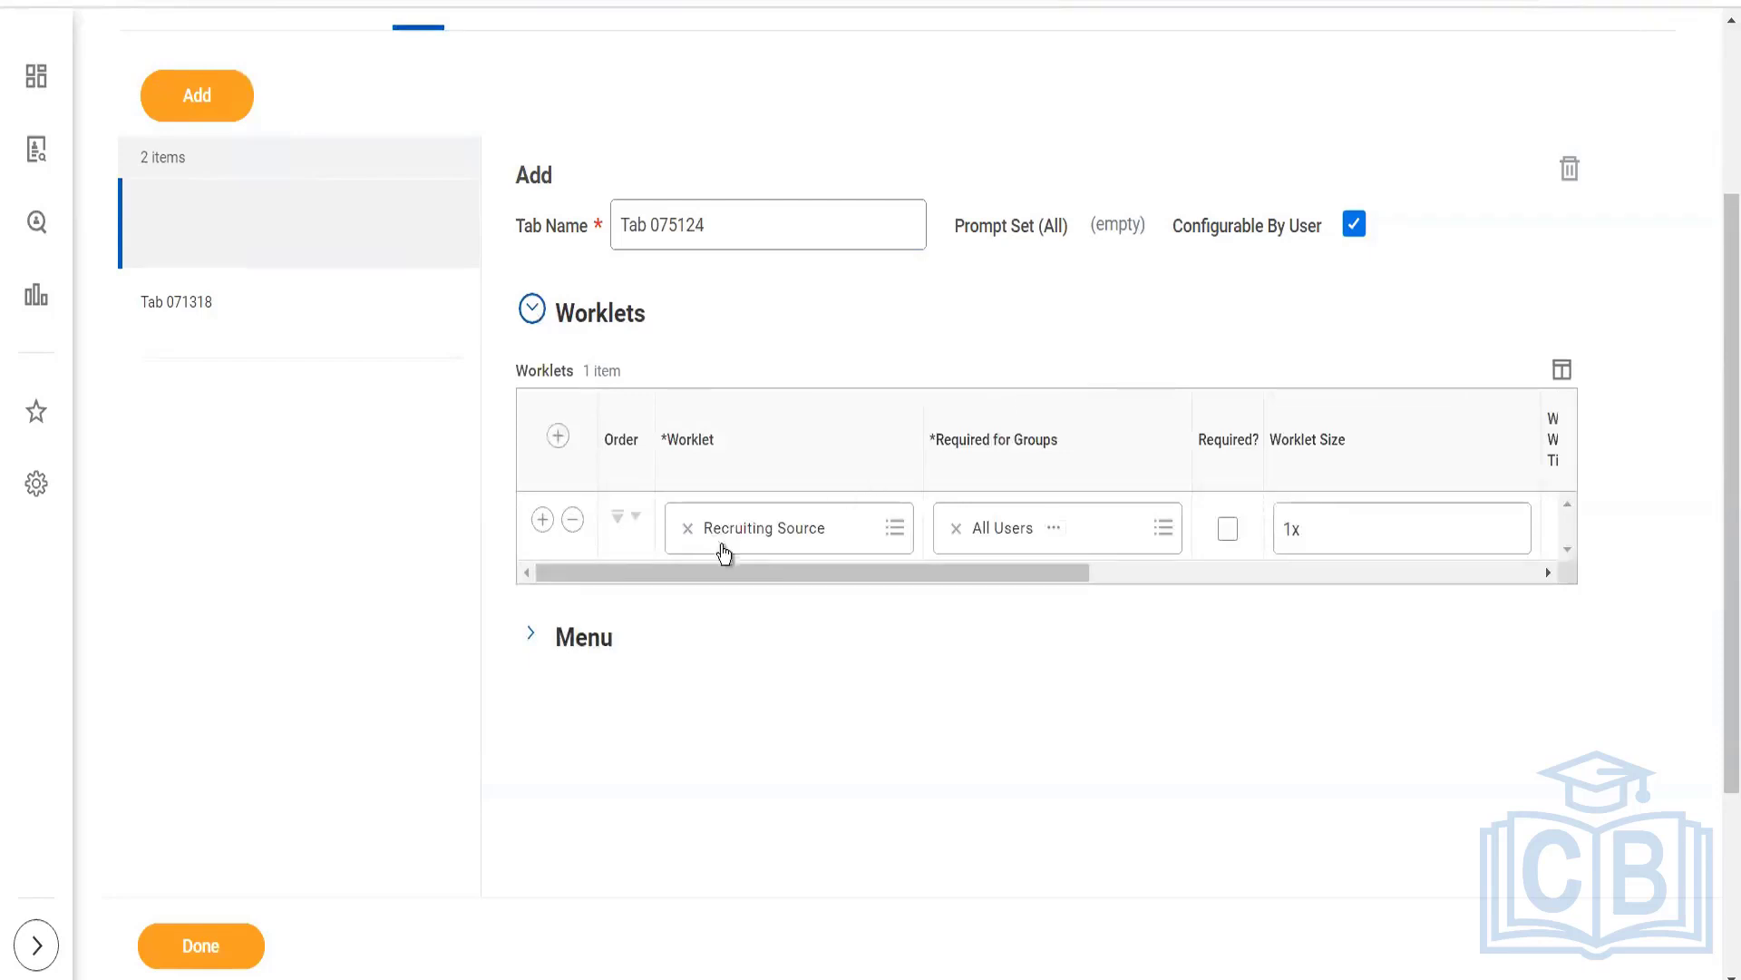
pyautogui.click(558, 437)
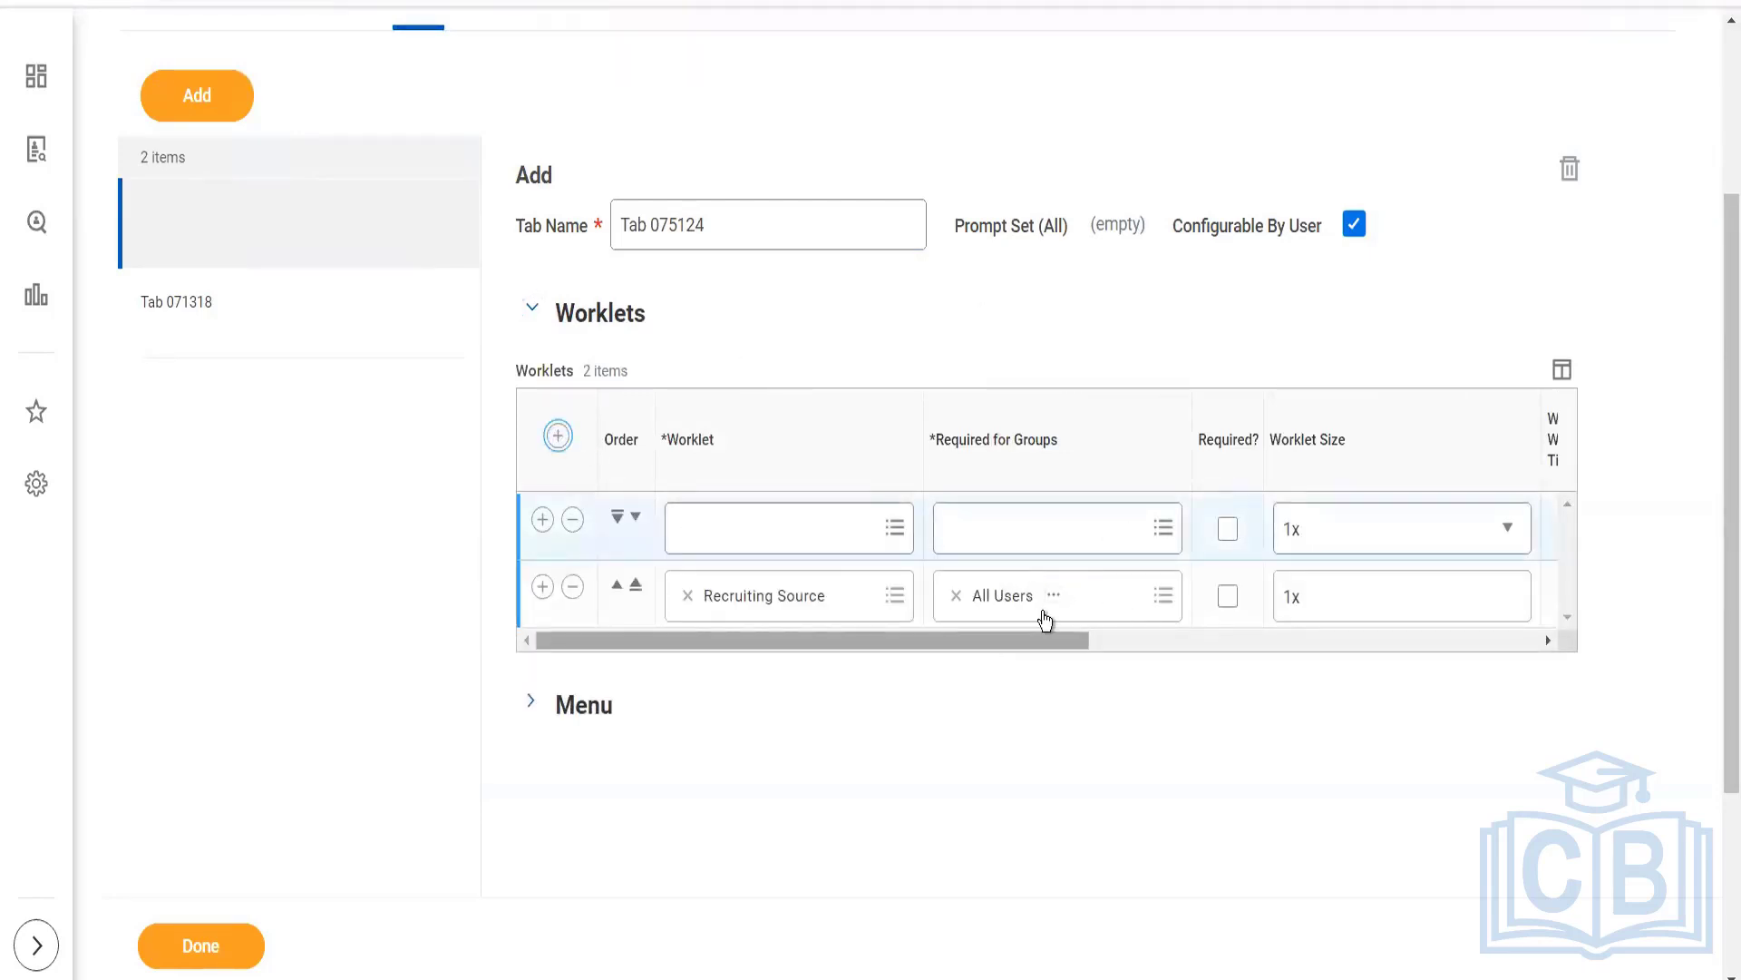
pyautogui.click(793, 526)
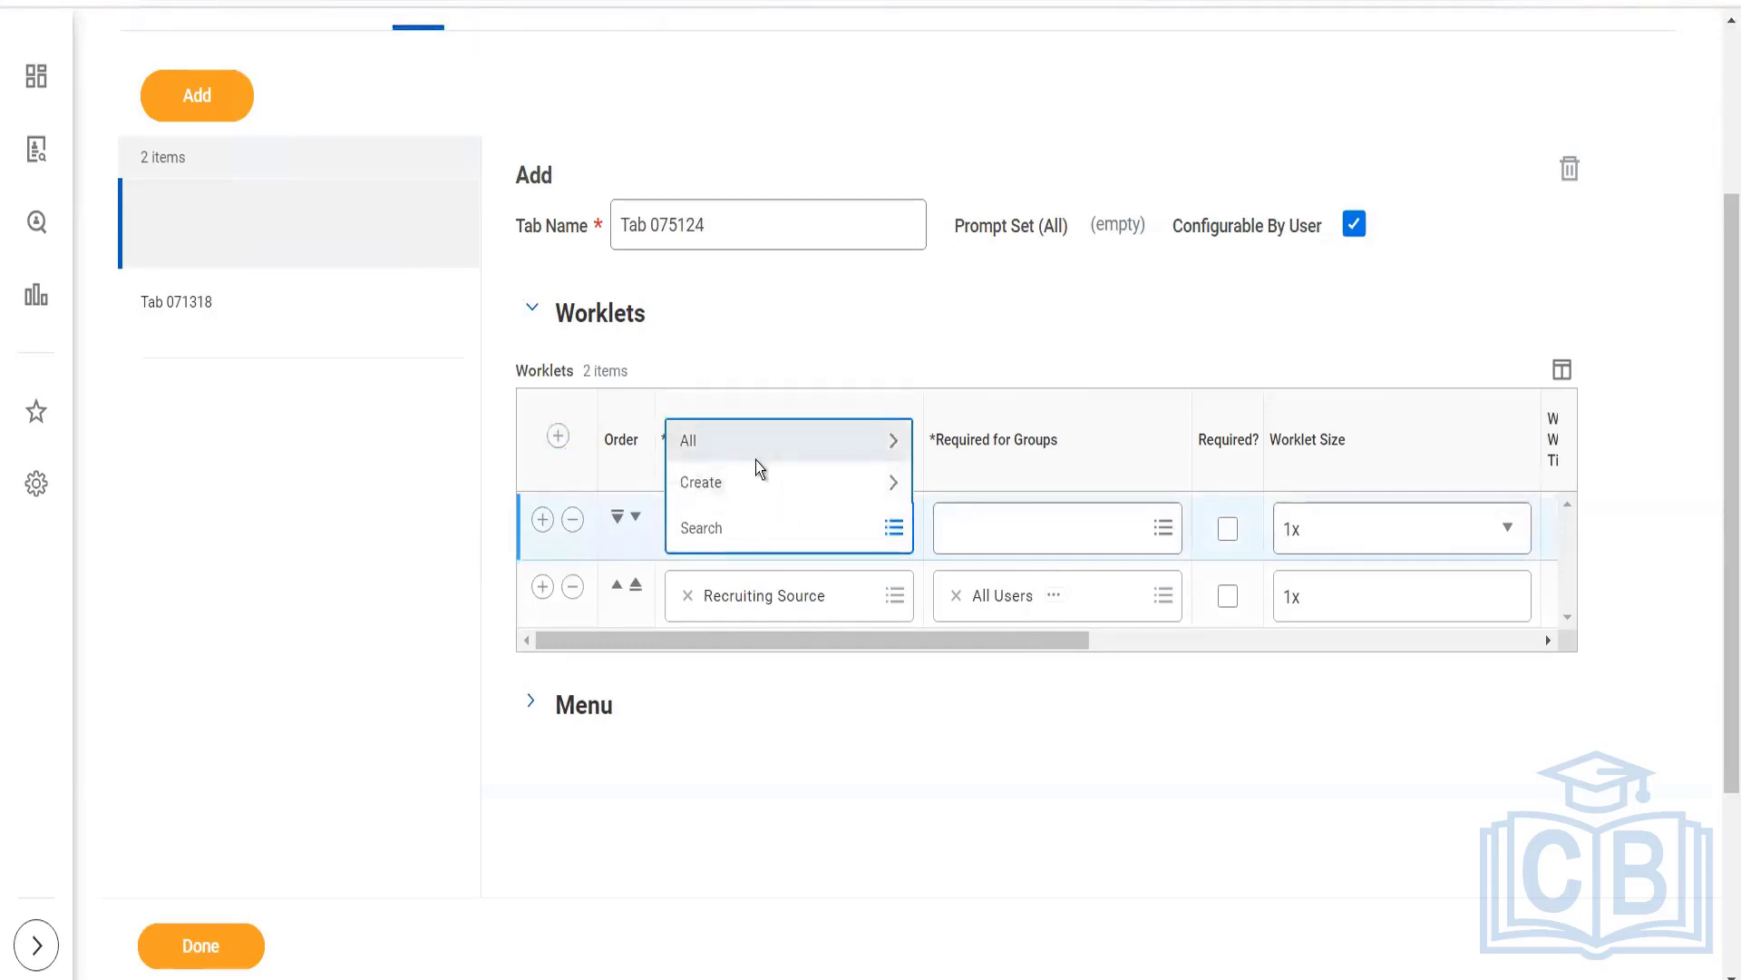
pyautogui.click(756, 460)
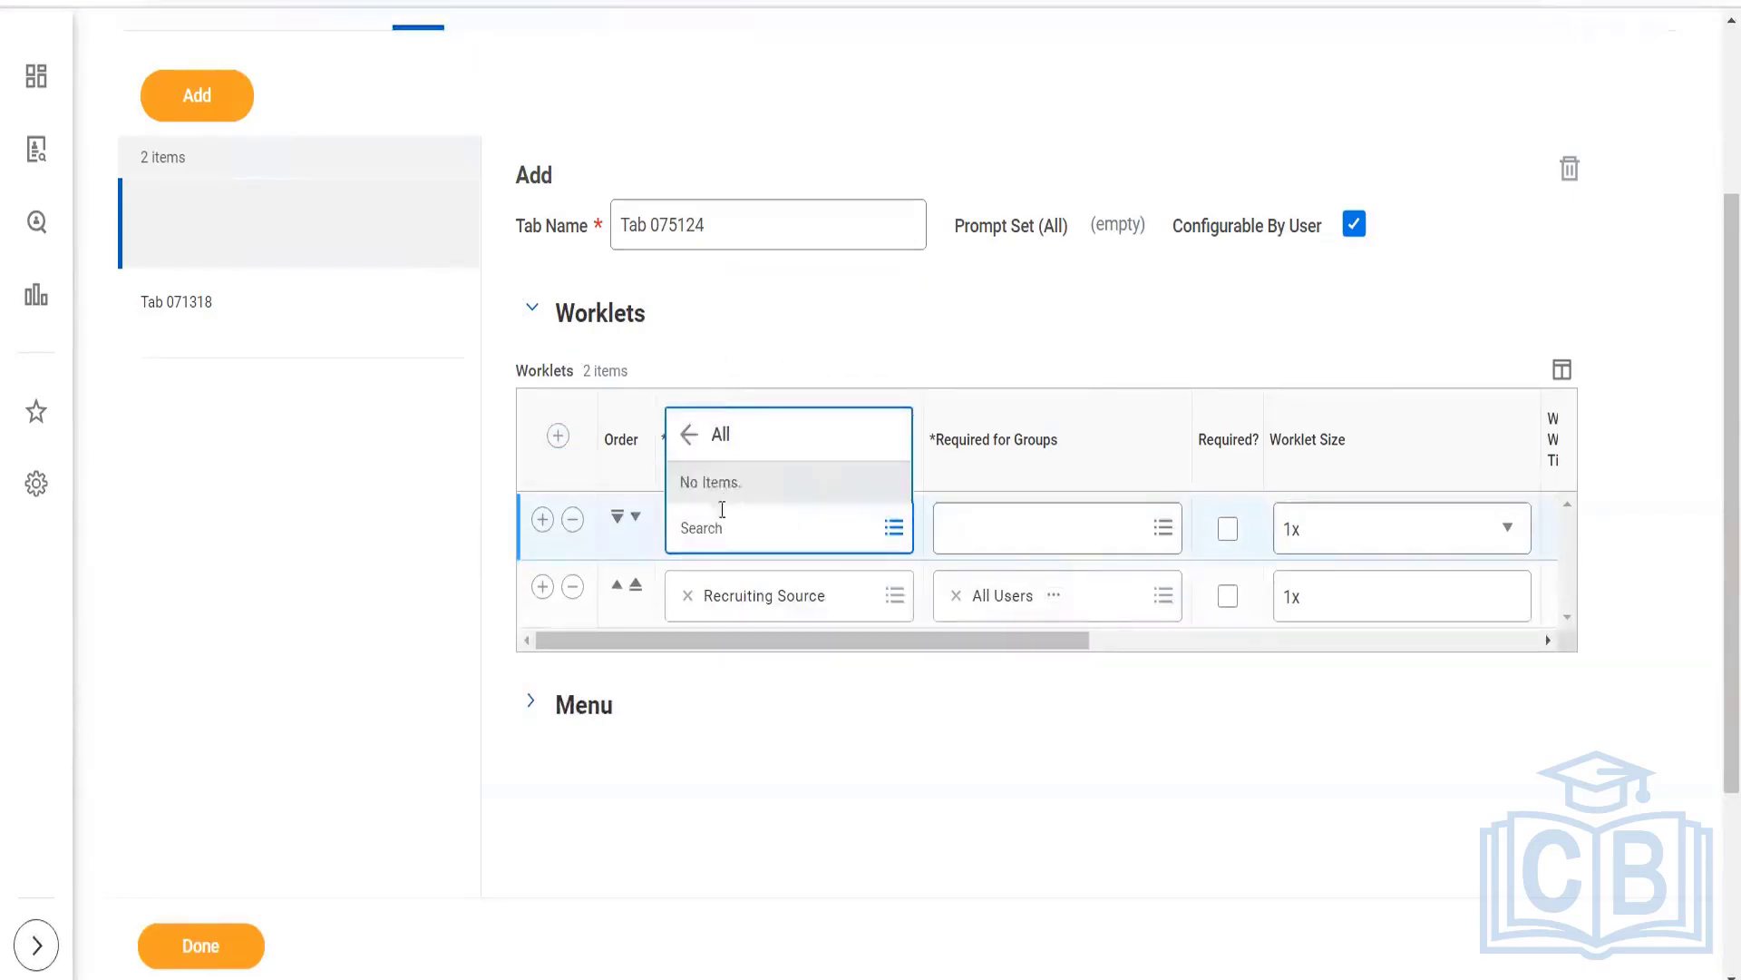
pyautogui.click(690, 434)
pyautogui.click(573, 523)
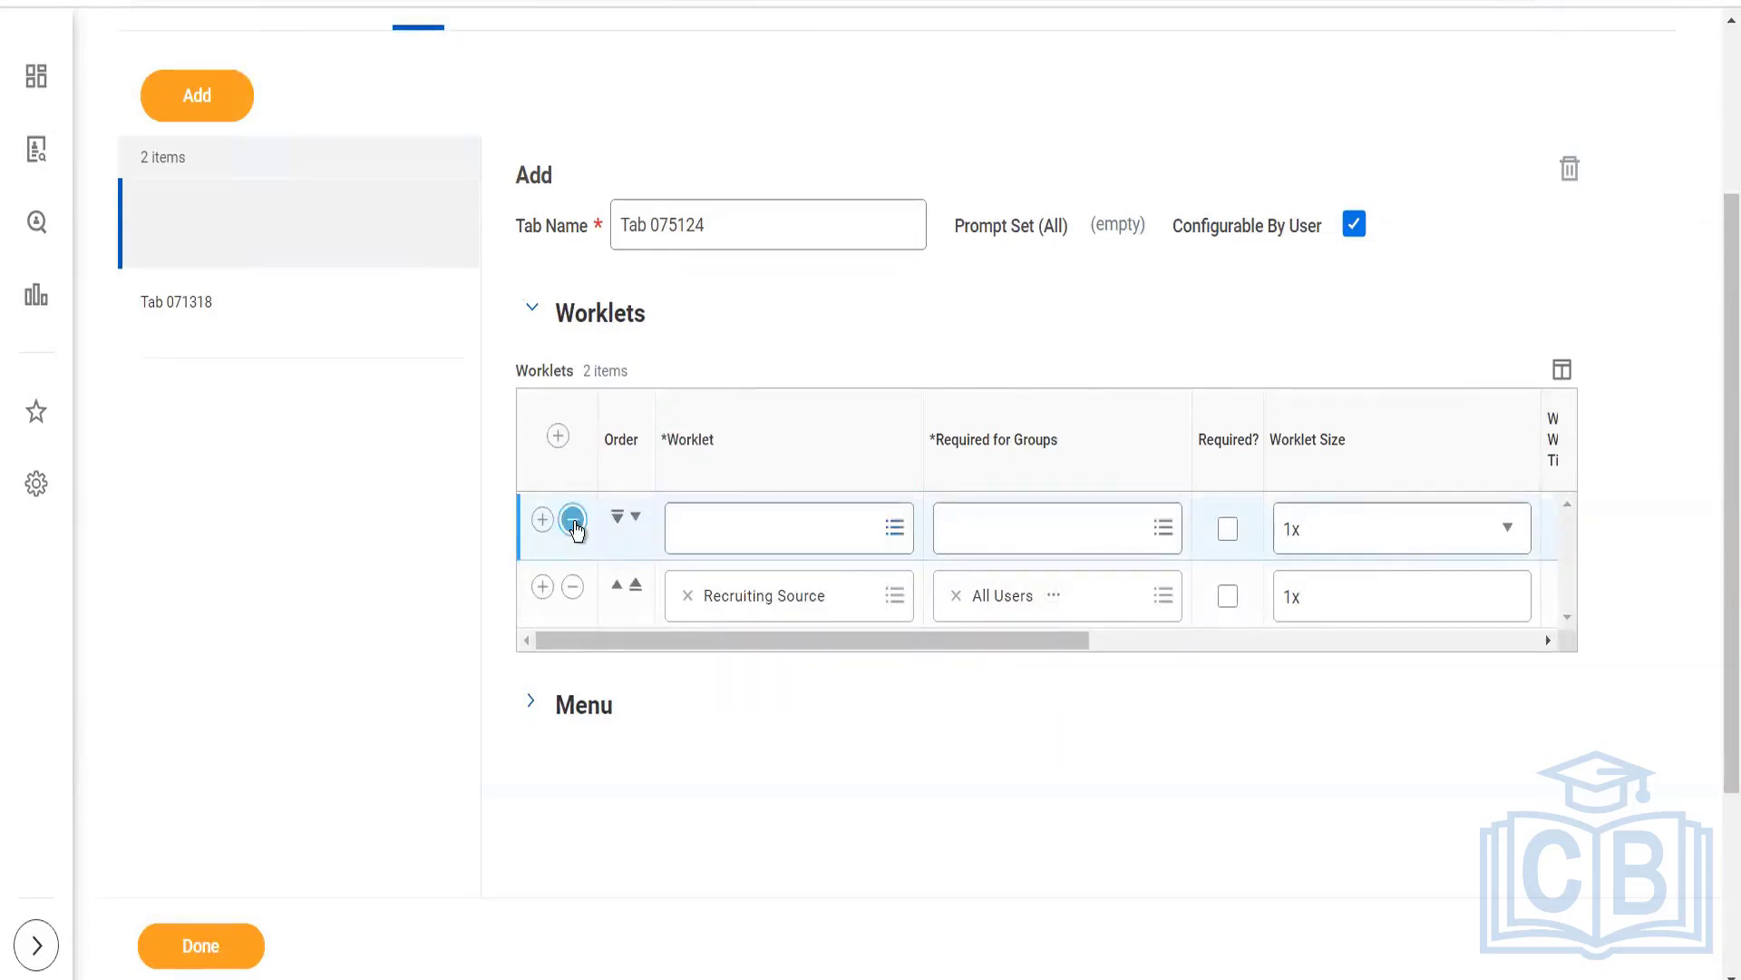
pyautogui.click(202, 946)
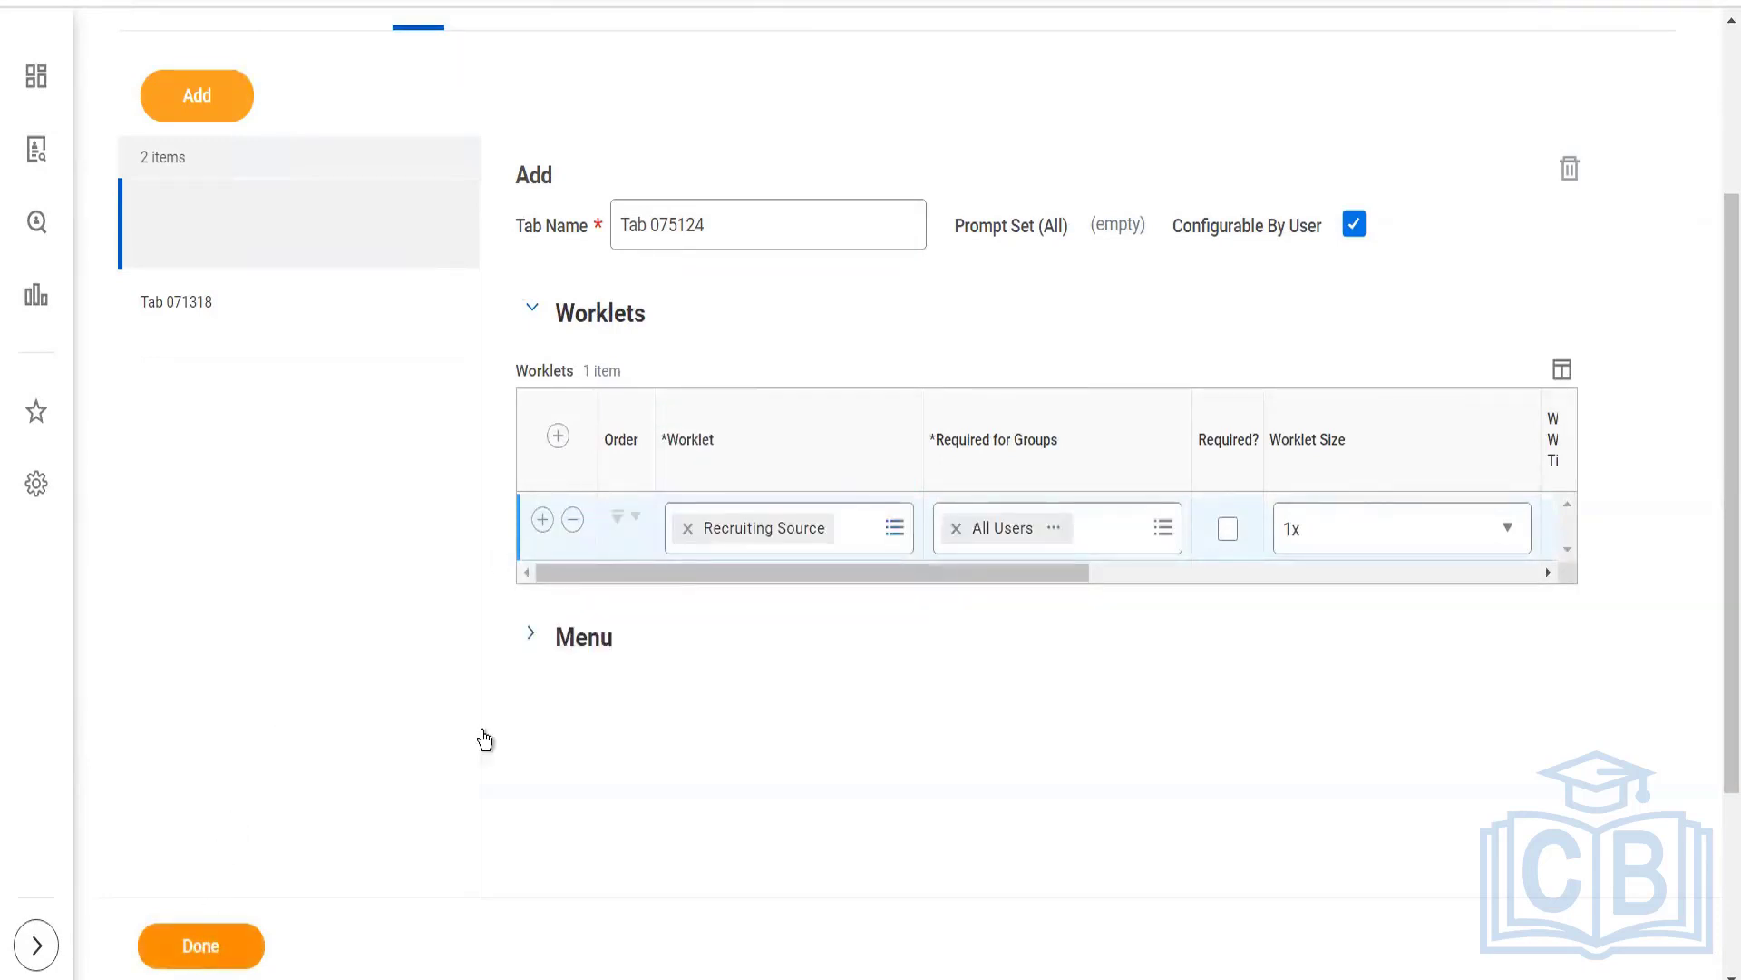
# Add a menu section labelled "A" to the new tab
pyautogui.click(531, 635)
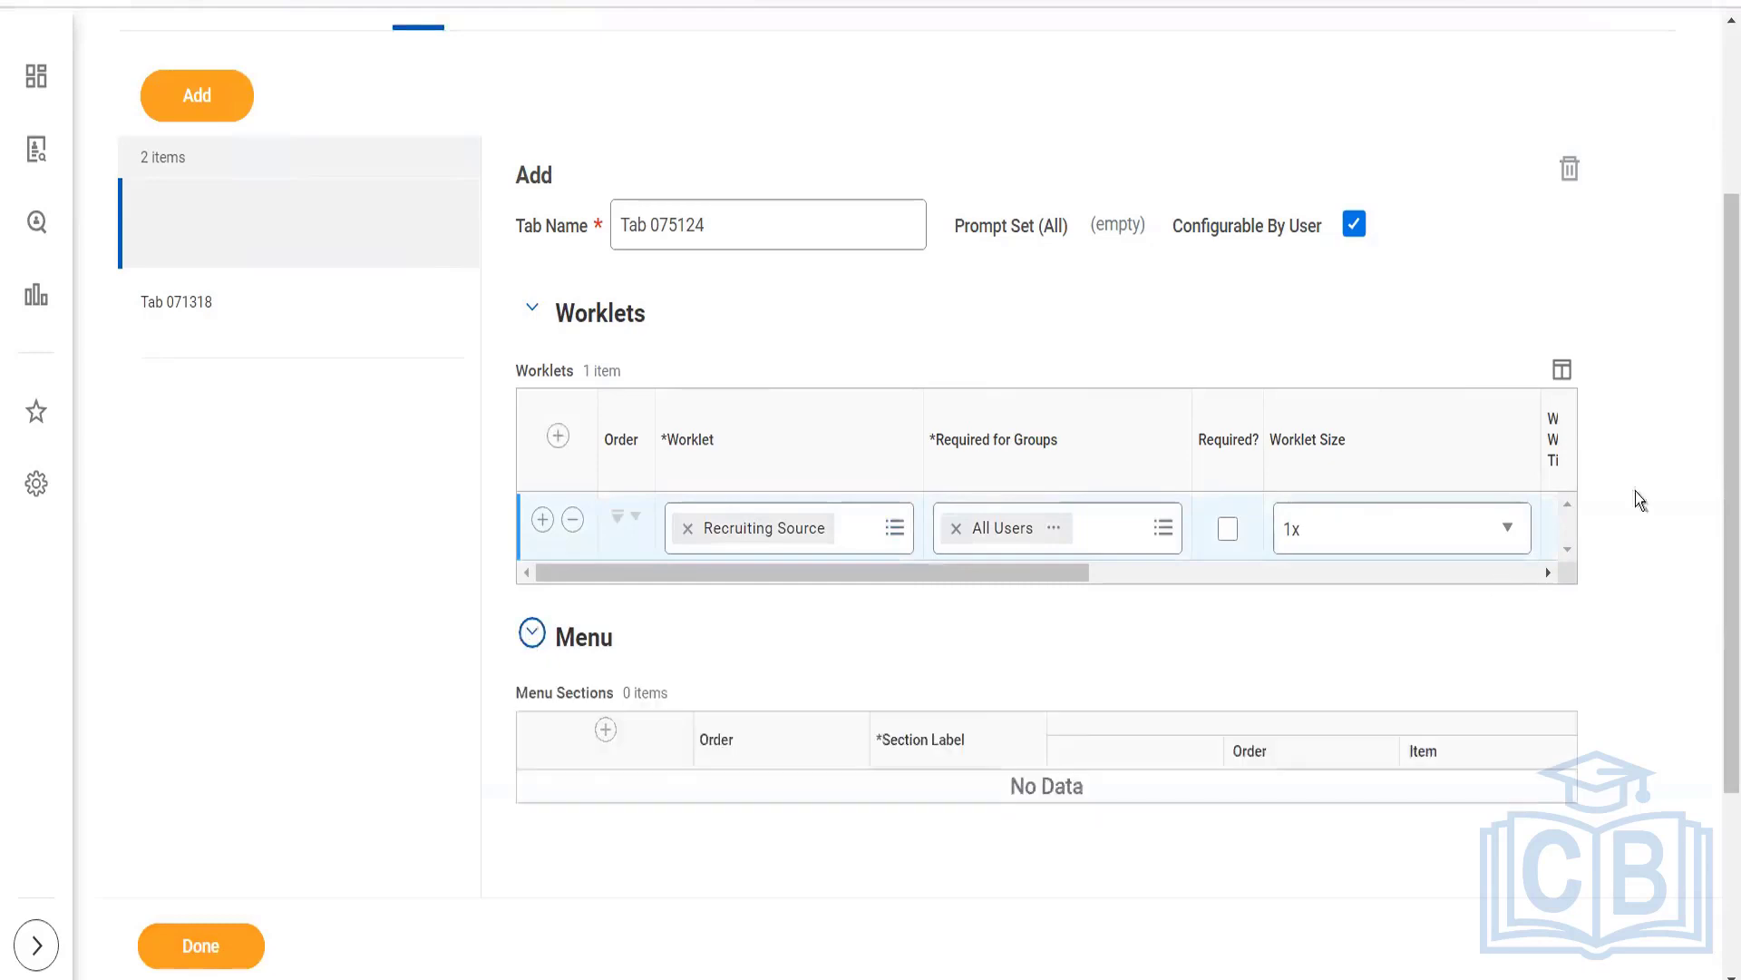
pyautogui.scroll(-2, 684, 520)
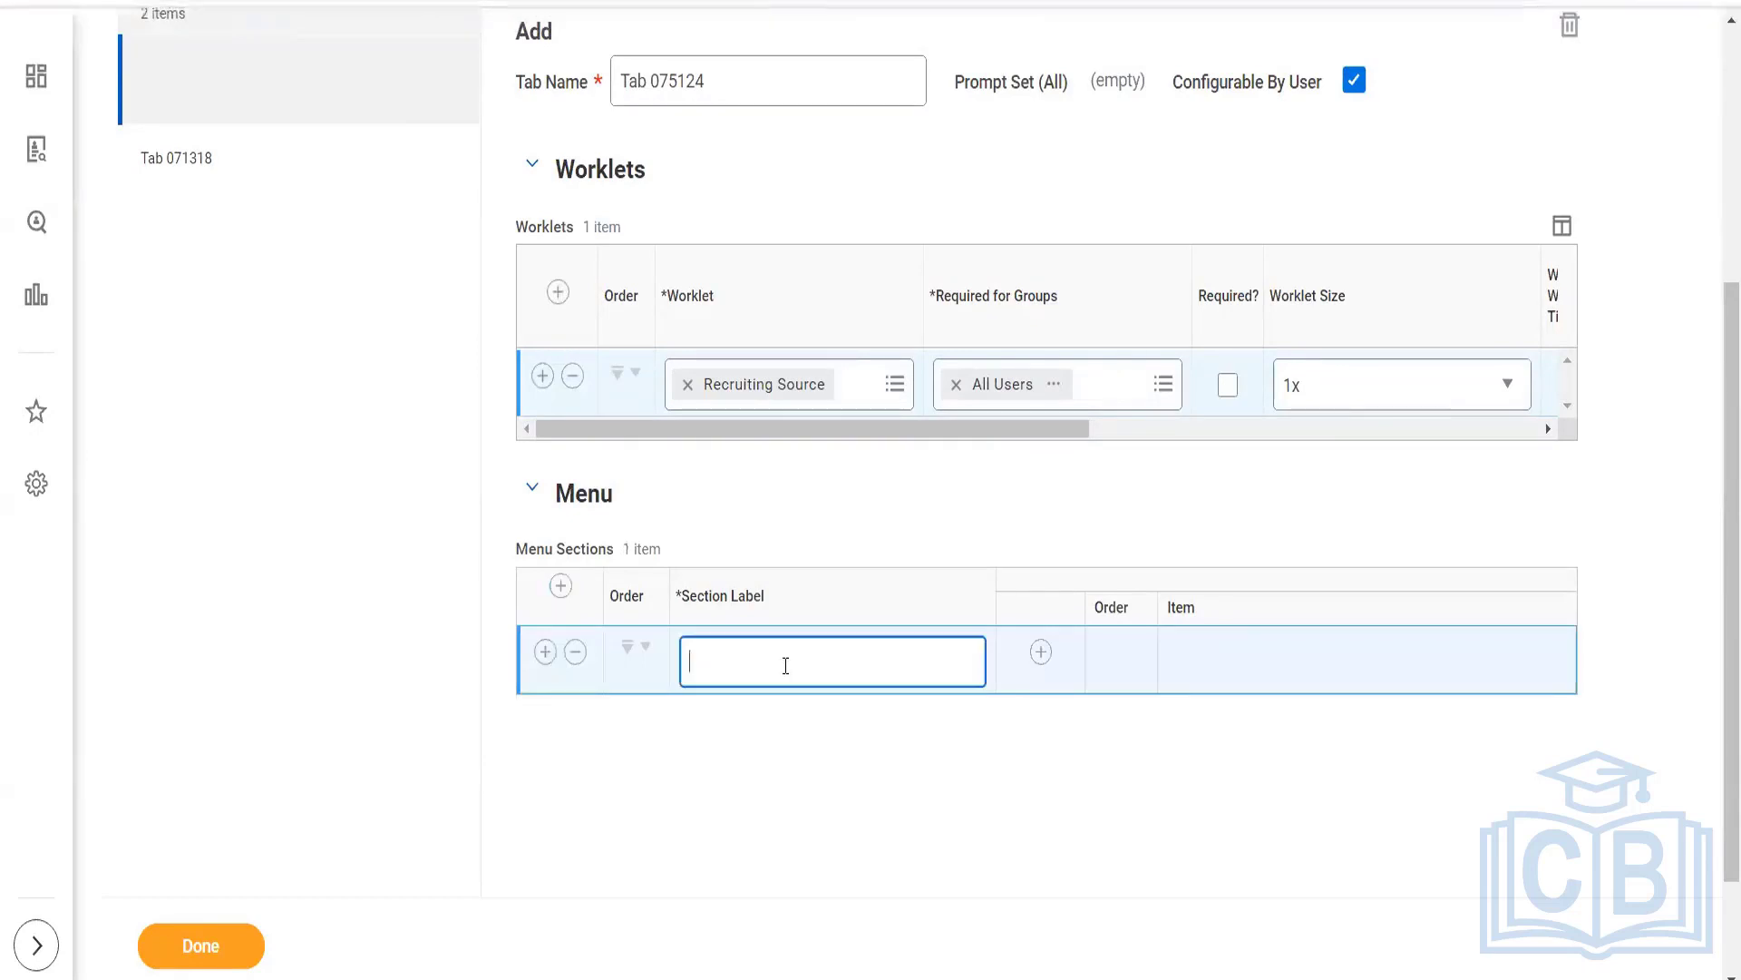
pyautogui.write('A')
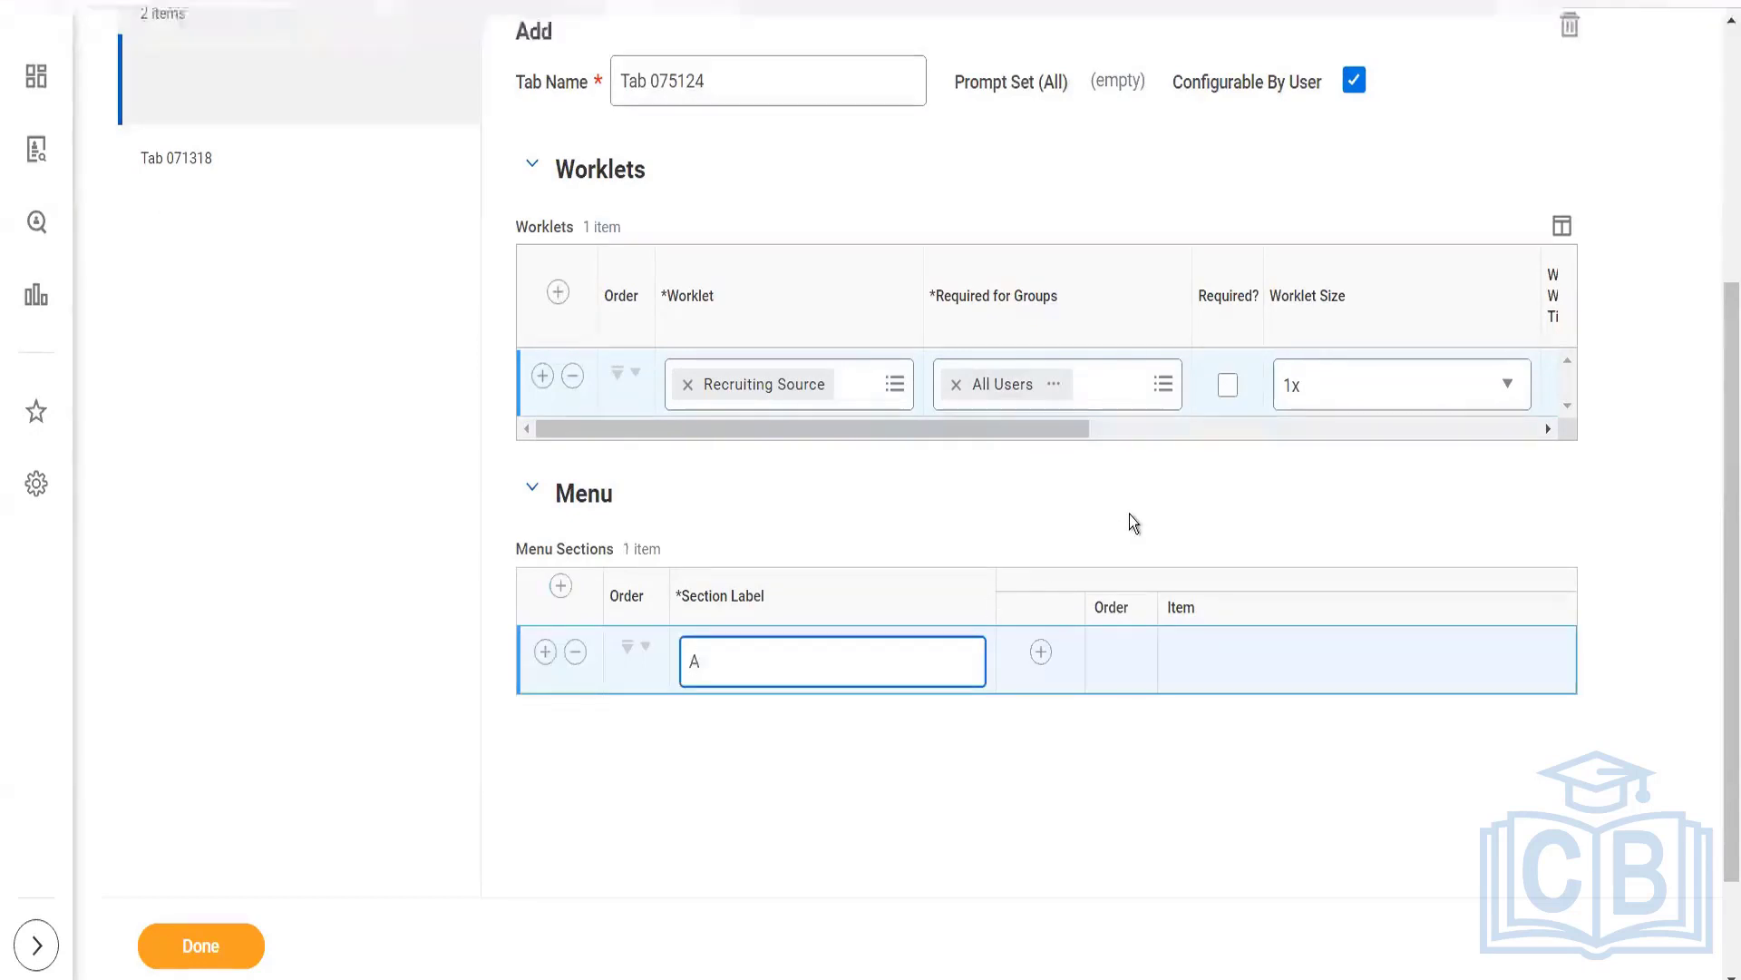
# Add another worklet row to the new tab and start creating a Campaigns worklet for it
pyautogui.click(559, 294)
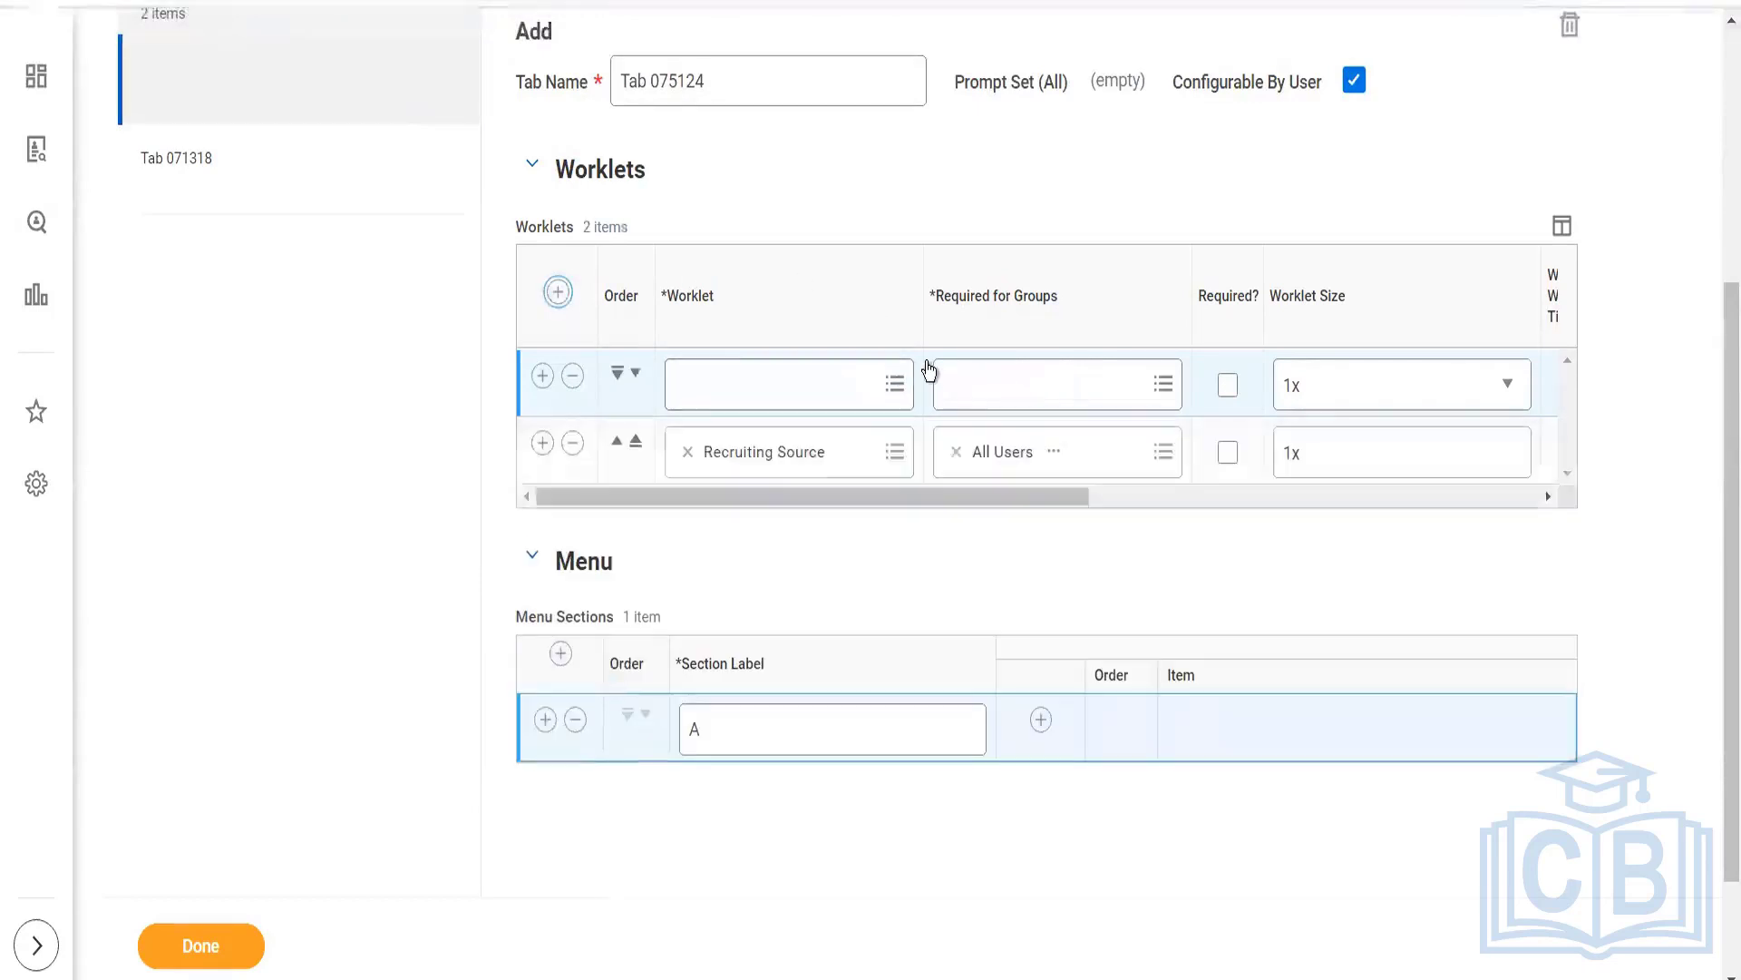
pyautogui.click(896, 387)
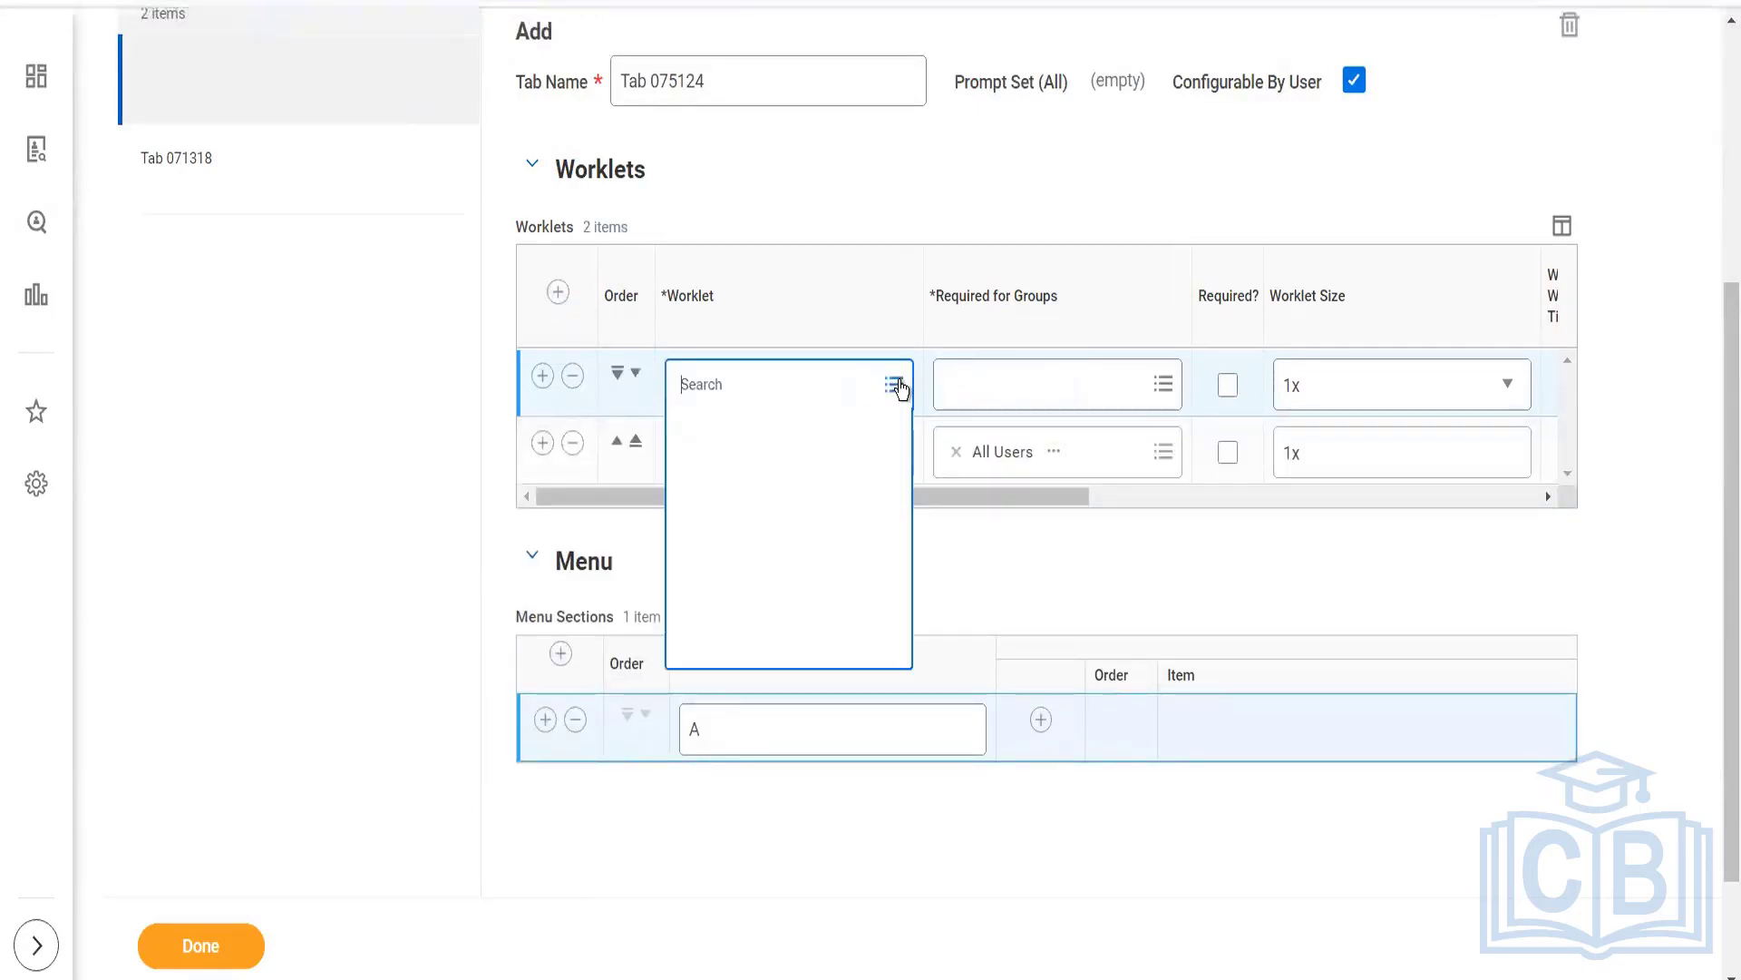
pyautogui.click(774, 471)
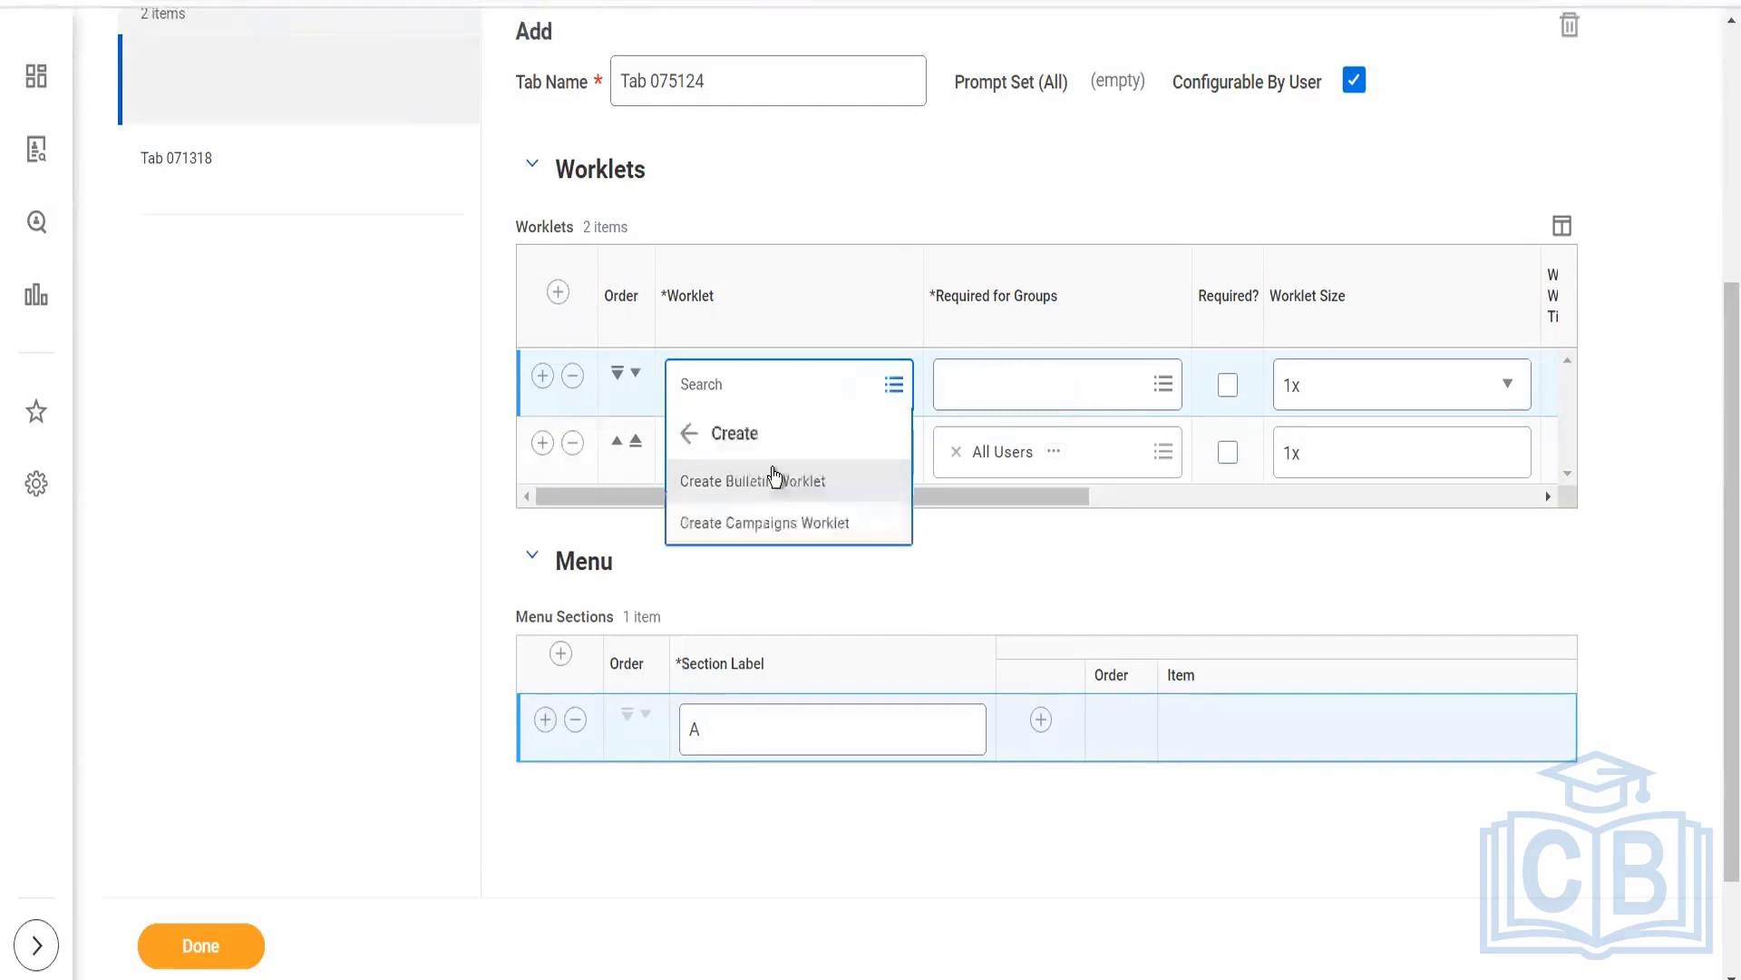
pyautogui.click(753, 526)
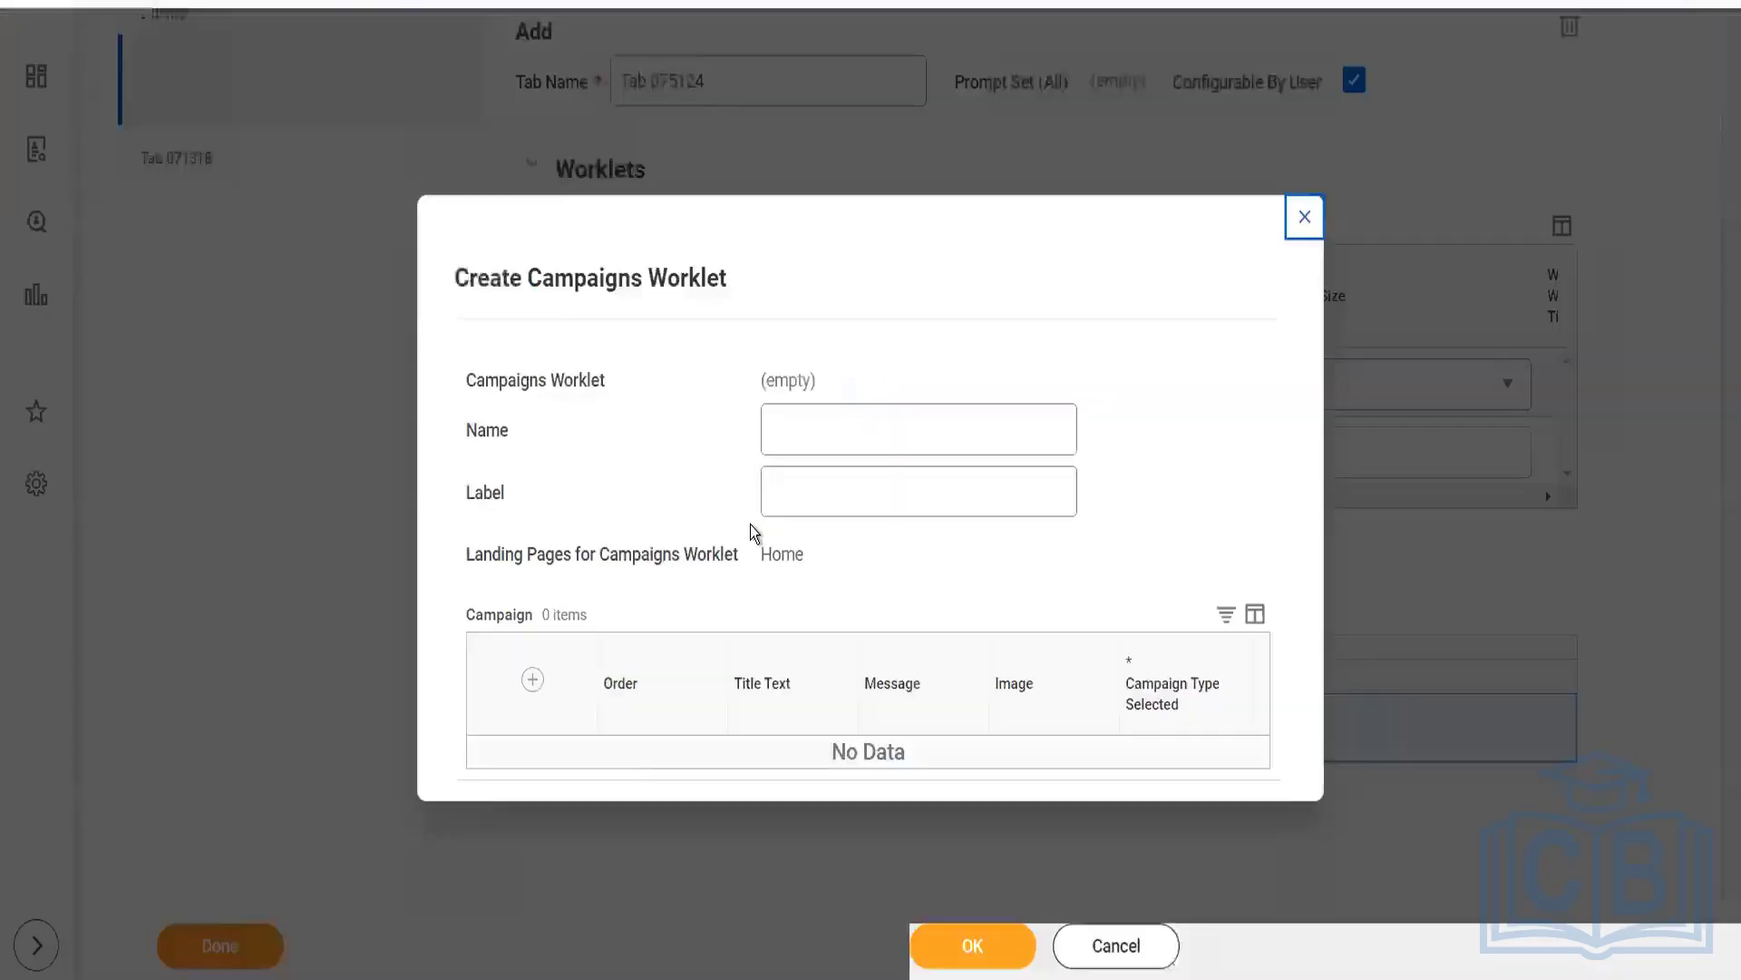
# Add a campaign row to the Campaigns worklet and choose Onboarding as its campaign type
pyautogui.click(501, 644)
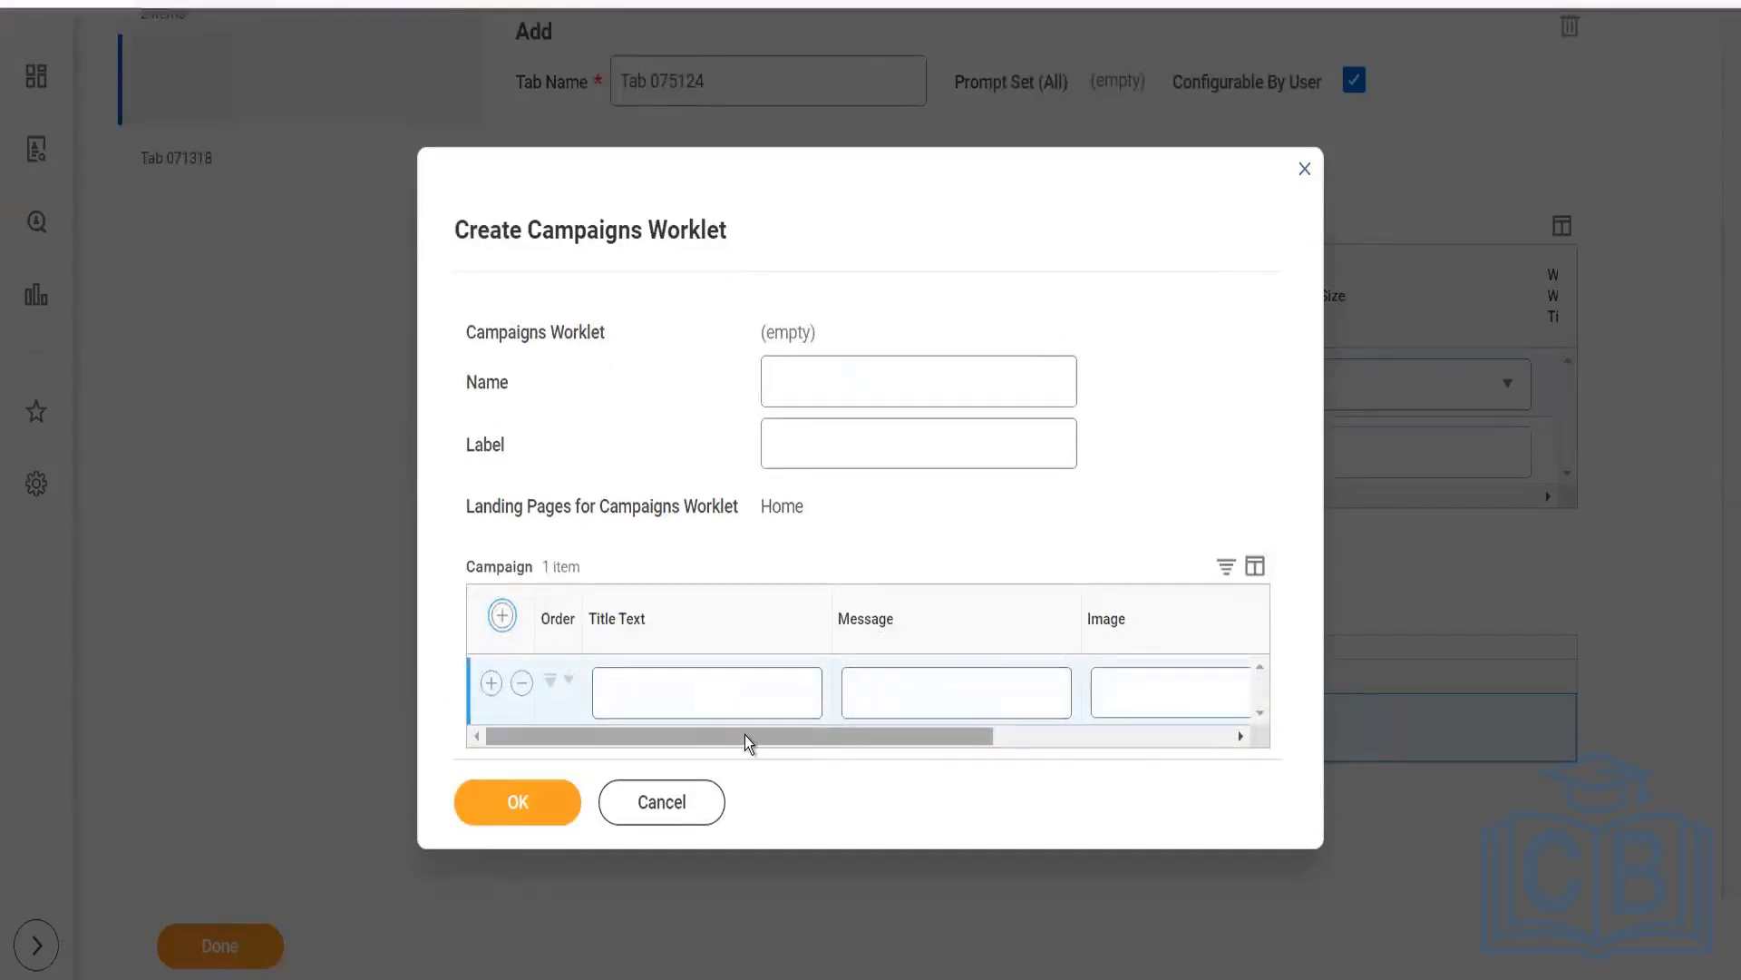
pyautogui.click(1134, 733)
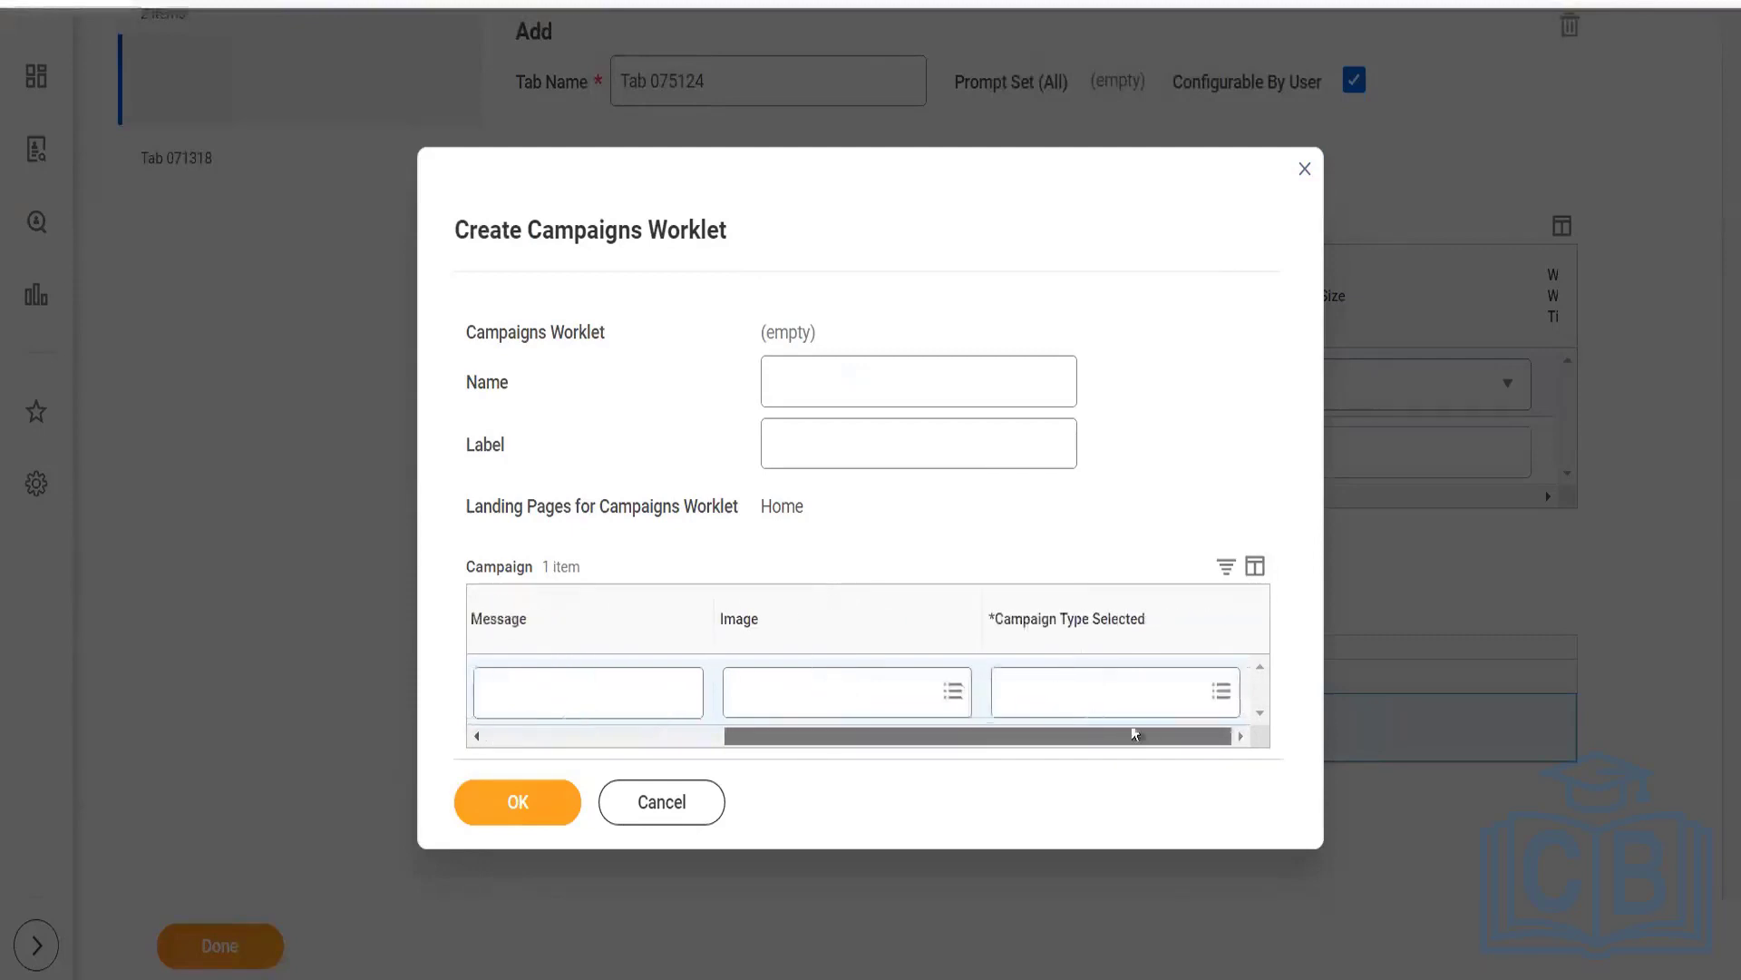
pyautogui.click(1094, 696)
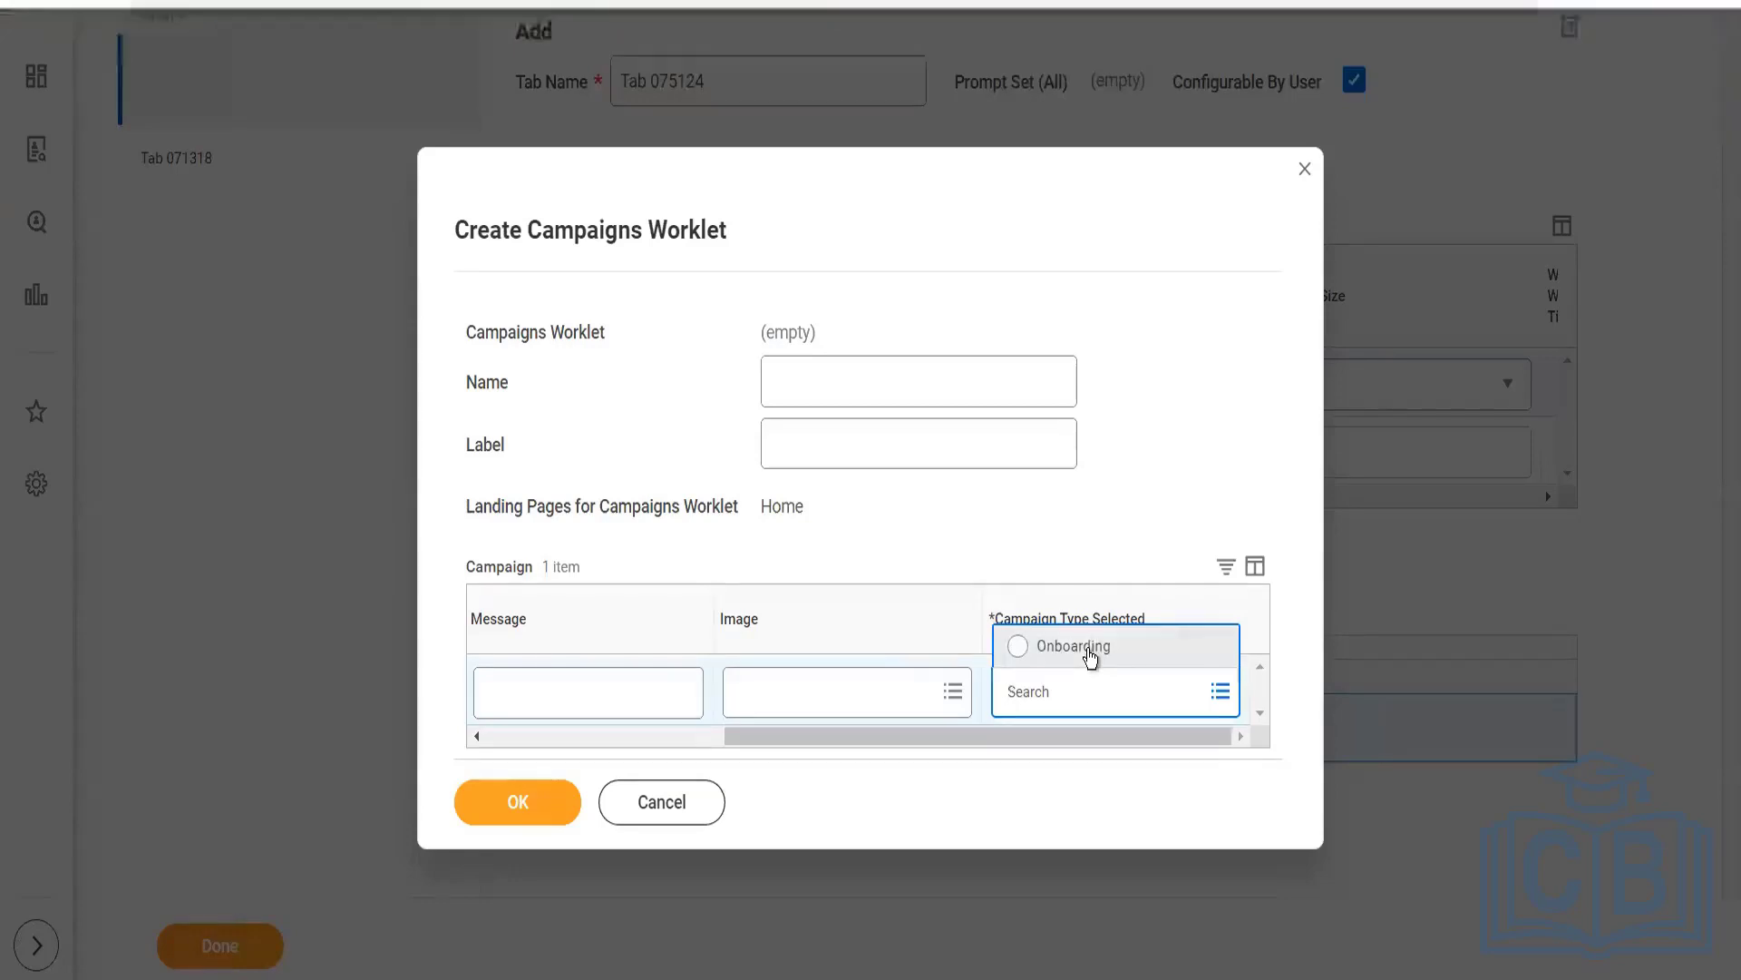
pyautogui.click(1089, 649)
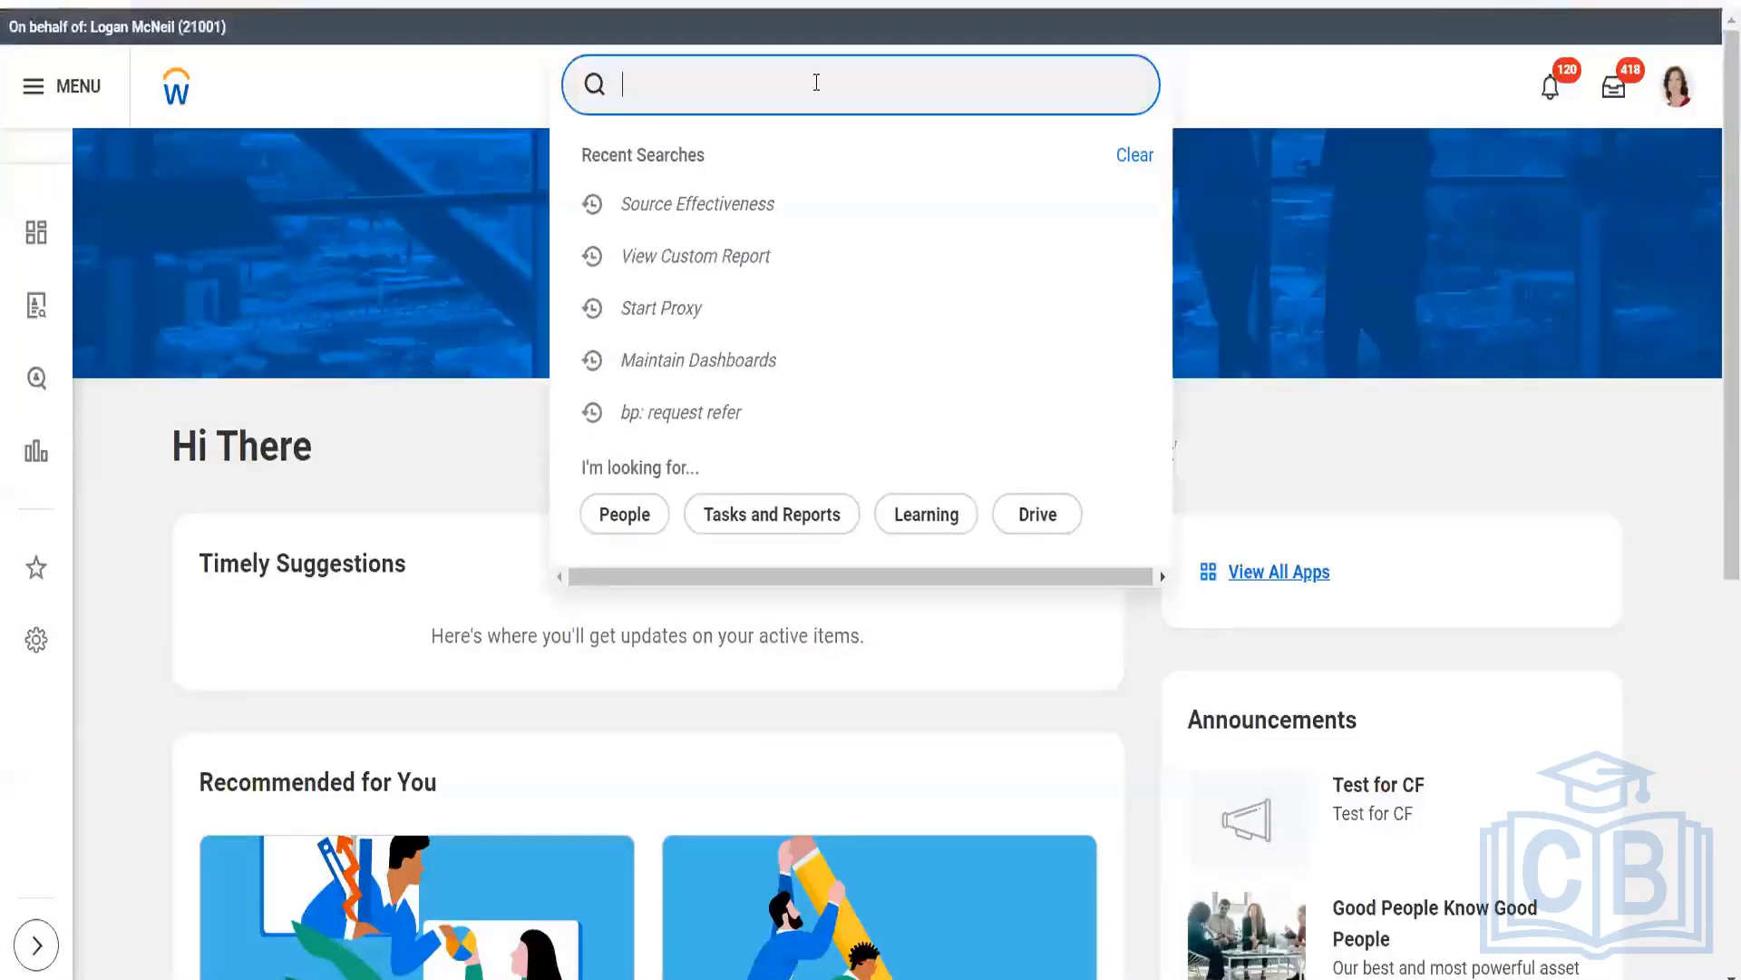
# Search Workday for "create campaign" and open the Create Campaign task
pyautogui.write('create')
pyautogui.press('BackSpace')
pyautogui.press('BackSpace')
pyautogui.press('BackSpace')
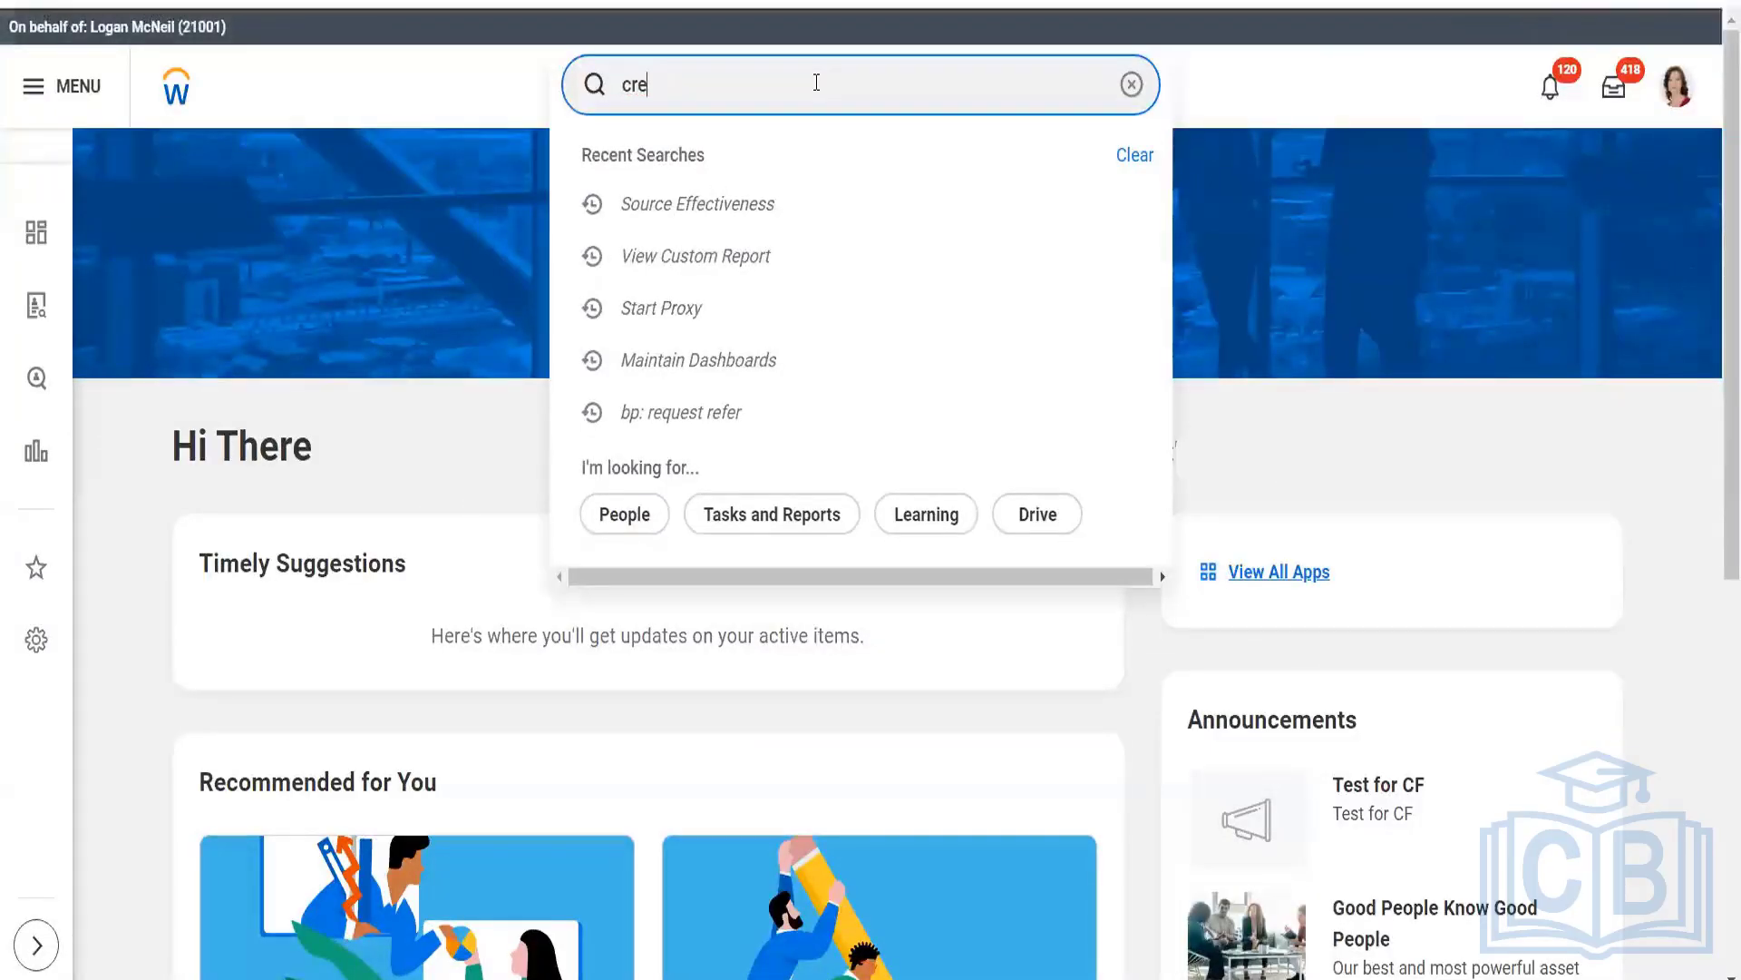
pyautogui.write('ate campa')
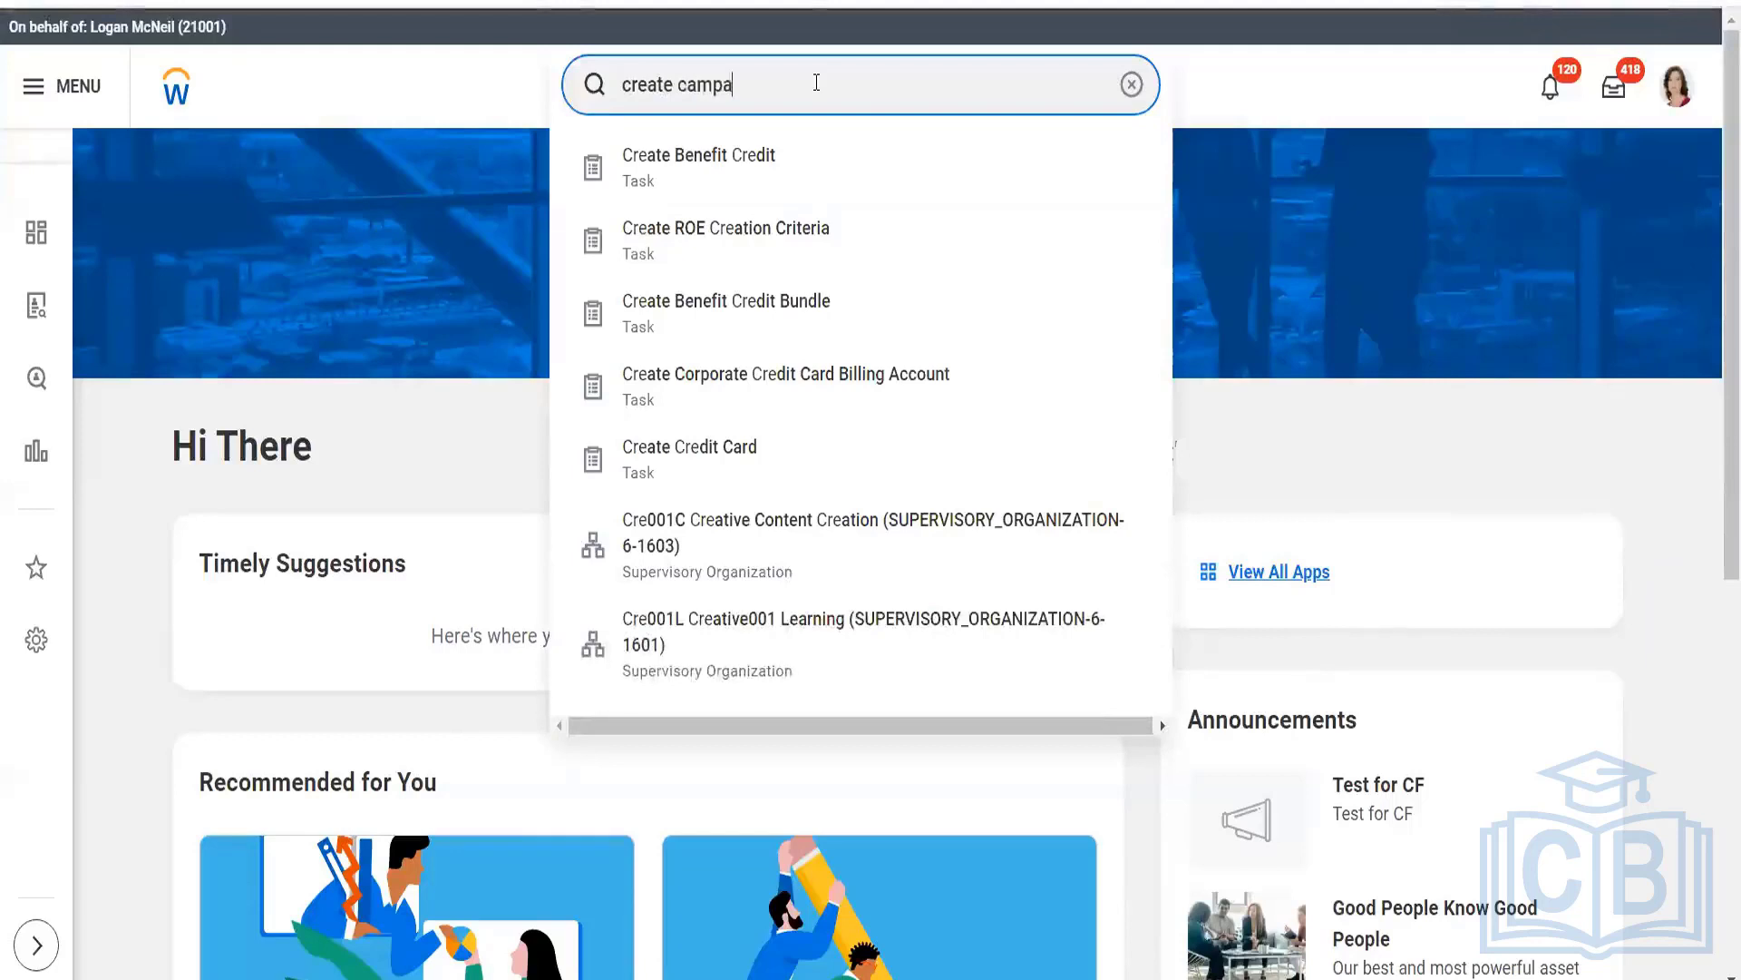
pyautogui.write('ign')
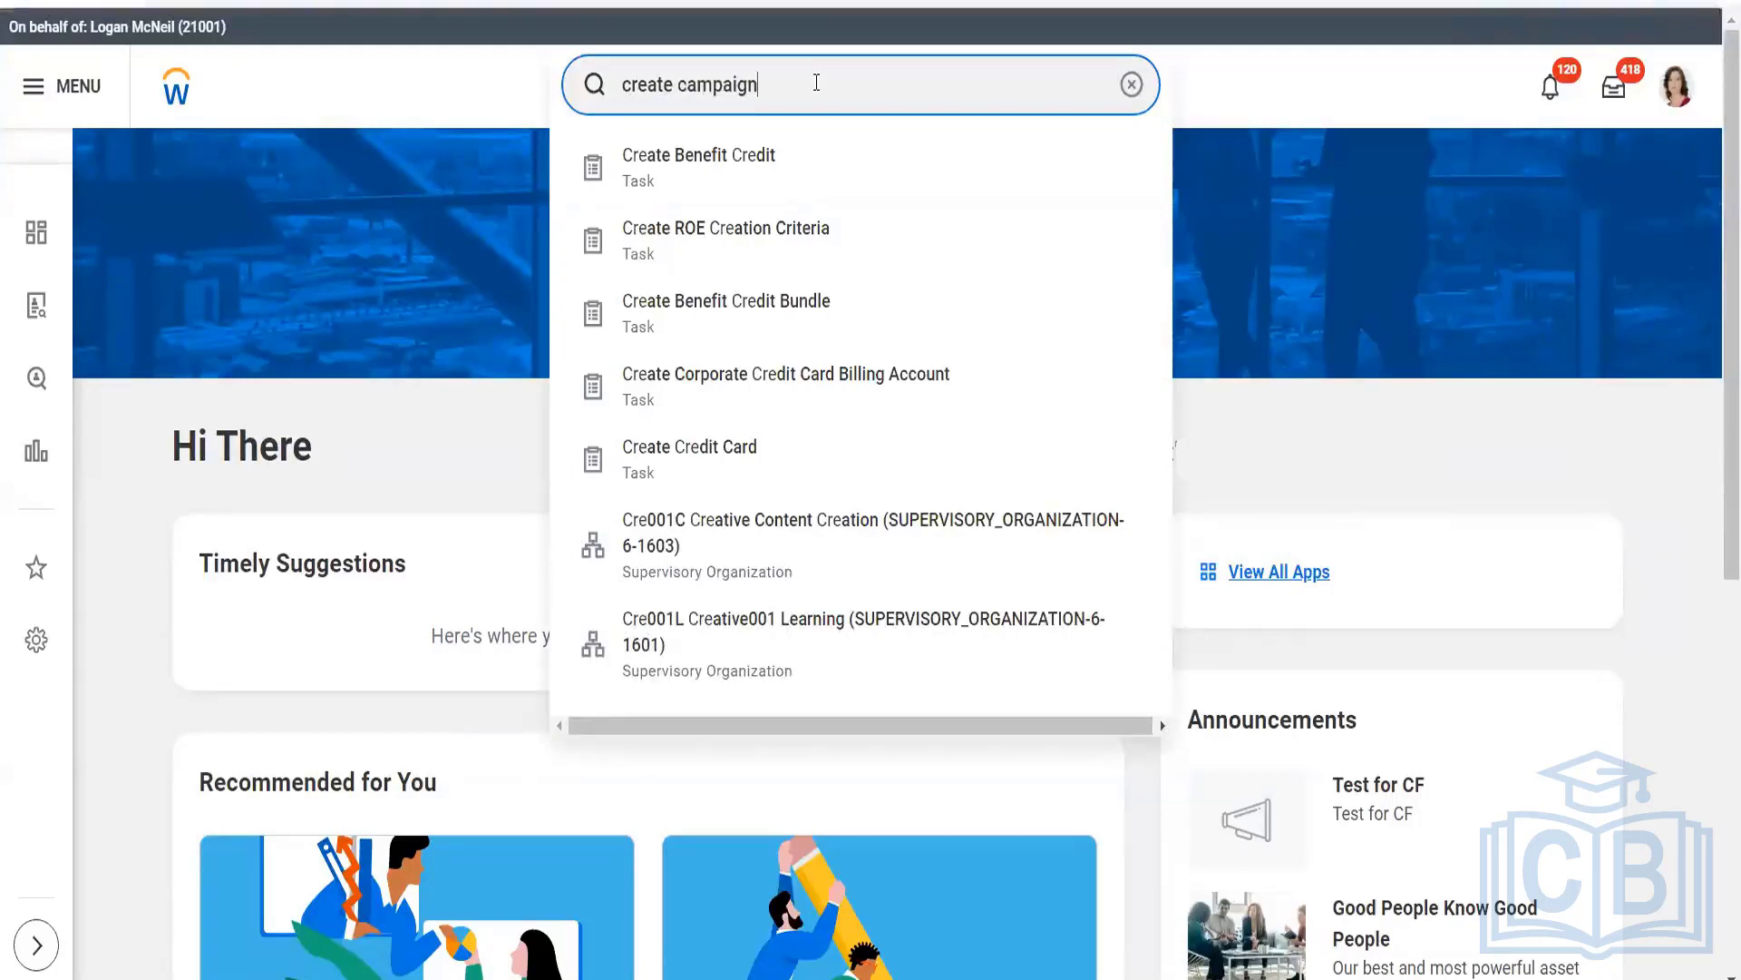
pyautogui.click(710, 188)
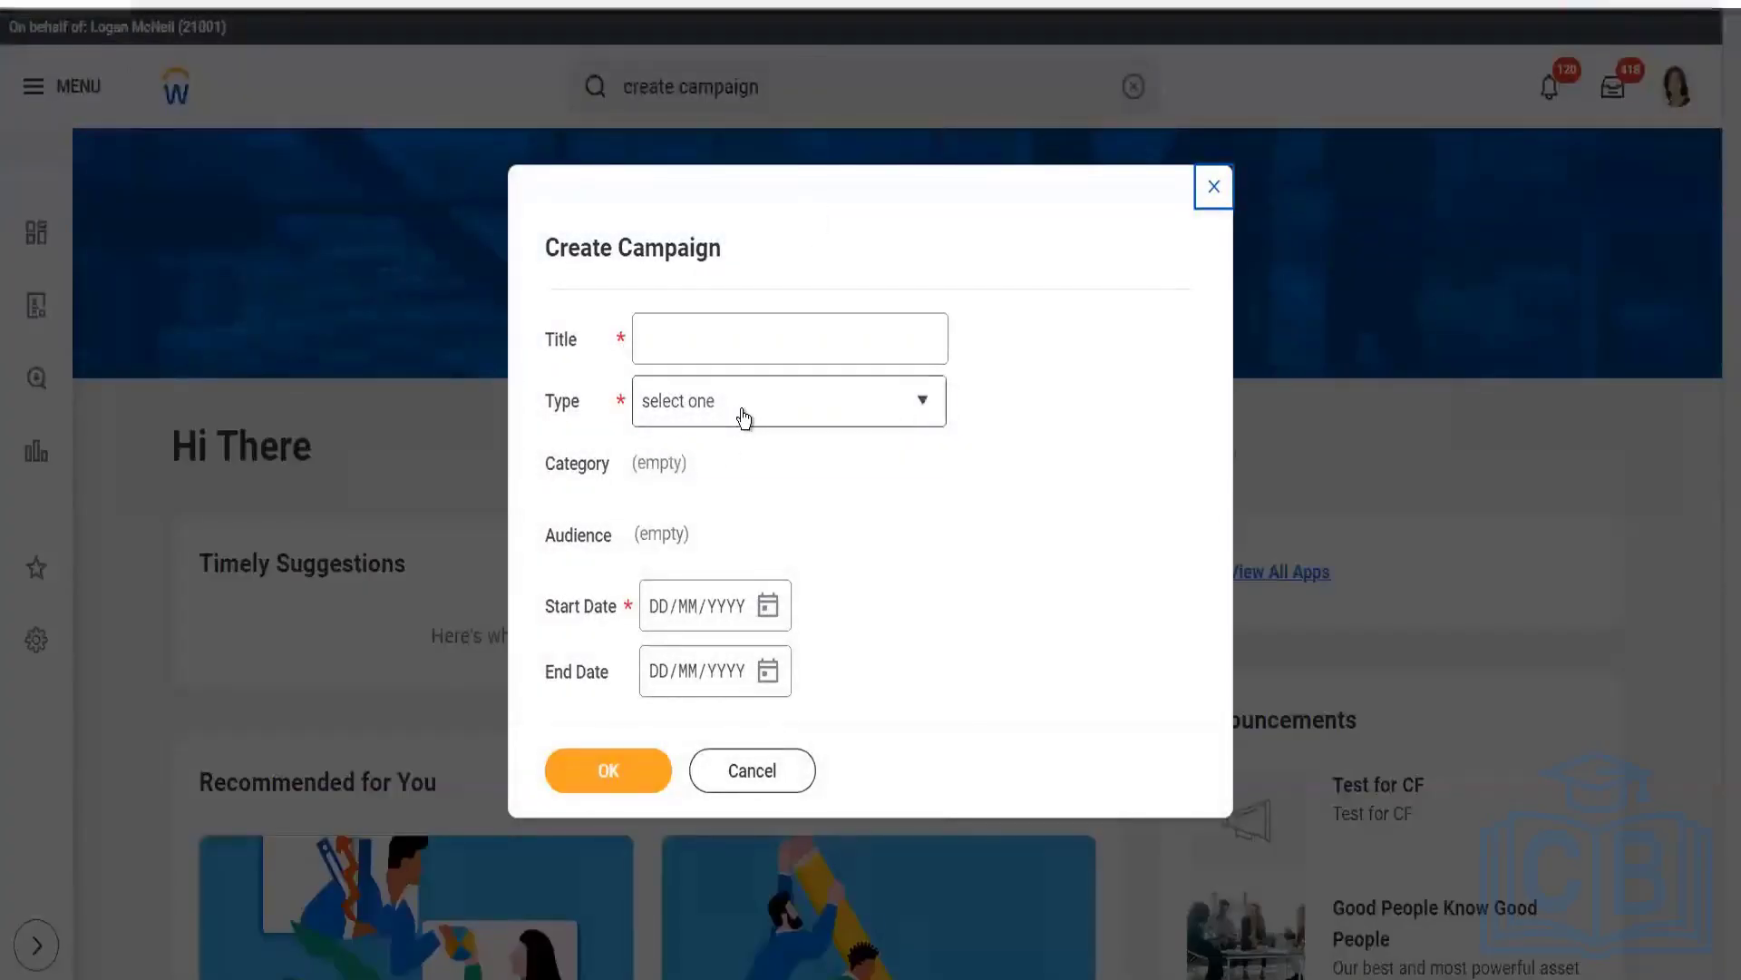
# Set the new campaign's type to Recruiting Campaign and its title to "ABC Testing"
pyautogui.click(744, 418)
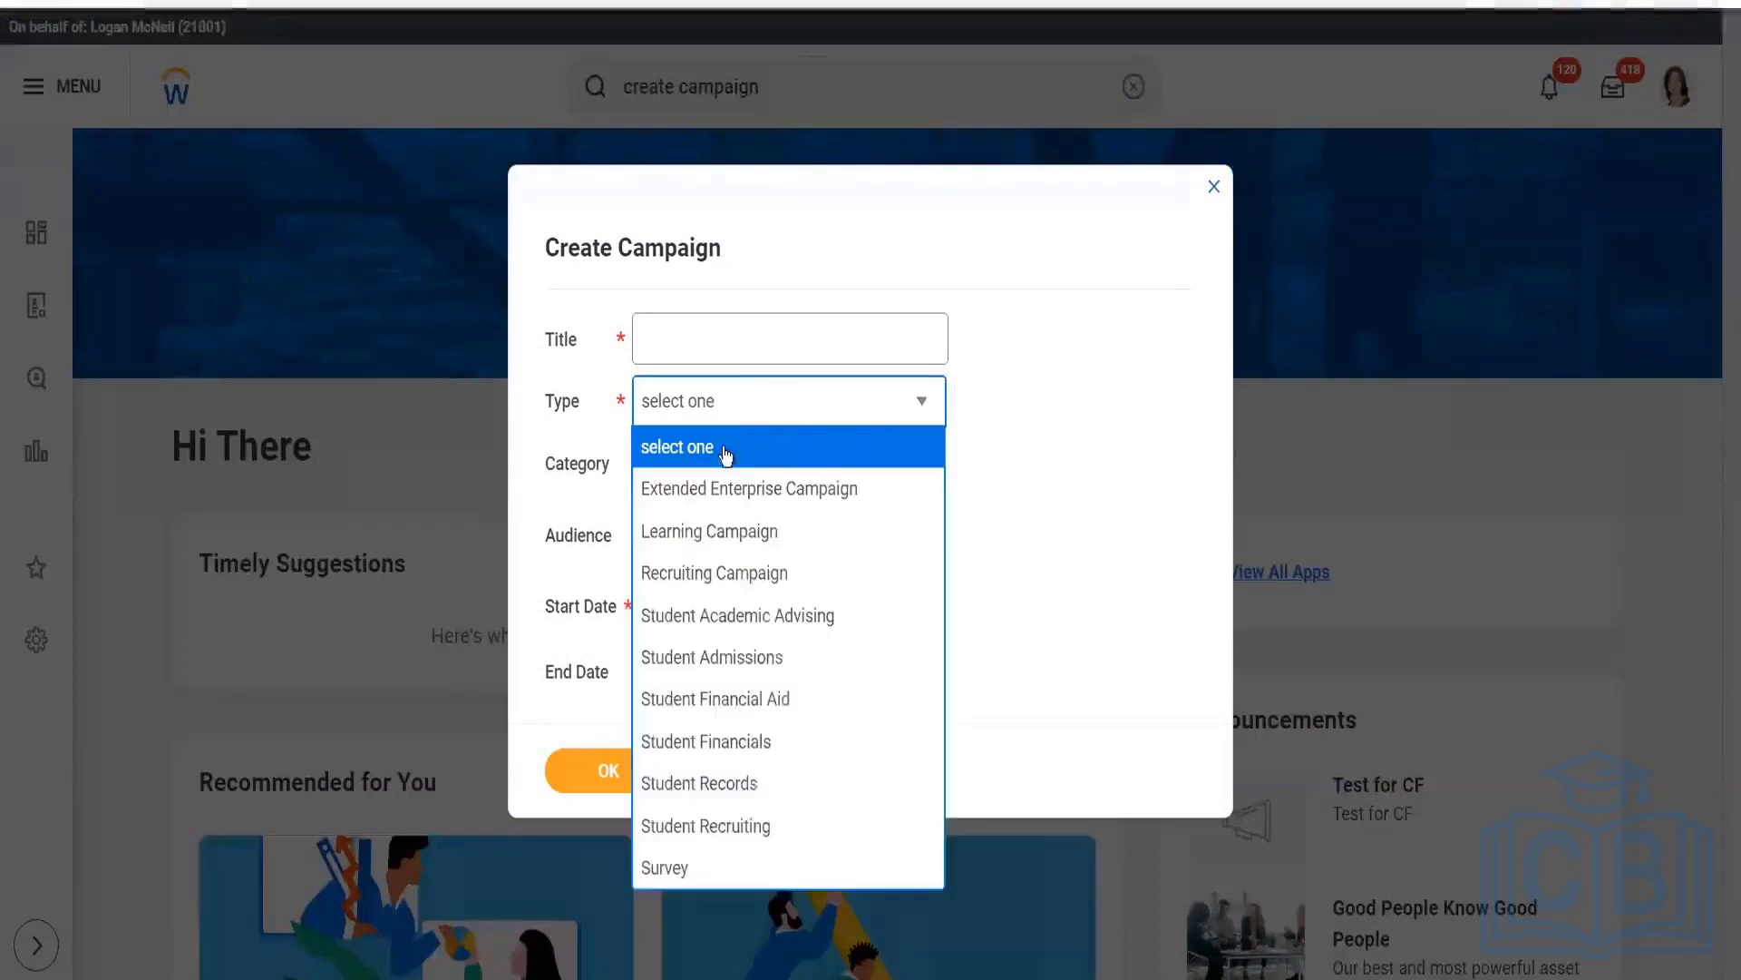
pyautogui.click(695, 577)
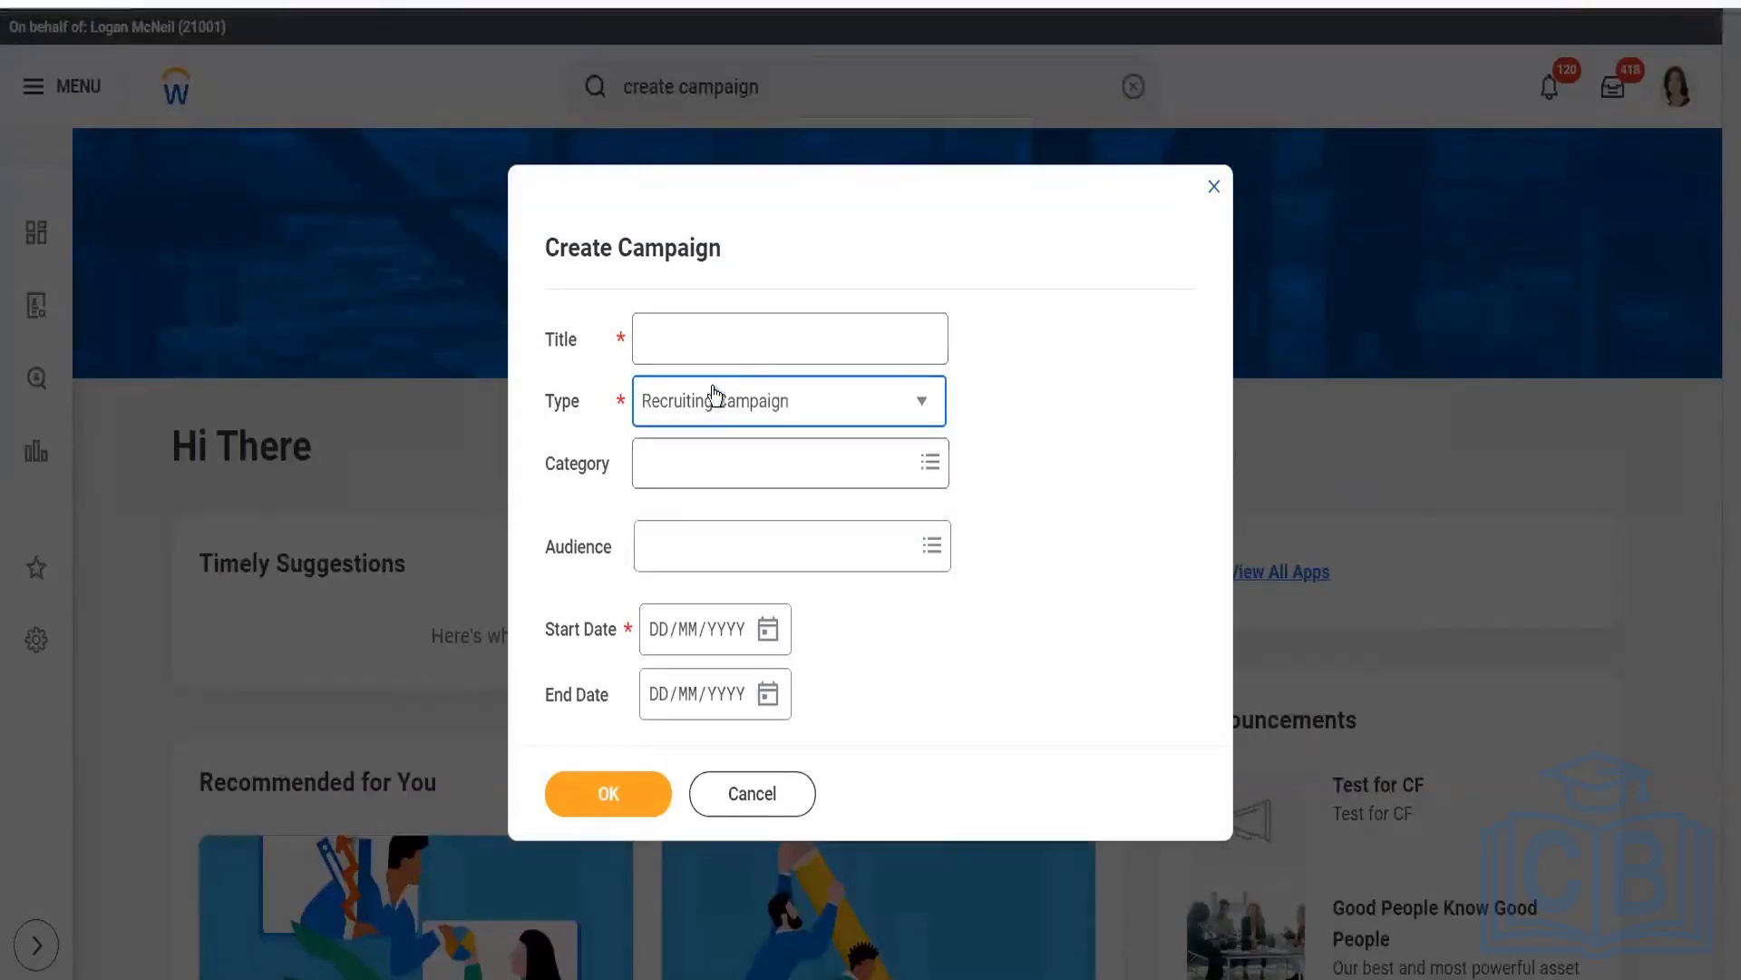
pyautogui.click(727, 348)
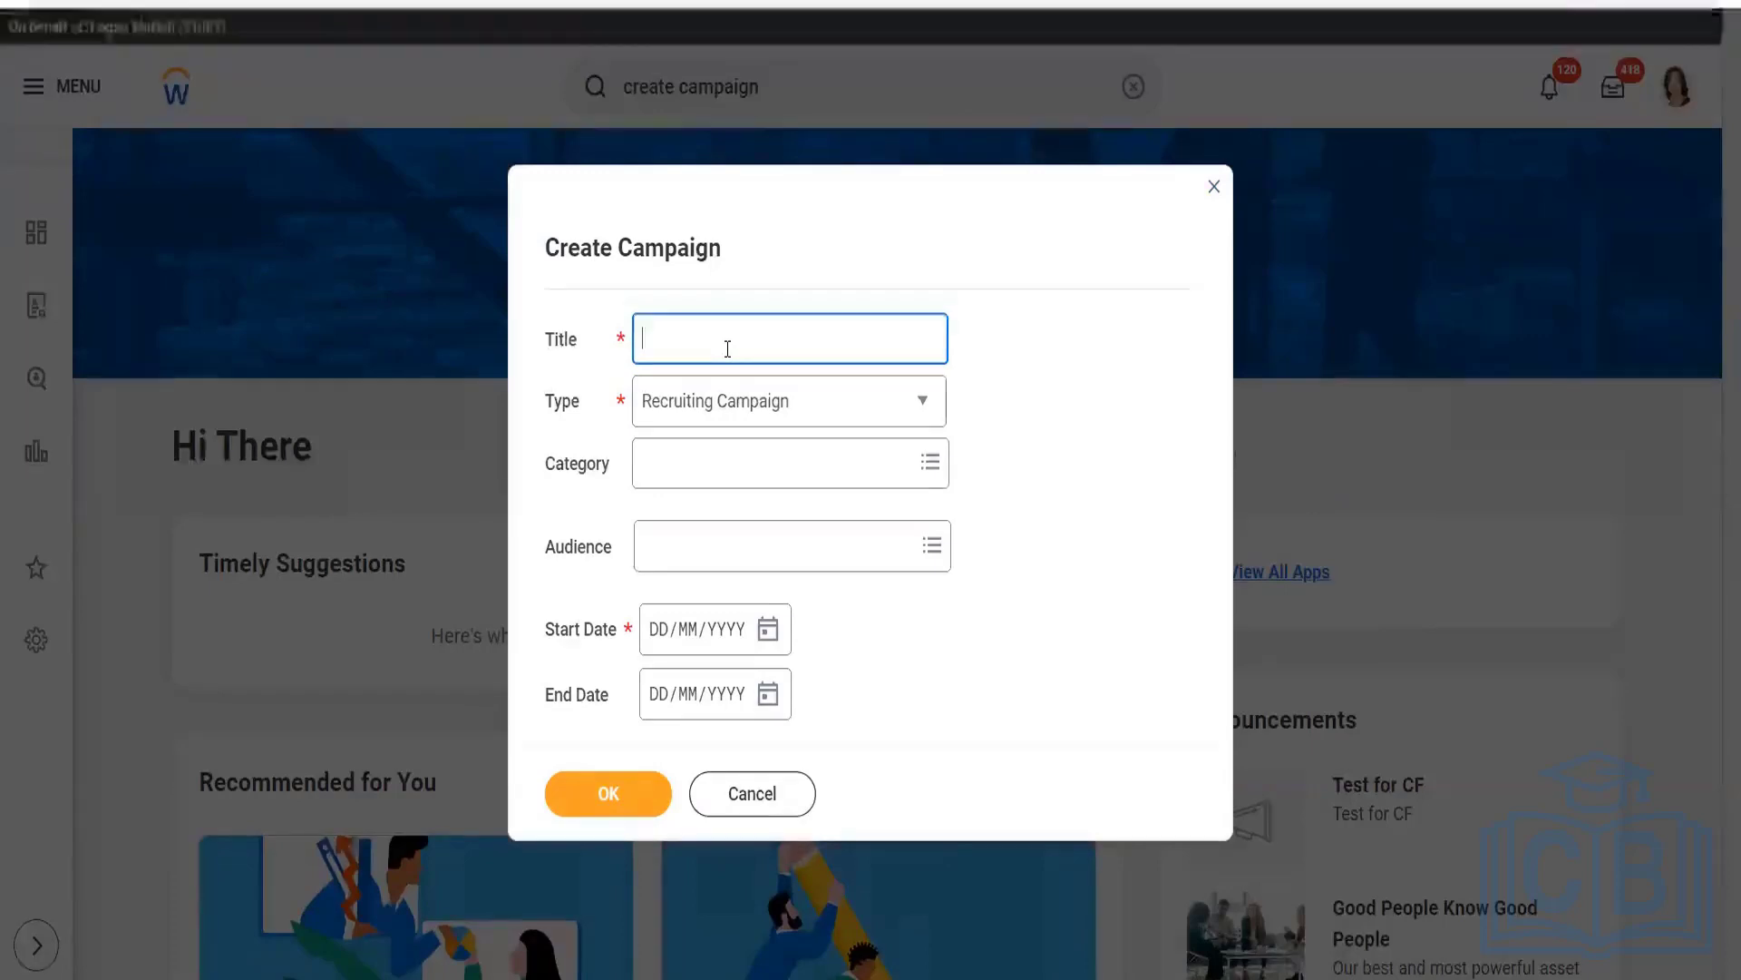
pyautogui.write('ABC')
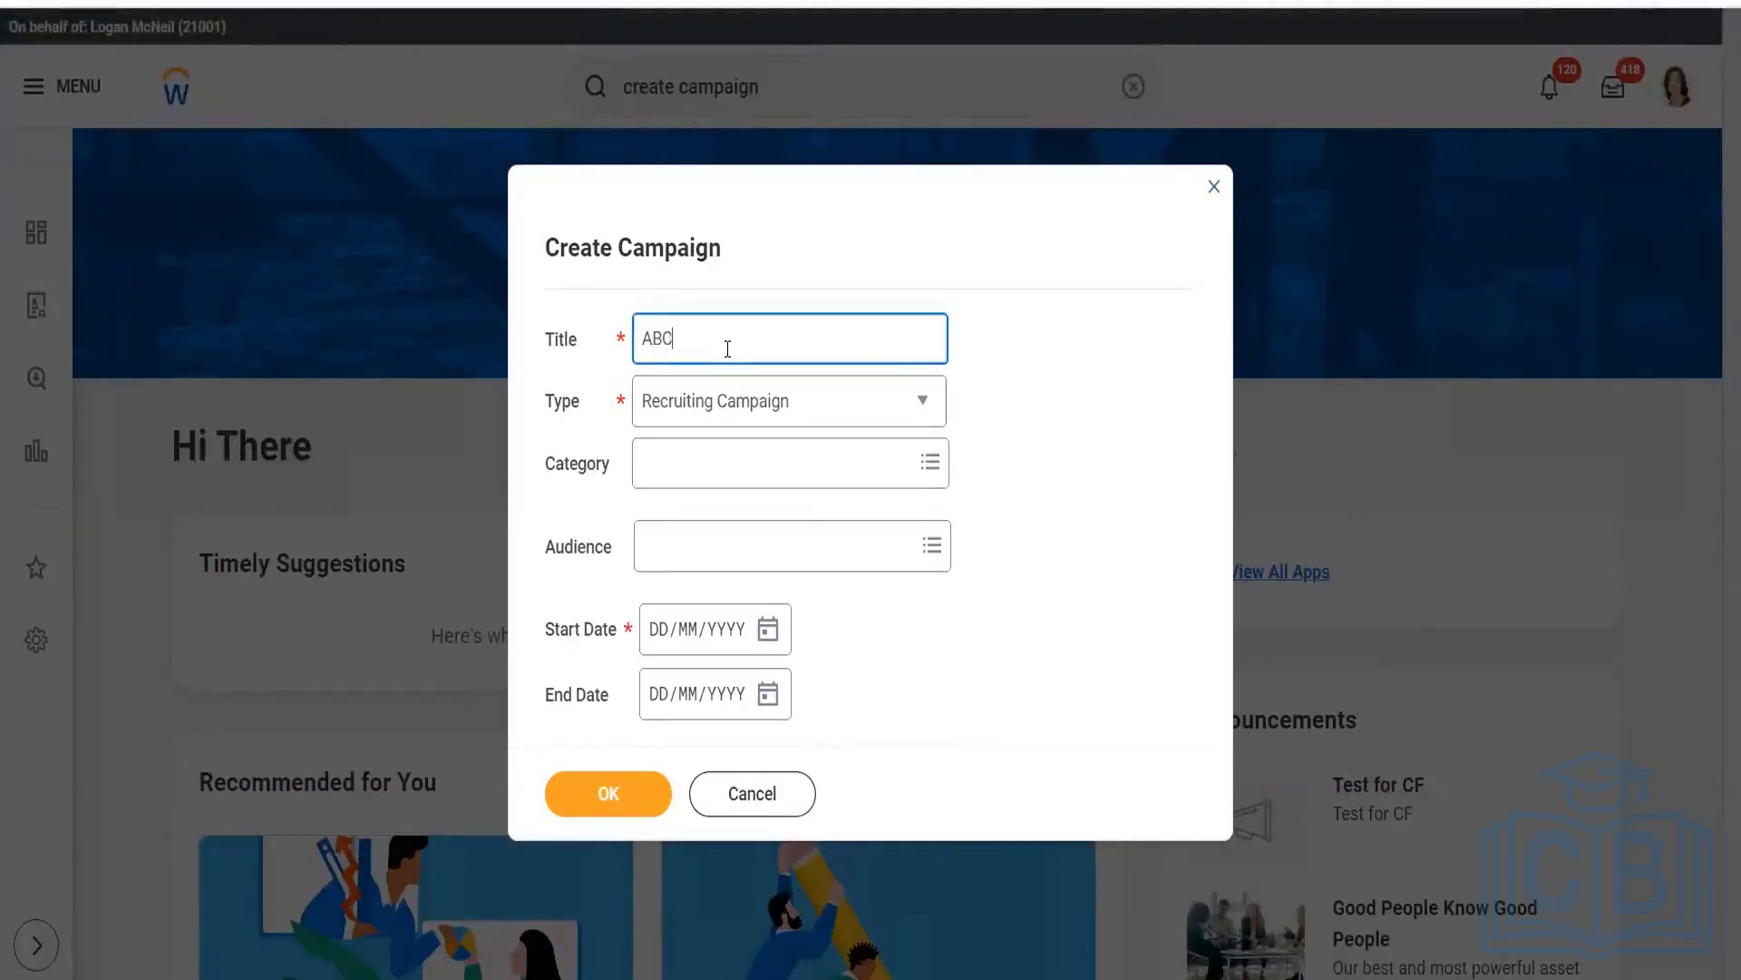
pyautogui.write(' Testing')
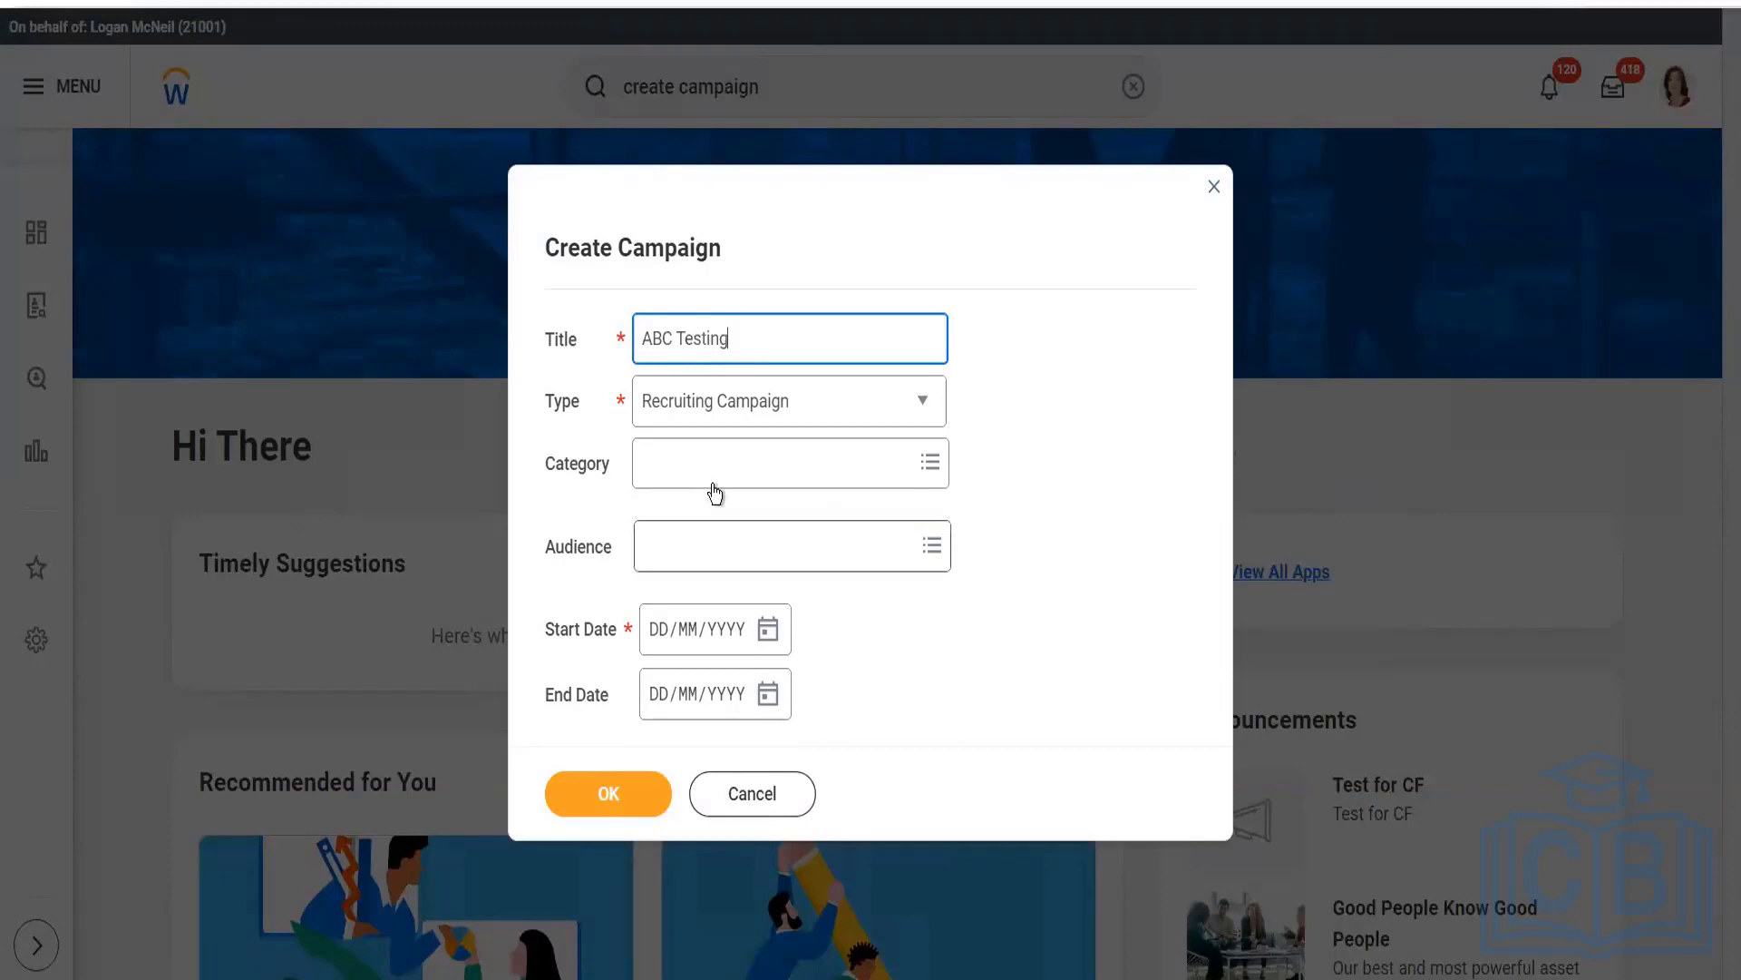
# Check the available campaign categories and set the campaign's start date to 09/07/2023
pyautogui.click(736, 461)
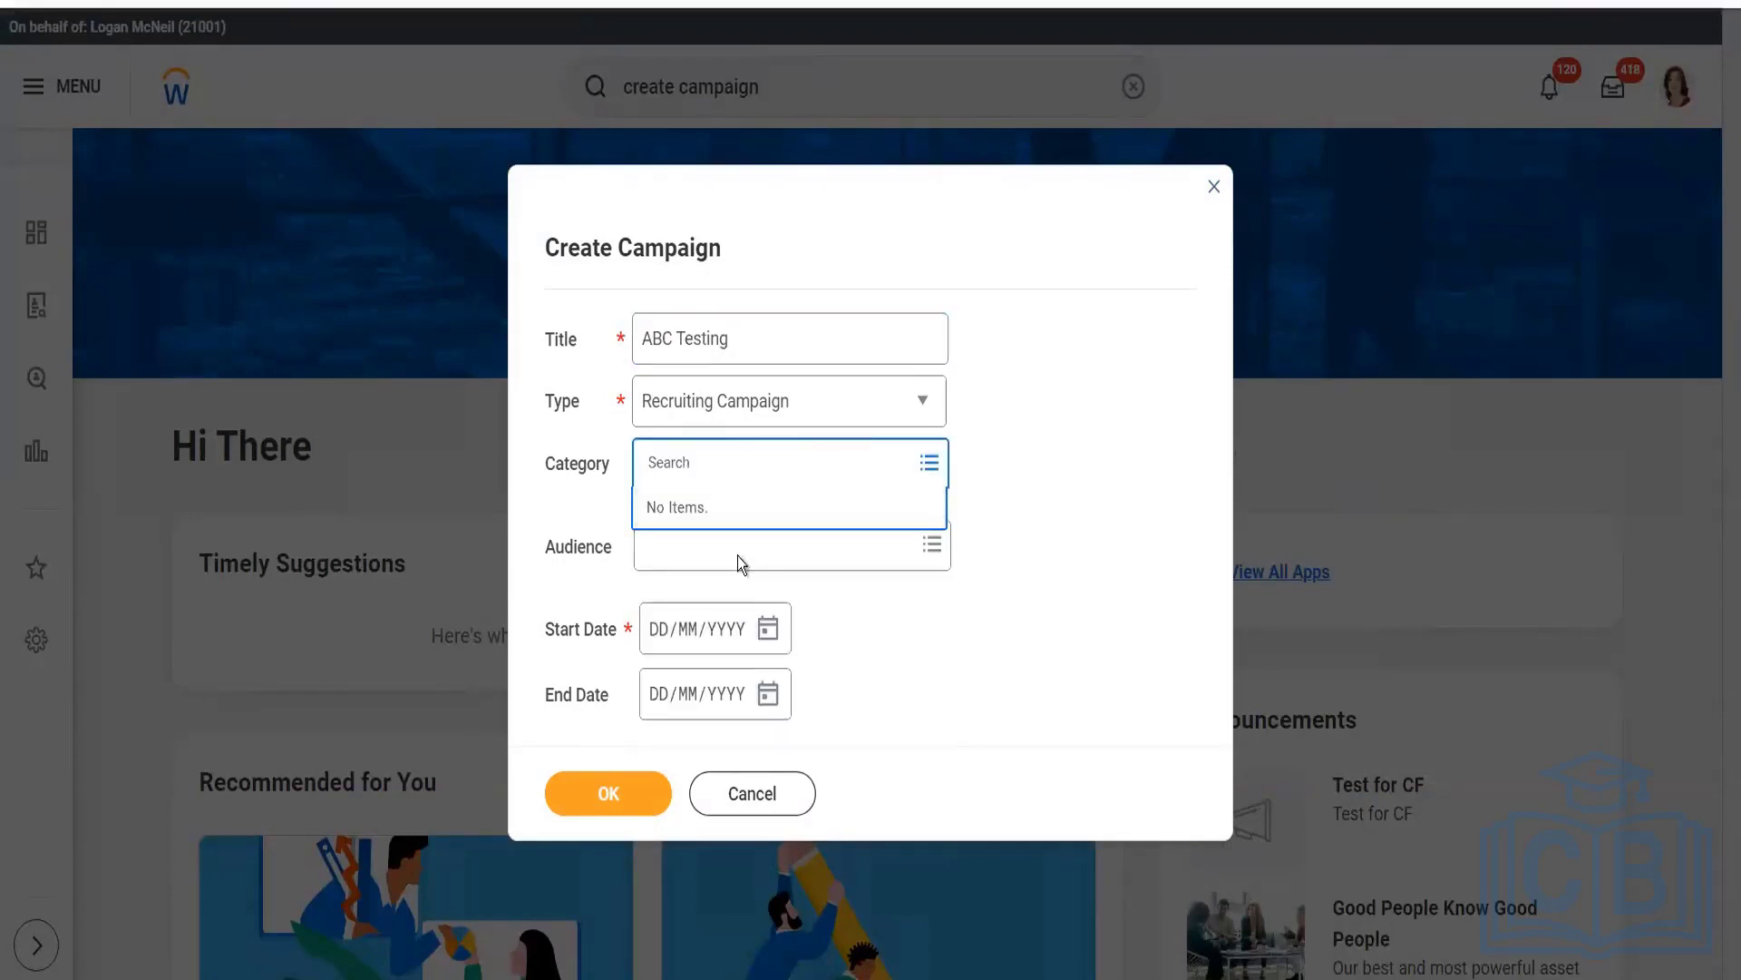
pyautogui.click(767, 631)
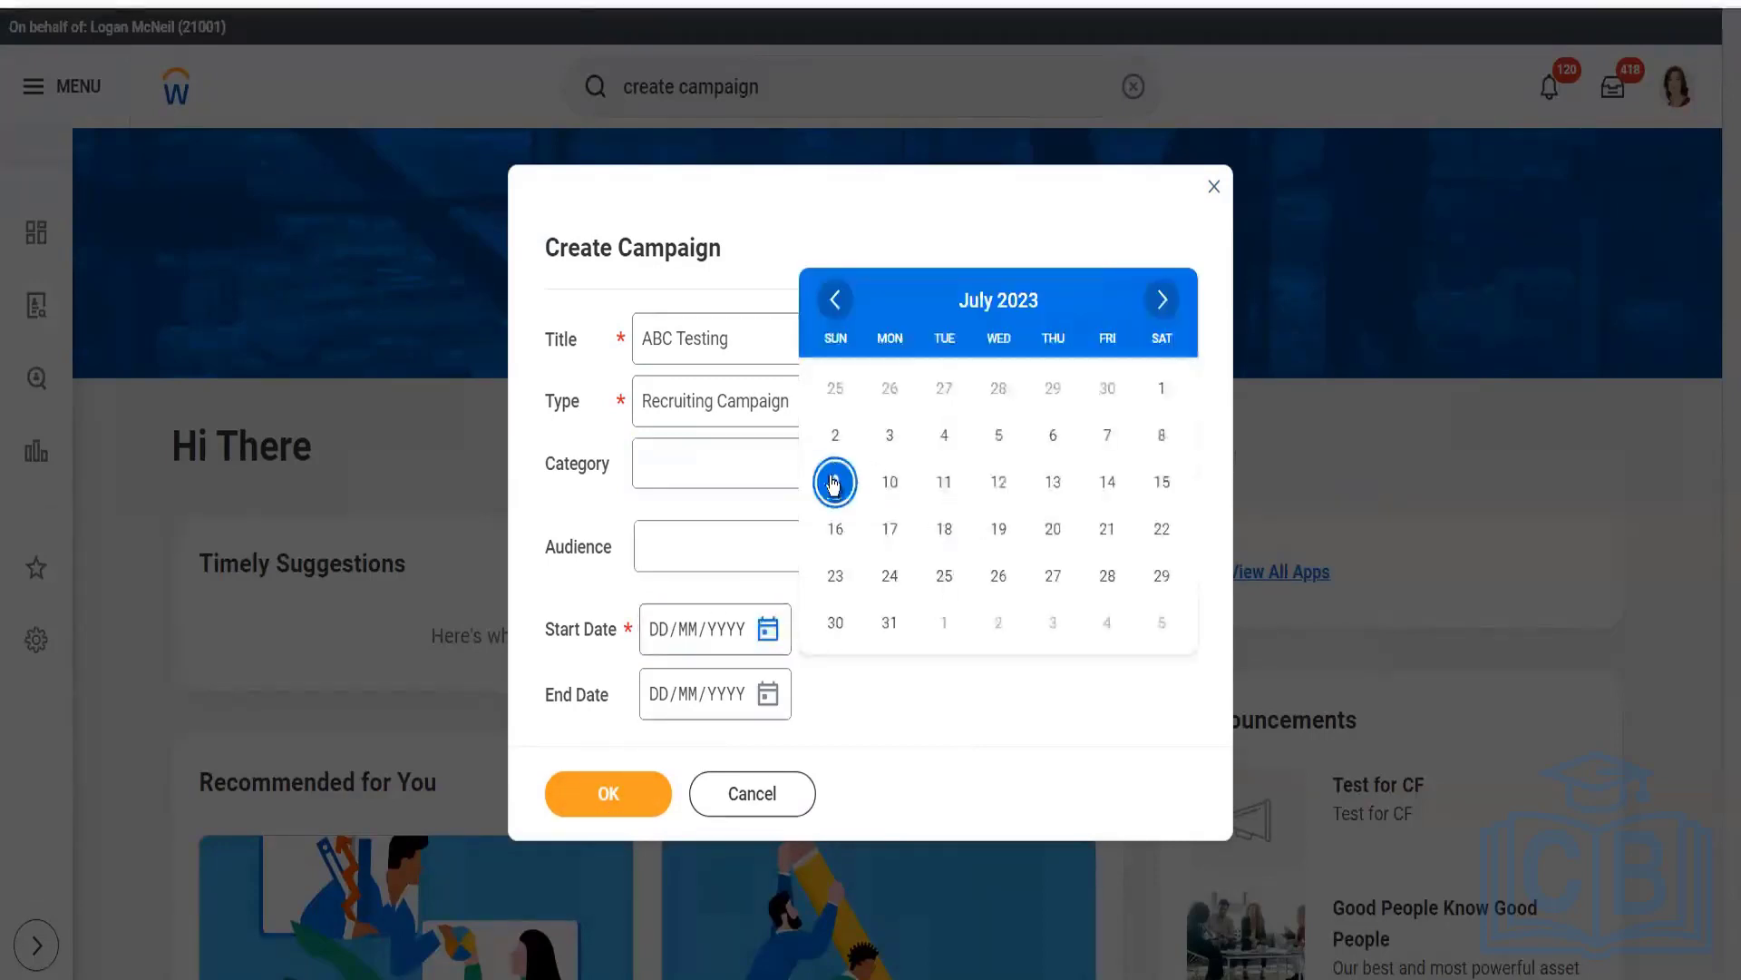
pyautogui.press('Return')
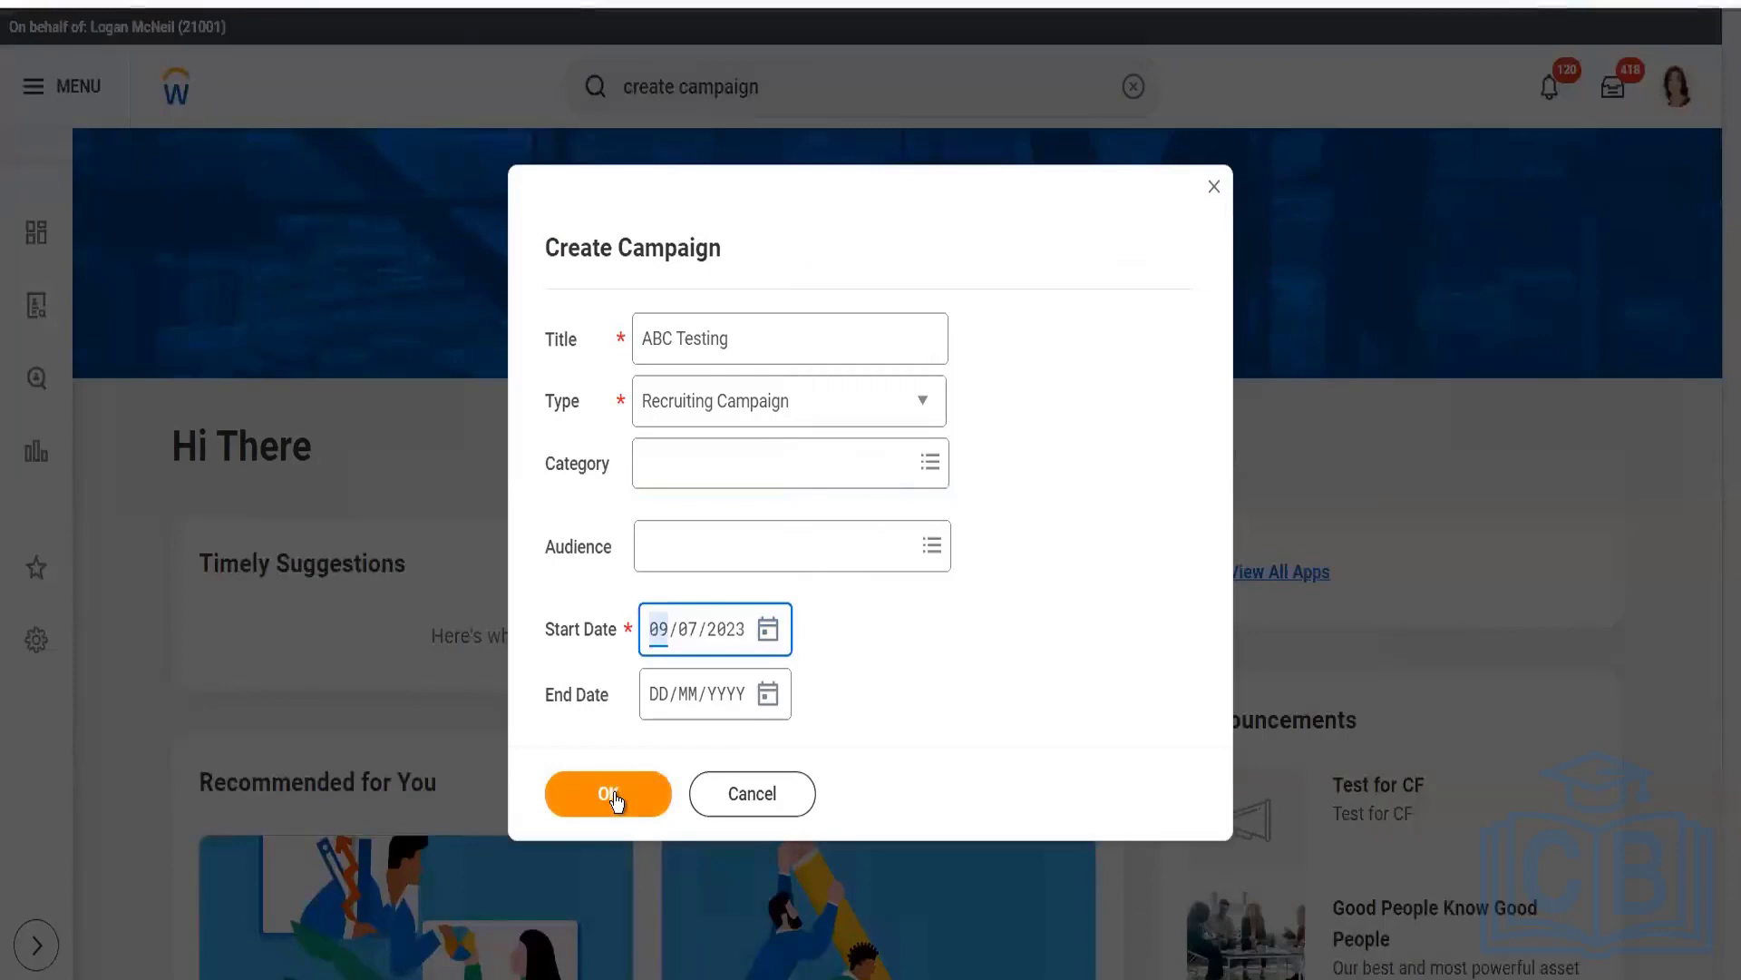
# Open the review page of the ABC Testing campaign to view its details, and close it without submitting
pyautogui.click(615, 800)
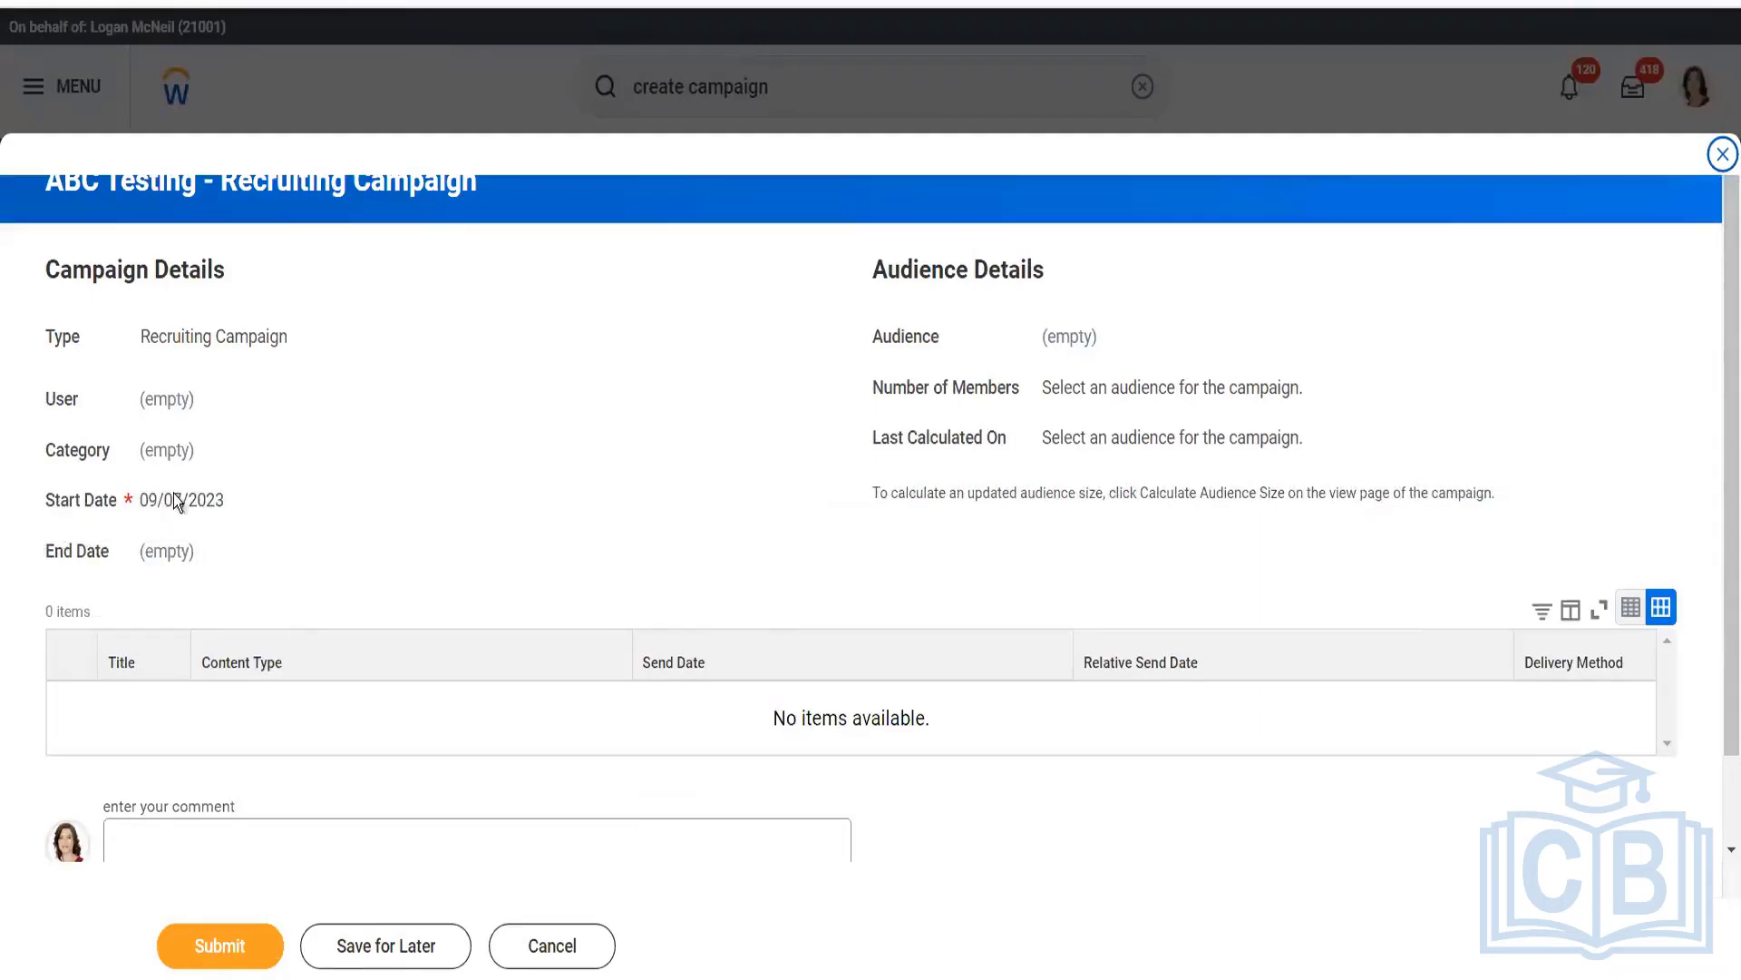
pyautogui.click(1721, 155)
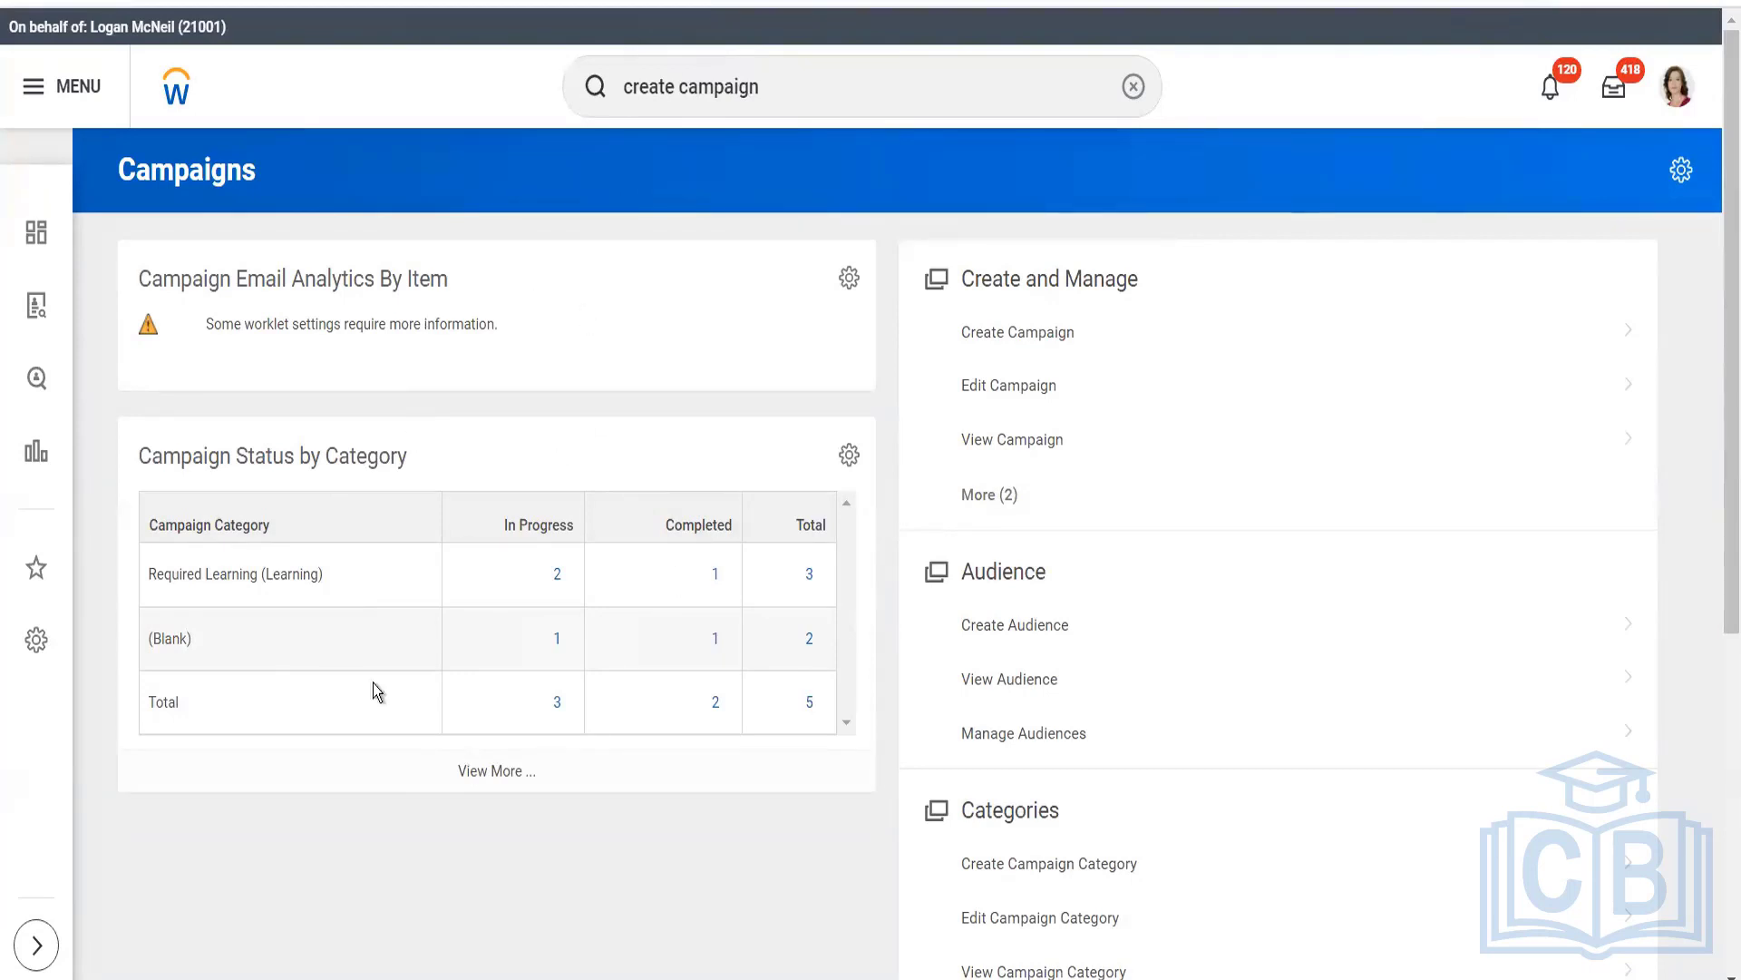
pyautogui.click(650, 34)
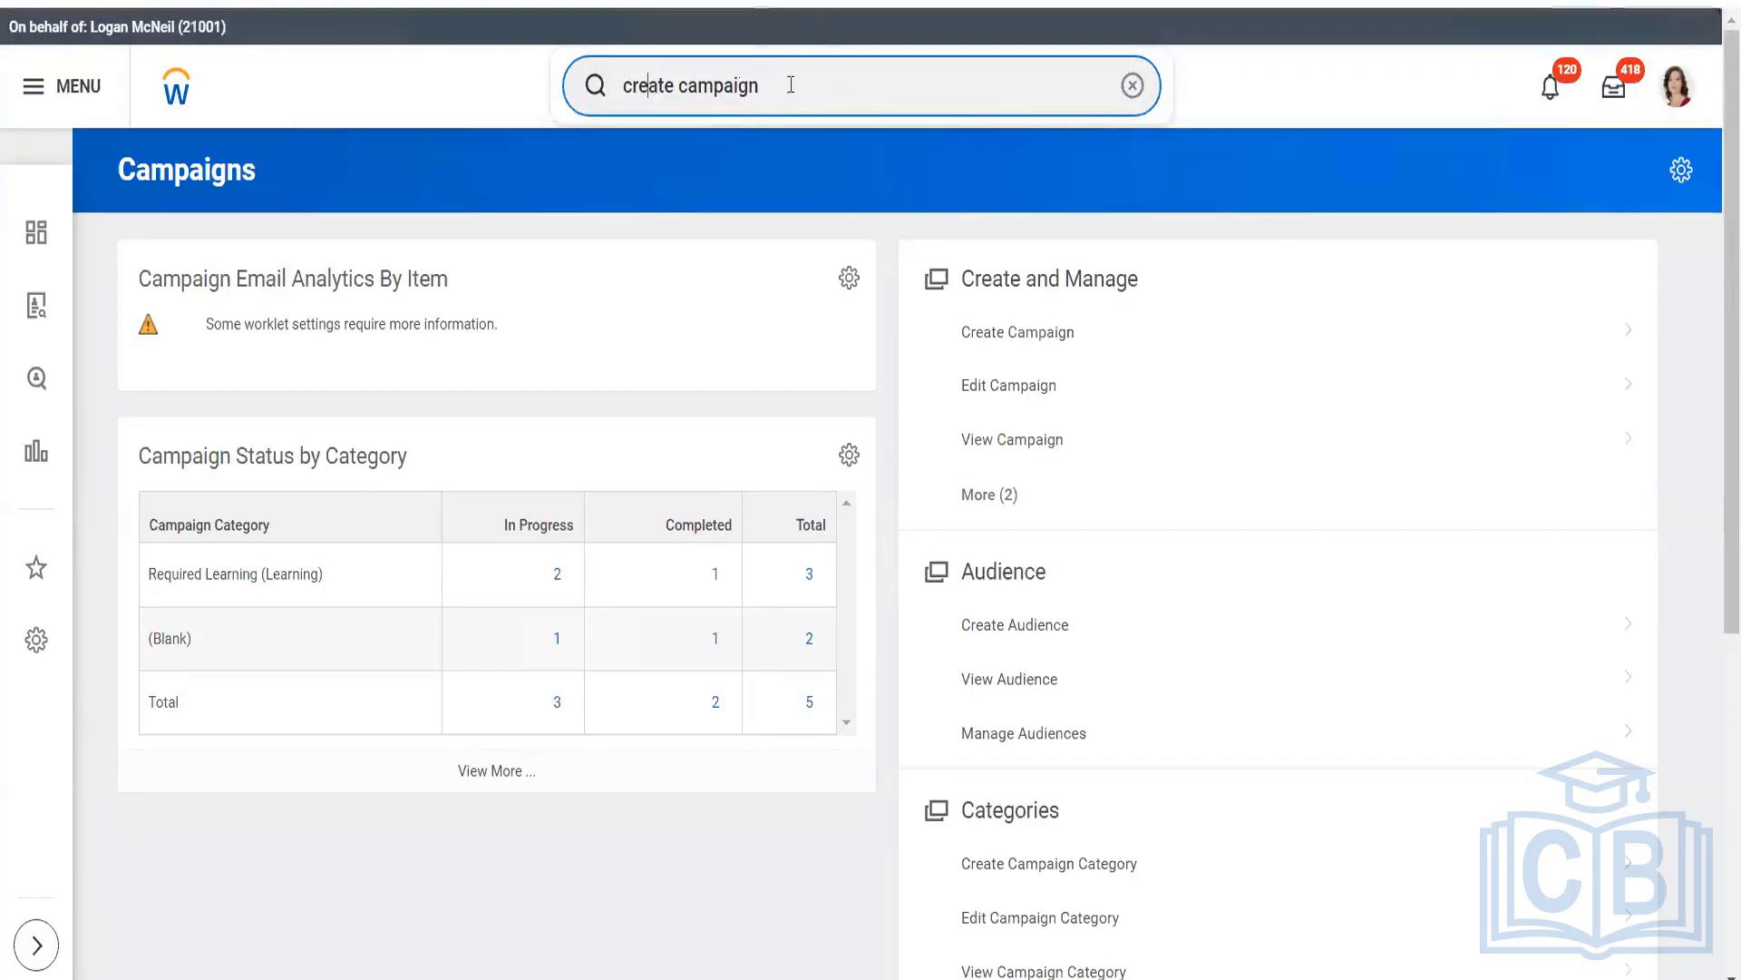
pyautogui.click(1132, 86)
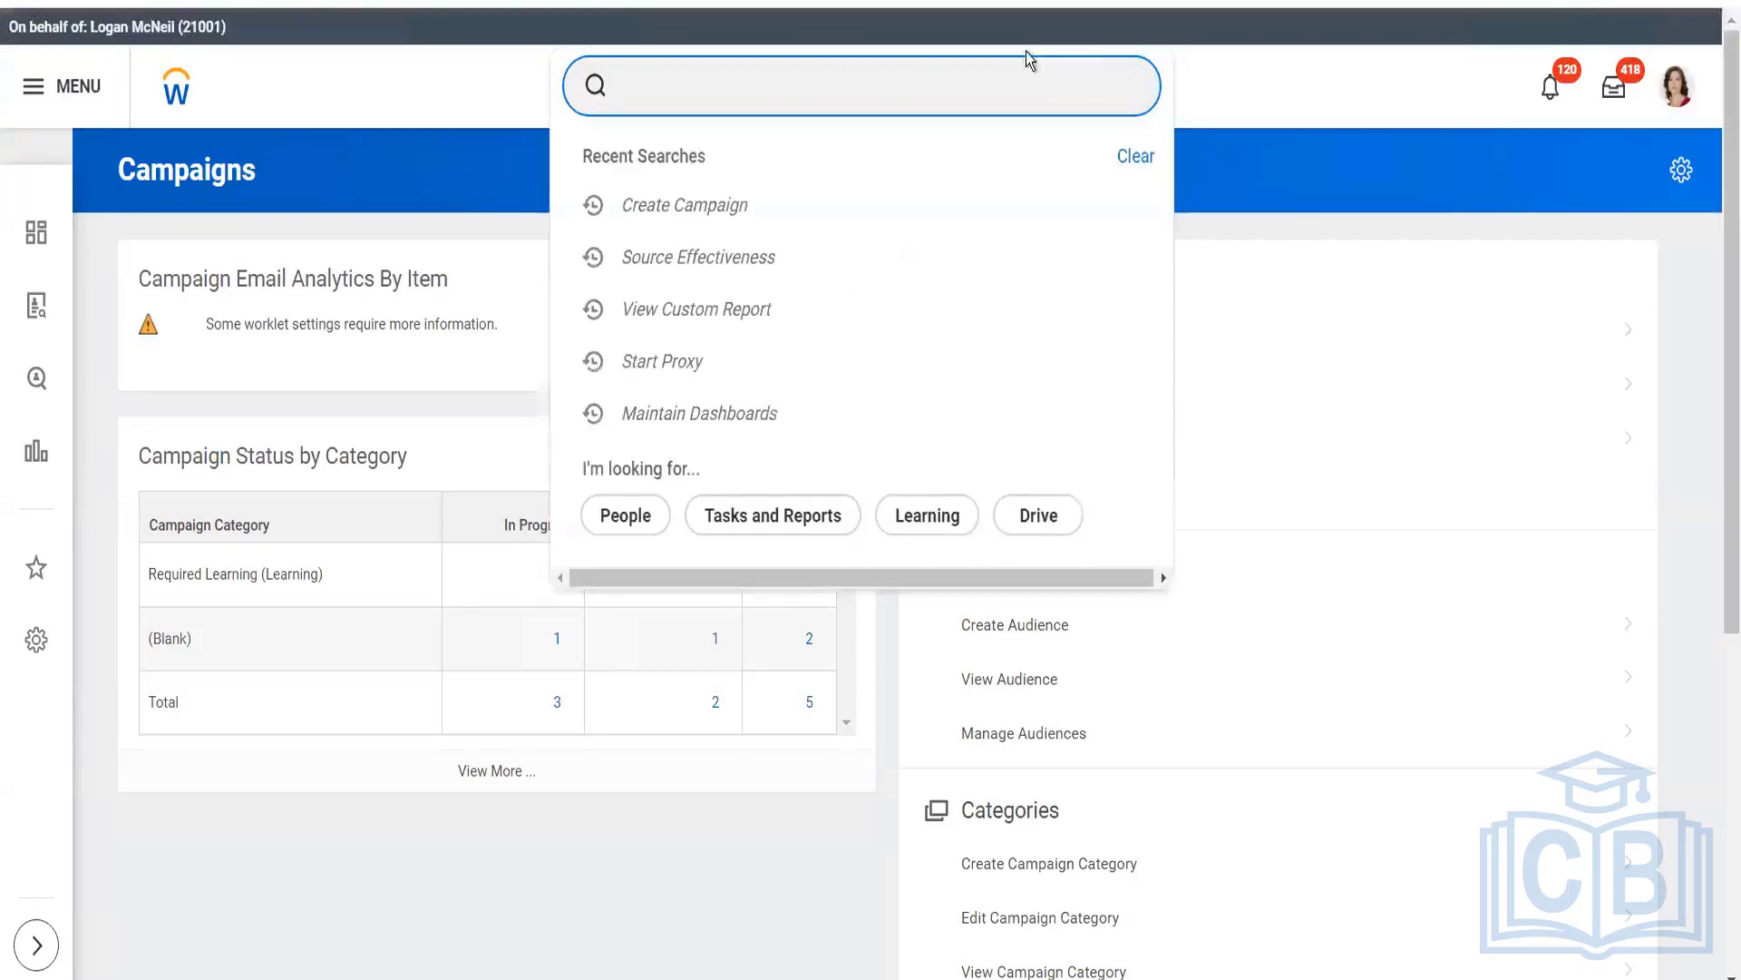
pyautogui.click(1292, 75)
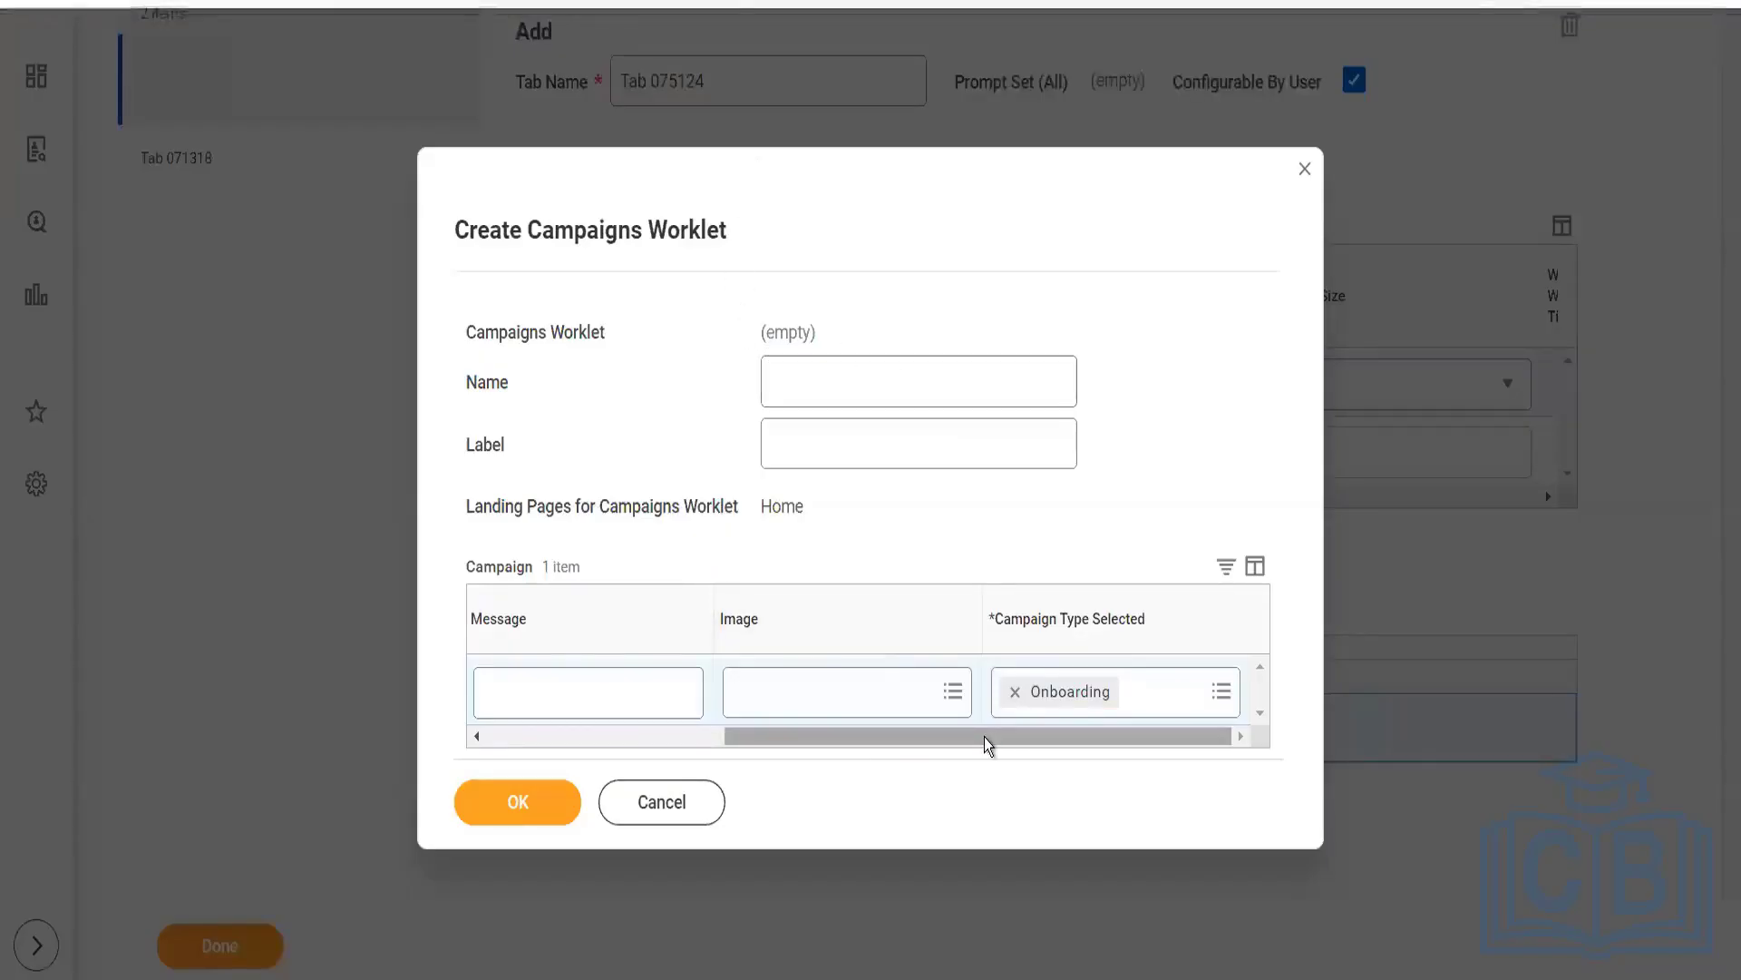
# Name the Campaigns worklet "Onboarding Campaign" and create it with "Onboarding Campaign Worklet" as its campaign row's title text
pyautogui.moveTo(983, 738); pyautogui.dragTo(704, 735)
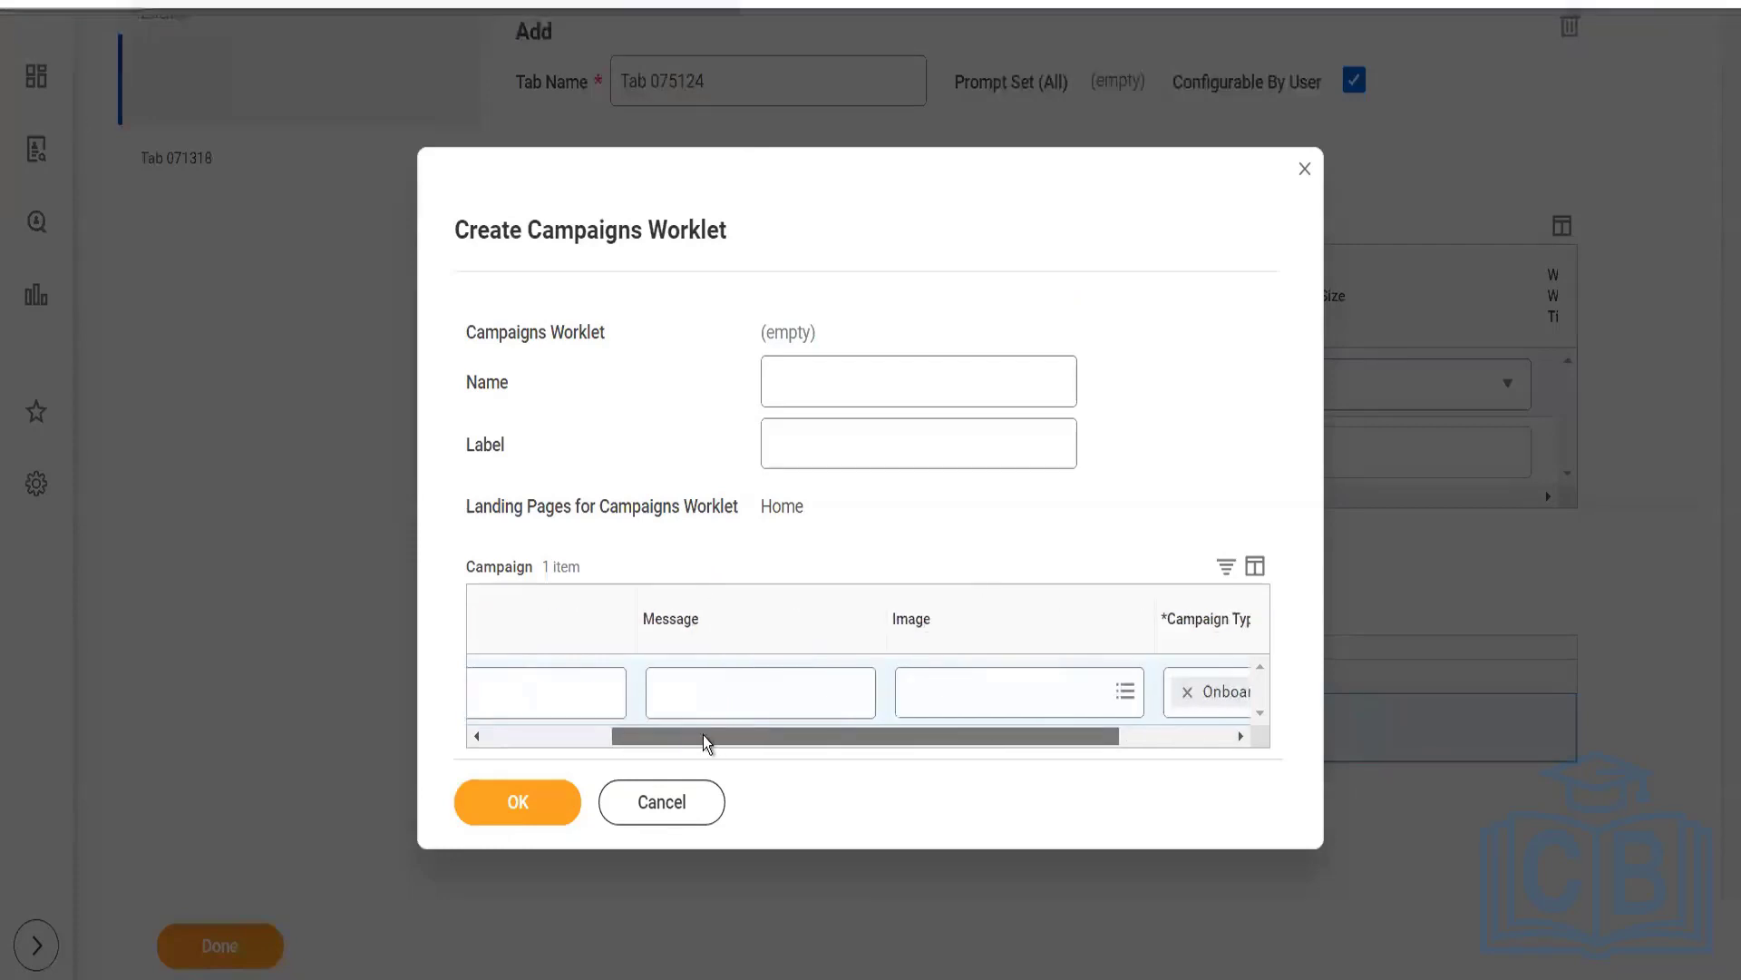
pyautogui.click(907, 384)
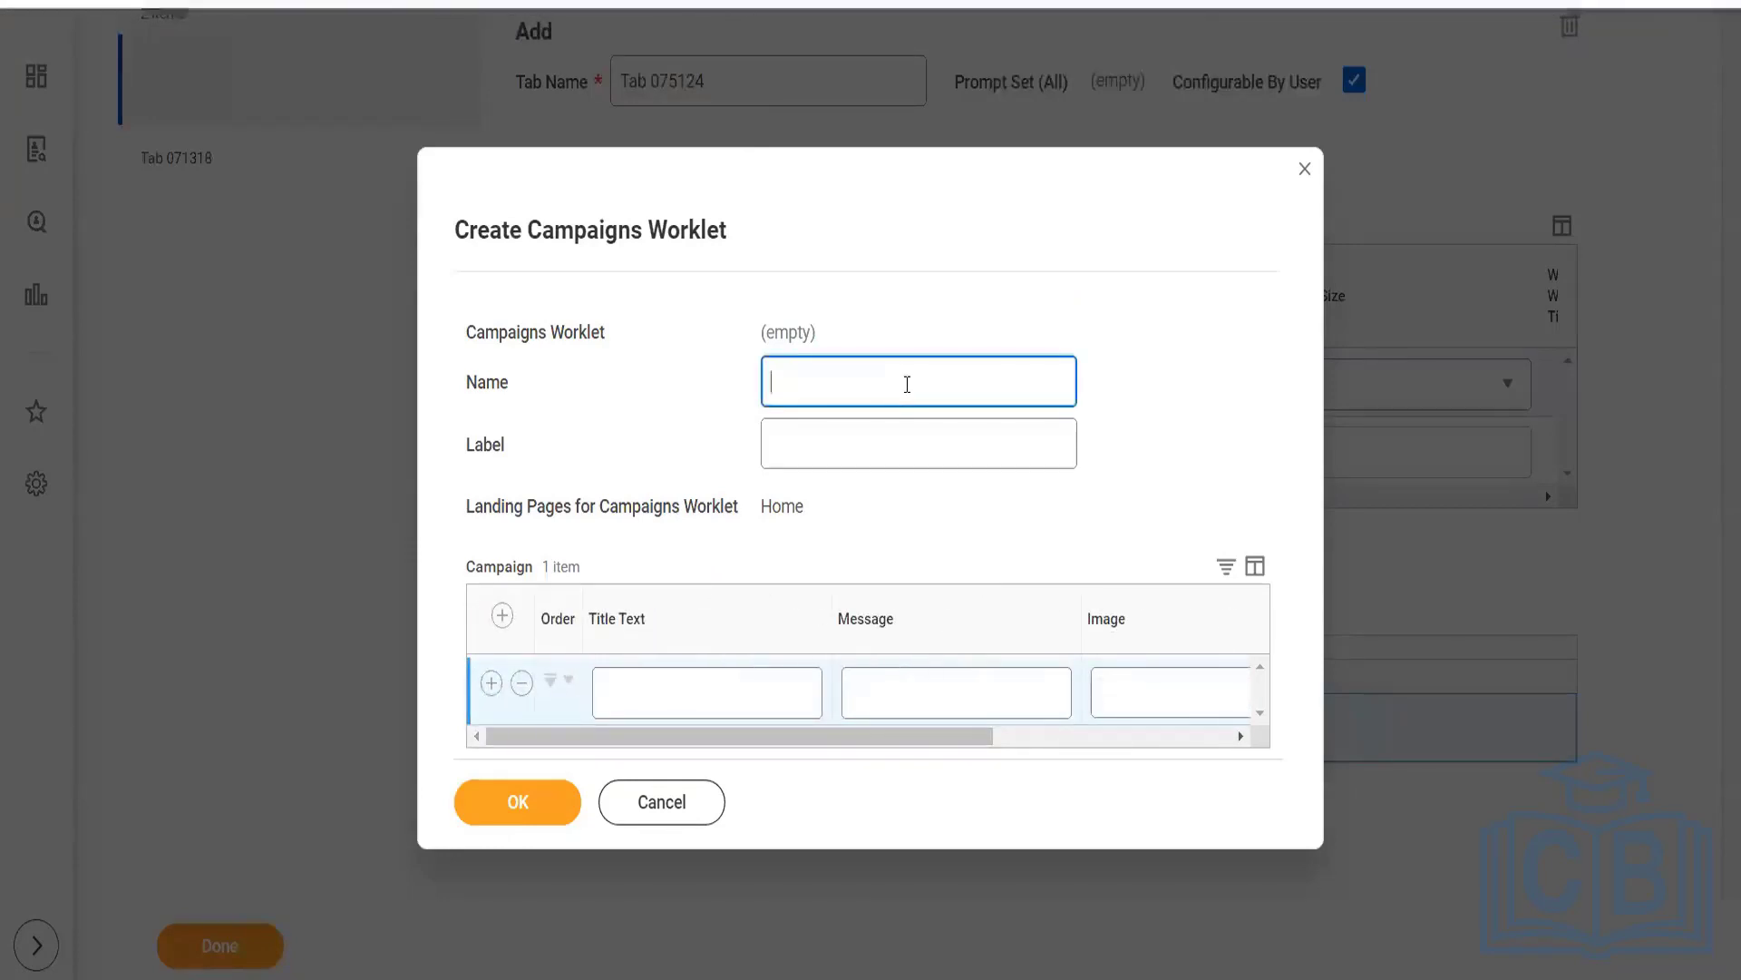
pyautogui.write('Onboarding Cam')
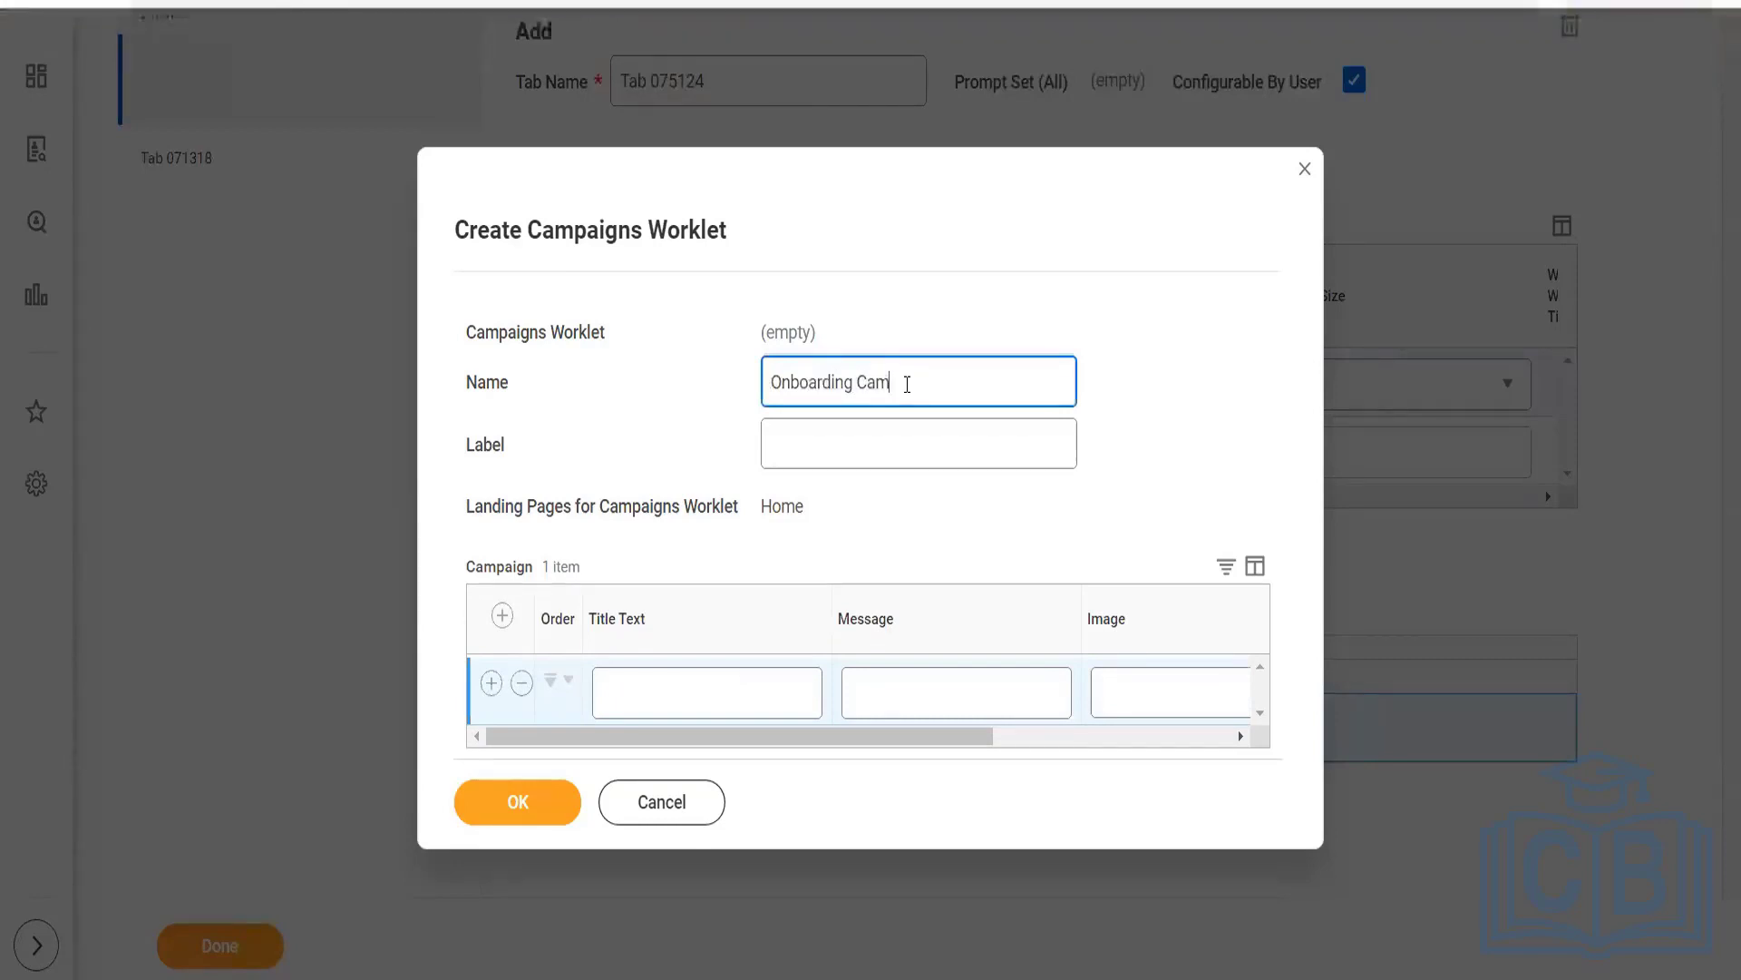
pyautogui.write('paign')
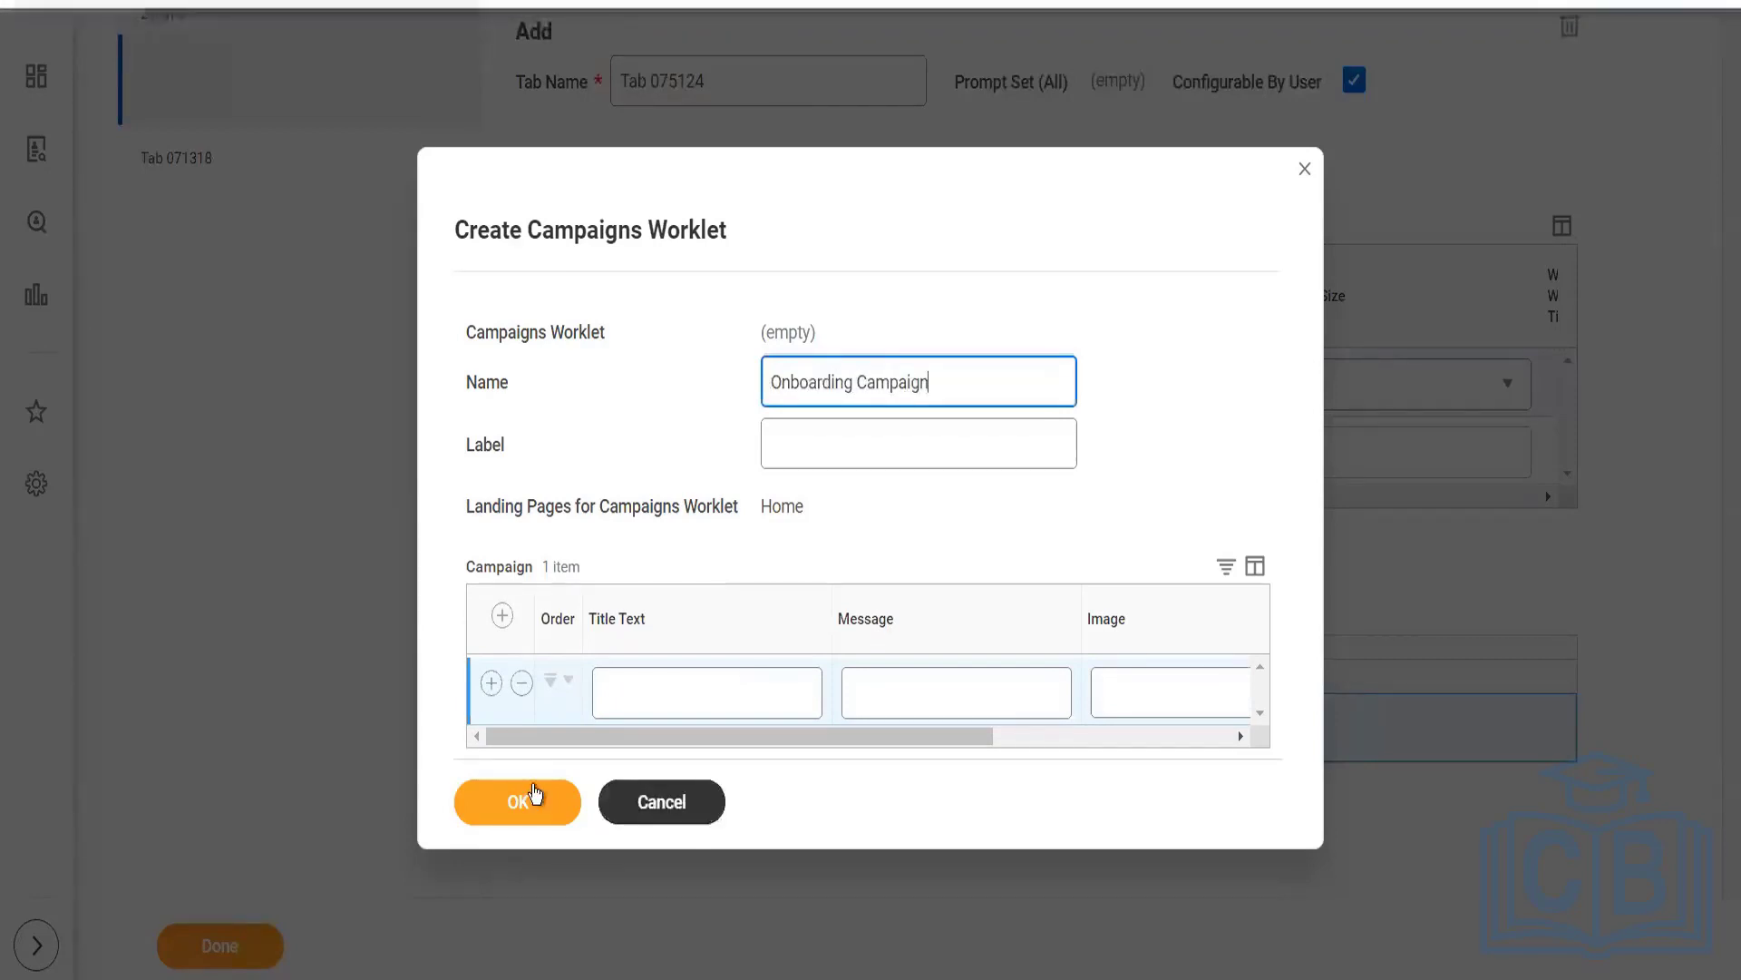
pyautogui.click(662, 688)
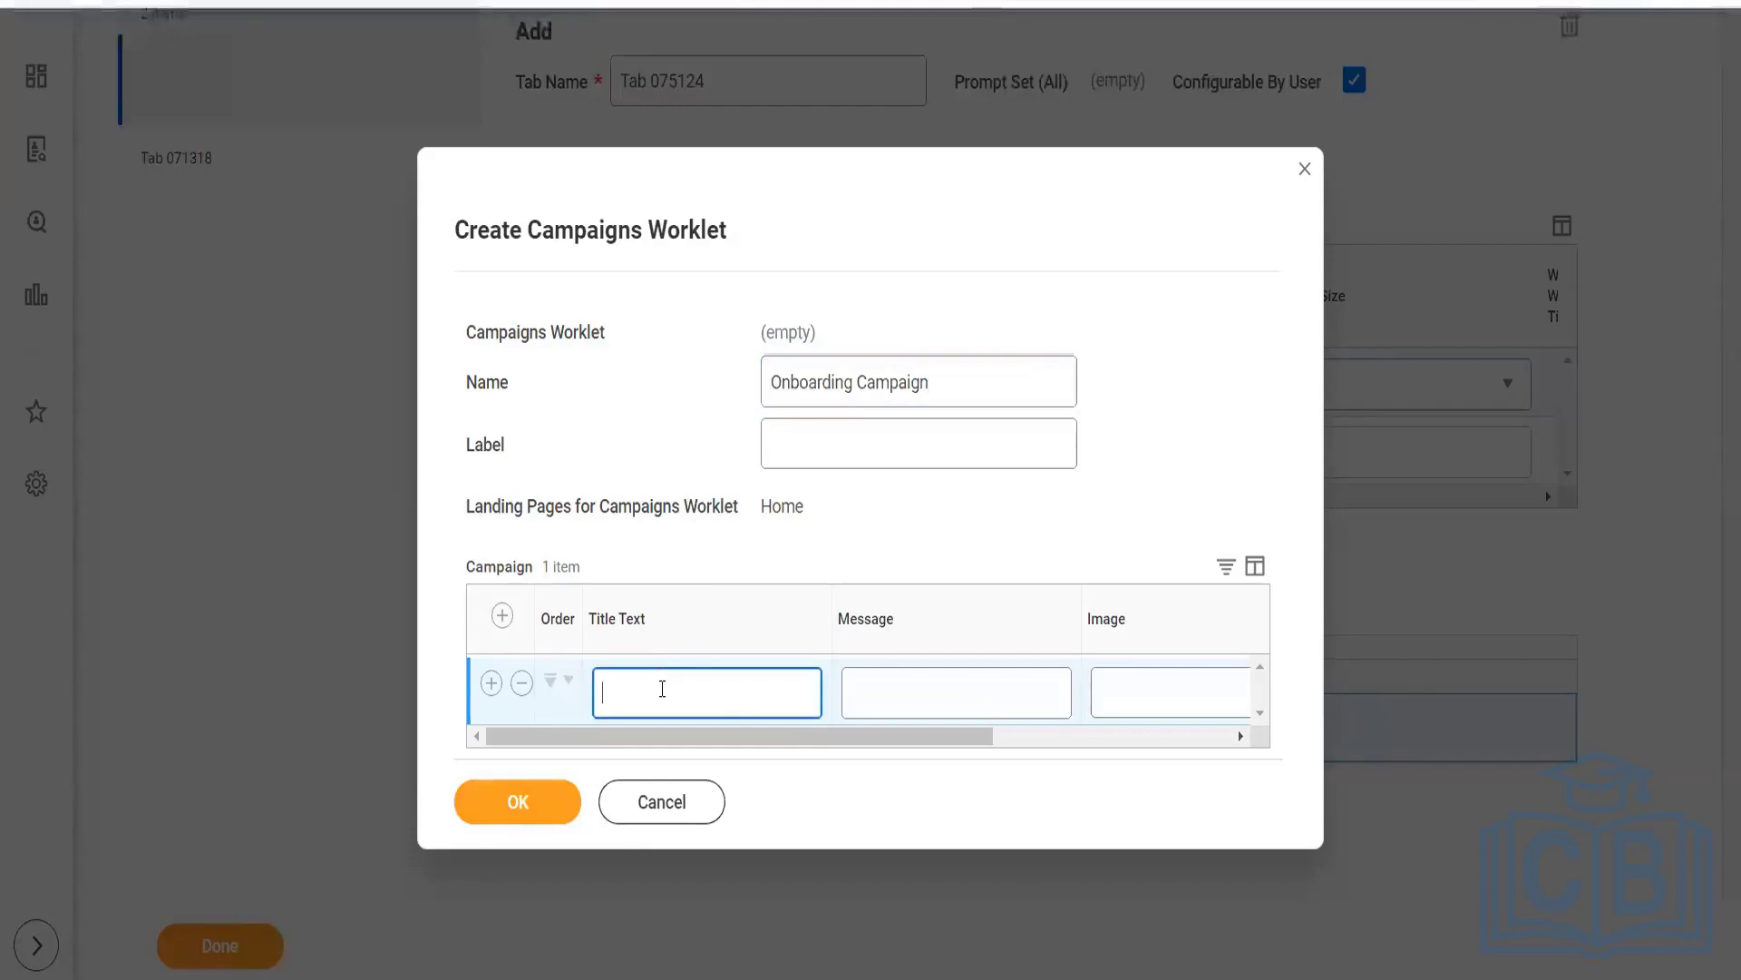
pyautogui.write('Onboarding ')
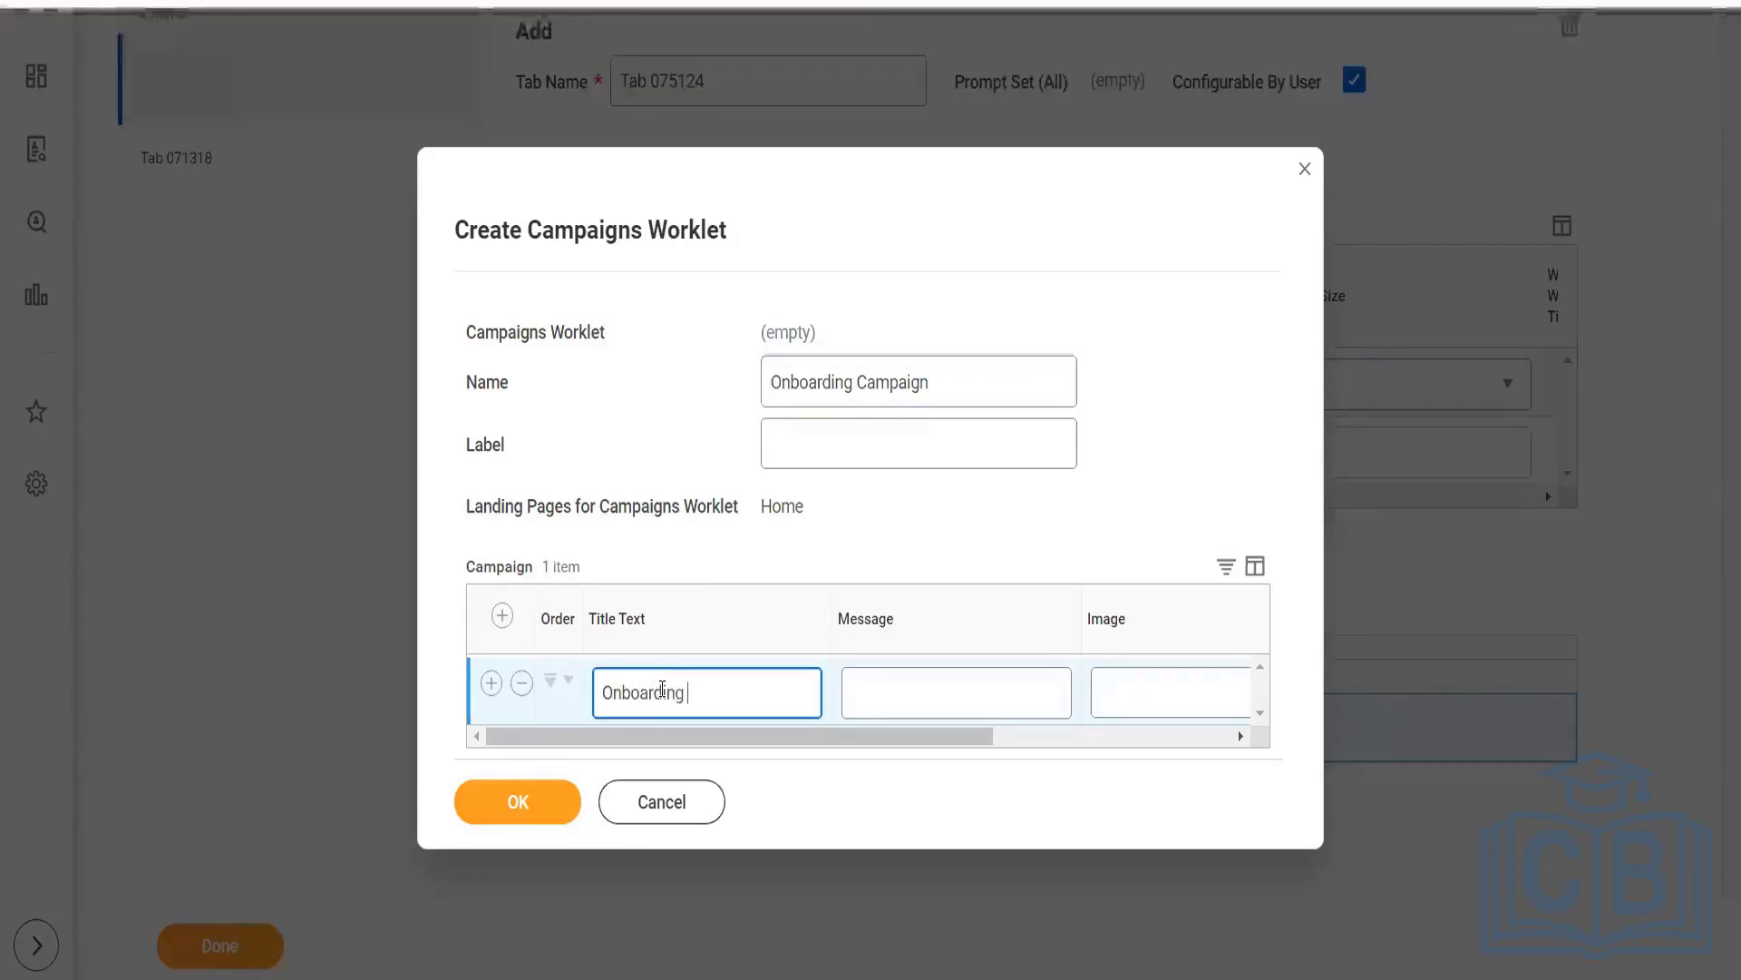
pyautogui.write('Campaign ')
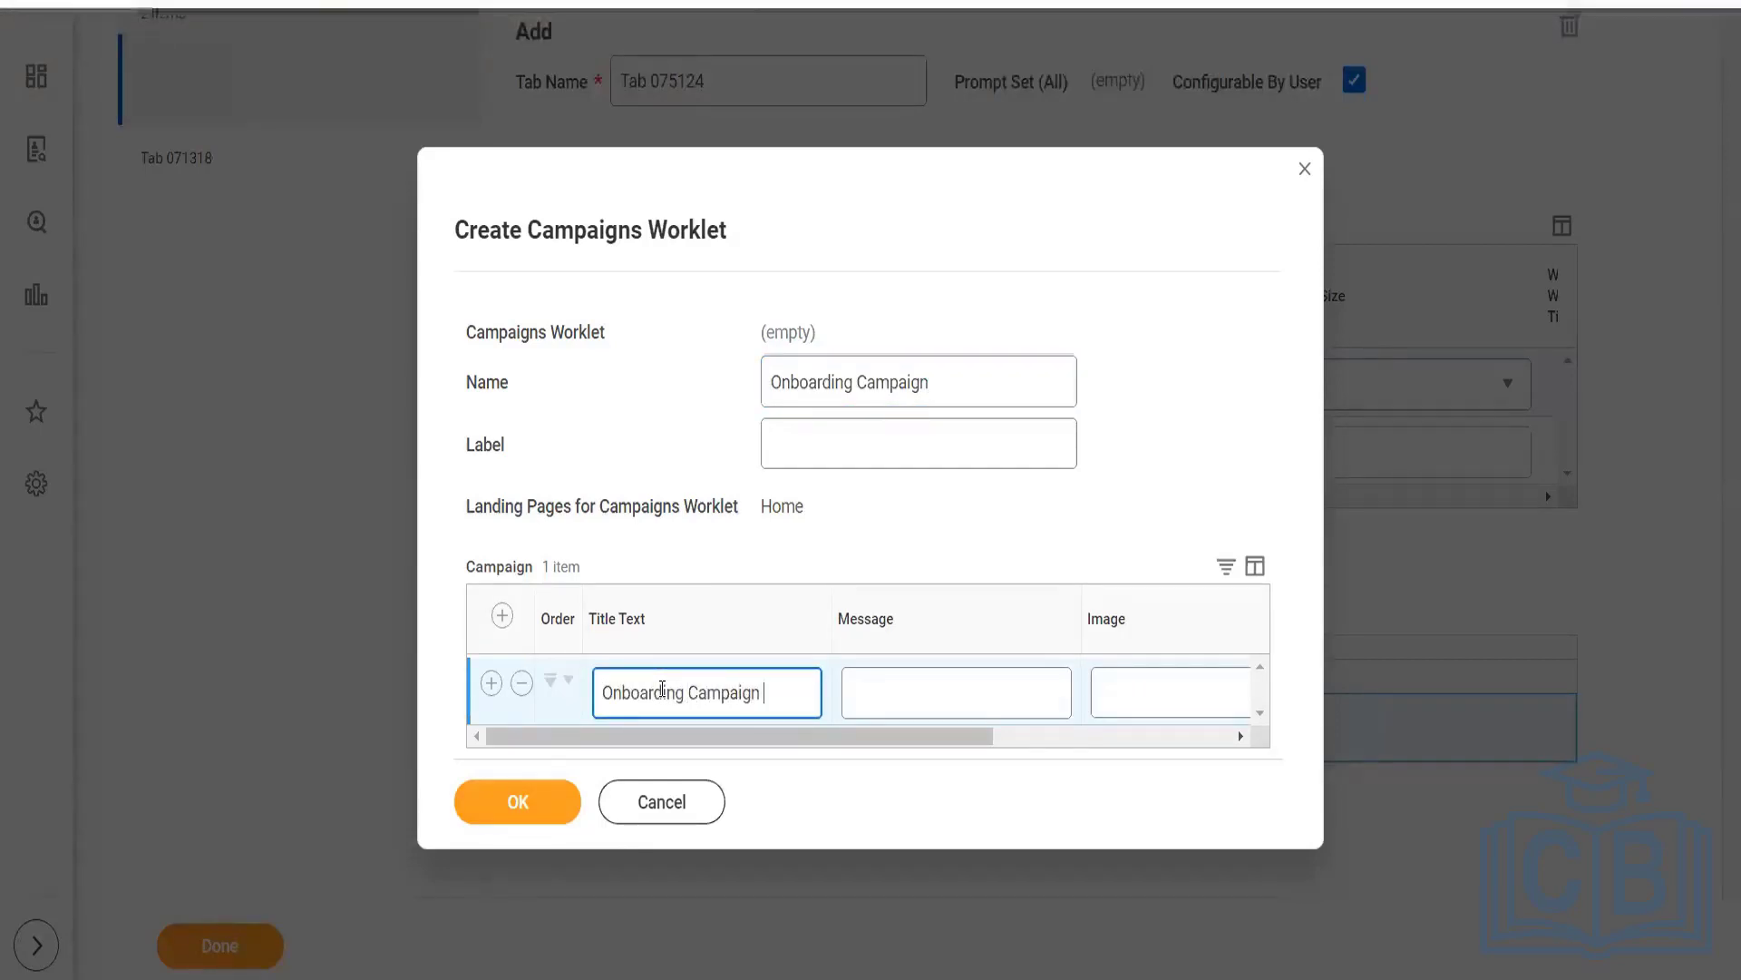
pyautogui.write('Worklet')
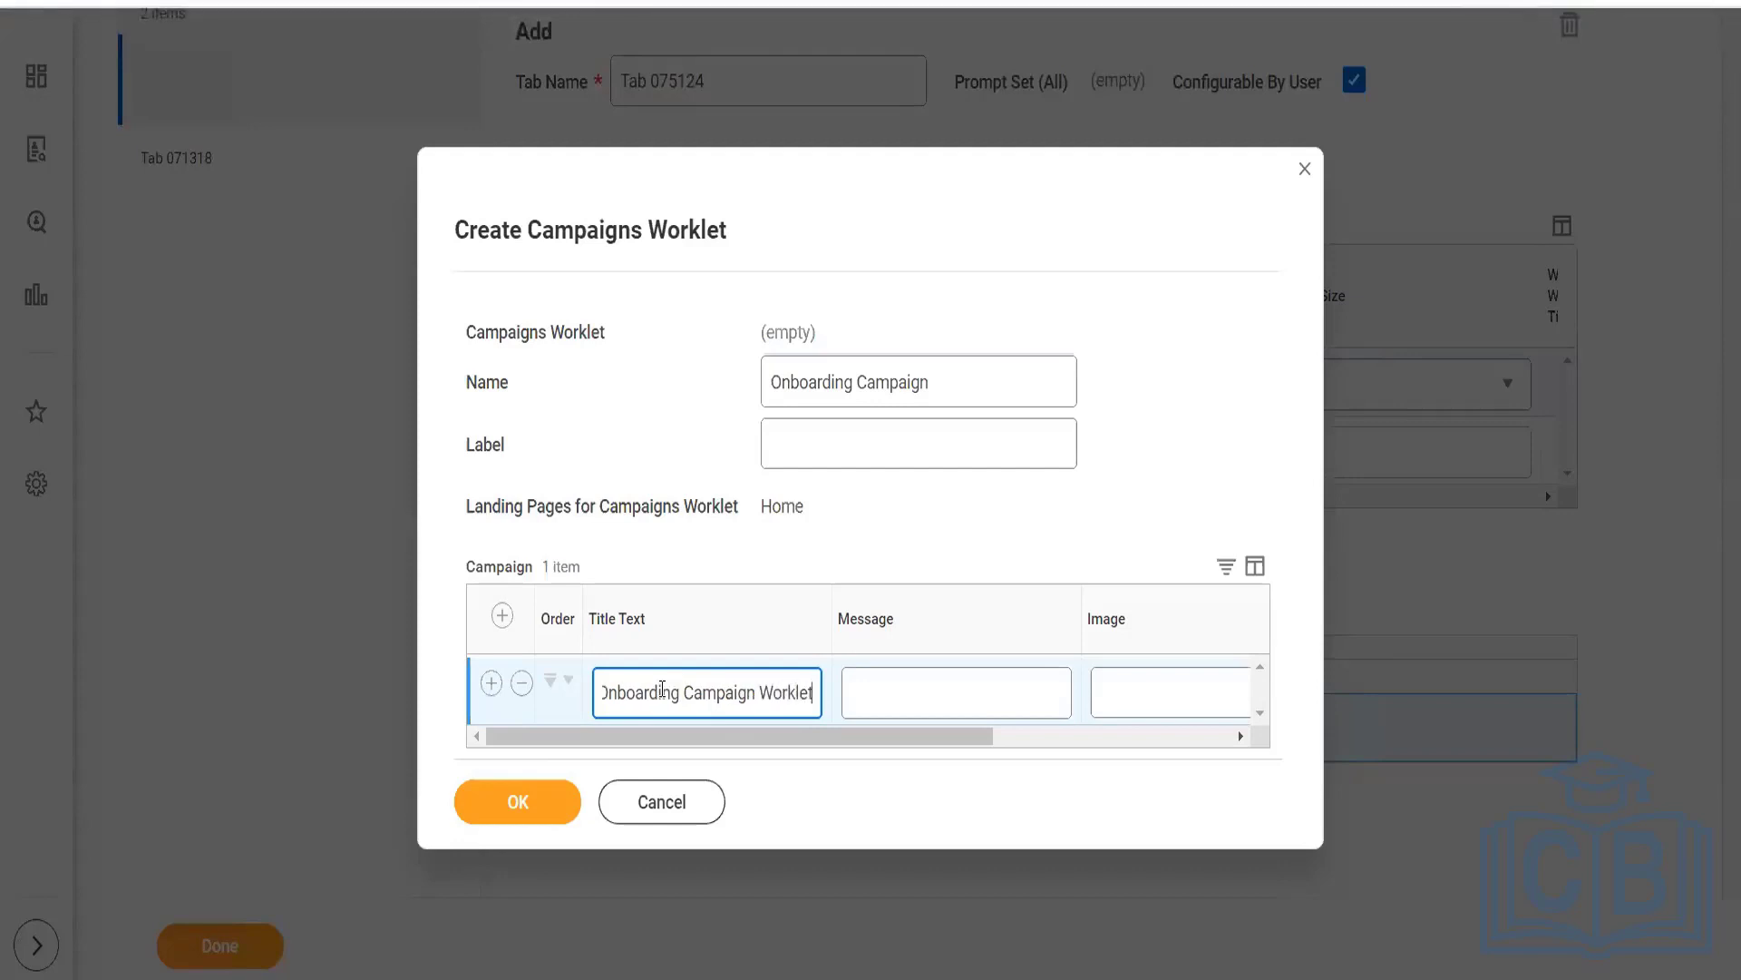
pyautogui.click(505, 808)
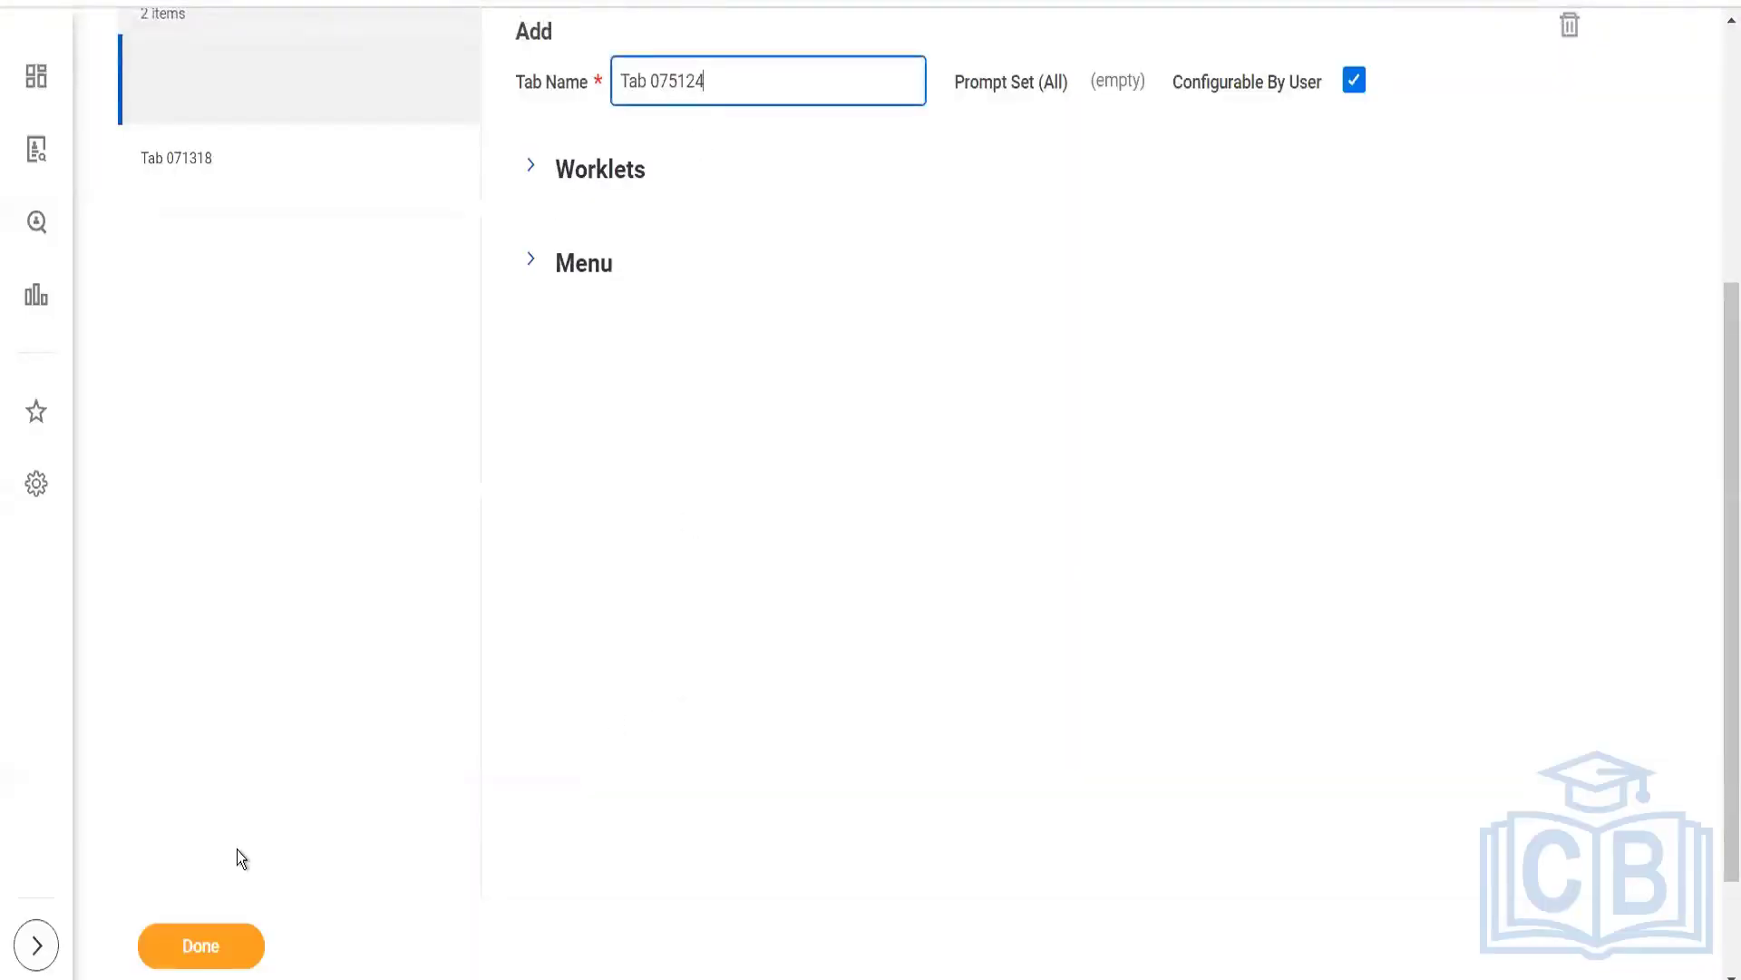
# Try to save the dashboard configuration and read the error details
pyautogui.click(211, 946)
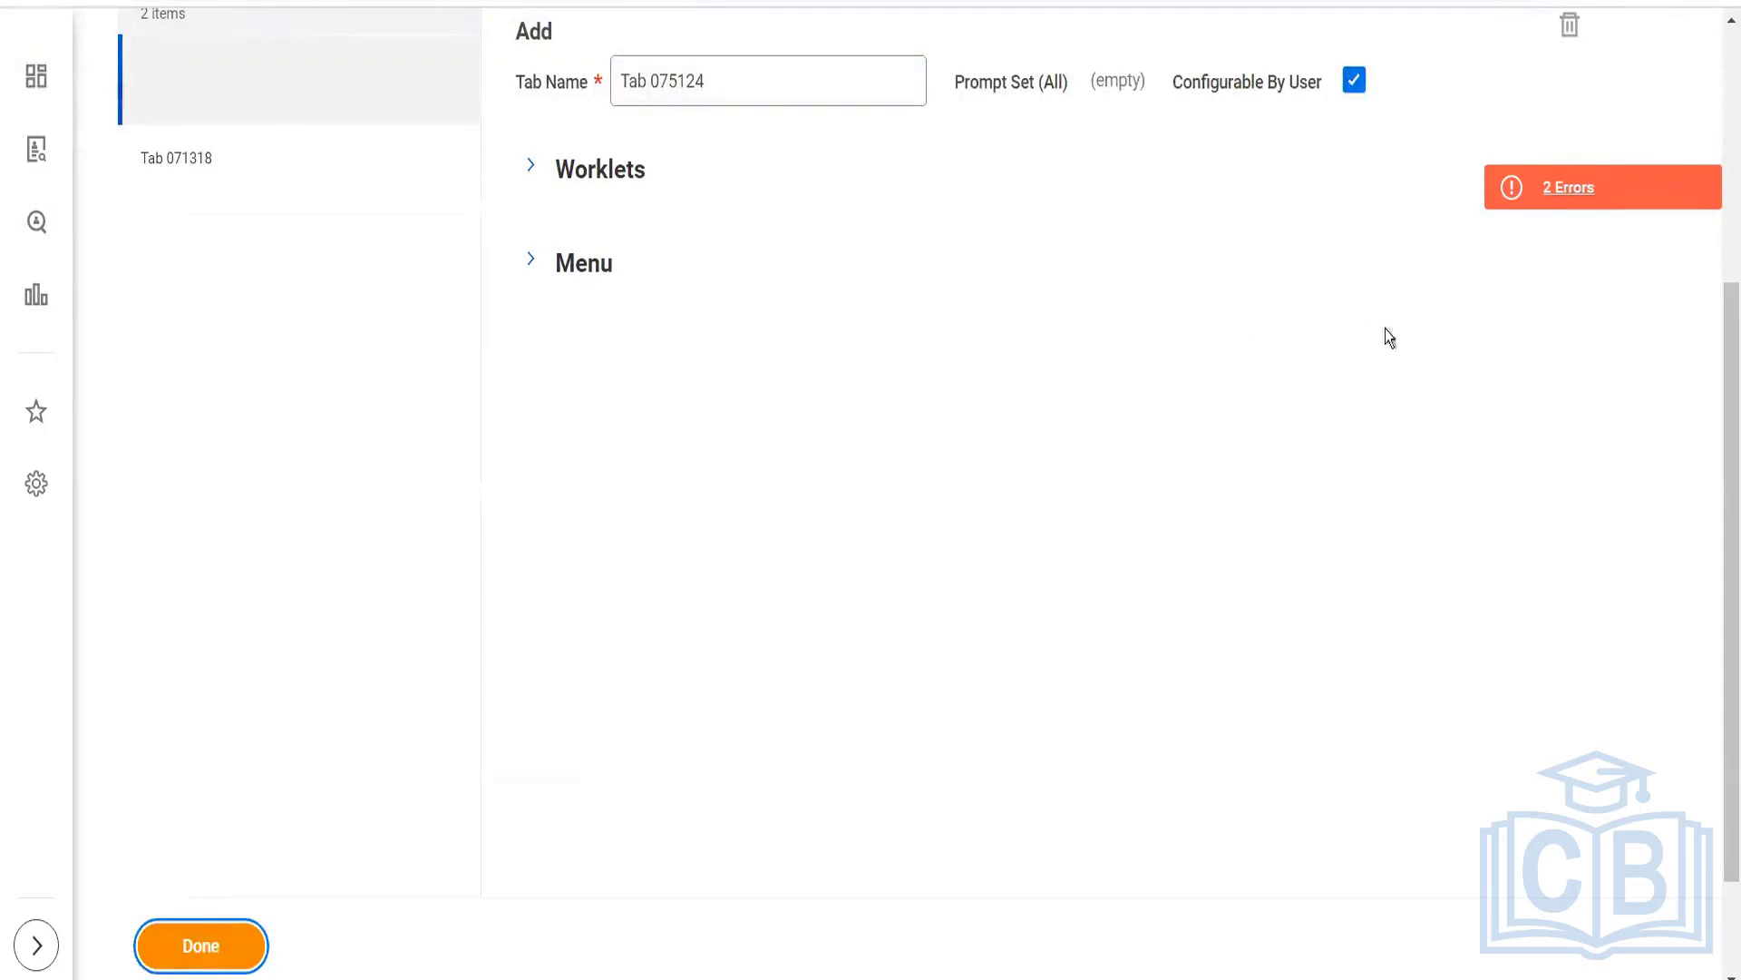
pyautogui.click(1544, 185)
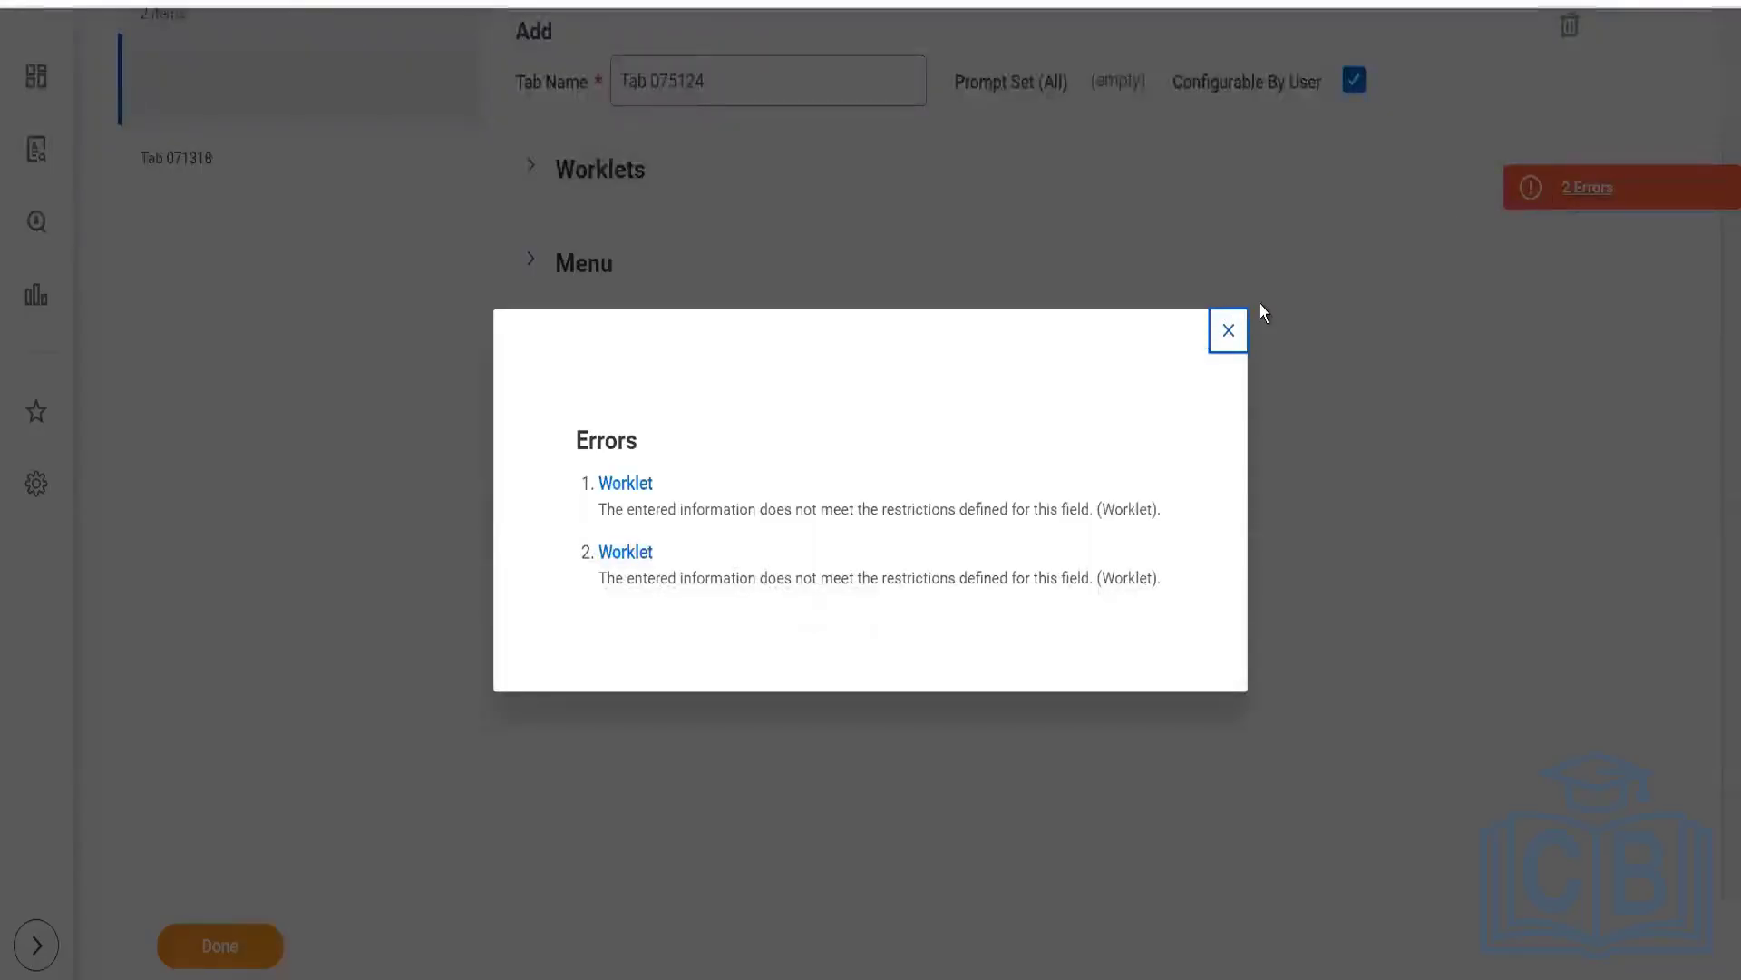
pyautogui.click(1228, 330)
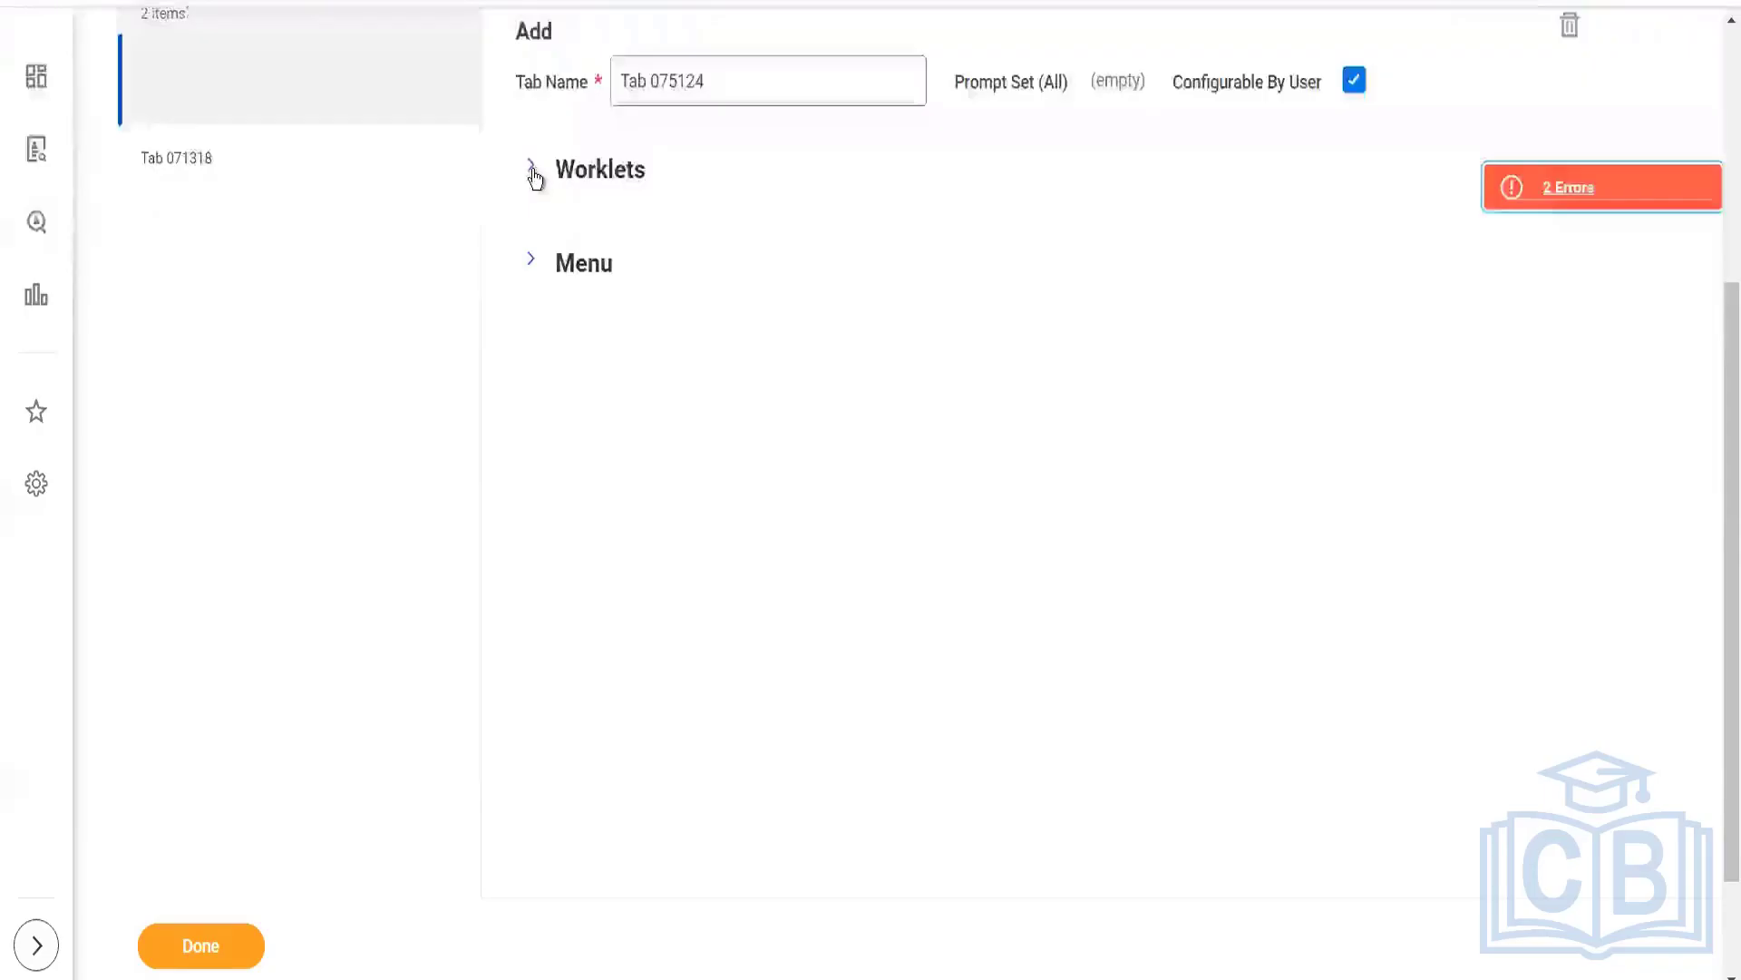
# Remove the Onboarding Campaign row from the tab's worklets and retry saving the dashboard
pyautogui.click(533, 171)
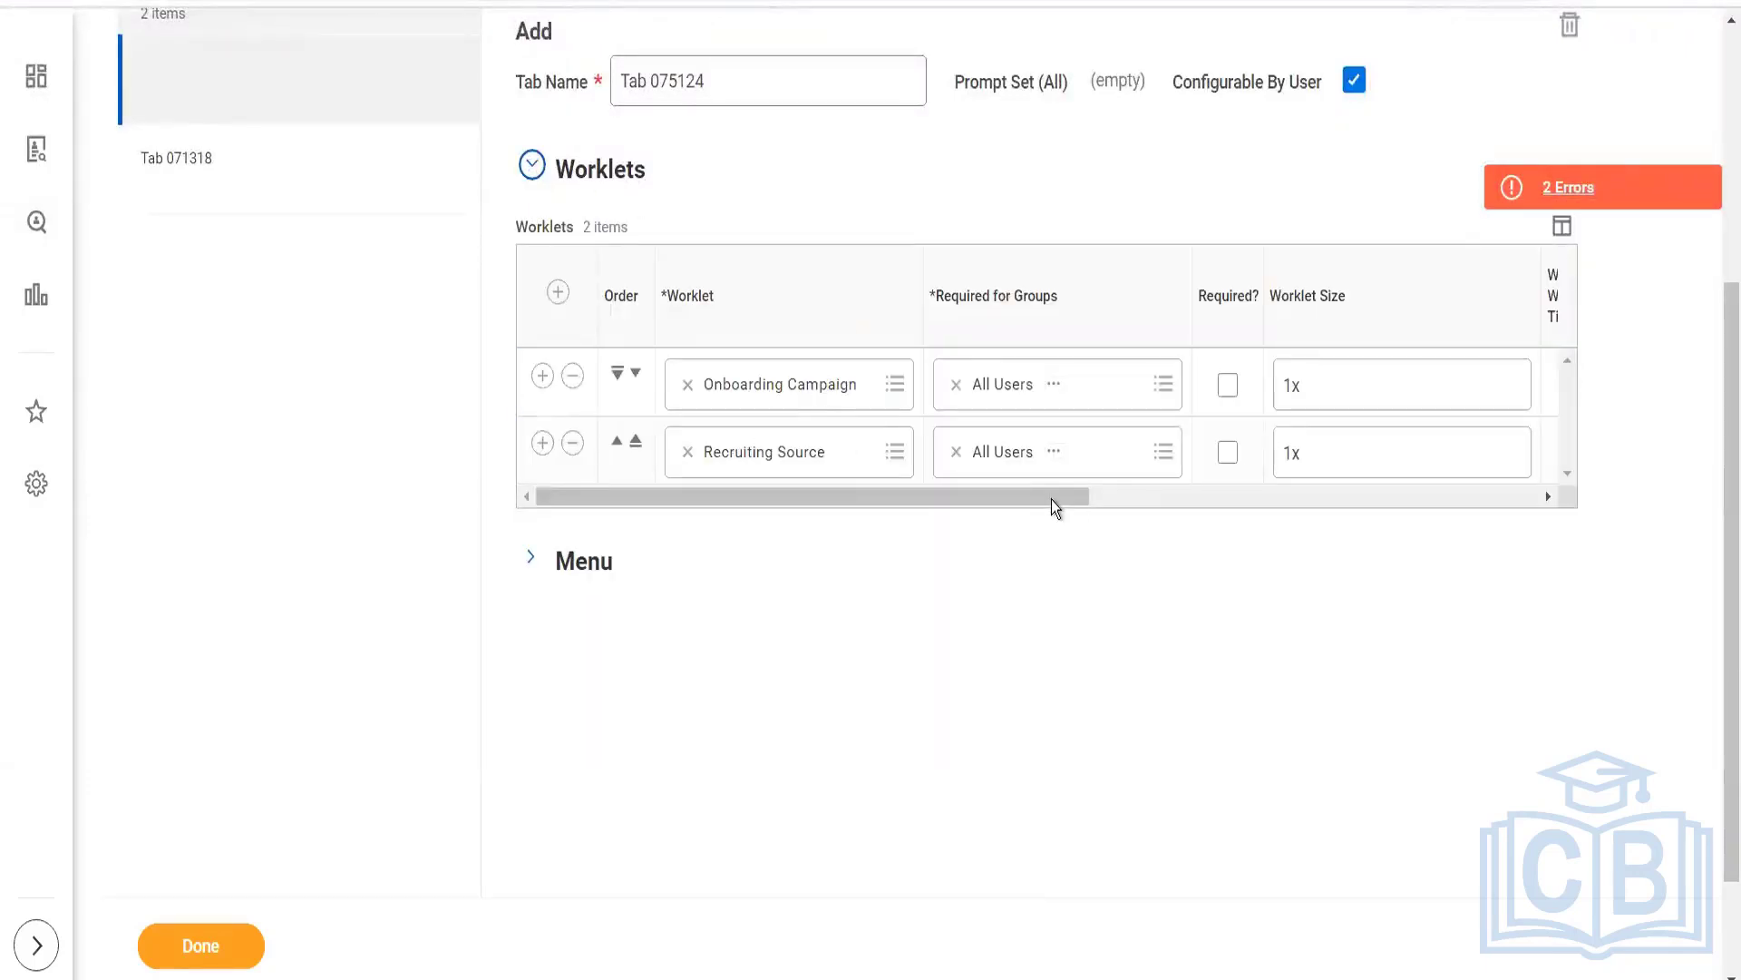
pyautogui.moveTo(1052, 499); pyautogui.dragTo(1351, 499)
pyautogui.click(573, 388)
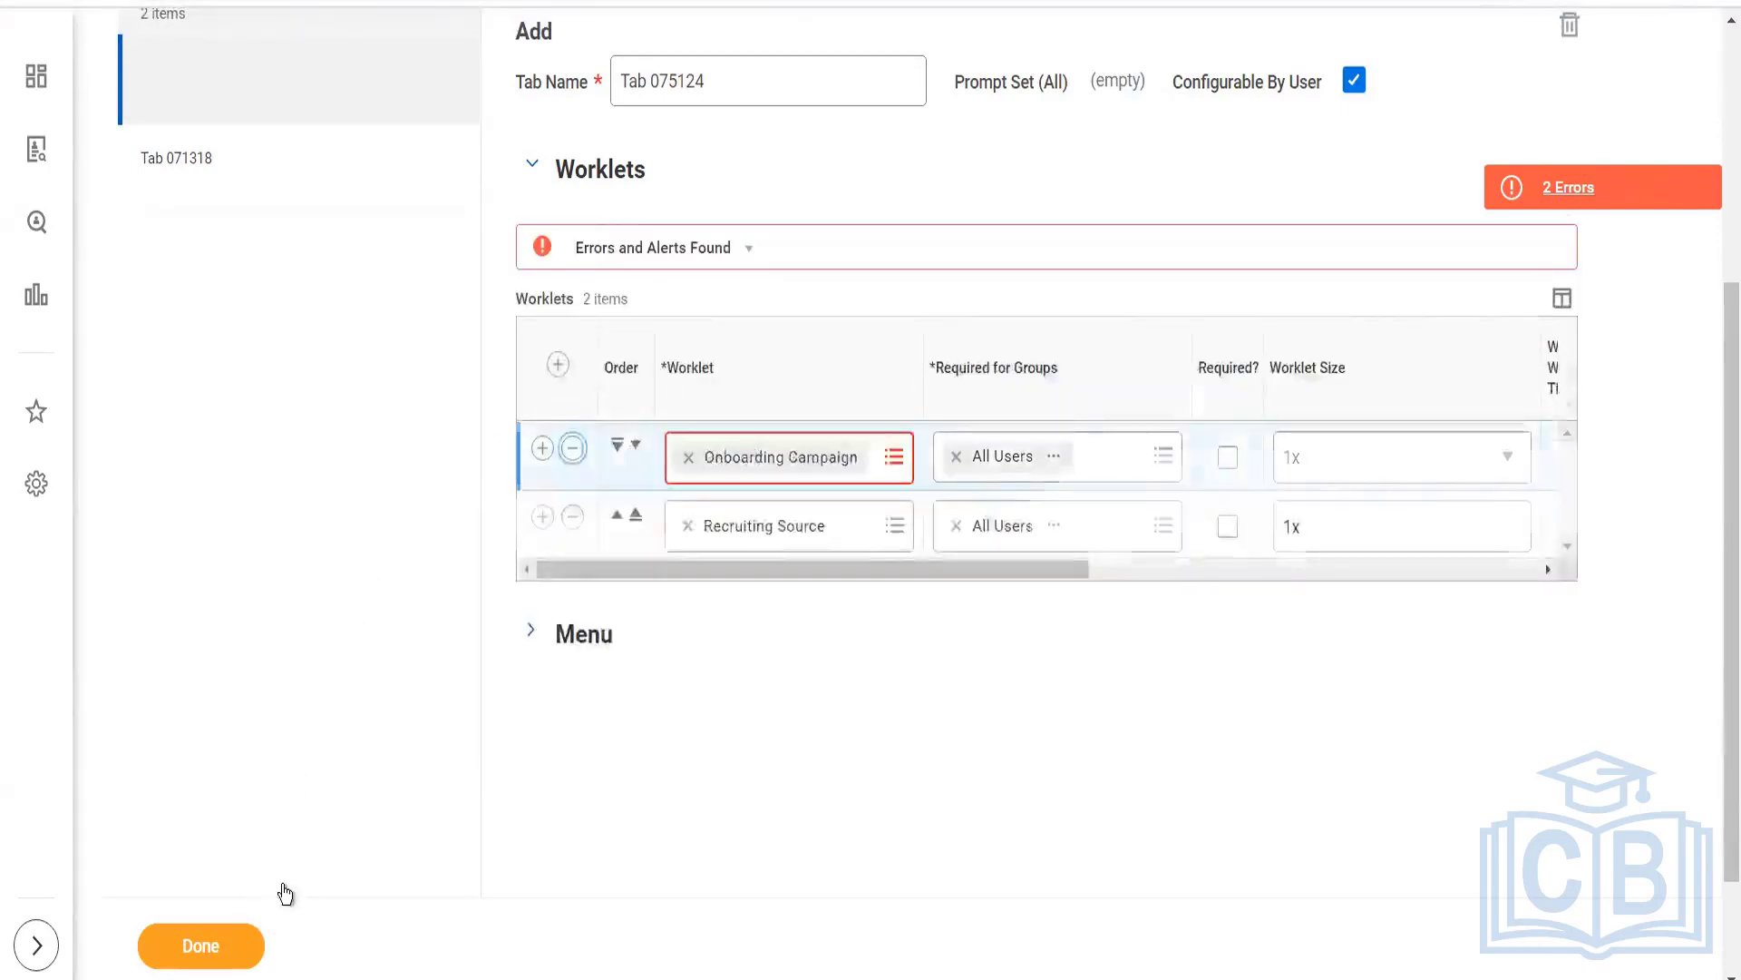
pyautogui.click(214, 949)
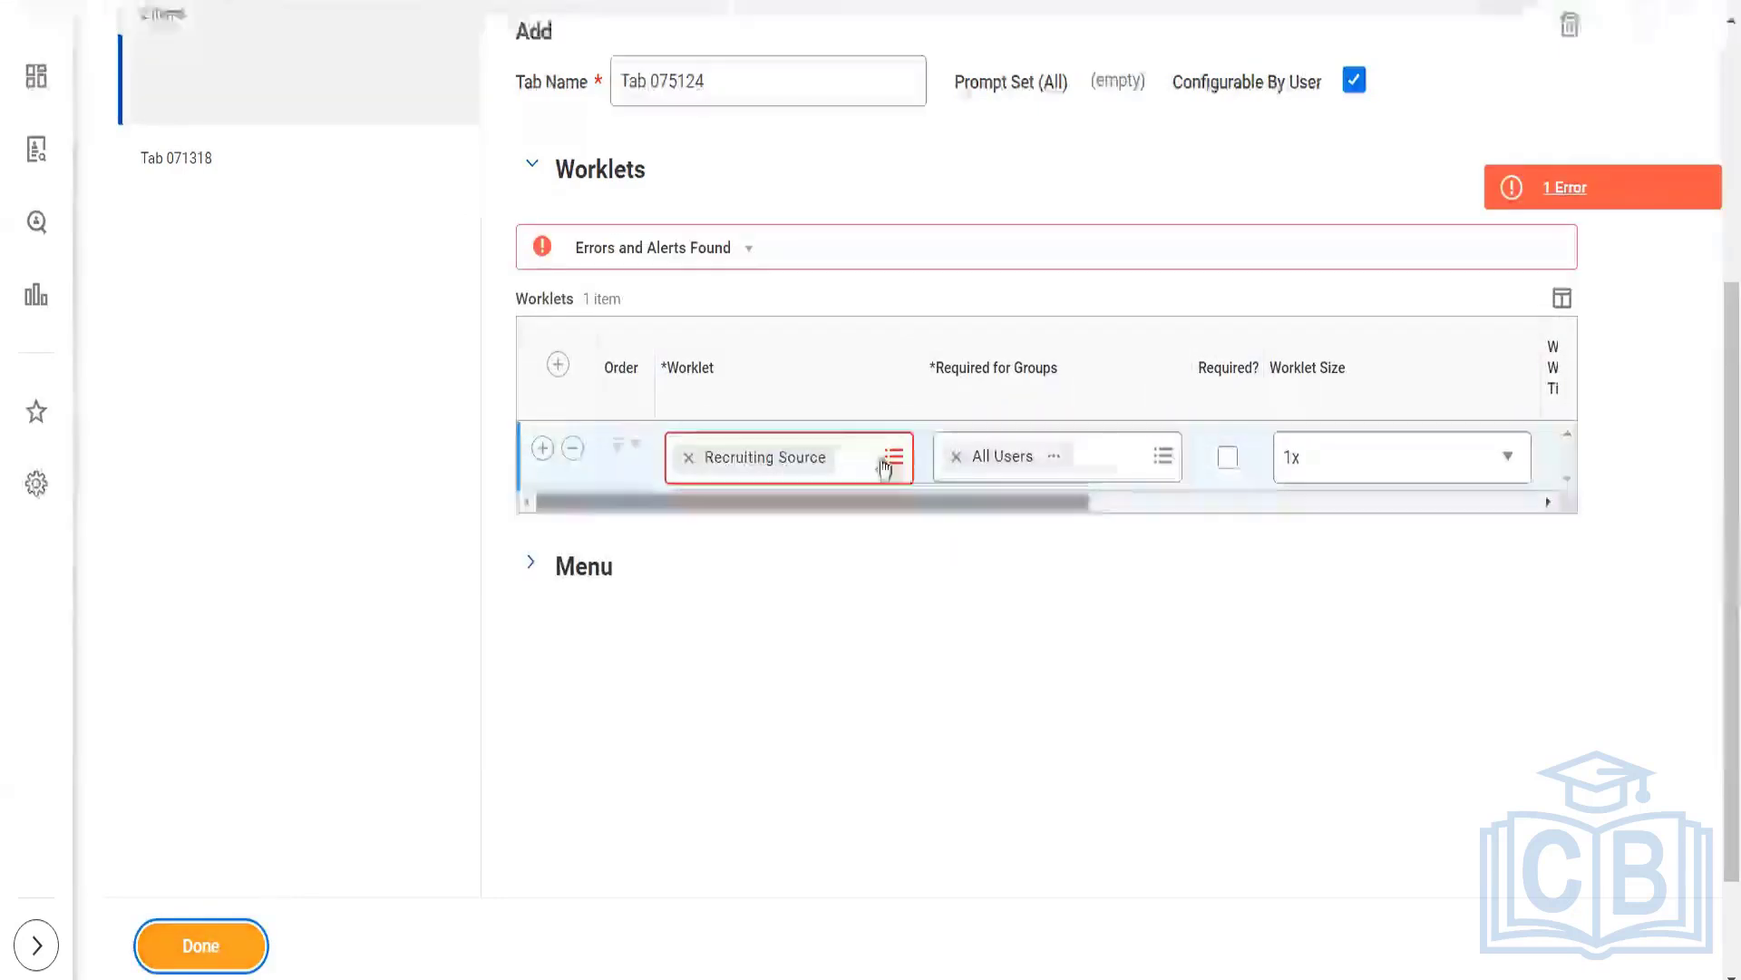
# Try to replace All Users with a "manager" group in the Recruiting Source worklet's required groups, and restore All Users
pyautogui.click(1162, 455)
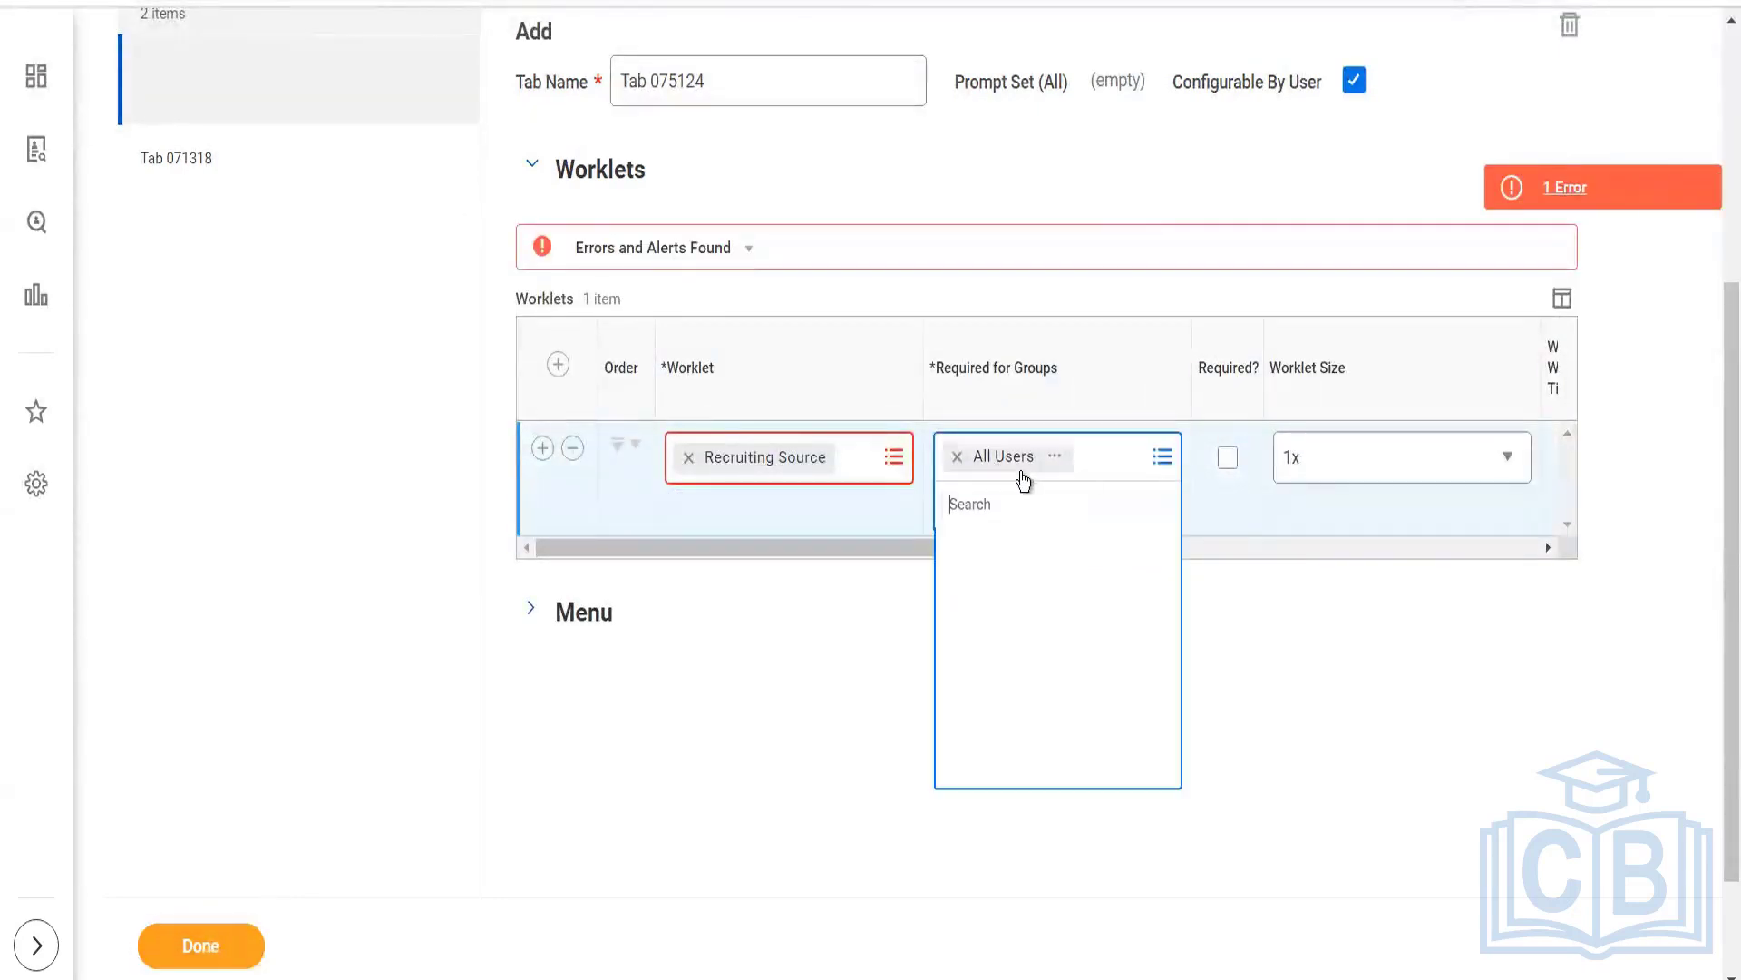
pyautogui.click(958, 456)
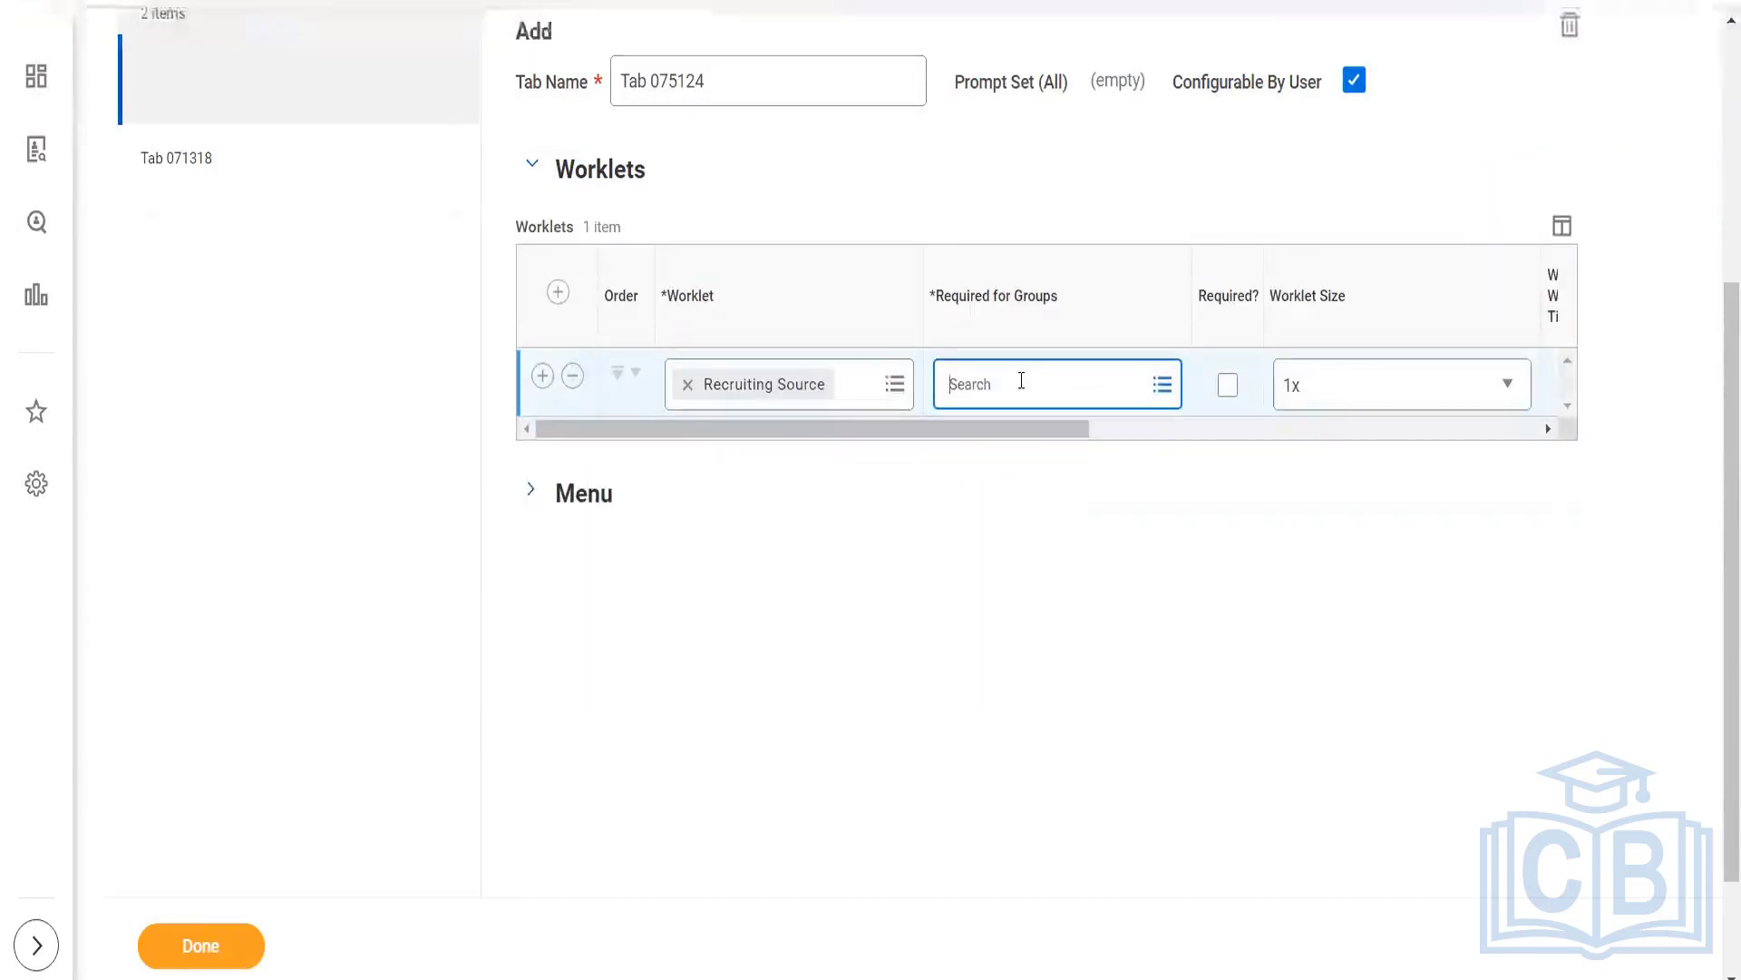
pyautogui.write('manager')
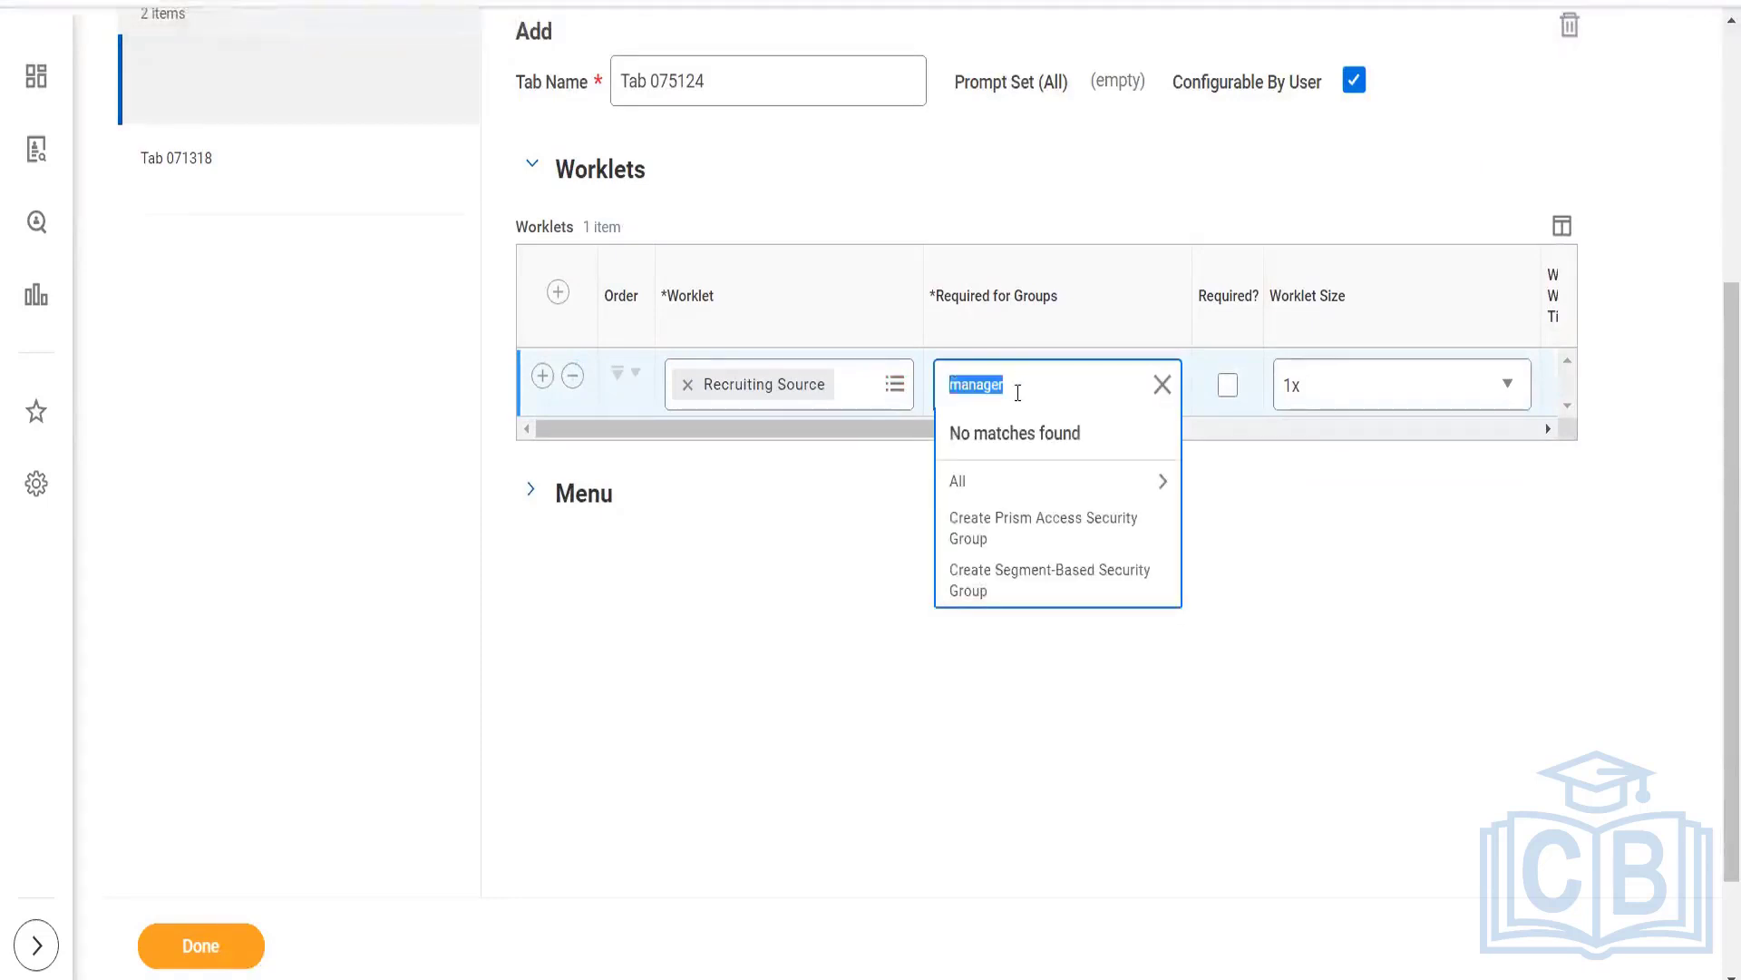
pyautogui.click(974, 473)
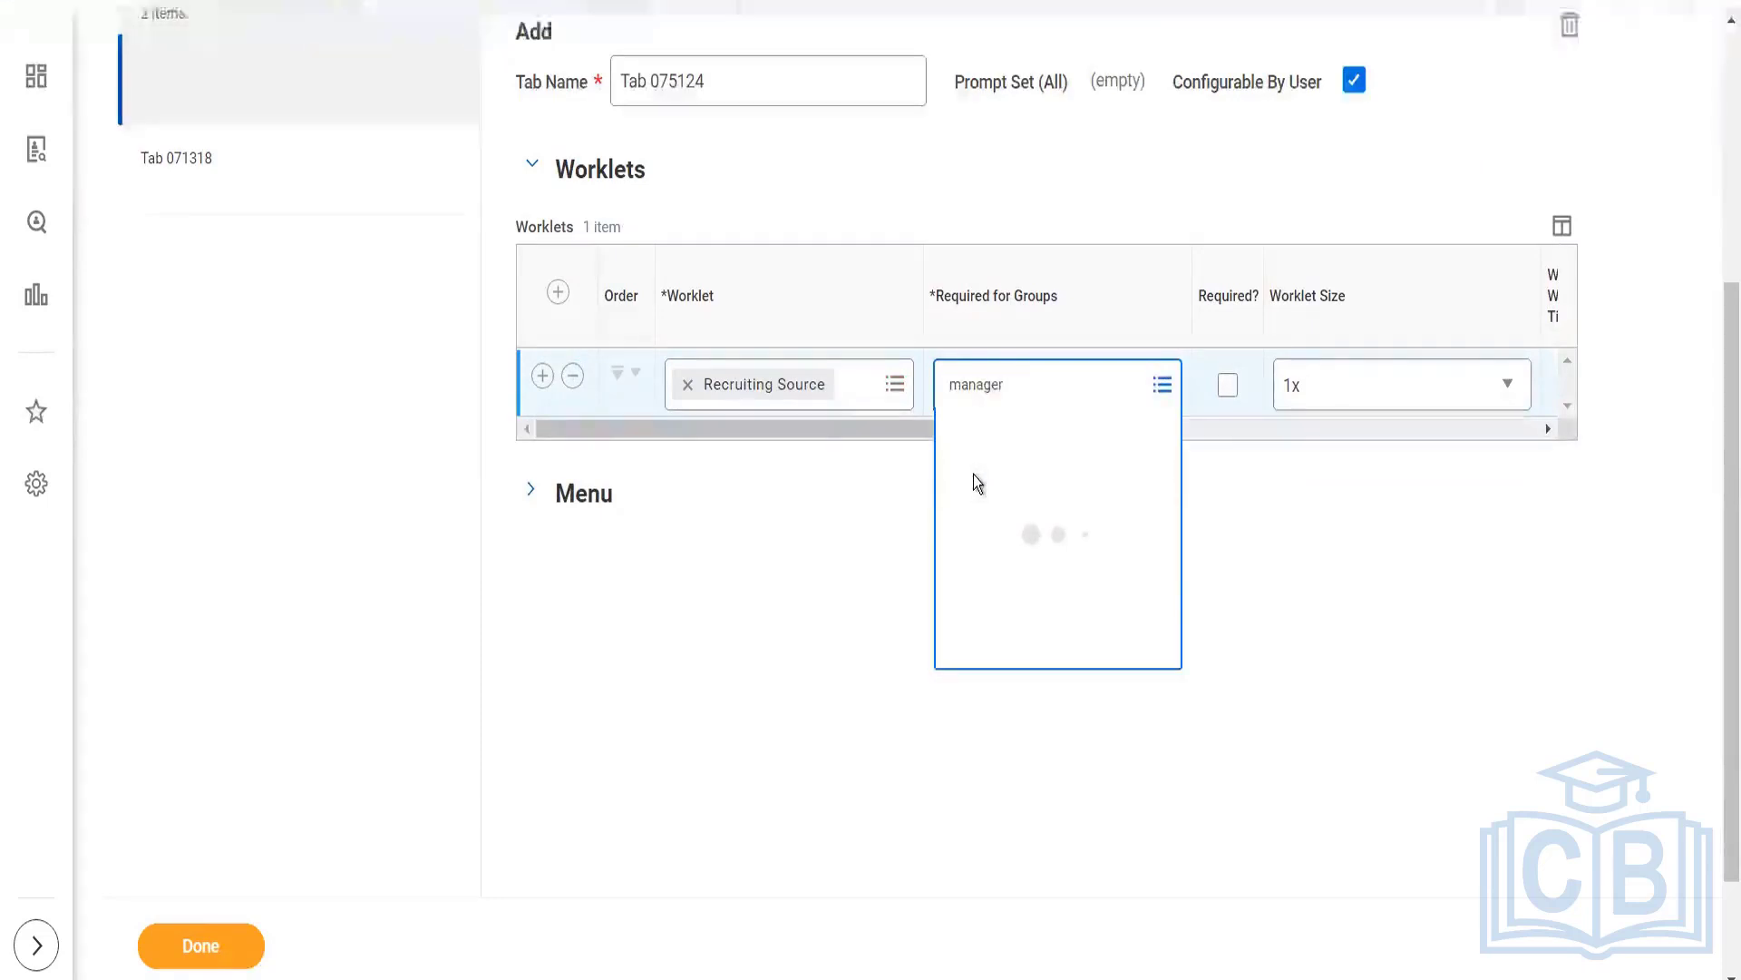
pyautogui.click(770, 460)
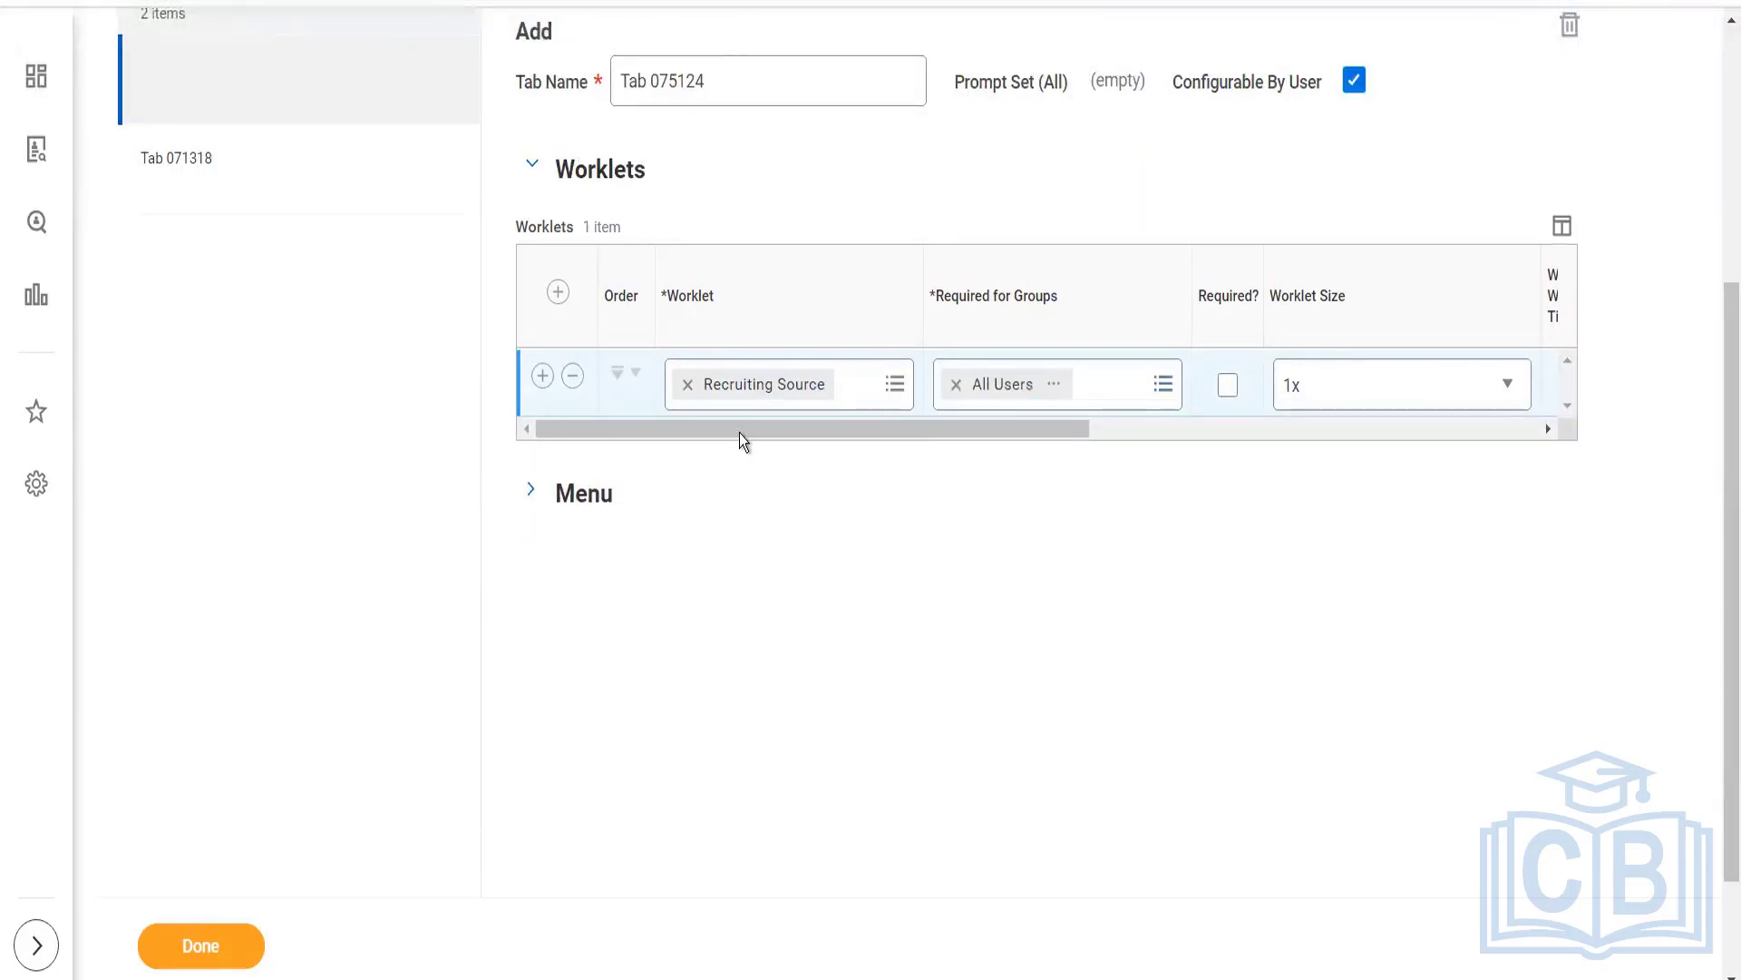
# Mark the Recruiting Source worklet as required and set its worklet size to 2x
pyautogui.moveTo(741, 428); pyautogui.dragTo(819, 428)
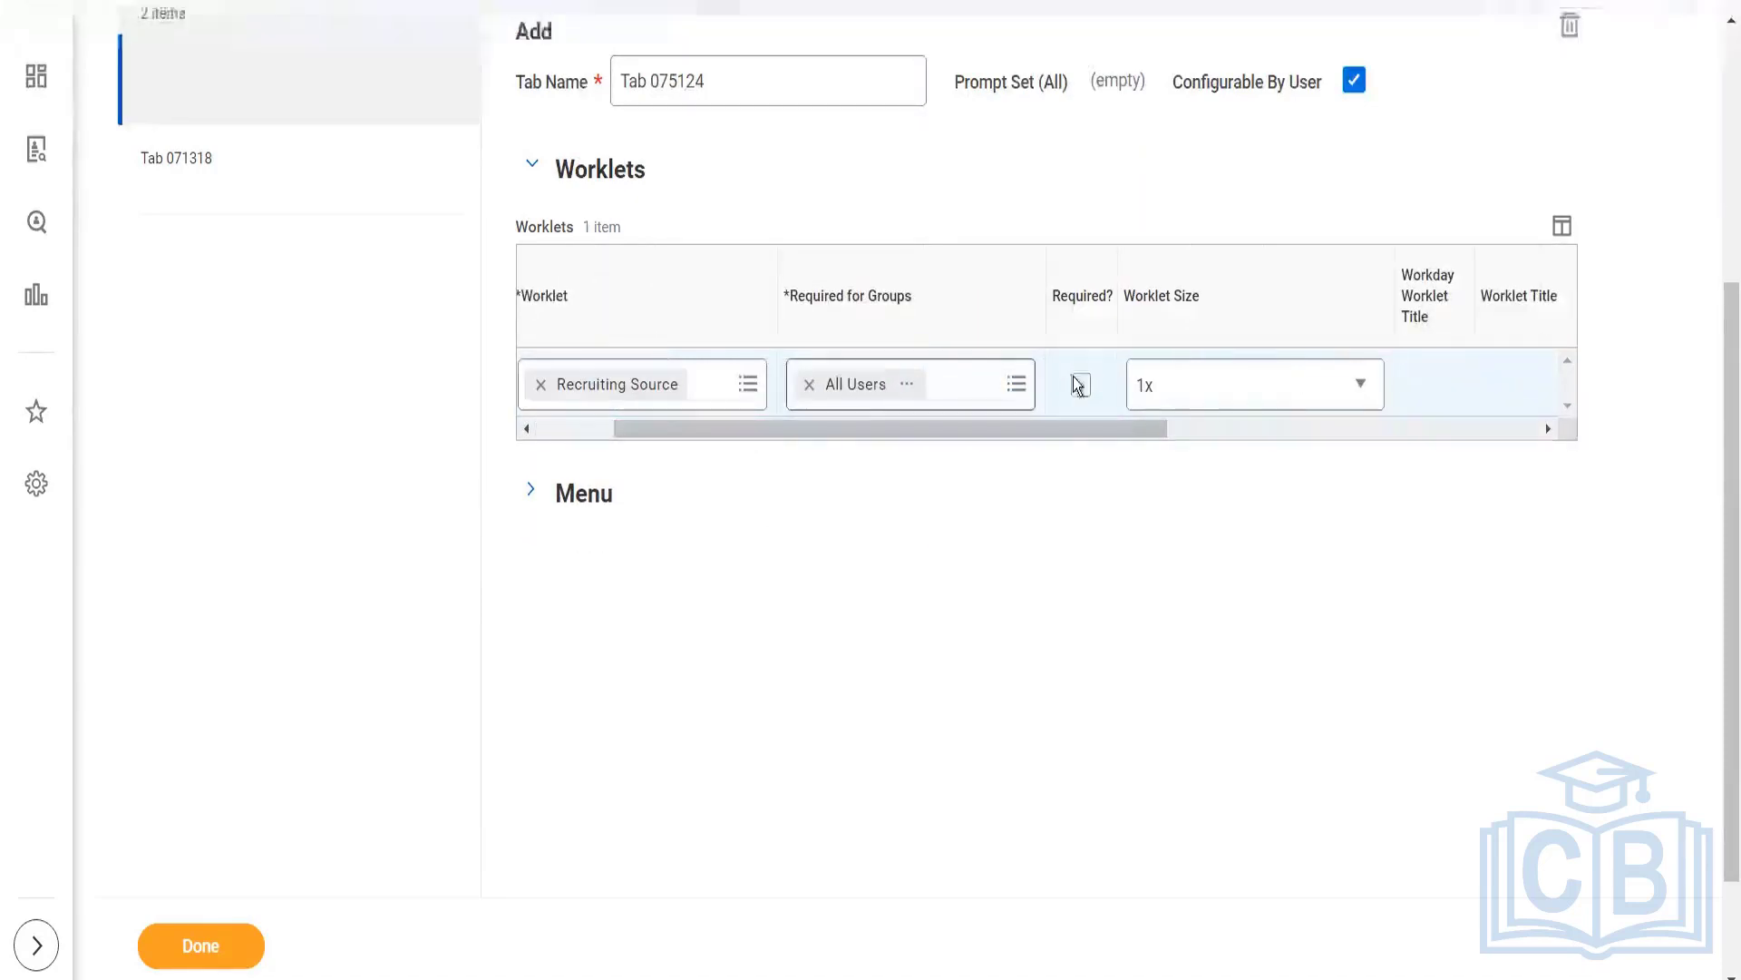
pyautogui.click(1168, 393)
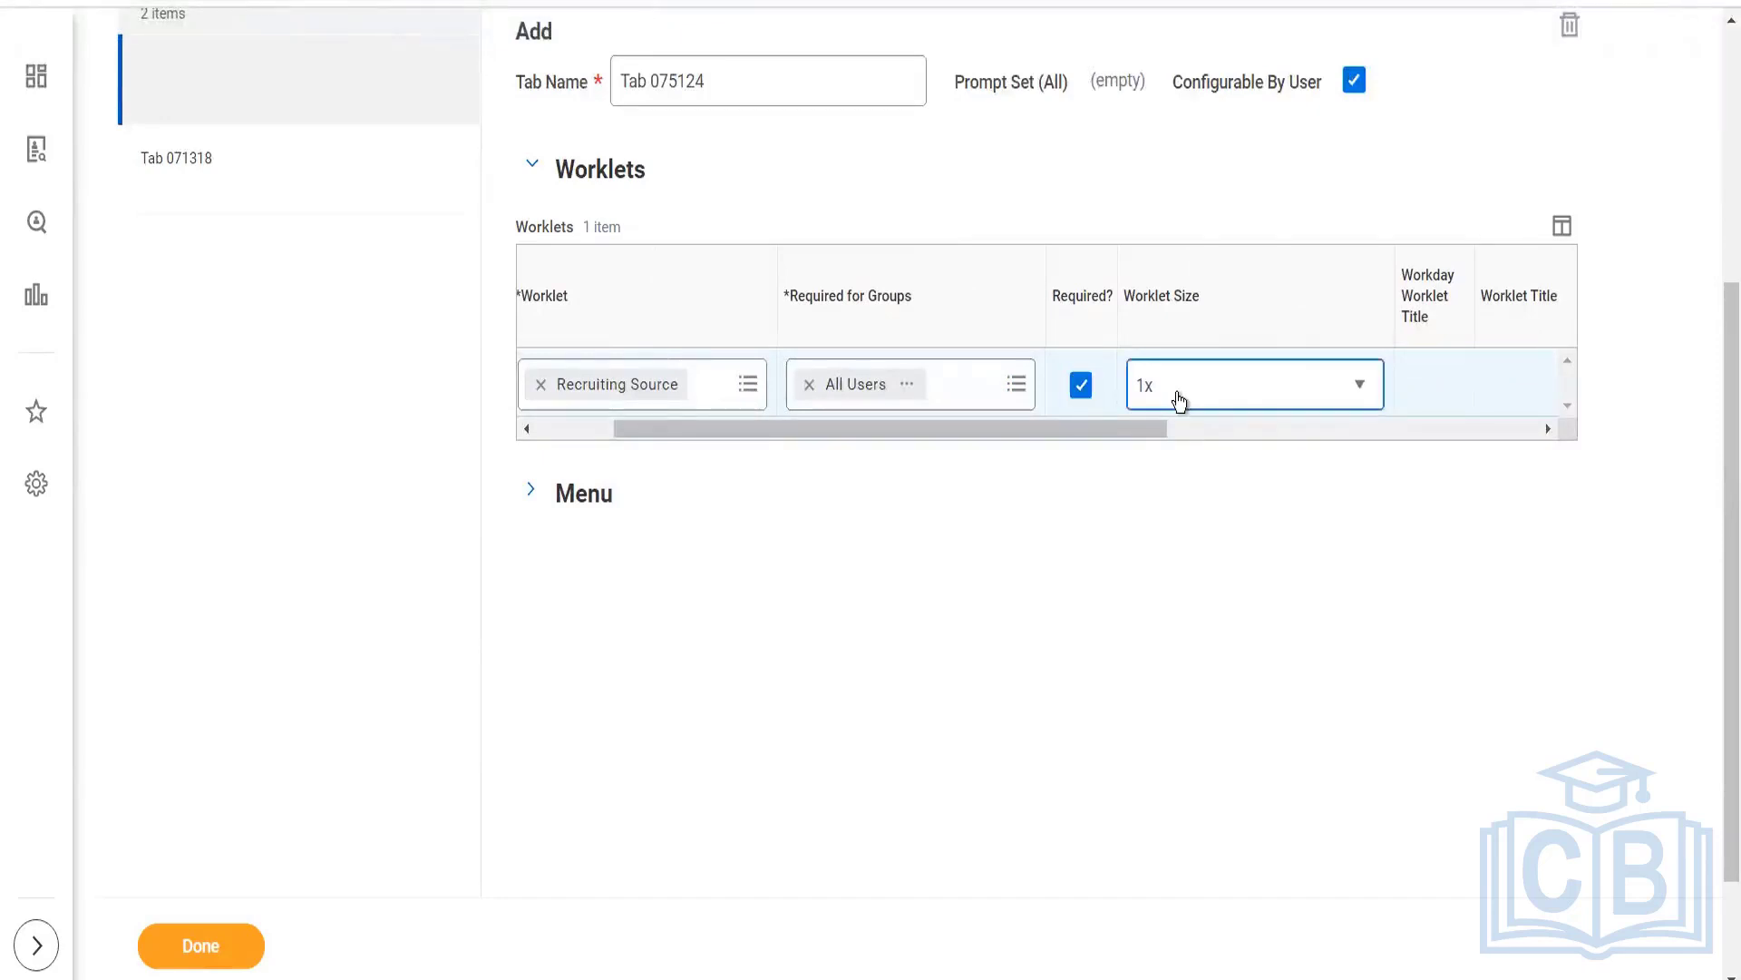
pyautogui.click(1165, 516)
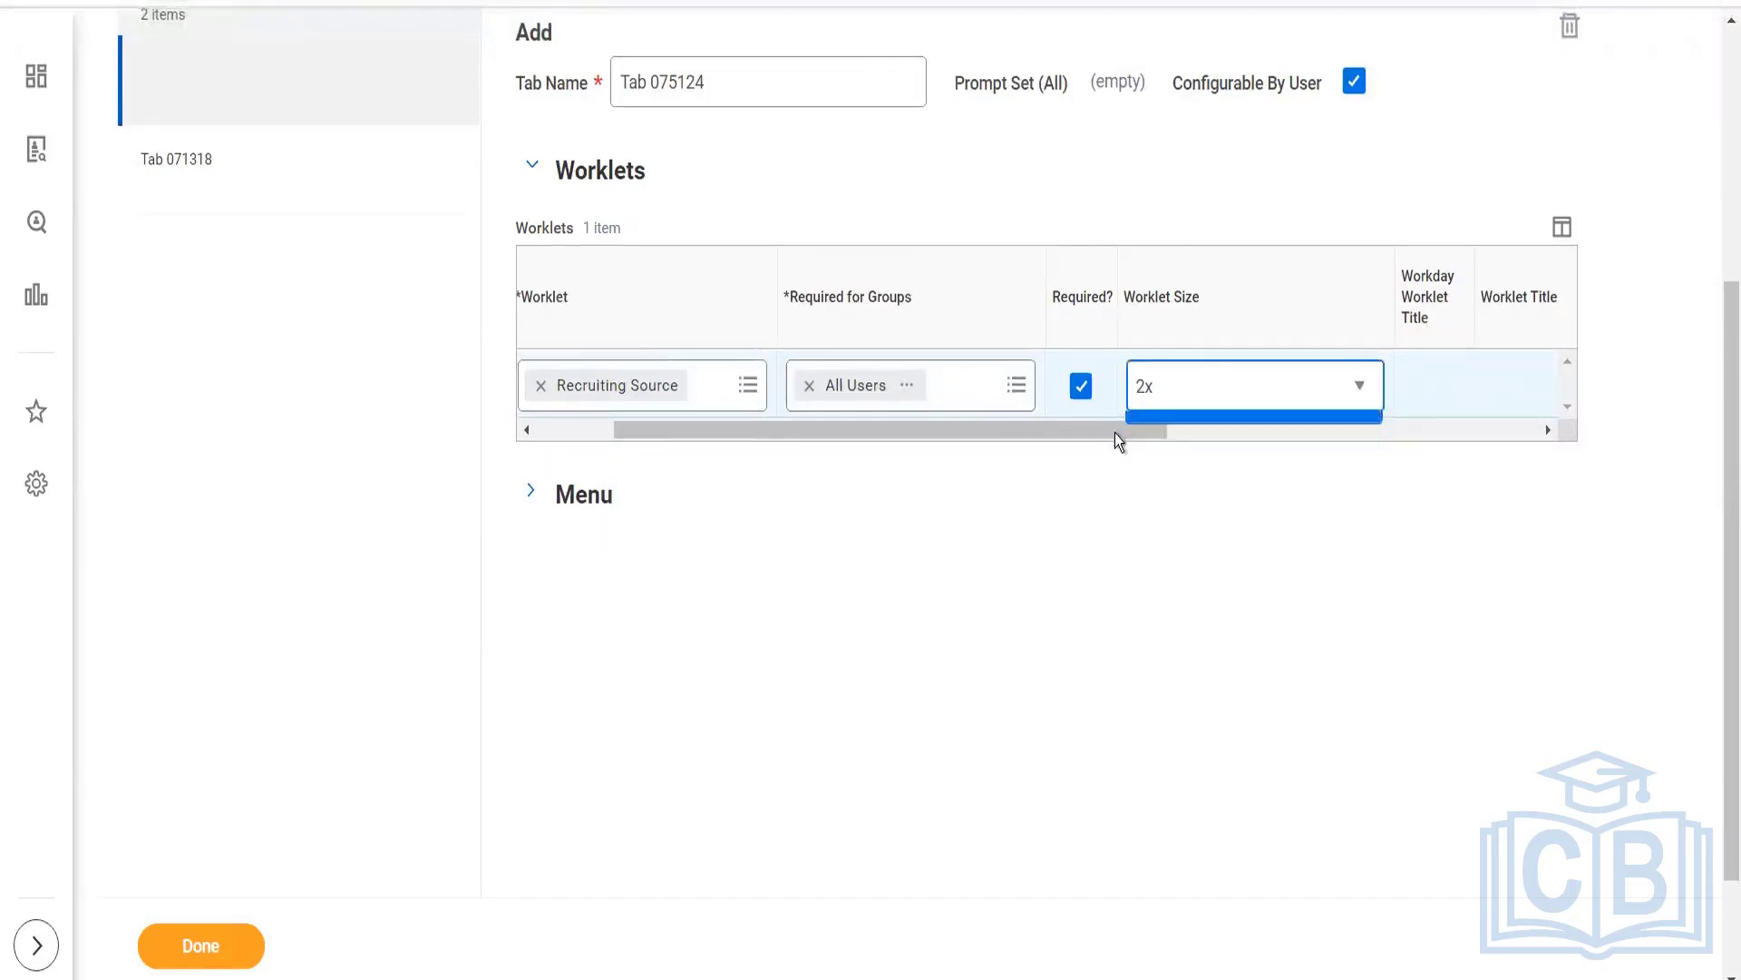
pyautogui.moveTo(1112, 424); pyautogui.dragTo(1505, 413)
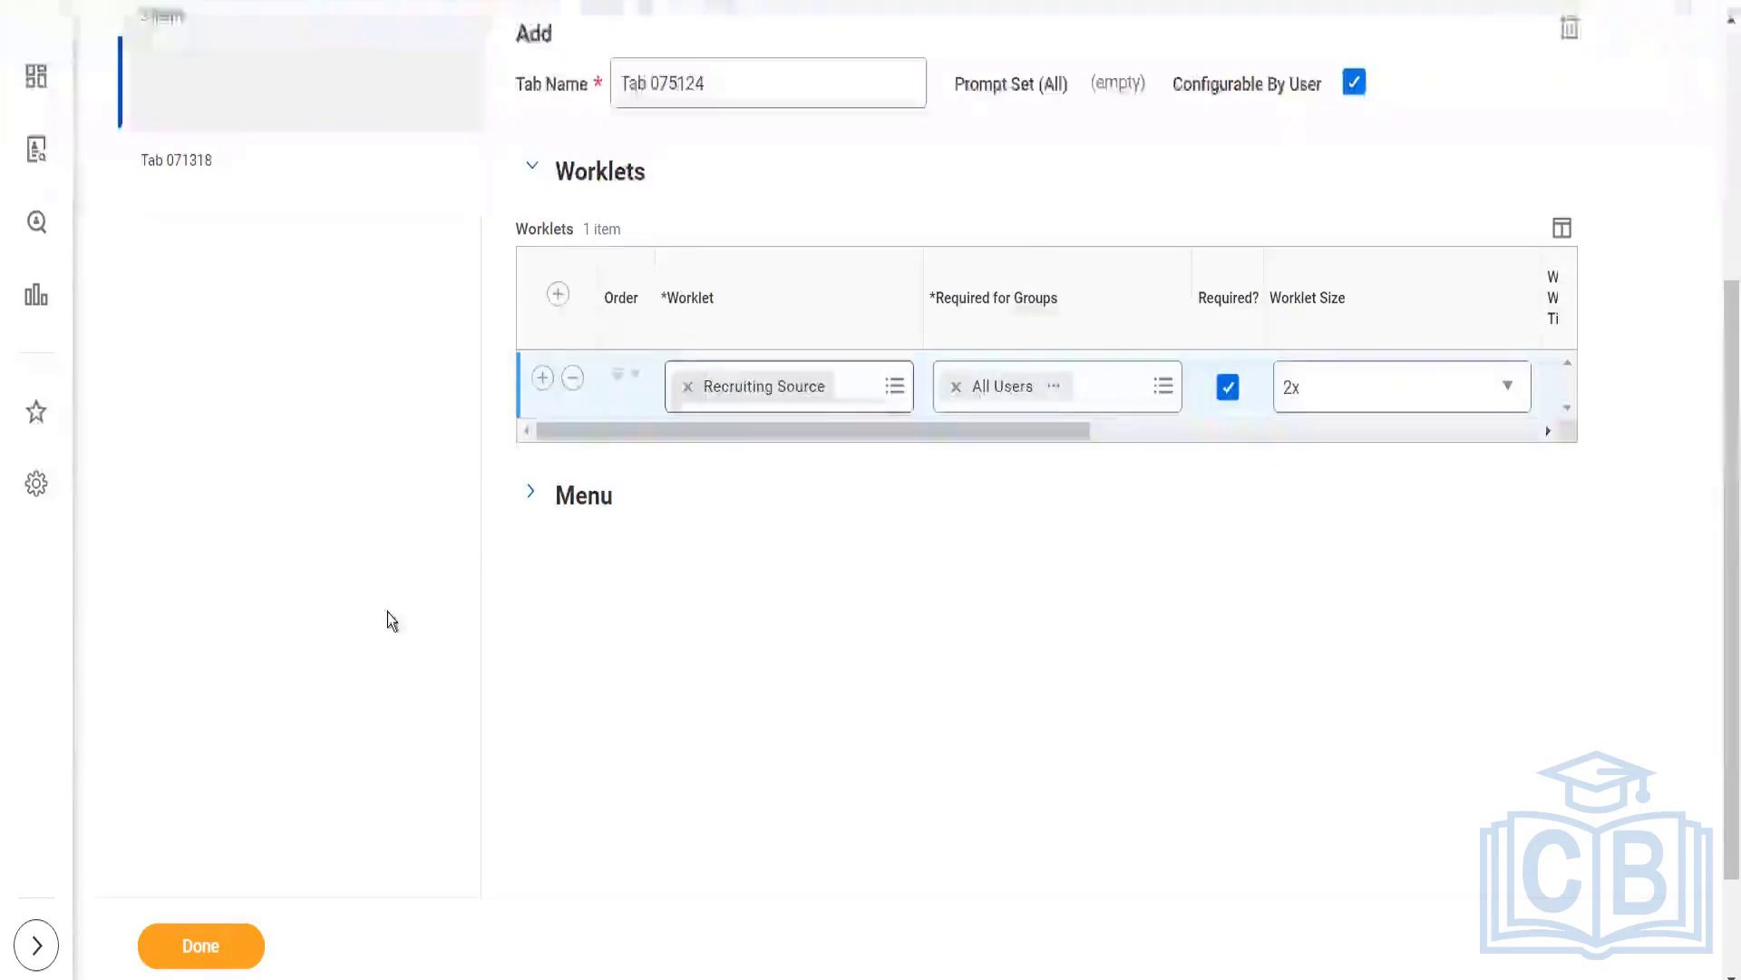
# Retry saving the dashboard and examine the worklet error together with the worklet choices for the Recruiting Source row
pyautogui.click(200, 952)
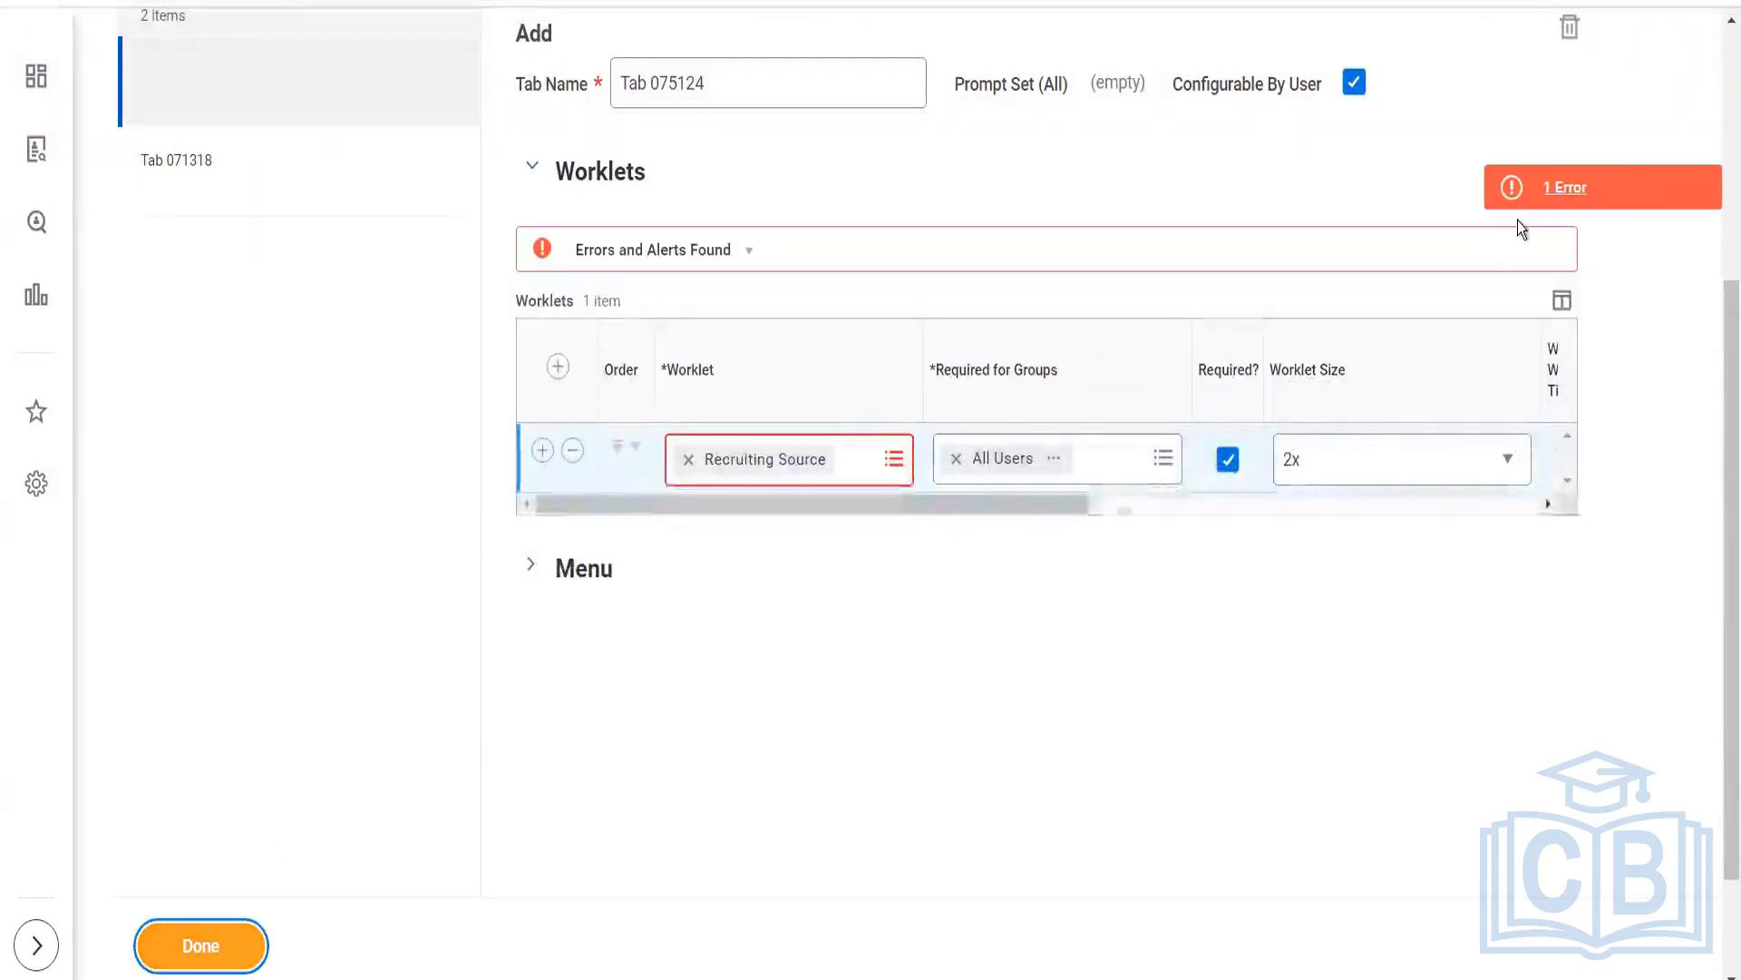
pyautogui.click(1553, 194)
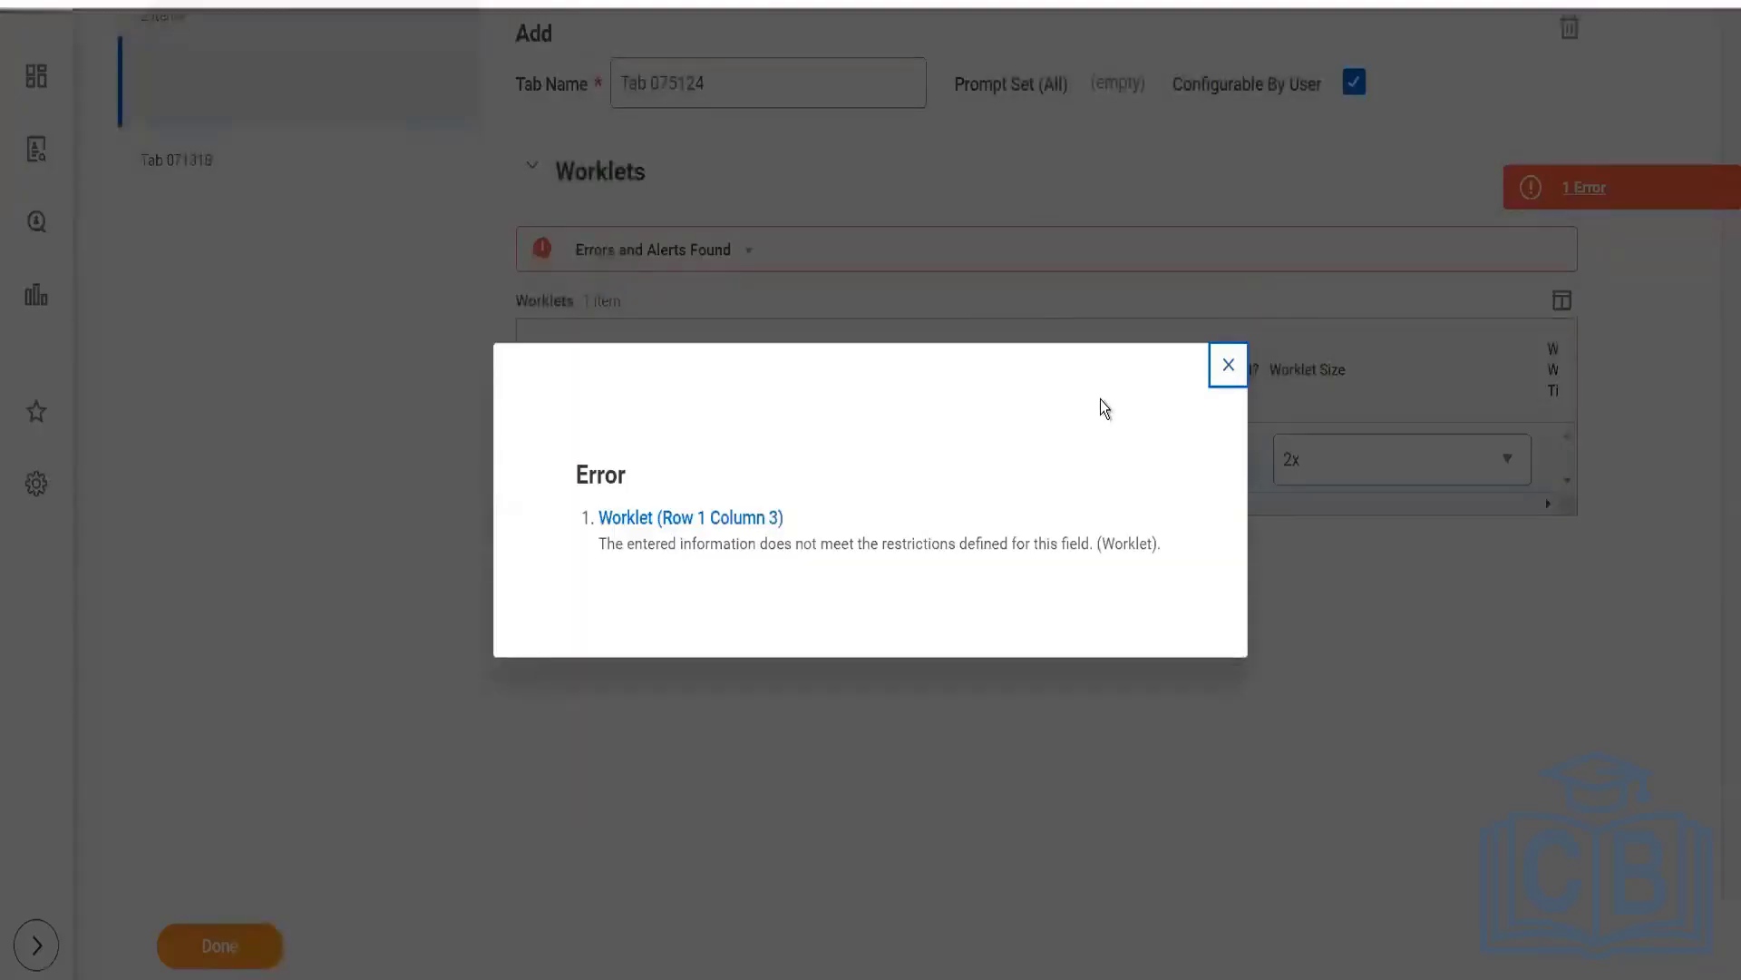
pyautogui.click(1229, 363)
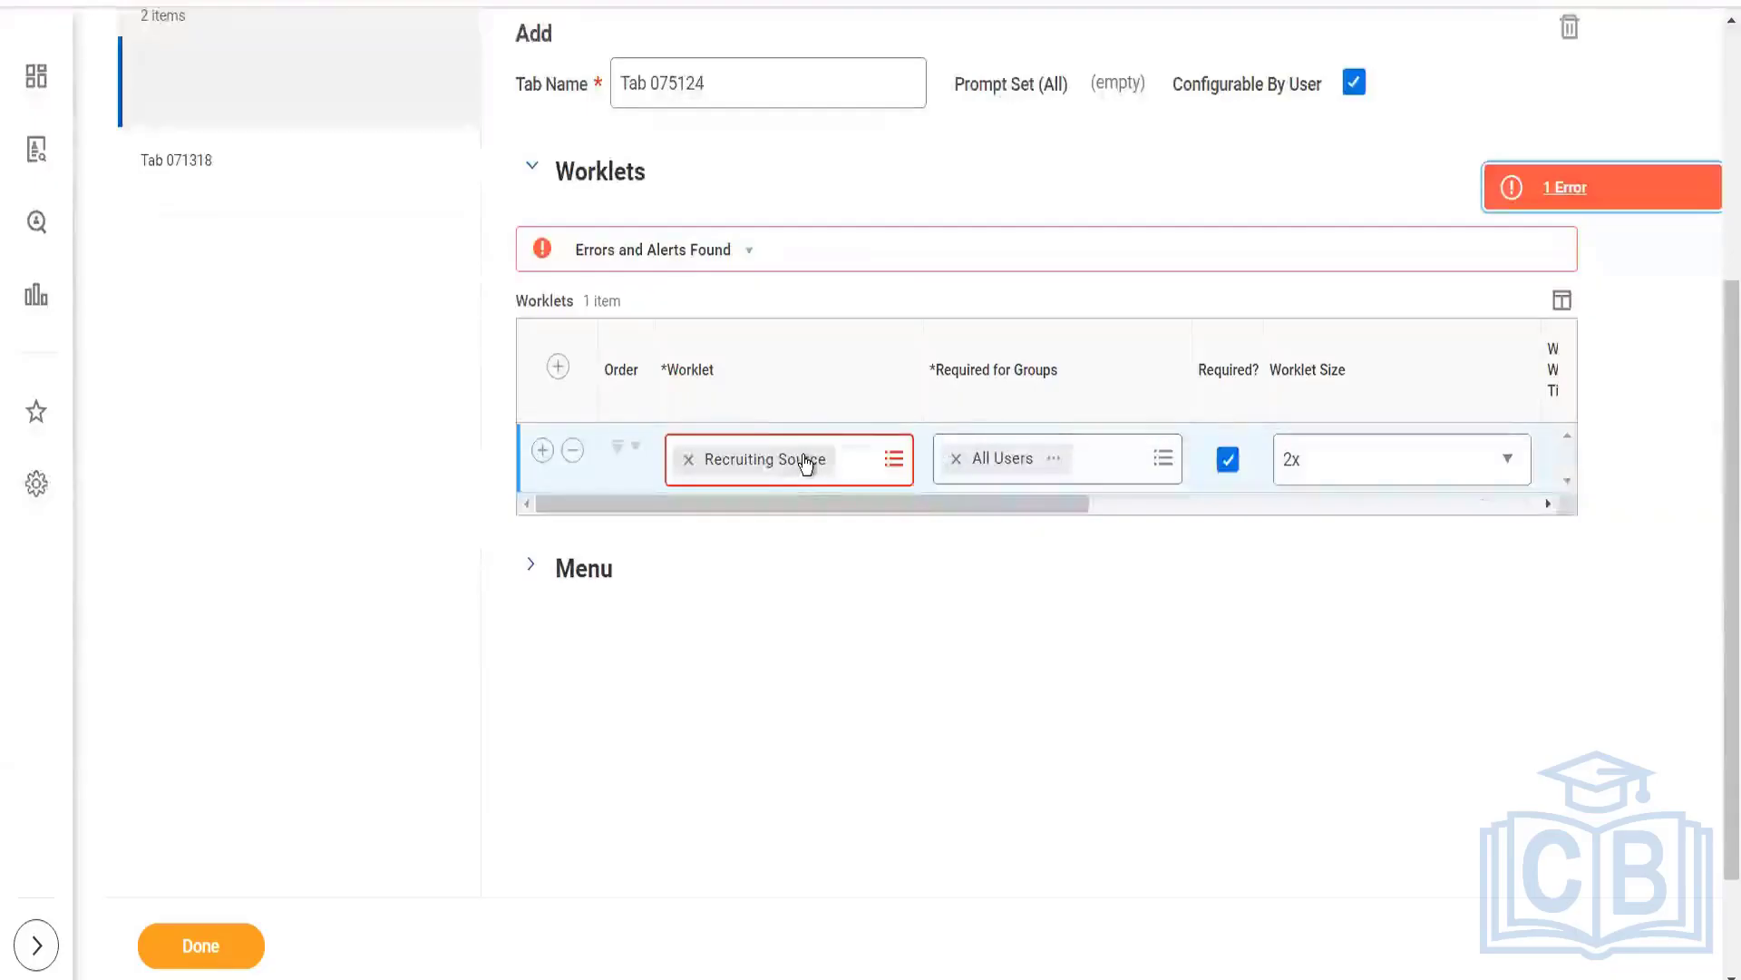
pyautogui.click(806, 463)
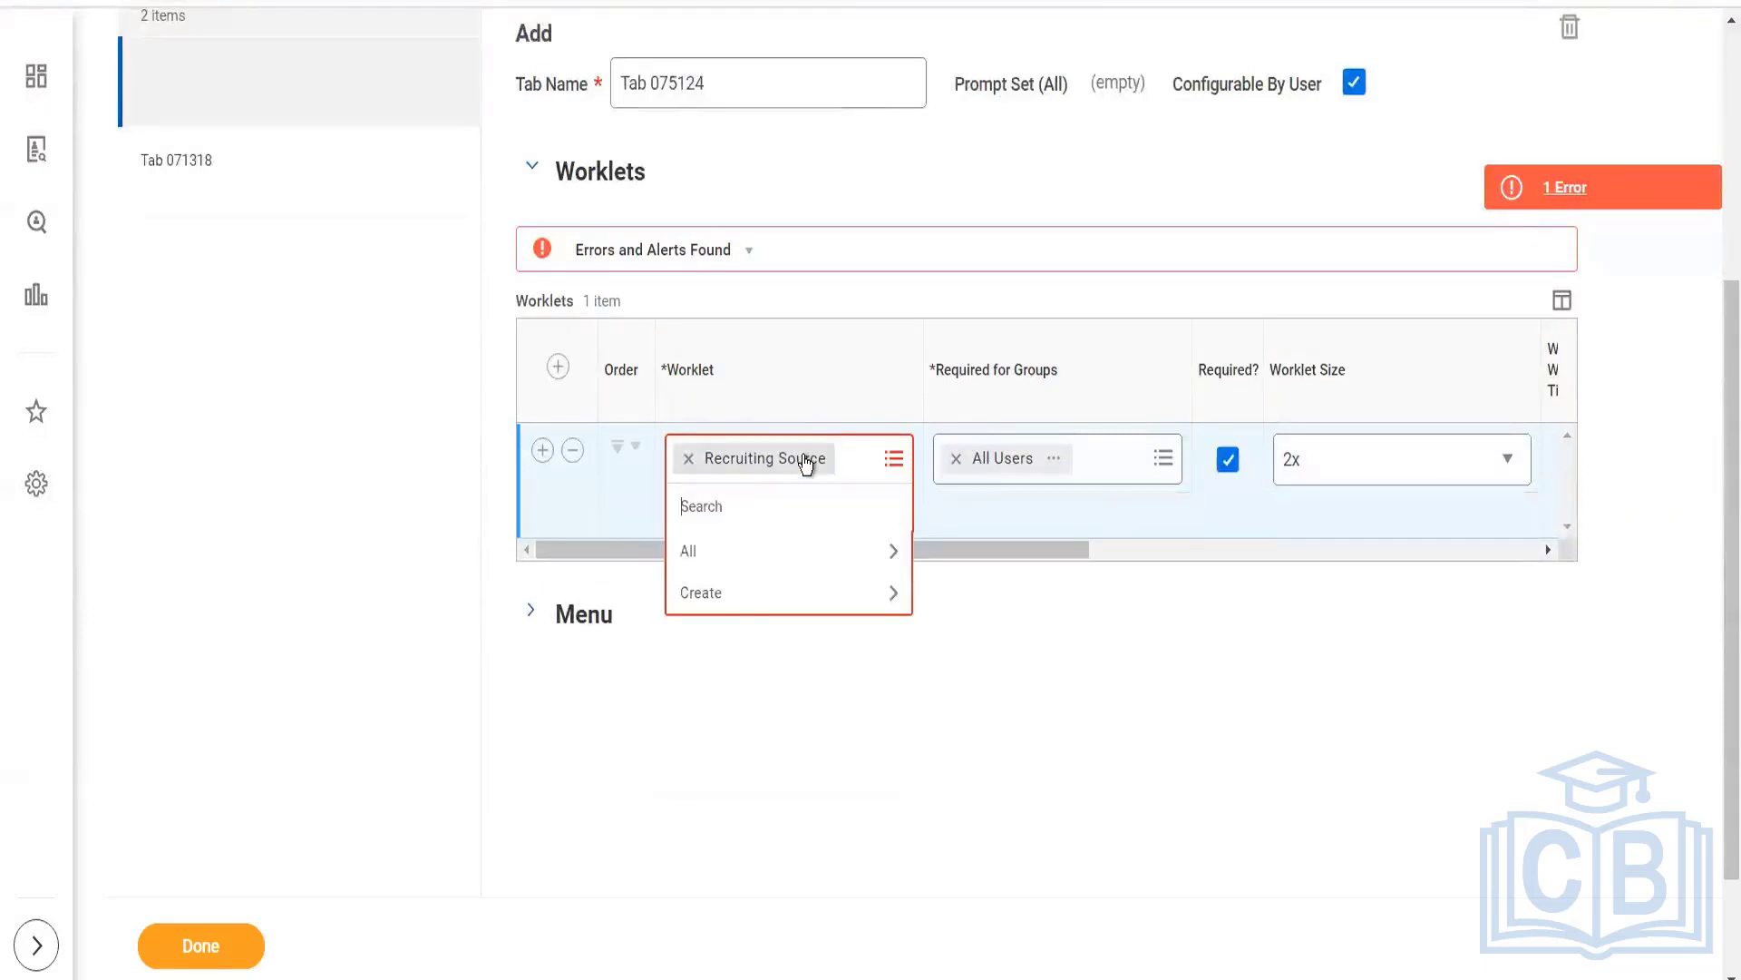
pyautogui.click(744, 564)
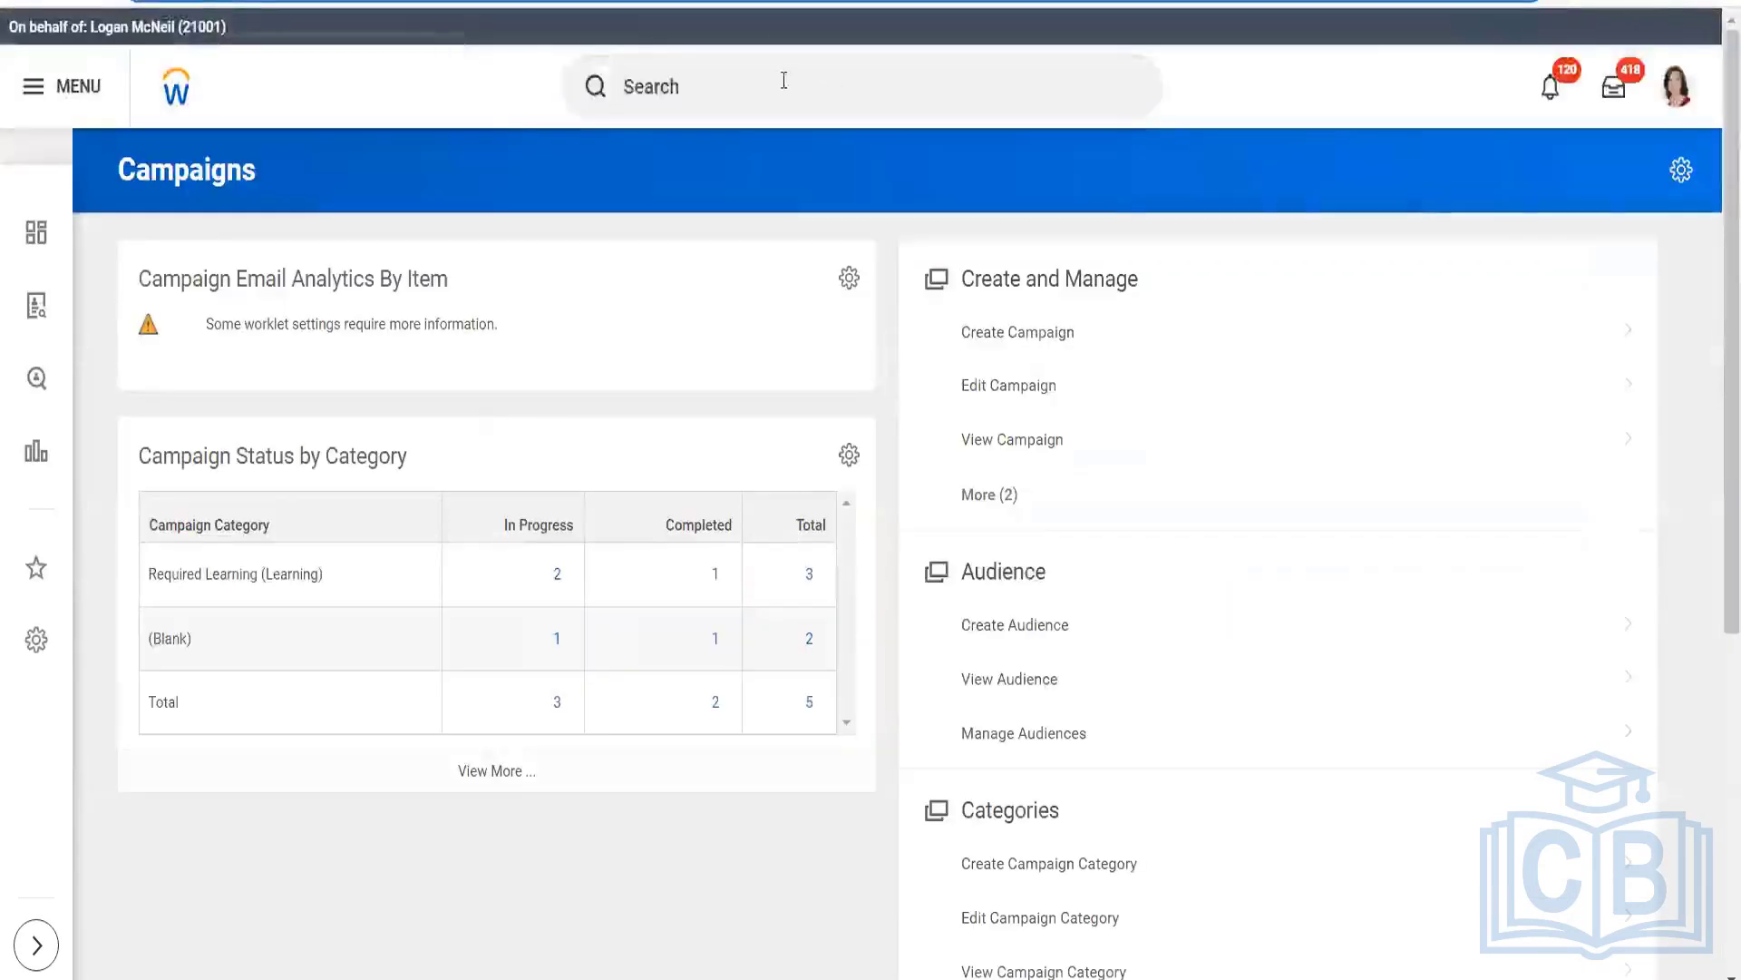
# Search for "view worklet" and open the View Bulletin Worklet report
pyautogui.click(784, 79)
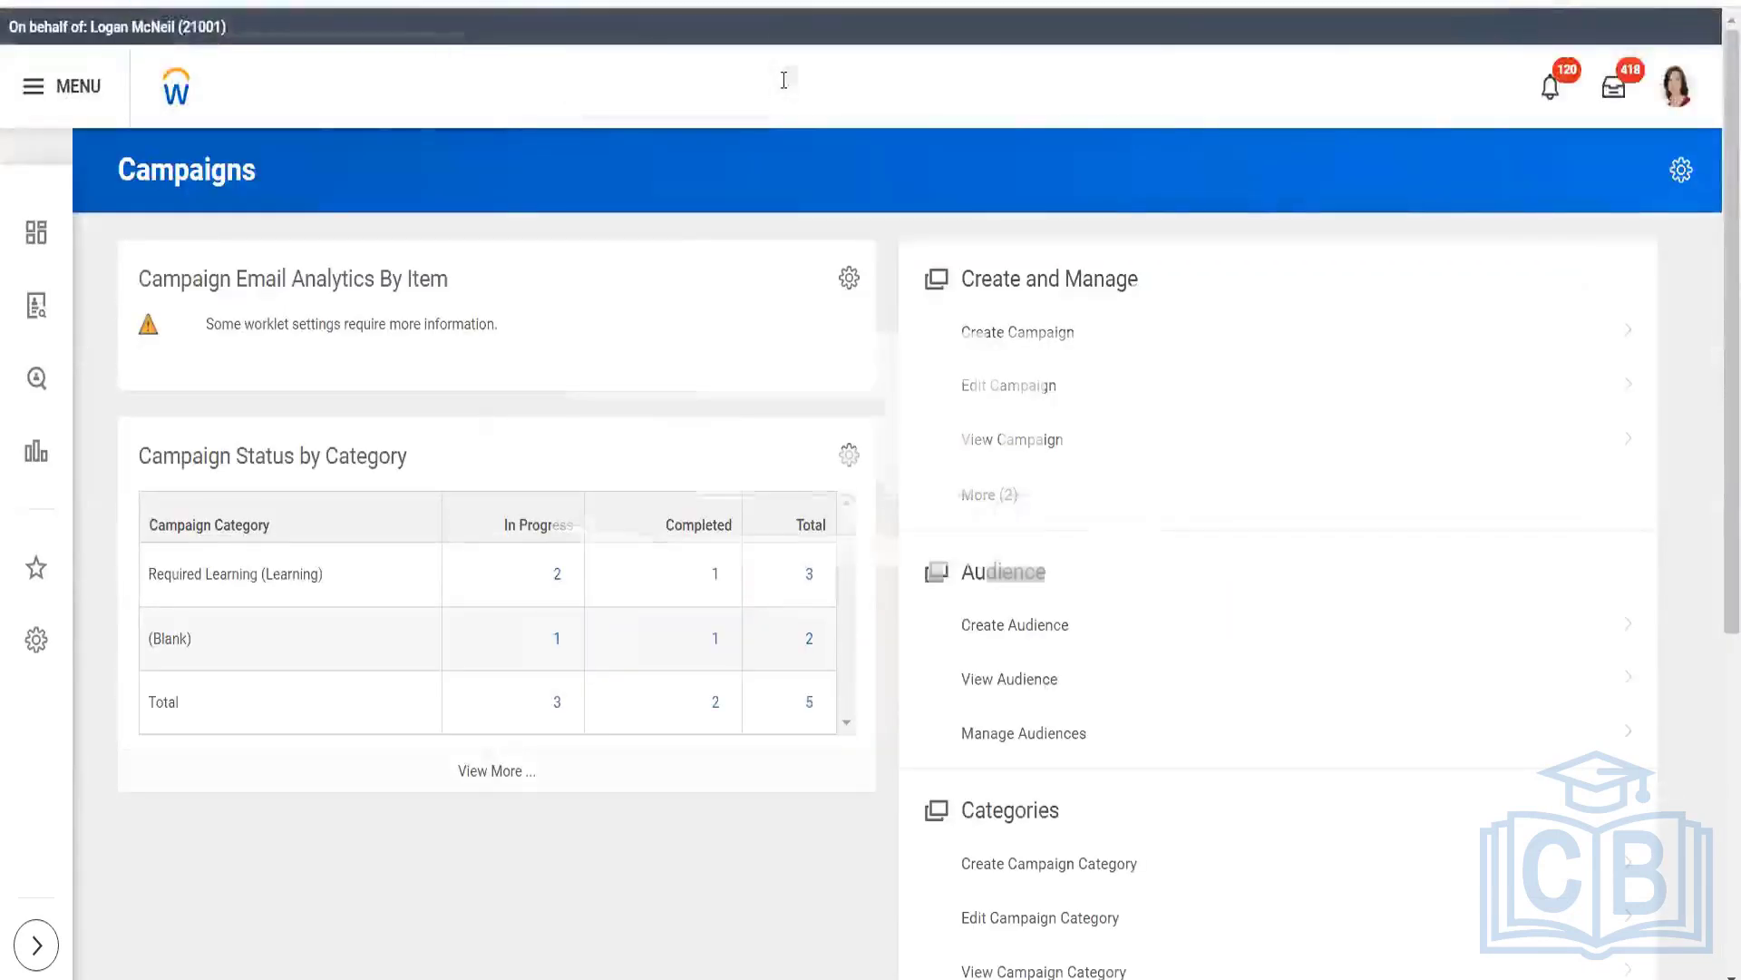
pyautogui.write('vir')
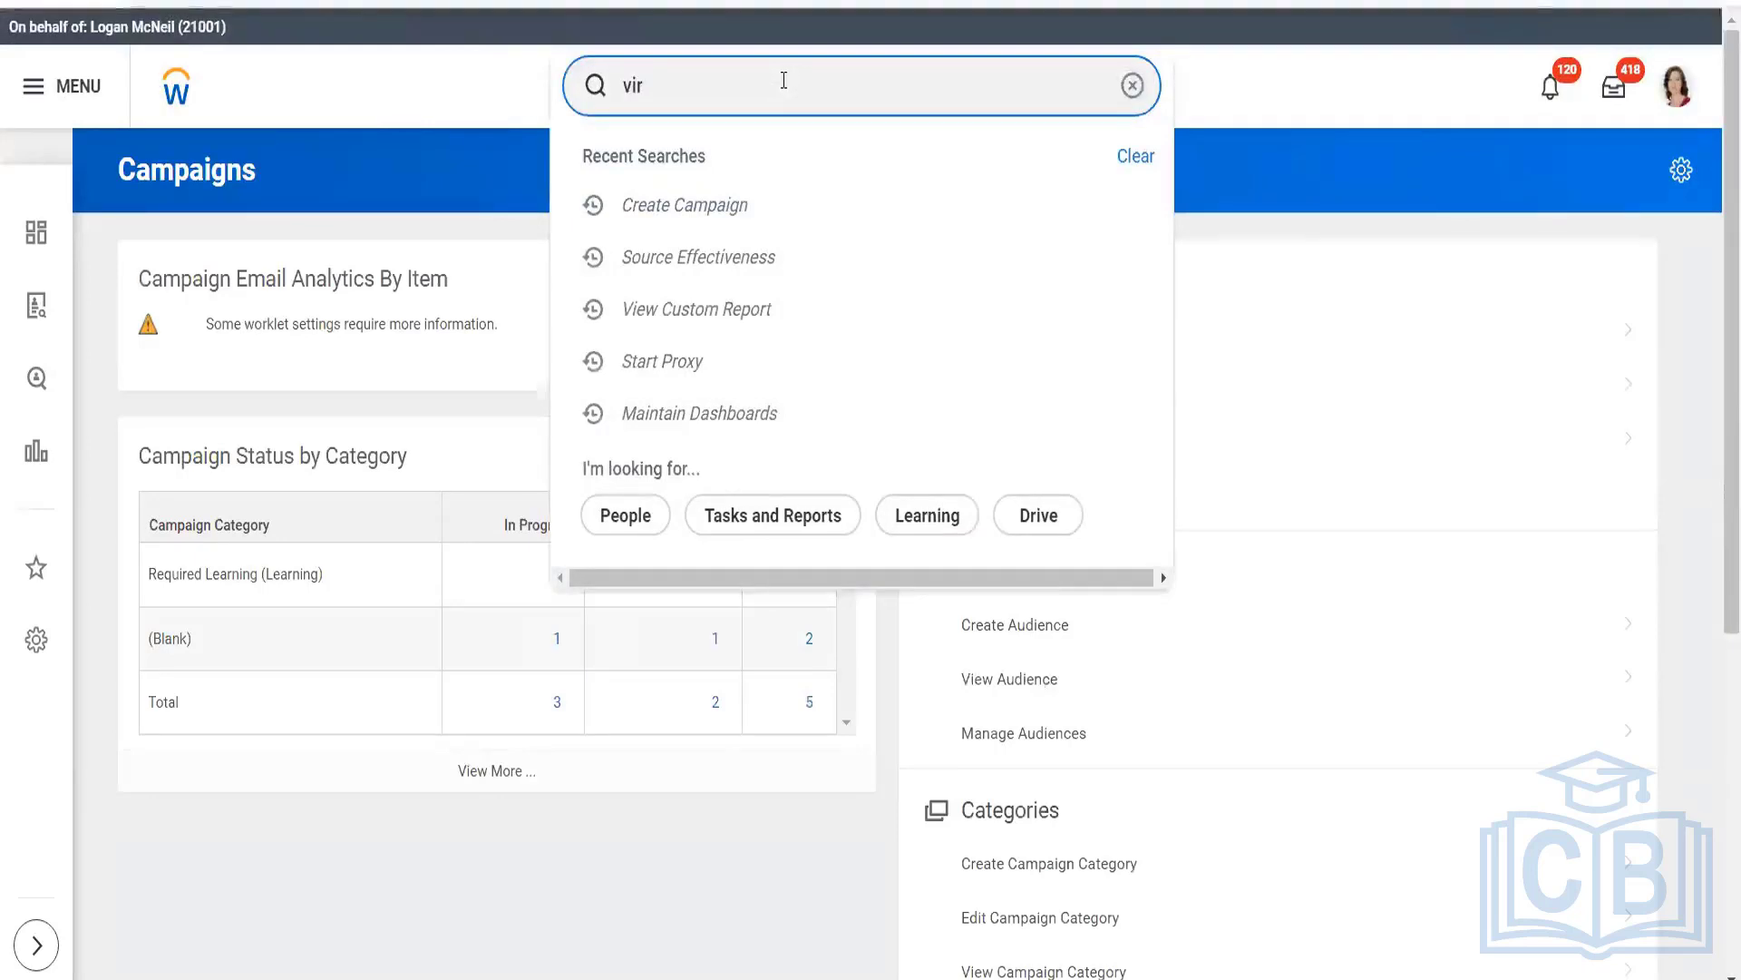
pyautogui.write('w worklet')
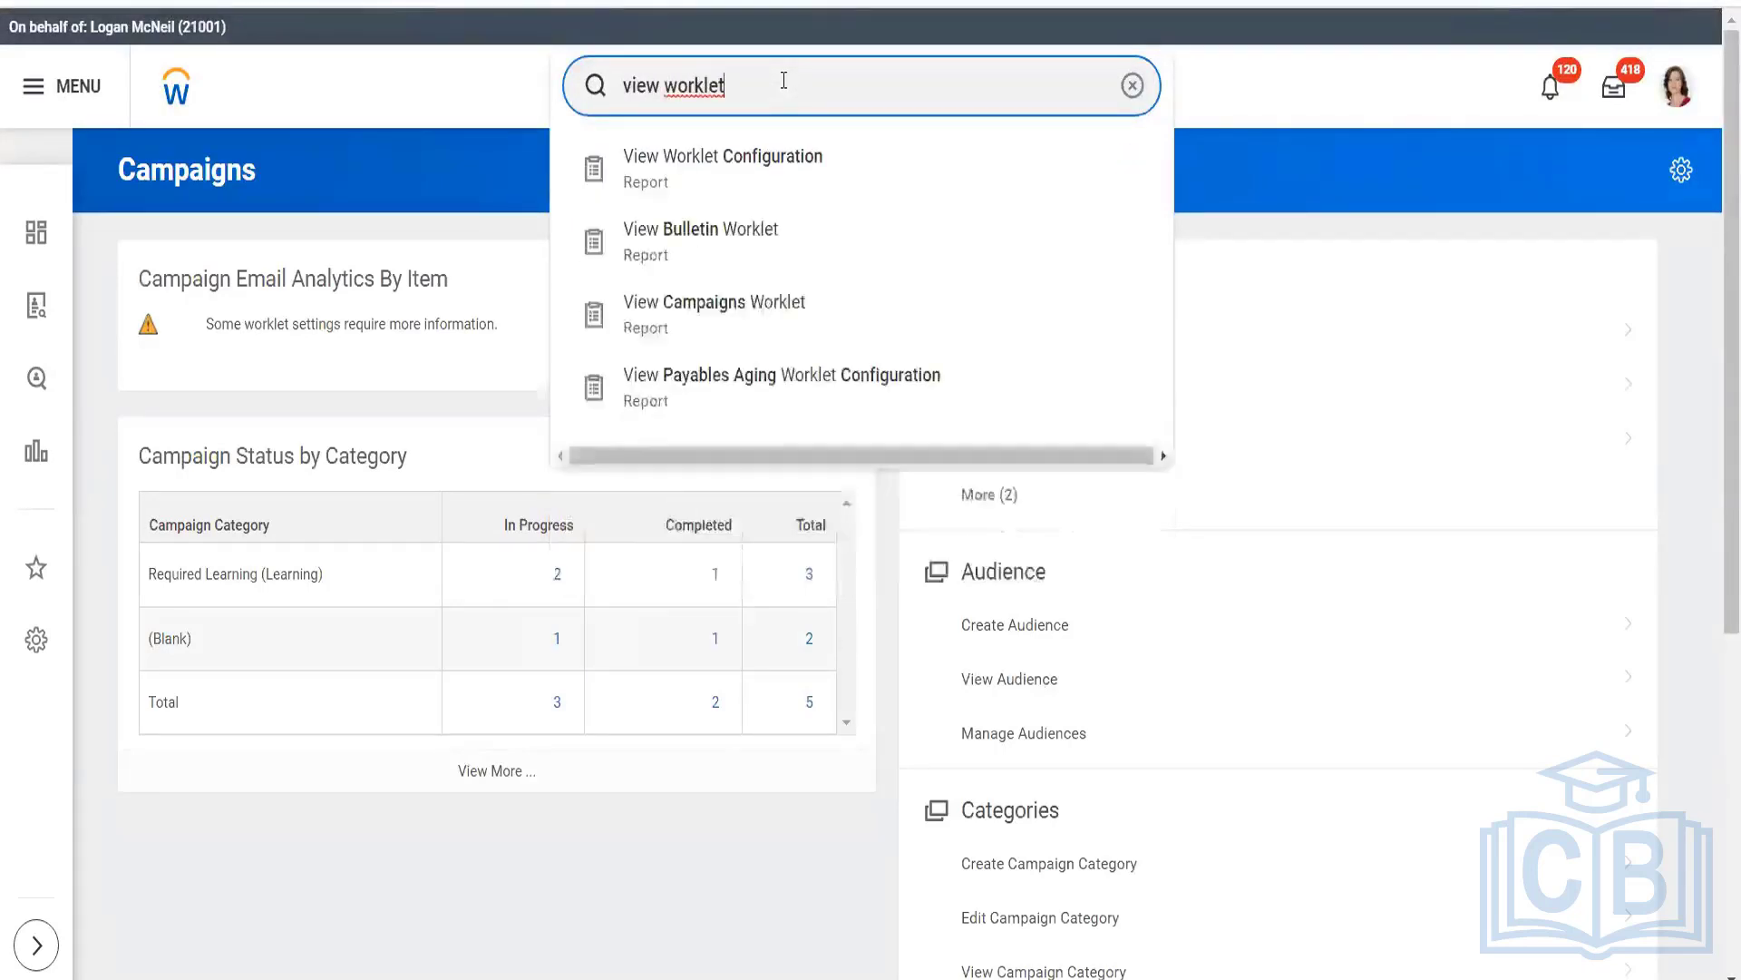
pyautogui.click(738, 237)
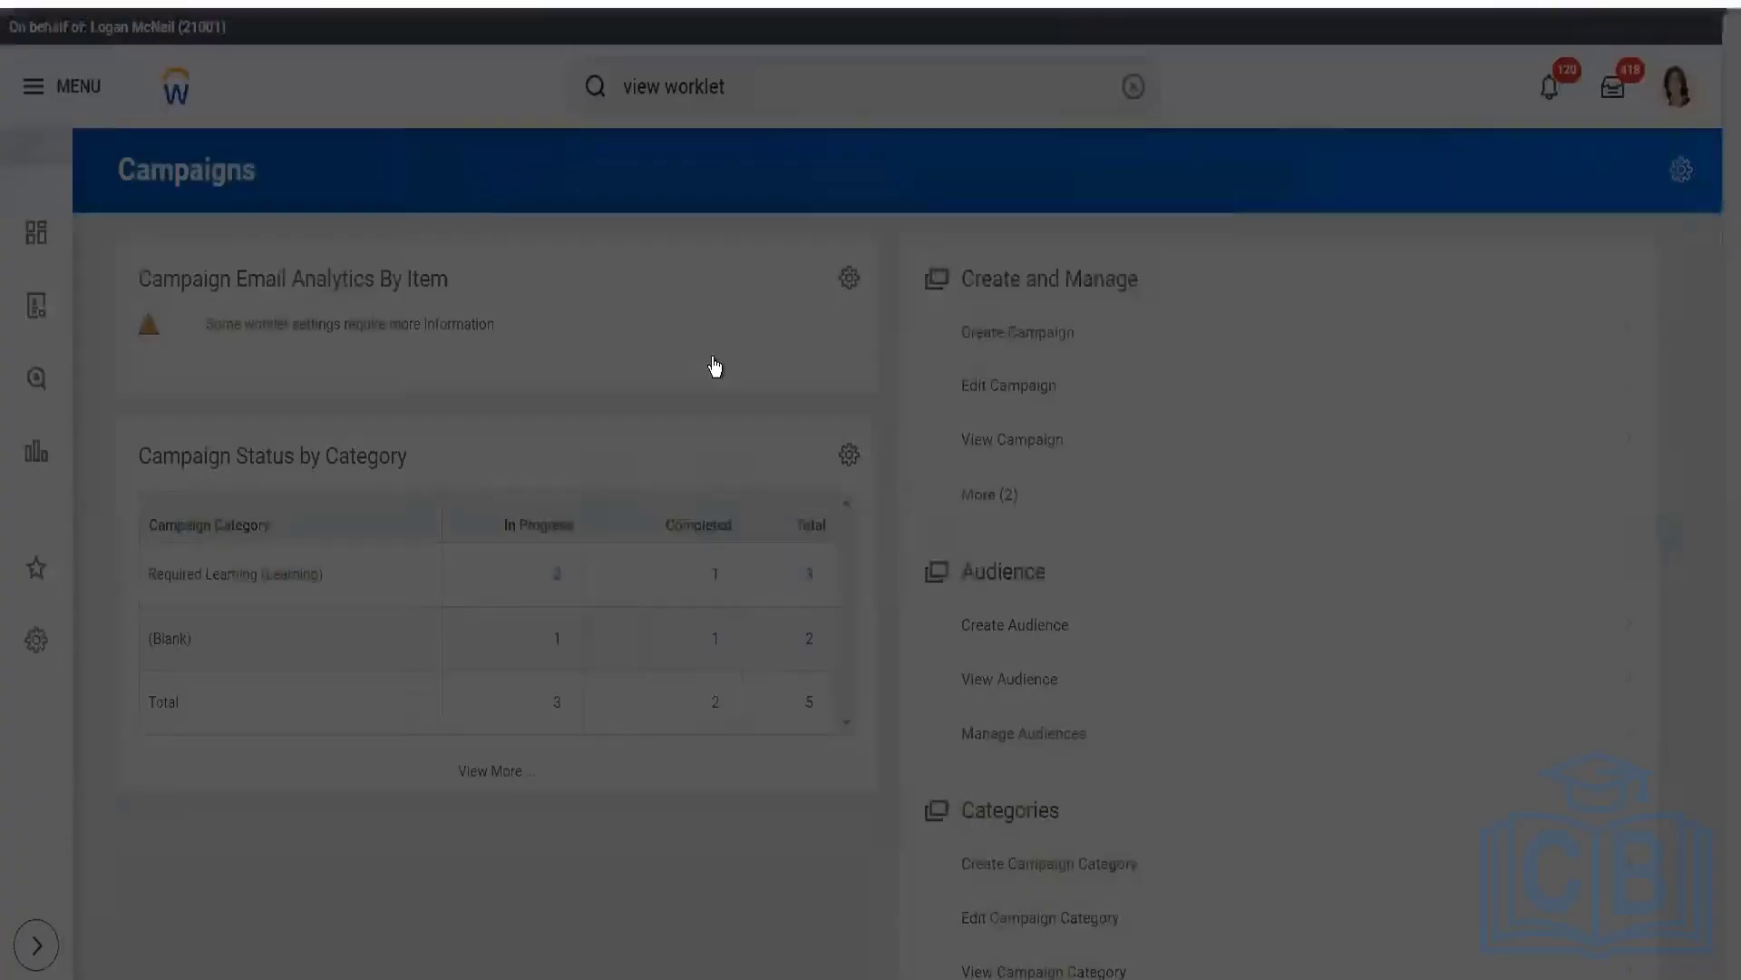
# Pick Recruiting Source from the list of all bulletin worklets and view its configuration
pyautogui.click(745, 328)
pyautogui.write('recruit')
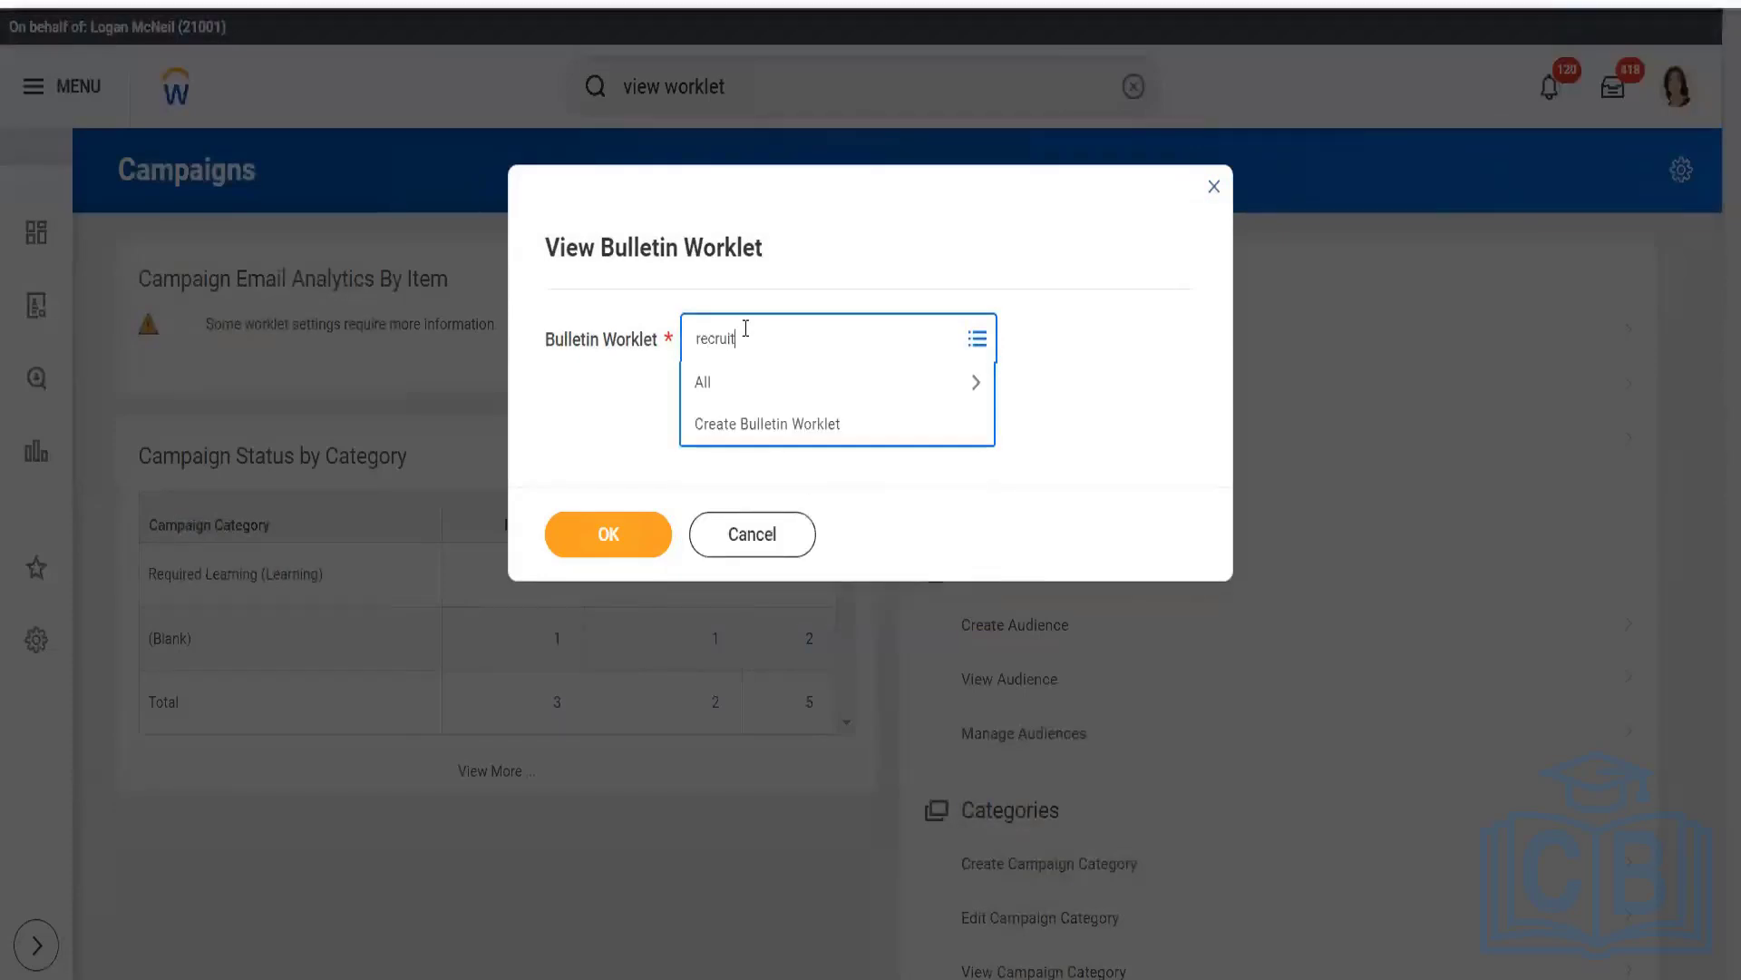
pyautogui.press('Return')
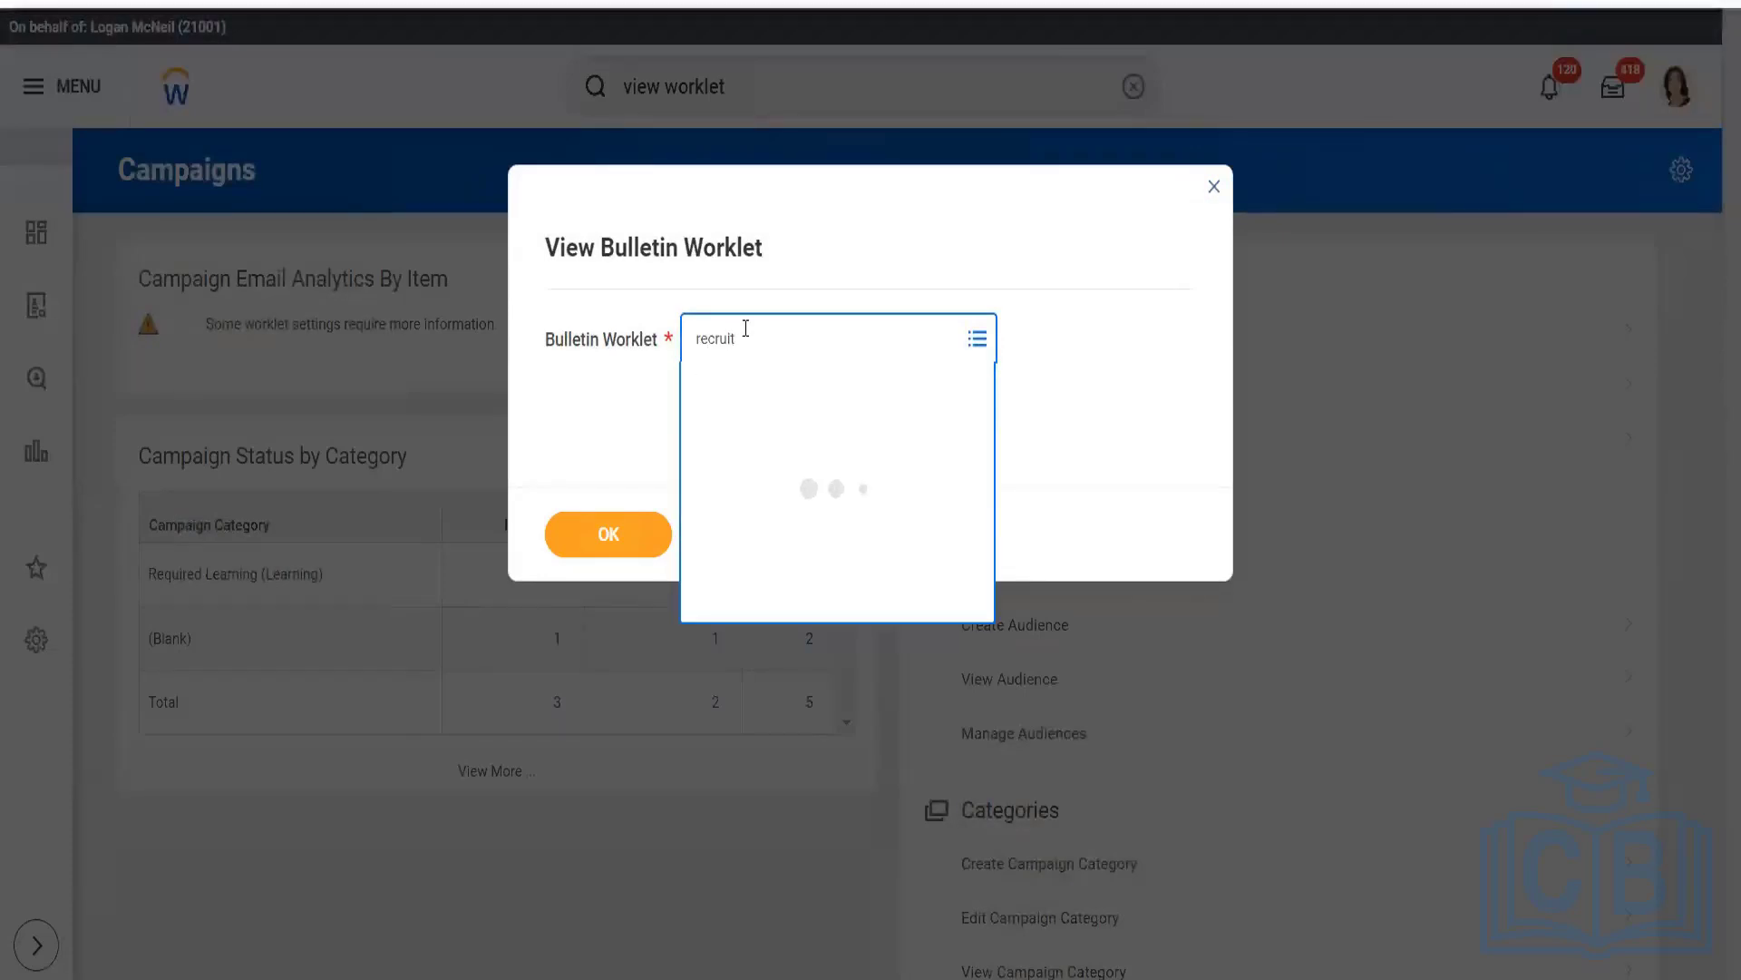
pyautogui.press('BackSpace')
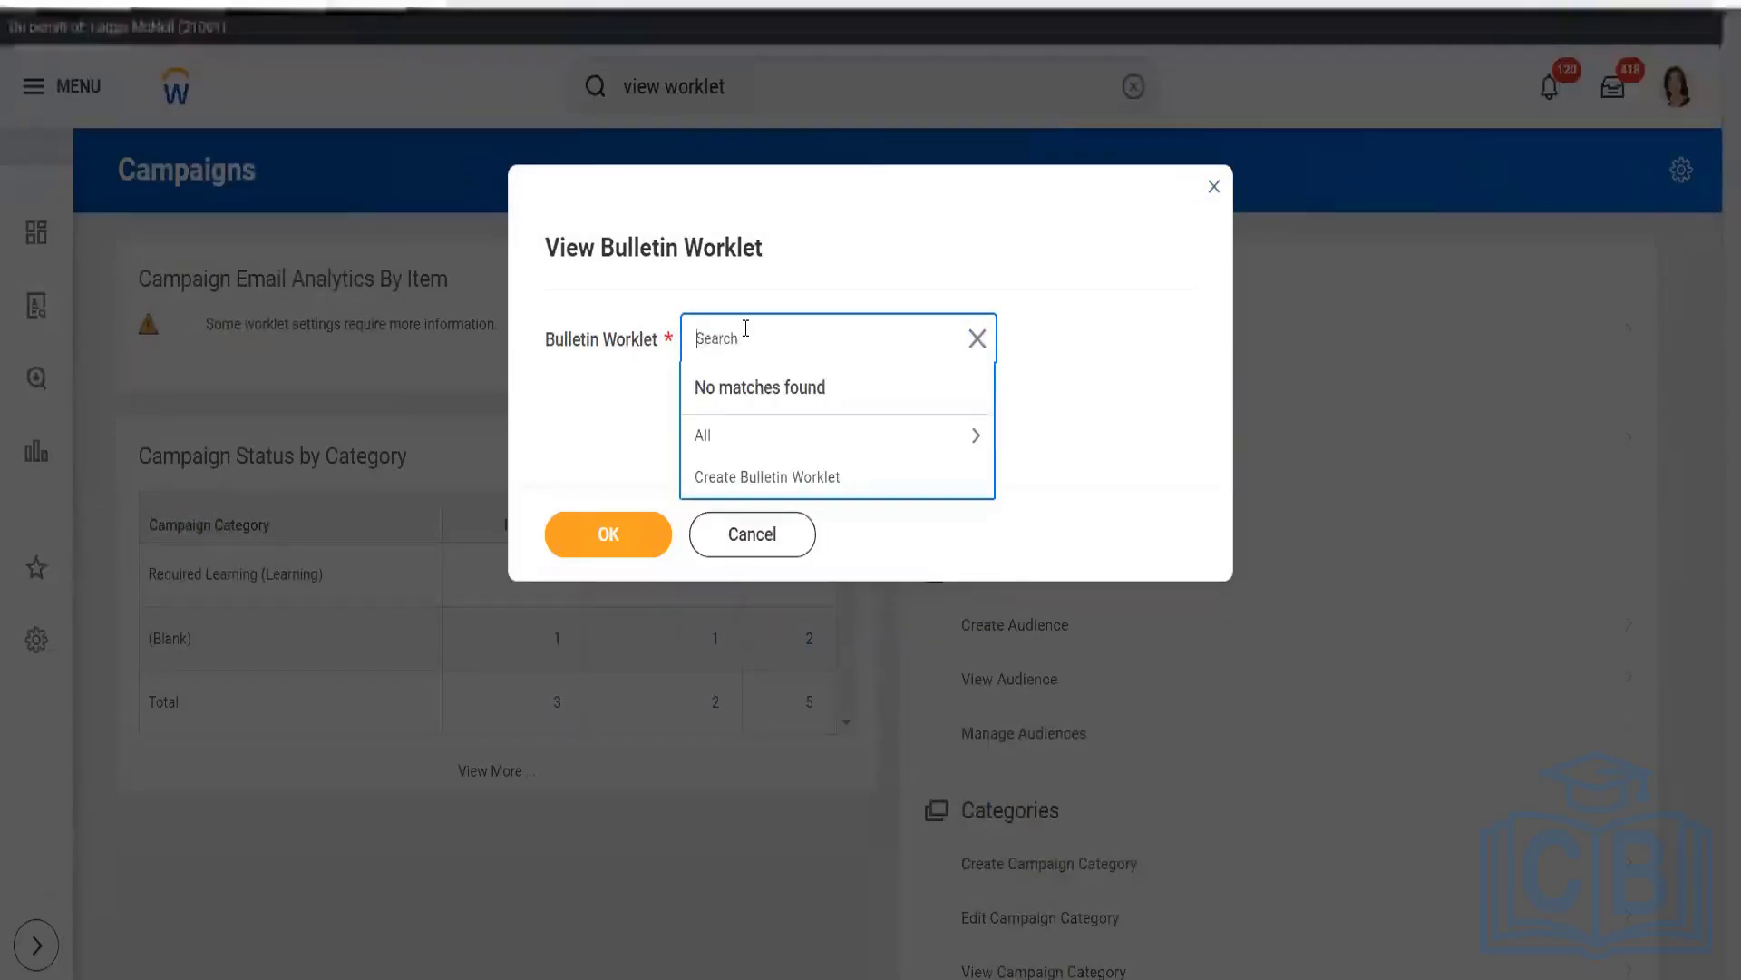
pyautogui.click(733, 437)
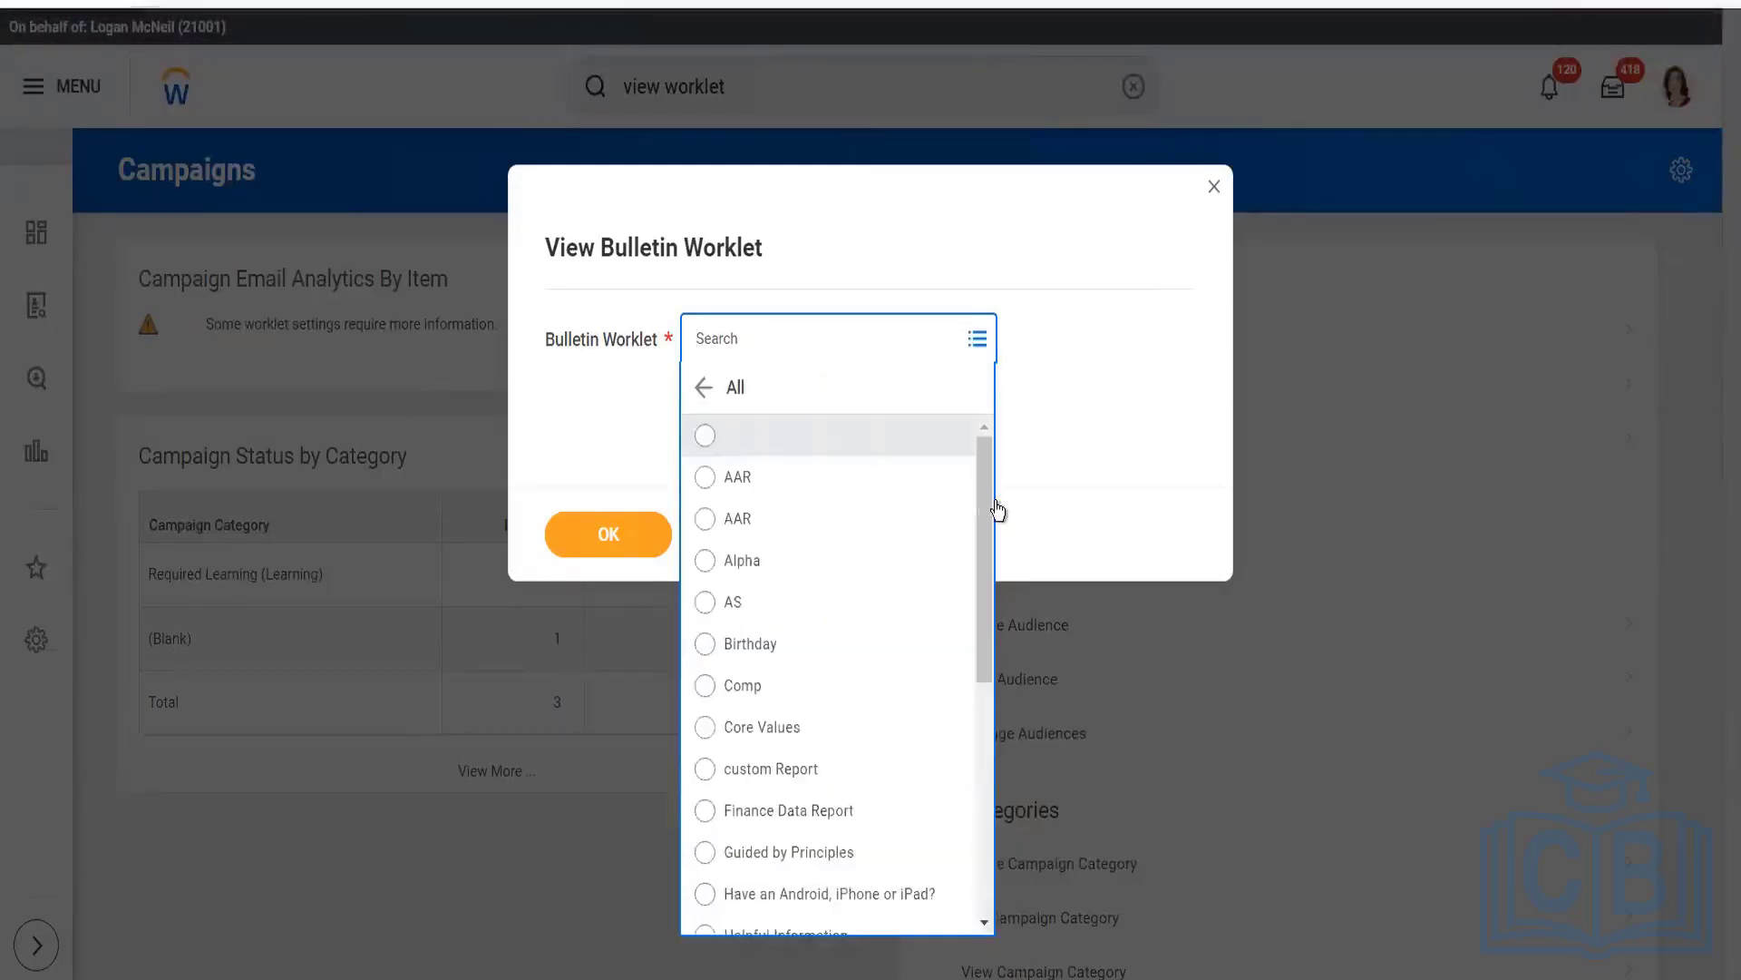
pyautogui.moveTo(989, 558); pyautogui.dragTo(1004, 779)
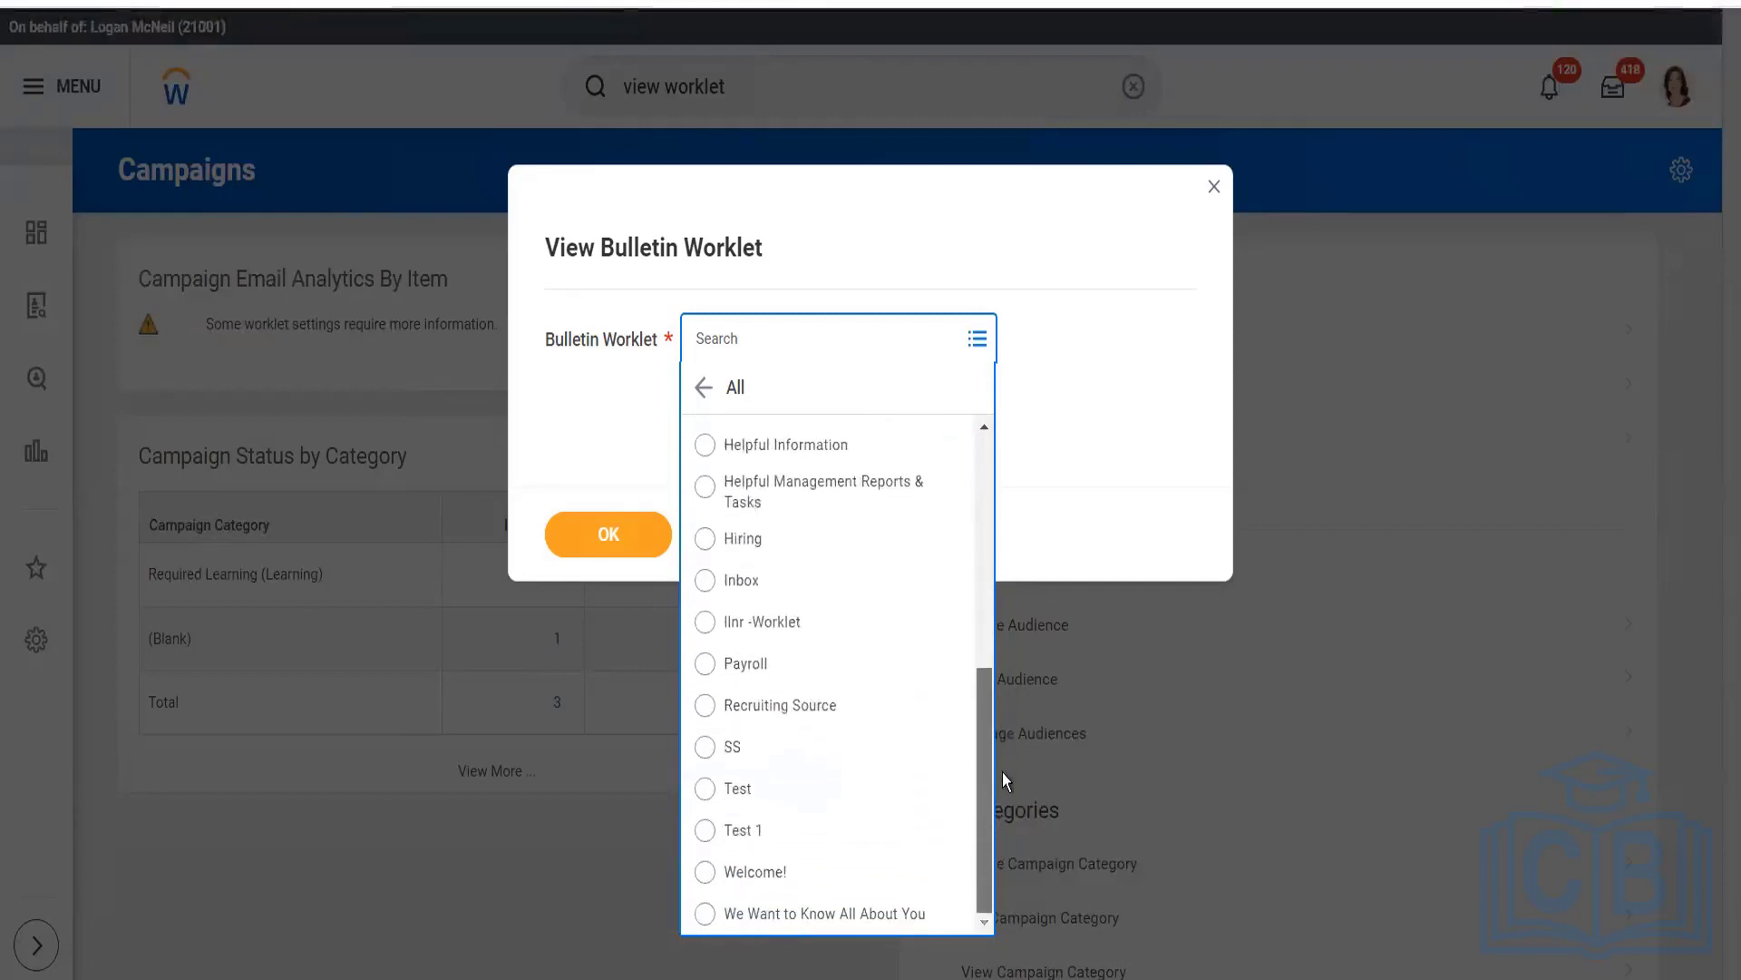
pyautogui.click(824, 706)
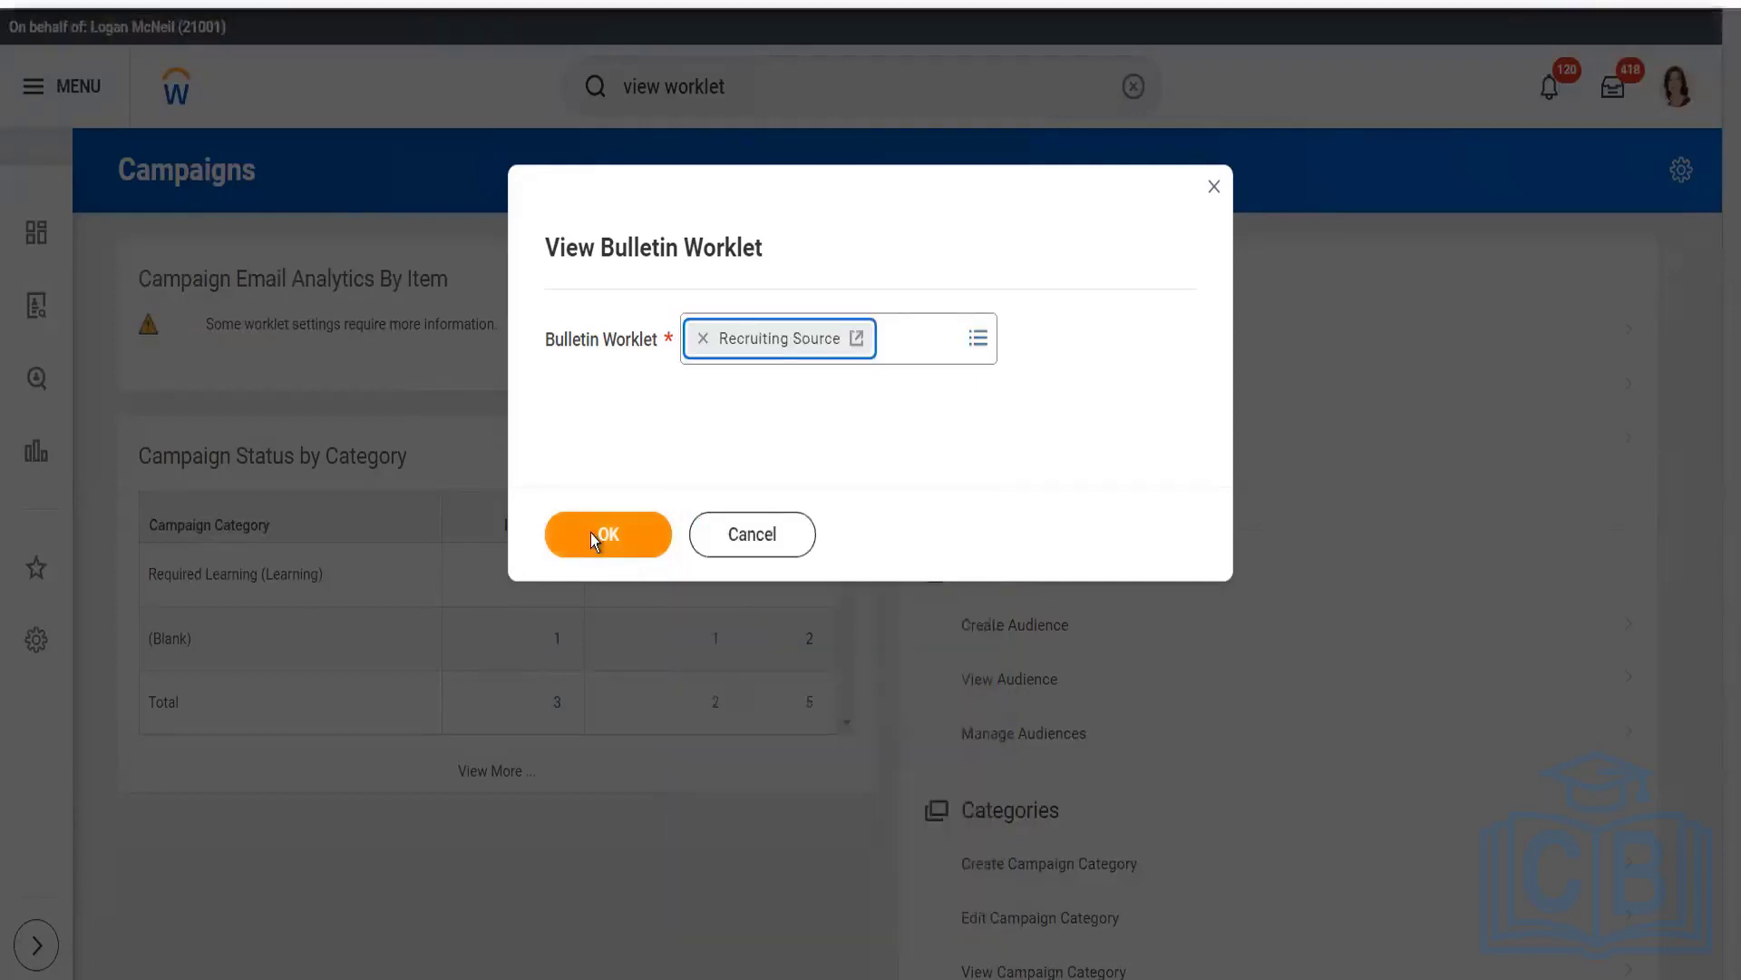
pyautogui.click(591, 533)
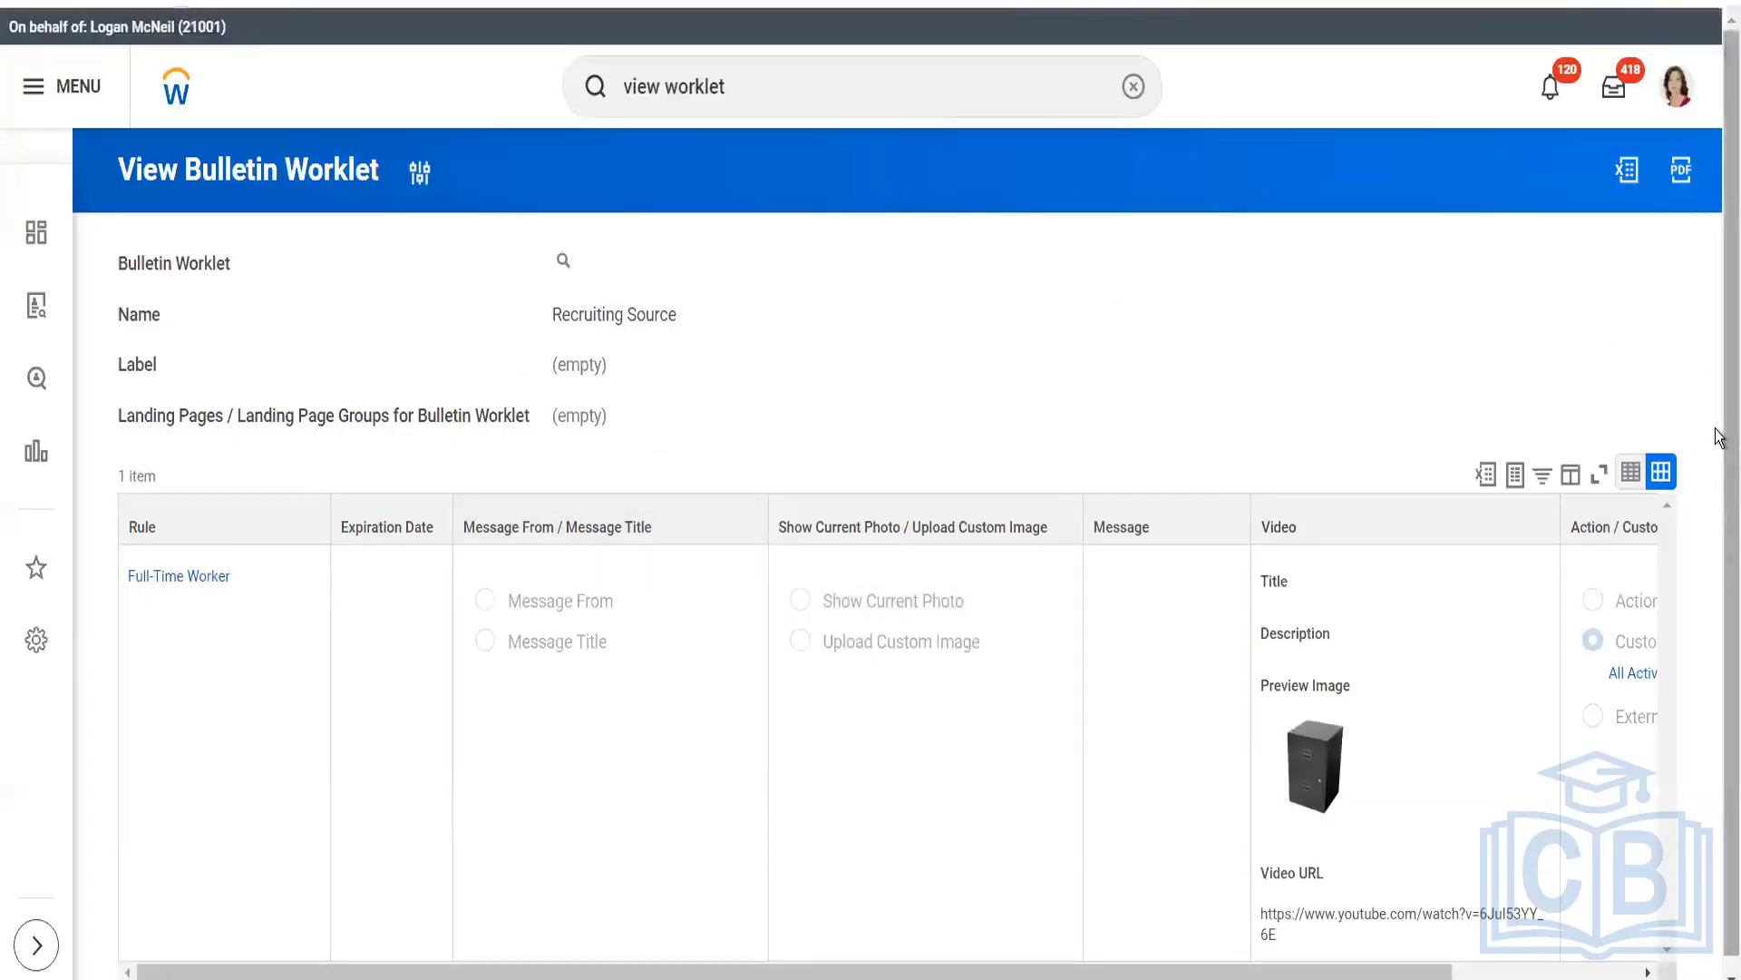
# Review the Recruiting Source bulletin worklet's rule row and open the worklet for editing
pyautogui.scroll(-1, 1717, 436)
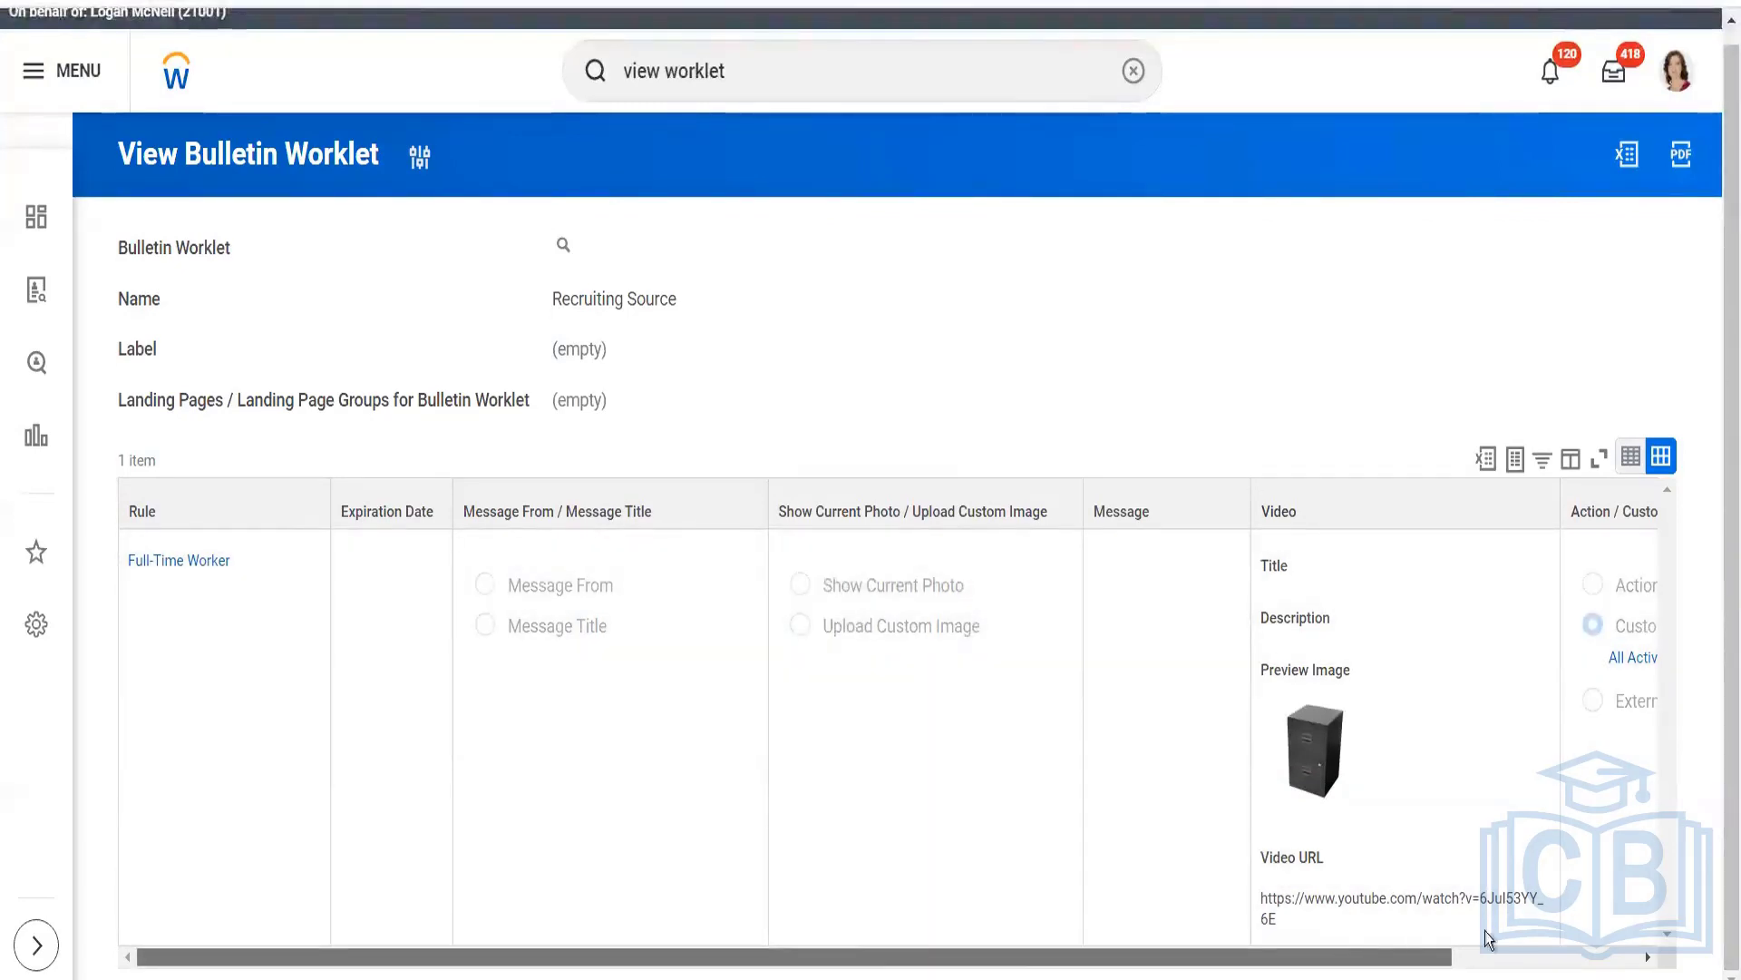
pyautogui.click(1488, 939)
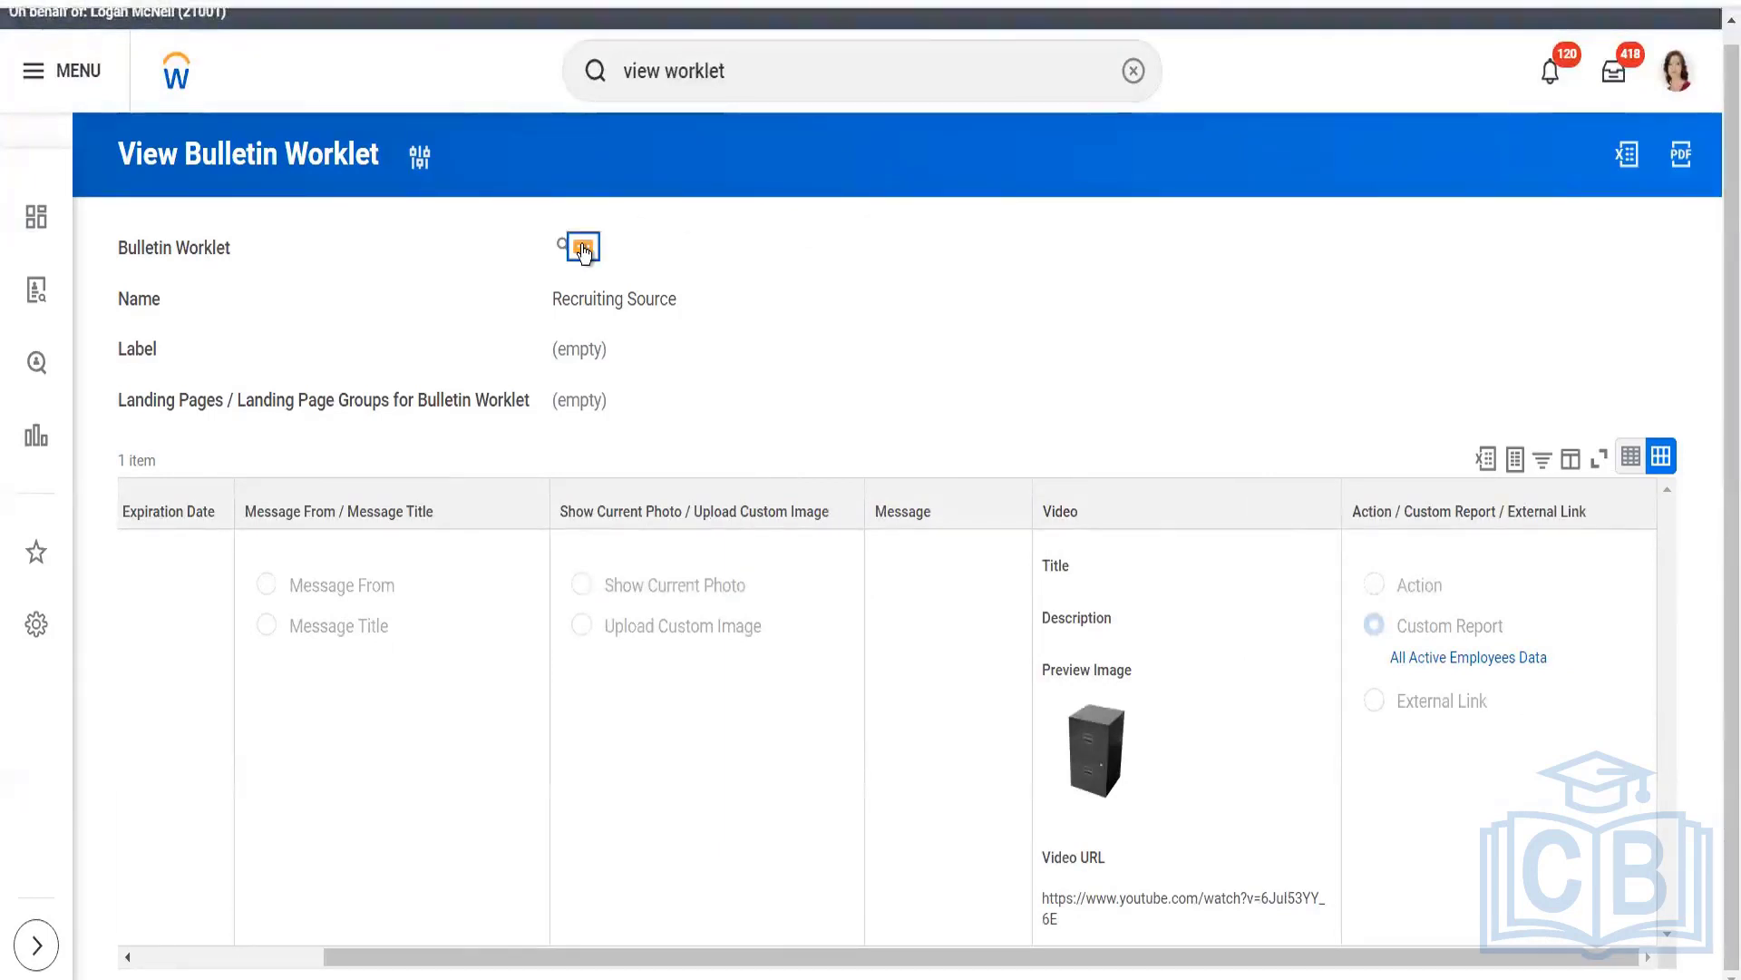
pyautogui.click(584, 251)
pyautogui.moveTo(662, 318)
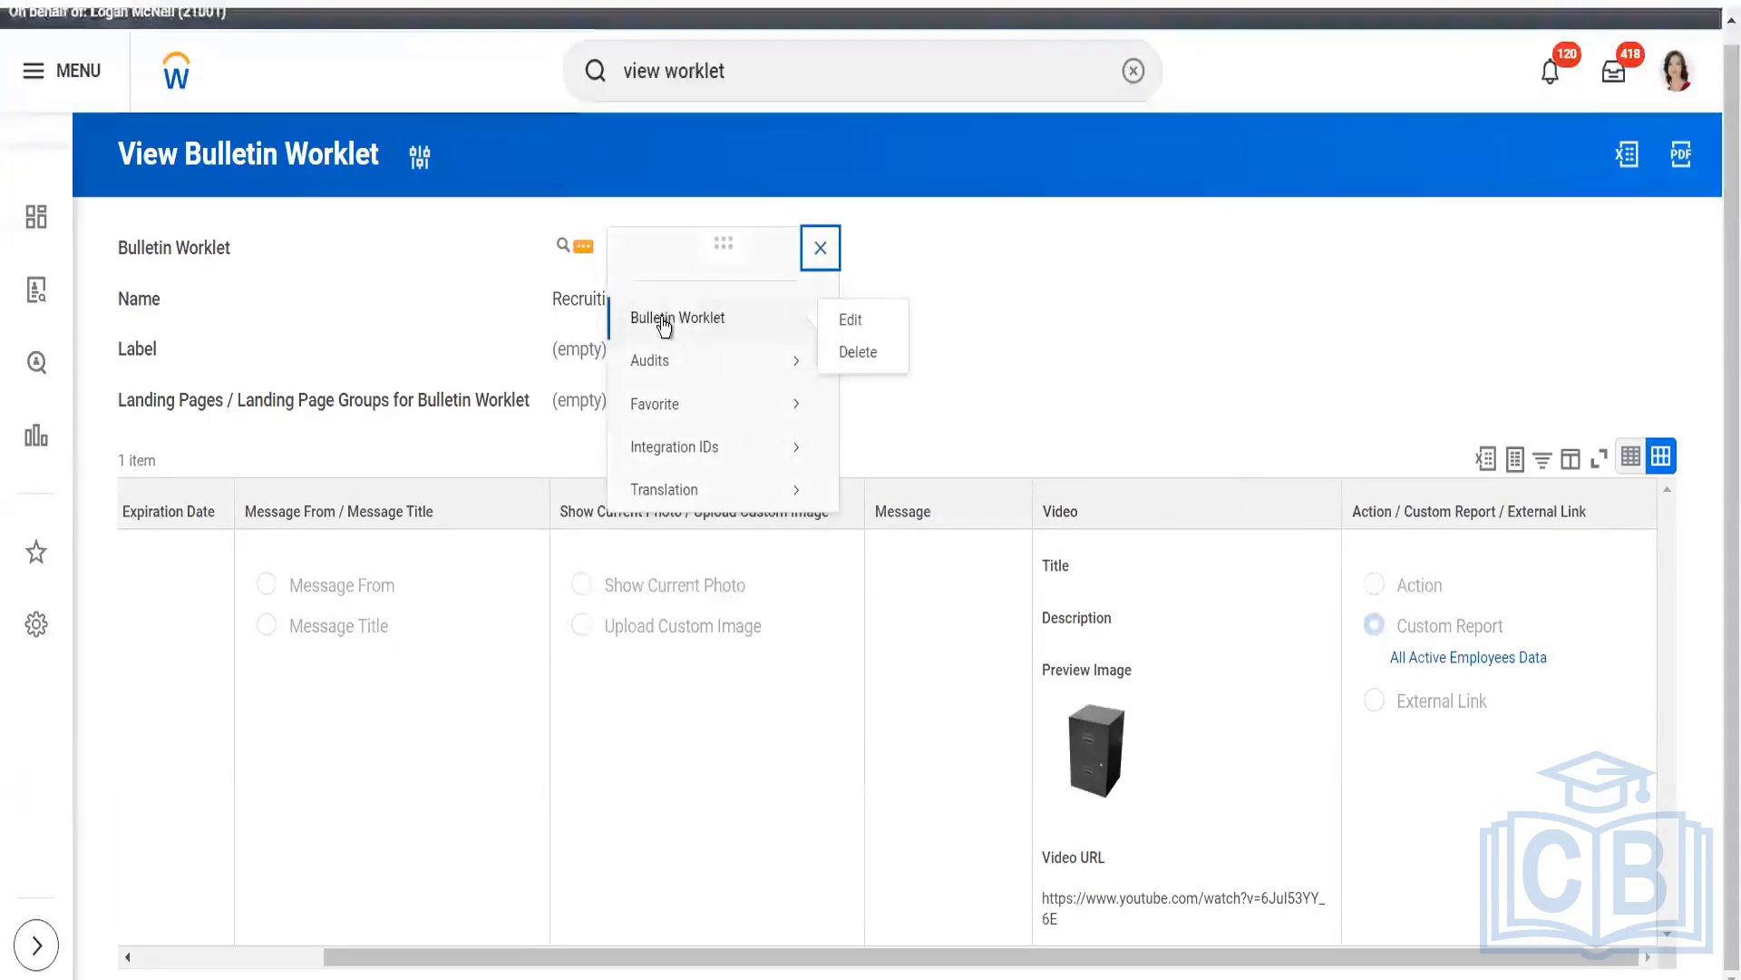
pyautogui.click(853, 320)
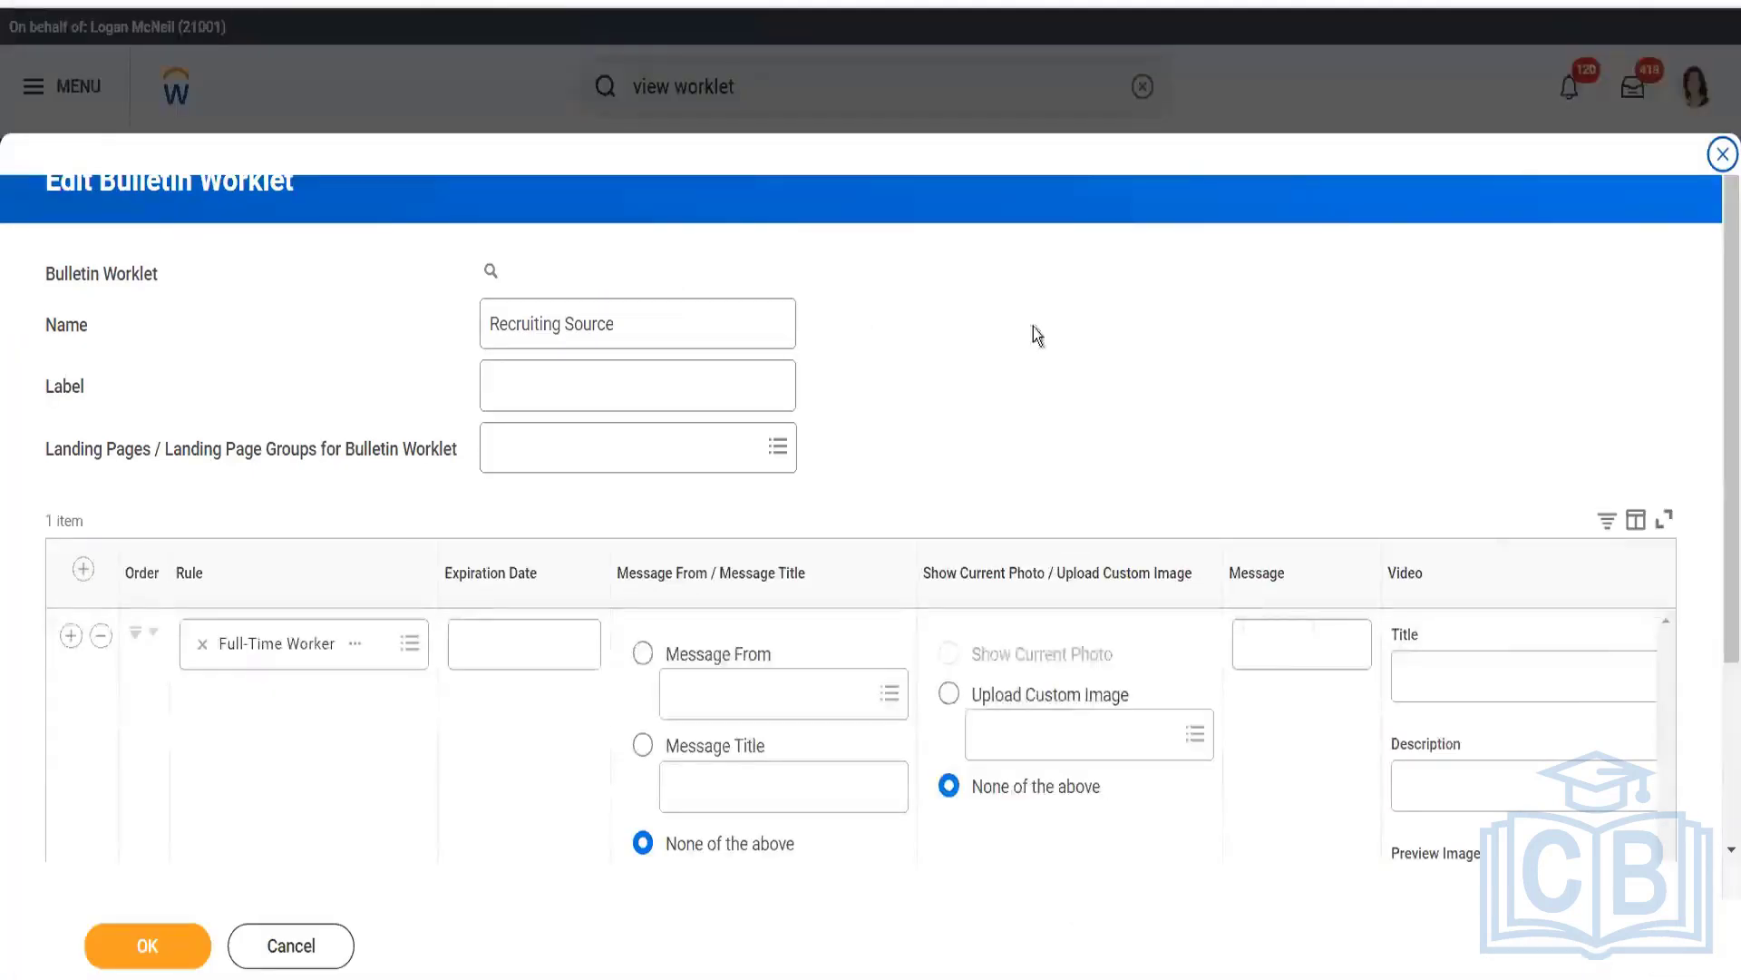
# Replace the custom report in the Full-Time Worker rule row with the Recruiting History action, found by searching "recrui"
pyautogui.scroll(-3, 1717, 689)
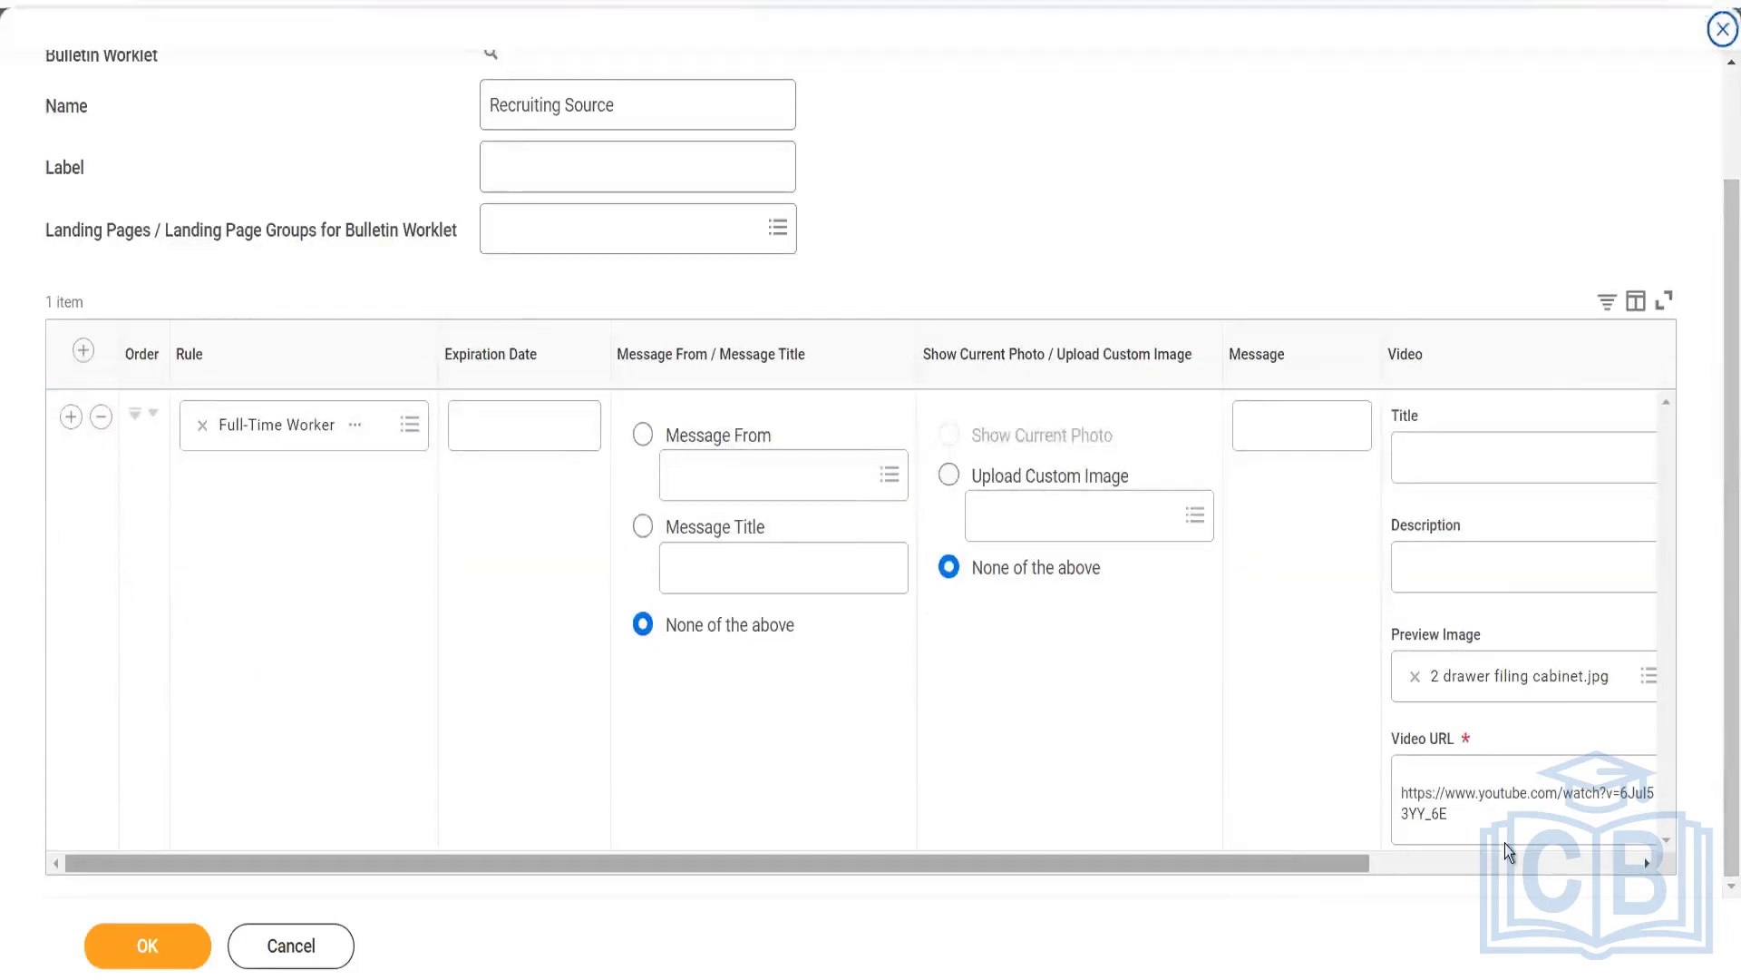
pyautogui.hscroll(3, 1505, 843)
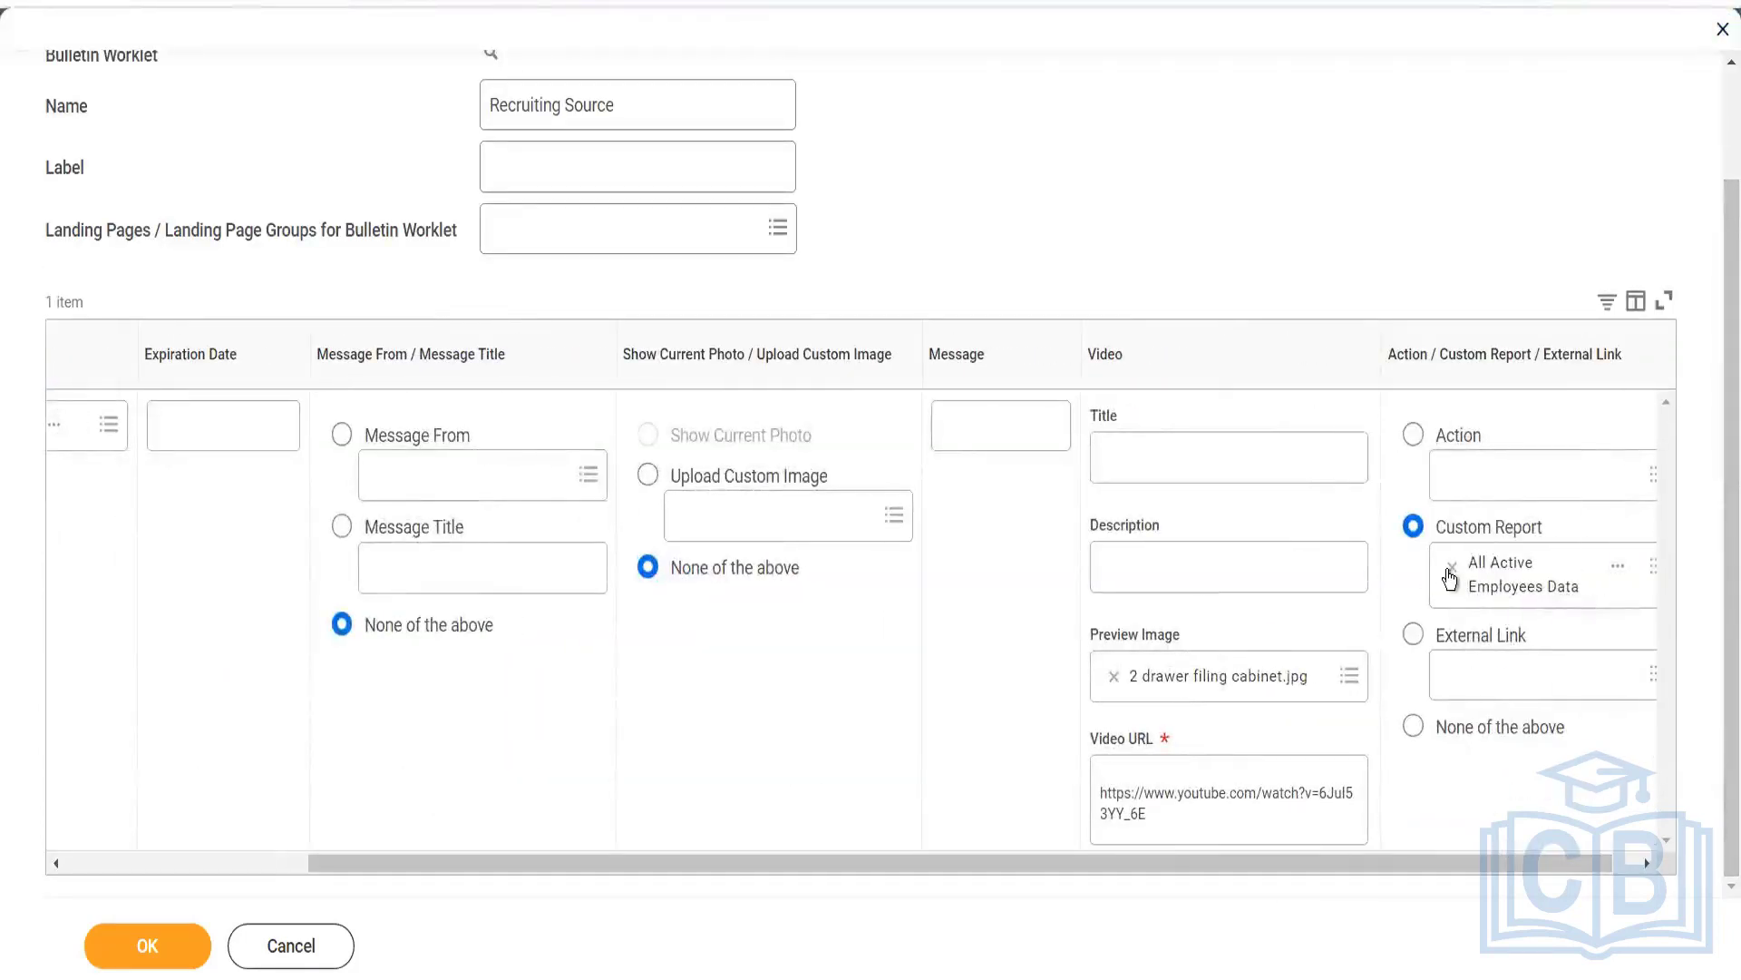
pyautogui.click(1180, 814)
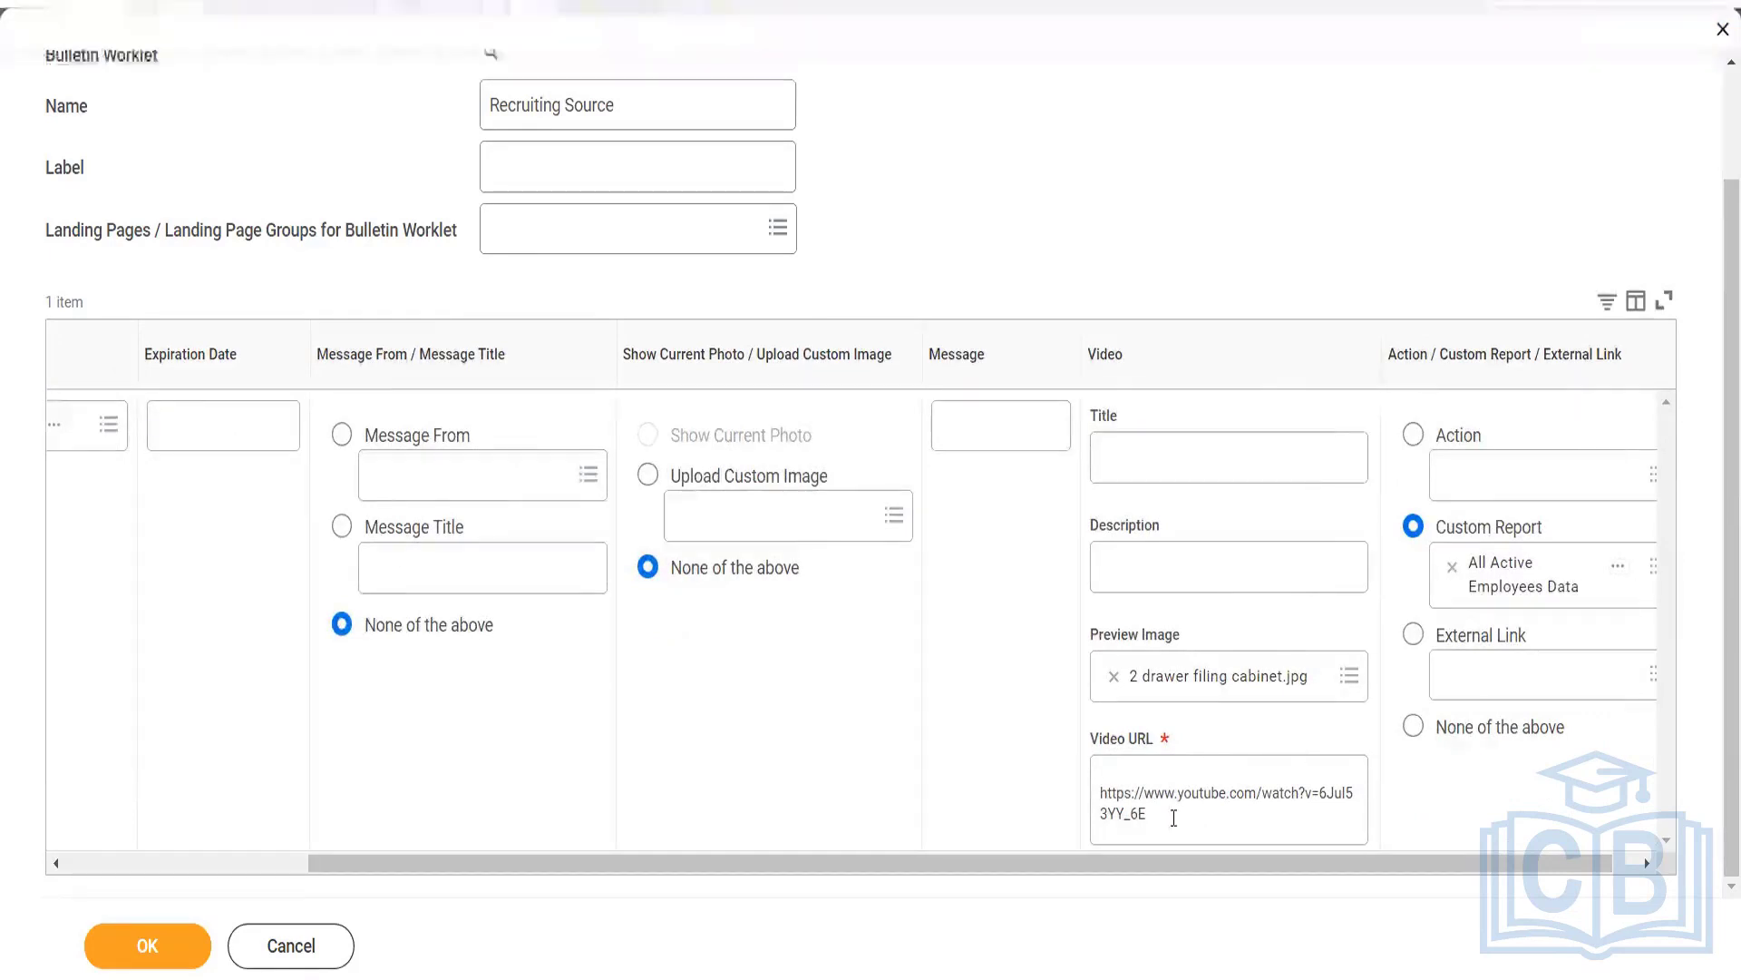
pyautogui.click(1172, 818)
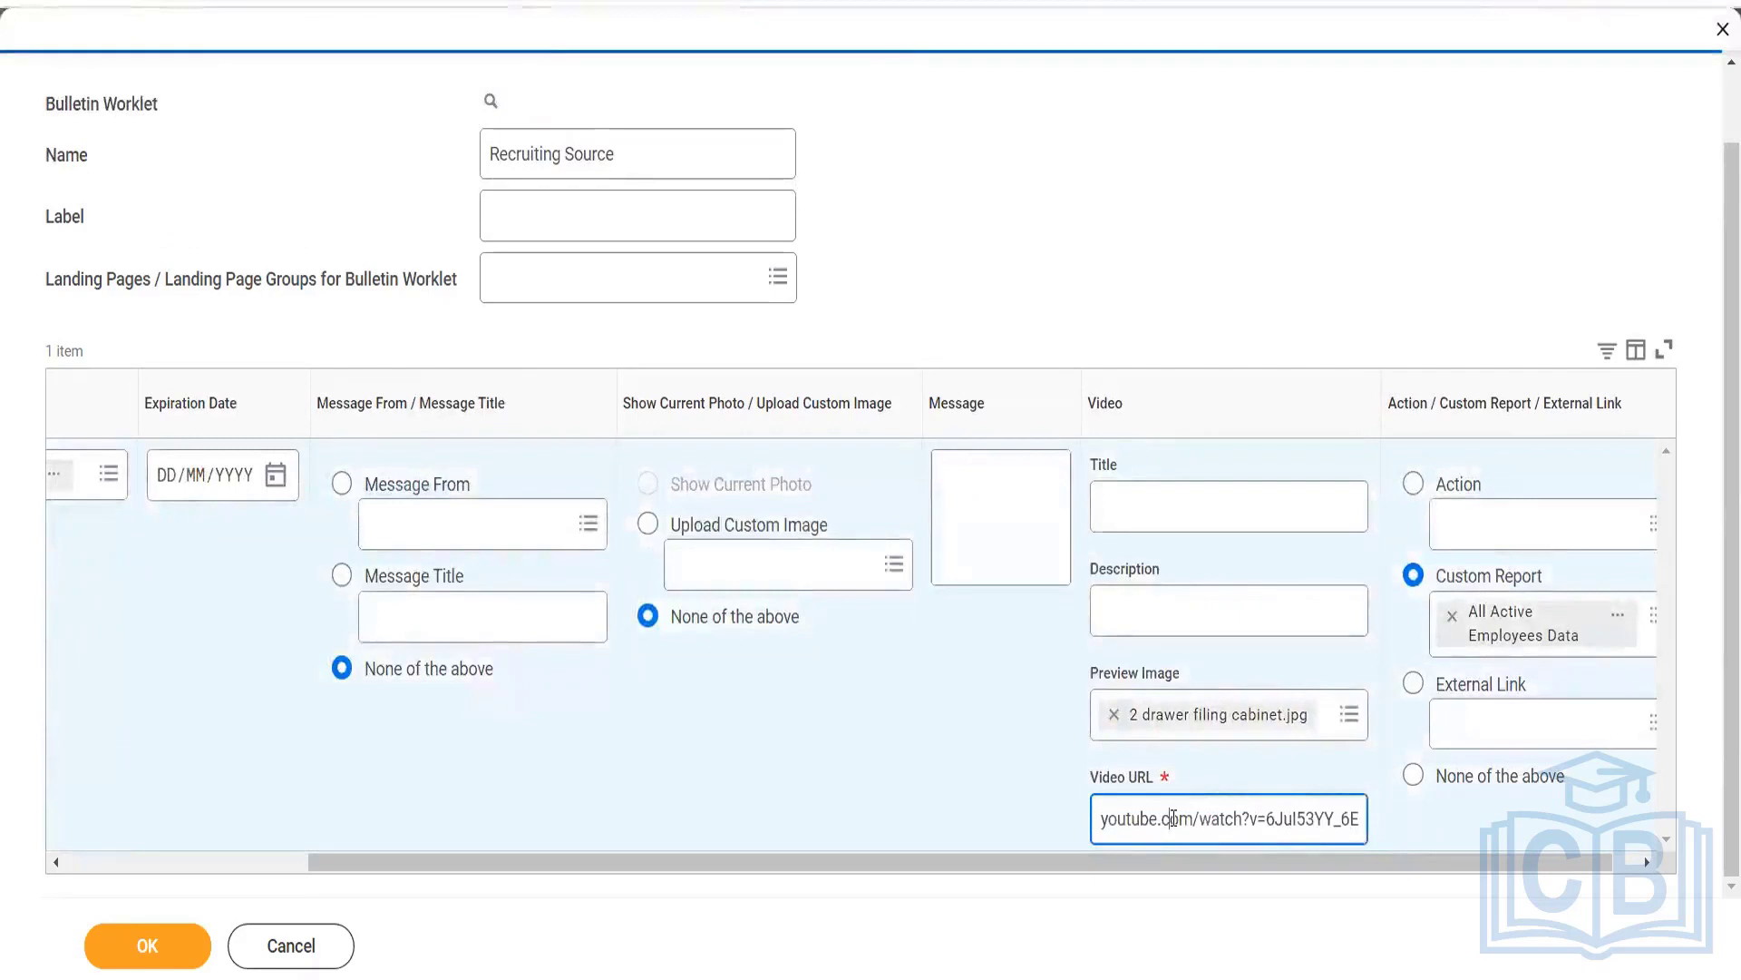
pyautogui.click(1600, 737)
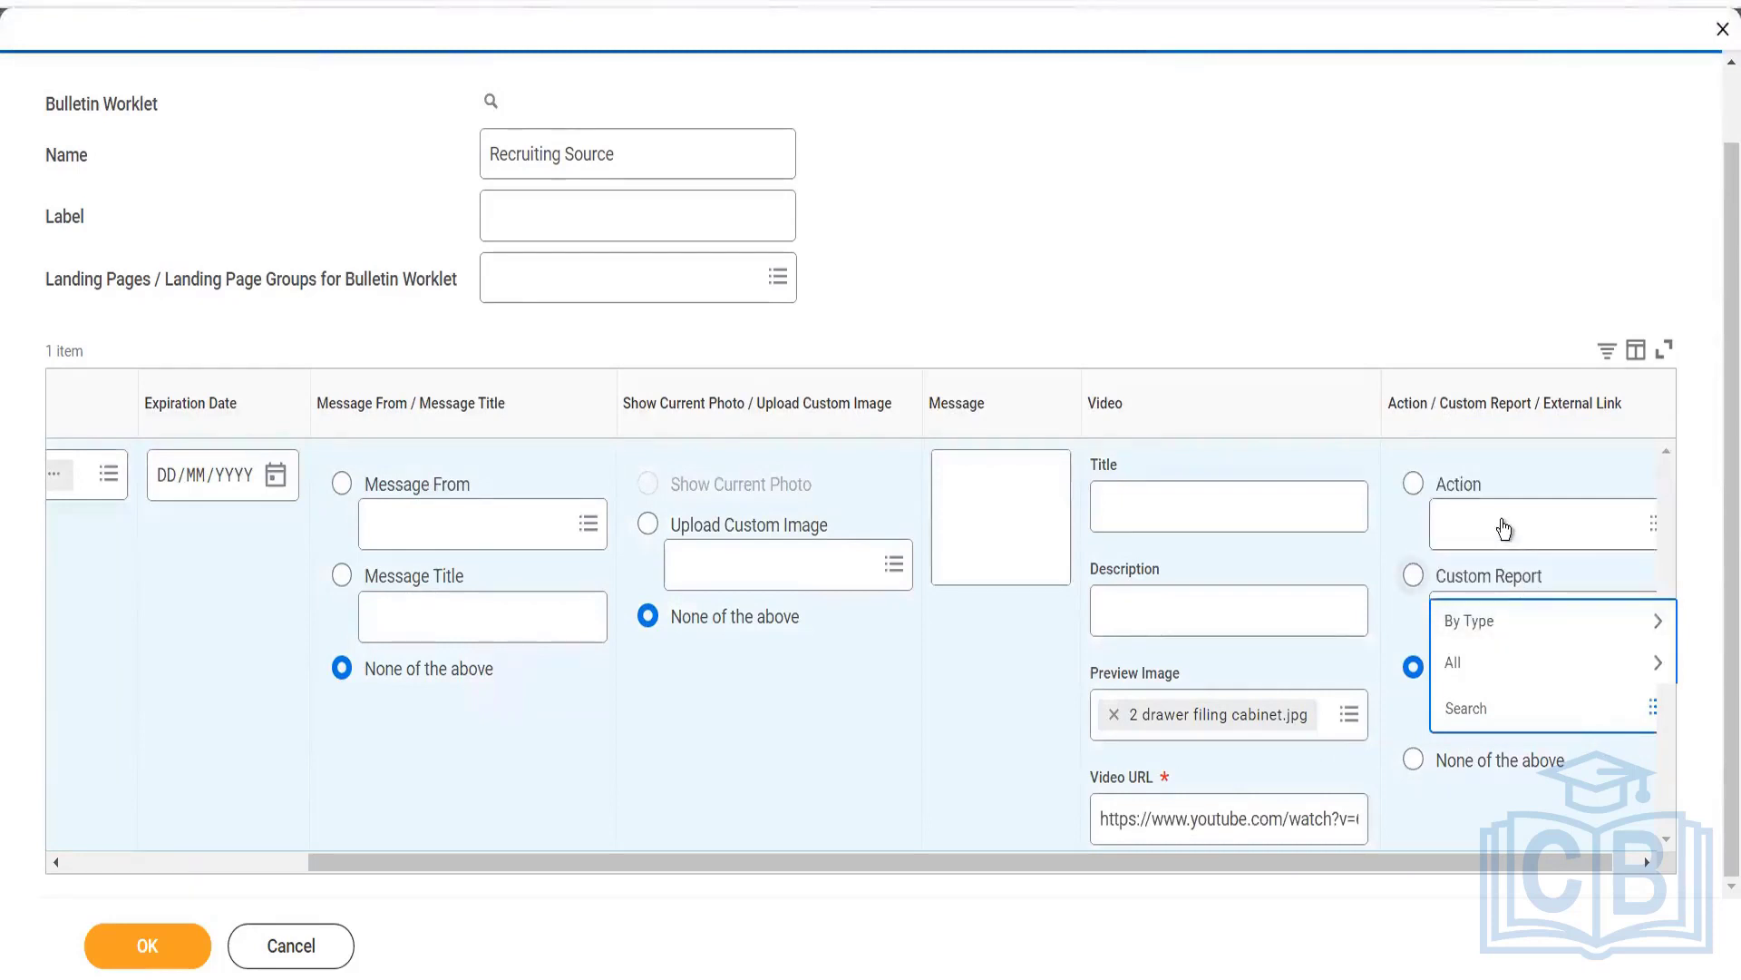
pyautogui.click(1504, 520)
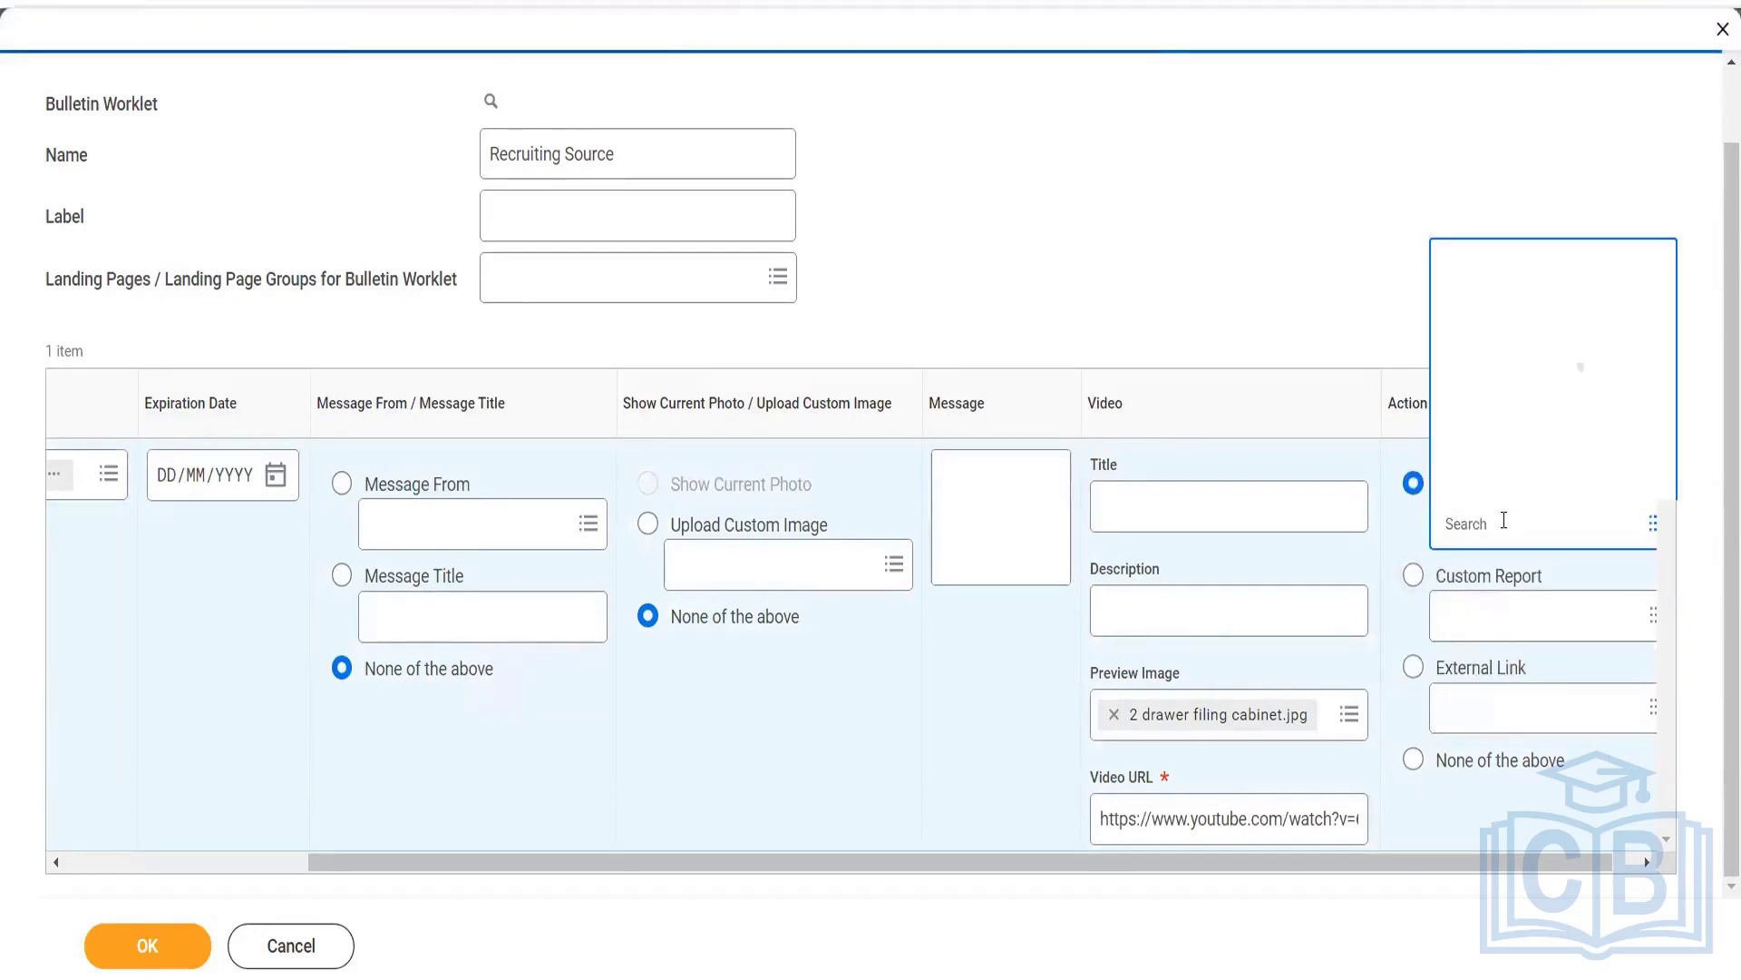
pyautogui.click(1507, 444)
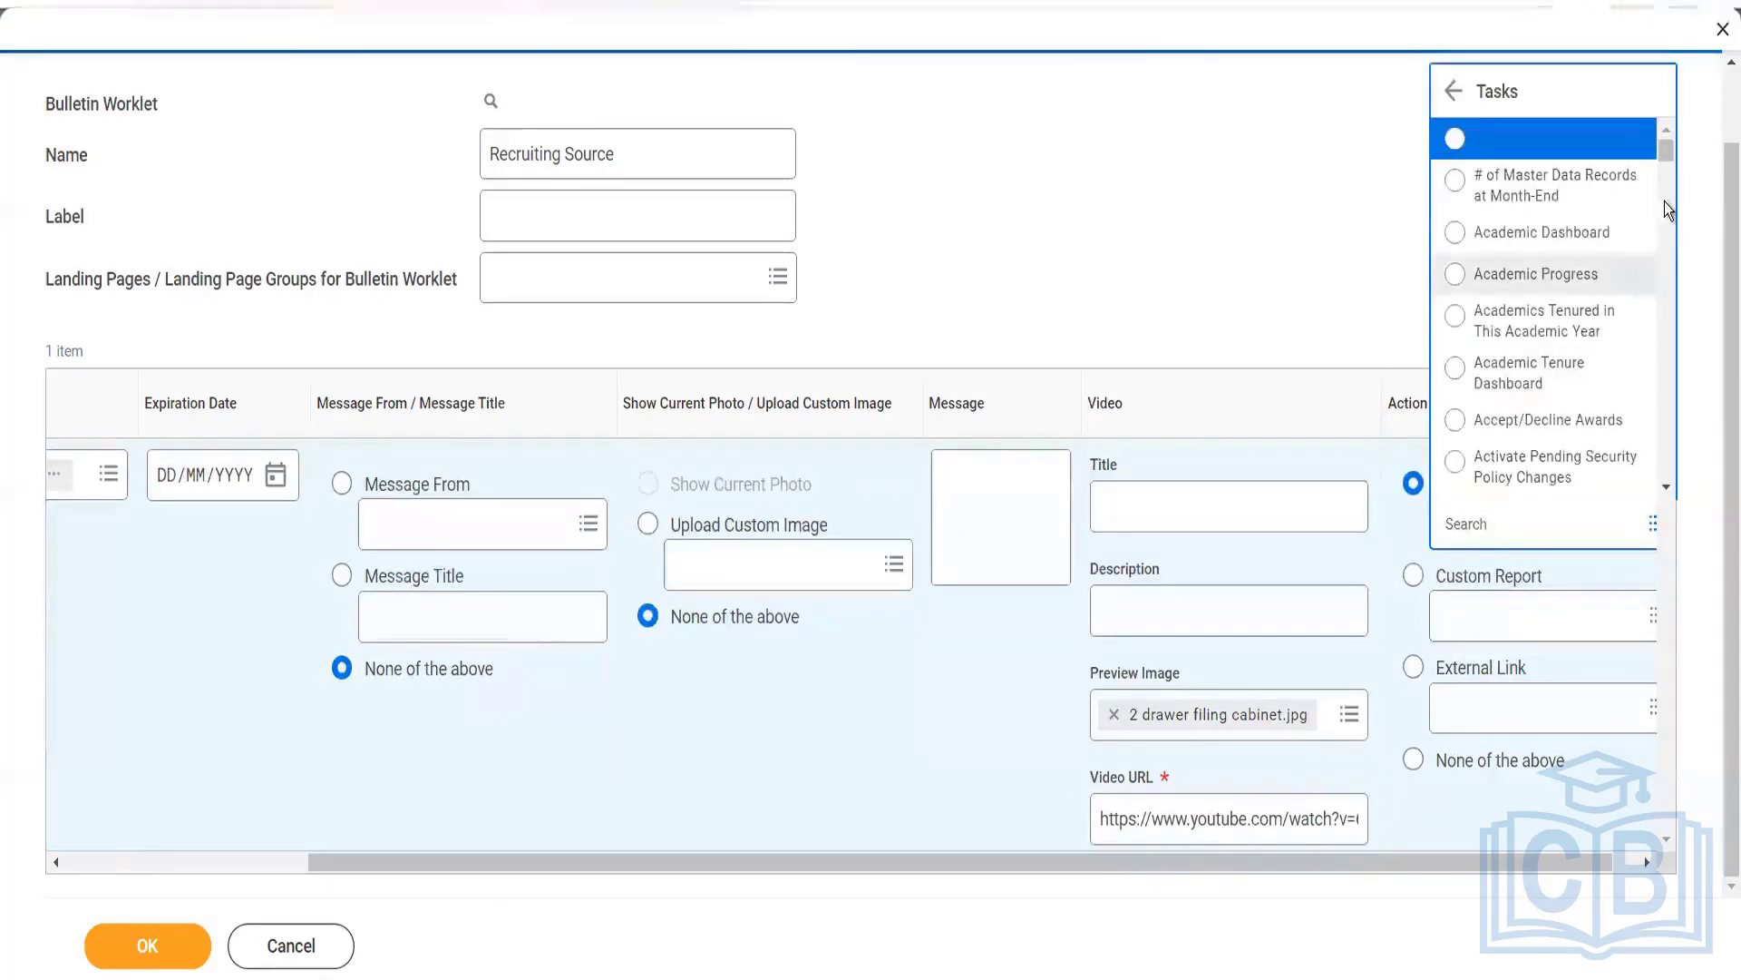
pyautogui.click(1495, 515)
pyautogui.write('recul')
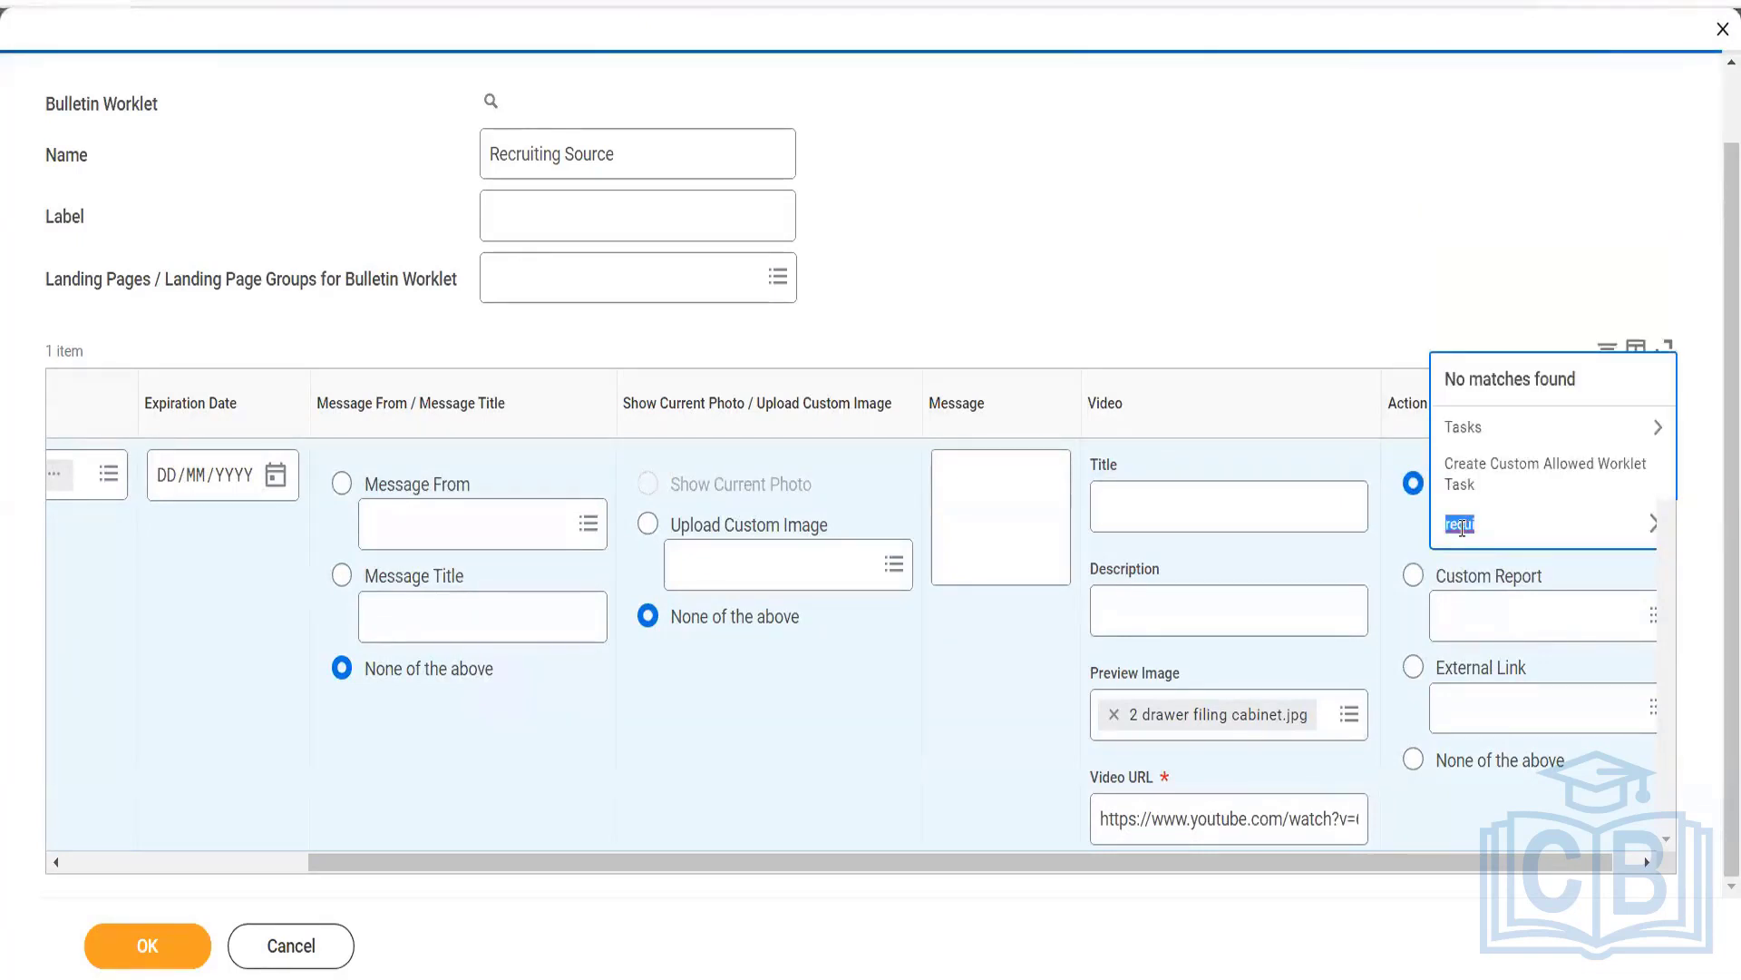
pyautogui.press('Return')
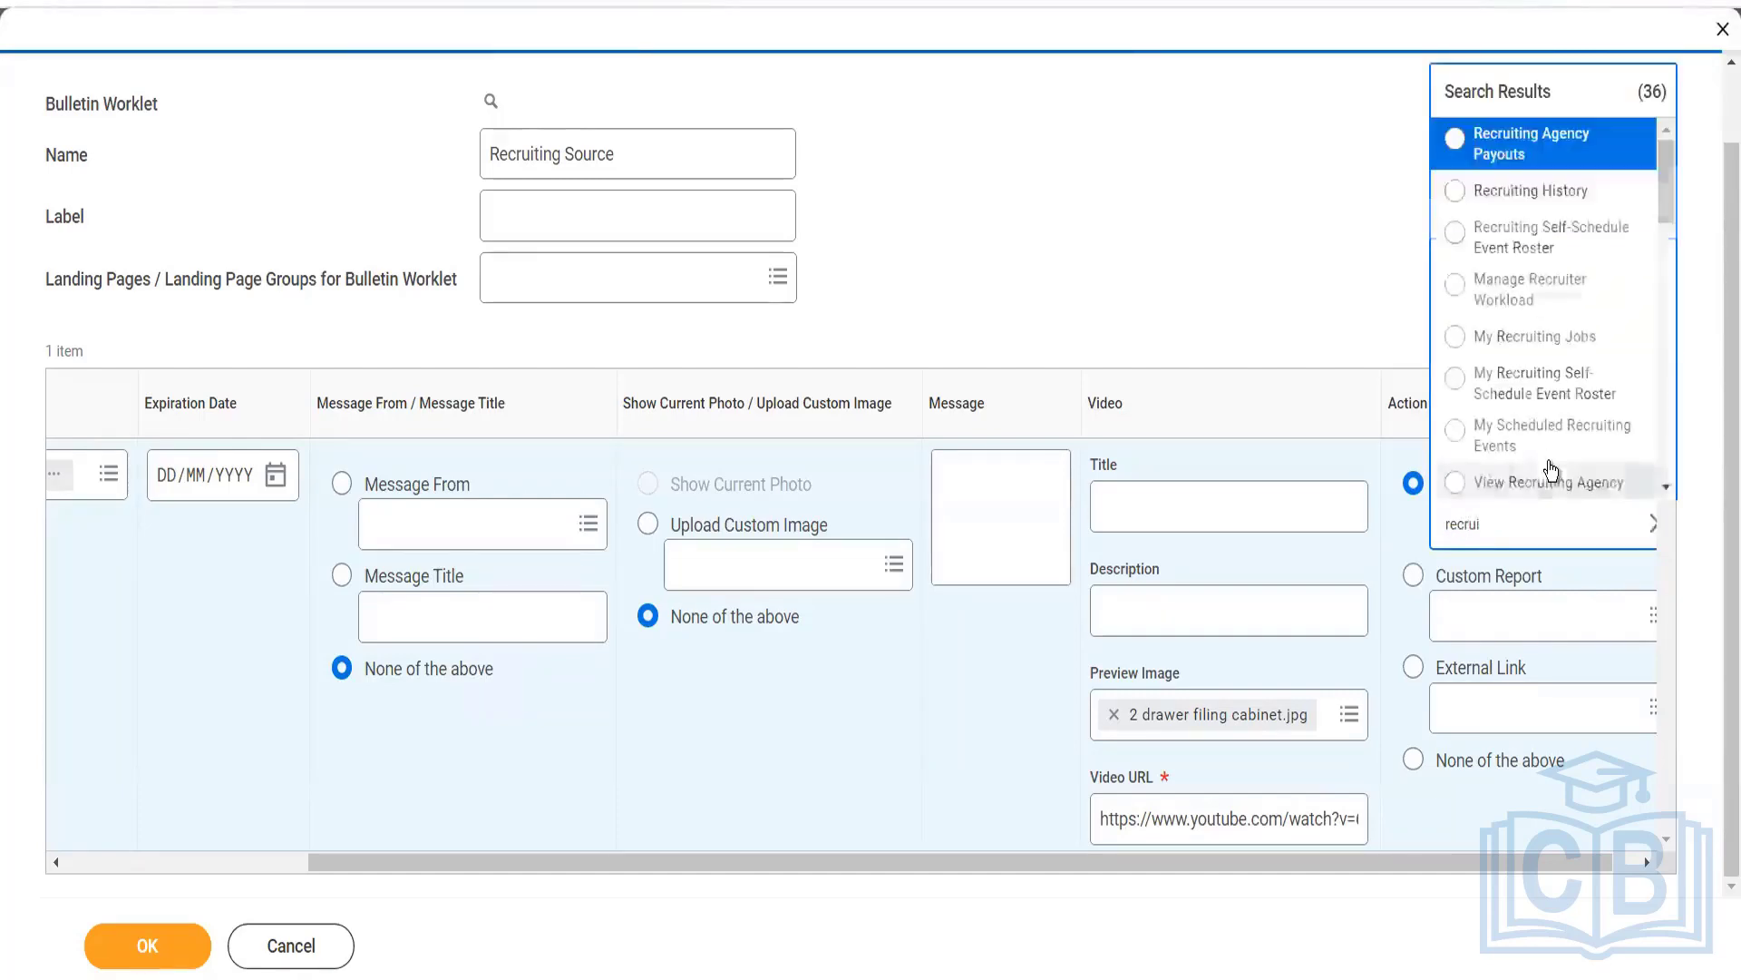
pyautogui.click(1533, 192)
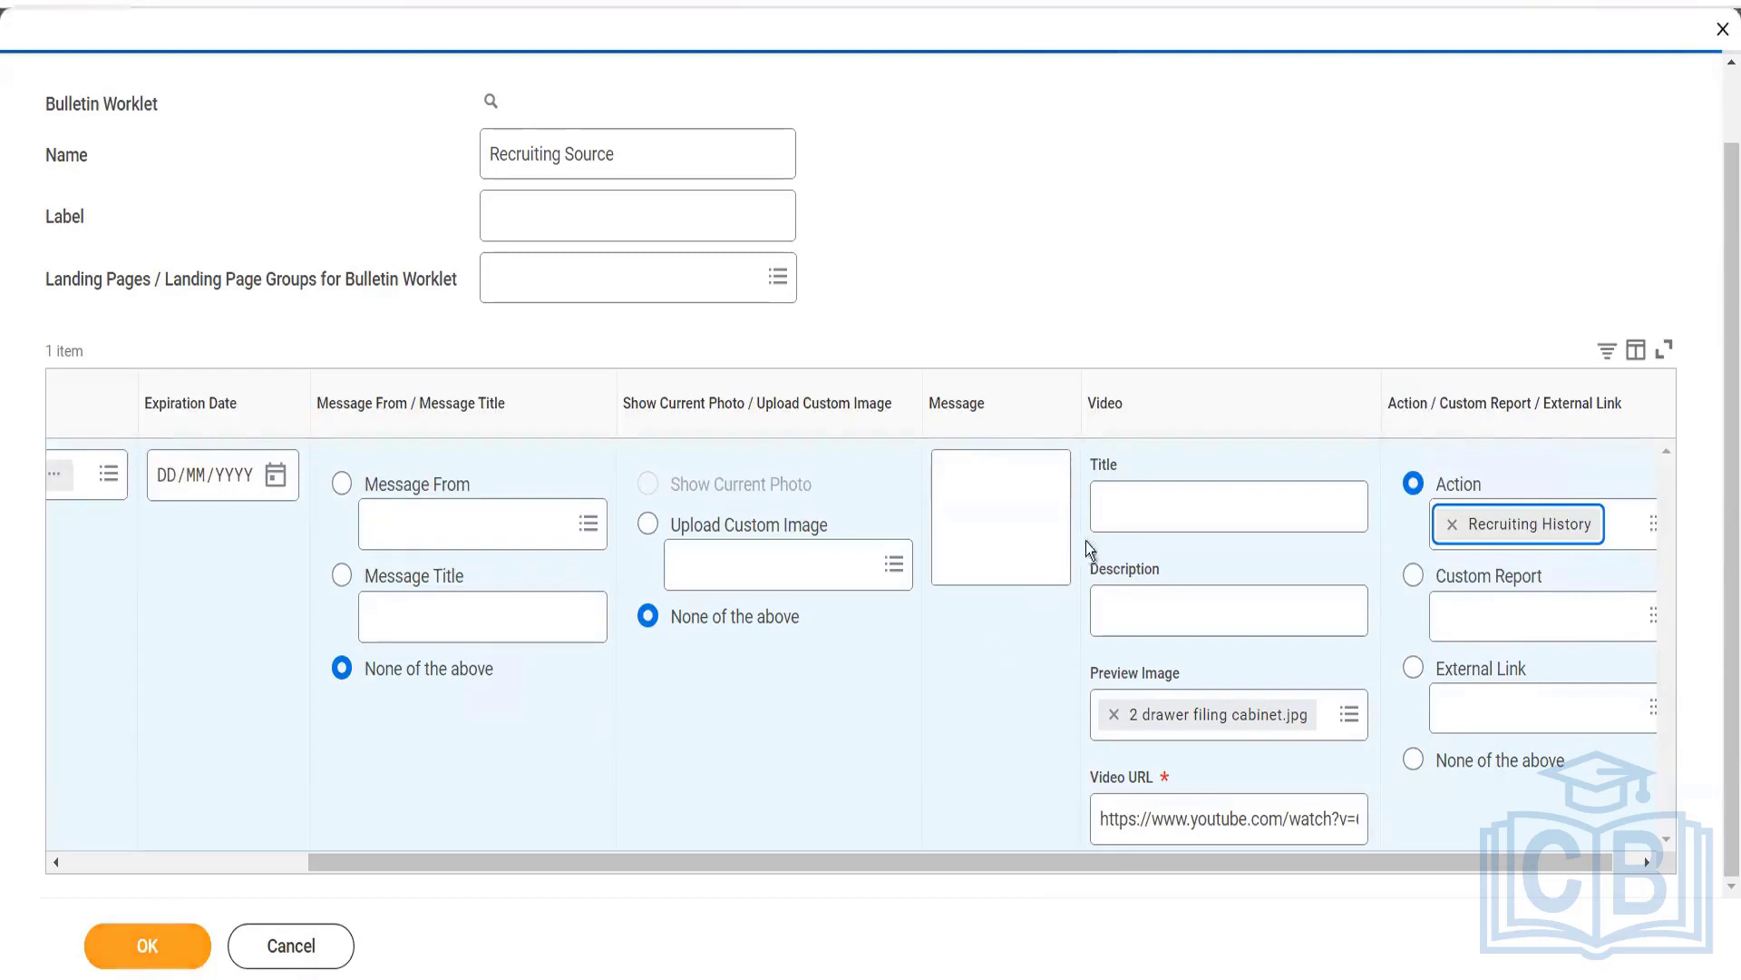
# Enter "Video Testing" as the video title and save the bulletin worklet
pyautogui.click(1172, 513)
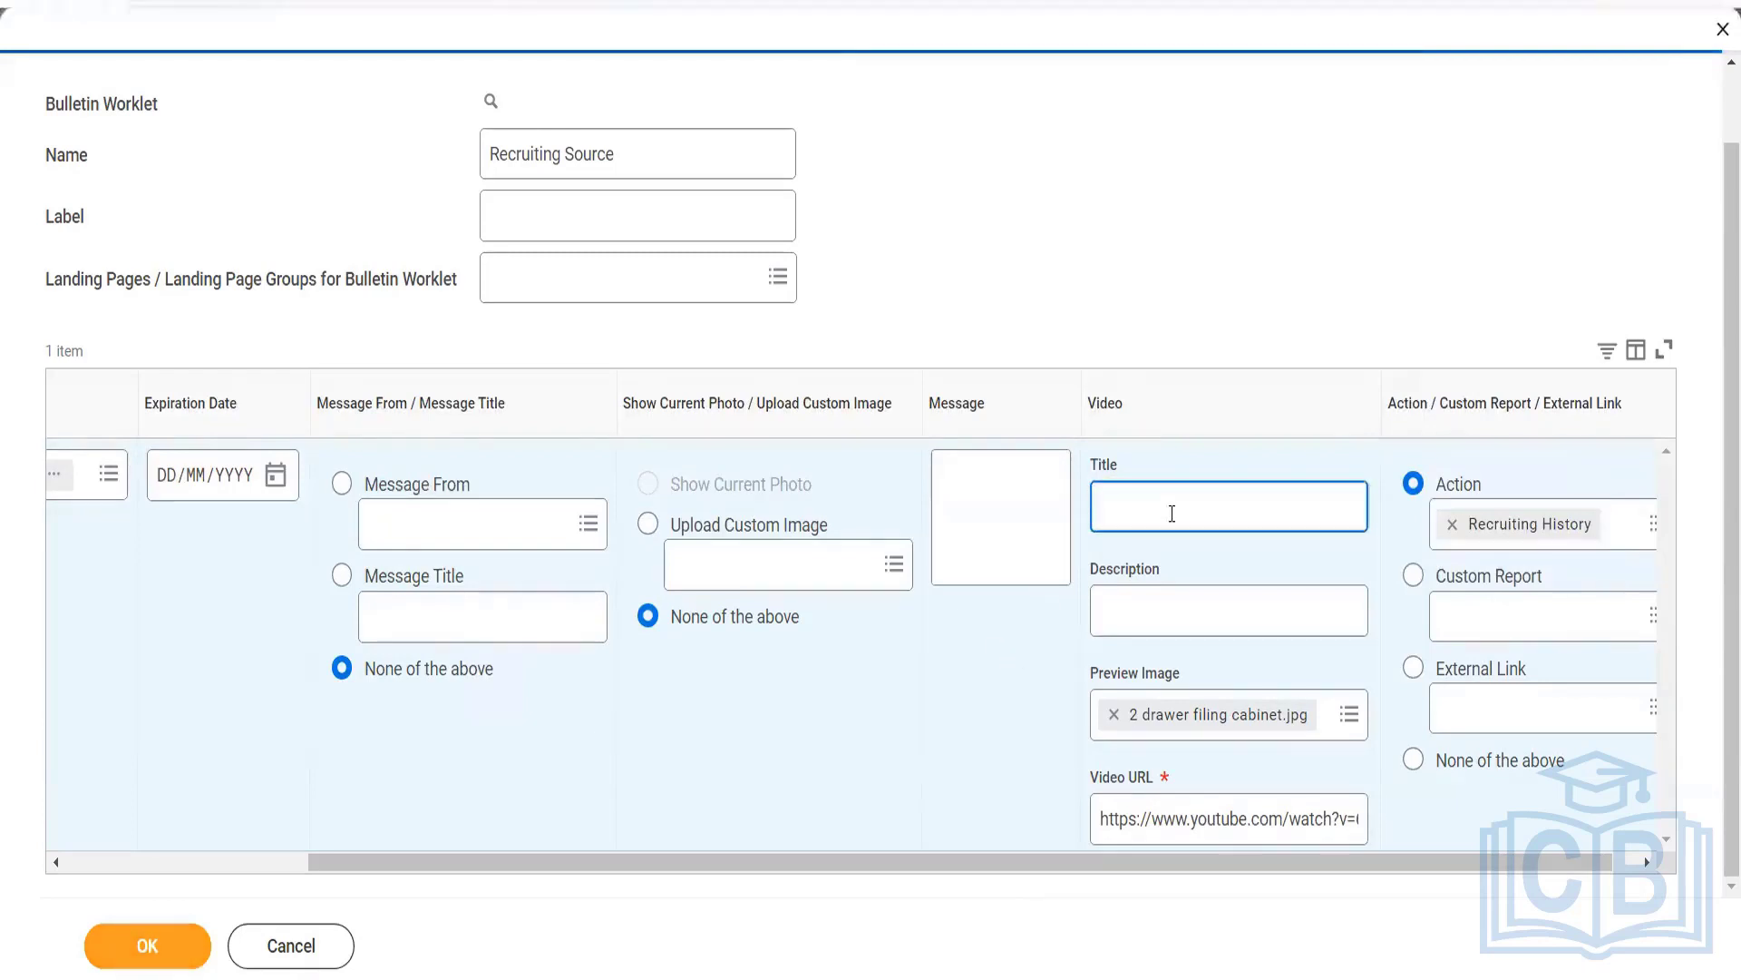
pyautogui.write('Video Testing')
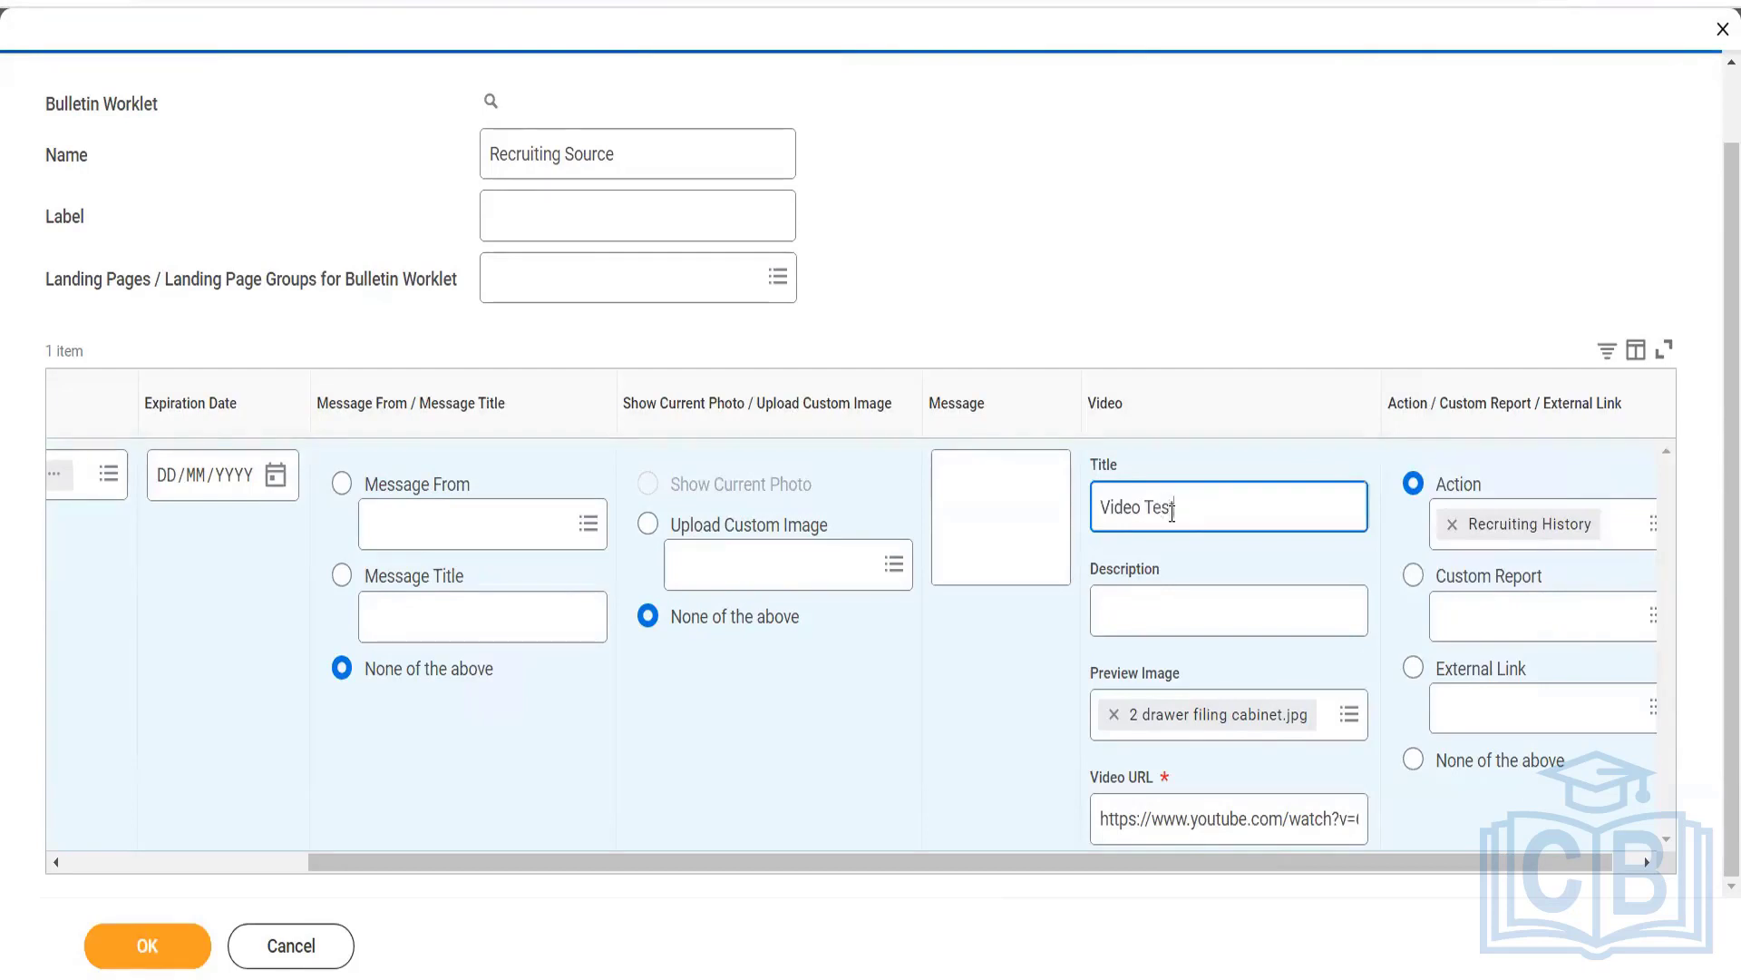
pyautogui.click(133, 946)
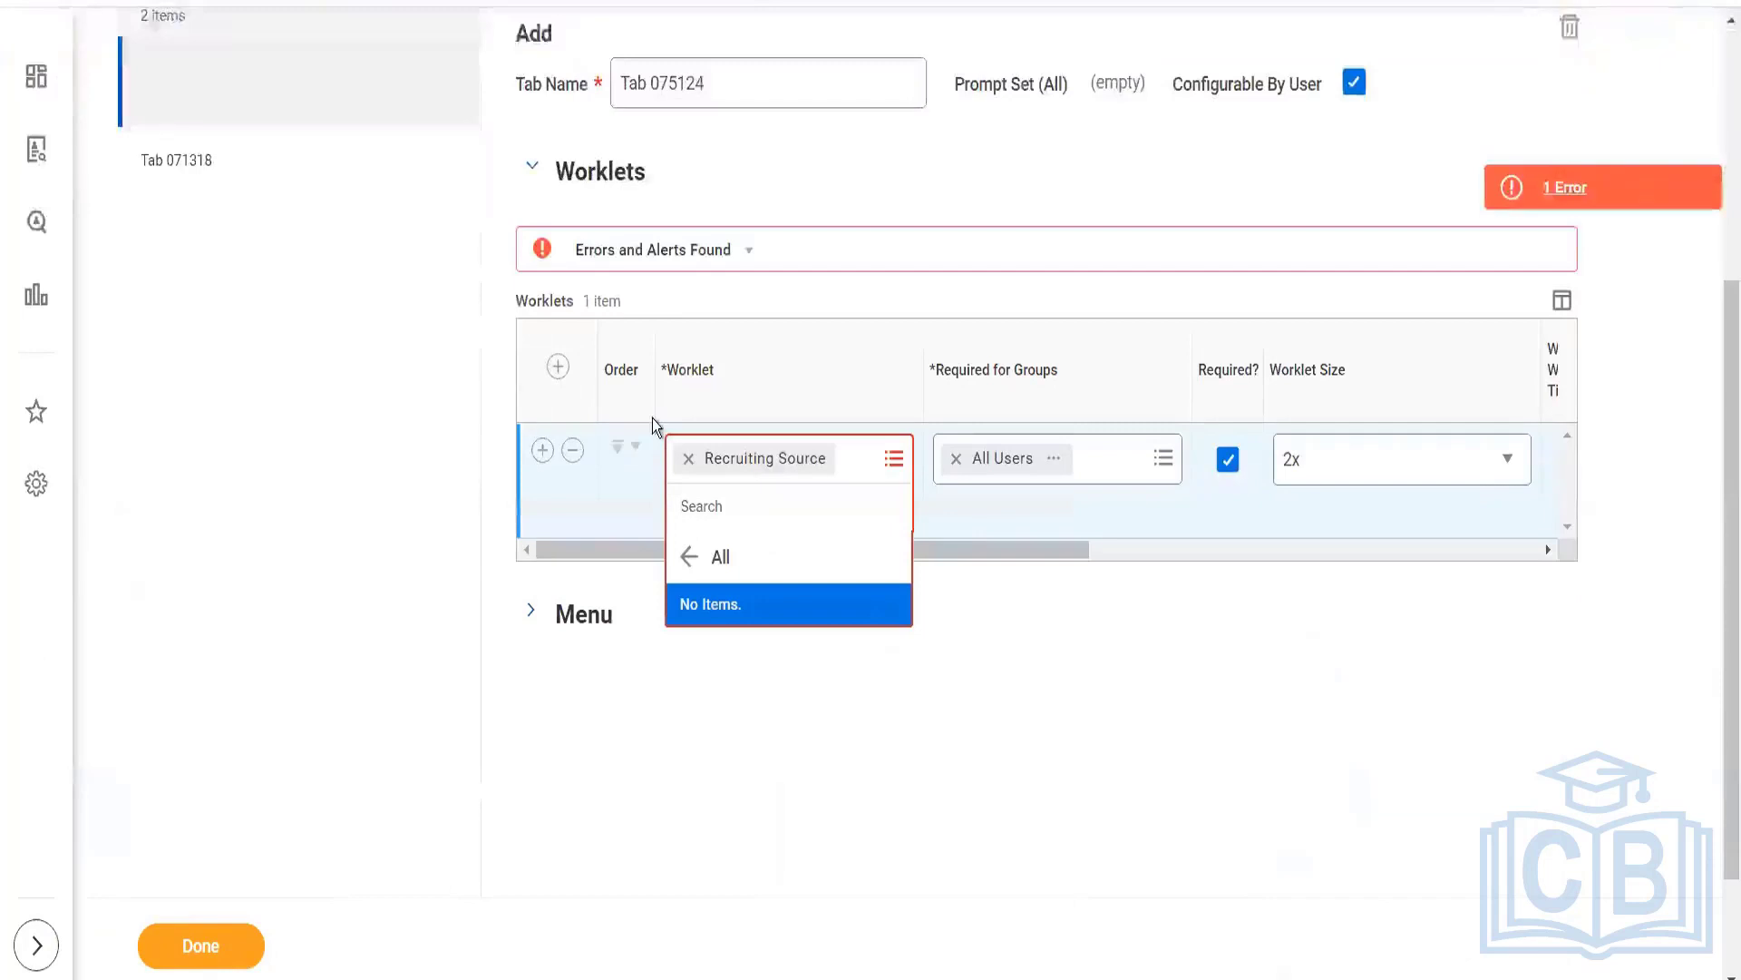
# Clear Recruiting Source from the worklet row on Tab 075124 and try to reselect a worklet by searching "recrui" and browsing all worklets
pyautogui.click(690, 460)
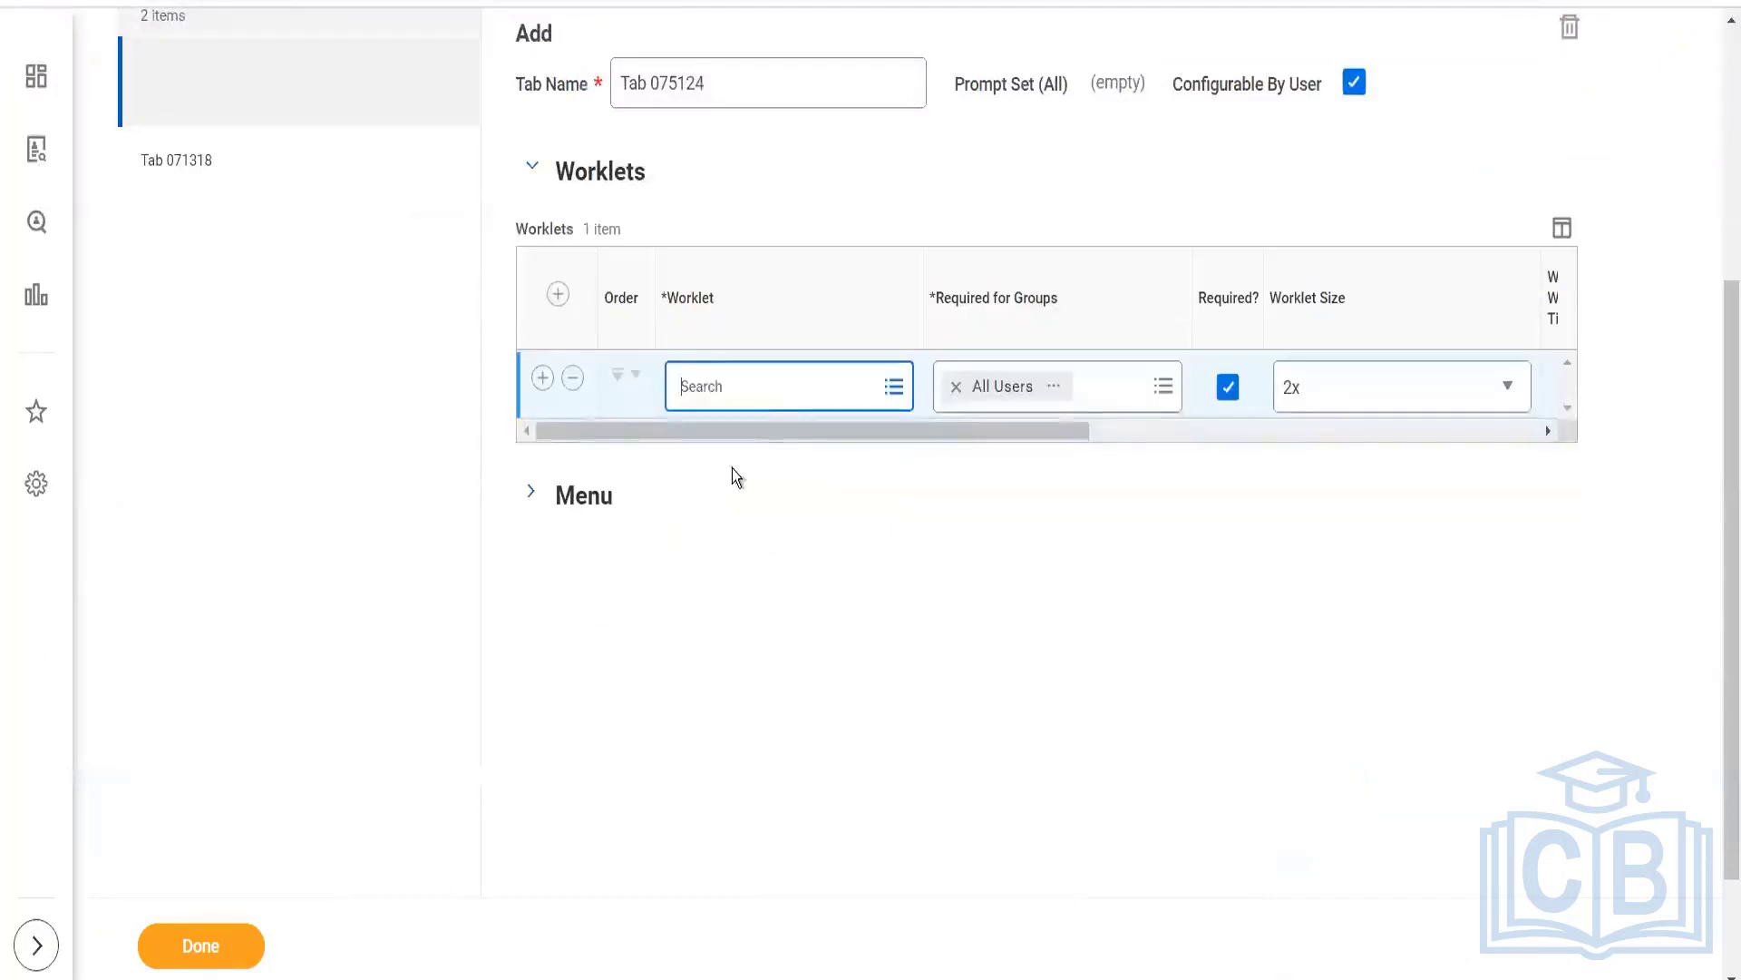
pyautogui.write('recr')
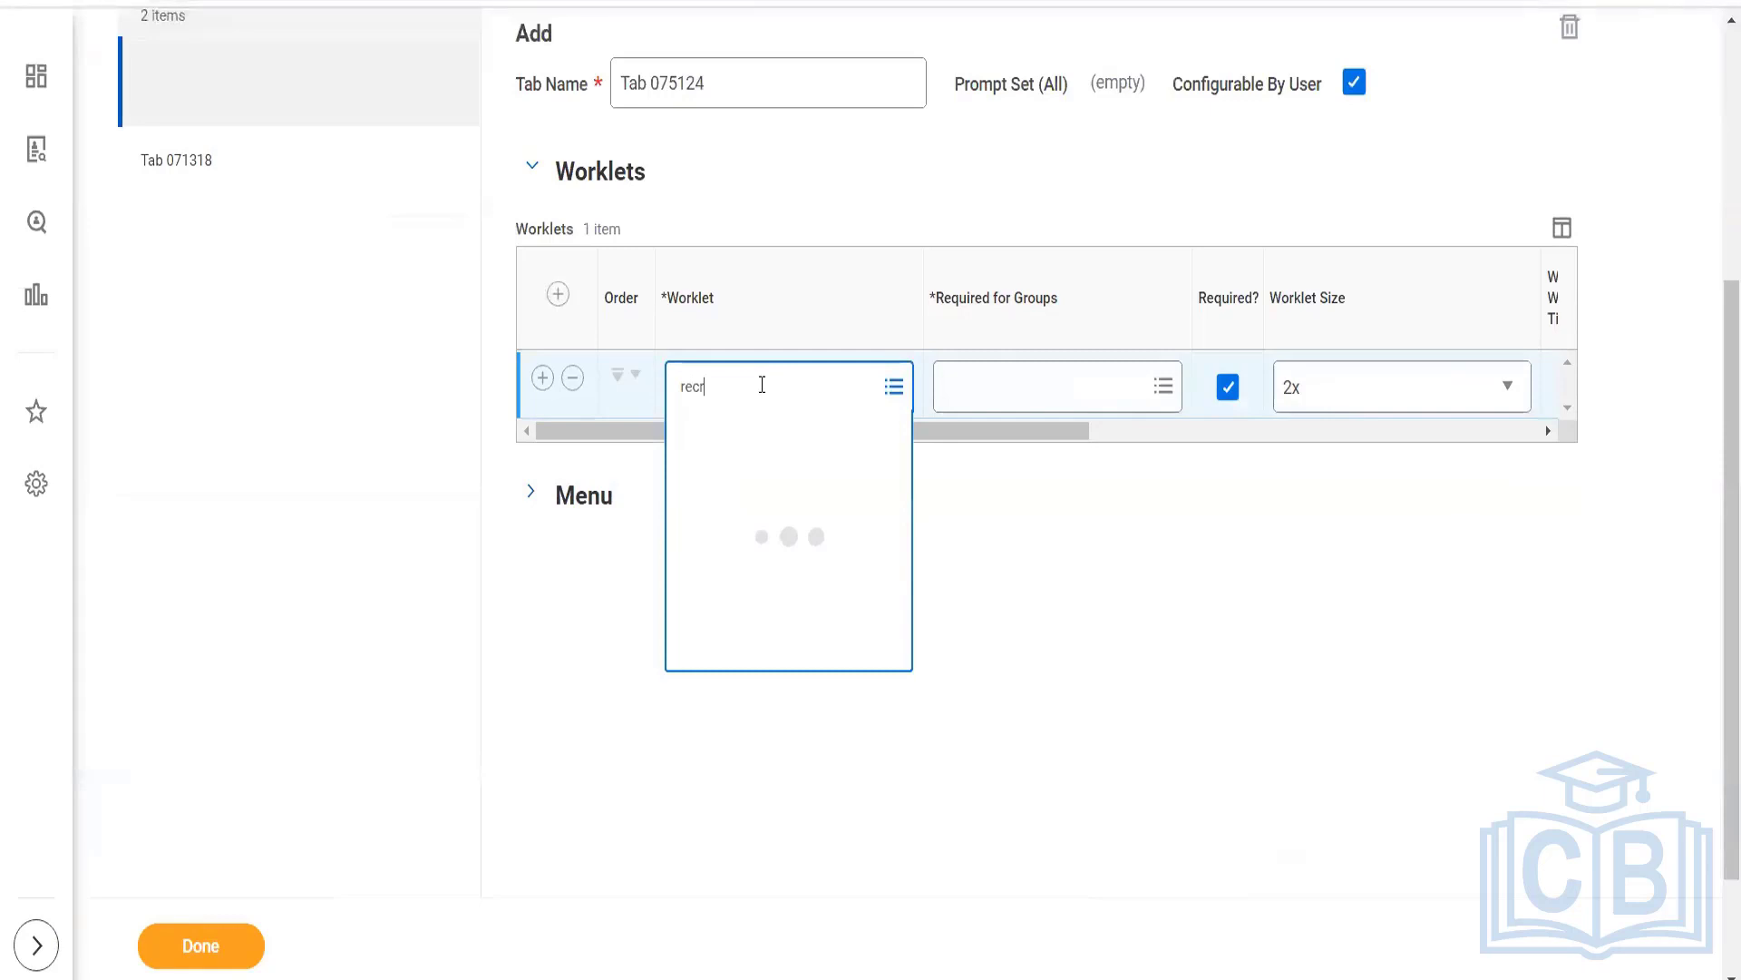
pyautogui.write('ui')
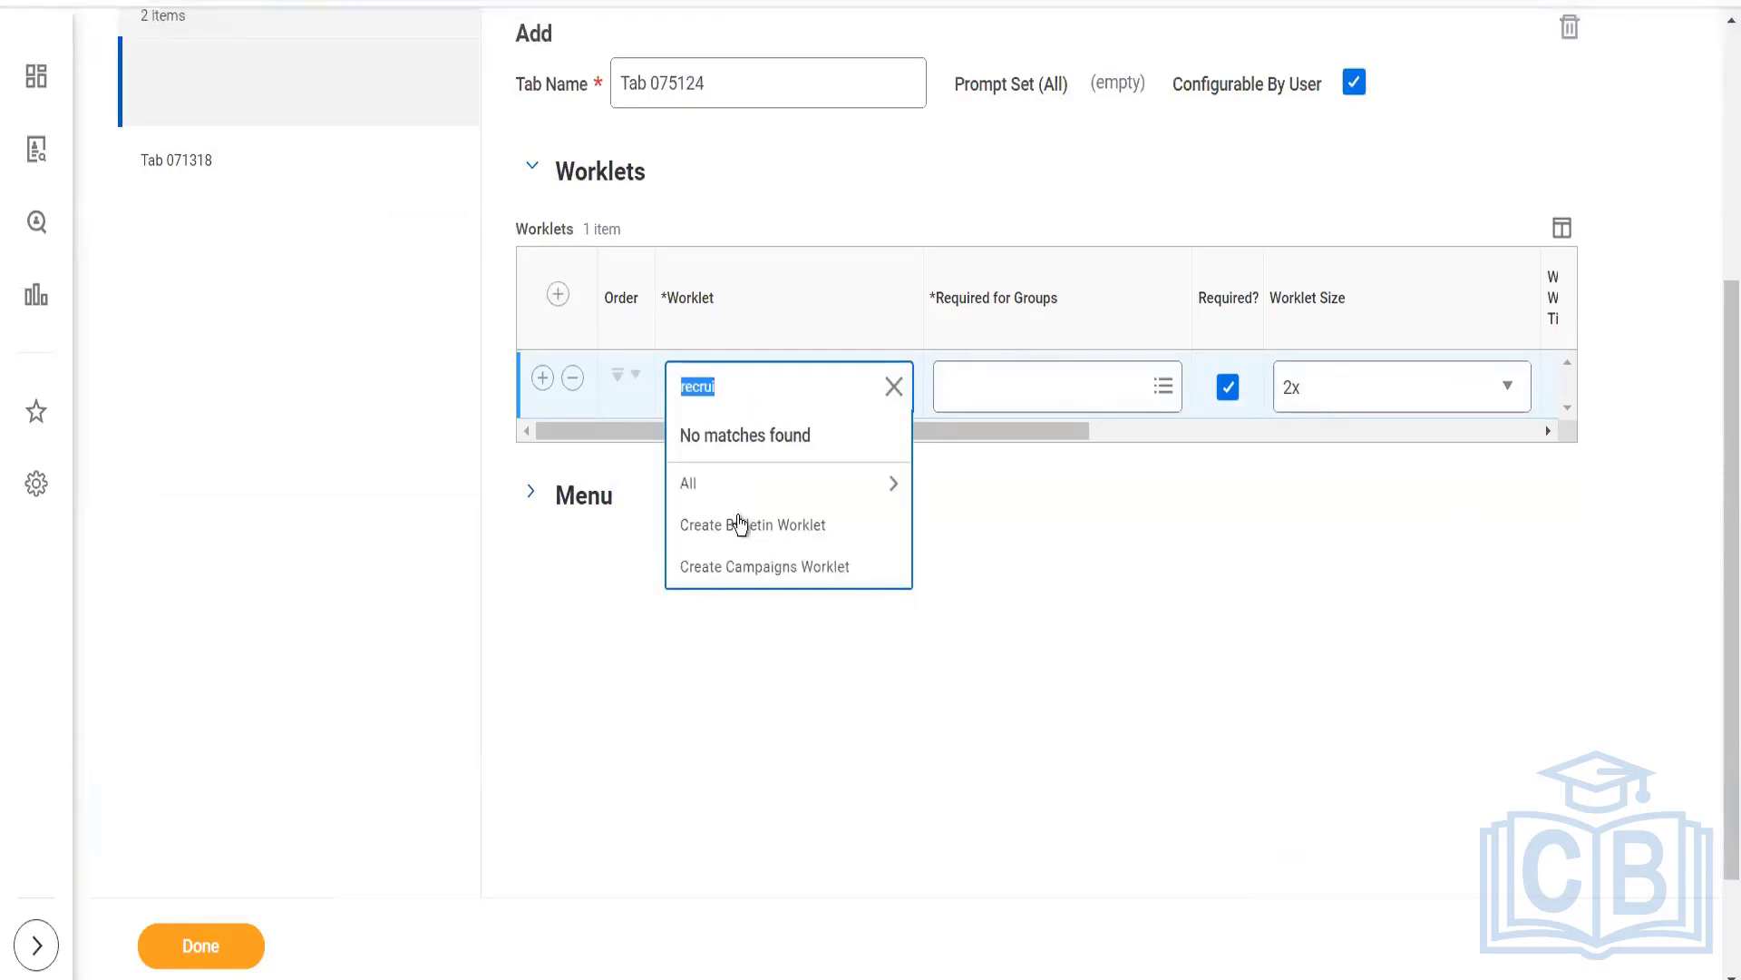
pyautogui.click(749, 483)
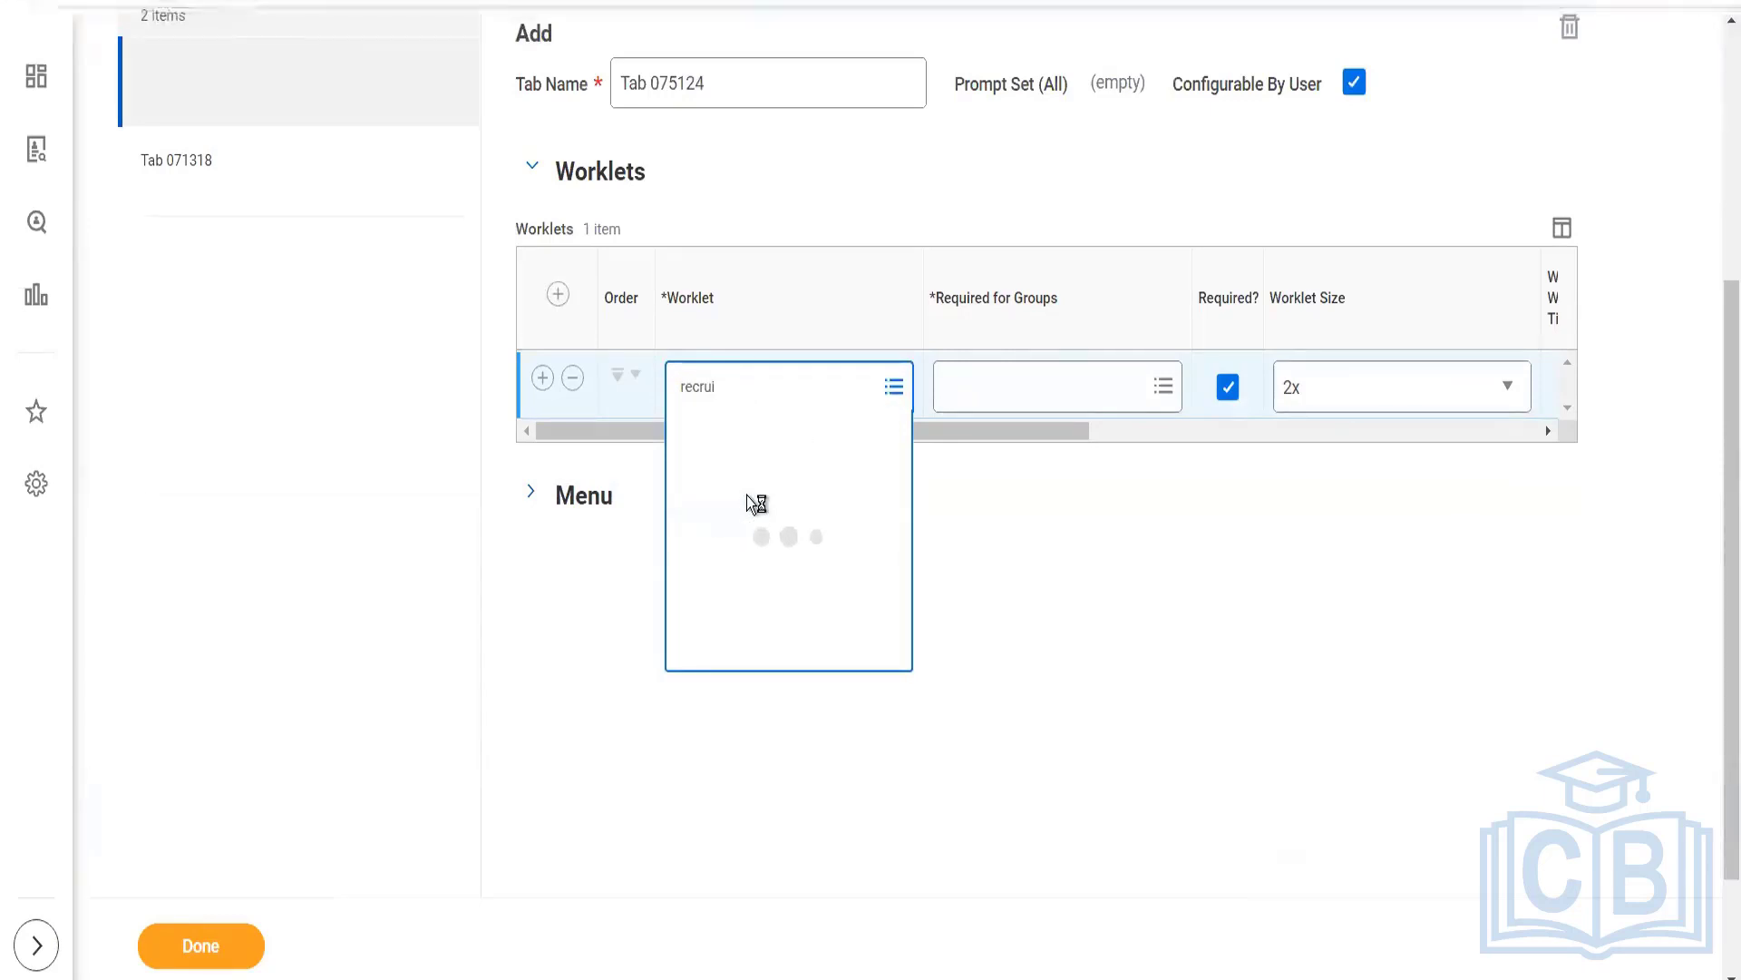
pyautogui.click(964, 495)
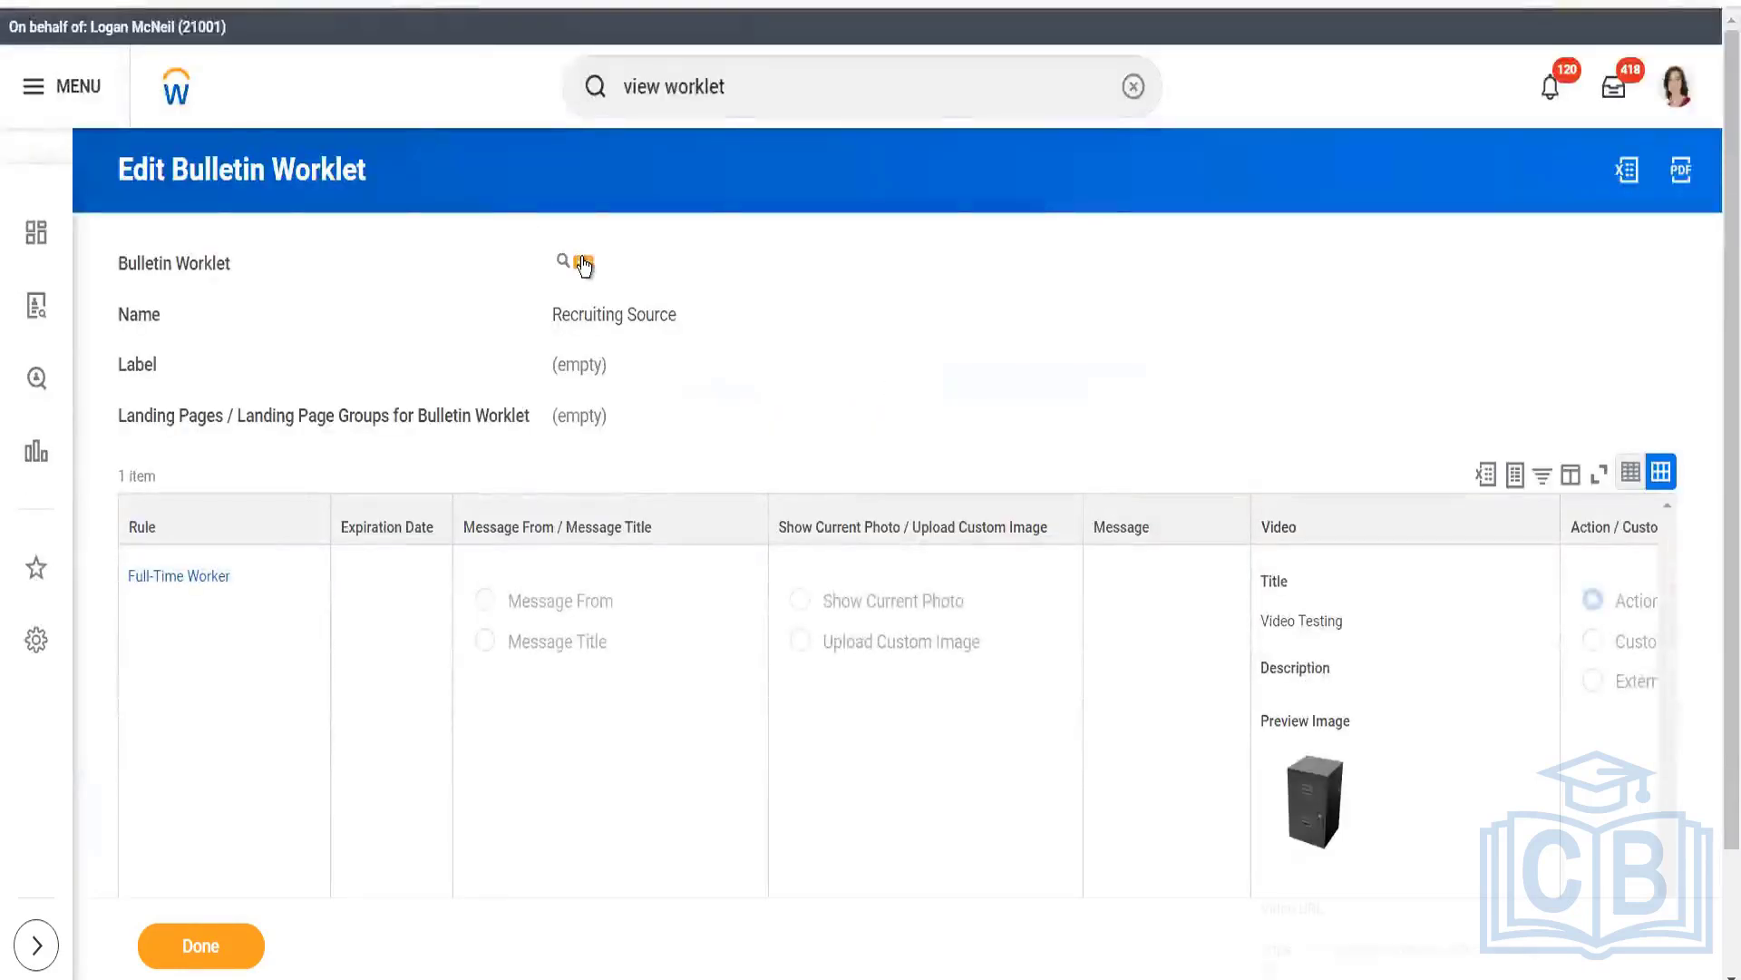
# Examine the related actions available for the saved Recruiting Source bulletin worklet
pyautogui.click(583, 264)
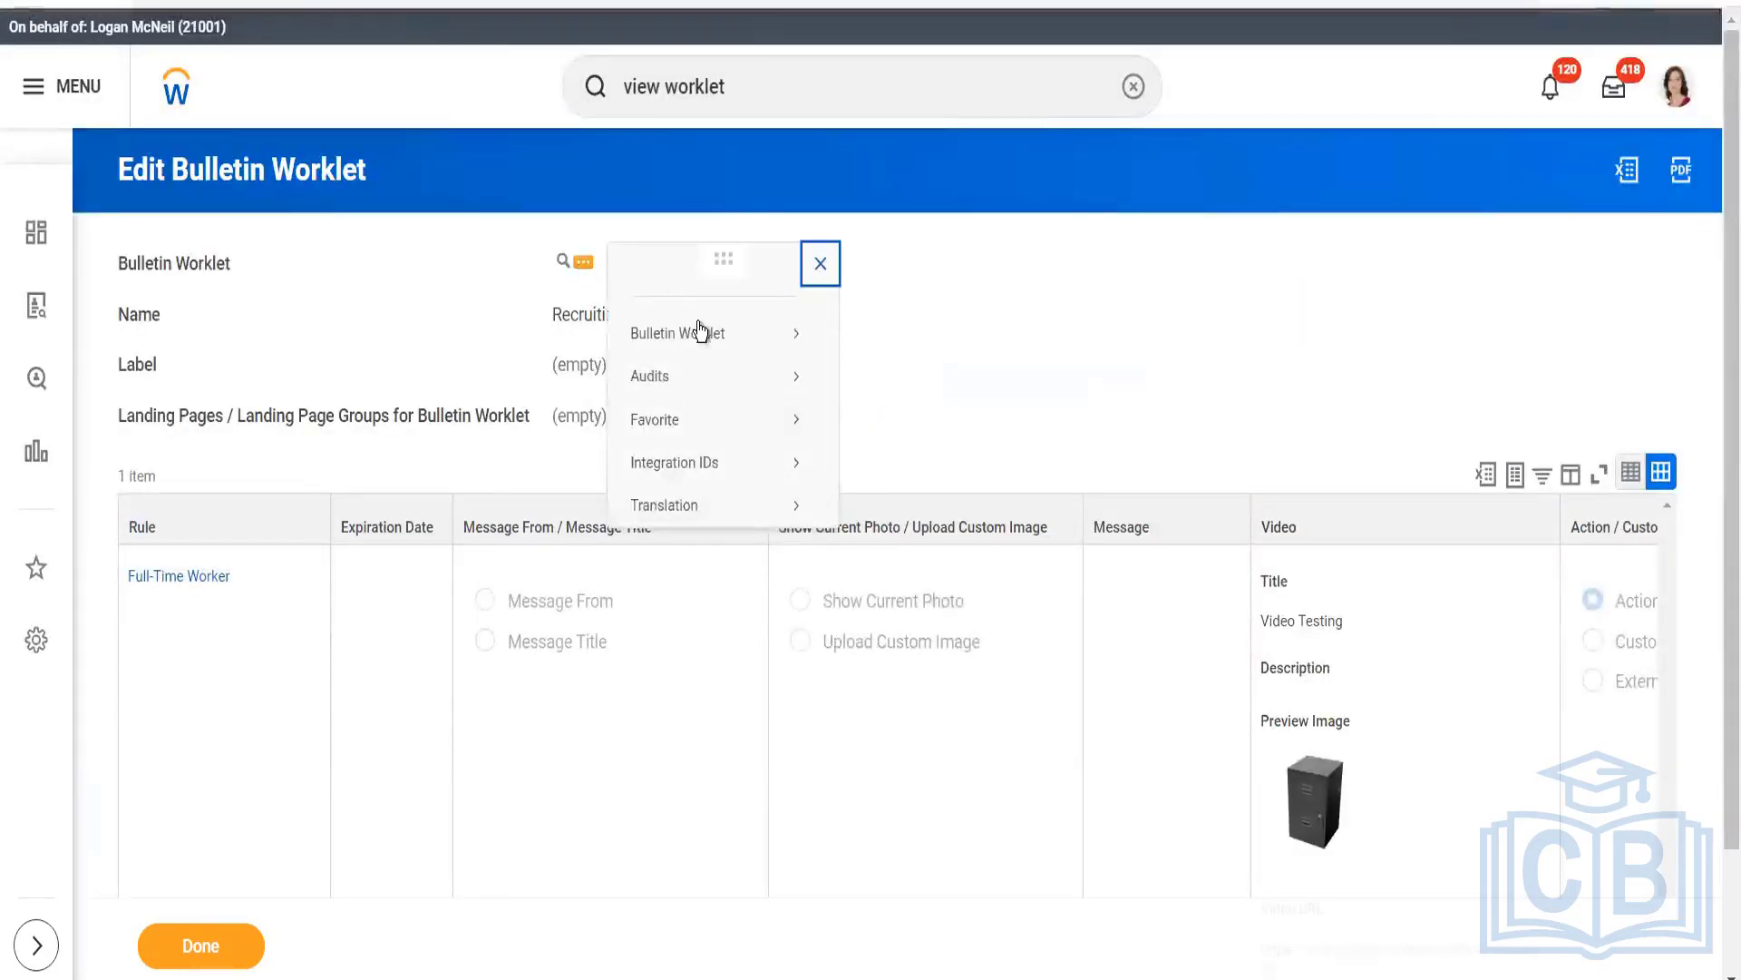
pyautogui.moveTo(704, 335)
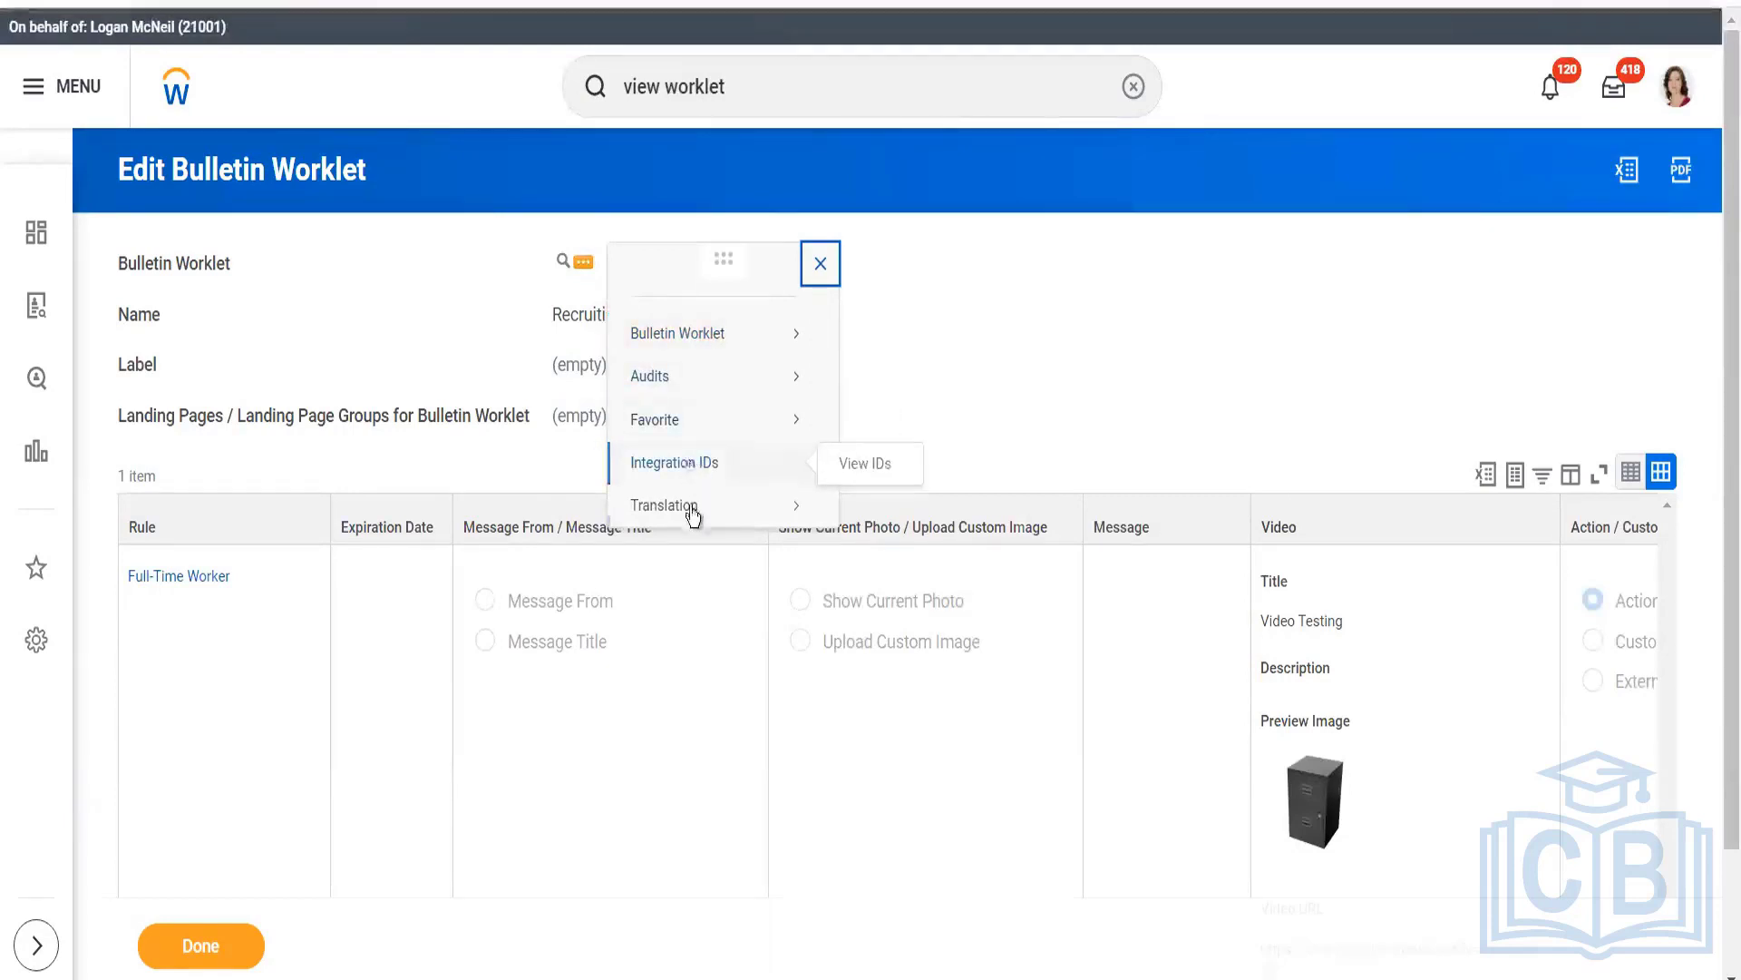
pyautogui.moveTo(692, 509)
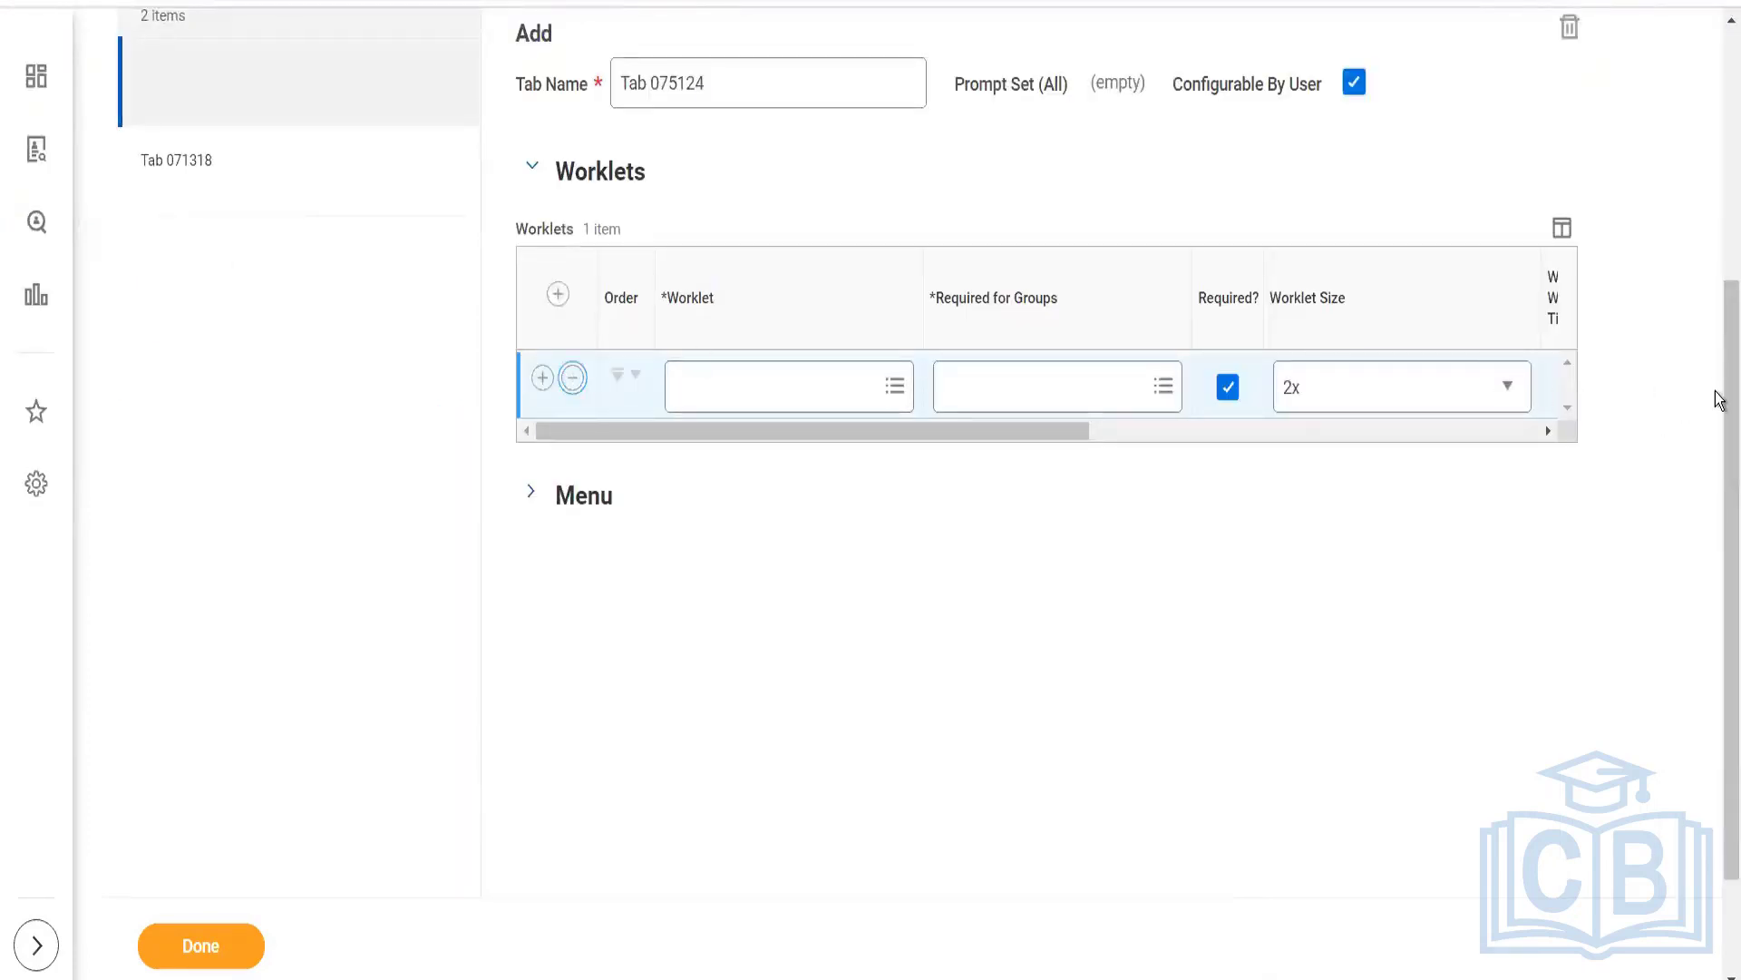
# Remove the empty worklet row from Tab 075124 and open the Alpha Recruiting dashboard's settings
pyautogui.scroll(5, 1717, 423)
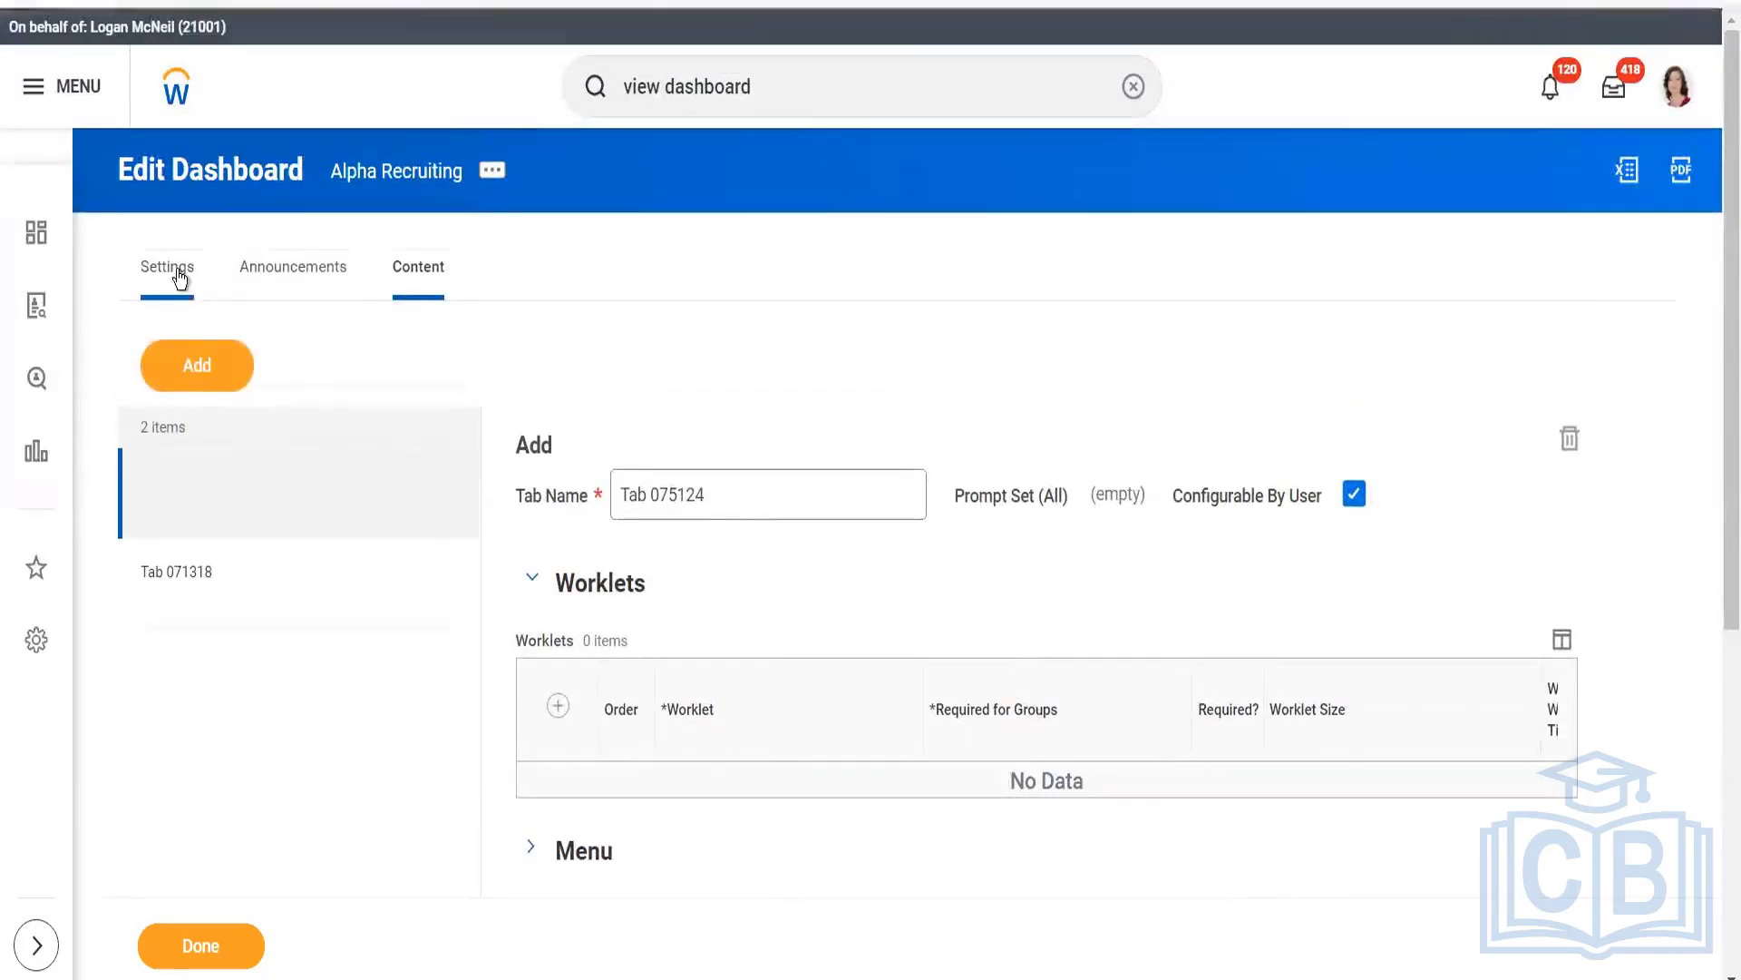
pyautogui.click(178, 272)
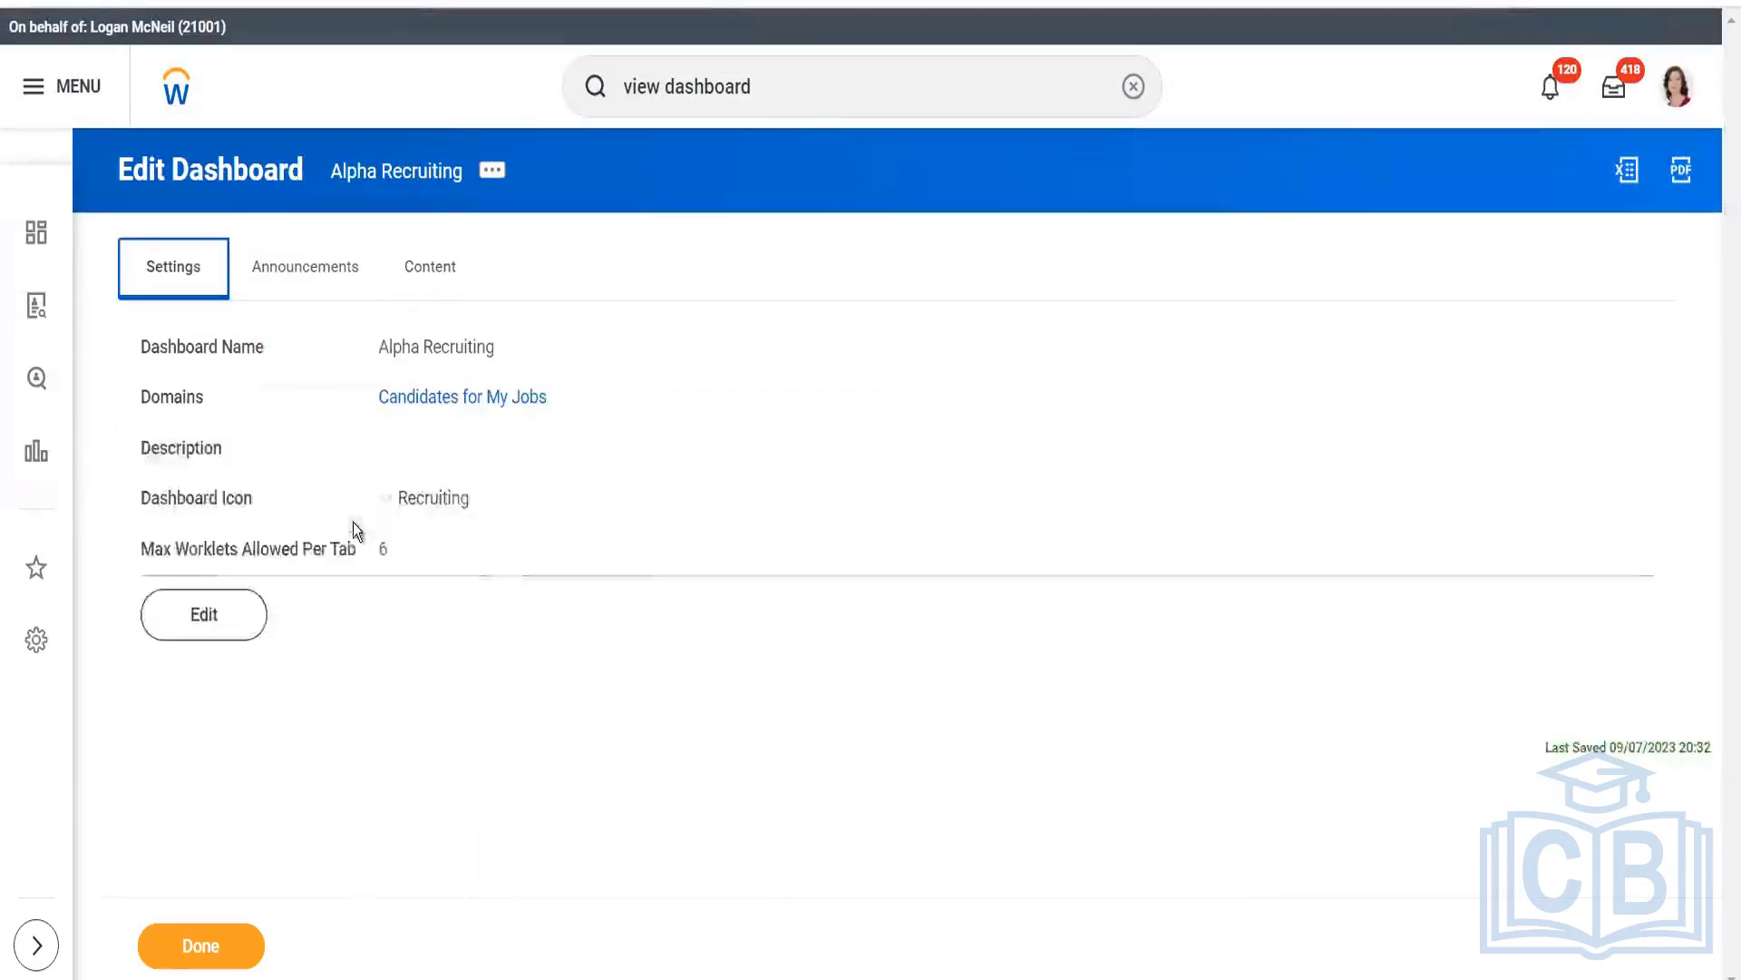
# View the Candidates for My Jobs domain in a new browser tab and review its description and security details
pyautogui.rightClick(494, 400)
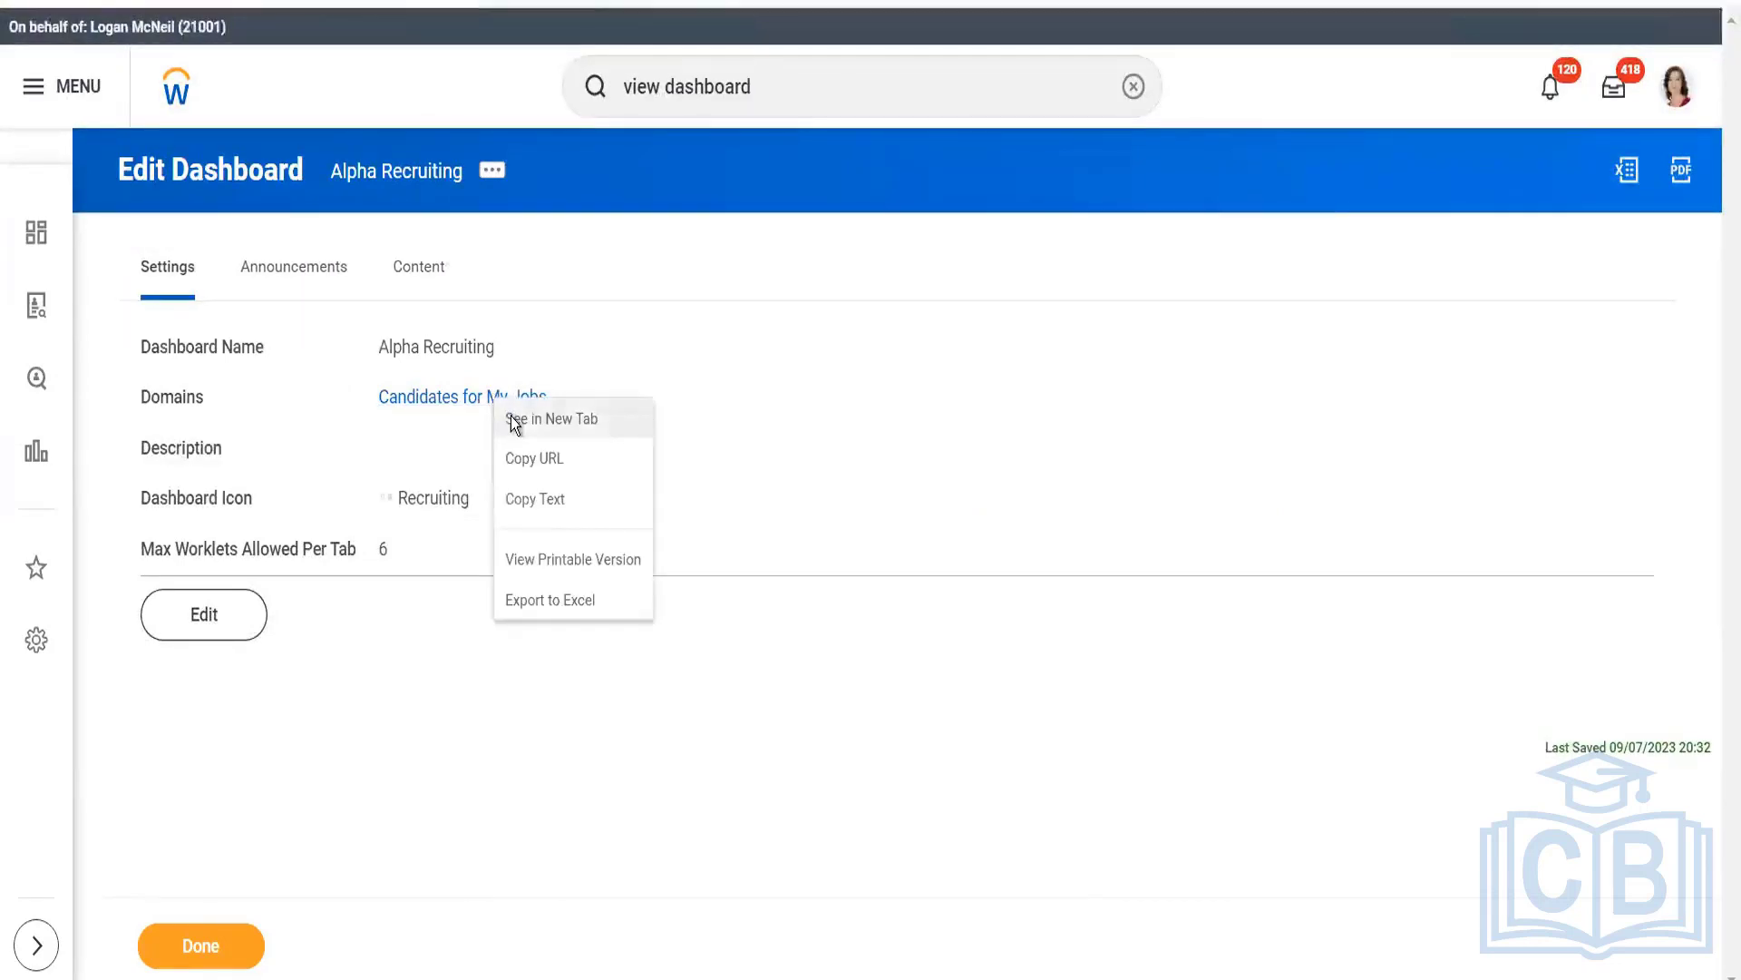
pyautogui.click(514, 422)
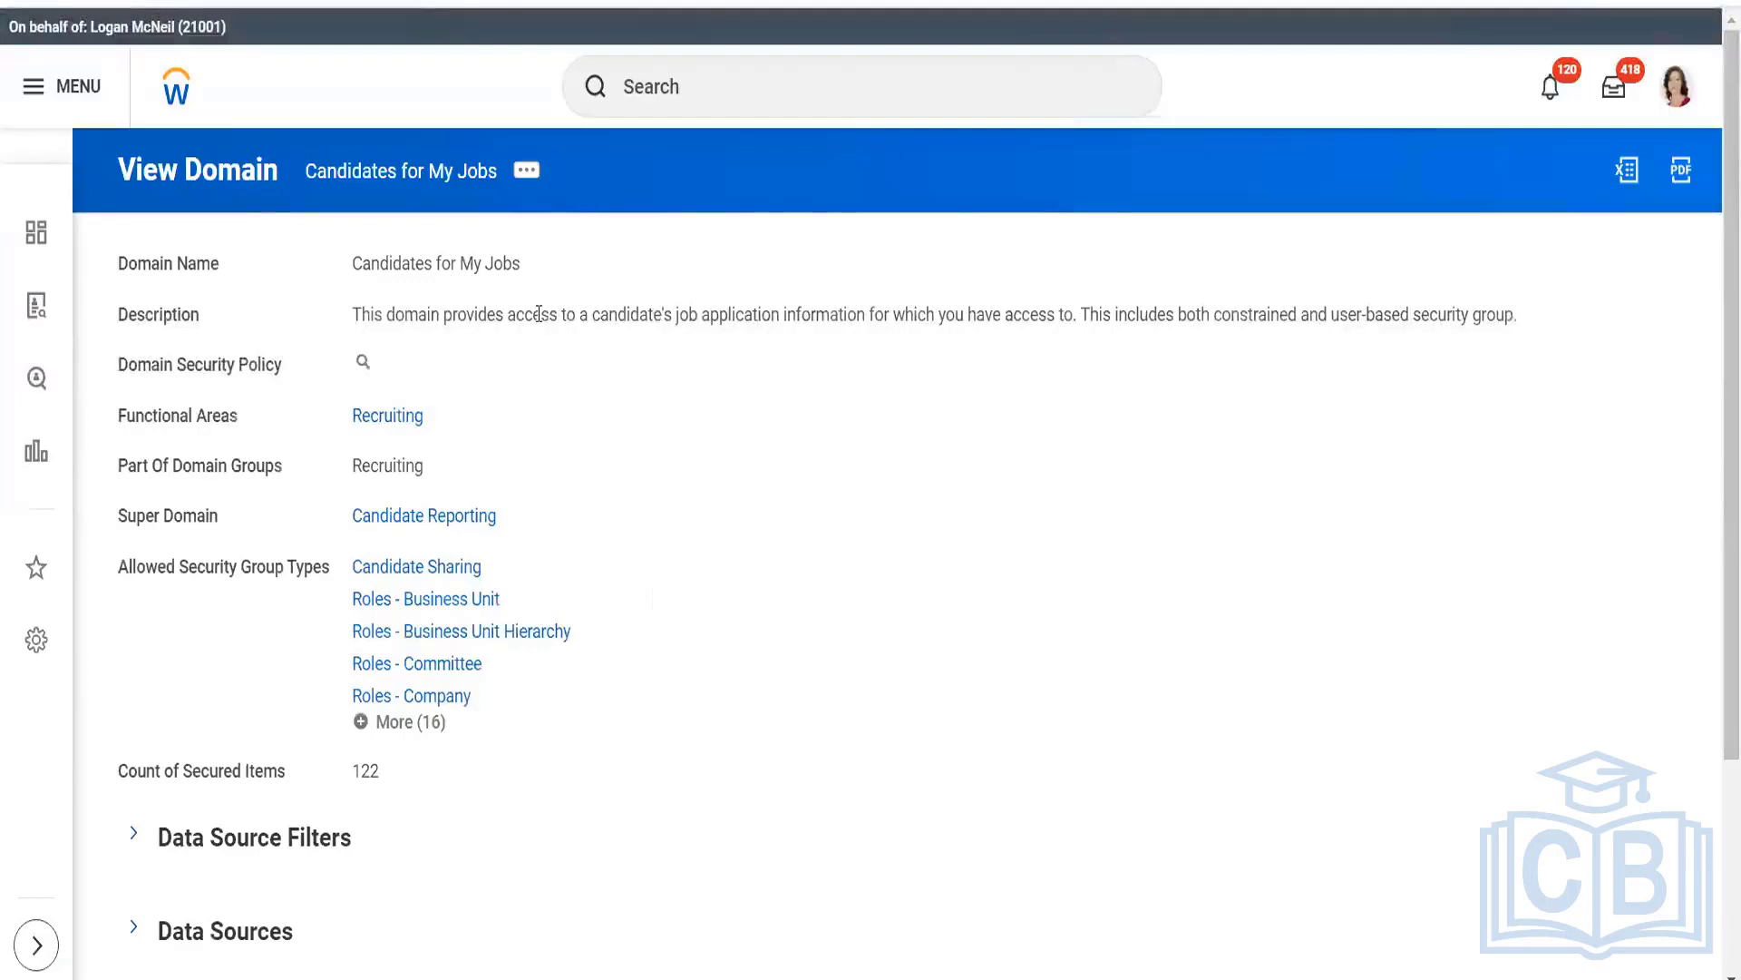
pyautogui.moveTo(539, 313); pyautogui.dragTo(1427, 311)
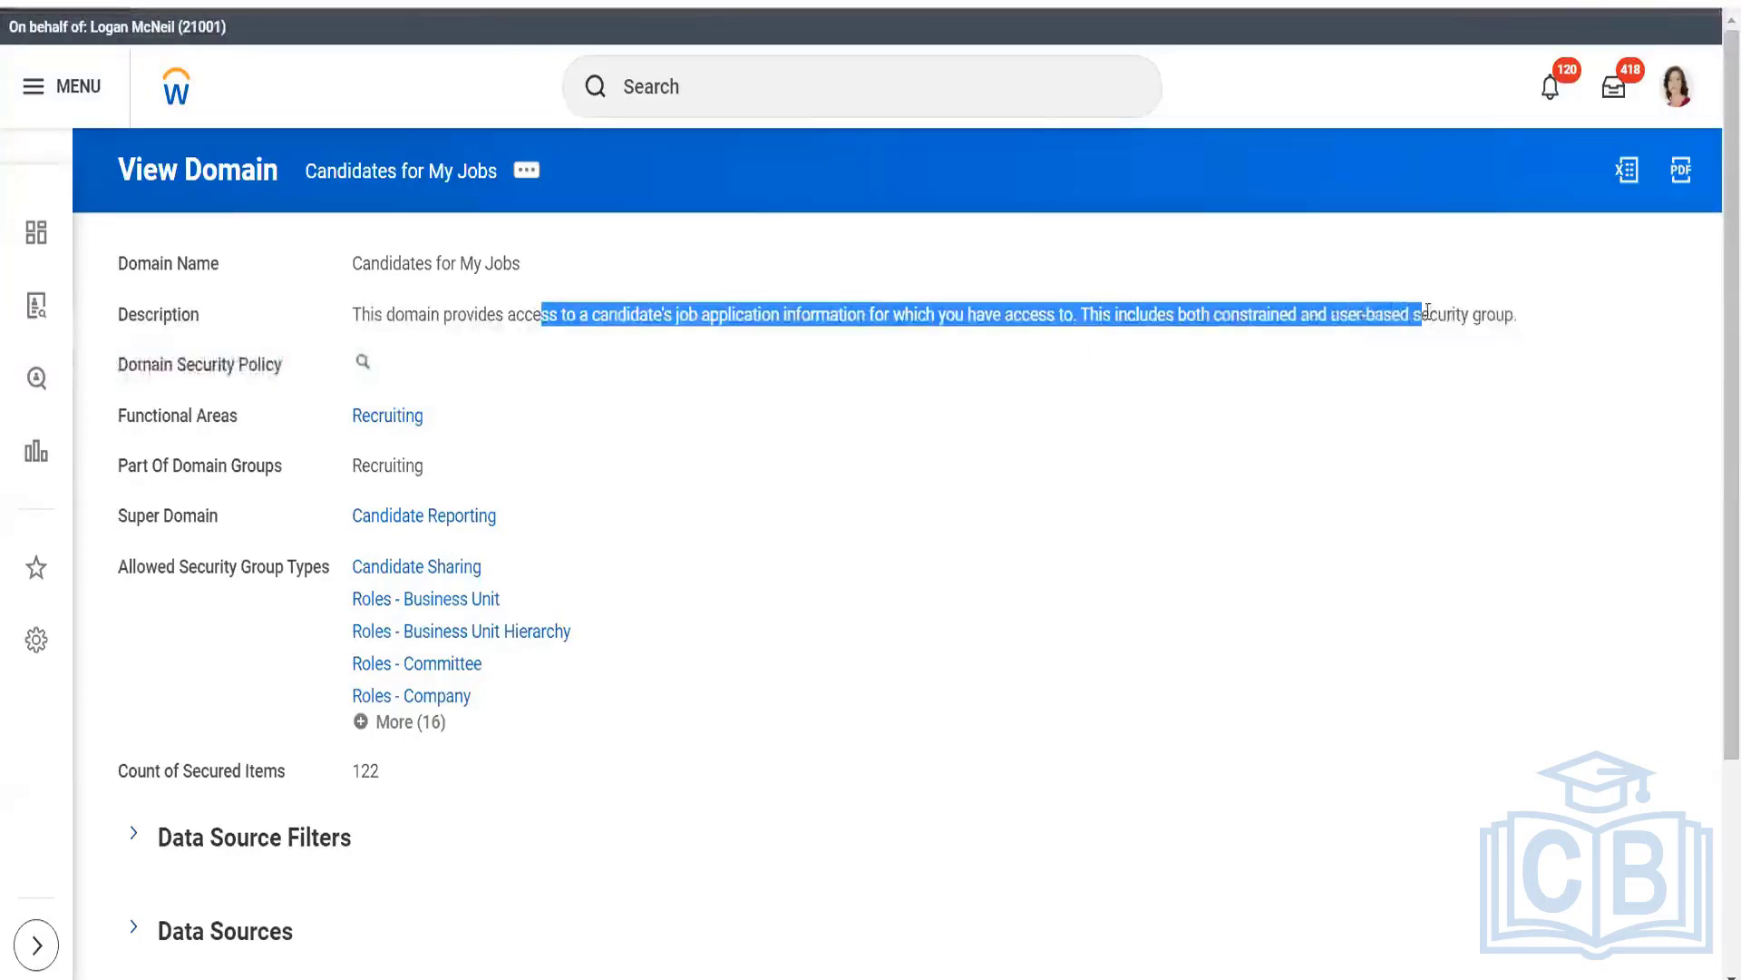
pyautogui.click(1144, 432)
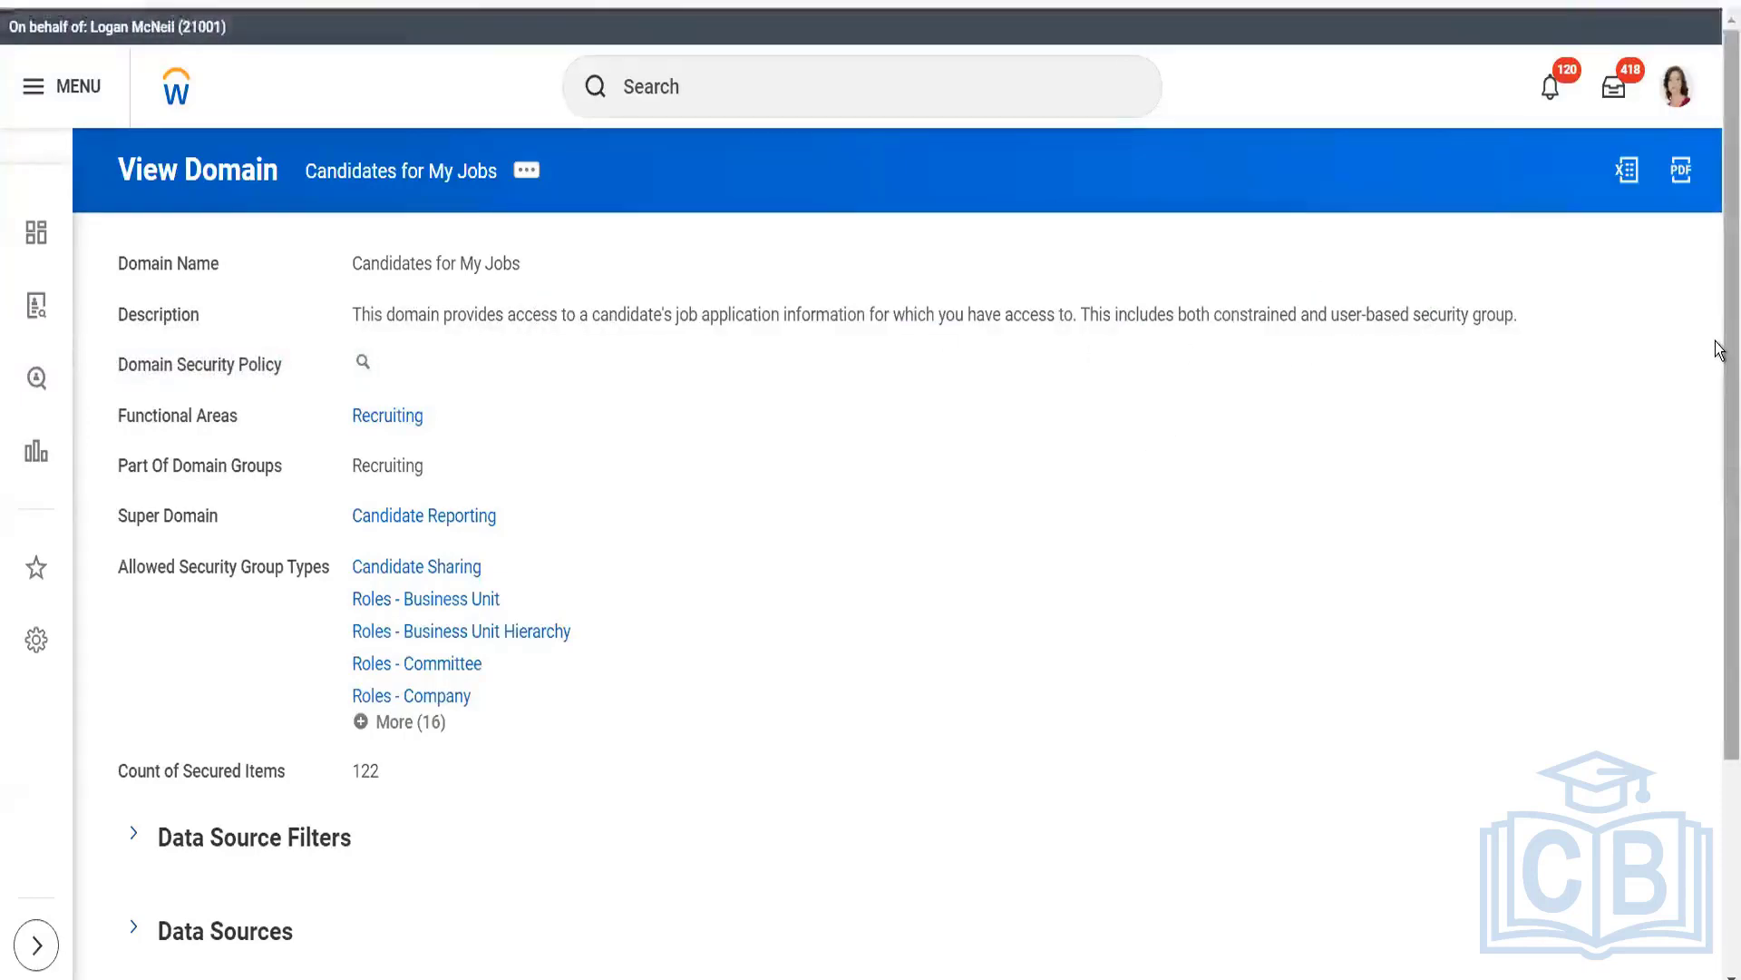
pyautogui.scroll(-1, 1717, 354)
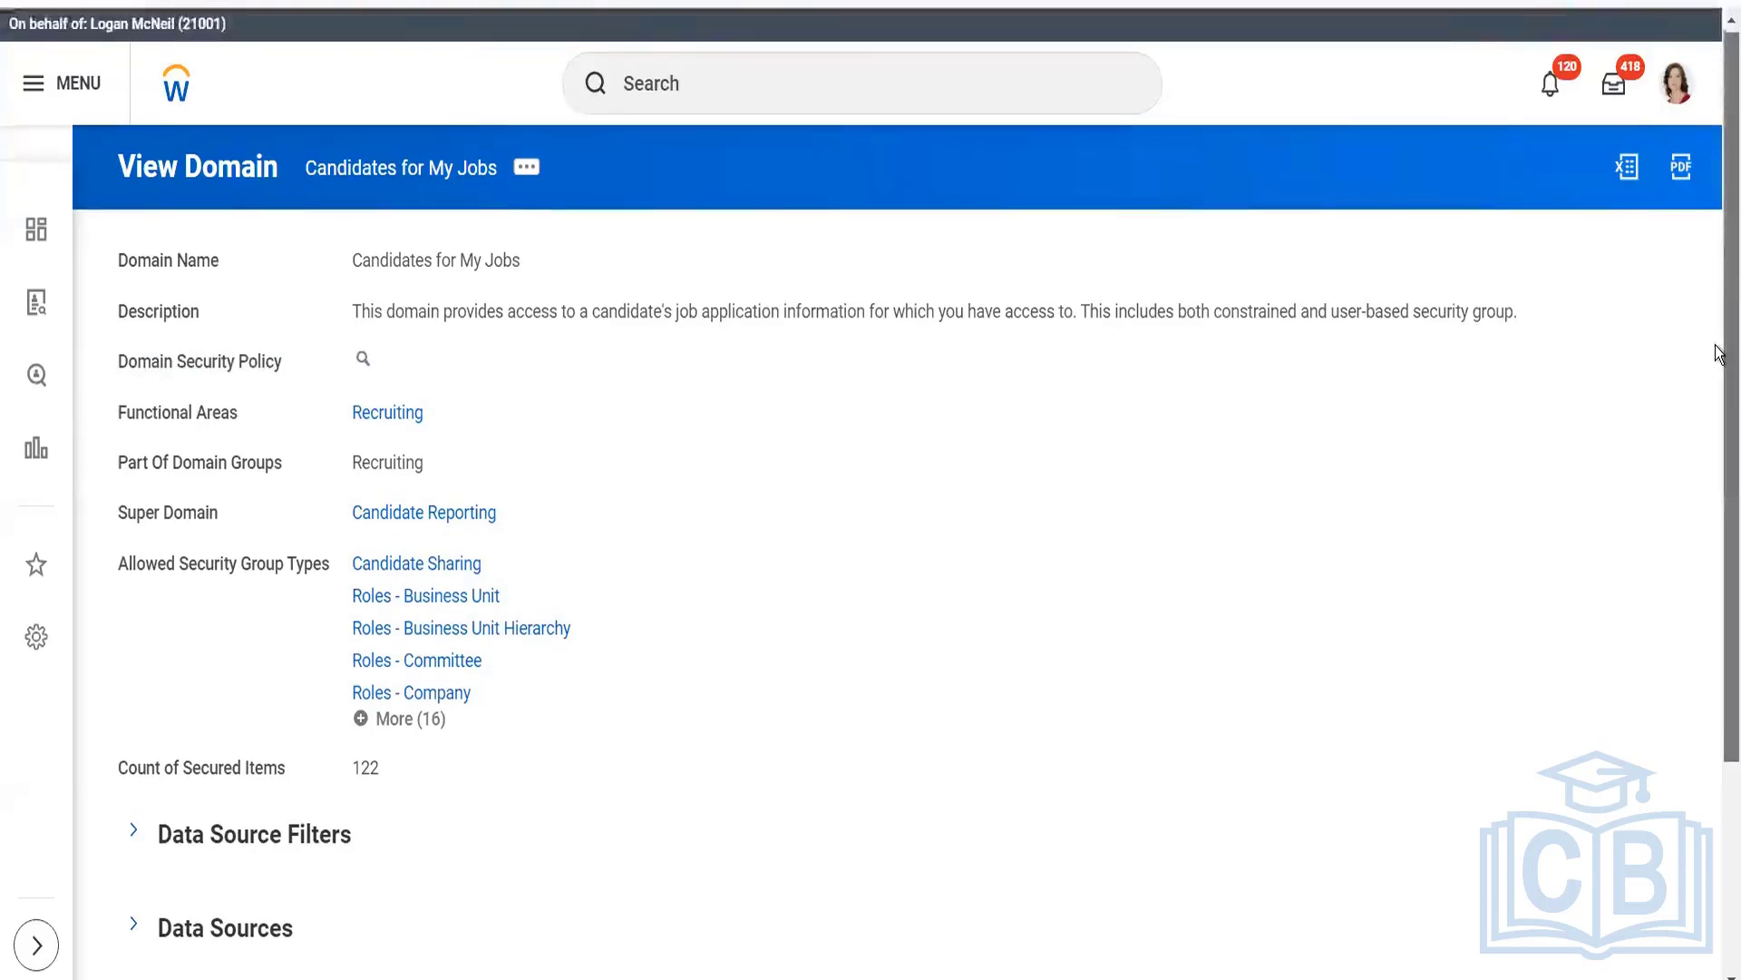
pyautogui.scroll(-1, 1717, 361)
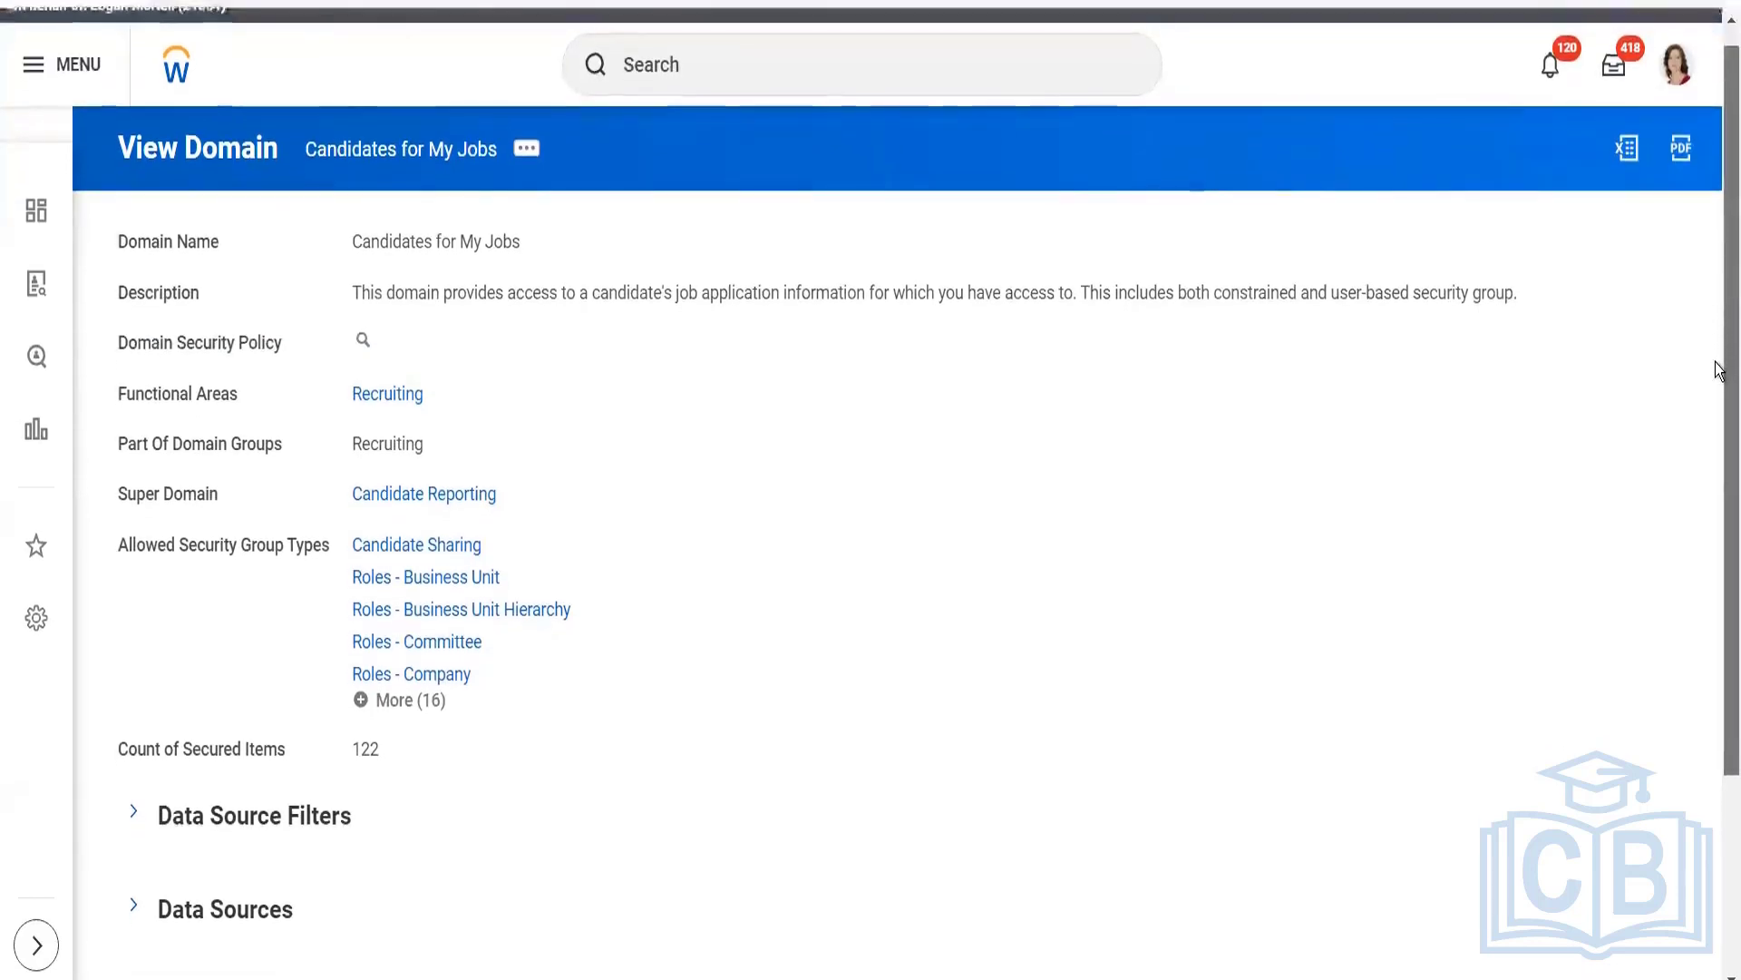
pyautogui.scroll(2, 1717, 362)
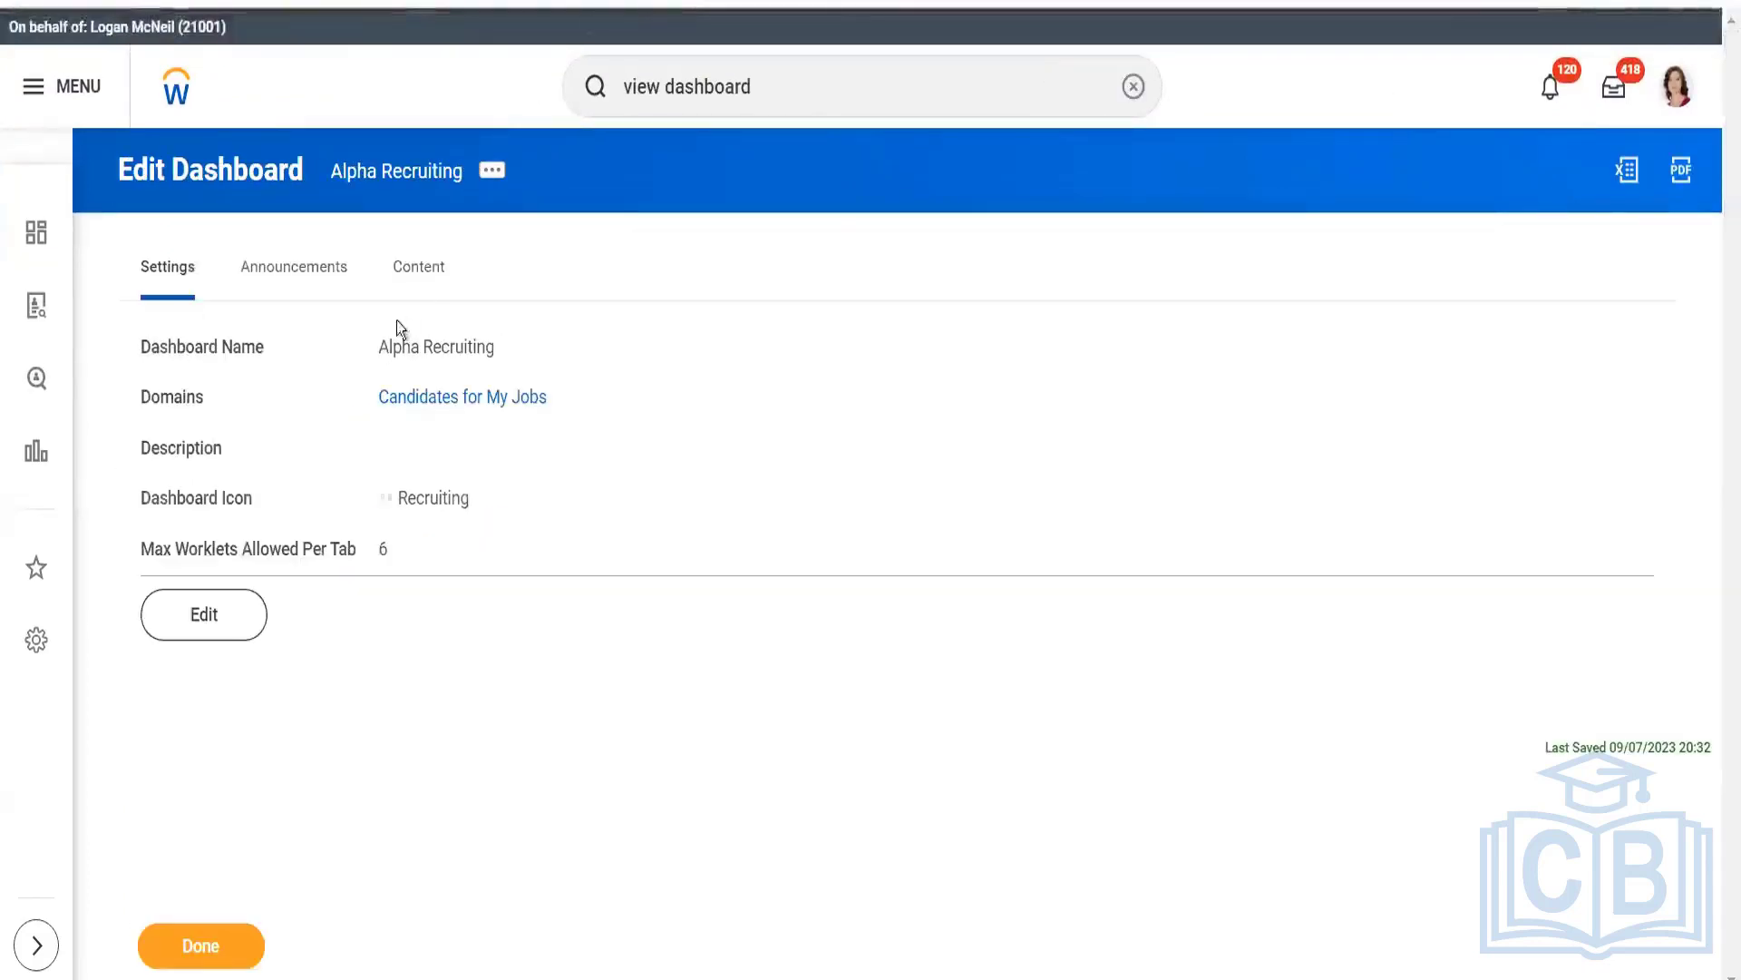
# Replace the Alpha Recruiting dashboard's domain with all domains matching "recruit" and finish editing
pyautogui.click(221, 619)
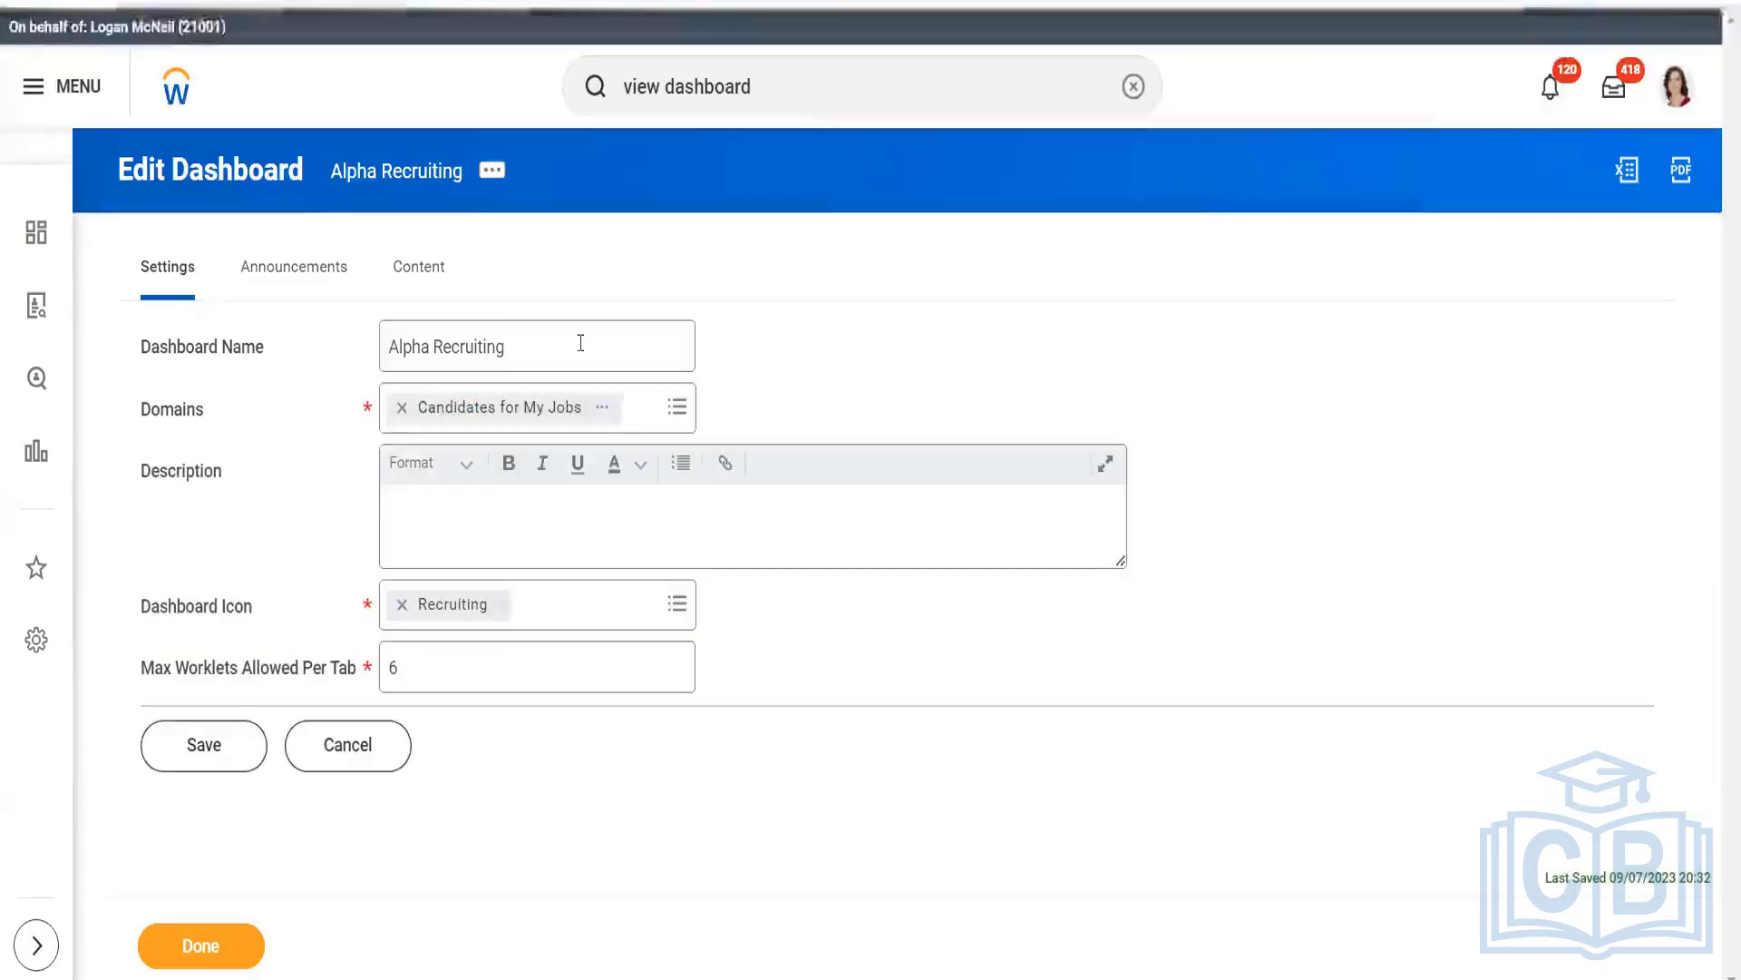
pyautogui.click(402, 408)
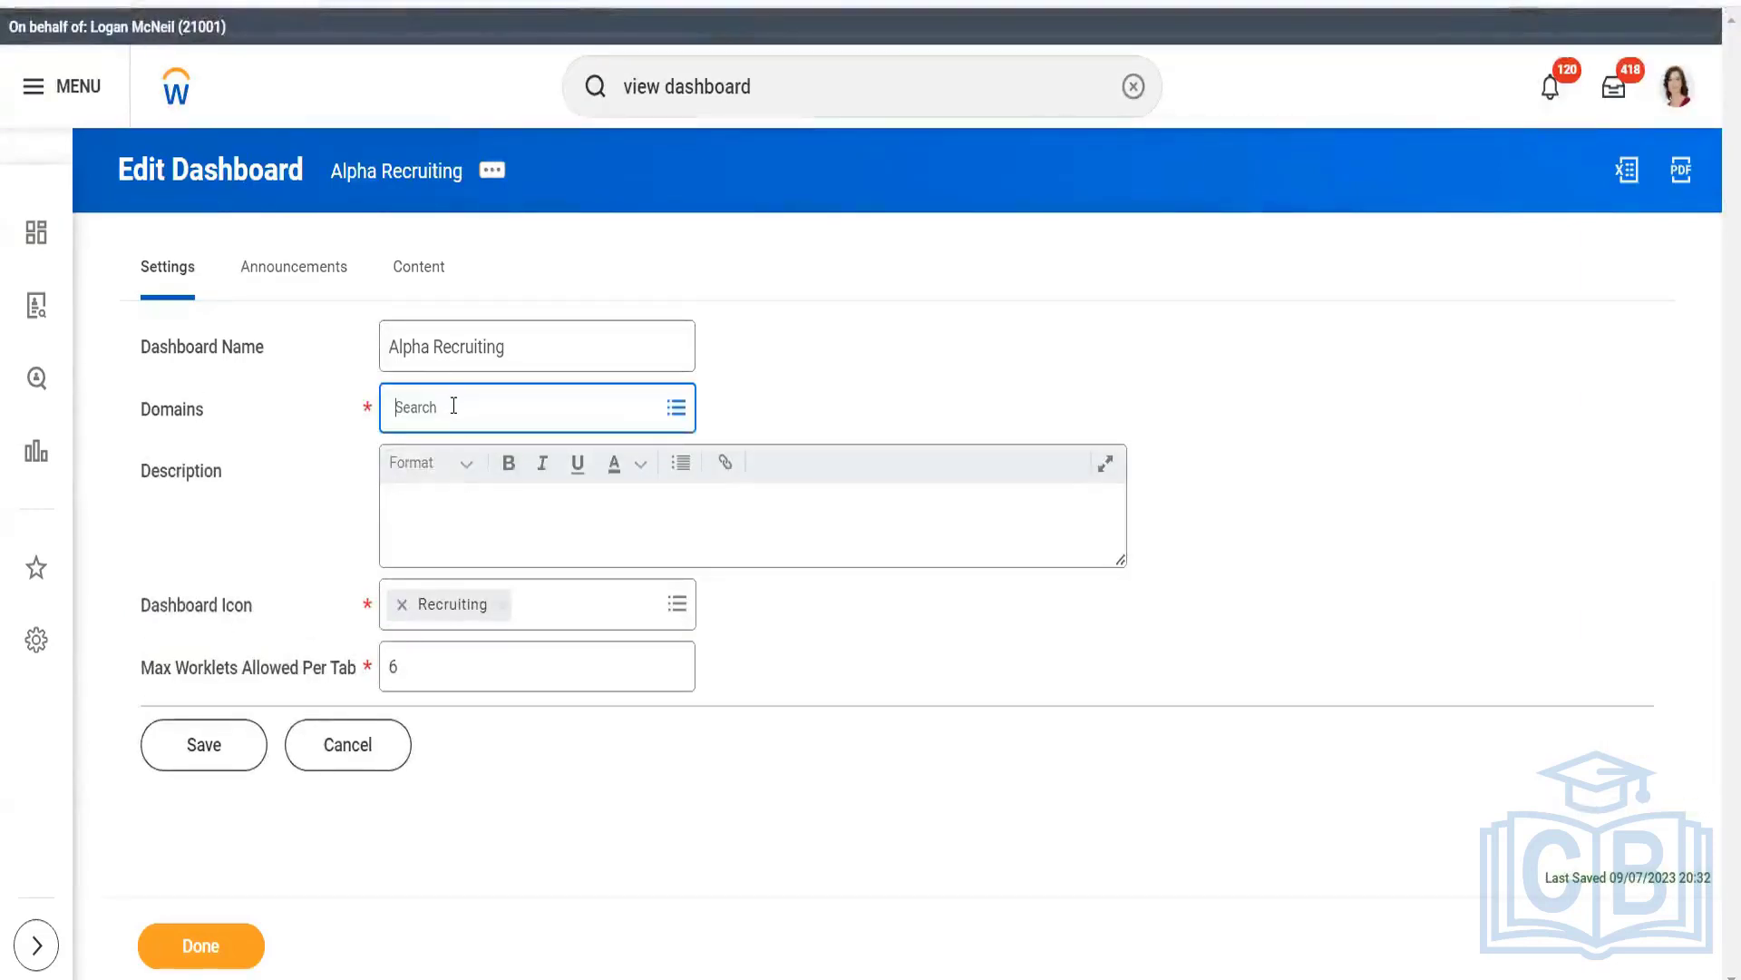
pyautogui.click(454, 405)
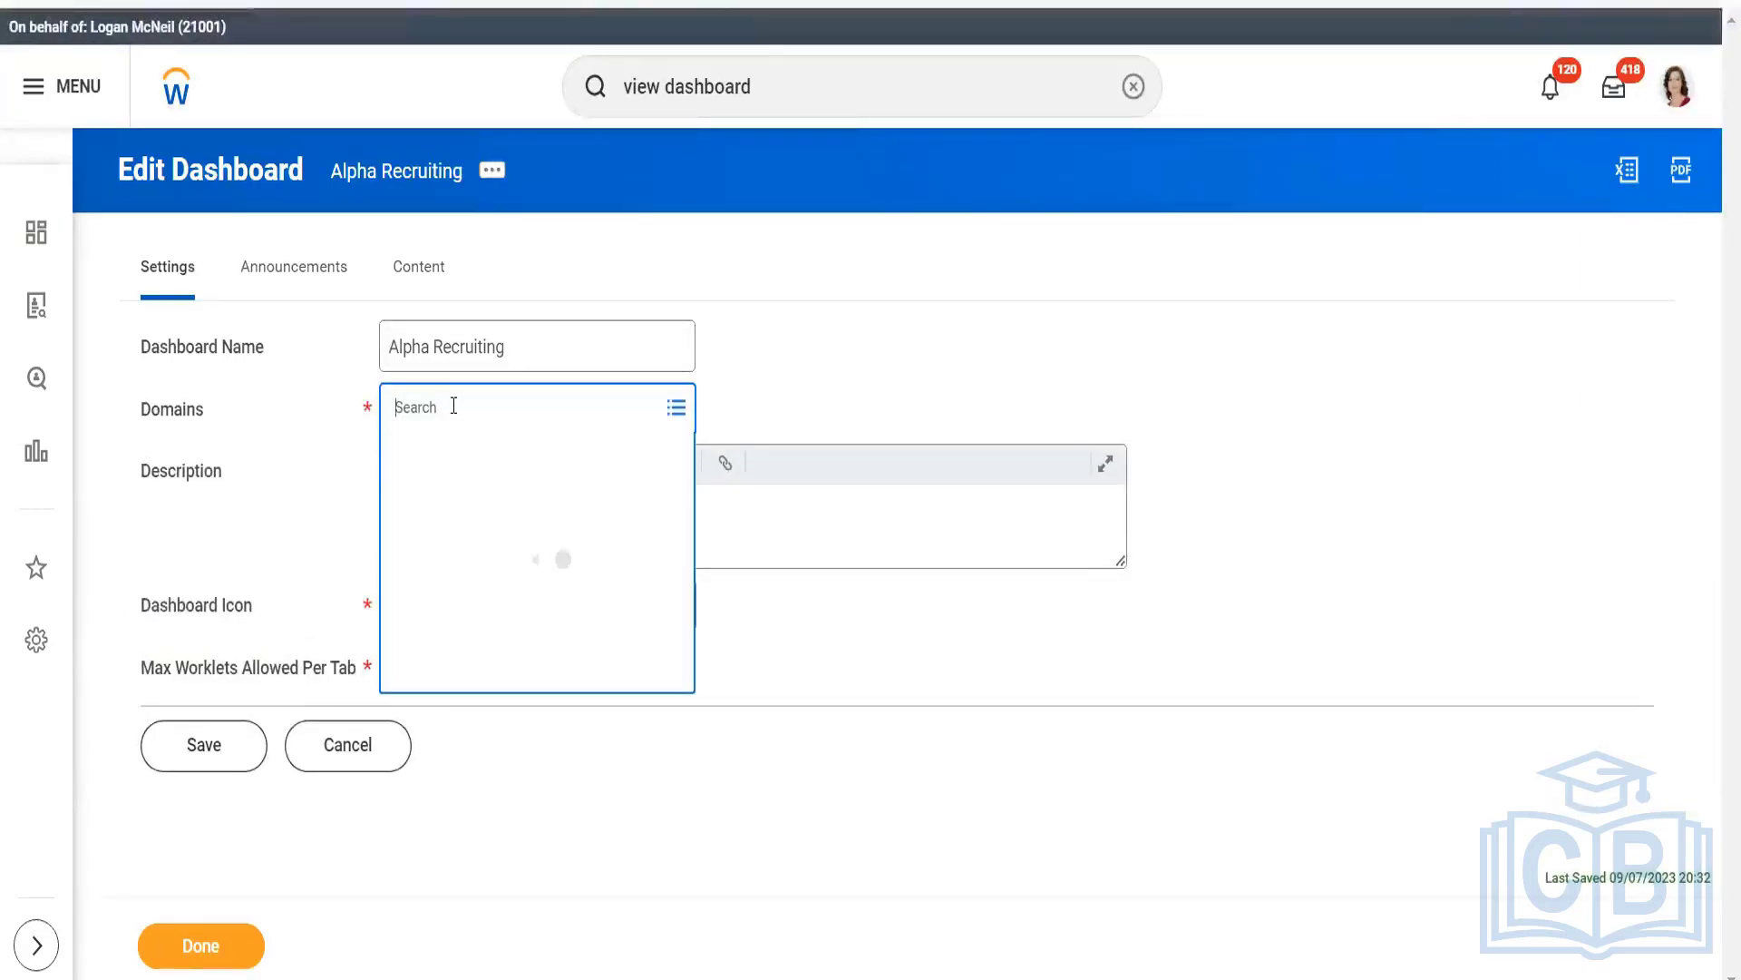
pyautogui.write('re')
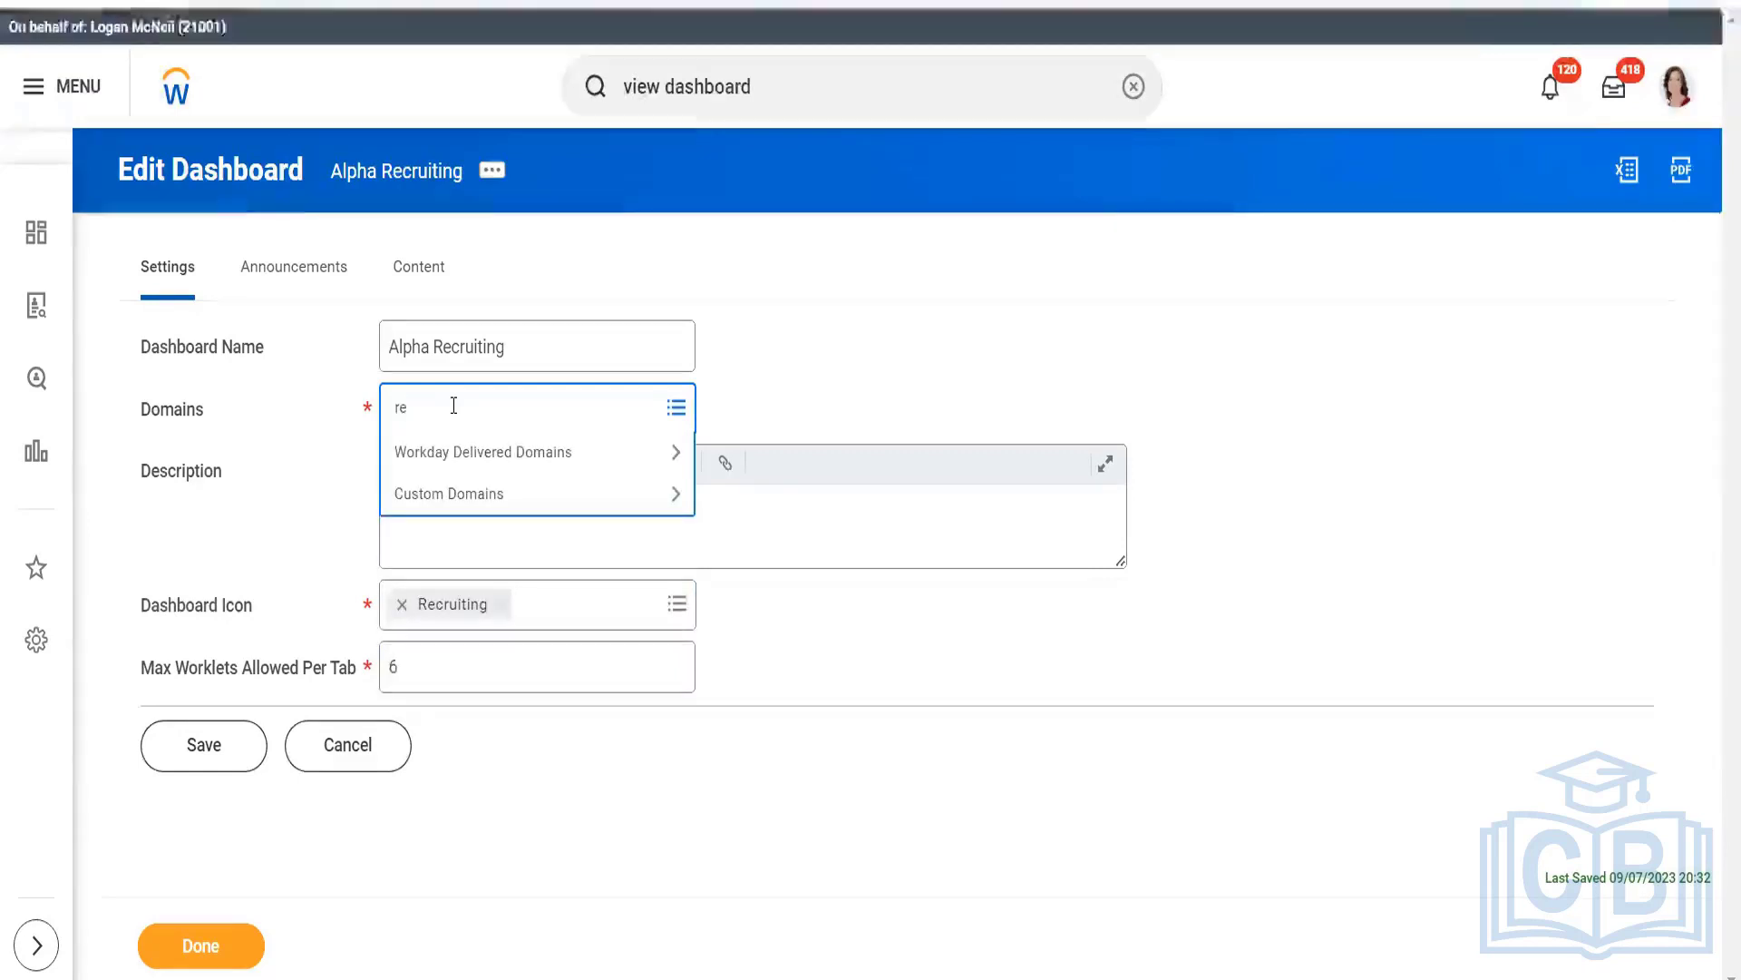
pyautogui.write('cruit')
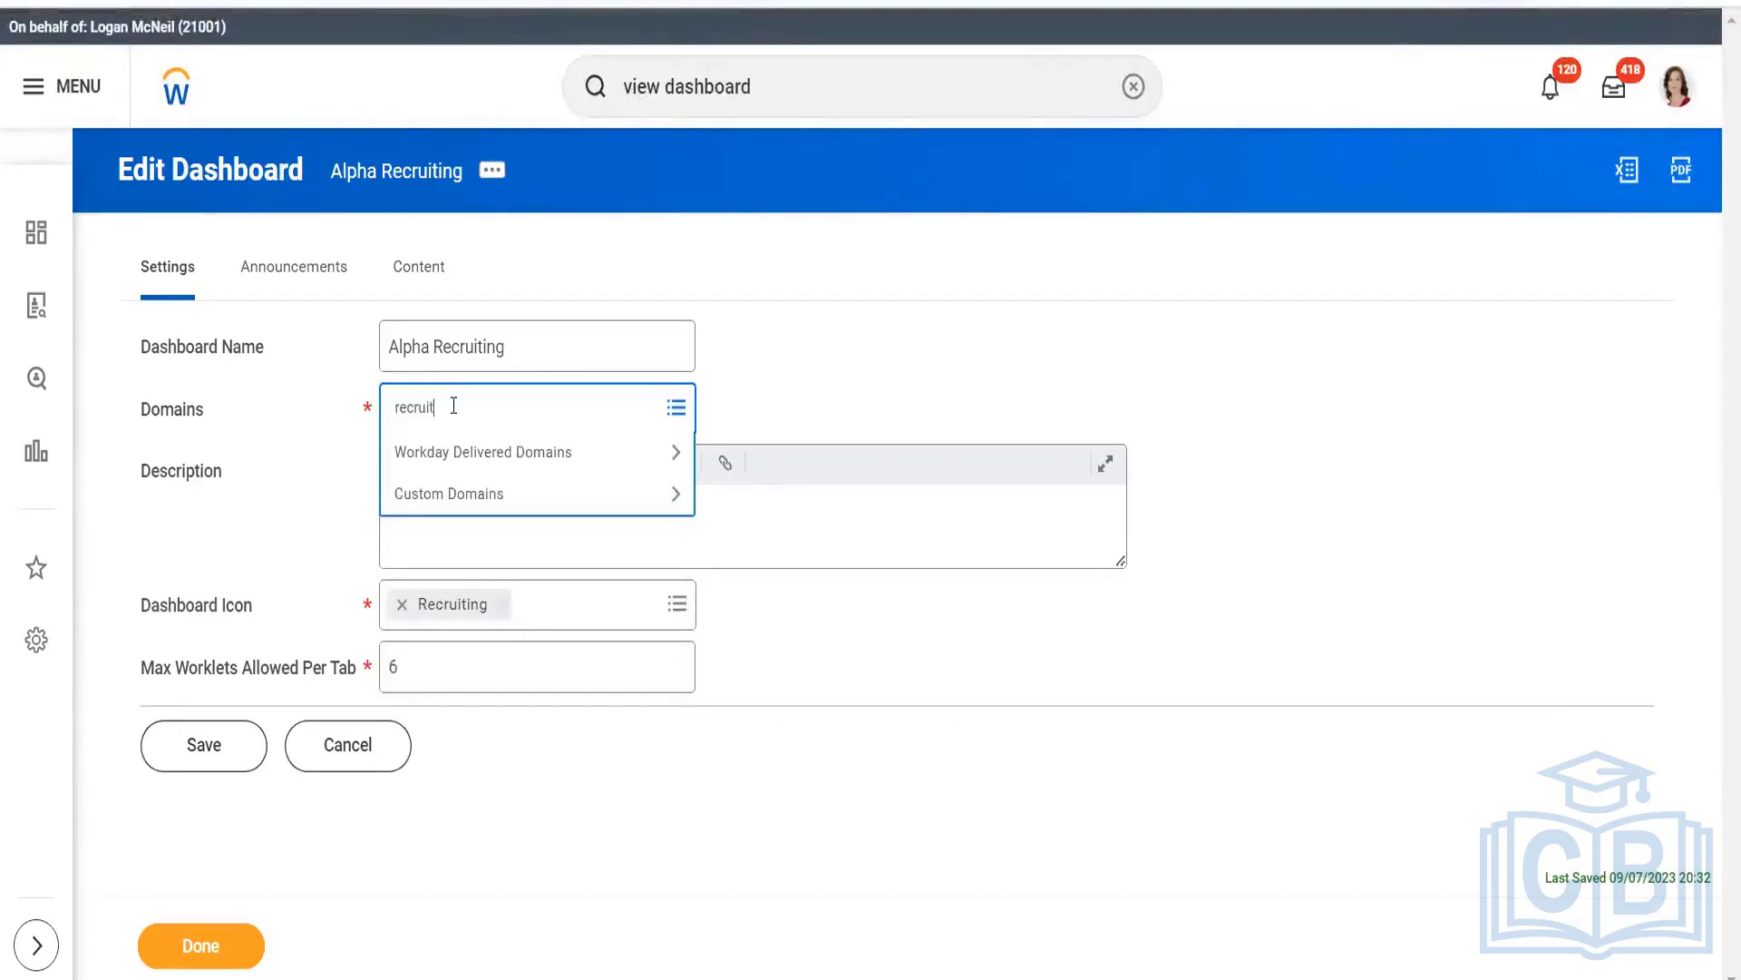
pyautogui.press('Return')
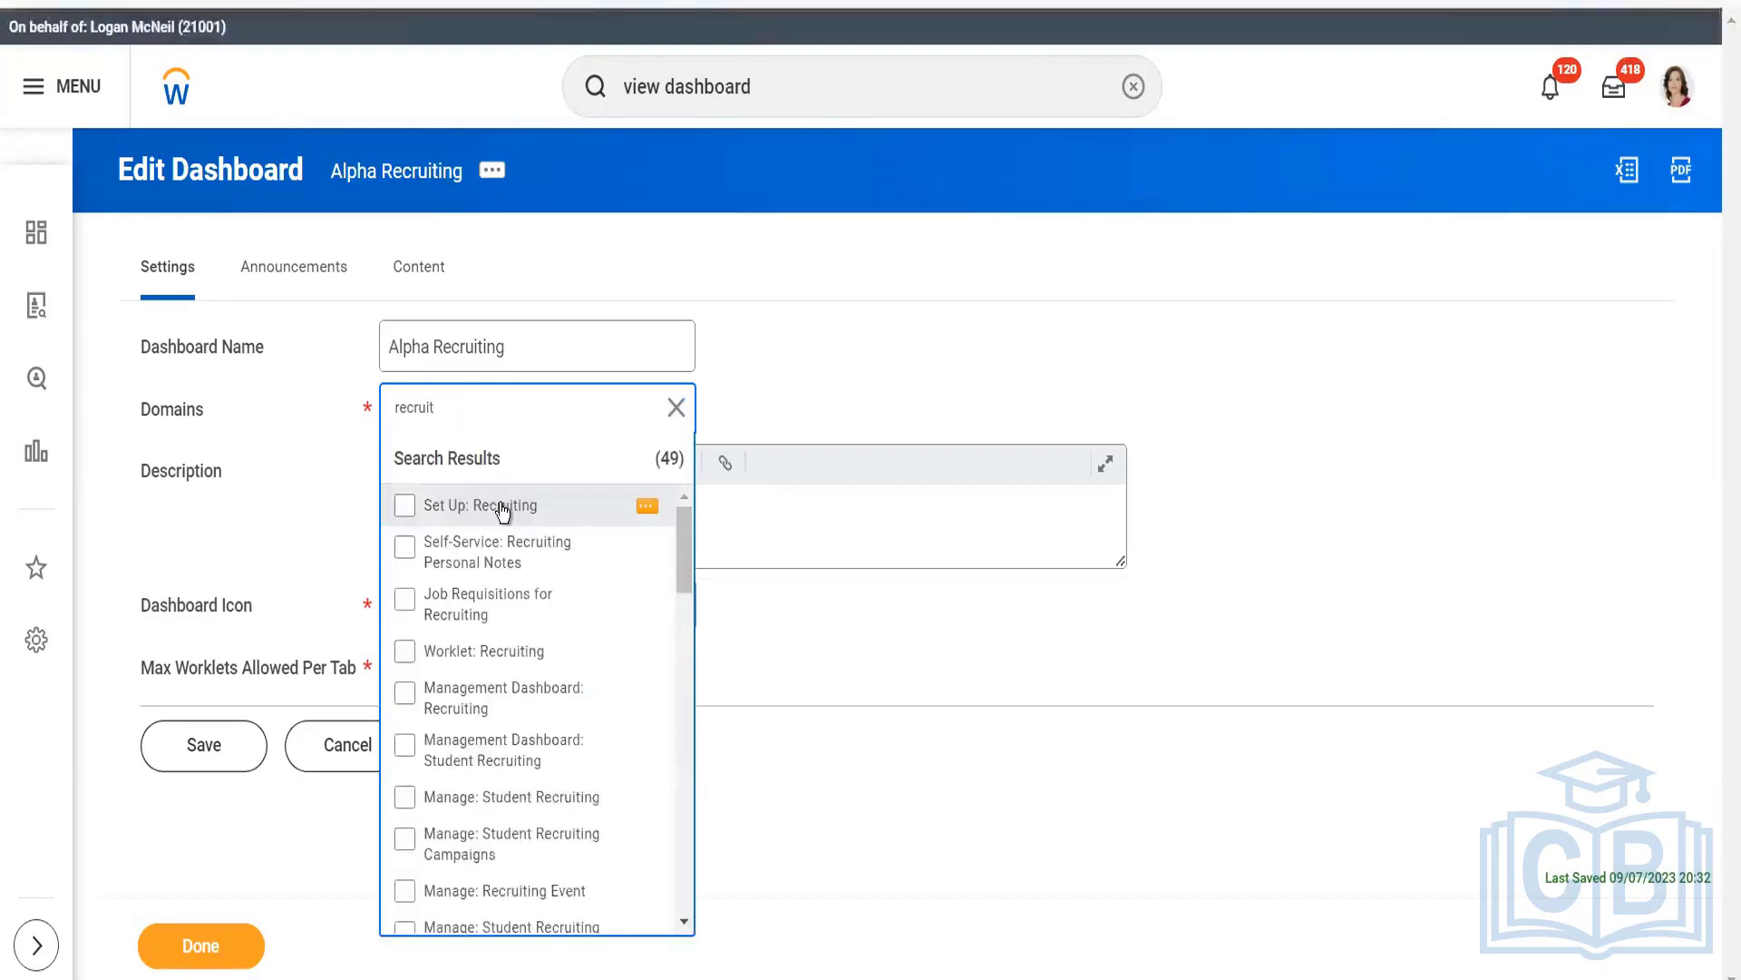
pyautogui.hotkey('ctrl', 'a')
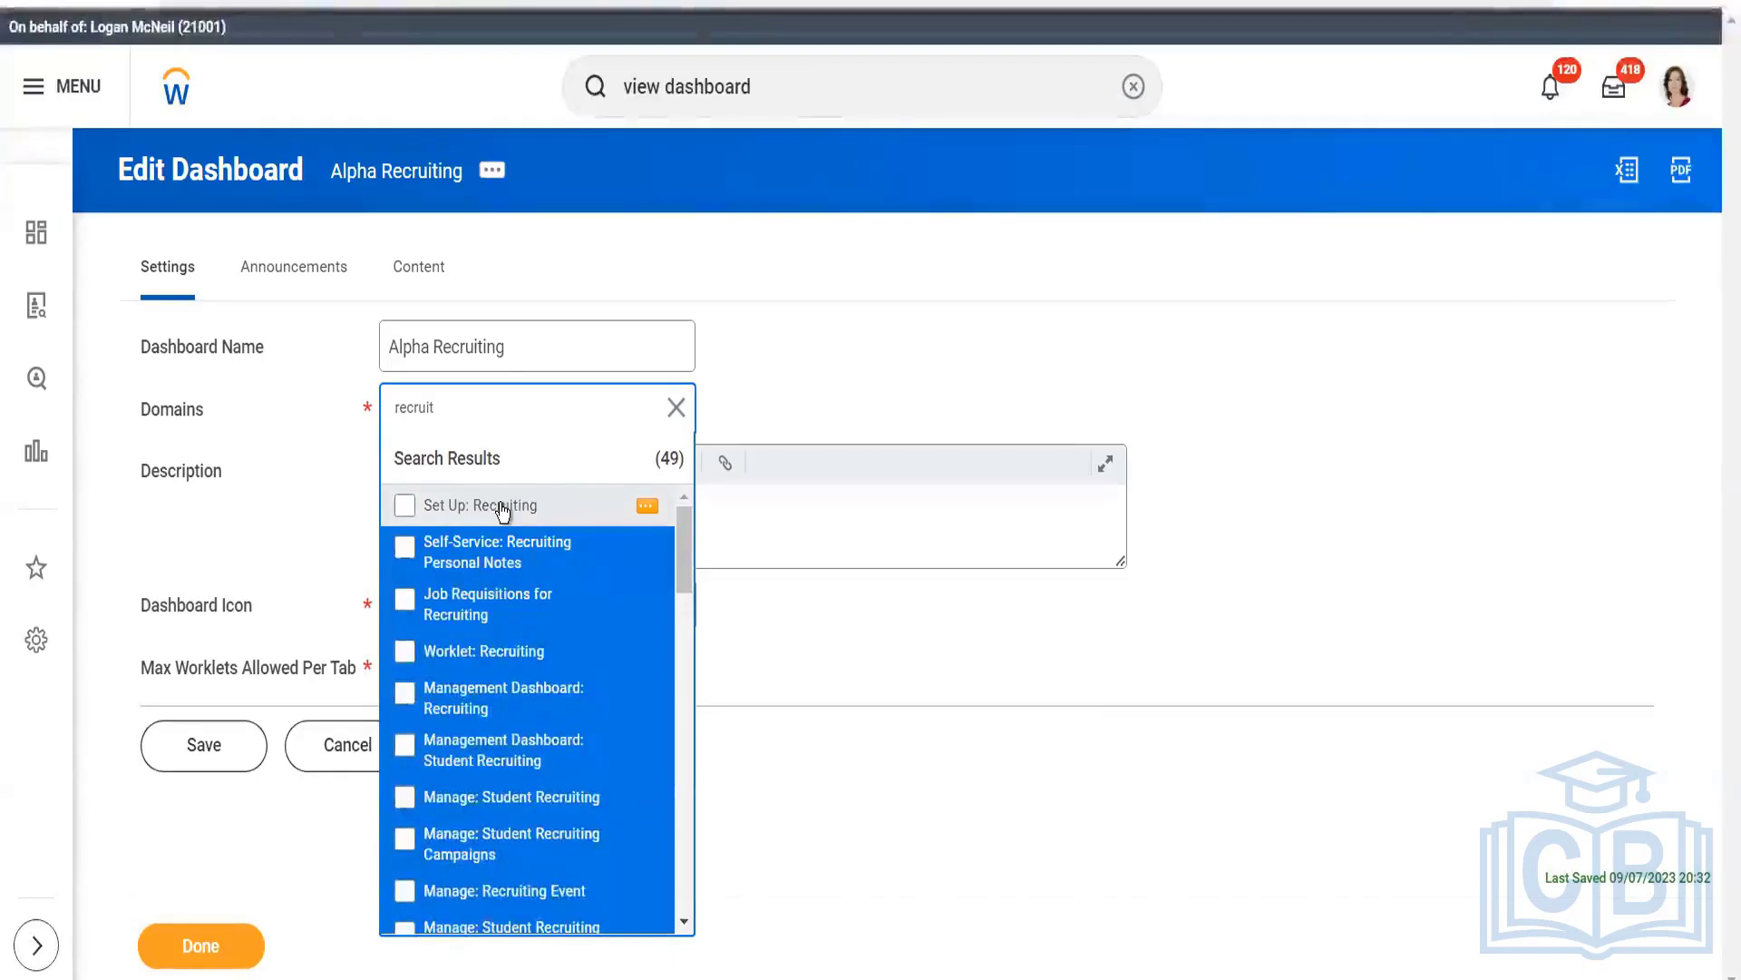
pyautogui.click(504, 508)
pyautogui.click(965, 447)
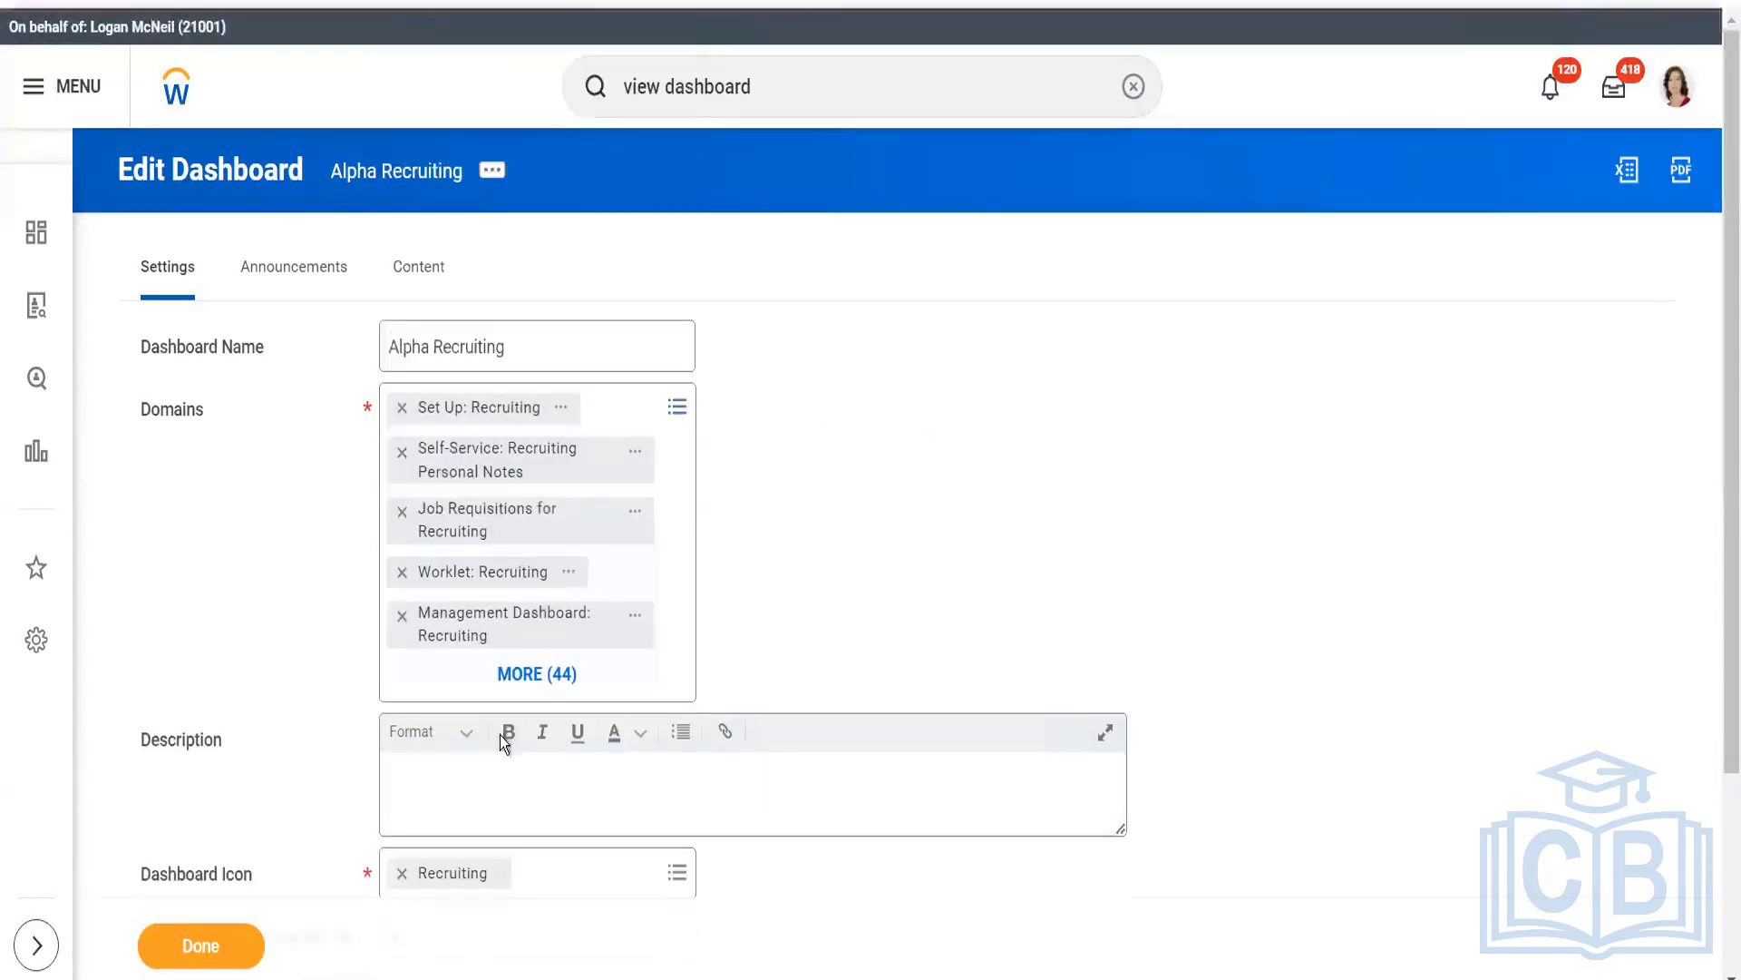
pyautogui.click(174, 952)
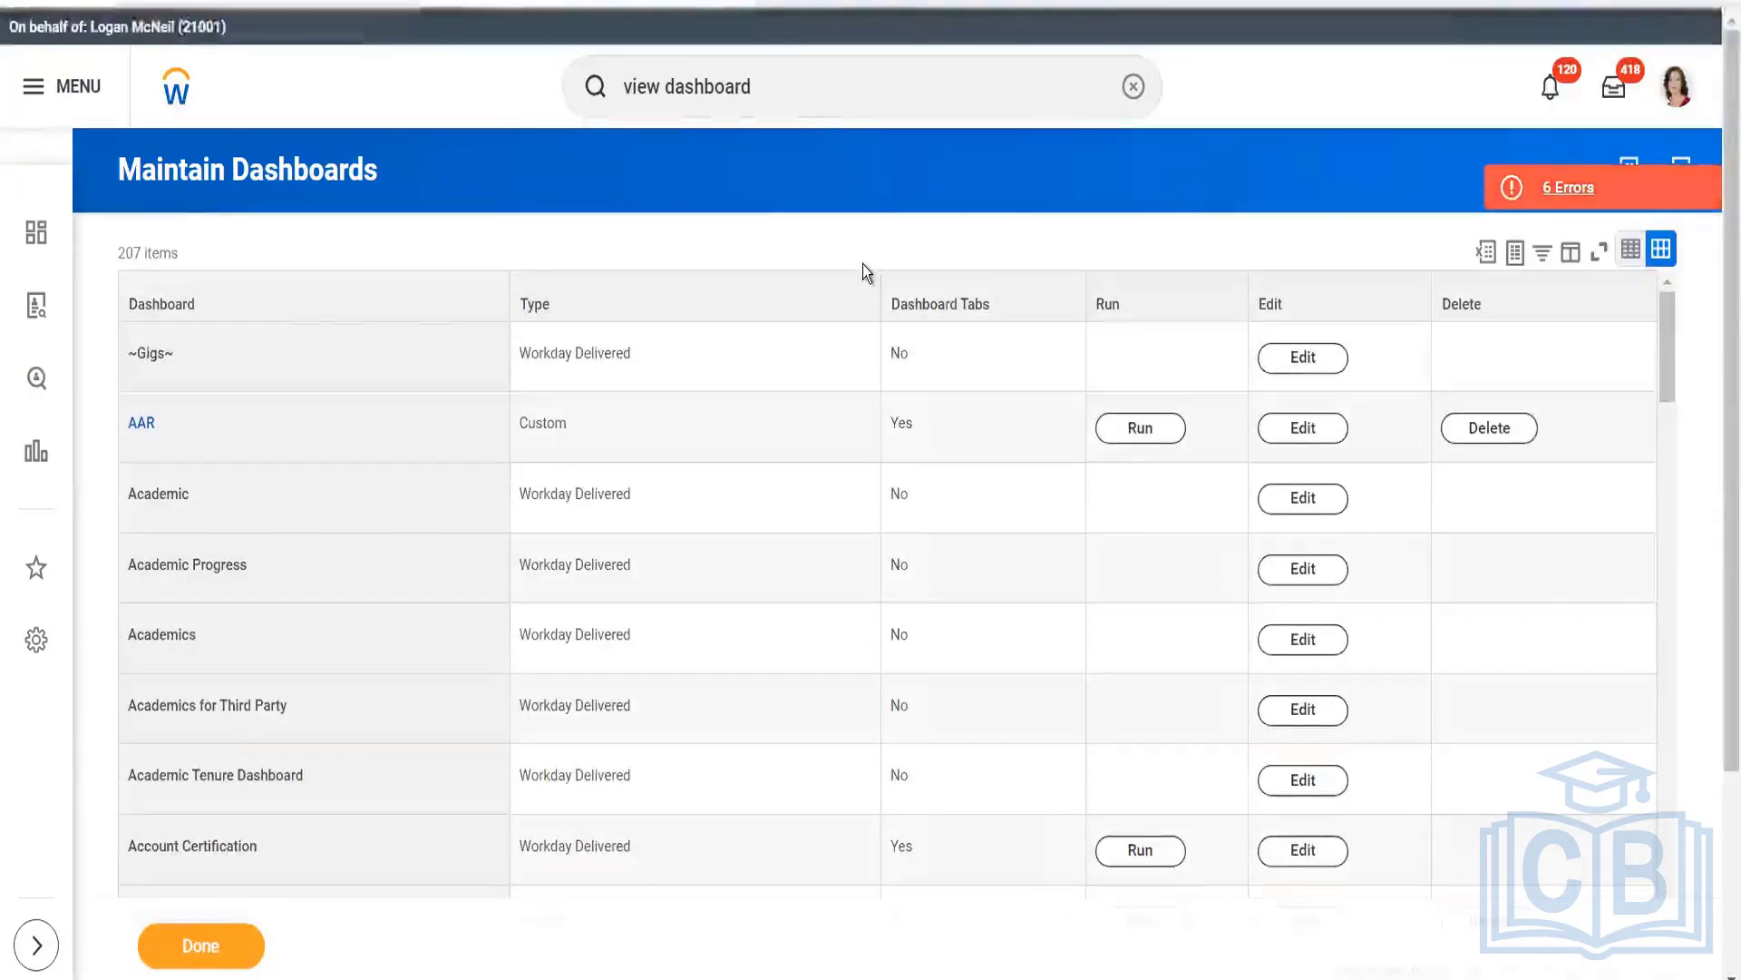
# Filter the dashboard list to Alpha Recruiting and open that dashboard for editing
pyautogui.click(283, 303)
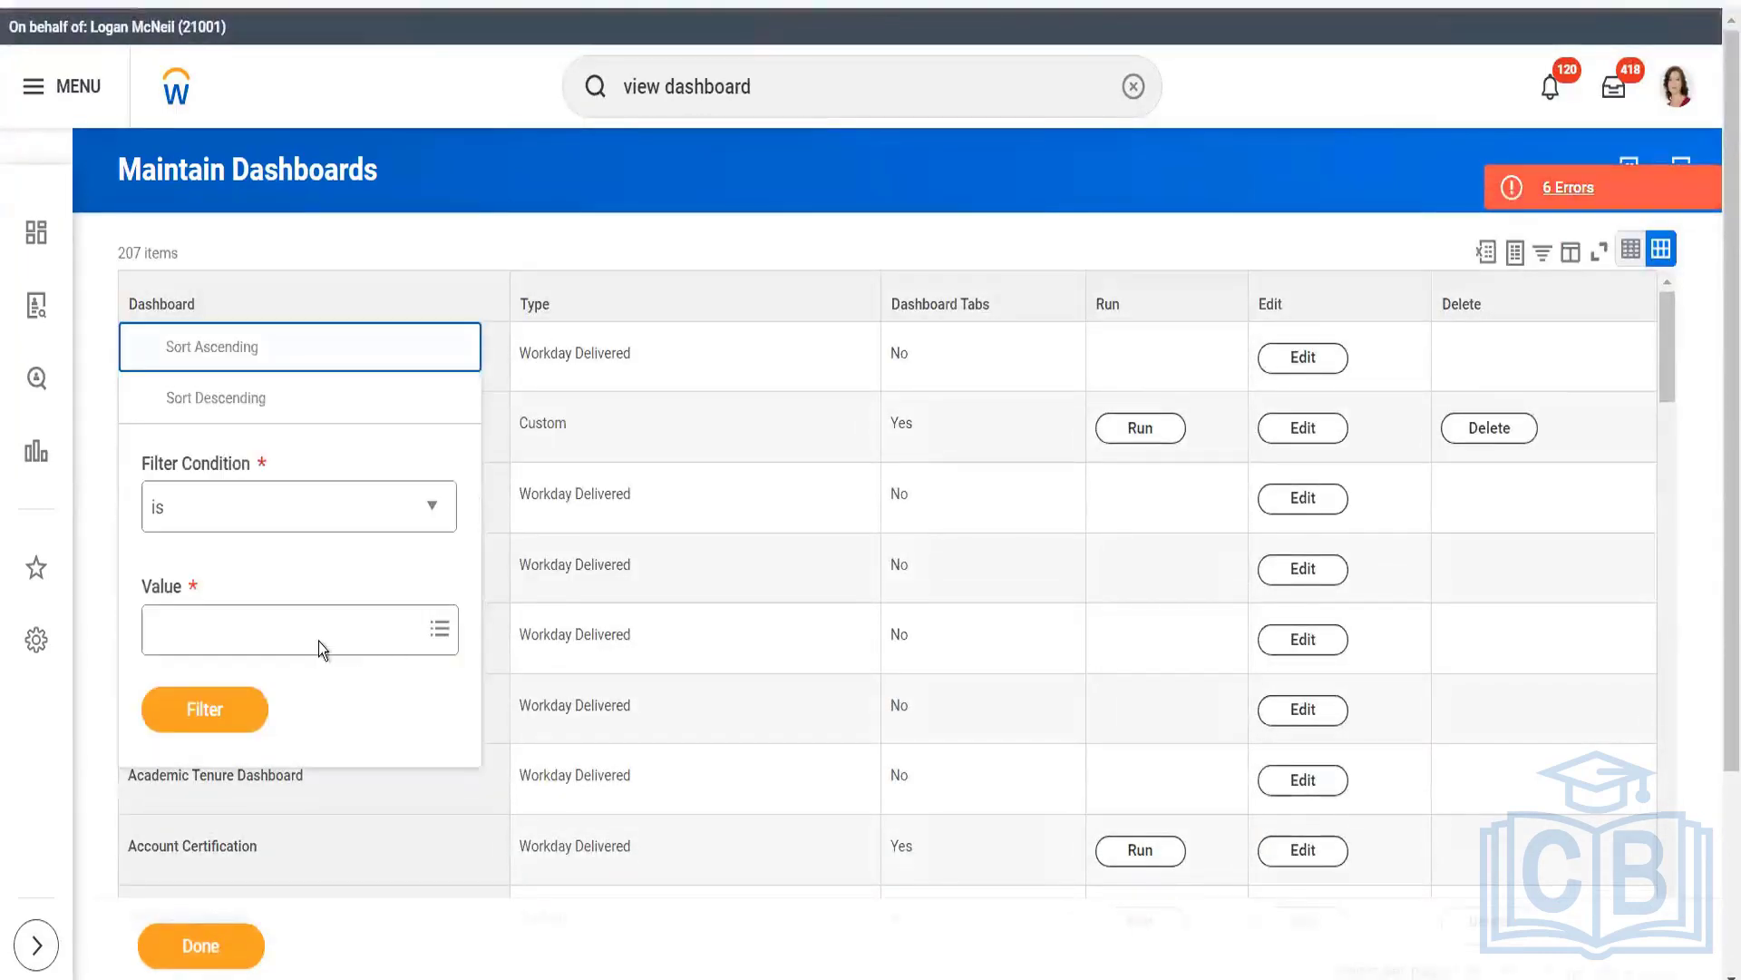
pyautogui.click(310, 630)
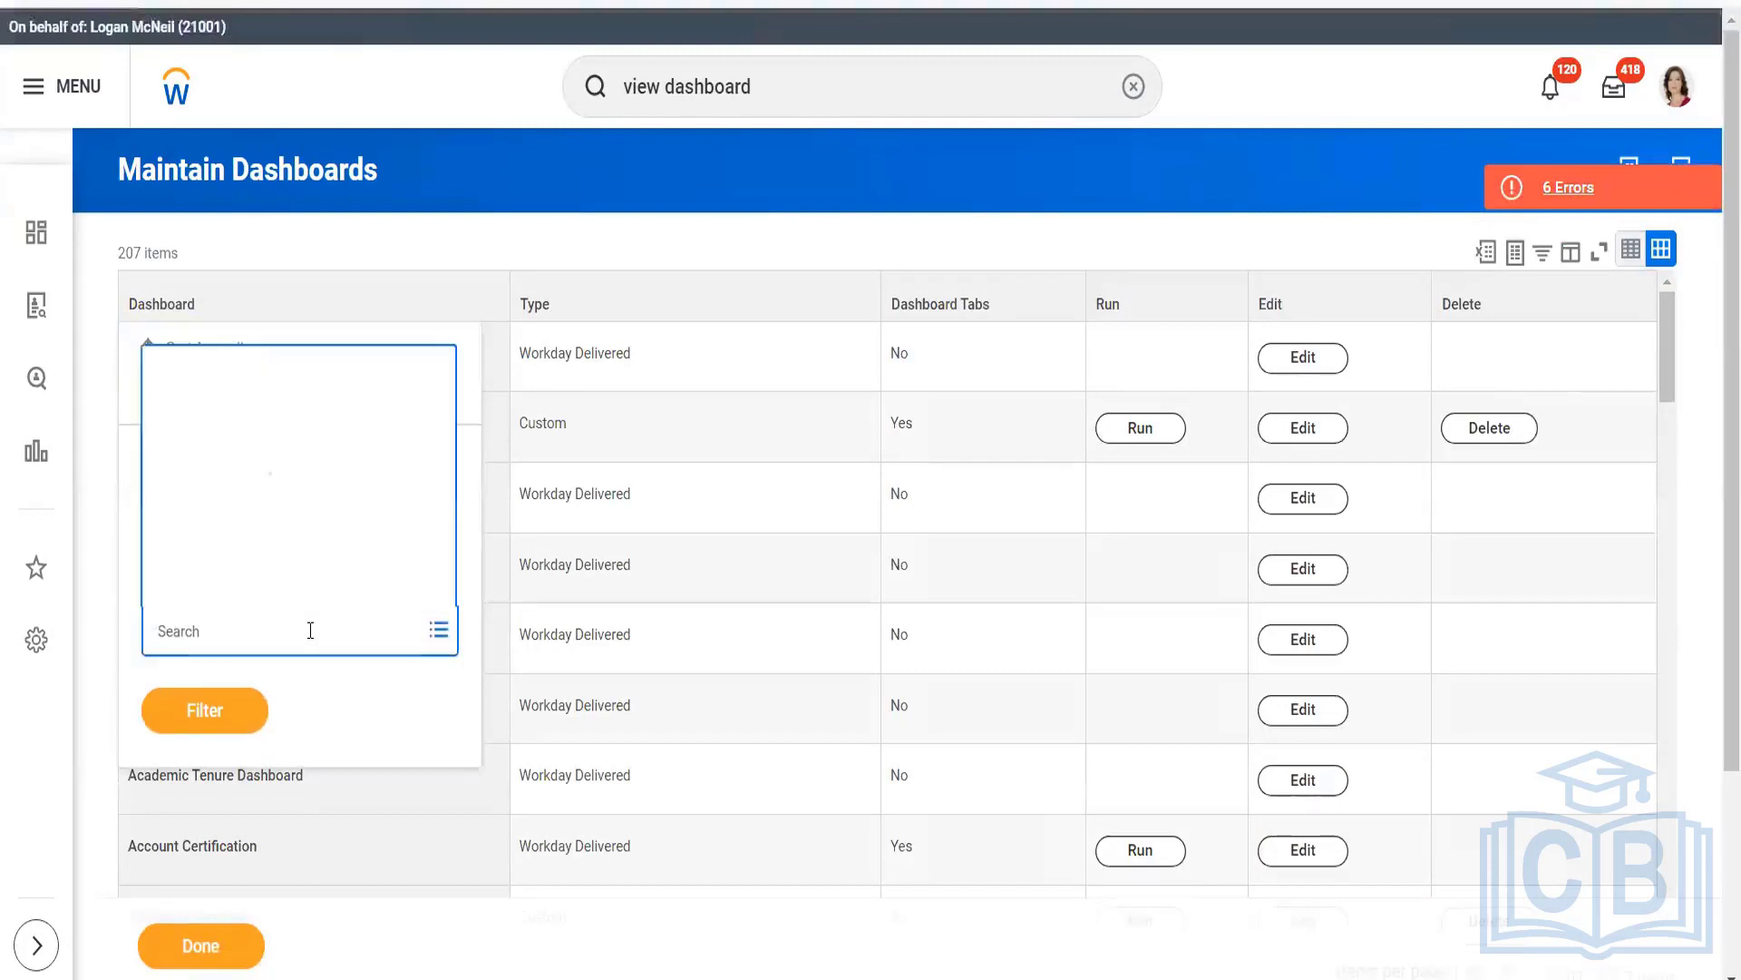
pyautogui.write('alpha')
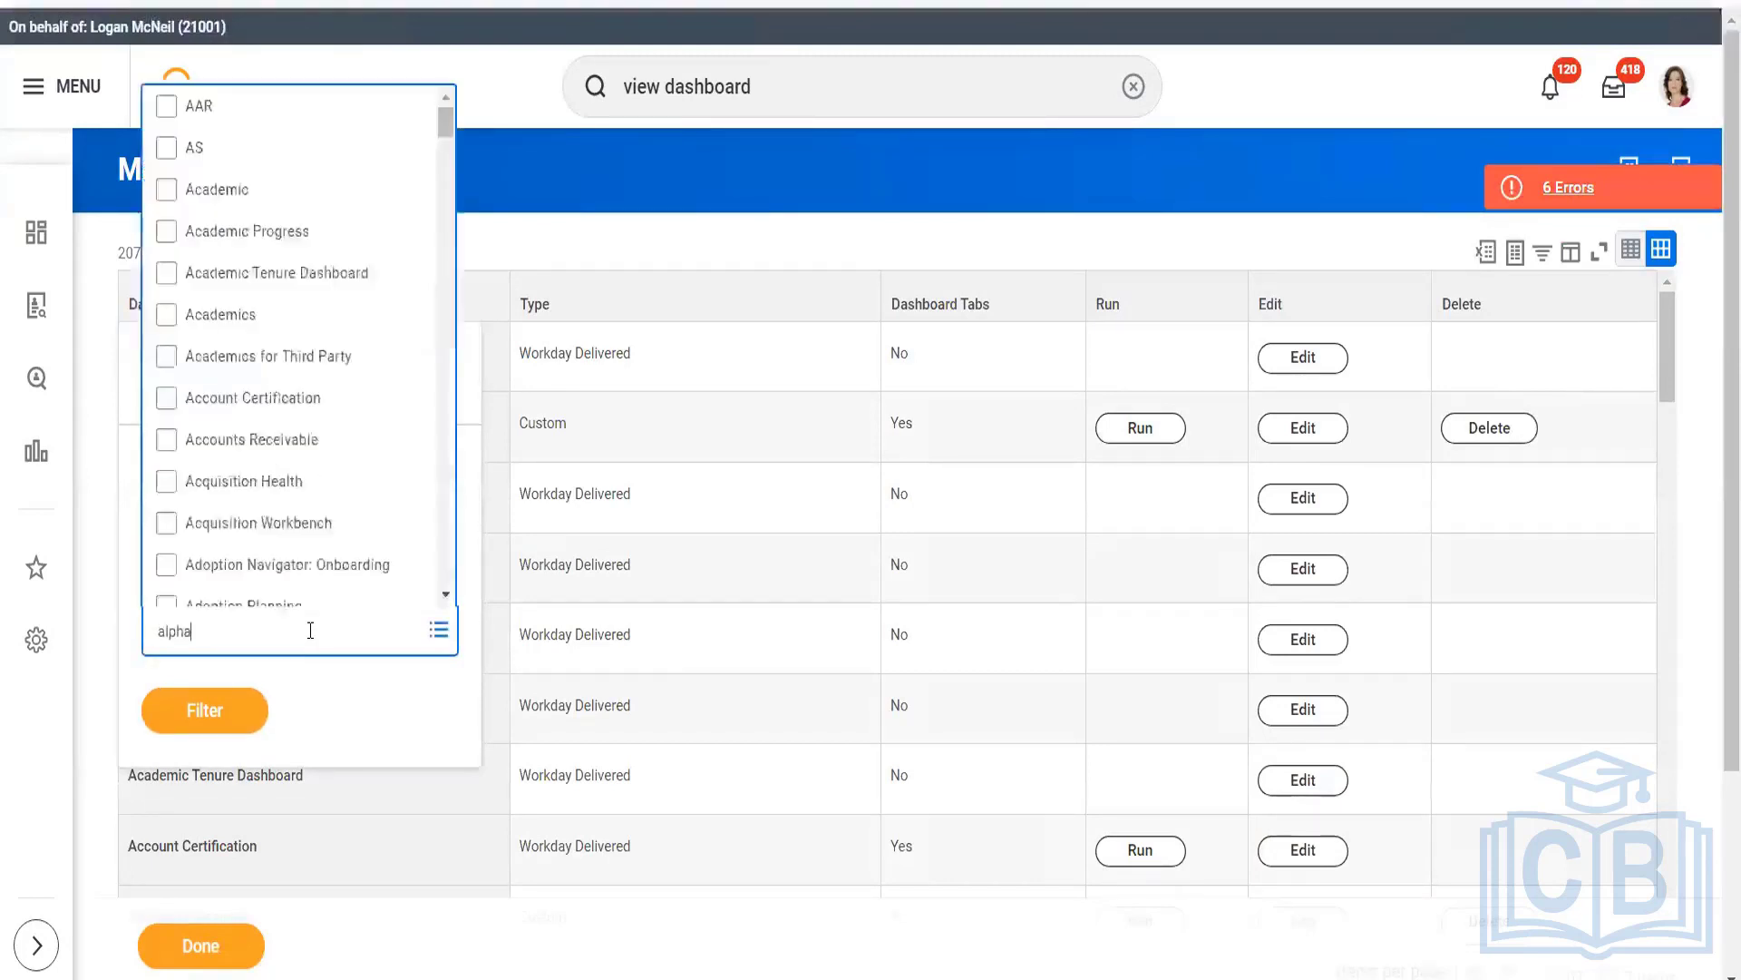
pyautogui.press('Return')
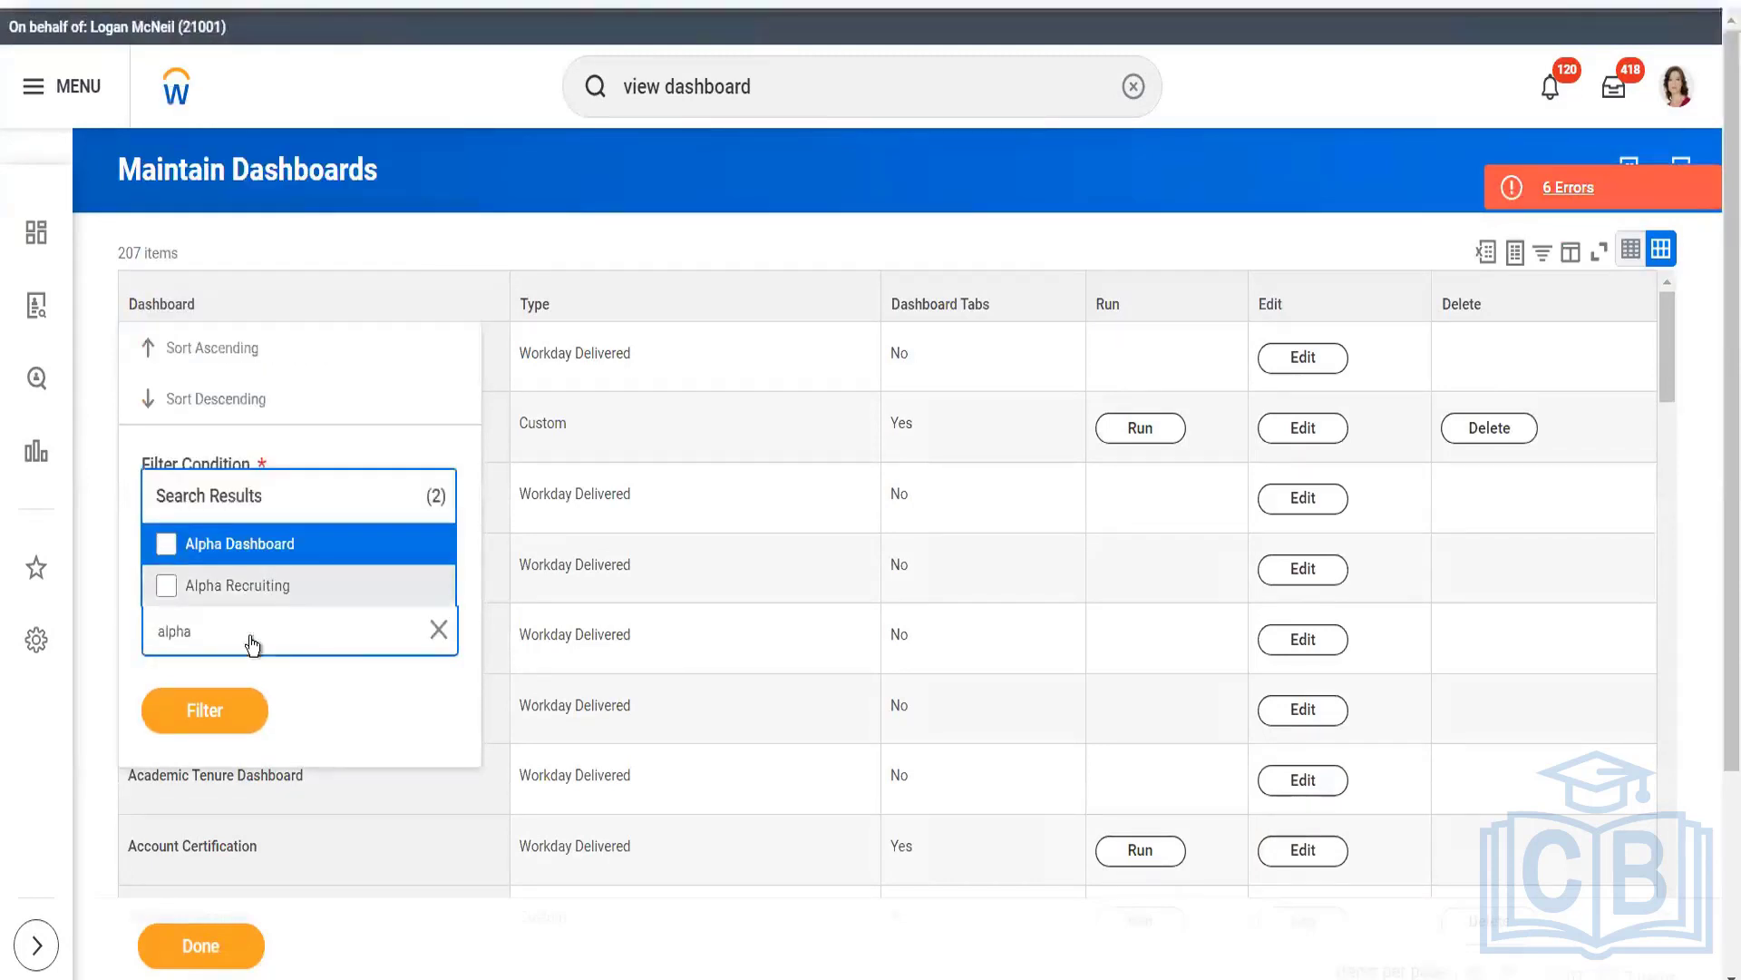
pyautogui.click(252, 594)
pyautogui.click(216, 766)
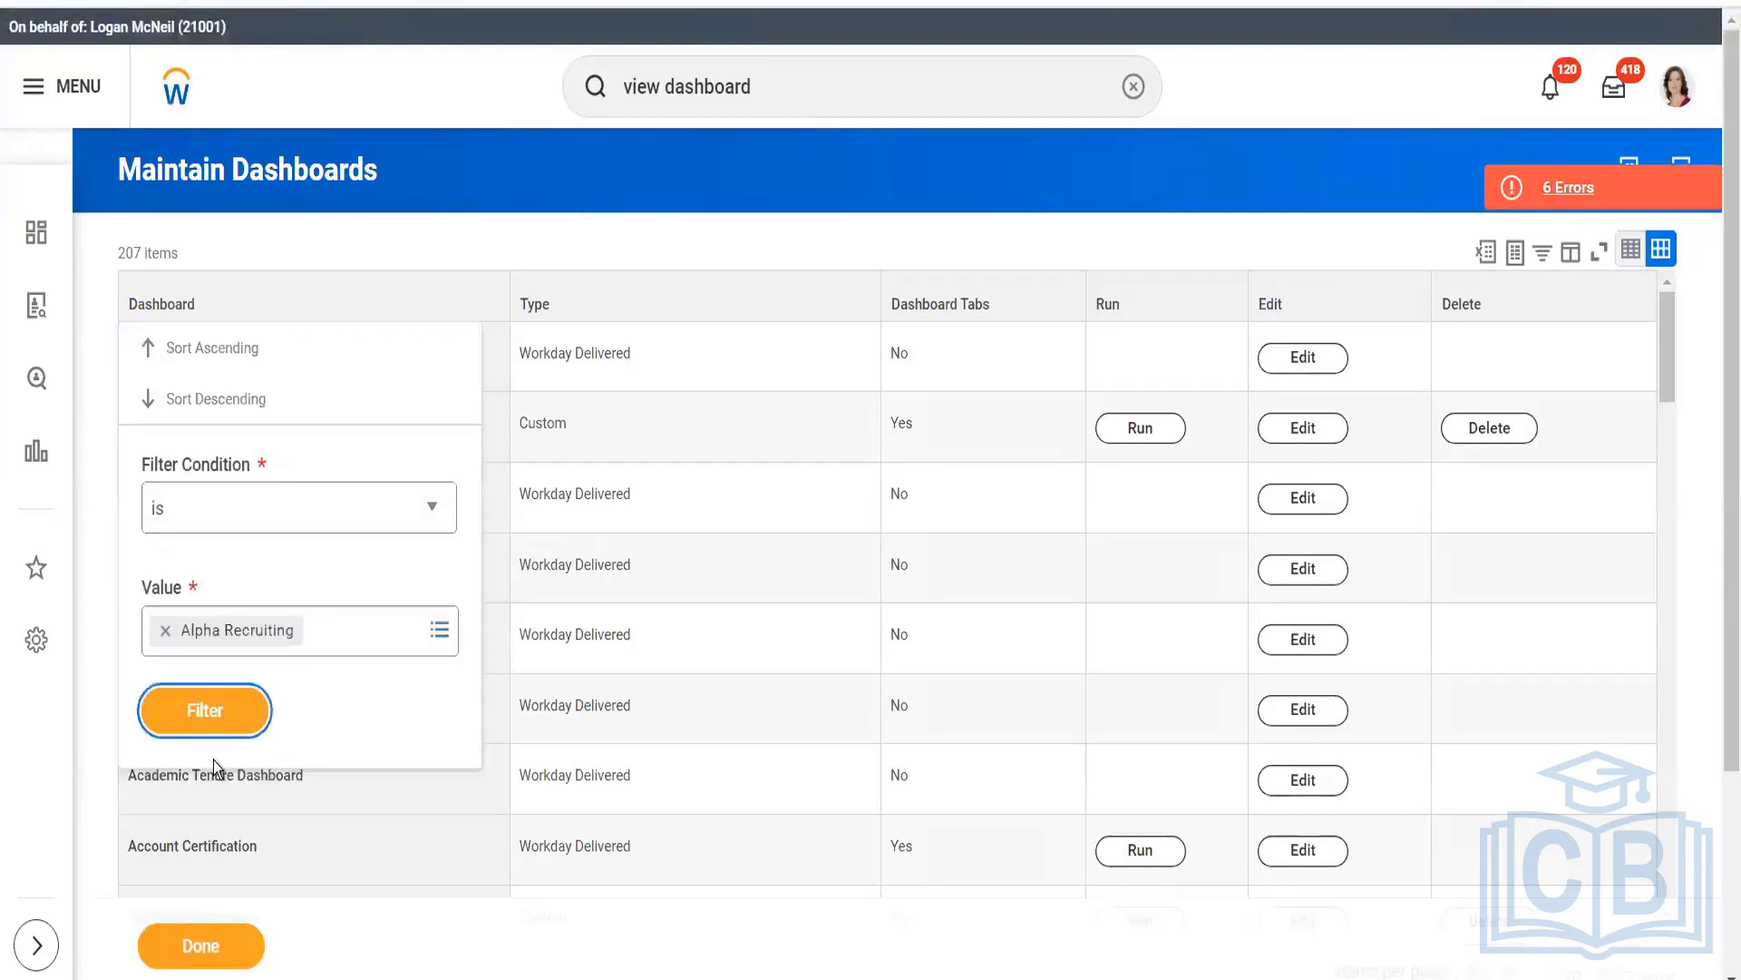
pyautogui.click(207, 711)
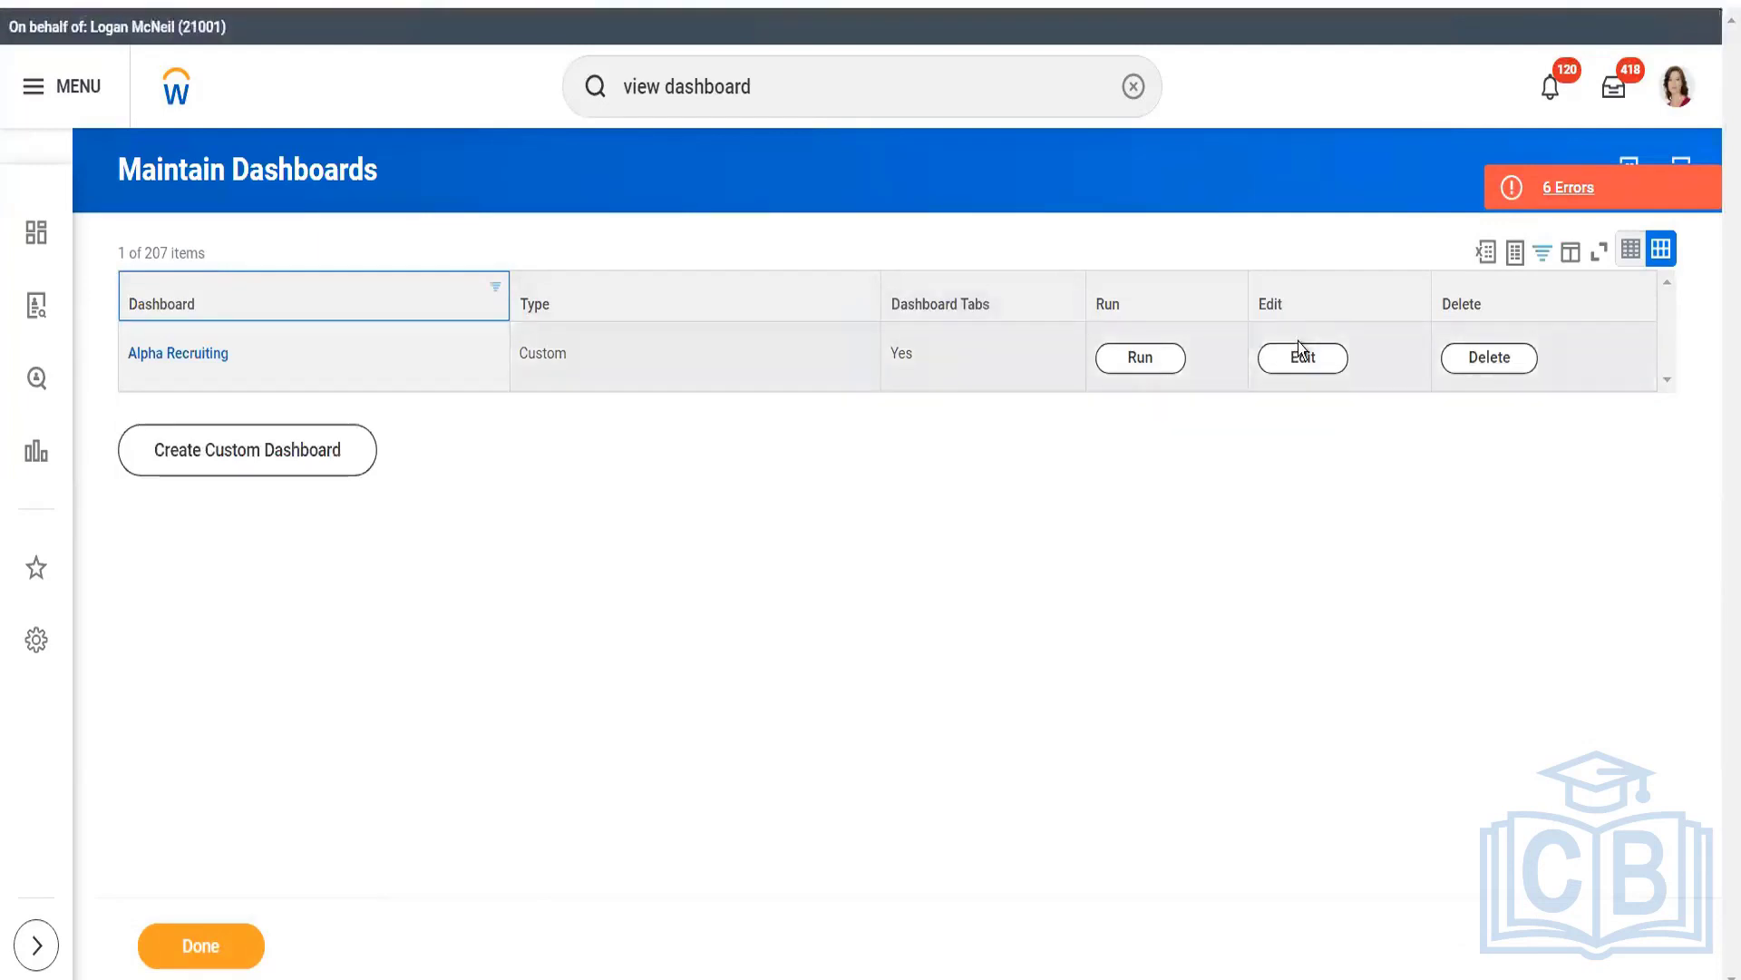
pyautogui.click(1303, 359)
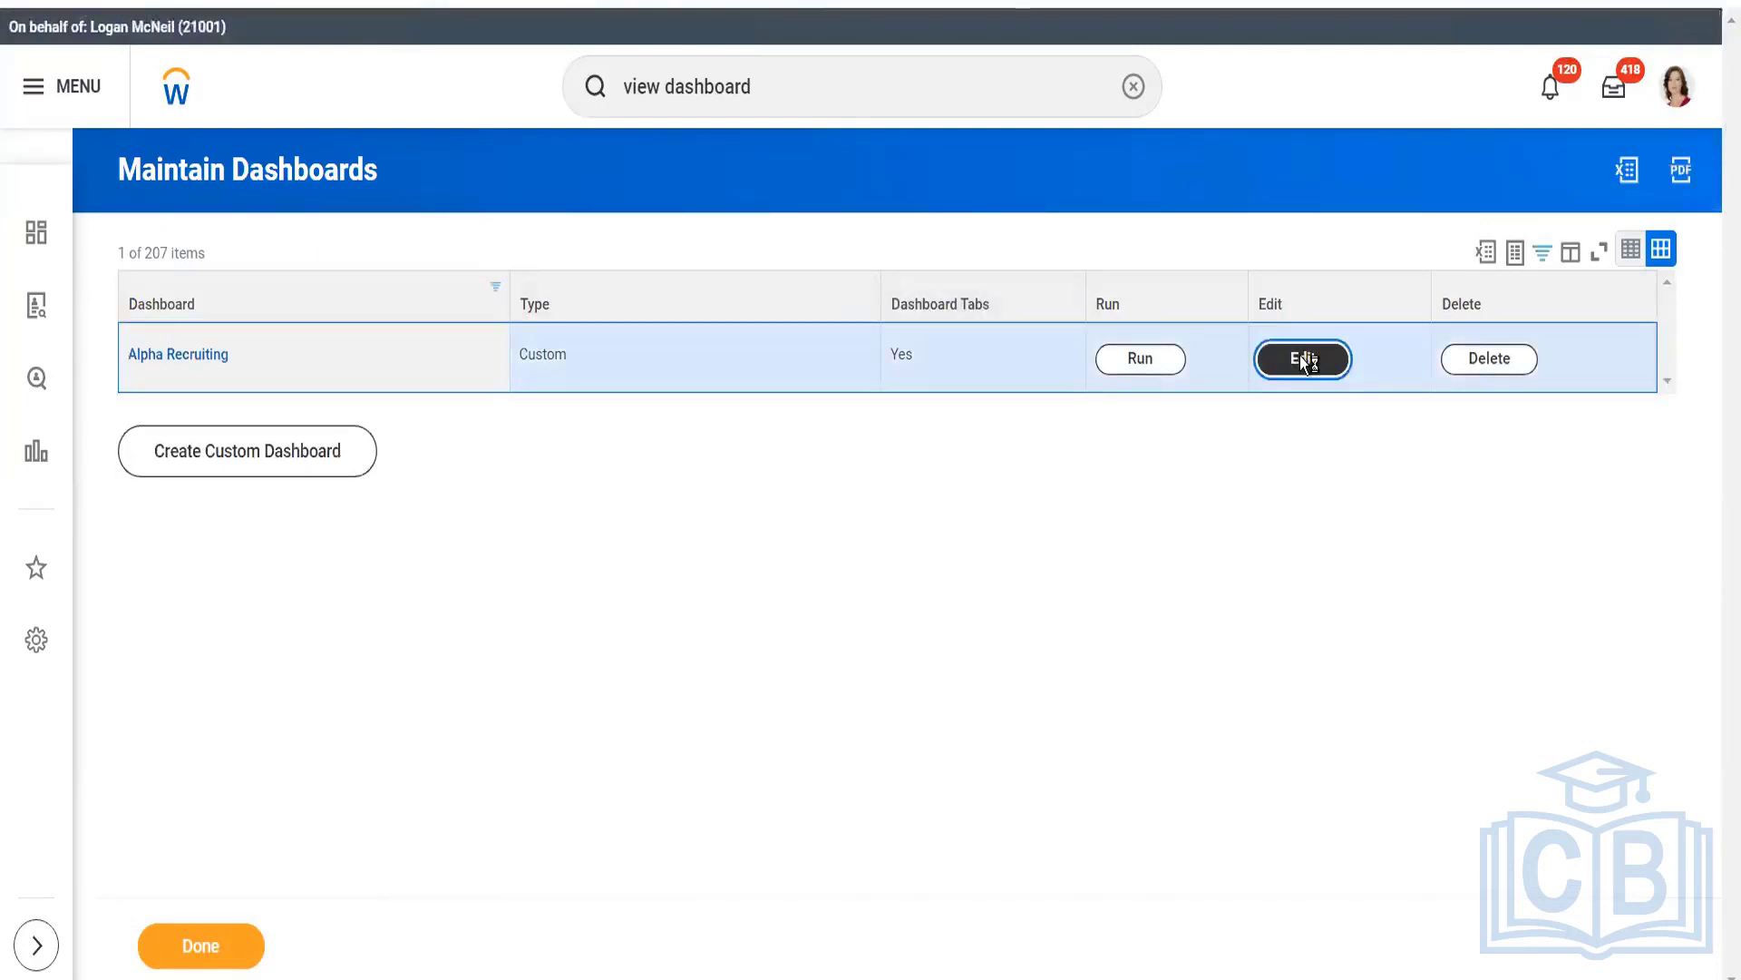
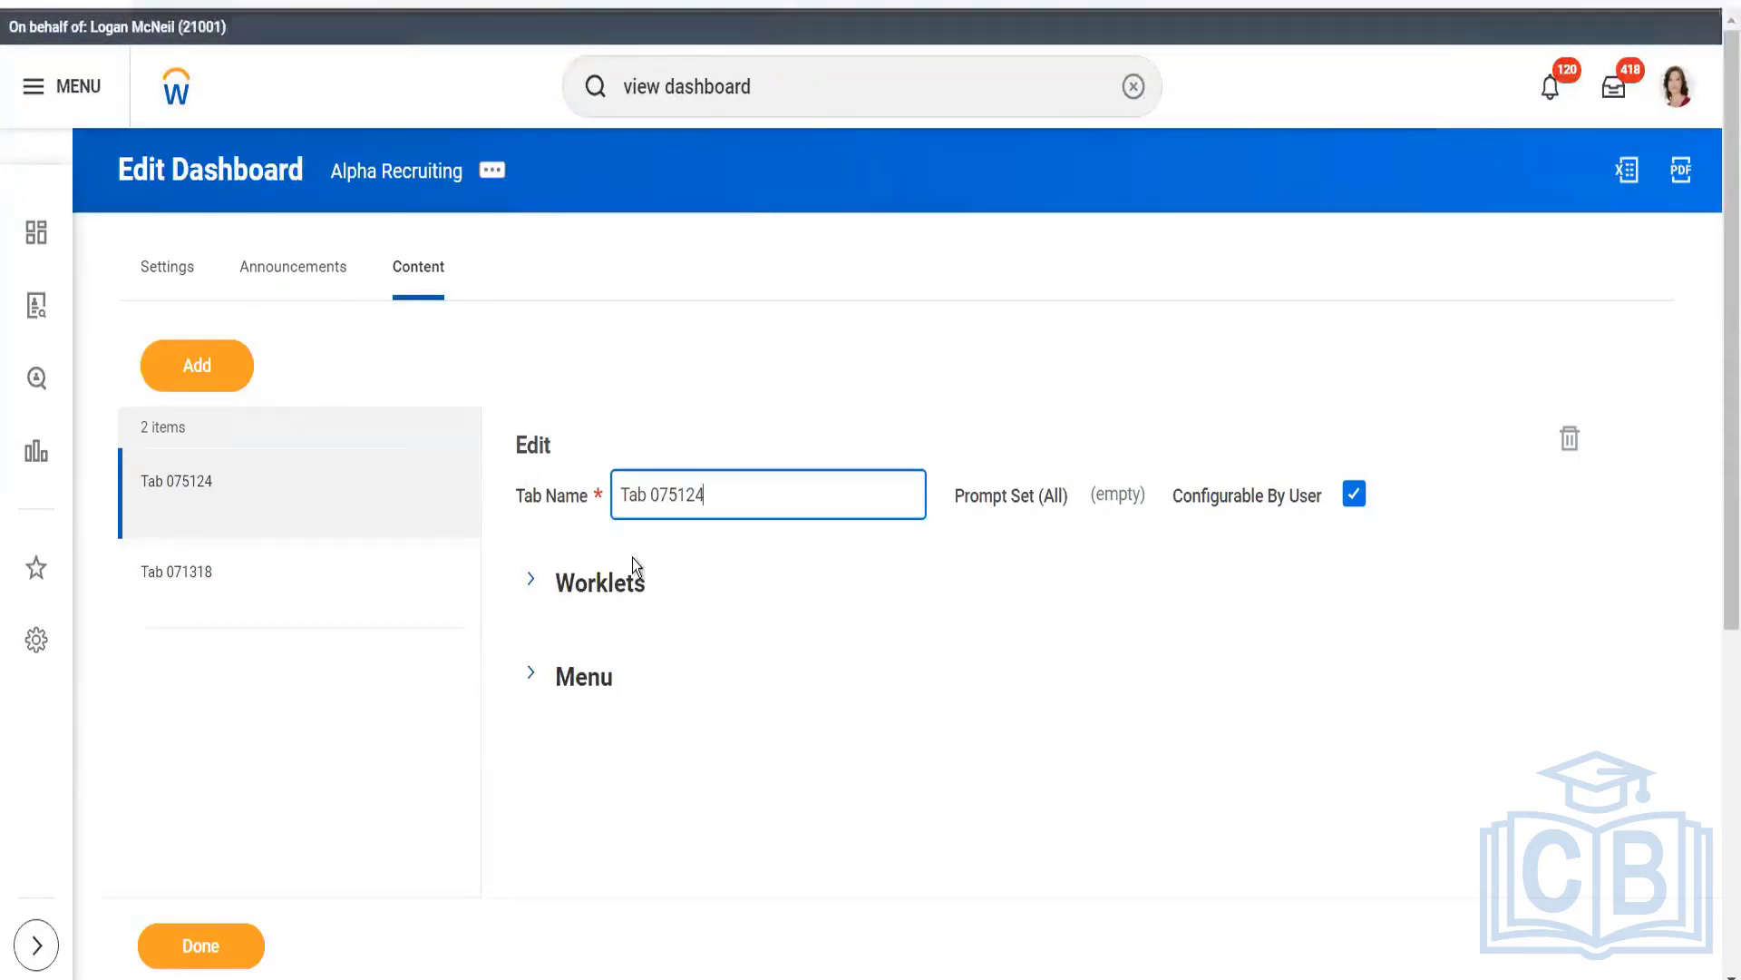
# Expand the Worklets section of Tab 075124 and add an empty worklet row
pyautogui.click(531, 585)
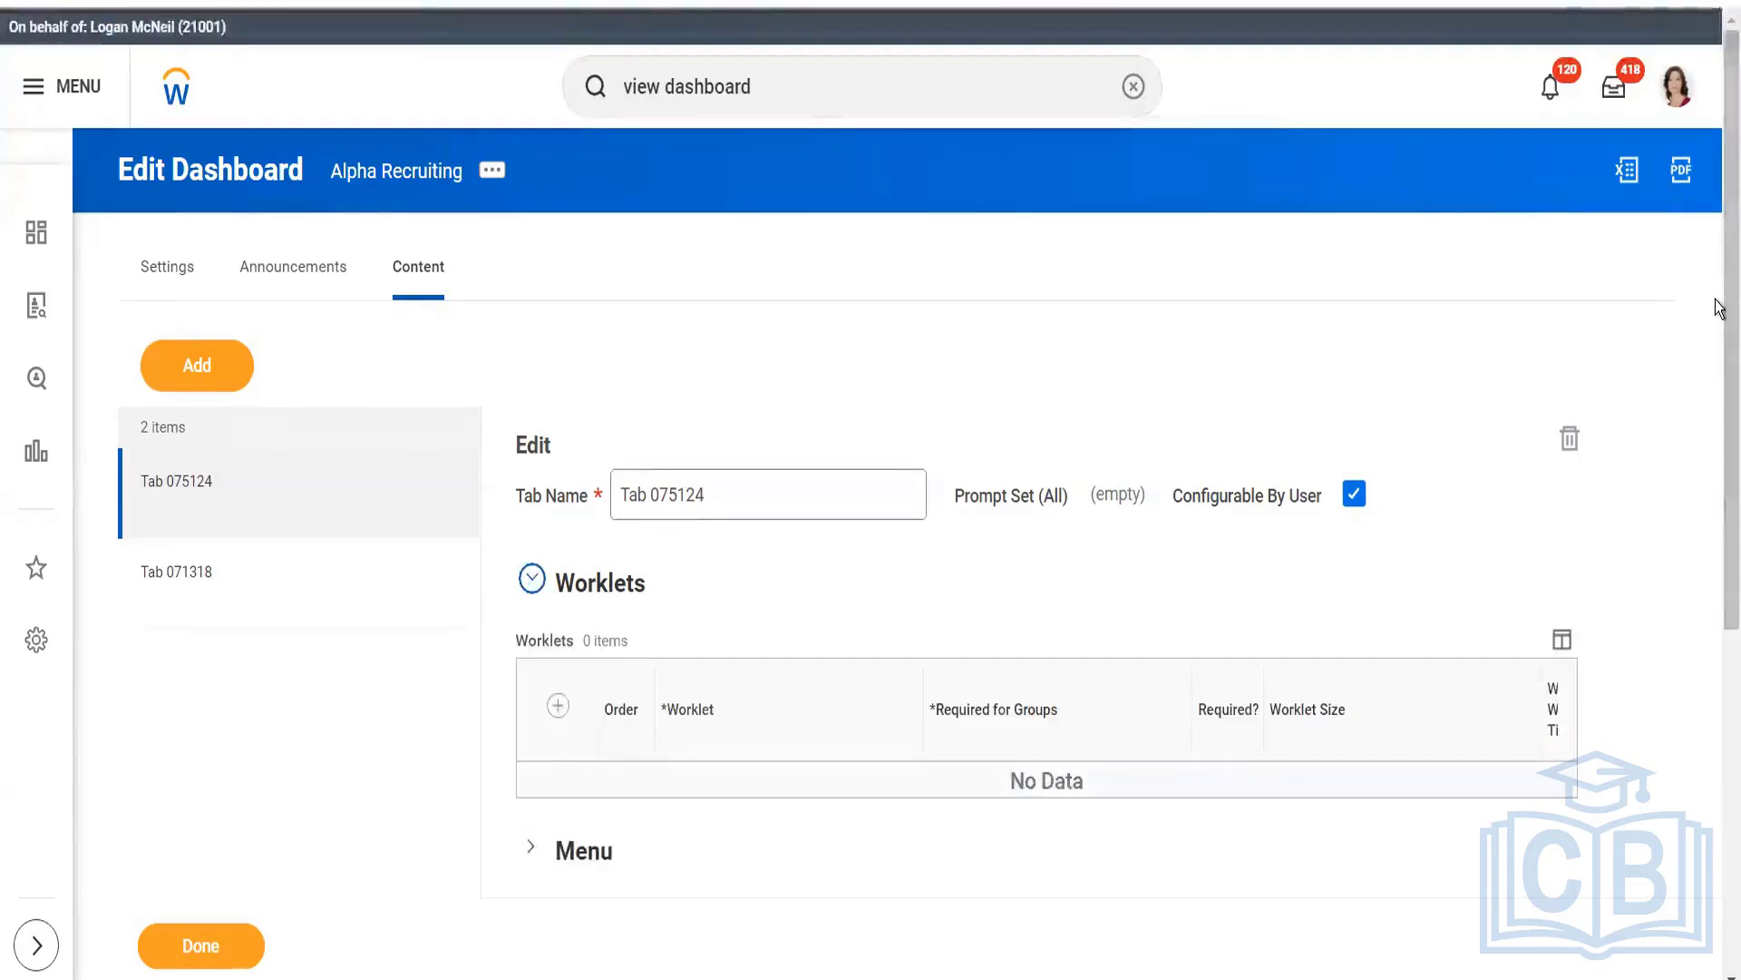
pyautogui.scroll(-3, 750, 546)
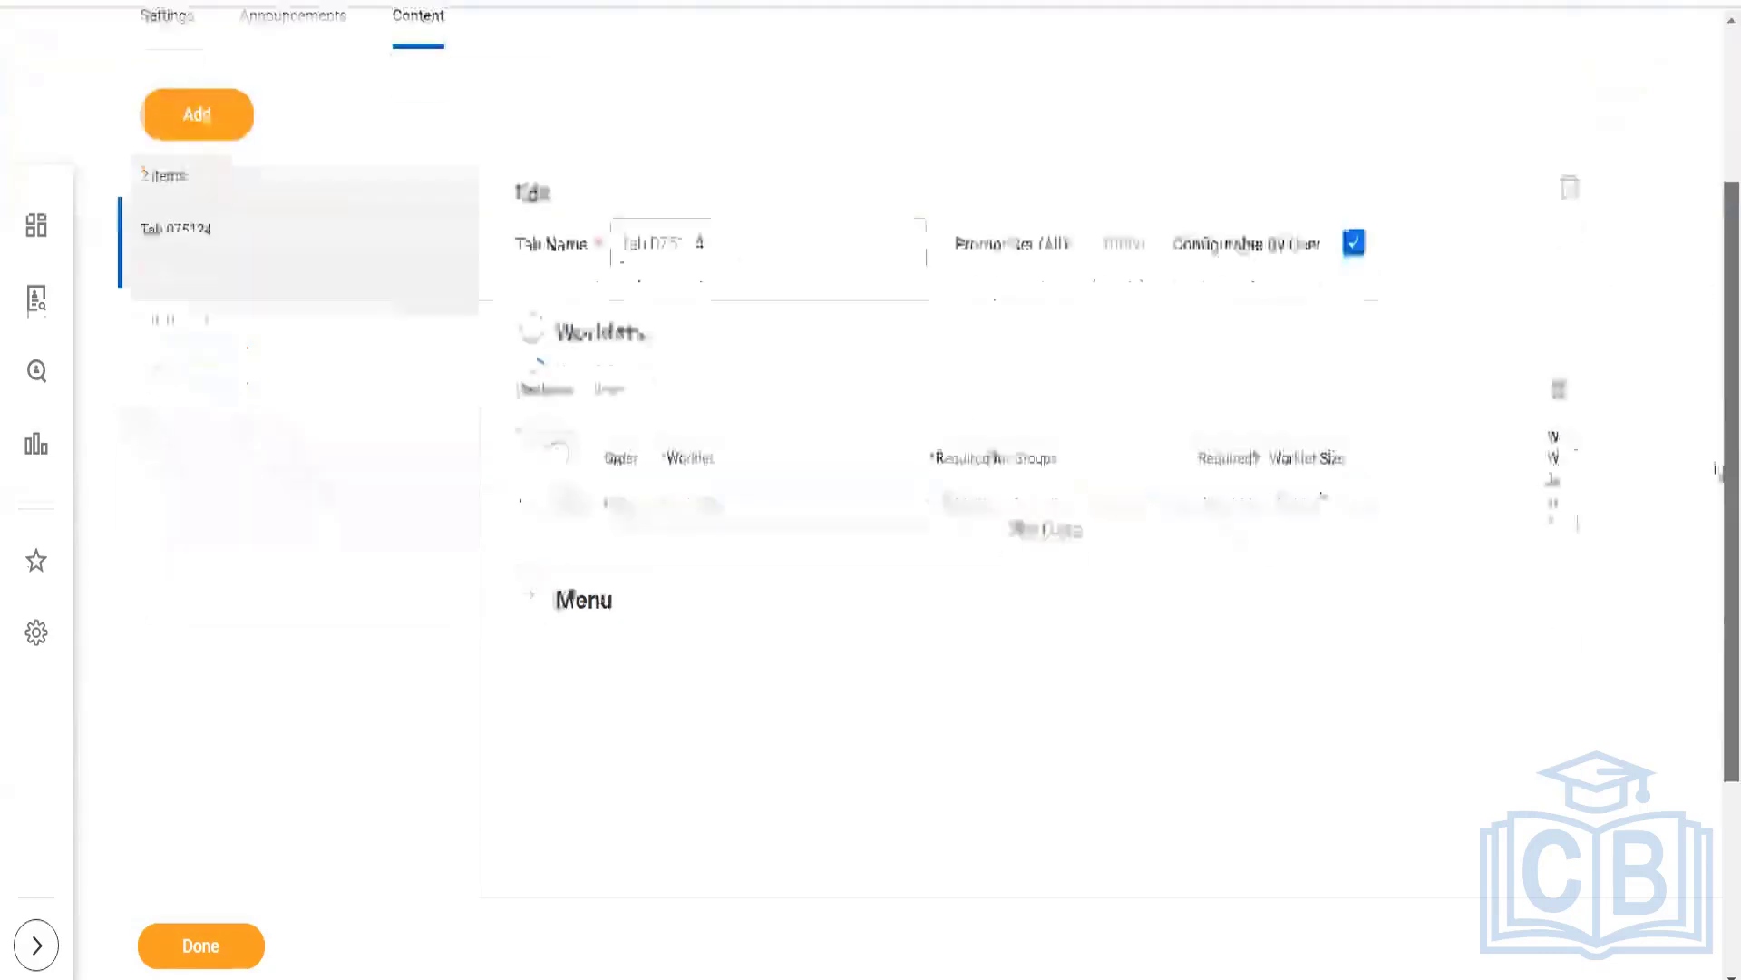
pyautogui.click(557, 442)
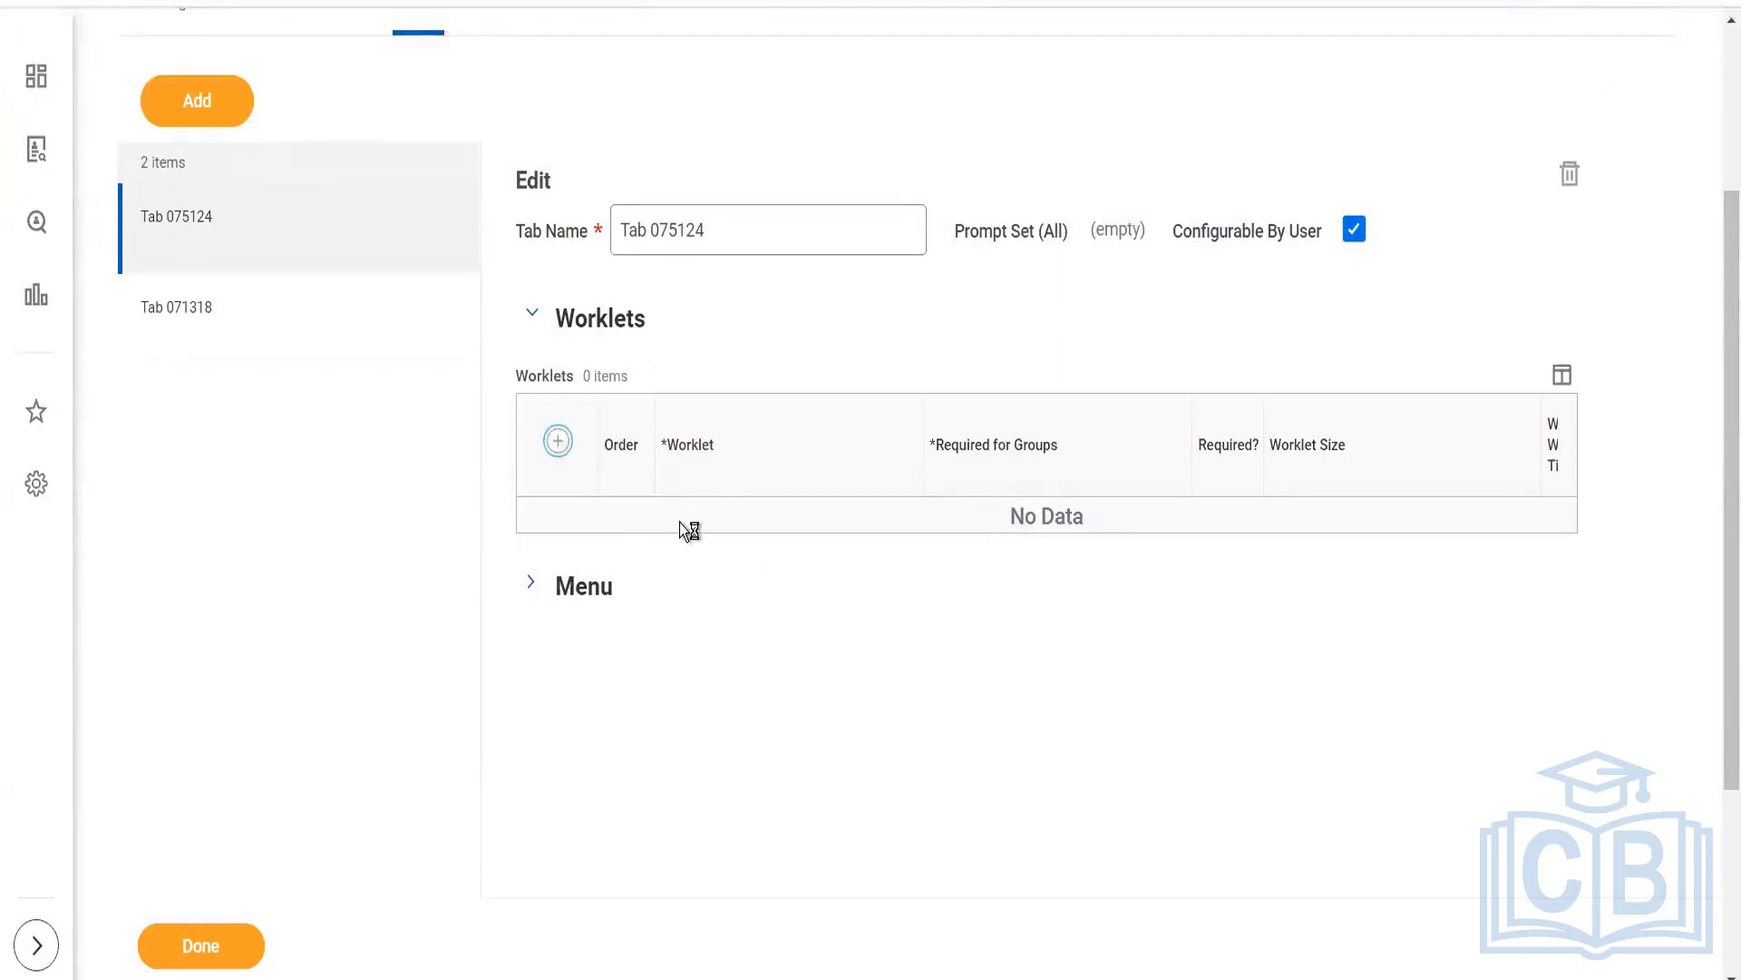
# Search for worklets matching "recruitm" and "recruit" in the new row, and close the lookup without choosing one
pyautogui.click(740, 539)
pyautogui.write('re')
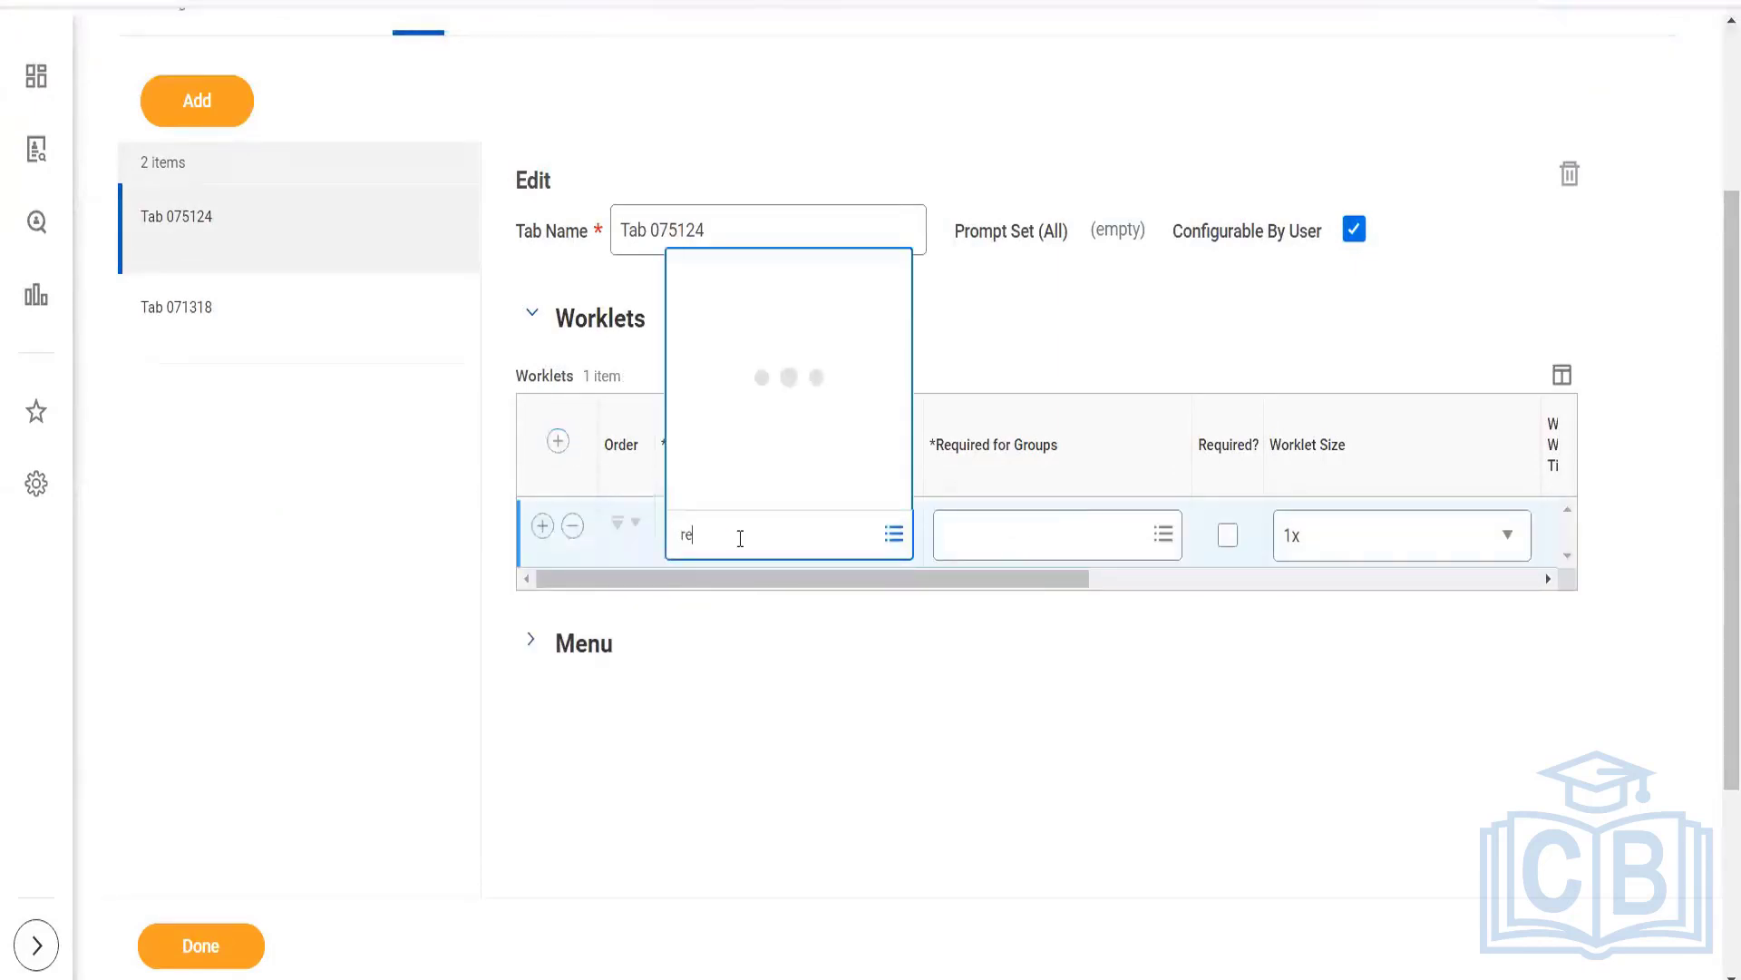
pyautogui.write('cruitm')
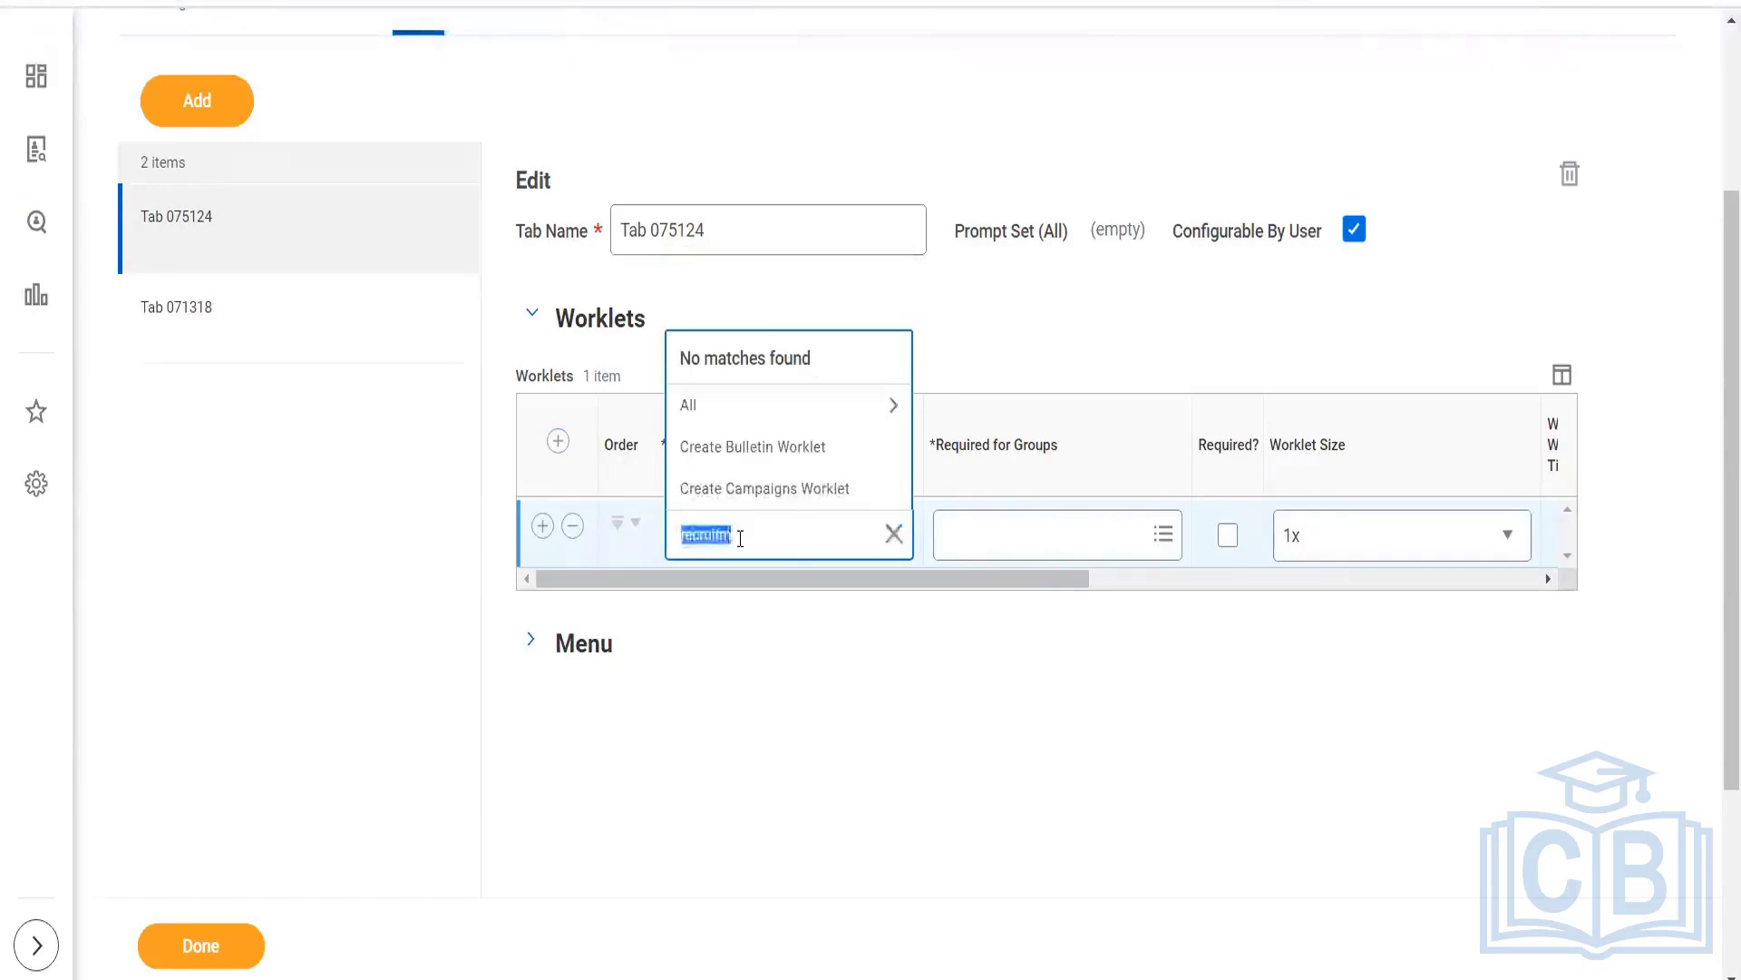
pyautogui.click(740, 538)
pyautogui.press('BackSpace')
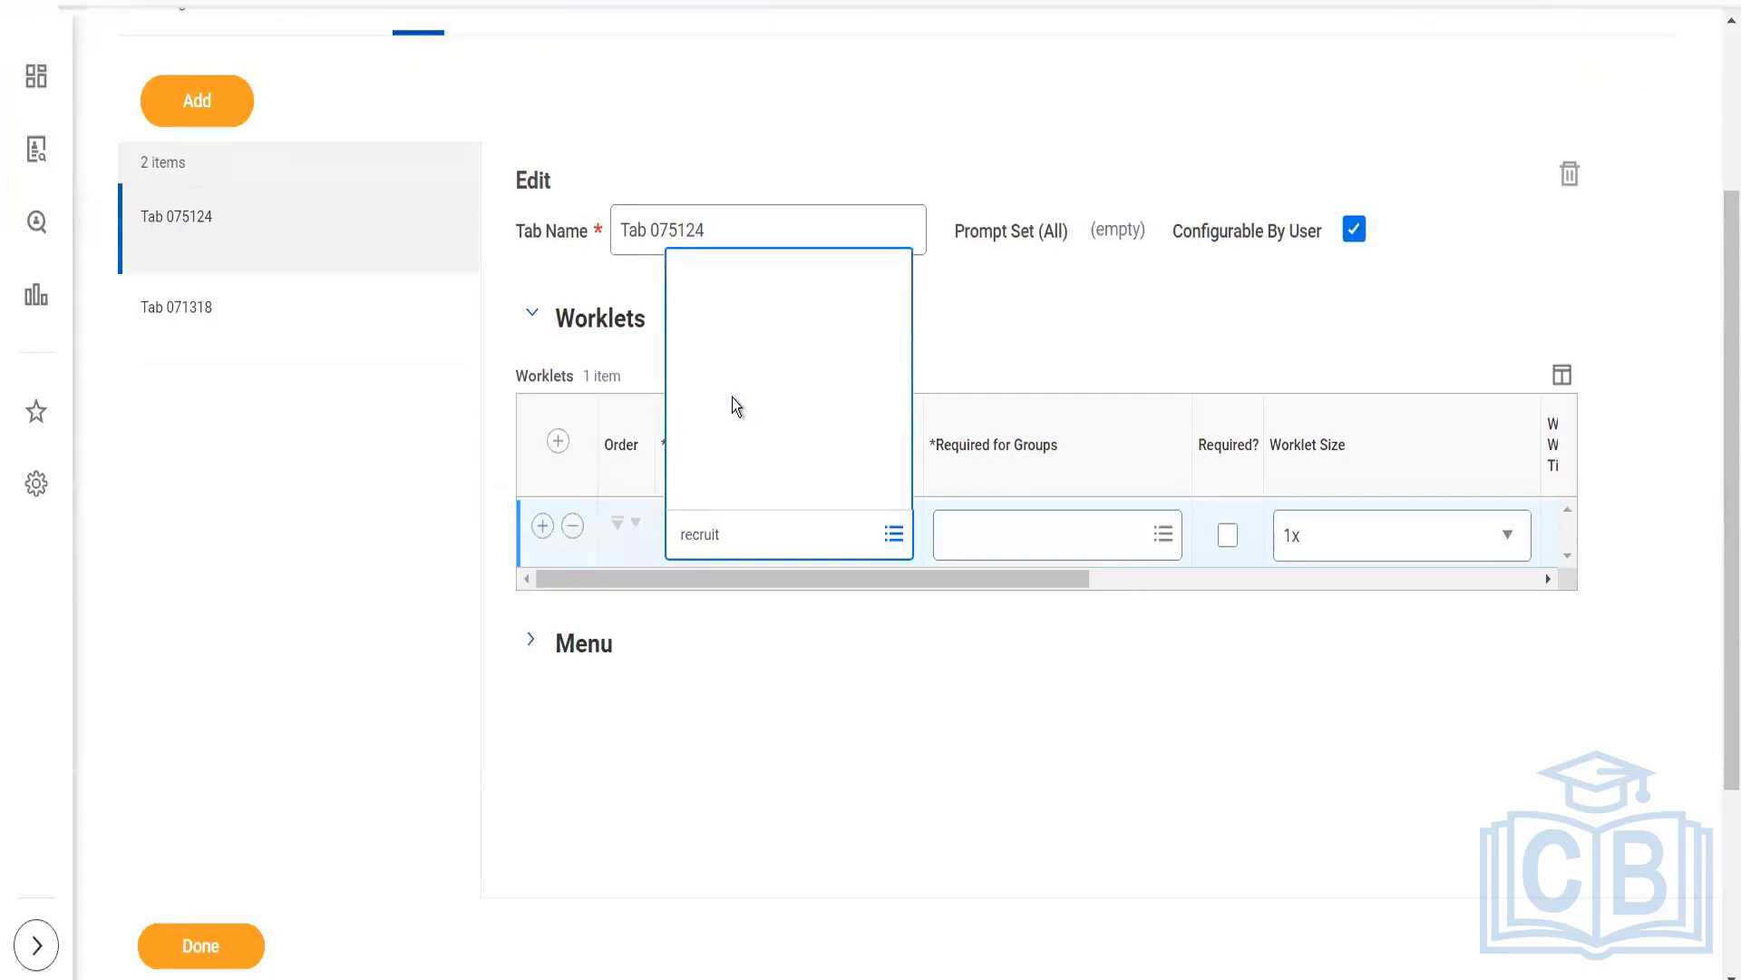
pyautogui.click(742, 692)
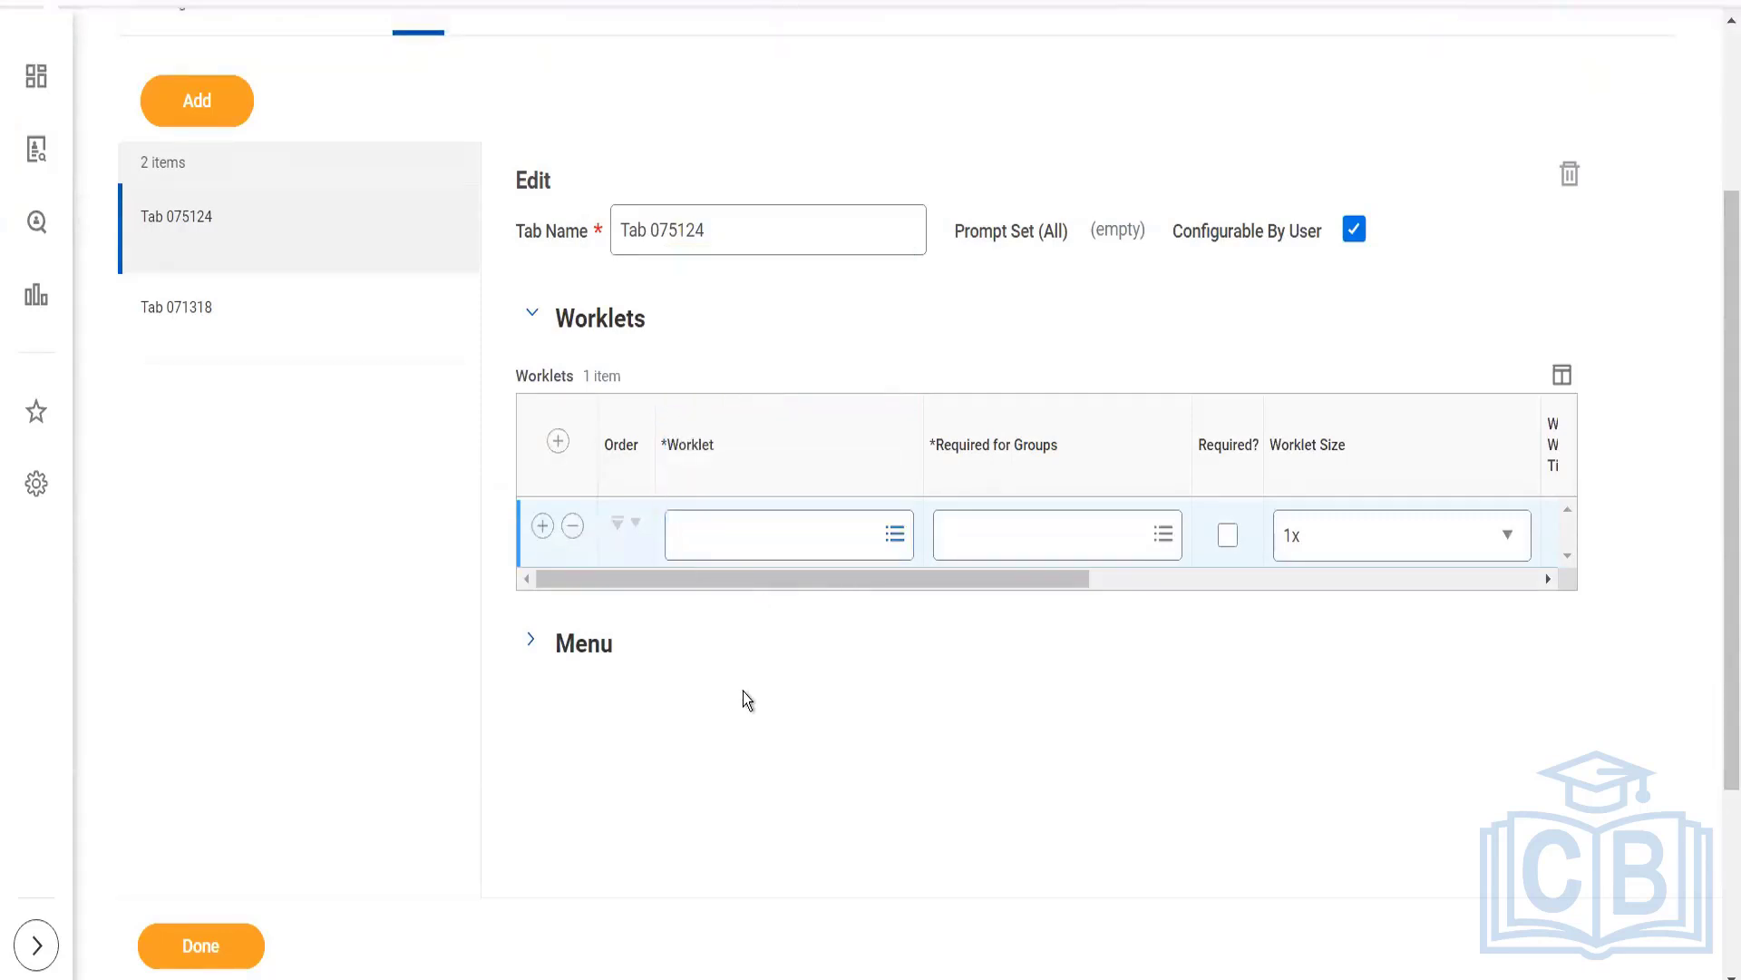
pyautogui.moveTo(851, 586); pyautogui.dragTo(706, 586)
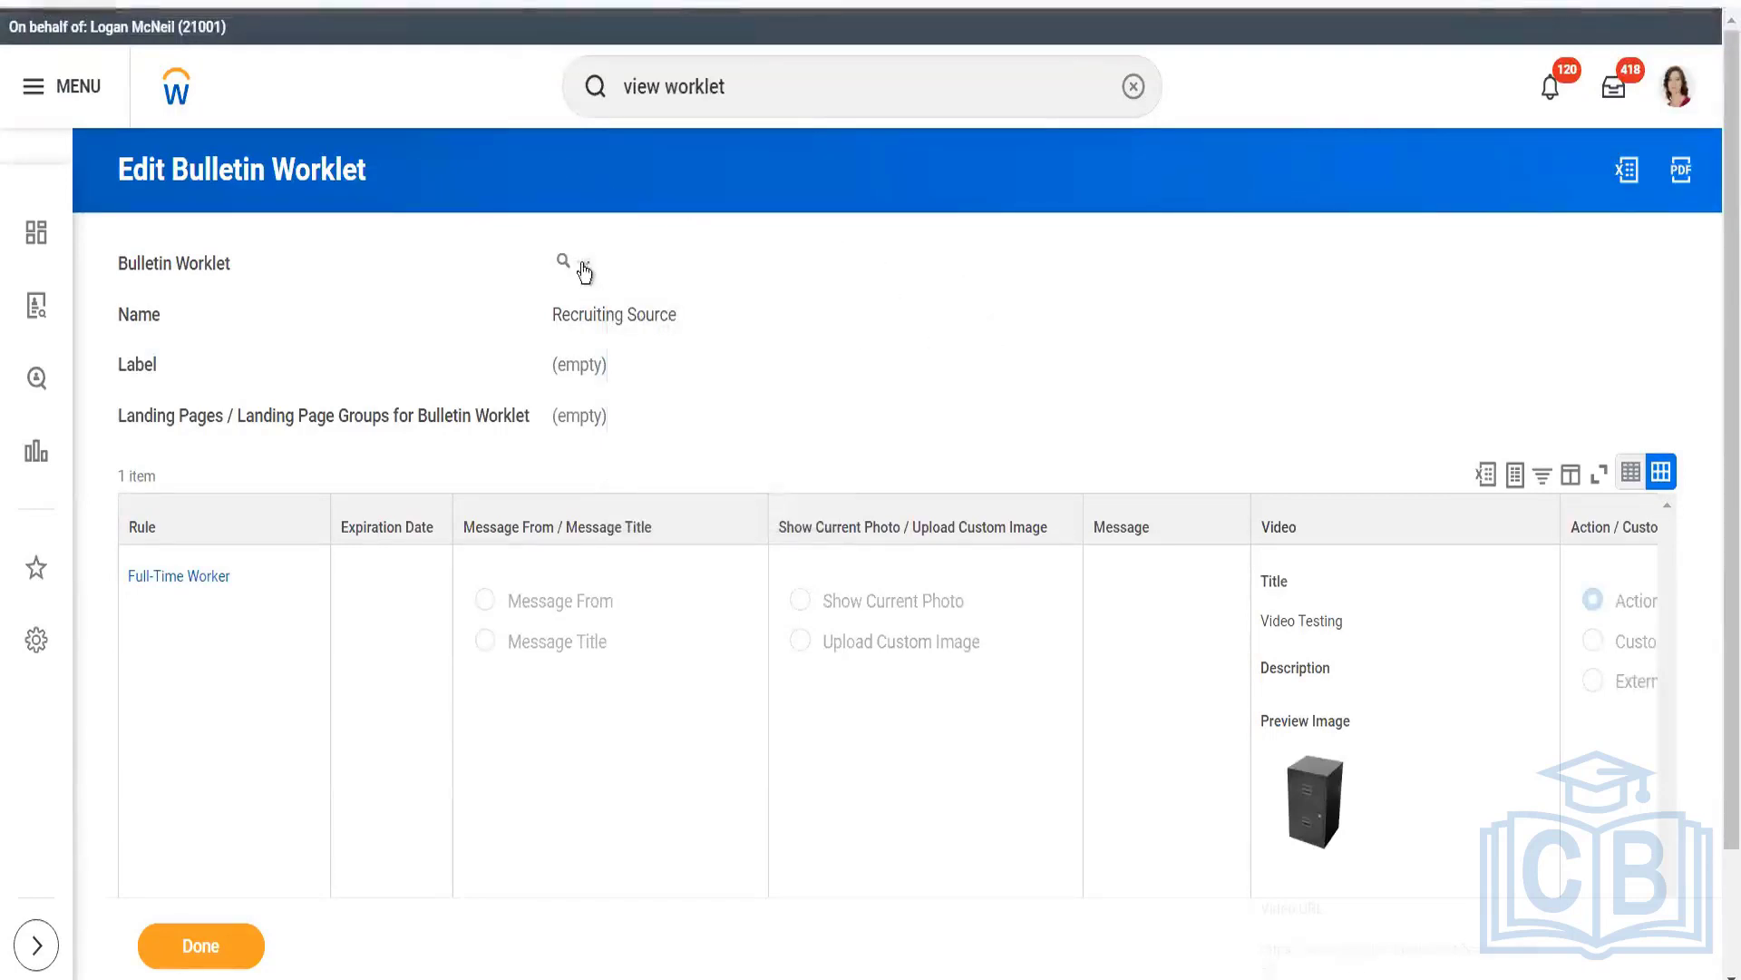
# Review the related actions available for the Recruiting Source bulletin worklet
pyautogui.moveTo(583, 267)
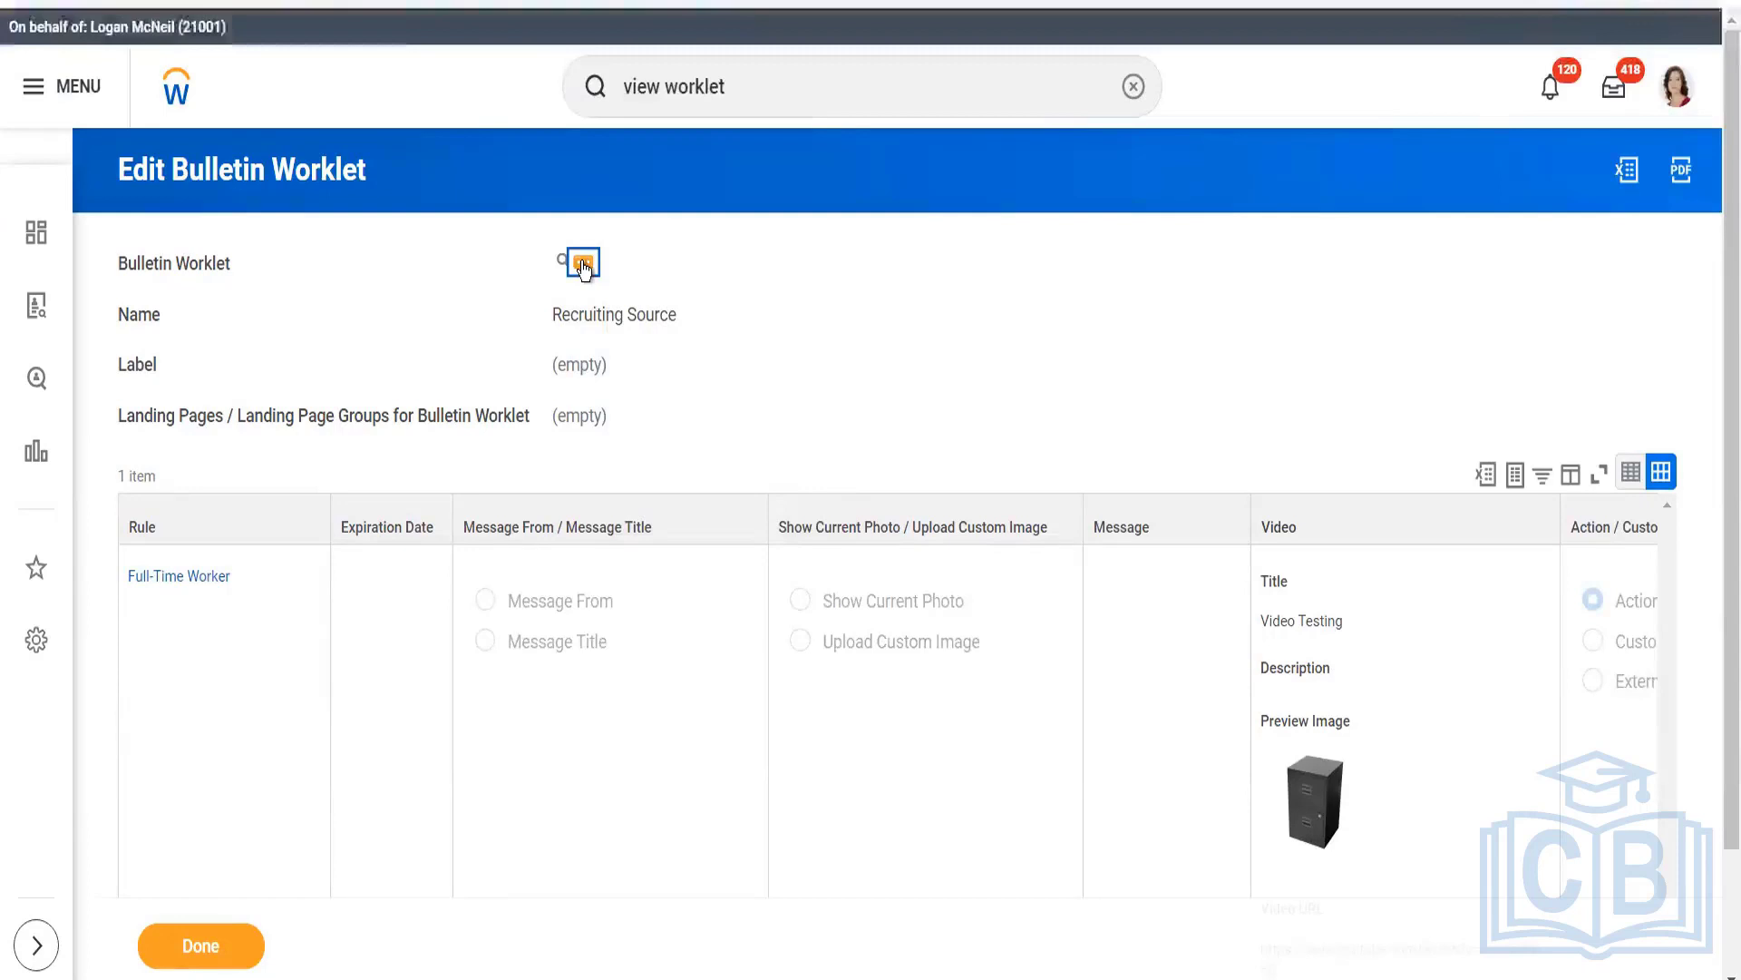
pyautogui.click(584, 267)
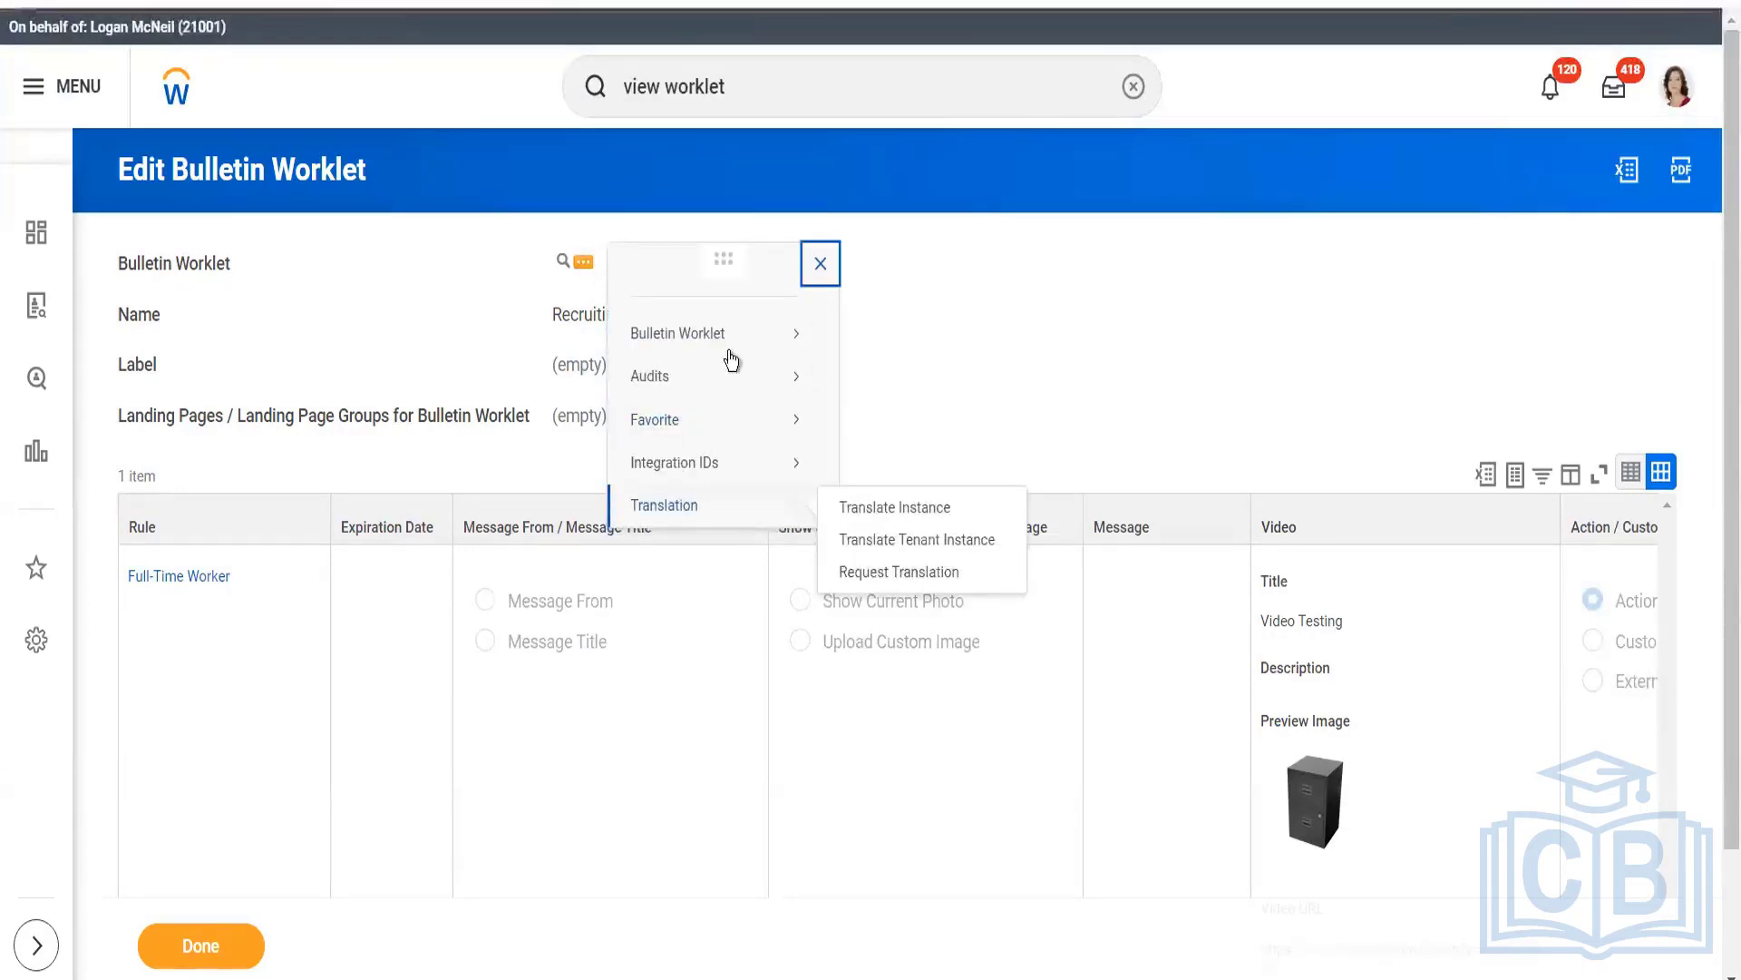
# Search for "view sec for sec it" and open the View Security for Securable Item report
pyautogui.click(816, 88)
pyautogui.hotkey('ctrl', 'a')
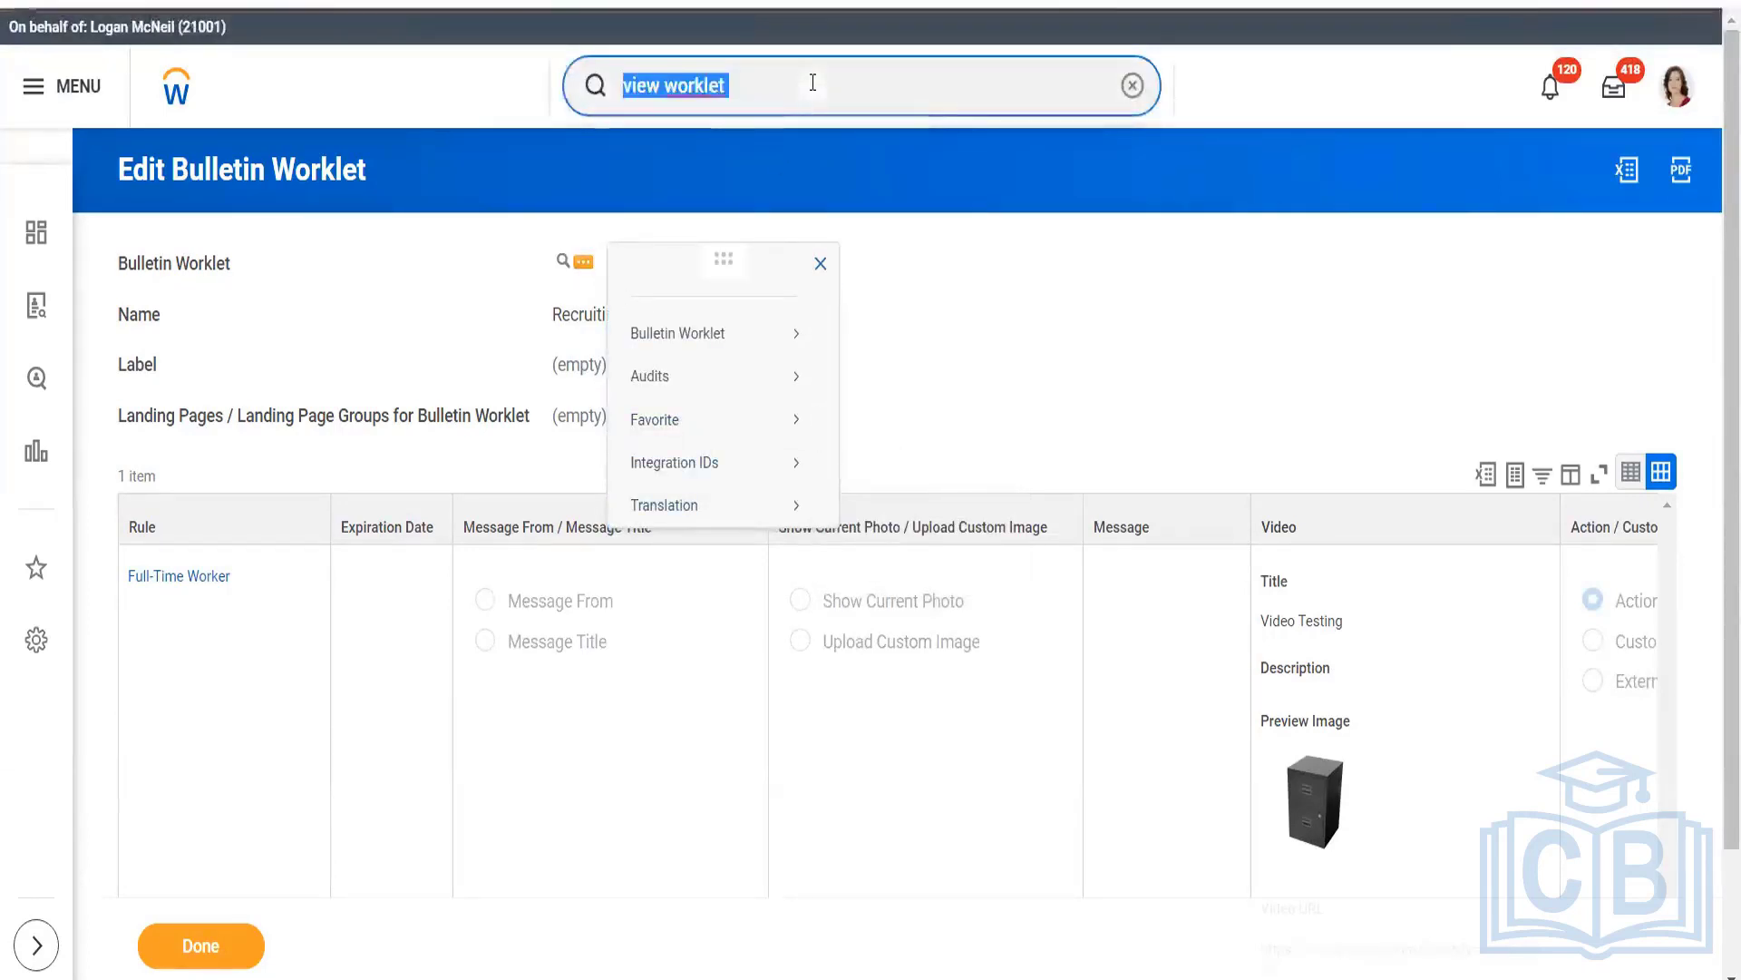
pyautogui.write('view sec ')
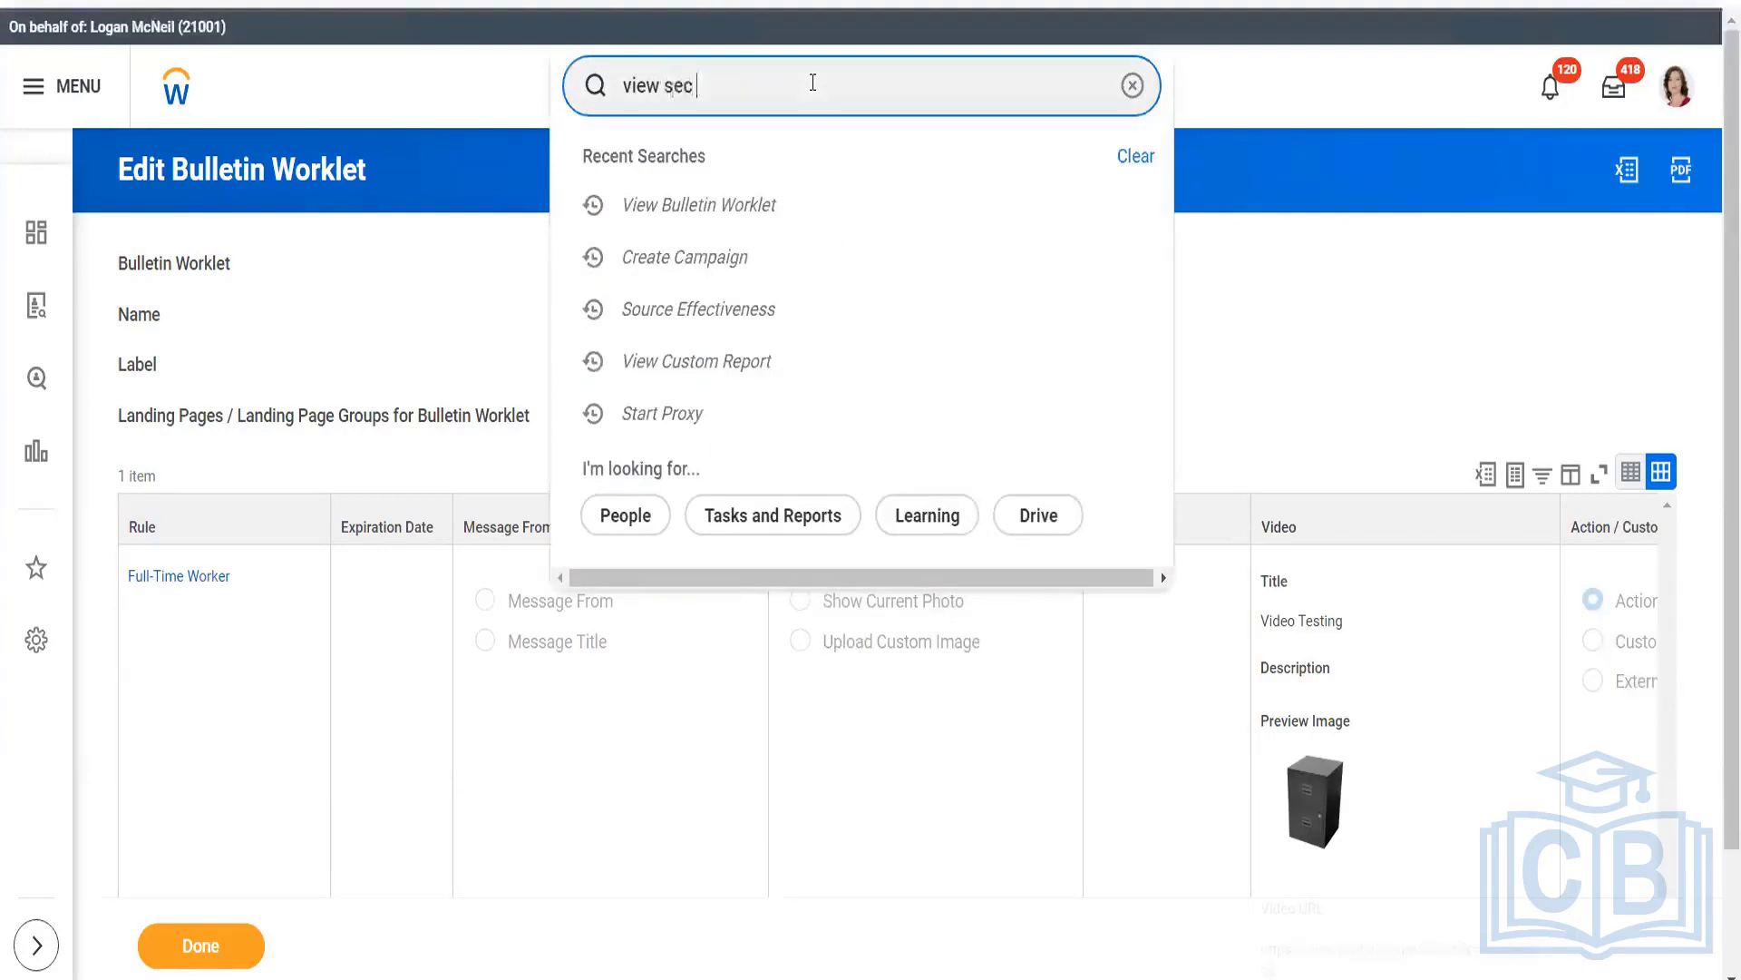
pyautogui.write('for')
pyautogui.write('s')
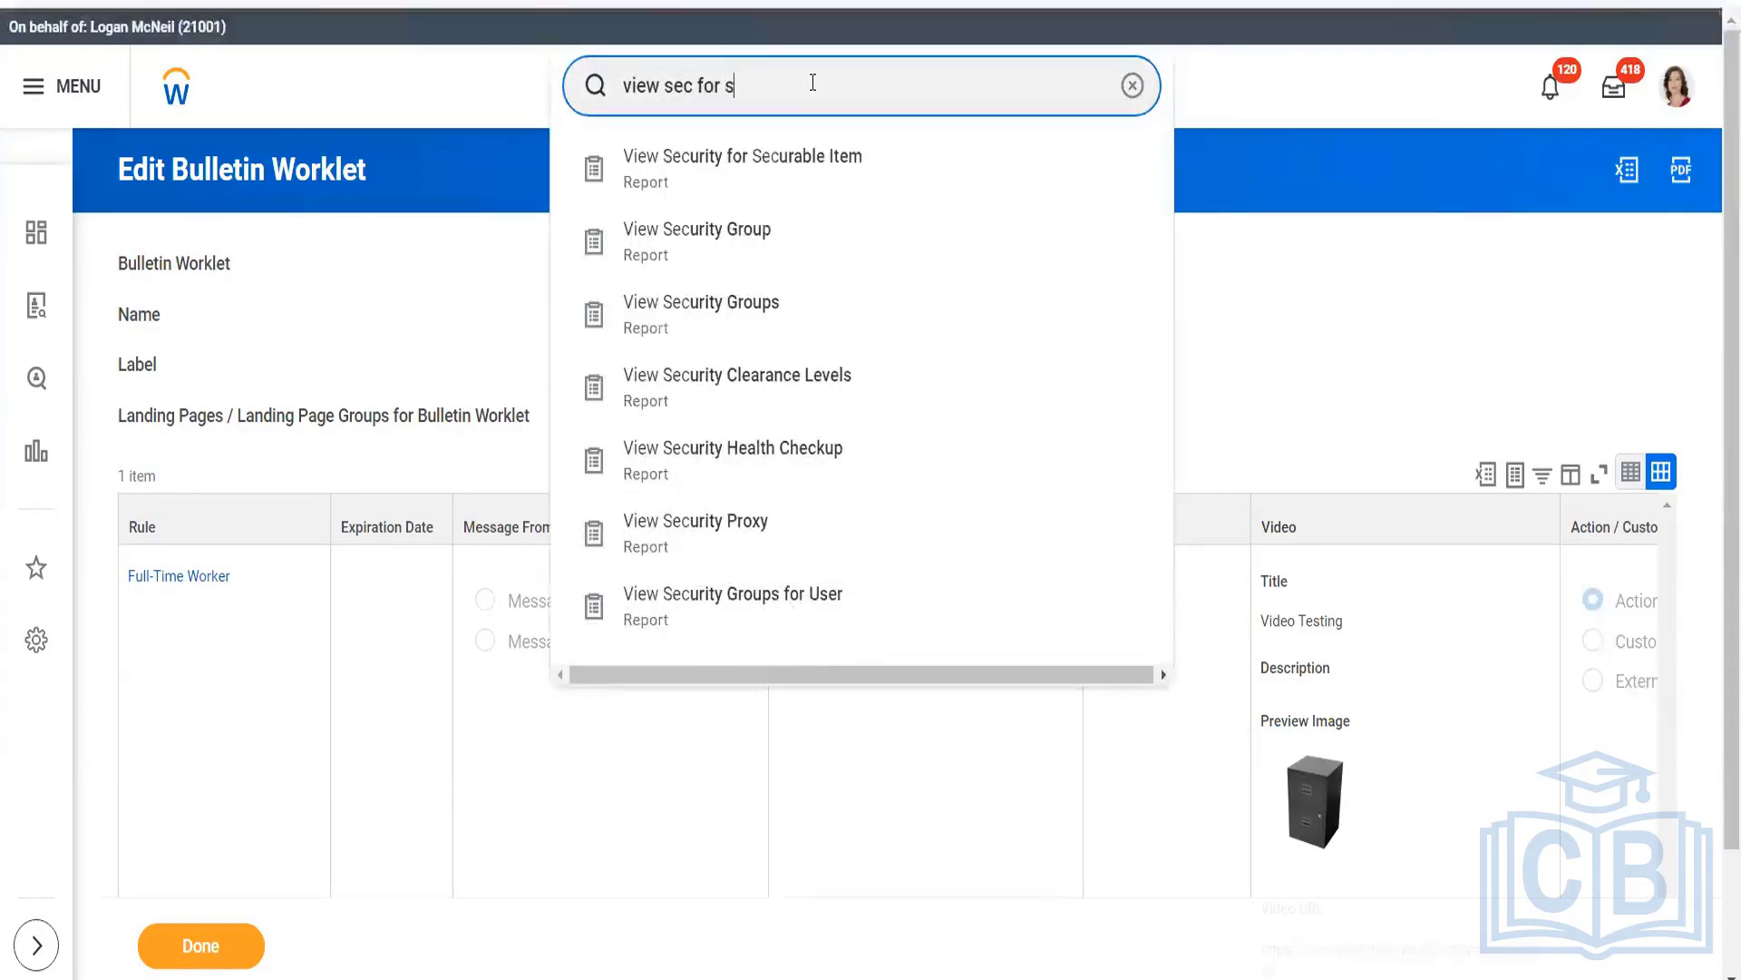
pyautogui.write('ec it')
pyautogui.click(781, 165)
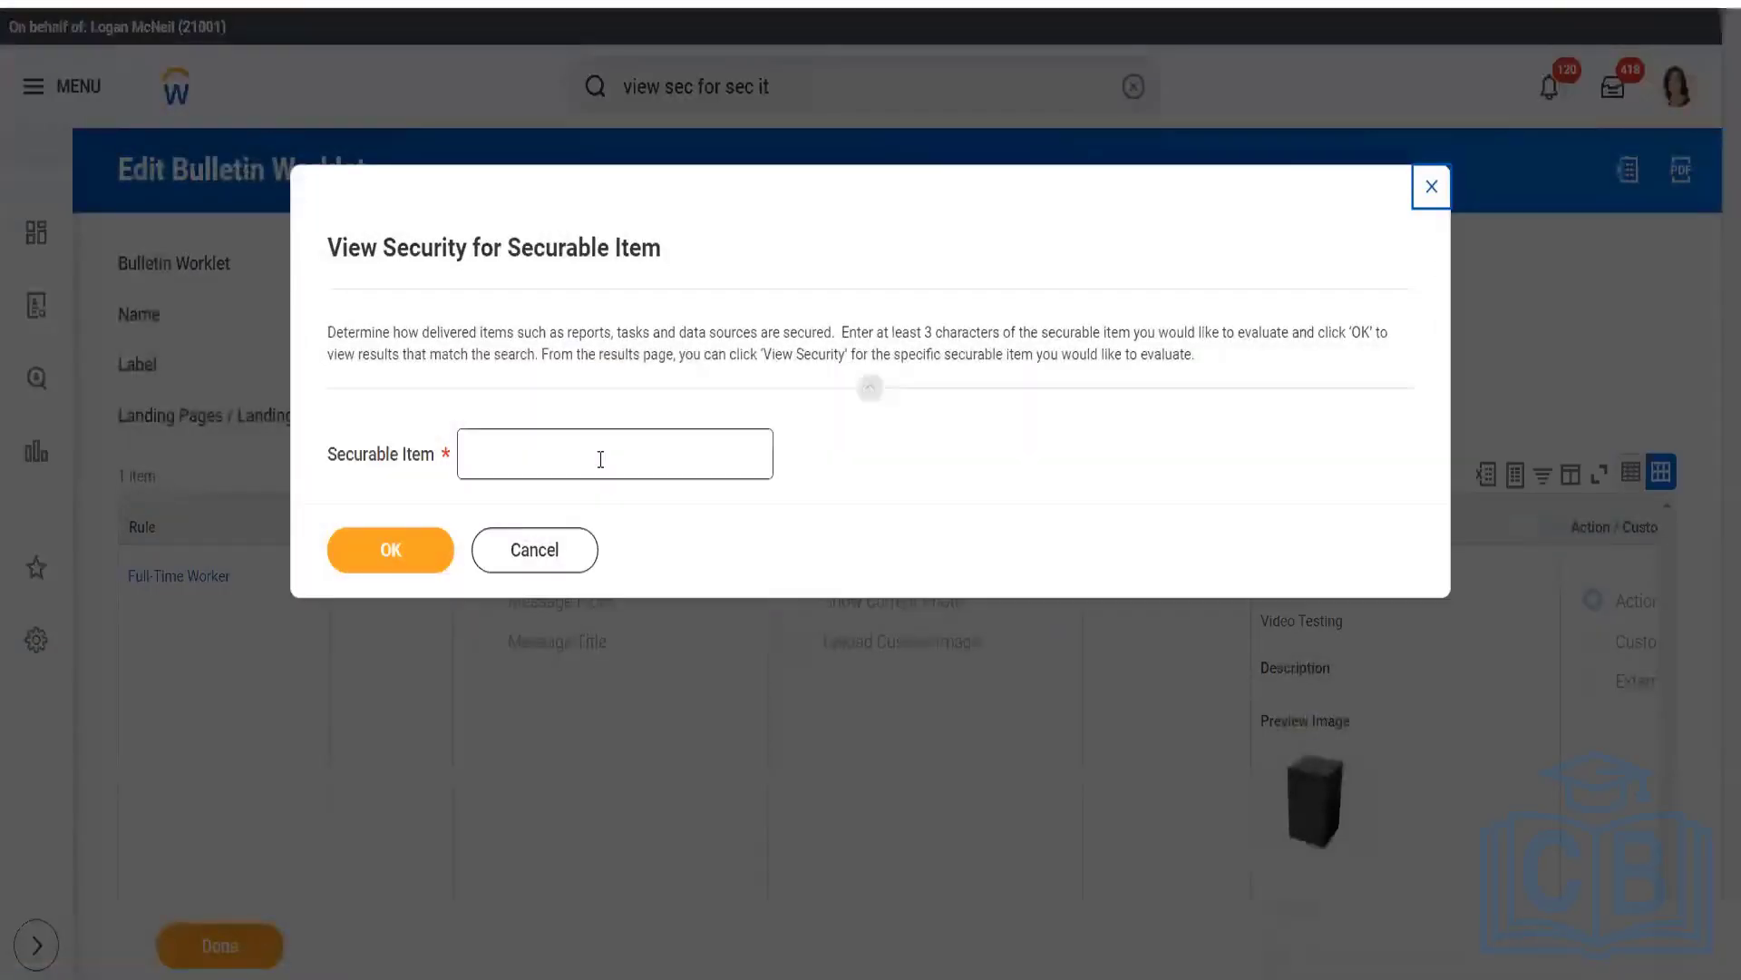
# Run the report for the securable item Bulletin Worklet and review the matching tasks
pyautogui.click(600, 459)
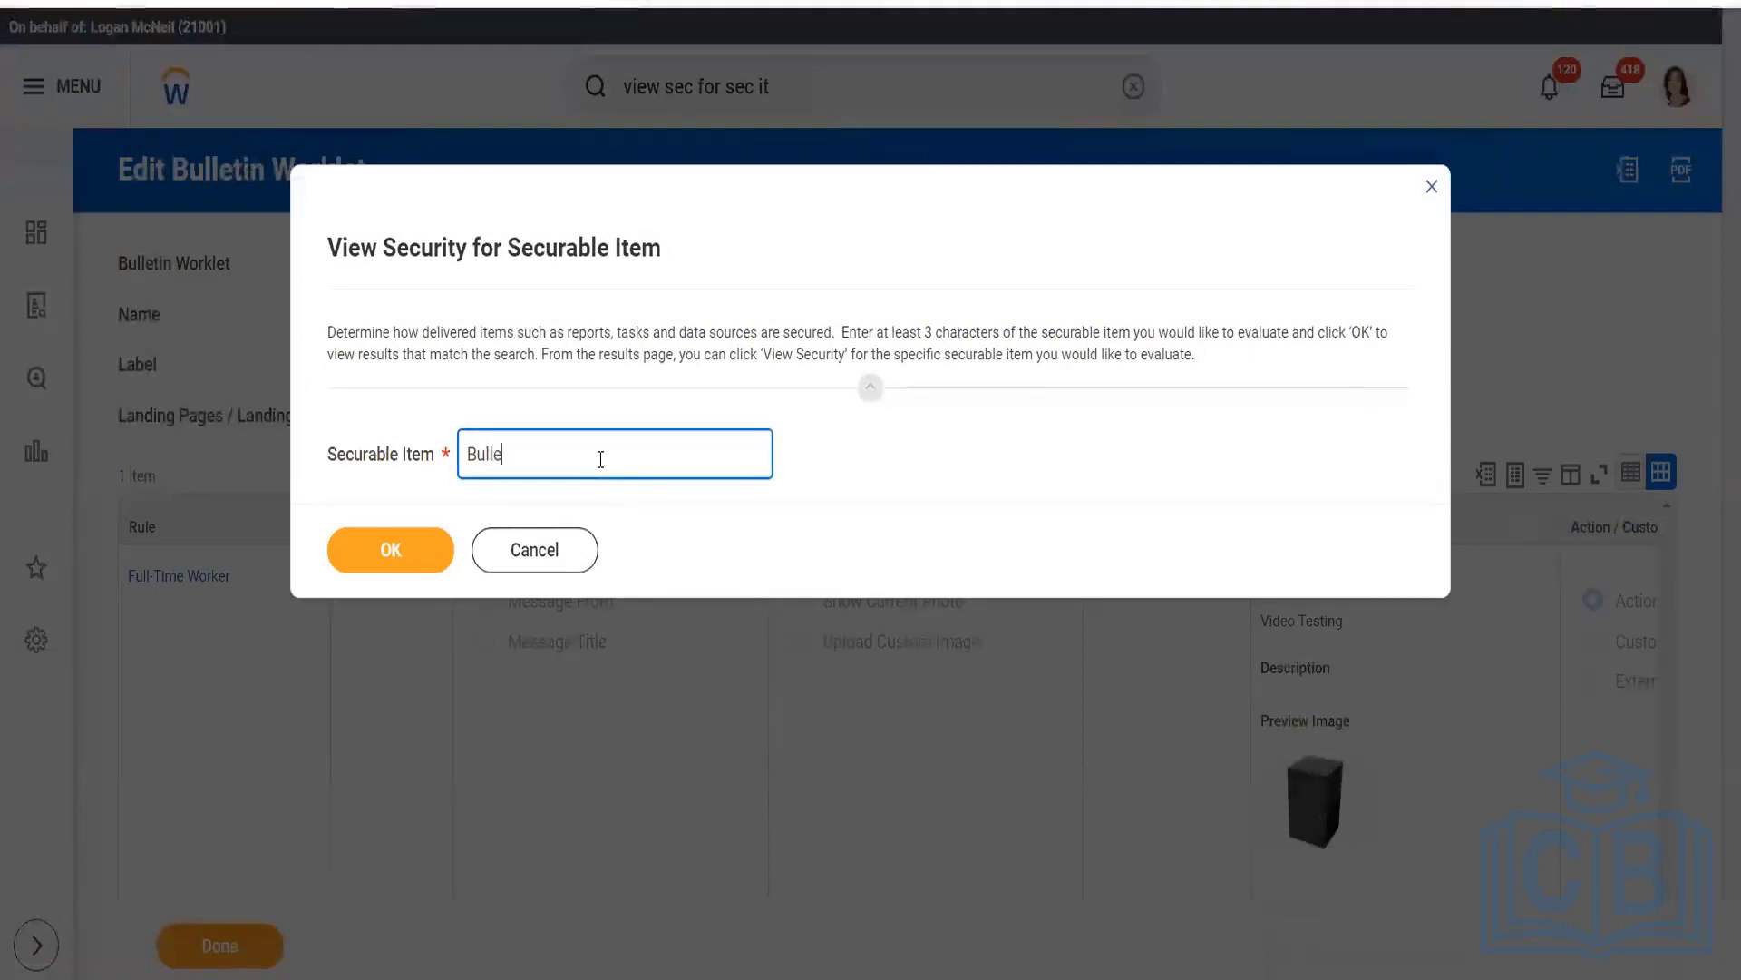
pyautogui.write('Bulletin Worklet')
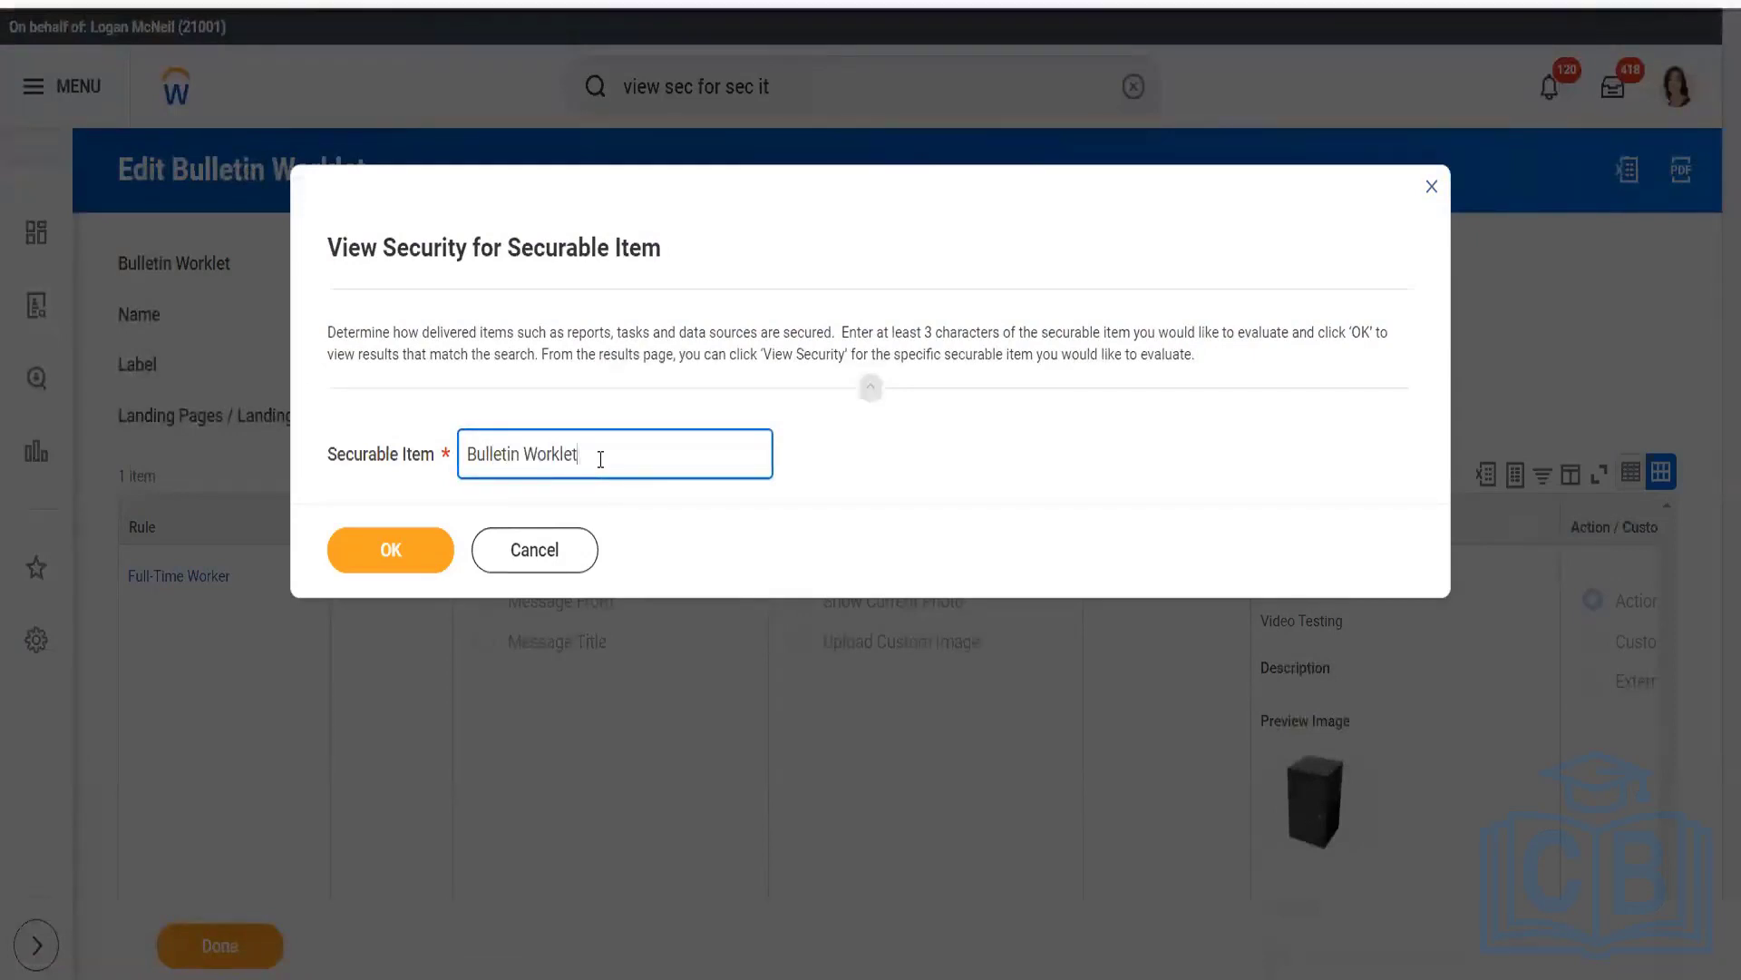
pyautogui.click(393, 548)
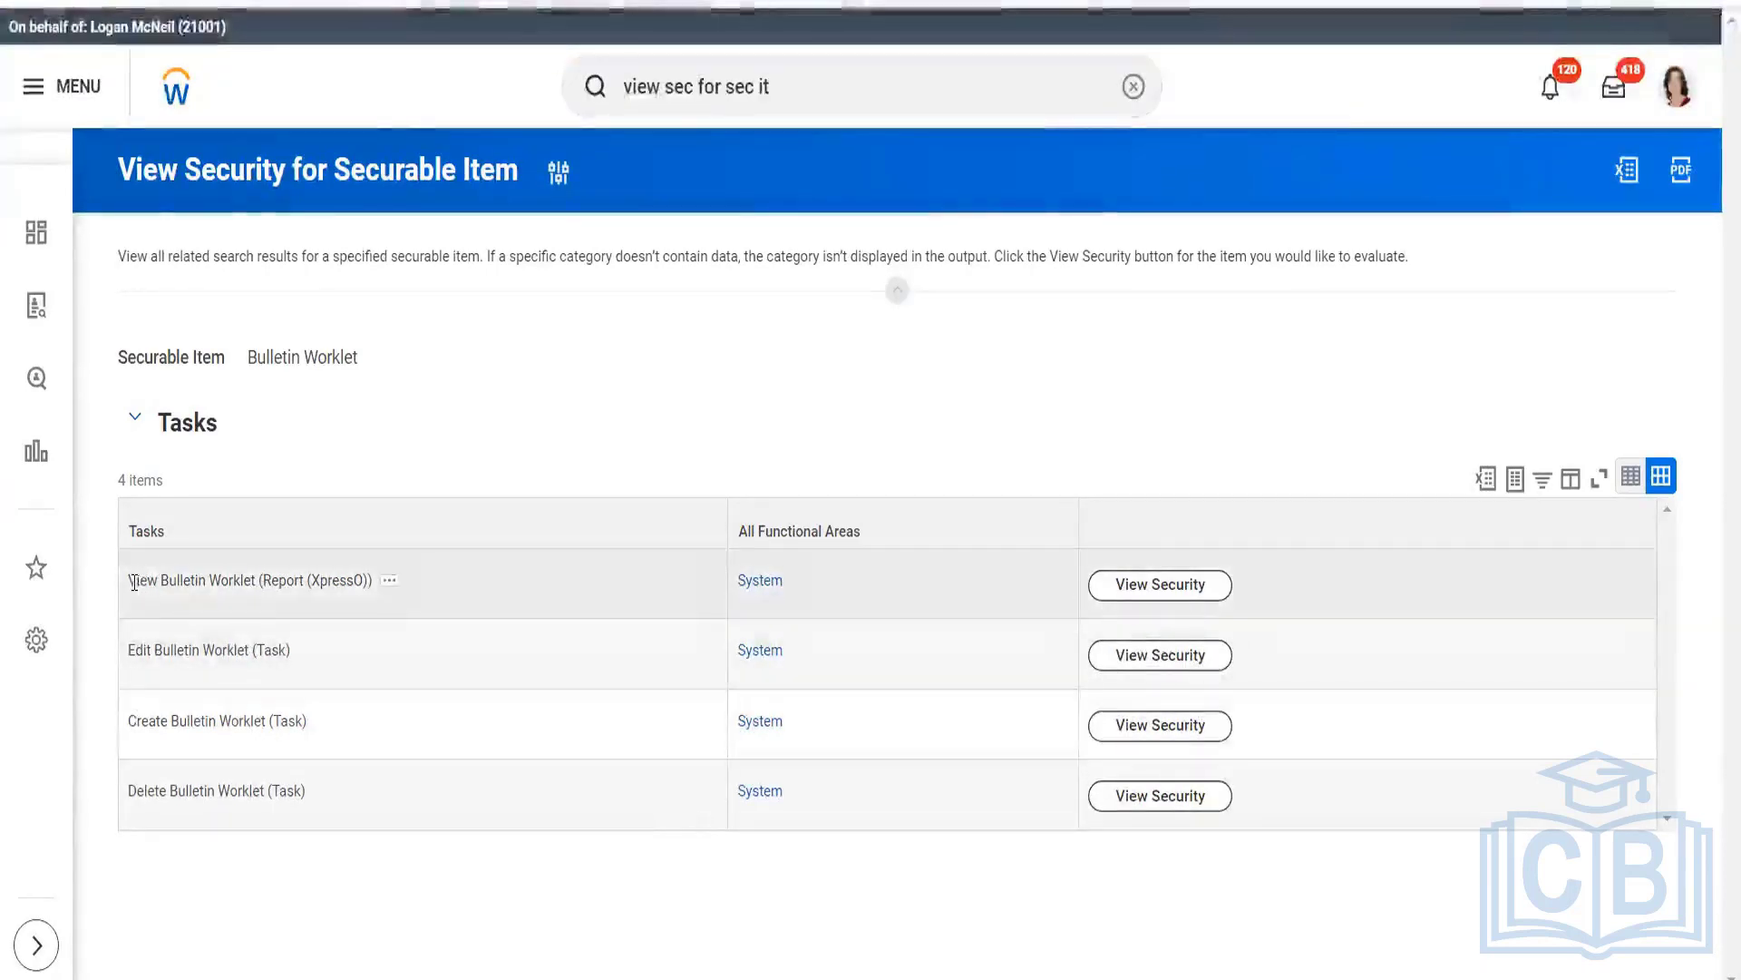
pyautogui.moveTo(130, 582); pyautogui.dragTo(364, 841)
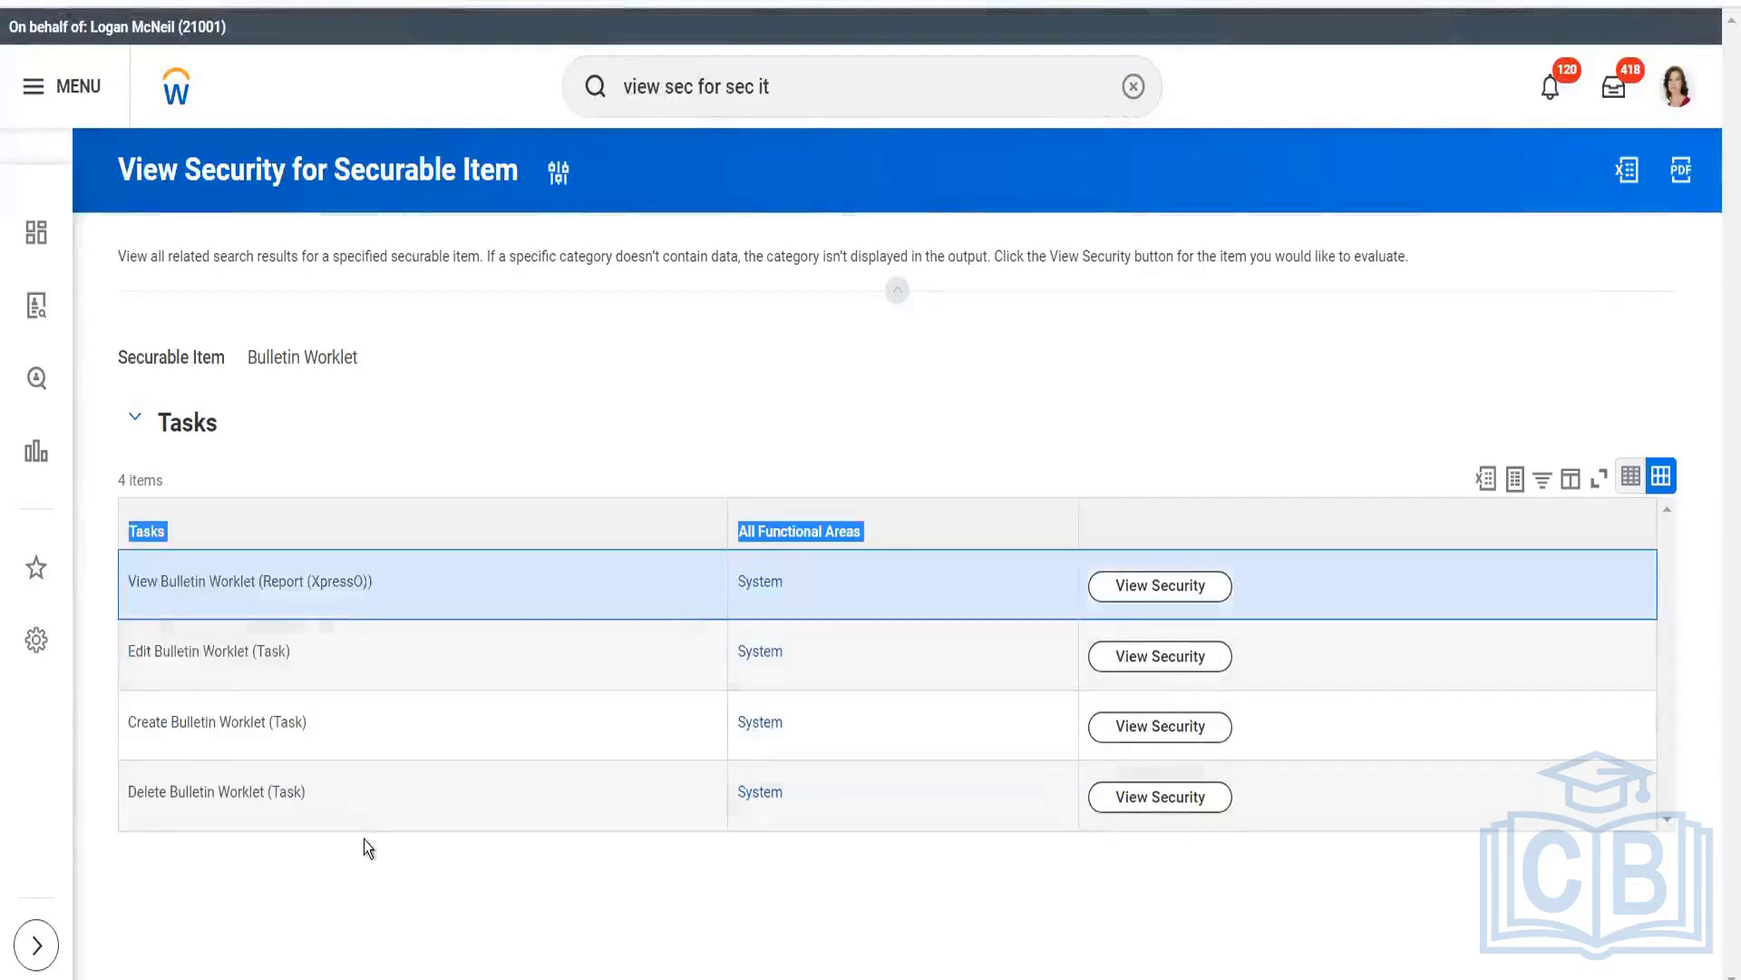
pyautogui.click(275, 851)
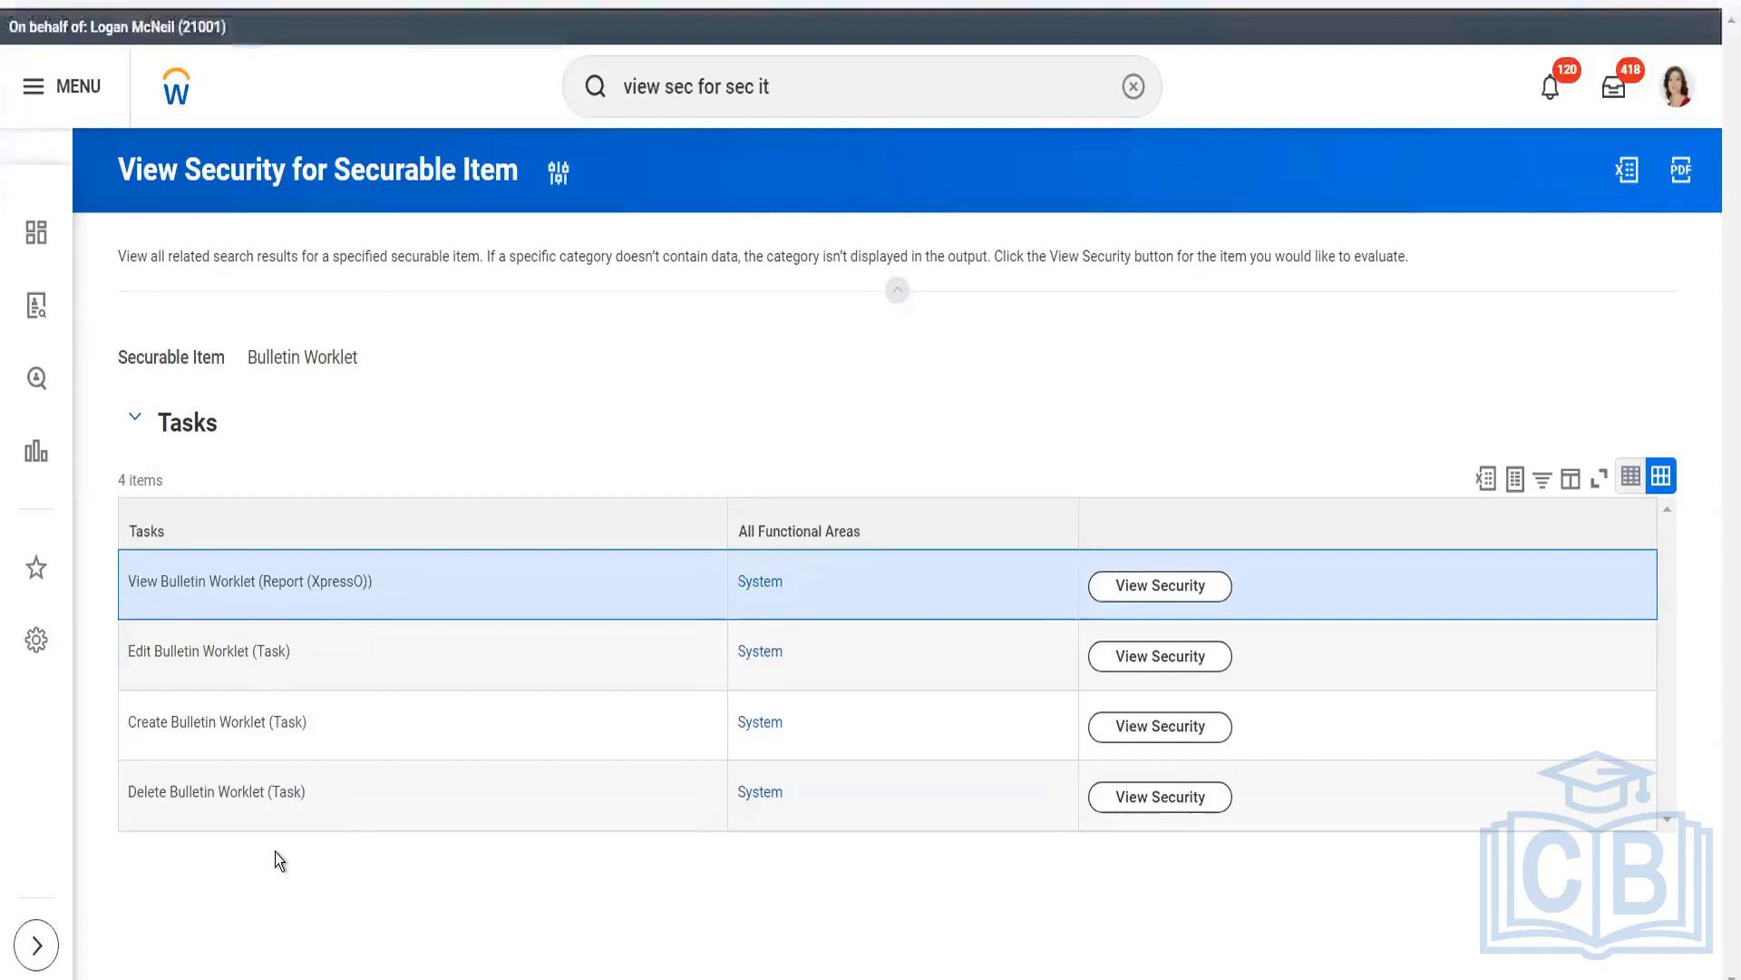
# View the security of the Create Bulletin Worklet task and expand its full list of permitted security groups
pyautogui.click(1123, 734)
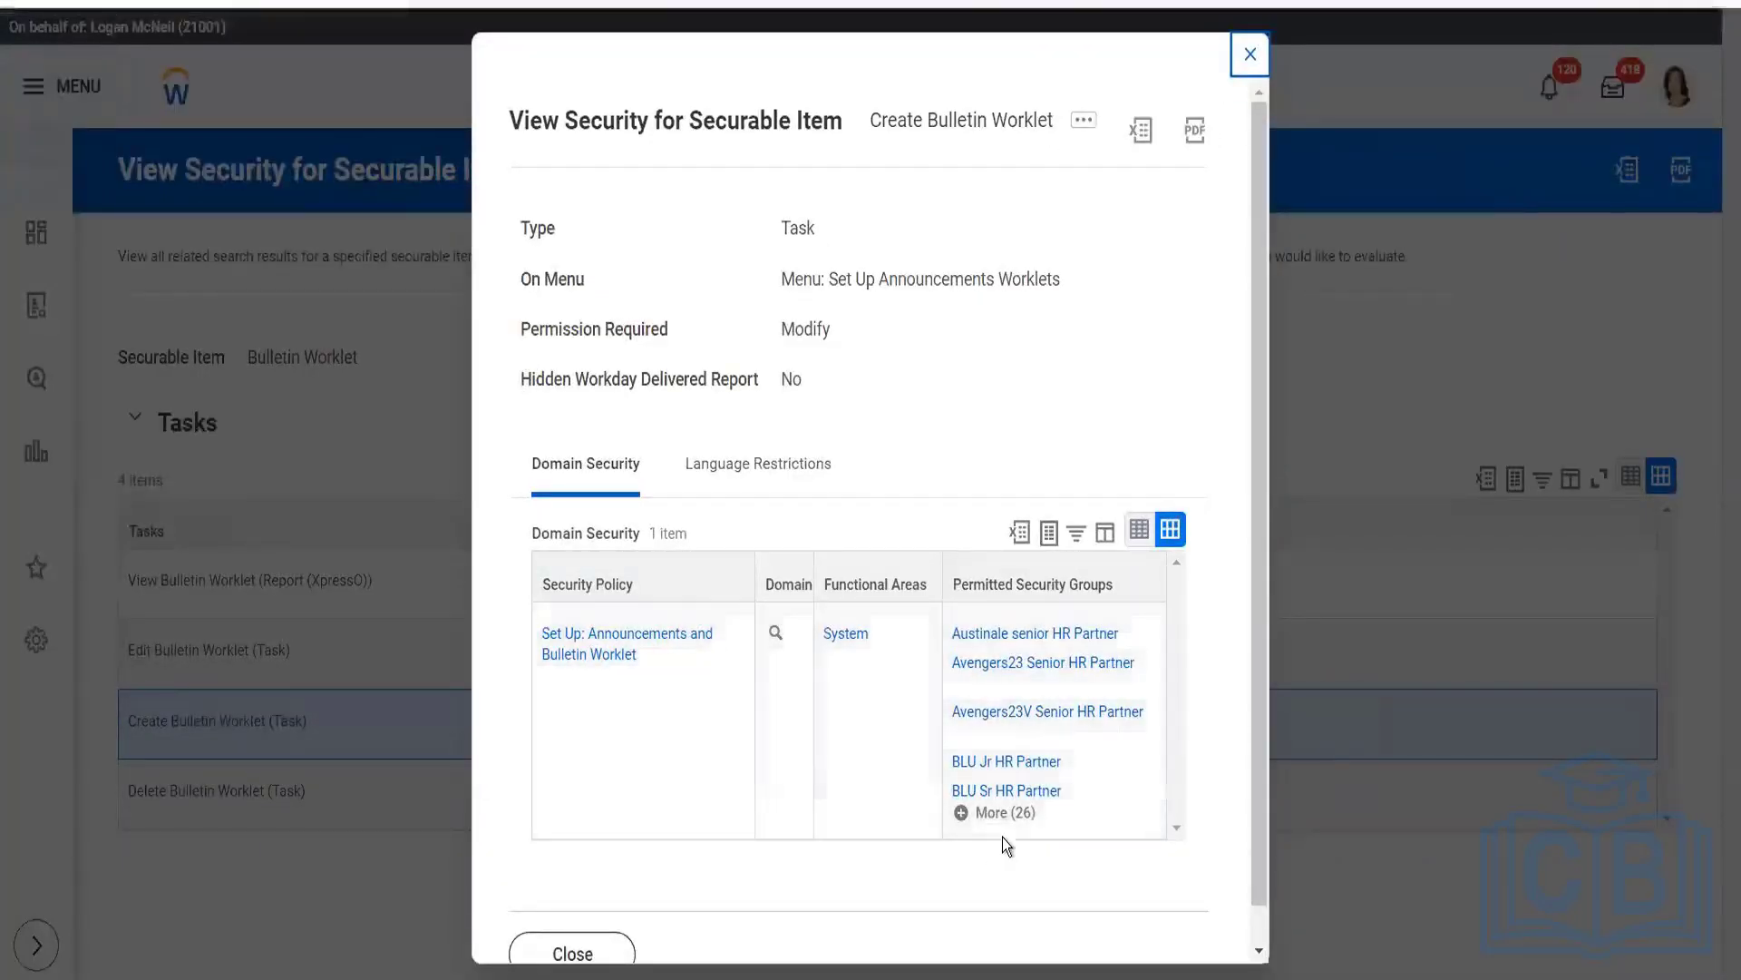
pyautogui.click(1007, 813)
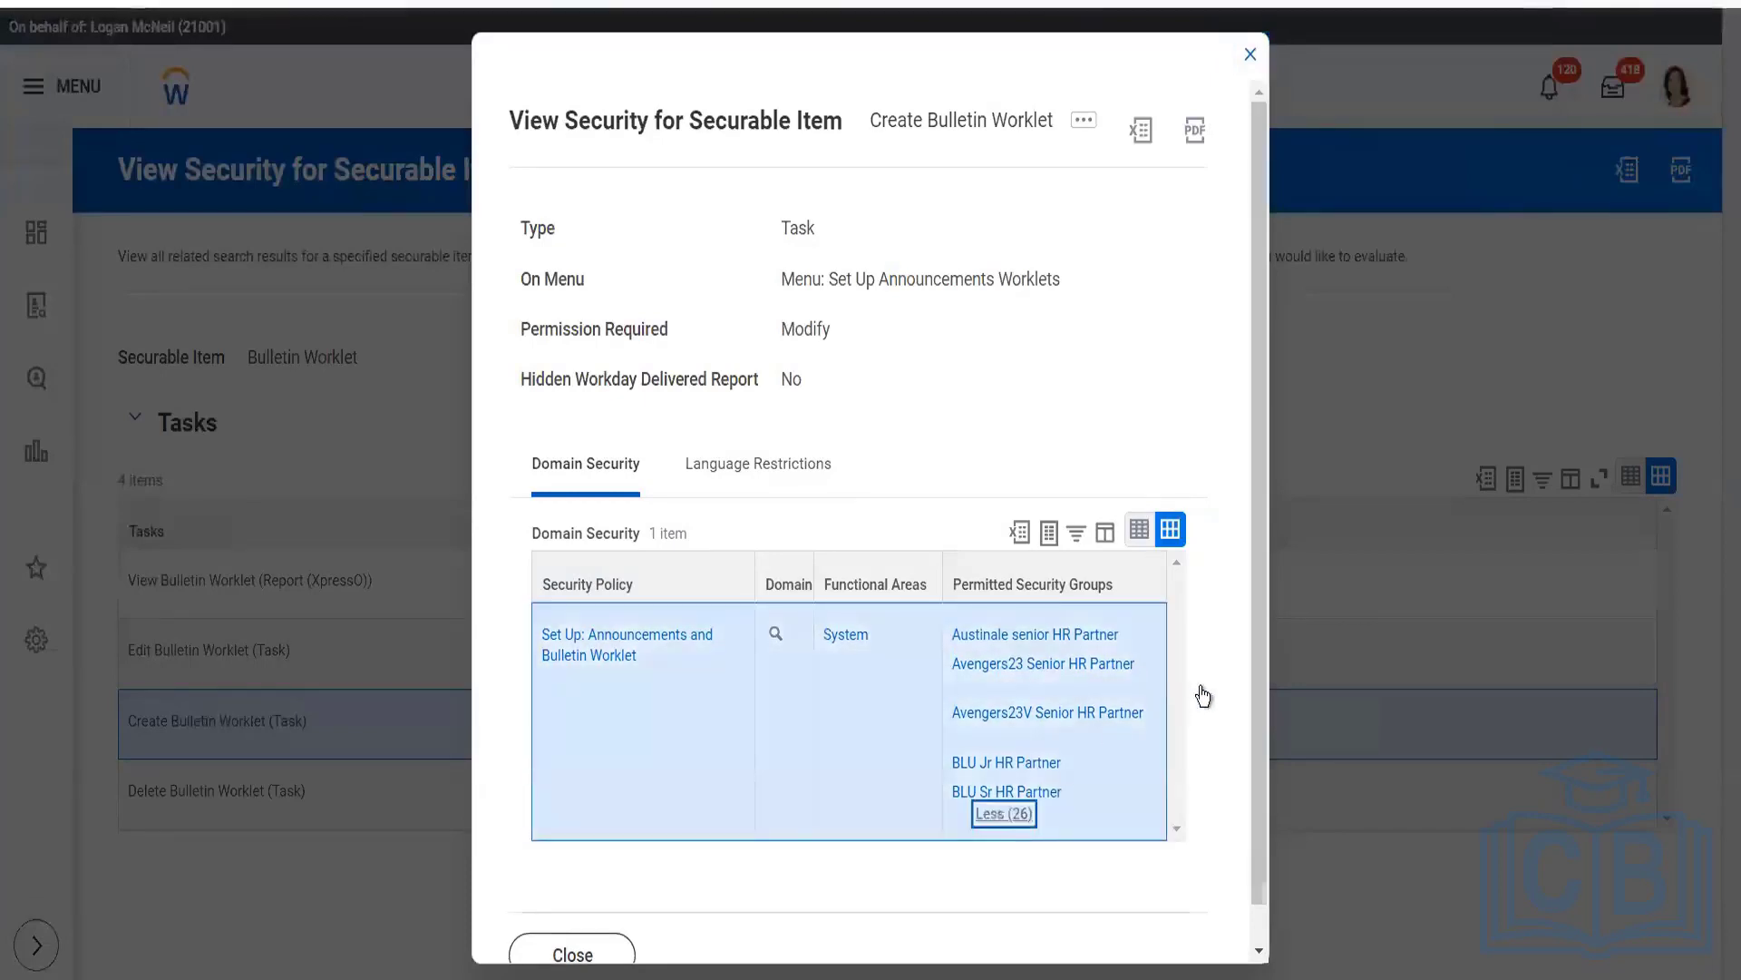
pyautogui.moveTo(1183, 780); pyautogui.dragTo(1196, 550)
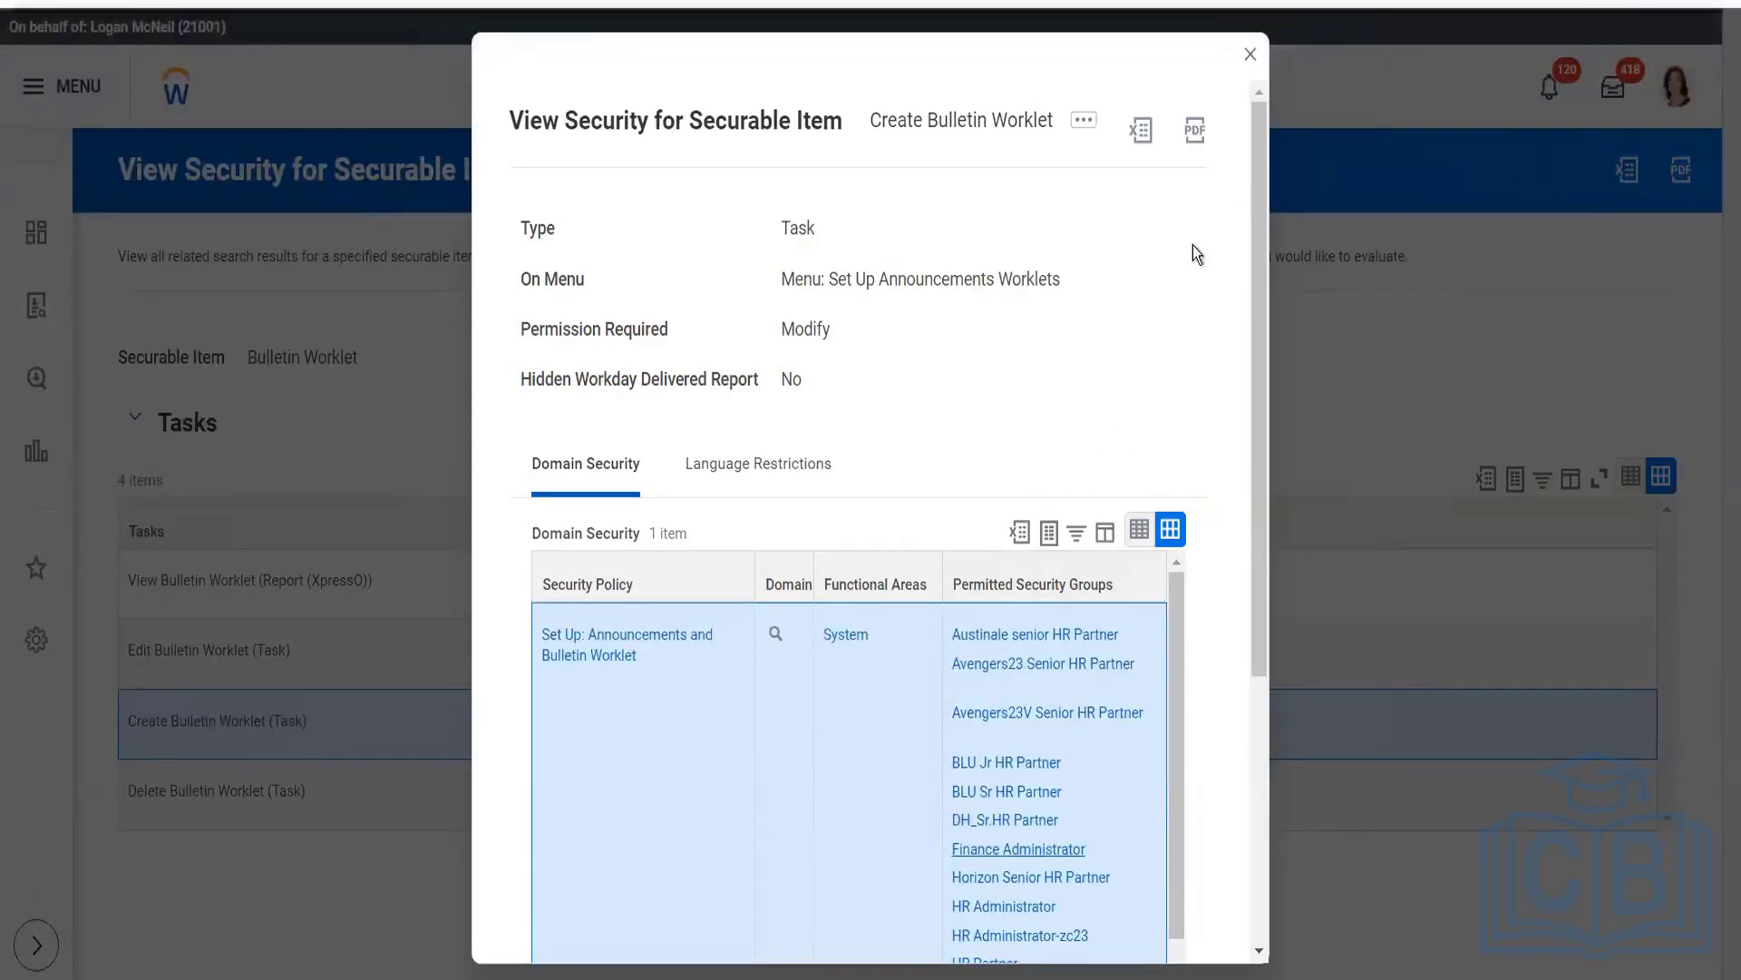
# View the System functional area of the Create Bulletin Worklet security policy in a new browser tab and close that tab
pyautogui.rightClick(841, 638)
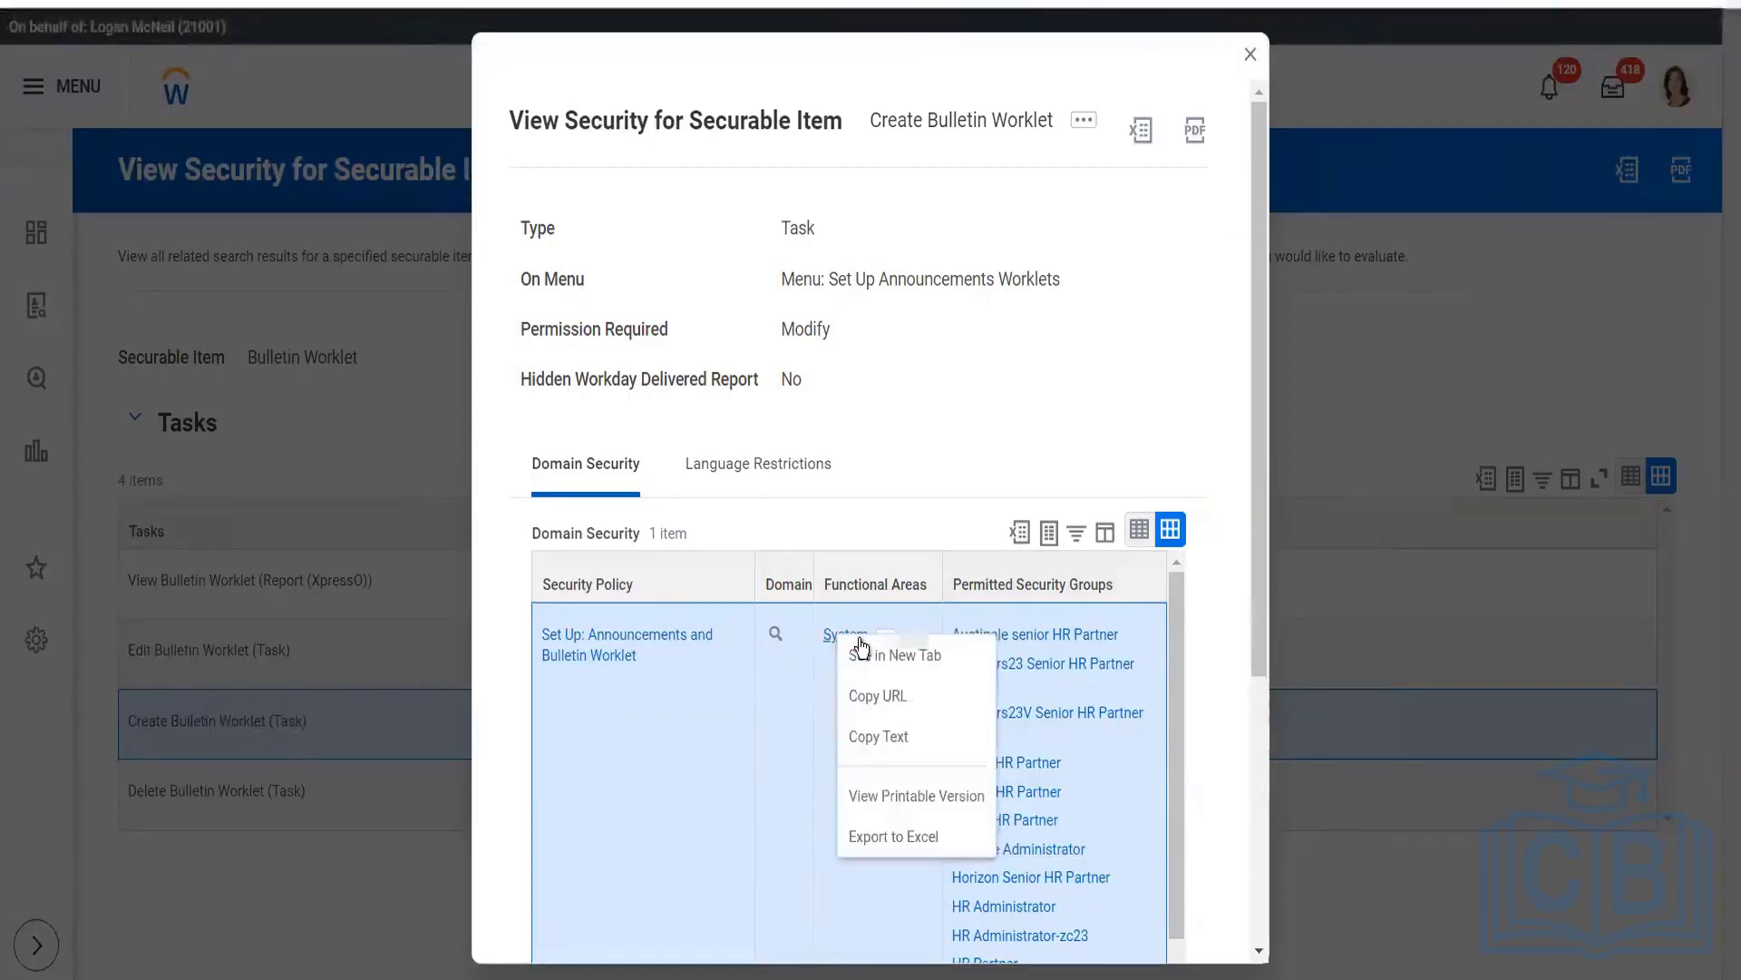
pyautogui.click(894, 655)
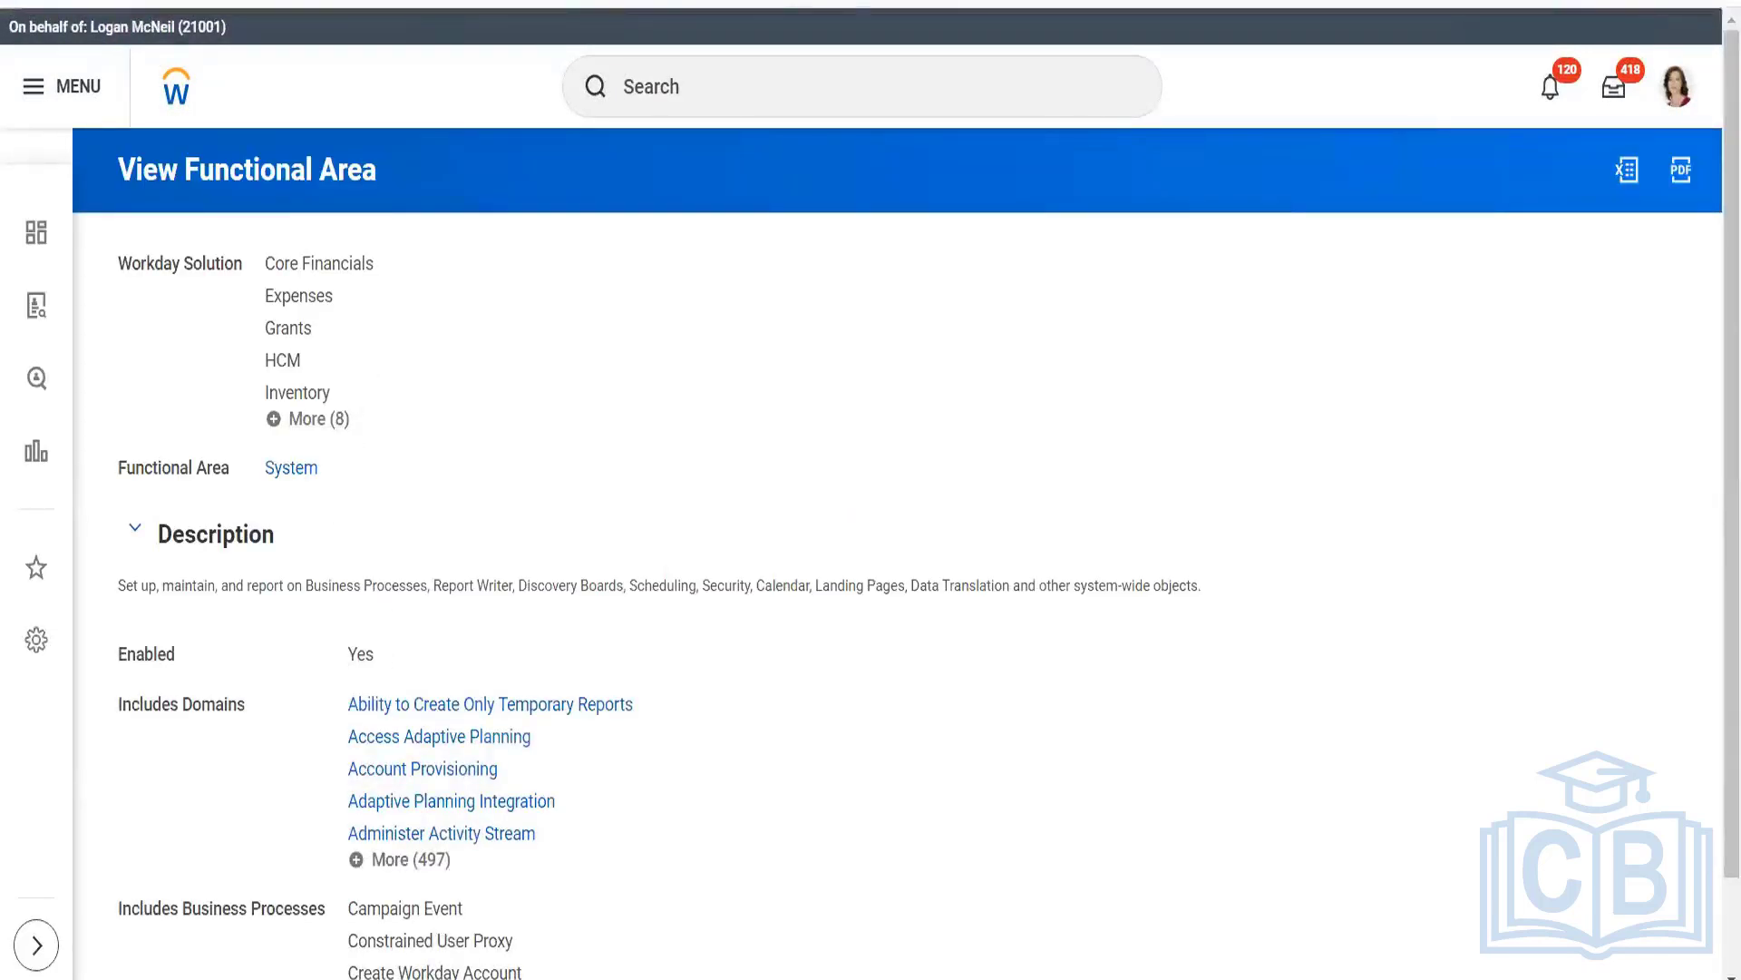
pyautogui.rightClick(596, 1)
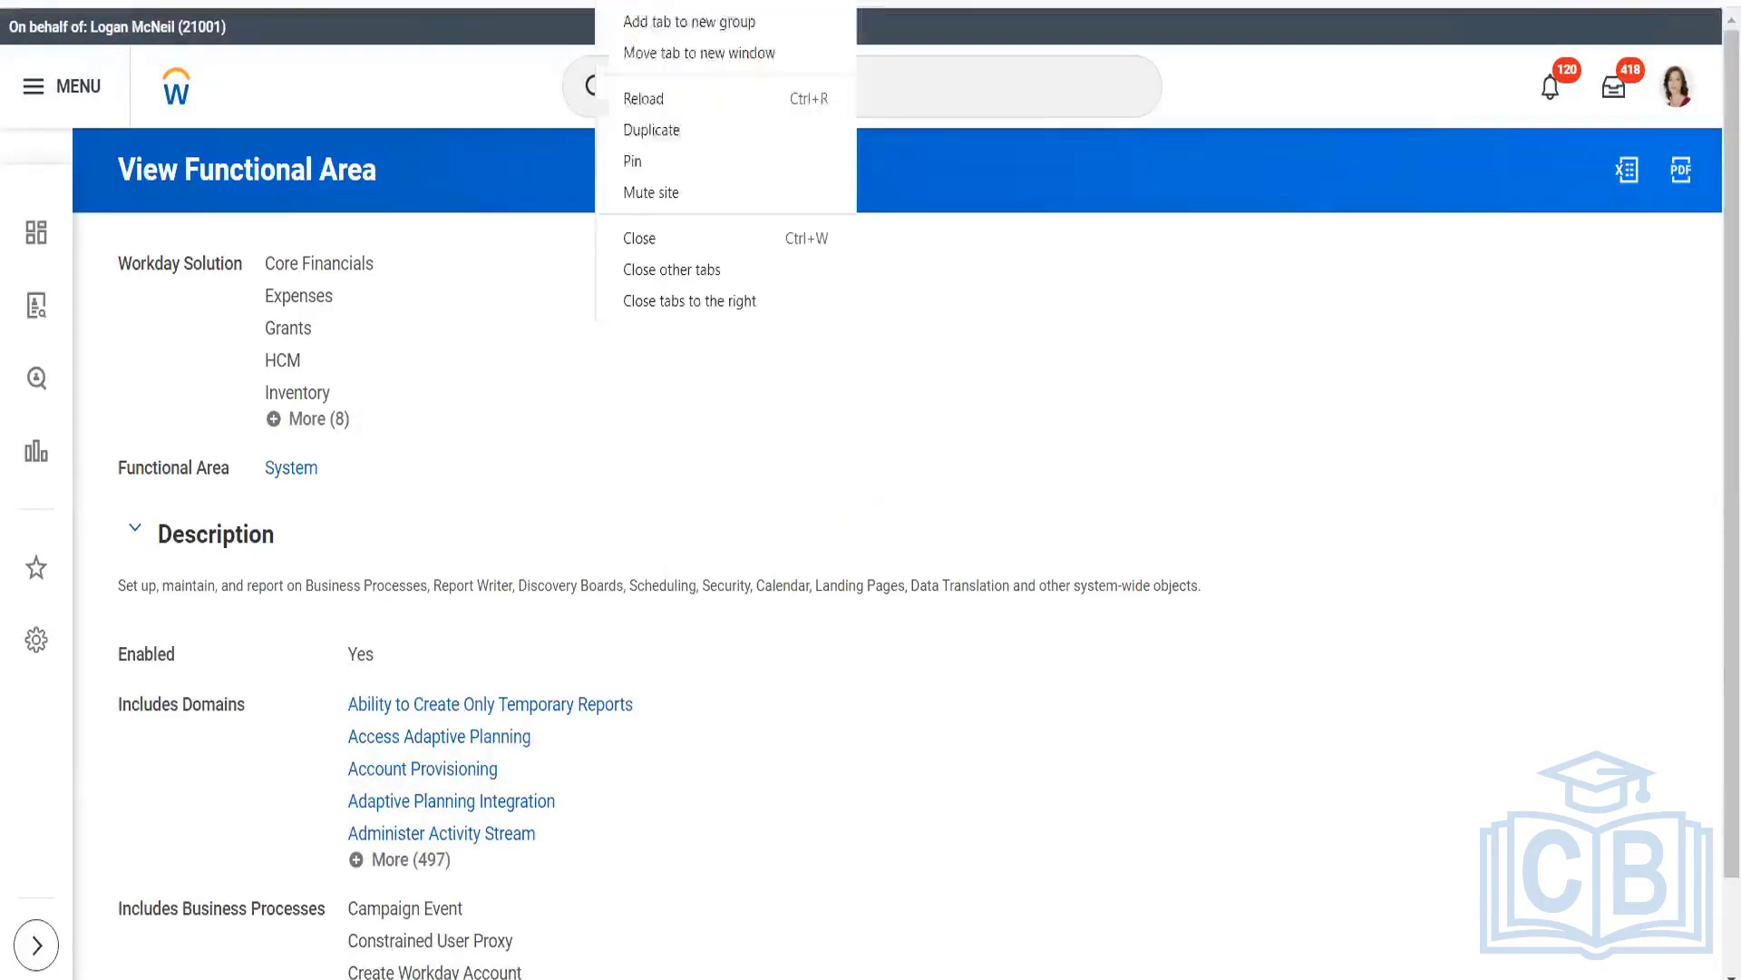
pyautogui.click(639, 237)
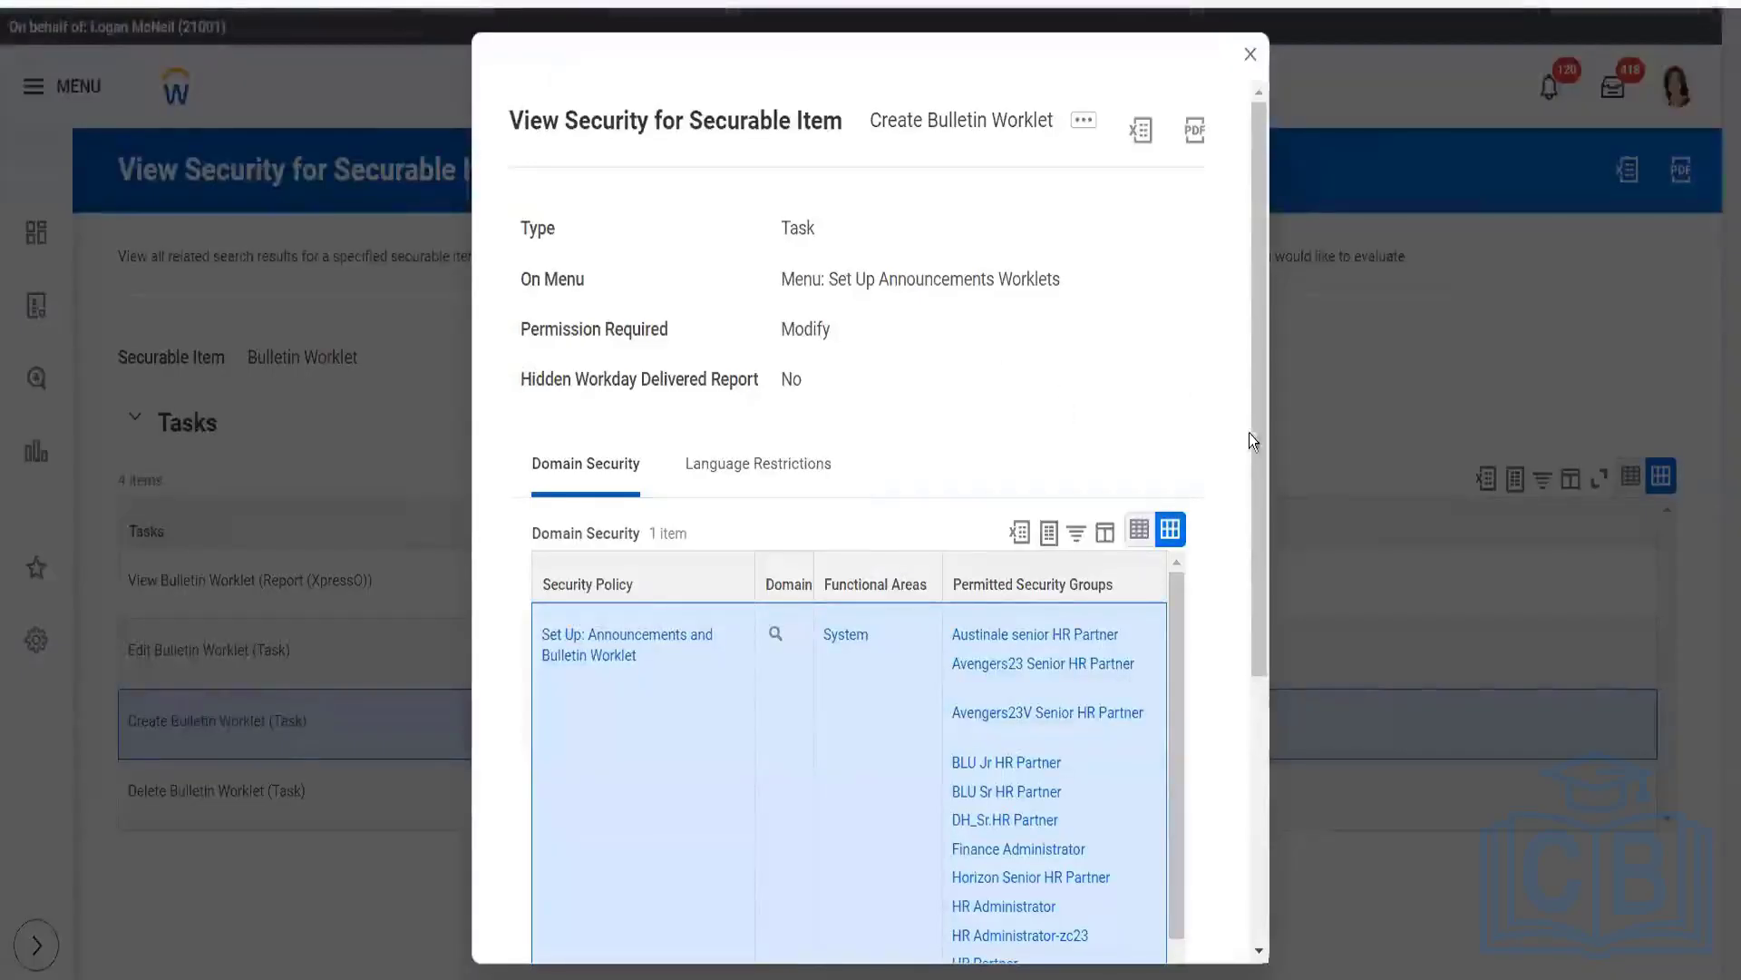
pyautogui.moveTo(1267, 508); pyautogui.dragTo(1266, 381)
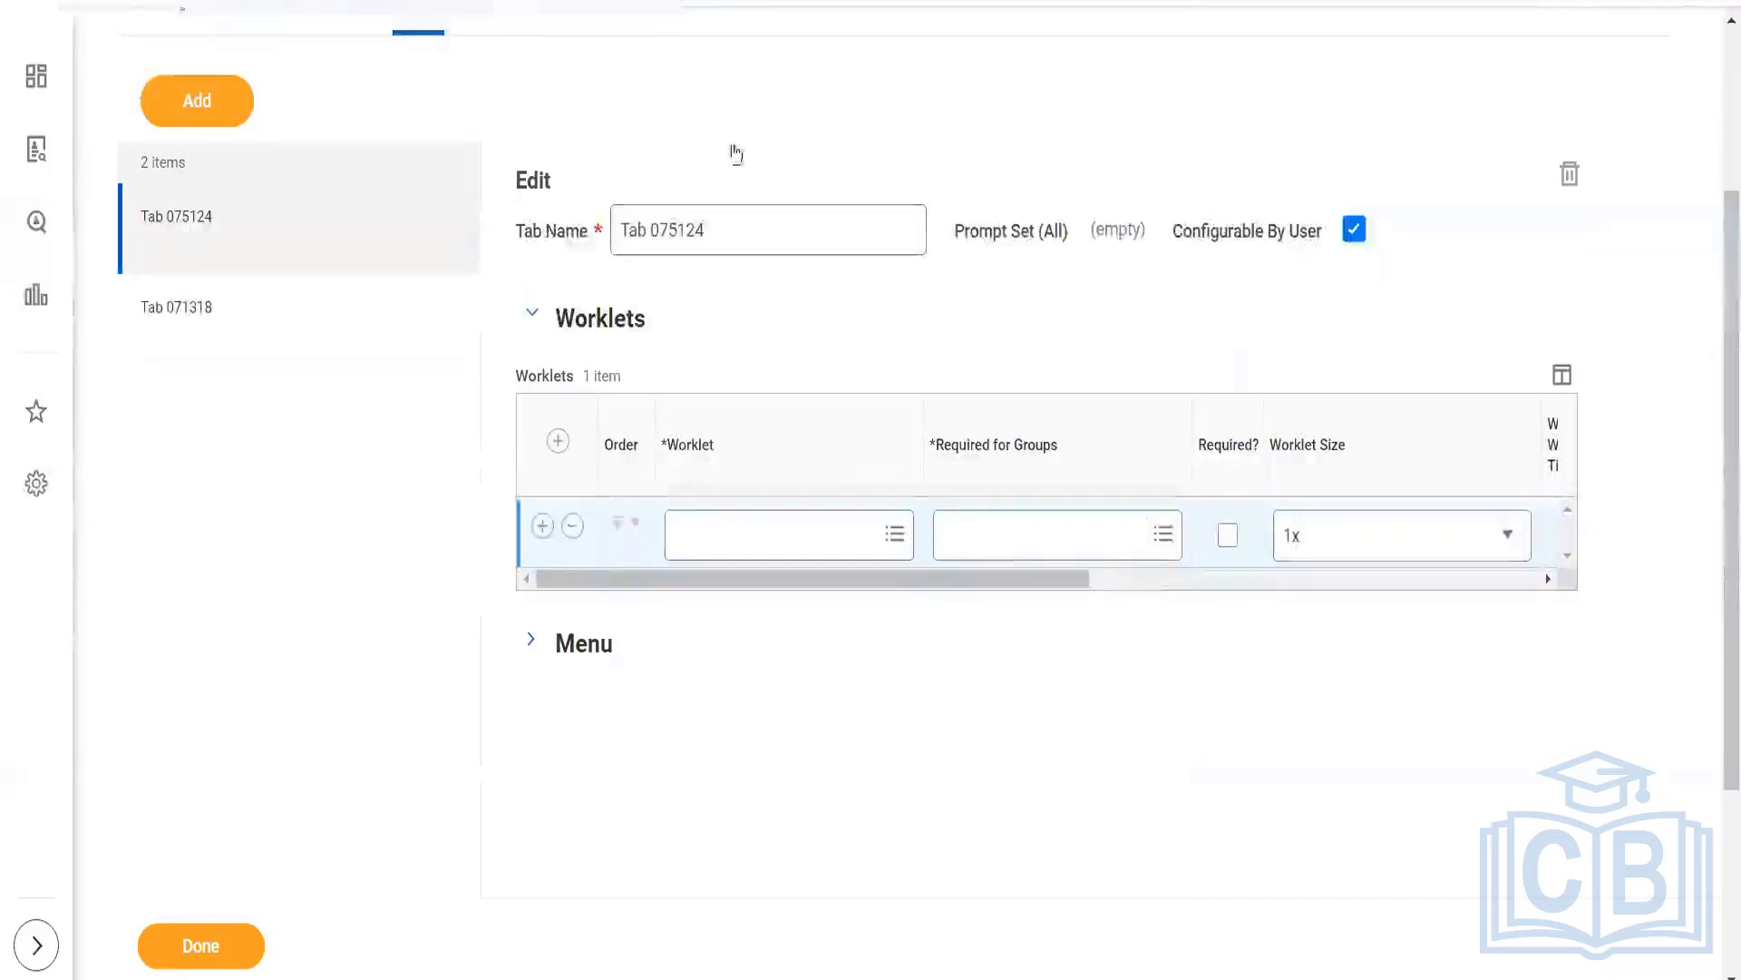
# Return to the Alpha Recruiting dashboard and remove the empty worklet row from Tab 075124
pyautogui.scroll(3, 694, 419)
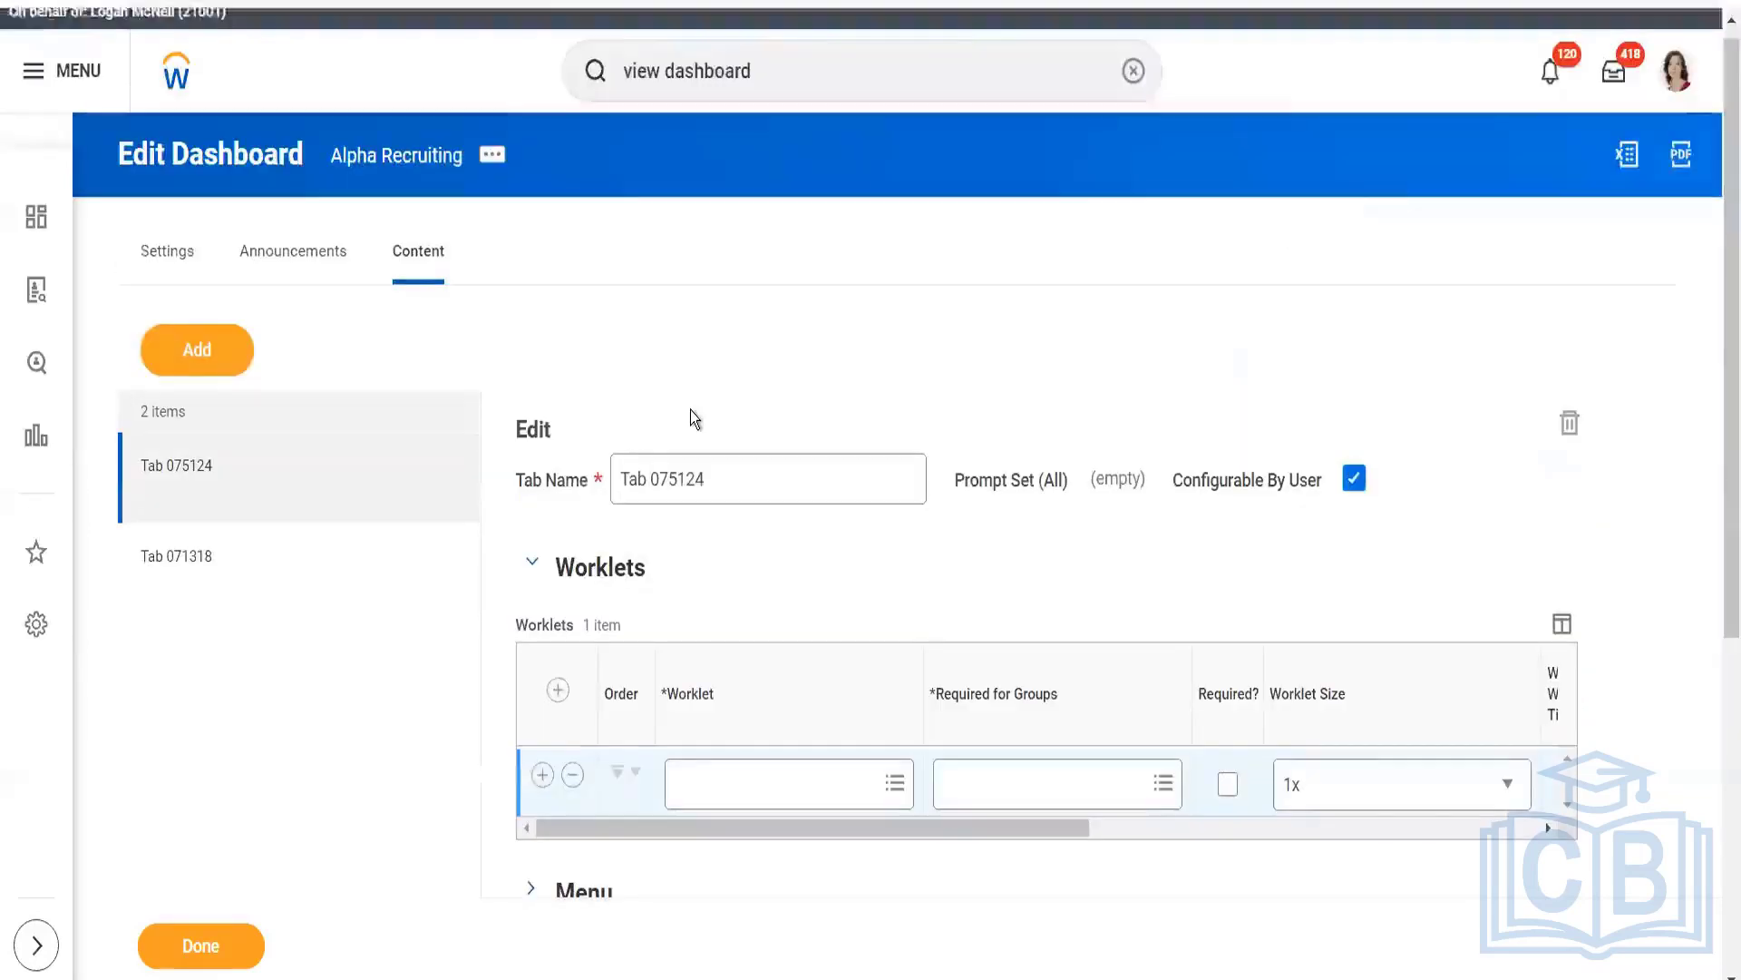
pyautogui.click(184, 278)
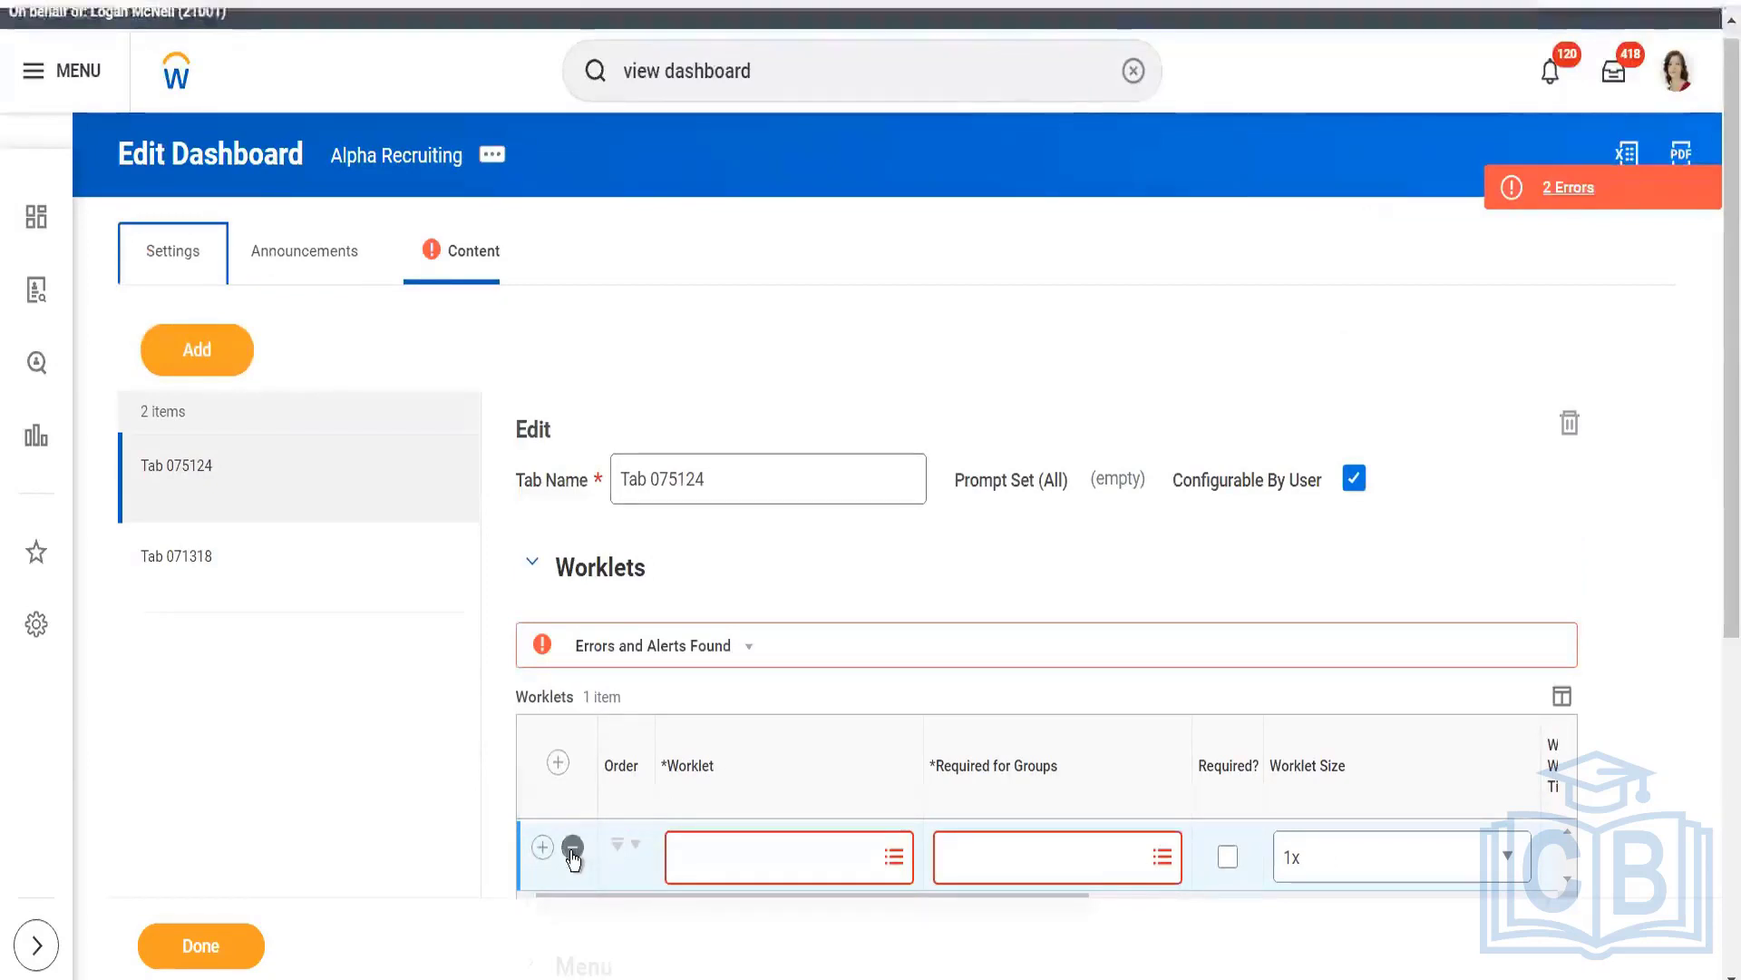
pyautogui.click(571, 851)
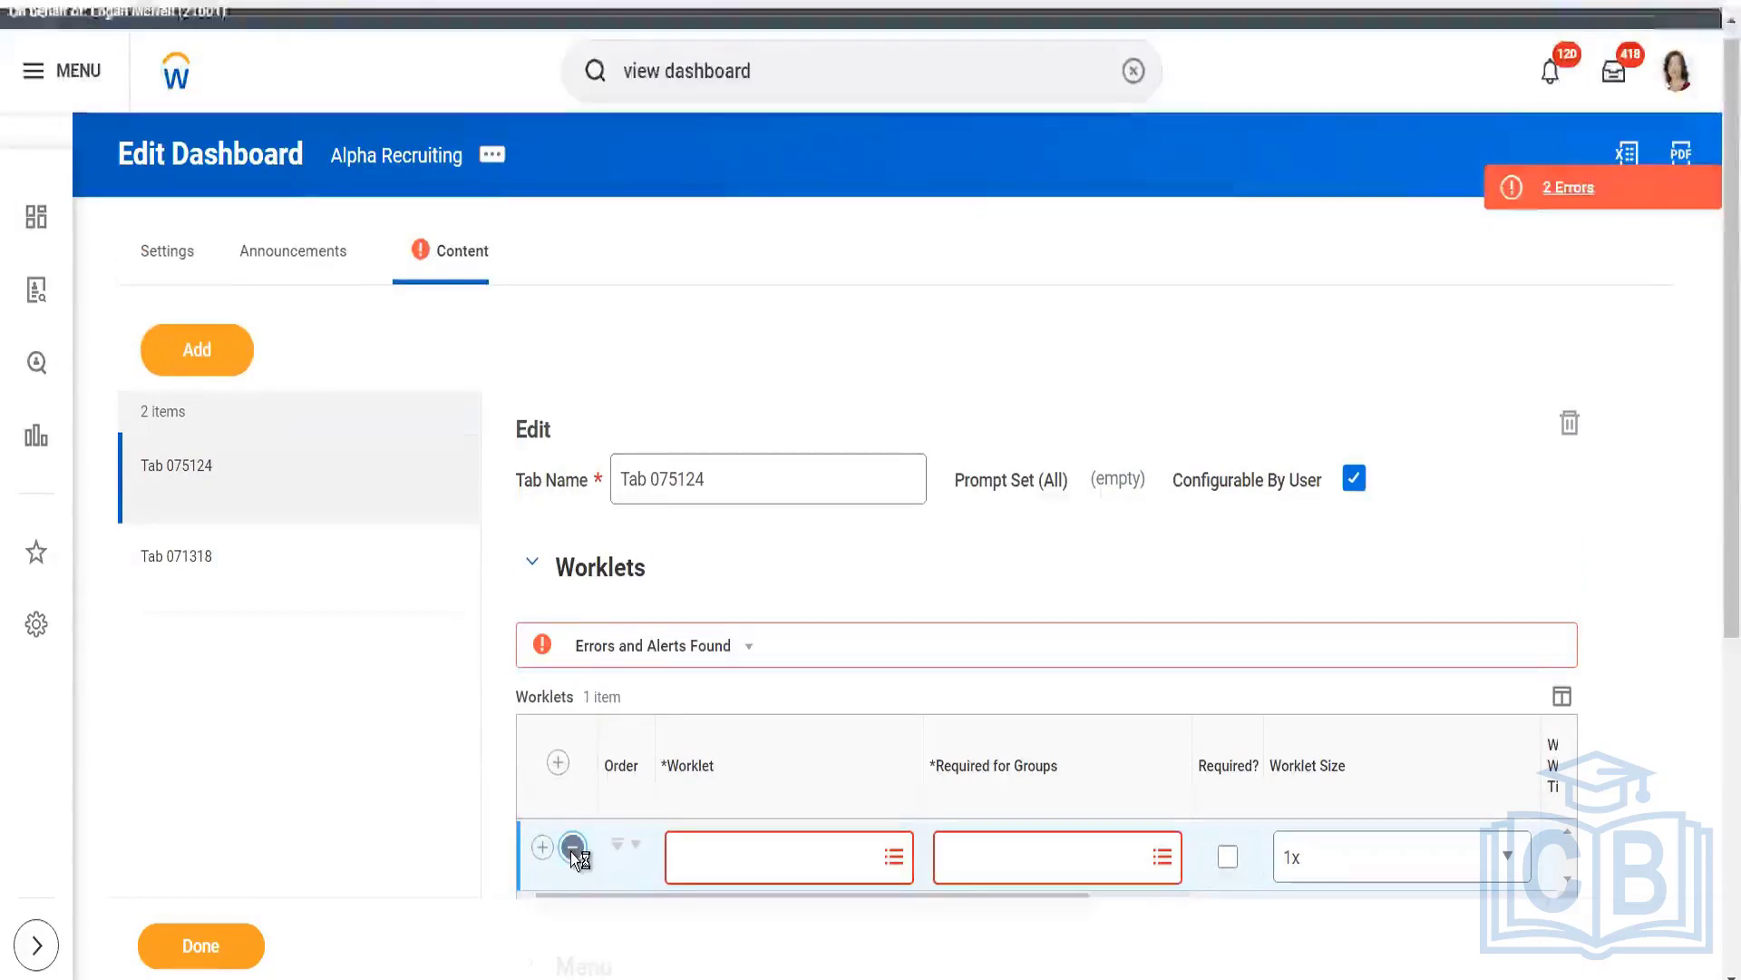
# Try to switch to the dashboard settings, and read the details of the content error blocking it
pyautogui.click(168, 247)
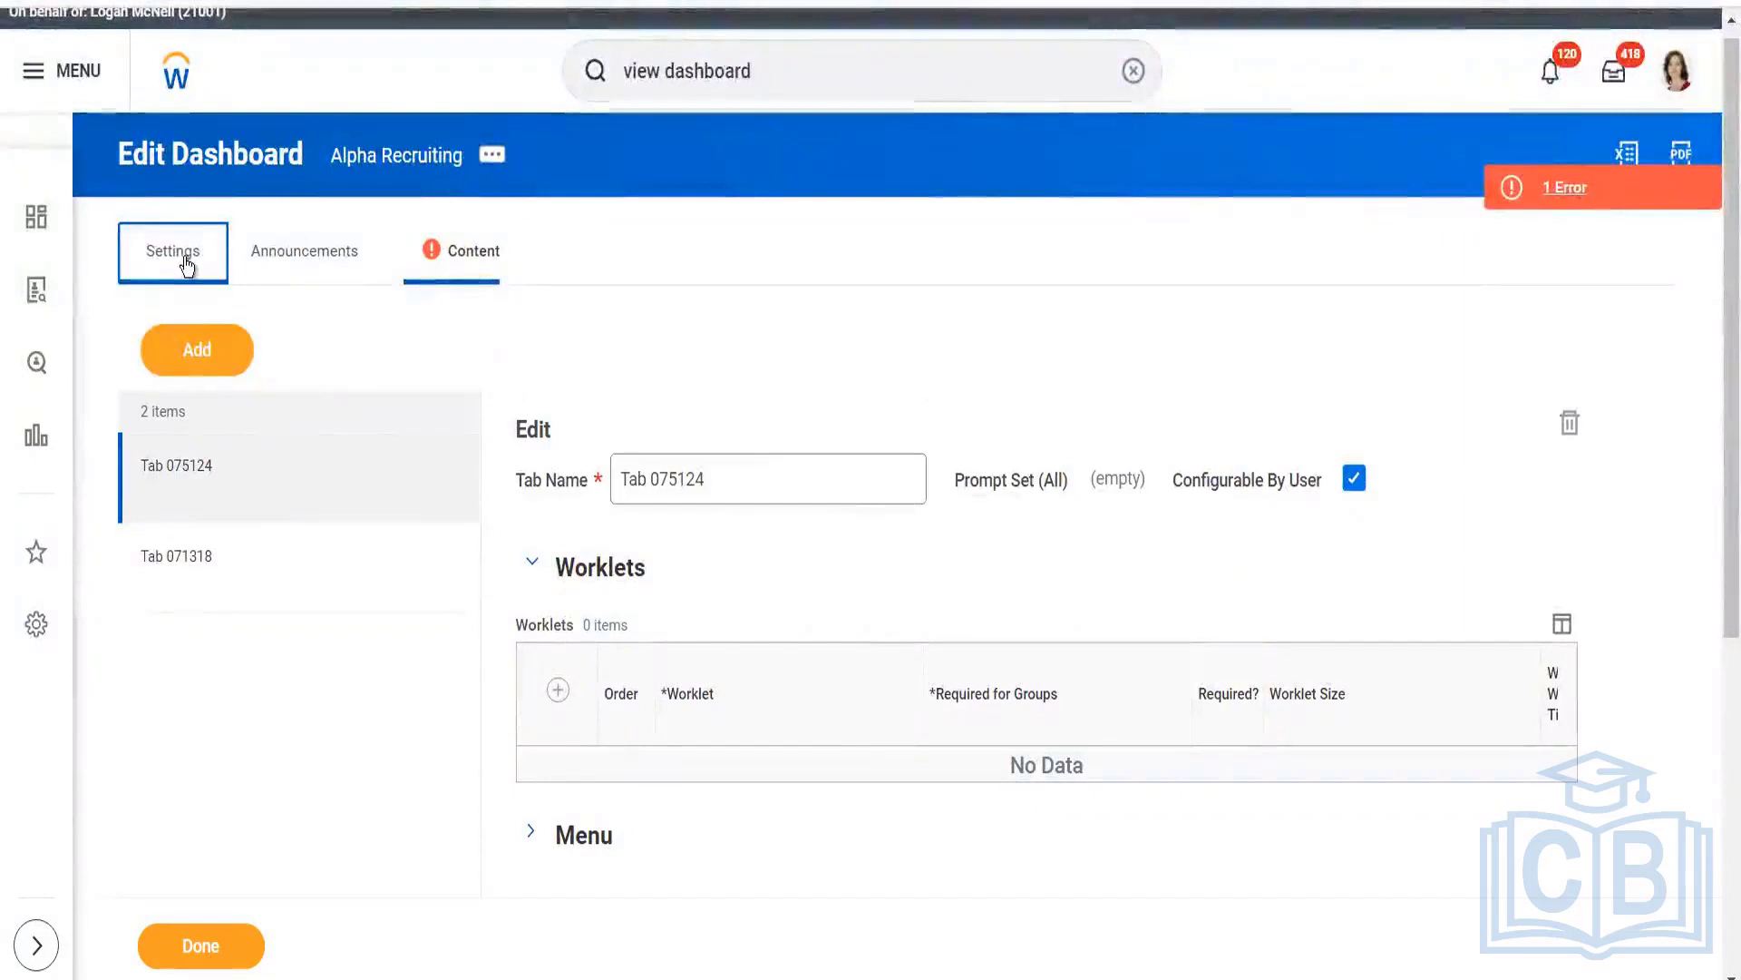
pyautogui.click(461, 258)
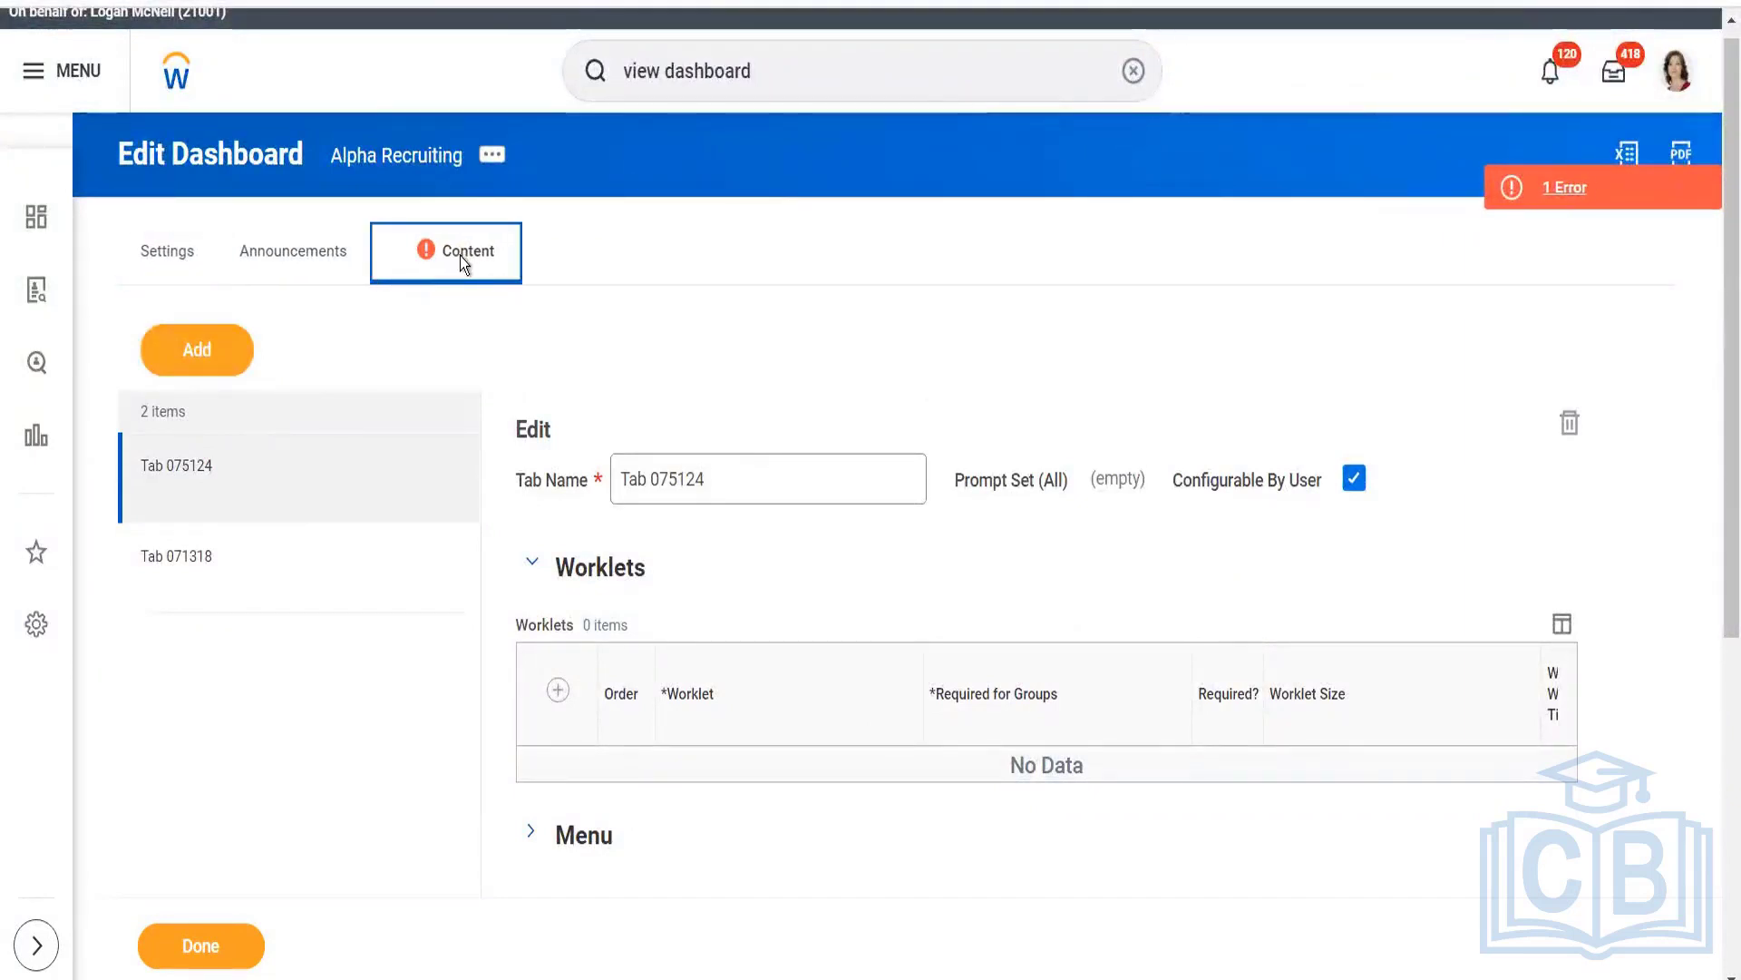
pyautogui.click(1575, 188)
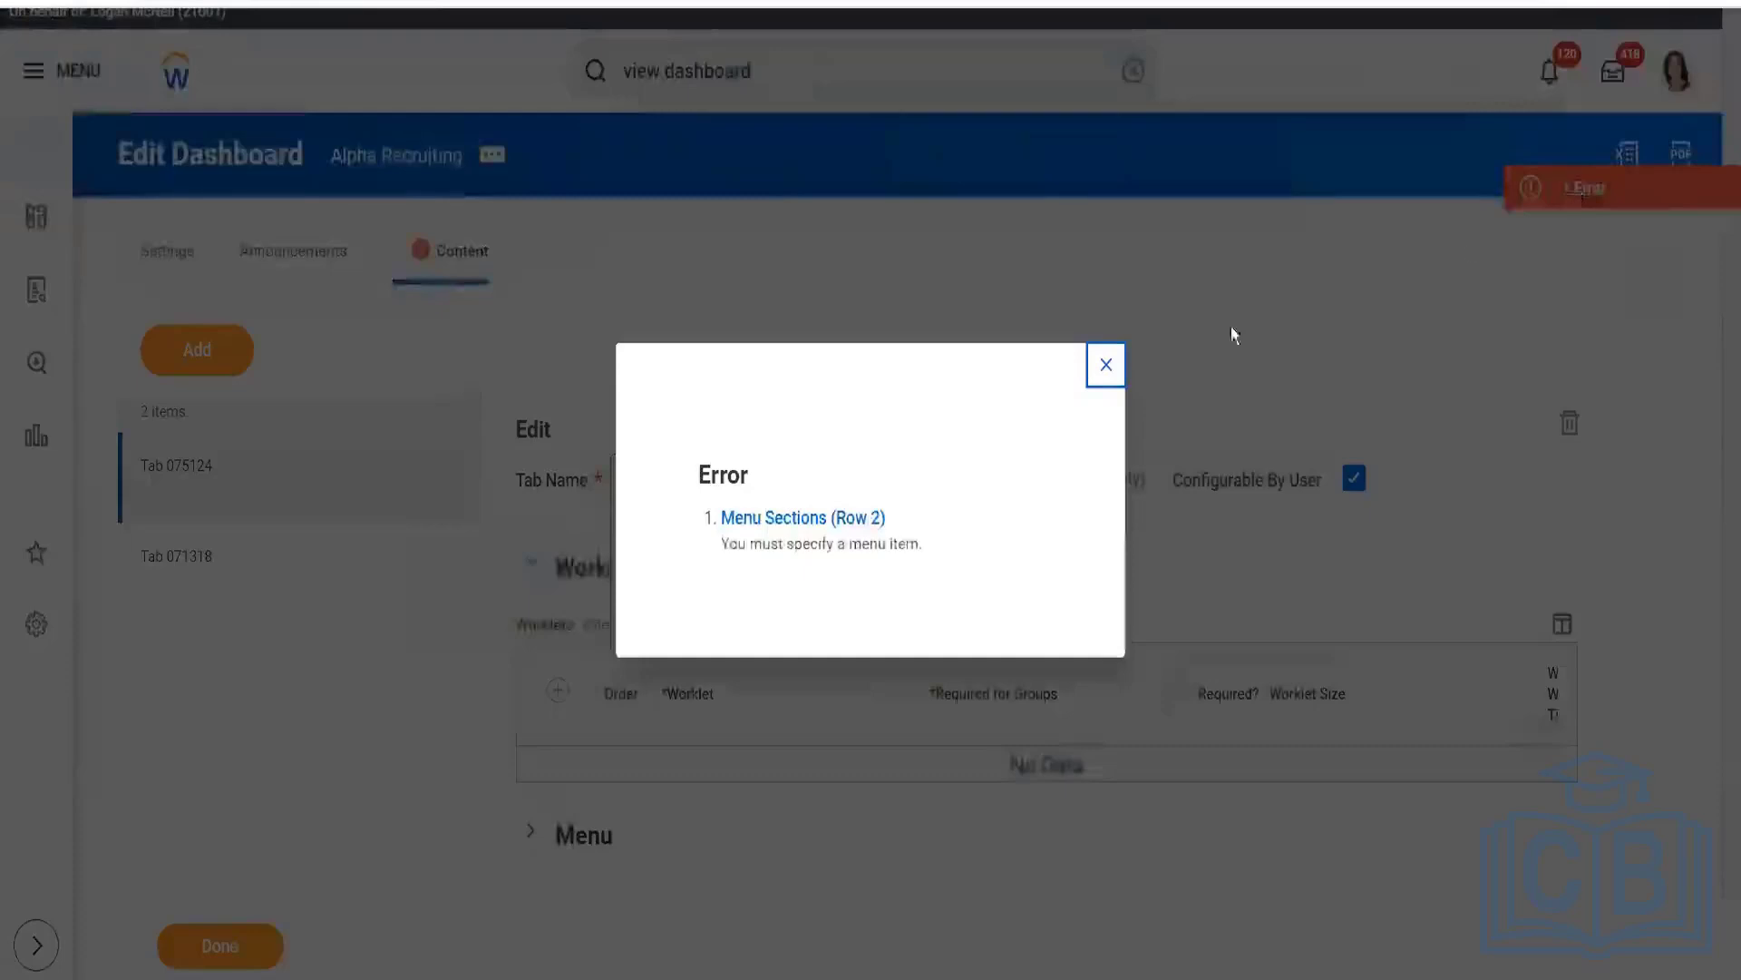
pyautogui.click(1105, 367)
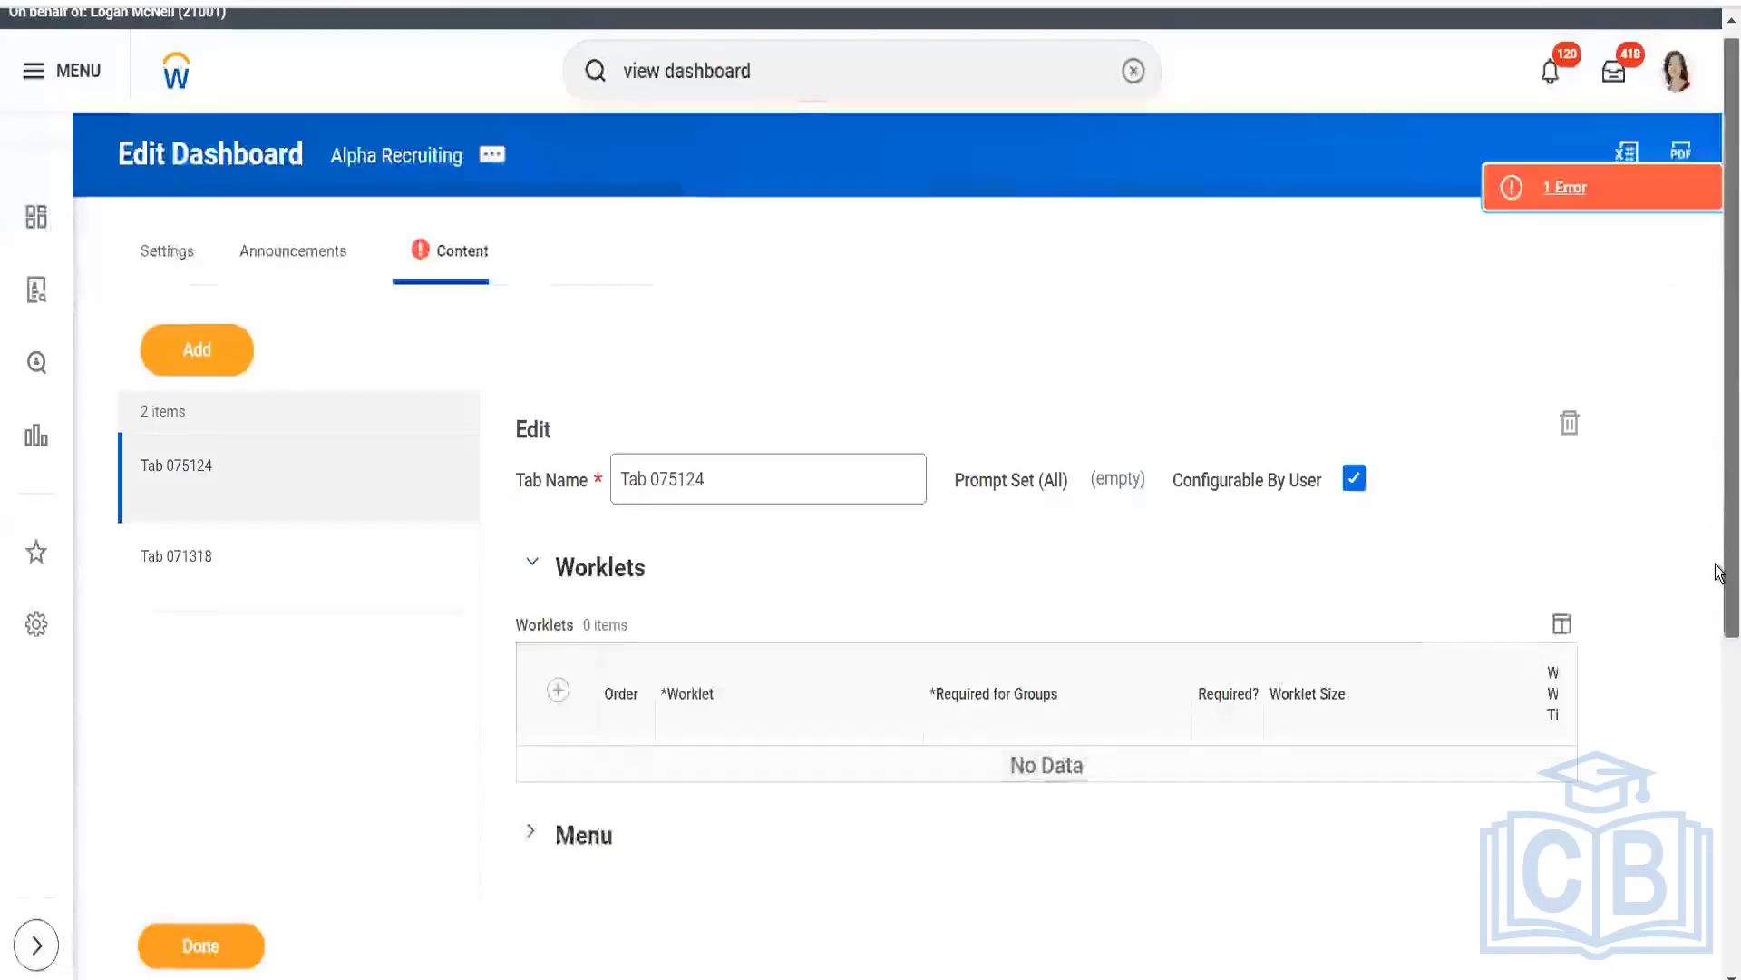
# Expand the Menu section of Tab 075124 and remove menu section A
pyautogui.scroll(-4, 765, 613)
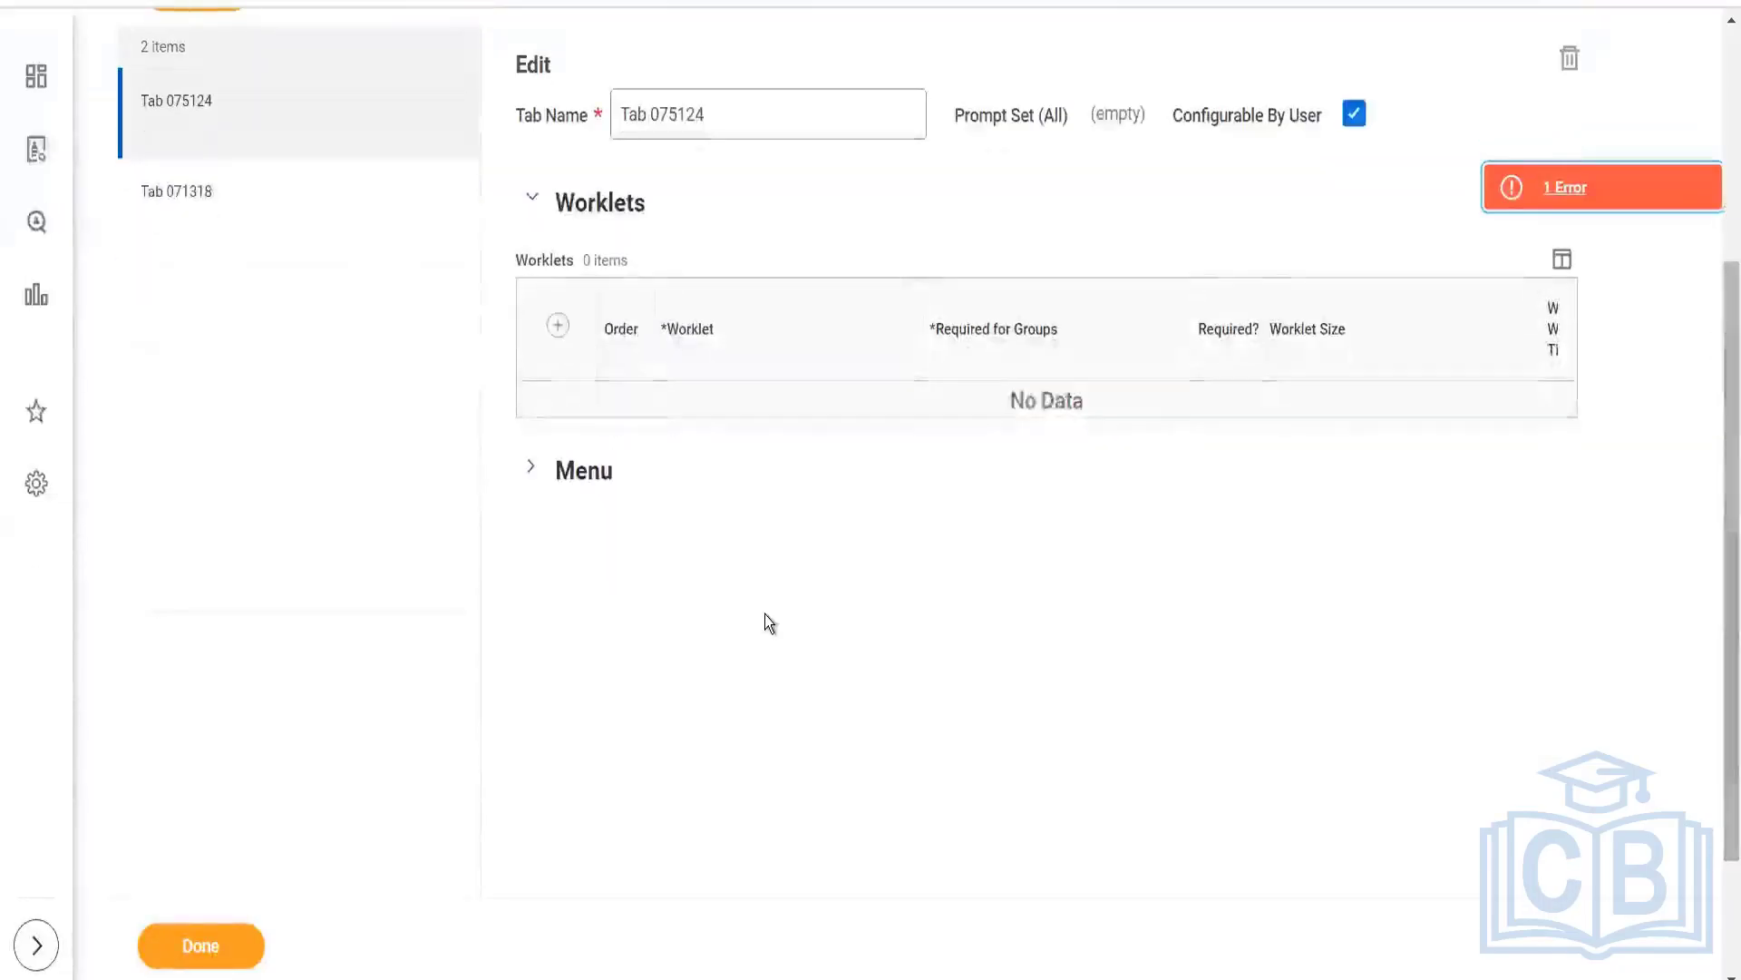
pyautogui.click(534, 474)
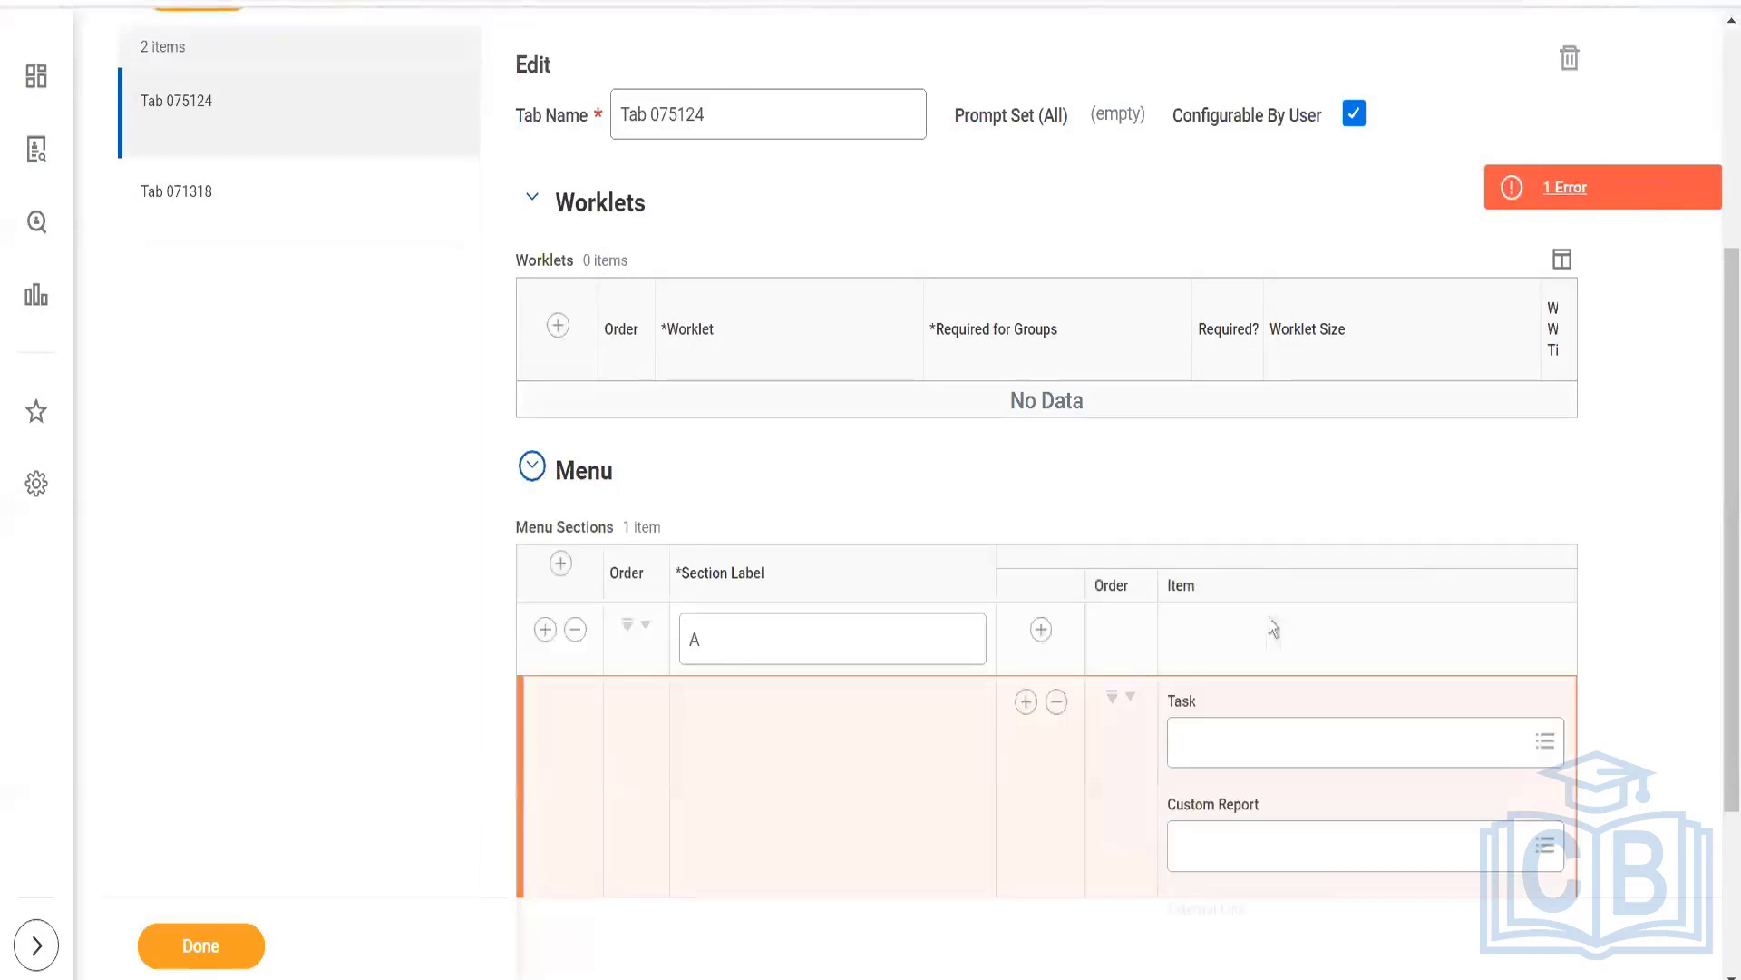
pyautogui.click(575, 629)
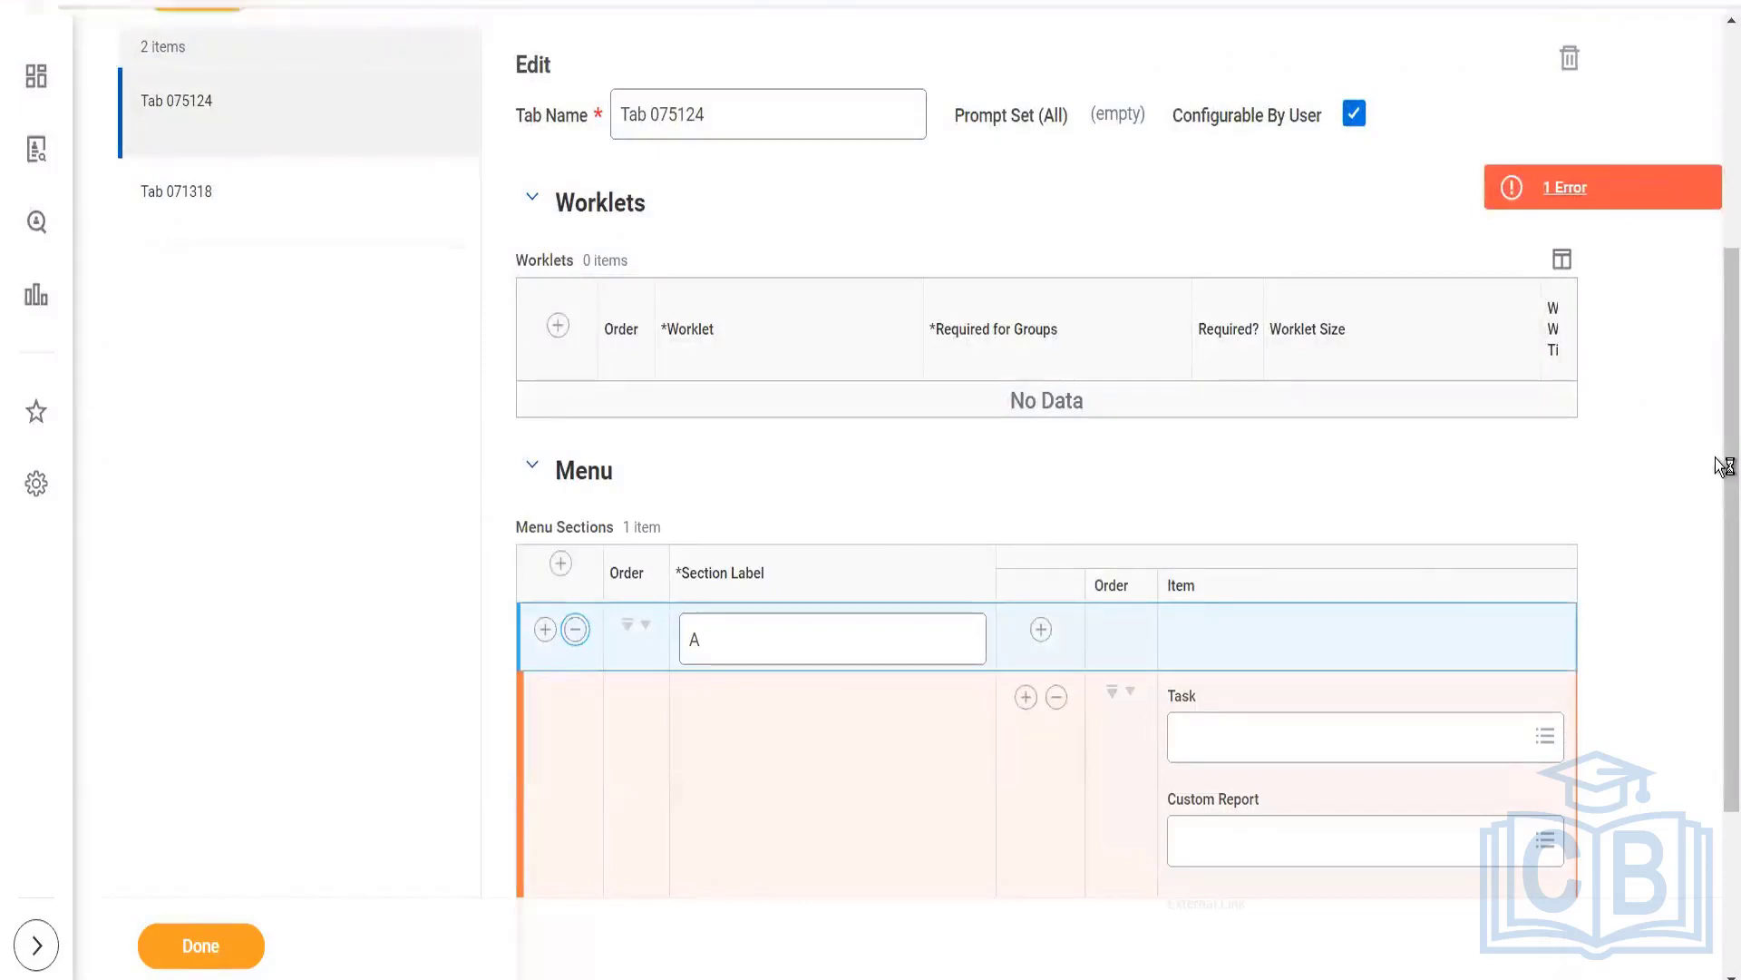
pyautogui.moveTo(1723, 467); pyautogui.dragTo(1722, 225)
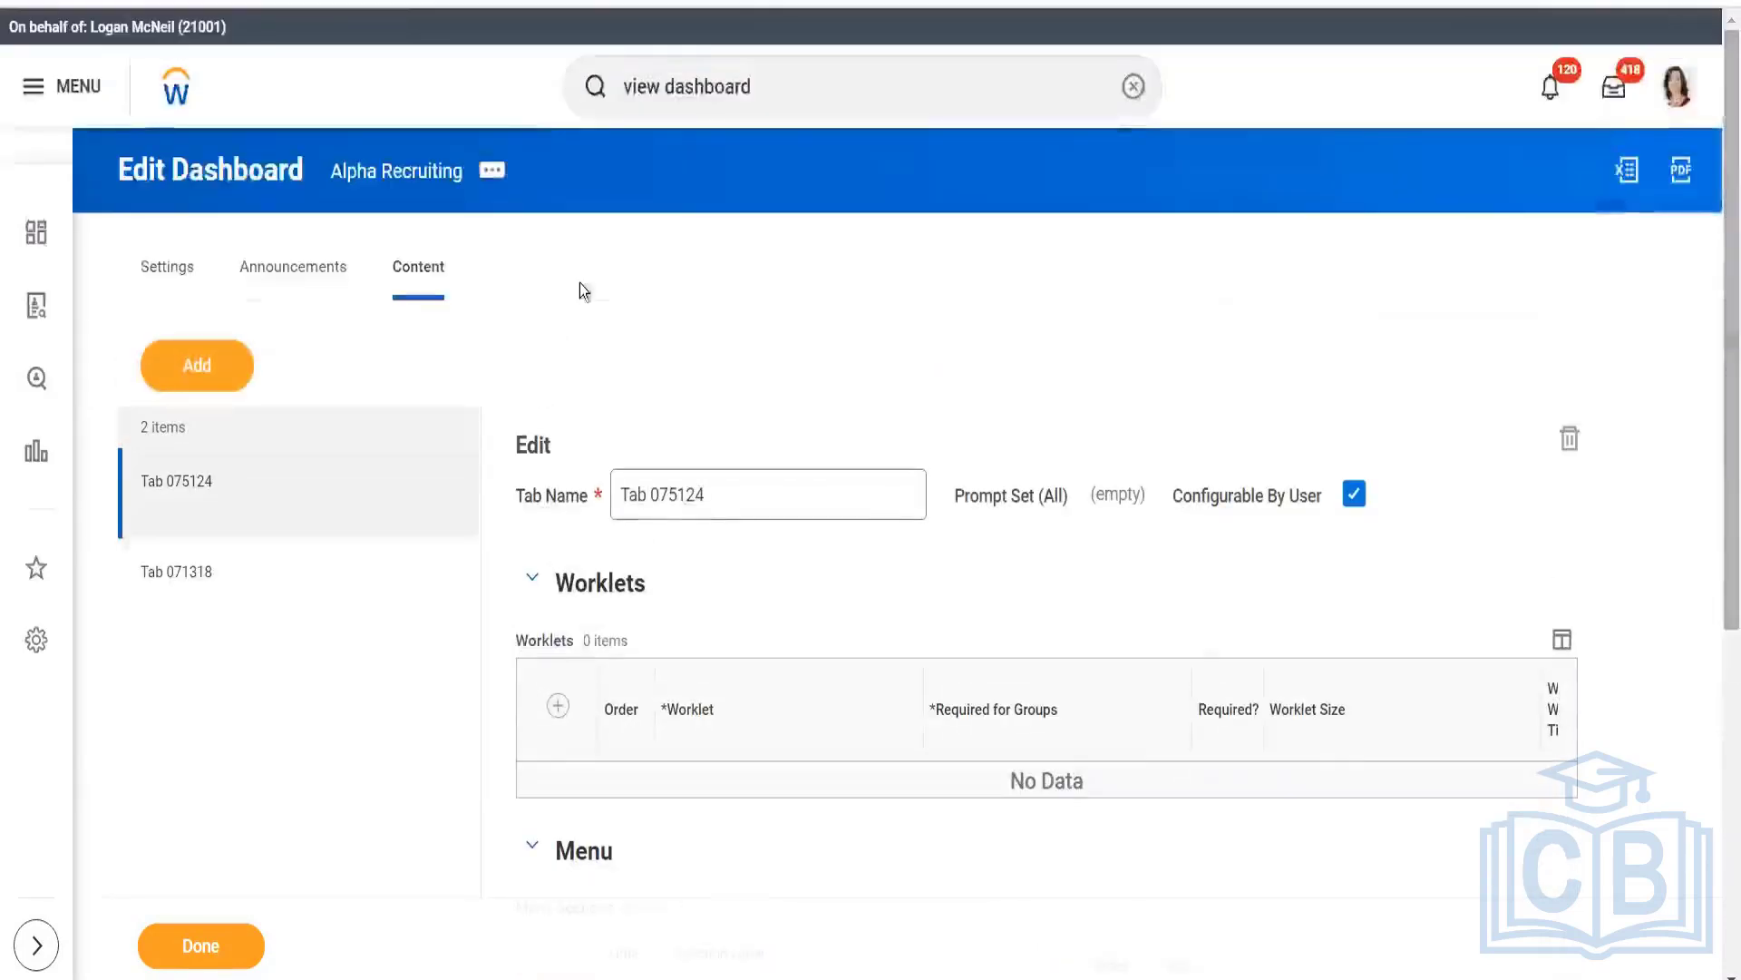
# Edit the dashboard settings and add the domain Set Up: Announcements and Bulletin Worklet
pyautogui.click(173, 270)
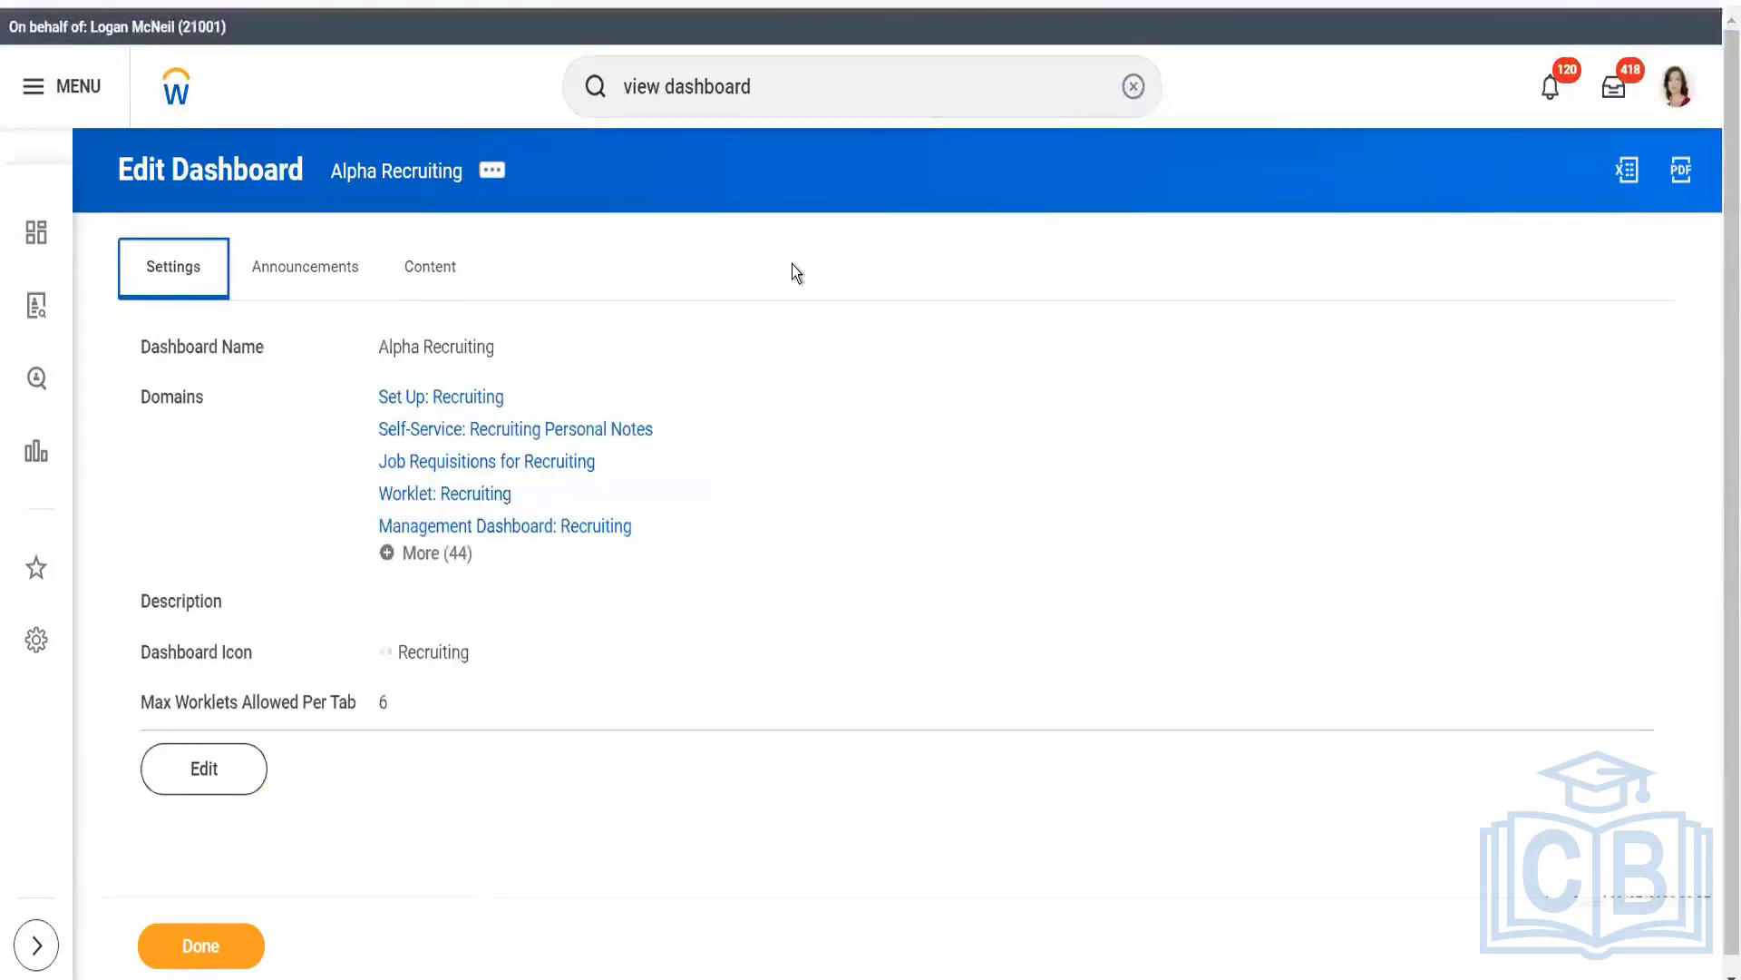
pyautogui.click(223, 767)
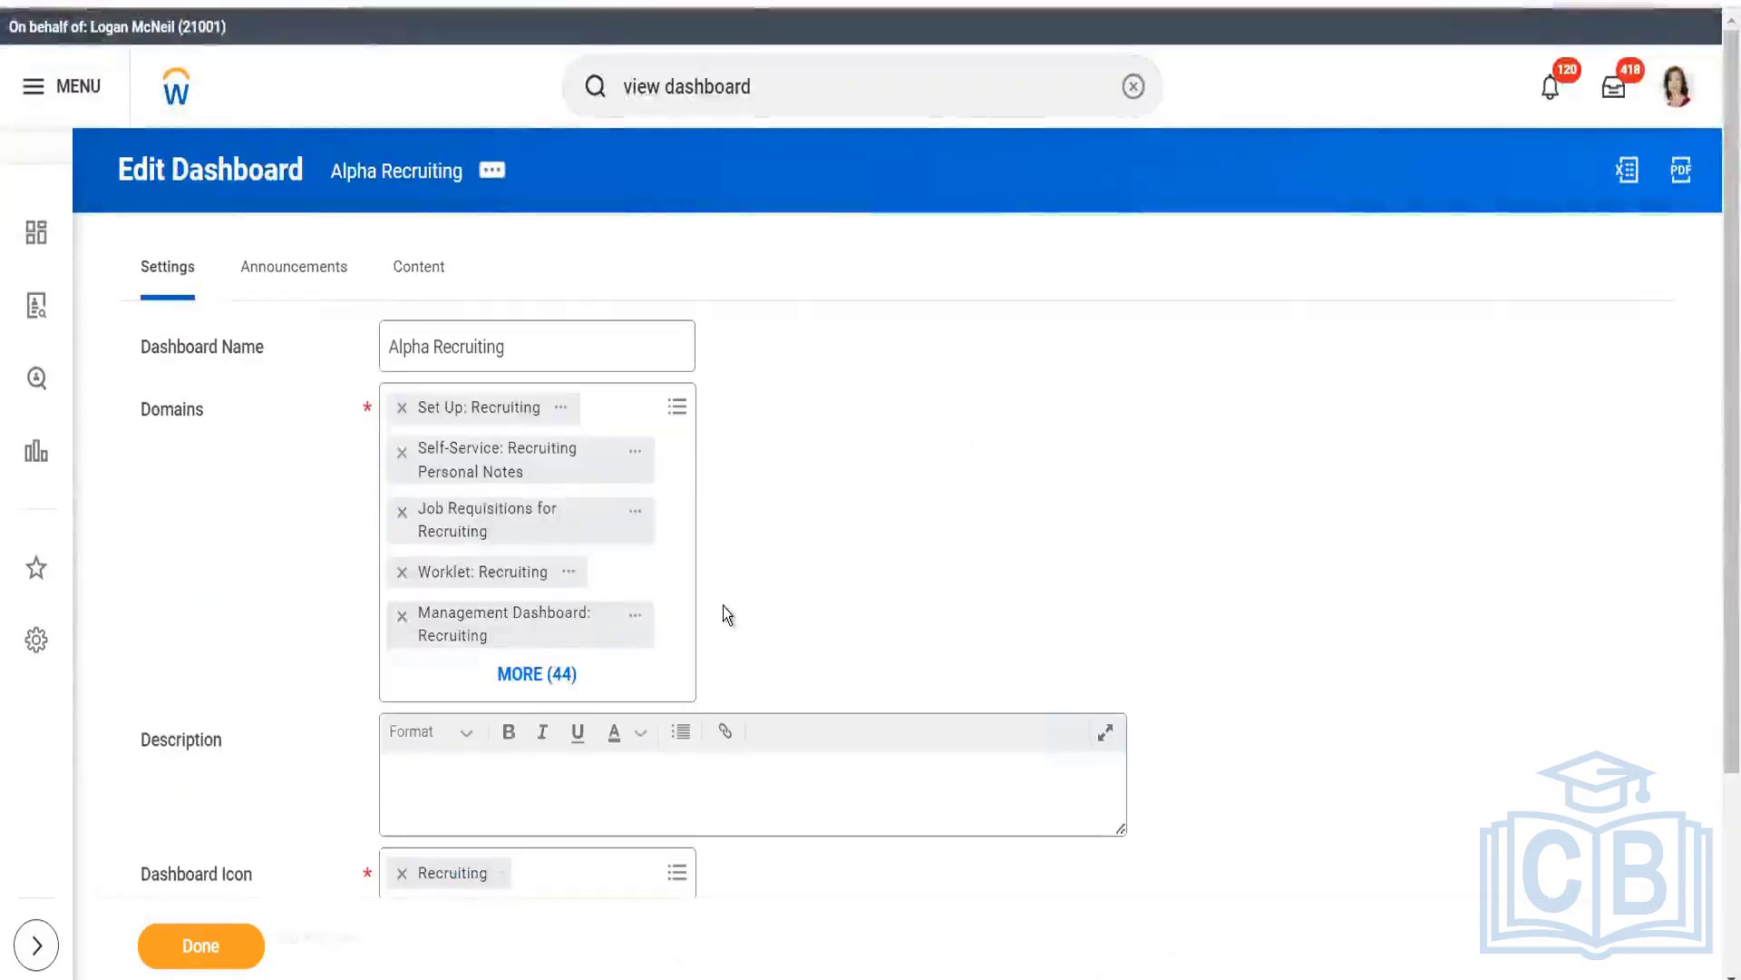
pyautogui.click(677, 408)
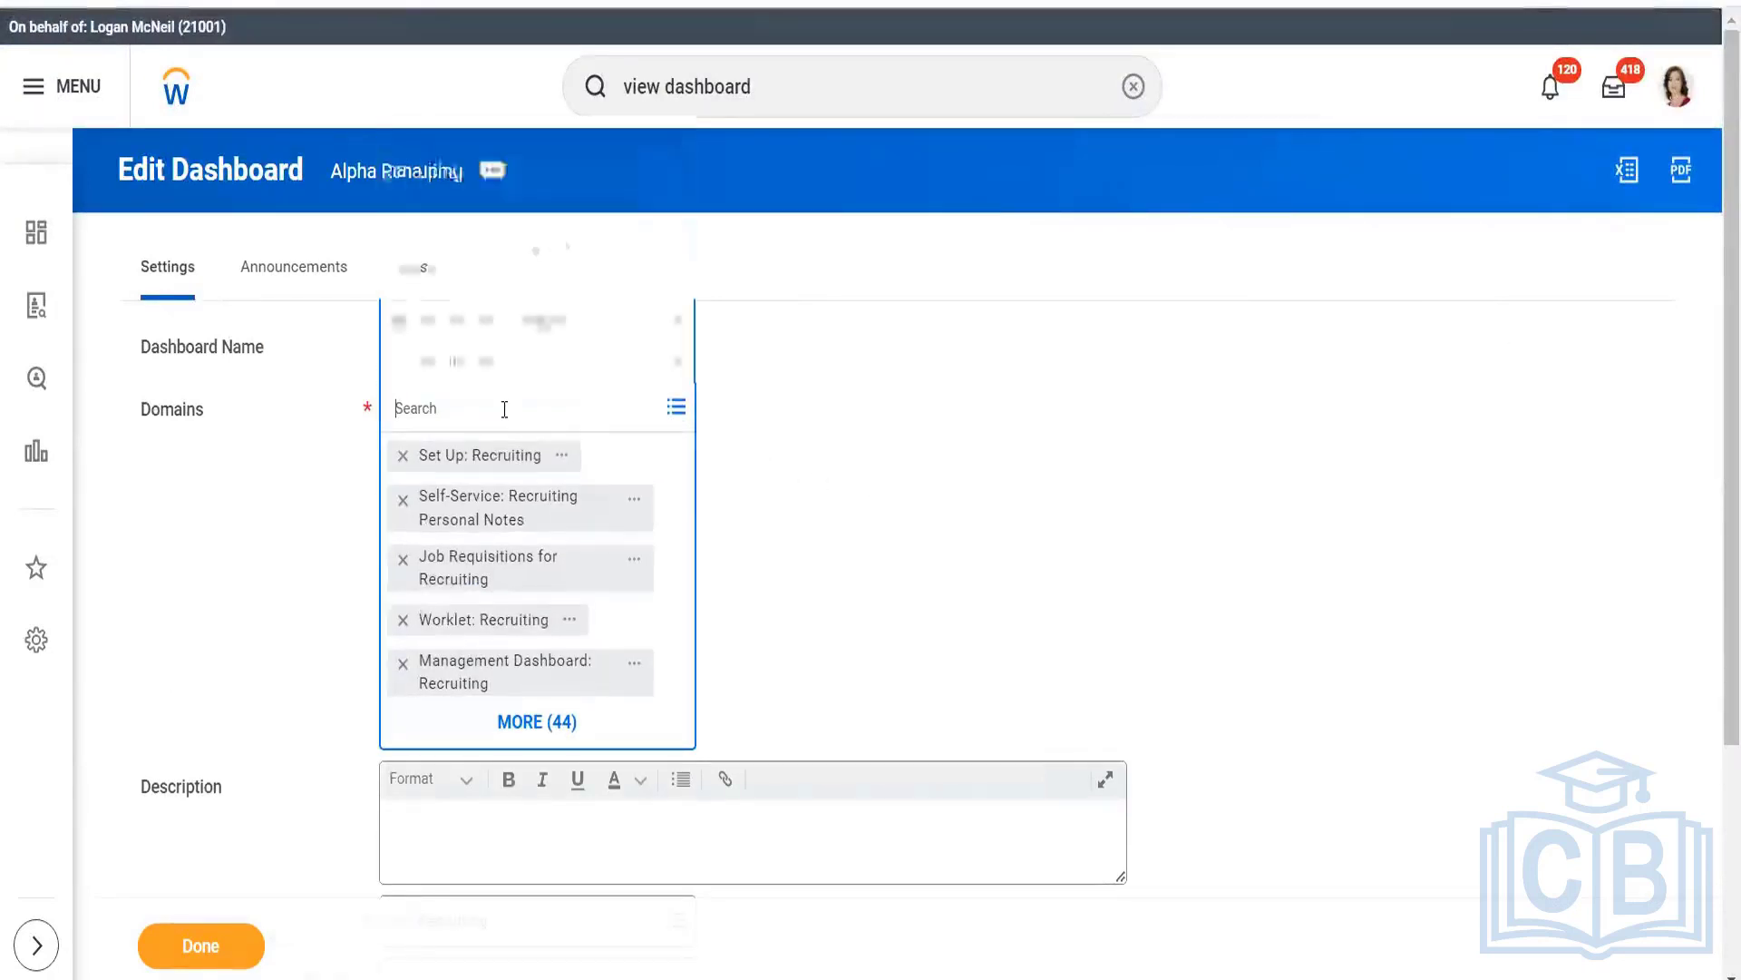
pyautogui.write('bulle')
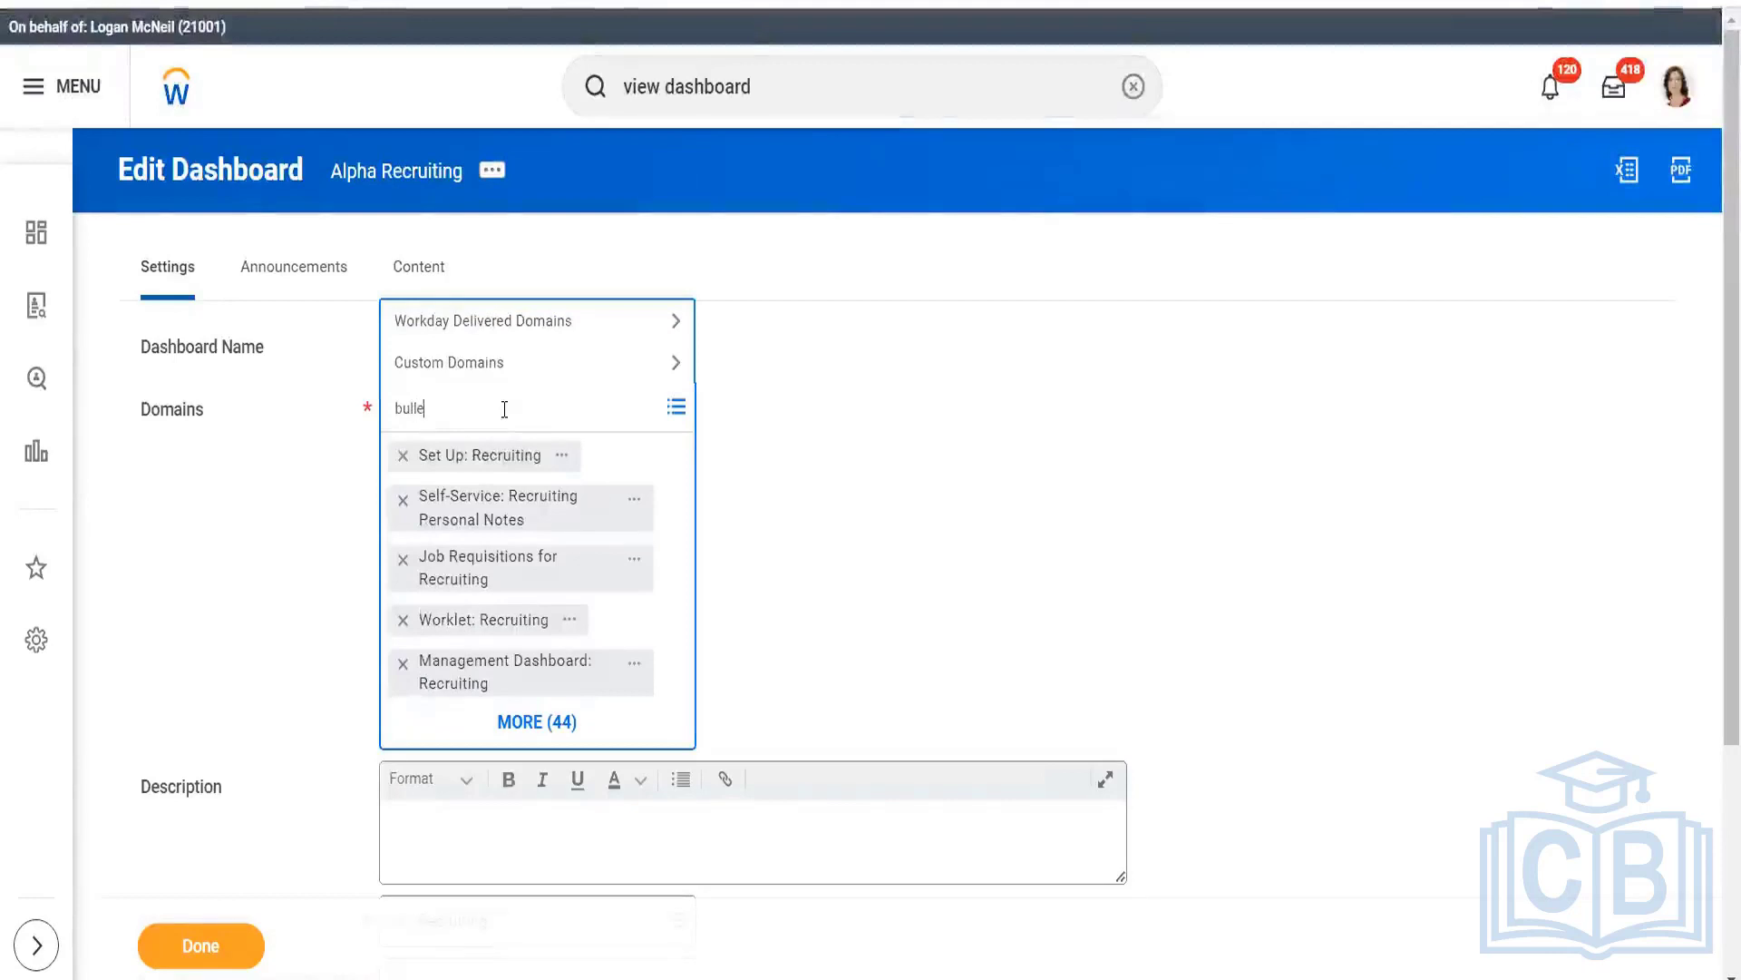
pyautogui.write('ting')
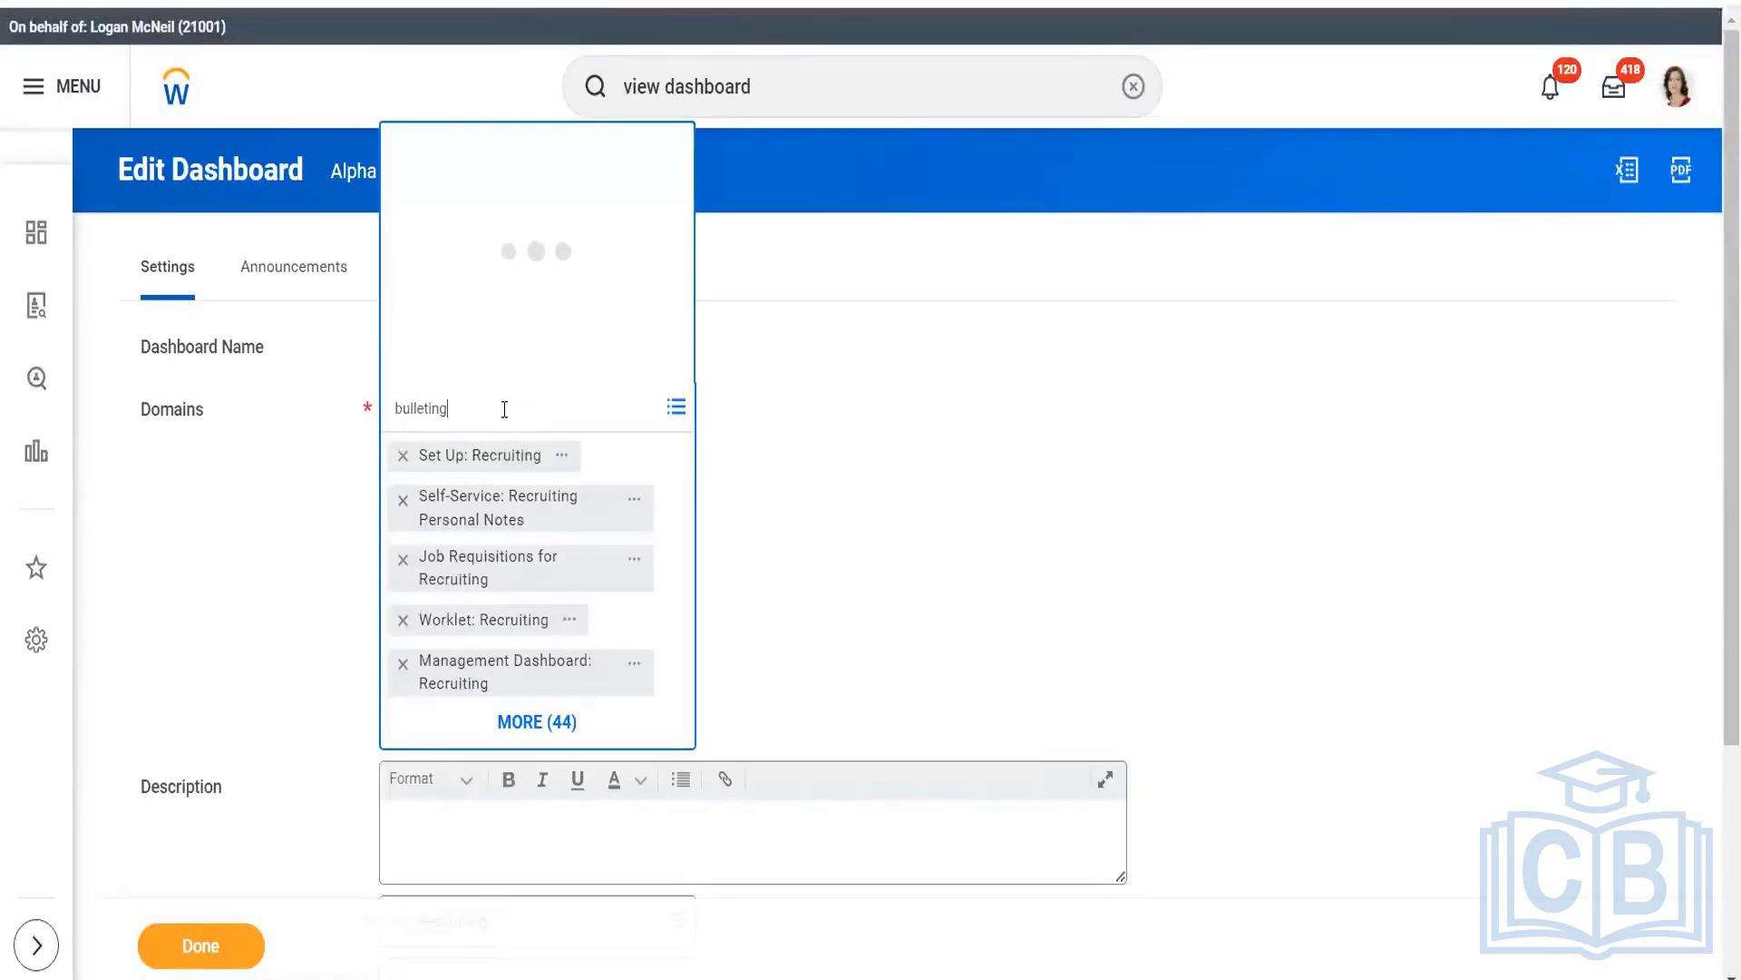
pyautogui.click(491, 416)
pyautogui.press('BackSpace')
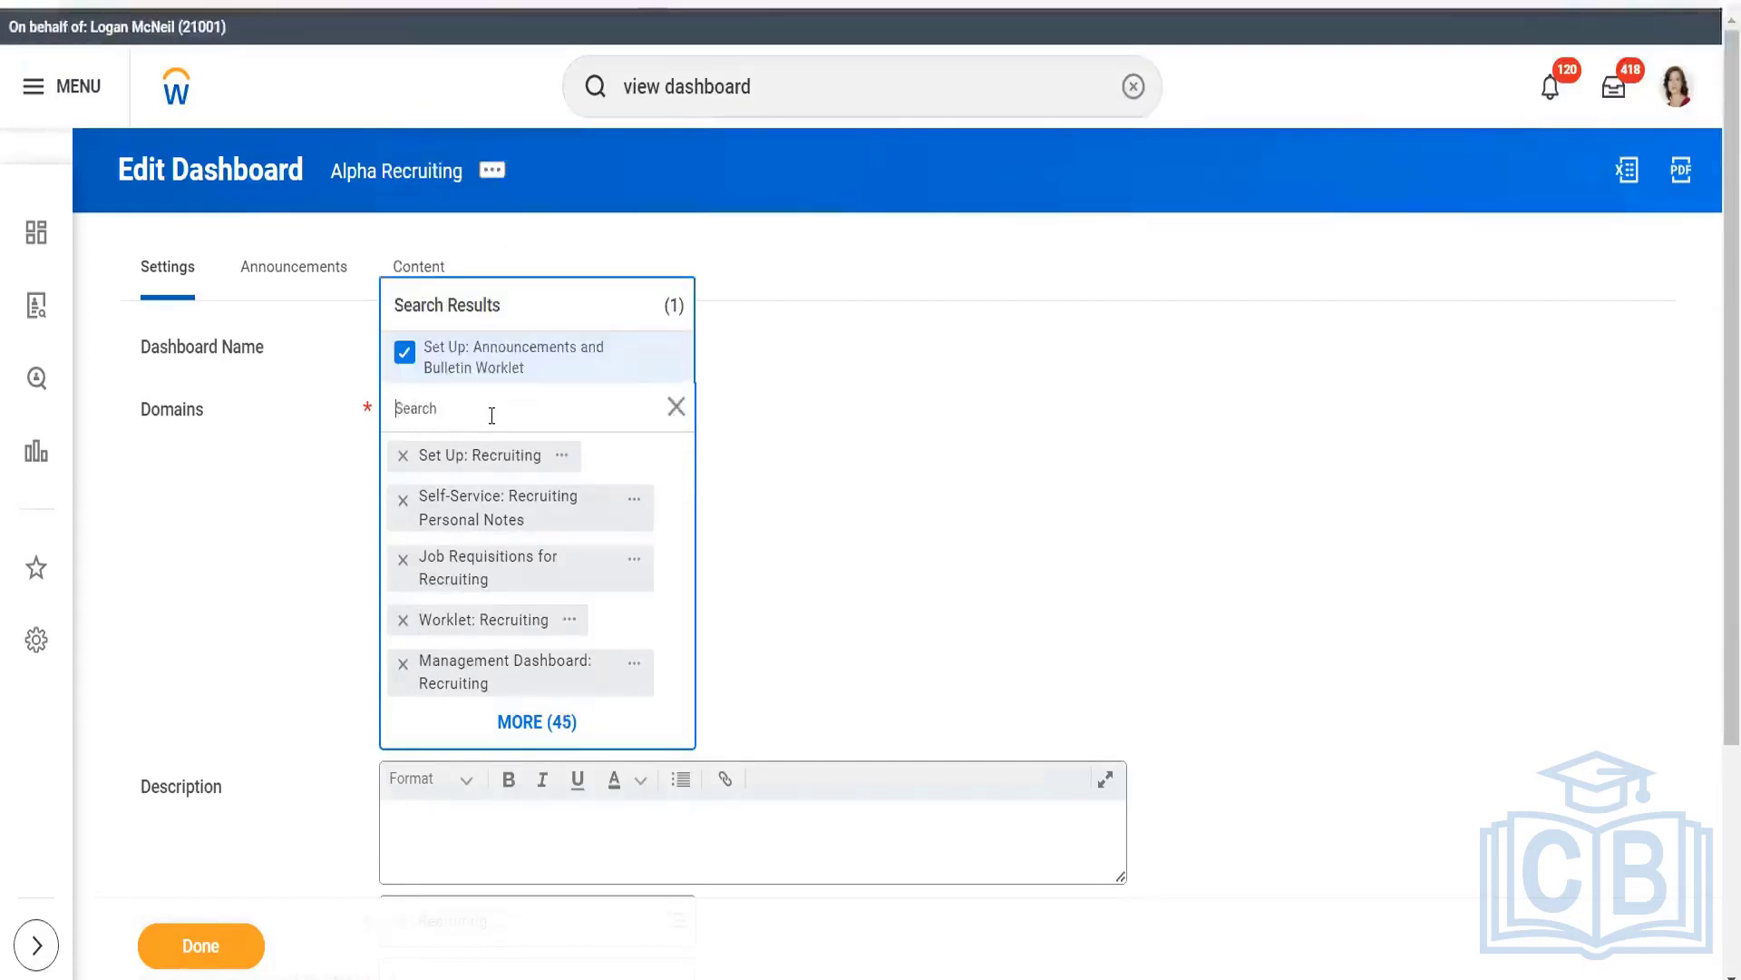
pyautogui.click(830, 420)
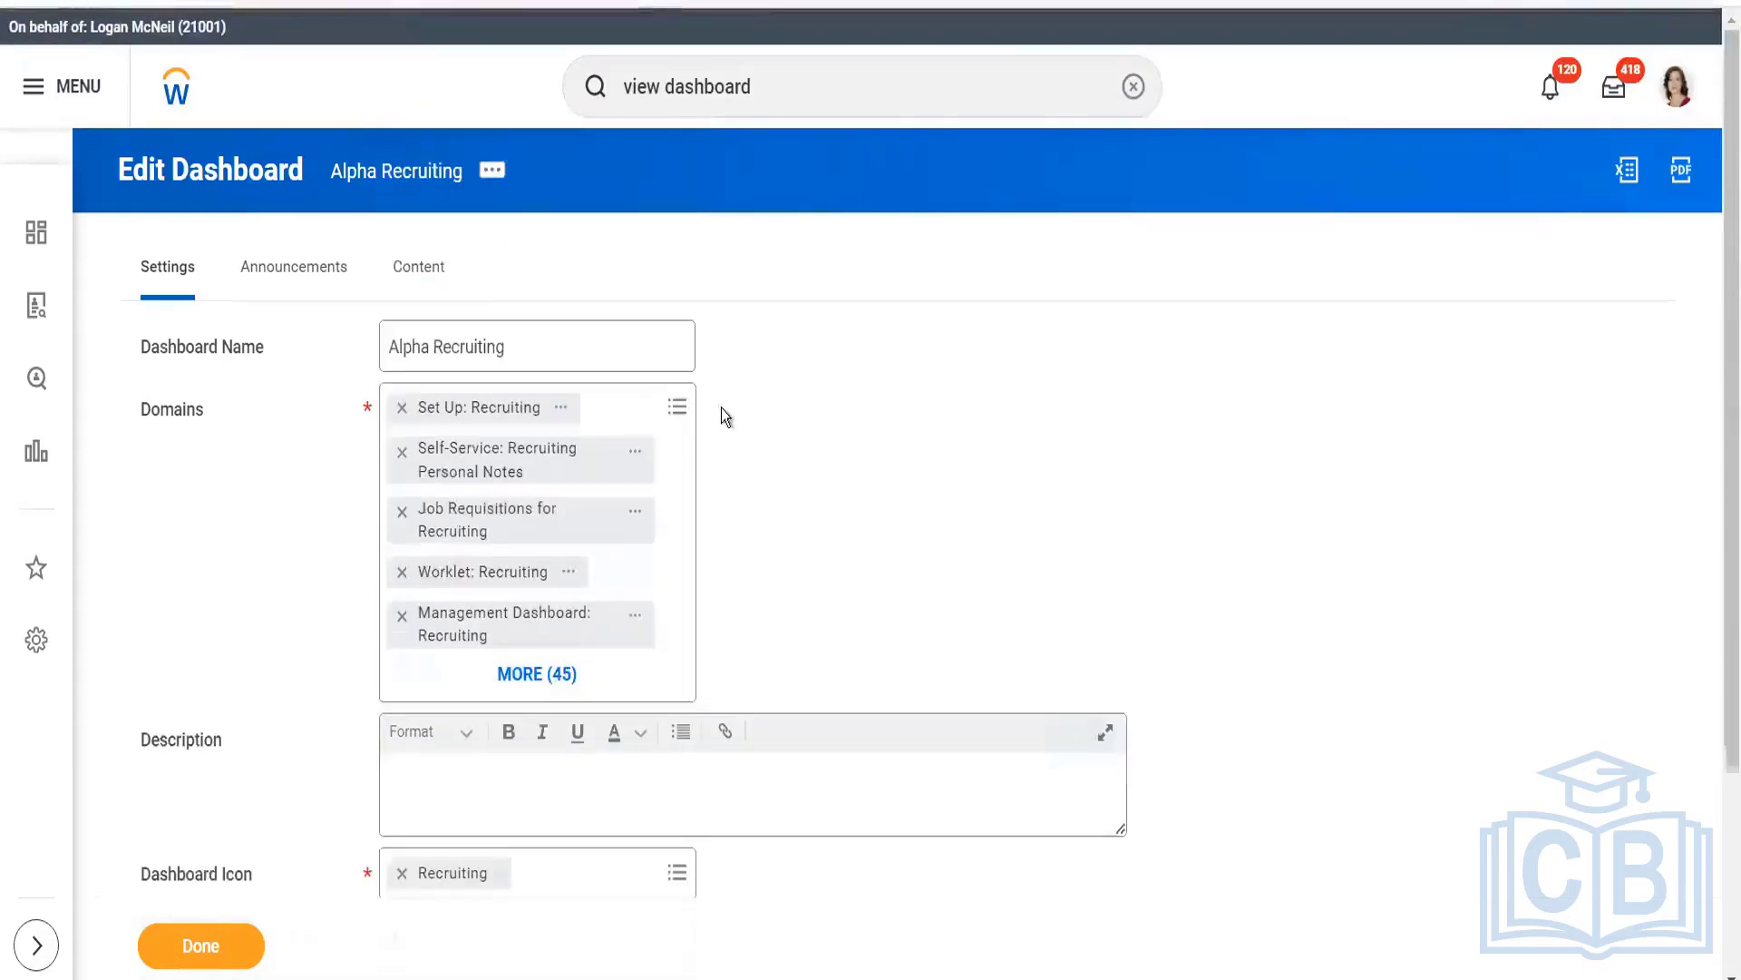
# Add a worklet row to Tab 075124 of the dashboard content and search the available worklets for "recru"
pyautogui.click(423, 270)
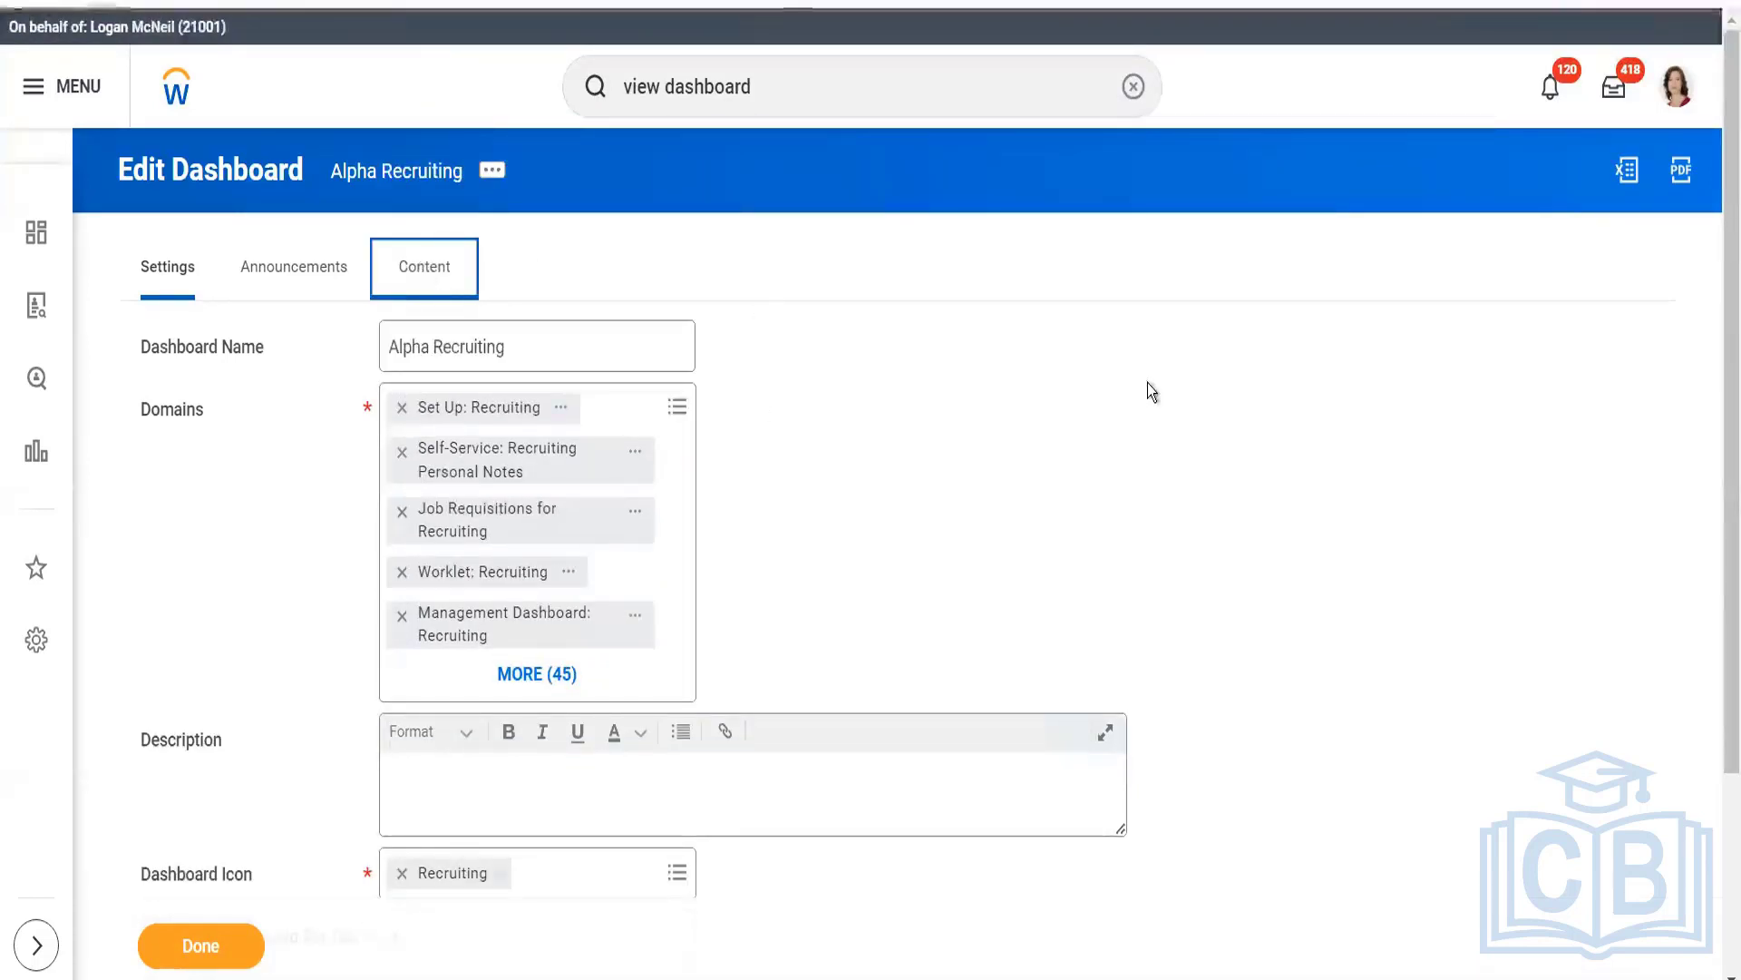
pyautogui.scroll(-1, 614, 613)
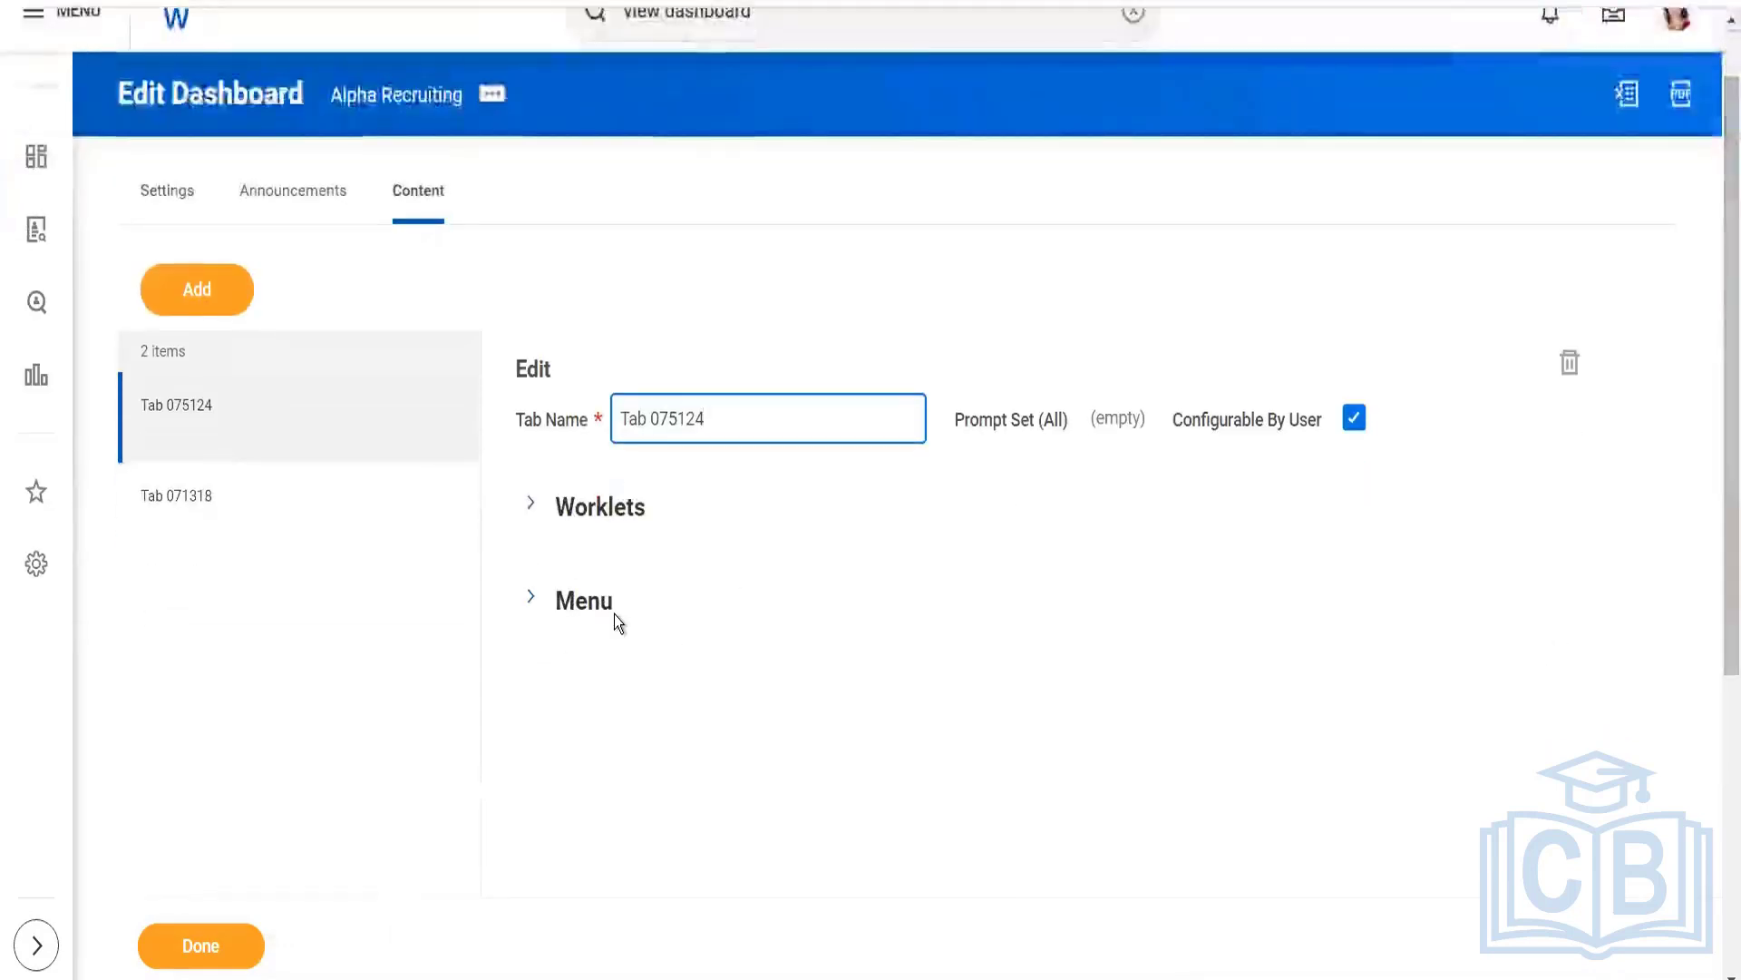
pyautogui.click(531, 505)
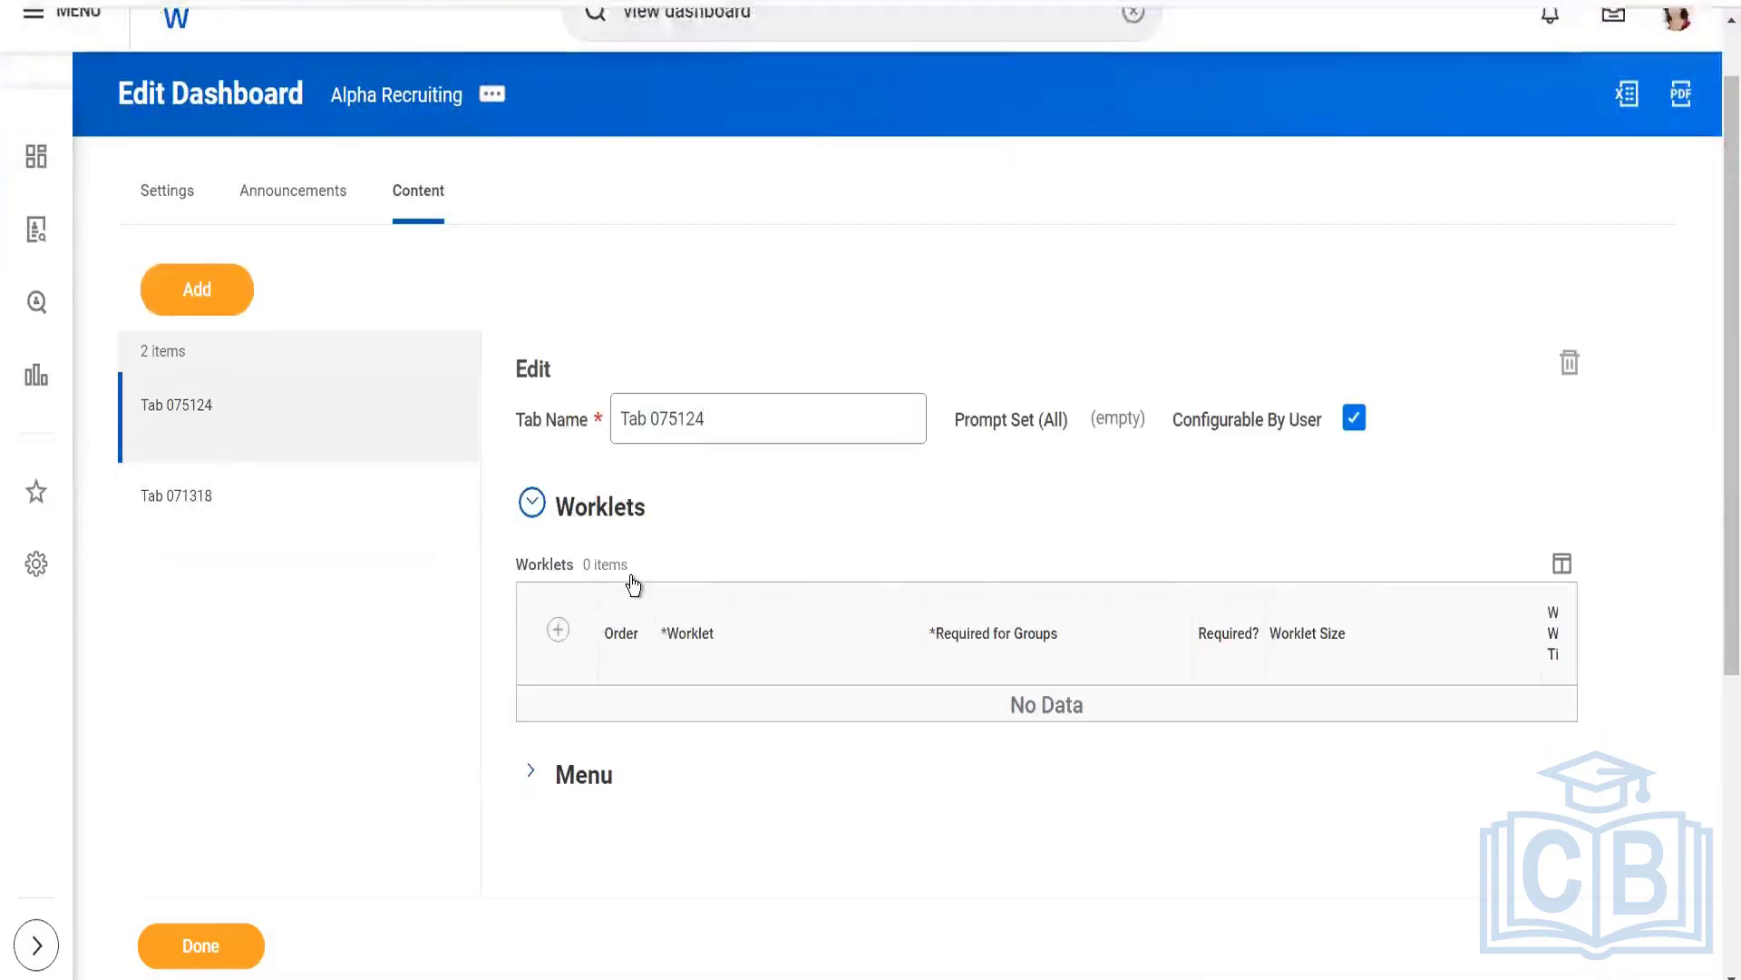
pyautogui.click(558, 629)
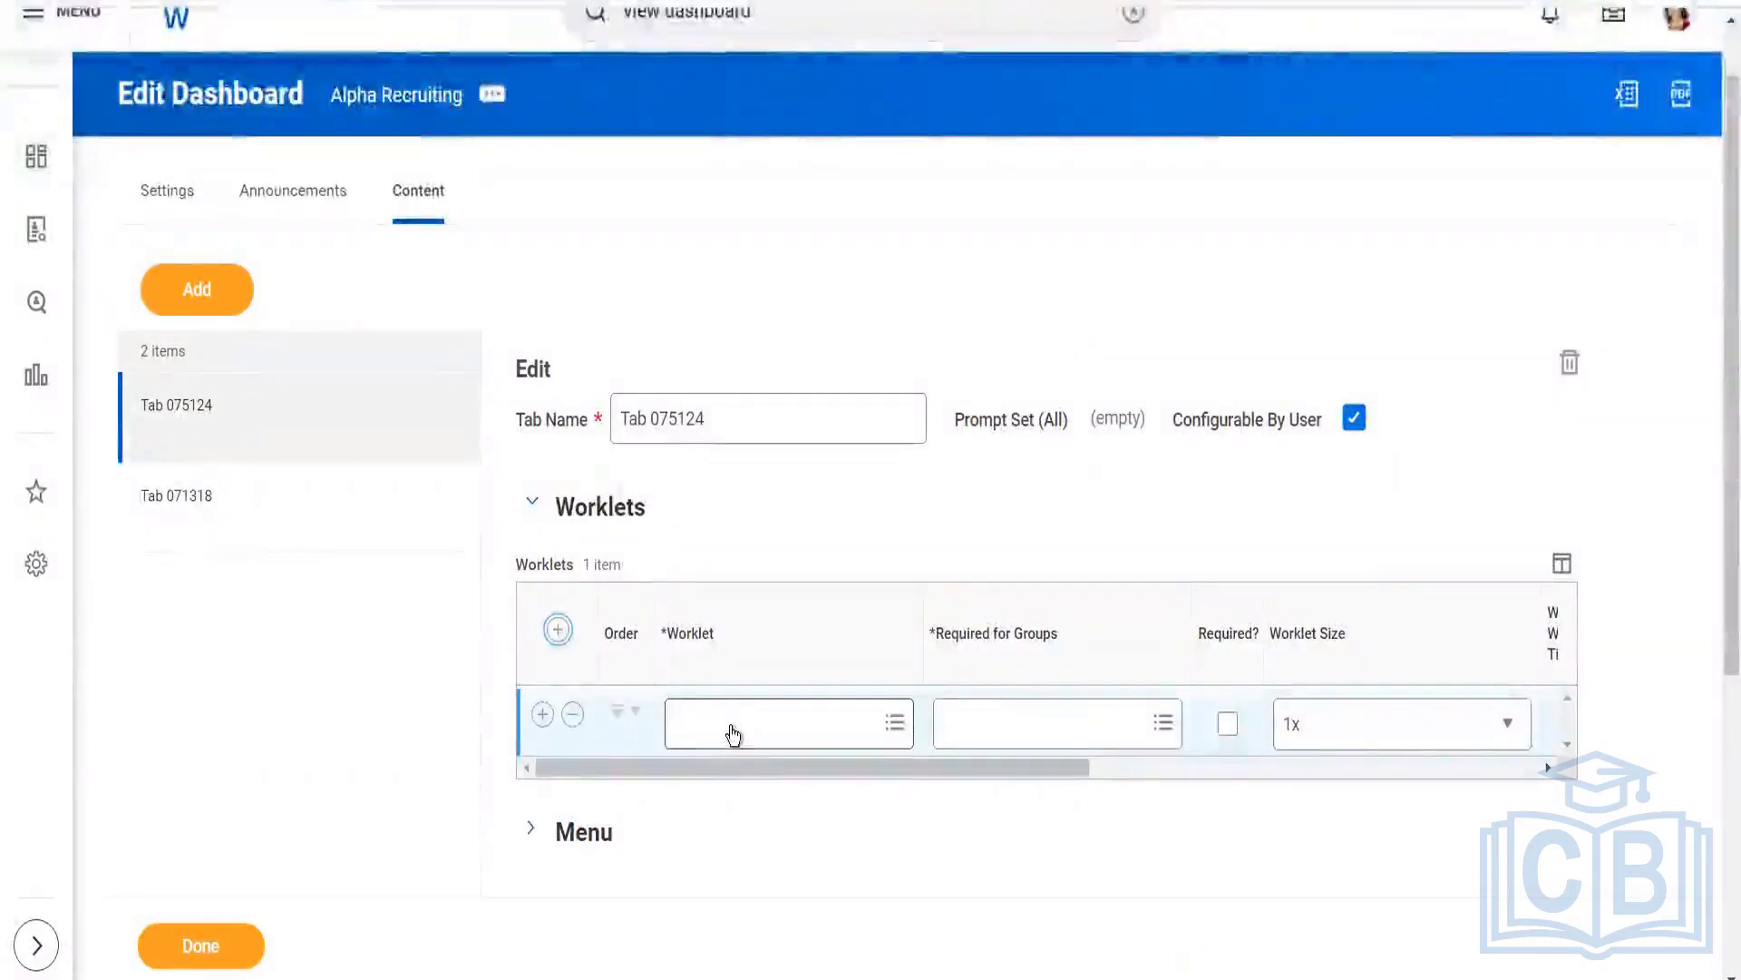
pyautogui.click(732, 735)
pyautogui.write('recru')
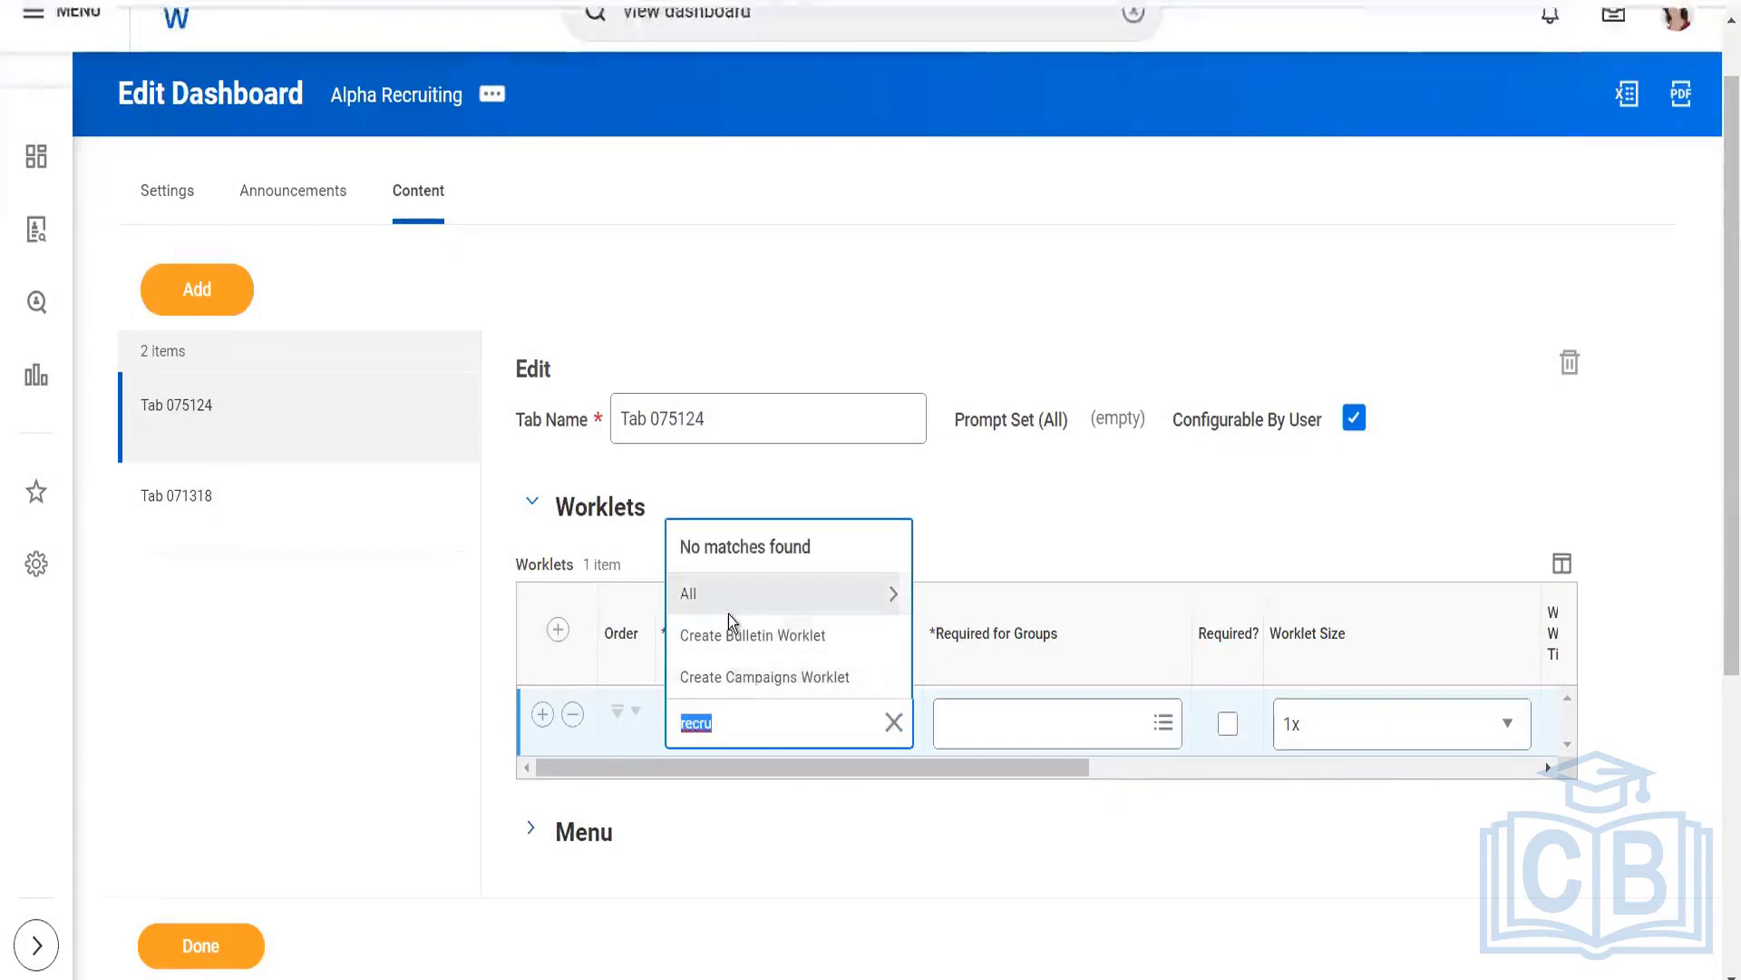
pyautogui.click(727, 614)
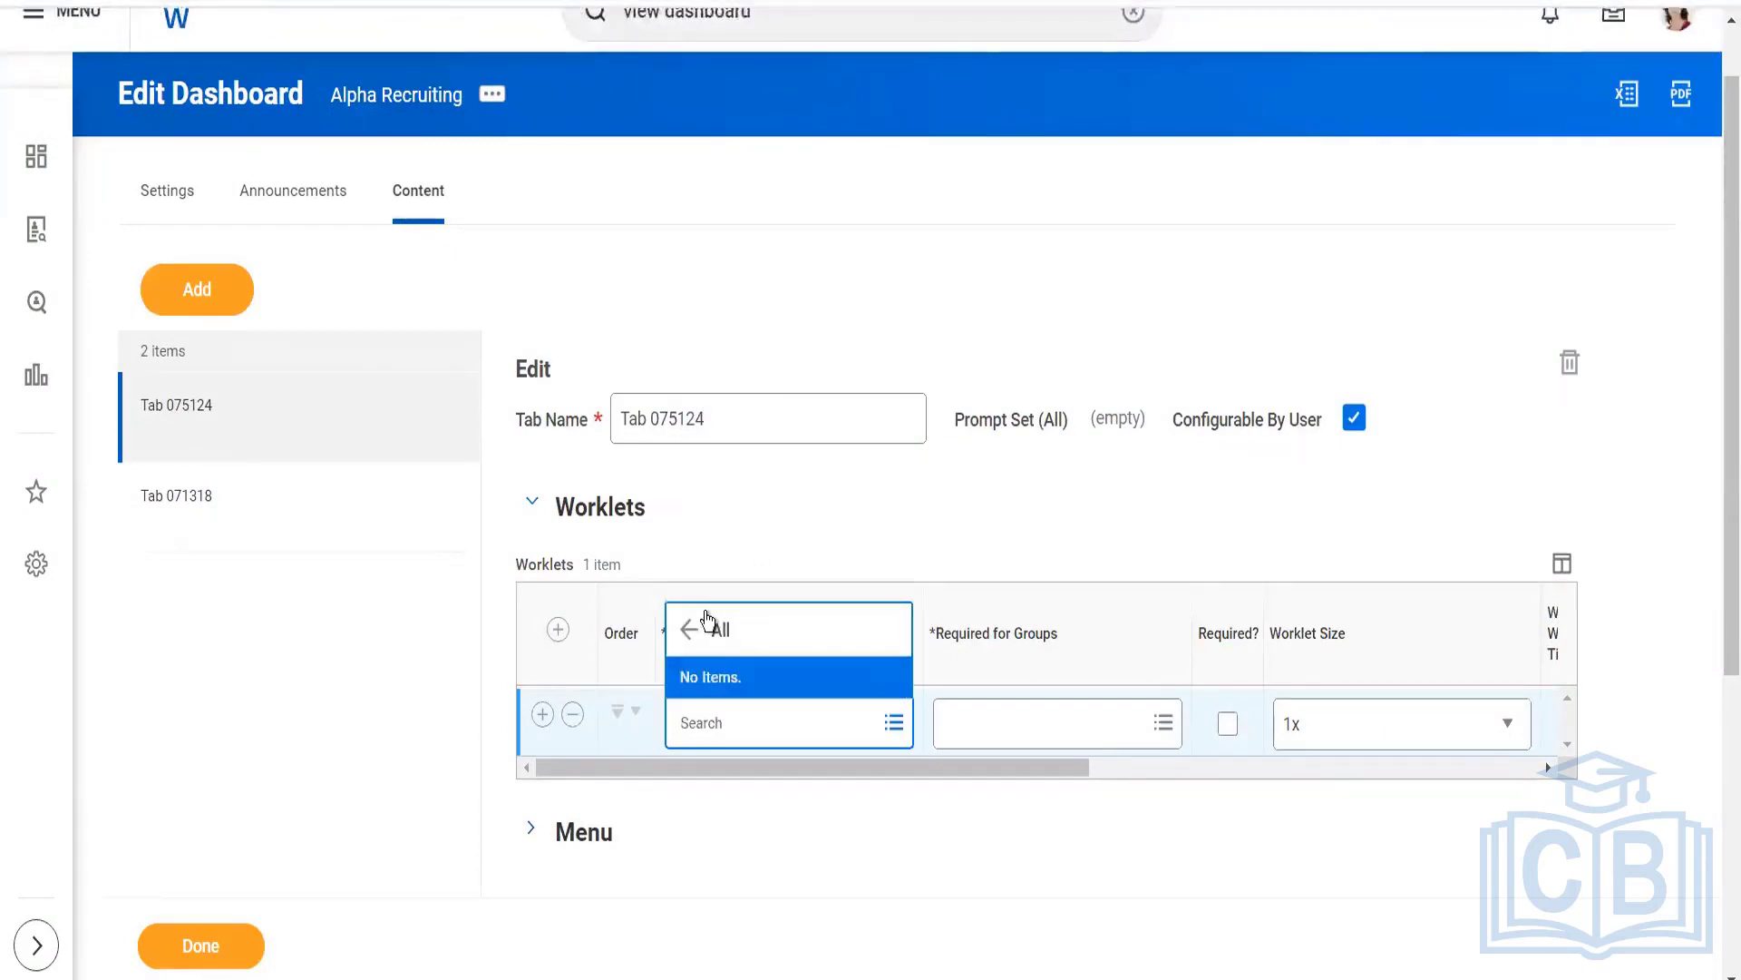
pyautogui.click(171, 192)
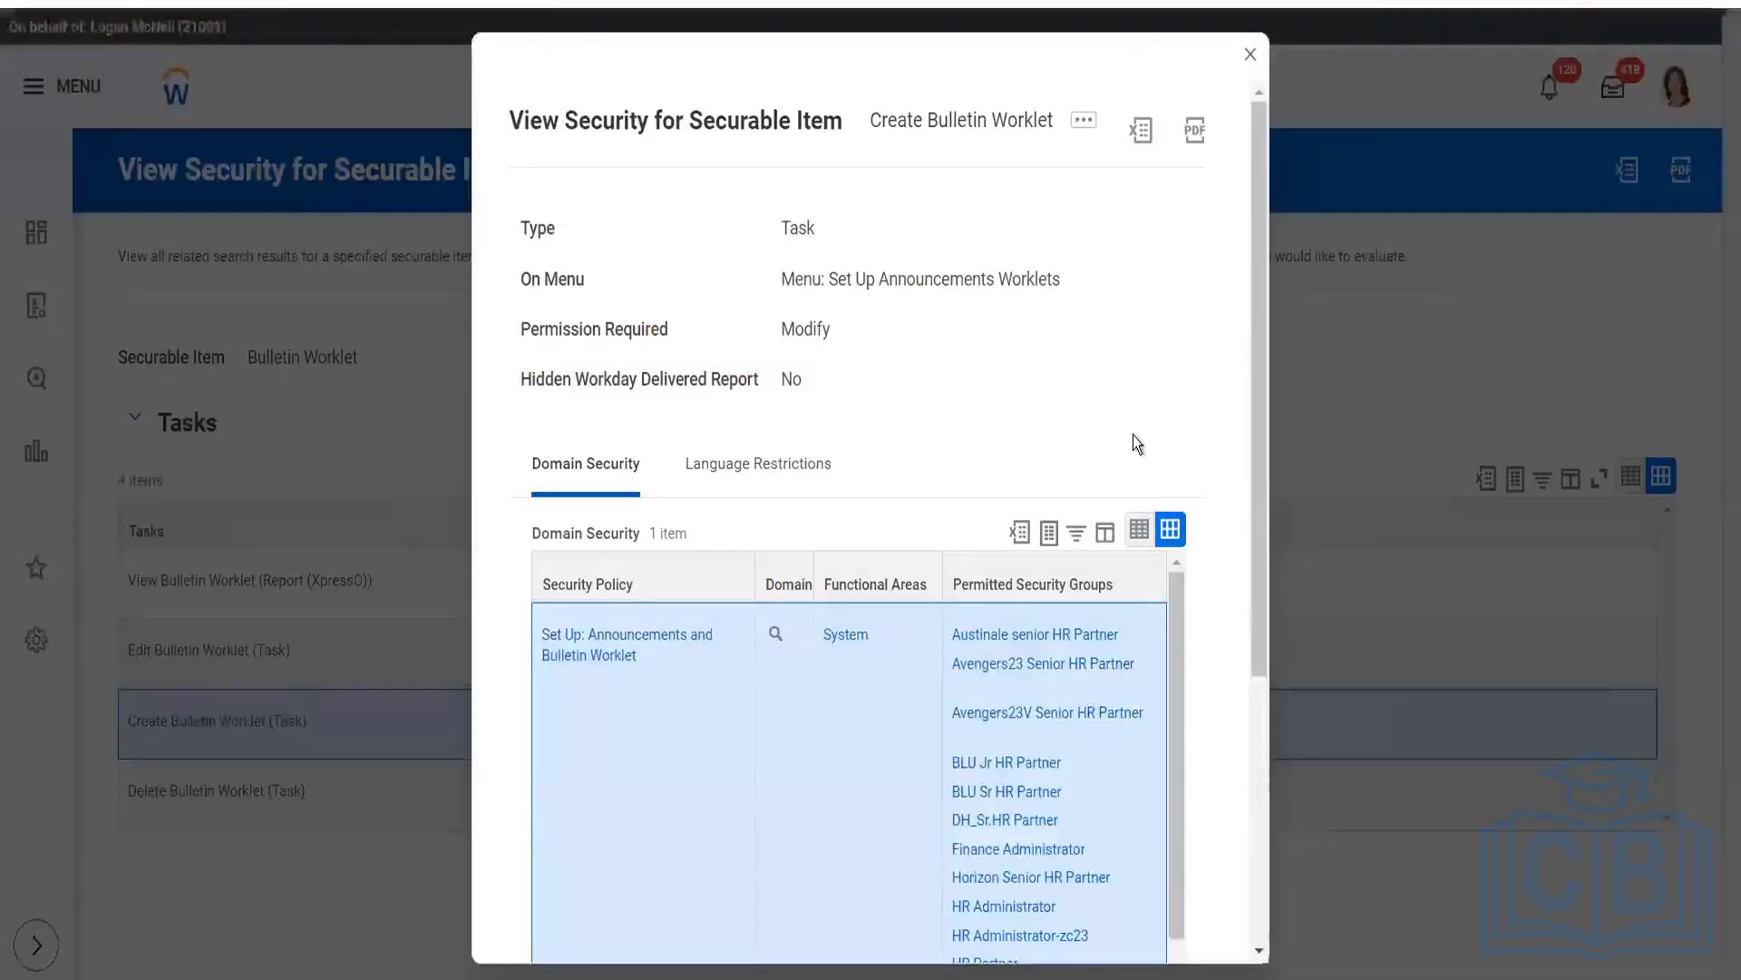
# Check the domain security of the View Bulletin Worklet report
pyautogui.click(1250, 55)
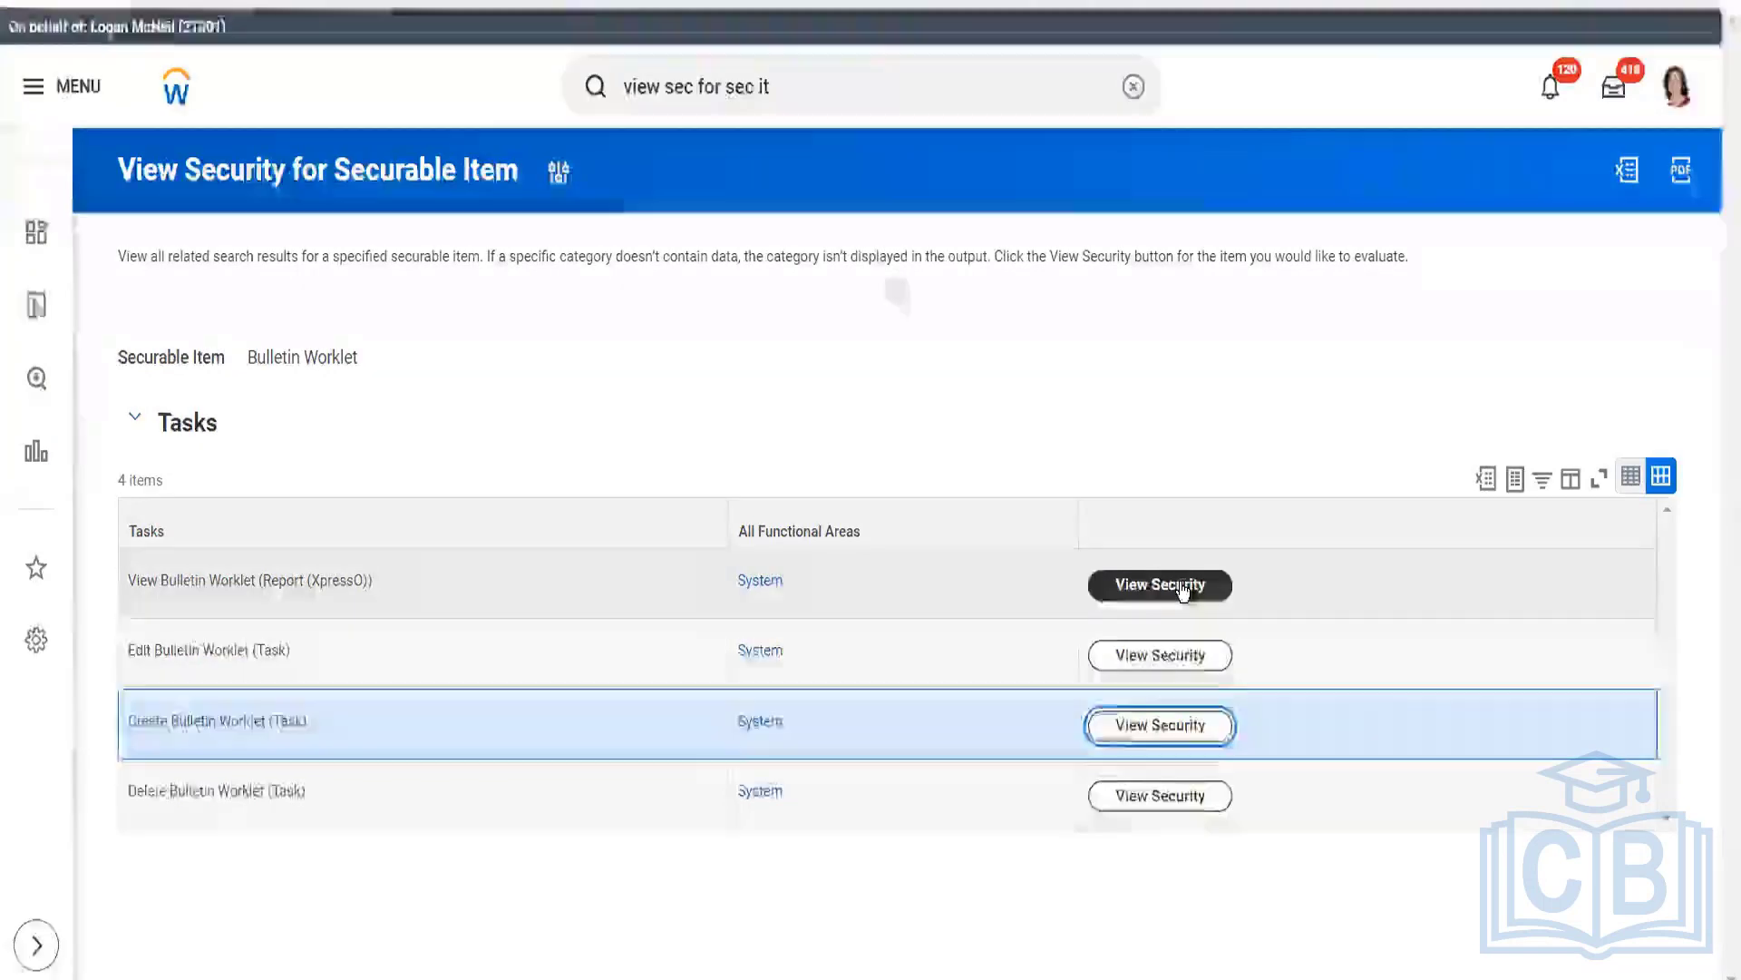
pyautogui.click(1183, 588)
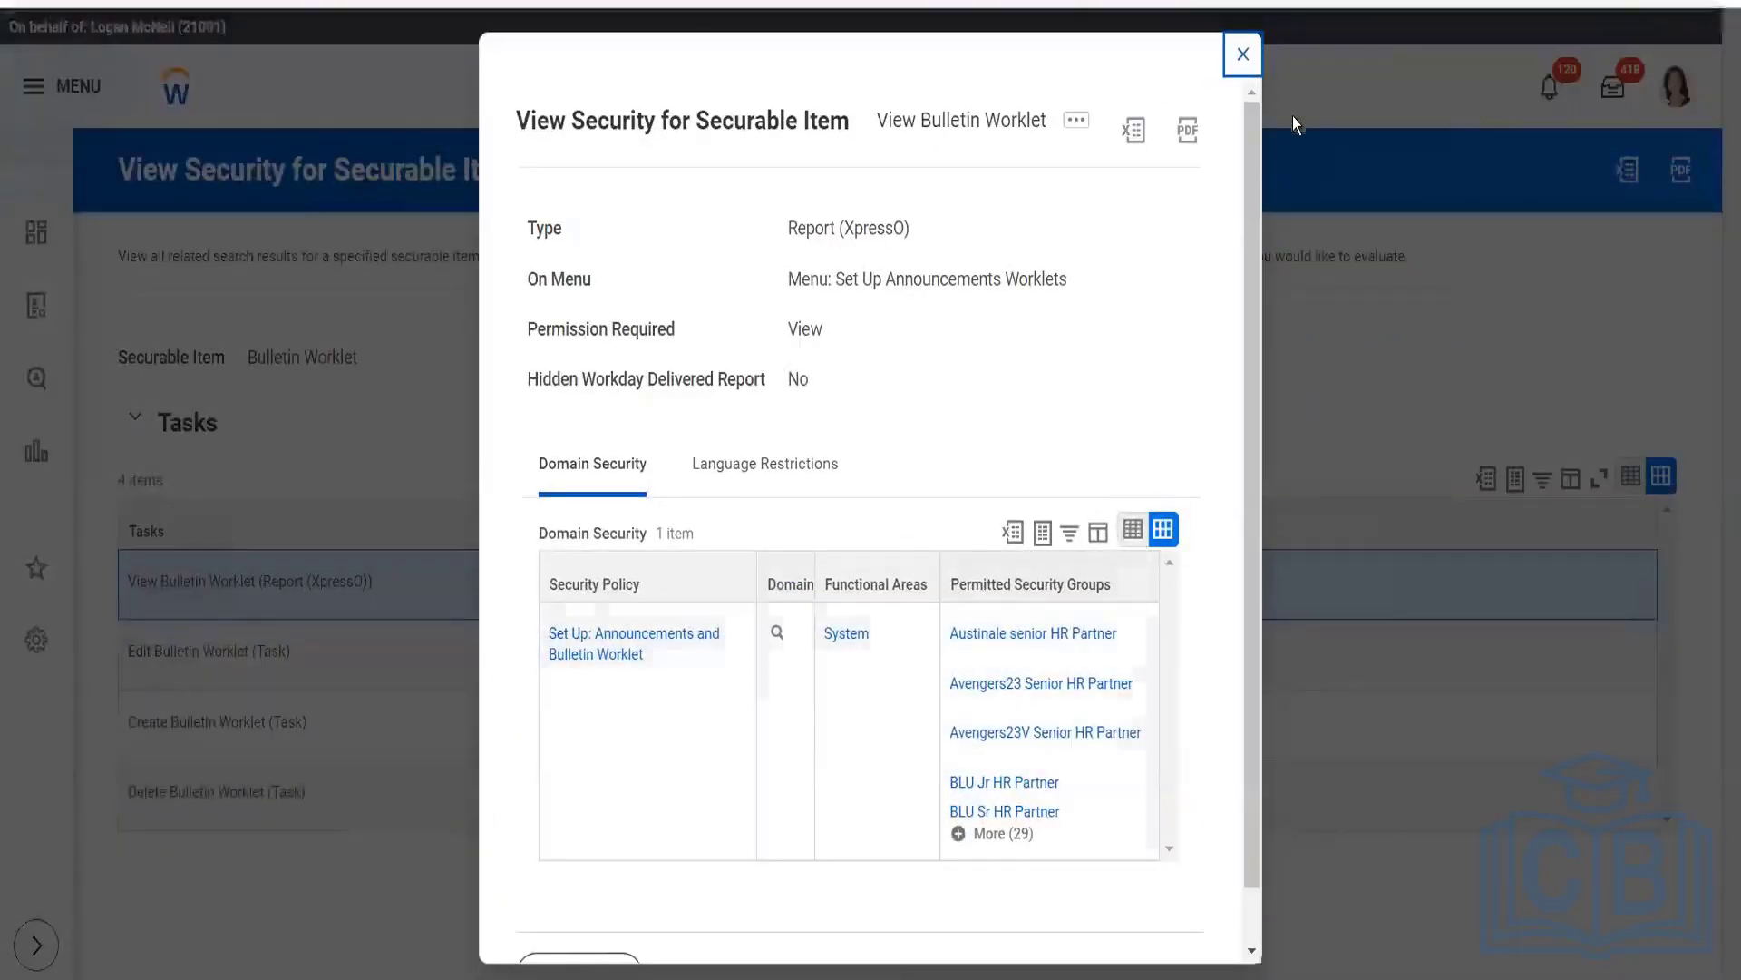
pyautogui.click(1241, 56)
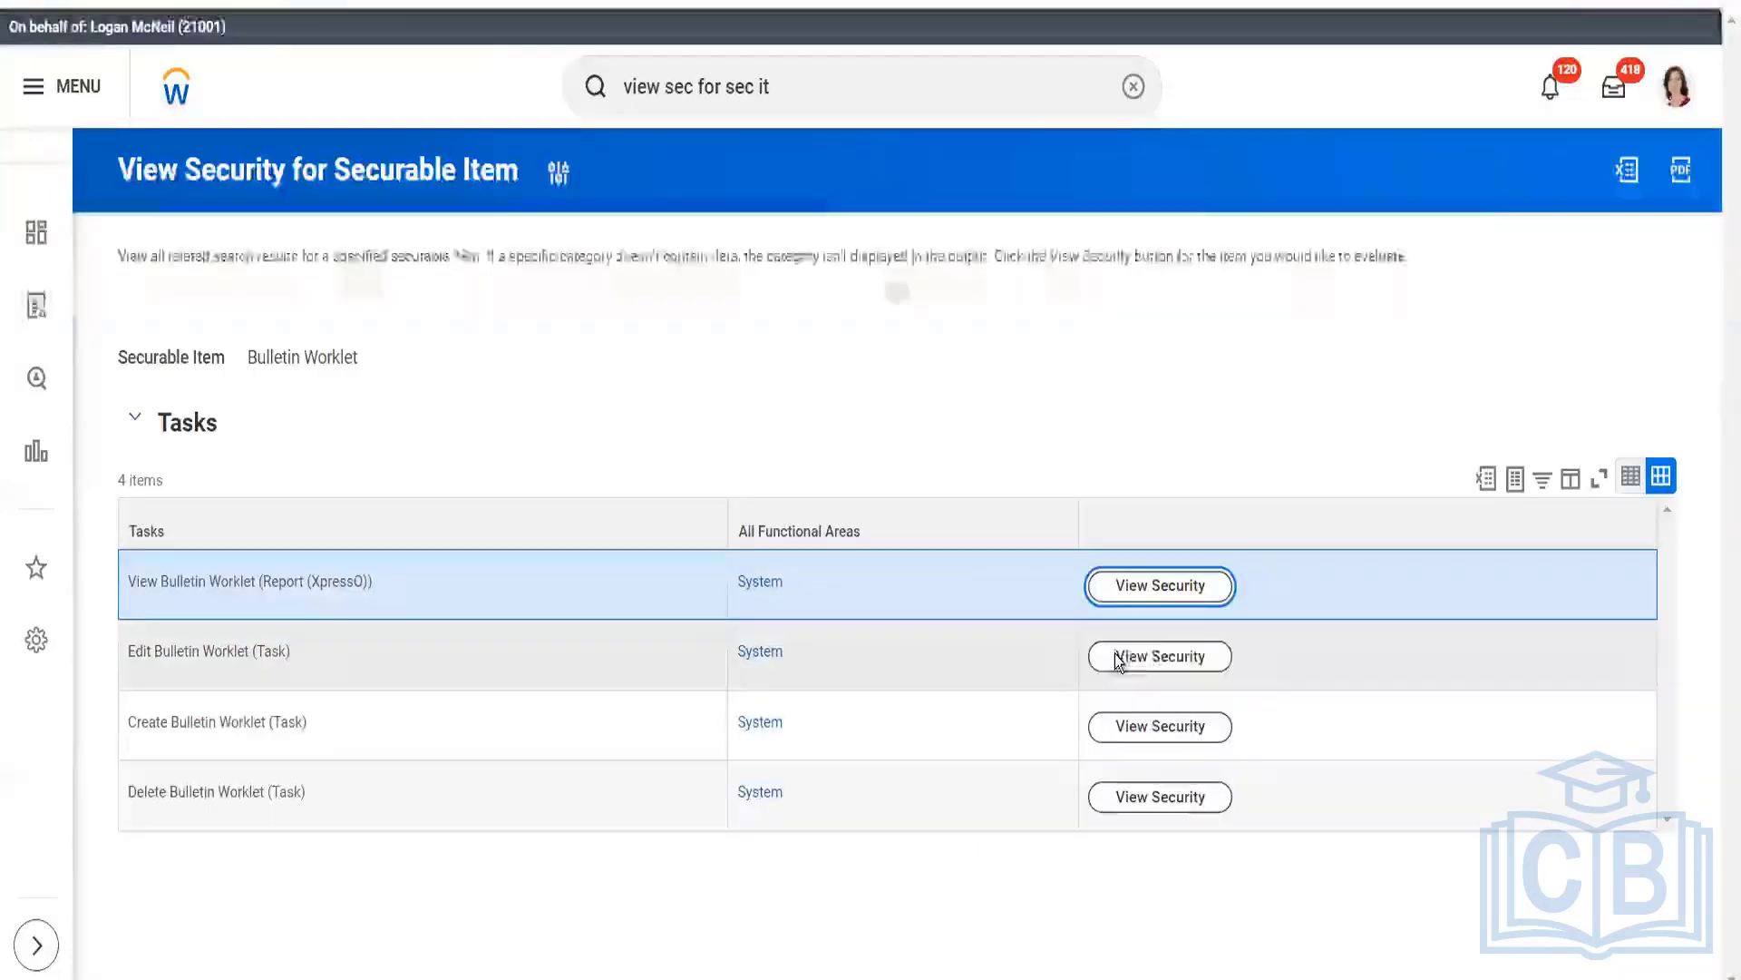
# Examine the security policy and the full list of permitted security groups for the Edit Bulletin Worklet task
pyautogui.click(1157, 656)
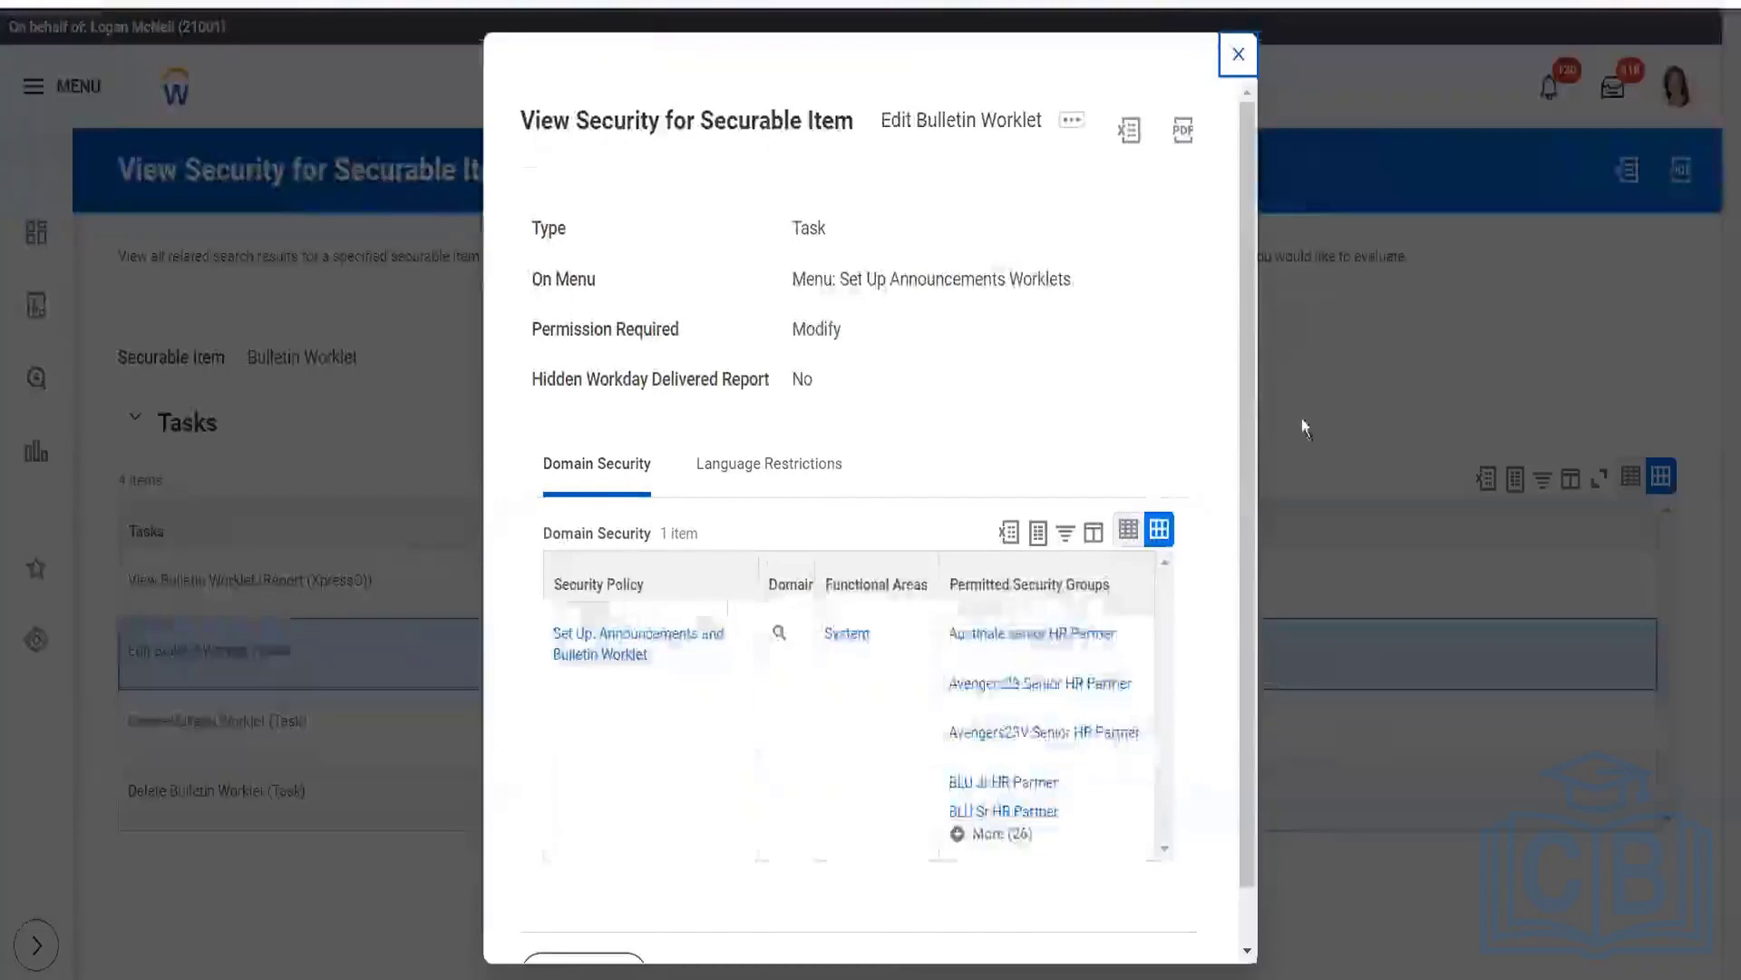
pyautogui.click(1008, 834)
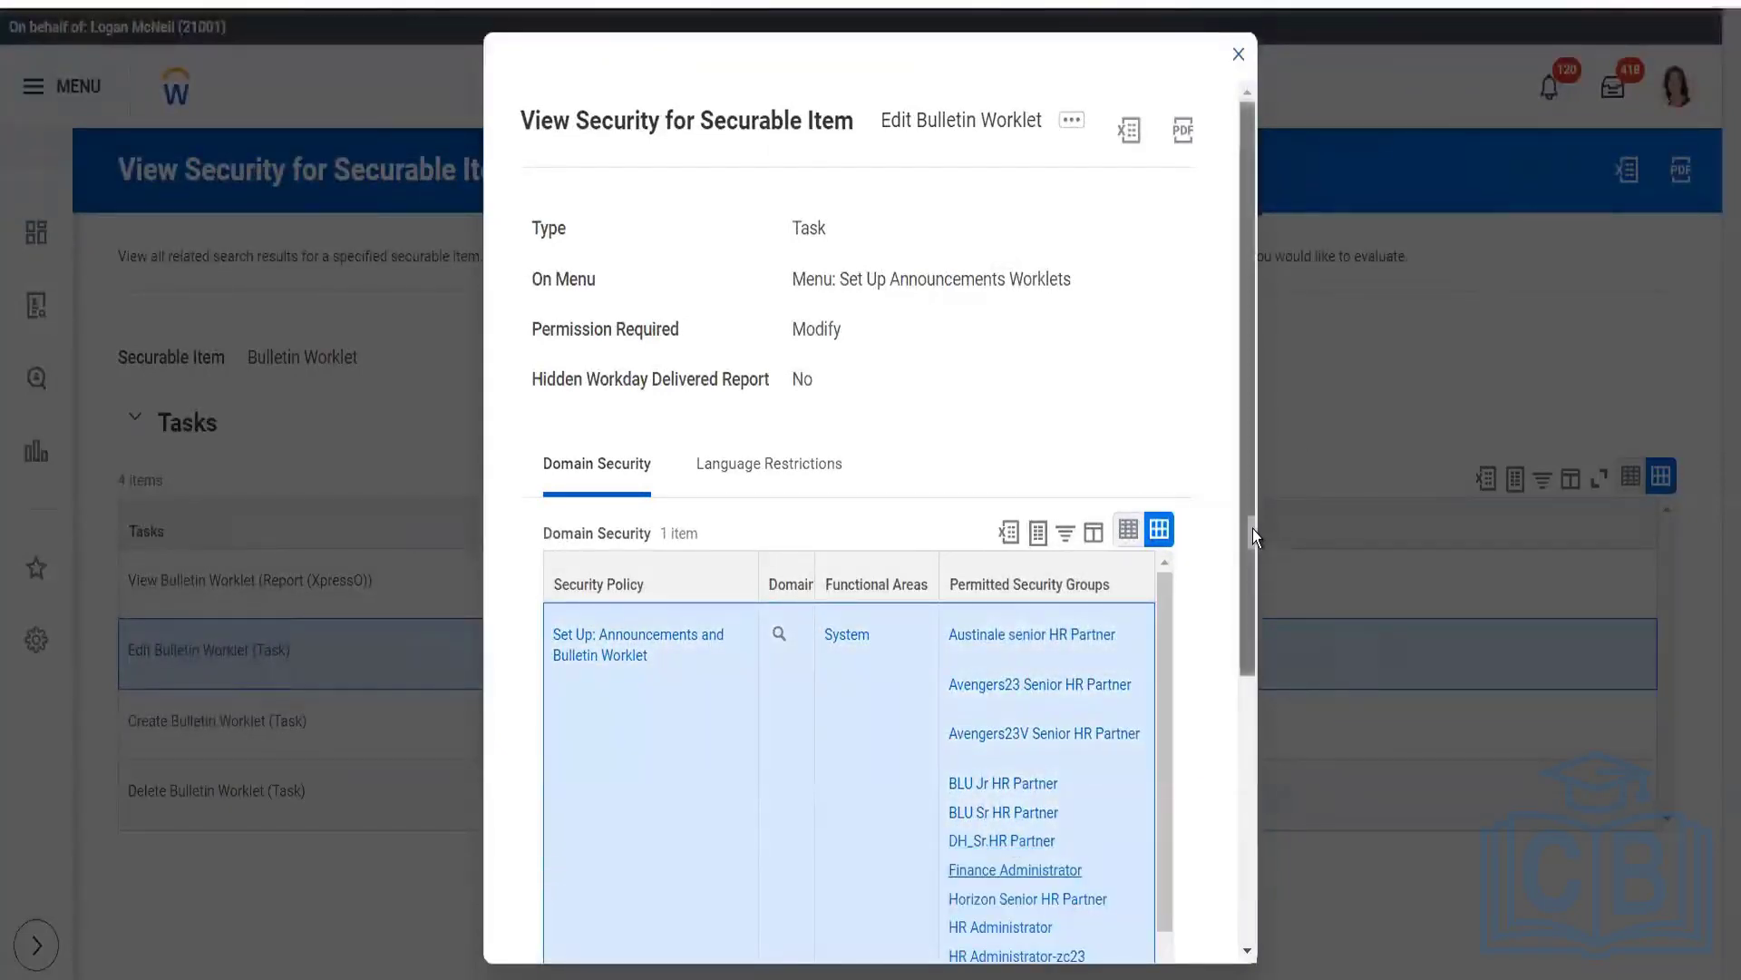
pyautogui.moveTo(1254, 529); pyautogui.dragTo(1244, 726)
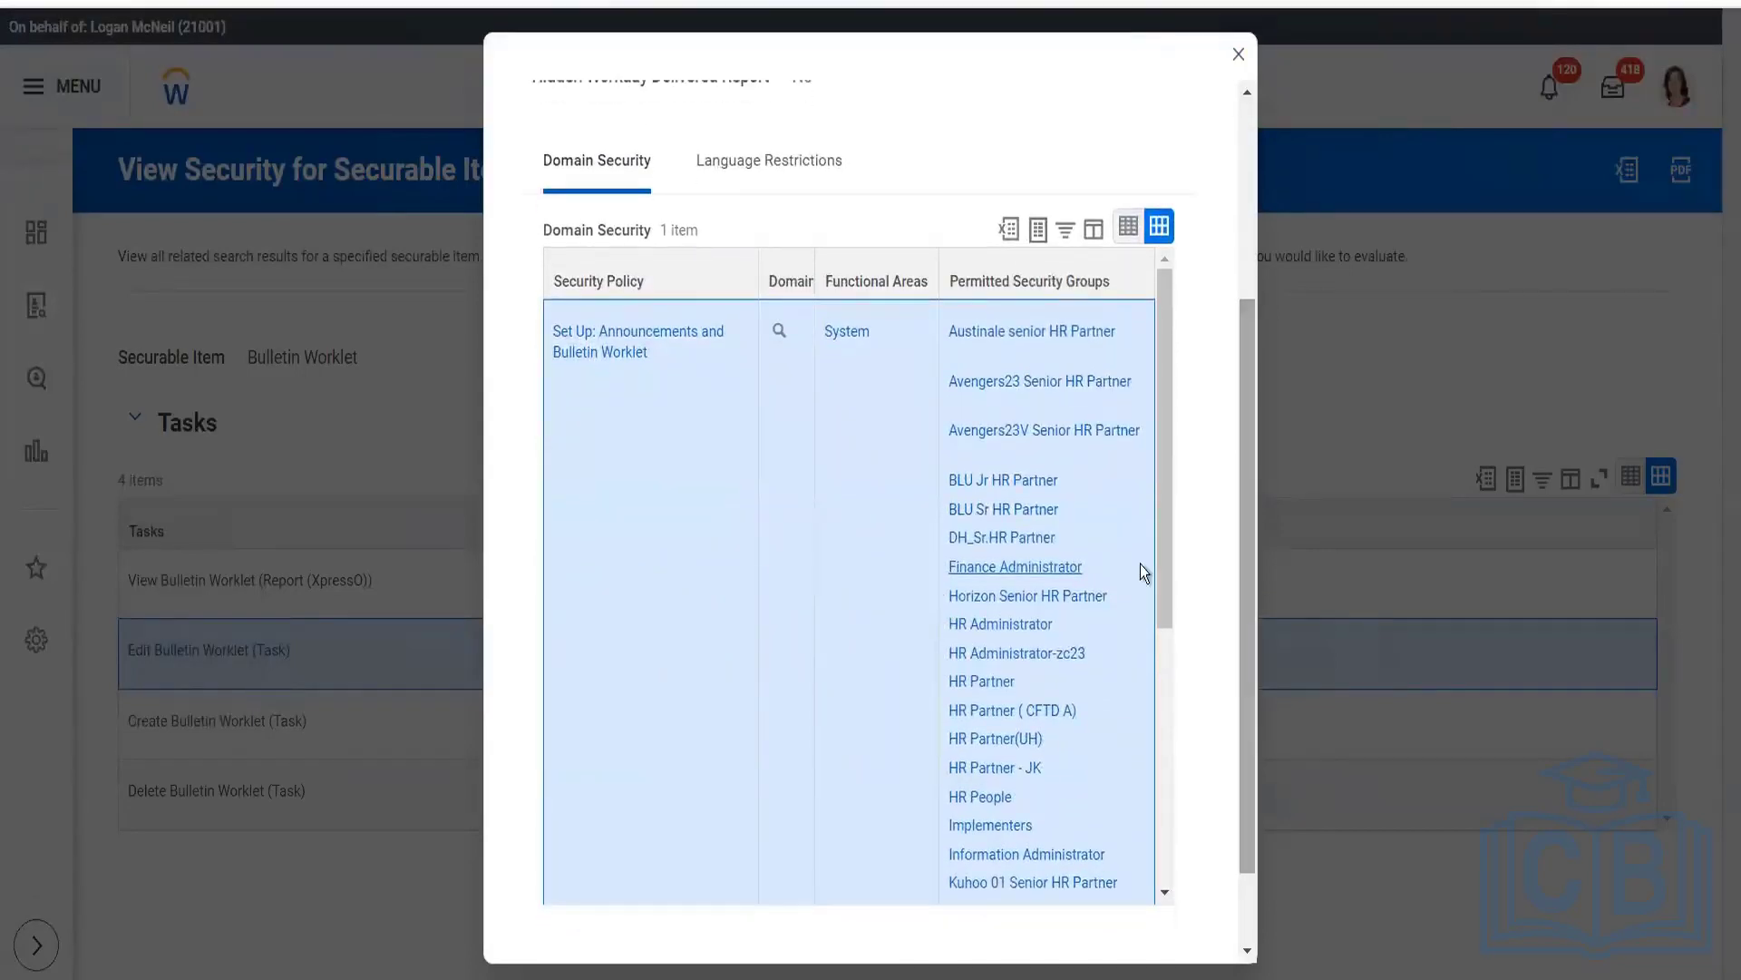
pyautogui.scroll(-3, 1166, 567)
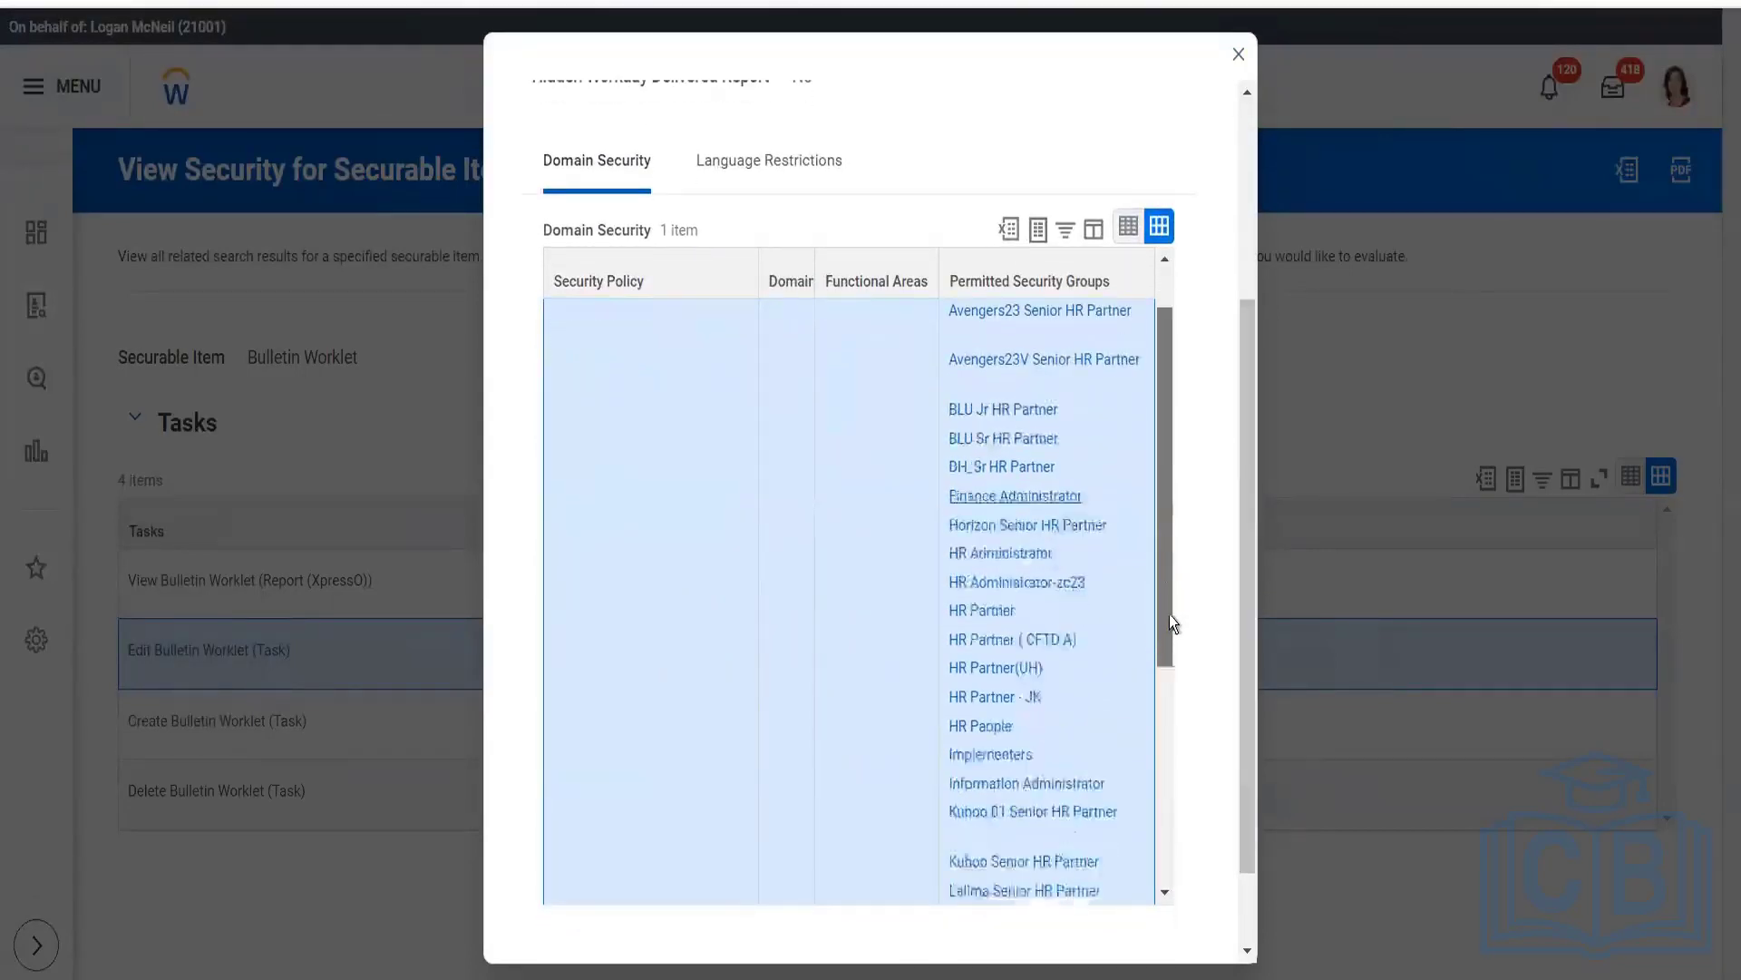
pyautogui.moveTo(1168, 602)
pyautogui.mouseDown()
pyautogui.moveTo(1174, 836)
pyautogui.moveTo(1177, 577)
pyautogui.mouseUp()
pyautogui.scroll(2, 1179, 555)
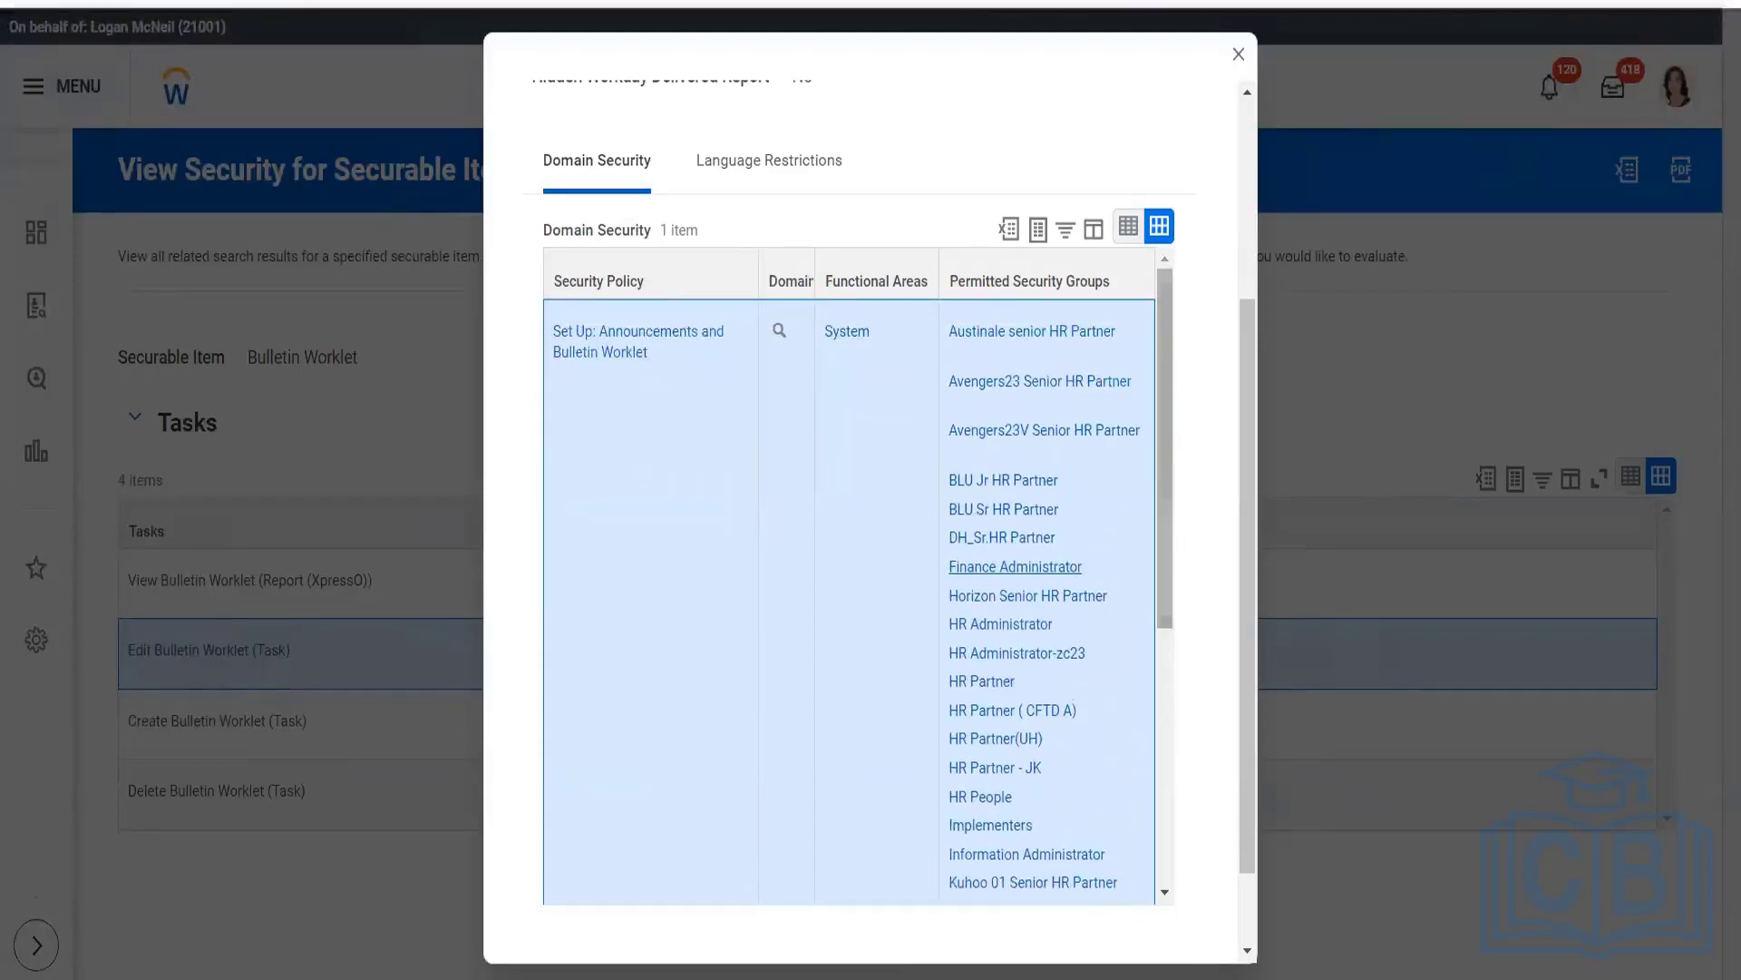
pyautogui.moveTo(973, 828)
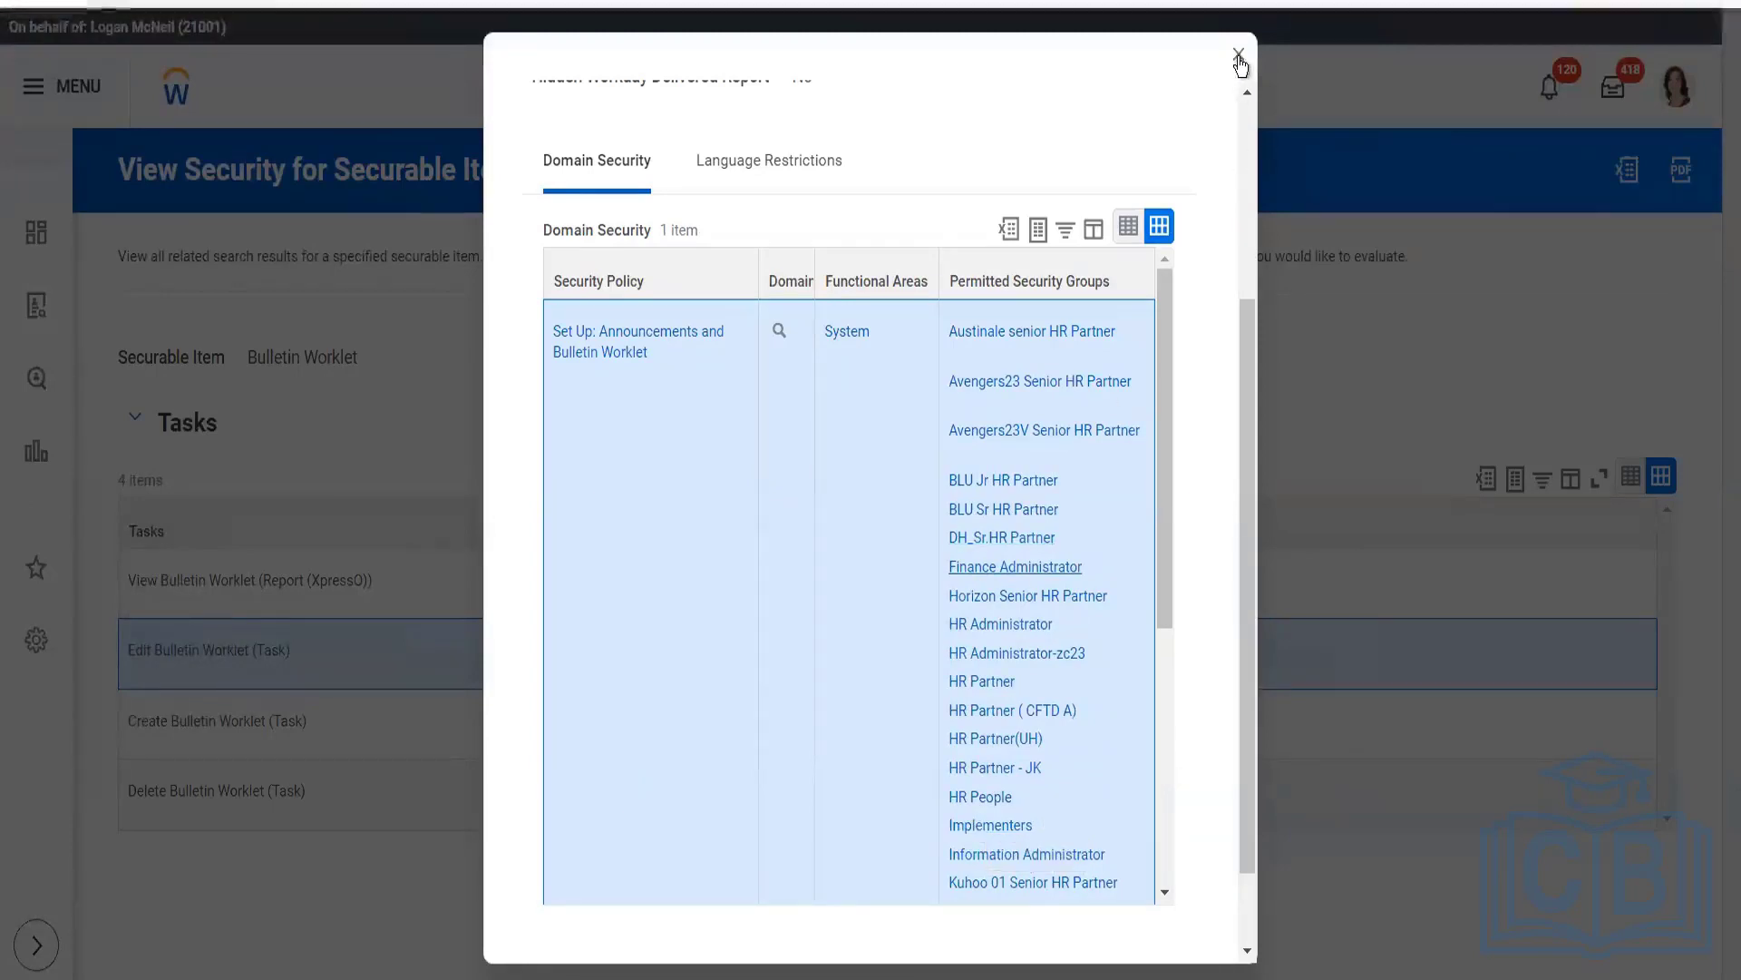
pyautogui.press('Escape')
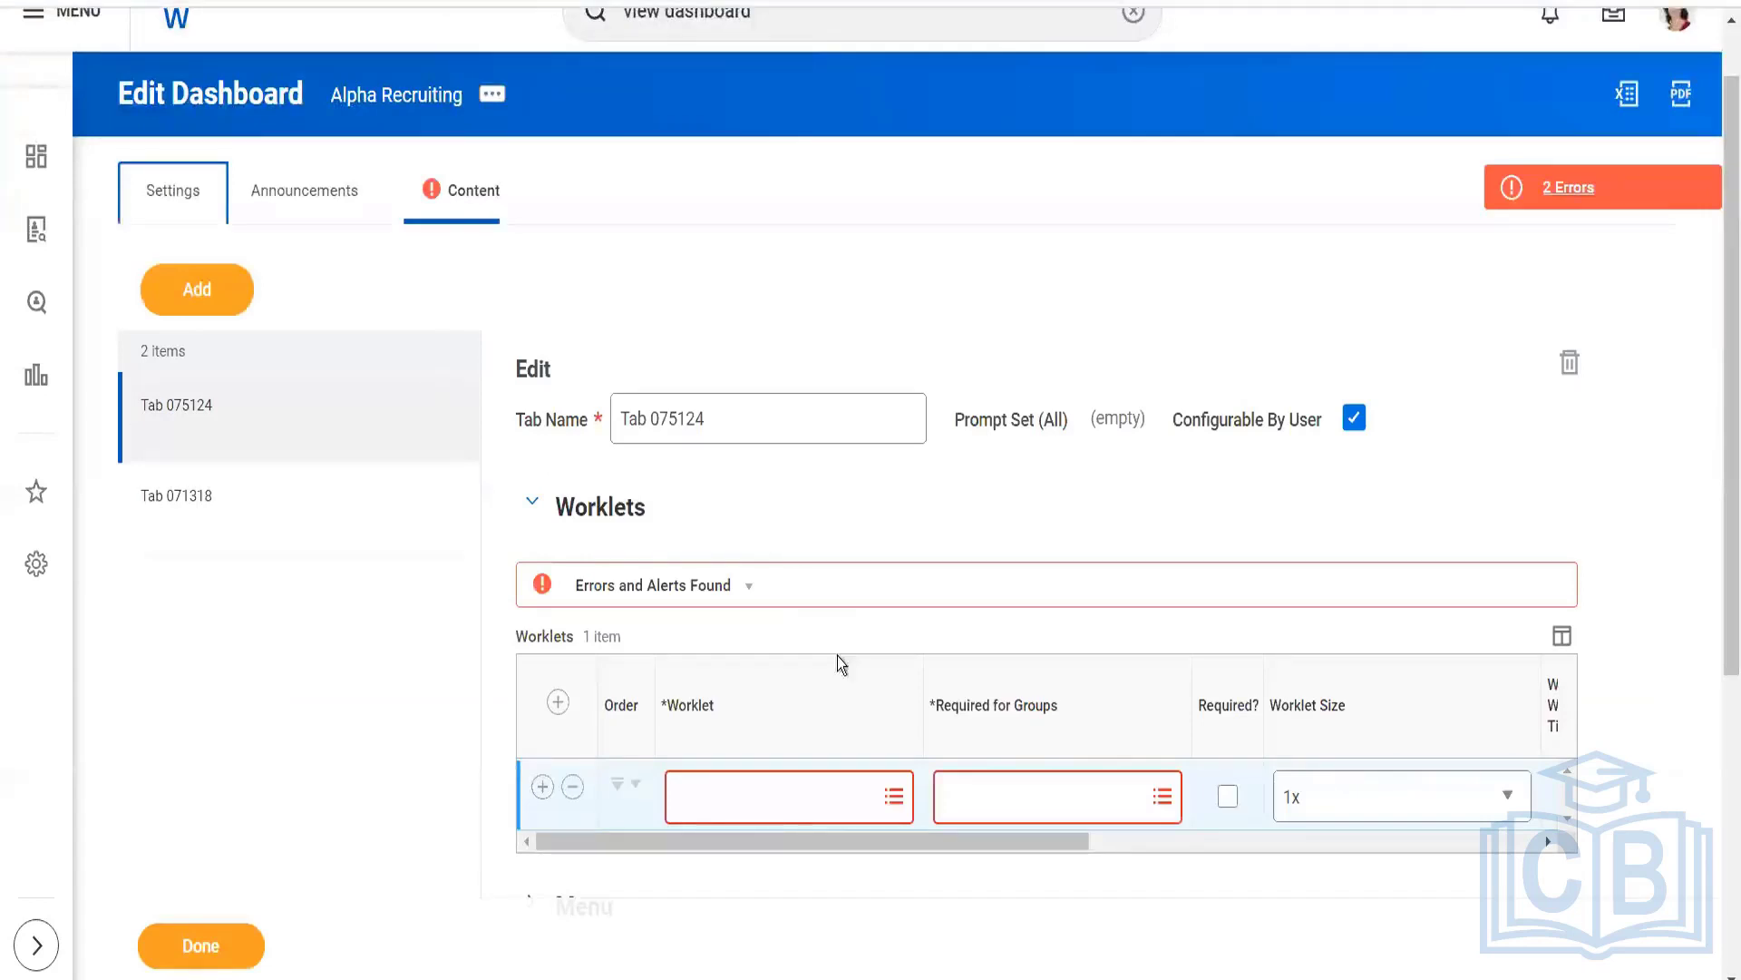
# Return to the Alpha Recruiting dashboard and browse all worklets available for the empty row in Tab 075124
pyautogui.click(773, 807)
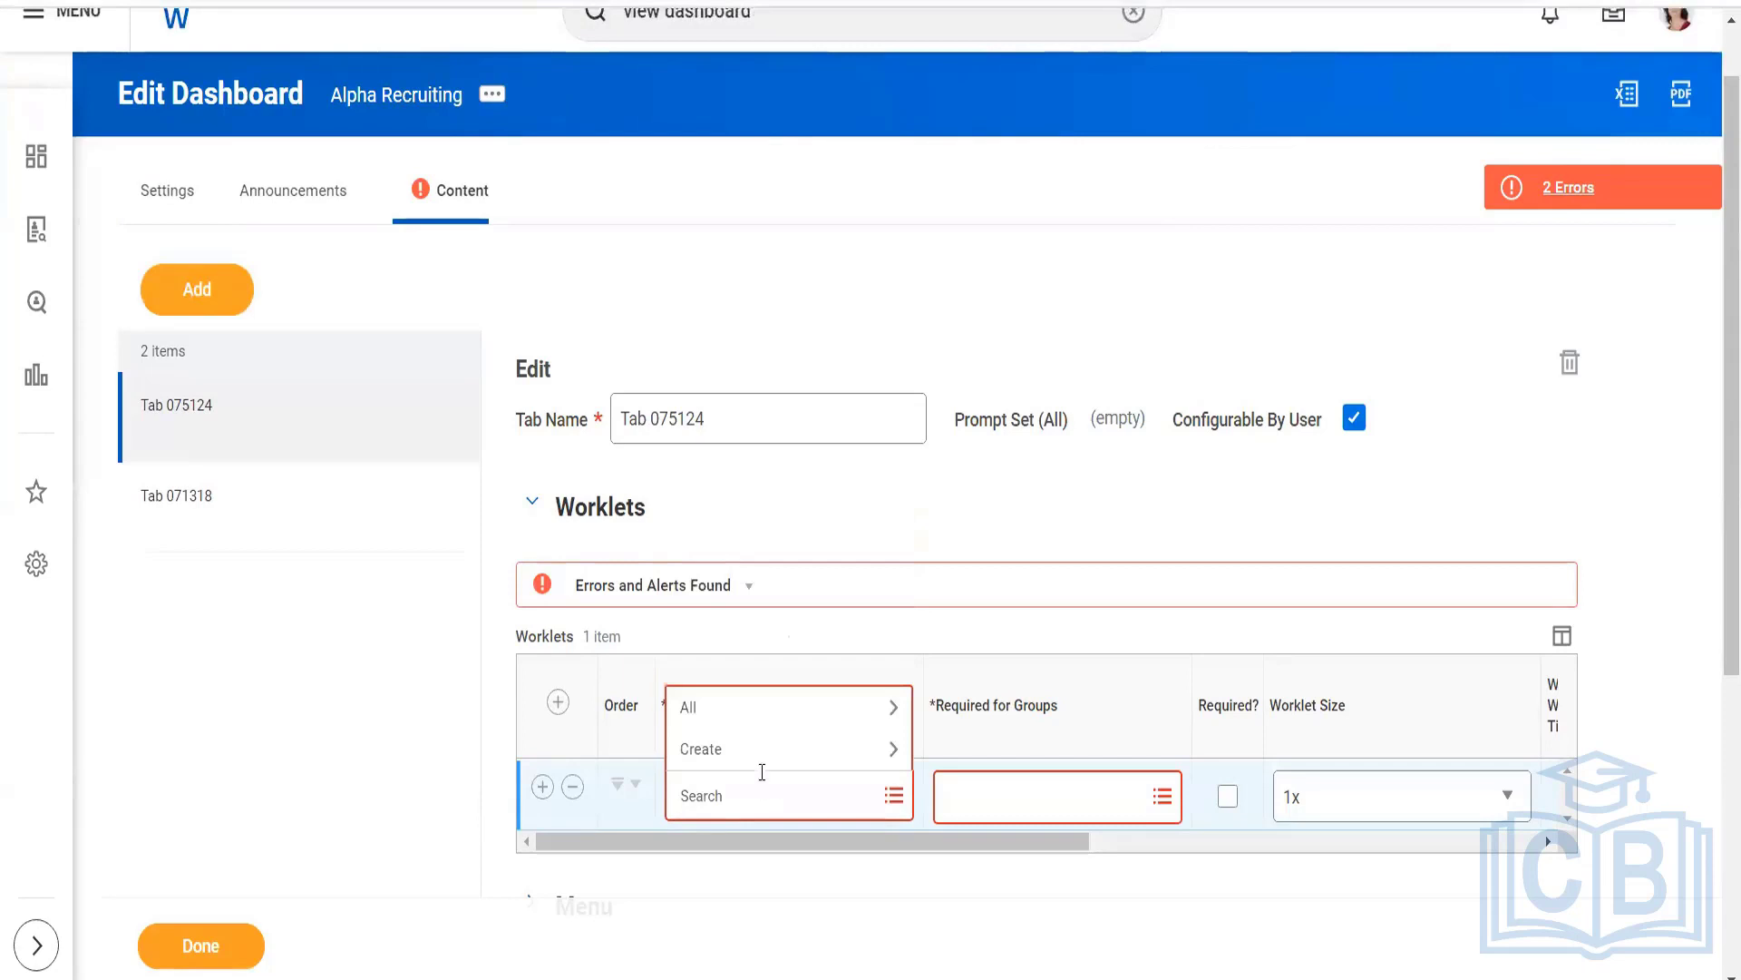
pyautogui.click(733, 715)
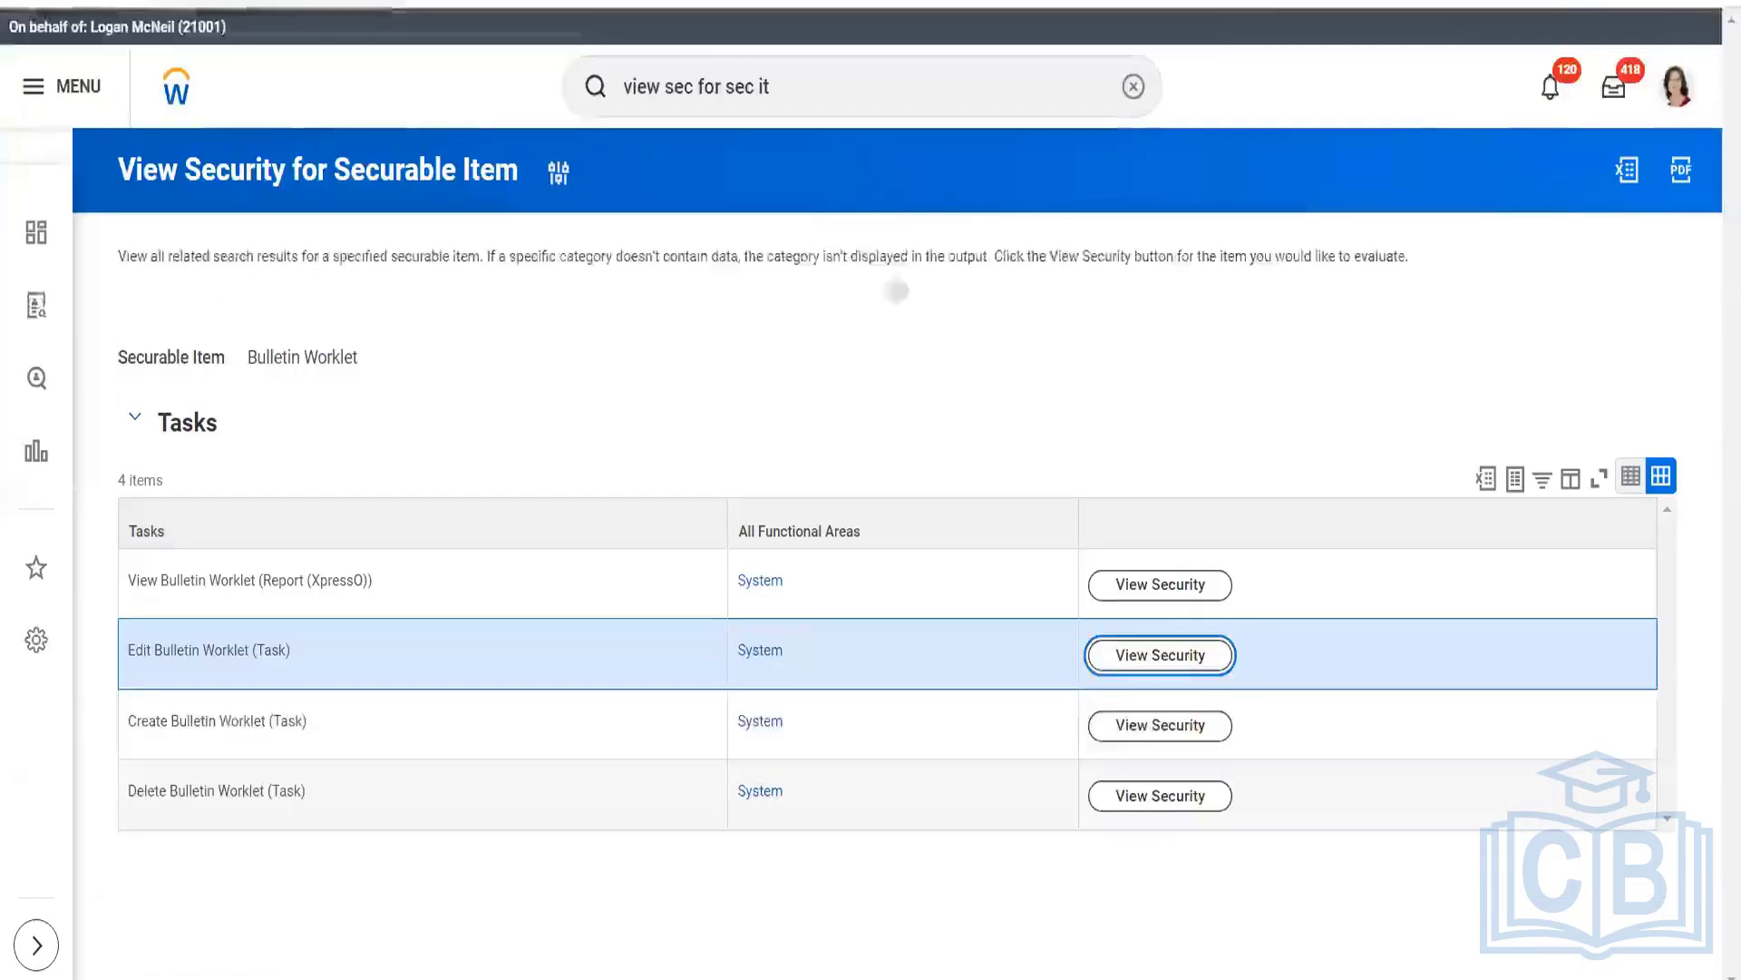
# Find the View Bulletin Worklet report and run it for the Recruiting Source bulletin worklet
pyautogui.click(856, 84)
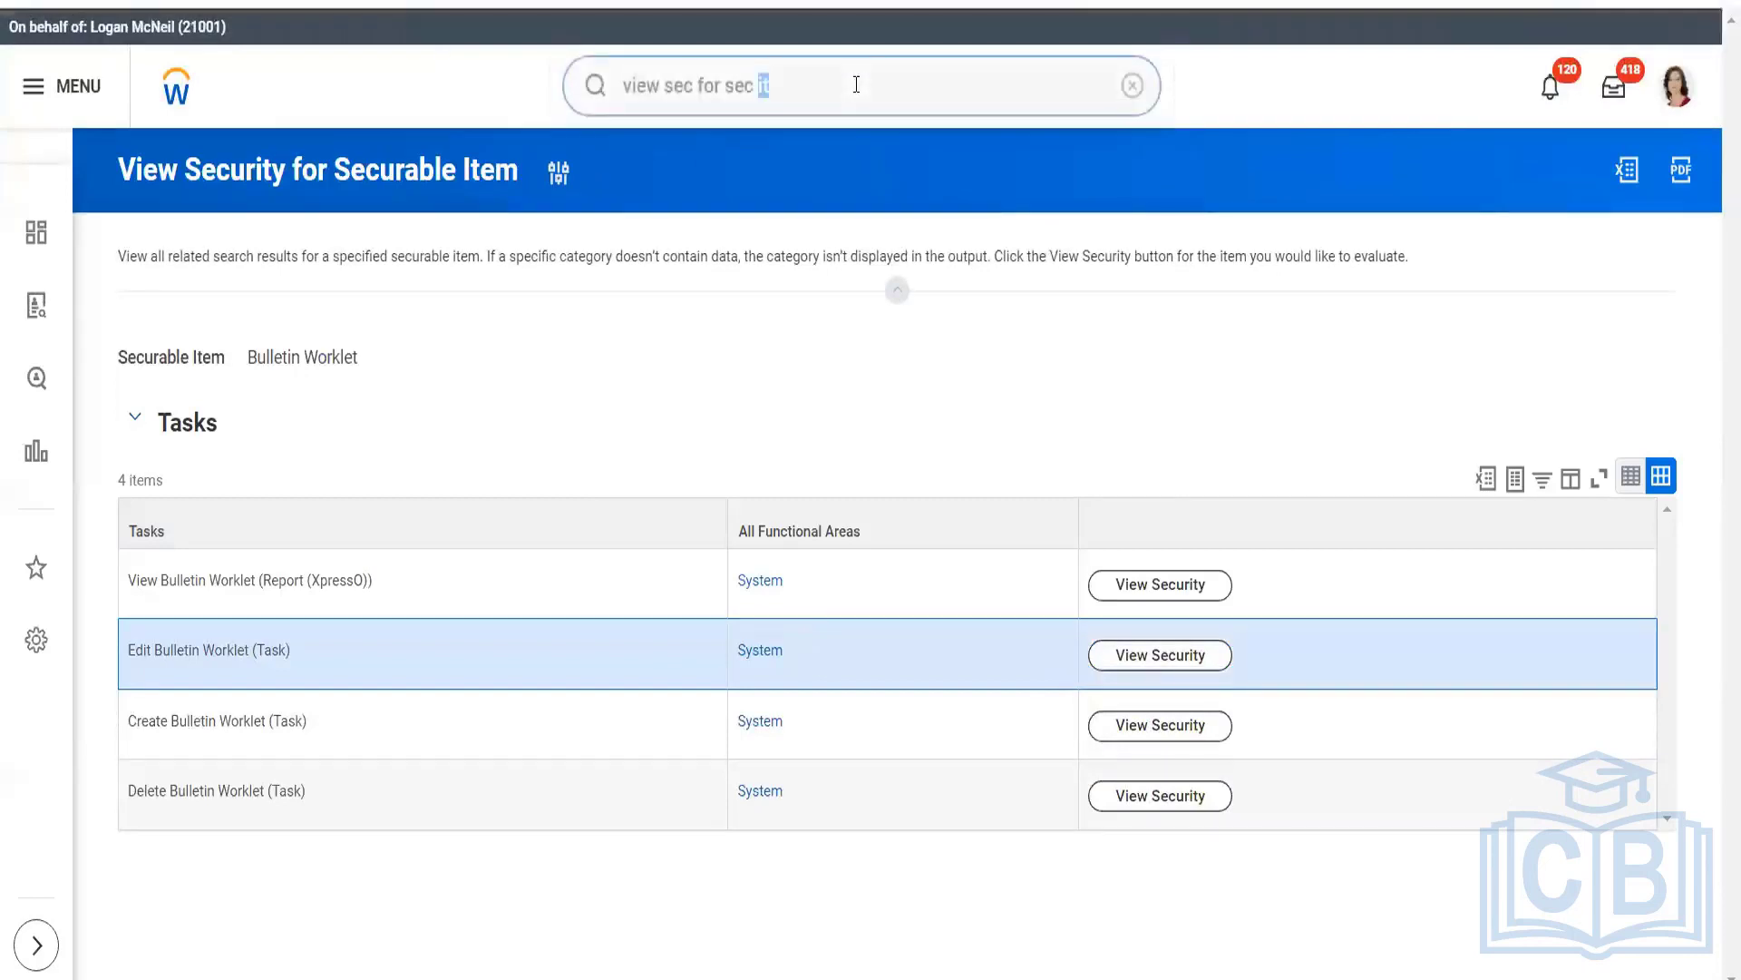
pyautogui.hotkey('ctrl', 'a')
pyautogui.write('view ')
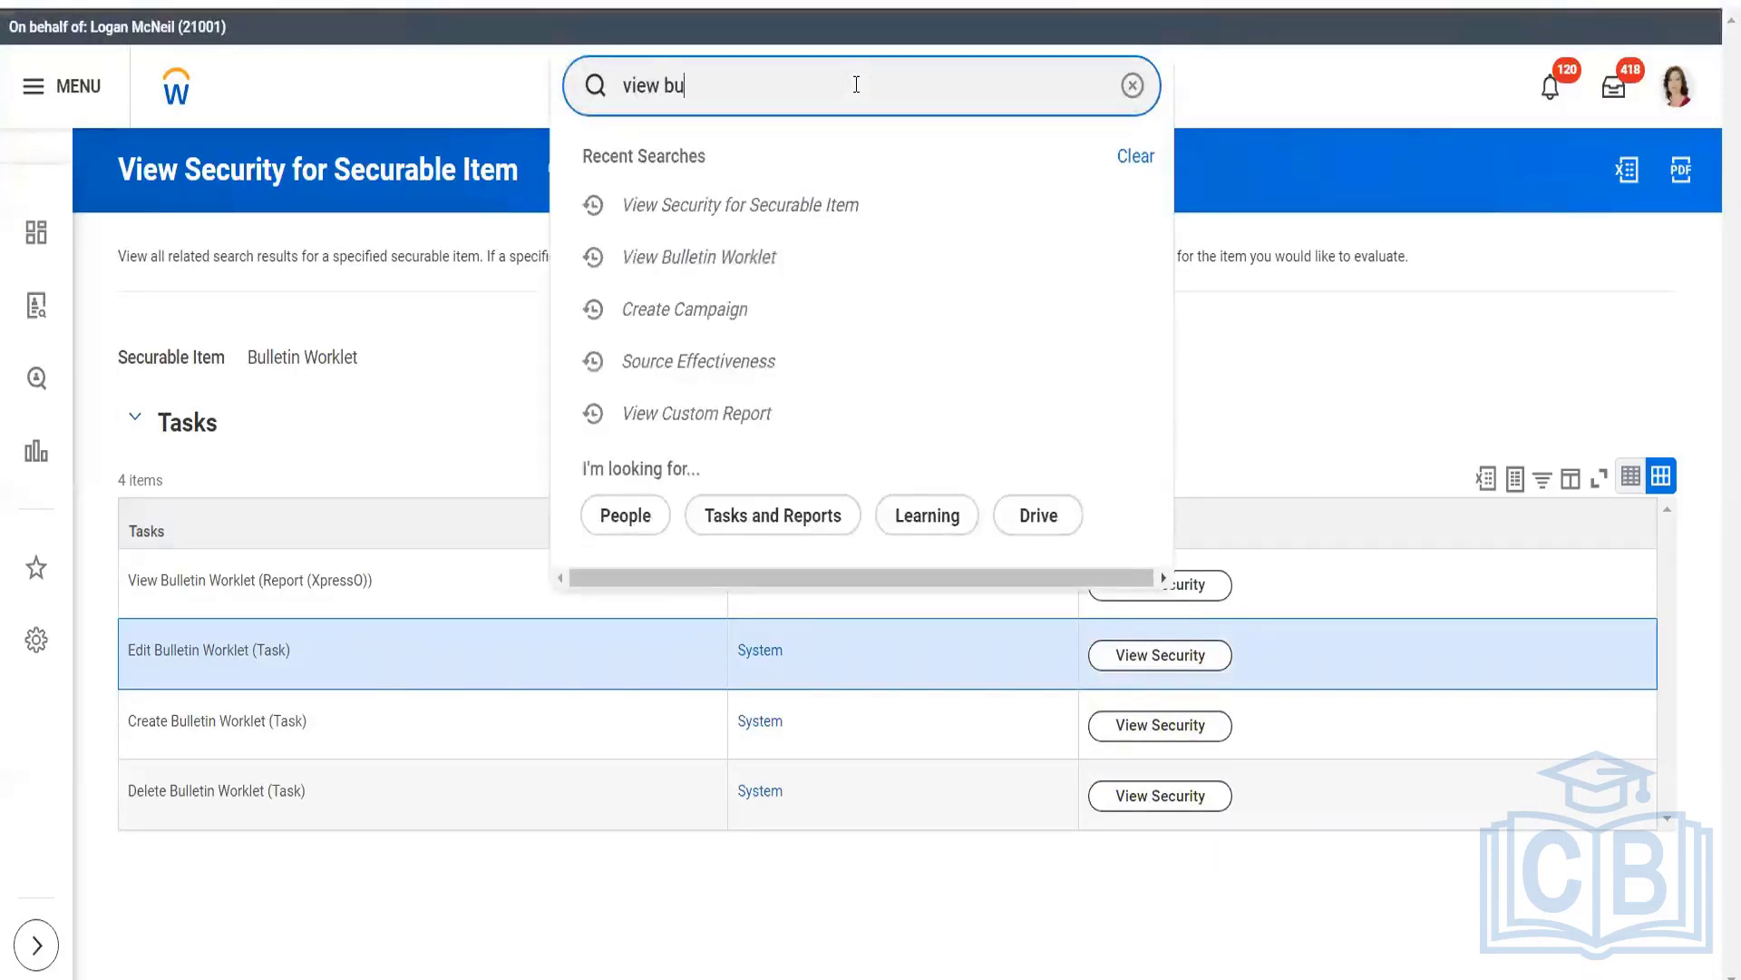
pyautogui.write('bul ')
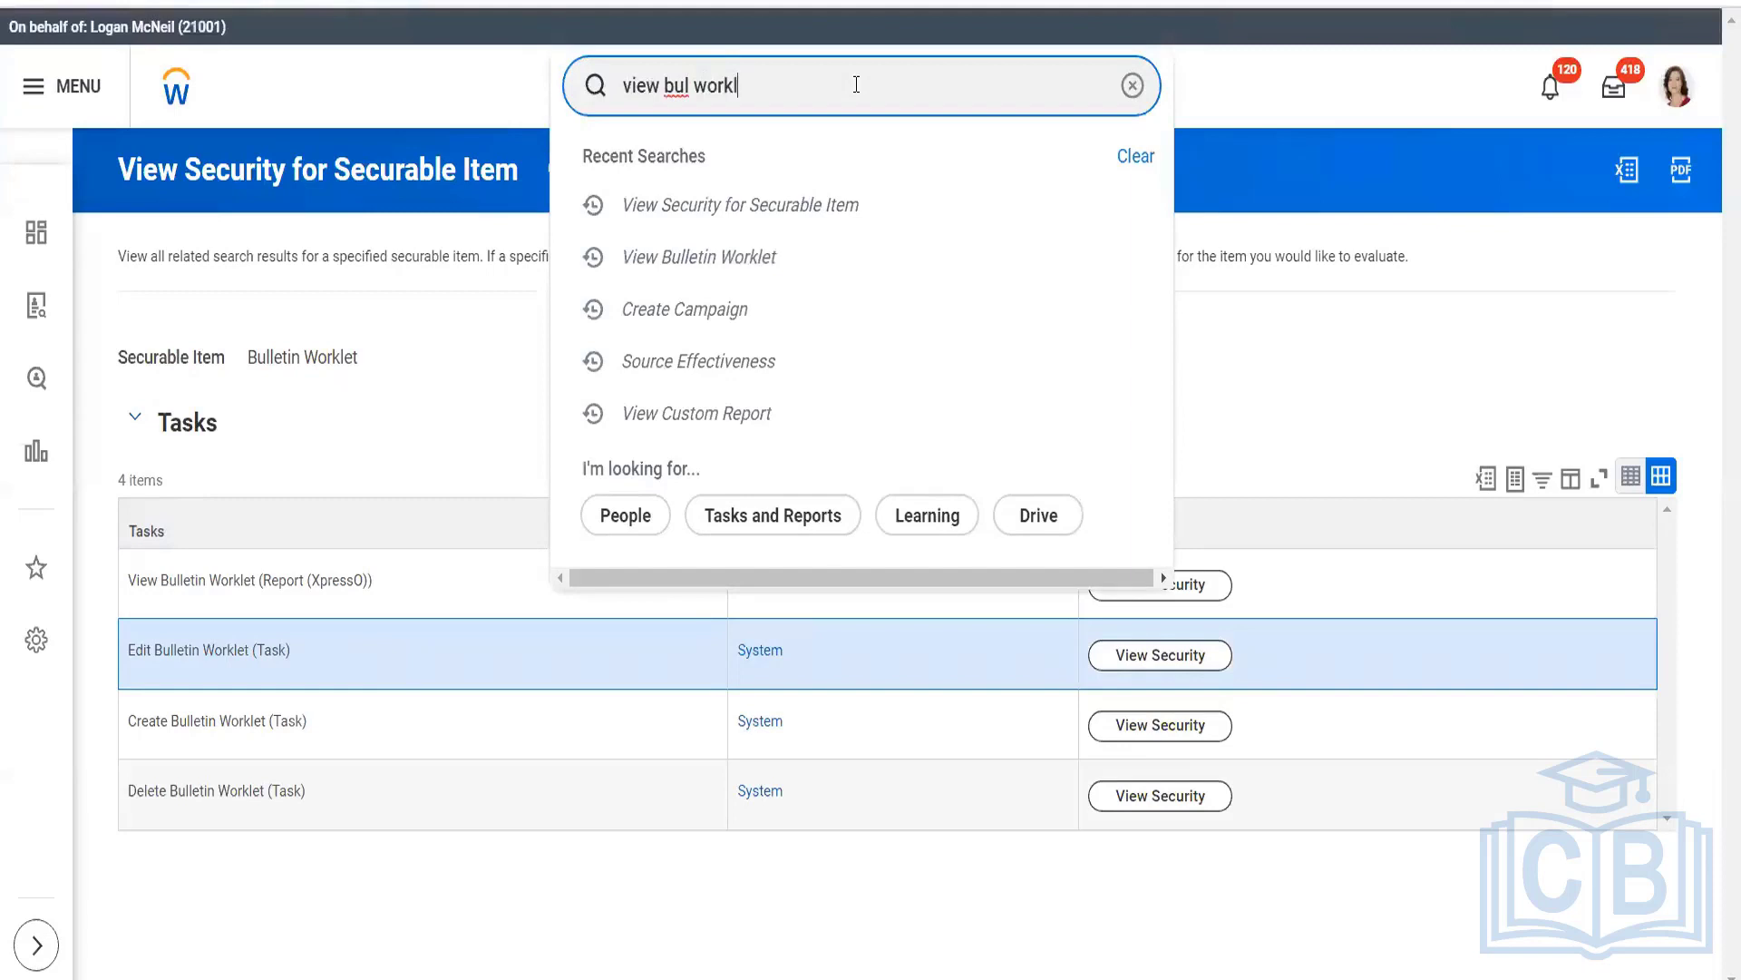
pyautogui.write('workle')
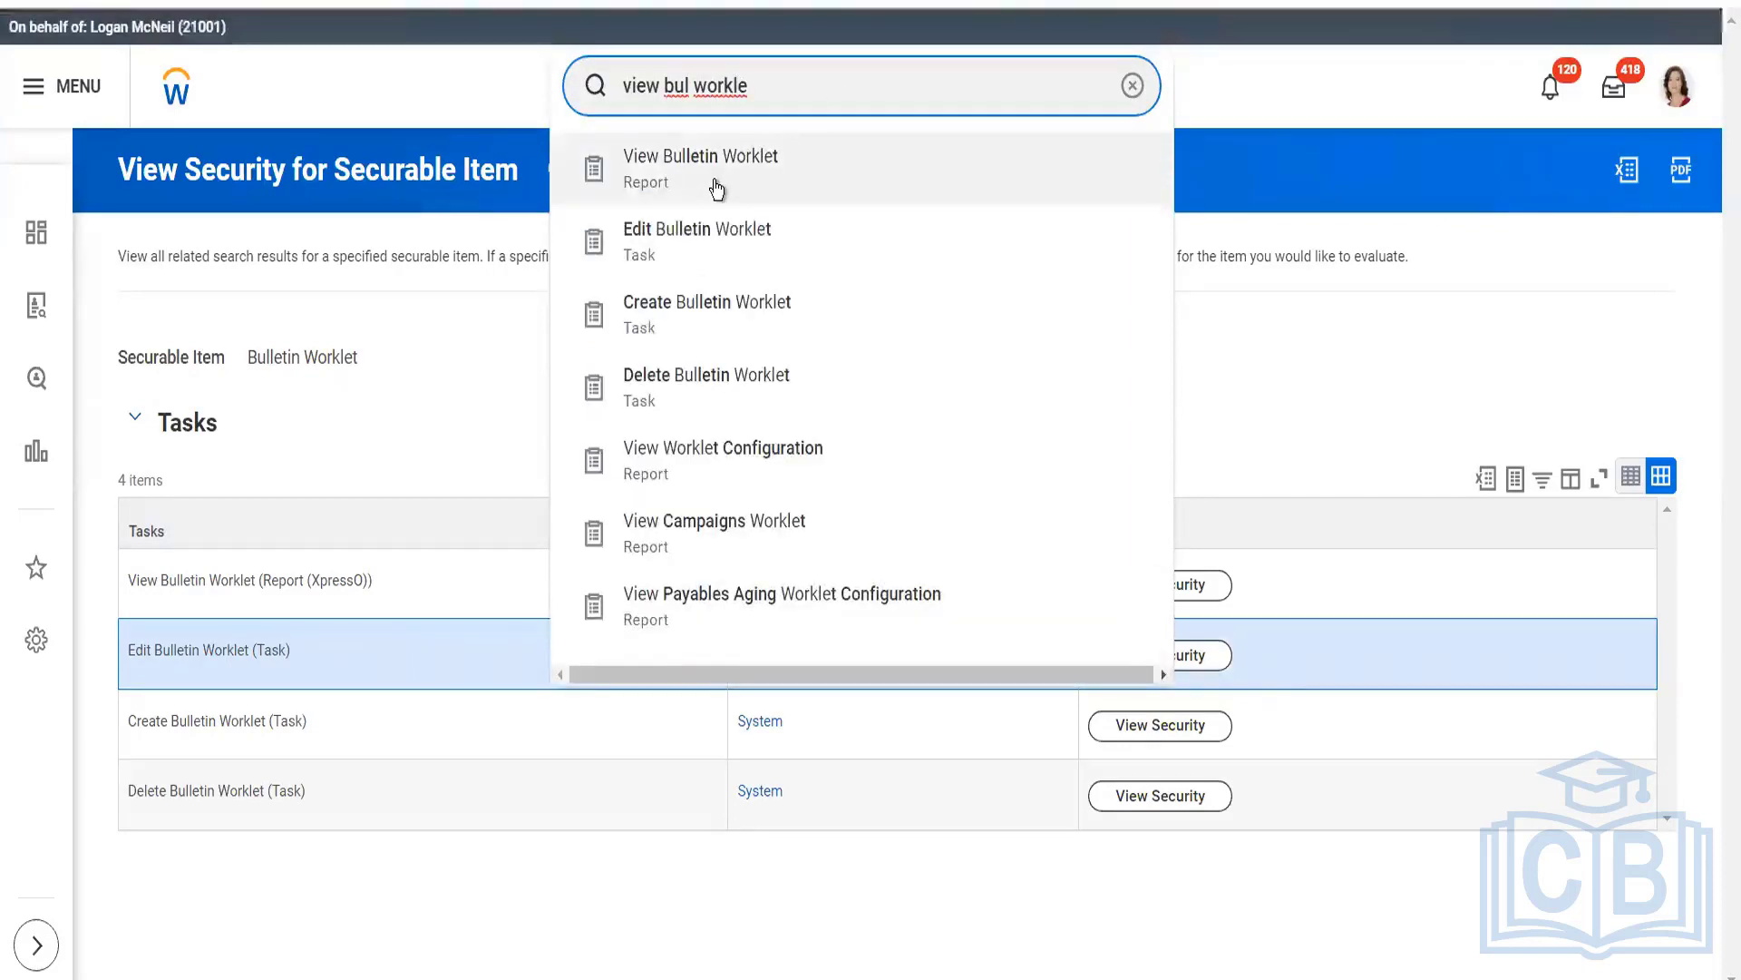
pyautogui.click(715, 183)
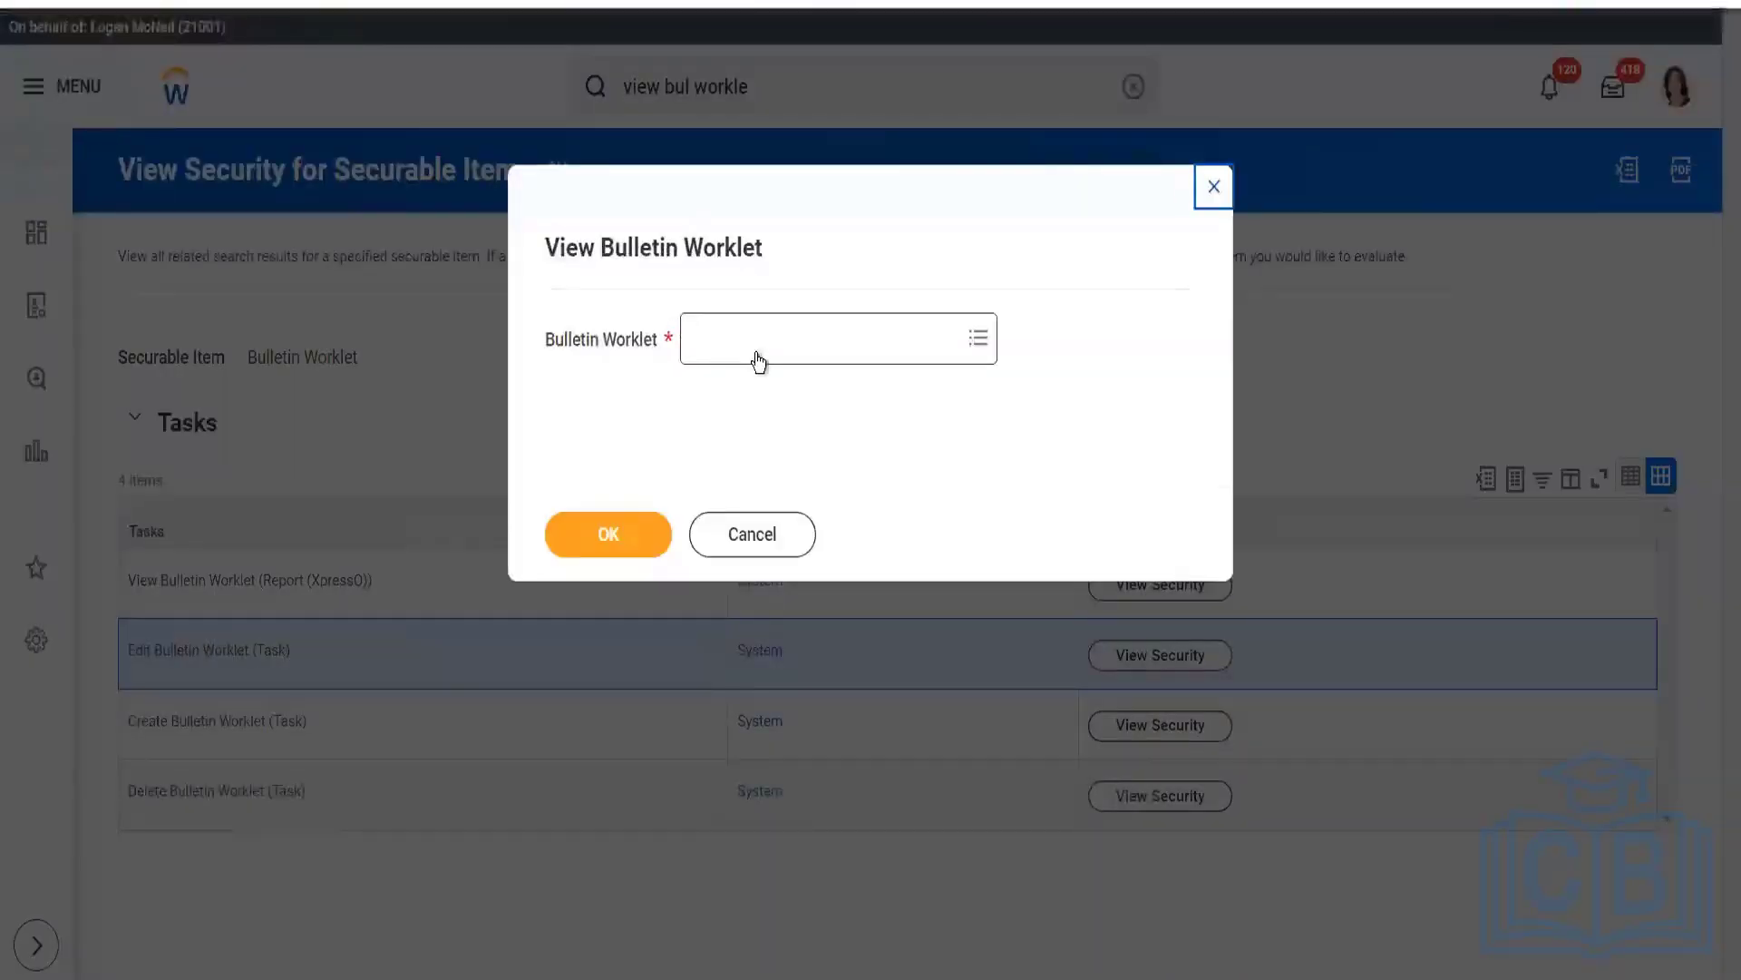
pyautogui.click(759, 360)
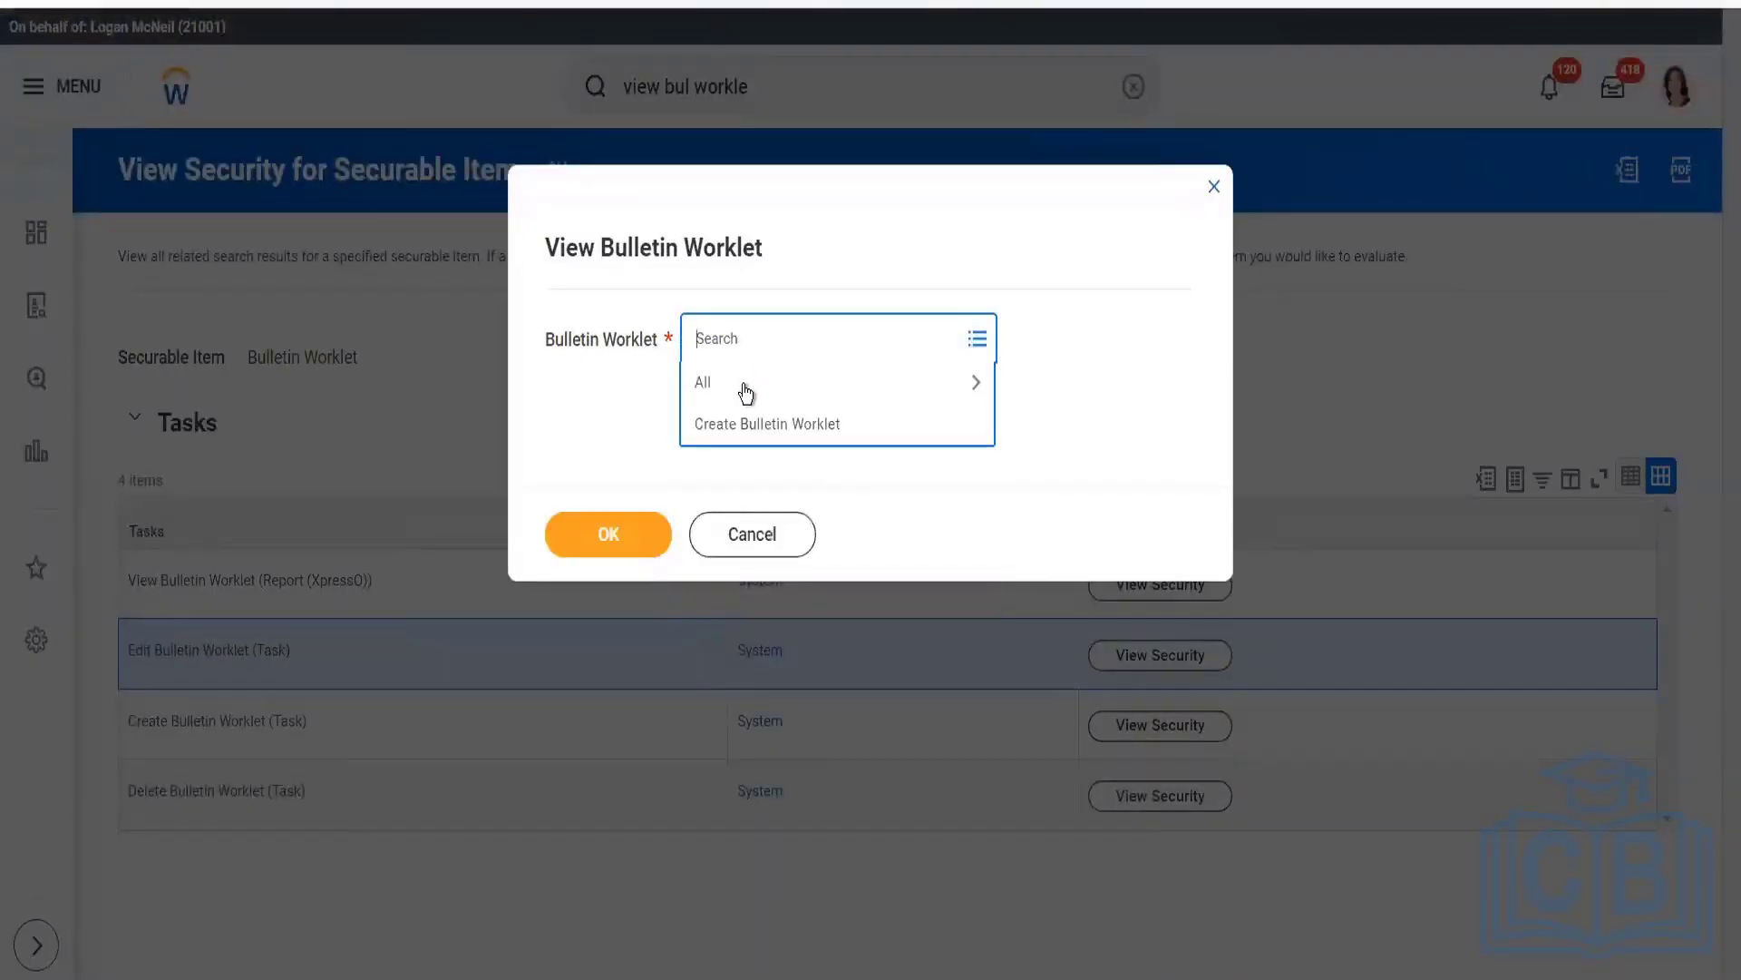
pyautogui.click(743, 389)
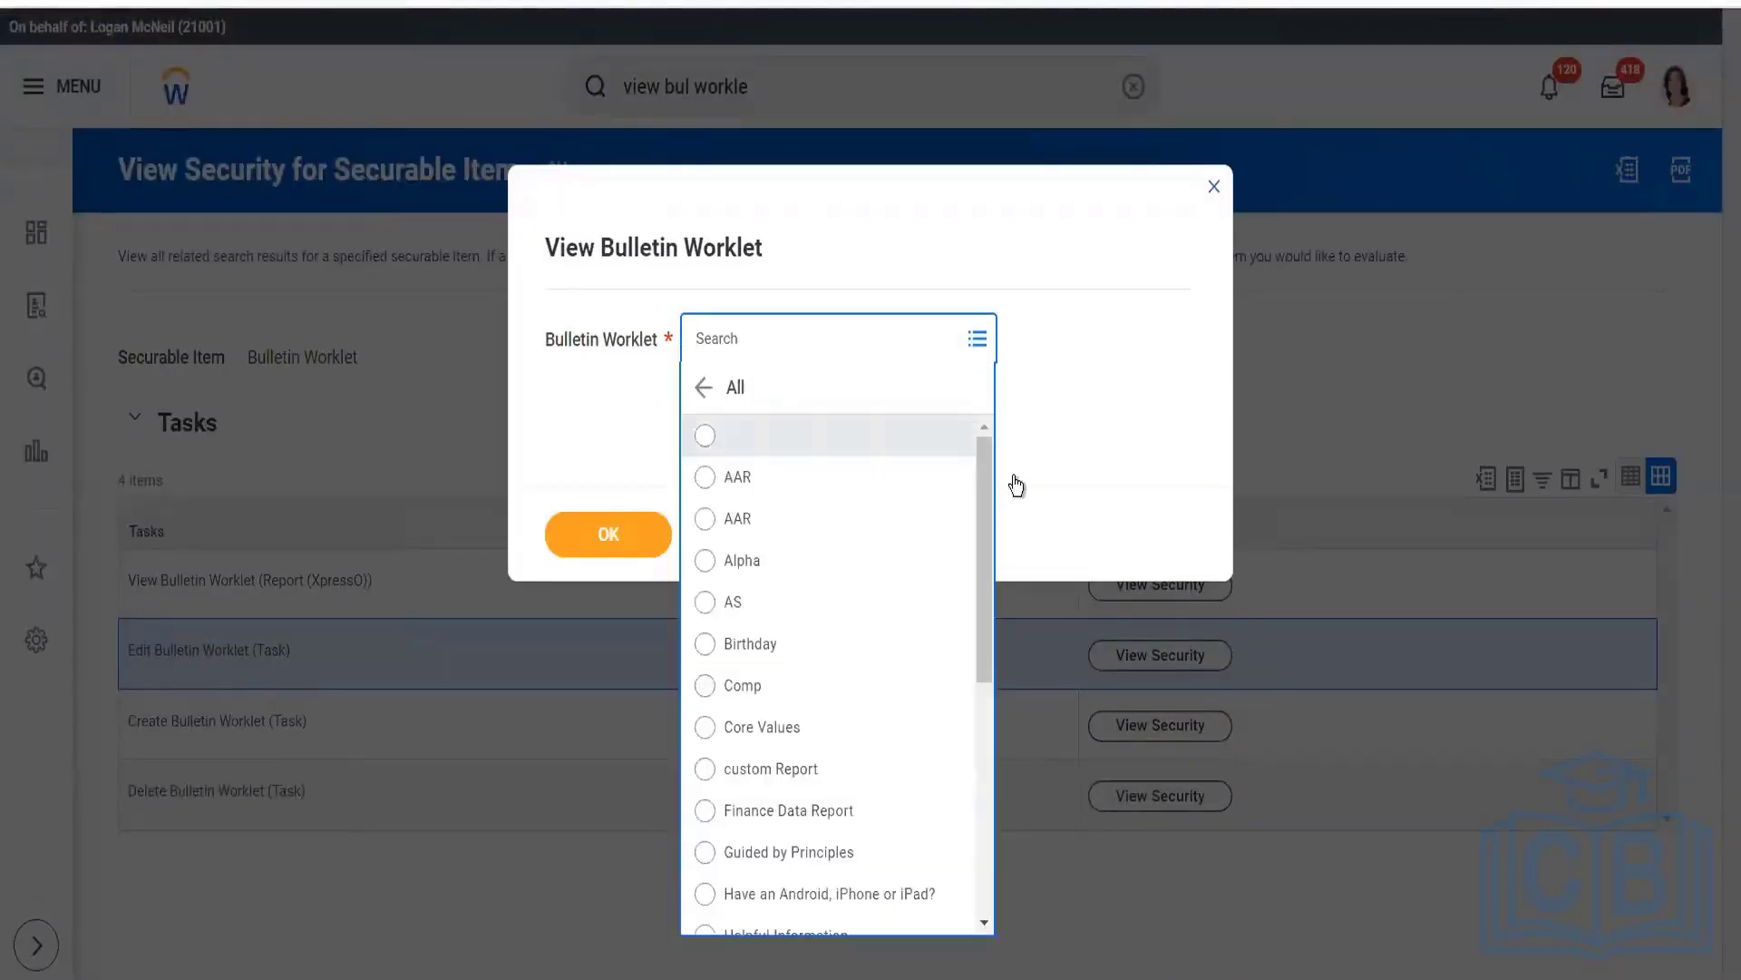
pyautogui.moveTo(987, 503); pyautogui.dragTo(1002, 864)
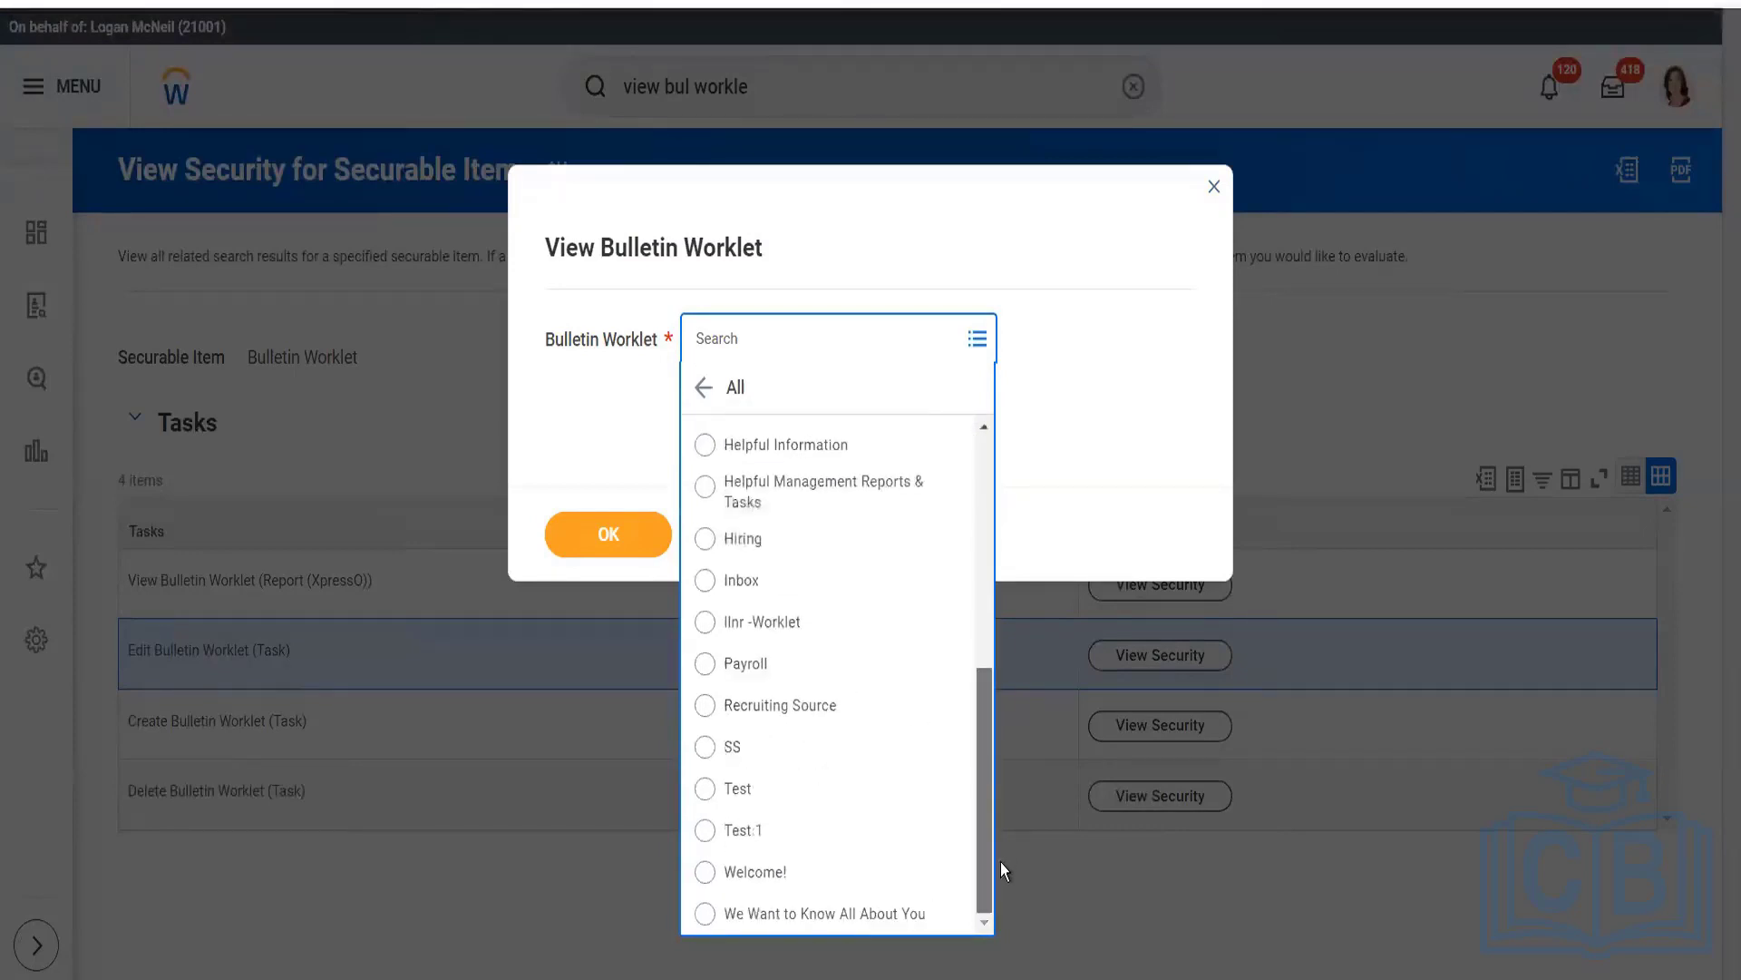
pyautogui.click(791, 705)
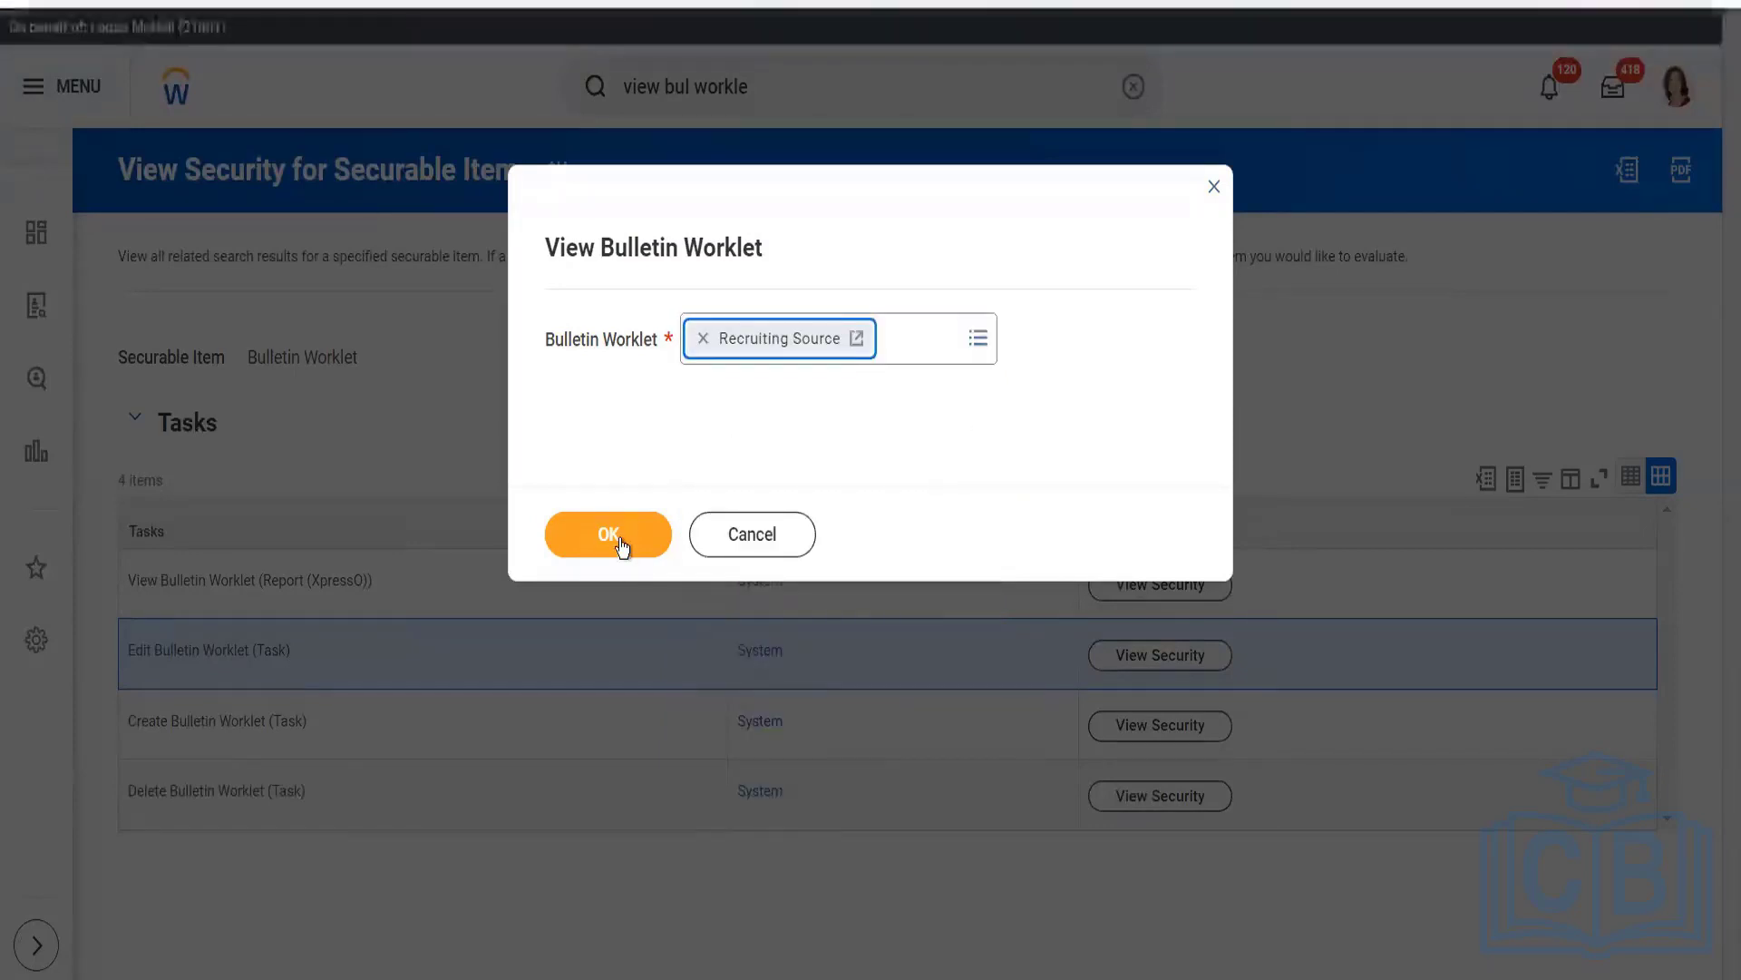
pyautogui.click(622, 544)
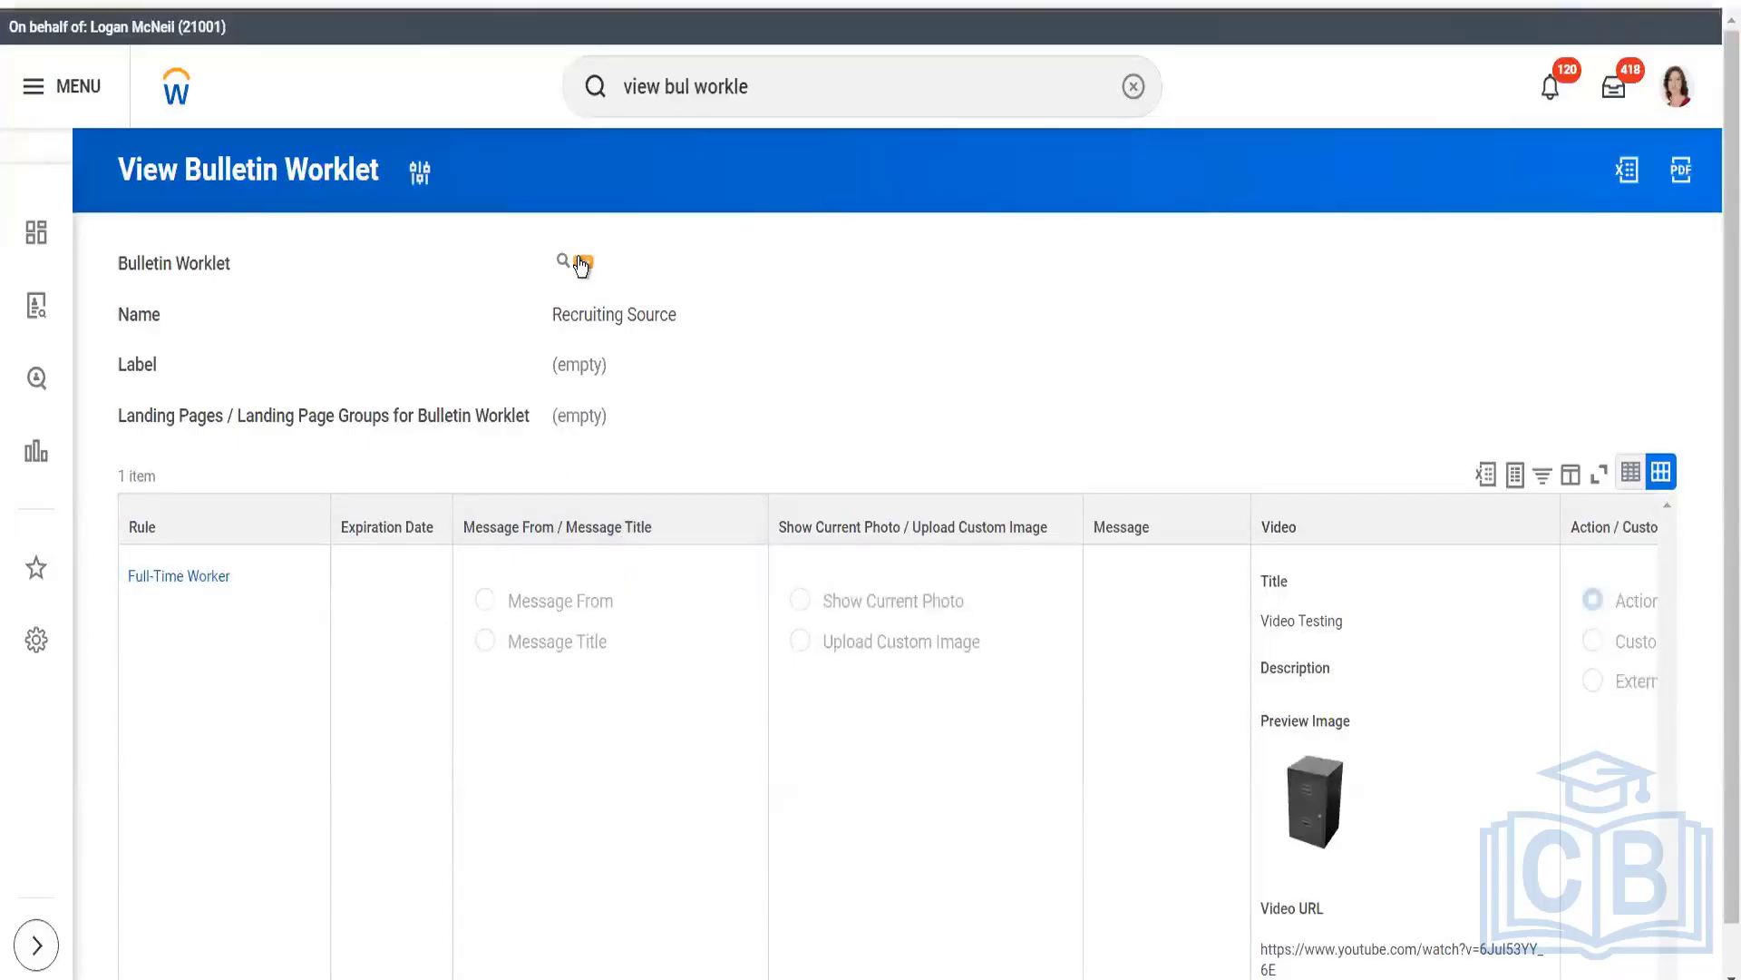
# Open the Recruiting Source bulletin worklet for editing
pyautogui.click(582, 264)
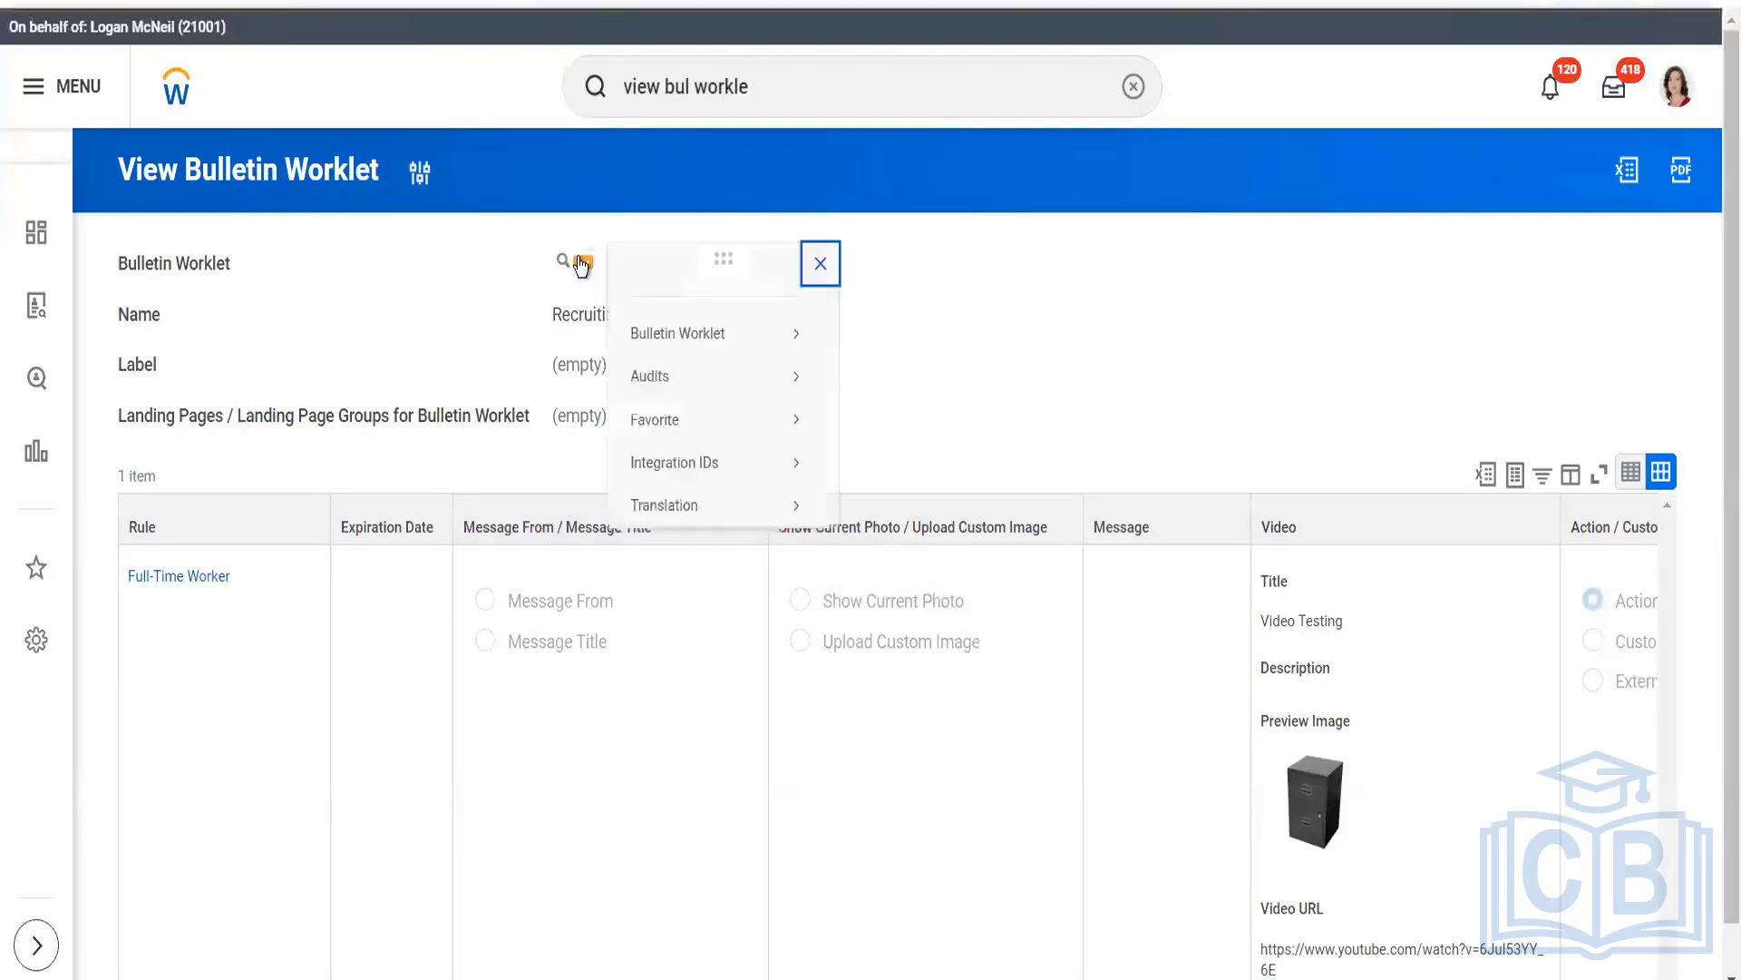
pyautogui.moveTo(674, 340)
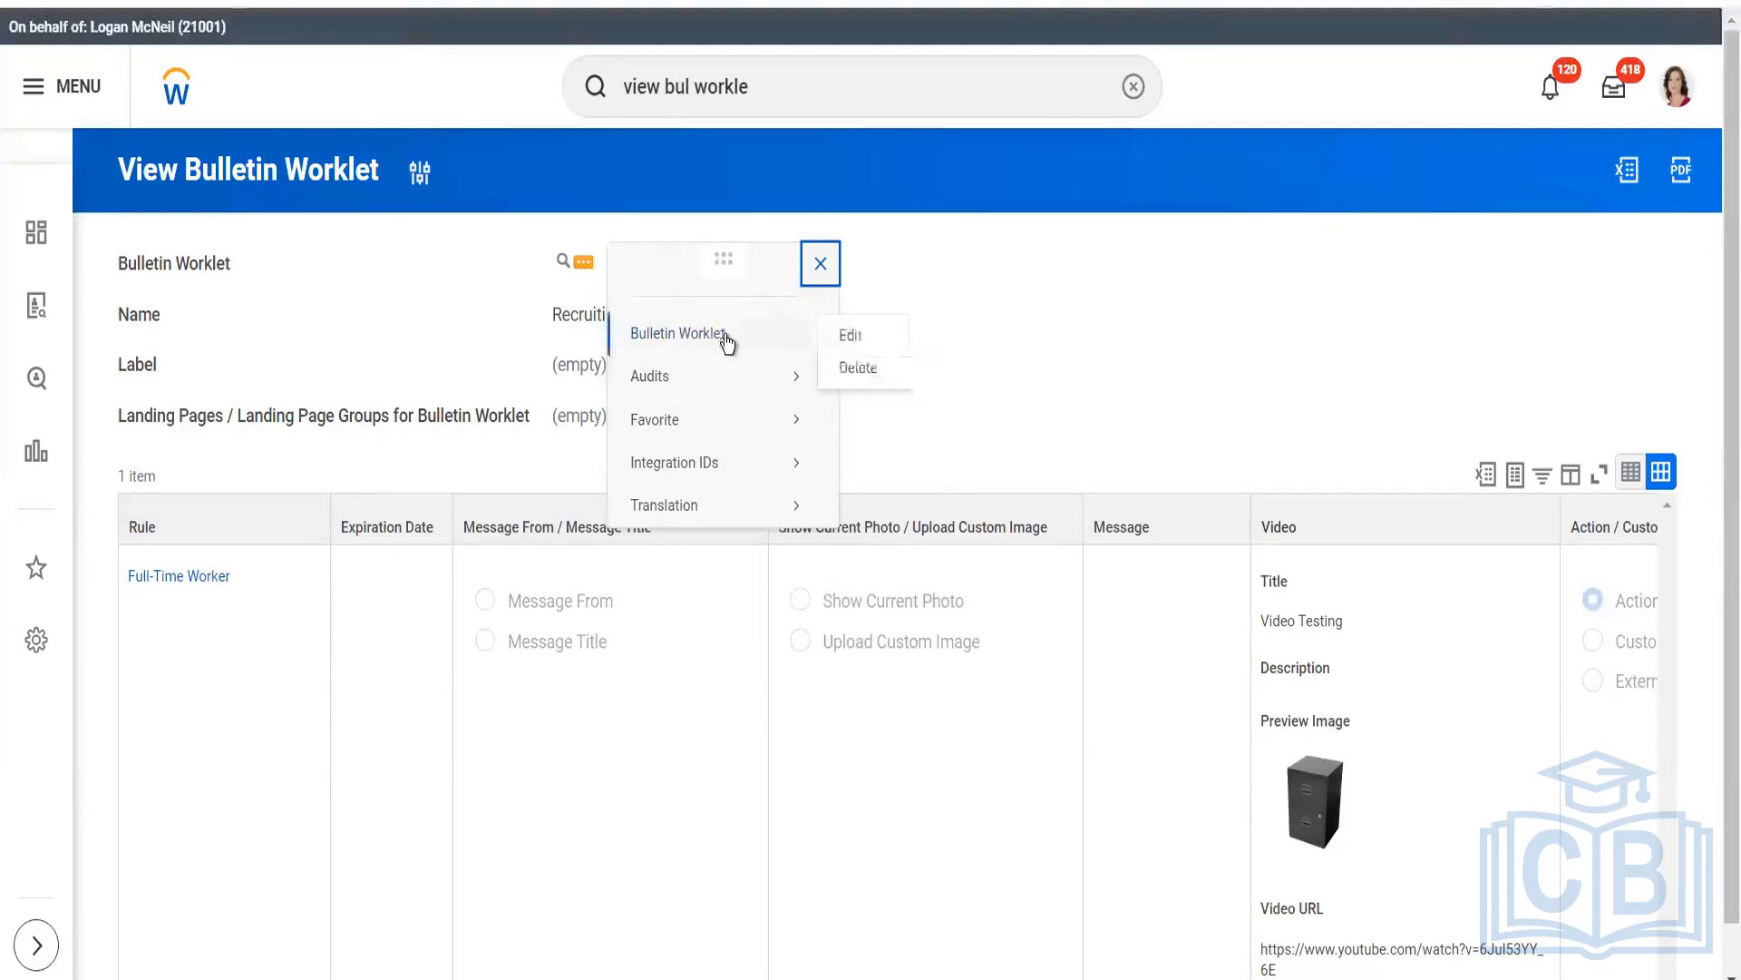
pyautogui.click(830, 336)
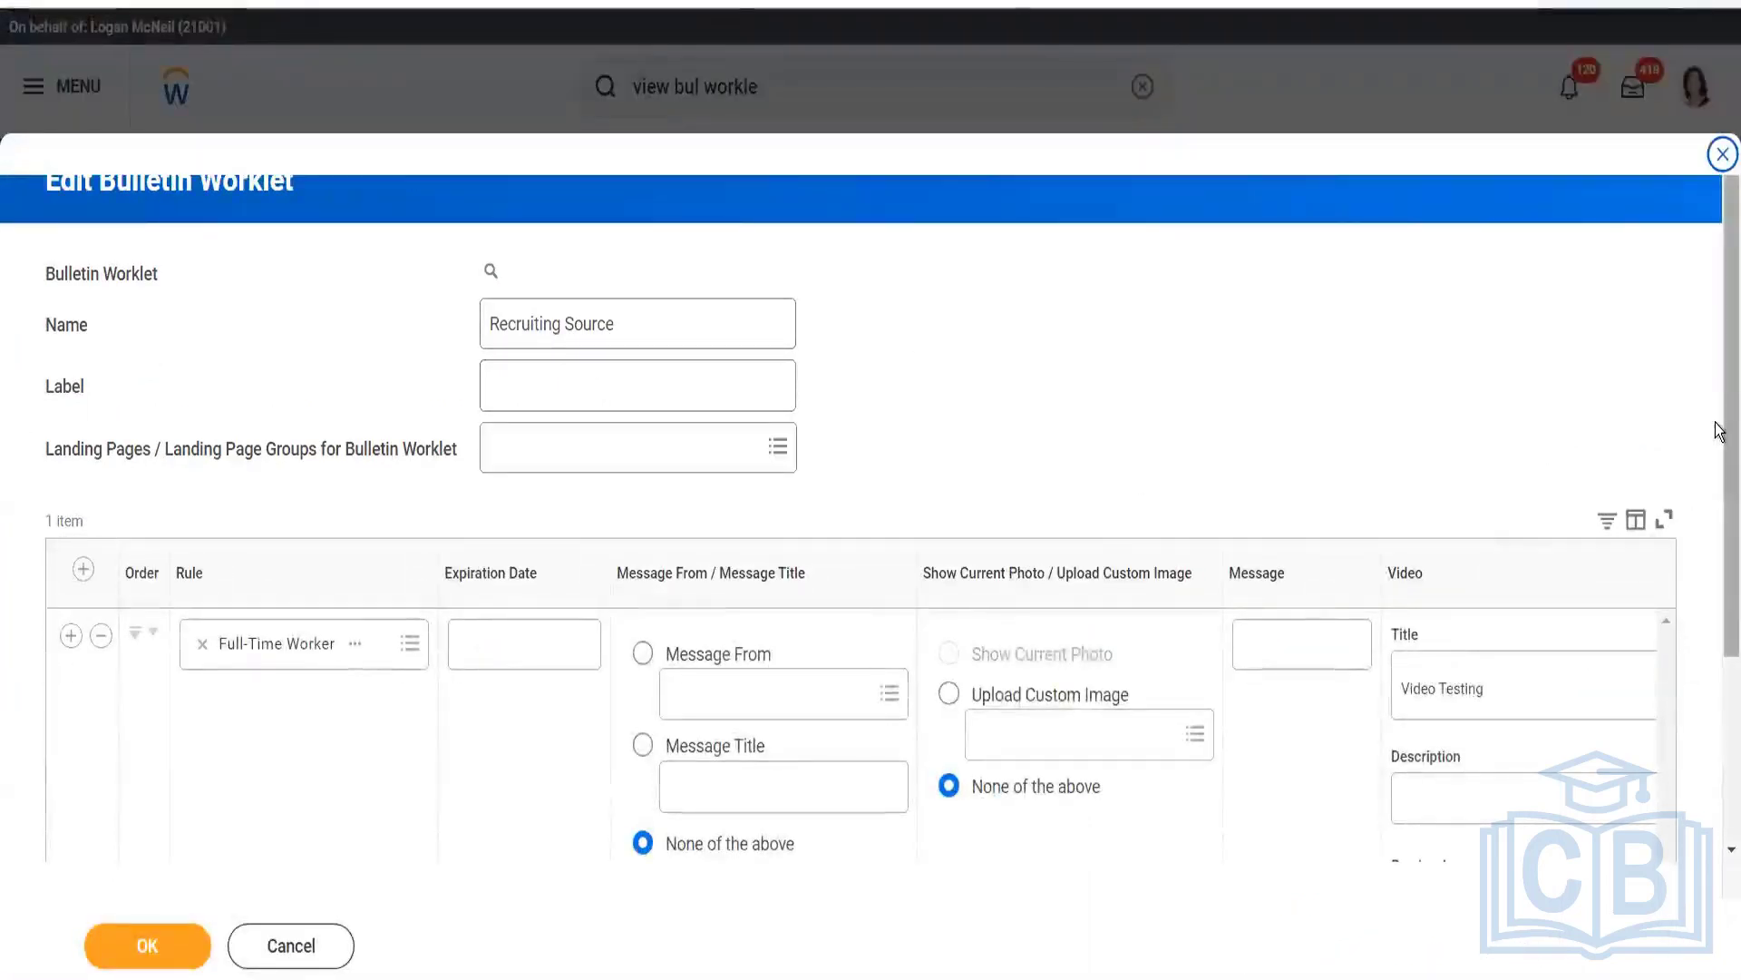
pyautogui.scroll(-3, 1717, 428)
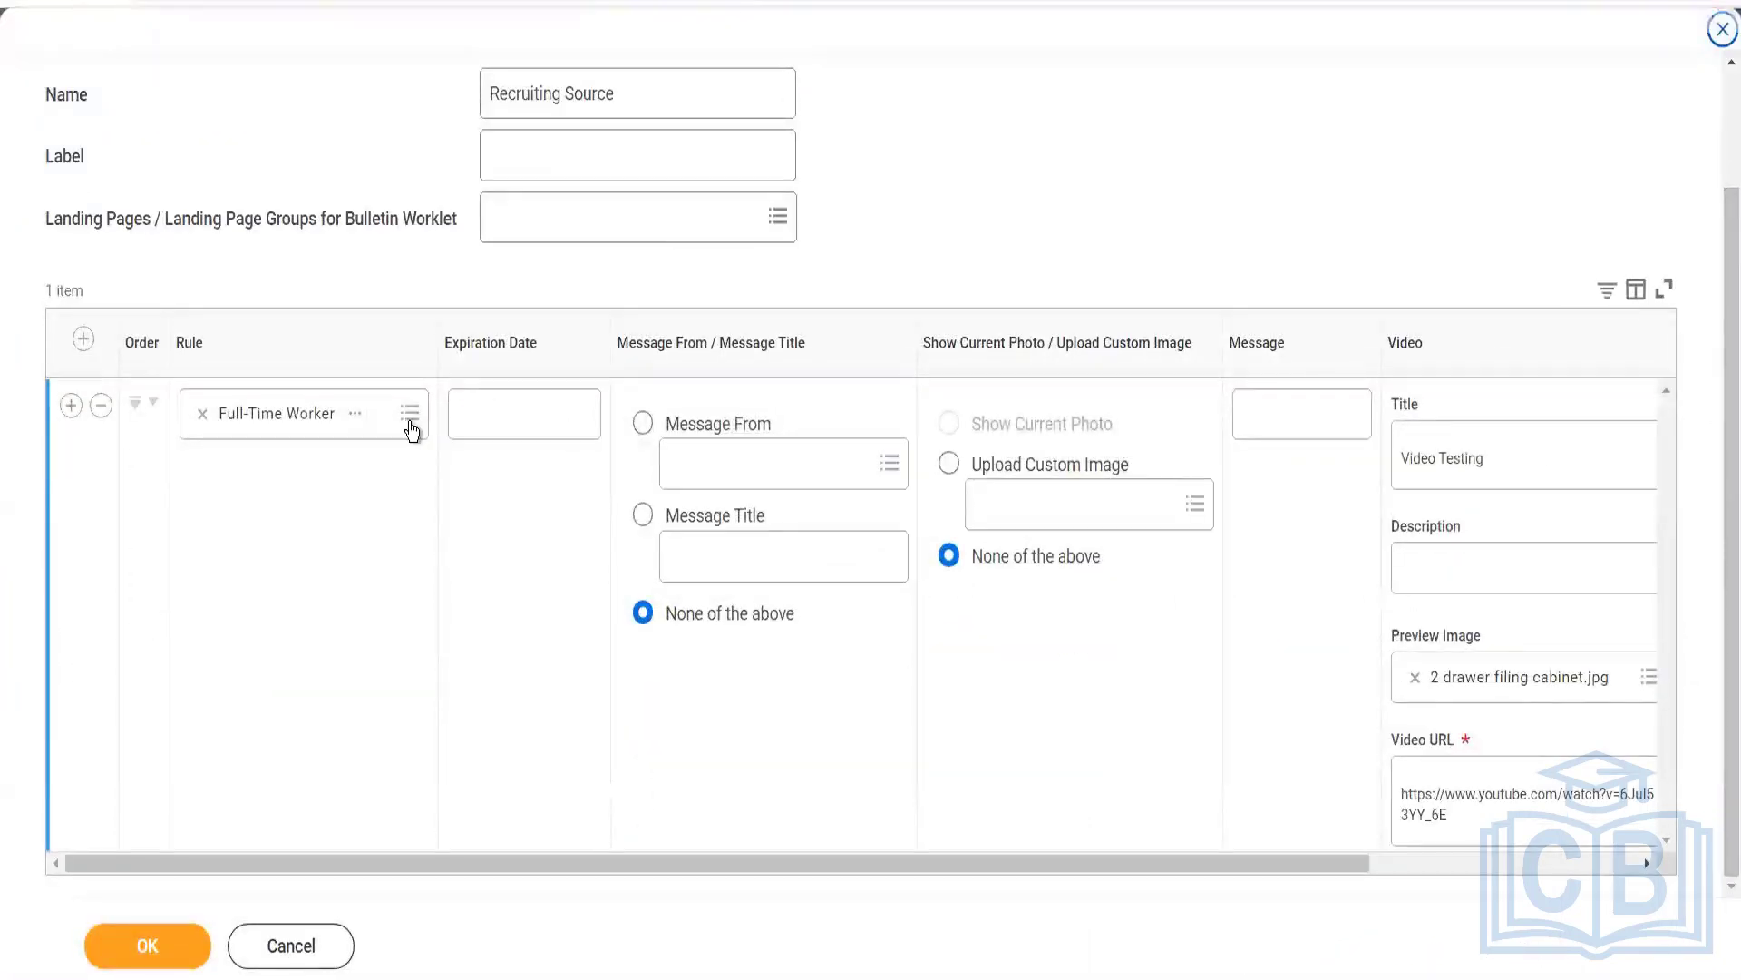
# Find the rules matching "worker", set the bulletin worklet's rule to Worker is Full Time and save the worklet
pyautogui.click(411, 426)
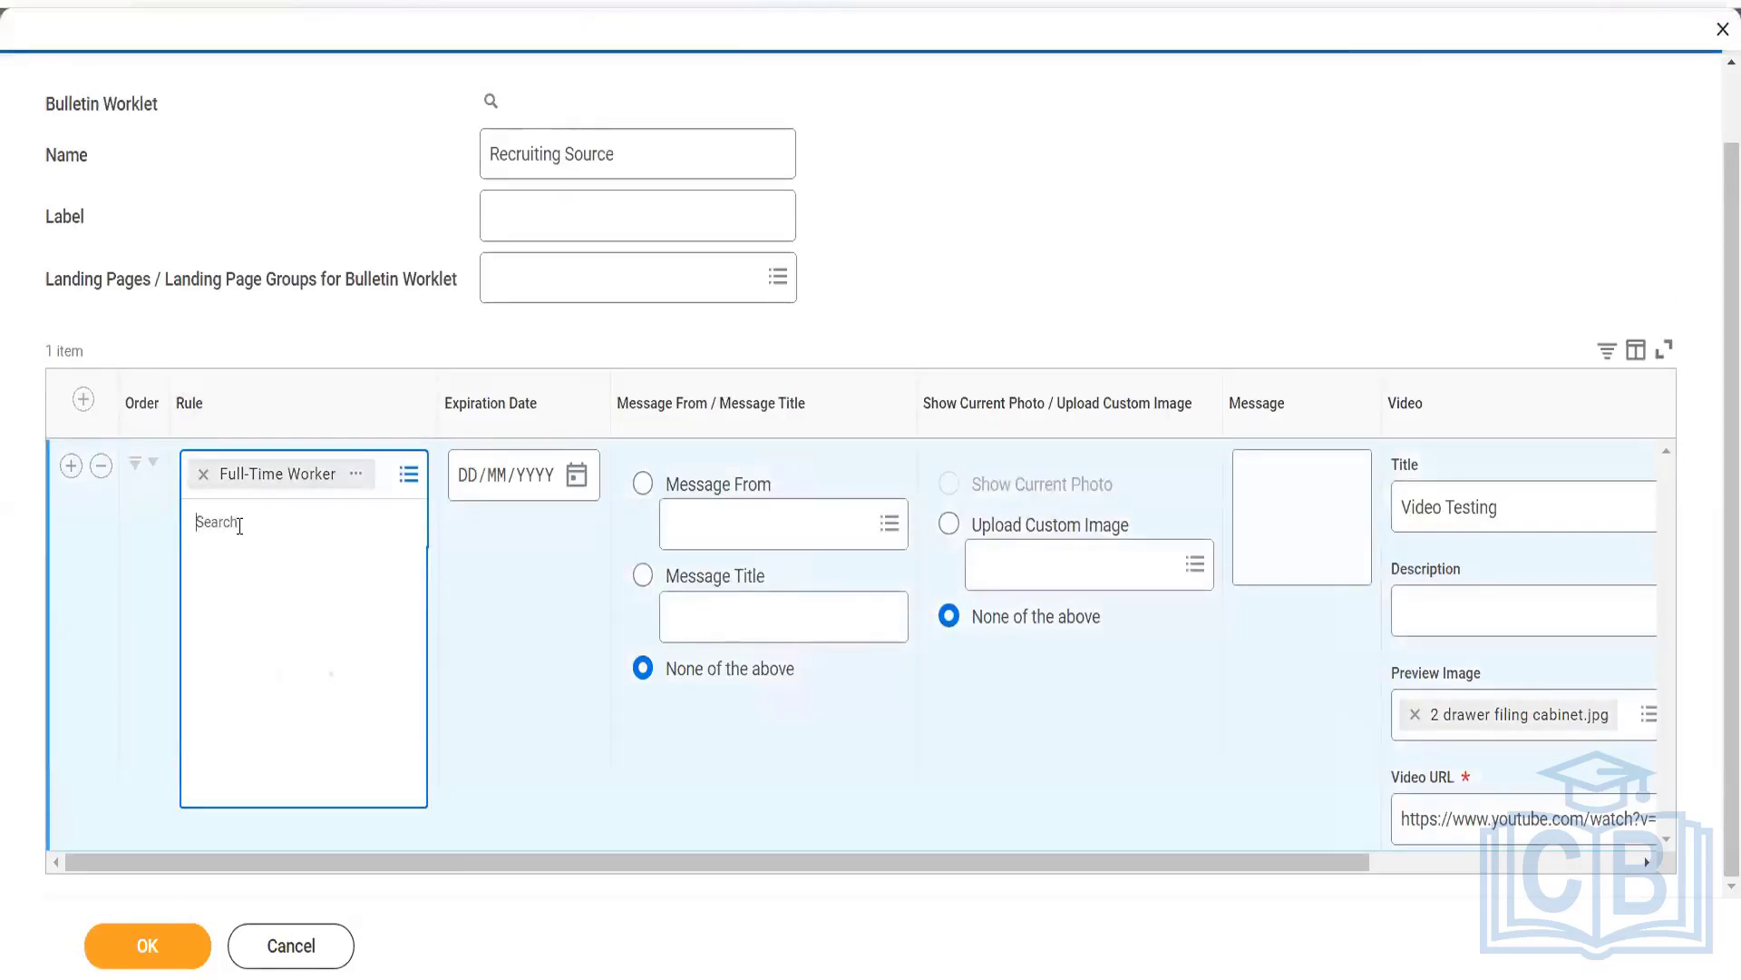
pyautogui.write('activ')
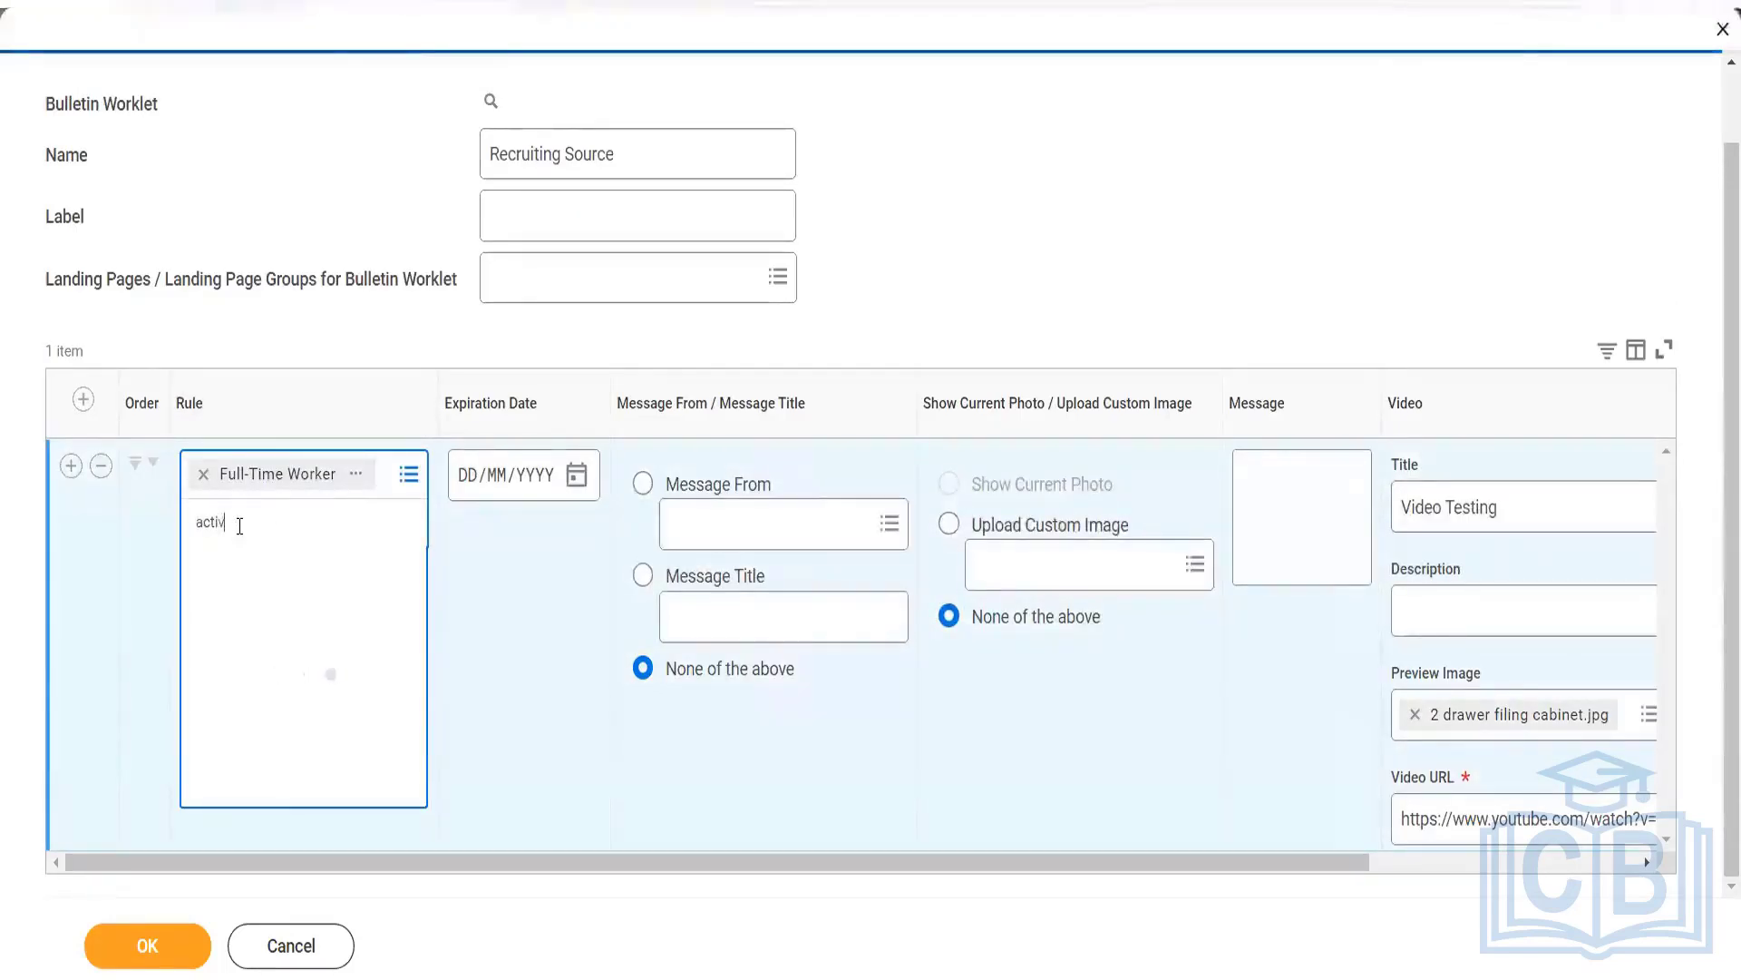
pyautogui.write('e worker')
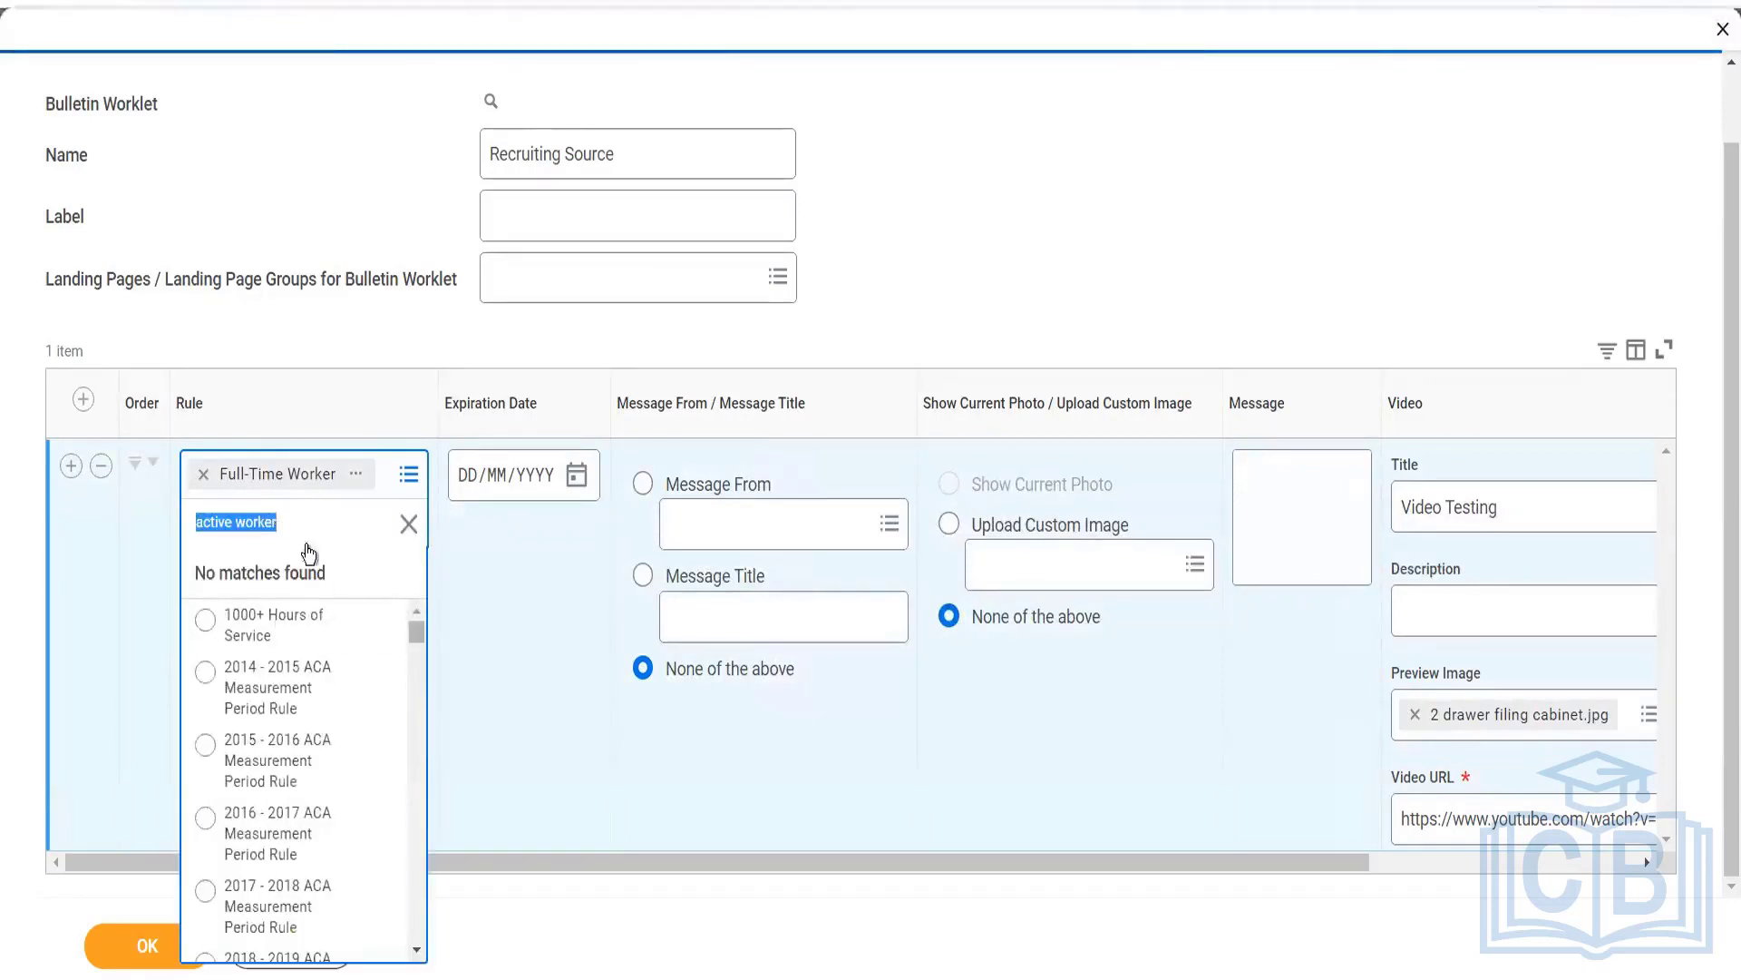
pyautogui.write('wo')
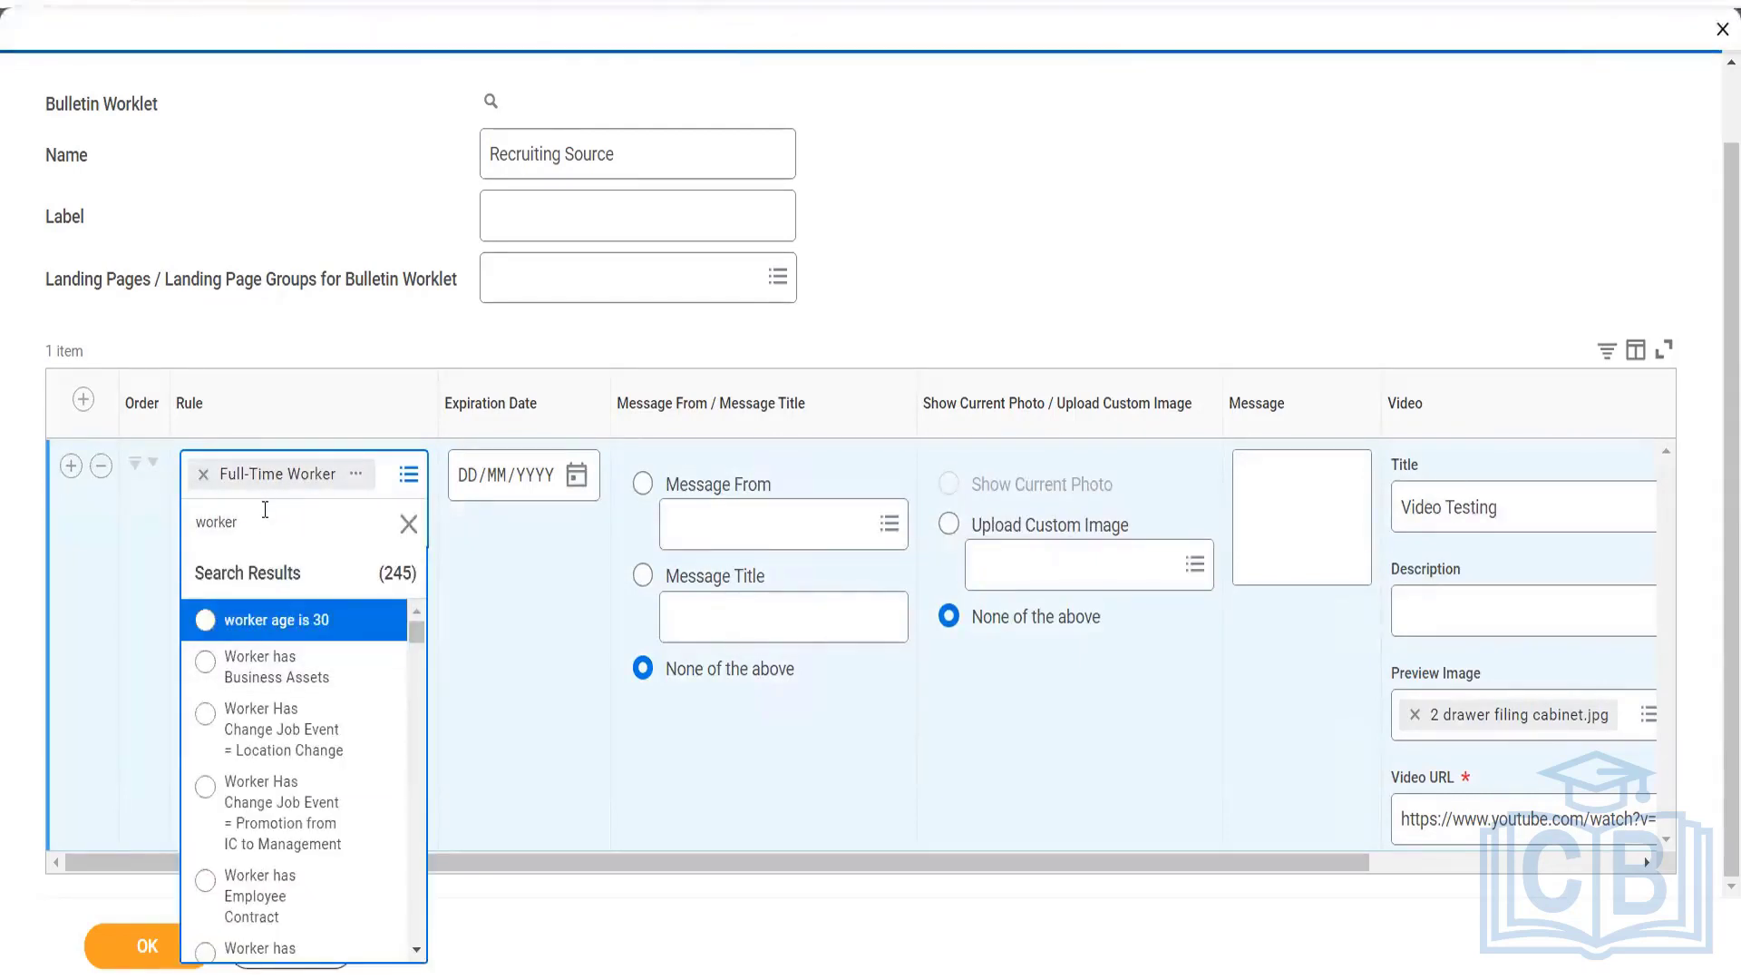
pyautogui.click(416, 952)
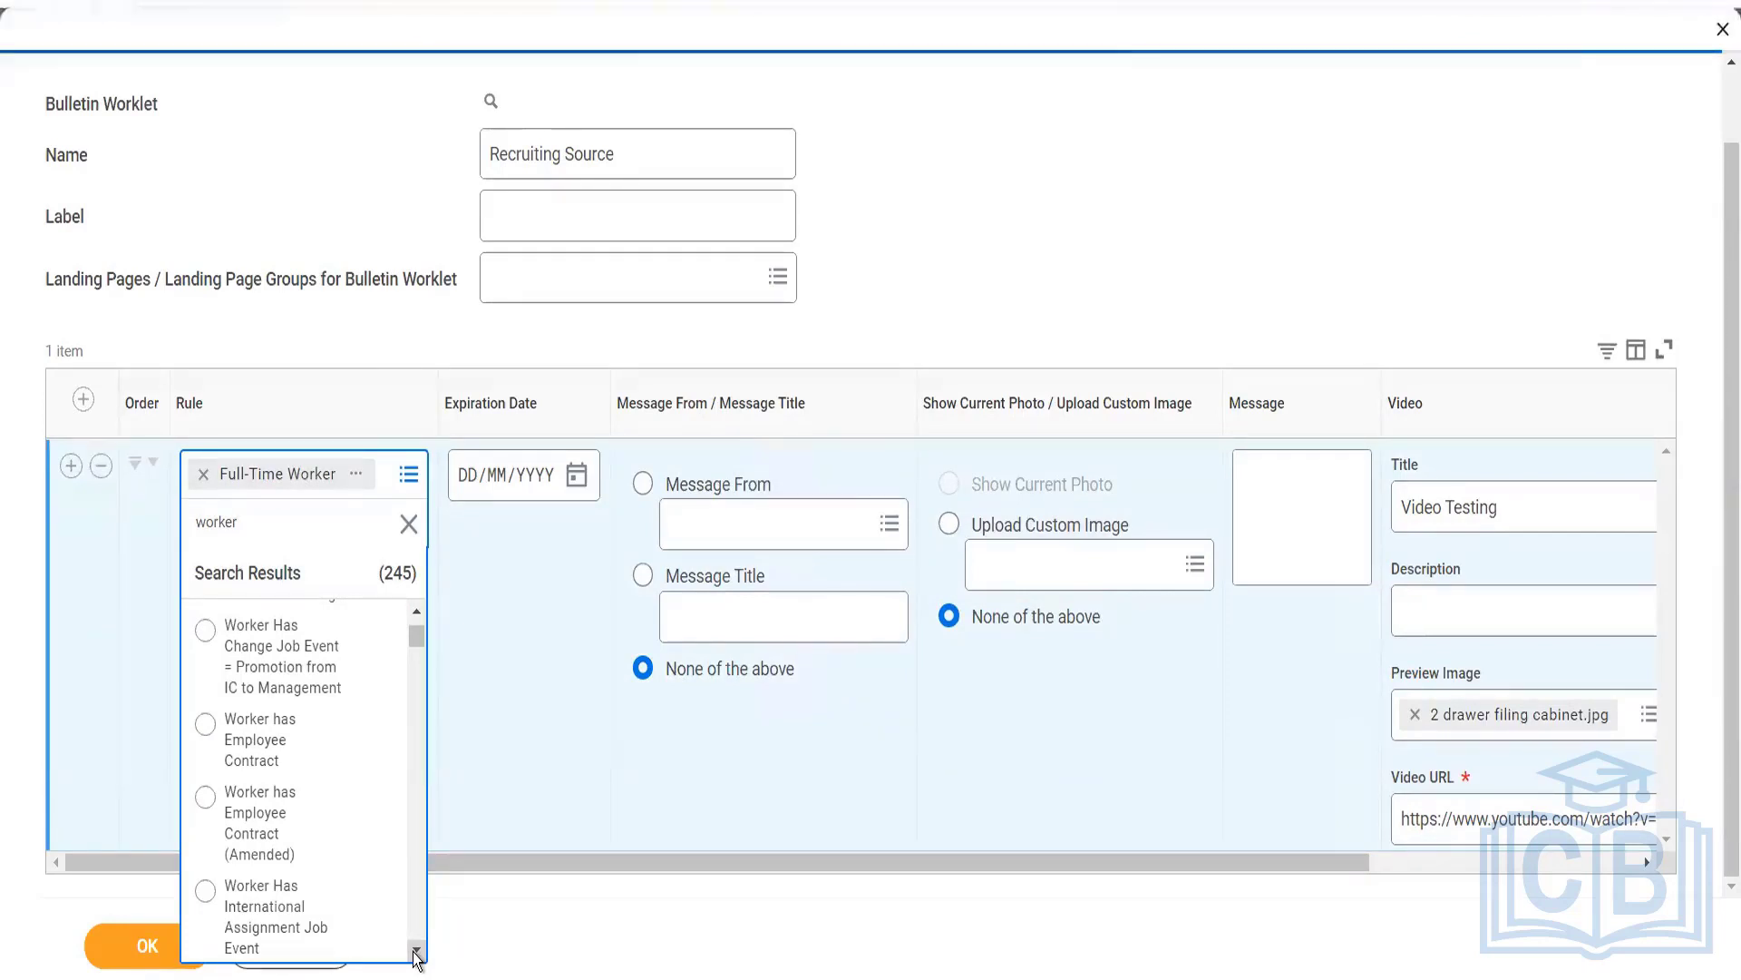
pyautogui.click(416, 951)
pyautogui.click(416, 952)
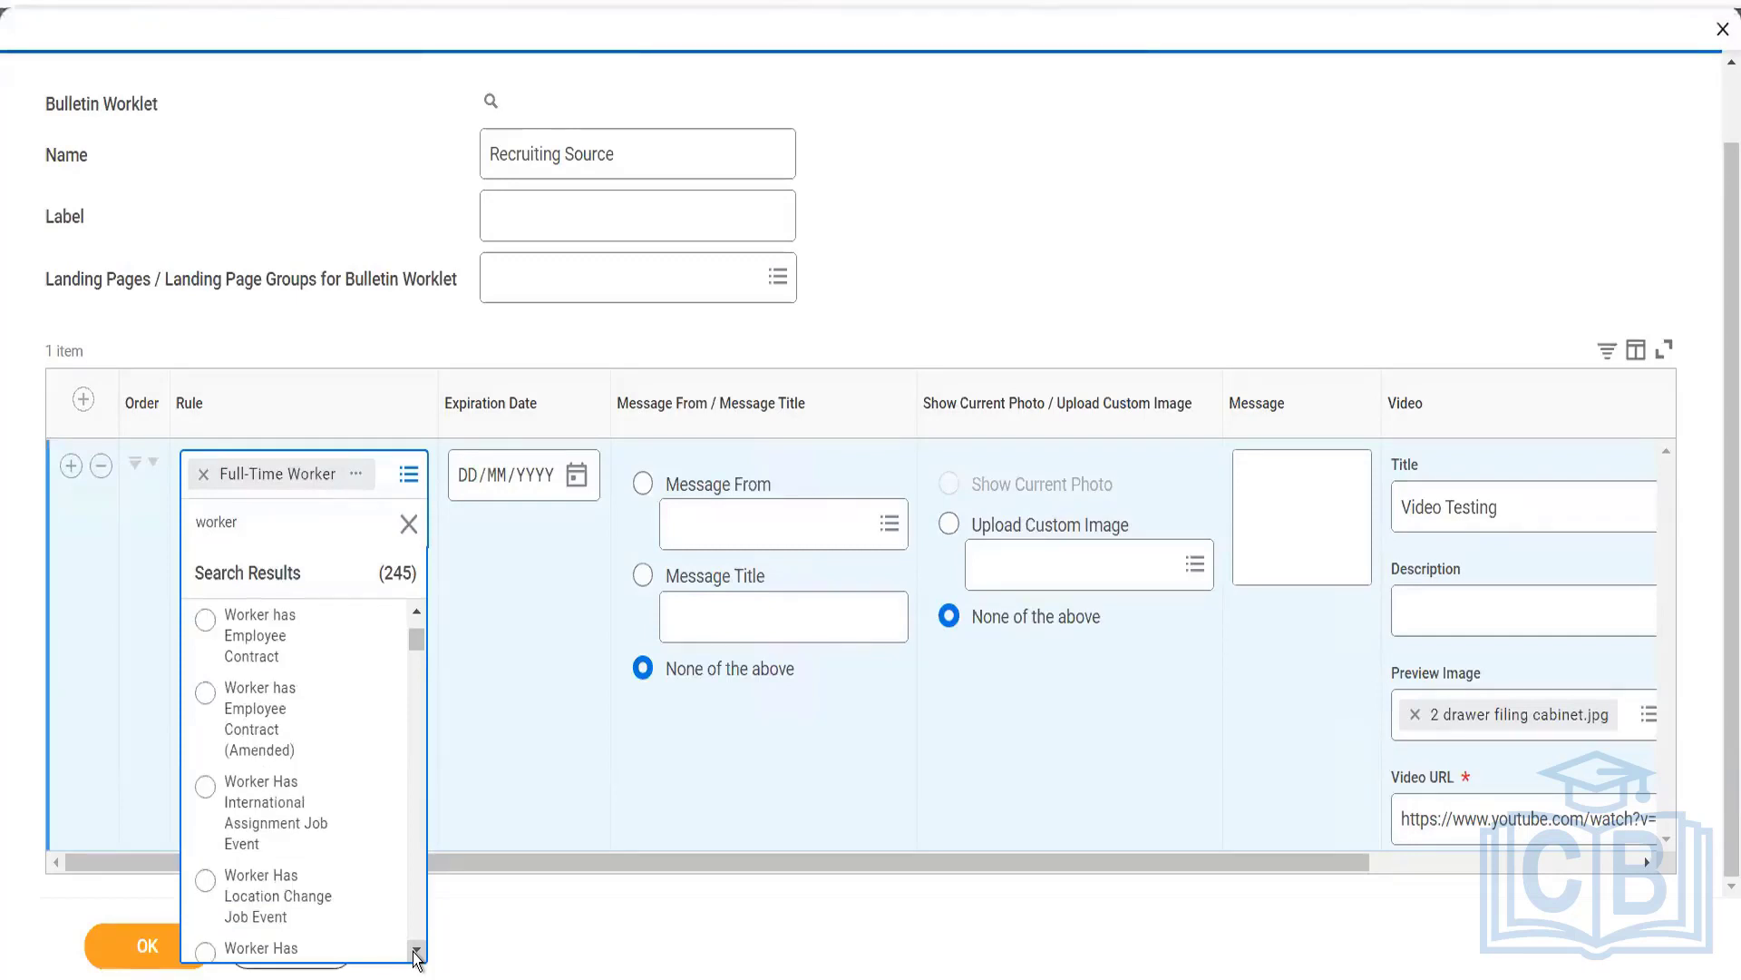
pyautogui.click(415, 951)
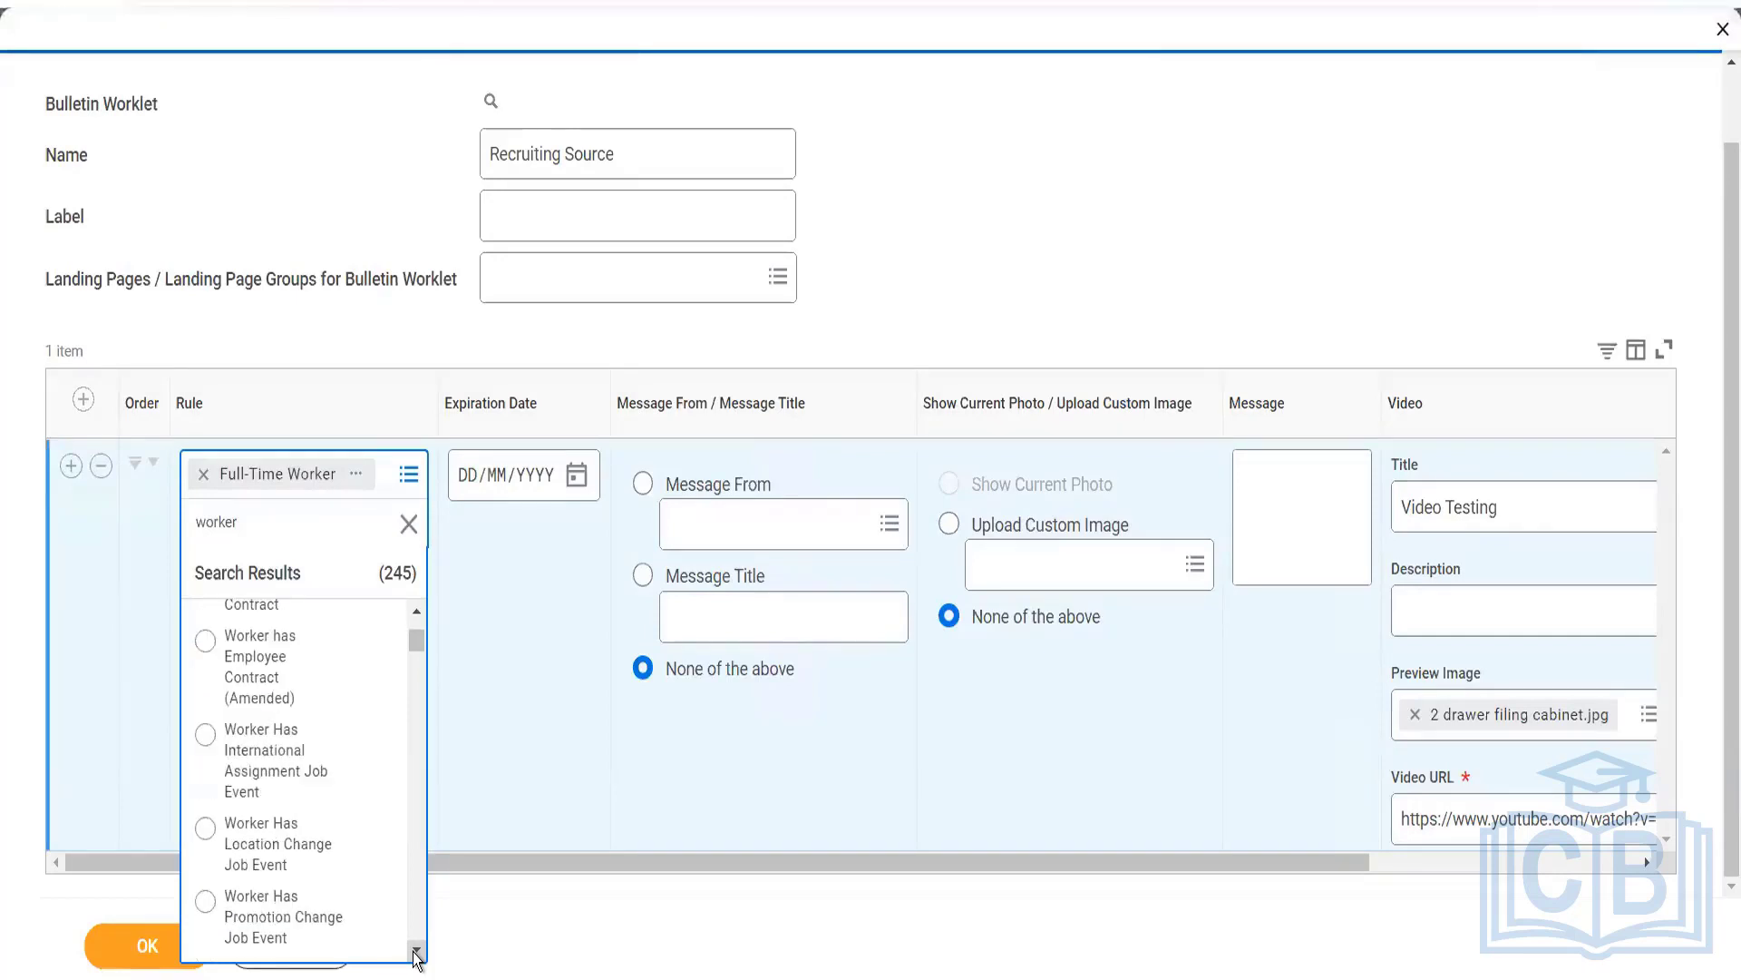
pyautogui.click(415, 951)
pyautogui.click(415, 952)
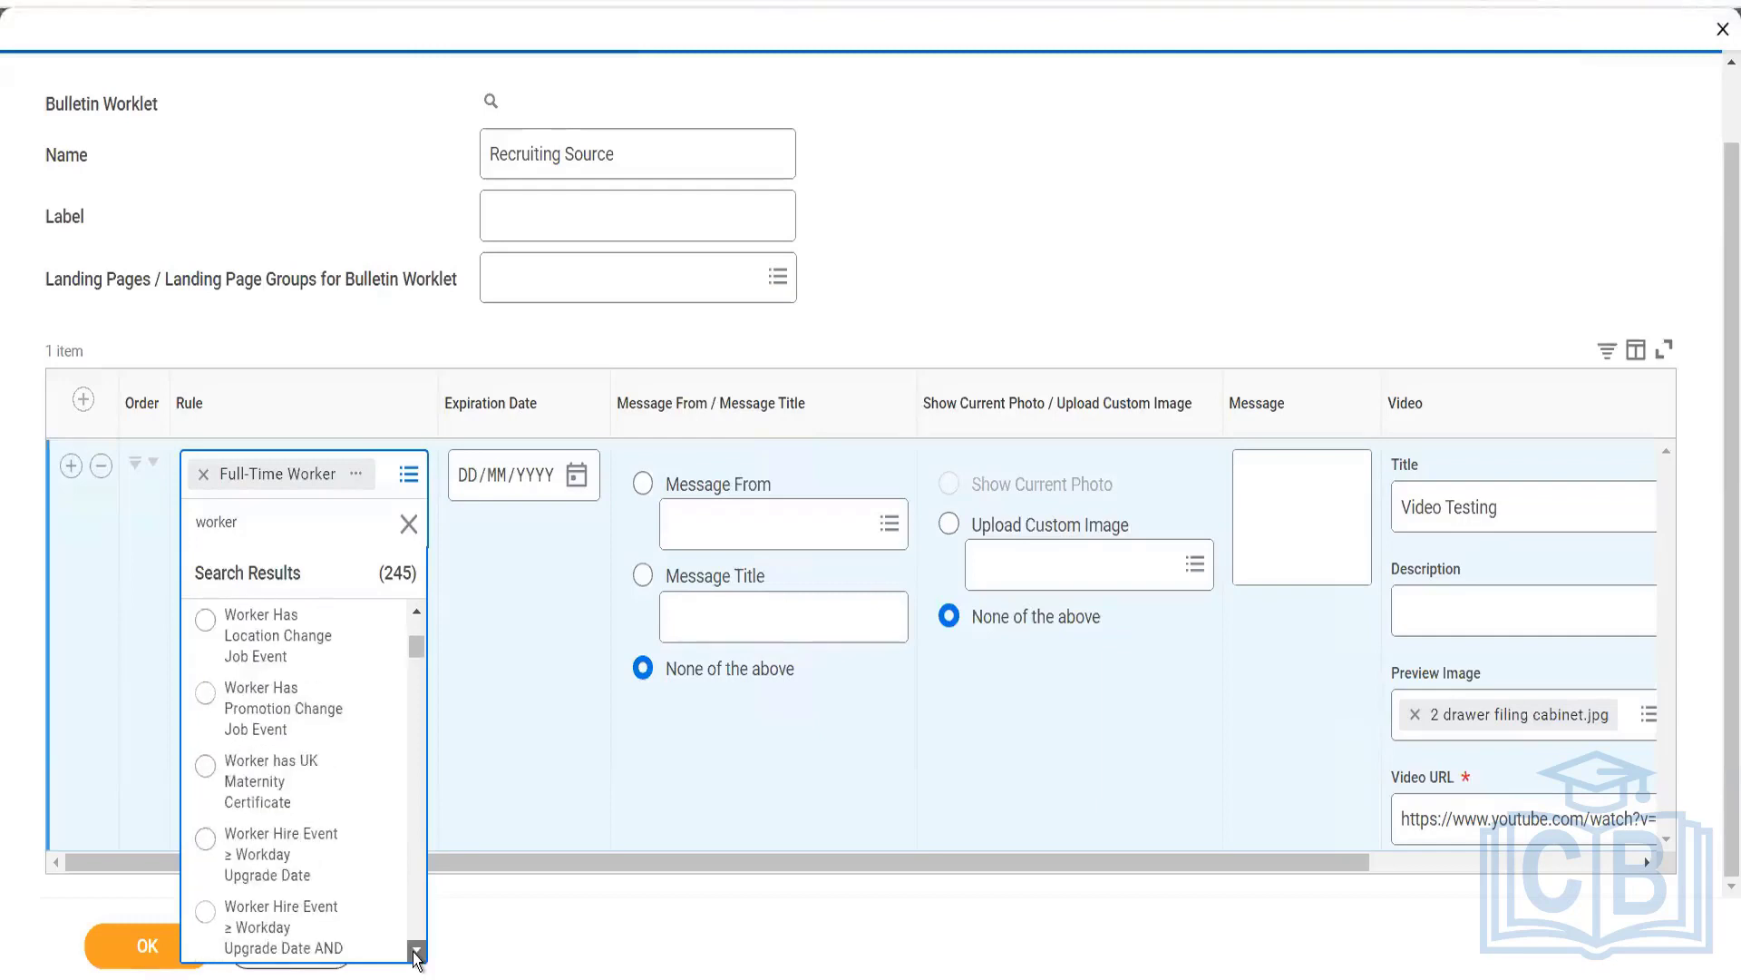
pyautogui.click(415, 951)
pyautogui.click(415, 951)
pyautogui.click(415, 952)
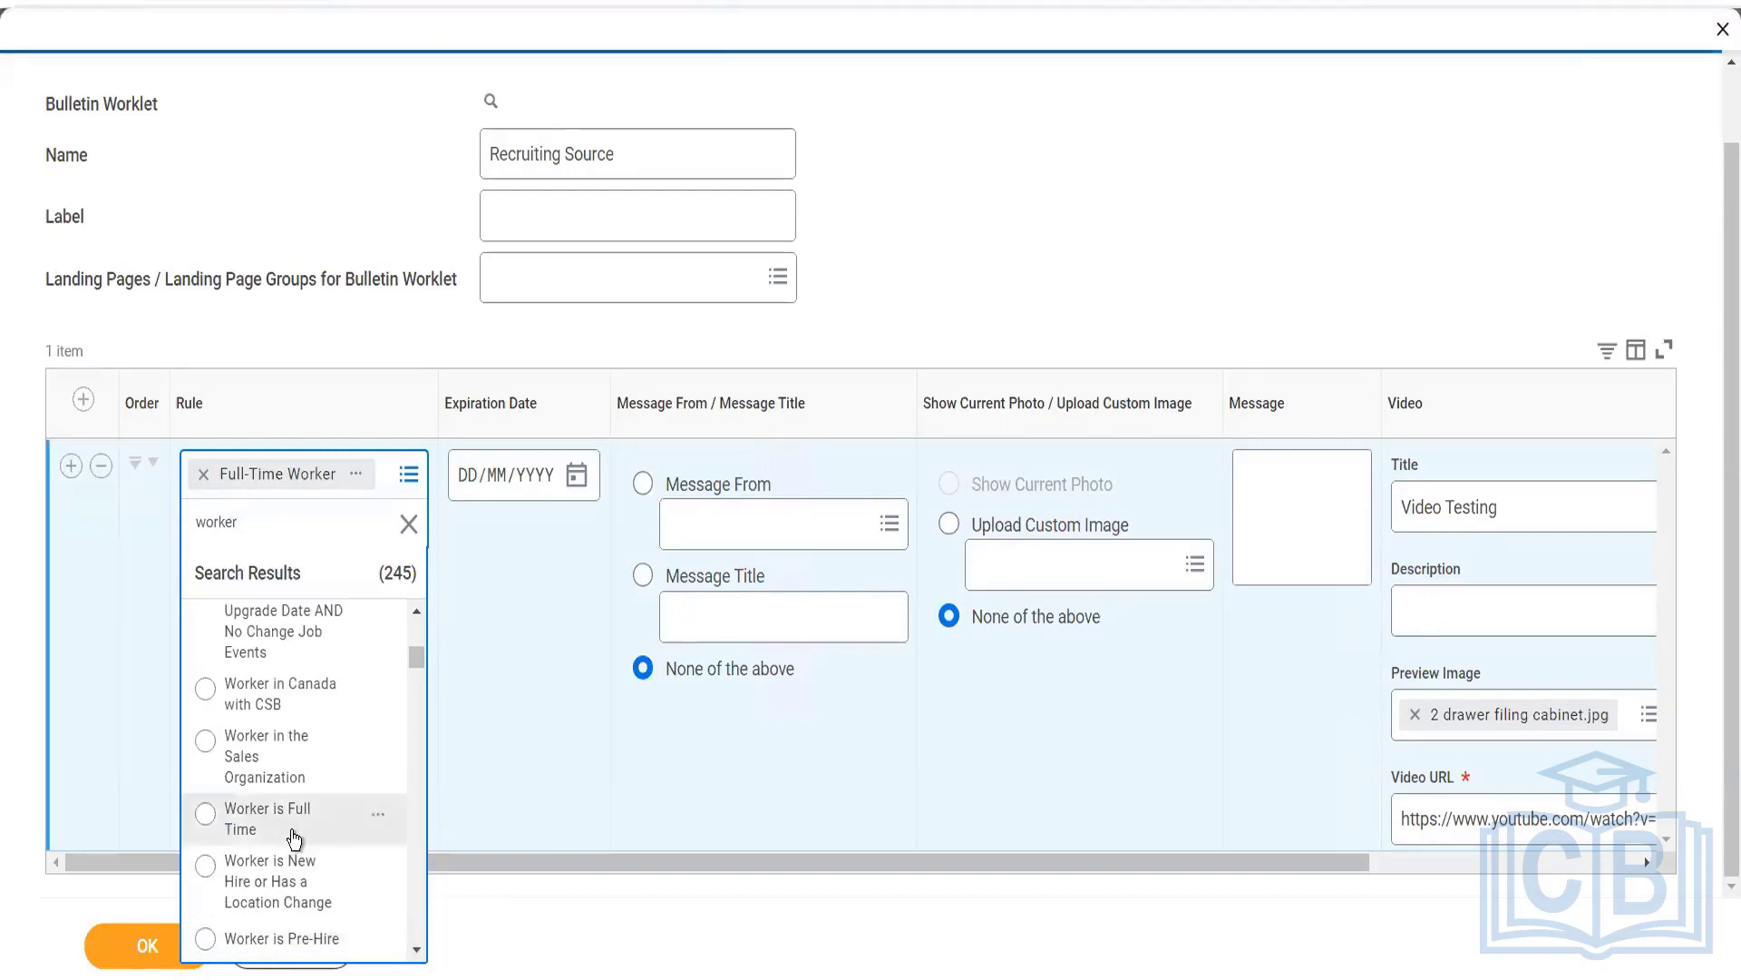
pyautogui.click(145, 944)
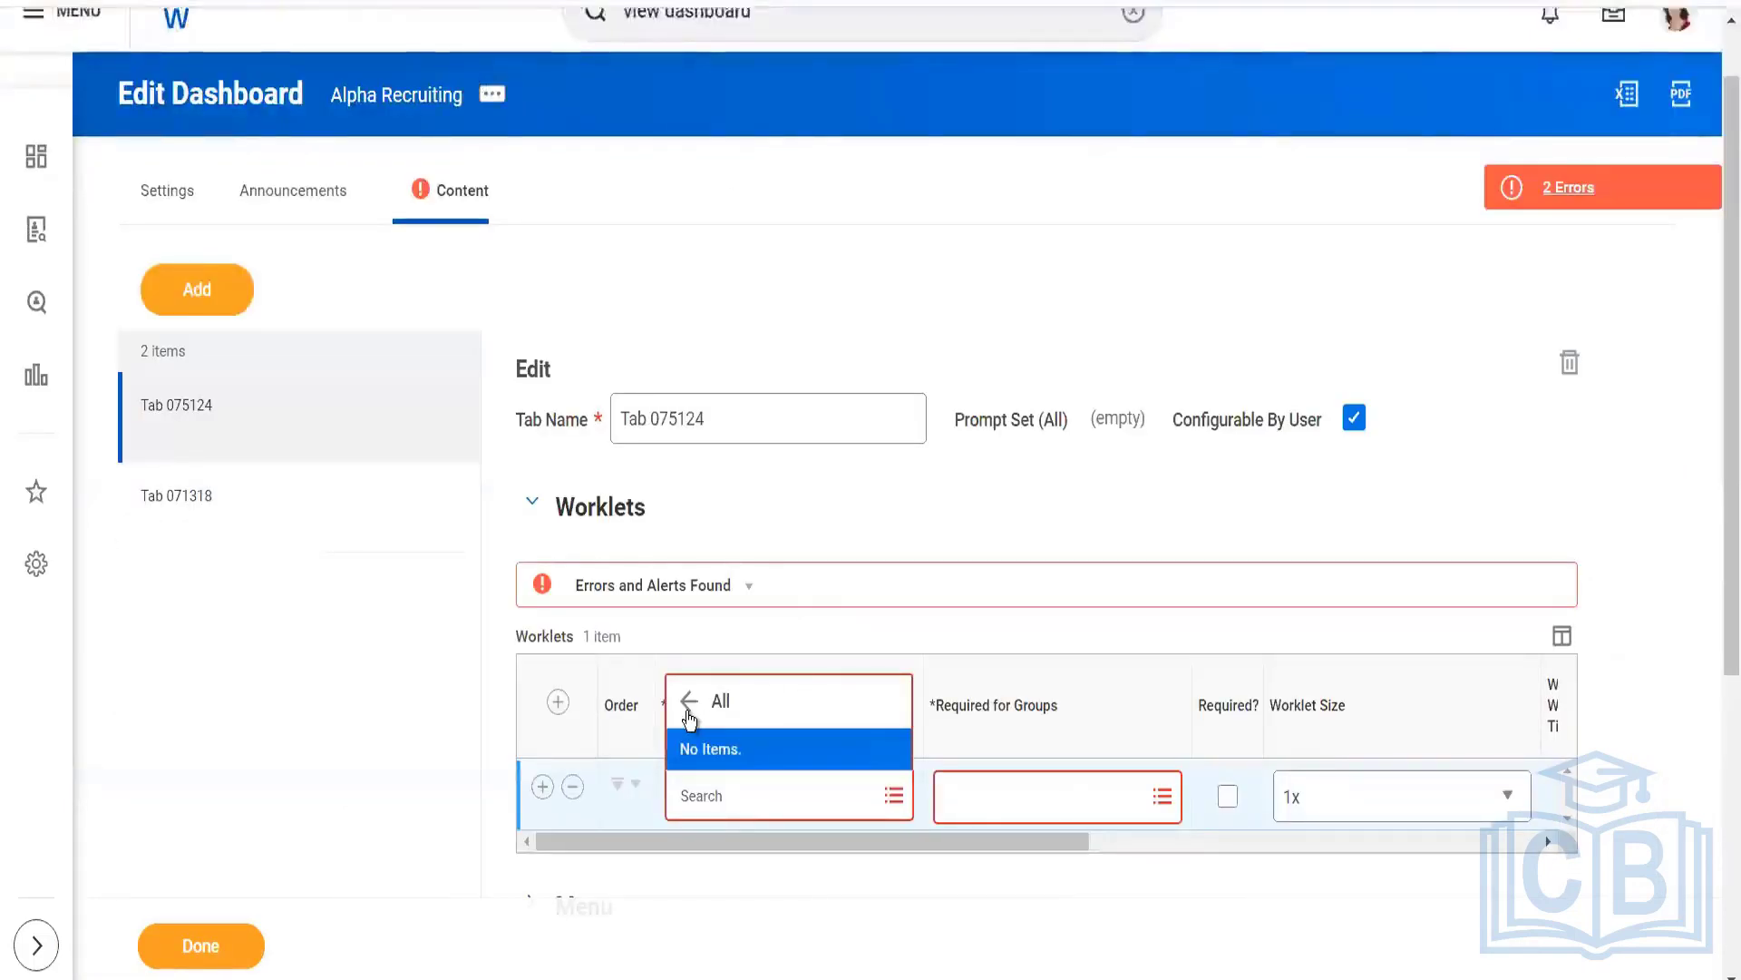
# Return to editing the Alpha Recruiting dashboard and reload the list of all available worklets for the empty row
pyautogui.click(689, 716)
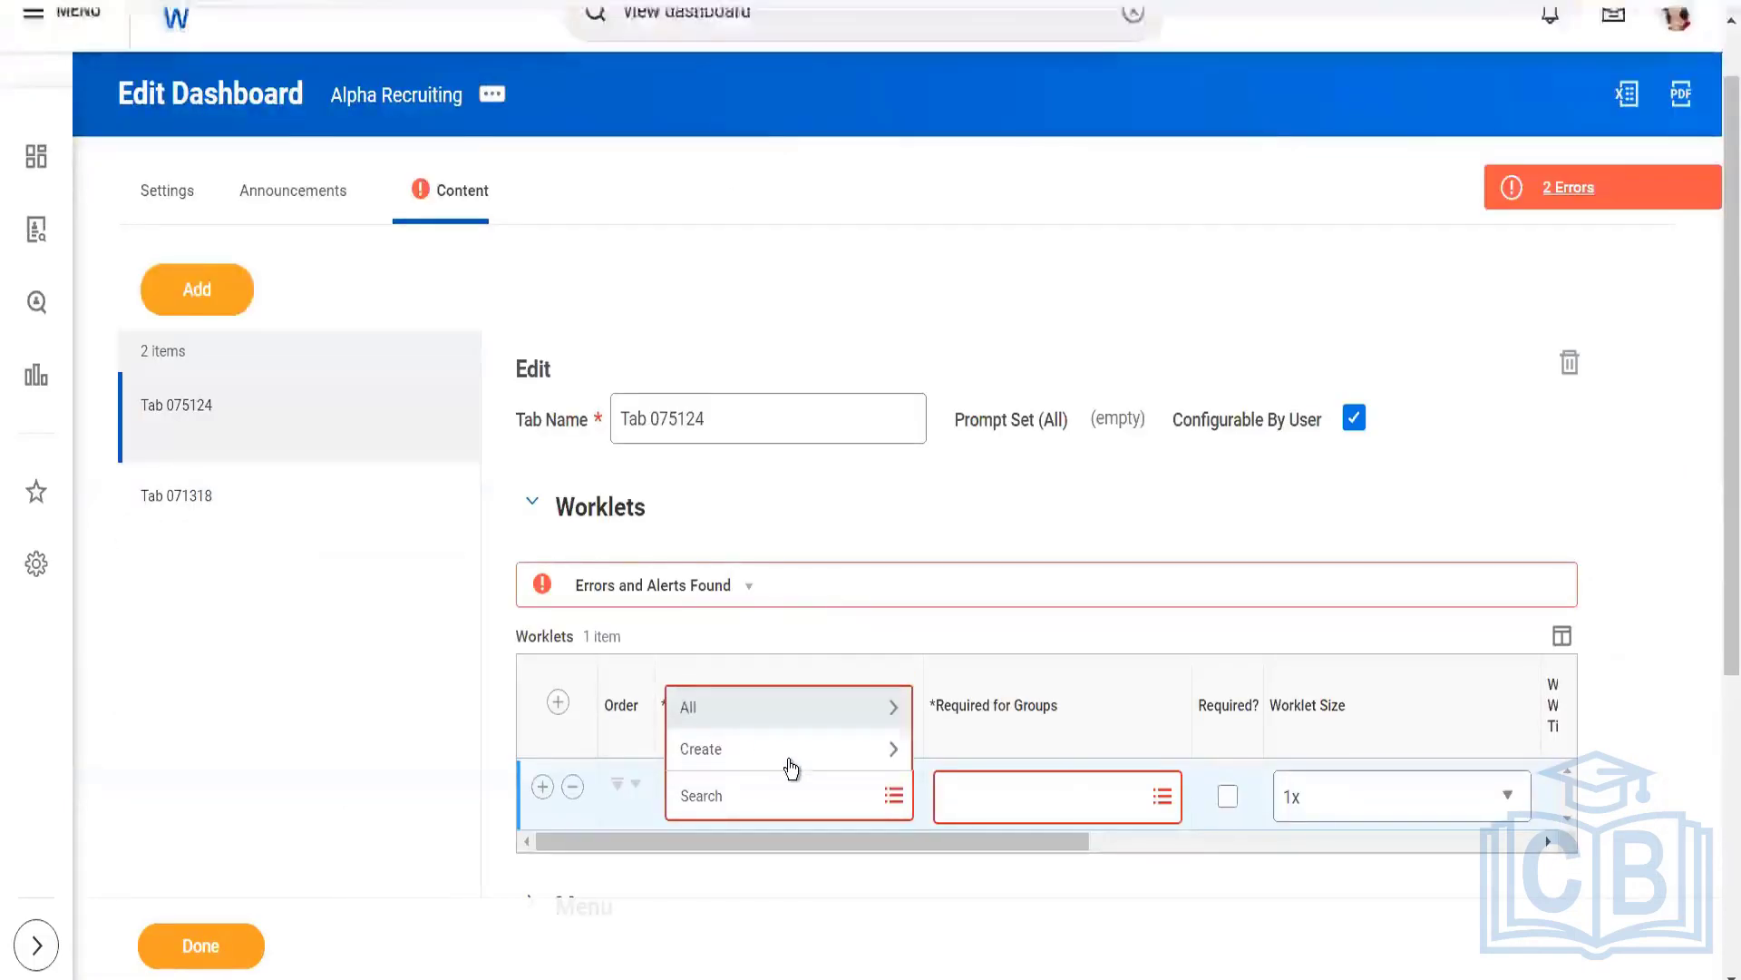
pyautogui.click(830, 719)
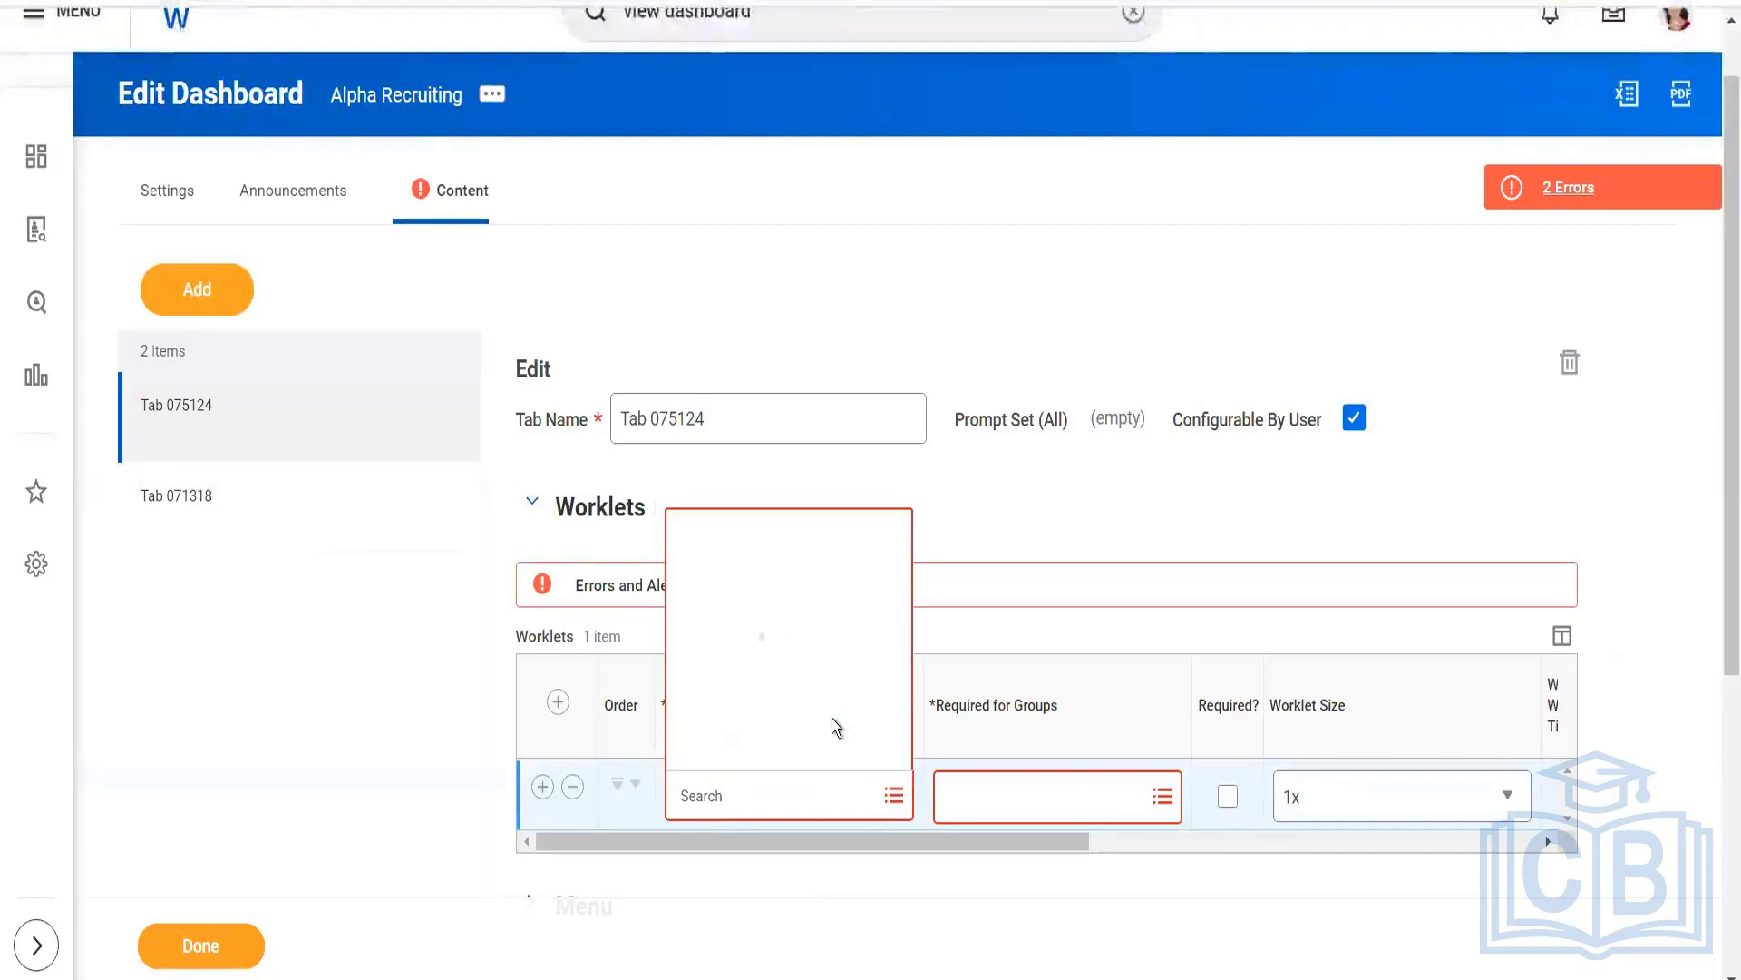
pyautogui.click(944, 205)
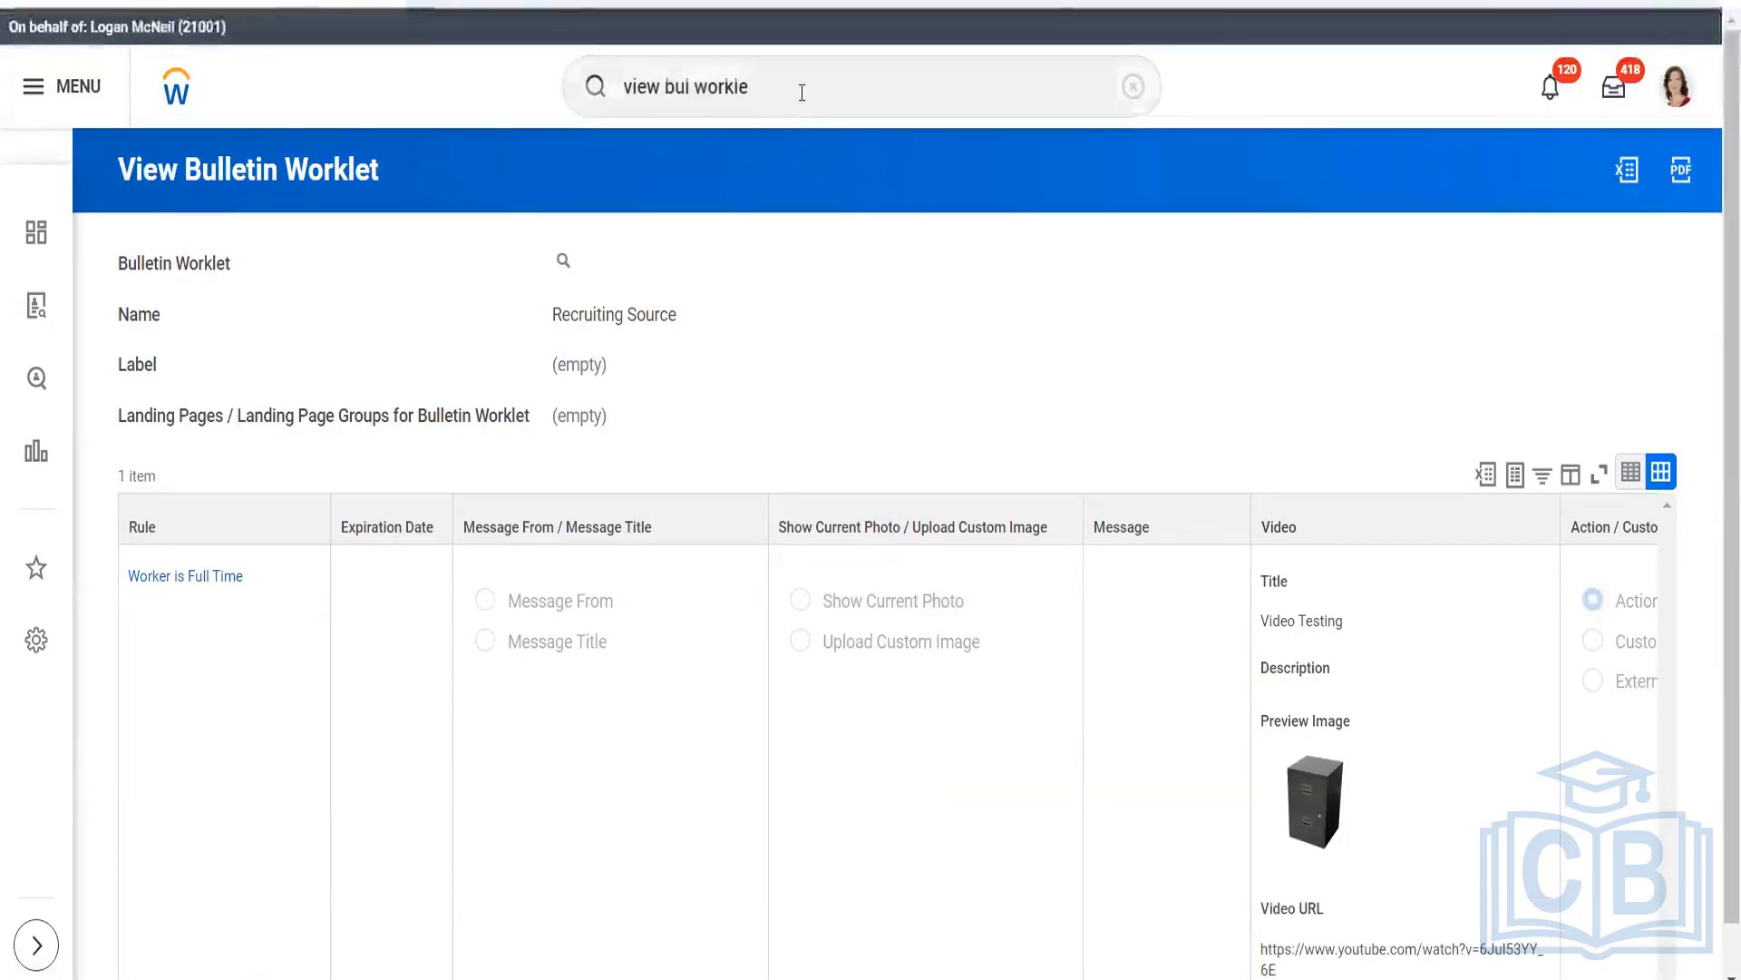
pyautogui.click(801, 92)
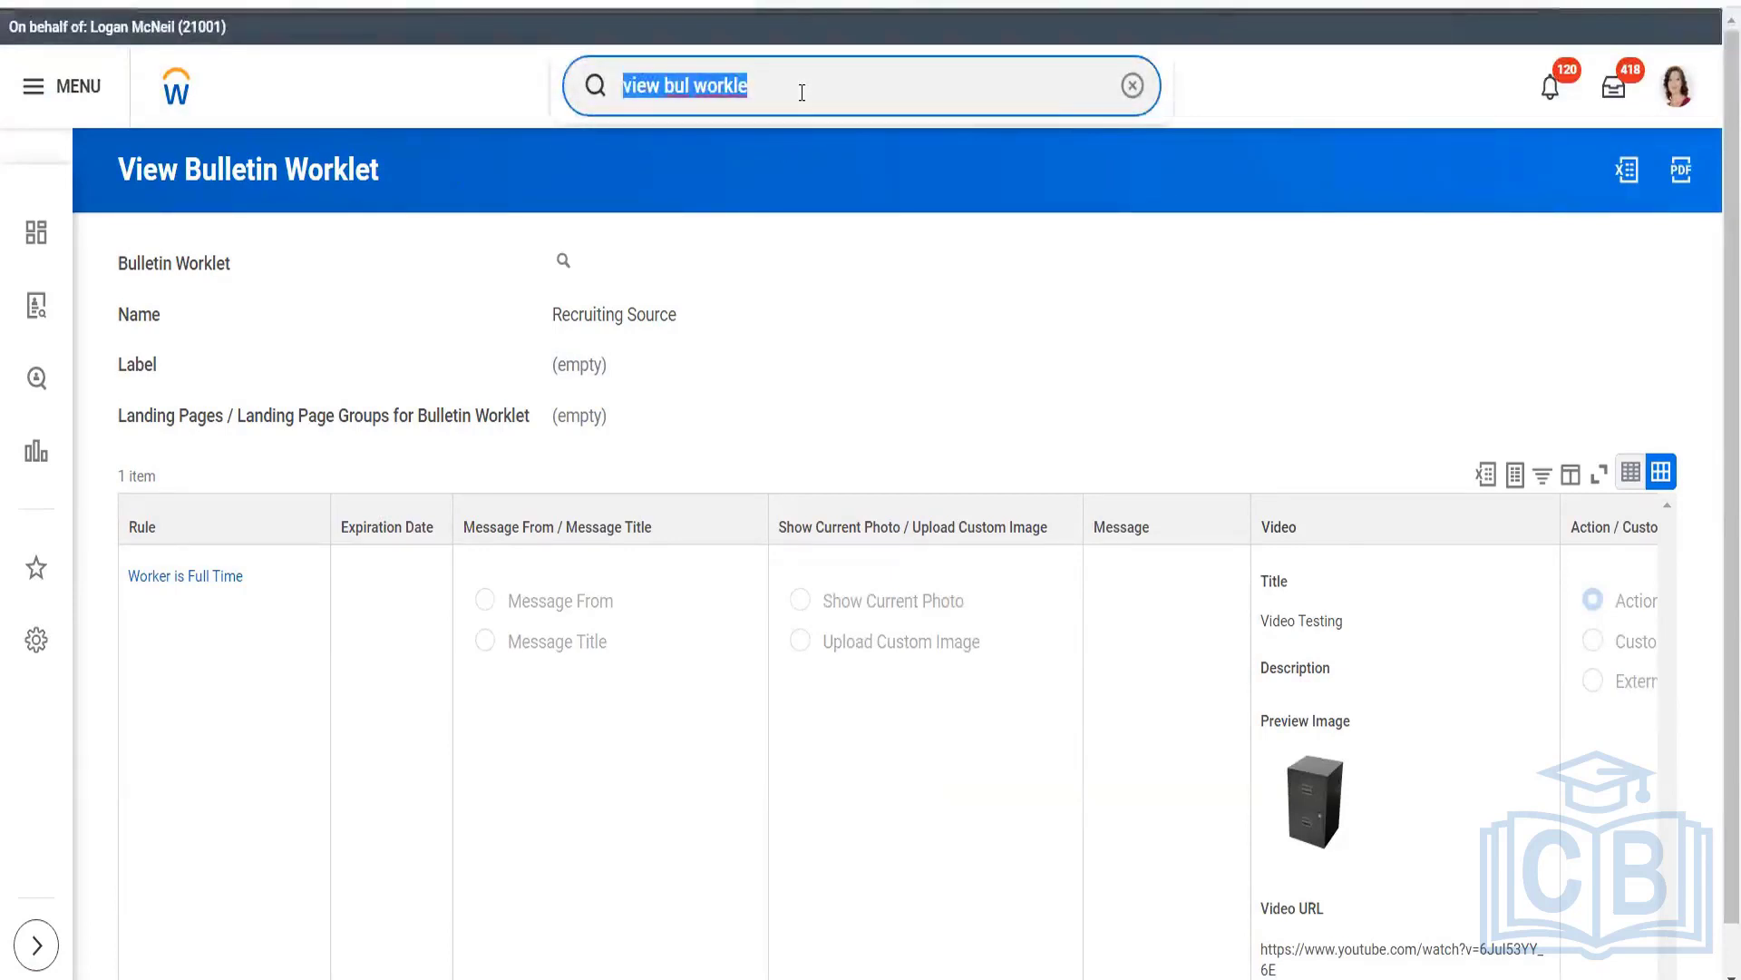
pyautogui.write('view')
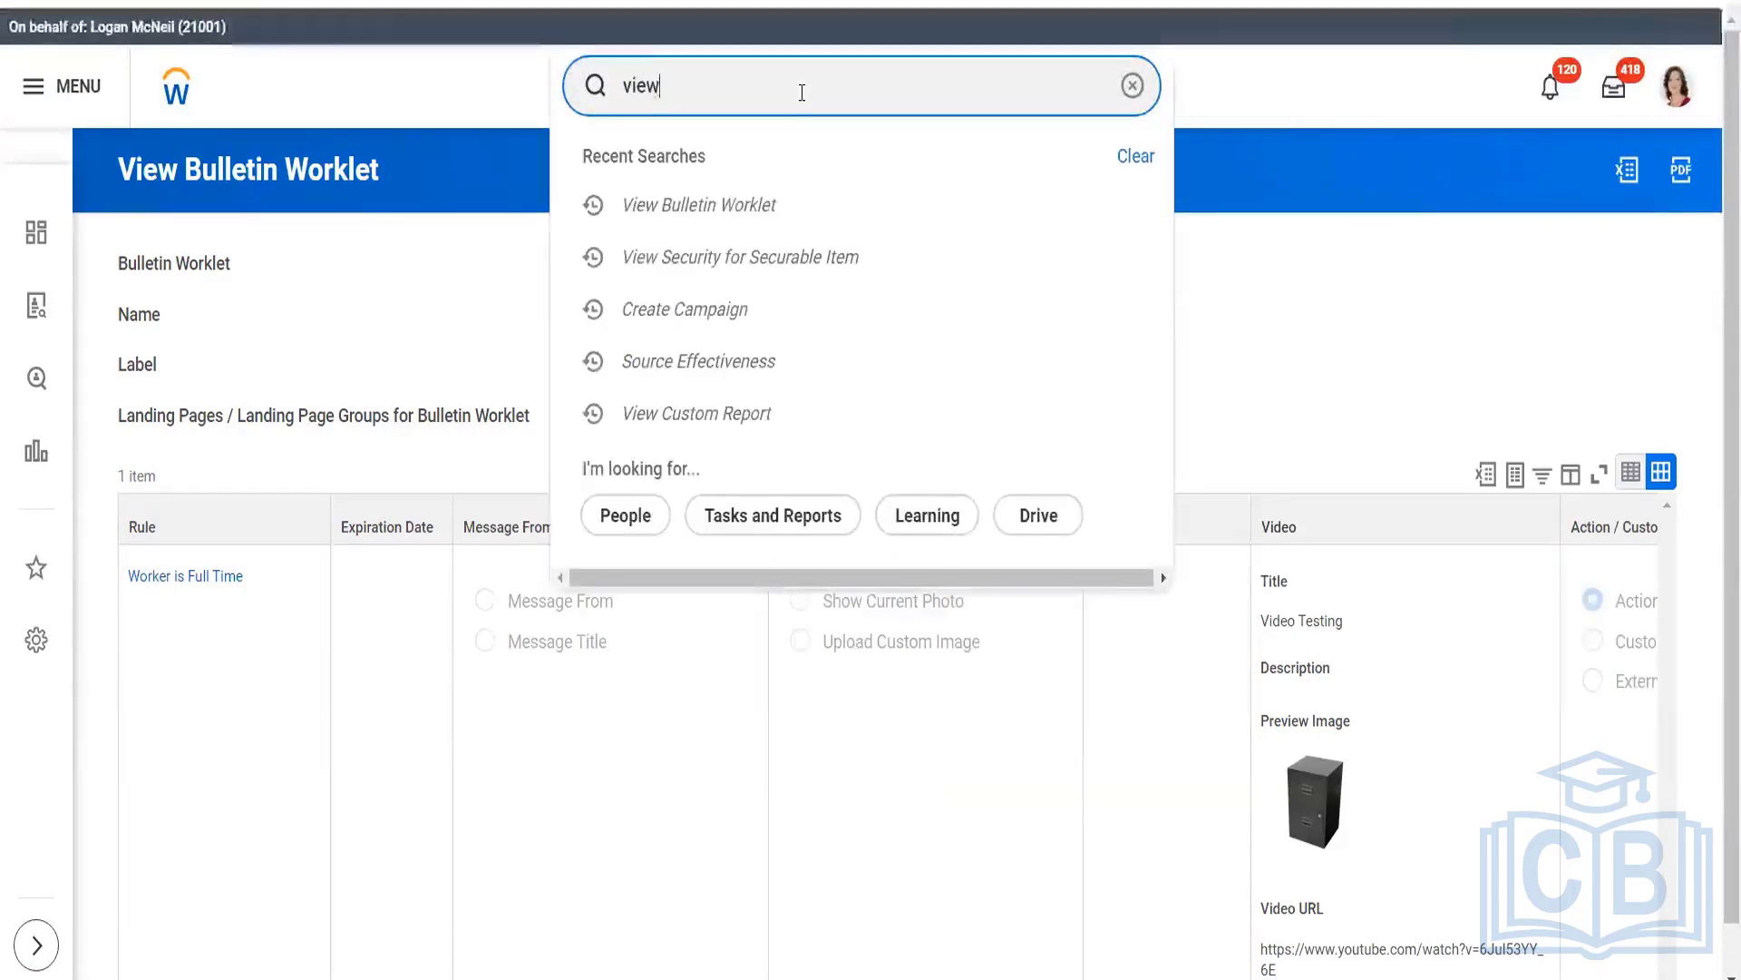
pyautogui.write(' wor')
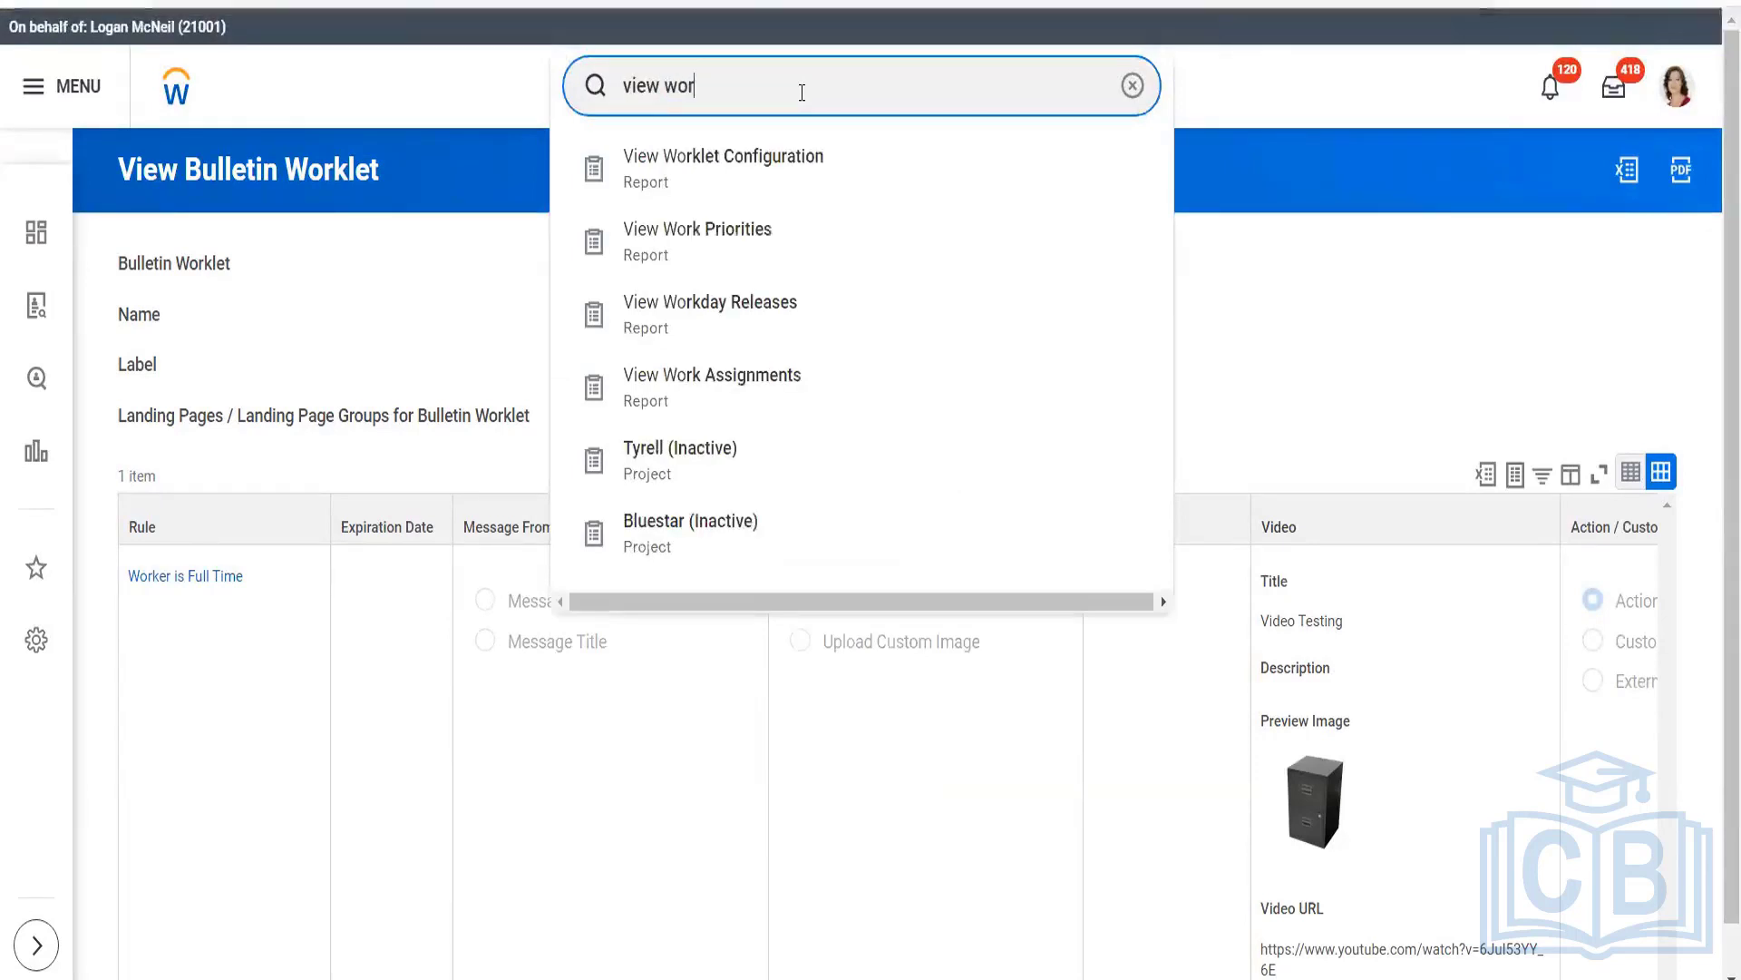
pyautogui.write('klet')
pyautogui.press('BackSpace')
pyautogui.press('BackSpace')
pyautogui.press('BackSpace')
pyautogui.press('BackSpace')
pyautogui.press('BackSpace')
pyautogui.press('BackSpace')
pyautogui.press('BackSpace')
pyautogui.press('BackSpace')
pyautogui.press('BackSpace')
pyautogui.press('BackSpace')
pyautogui.press('BackSpace')
pyautogui.press('BackSpace')
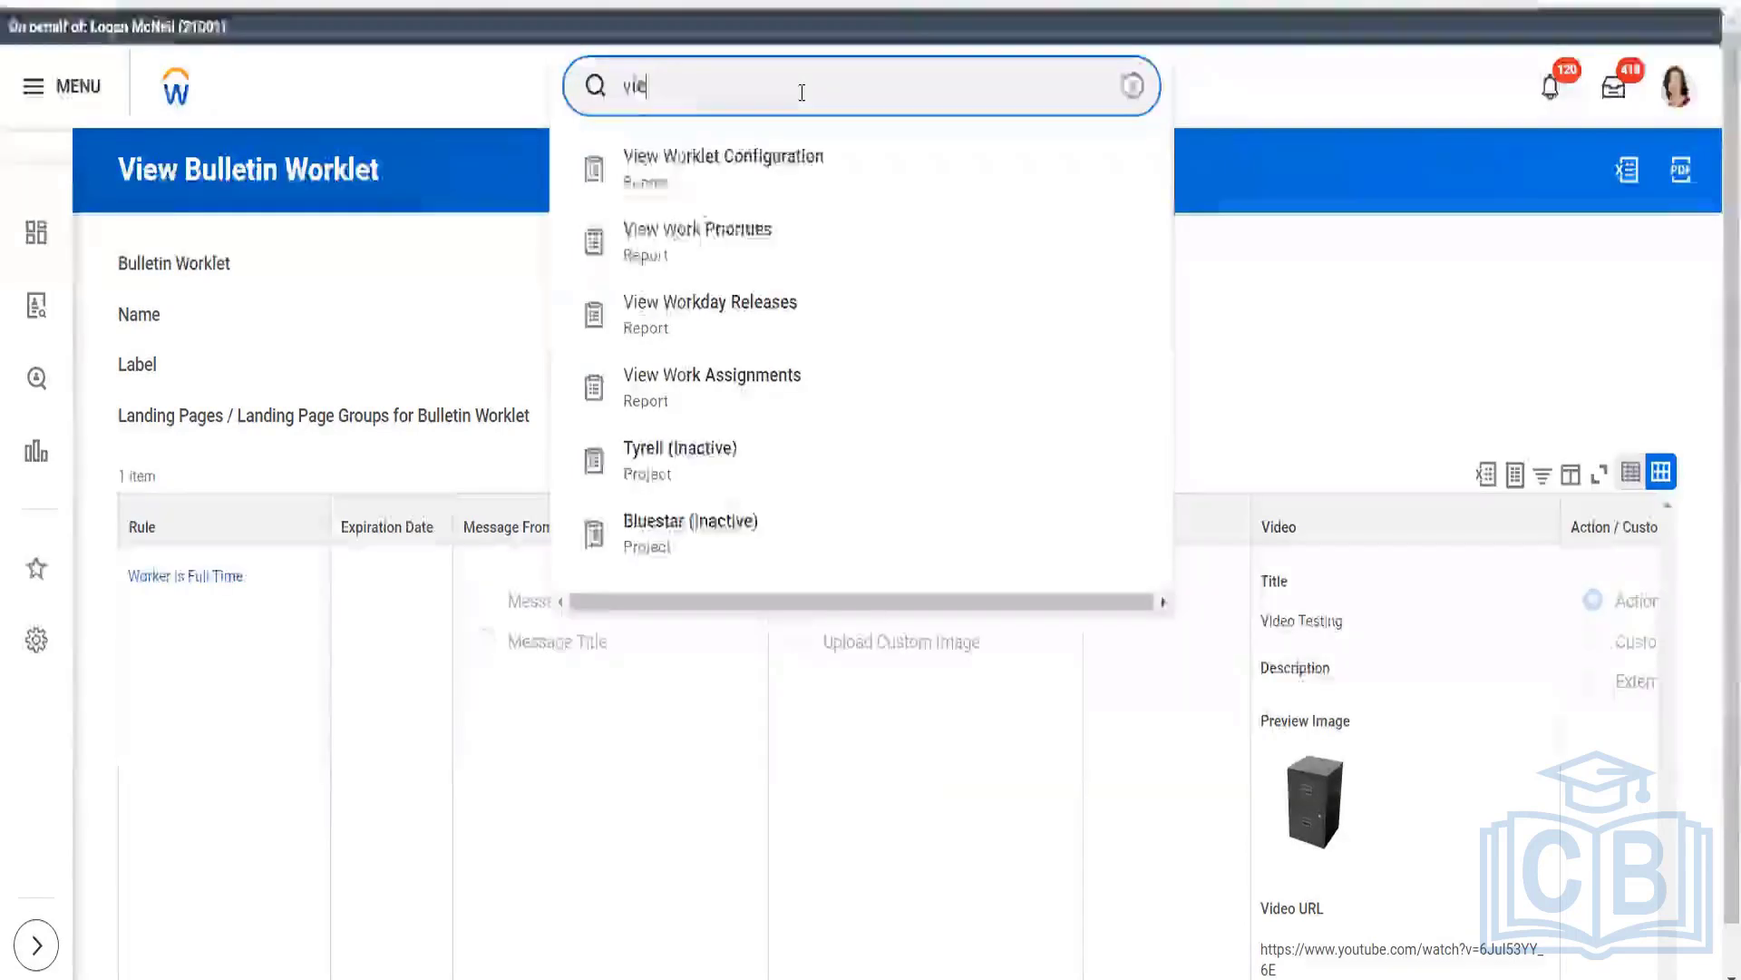
# Find and open the View Security for Securable Item report
pyautogui.write('view s')
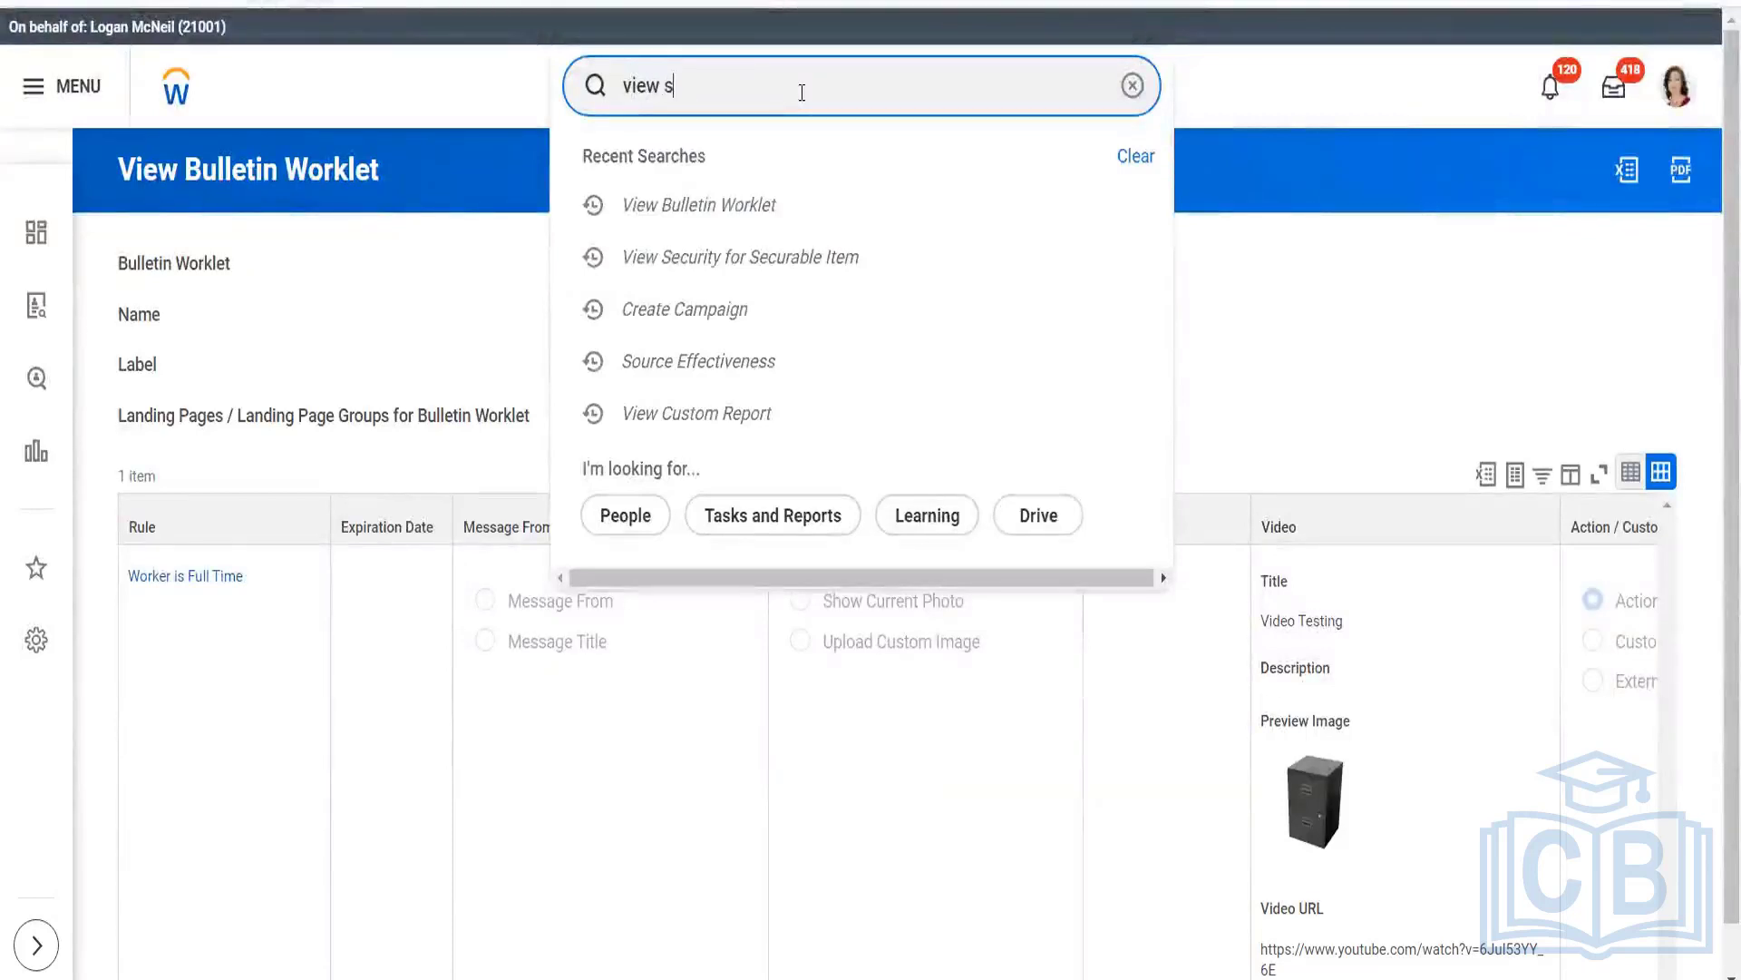
pyautogui.write('ec for se')
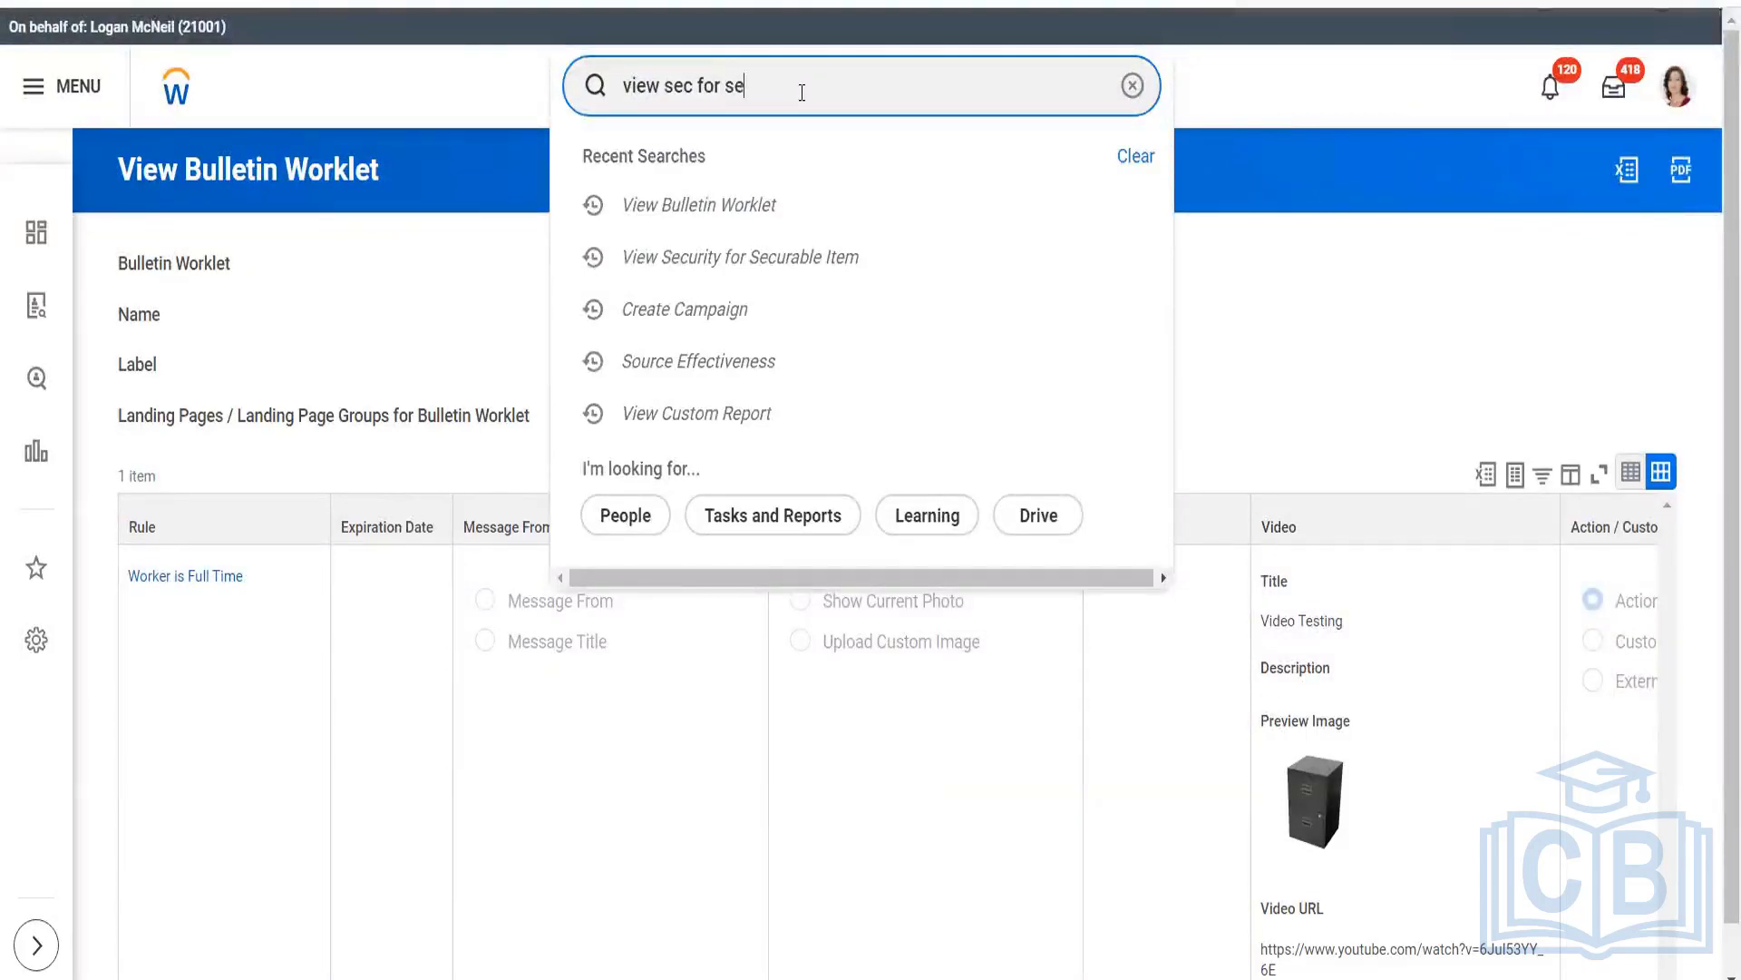
pyautogui.write('c itm')
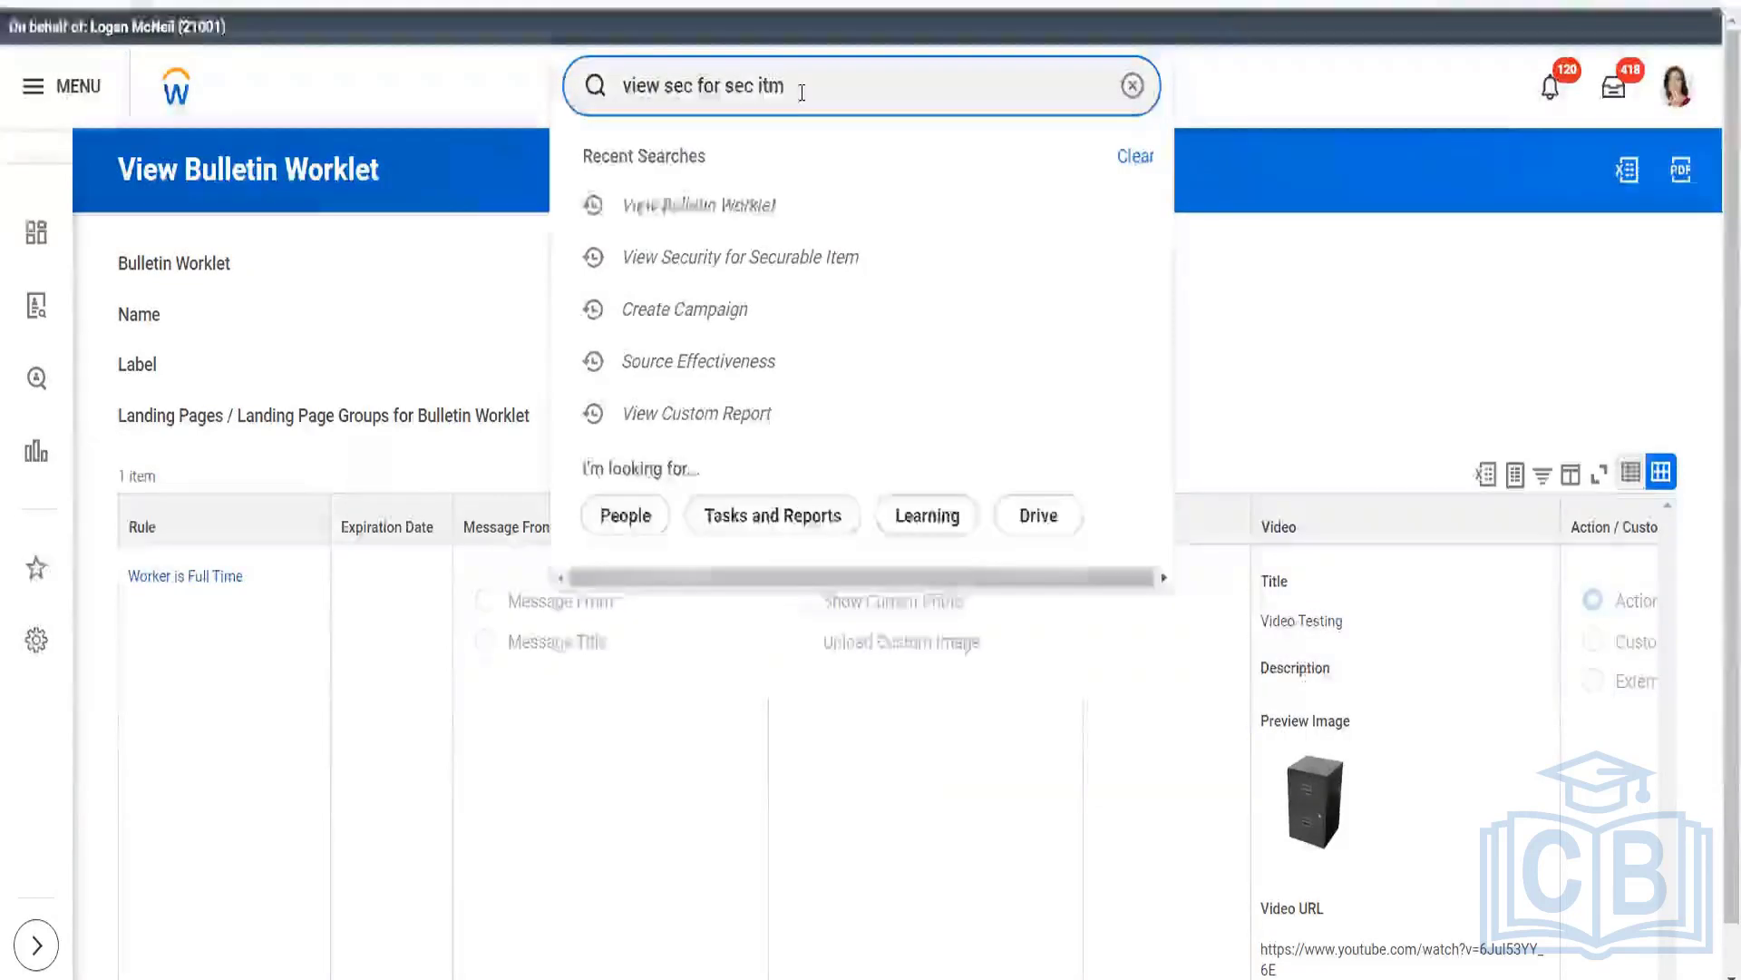
pyautogui.click(709, 186)
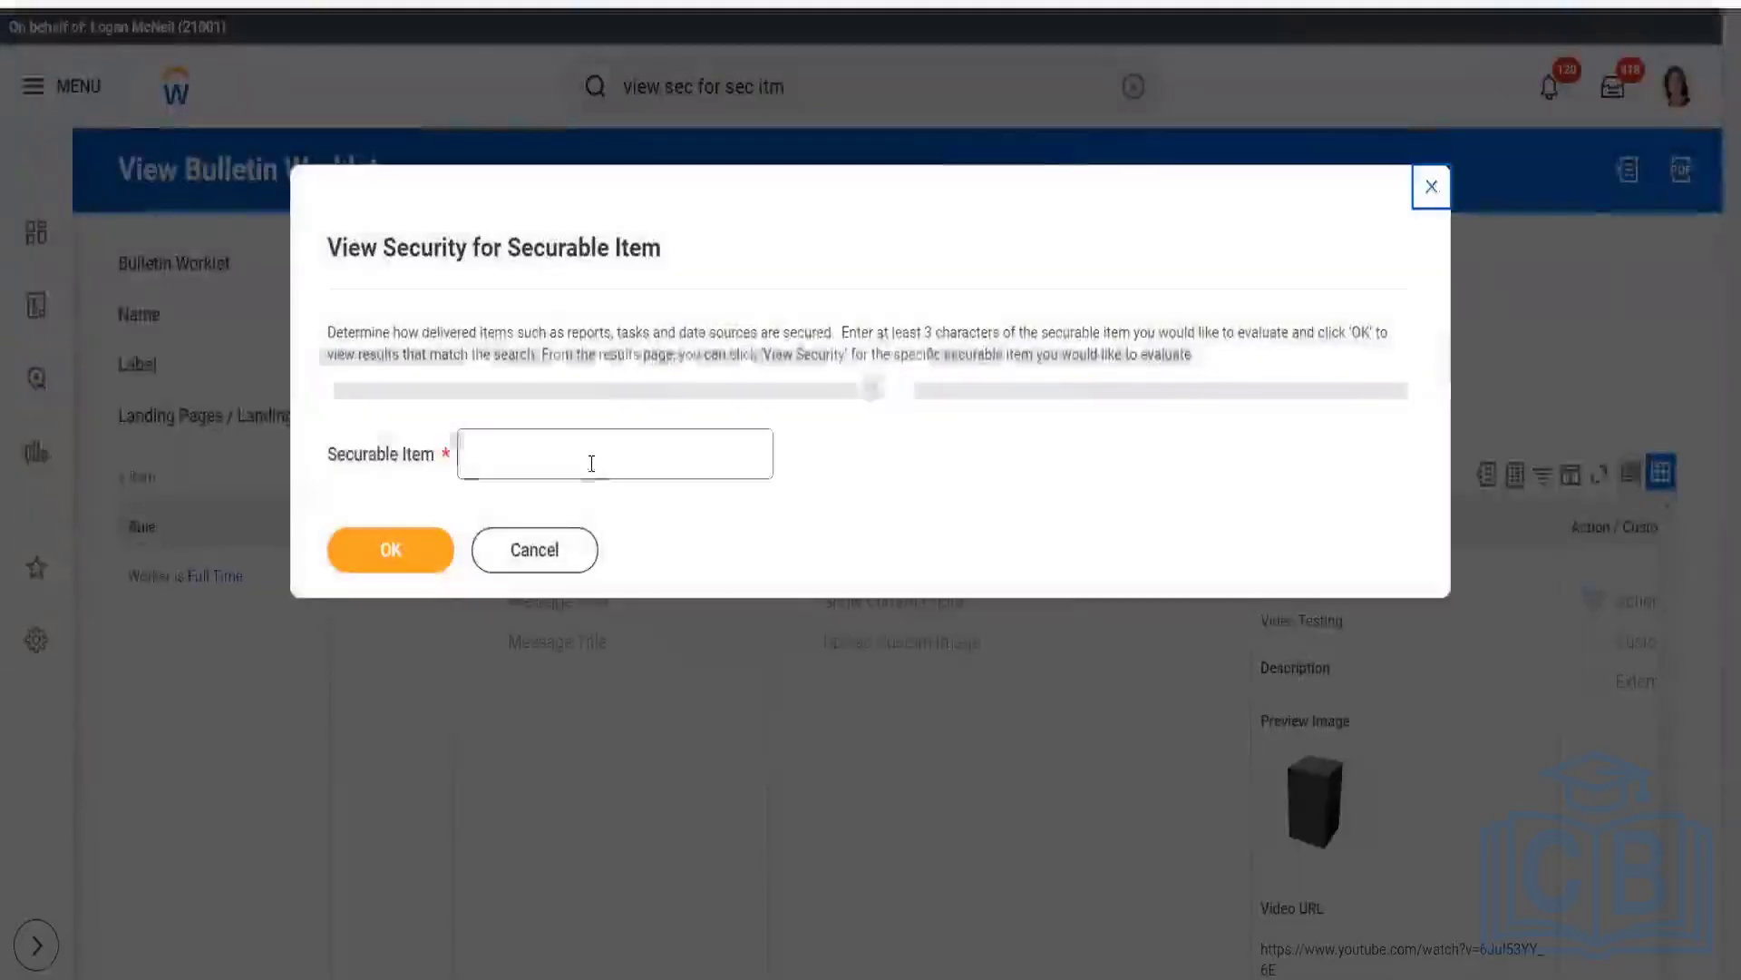
# Look up the securable item Custom Worklet and view the security of the Create Custom Allowed Worklet Task
pyautogui.write('Worklet')
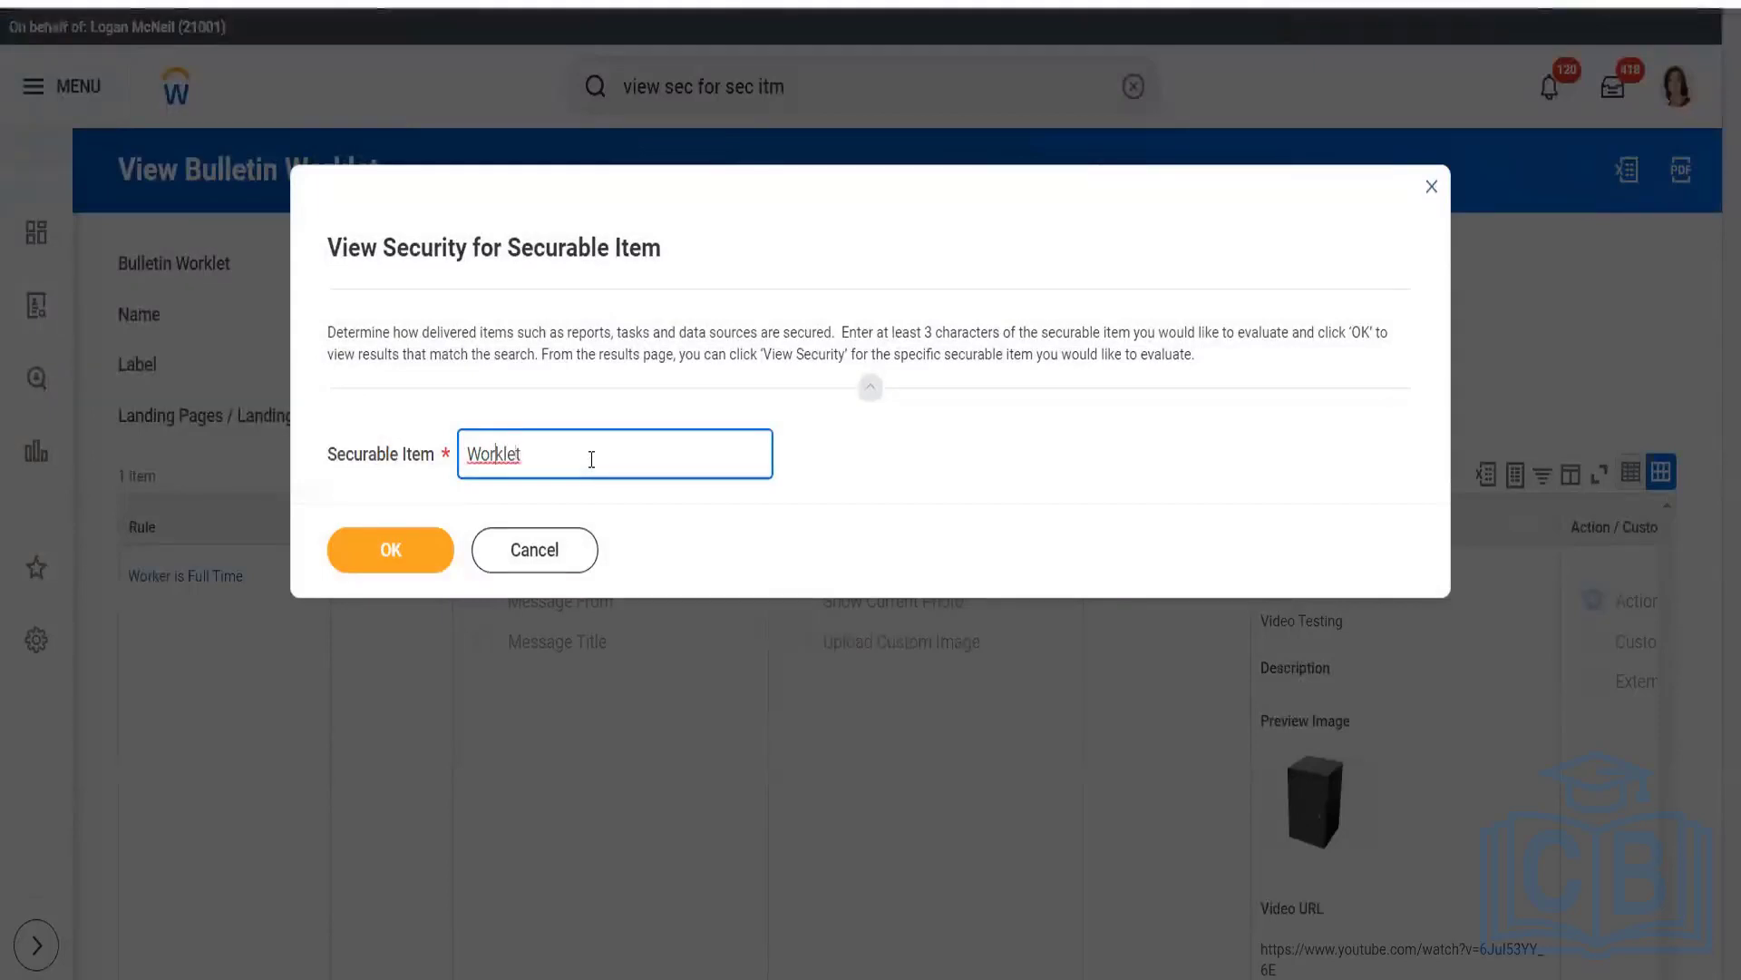
pyautogui.press('Left')
pyautogui.press('Left')
pyautogui.write('Custom')
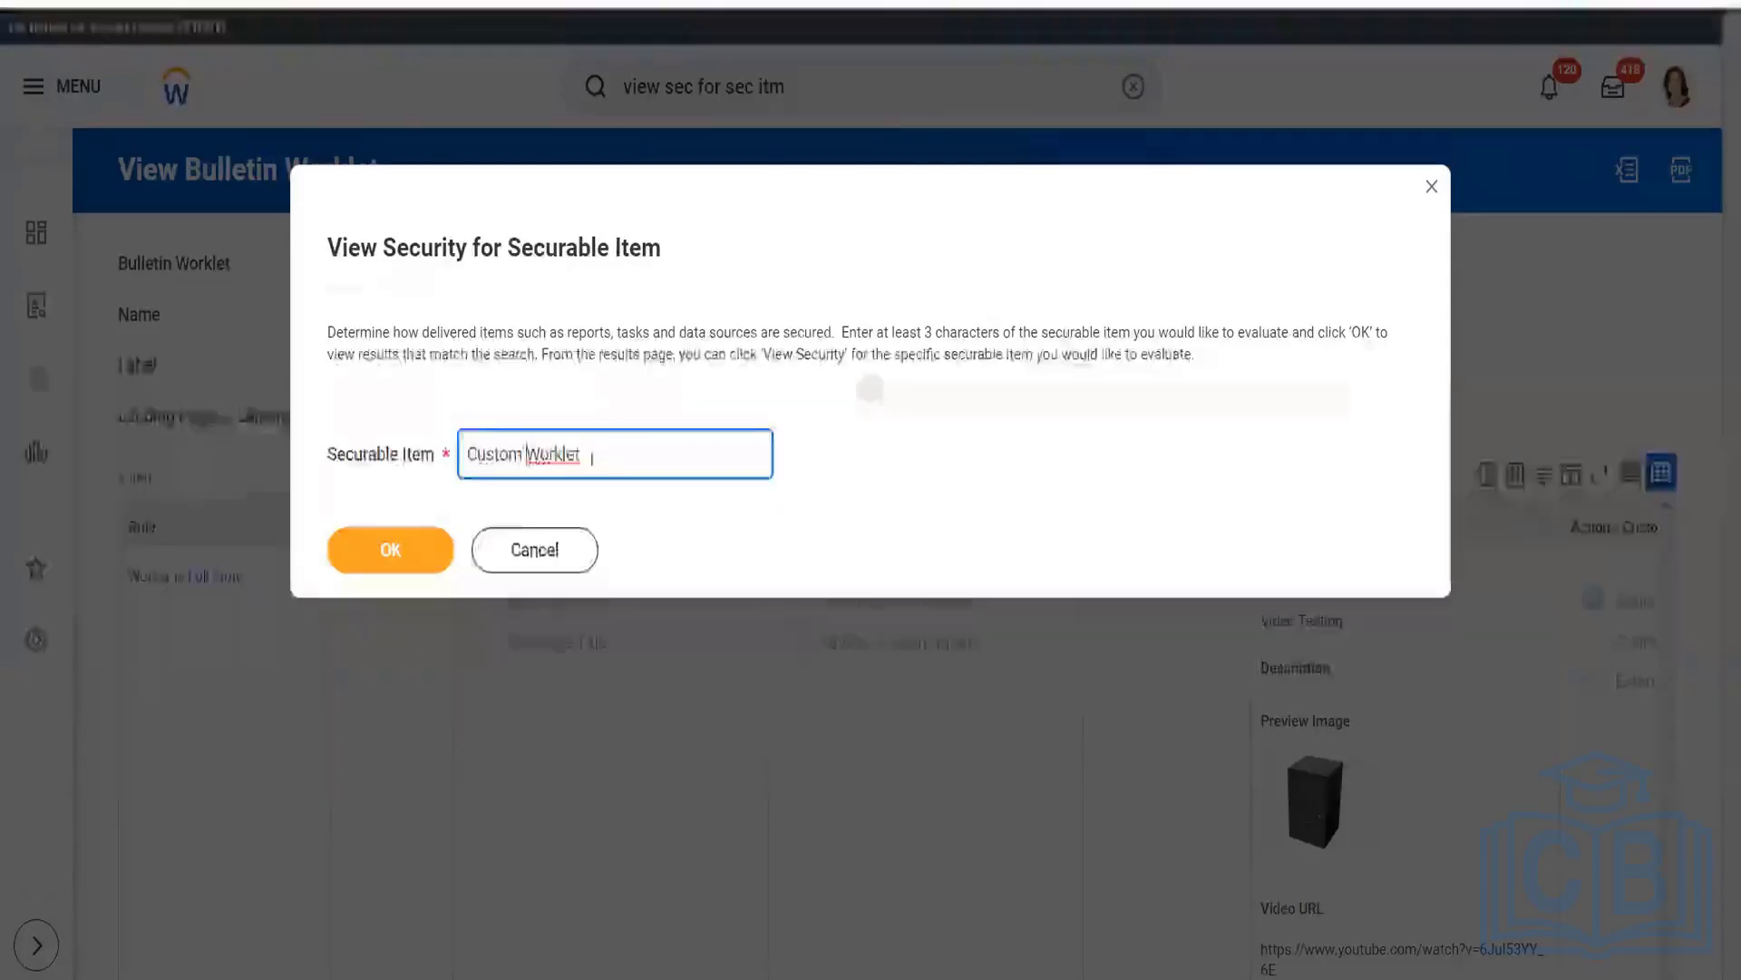
pyautogui.click(629, 449)
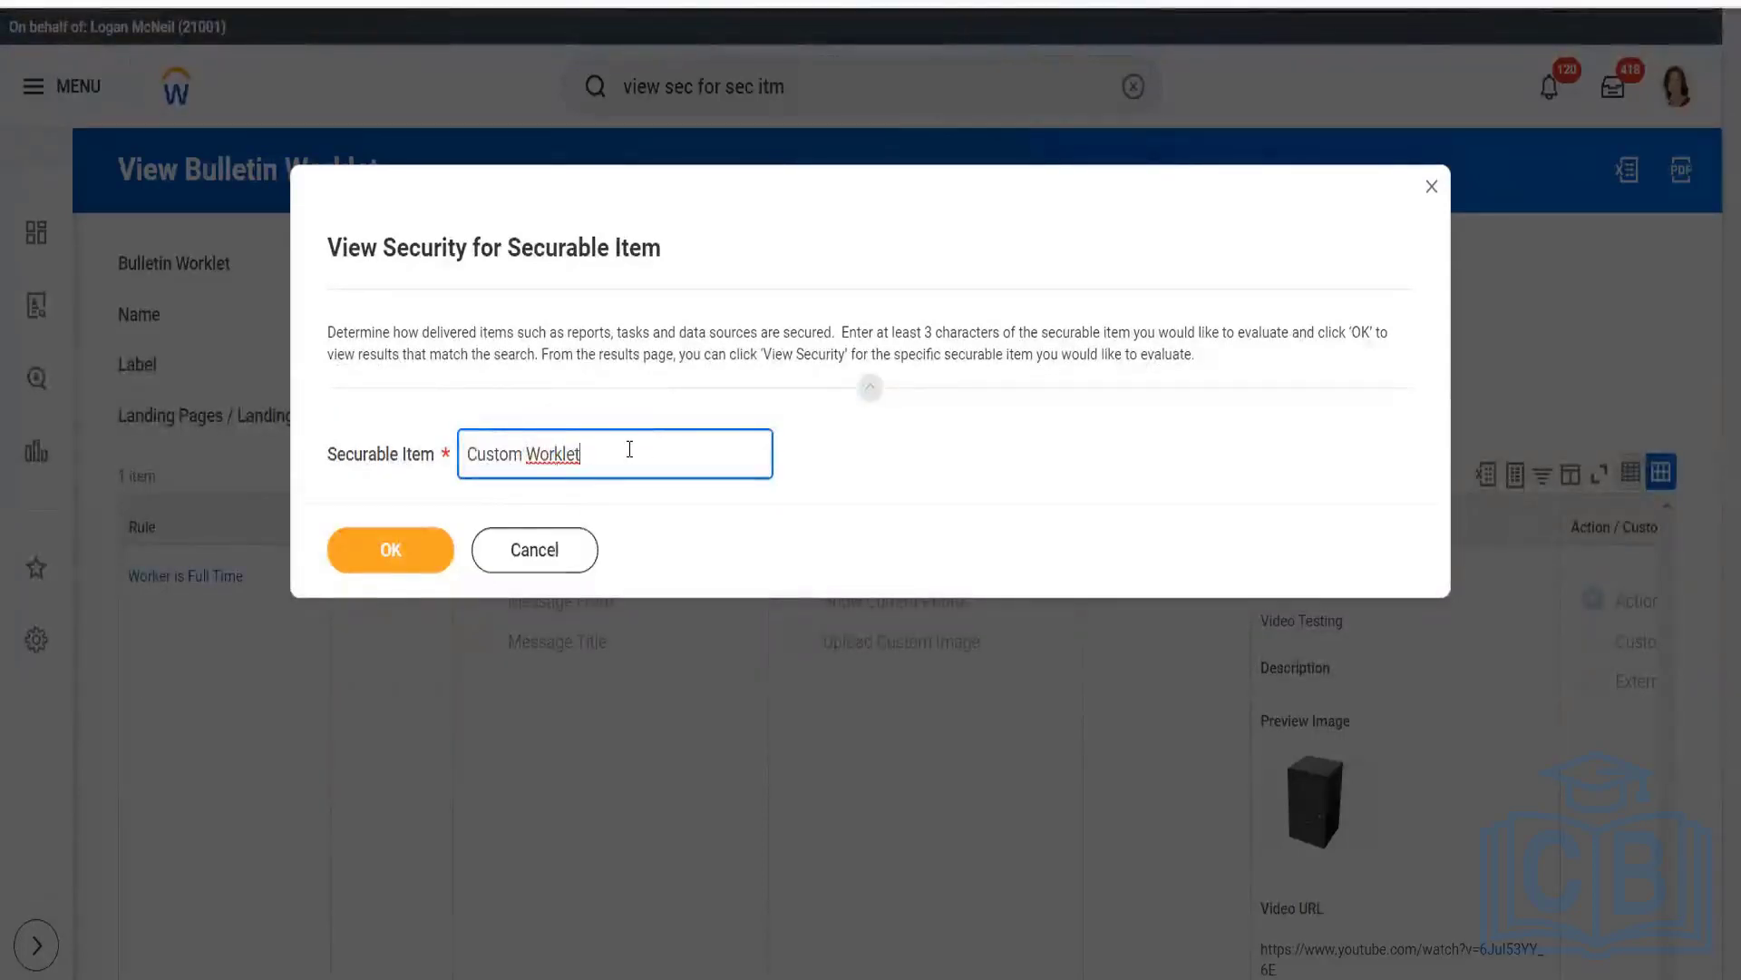
pyautogui.click(381, 553)
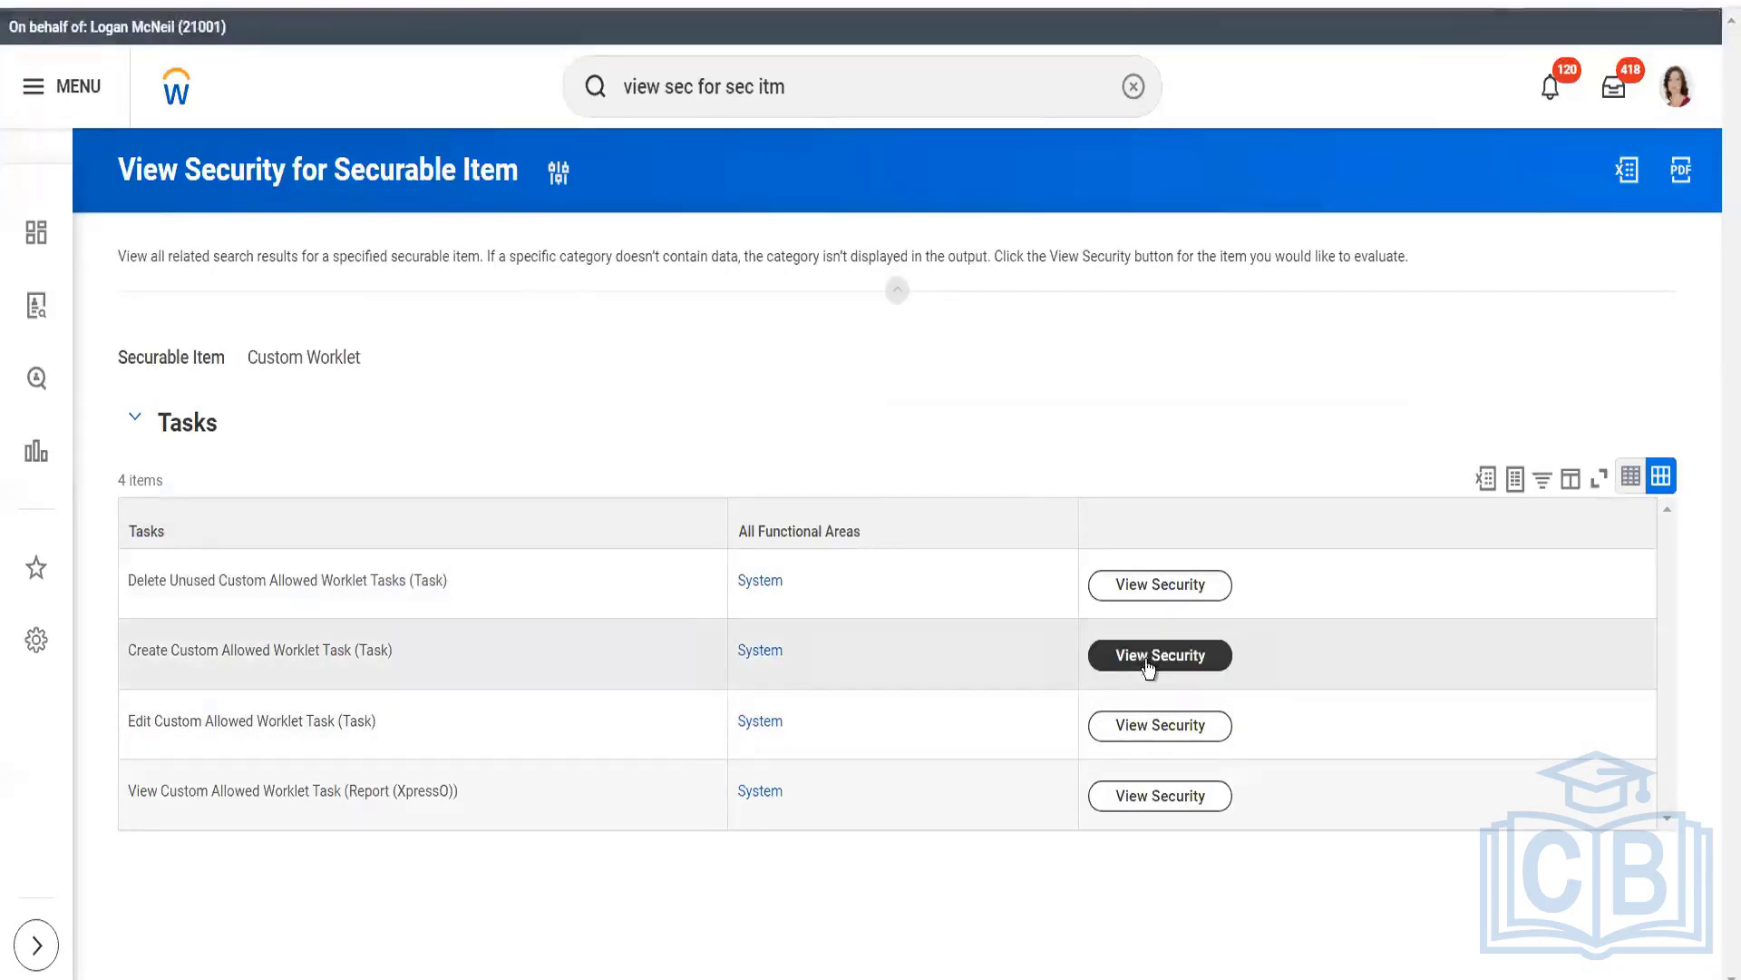
pyautogui.click(1148, 666)
pyautogui.click(1150, 667)
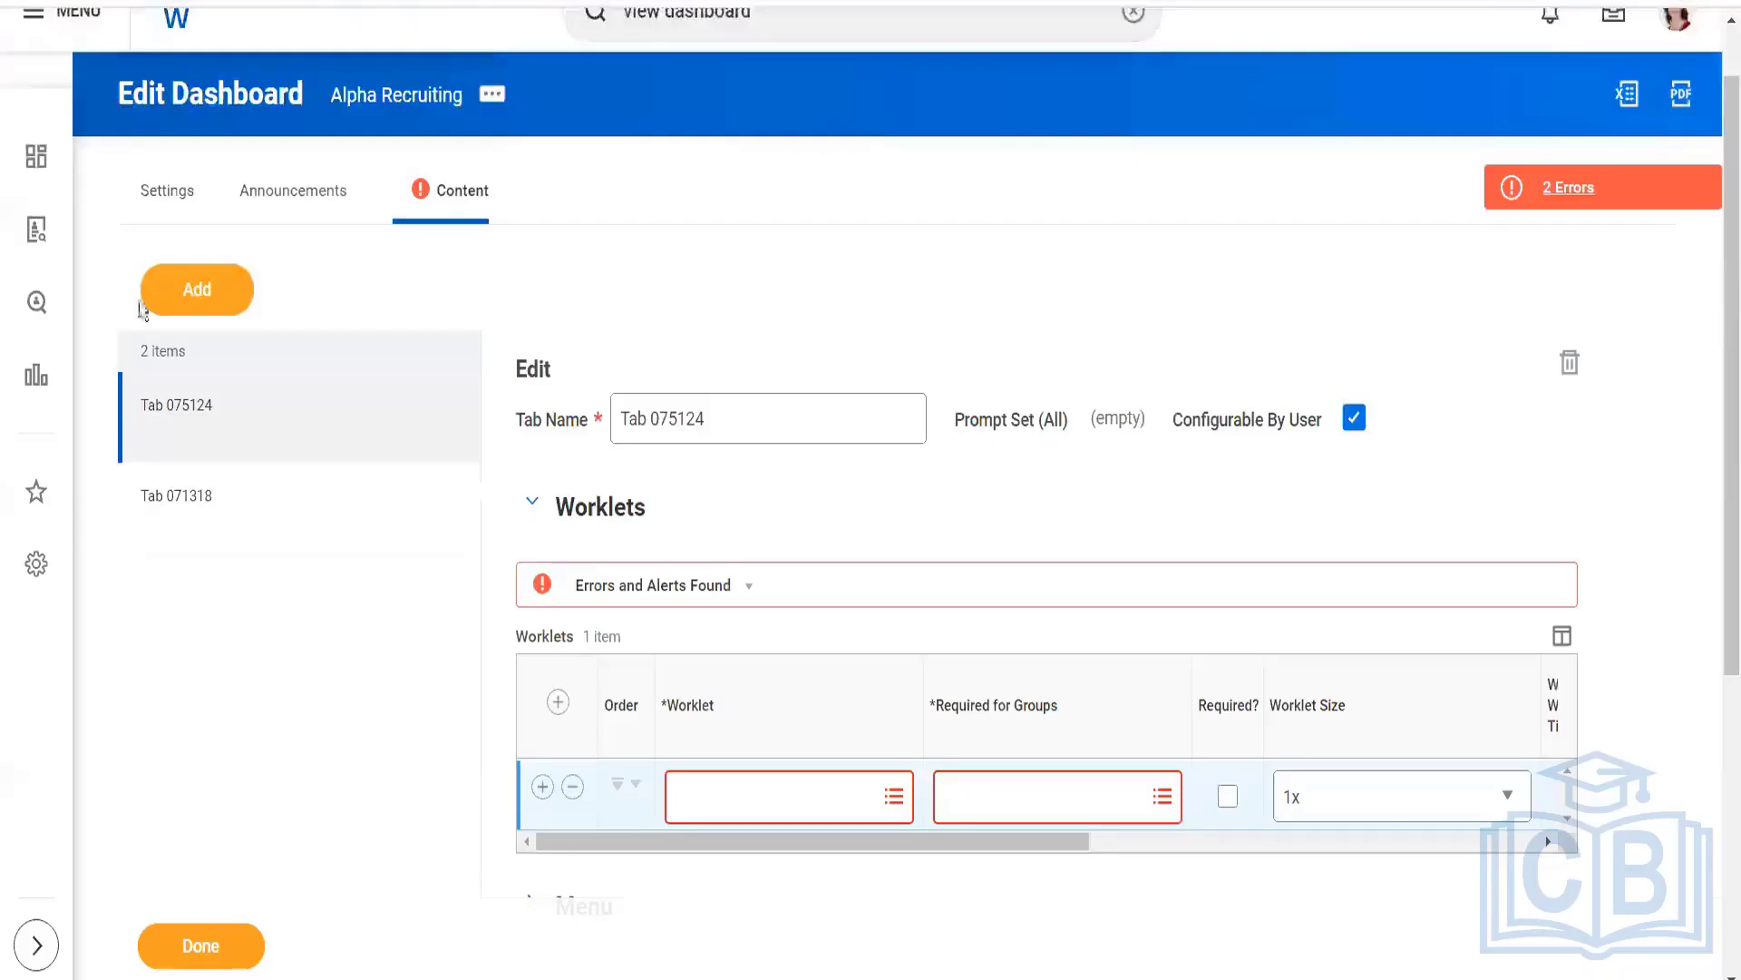
# Remove the empty worklet row from Tab 075124 and open the Alpha Recruiting dashboard's settings for editing
pyautogui.click(573, 788)
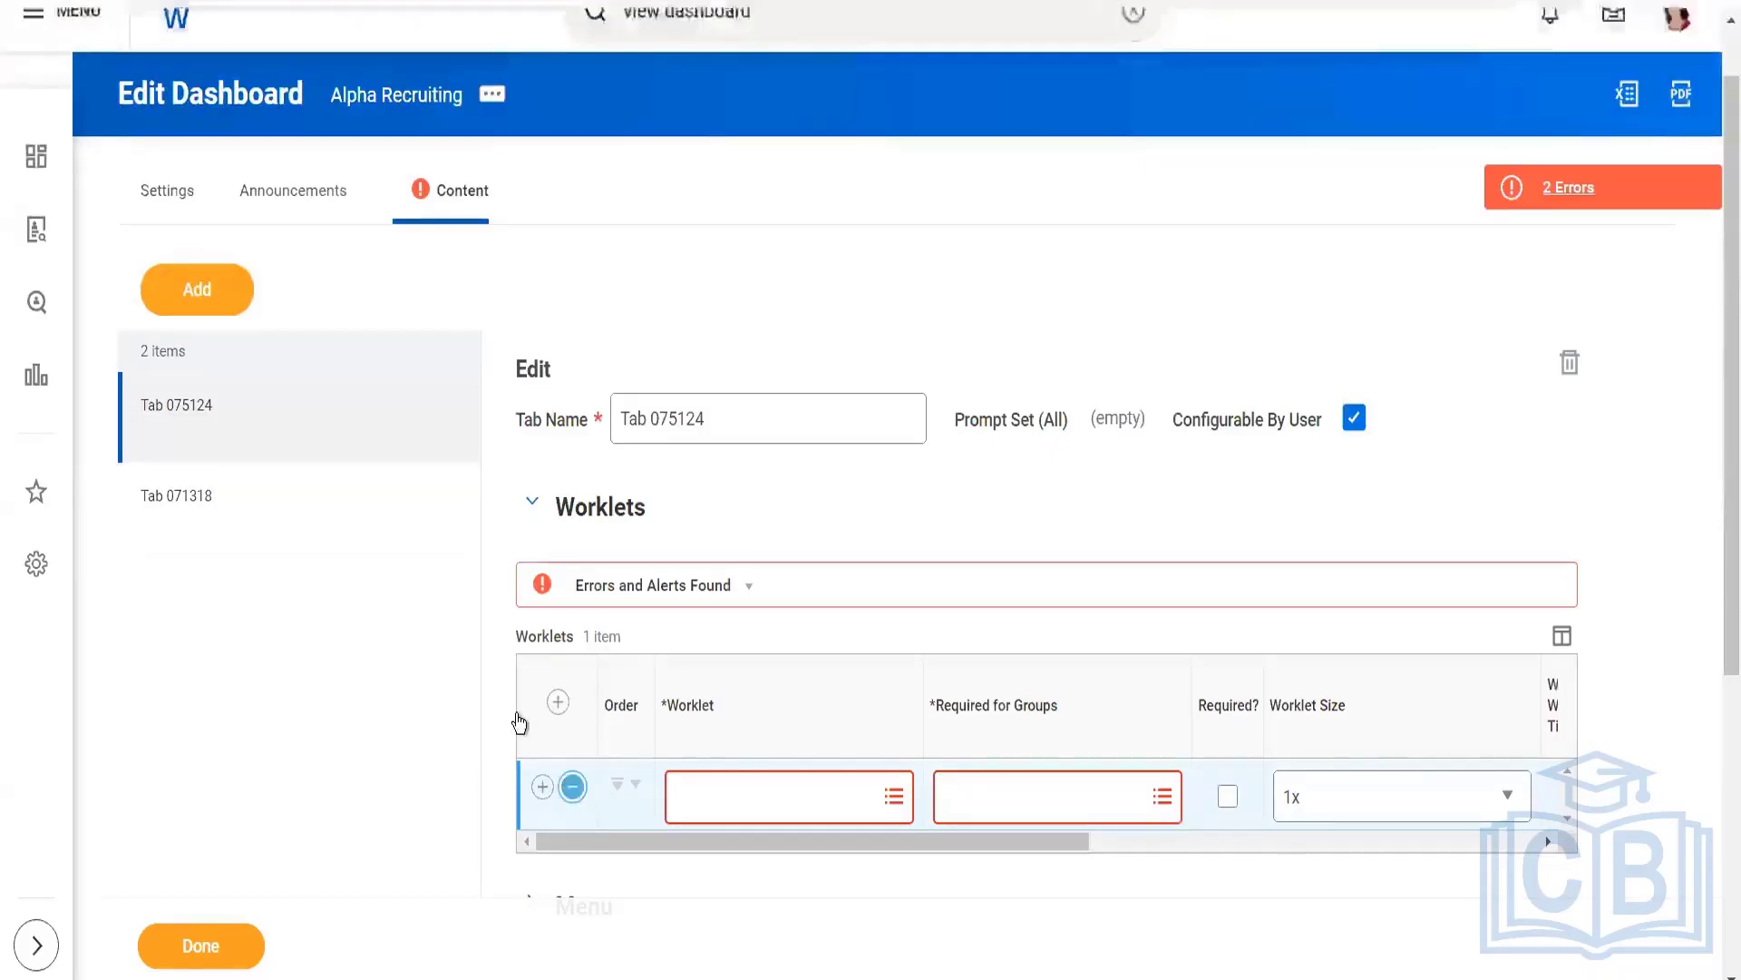
pyautogui.click(175, 206)
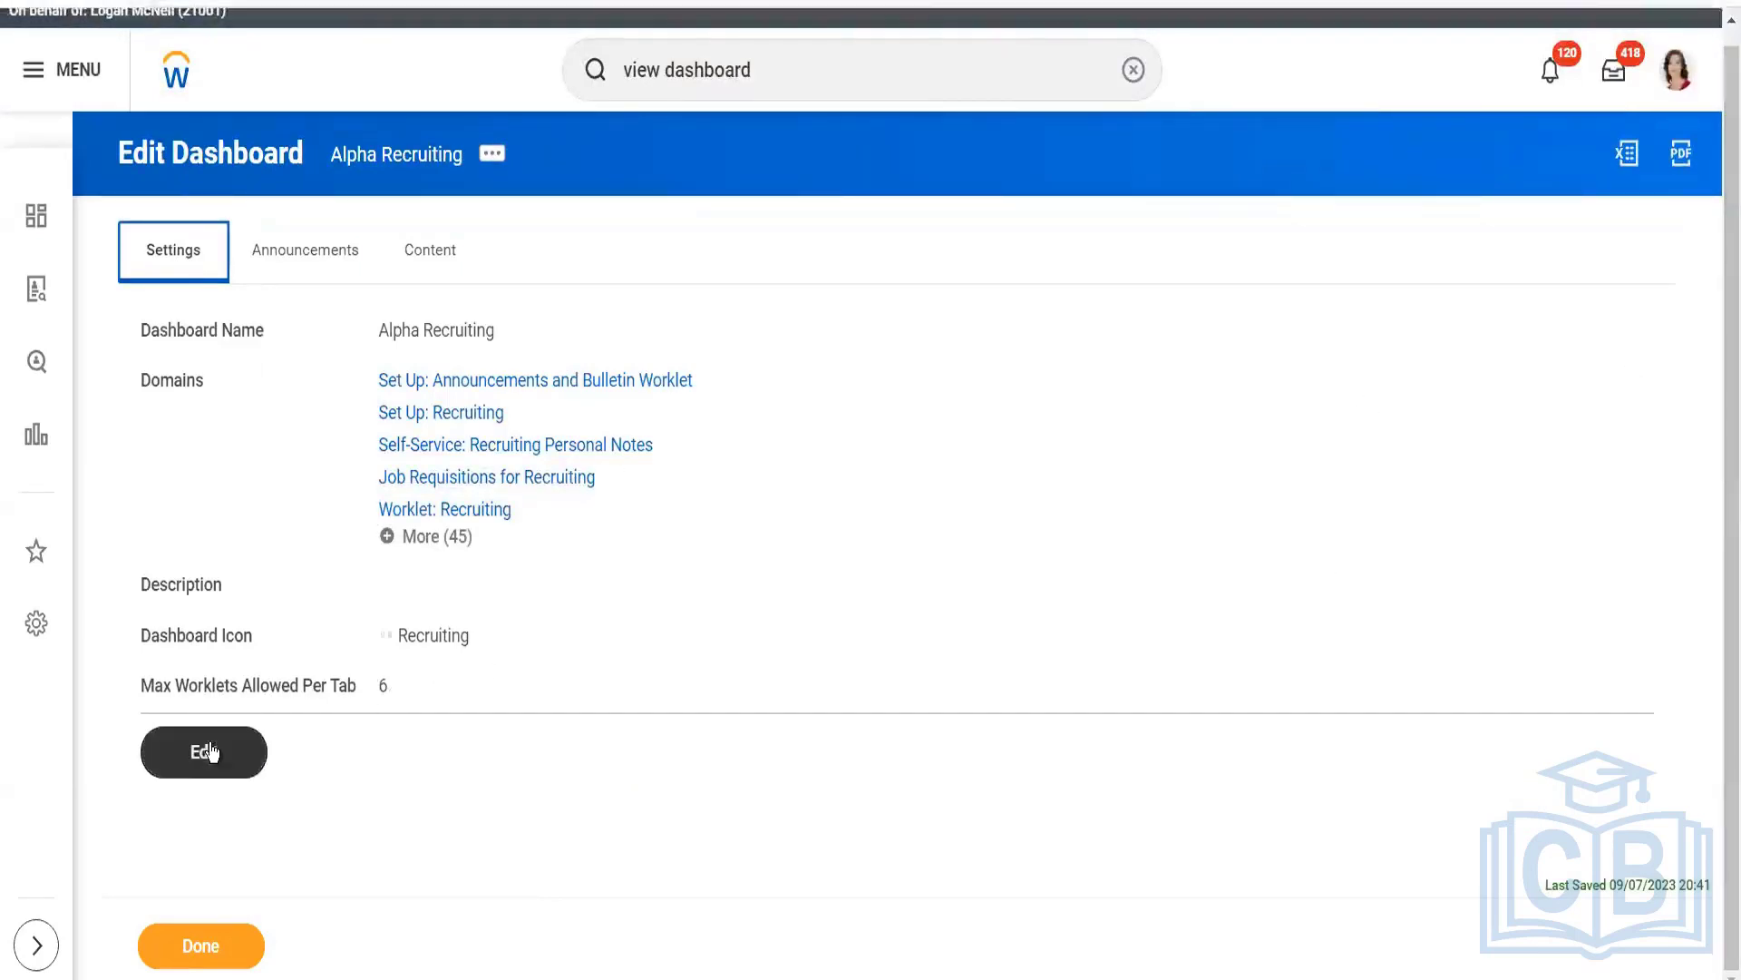
pyautogui.click(209, 752)
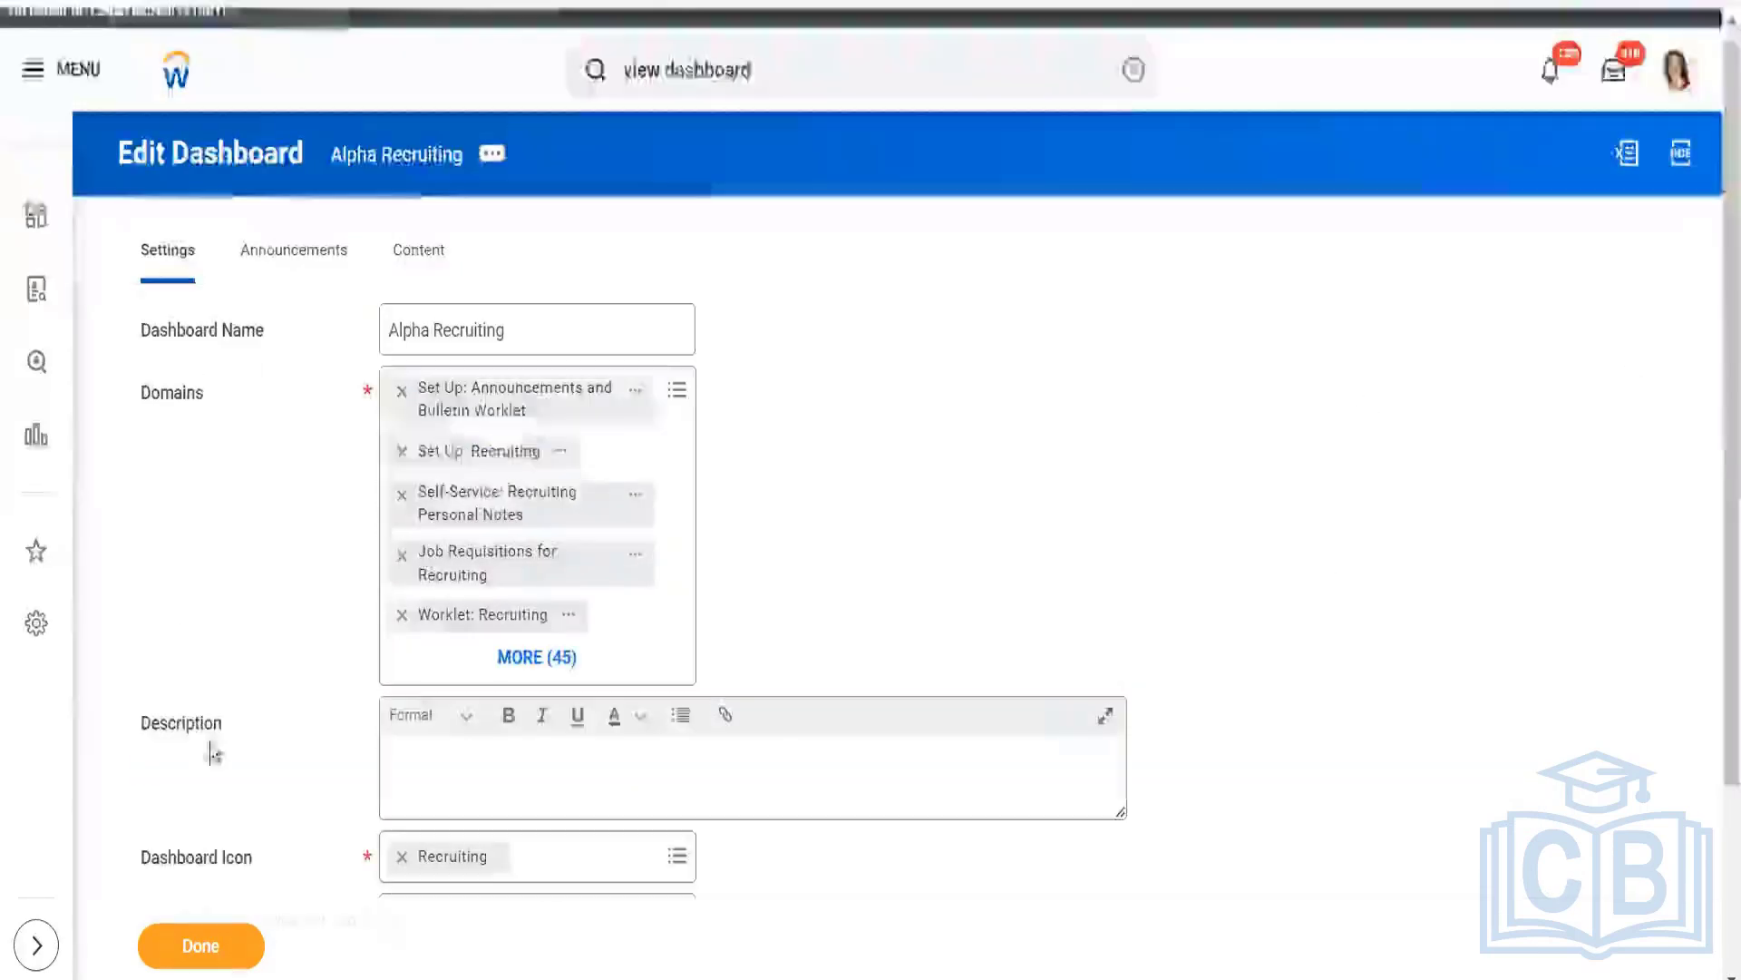
pyautogui.scroll(-1, 1717, 528)
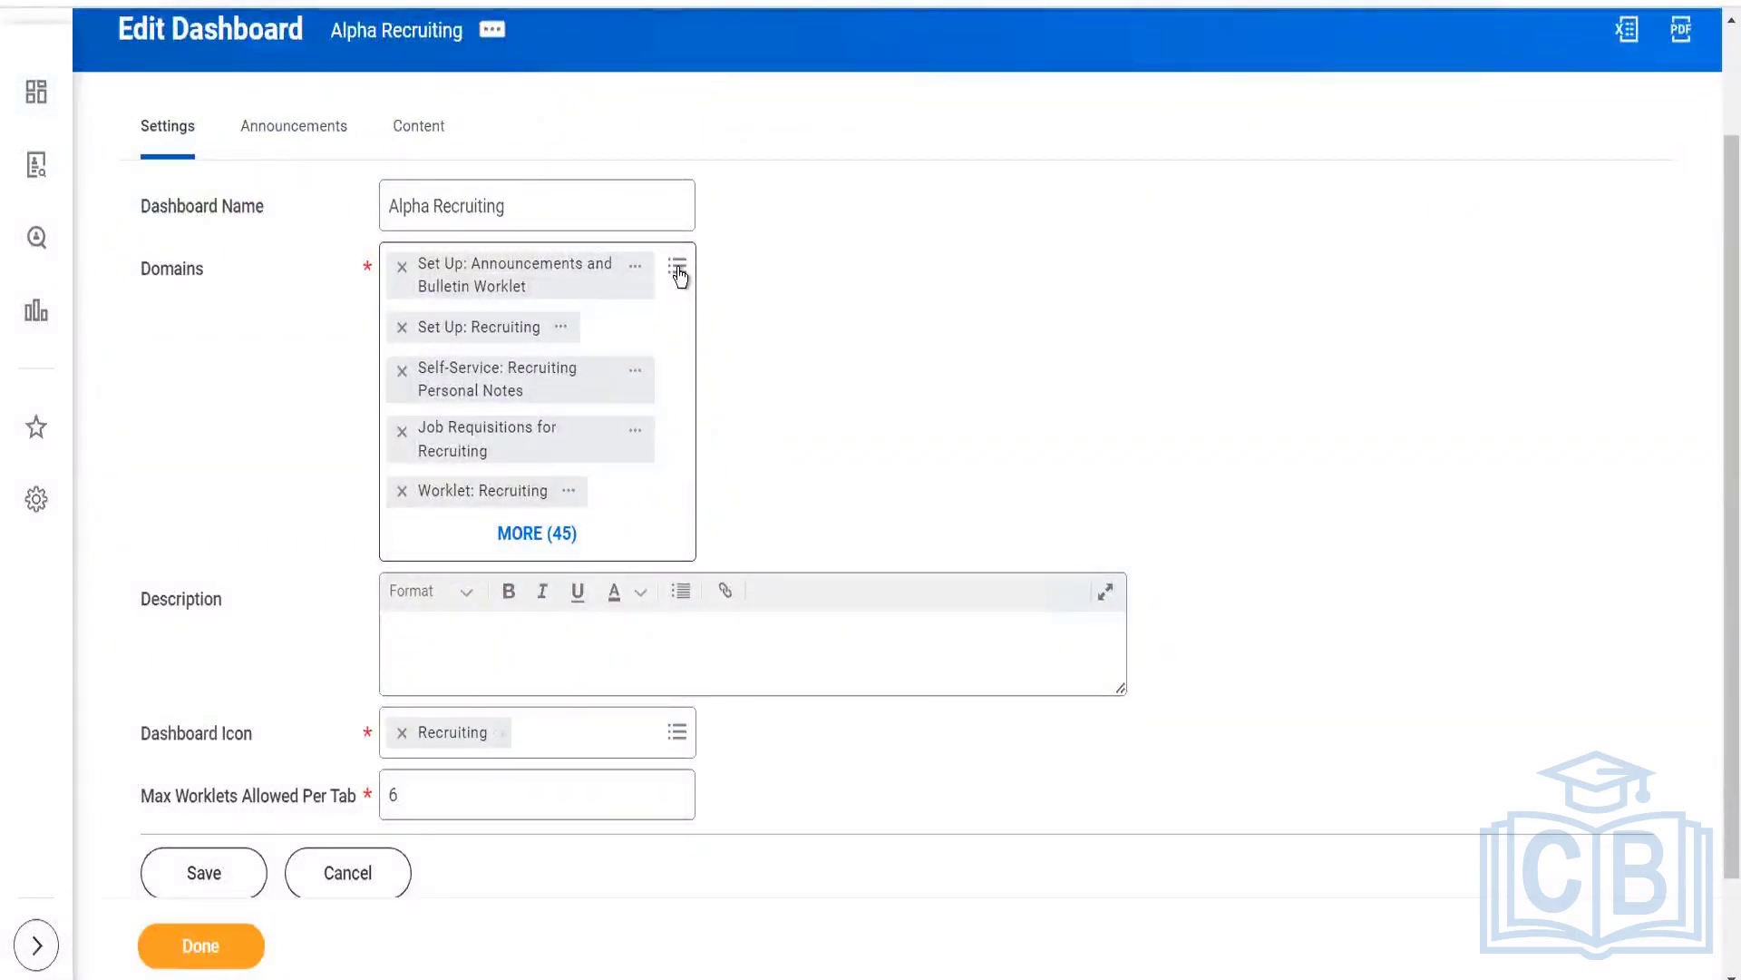
# Find the domains matching "worklet" and add Worklet: Dashboard and Set Up: Tenant Setup - Worklets to the dashboard's domains
pyautogui.click(678, 270)
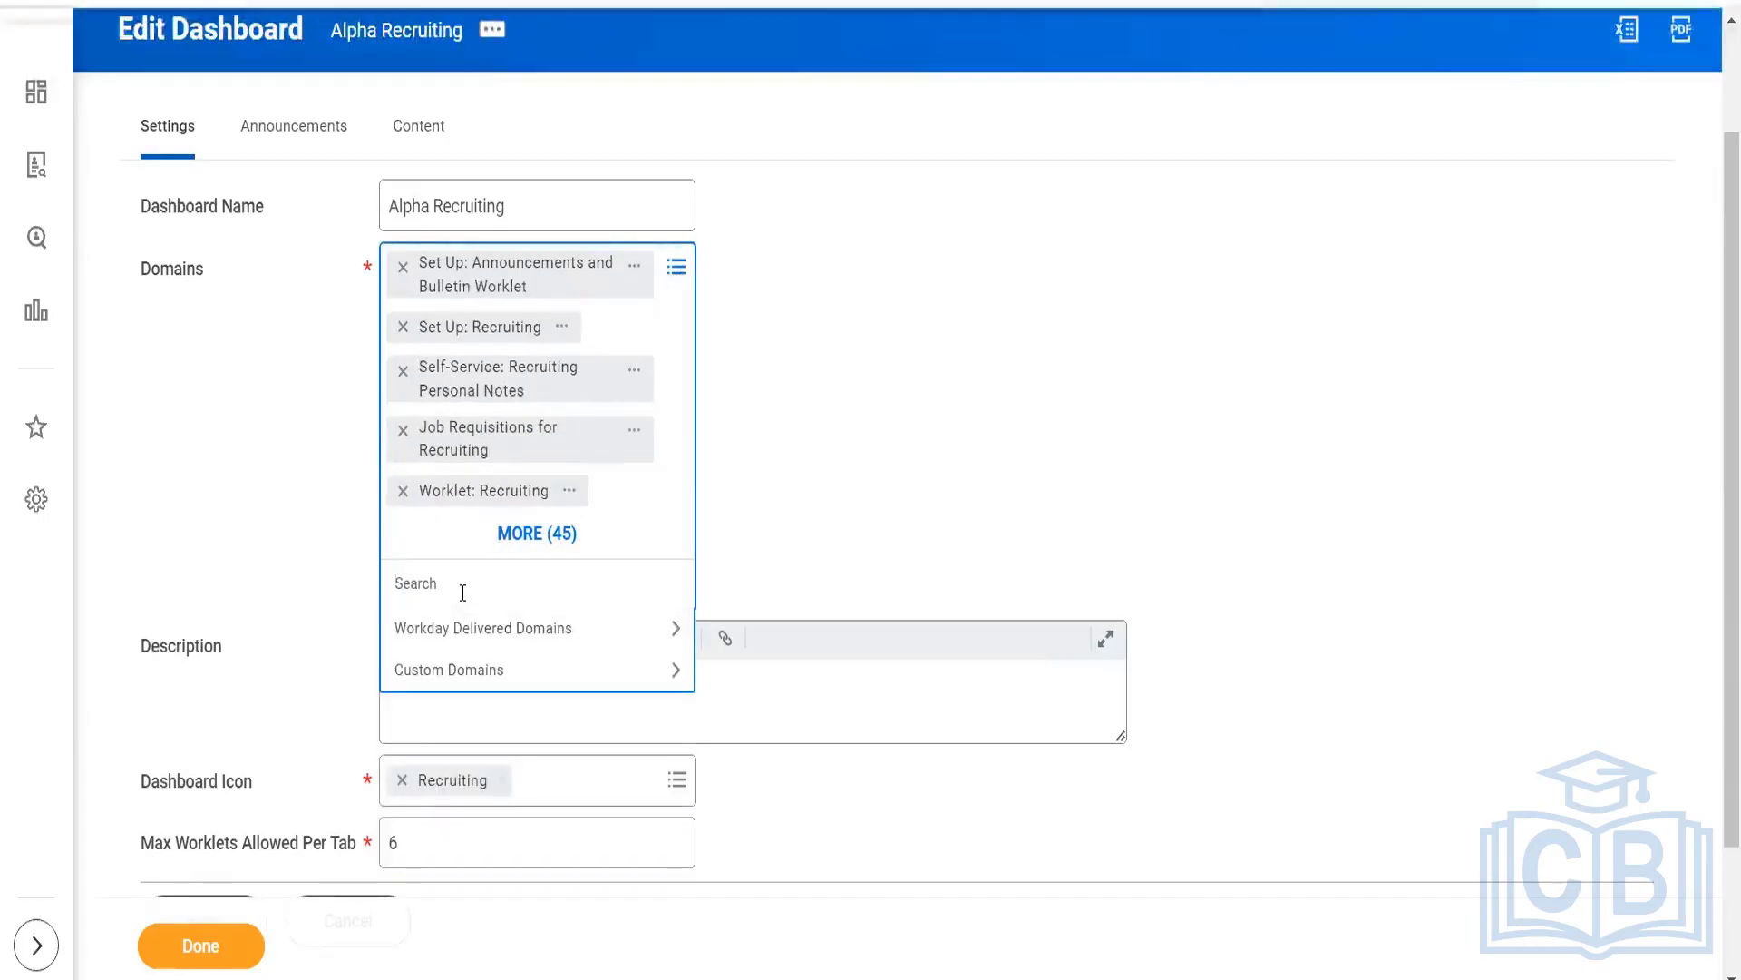
pyautogui.write('worklet')
pyautogui.press('Return')
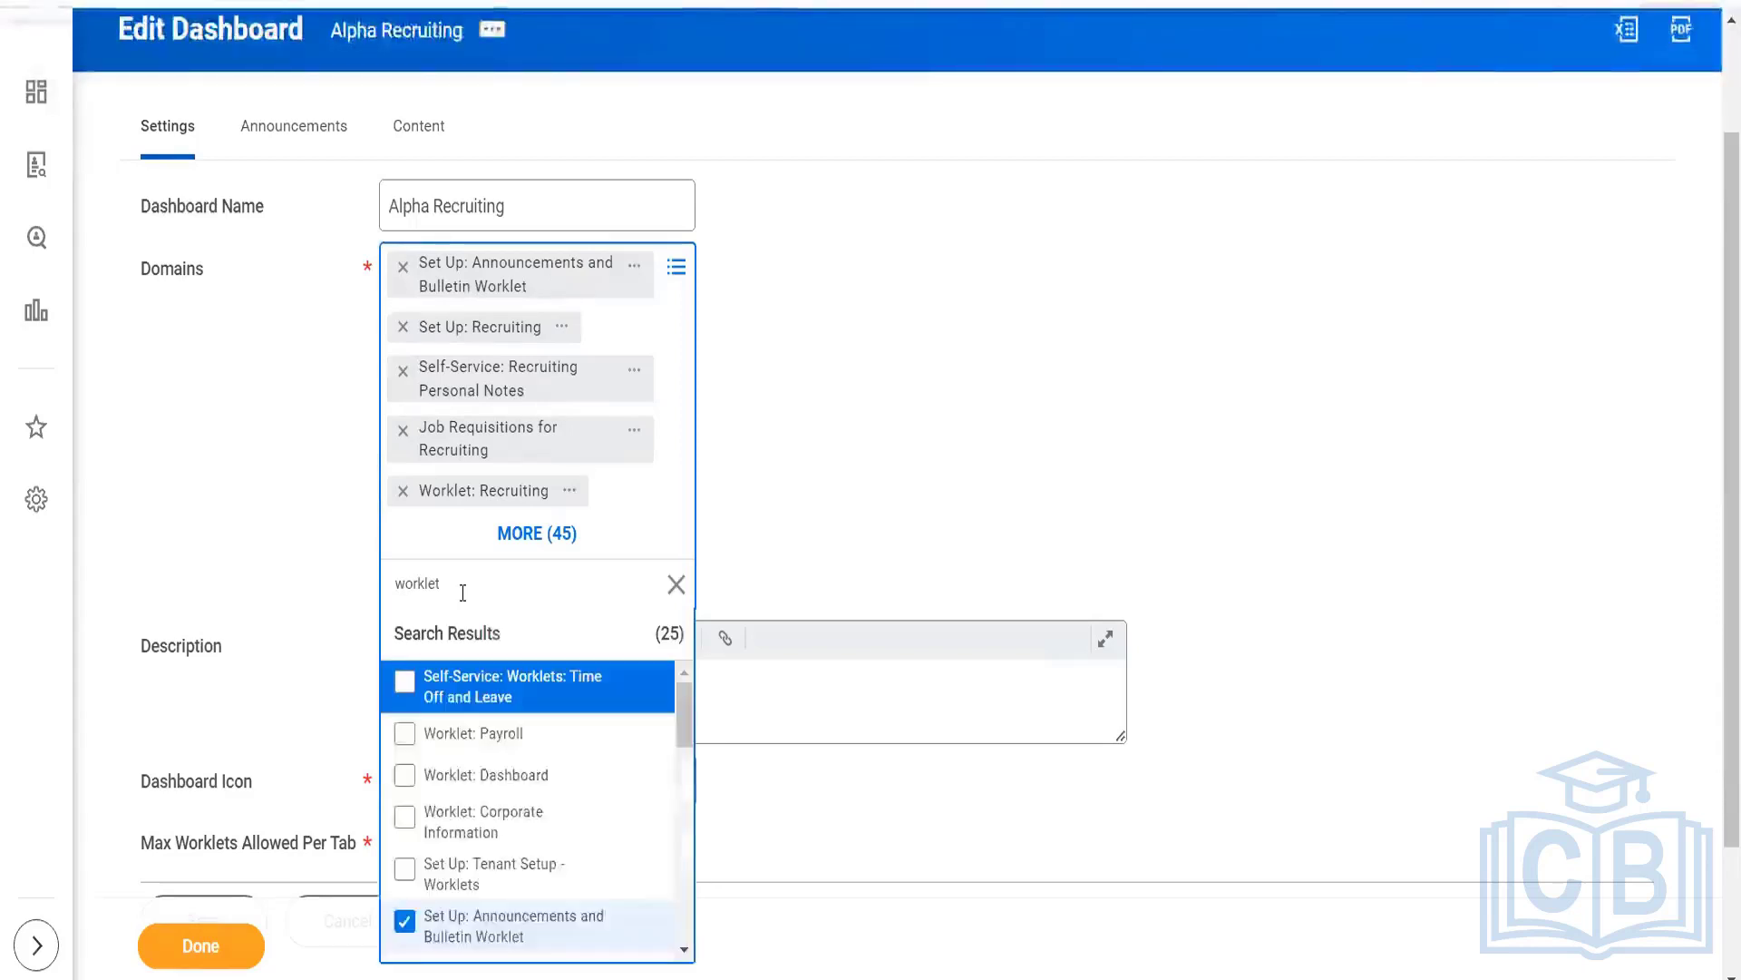
pyautogui.click(530, 782)
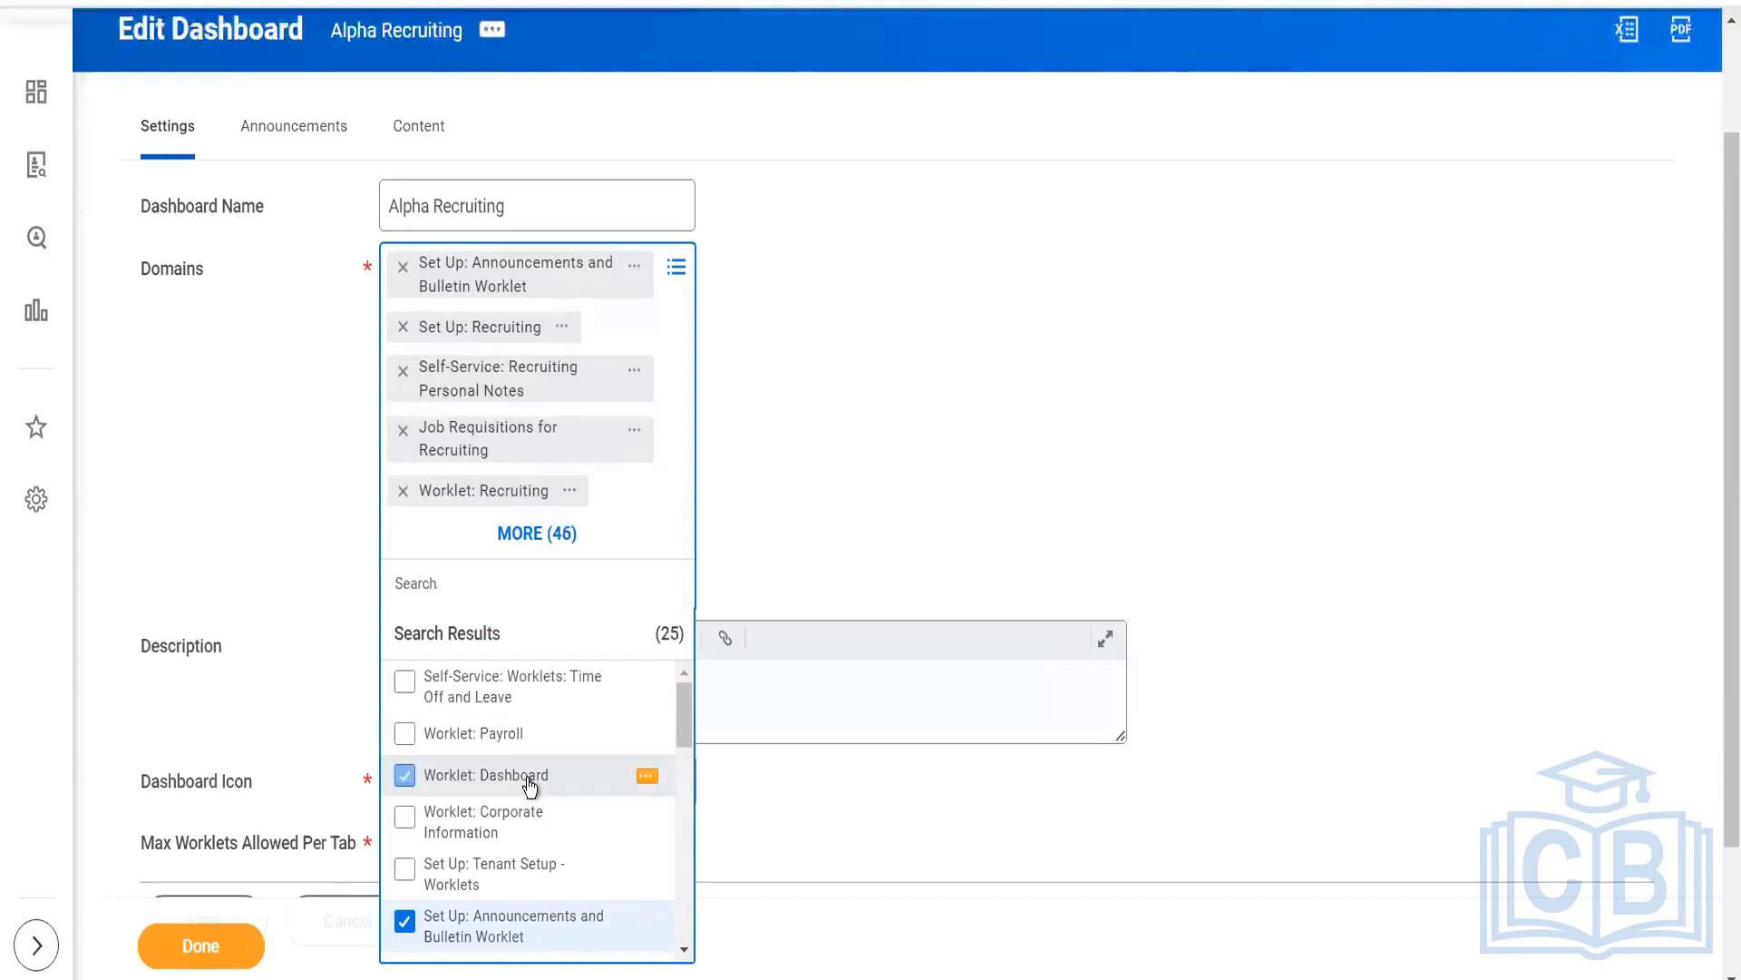
pyautogui.click(515, 876)
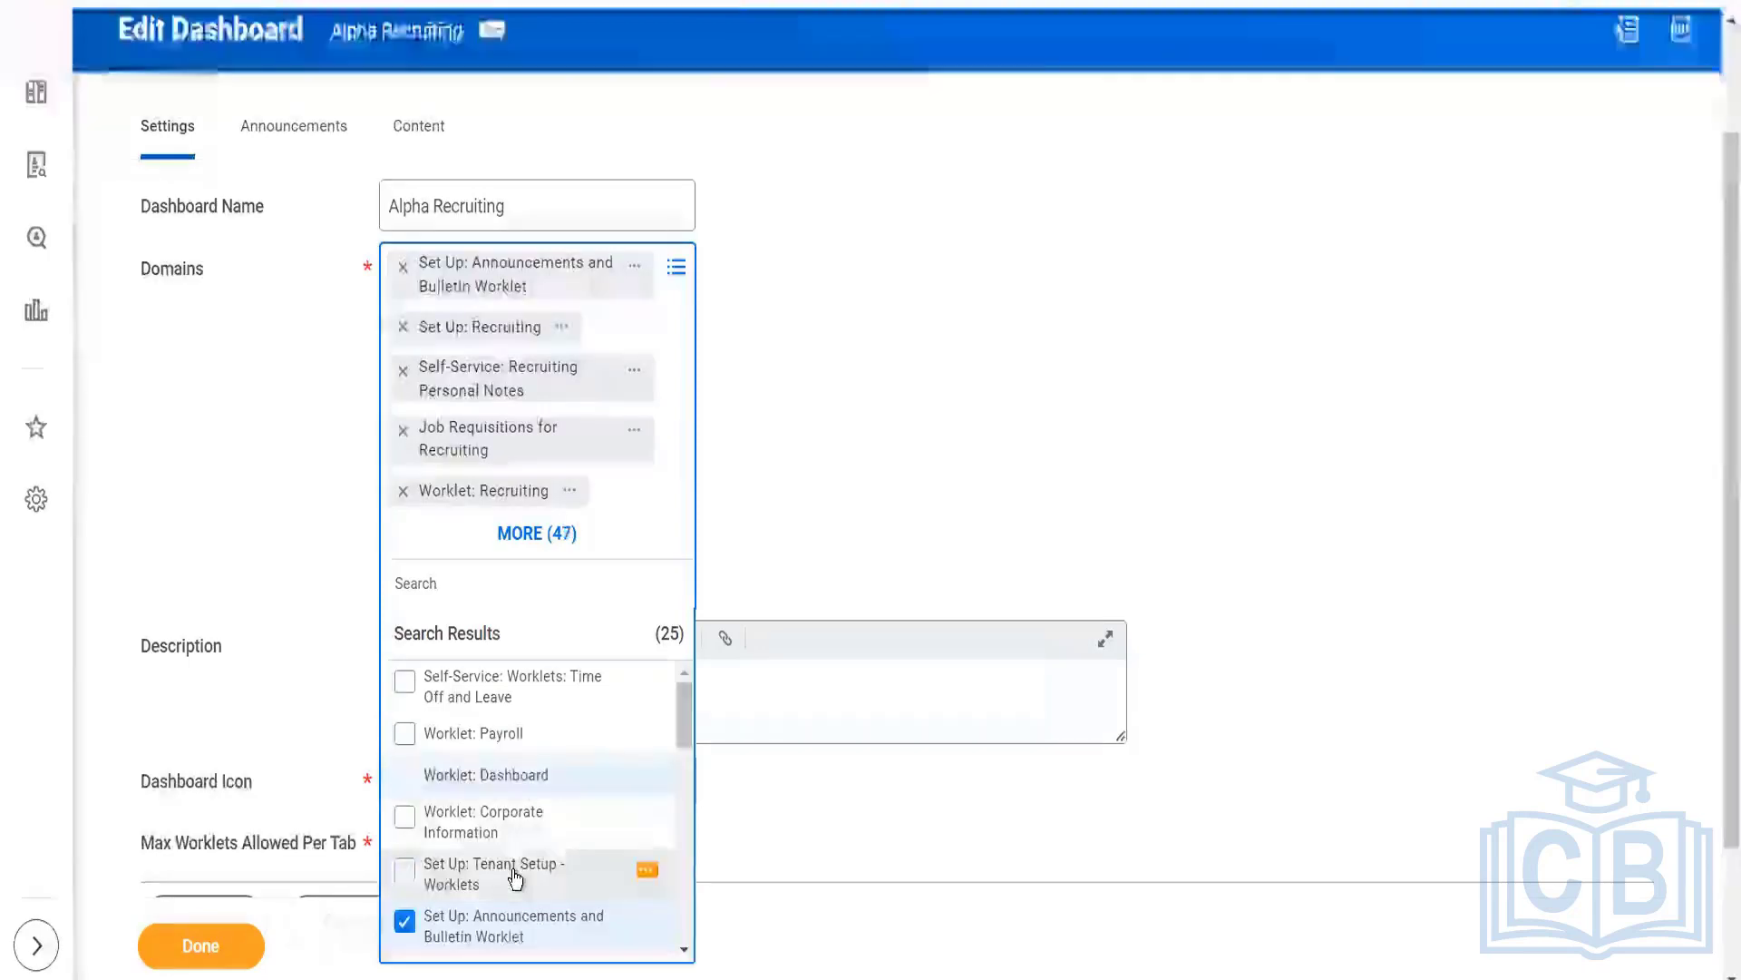
pyautogui.click(945, 411)
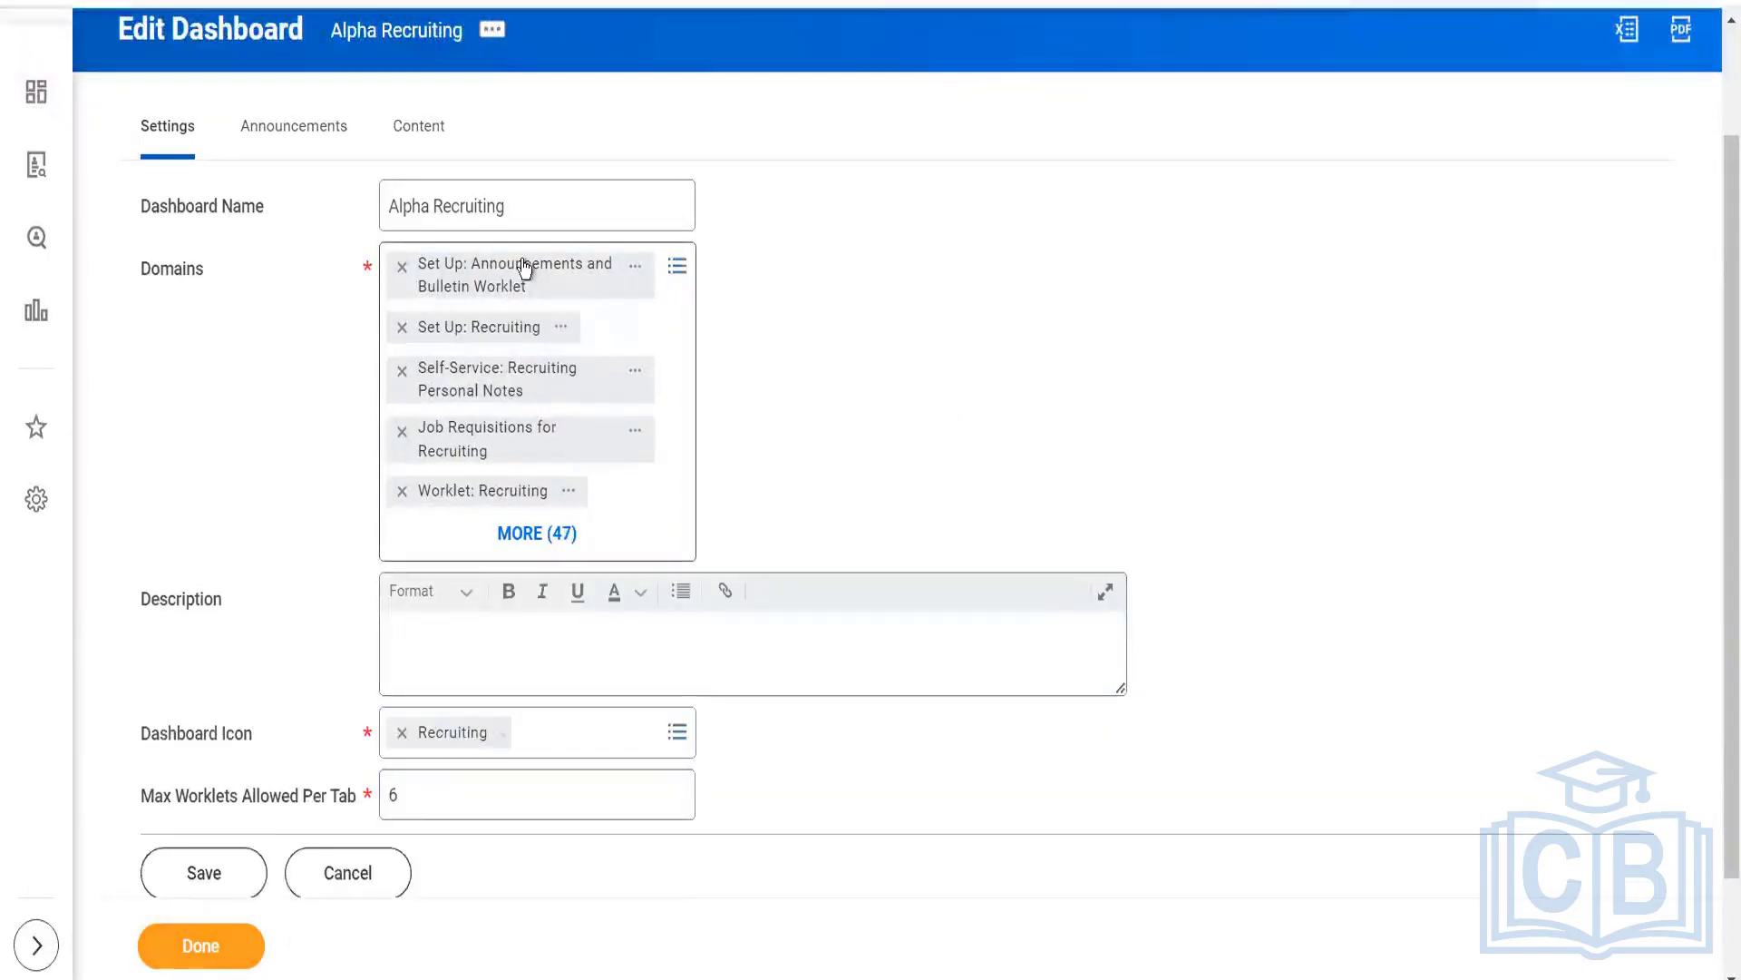
# Check all available worklets in a new row on Tab 075124, remove that row and finish editing the dashboard
pyautogui.click(415, 132)
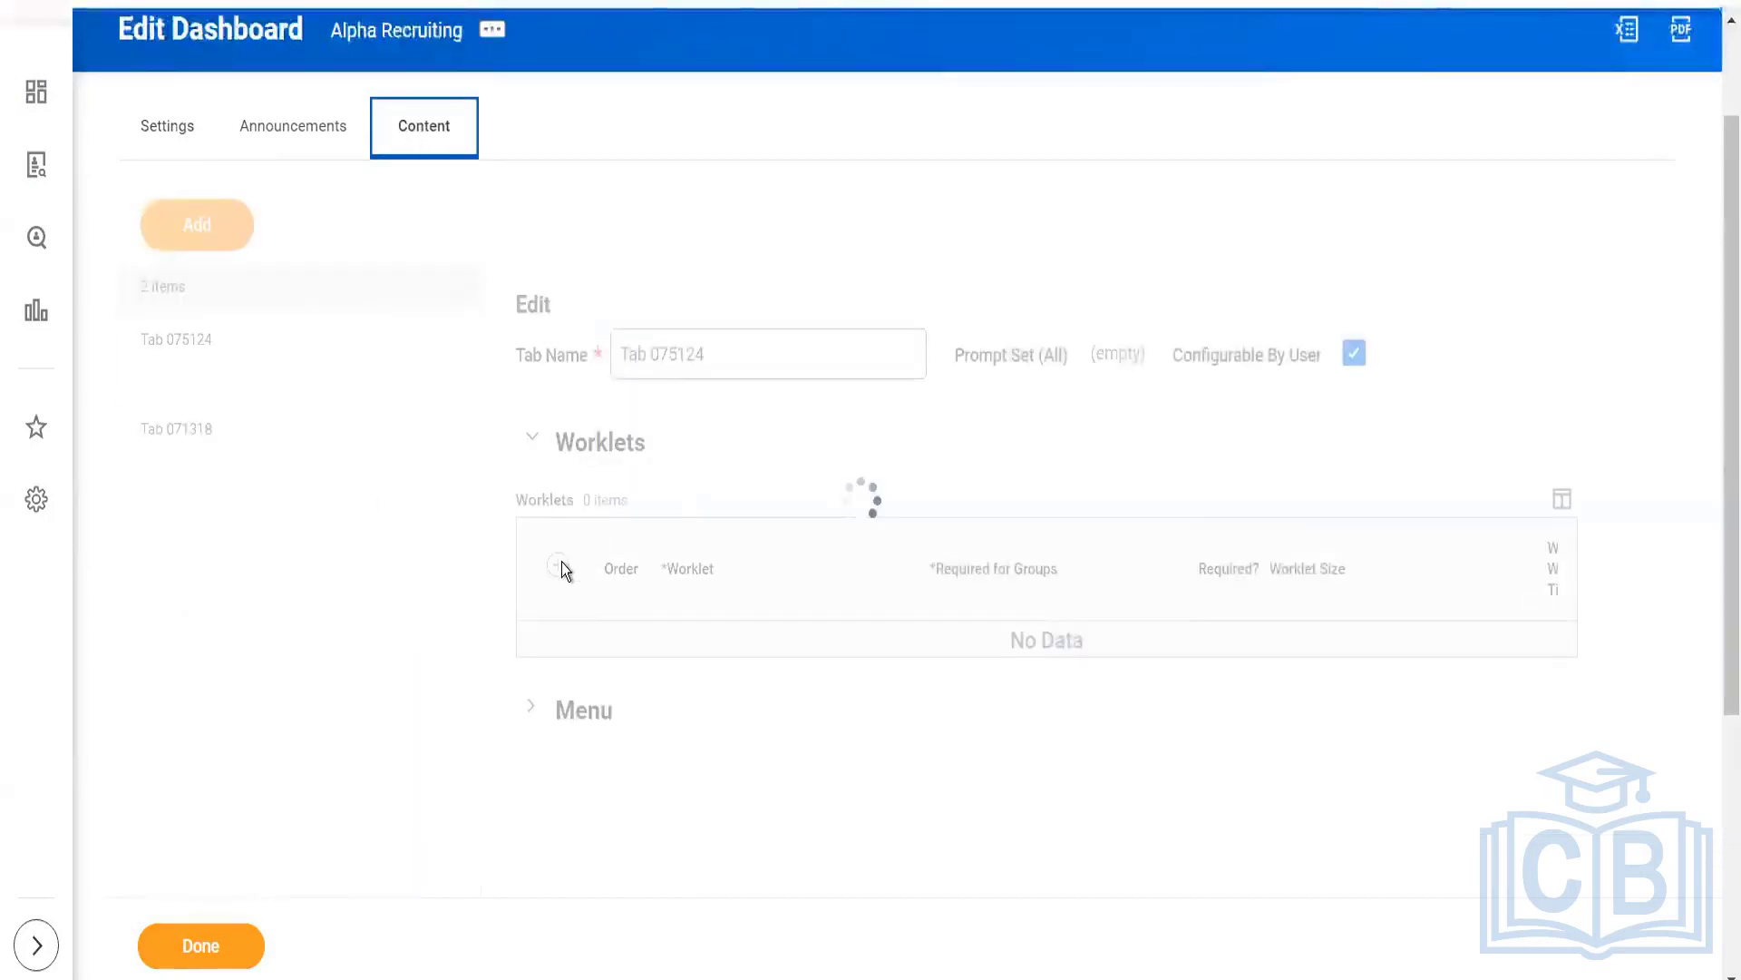
pyautogui.click(533, 442)
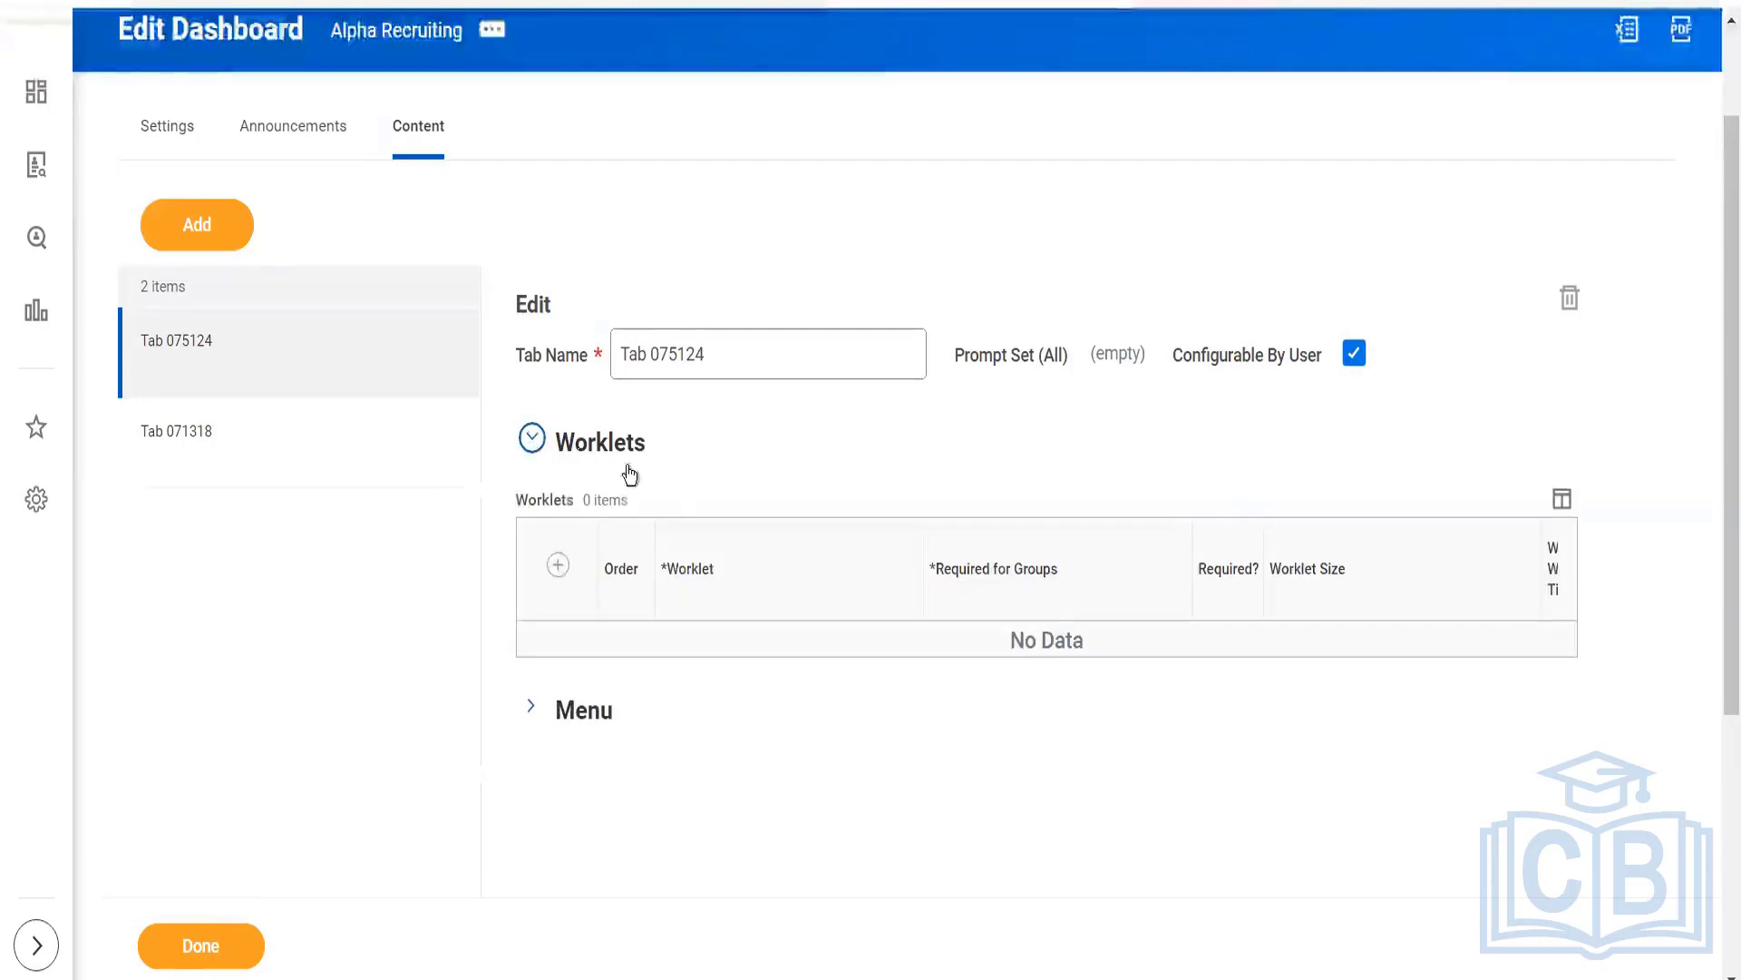
pyautogui.click(557, 565)
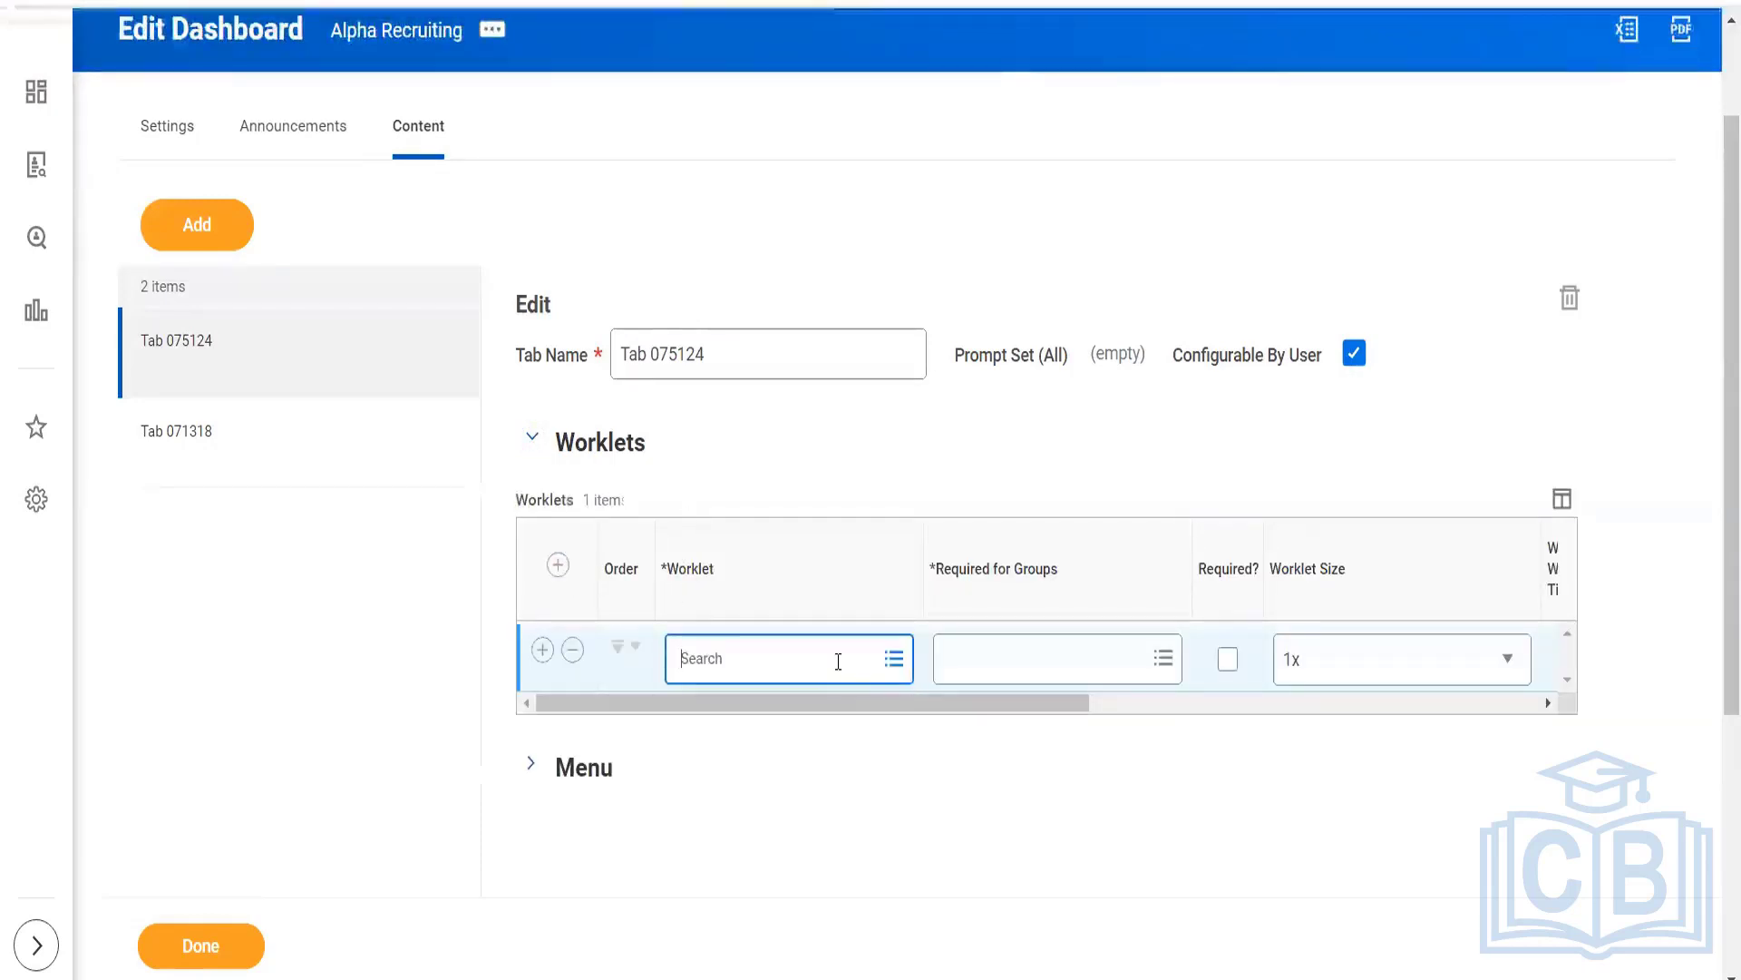
pyautogui.click(838, 661)
pyautogui.click(802, 582)
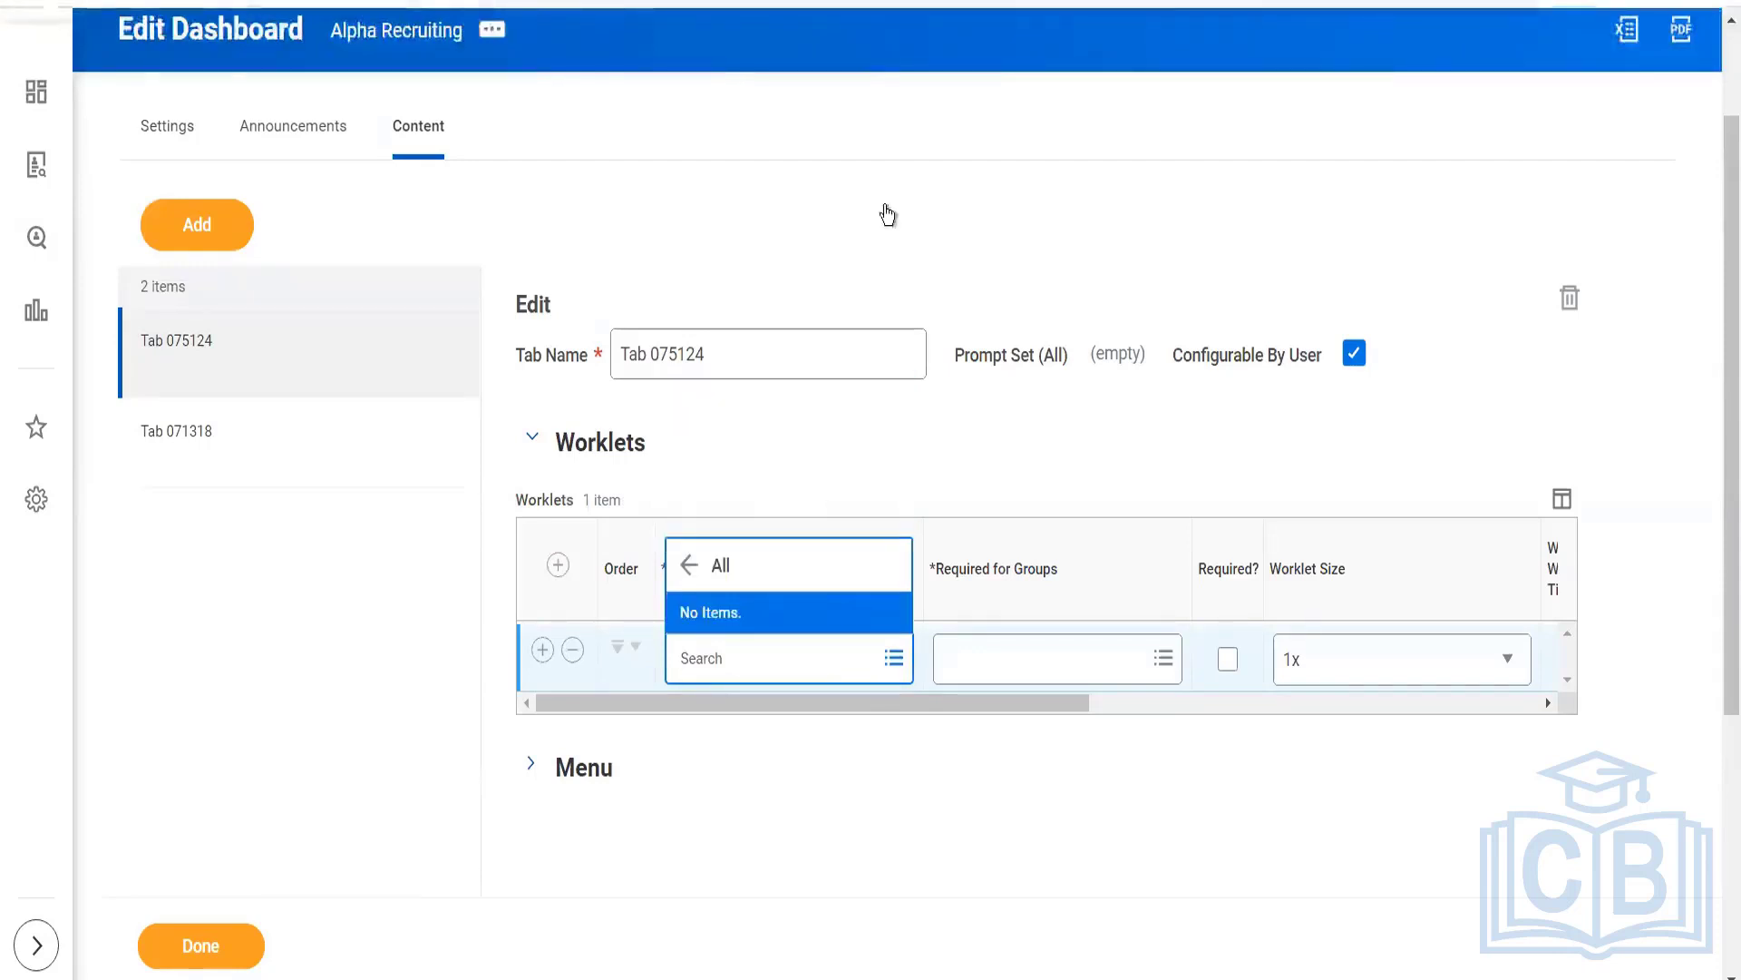
pyautogui.click(933, 105)
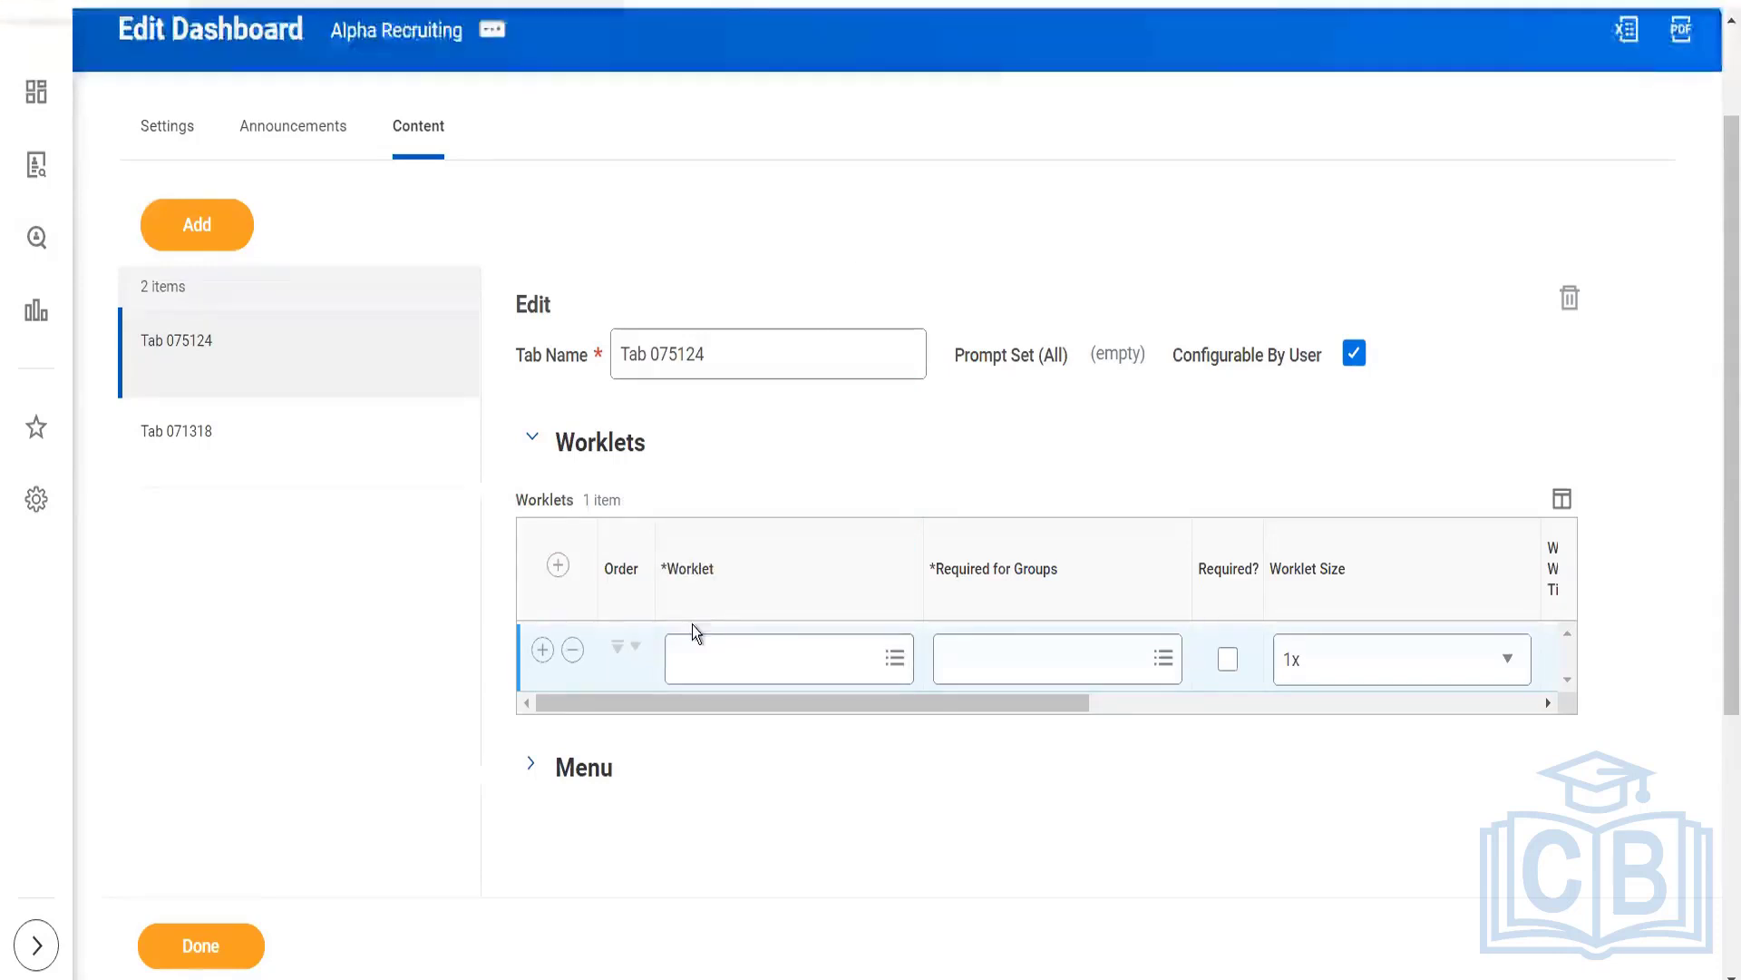
pyautogui.click(572, 655)
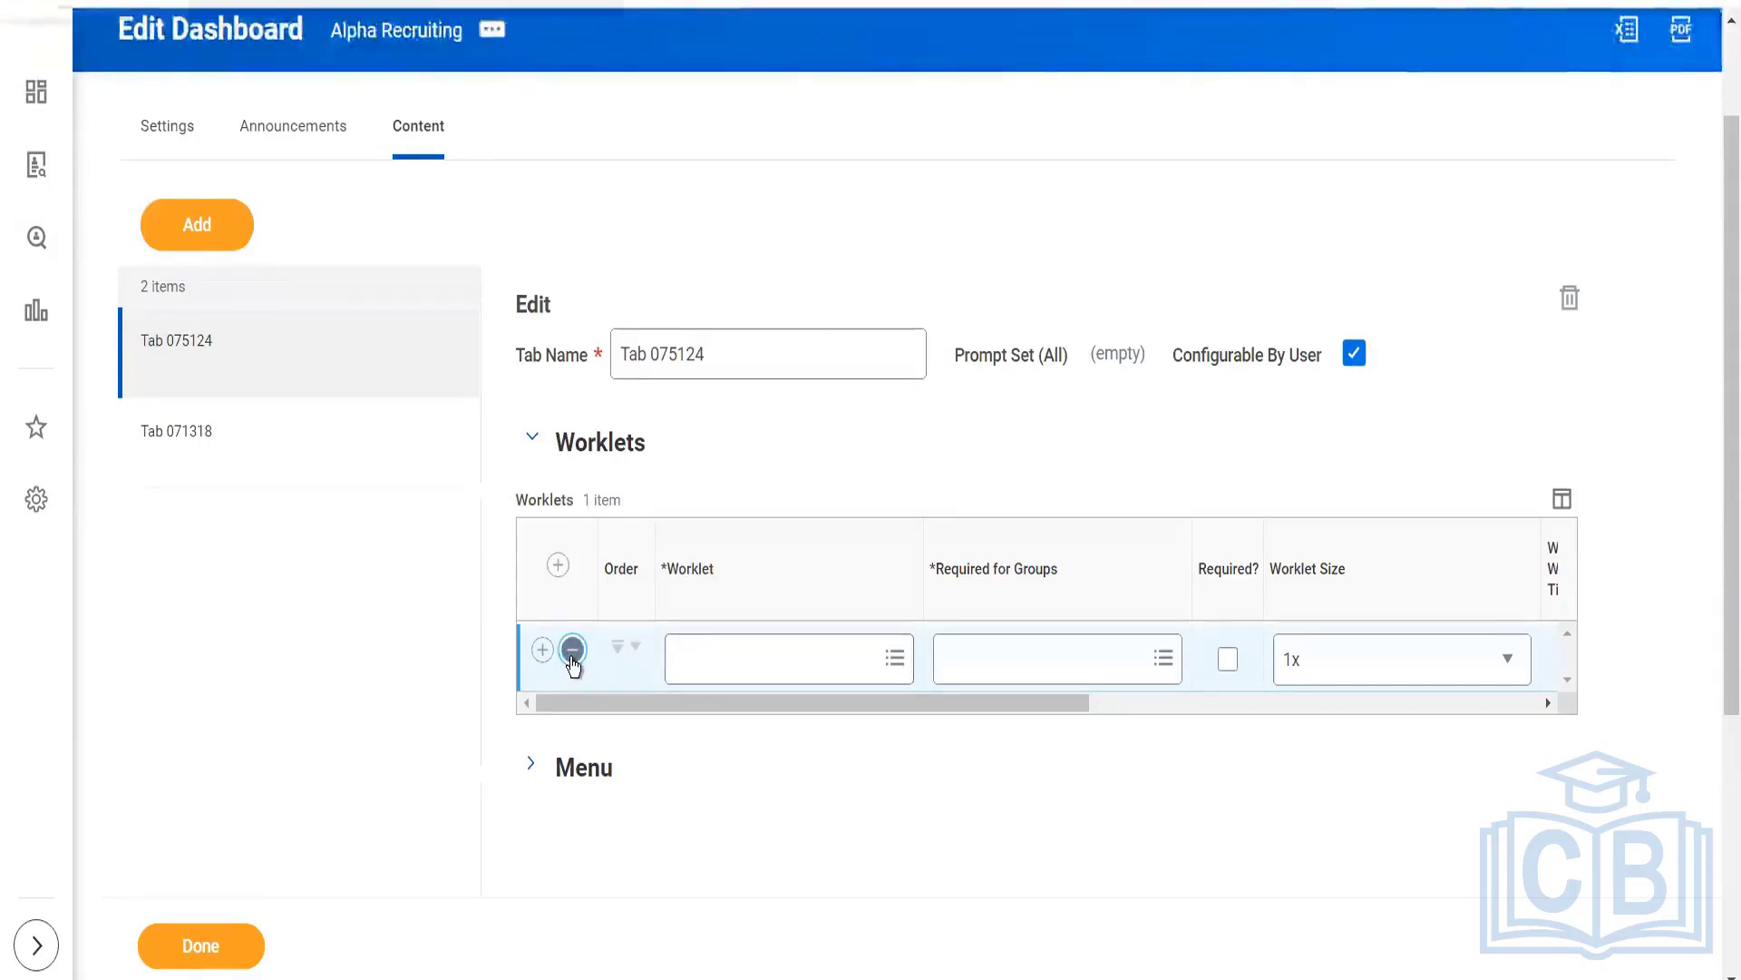
pyautogui.click(201, 948)
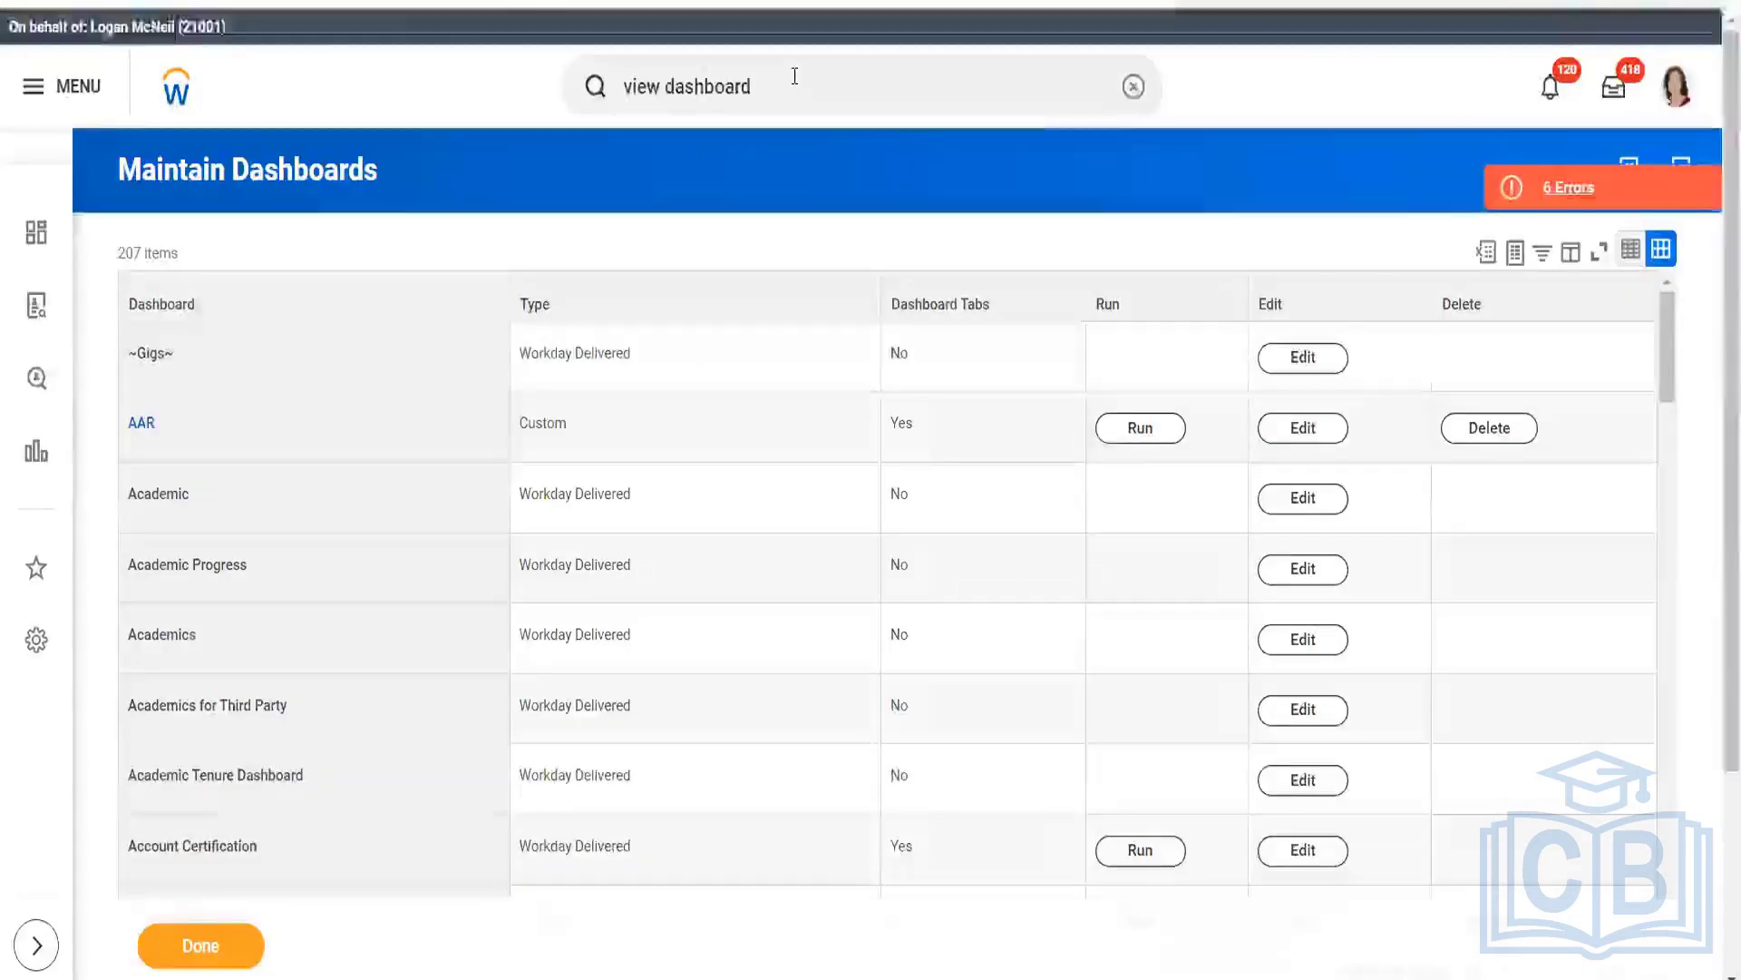
# Search for "domain:worklet" and open the Worklet: Dashboard domain
pyautogui.click(794, 76)
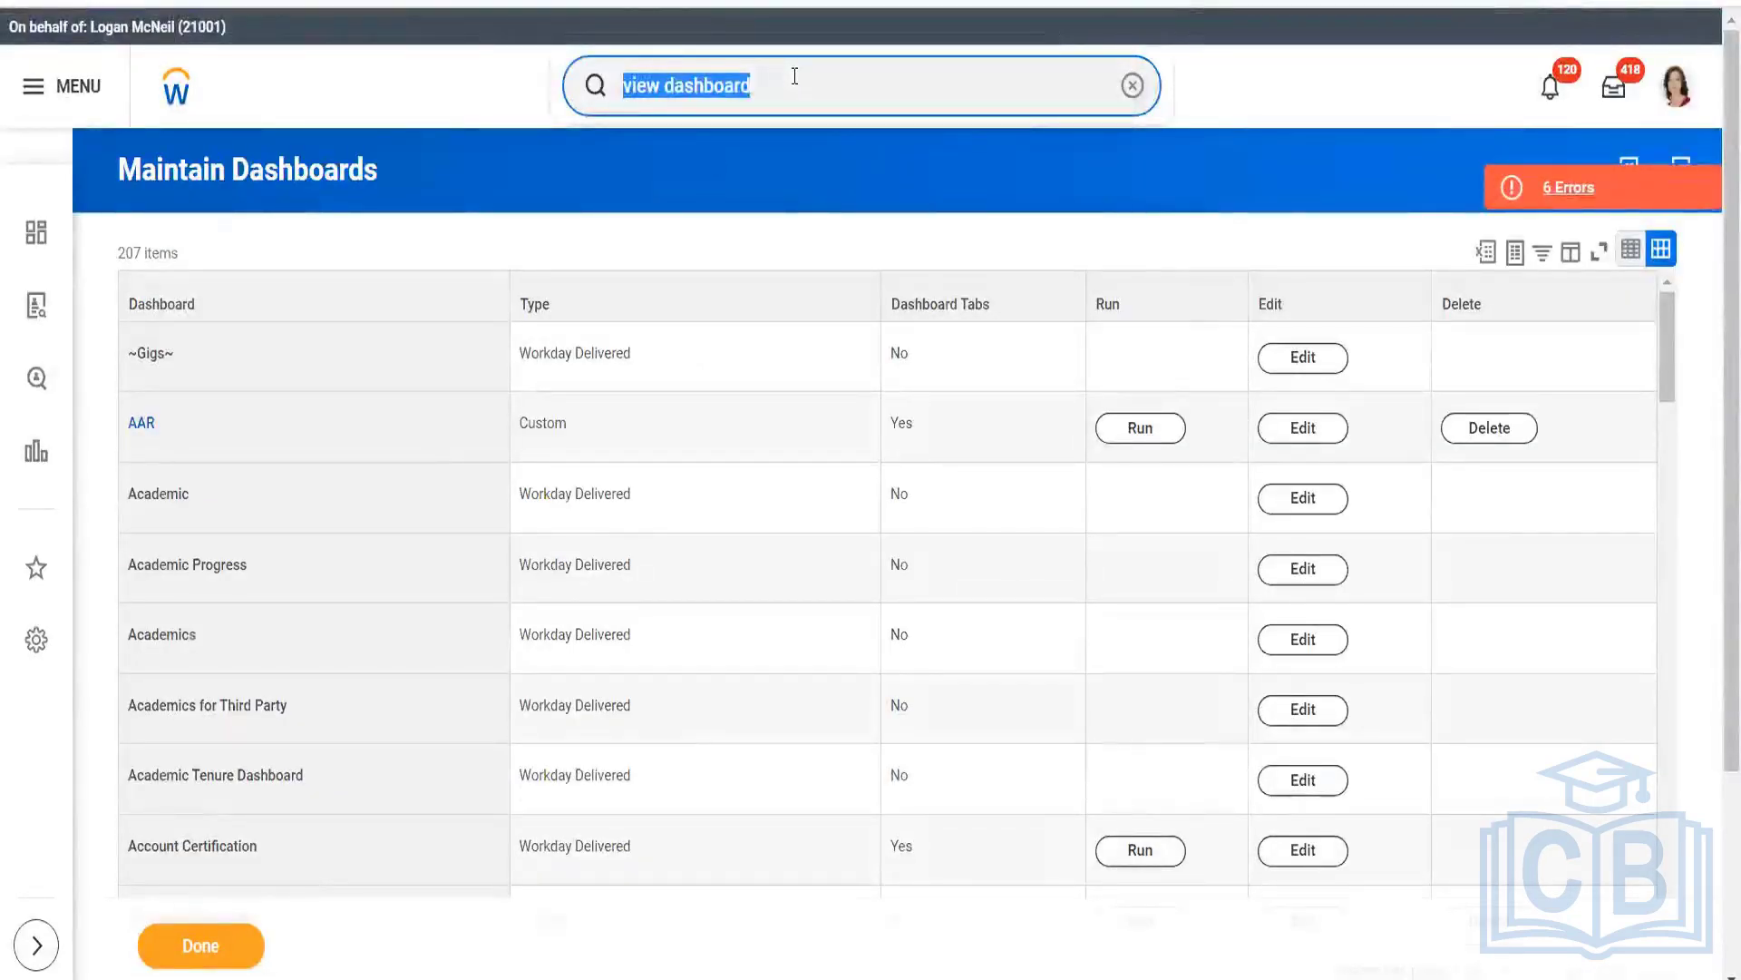
pyautogui.write('domain')
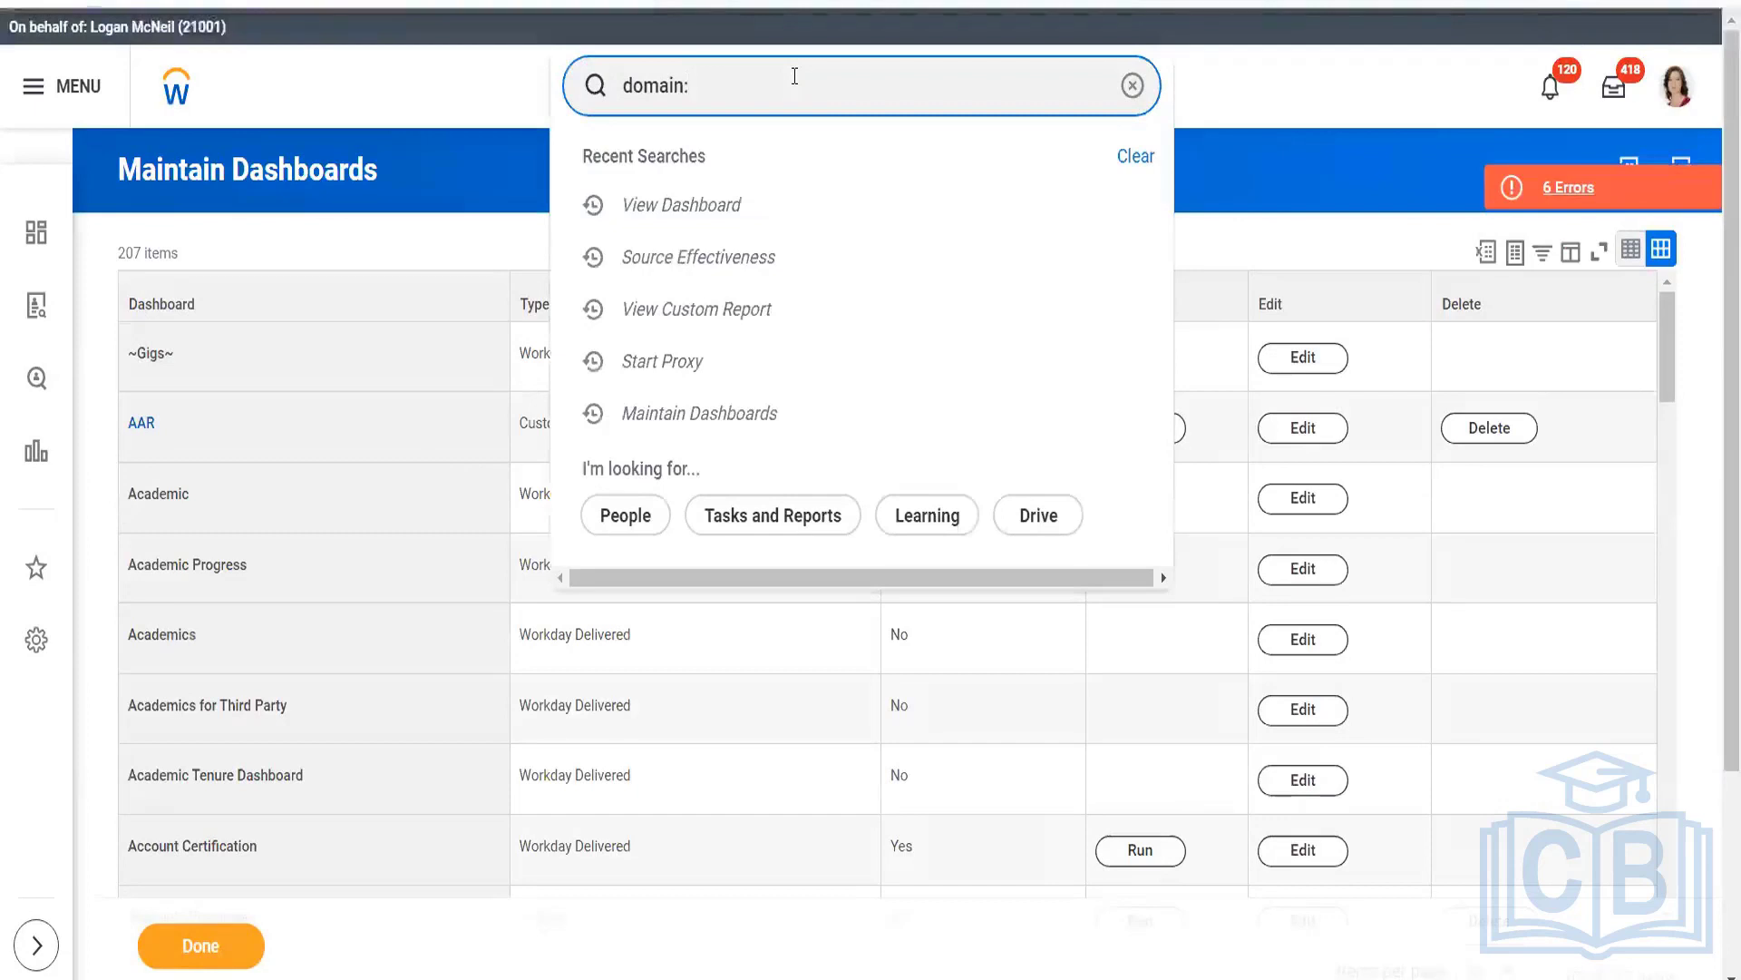
pyautogui.write(':worklet')
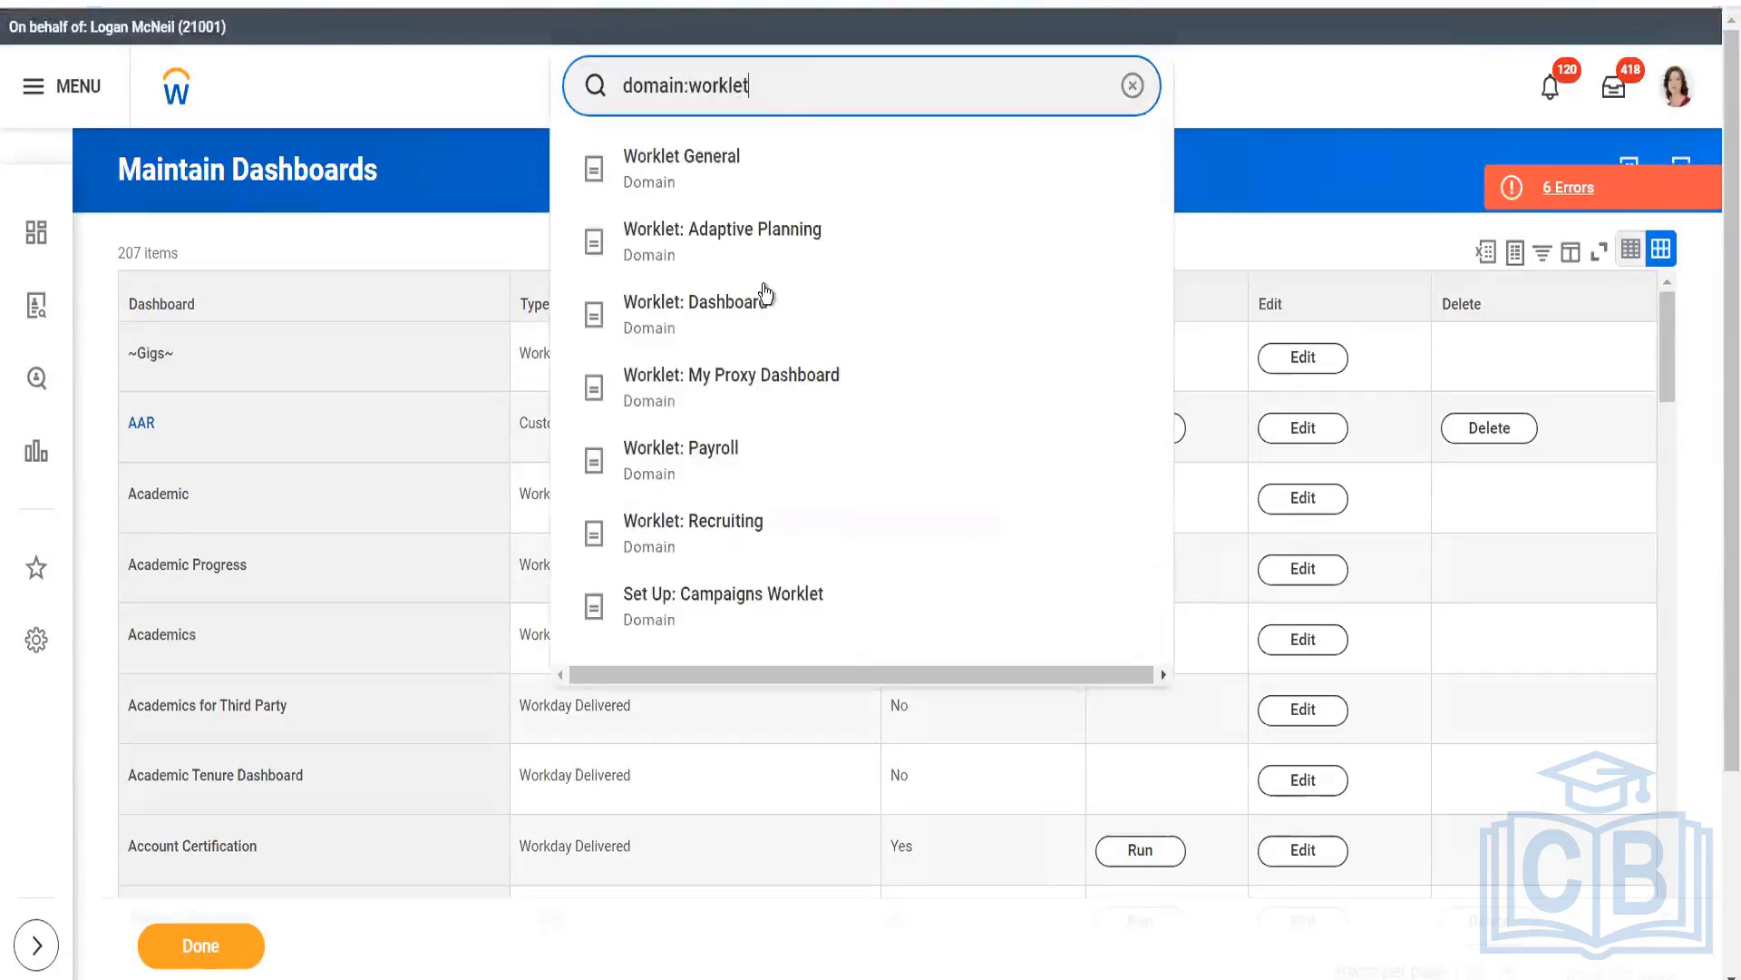
pyautogui.click(762, 301)
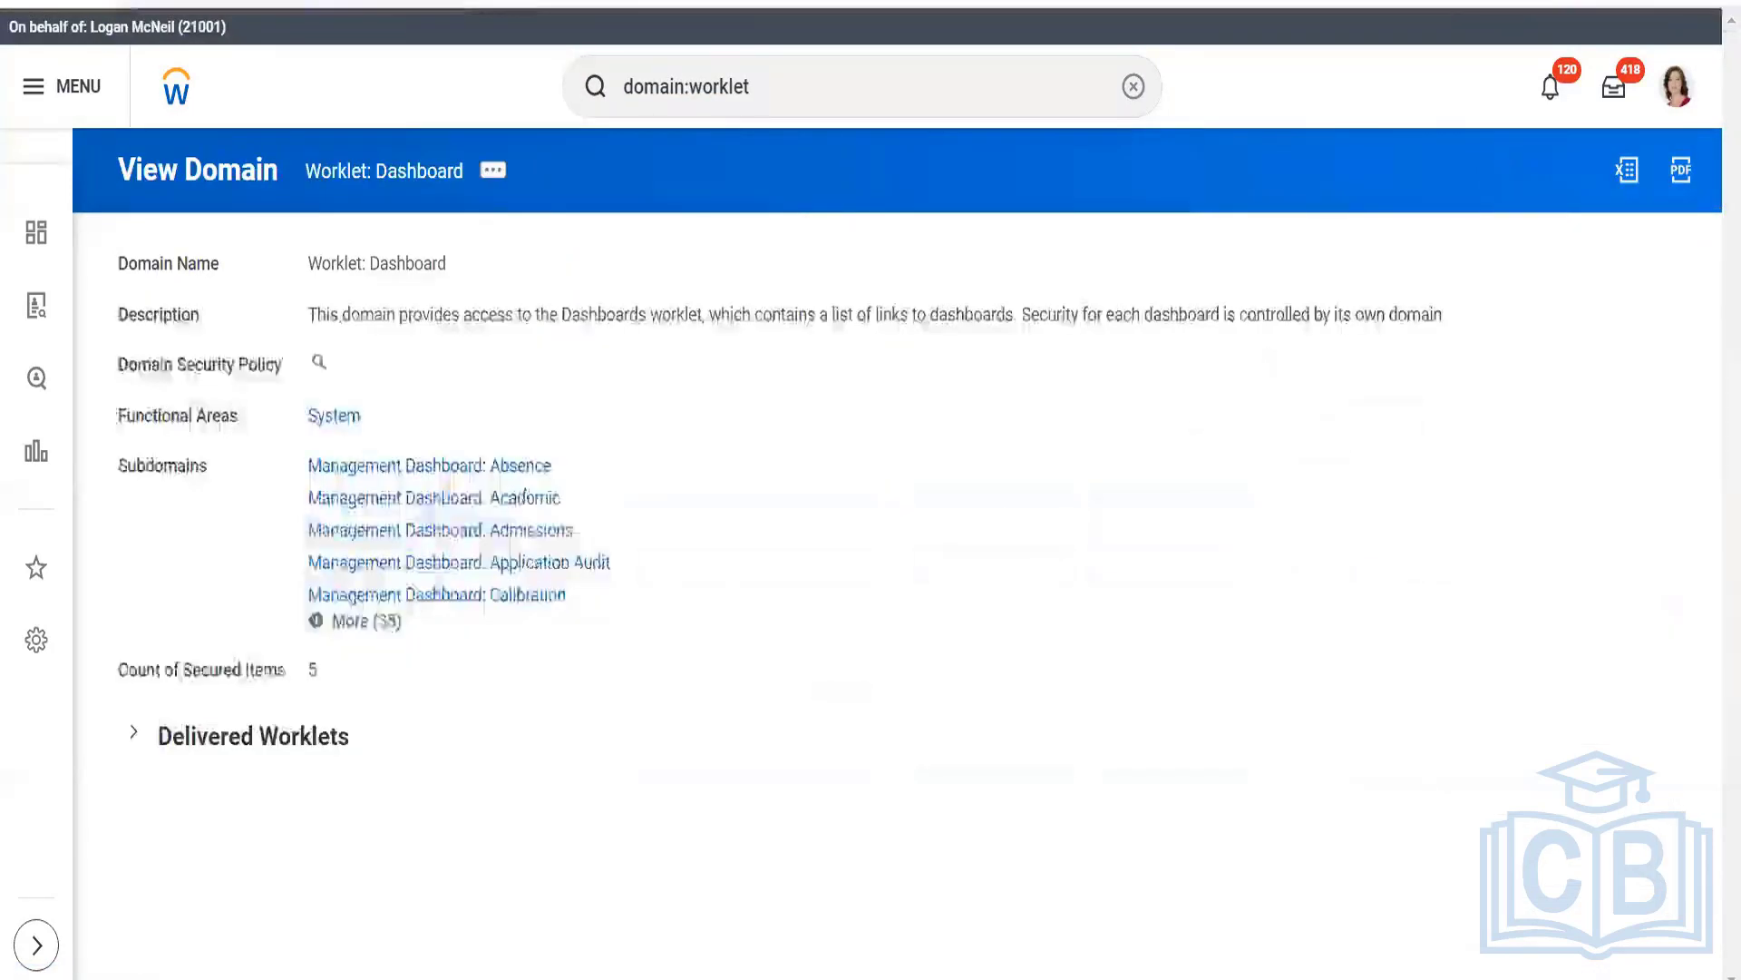
# Open the security policy permissions of the Worklet: Dashboard domain, expand all its child policies and leave without changes
pyautogui.click(494, 171)
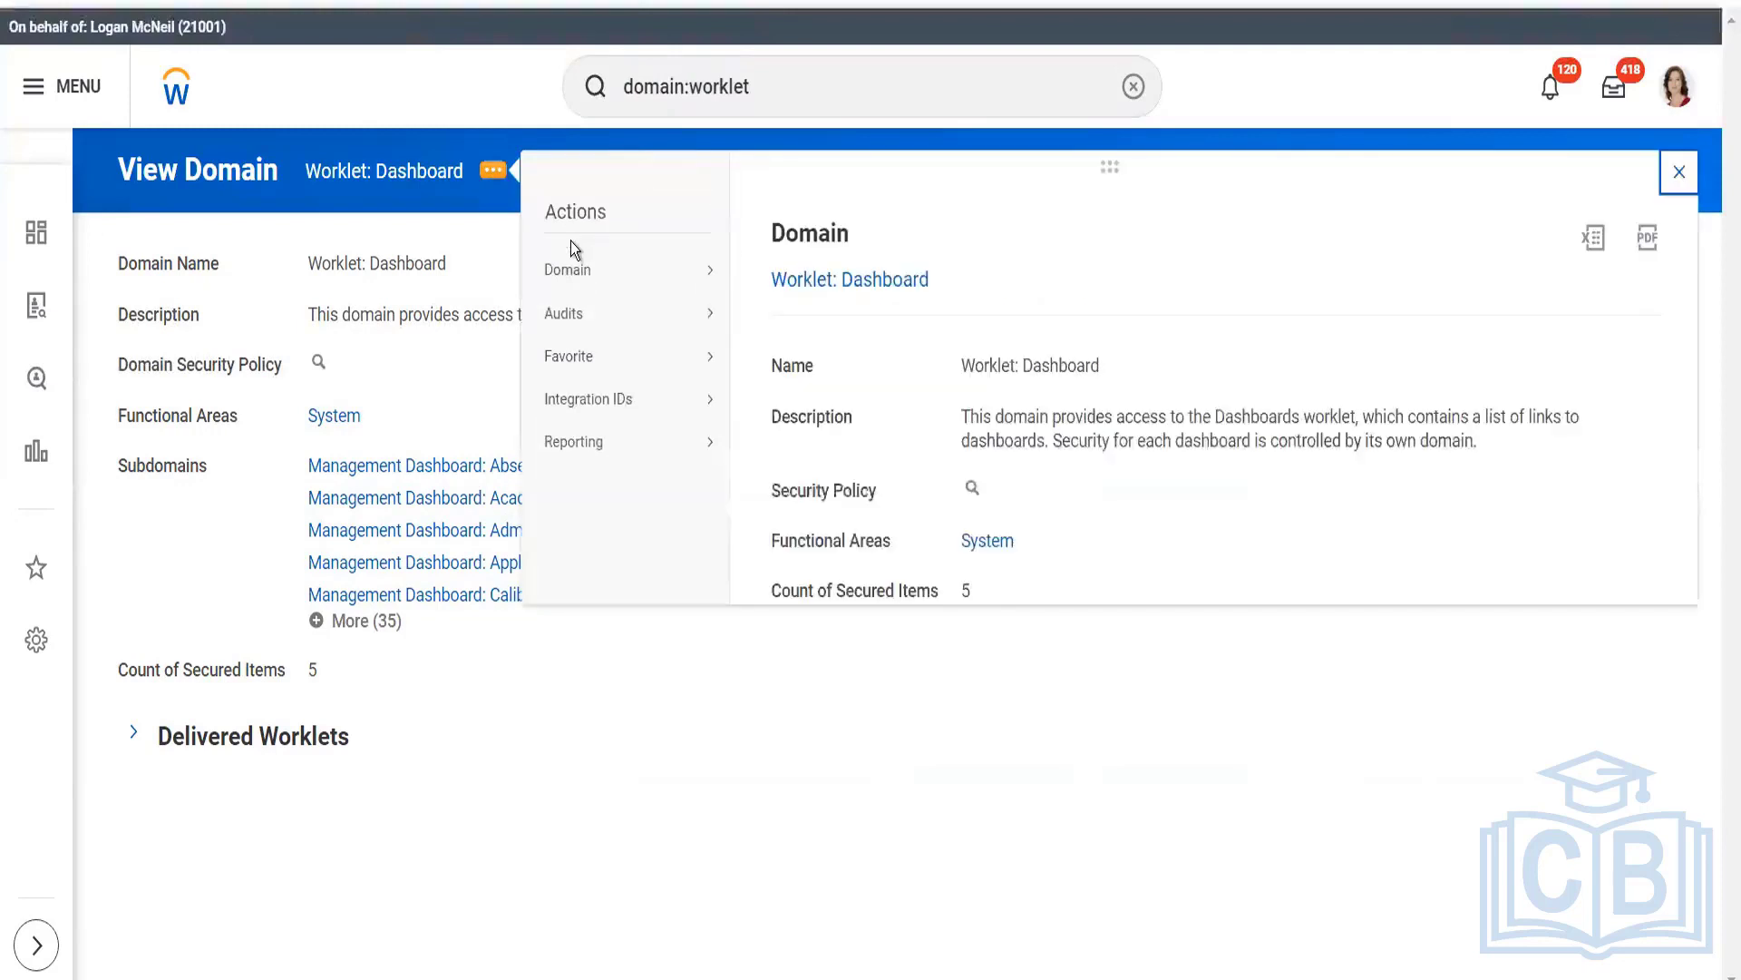
pyautogui.moveTo(579, 275)
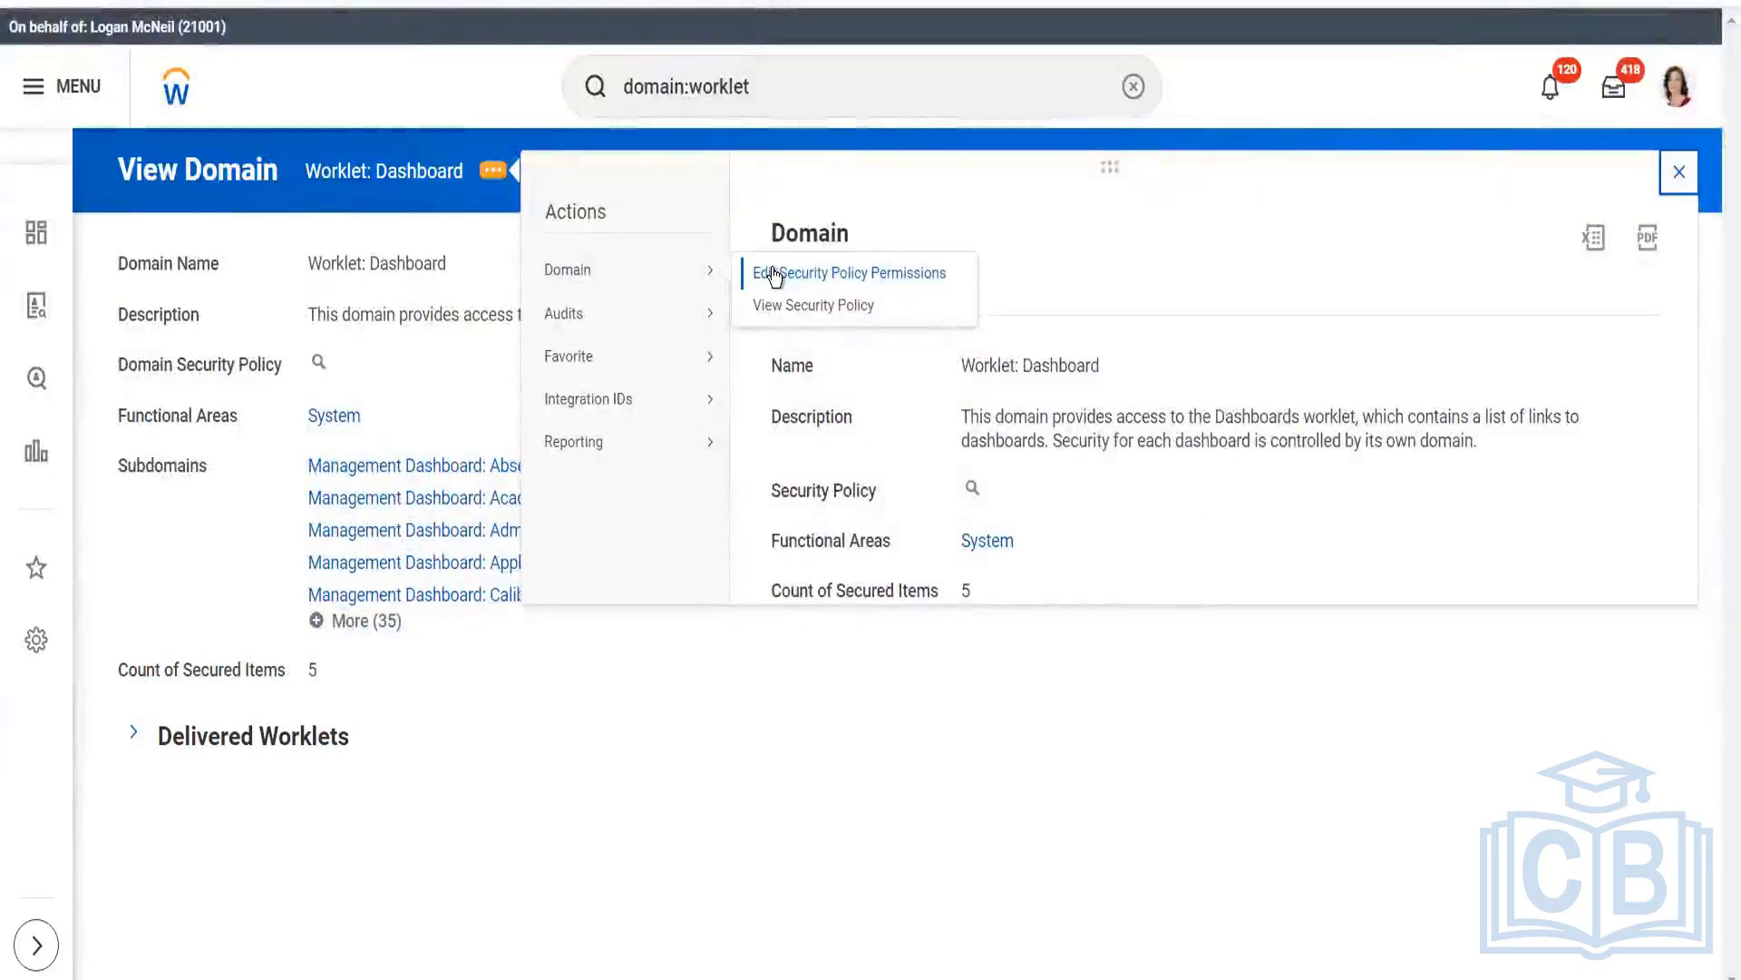
pyautogui.click(773, 274)
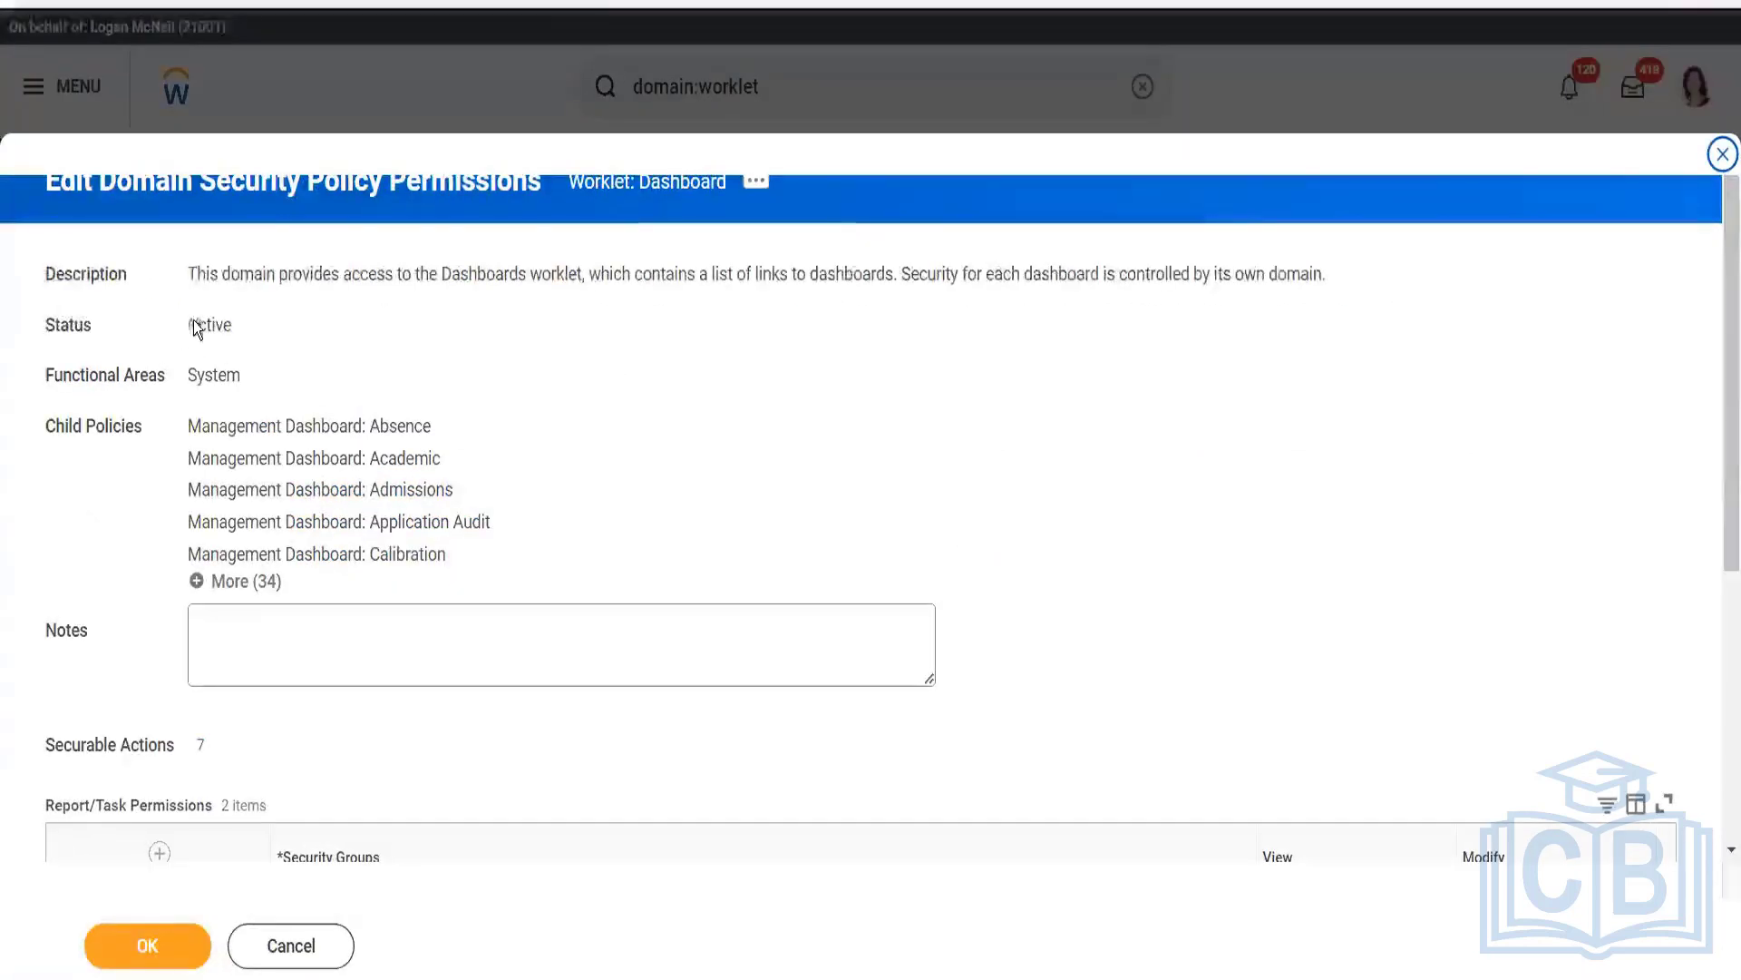
pyautogui.moveTo(201, 329); pyautogui.dragTo(306, 299)
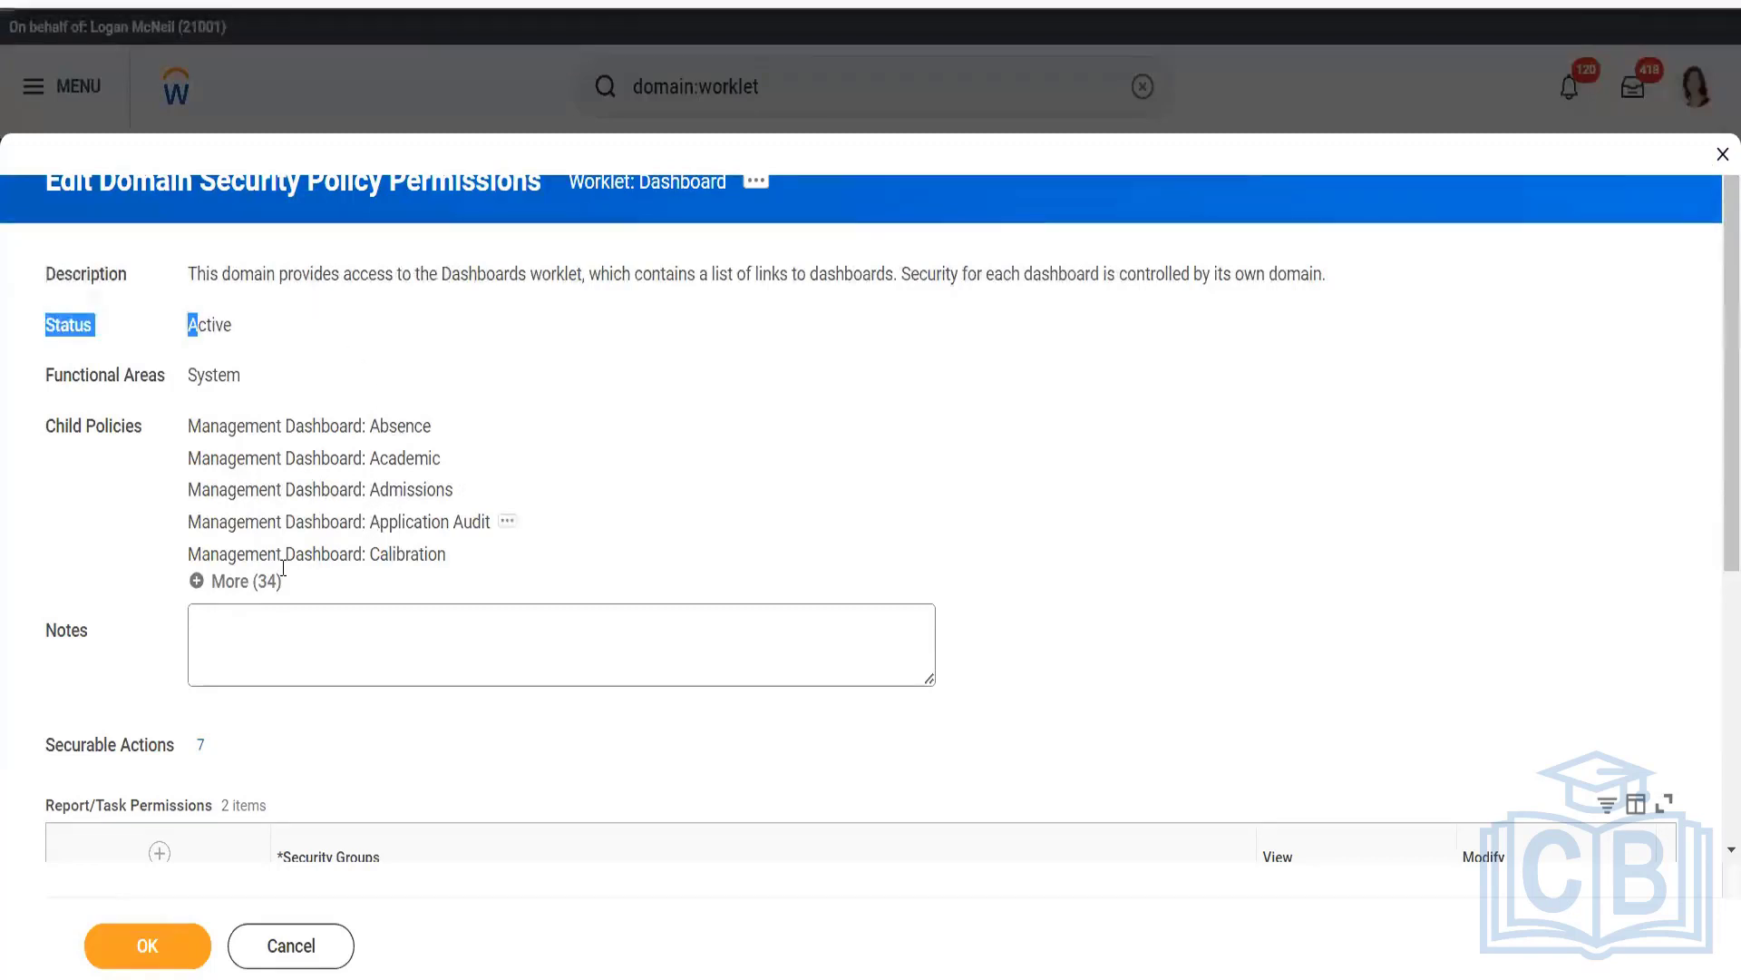
pyautogui.click(246, 581)
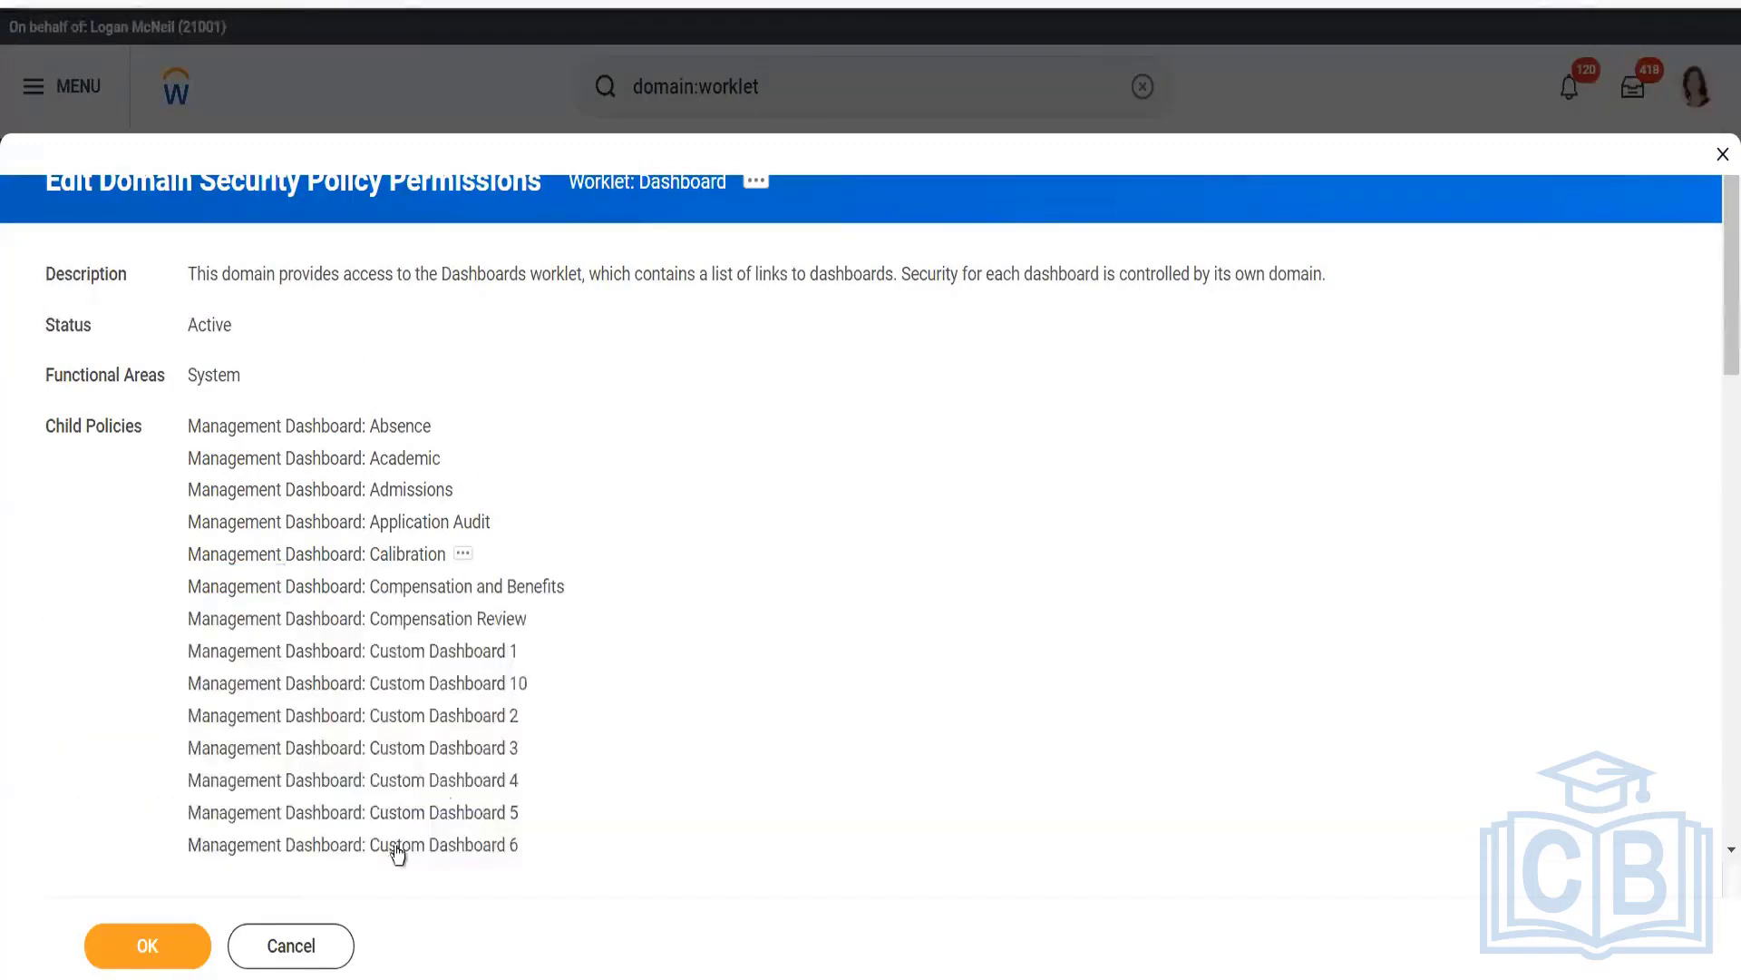
pyautogui.click(288, 948)
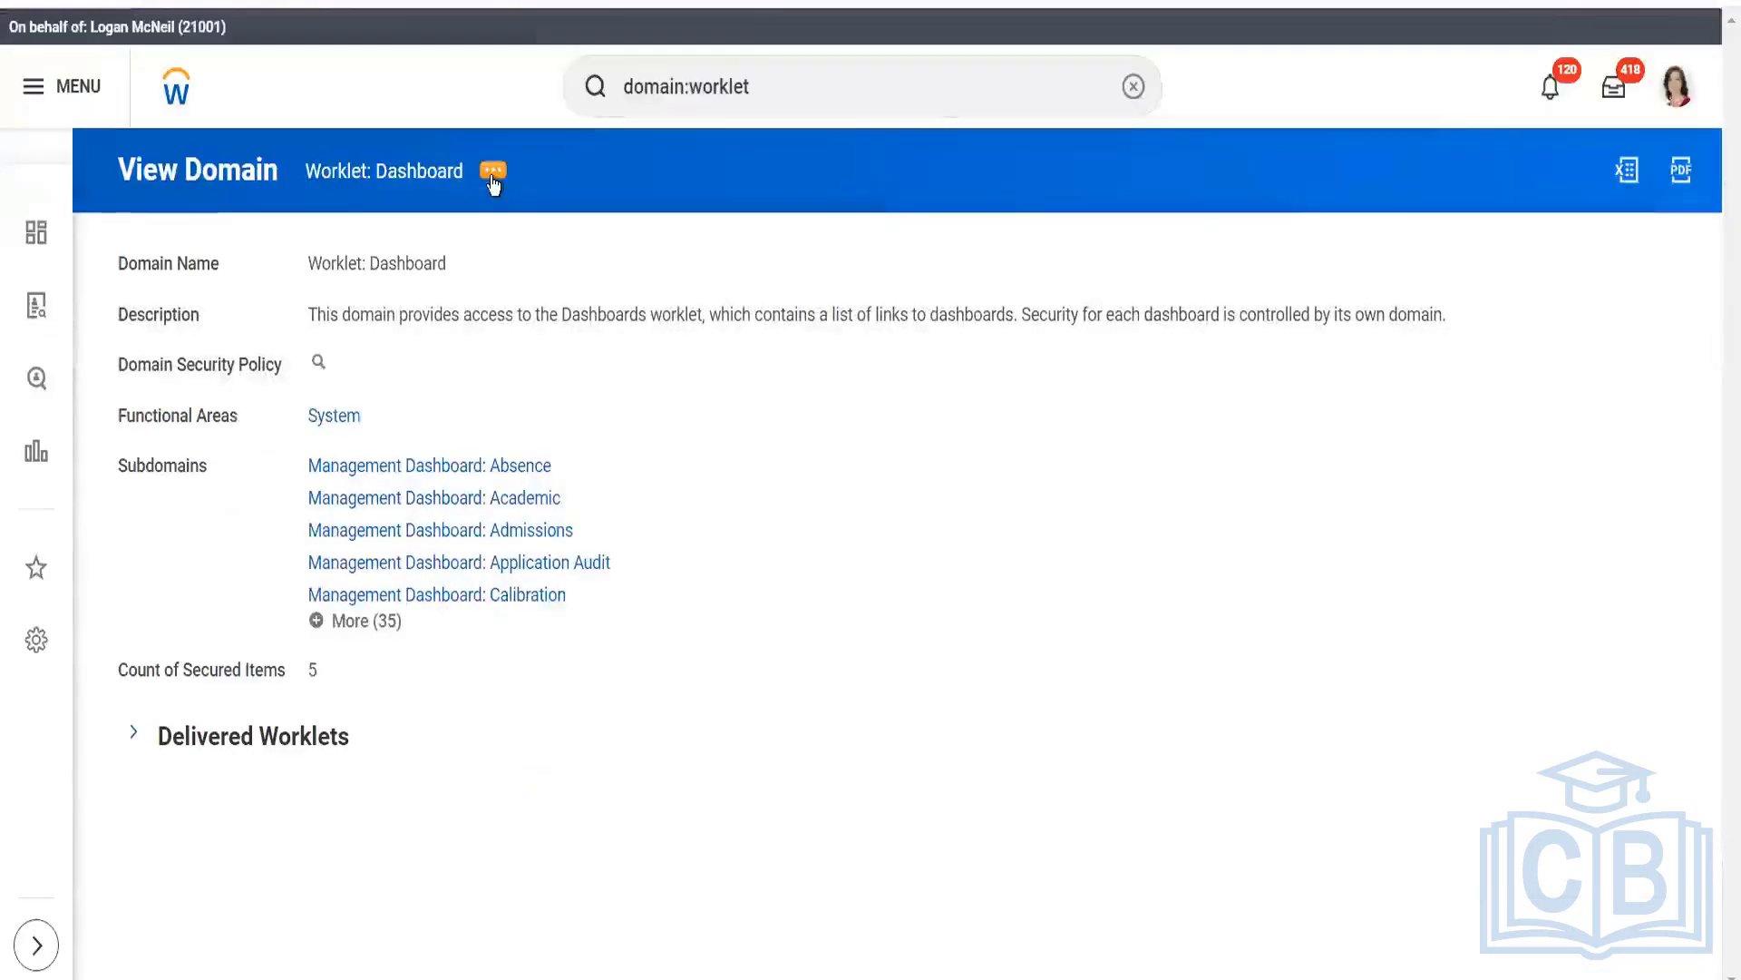
pyautogui.click(493, 173)
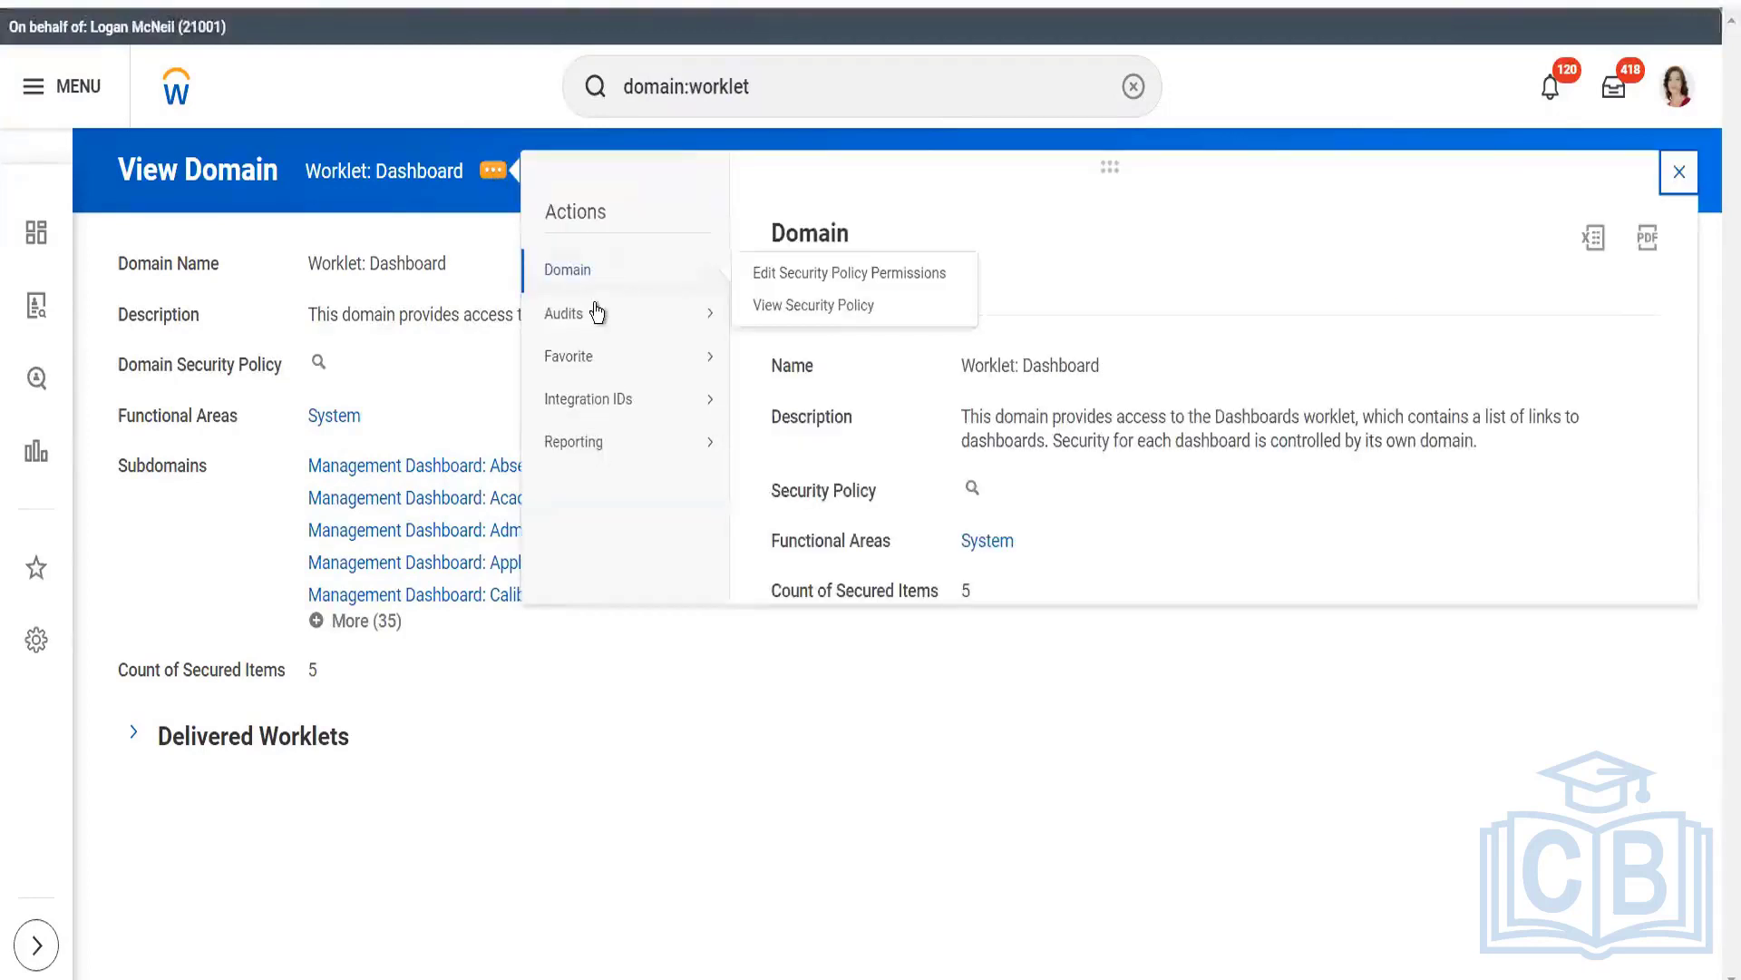
pyautogui.moveTo(615, 361)
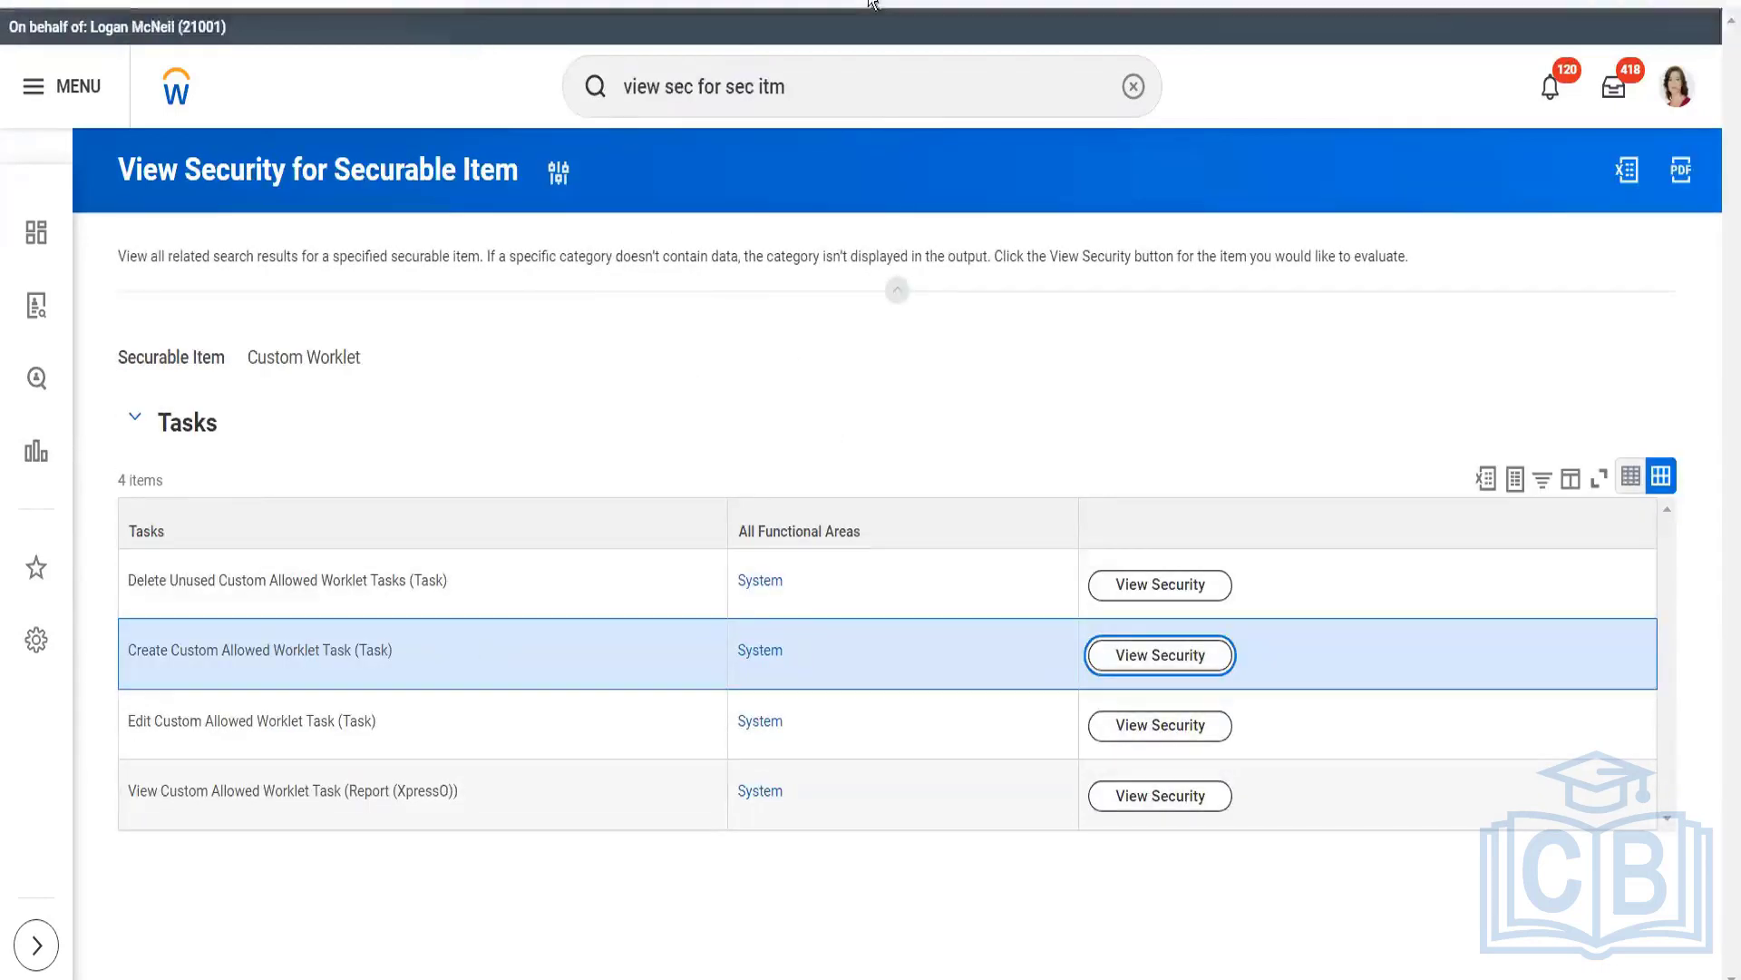
pyautogui.click(787, 60)
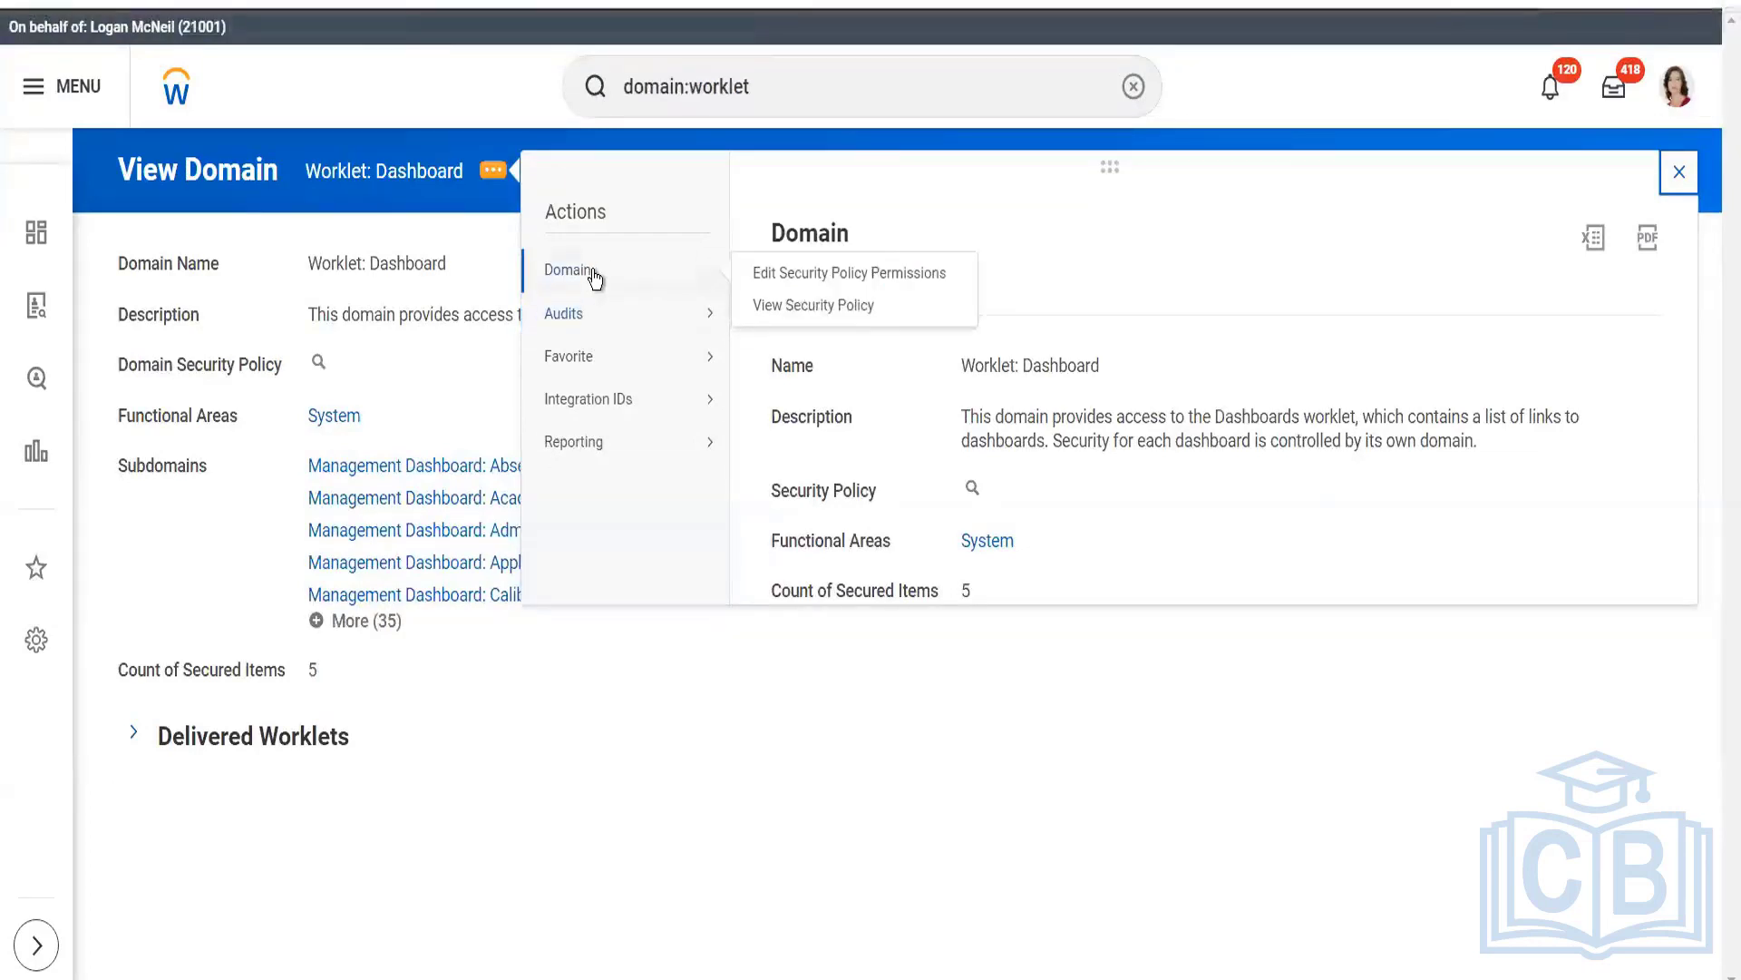
# Search for "domain:worklet" again and open the Worklet: Recruiting domain
pyautogui.click(784, 82)
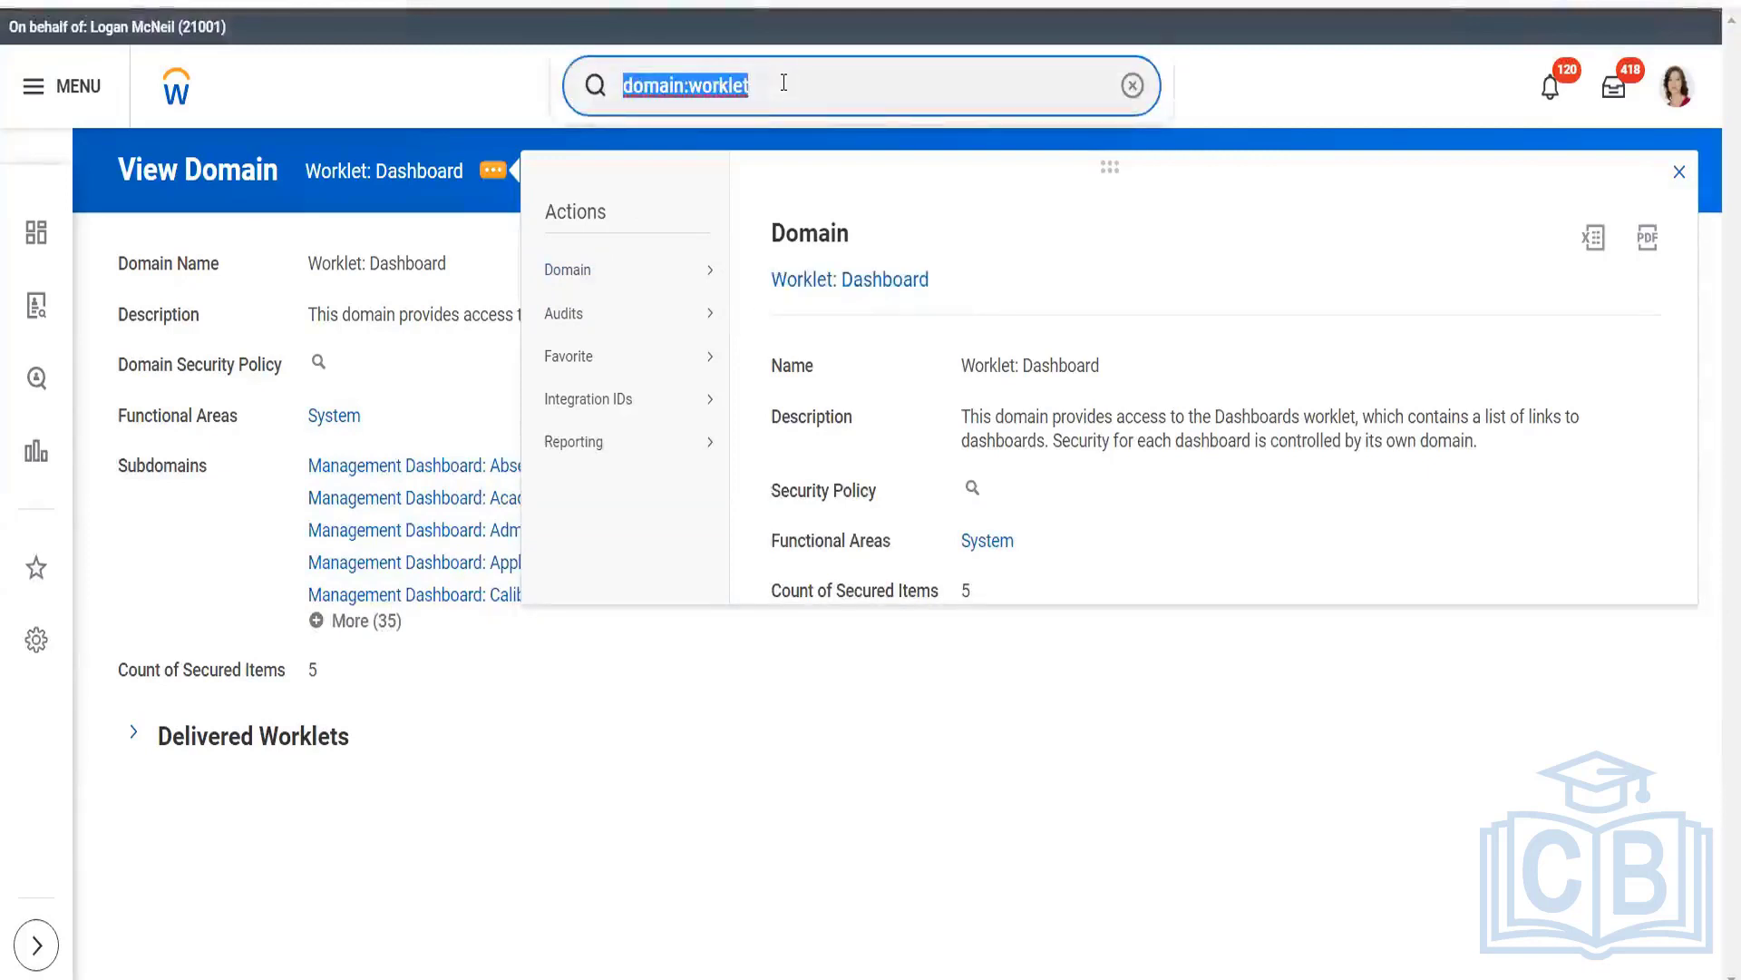
pyautogui.press('BackSpace')
pyautogui.write('domai')
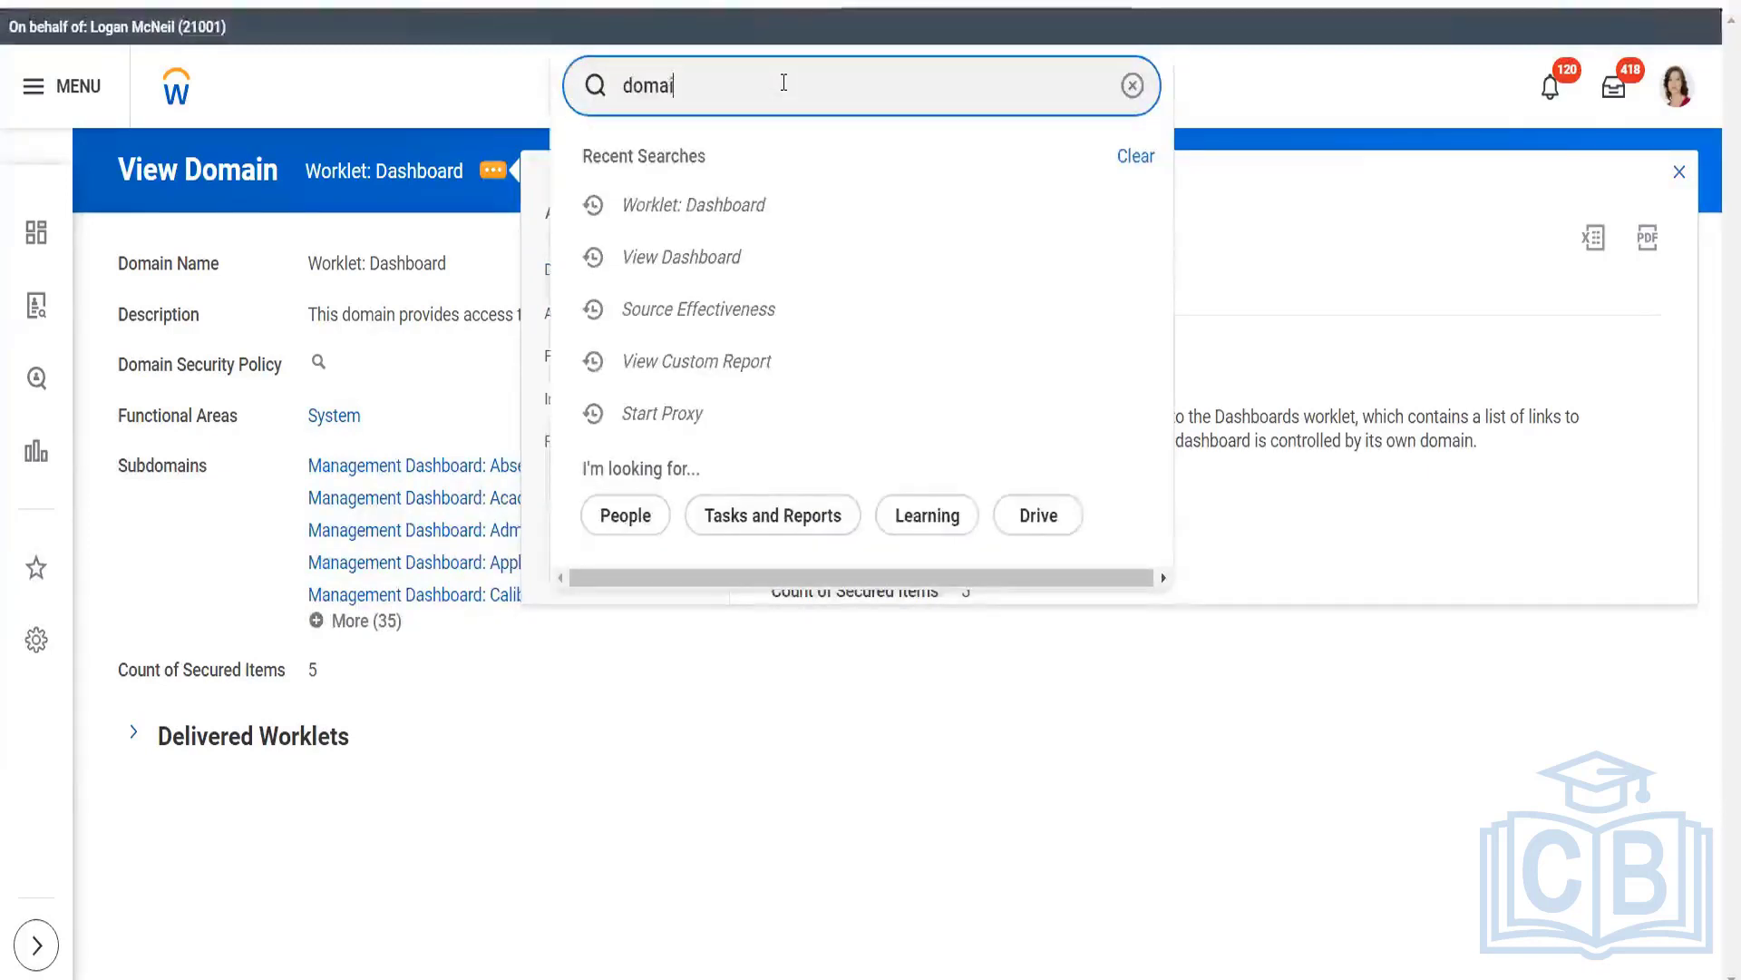
pyautogui.write('n:')
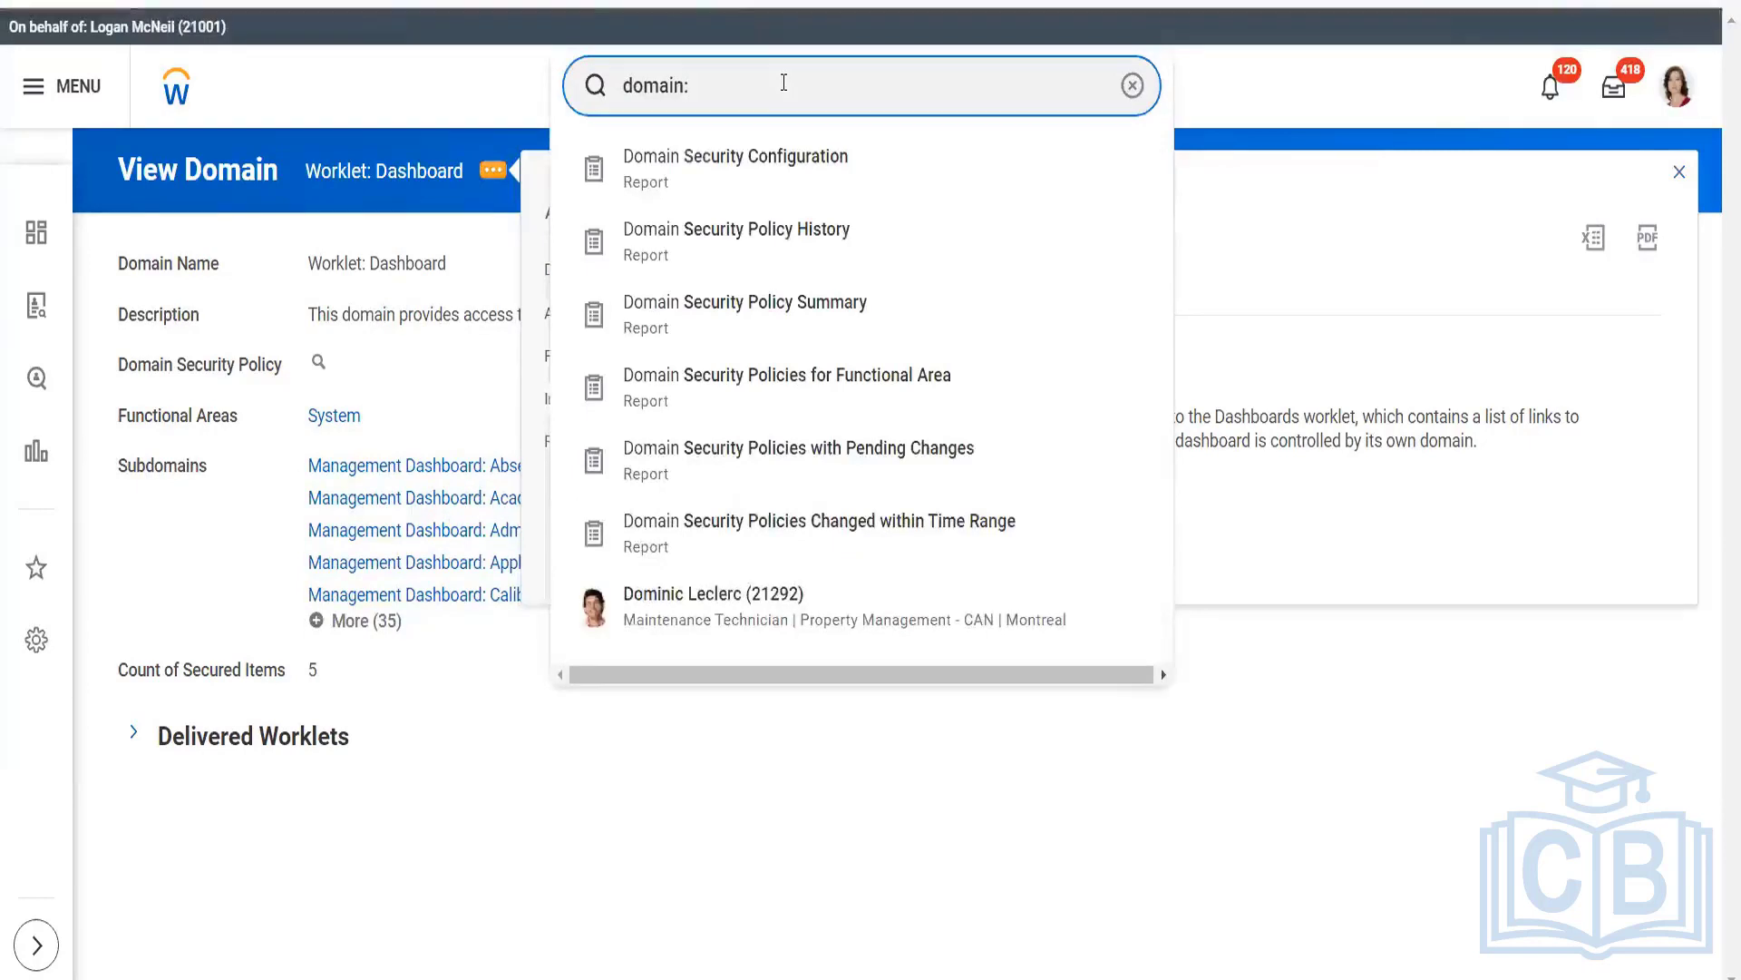
pyautogui.write('worklet')
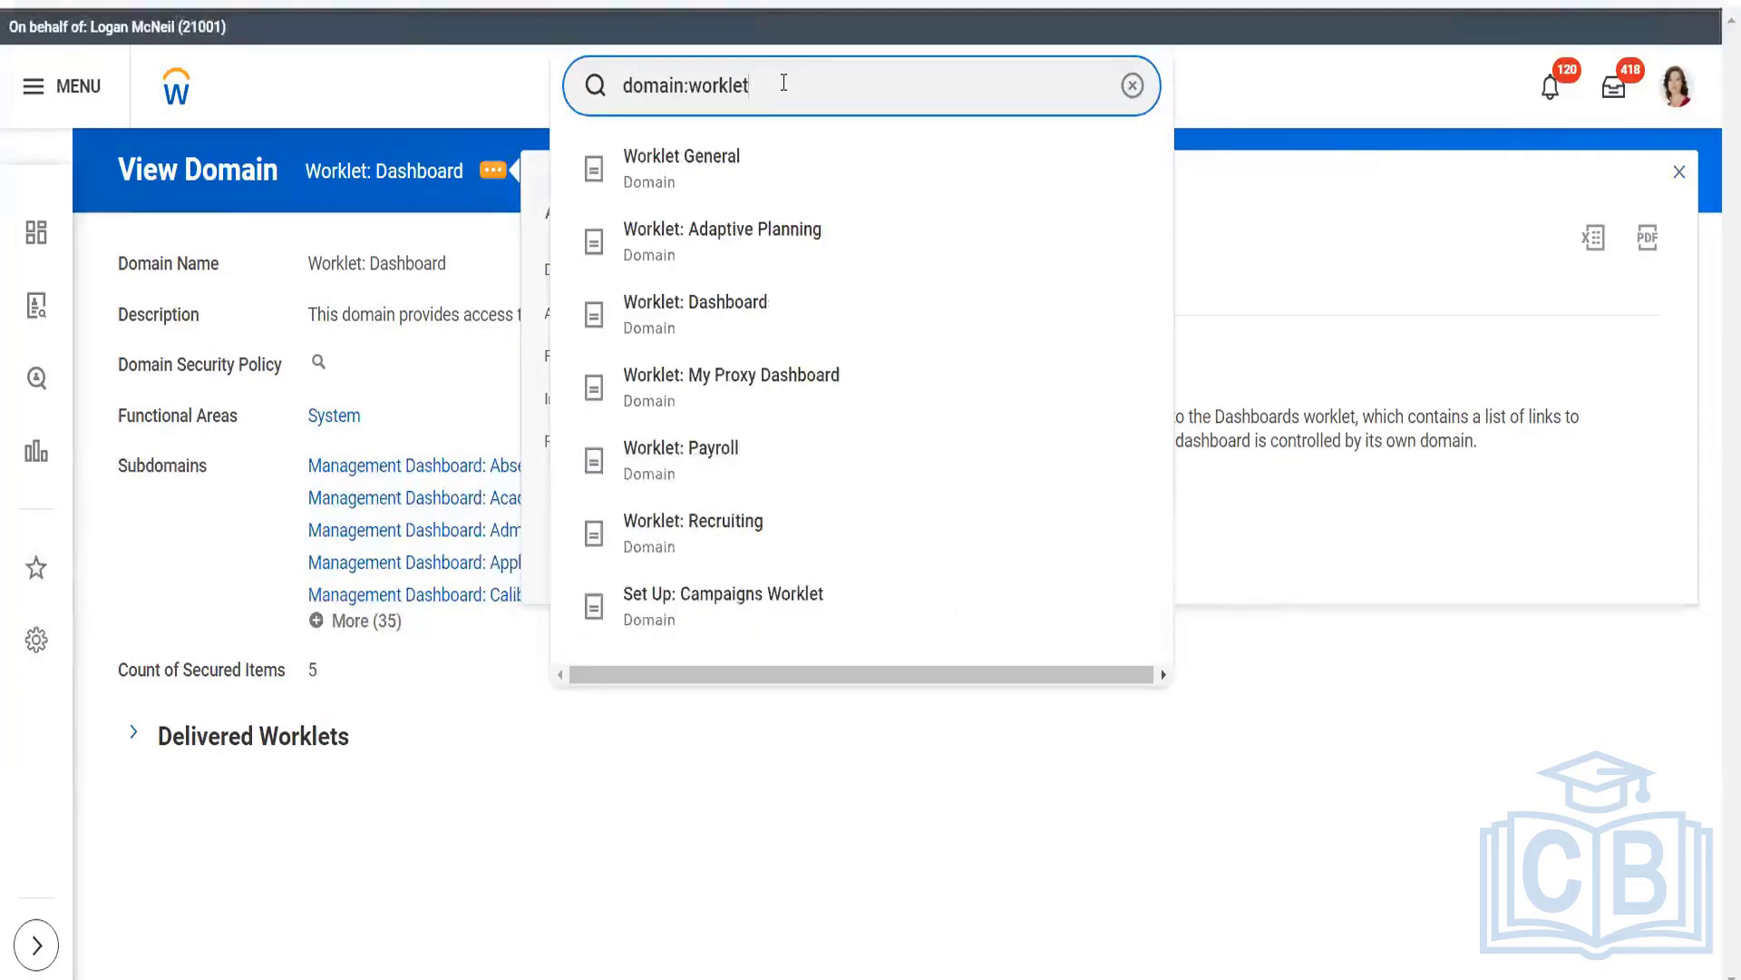
pyautogui.click(699, 531)
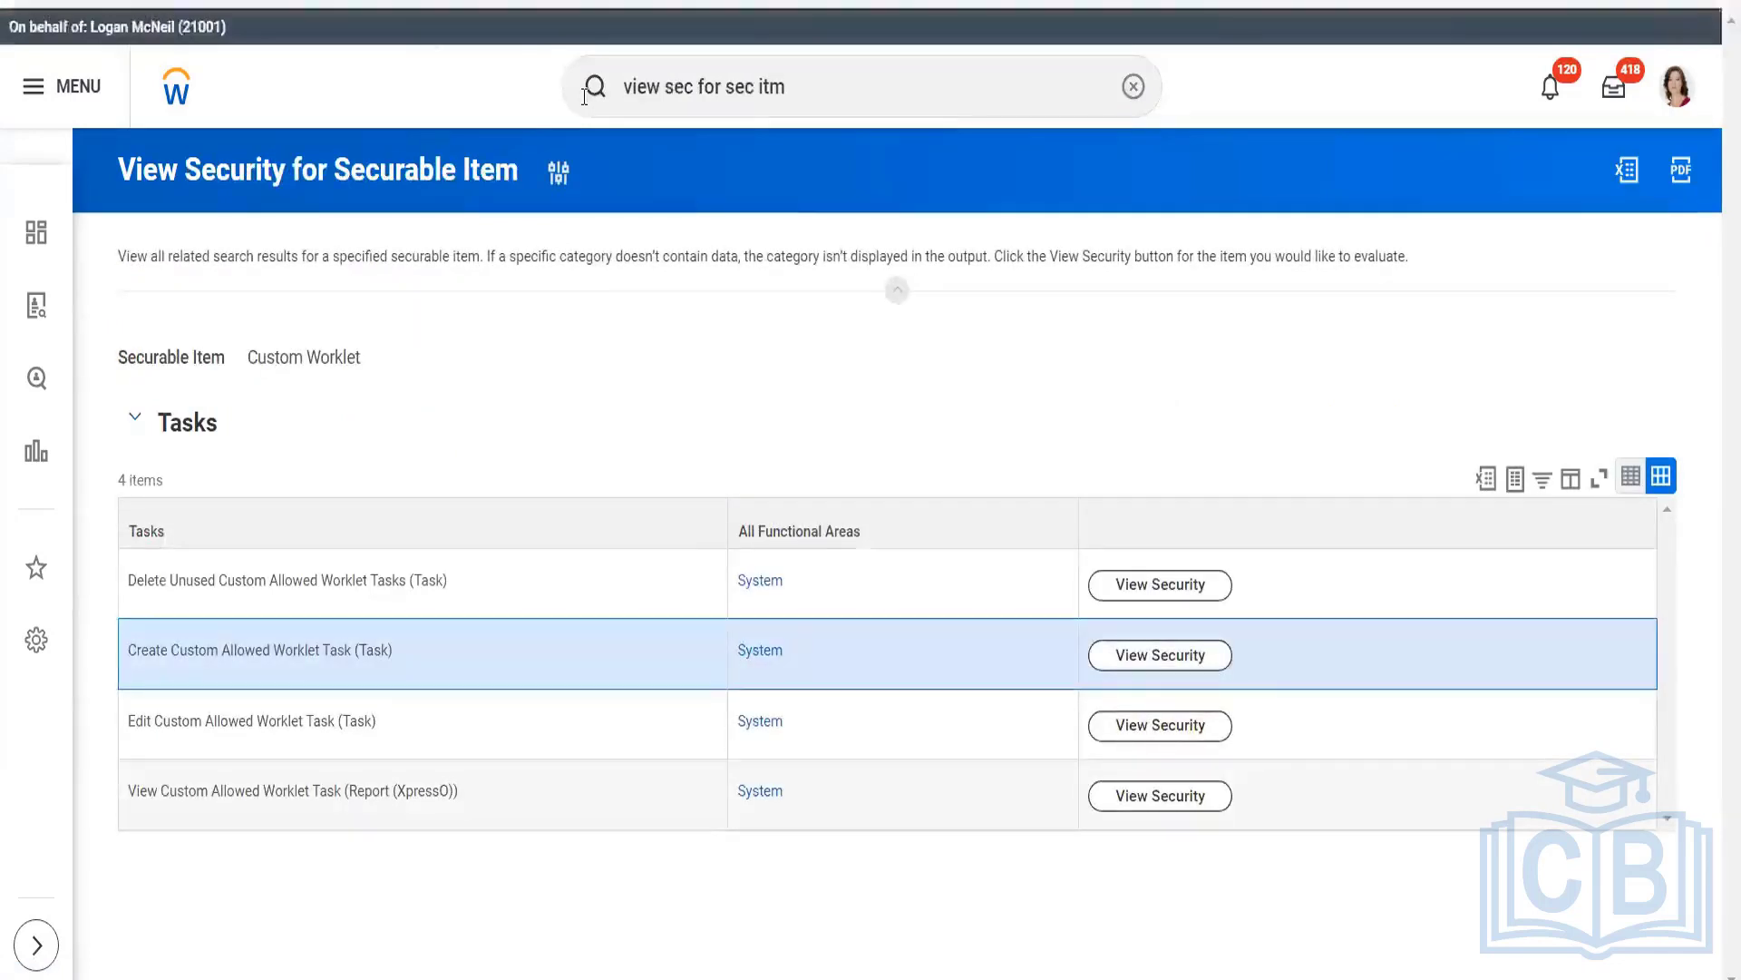
# Search for "view dashboard", list all matching tasks and reports, and open the View Dashboard report
pyautogui.click(809, 81)
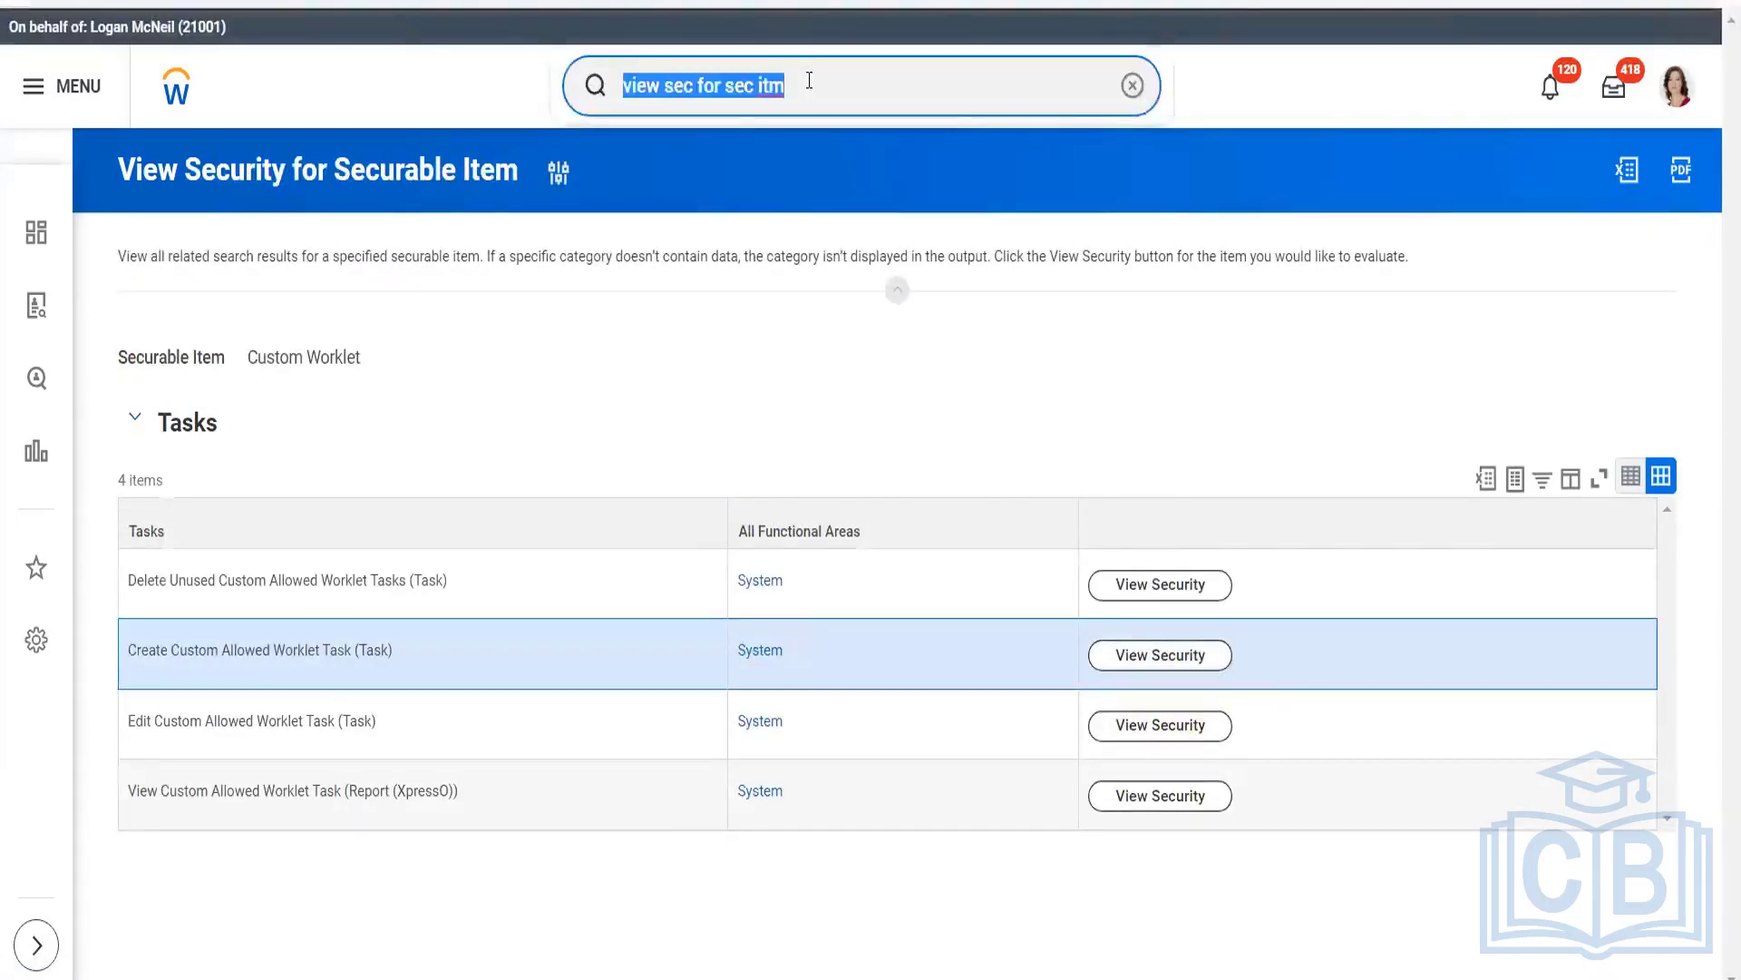
pyautogui.write('view ')
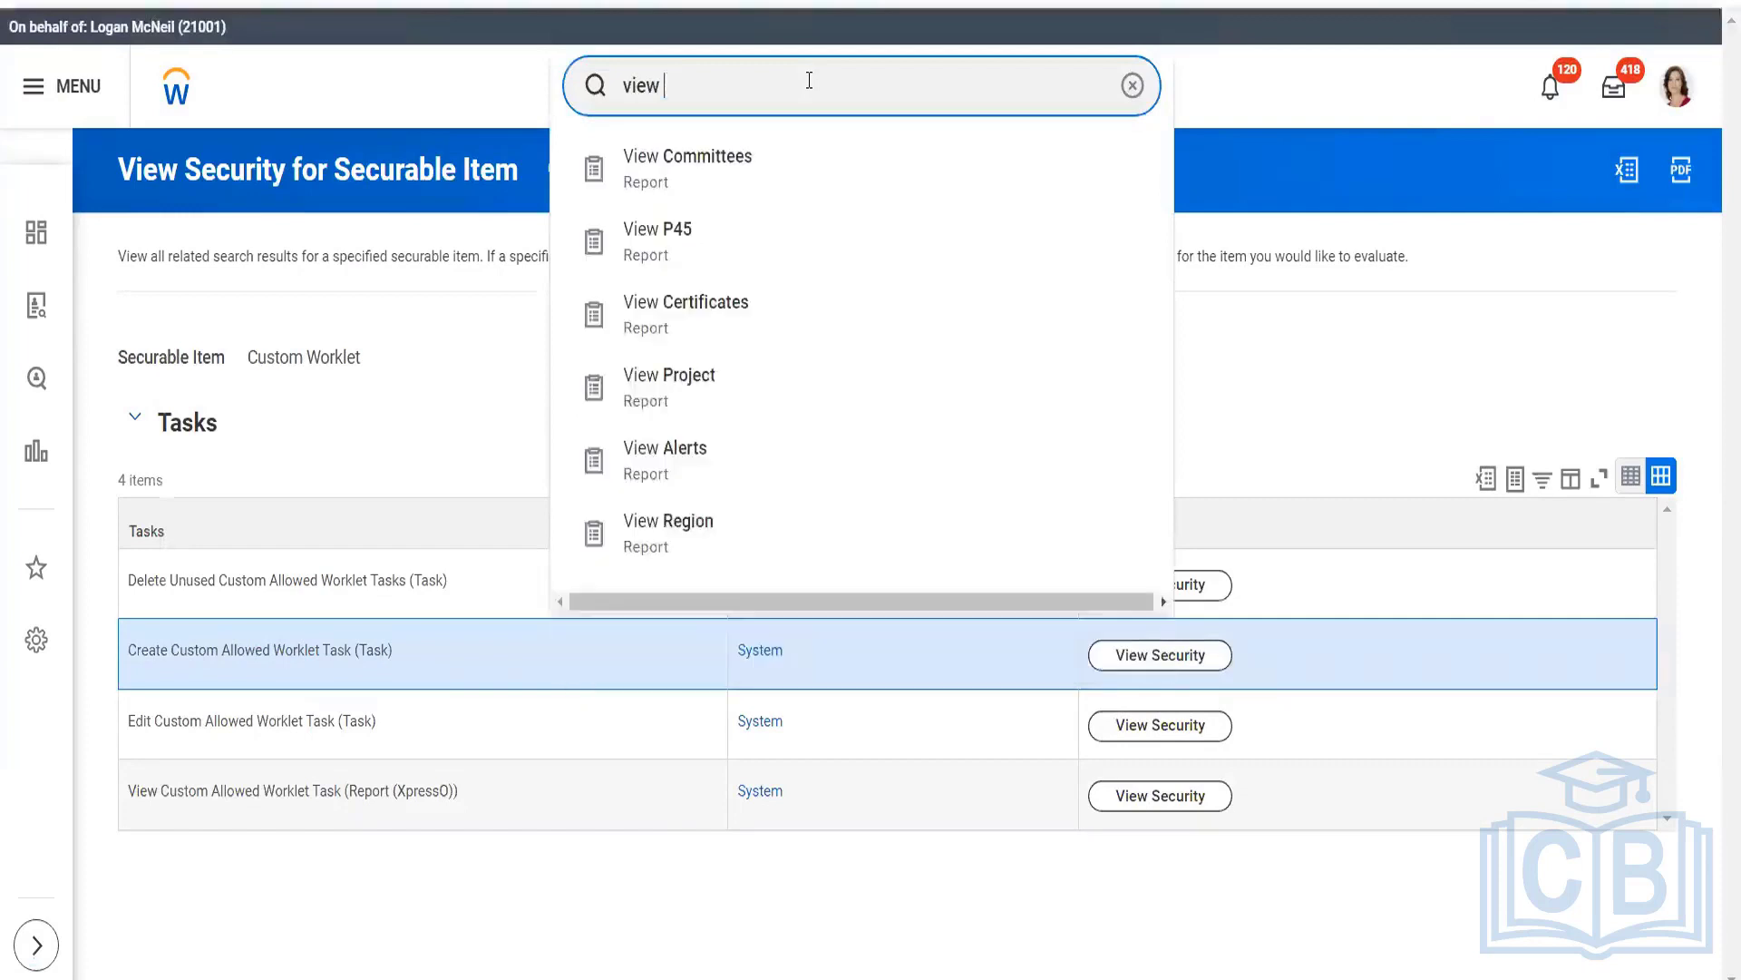
pyautogui.write('dashboard')
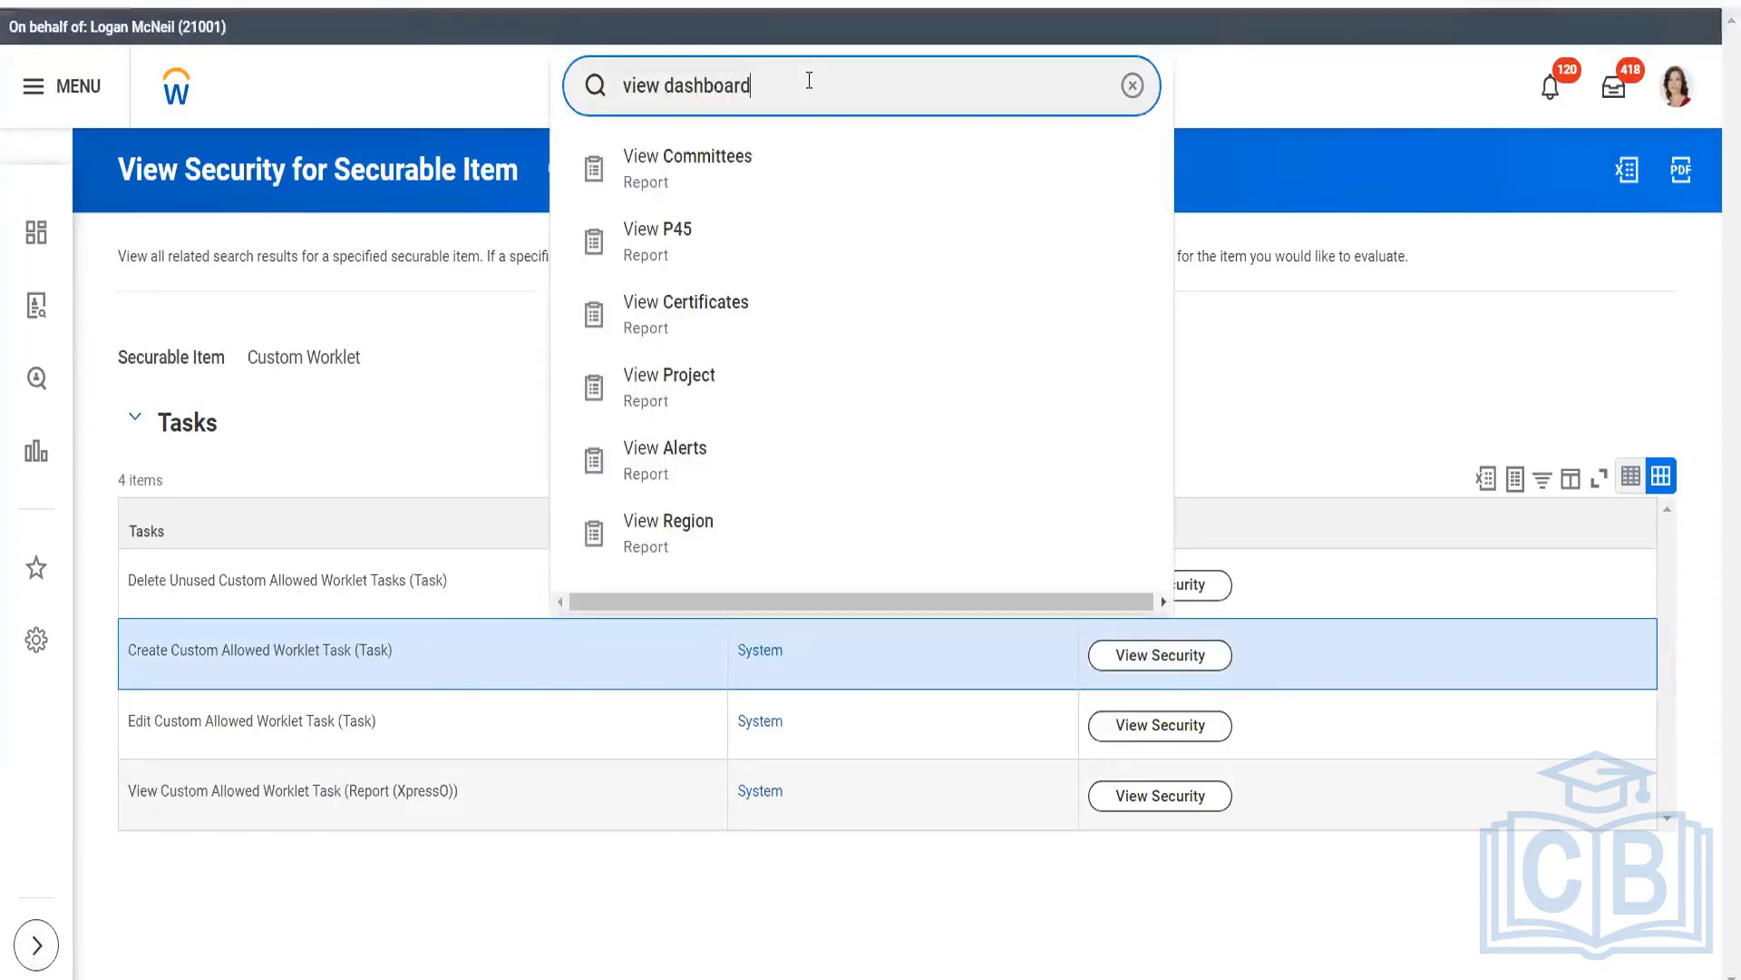
pyautogui.press('Return')
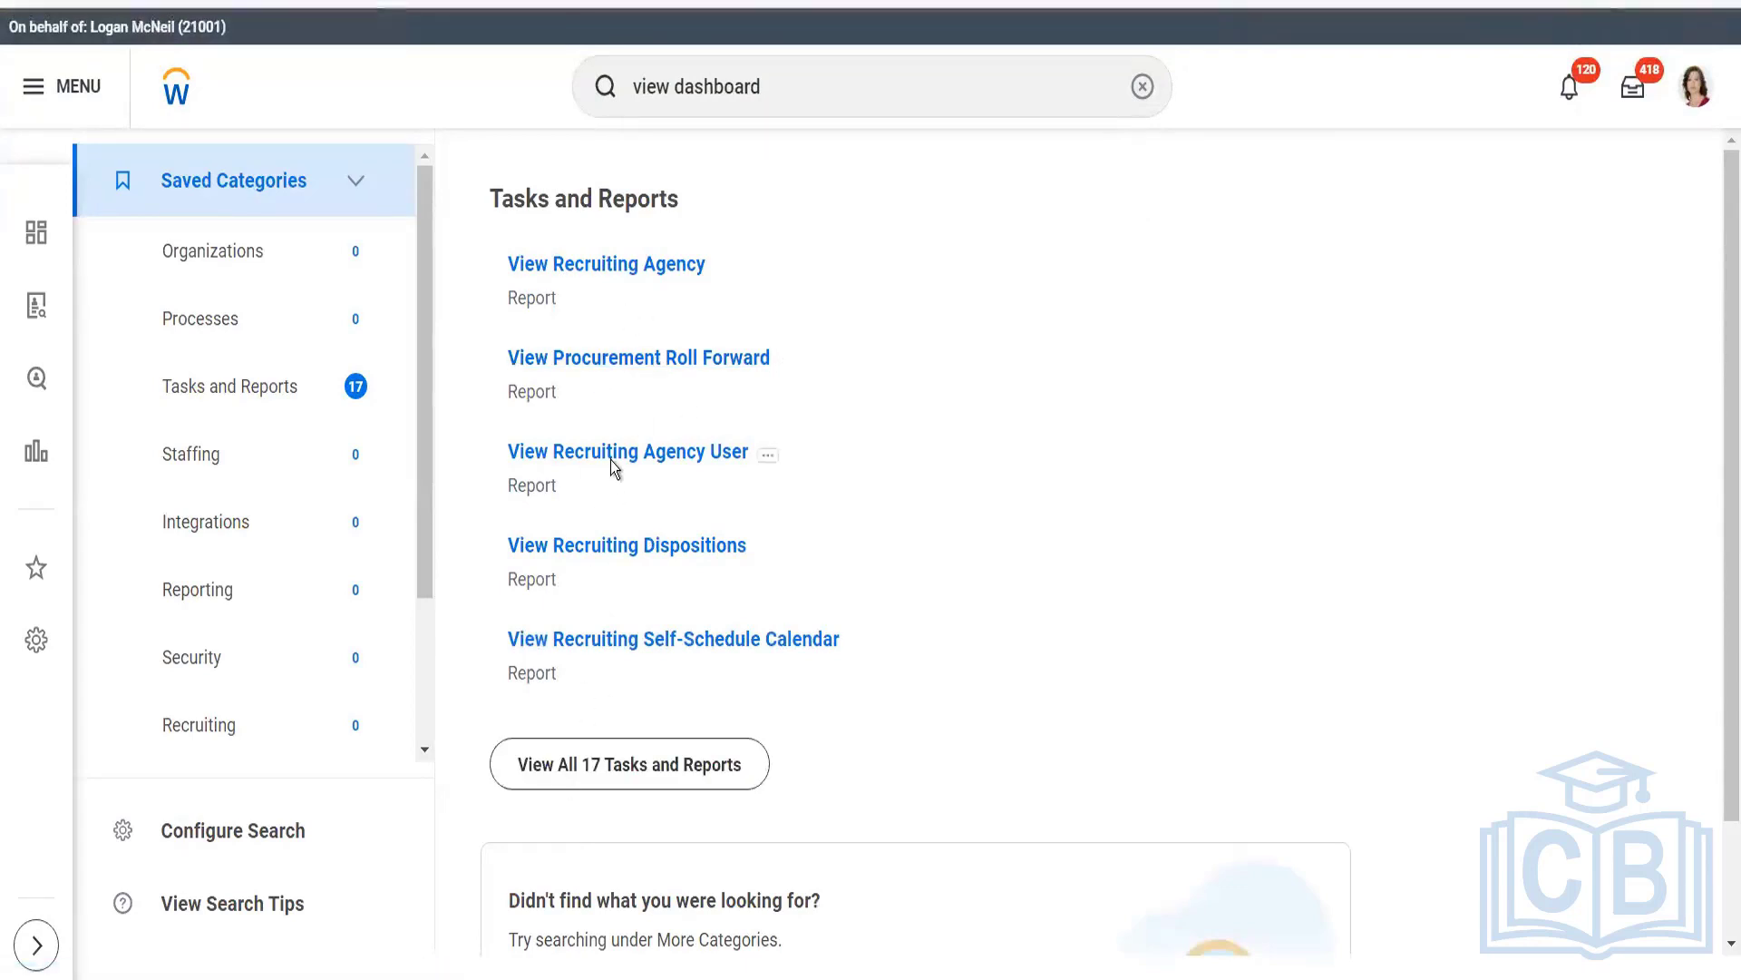
pyautogui.click(555, 764)
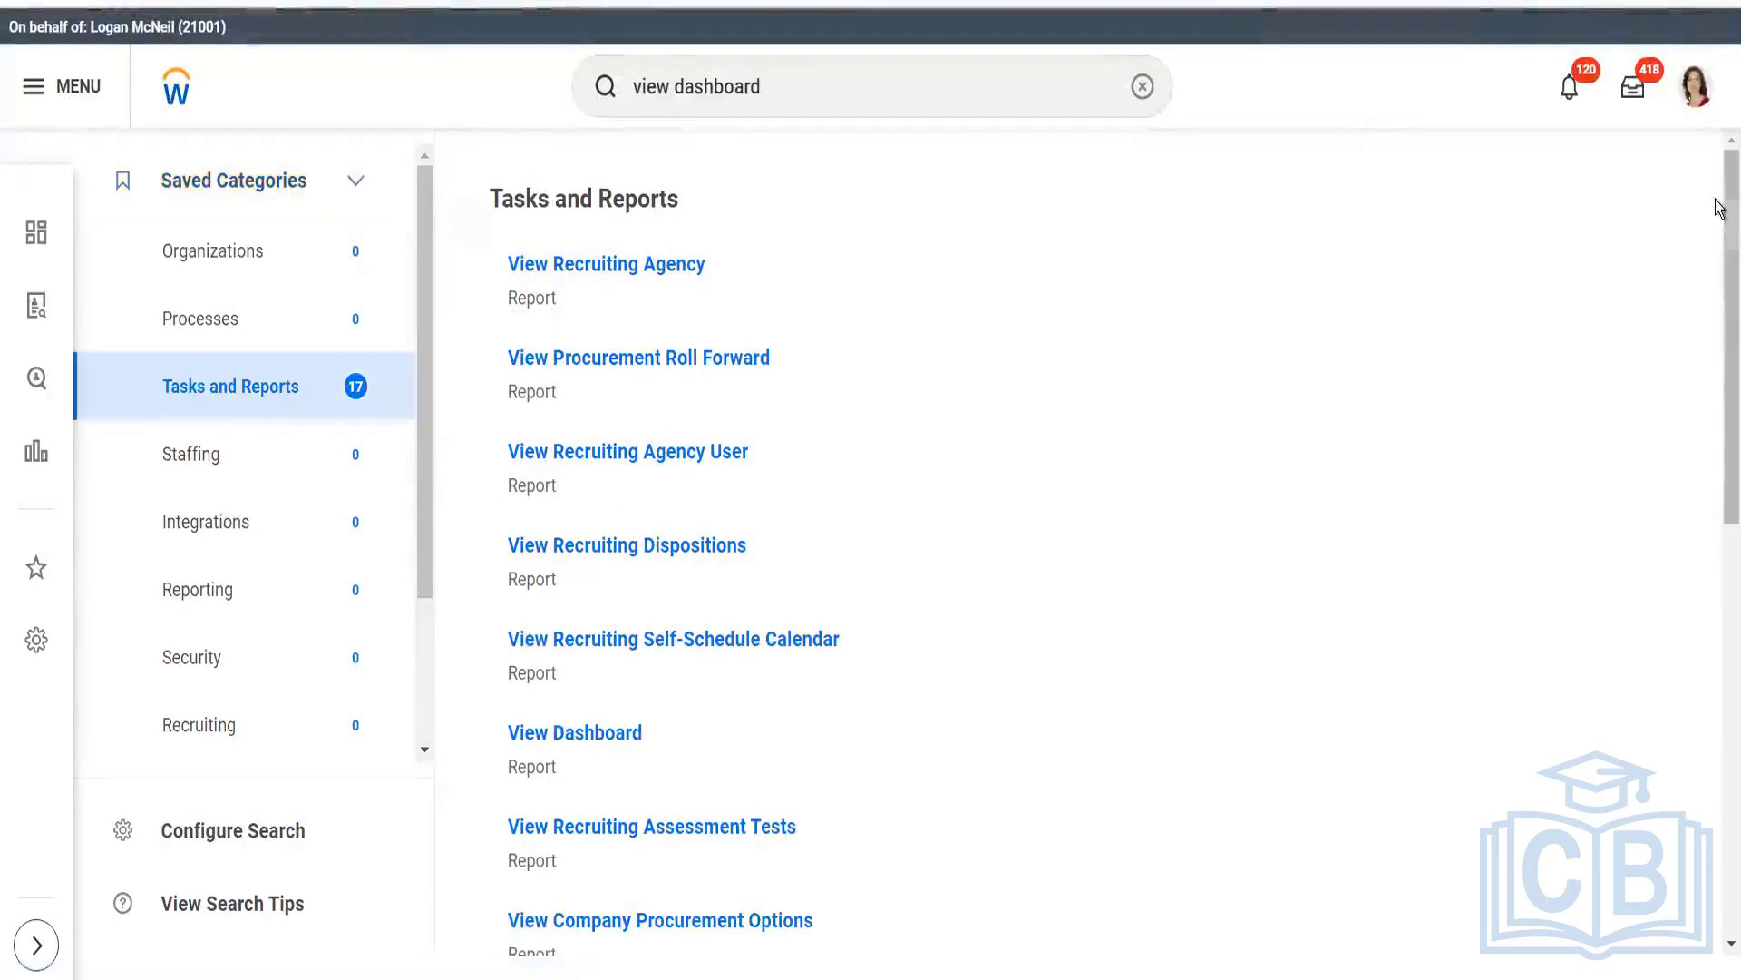
pyautogui.scroll(-3, 1719, 335)
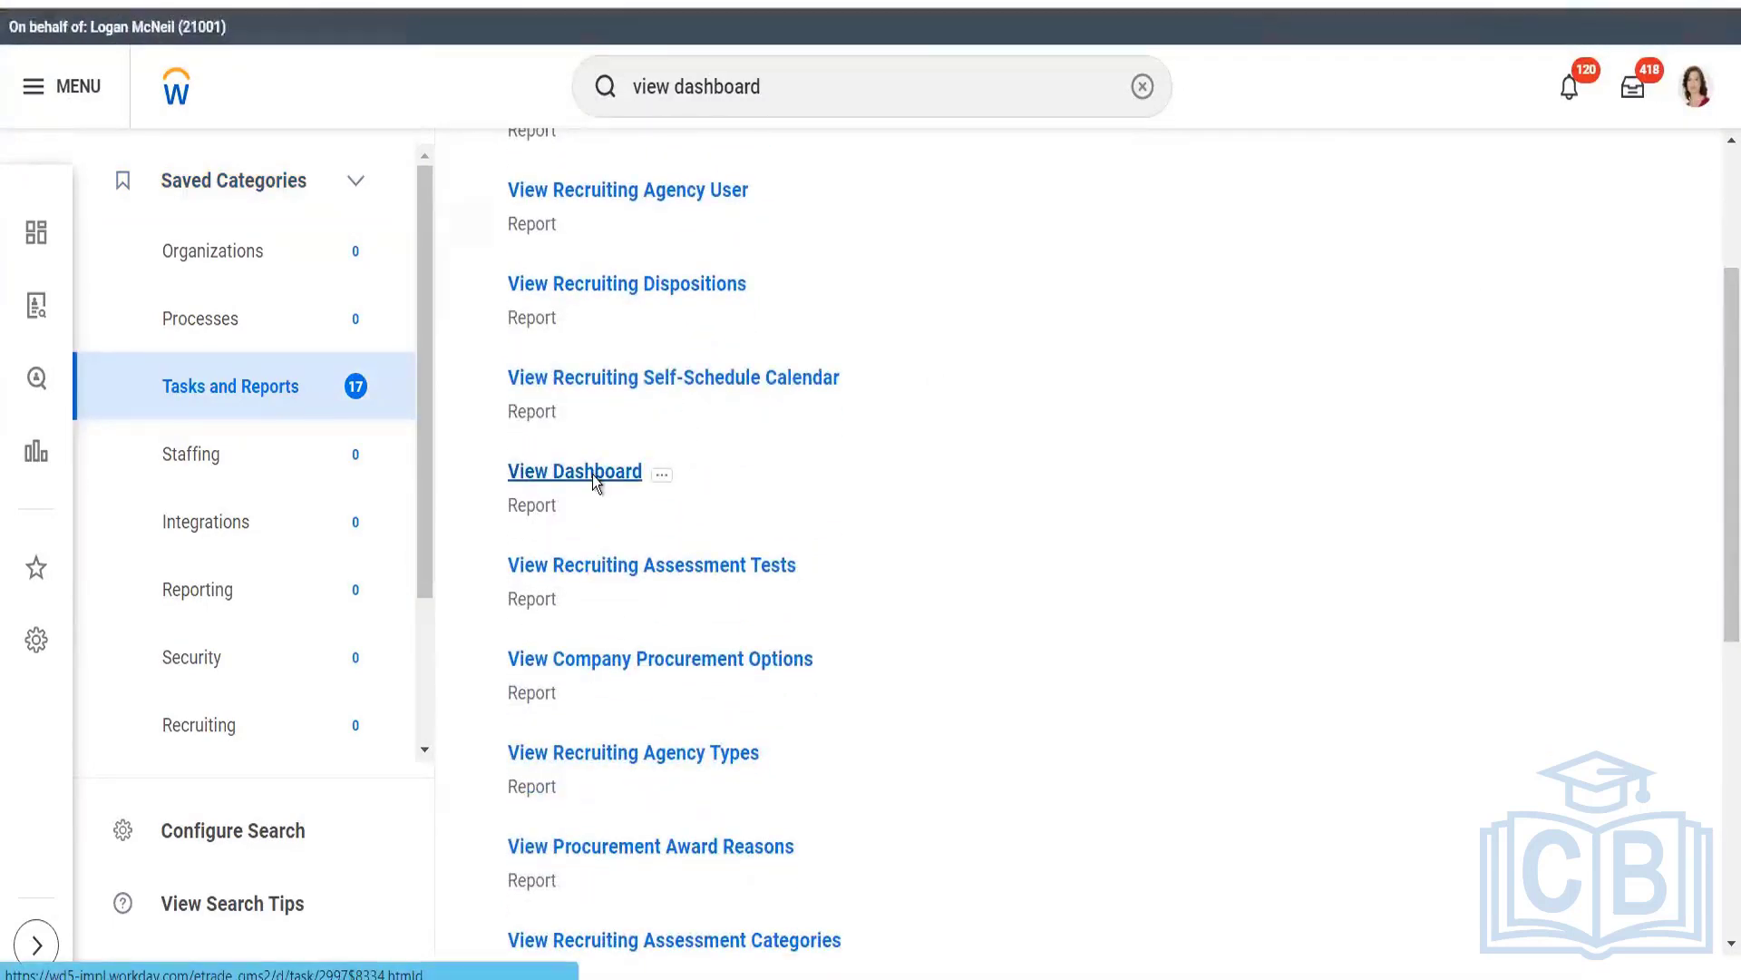
pyautogui.click(592, 475)
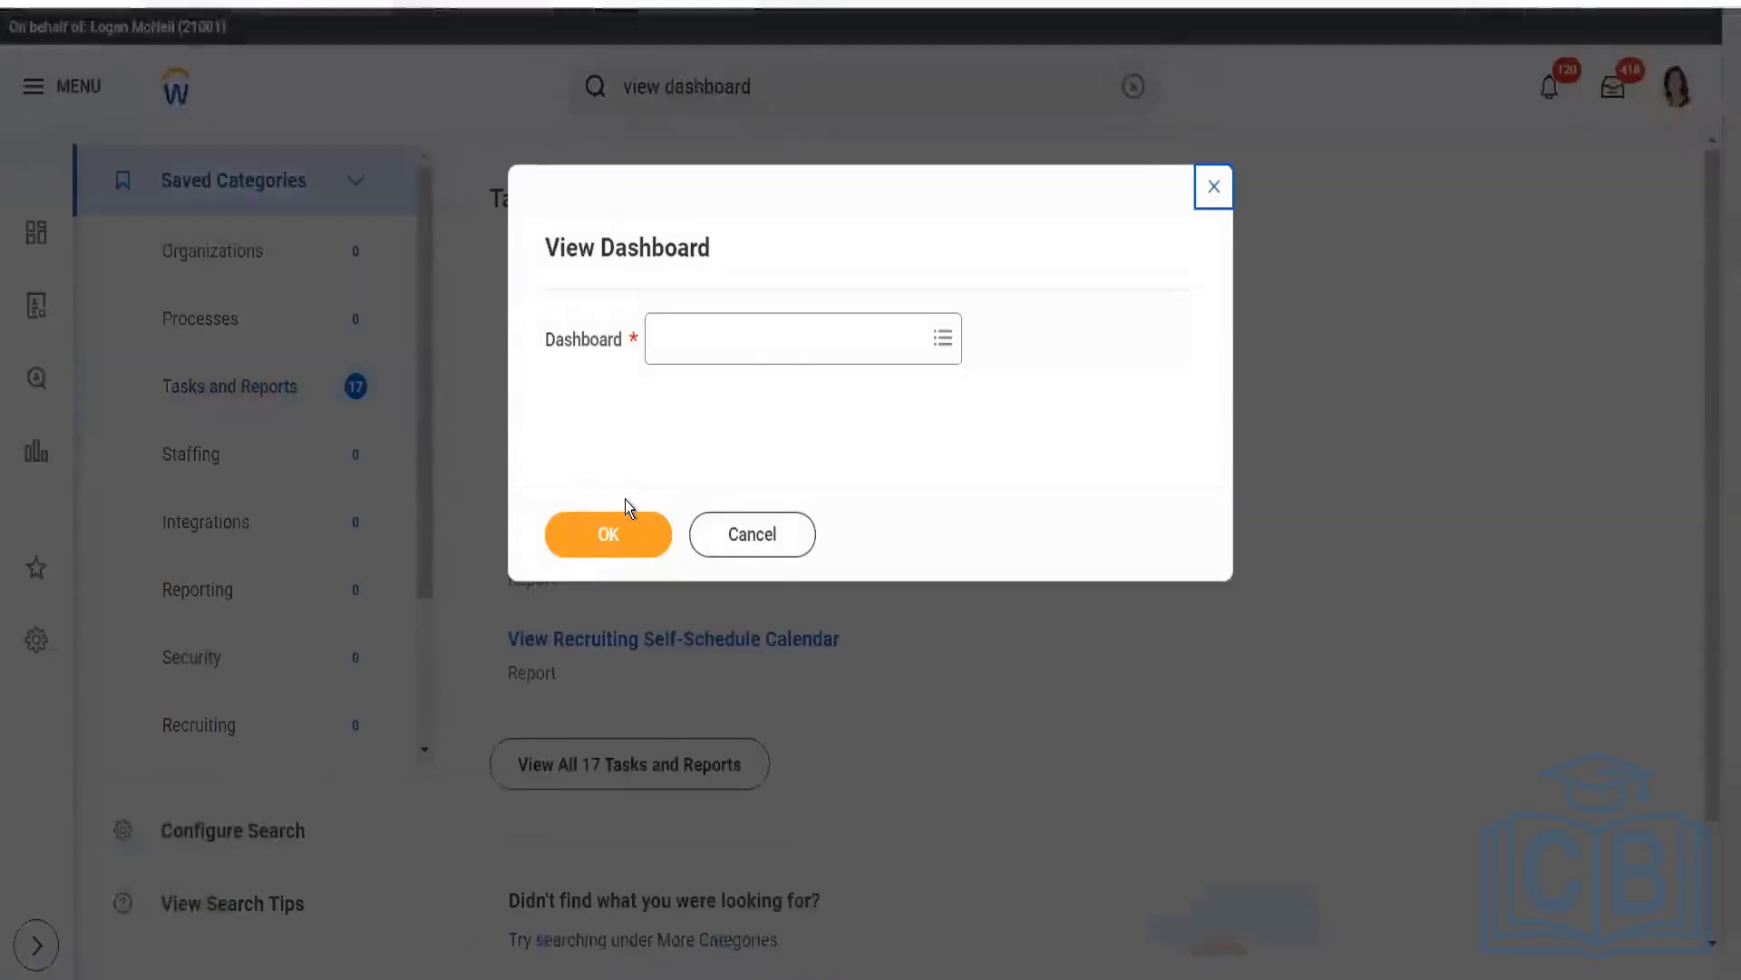
# Choose Alpha Recruiting as the dashboard in the View Dashboard prompt and run the report
pyautogui.click(793, 338)
pyautogui.write('rec')
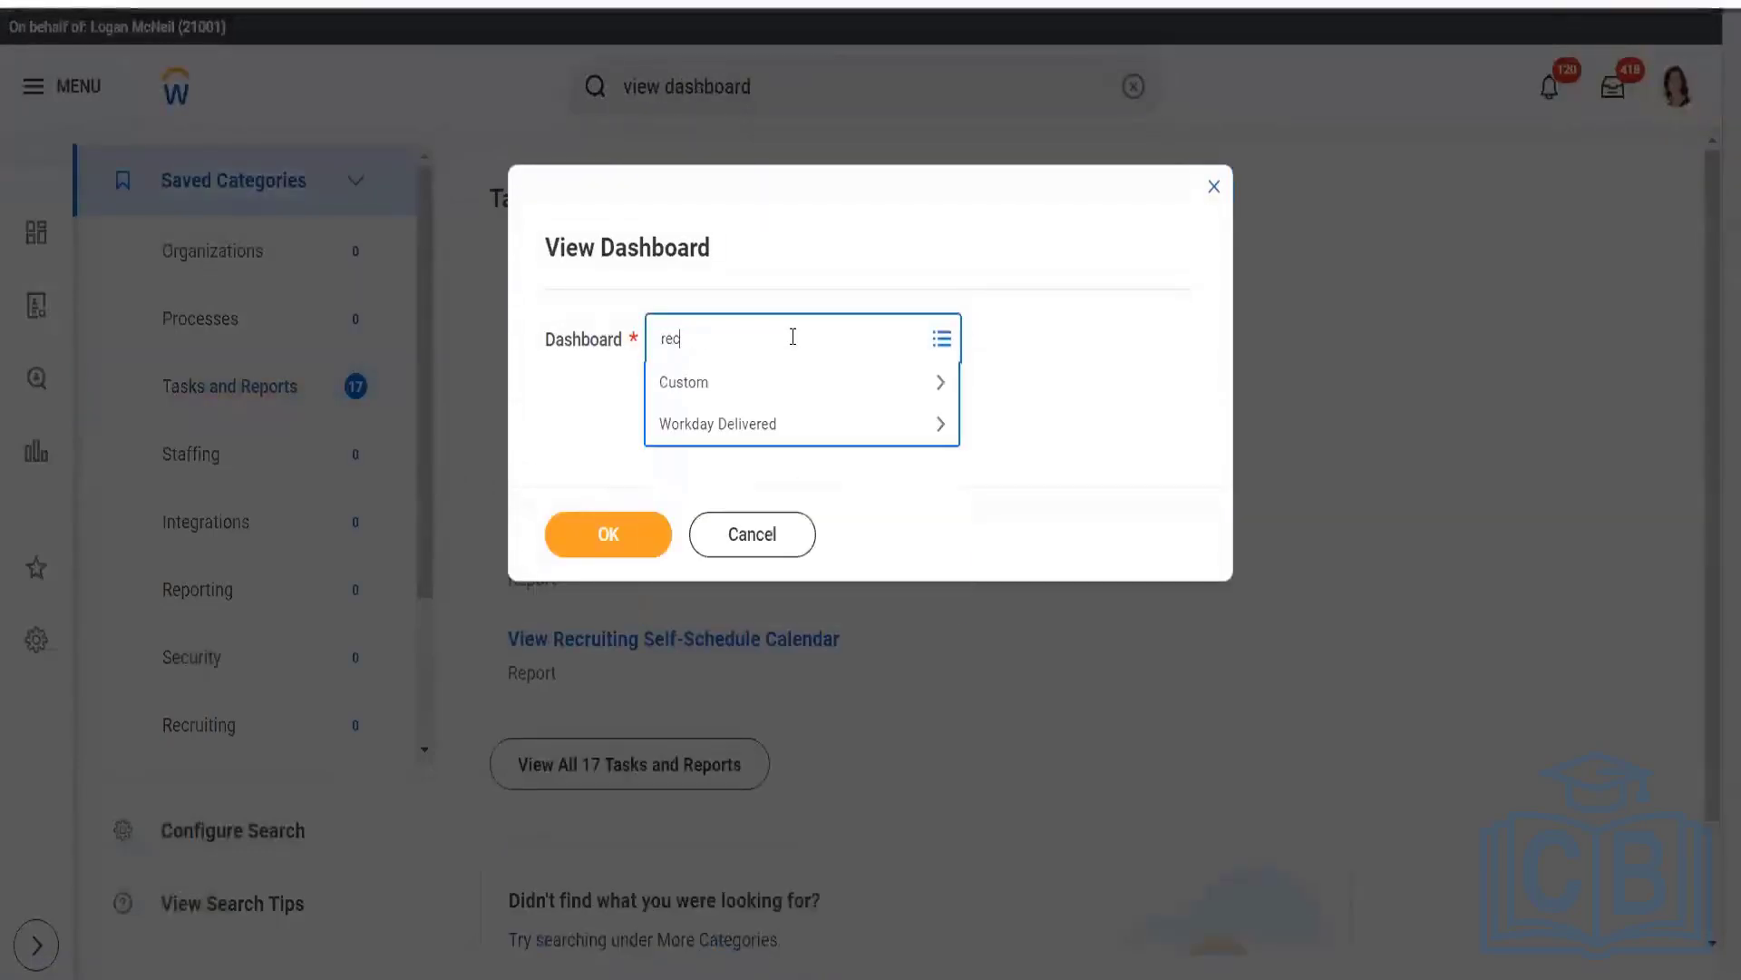
pyautogui.write('ruiting')
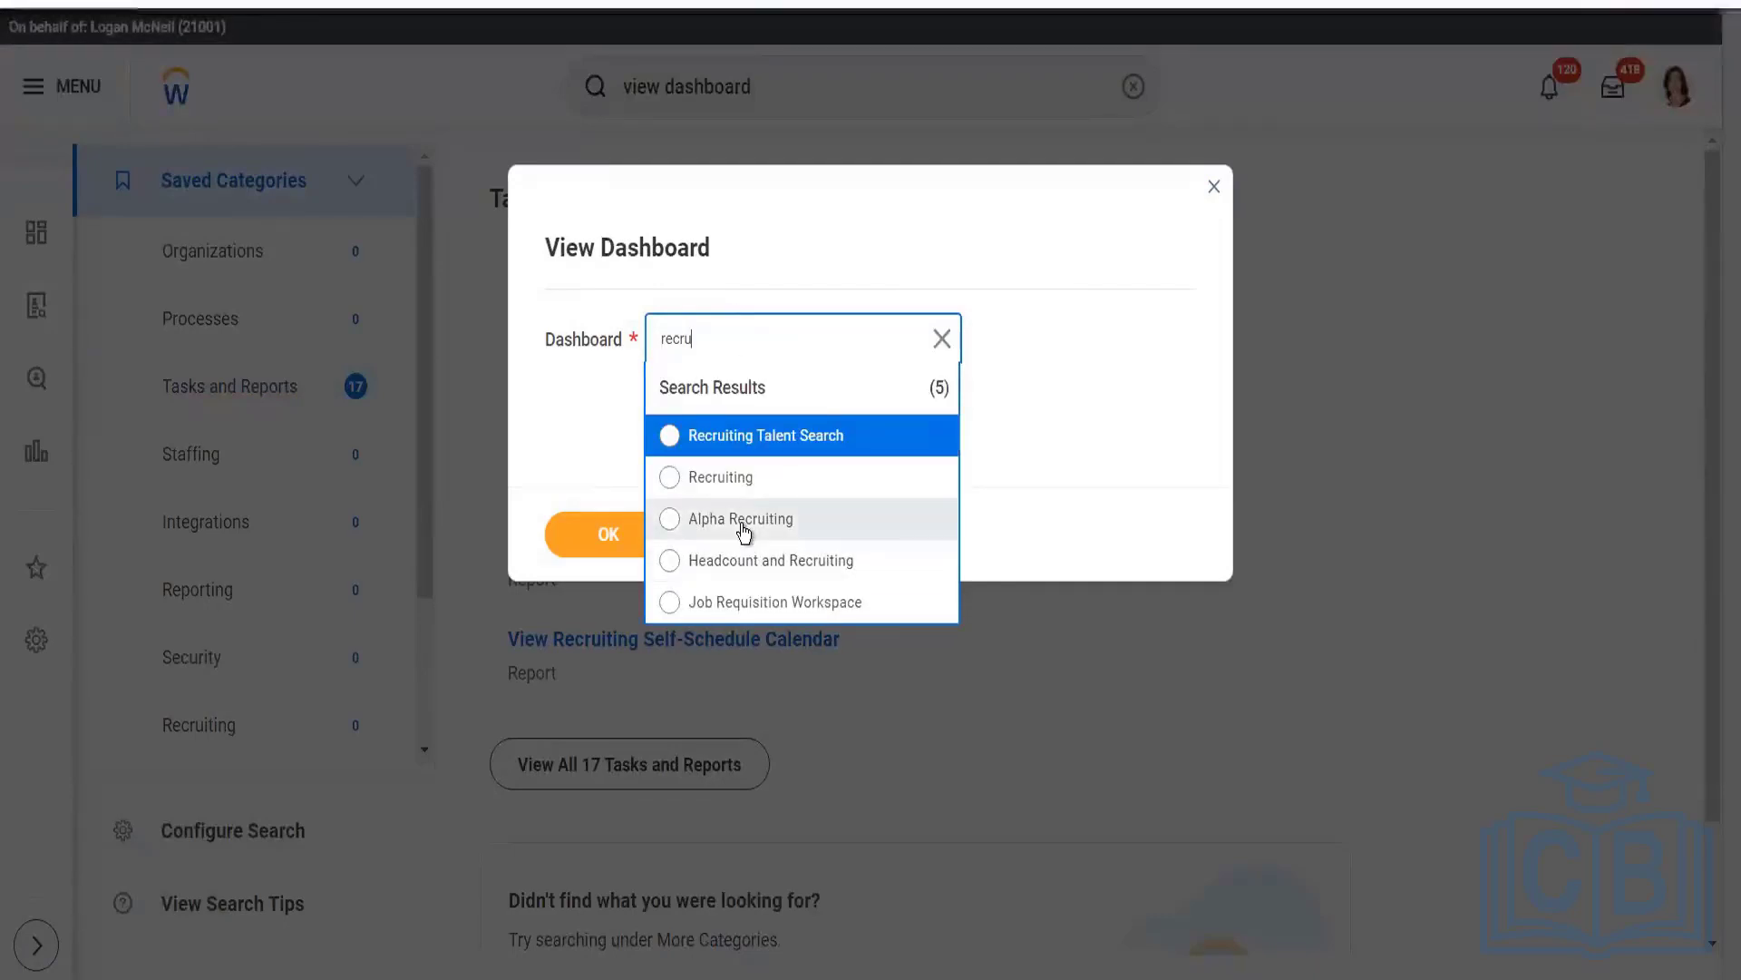
pyautogui.click(605, 536)
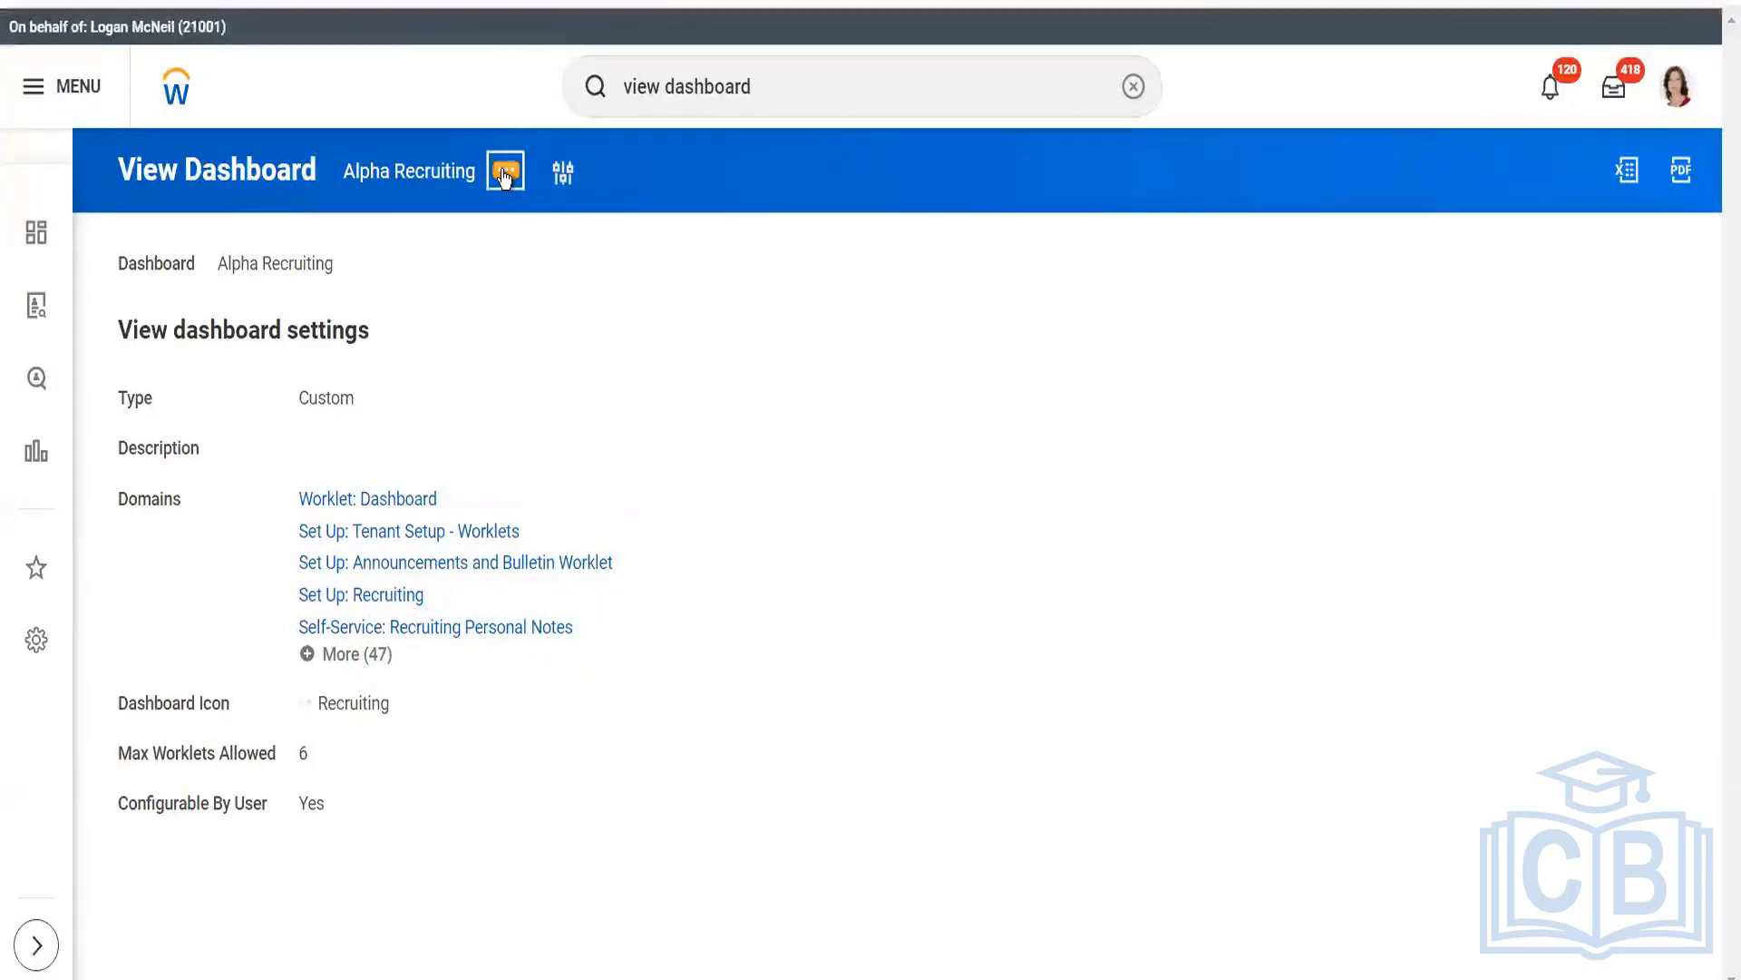
# Edit the Alpha Recruiting dashboard and open its general settings for changes
pyautogui.click(505, 173)
pyautogui.moveTo(616, 245)
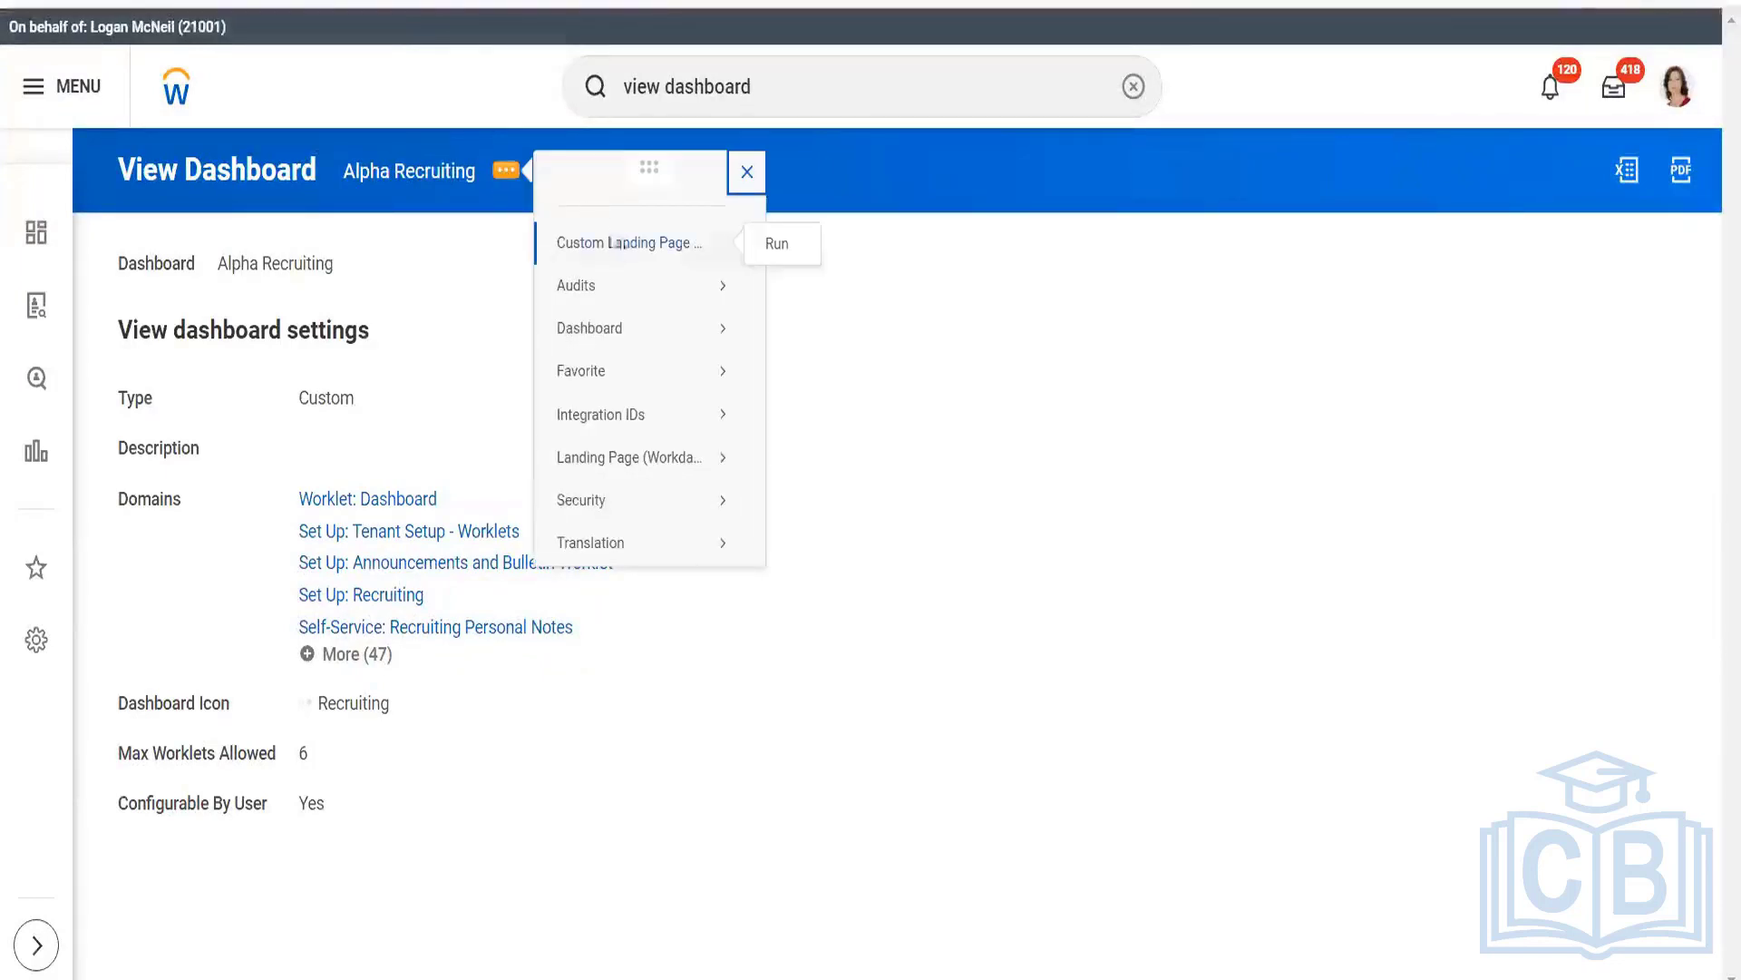
pyautogui.moveTo(631, 305)
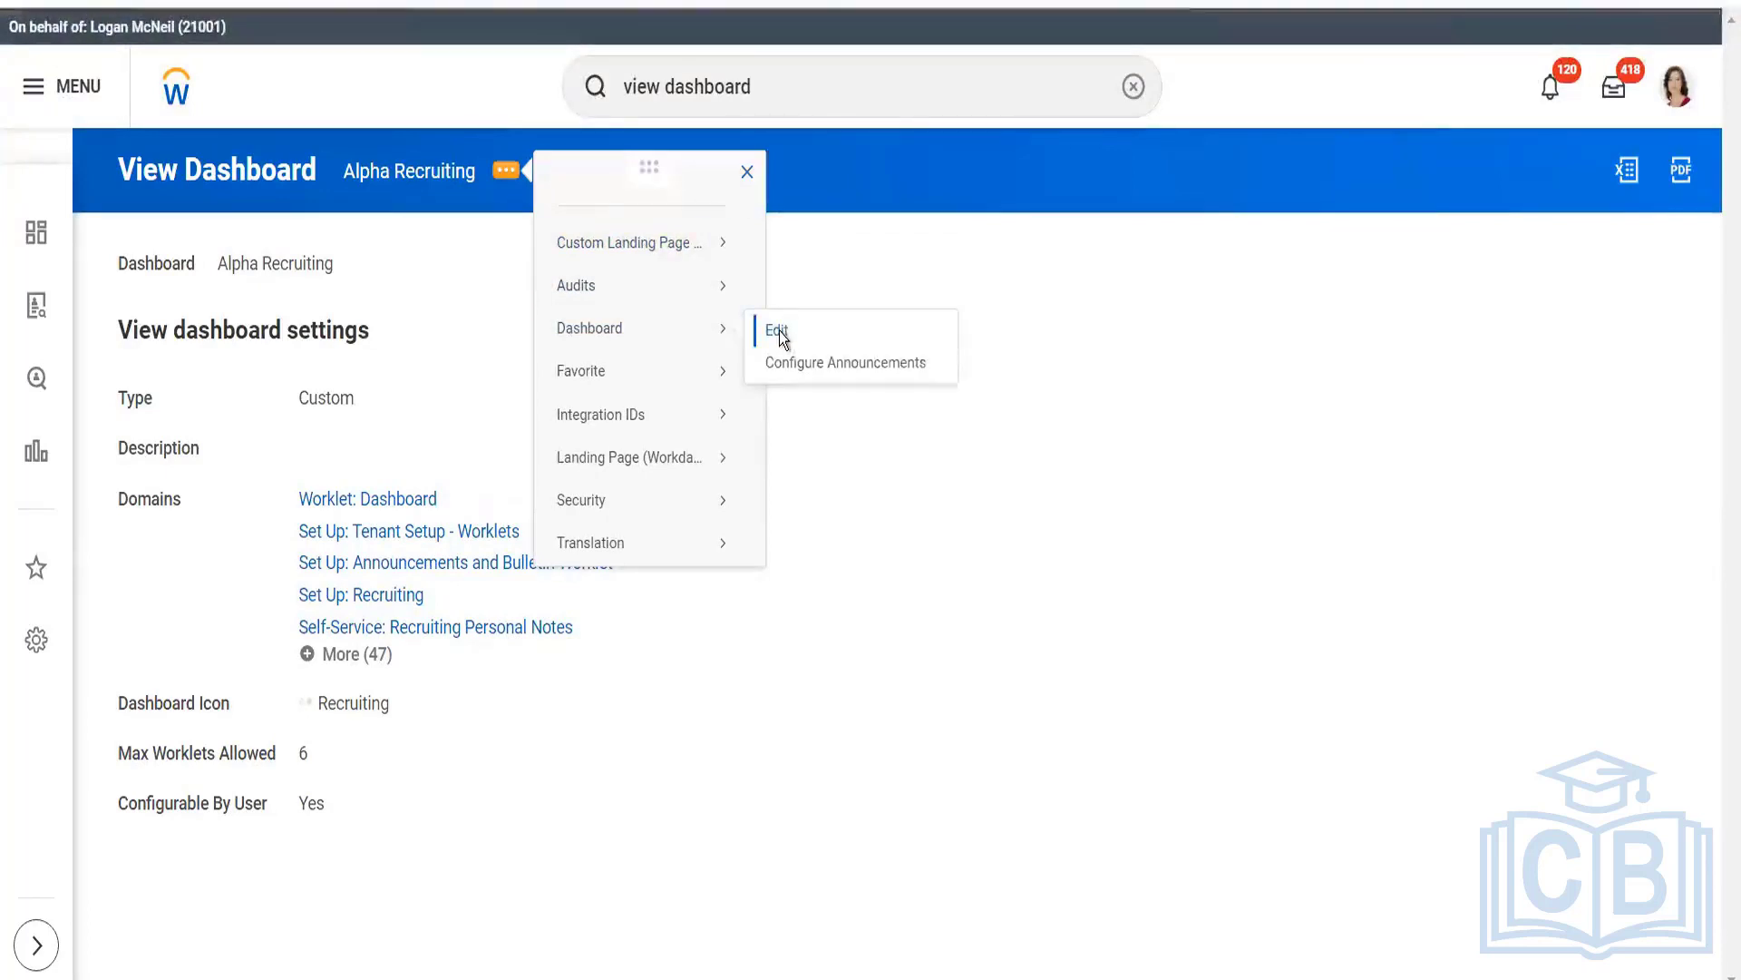
pyautogui.click(778, 331)
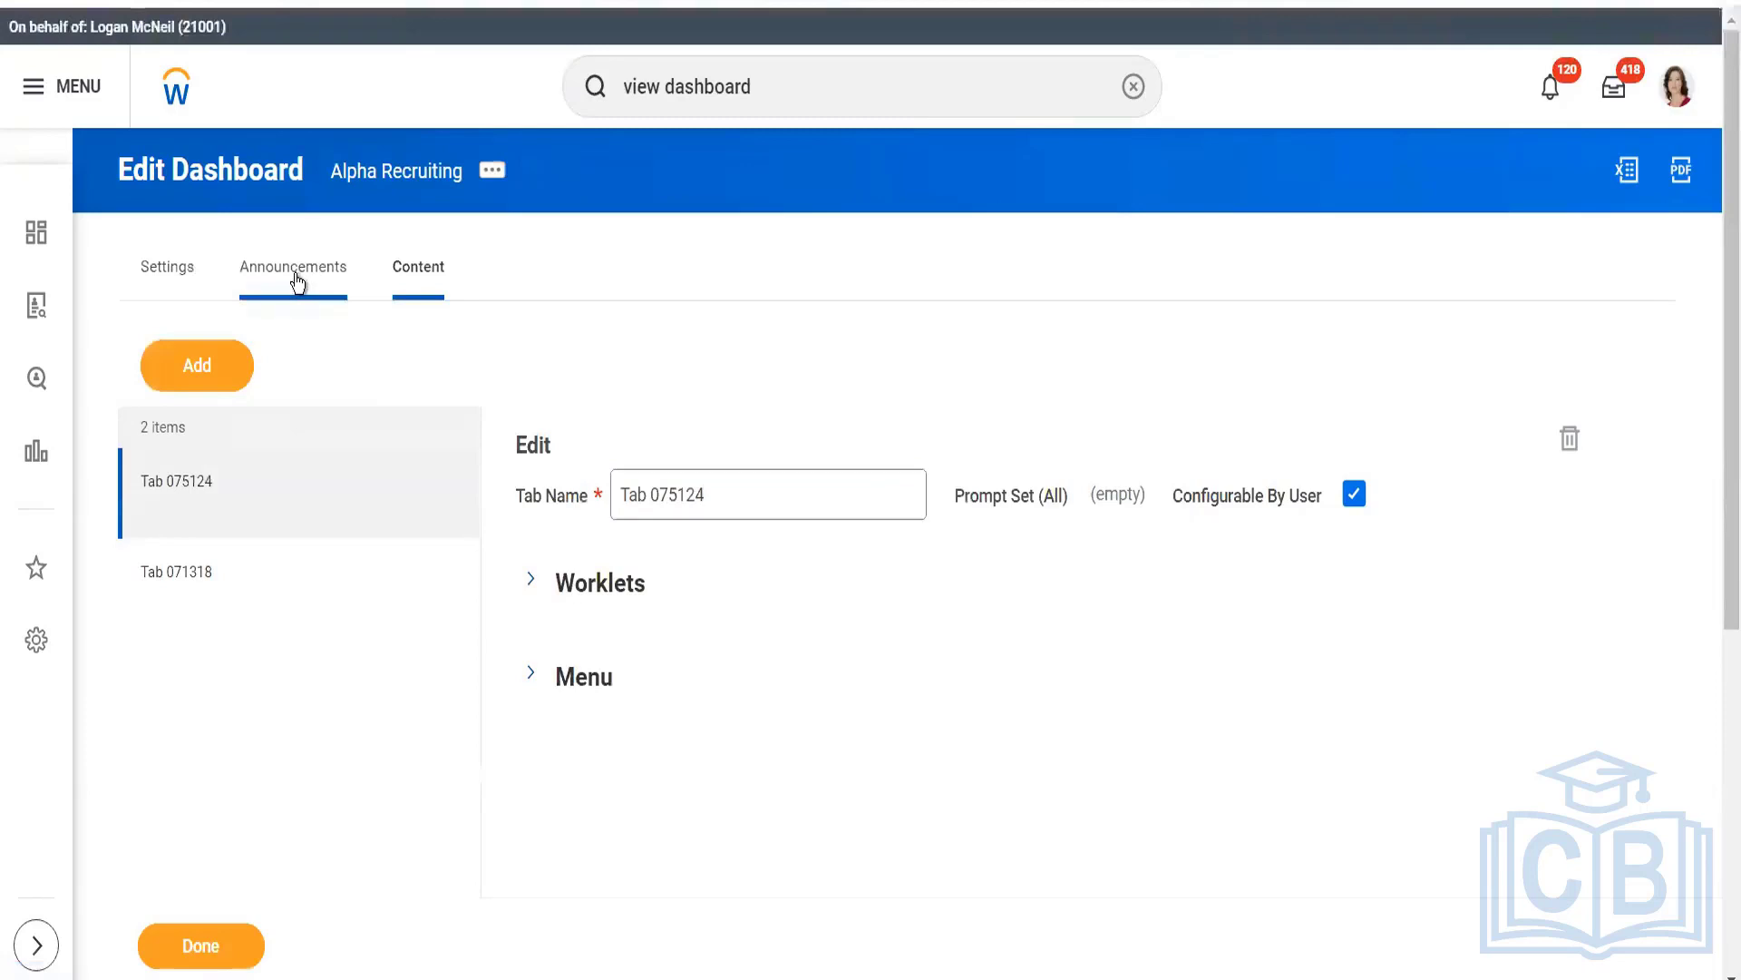
pyautogui.click(178, 268)
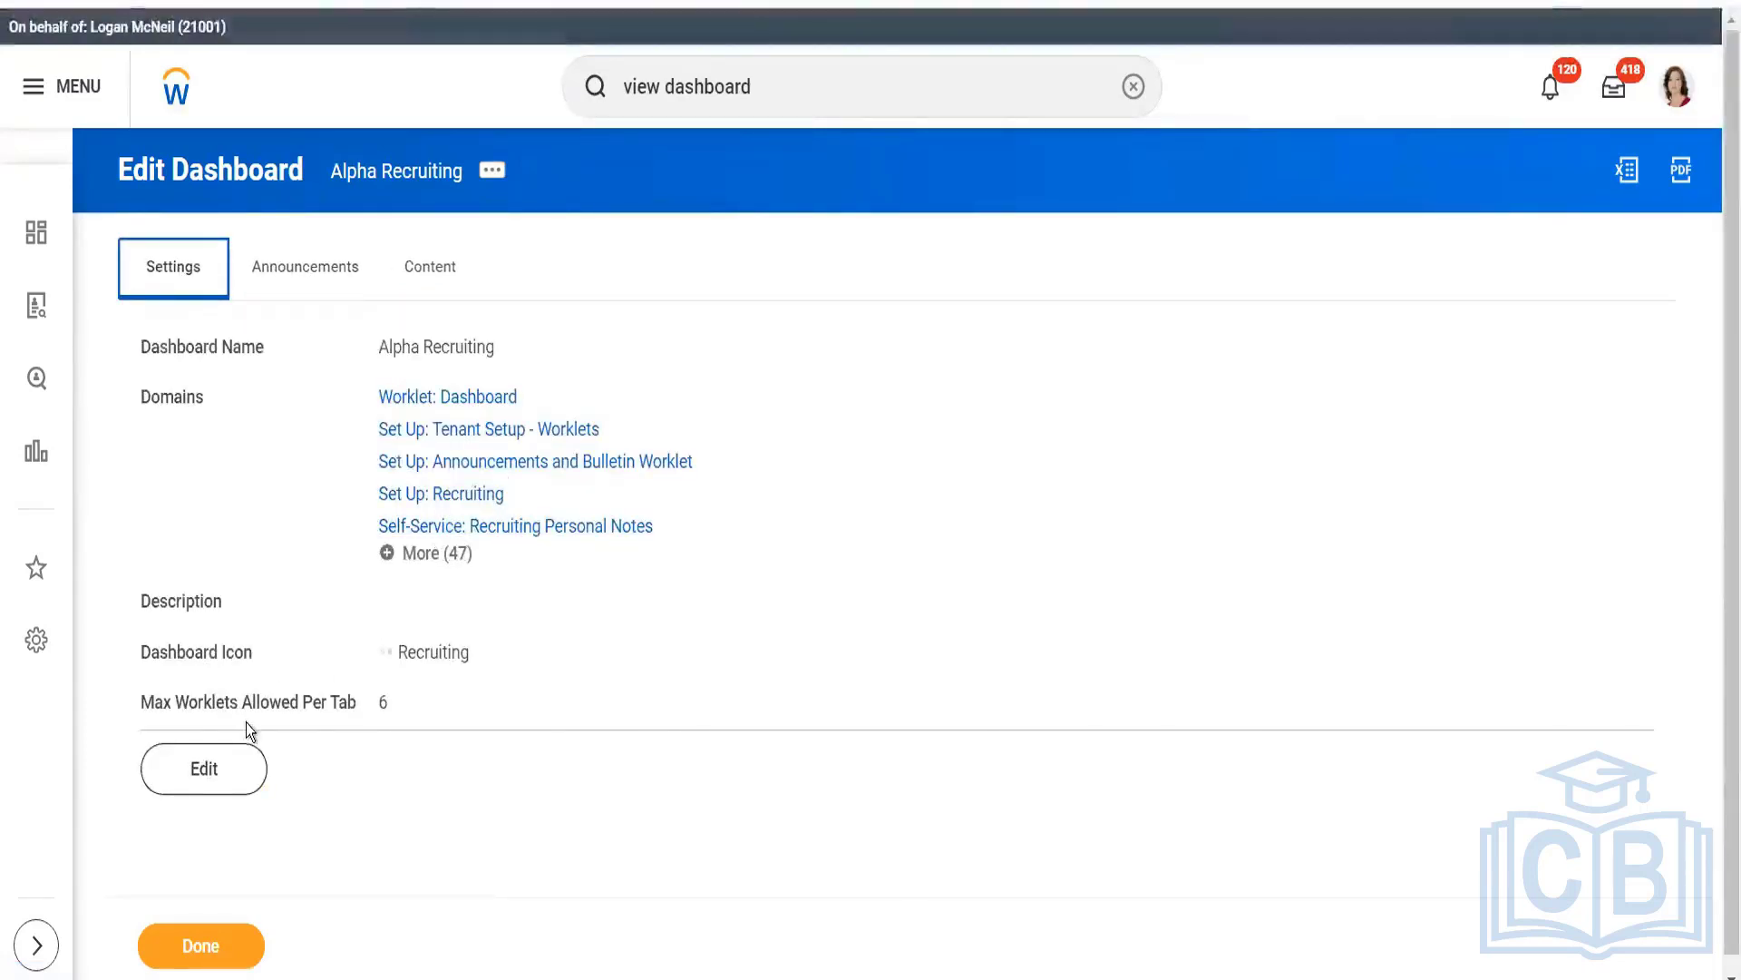
pyautogui.click(201, 786)
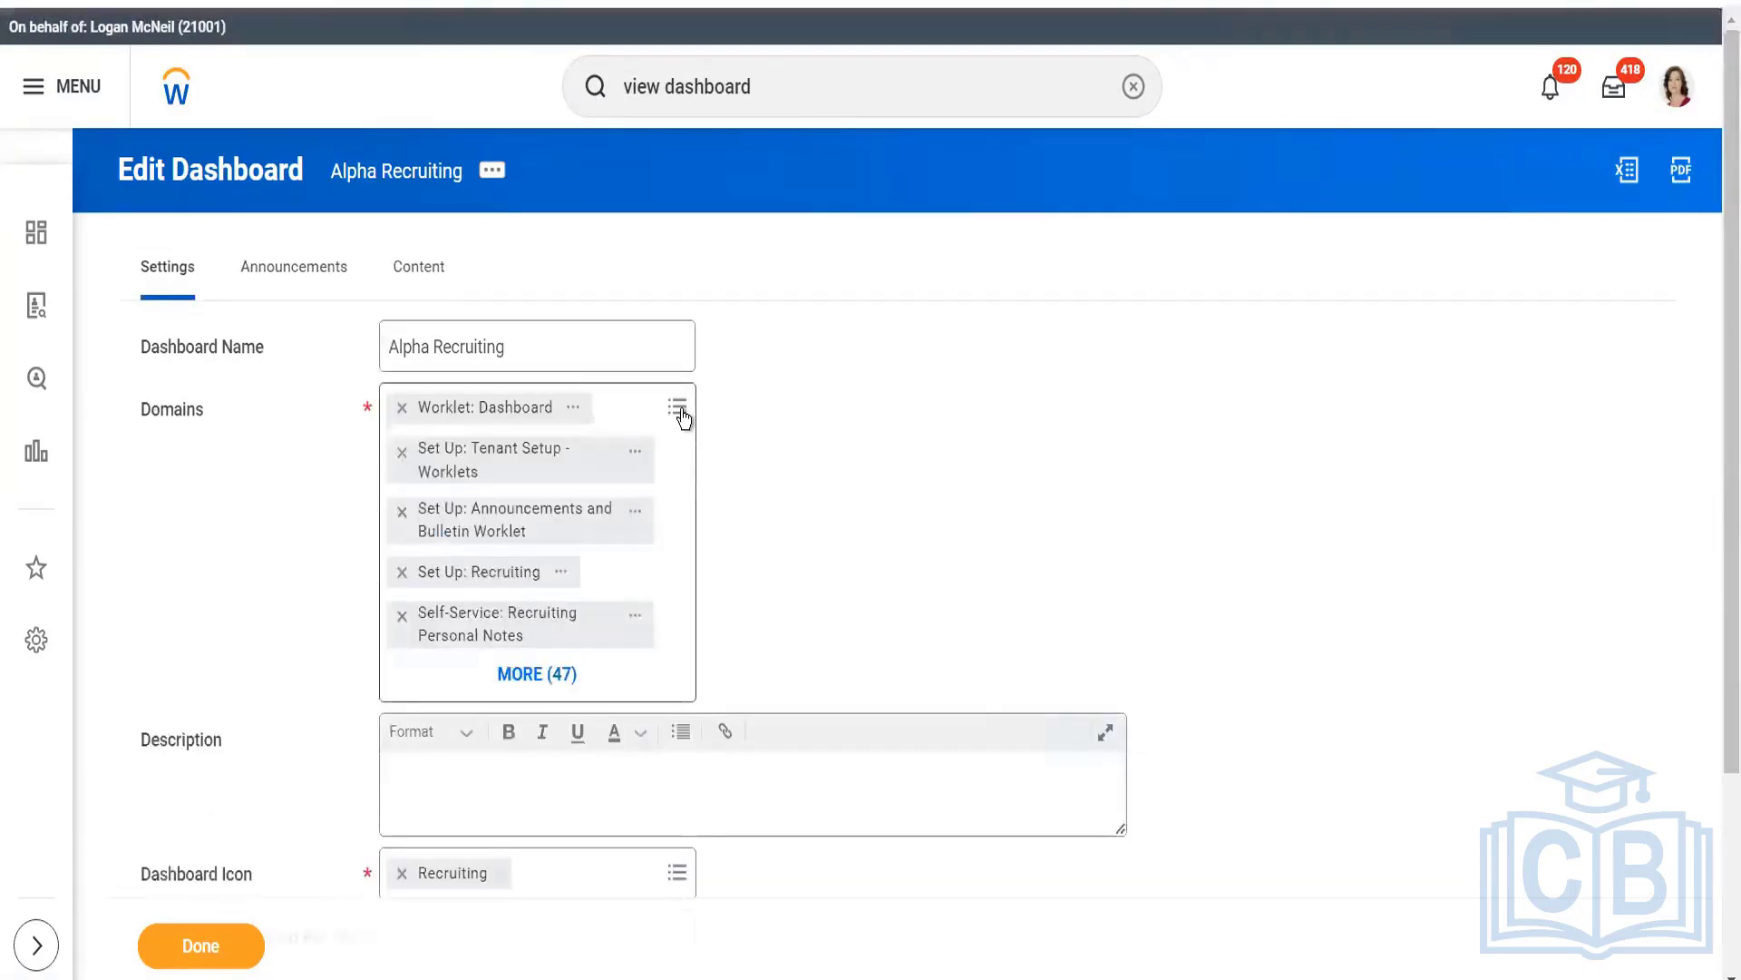
# Search the dashboard's domains for "worklet" and add the Set Up: Campaigns Worklet domain
pyautogui.click(680, 411)
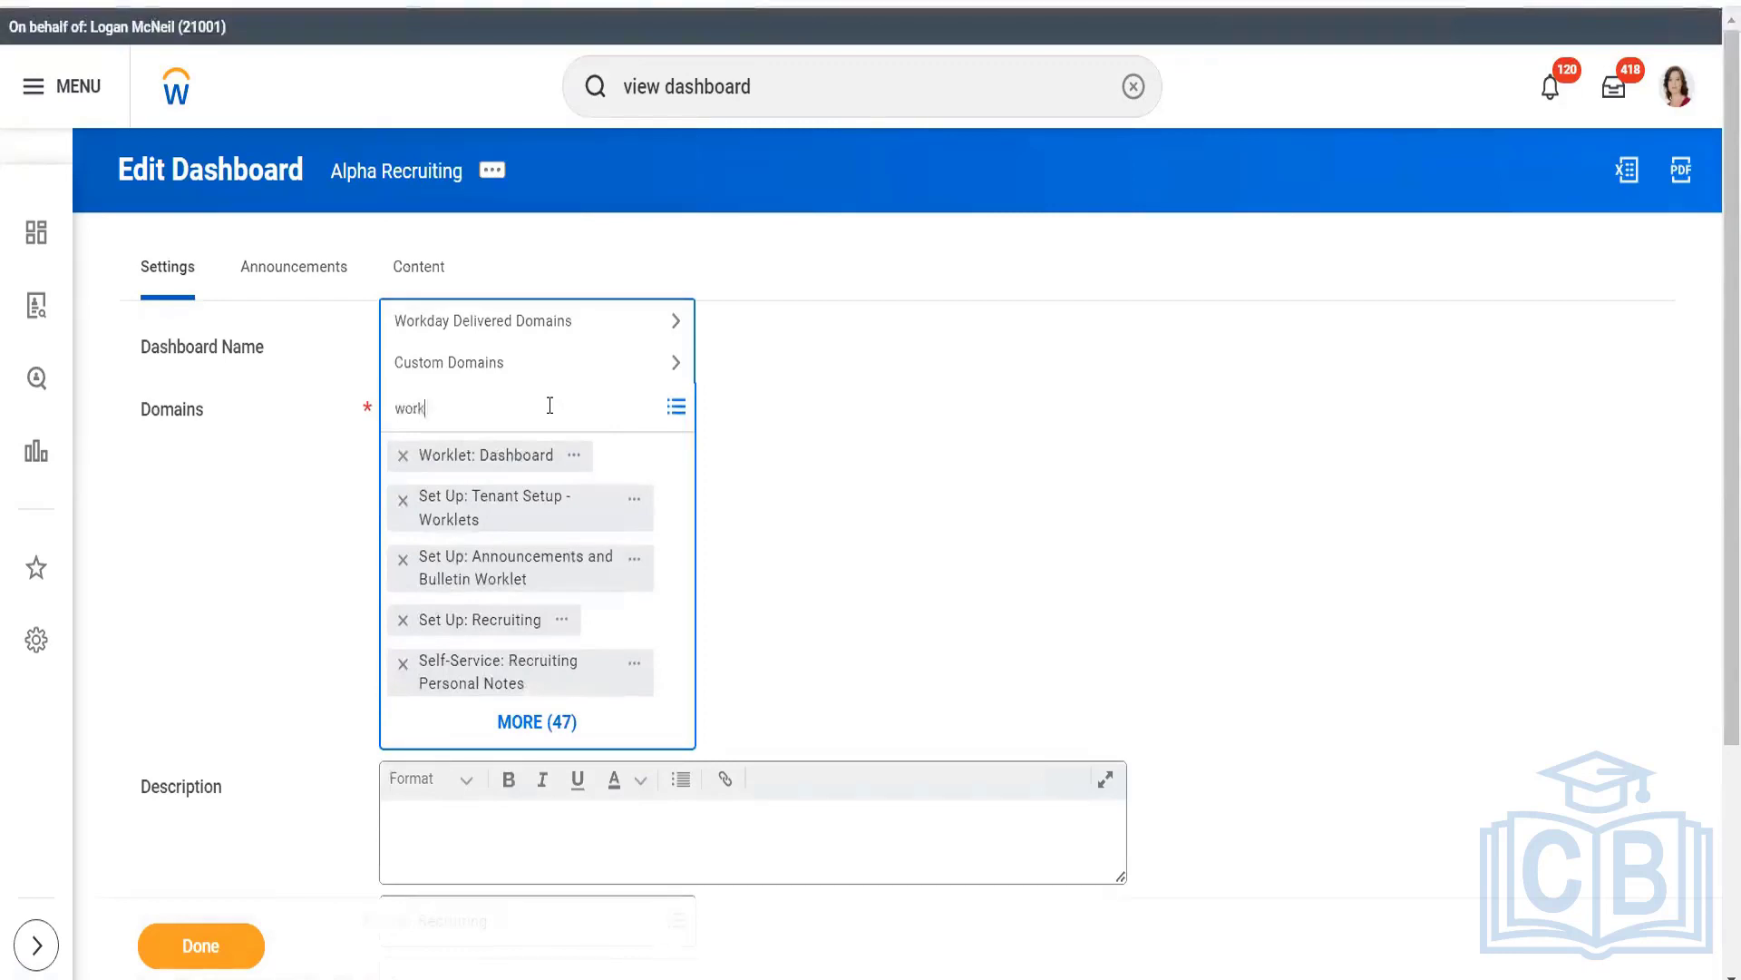
pyautogui.write('worklet')
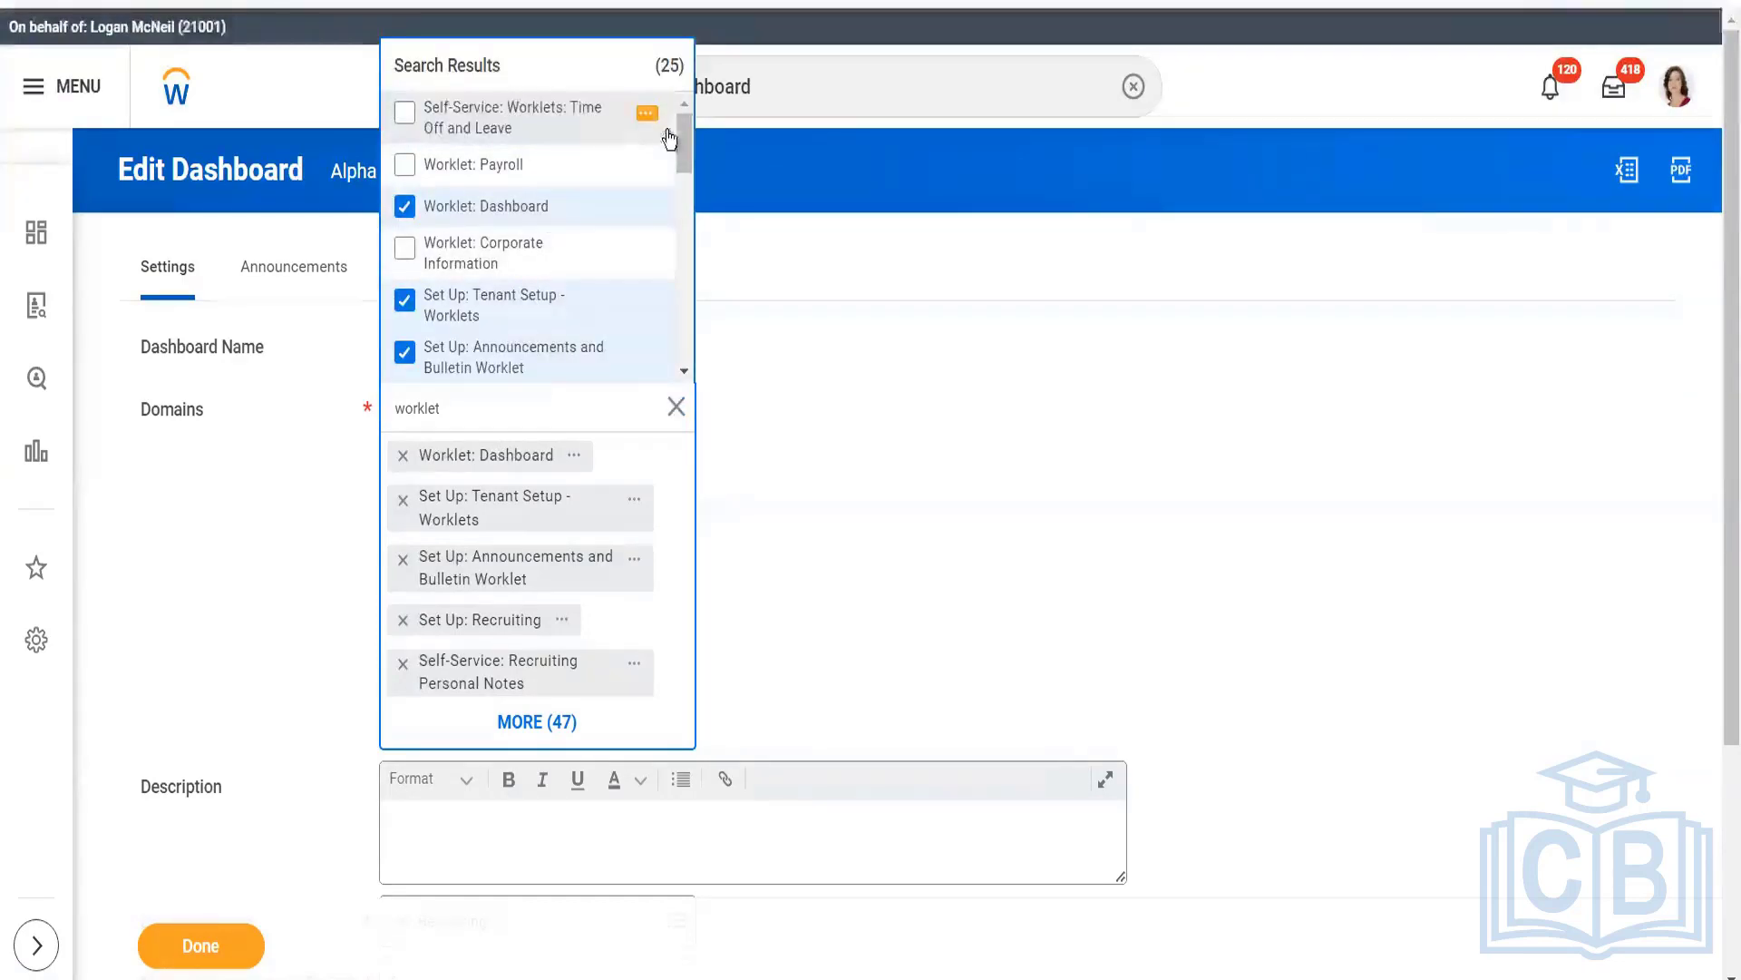
pyautogui.click(687, 140)
pyautogui.moveTo(688, 145); pyautogui.dragTo(693, 174)
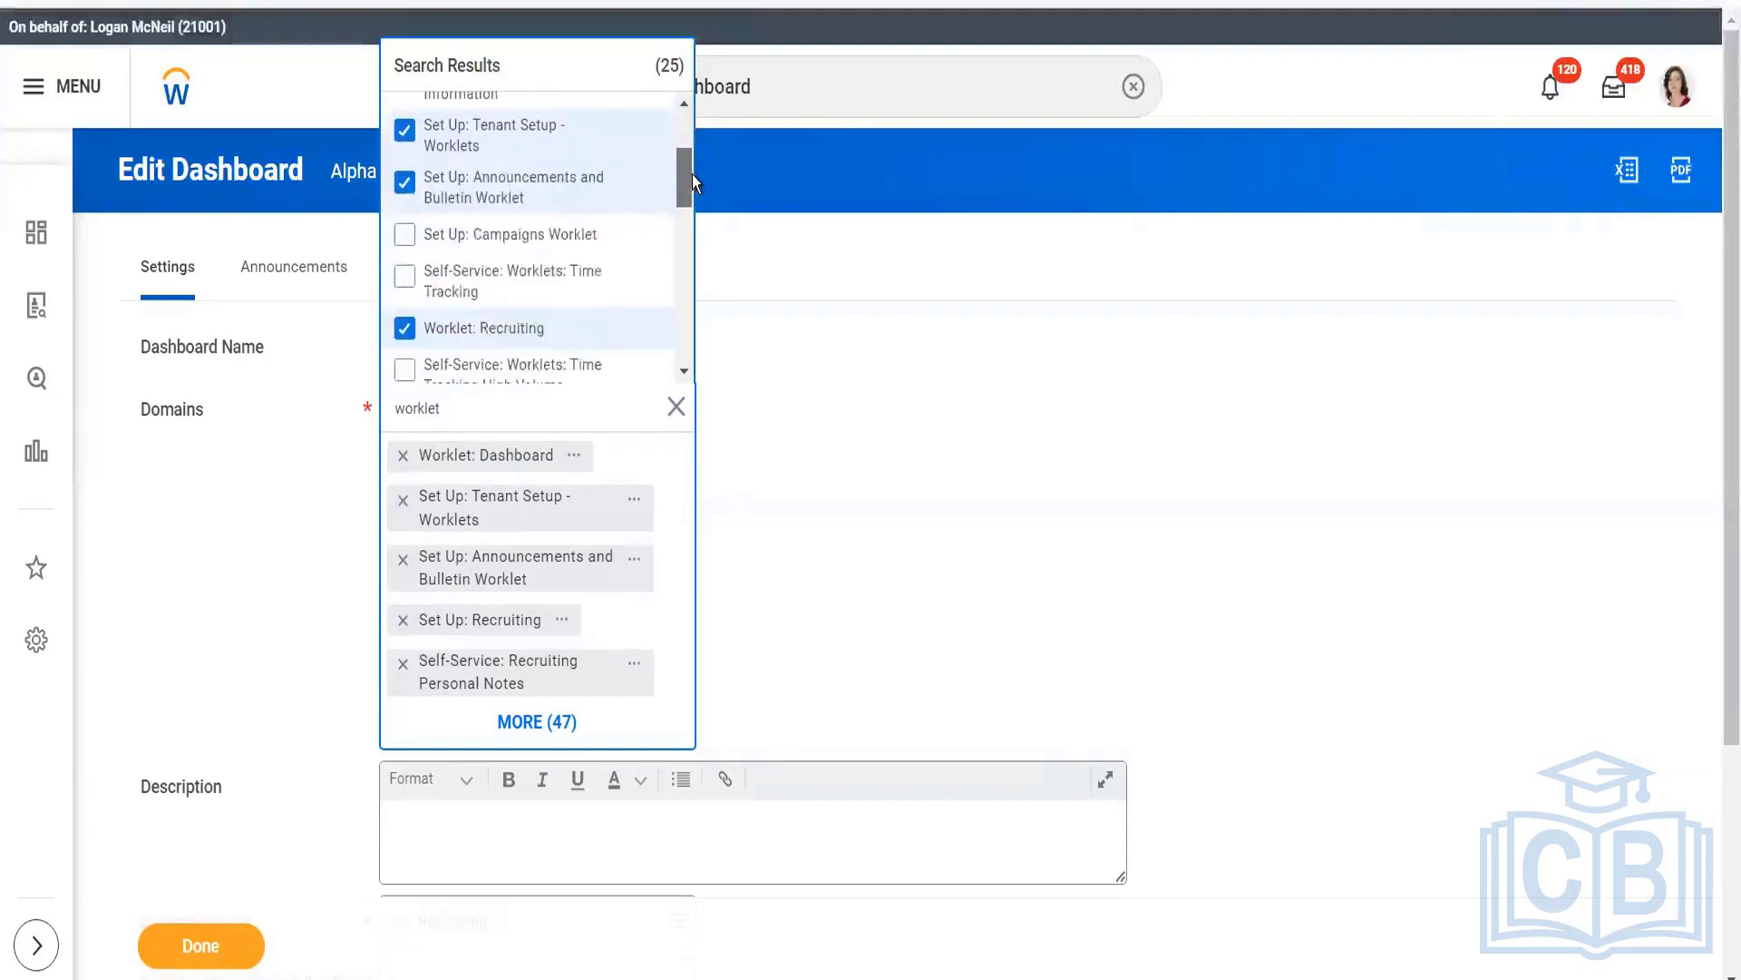
pyautogui.click(574, 236)
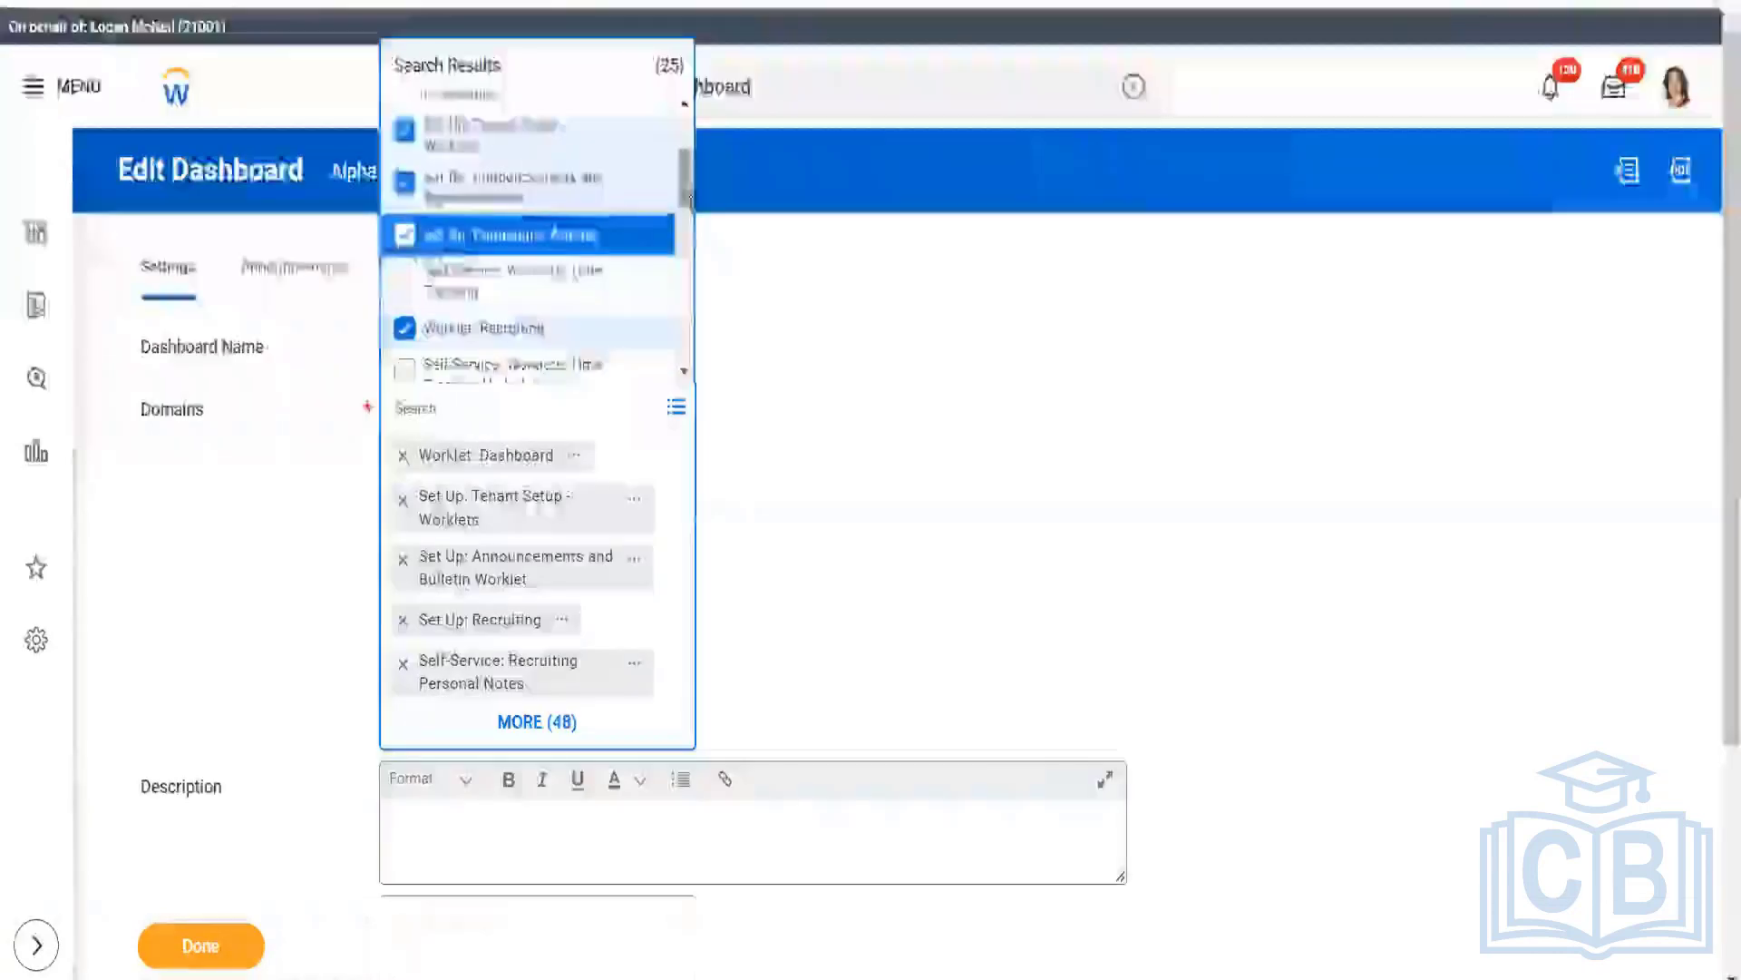
# Add the Worklet General domain to the dashboard's domains and finish editing the dashboard
pyautogui.moveTo(685, 182); pyautogui.dragTo(684, 249)
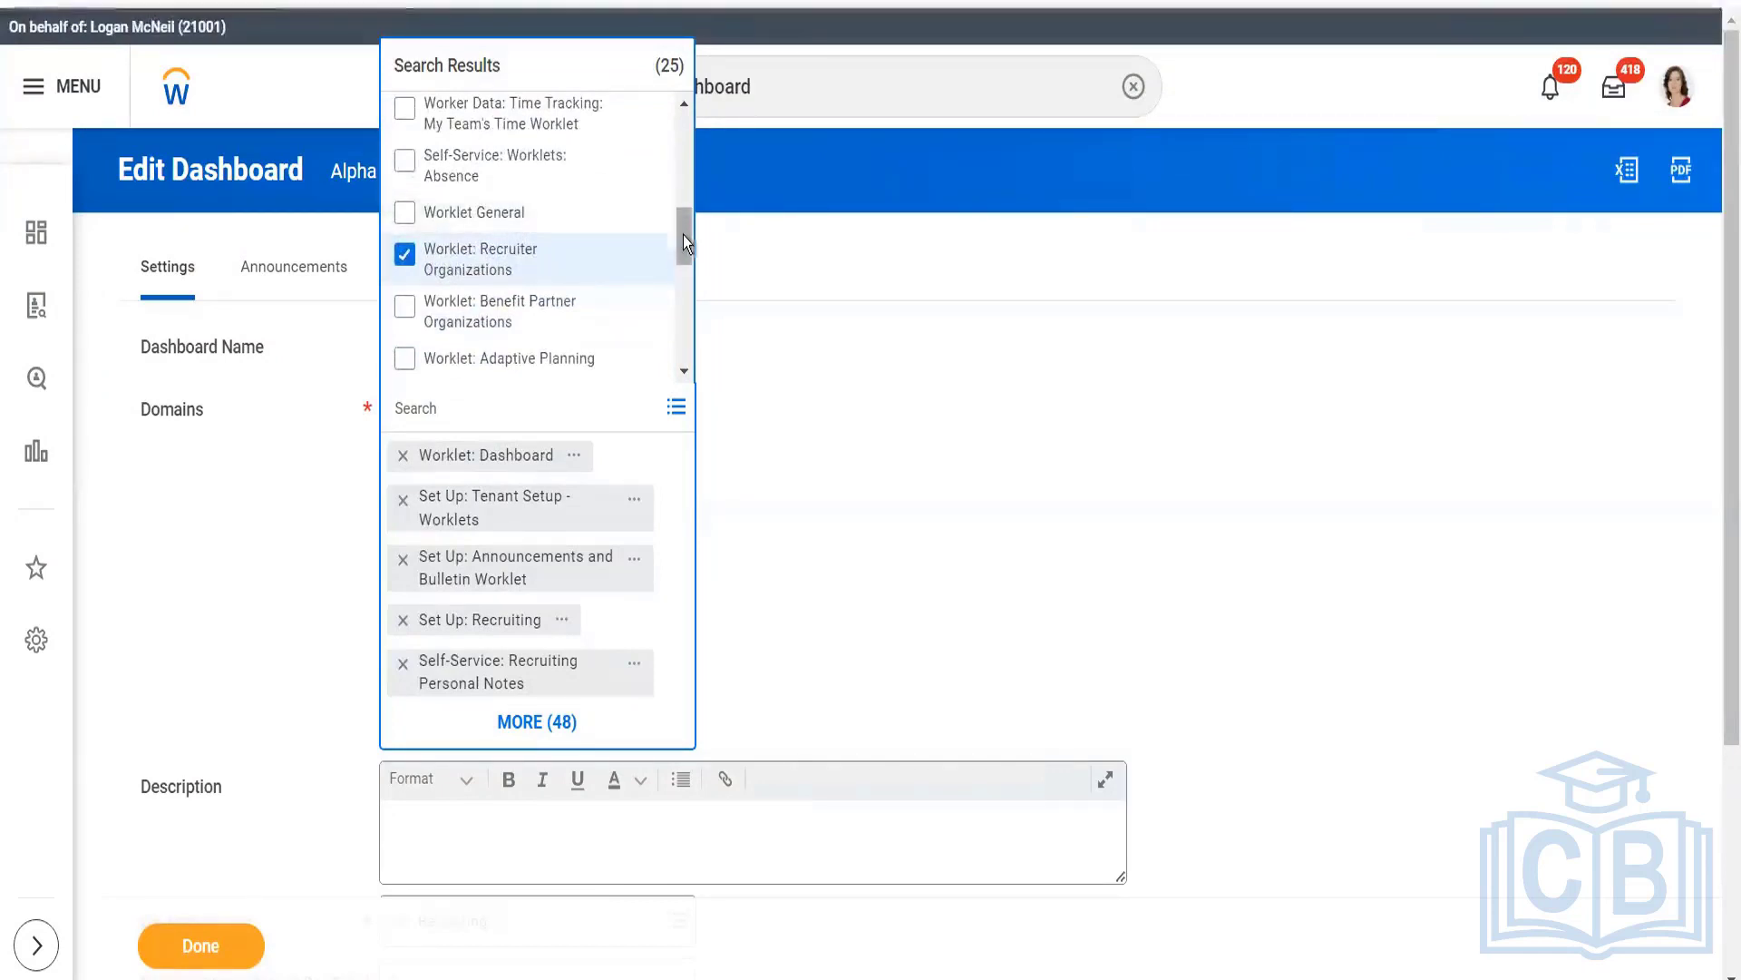
pyautogui.click(408, 214)
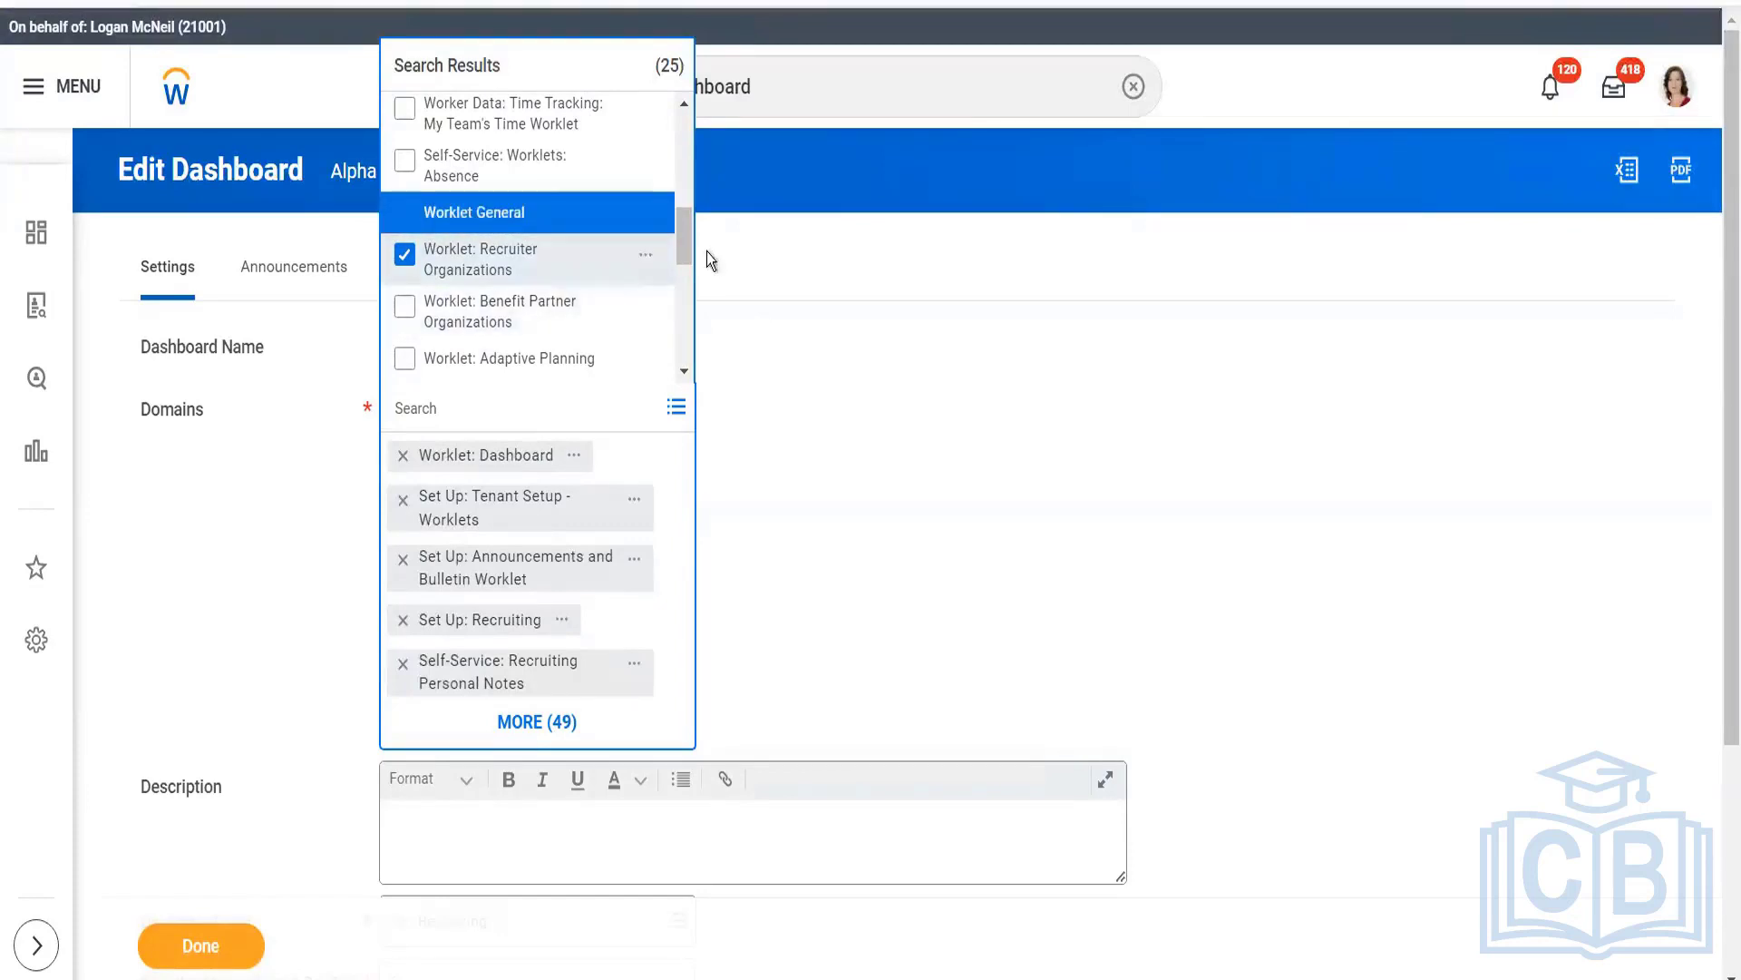
pyautogui.moveTo(677, 229); pyautogui.dragTo(684, 329)
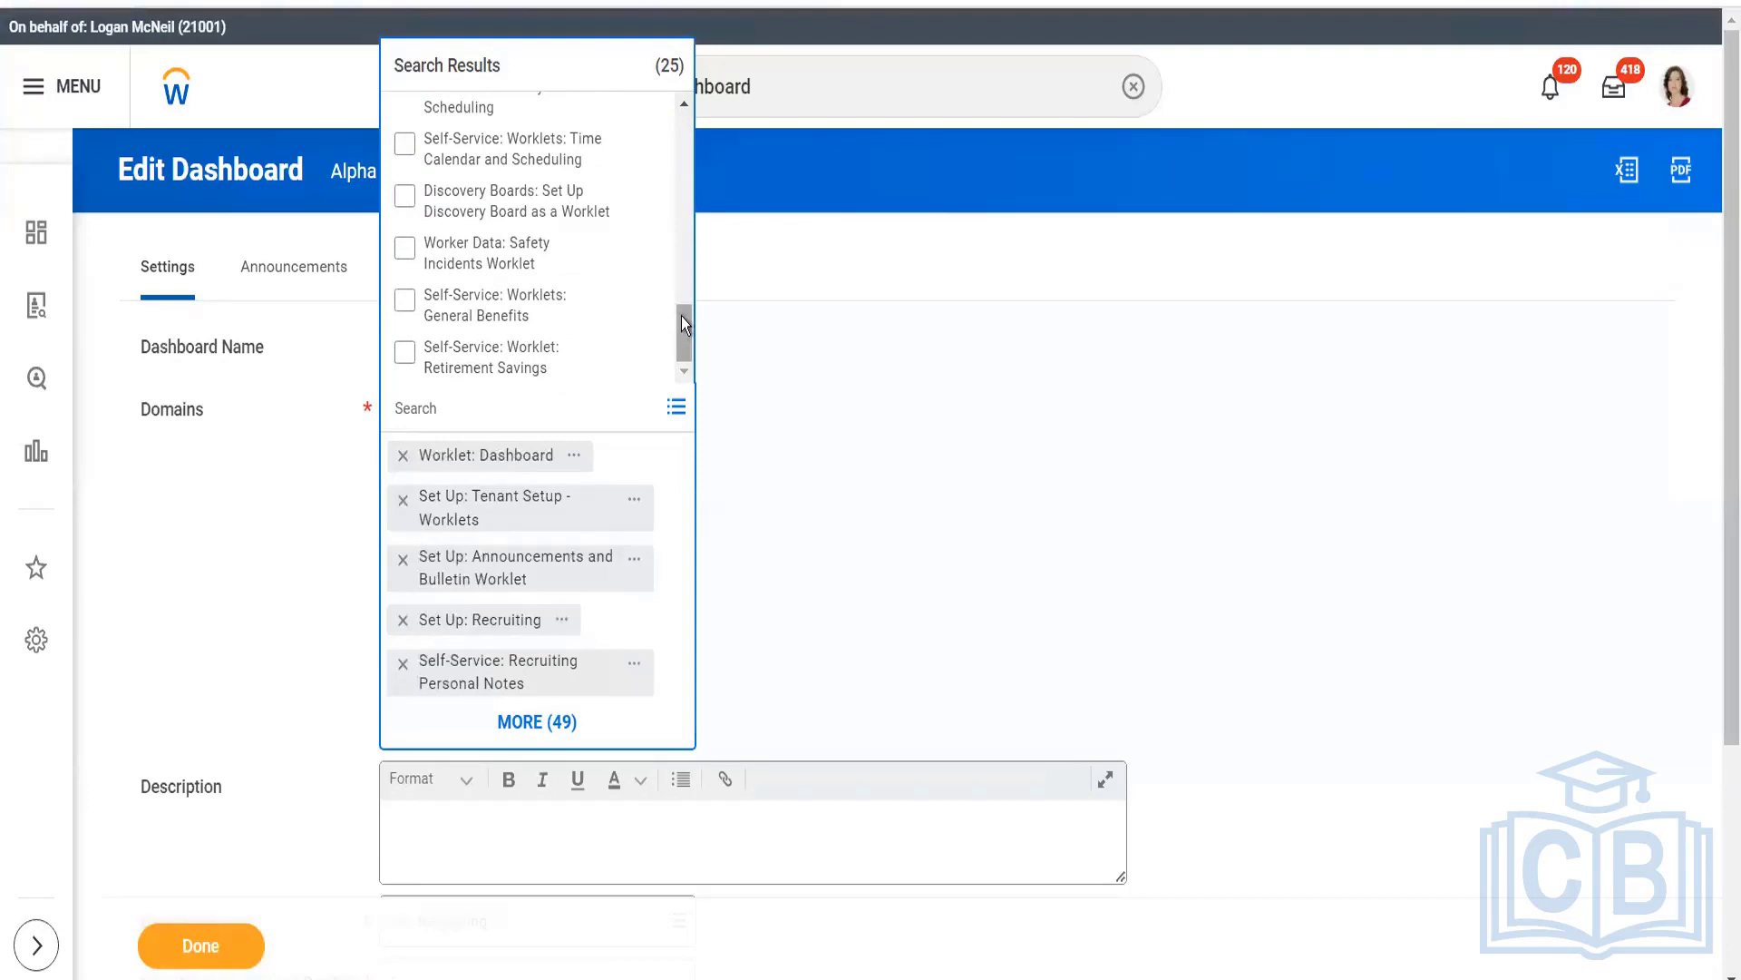
pyautogui.click(836, 395)
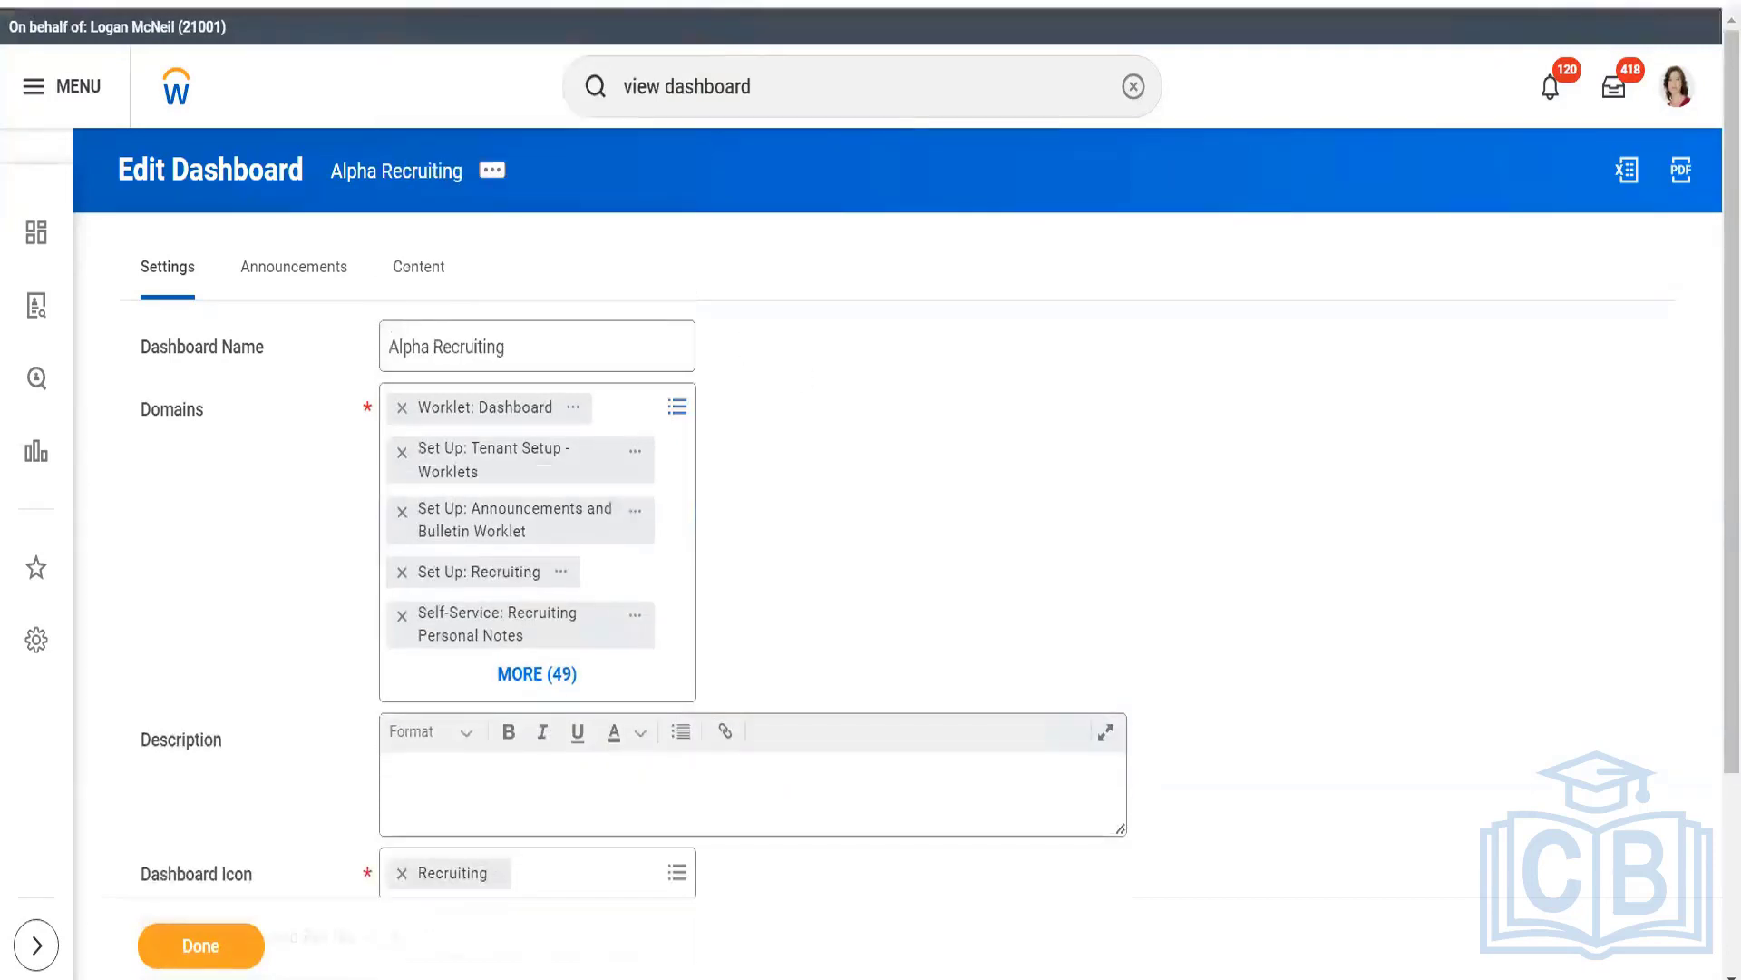
pyautogui.click(191, 948)
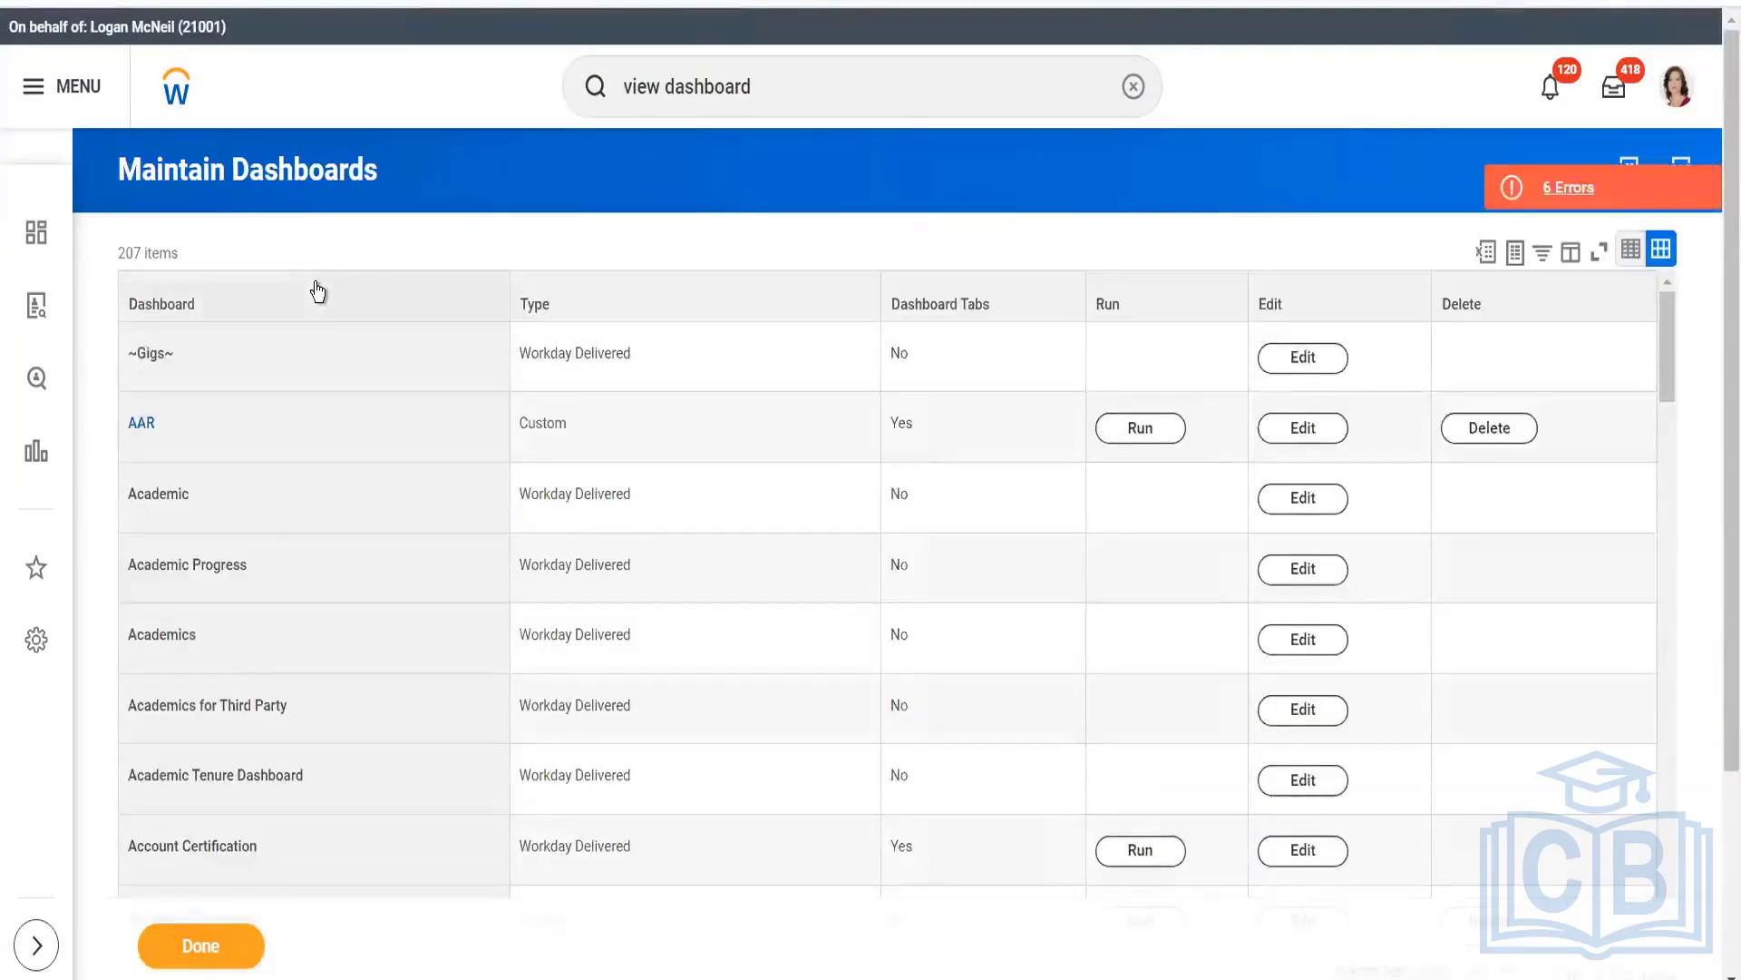
# Filter the Maintain Dashboards list to the dashboard named Alpha Recruiting
pyautogui.click(317, 291)
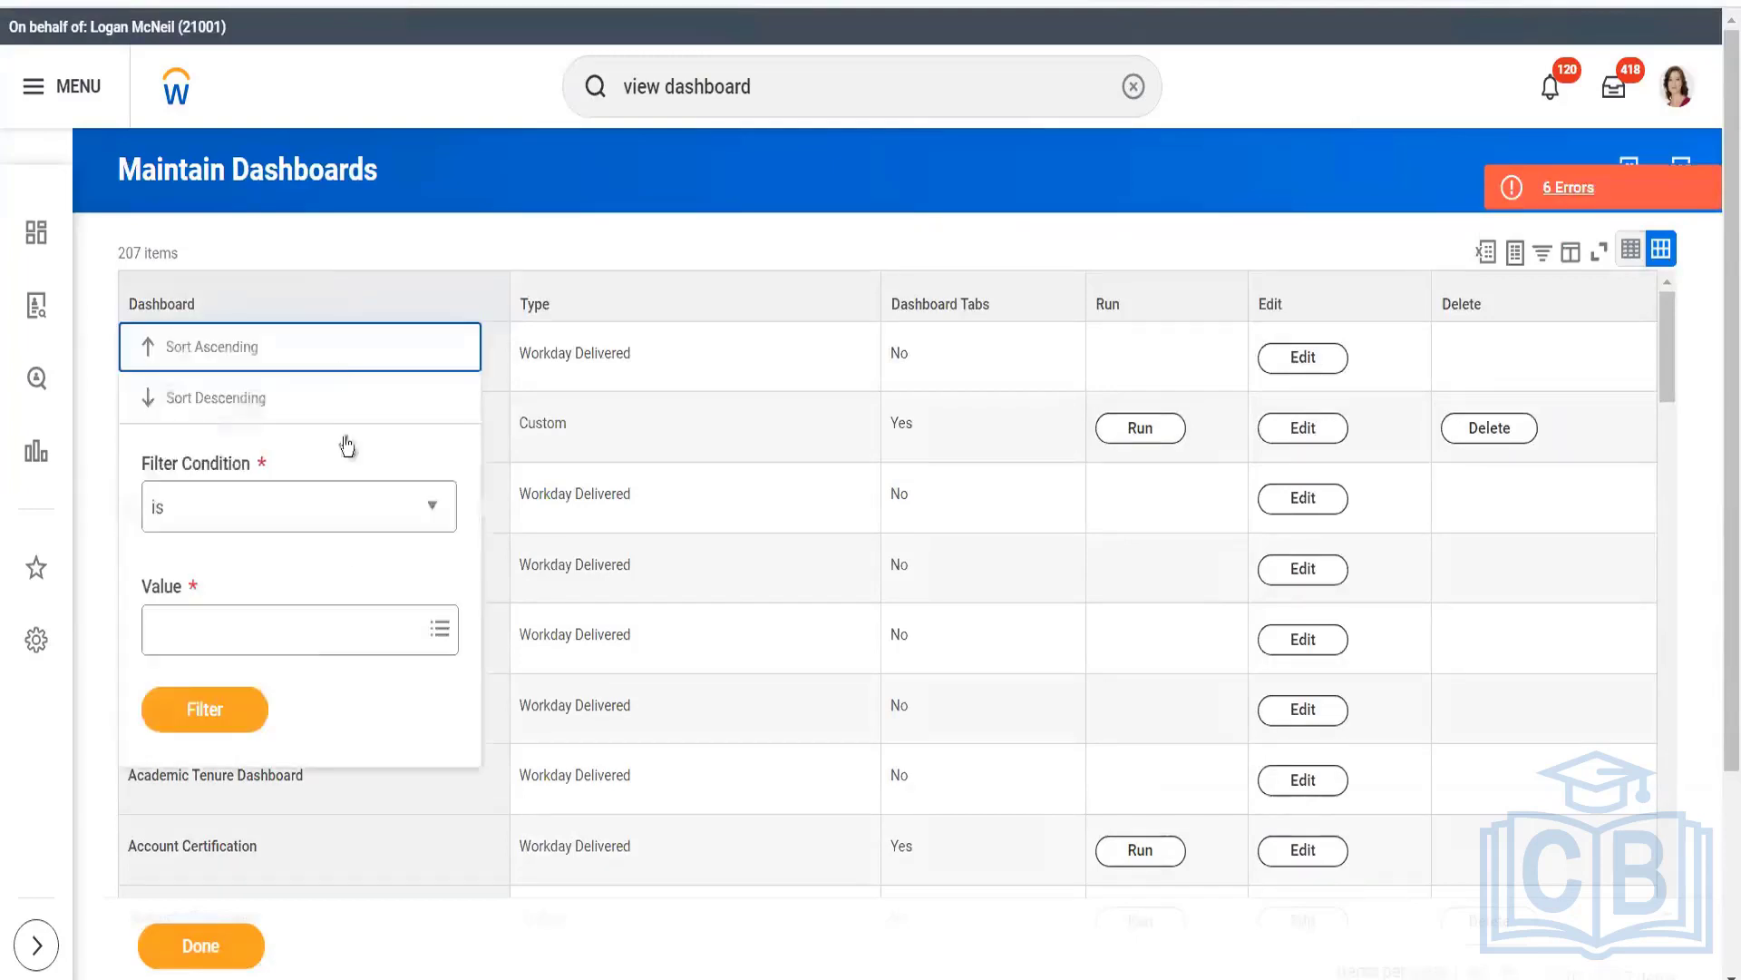
pyautogui.click(319, 632)
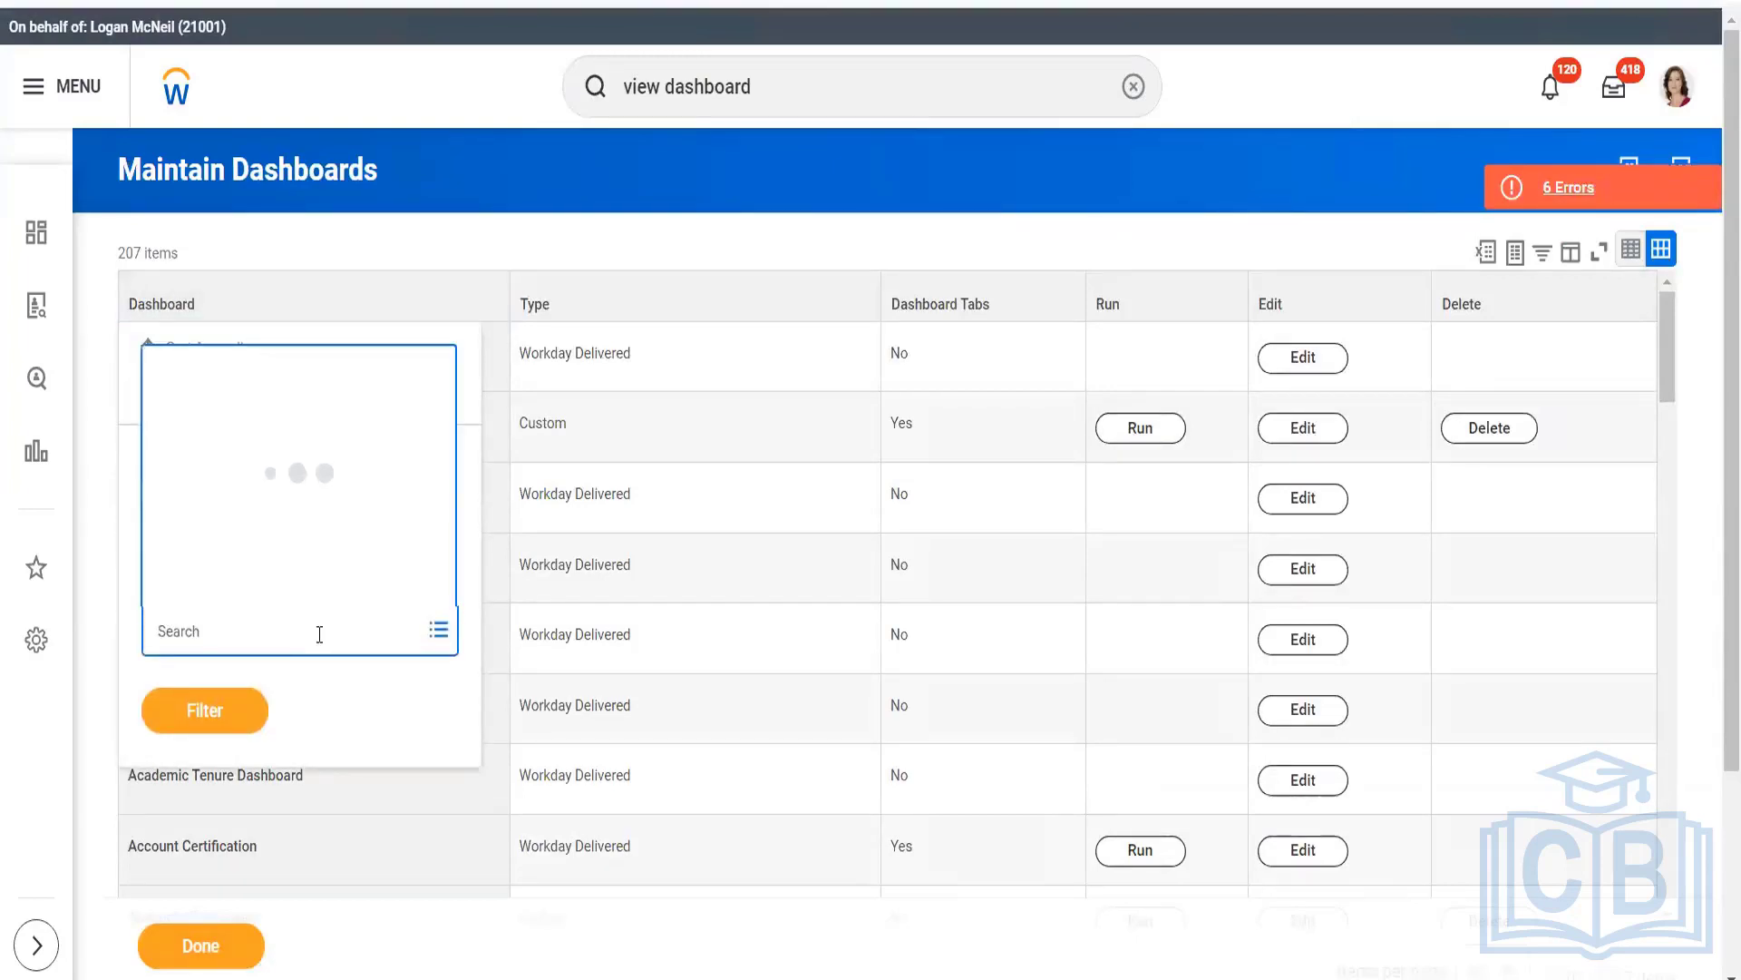
pyautogui.write('rec')
pyautogui.write('akpha')
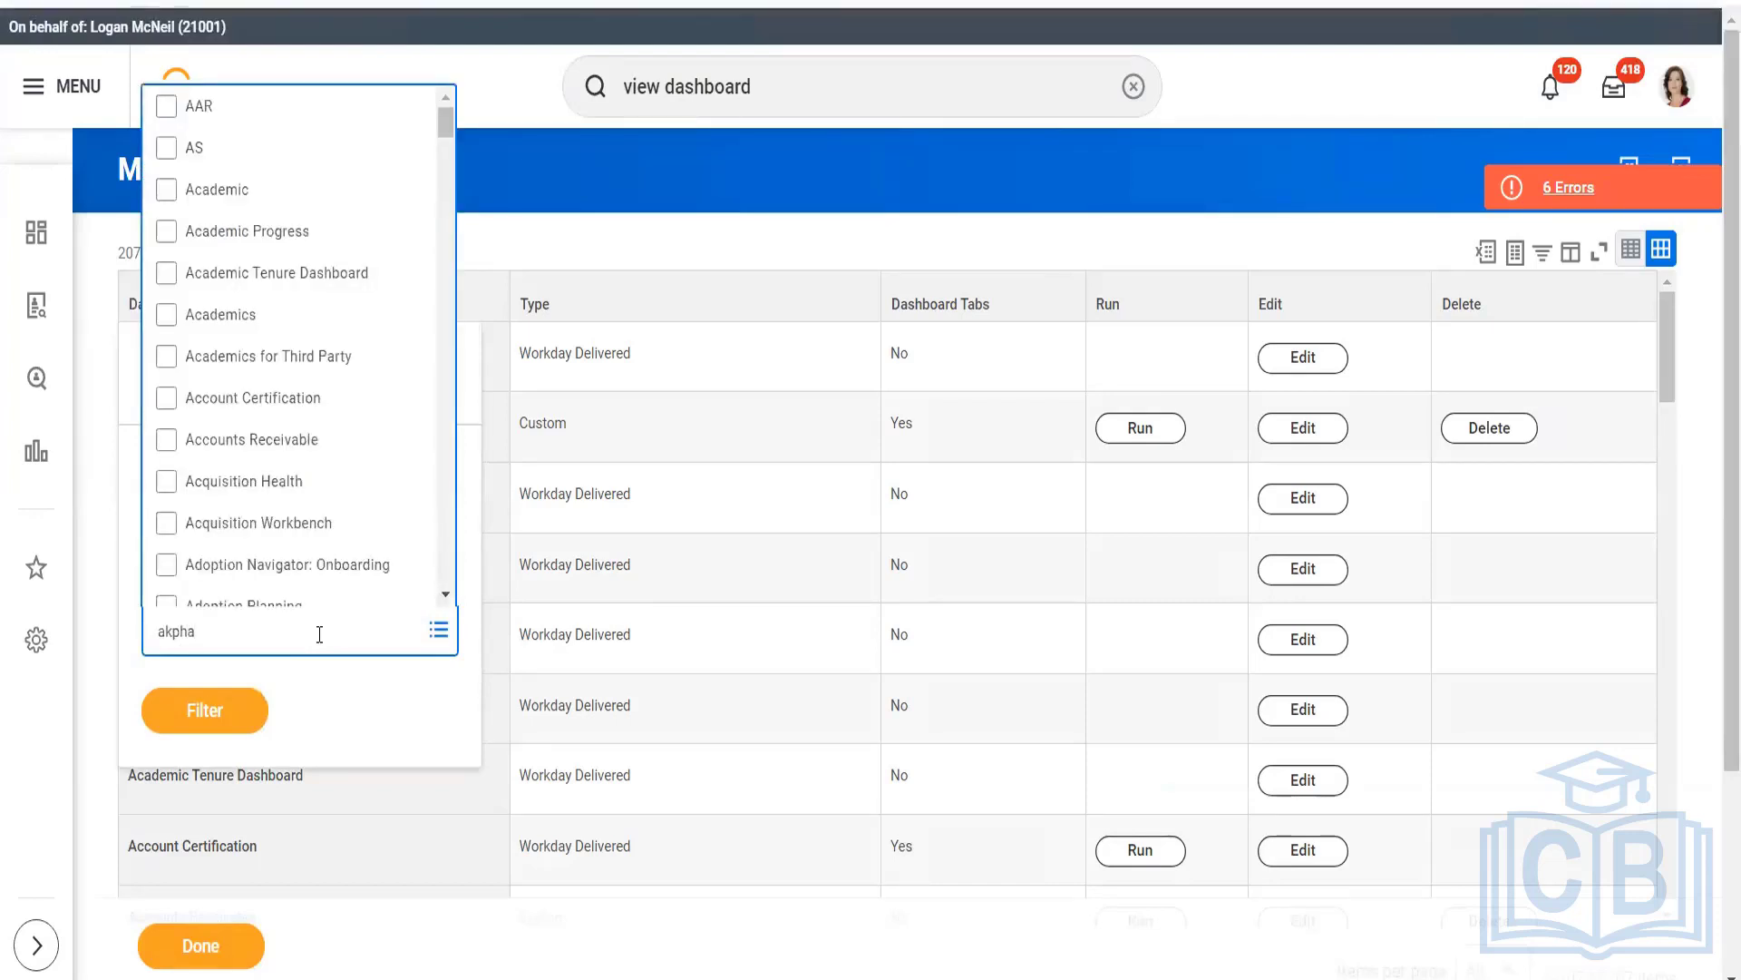
pyautogui.write('lp')
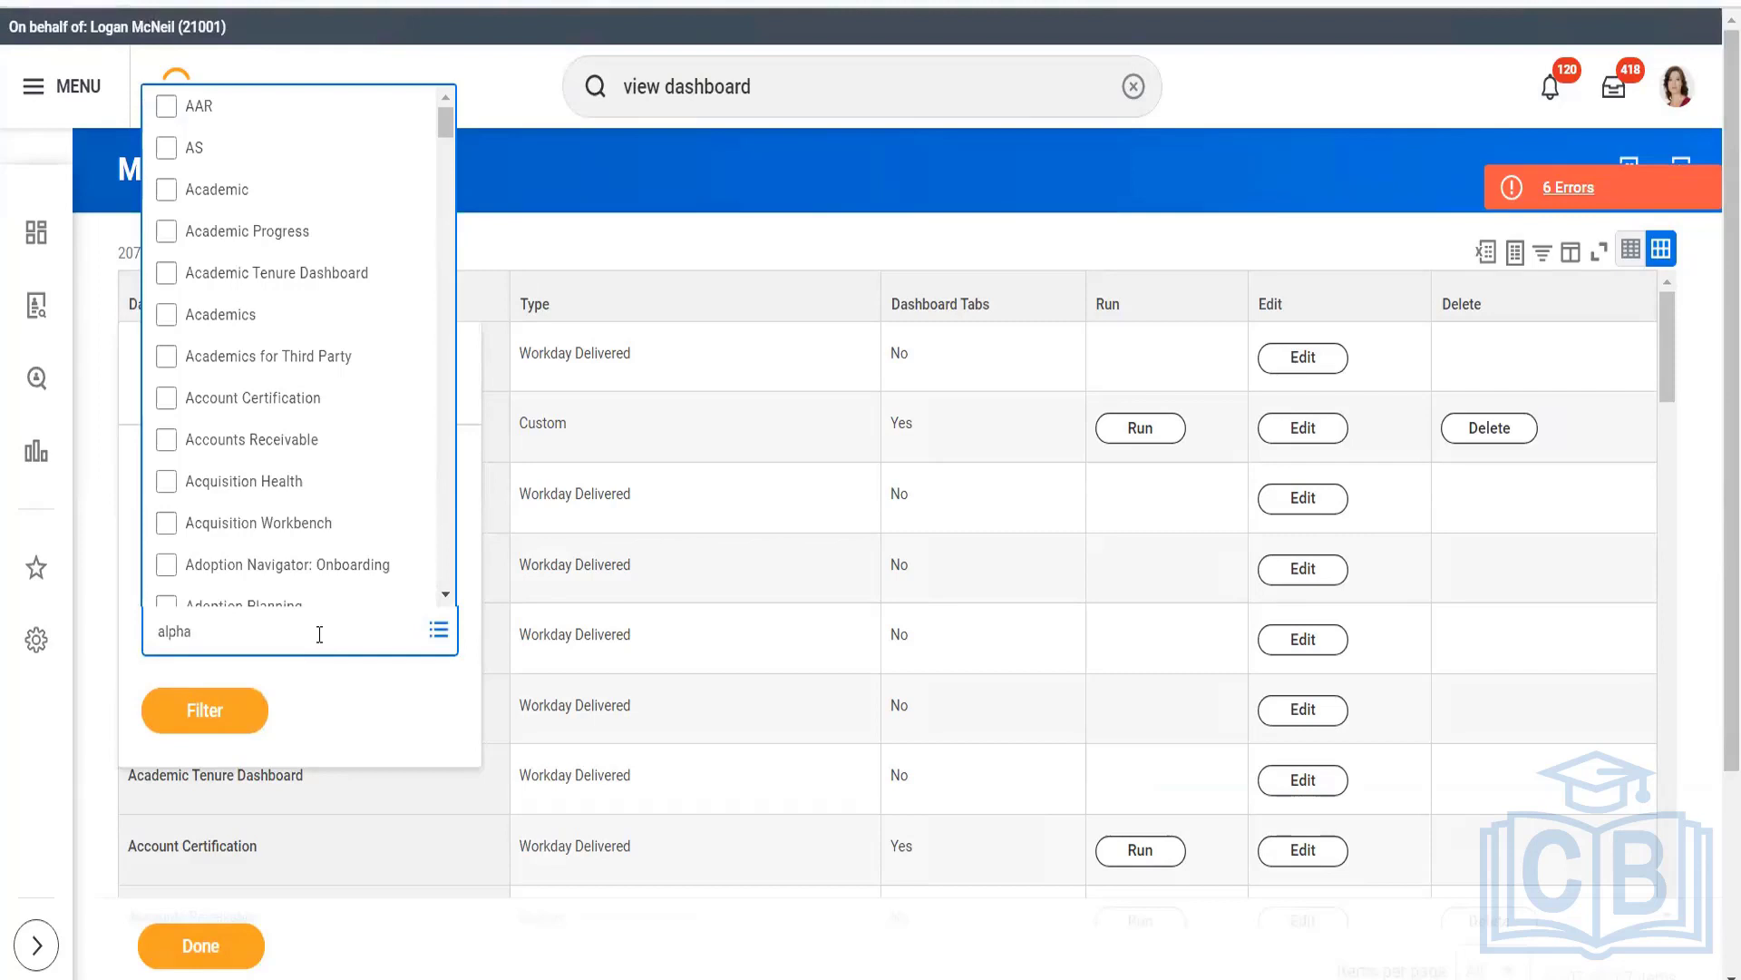
pyautogui.write('ha')
pyautogui.press('Return')
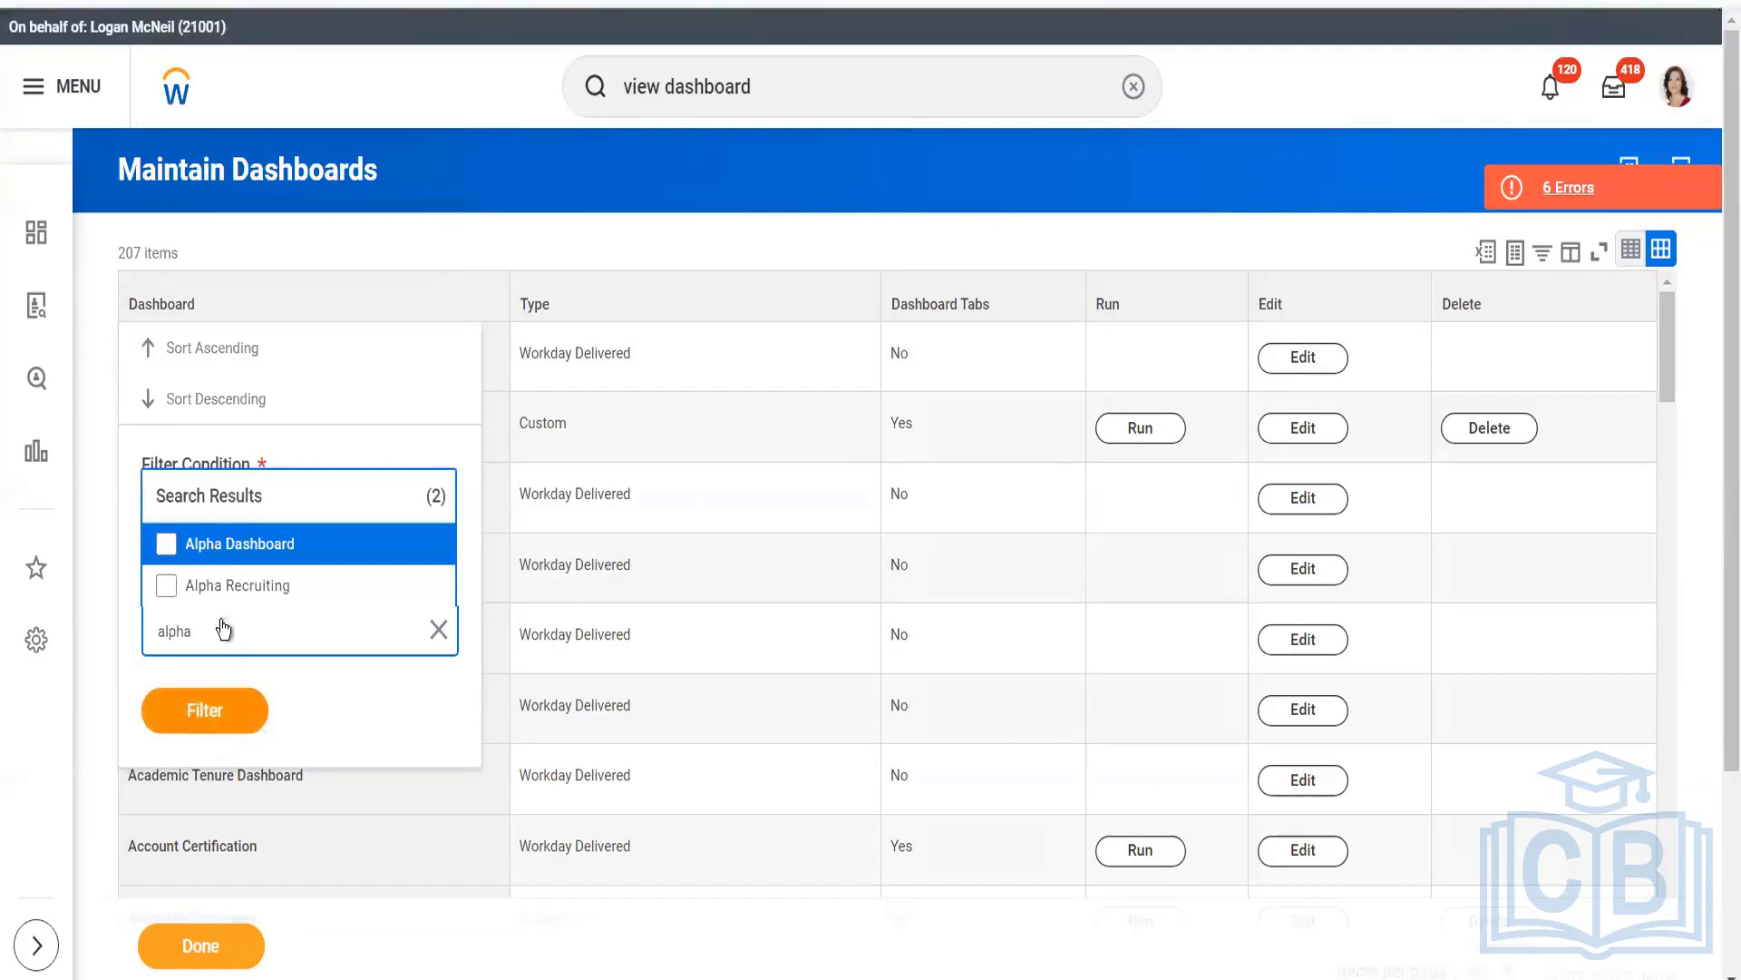
pyautogui.click(253, 586)
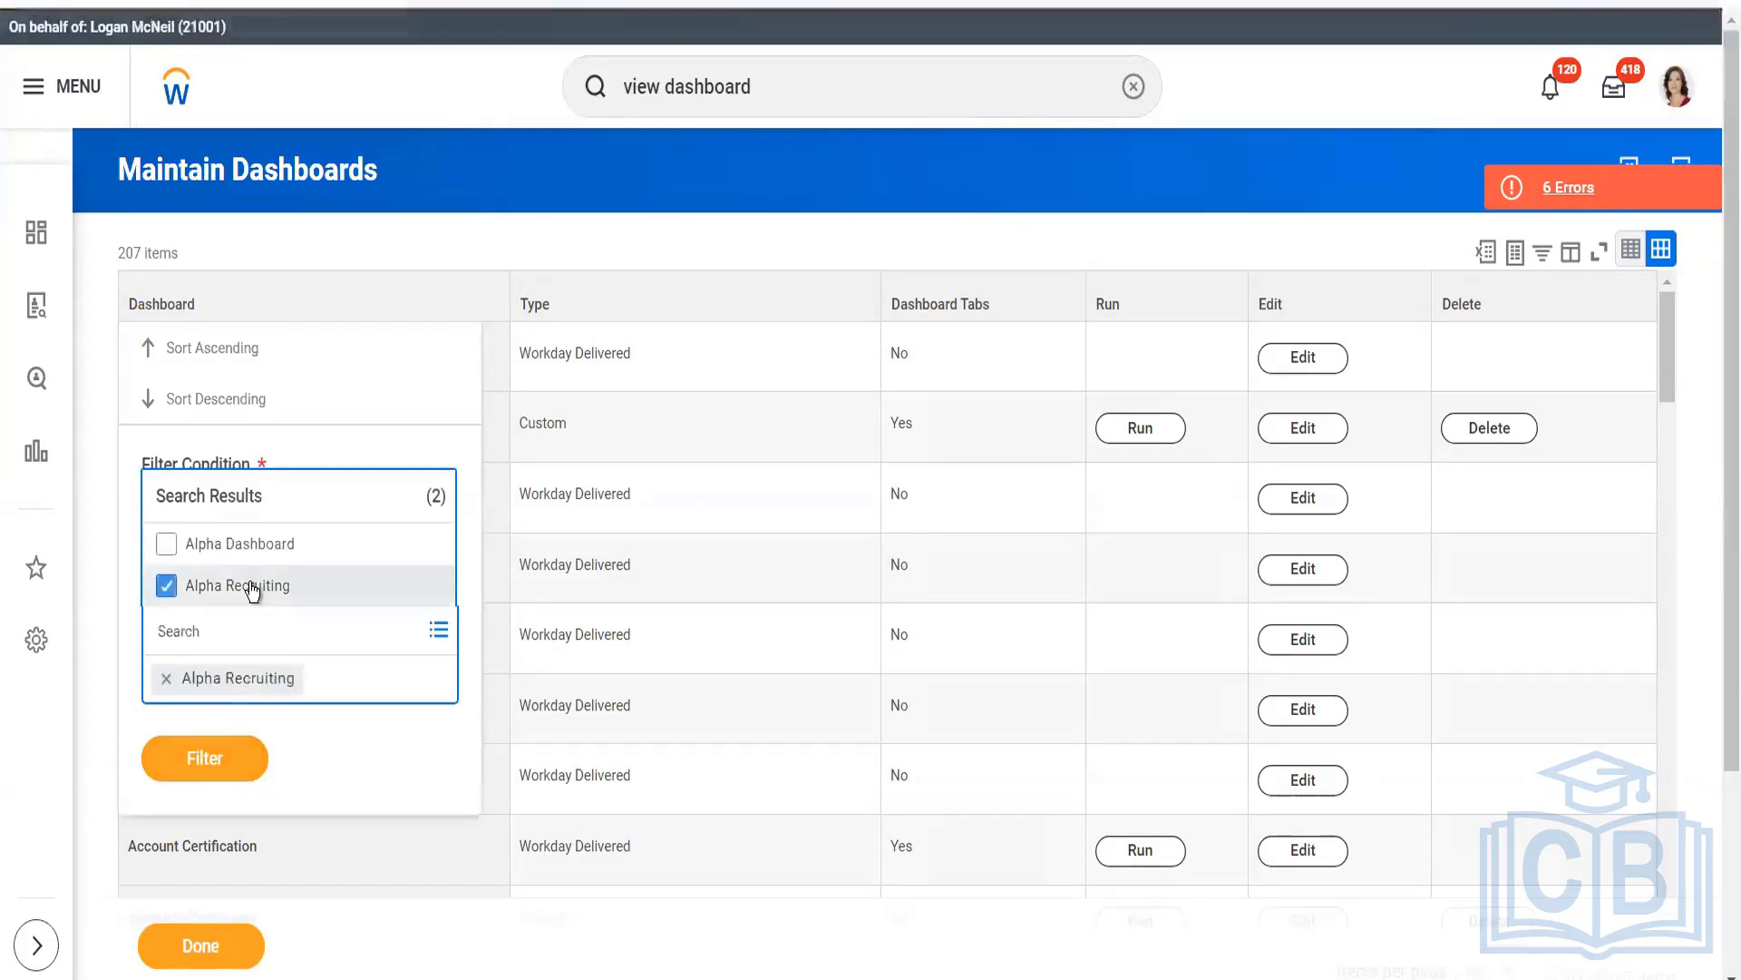
pyautogui.click(213, 772)
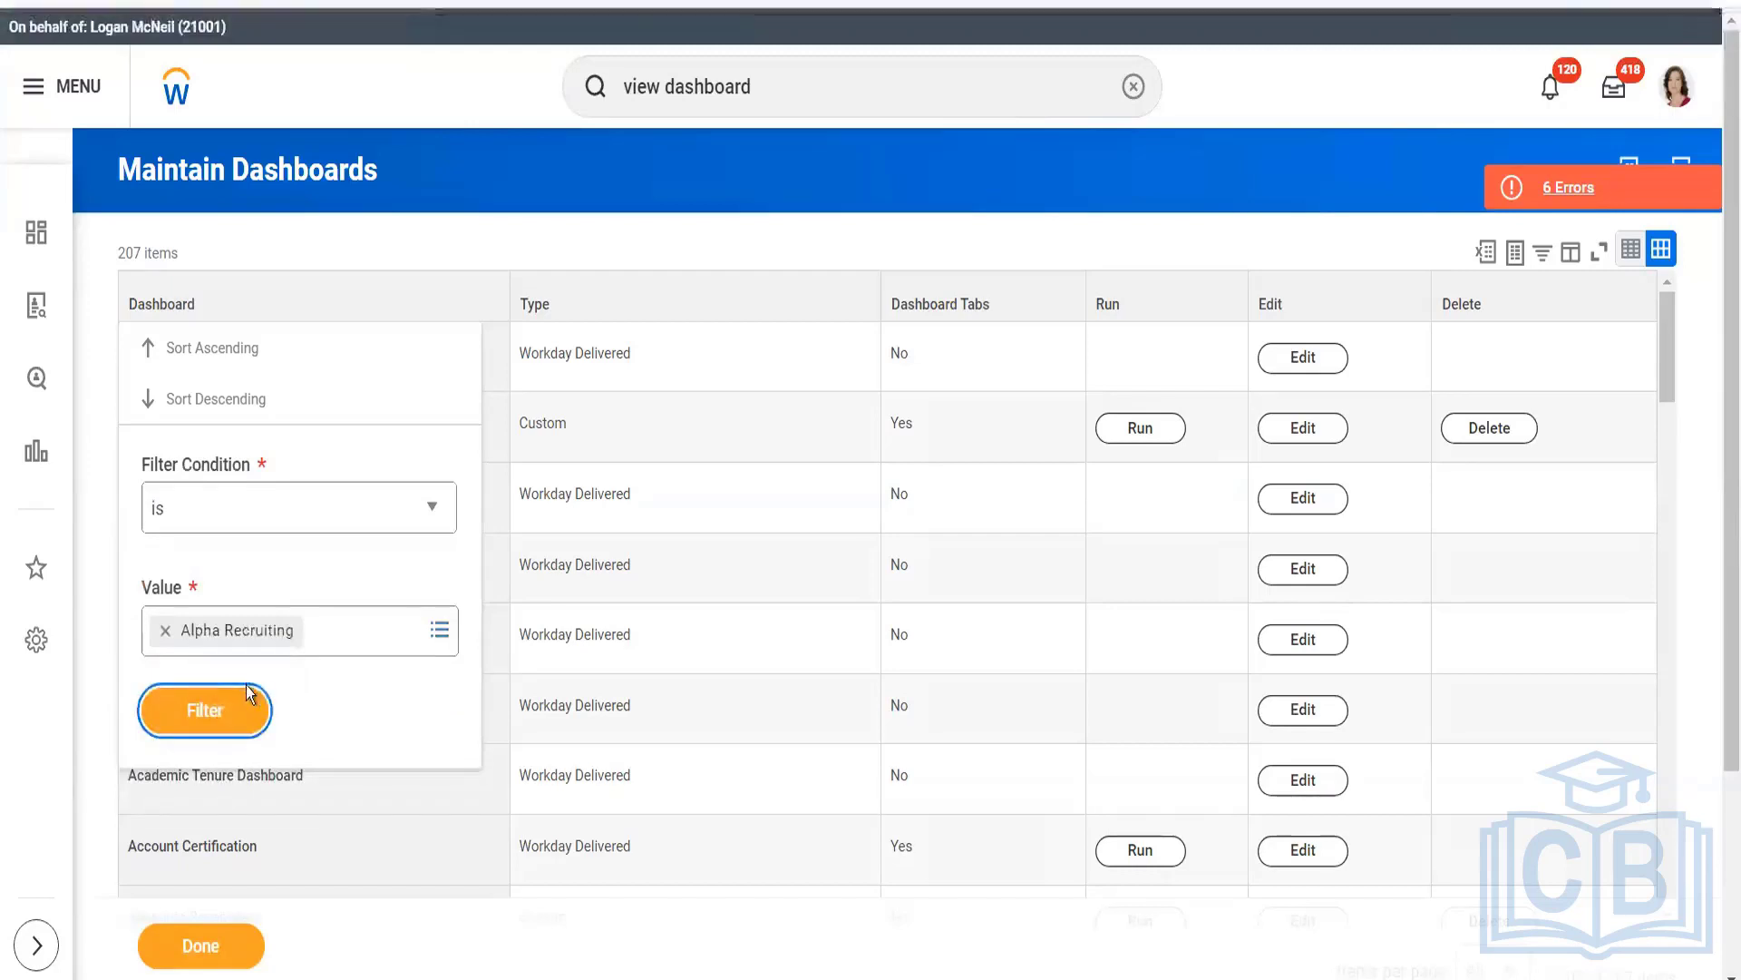
pyautogui.click(223, 707)
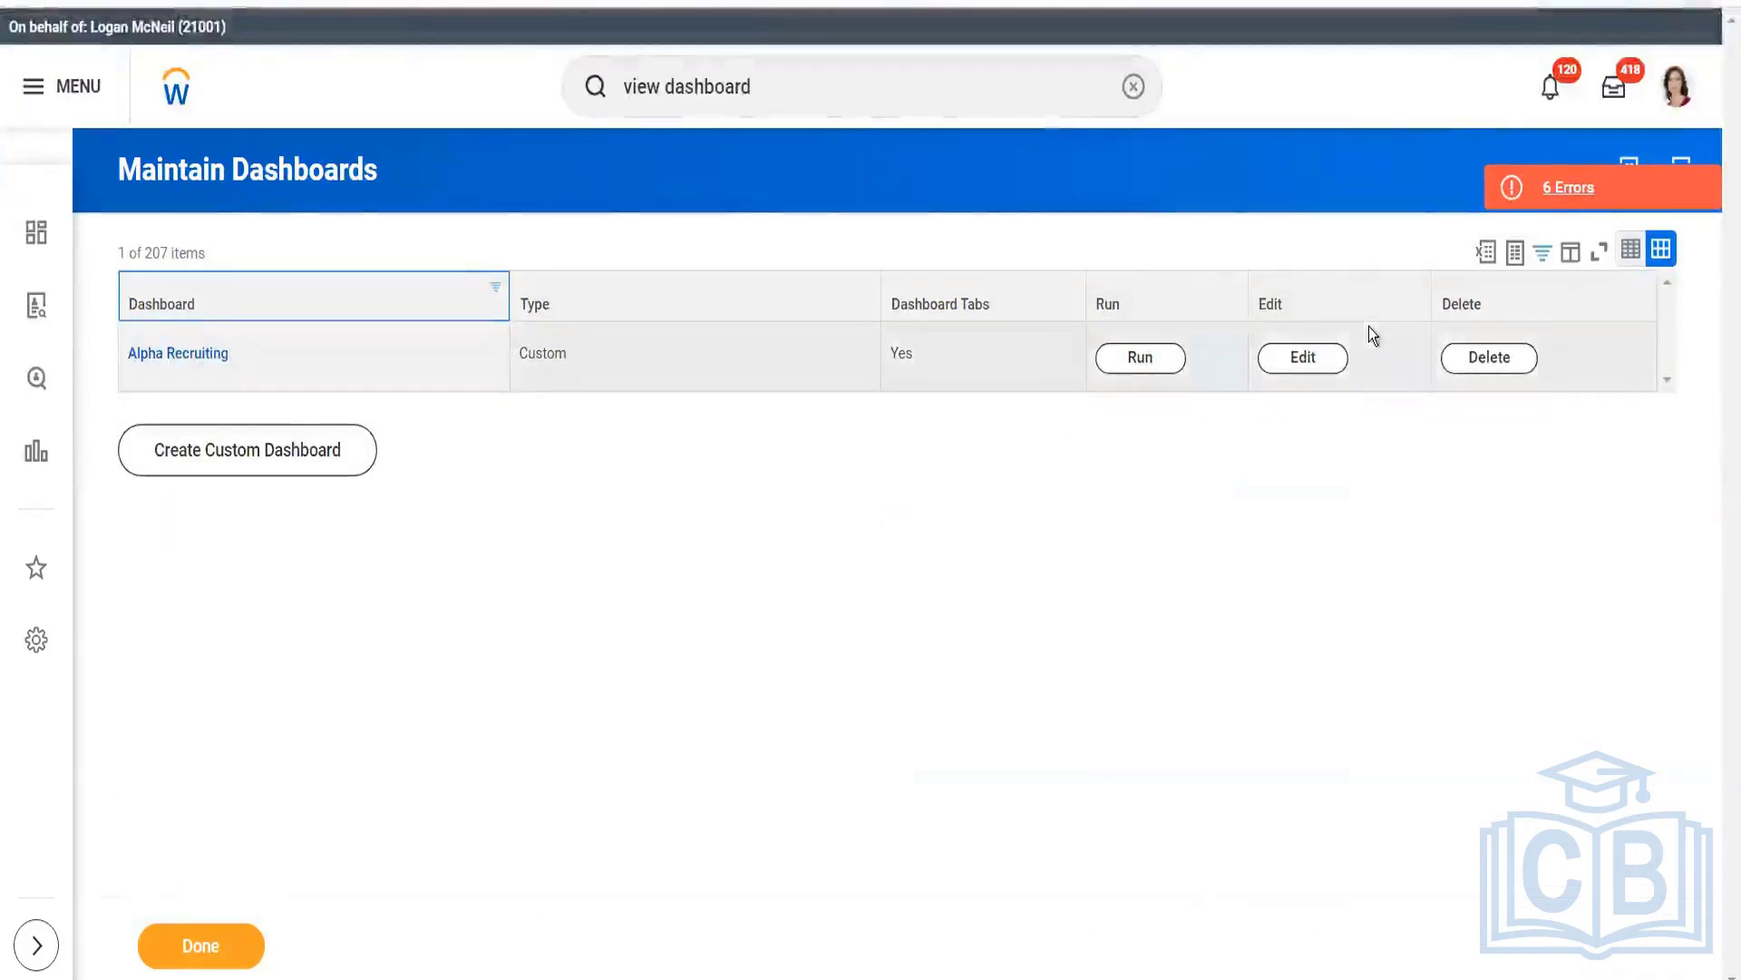
# Run the Alpha Recruiting dashboard and check its Tab 071318
pyautogui.click(1140, 363)
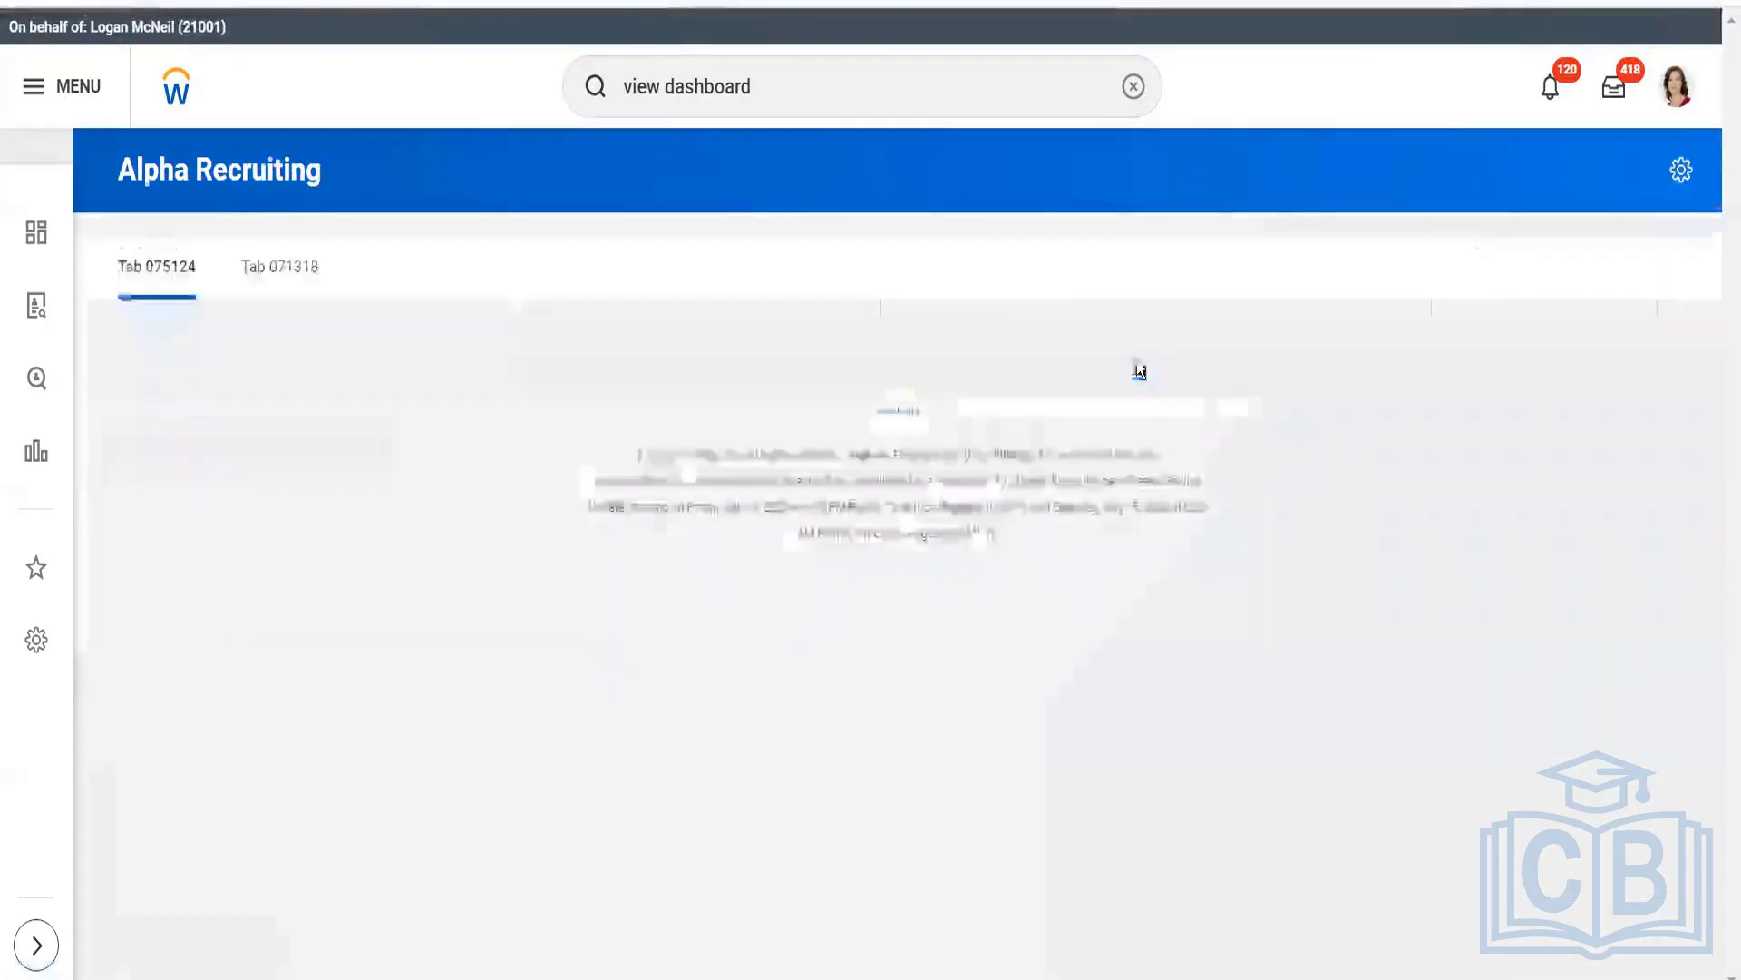
pyautogui.click(278, 247)
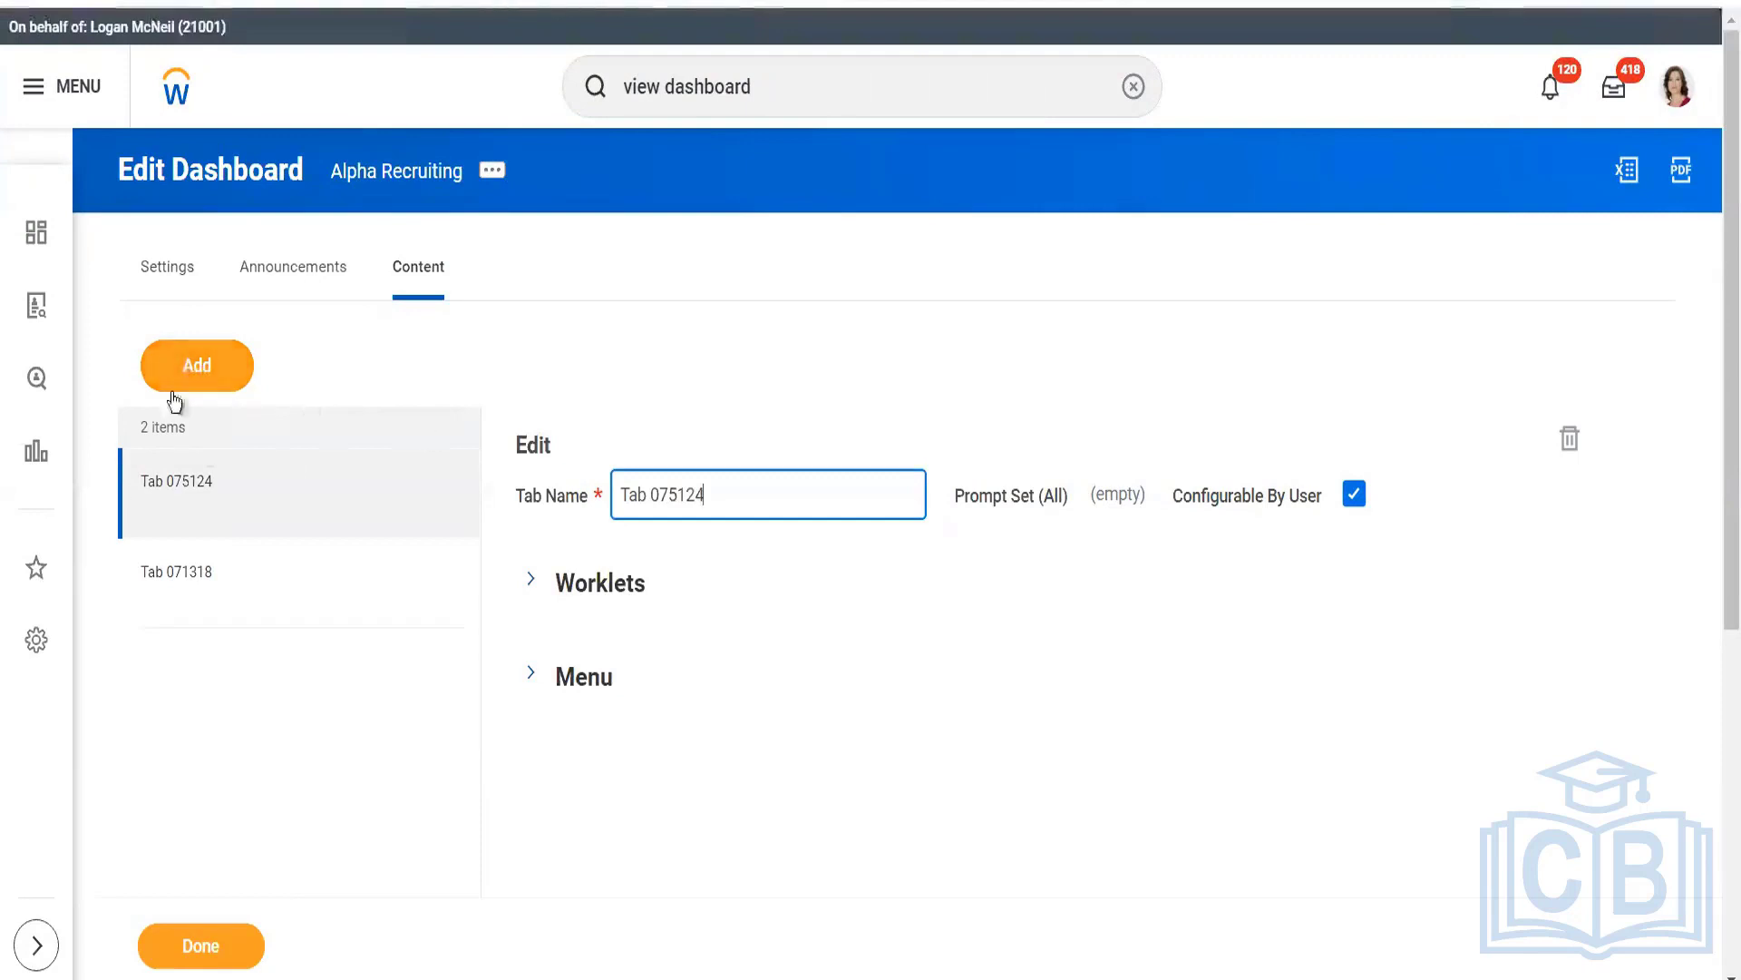
# Try to add a worklet row to Tab 075124 by searching the worklets for "recrui" and browsing all available ones, and remove the row
pyautogui.click(536, 579)
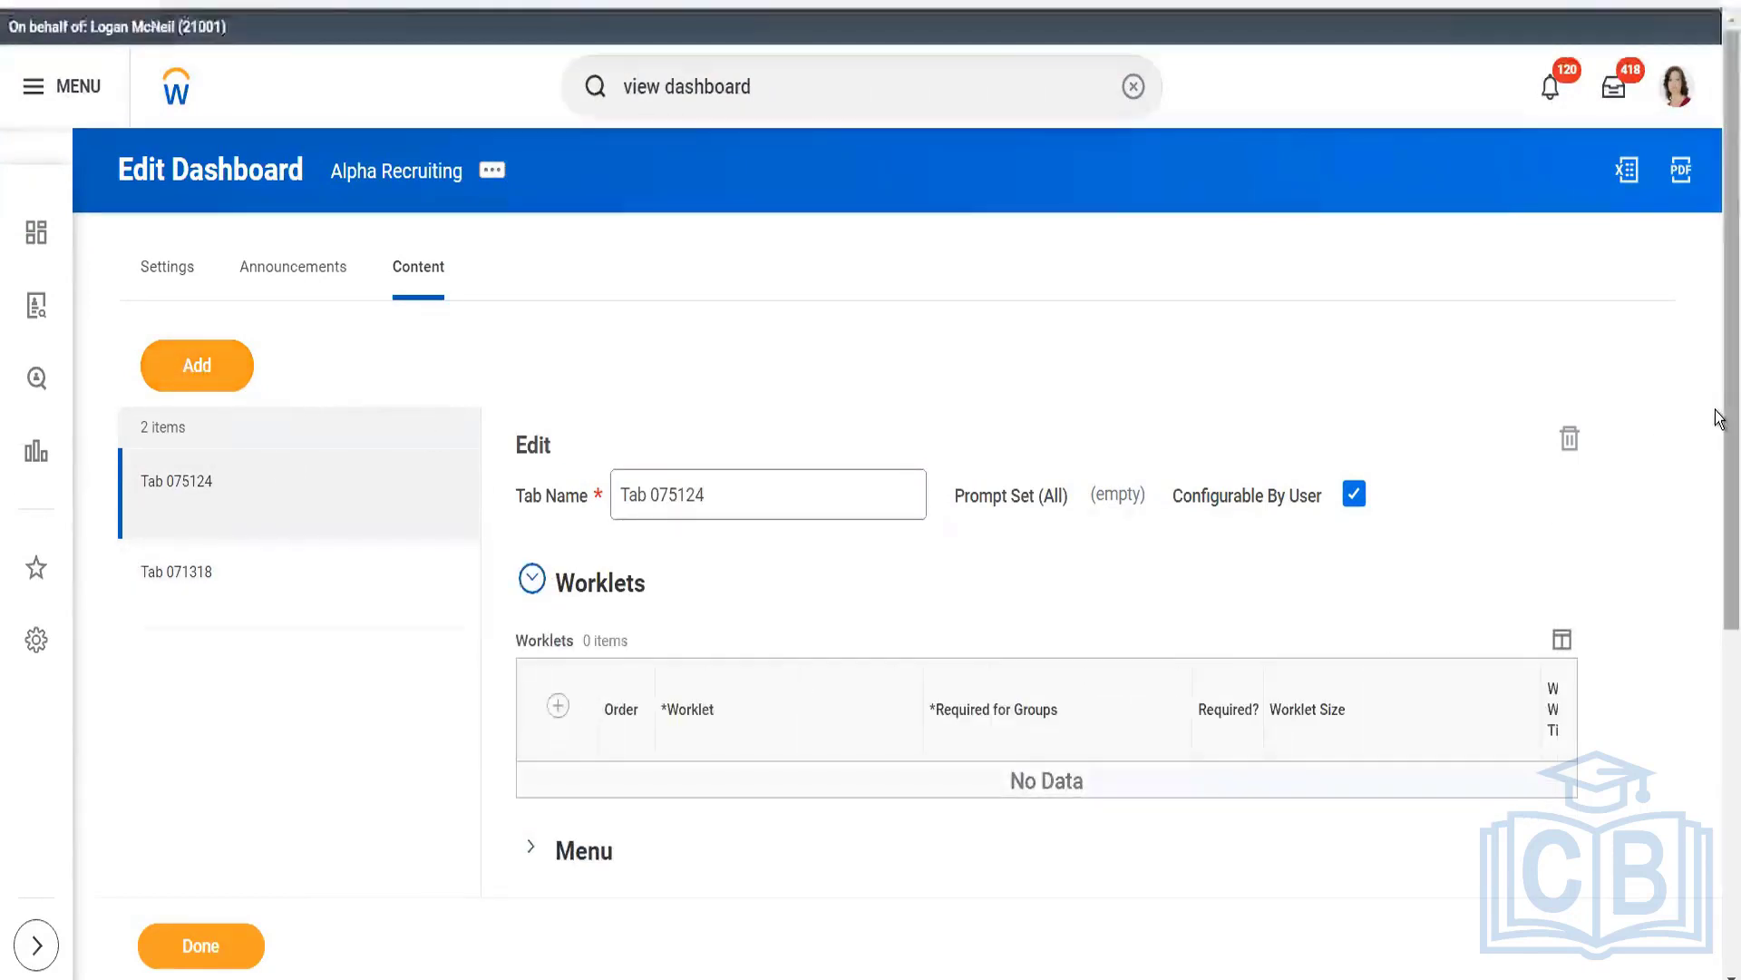
pyautogui.scroll(-3, 1167, 505)
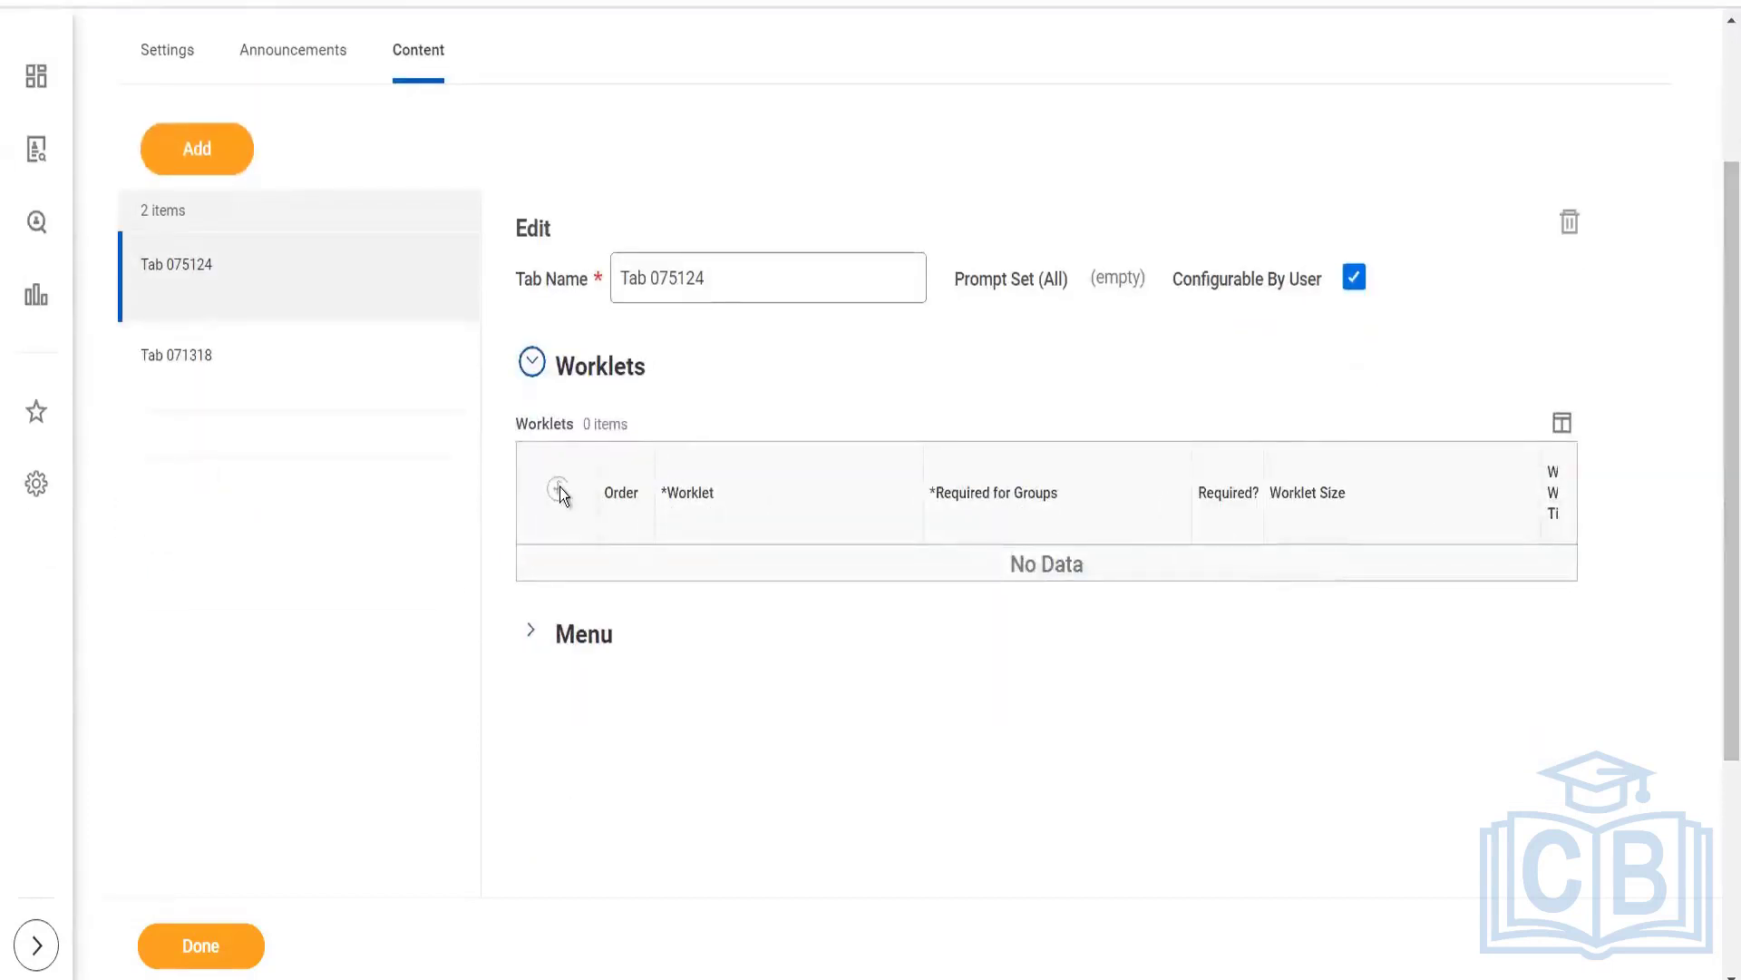
pyautogui.click(558, 489)
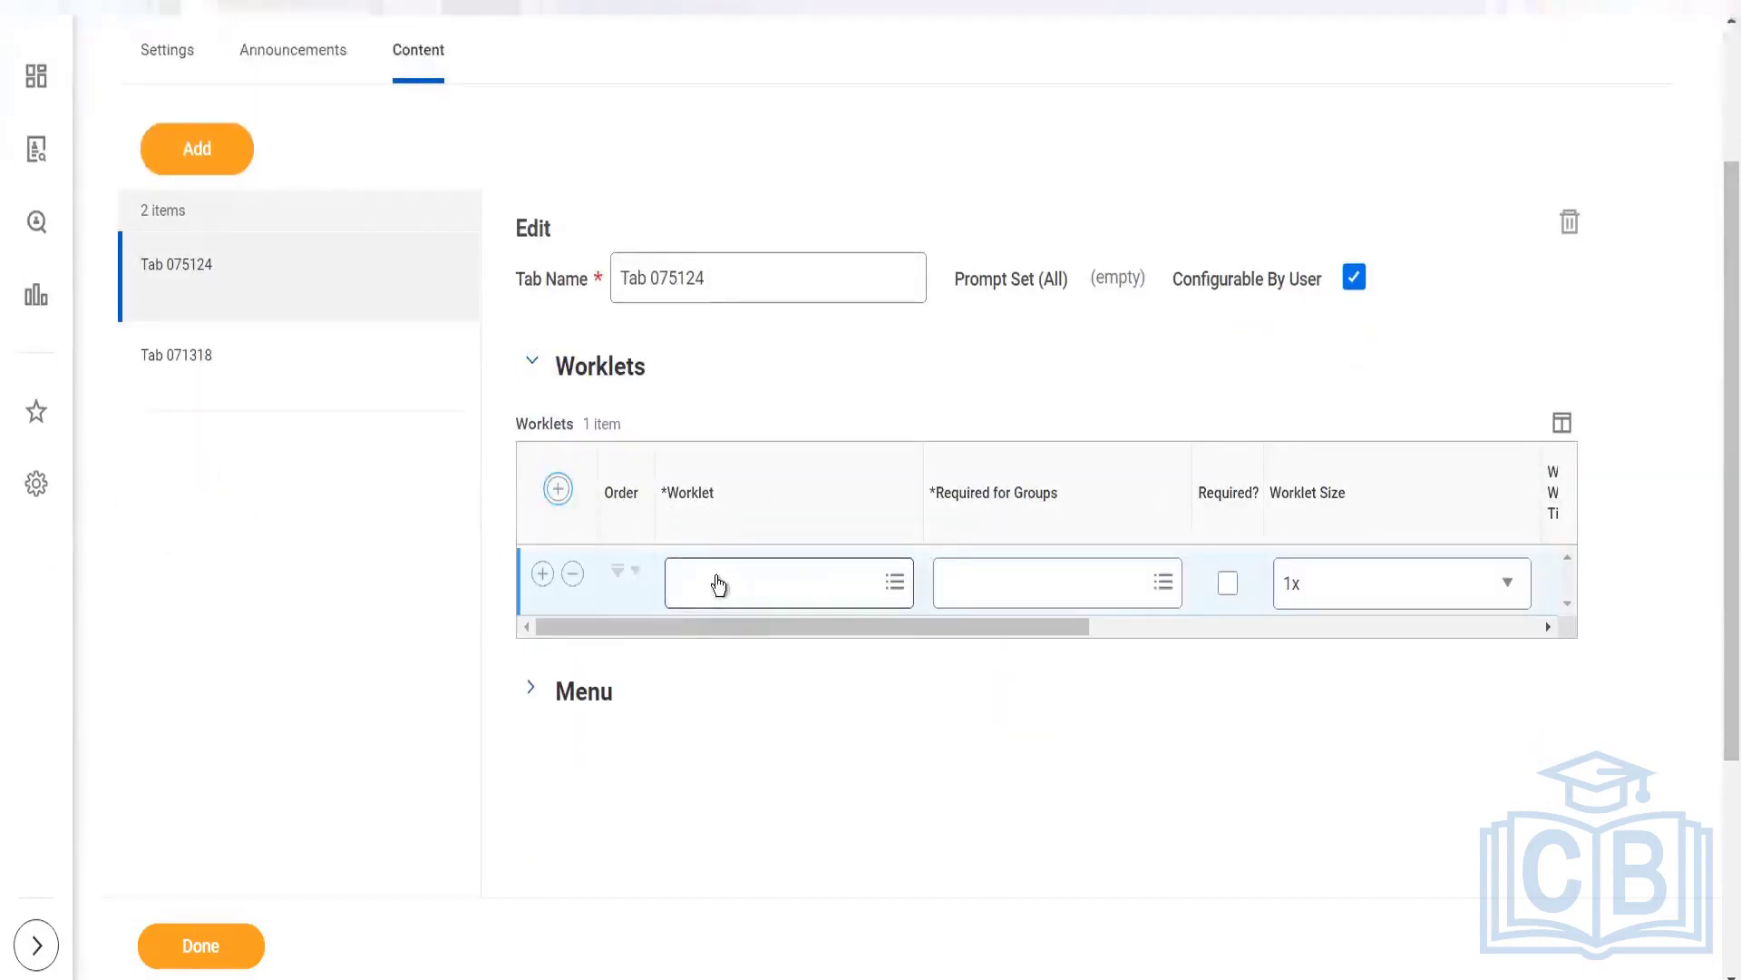
pyautogui.click(719, 578)
pyautogui.write('recr')
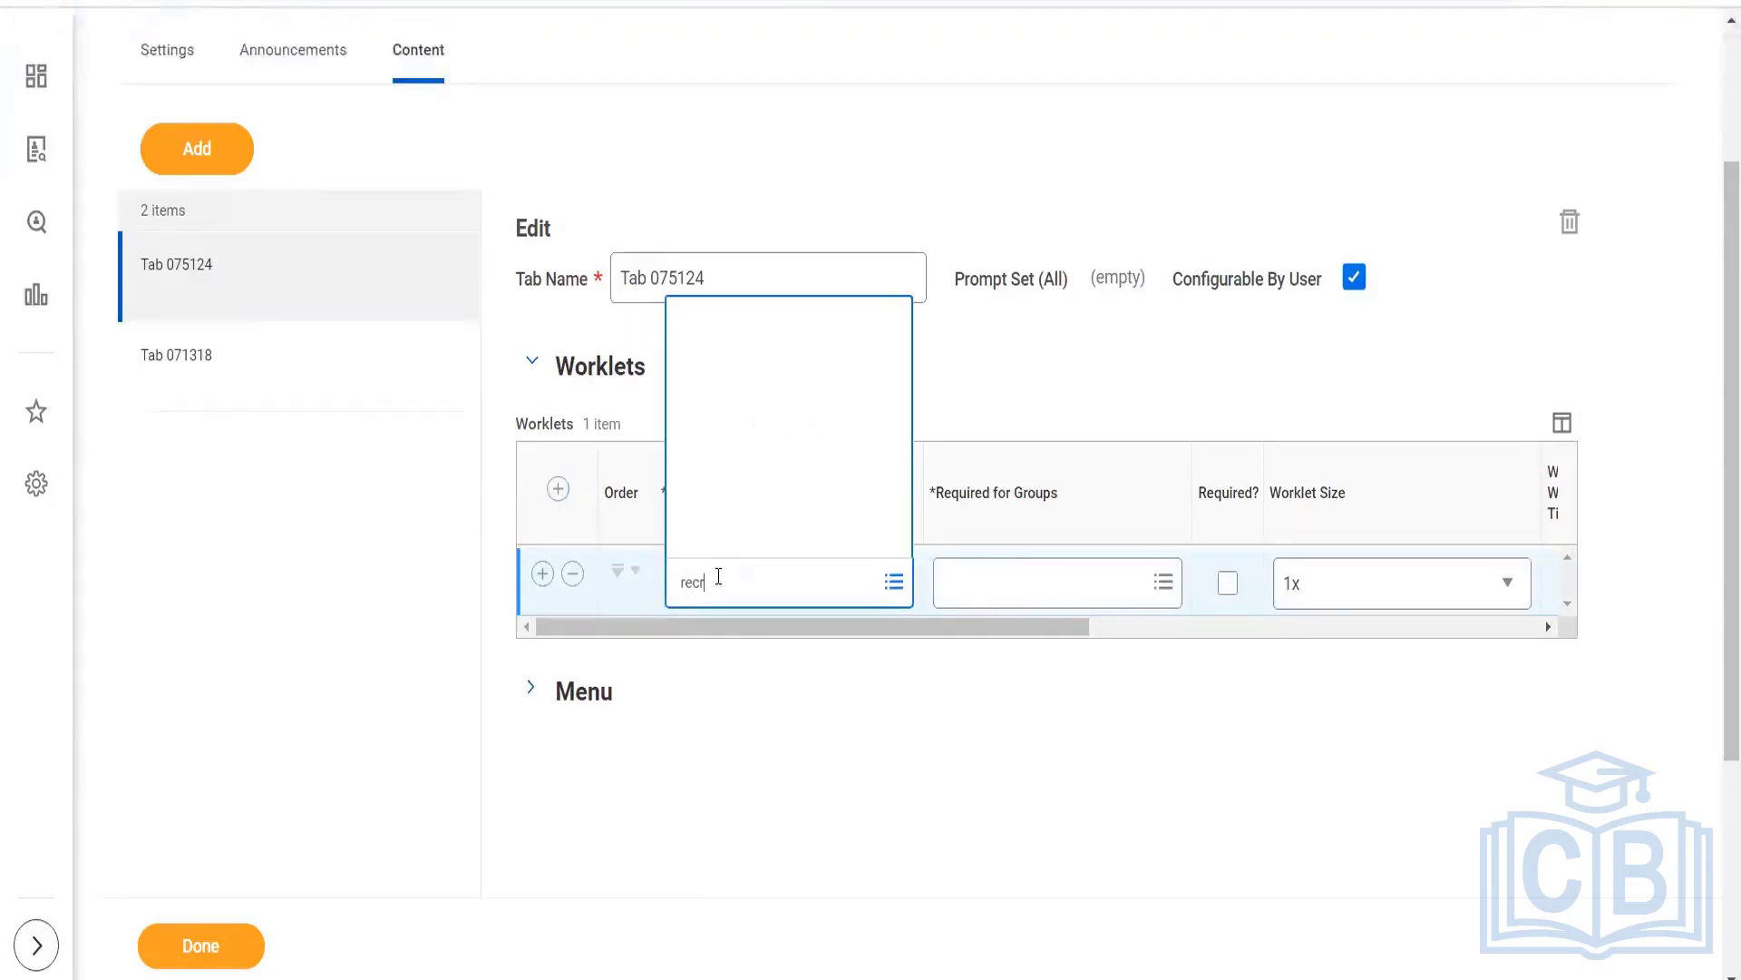
pyautogui.write('ui')
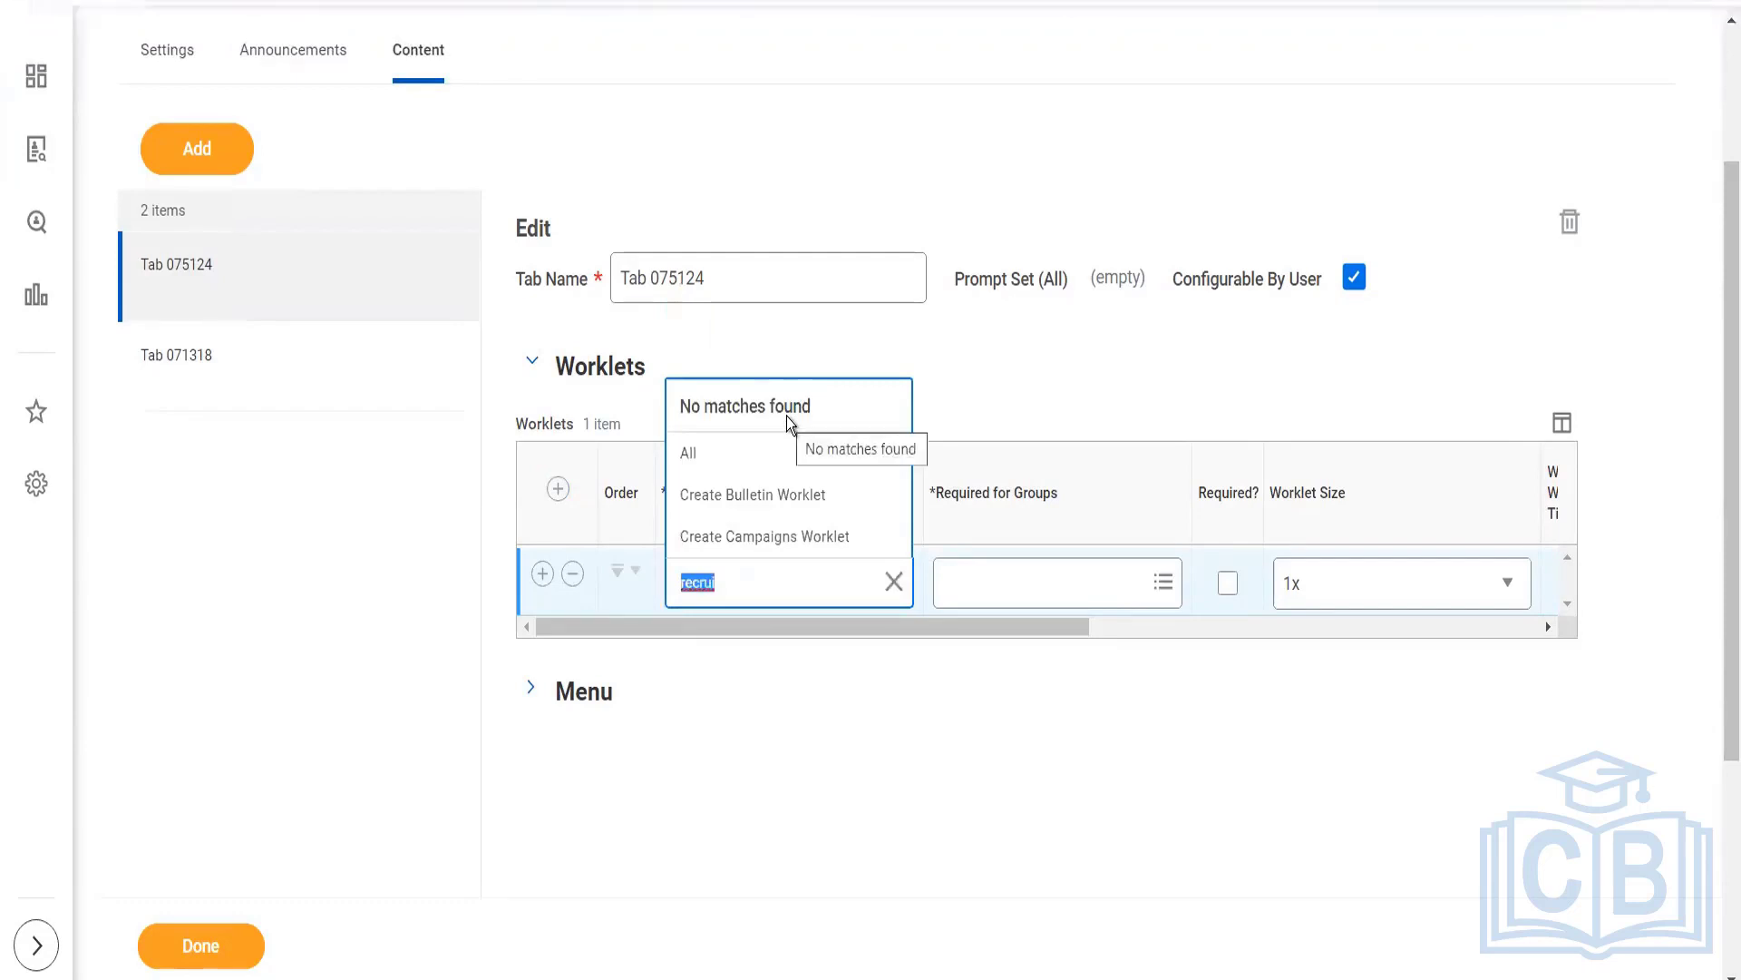
pyautogui.click(749, 468)
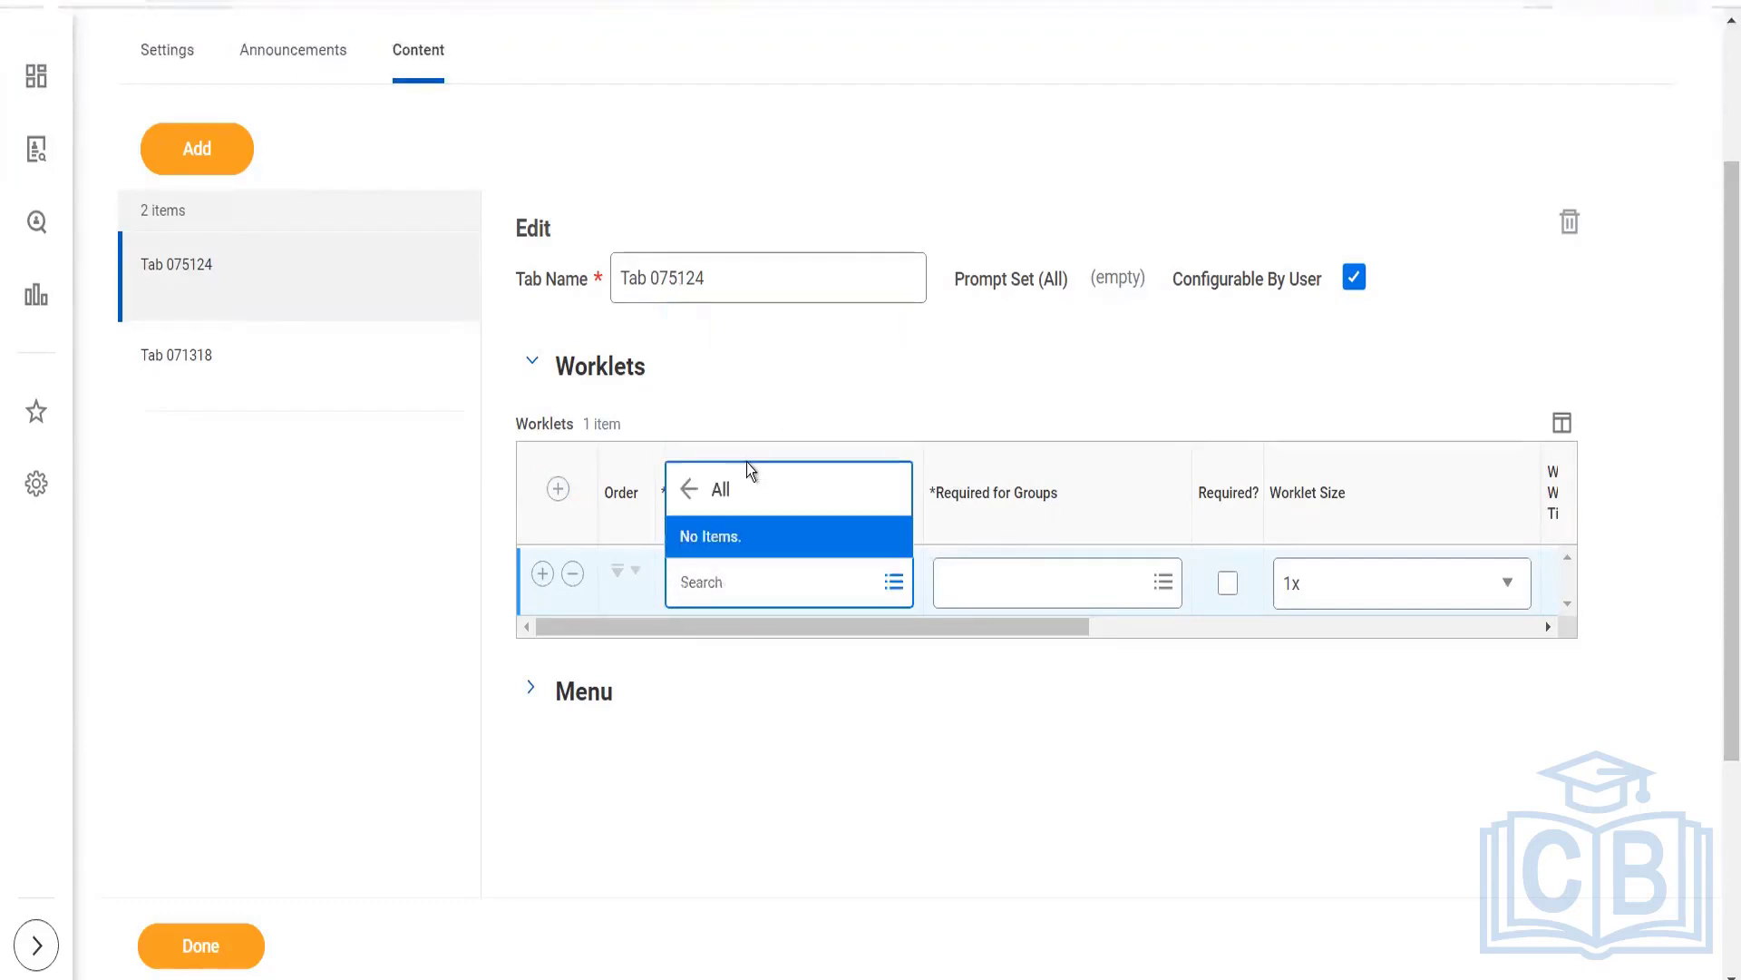
pyautogui.click(571, 573)
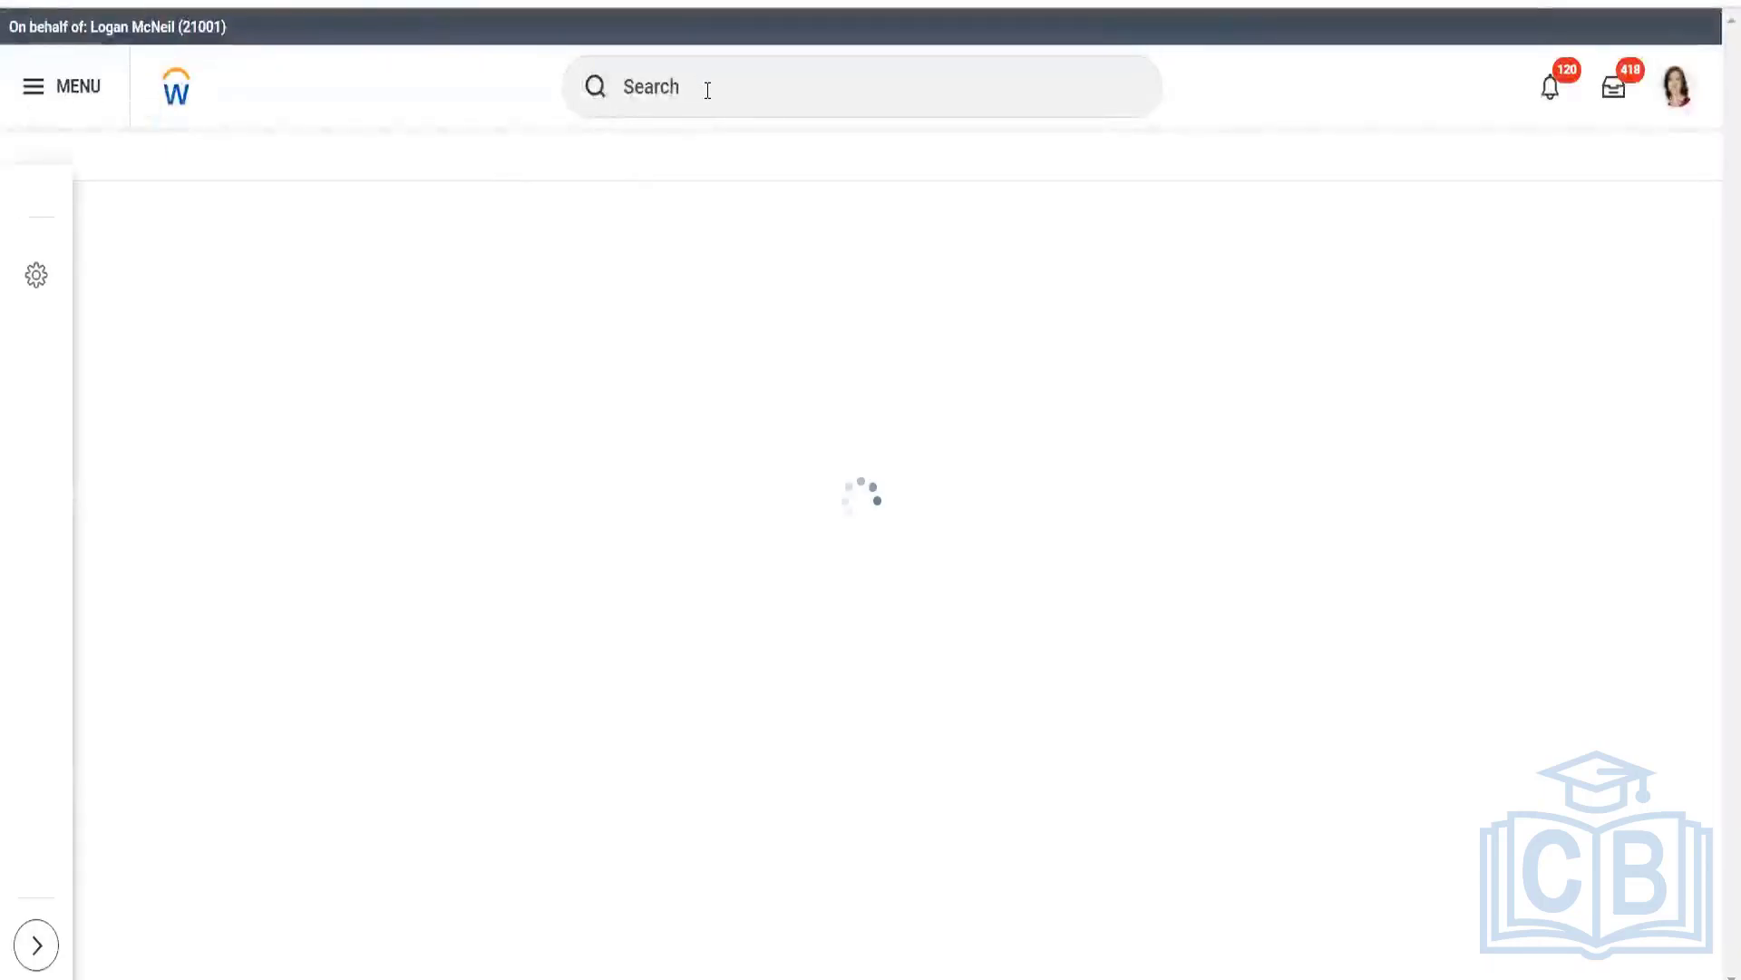
# Search for "view dashboard" and open the View Dashboard report from the full list of tasks and reports
pyautogui.click(680, 89)
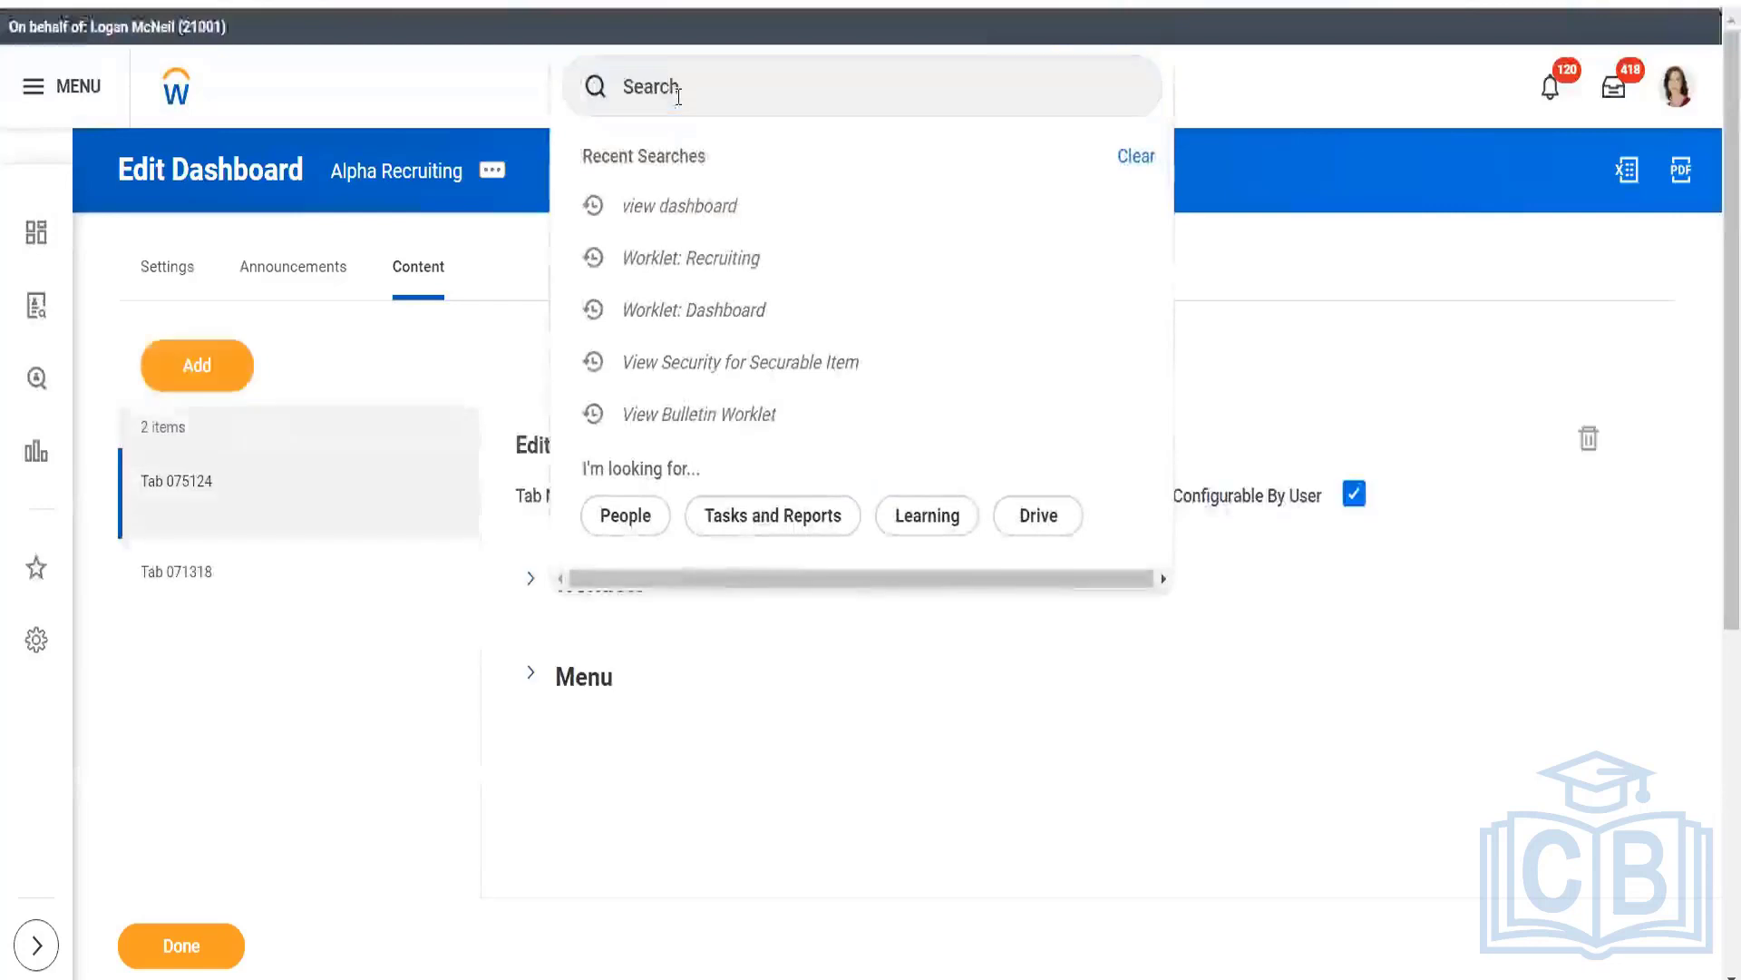
pyautogui.click(686, 211)
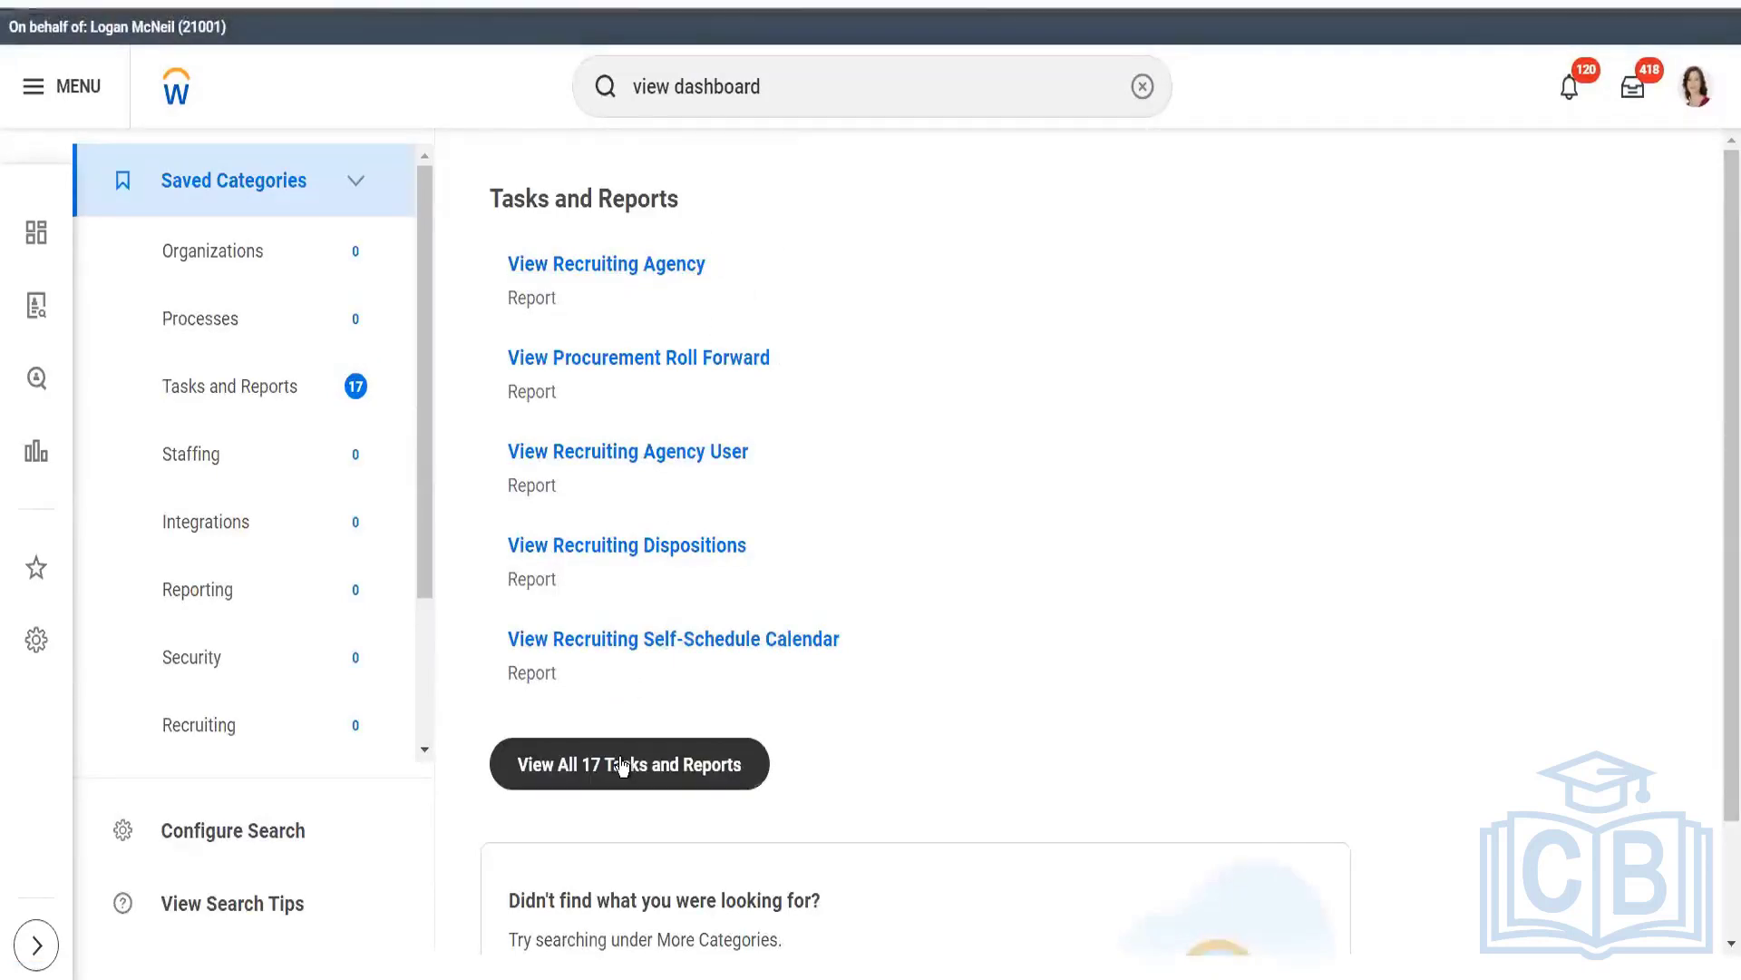
pyautogui.click(622, 765)
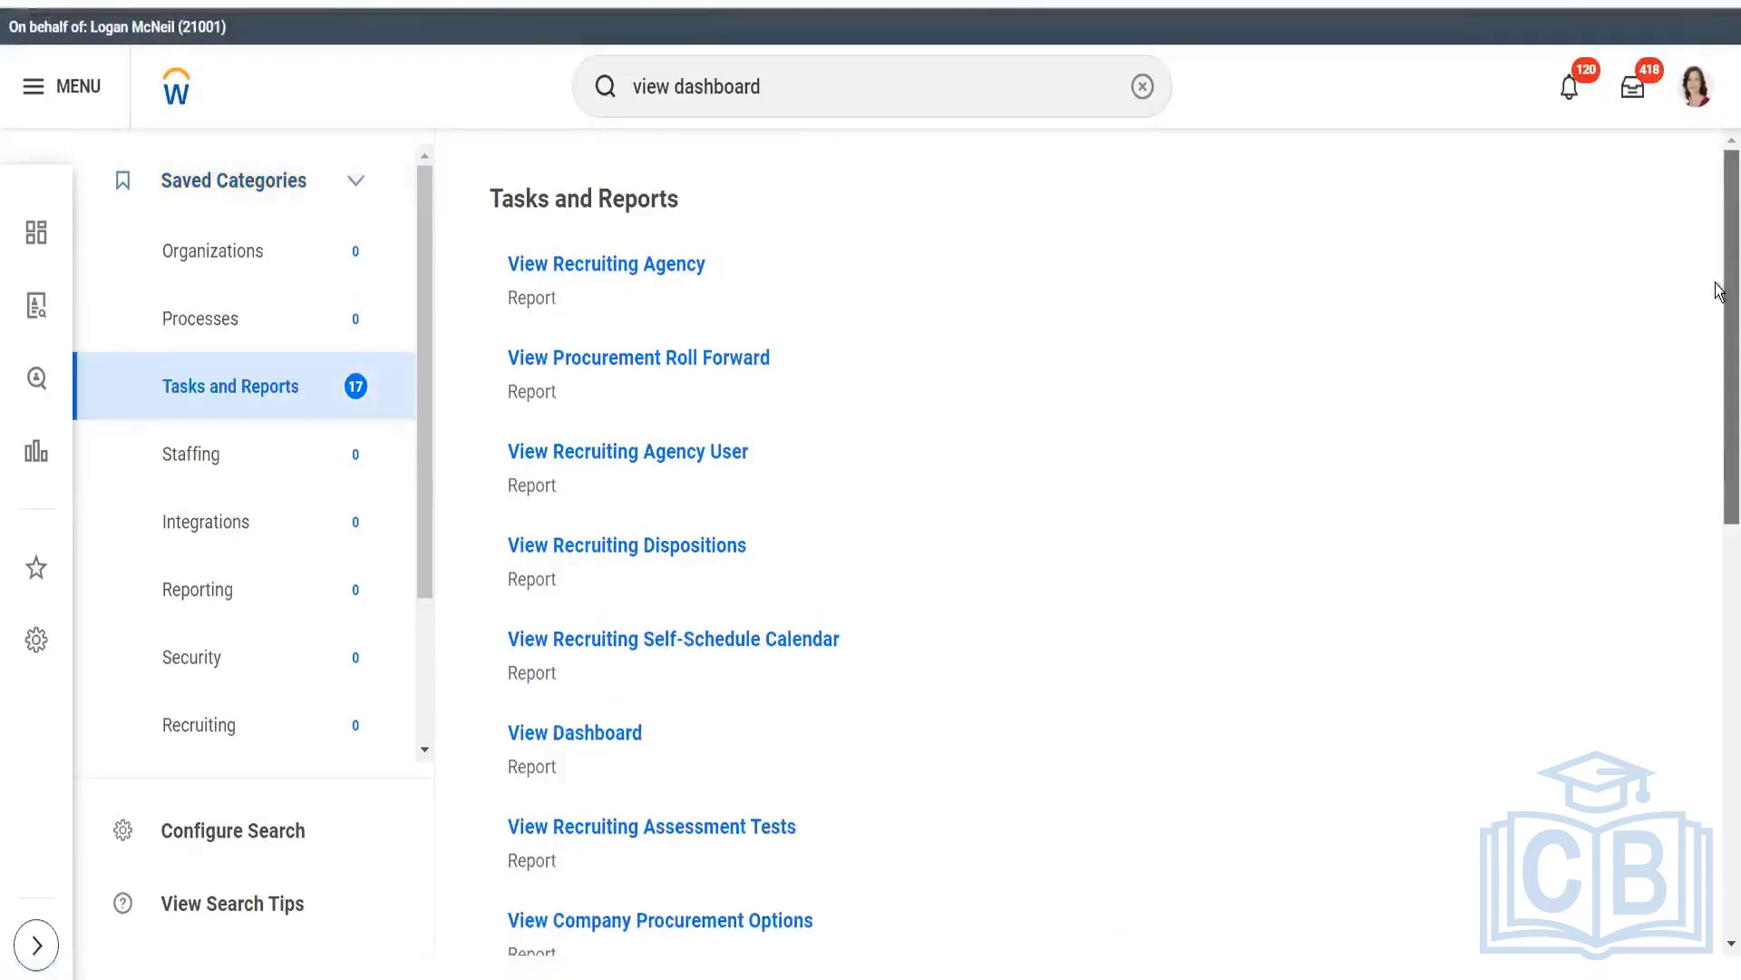
pyautogui.scroll(-1, 1719, 290)
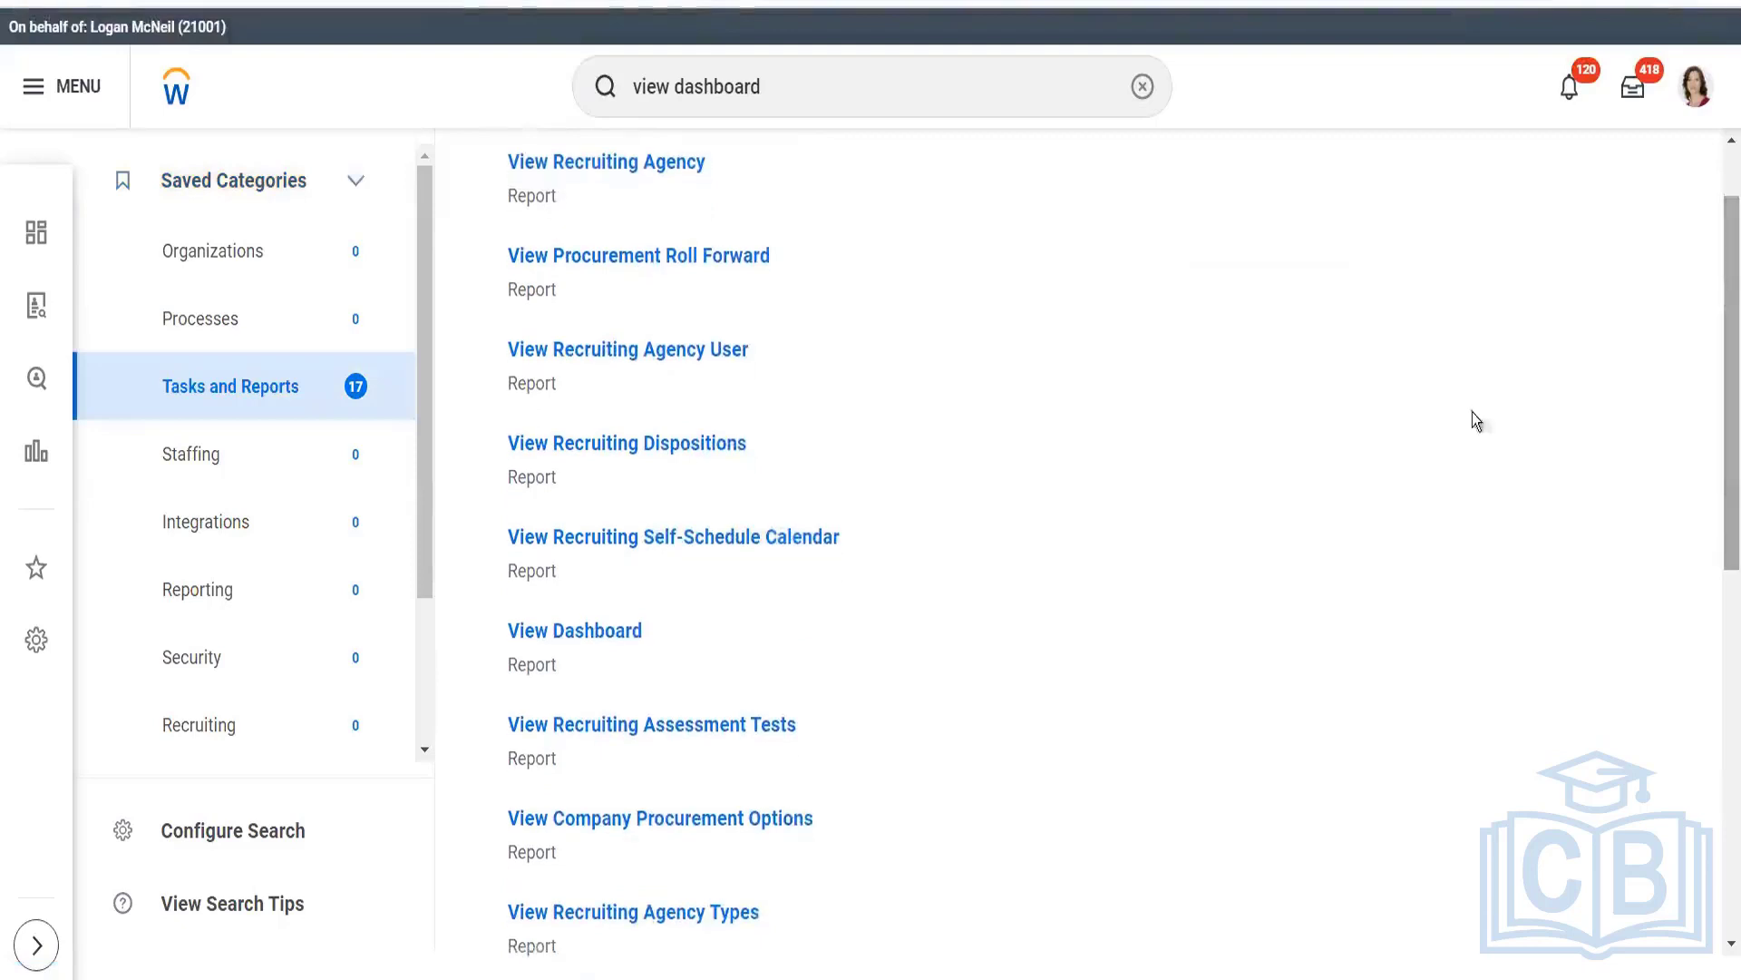
pyautogui.click(585, 631)
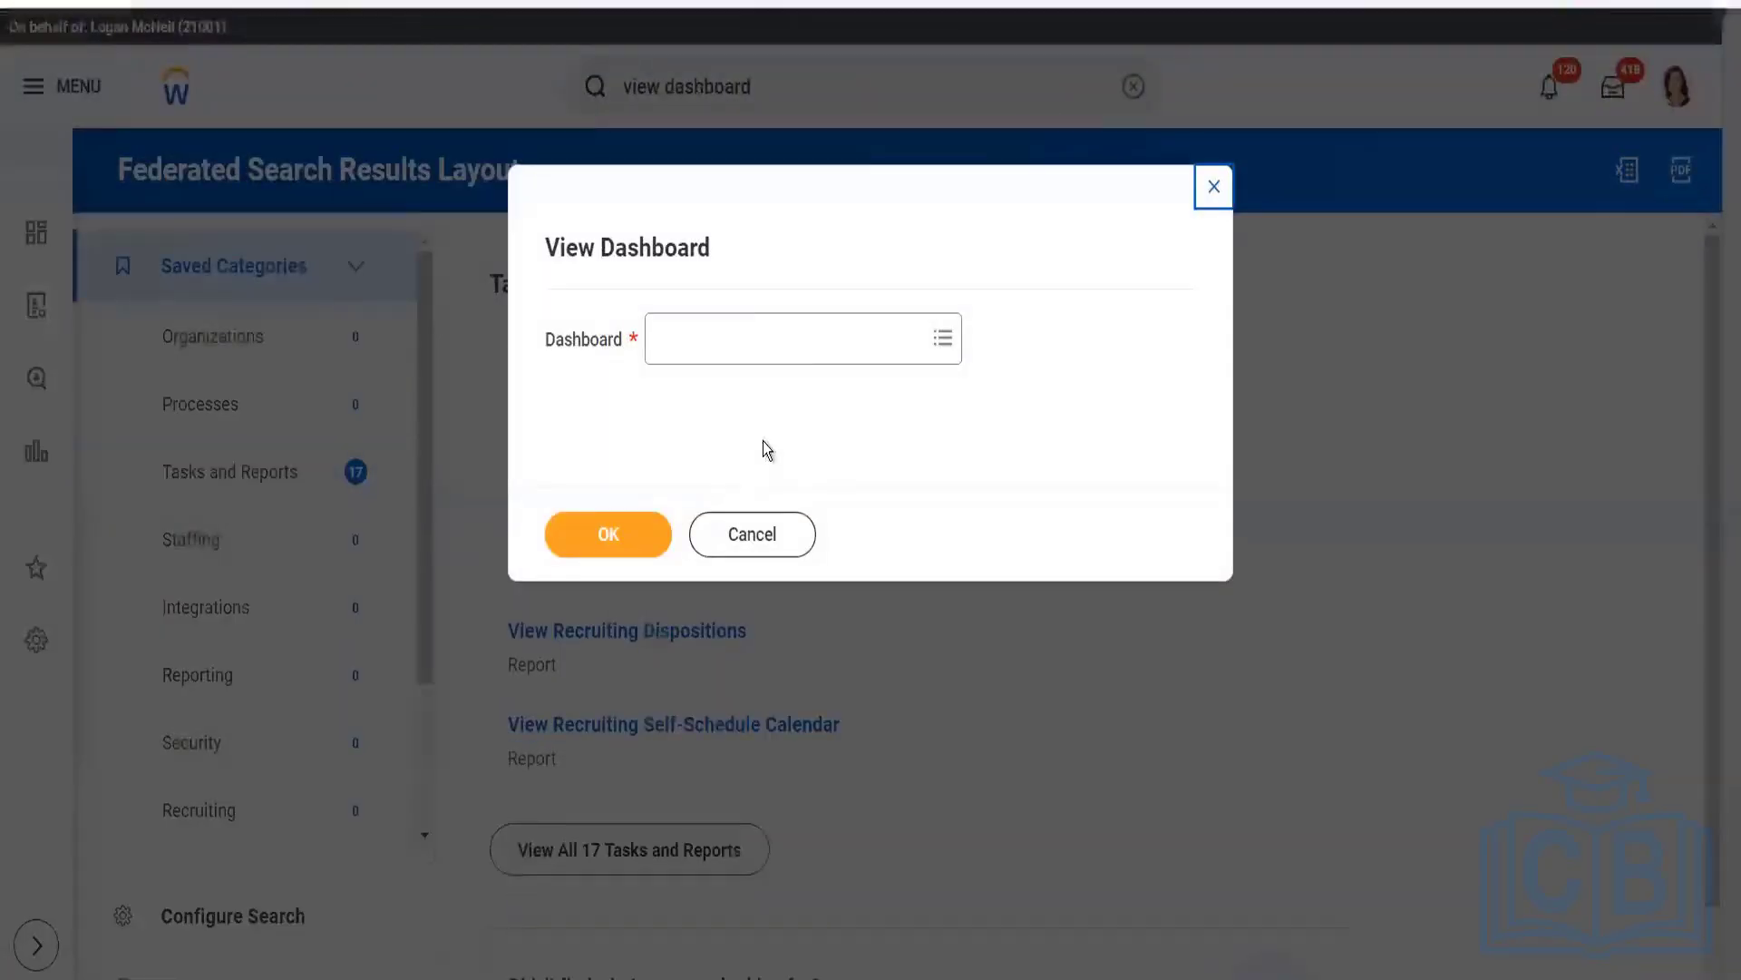
# Search the dashboards for "onboarding" and view the Onboarding dashboard's settings
pyautogui.click(802, 348)
pyautogui.write('on')
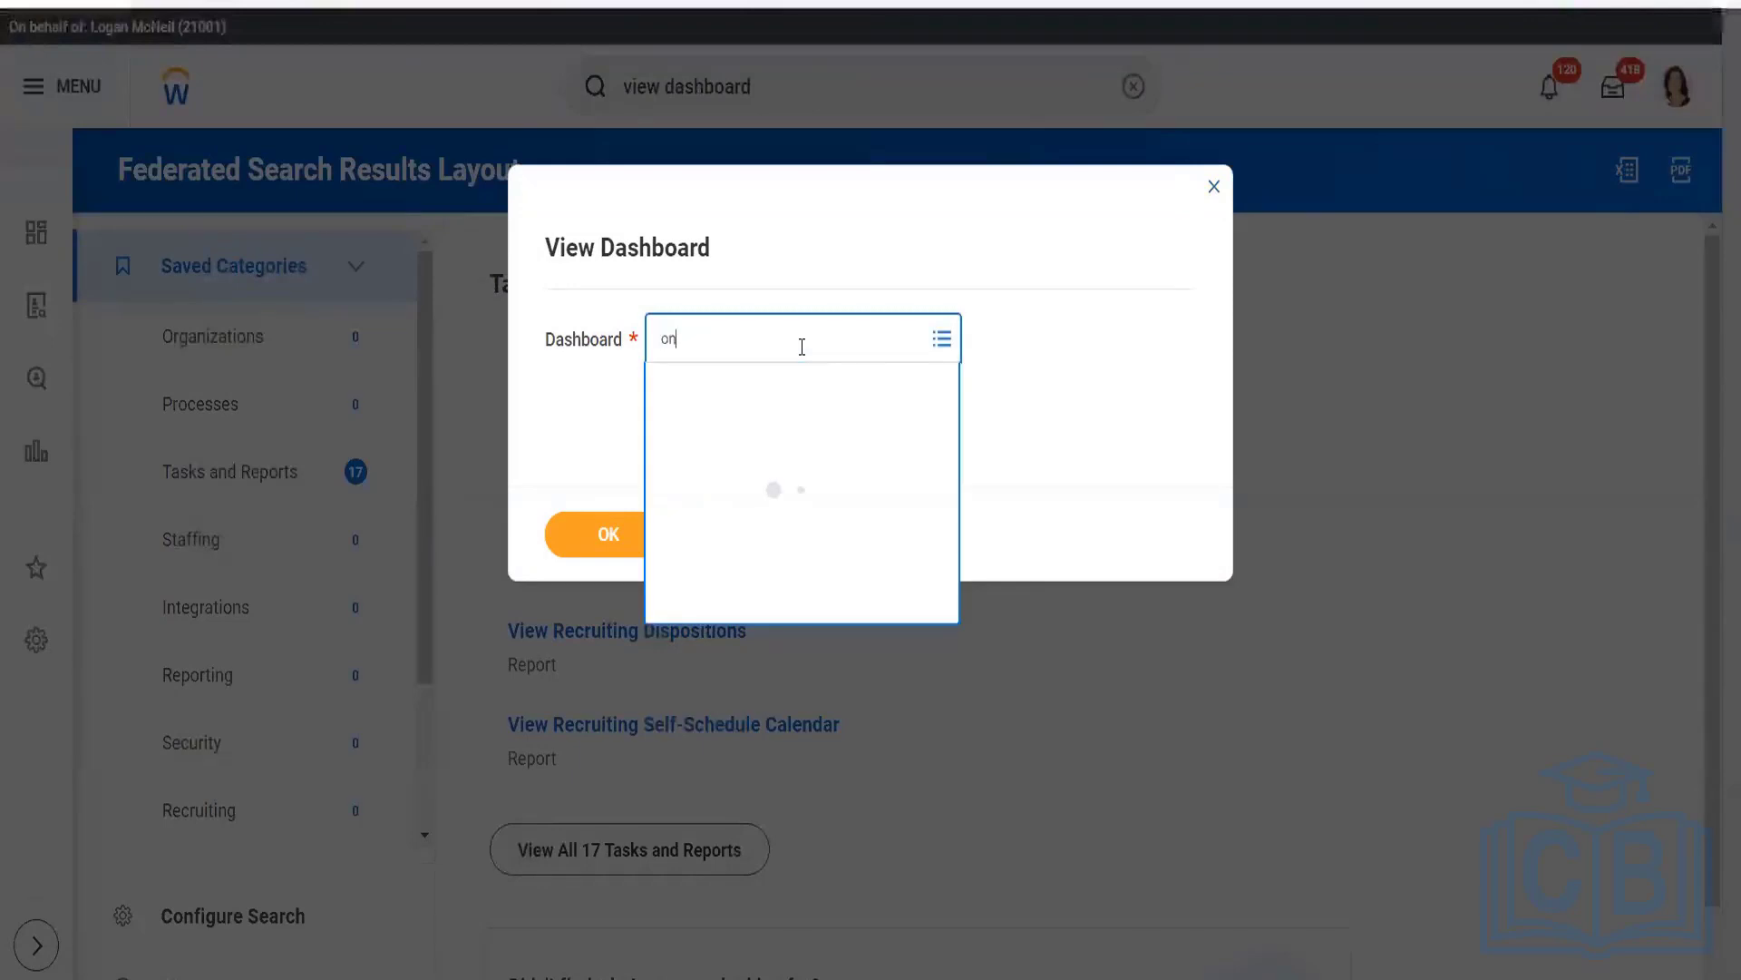
pyautogui.write('boarding')
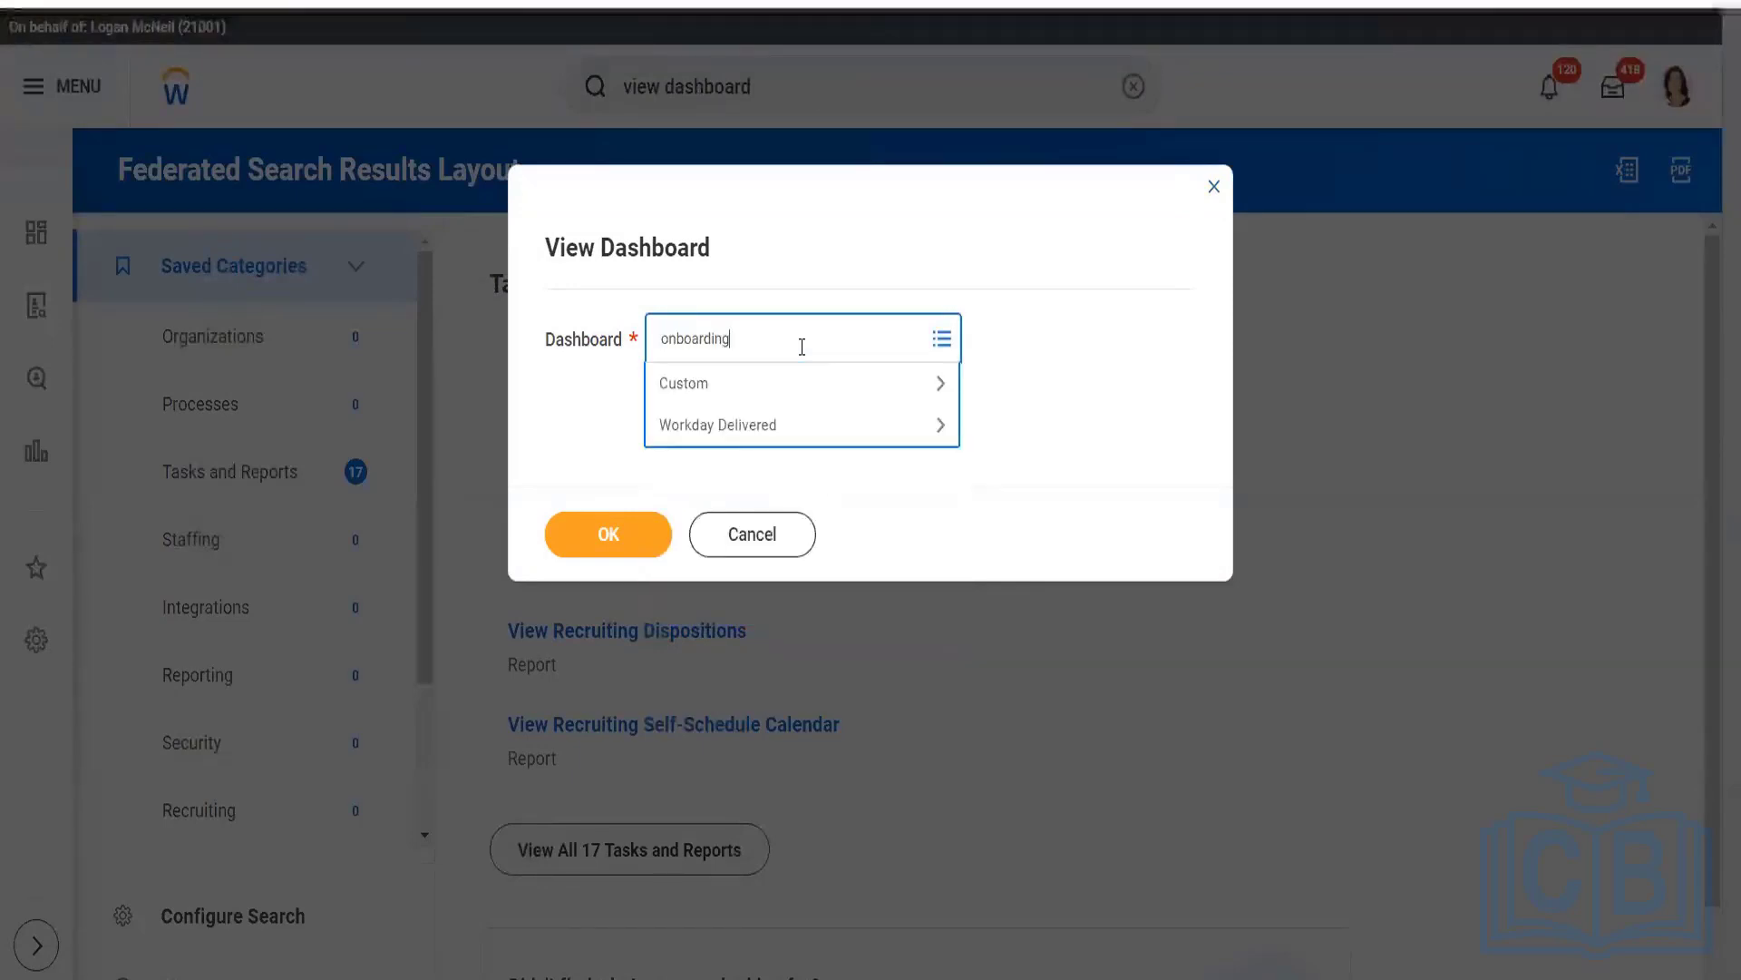
pyautogui.press('Return')
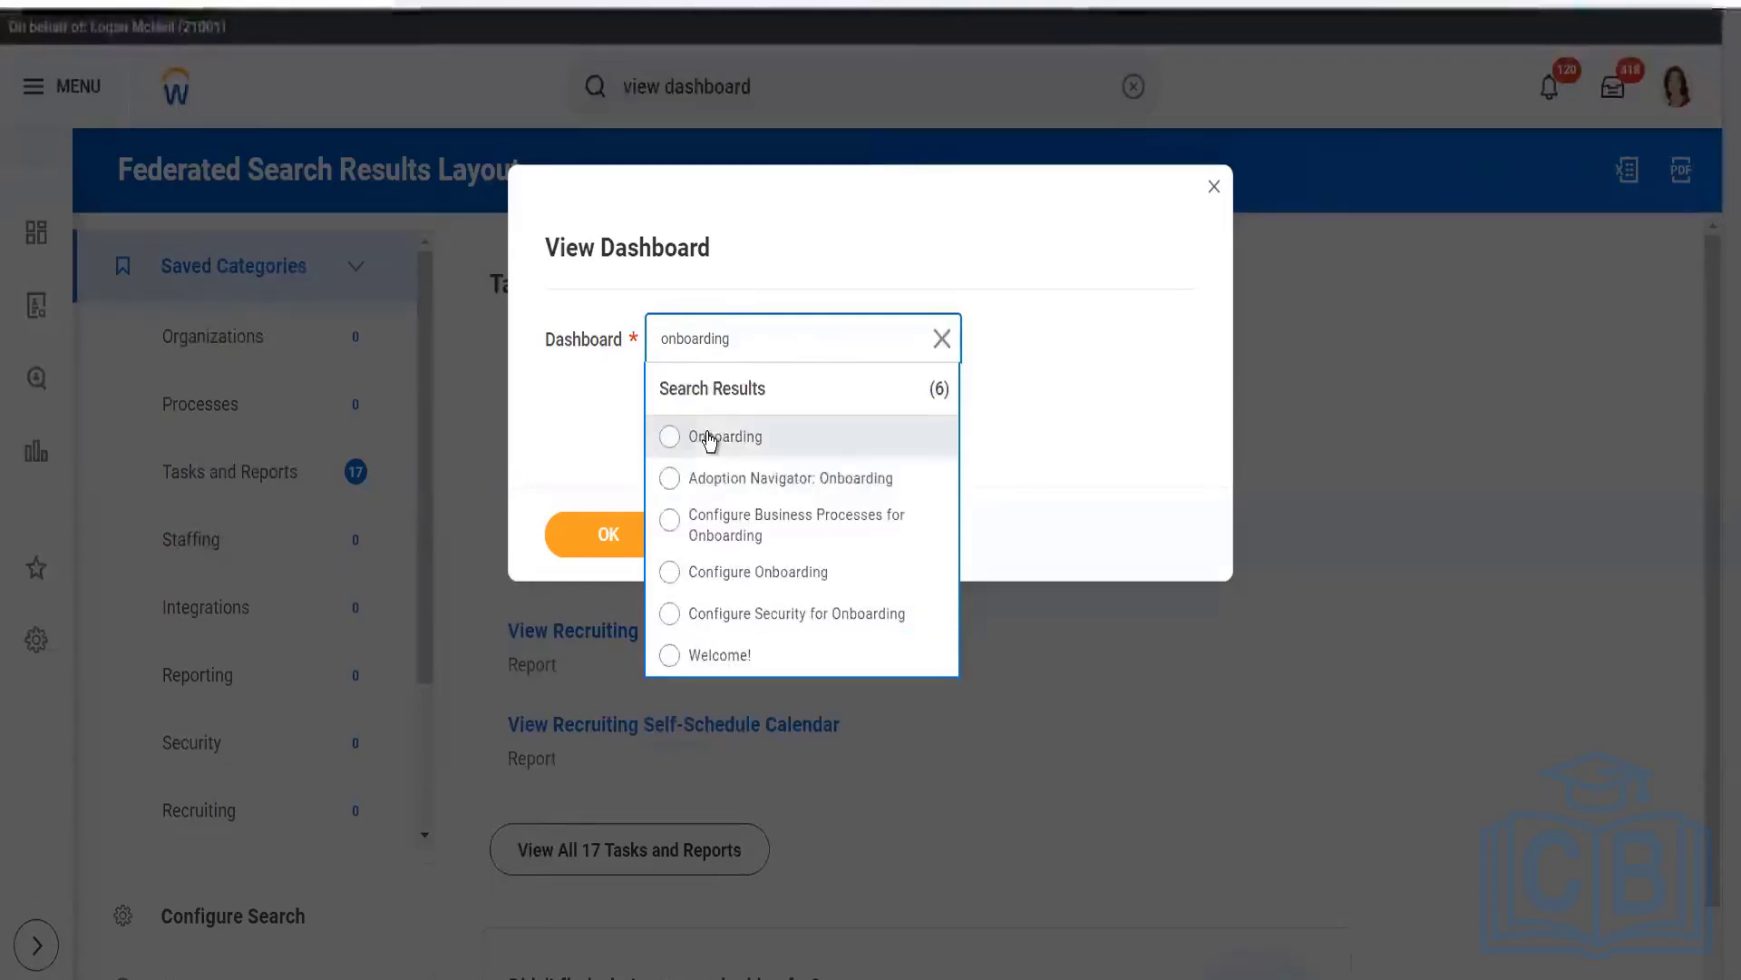
pyautogui.click(610, 535)
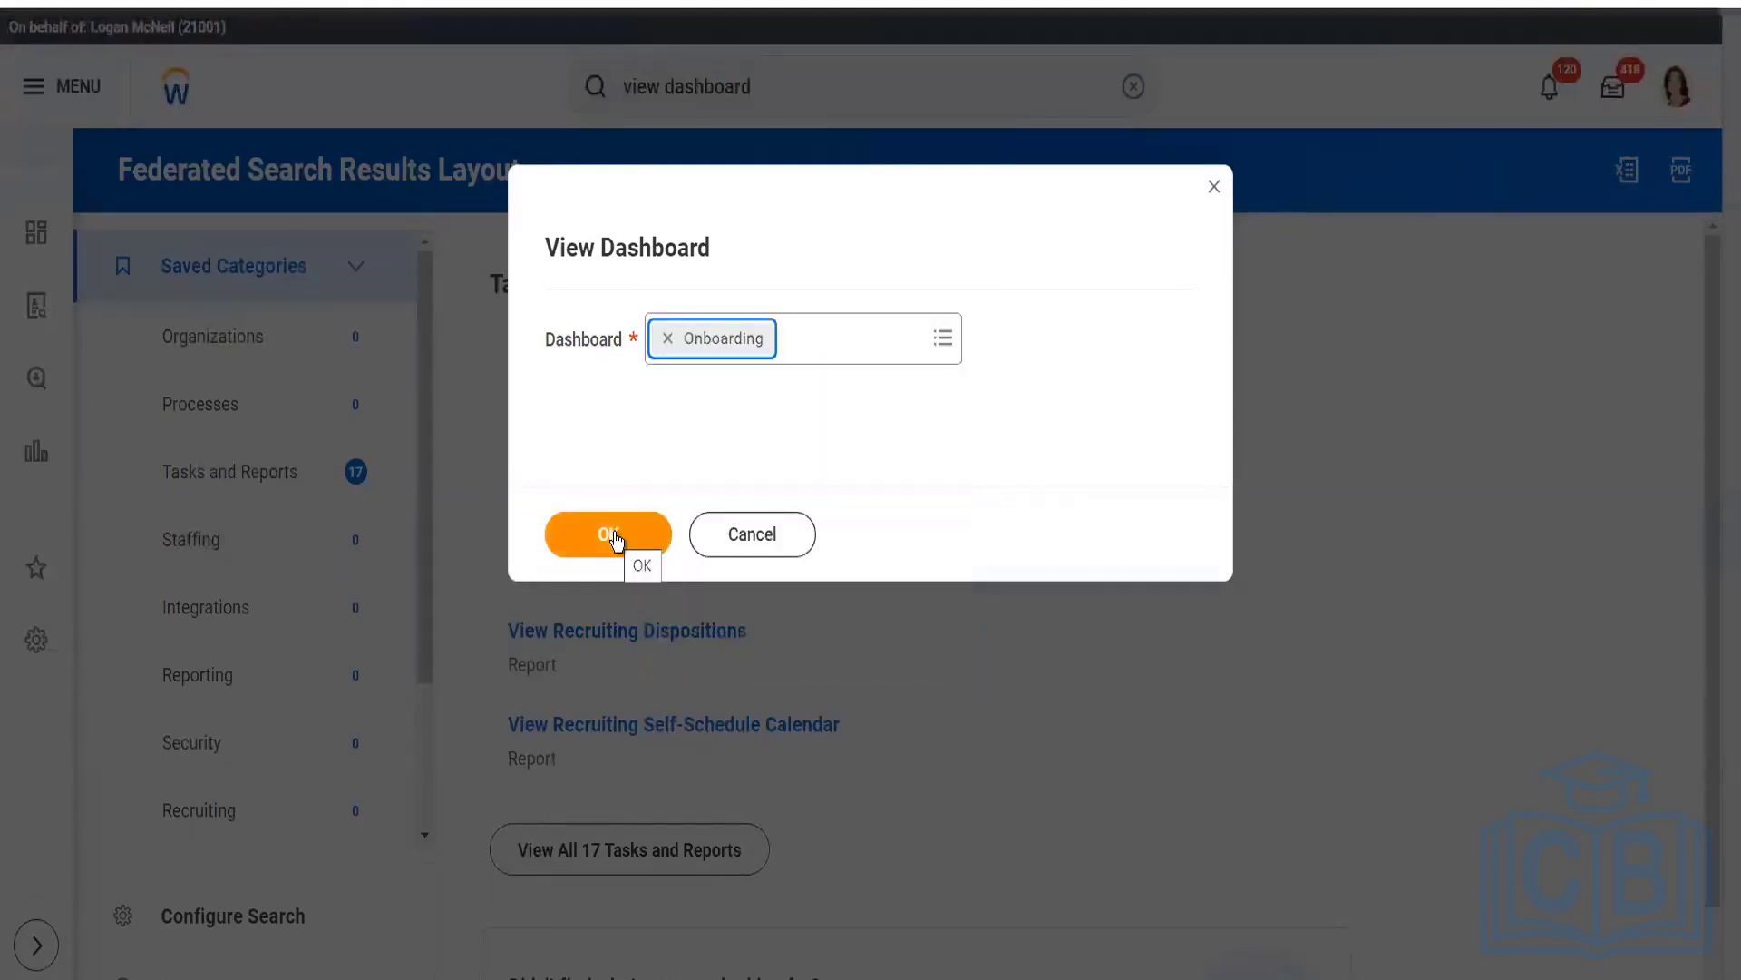
pyautogui.click(614, 538)
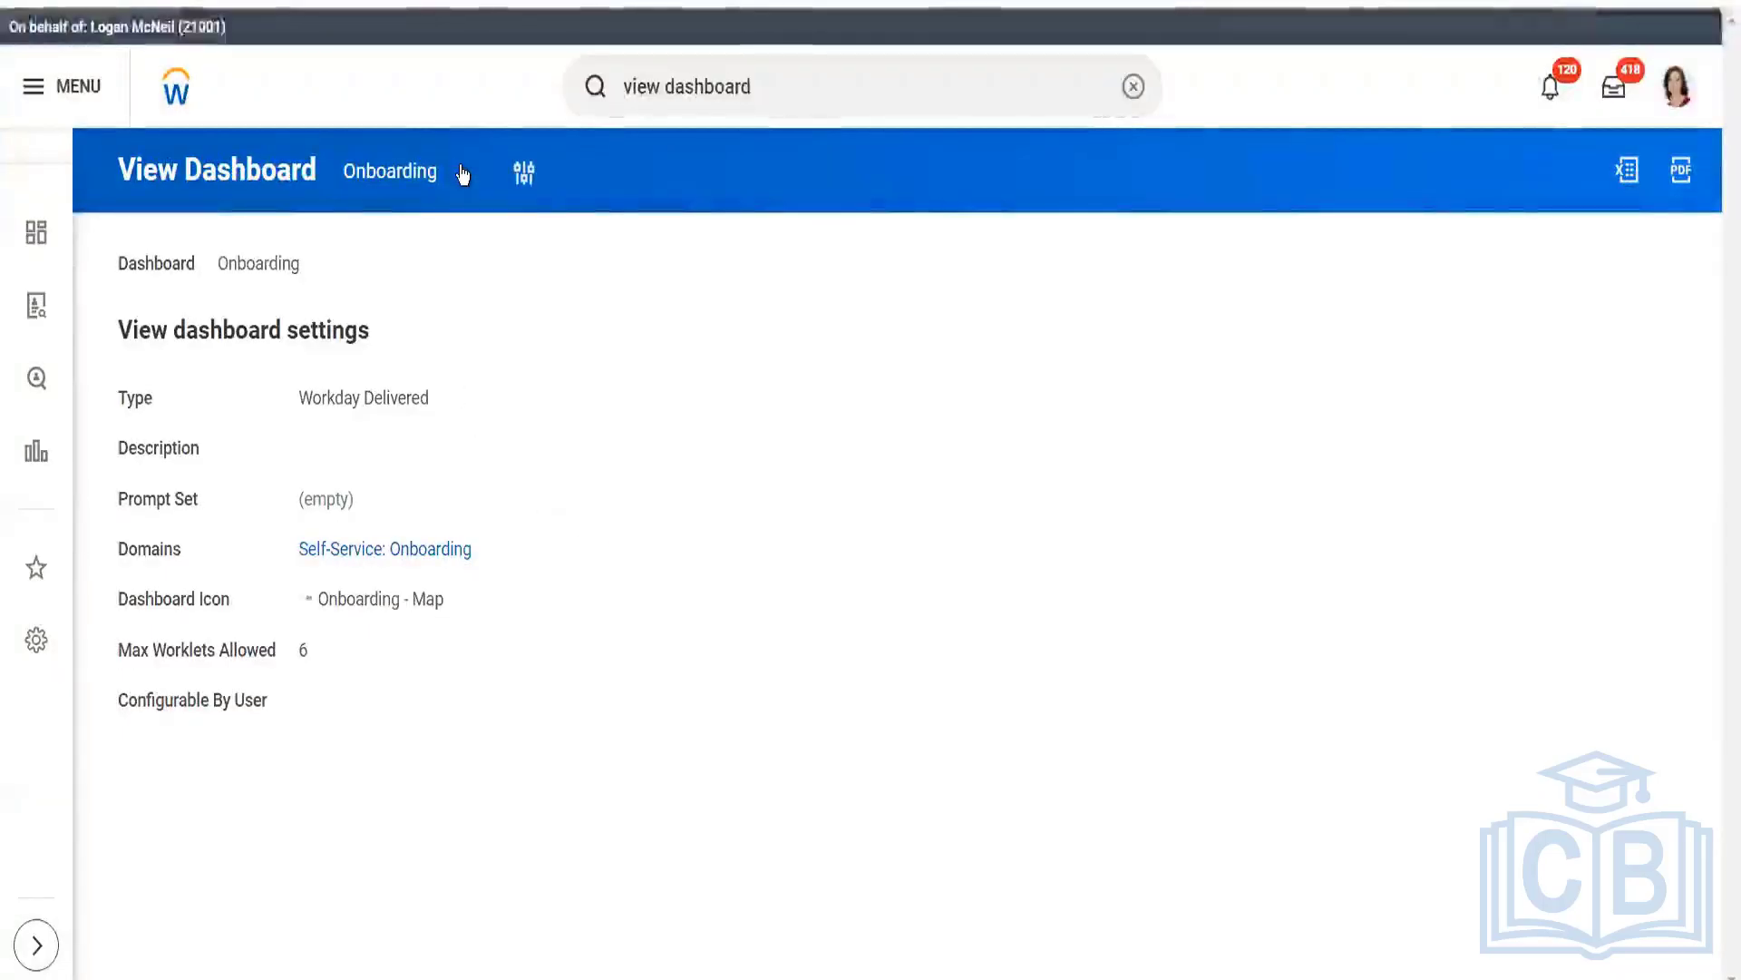
# Open the Onboarding dashboard for editing and examine the worklets and required groups in its content
pyautogui.moveTo(465, 174)
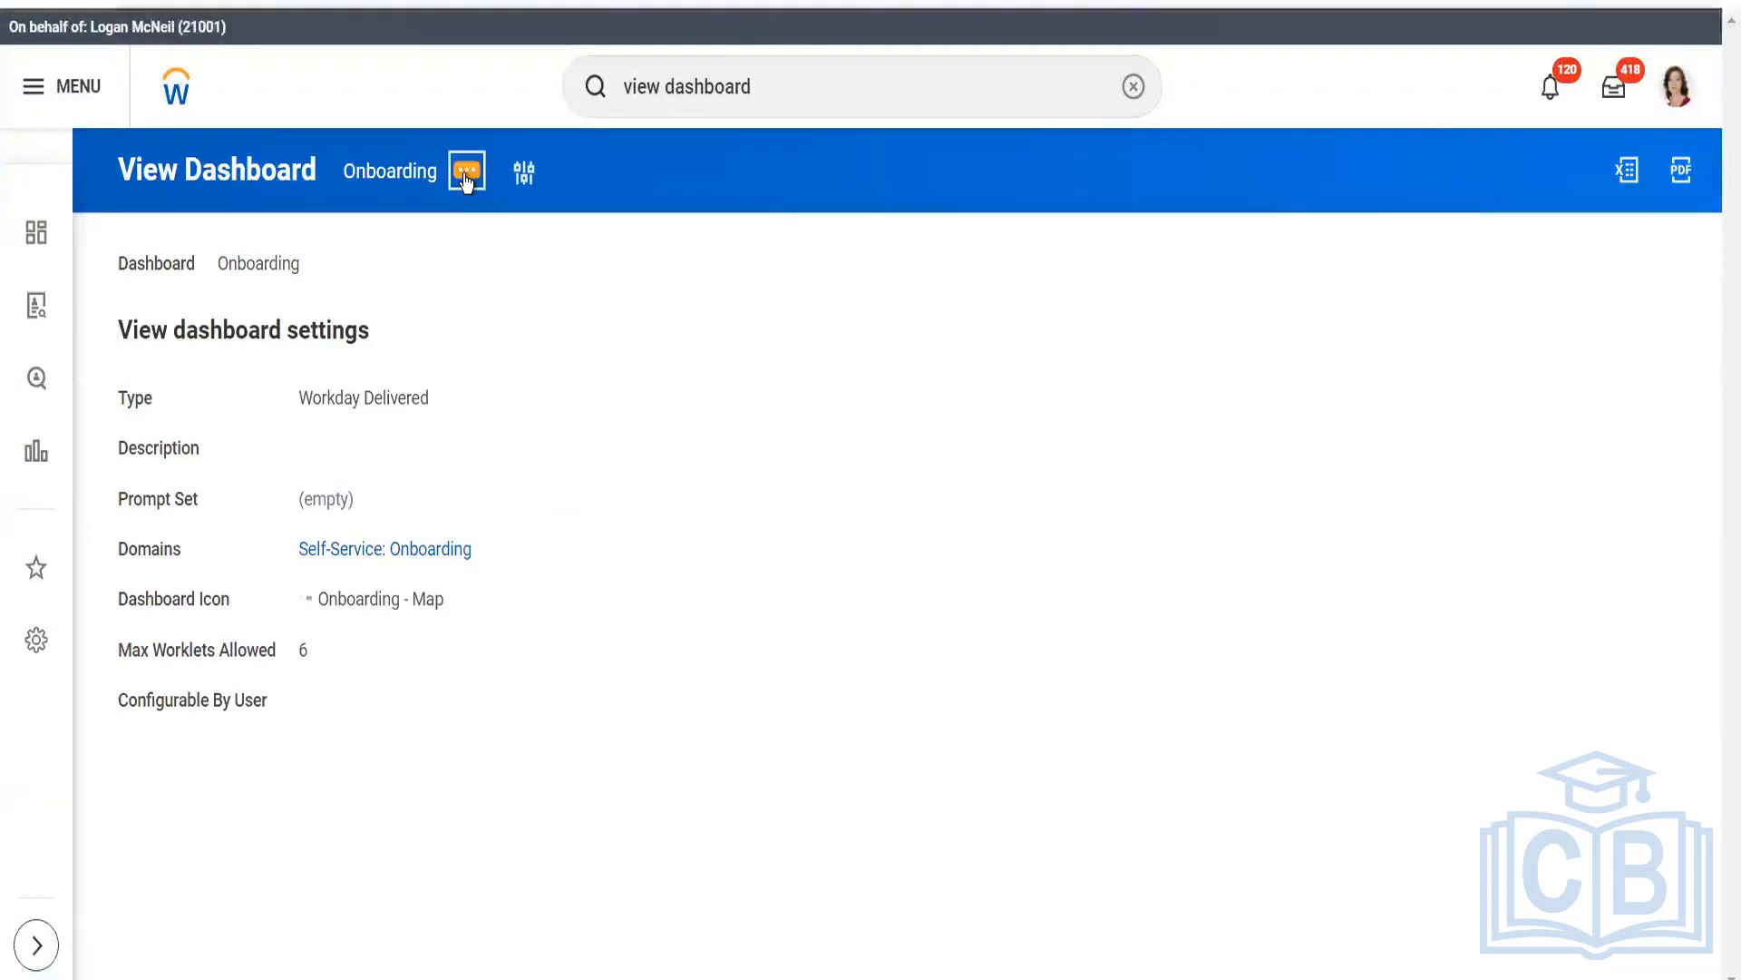
pyautogui.click(465, 177)
pyautogui.moveTo(556, 284)
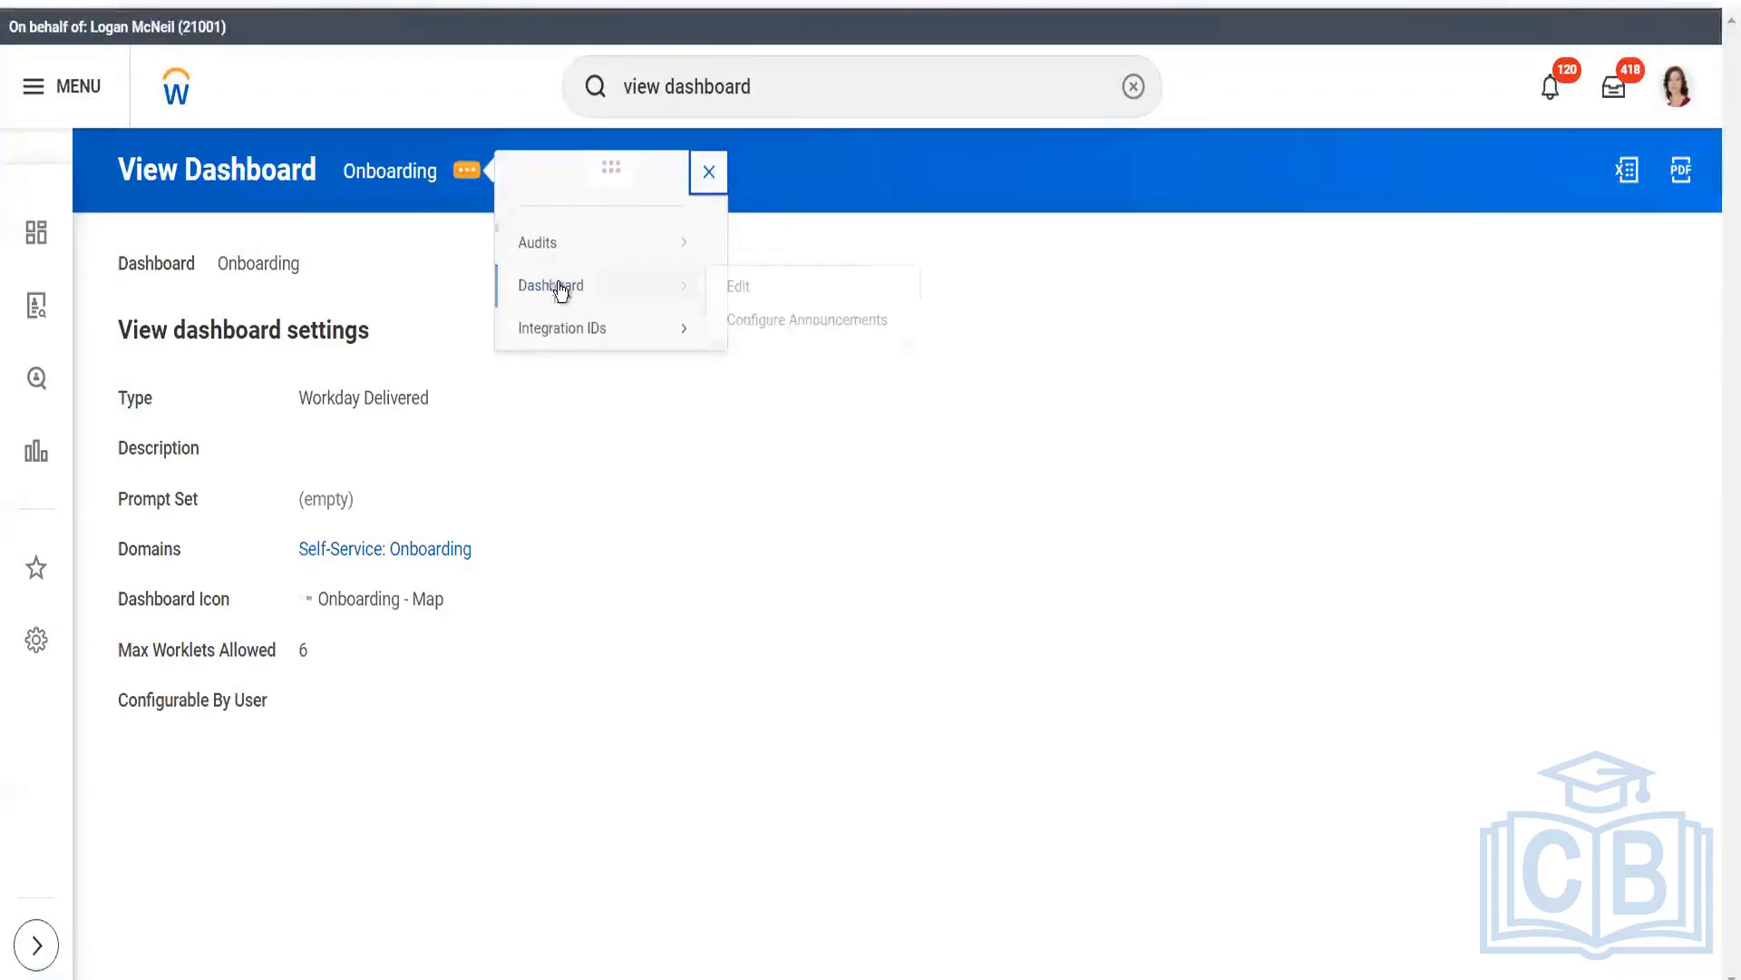
pyautogui.click(734, 288)
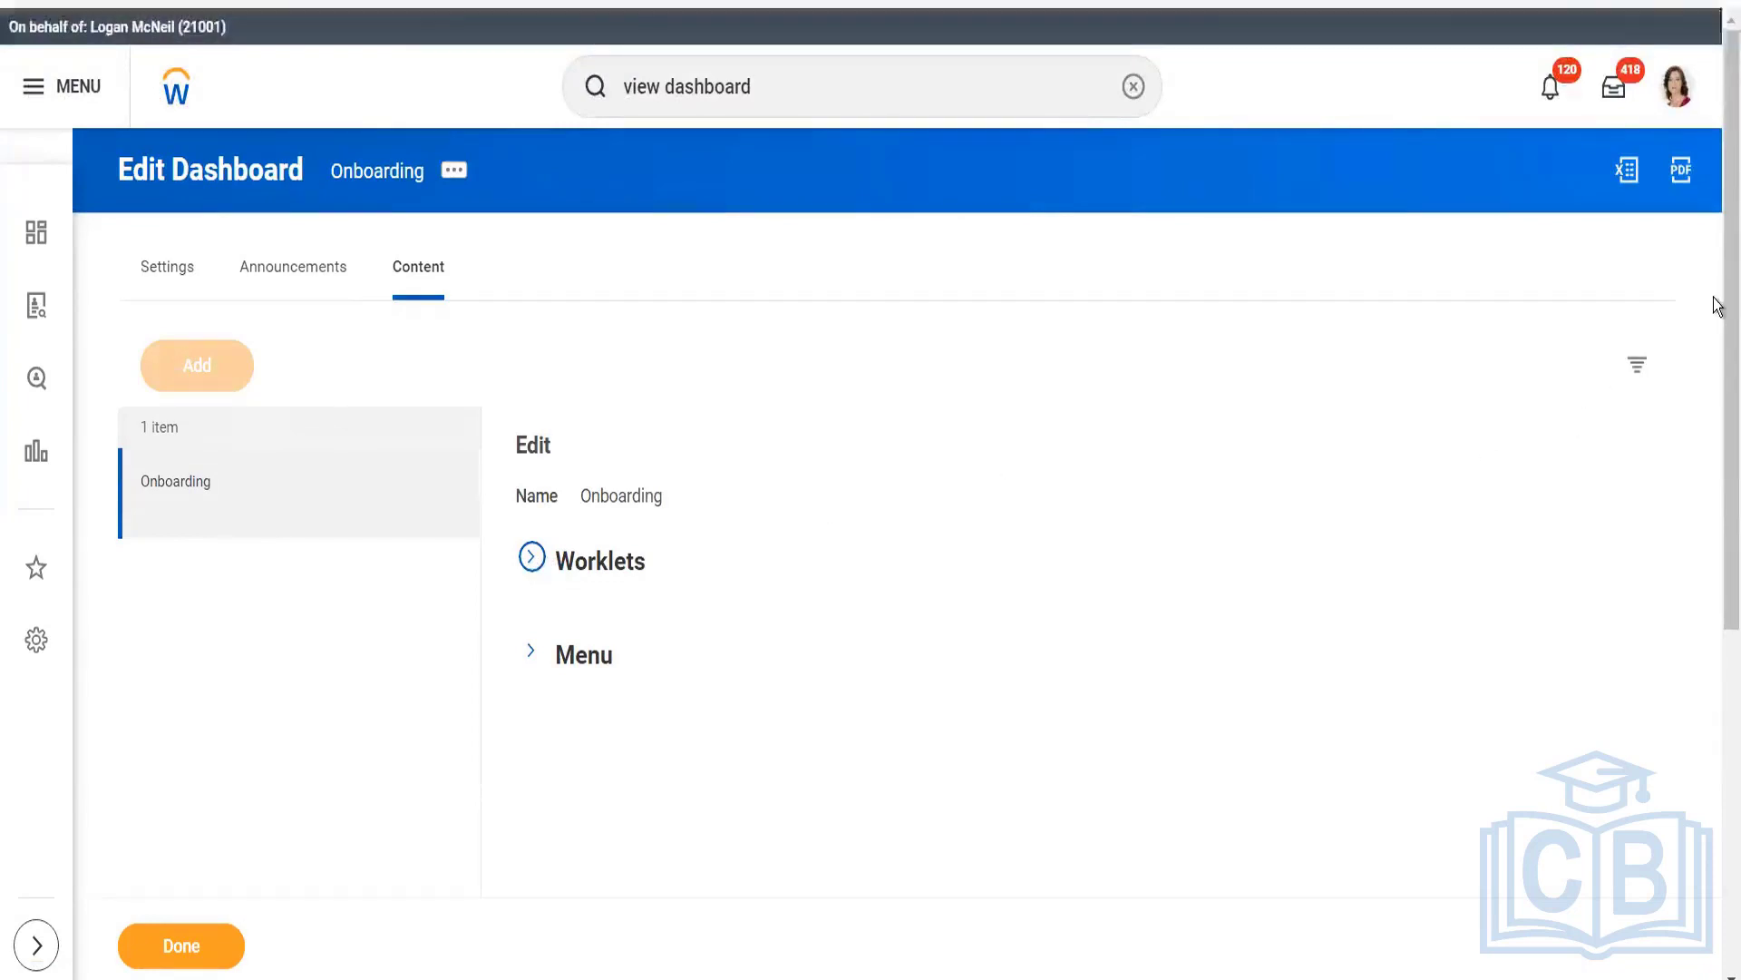
pyautogui.scroll(-3, 1716, 495)
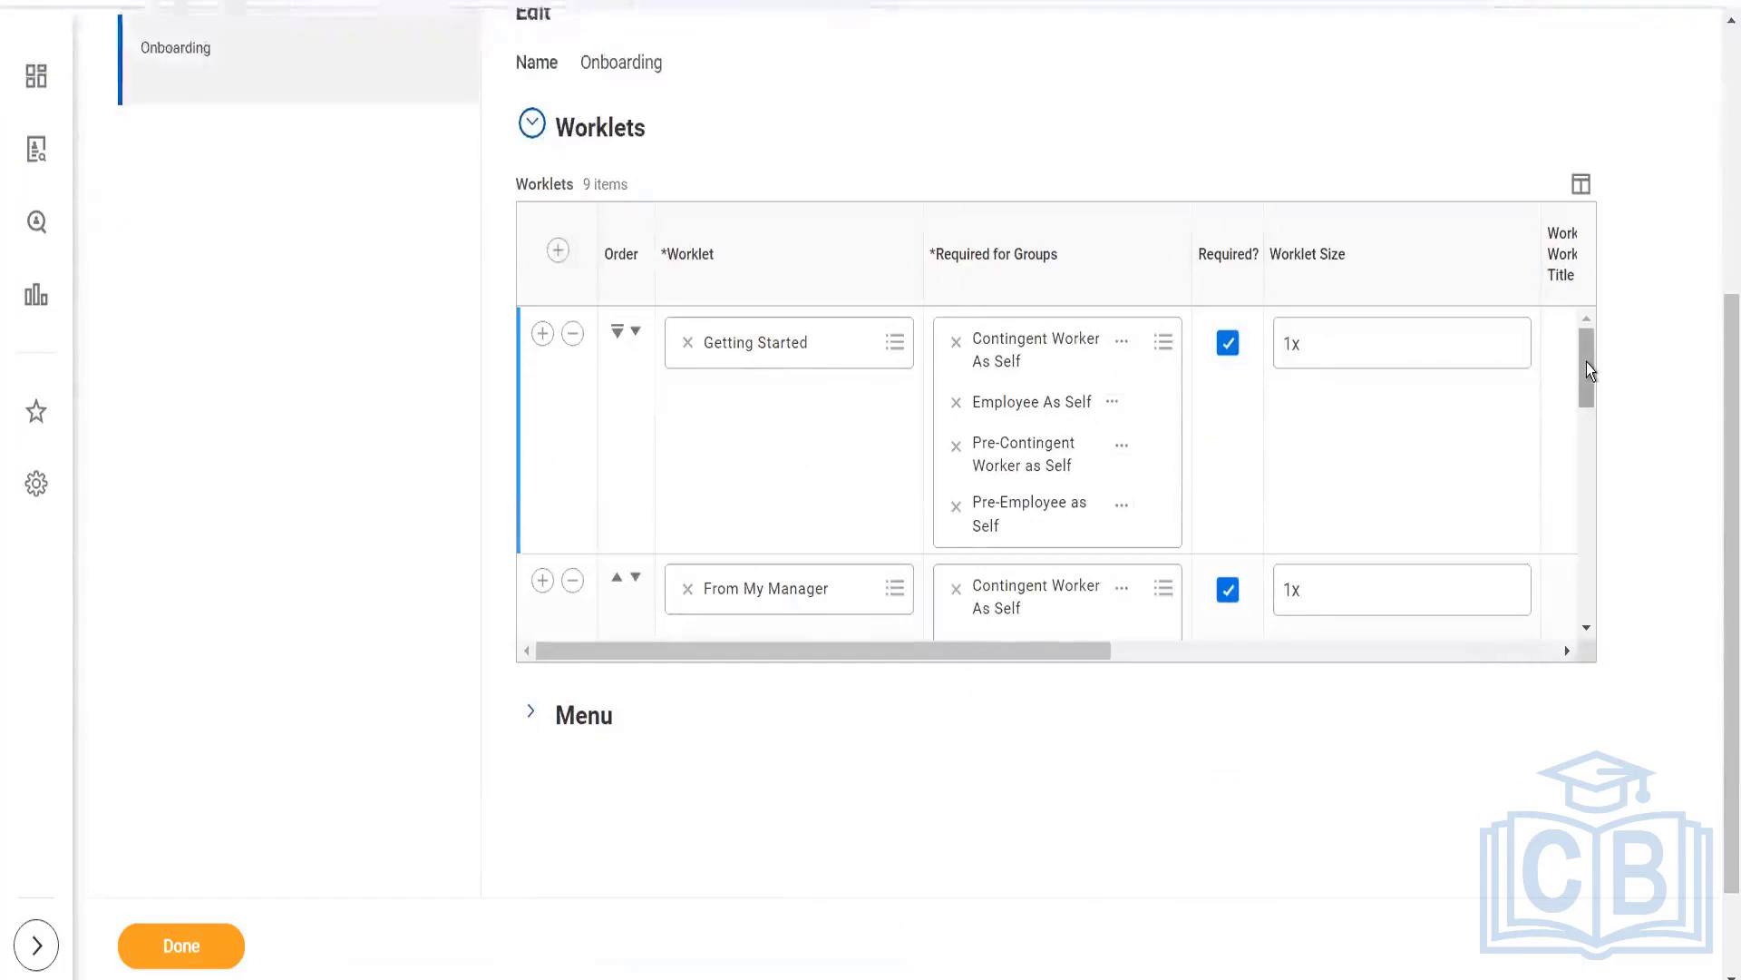
pyautogui.moveTo(1586, 362); pyautogui.dragTo(1590, 155)
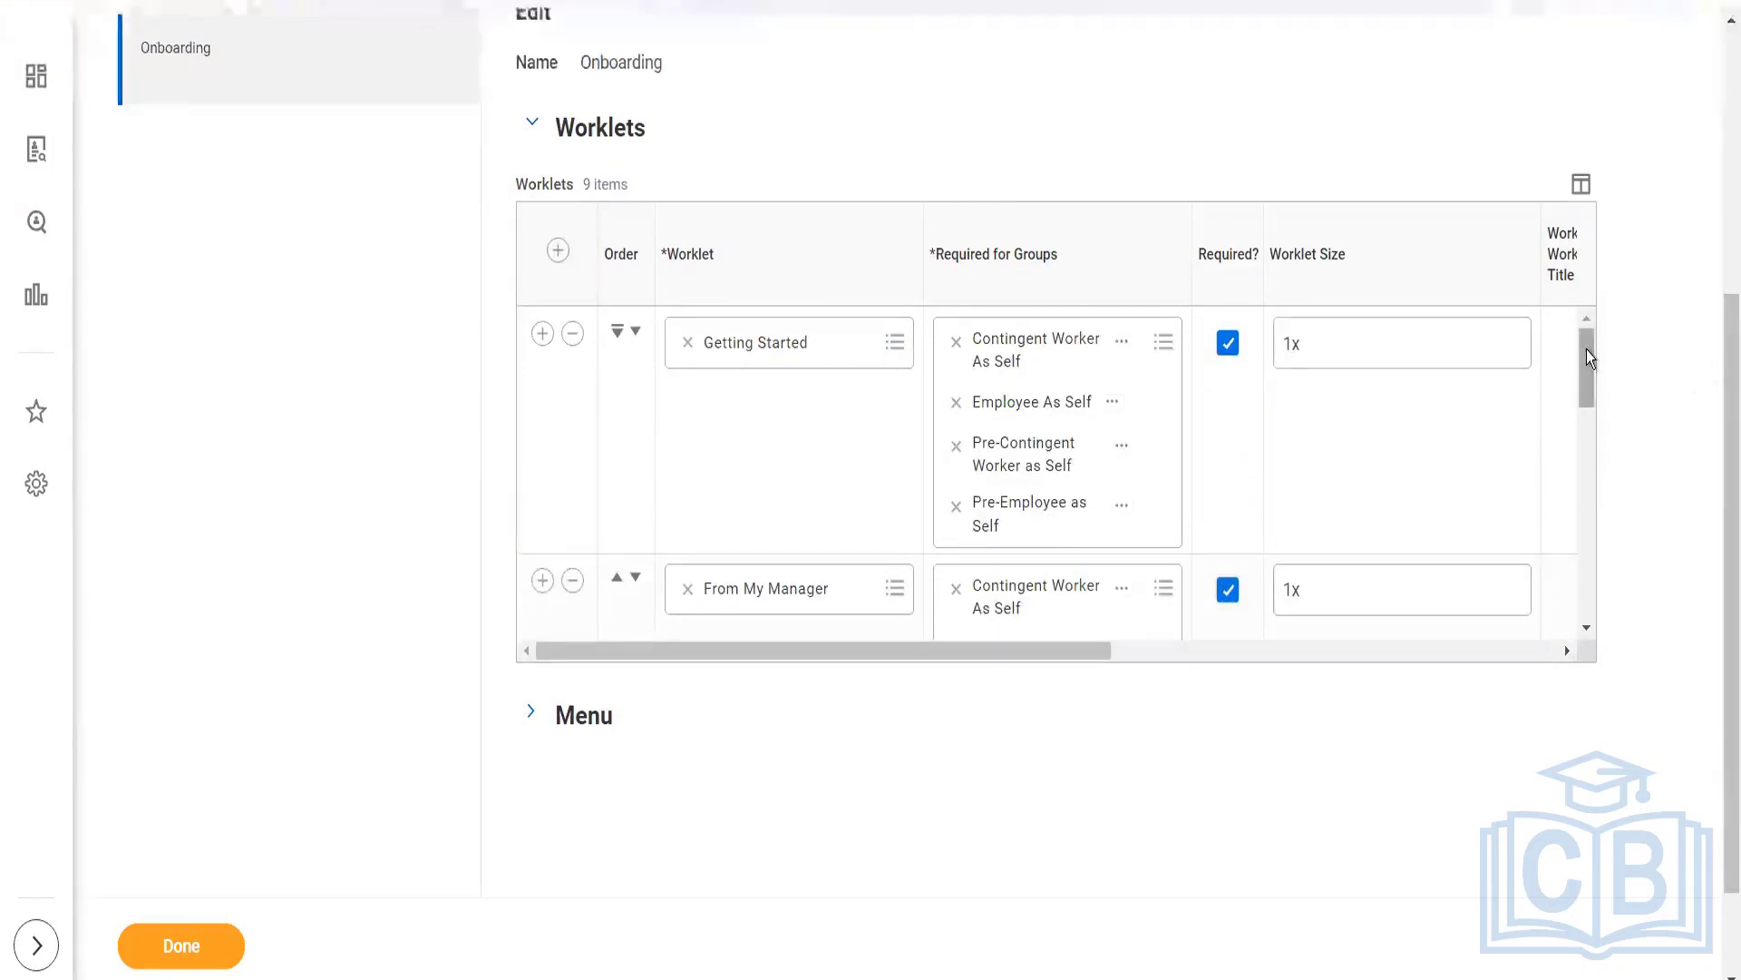
pyautogui.moveTo(1587, 442)
pyautogui.mouseDown()
pyautogui.moveTo(1597, 508)
pyautogui.moveTo(1597, 449)
pyautogui.mouseUp()
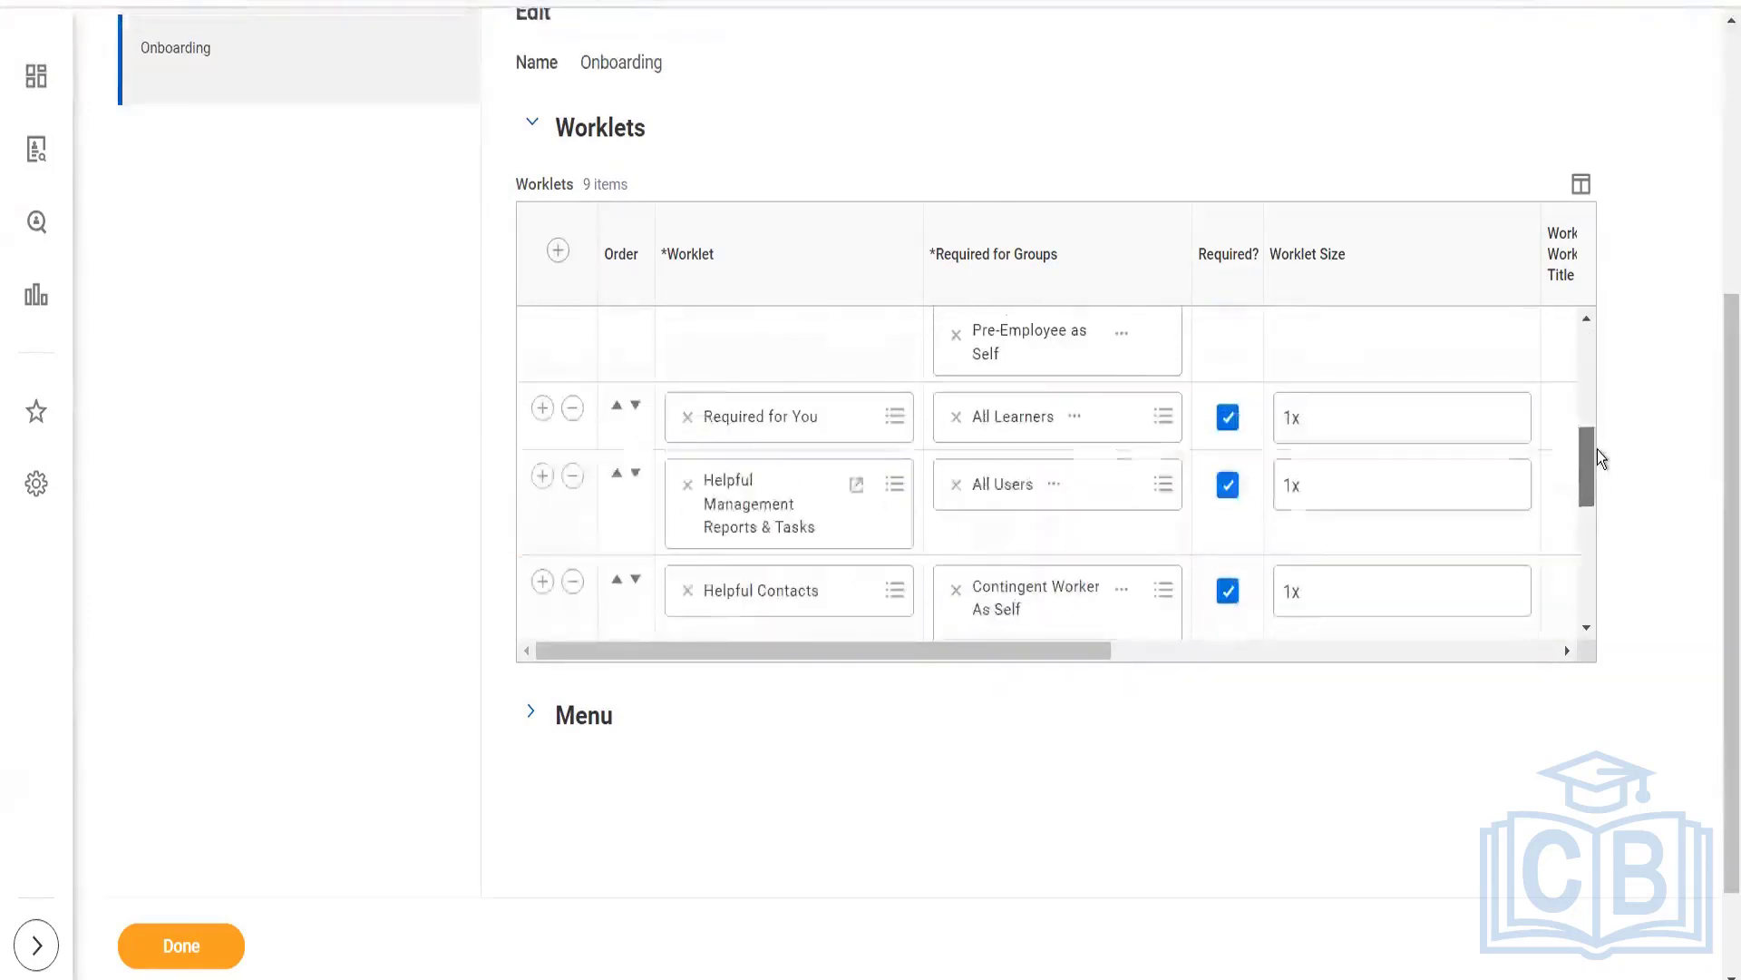
# Open the Helpful Management Reports & Tasks bulletin worklet and examine its rules, message titles, images, messages and actions
pyautogui.click(856, 488)
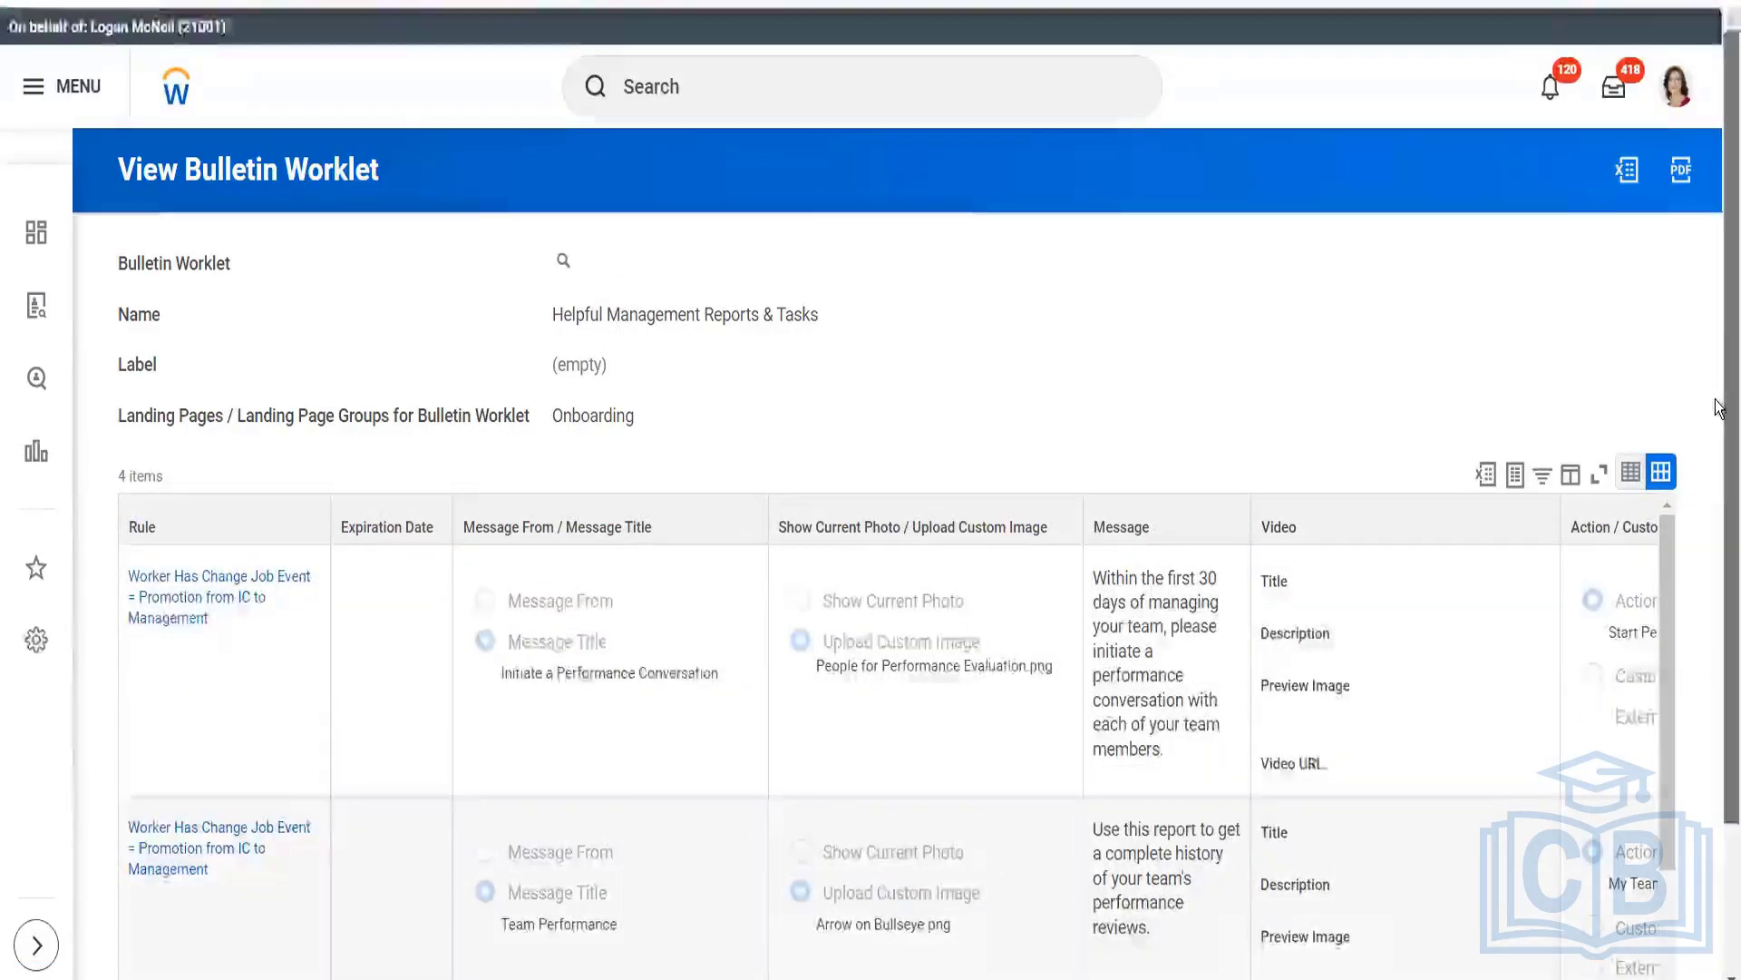
pyautogui.scroll(-2, 1717, 408)
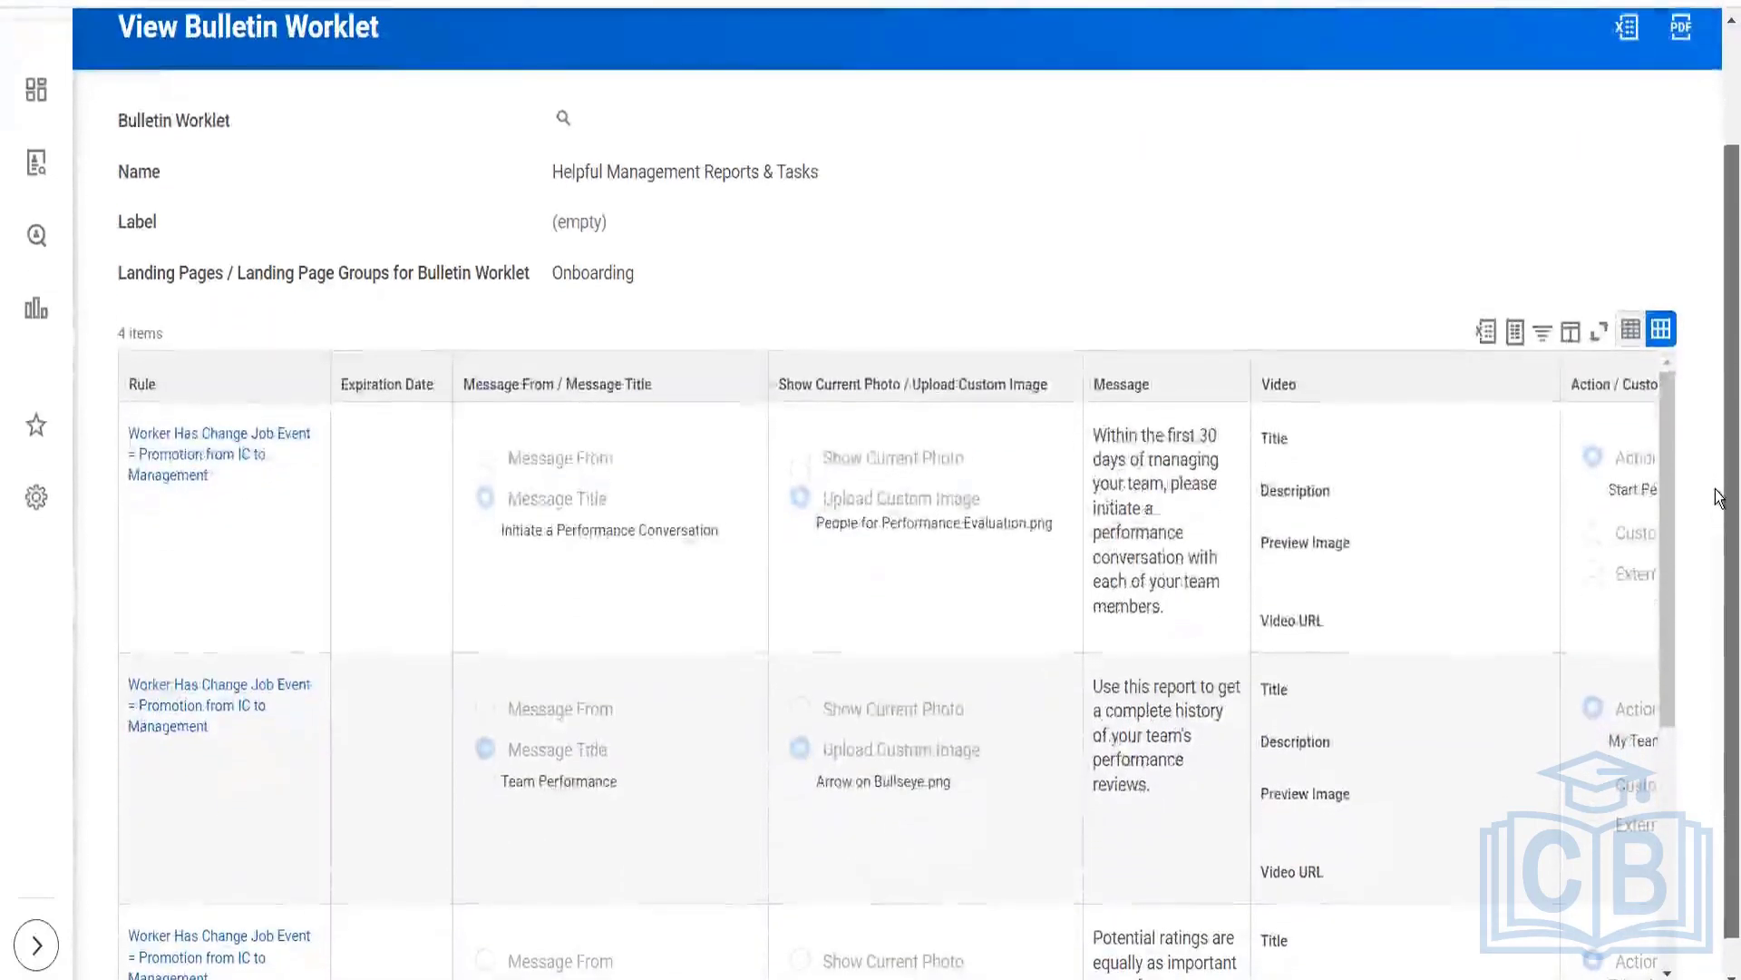
pyautogui.scroll(-1, 1719, 508)
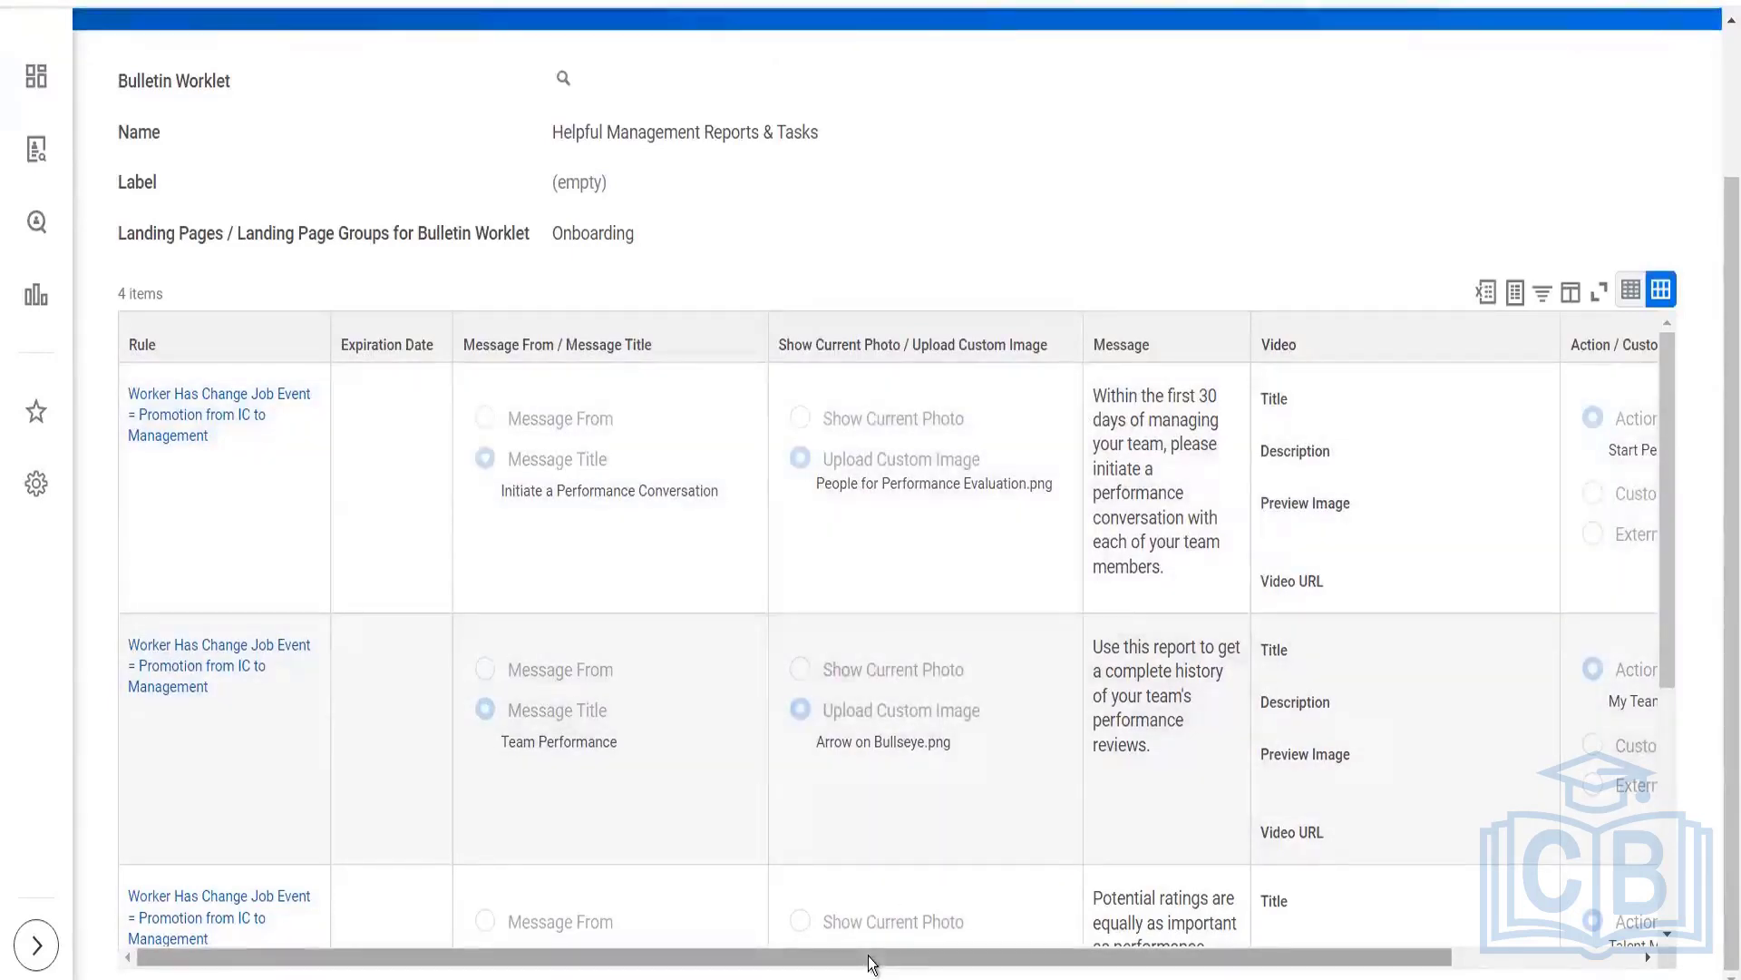
pyautogui.moveTo(868, 956); pyautogui.dragTo(1348, 948)
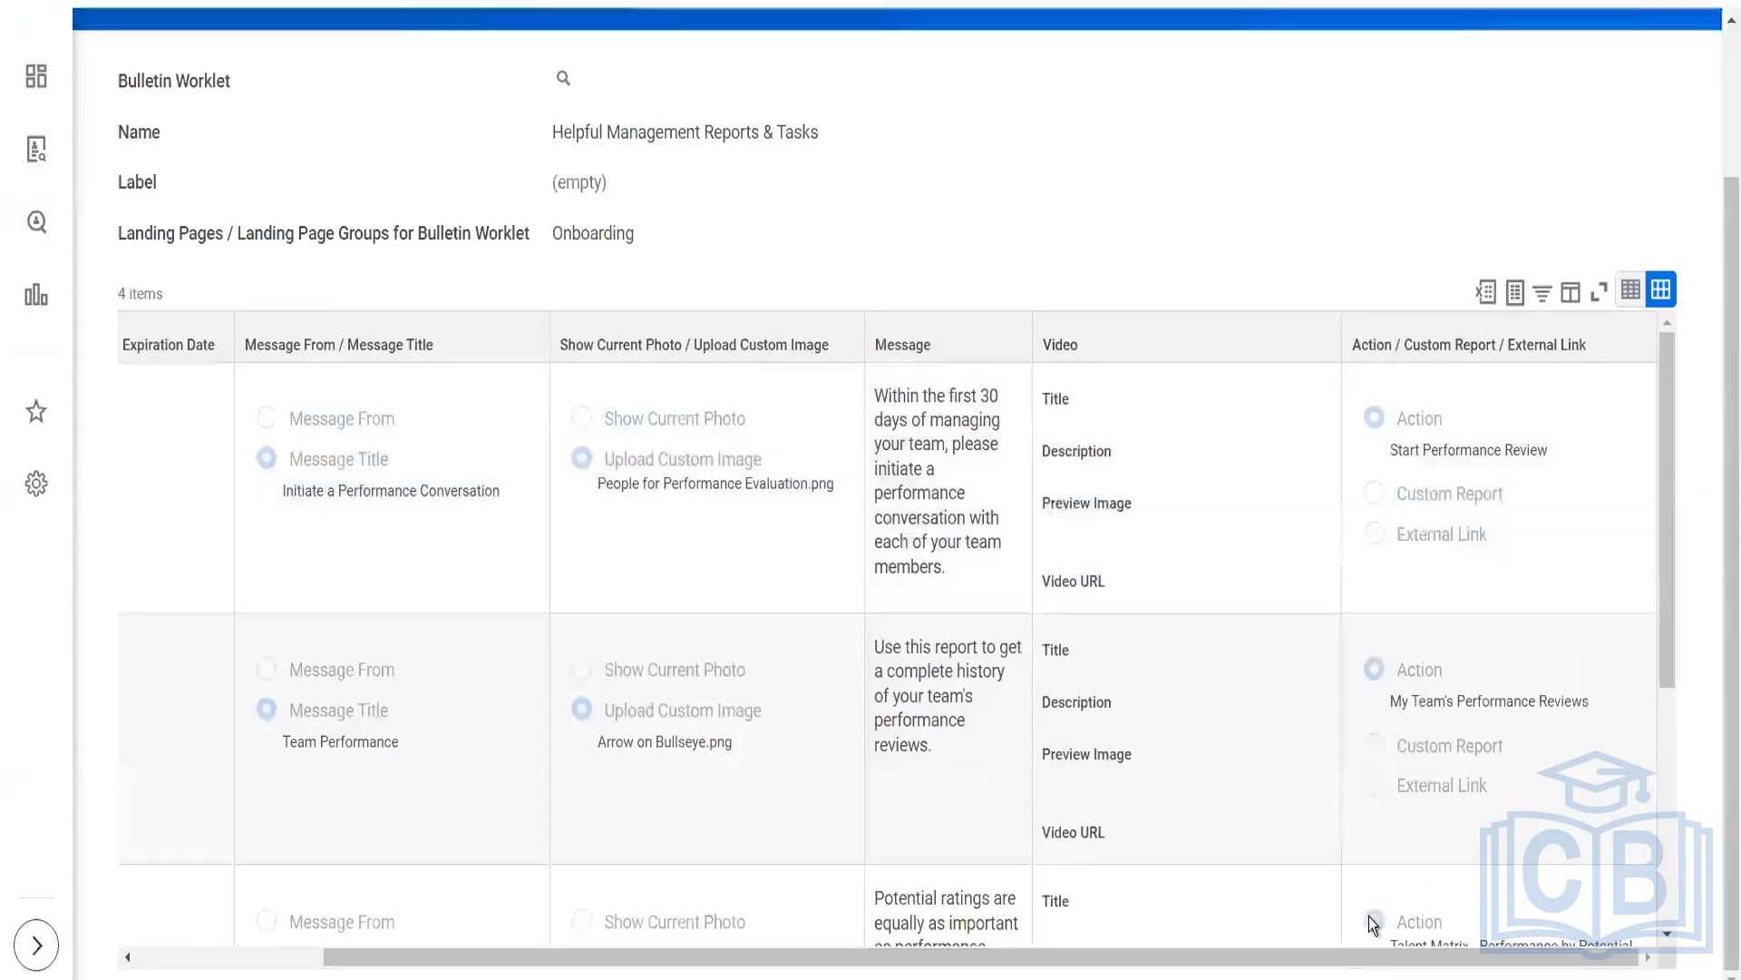
pyautogui.moveTo(819, 964); pyautogui.dragTo(633, 962)
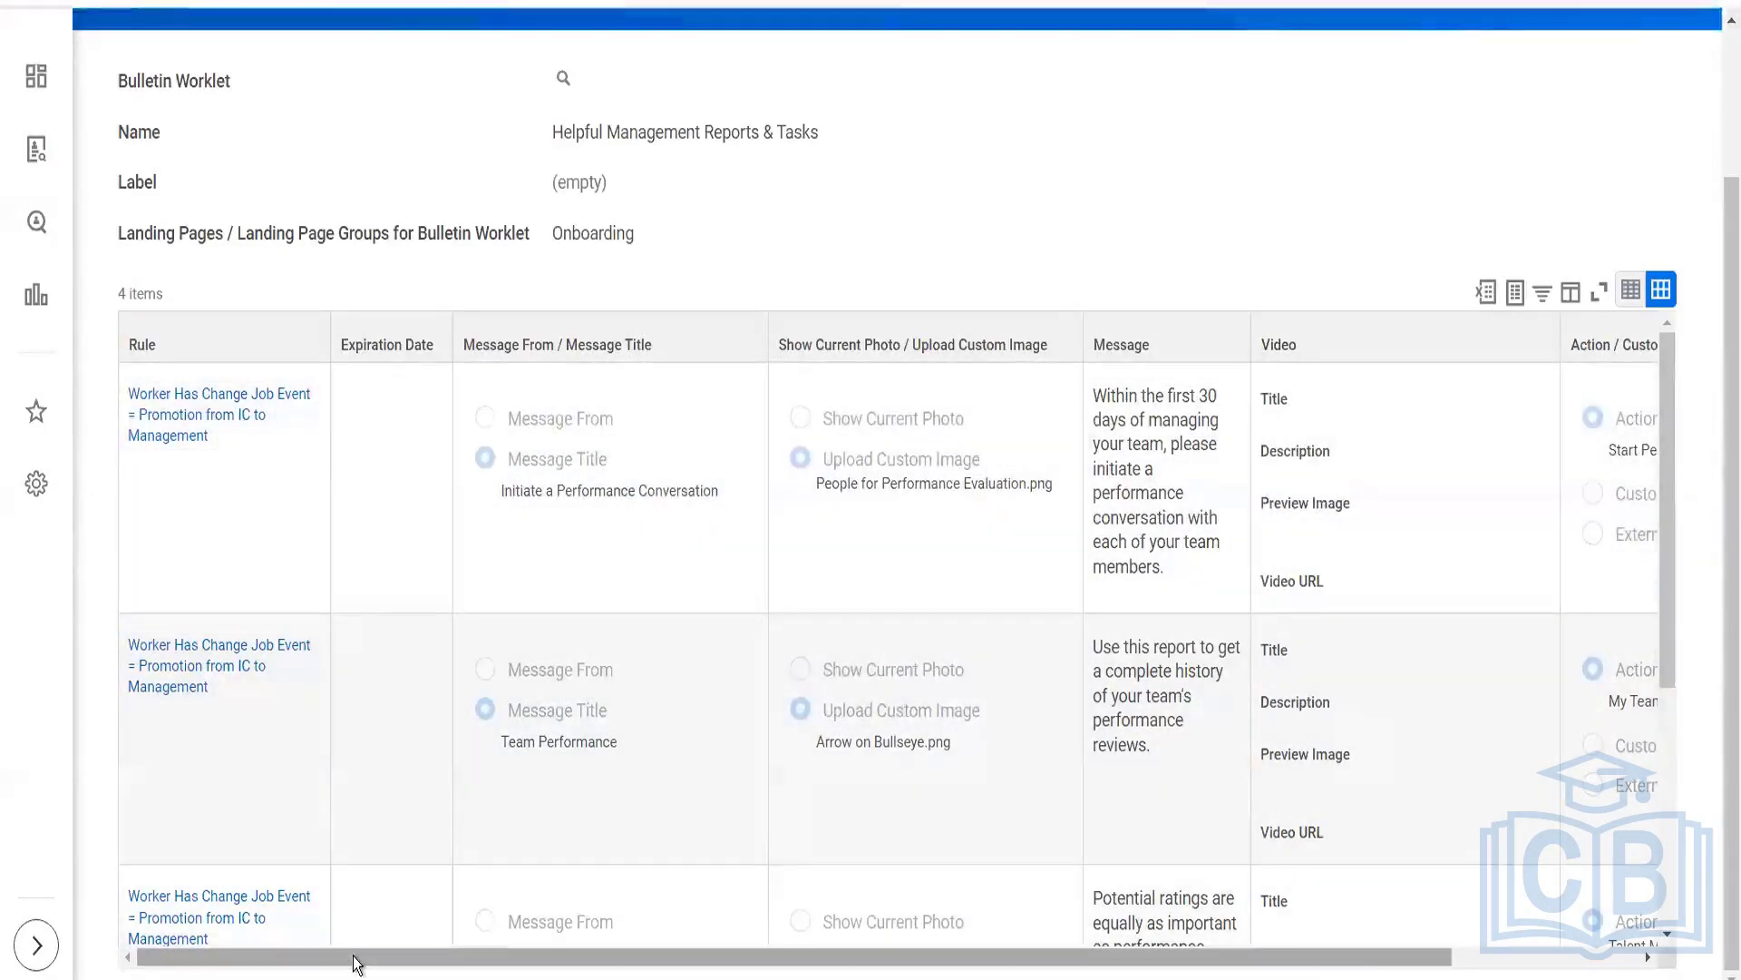
pyautogui.moveTo(354, 958); pyautogui.dragTo(894, 962)
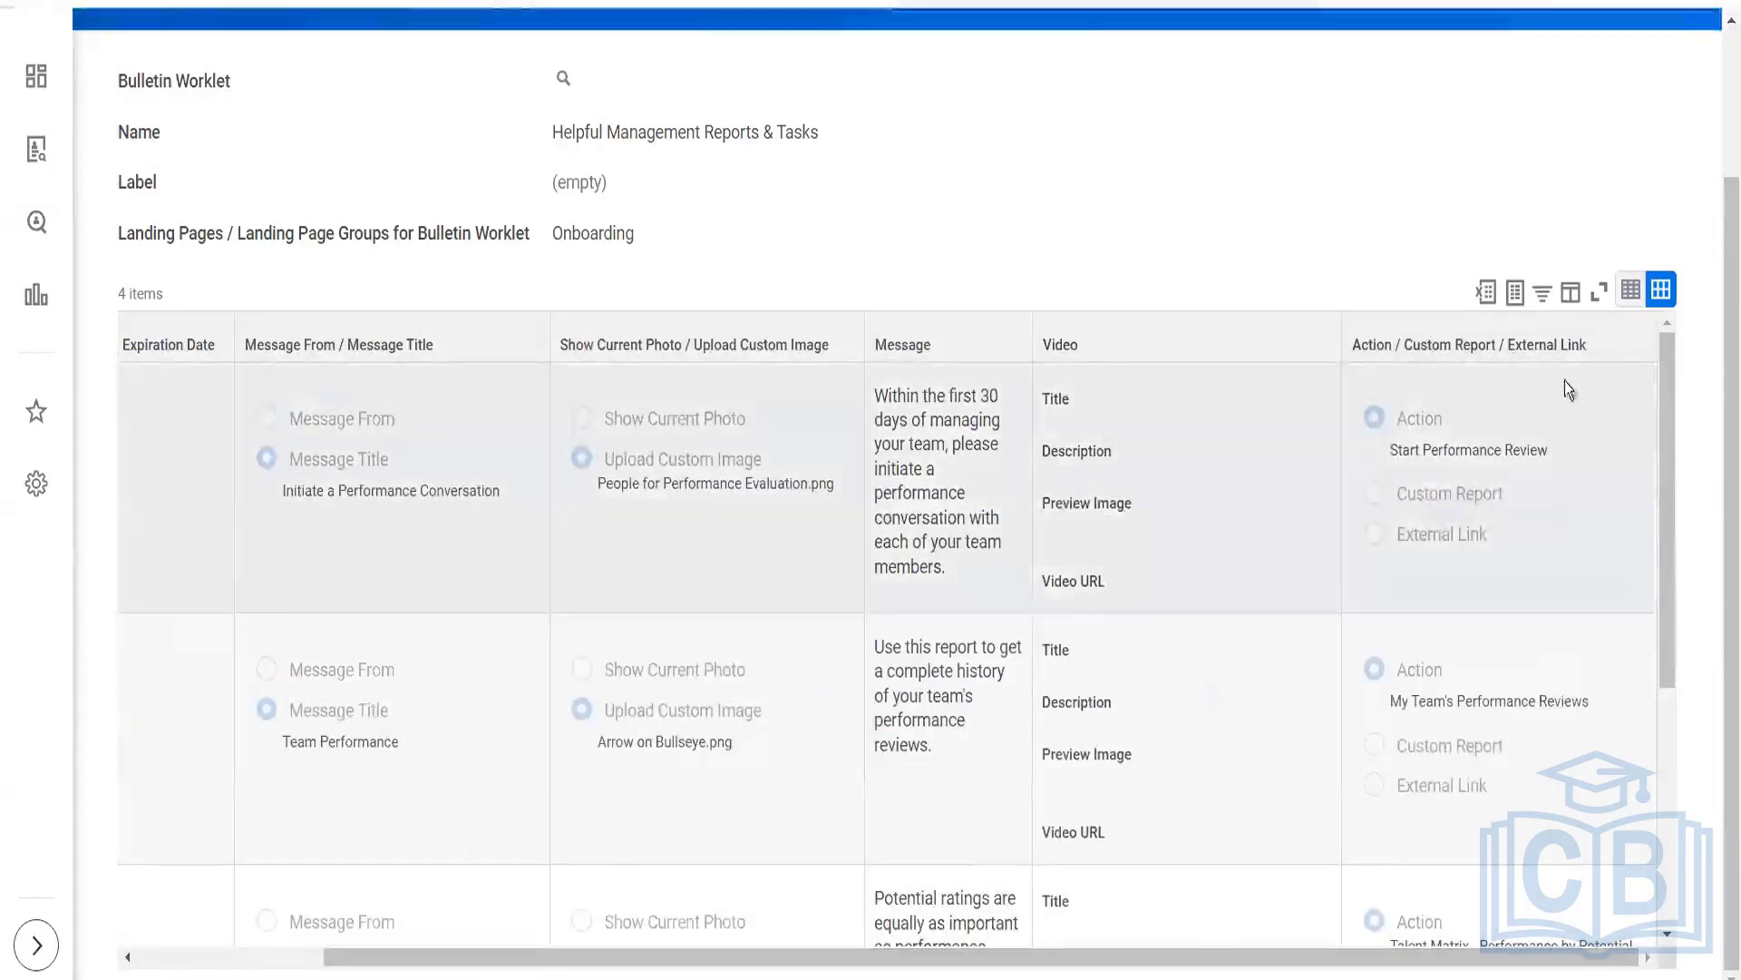
pyautogui.moveTo(1669, 432); pyautogui.dragTo(1678, 719)
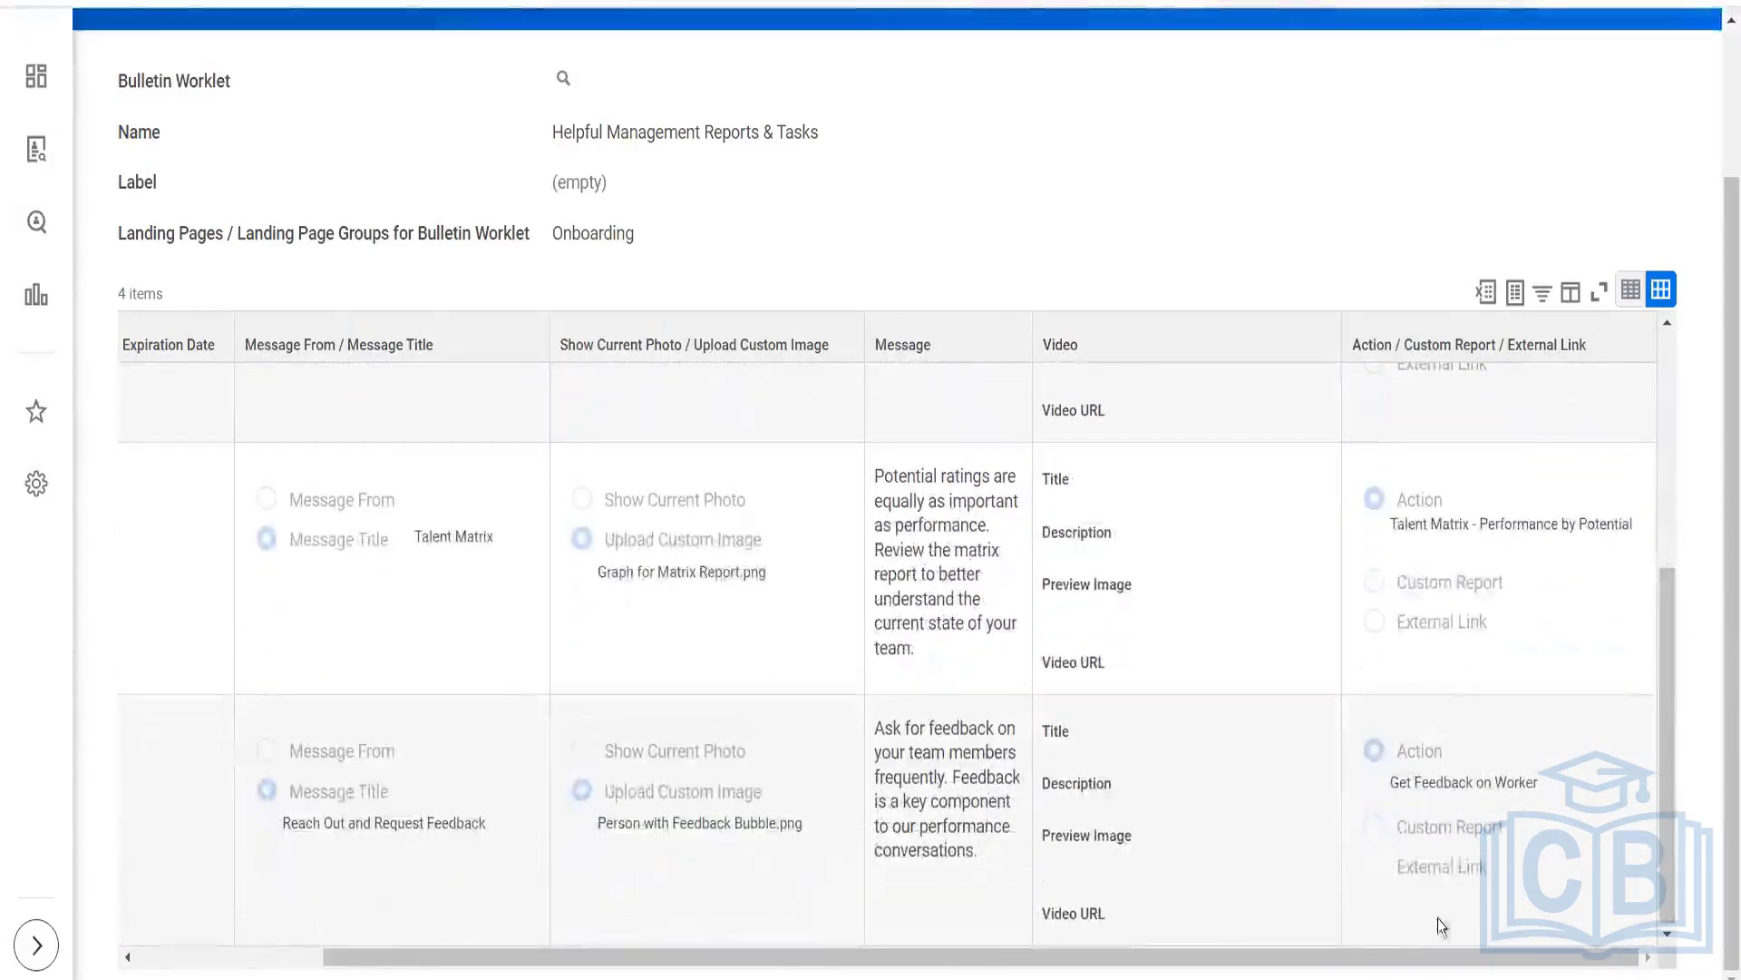
pyautogui.moveTo(826, 970); pyautogui.dragTo(638, 971)
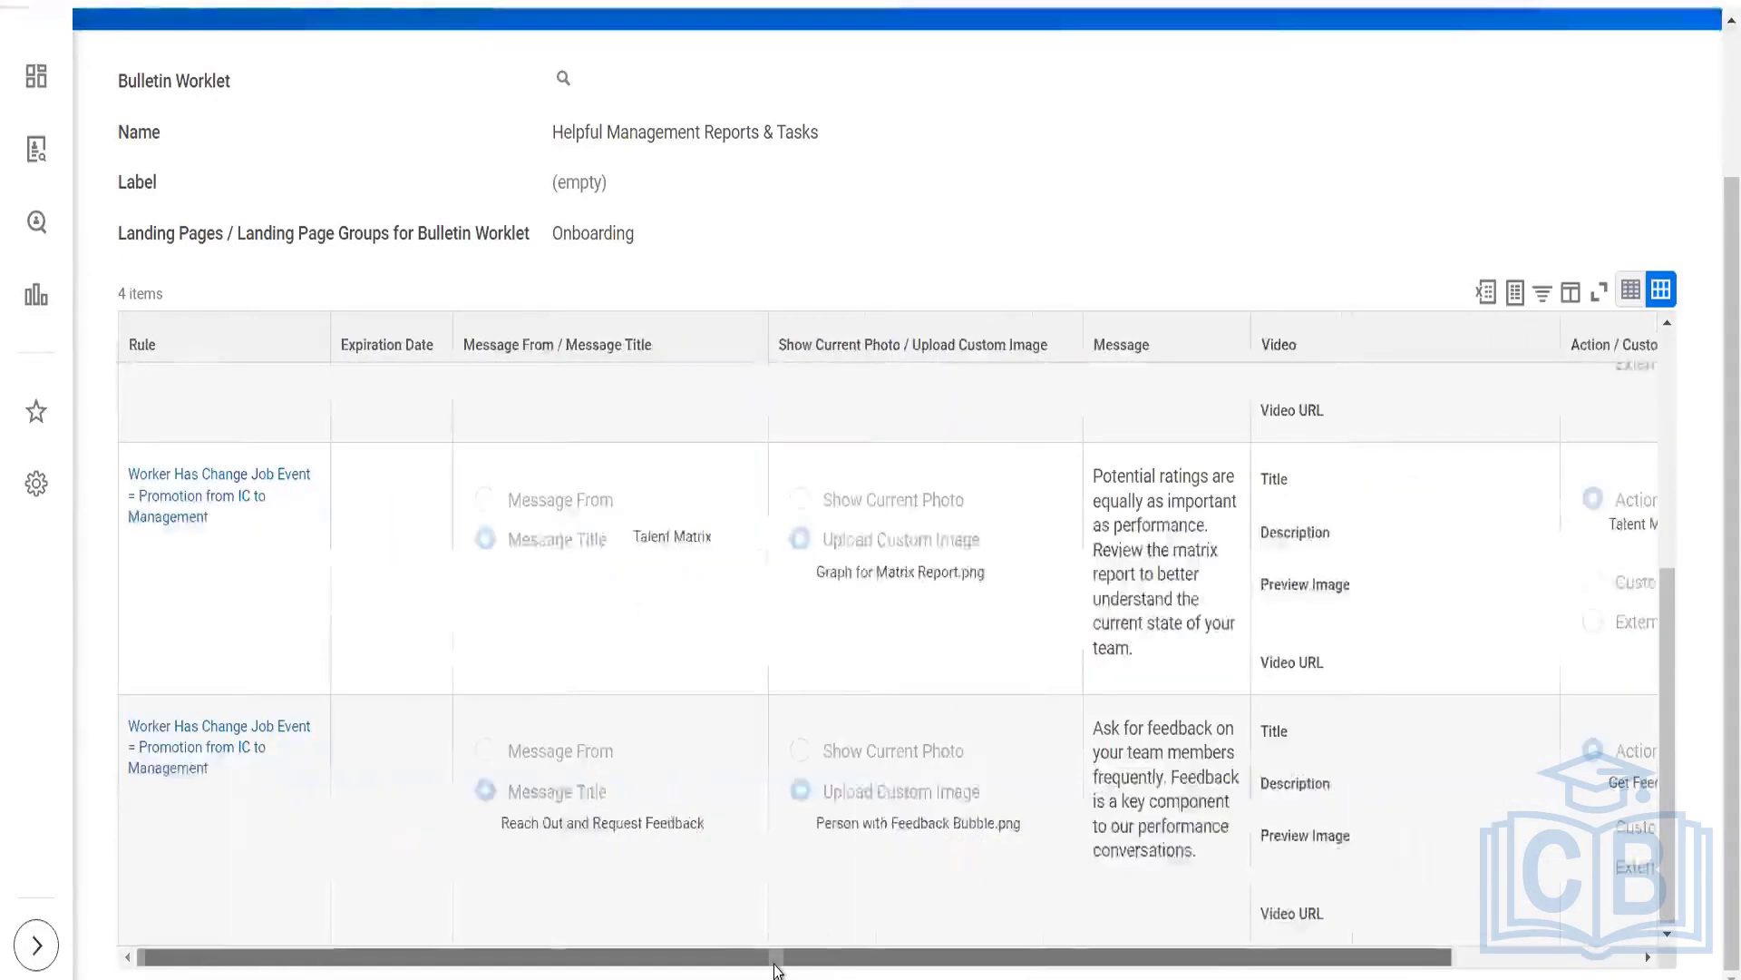
pyautogui.scroll(3, 1717, 204)
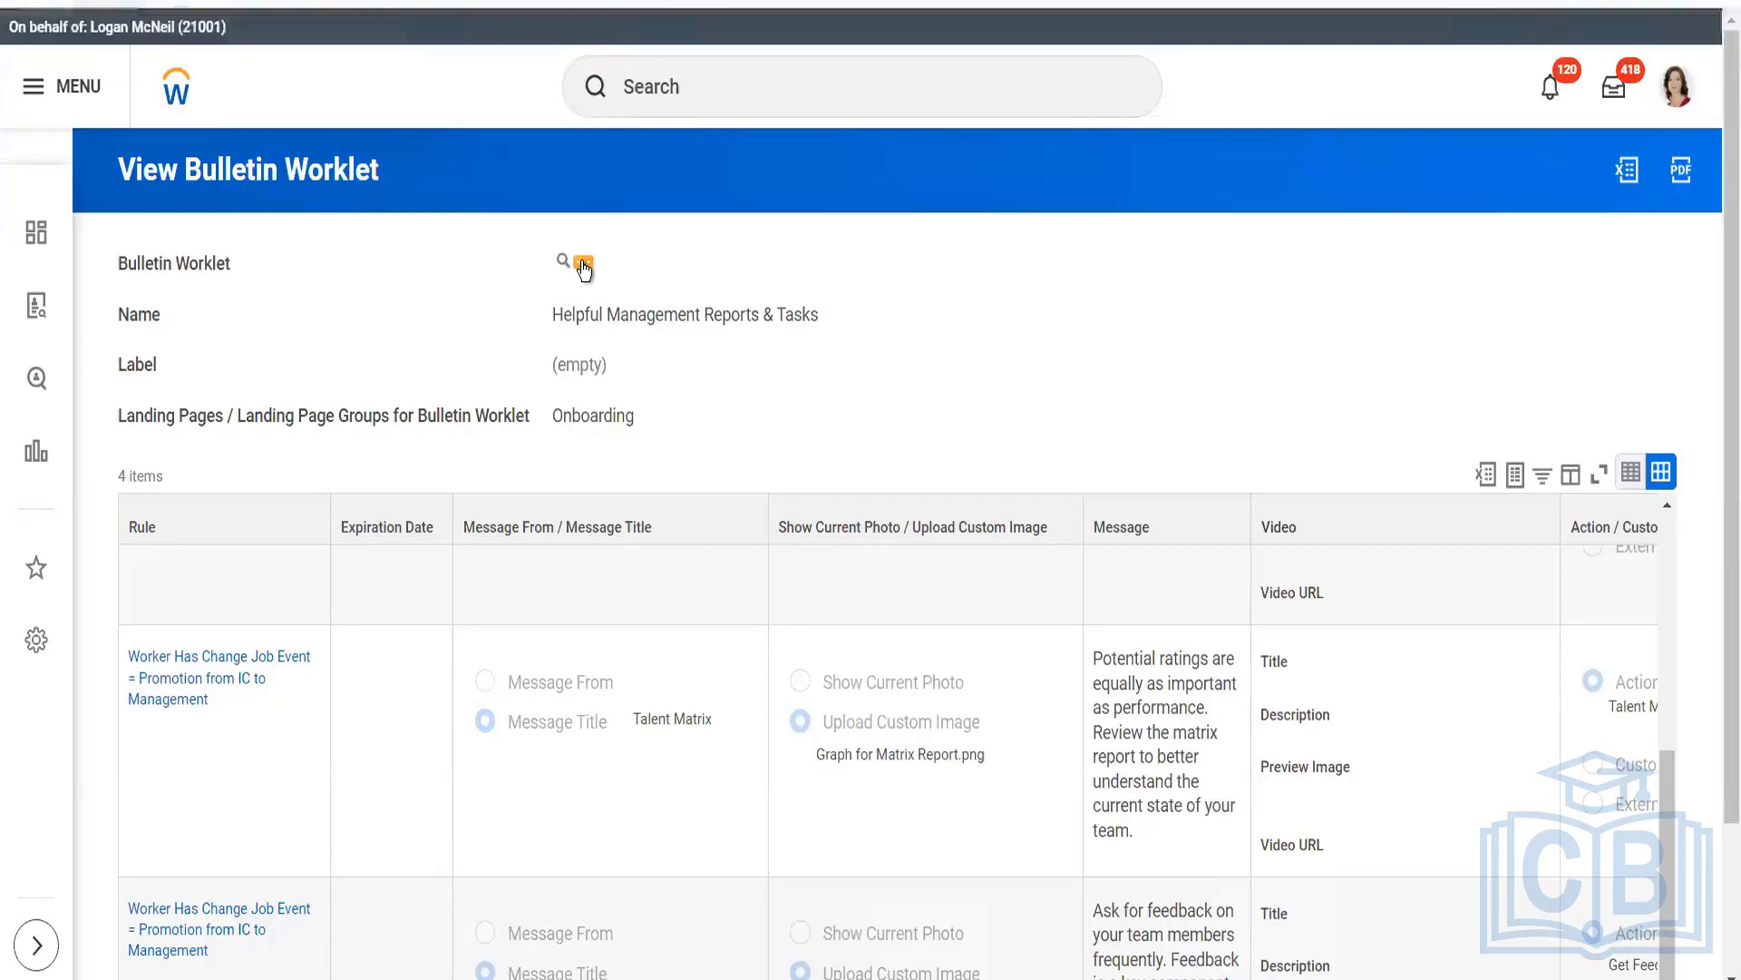
# Check the related actions of the bulletin worklet and return to the Onboarding dashboard's content
pyautogui.click(583, 265)
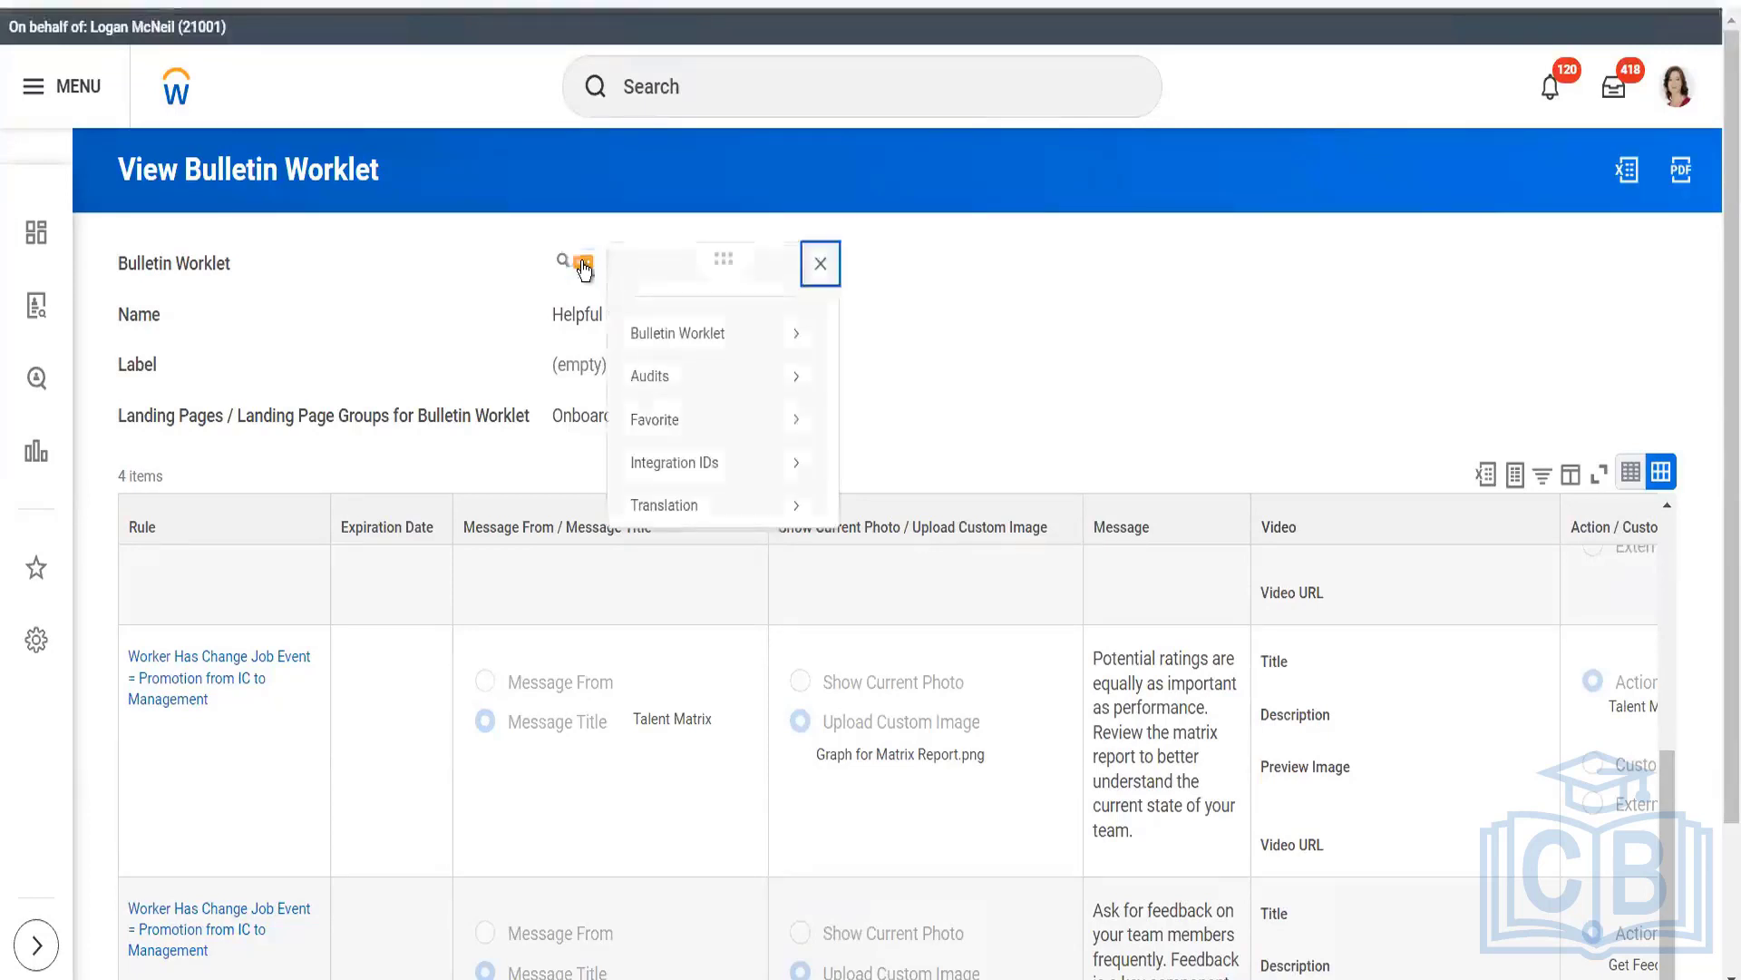
pyautogui.moveTo(715, 342)
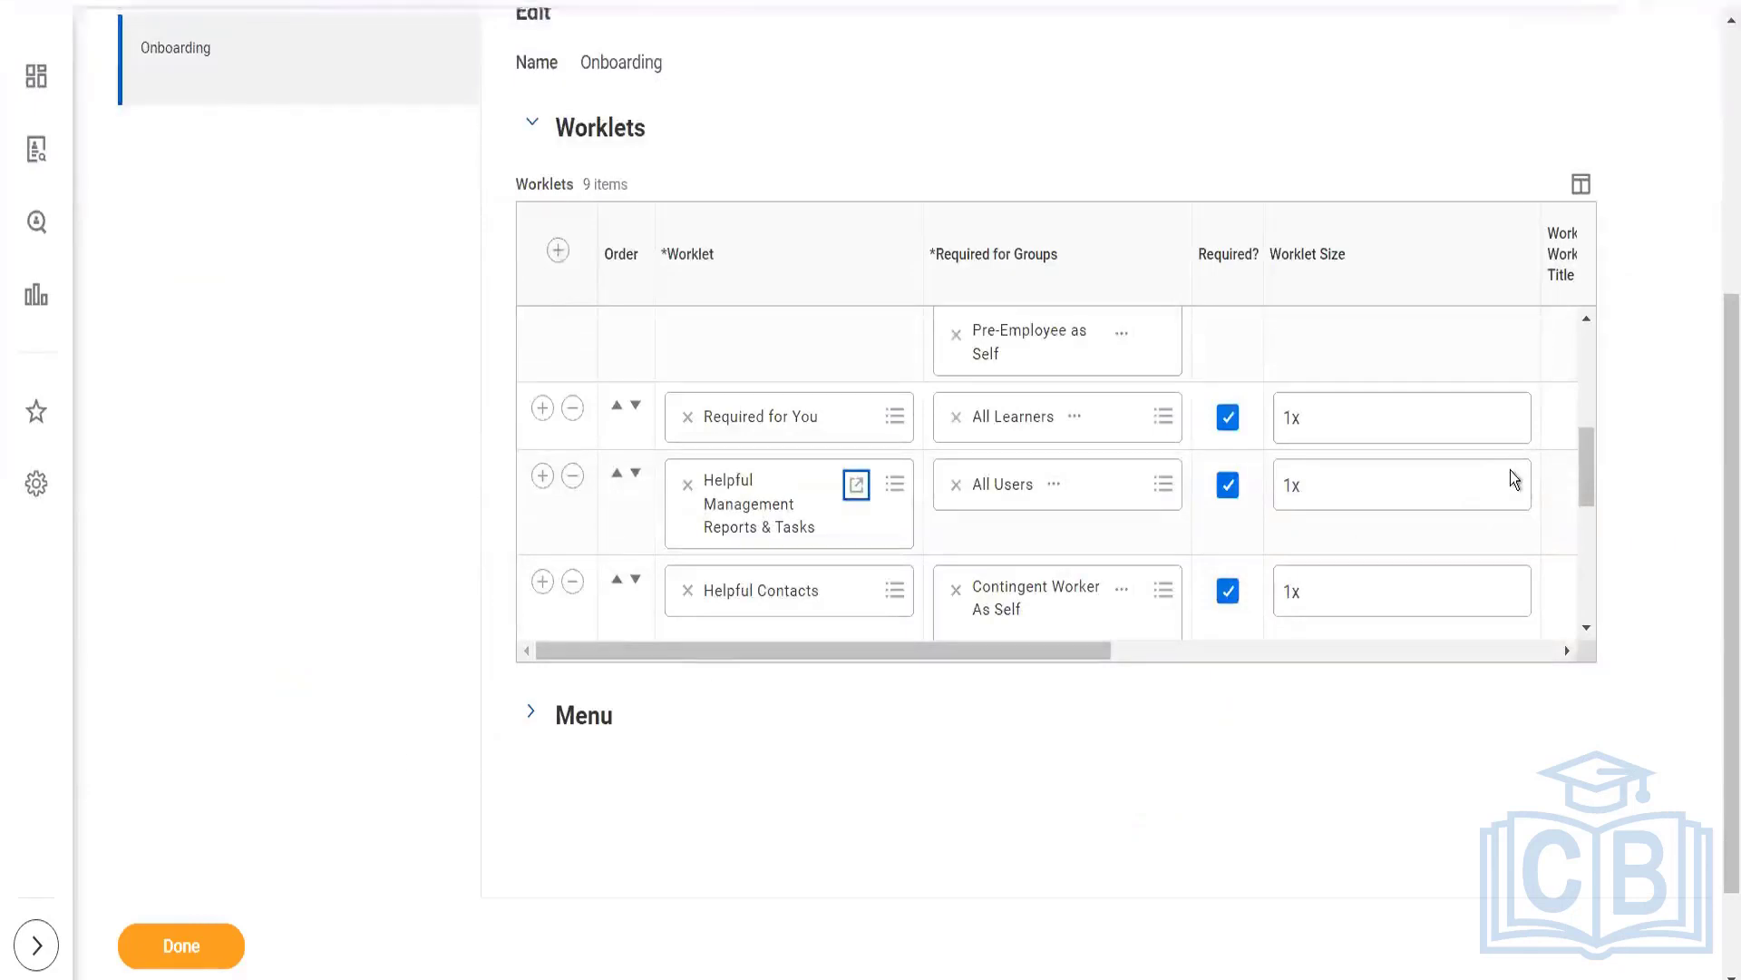
pyautogui.moveTo(1726, 447); pyautogui.dragTo(1725, 54)
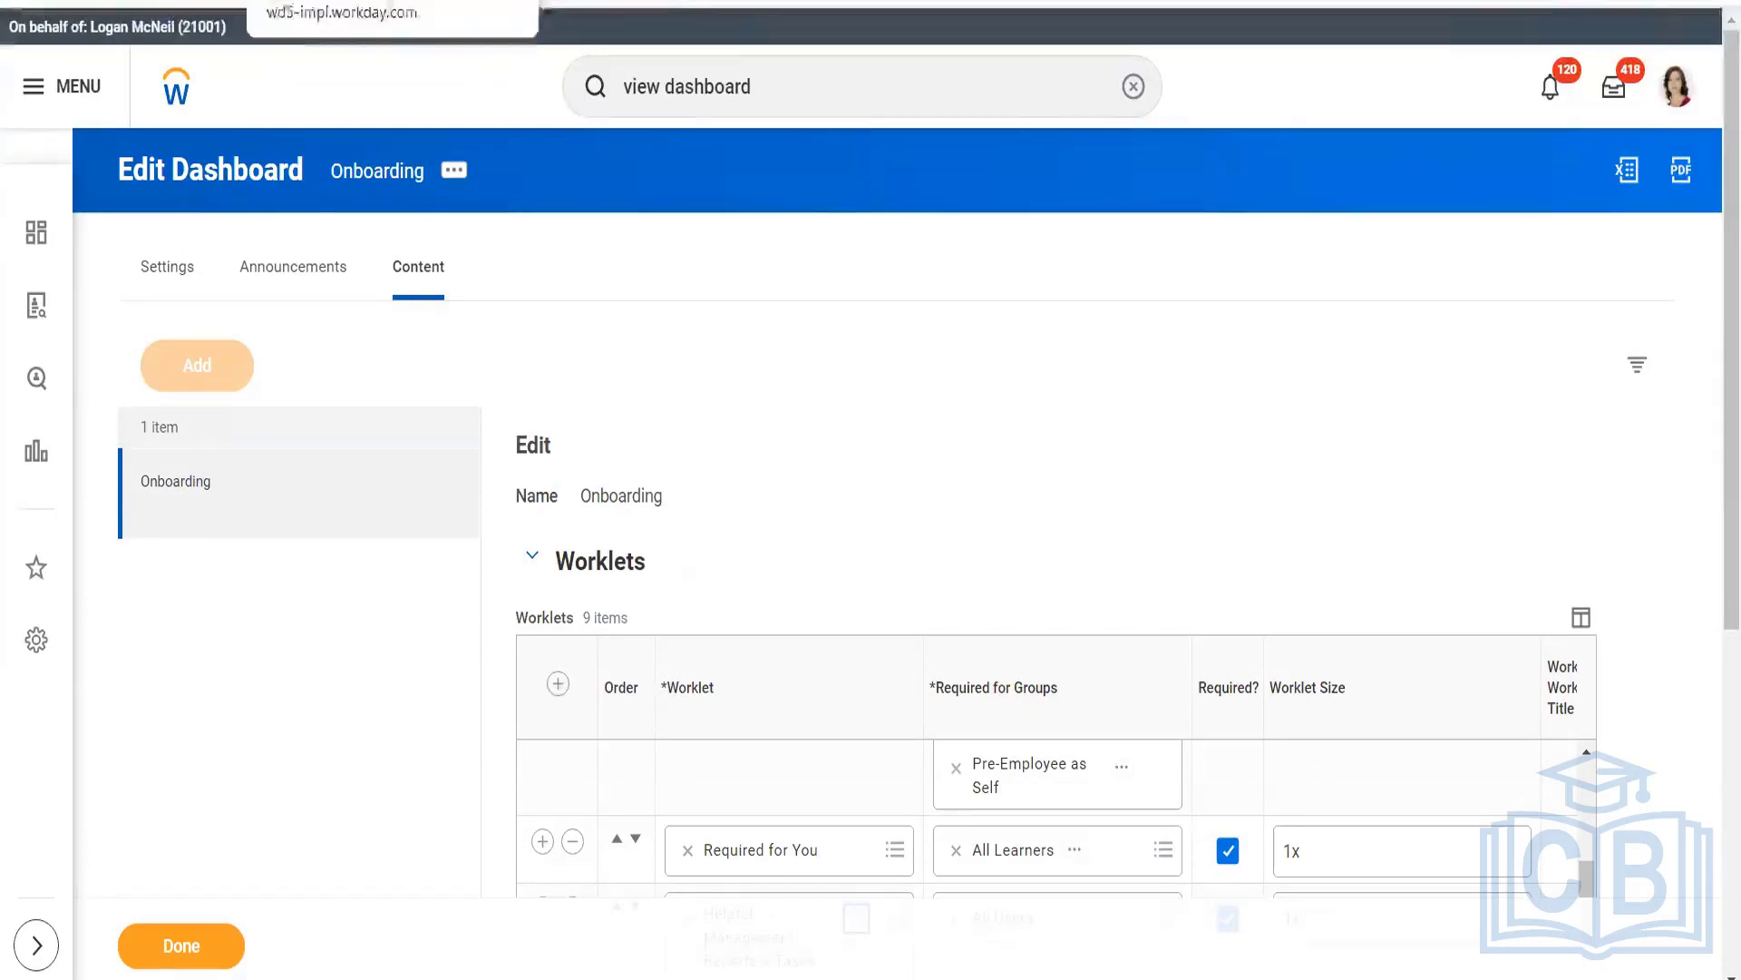
# Close the Onboarding dashboard's browser tab and check the bulletin worklet's related actions for editing or deleting it
pyautogui.rightClick(307, 0)
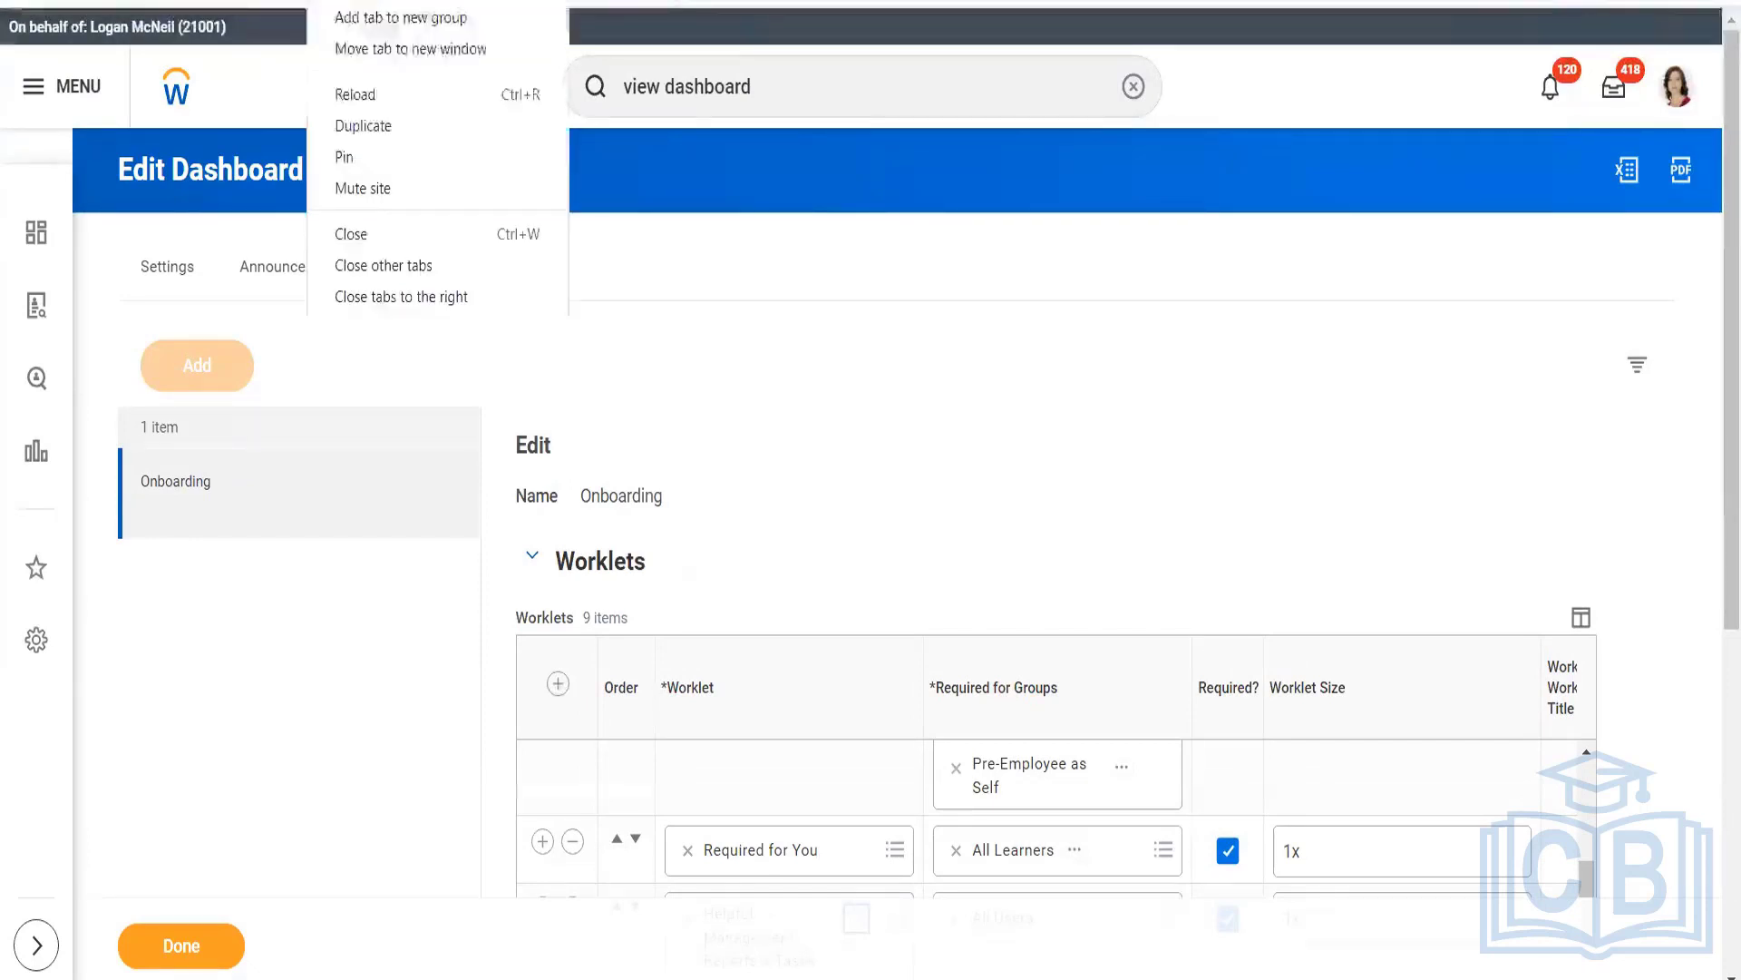
pyautogui.click(346, 232)
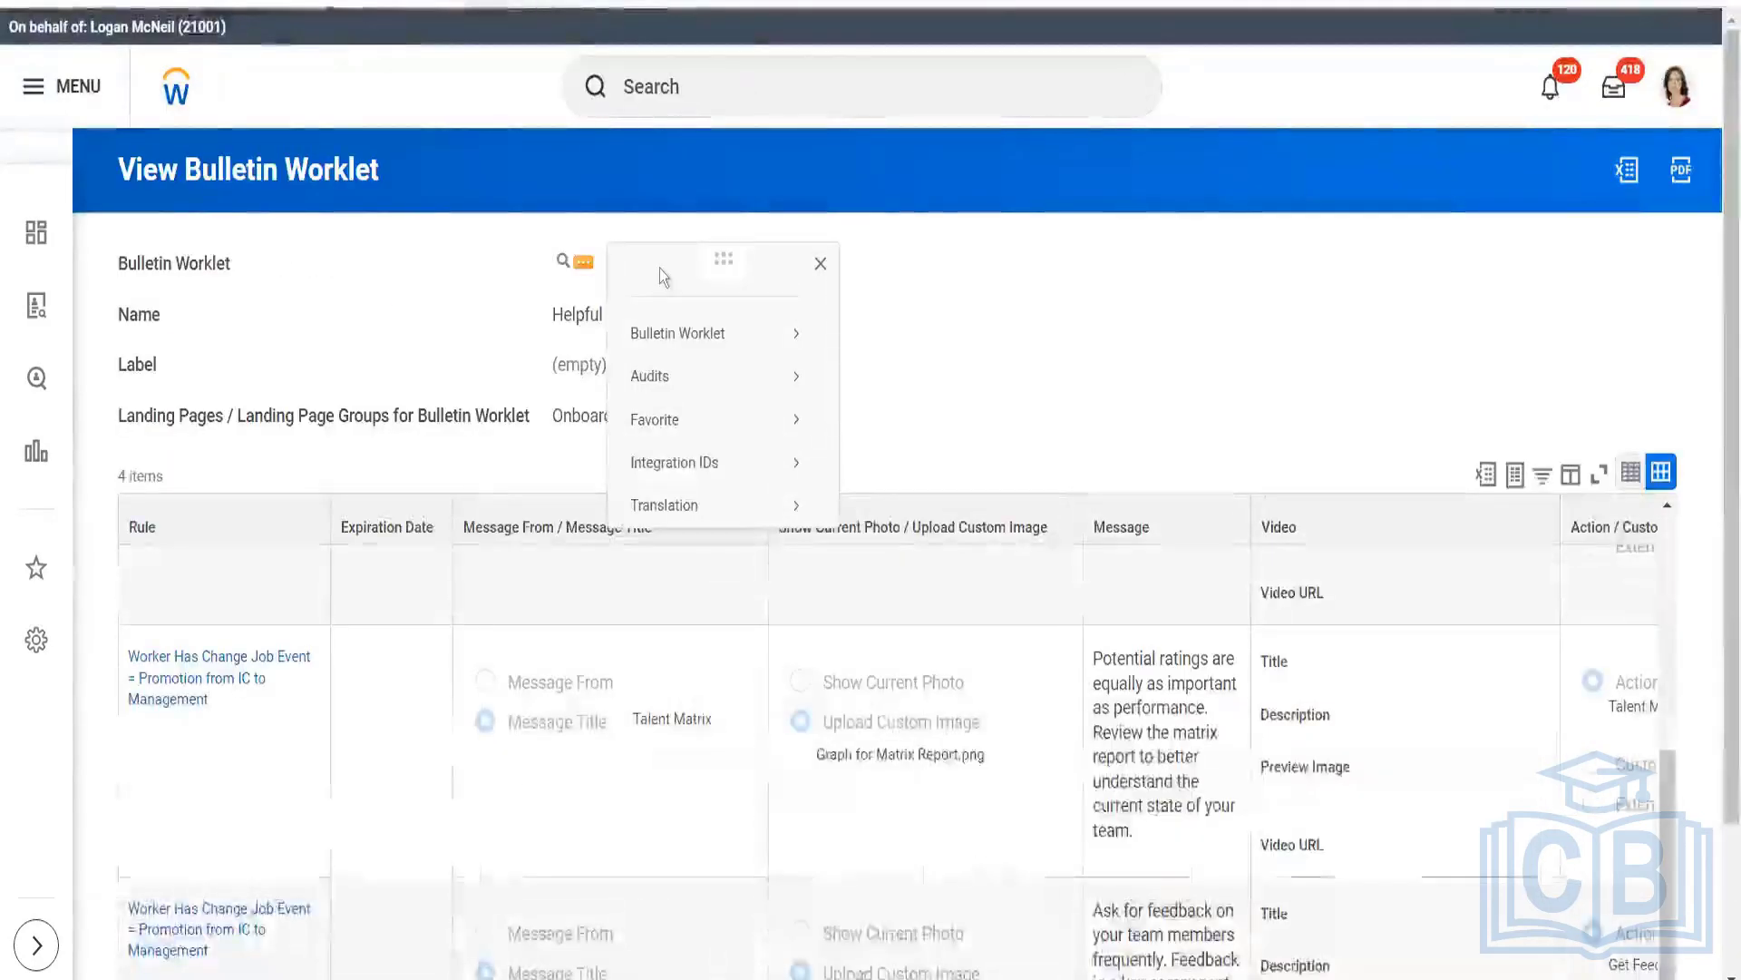
pyautogui.moveTo(681, 334)
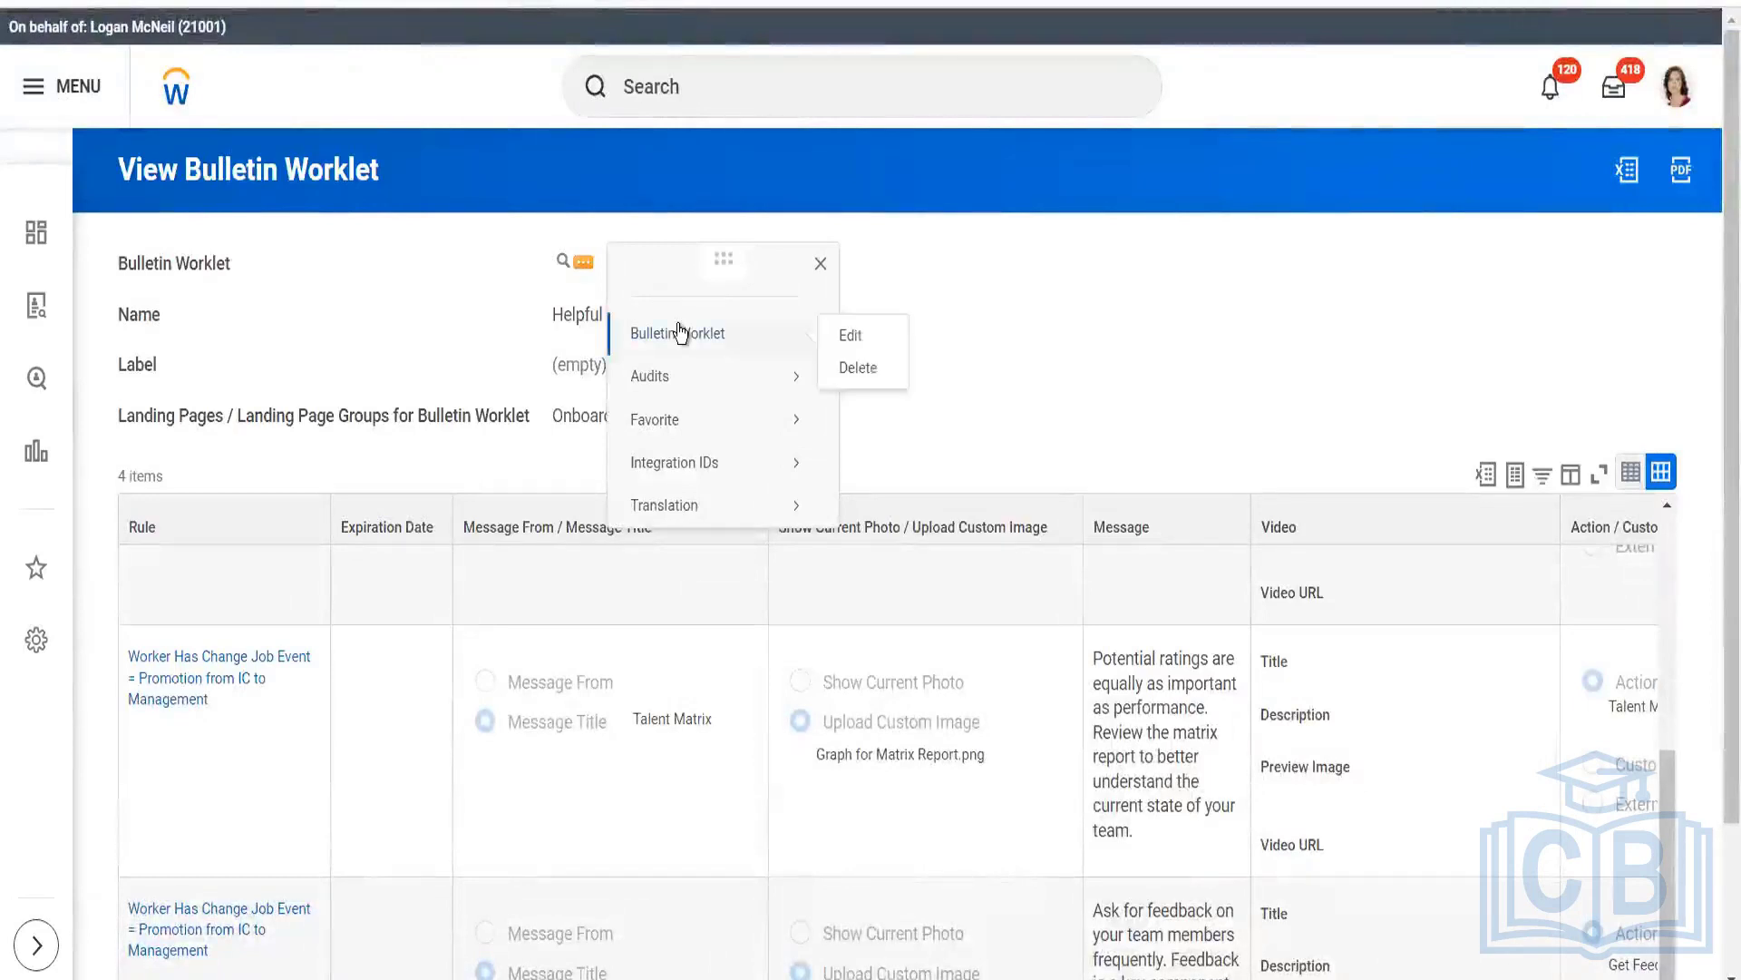
# Run the View Dashboard report for the Recruiting dashboard to display its settings
pyautogui.click(740, 93)
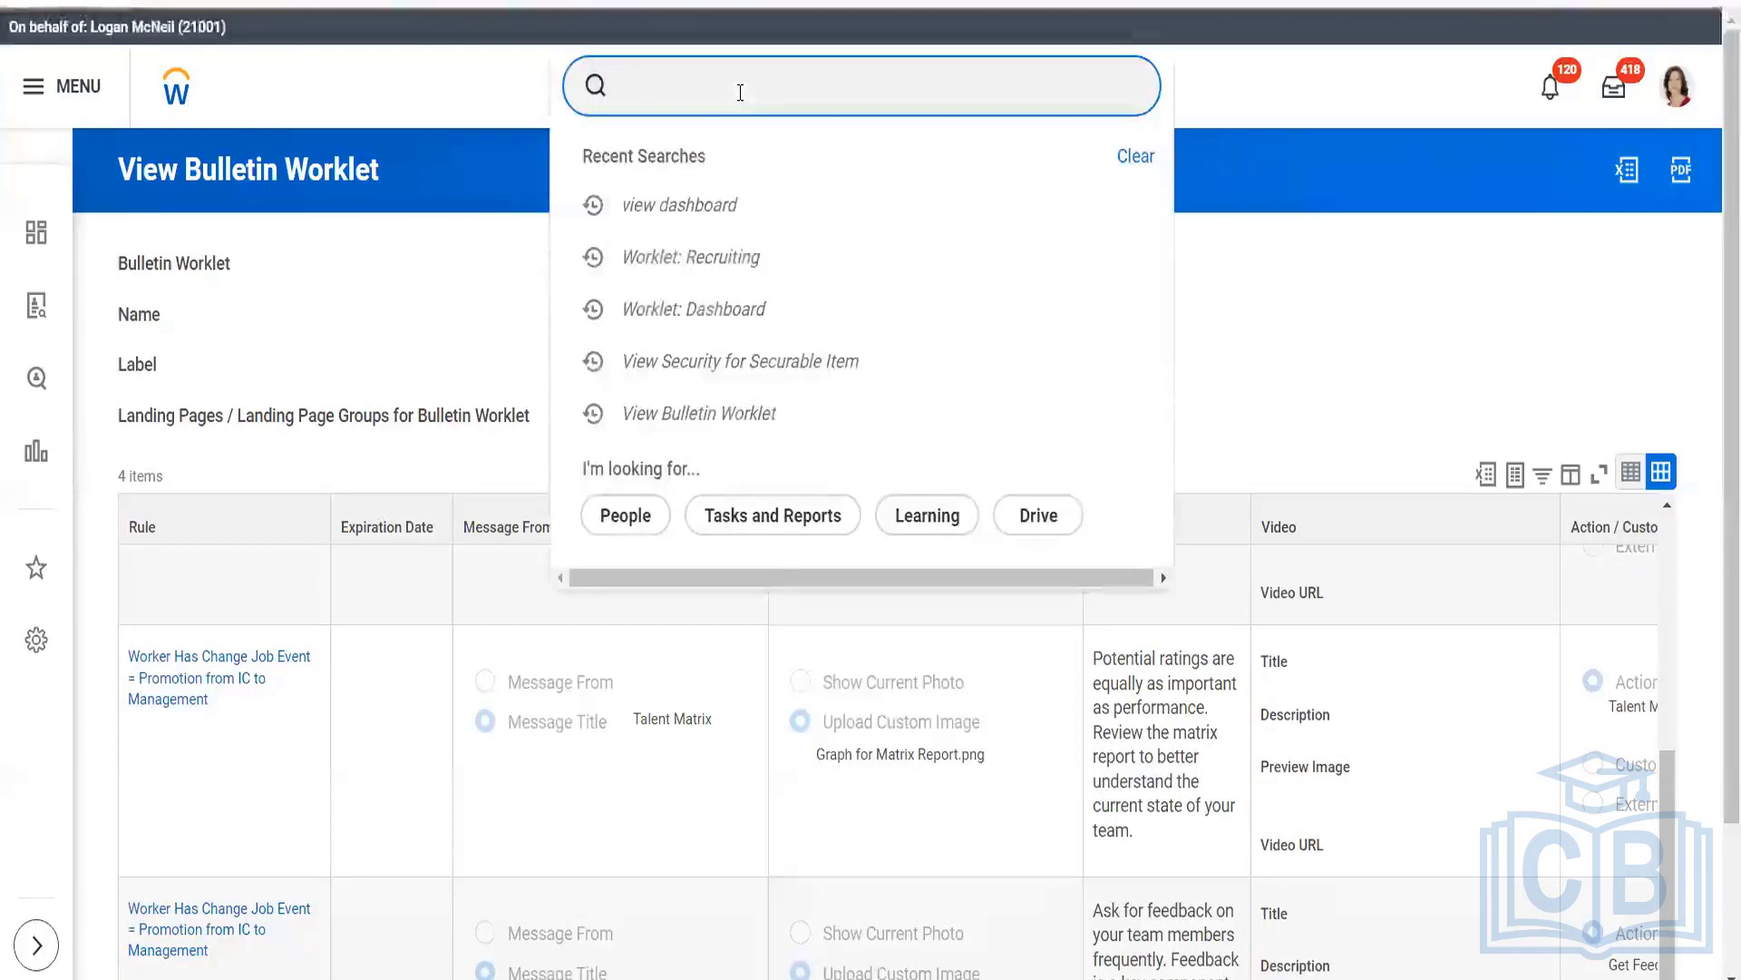
pyautogui.write('view dashb')
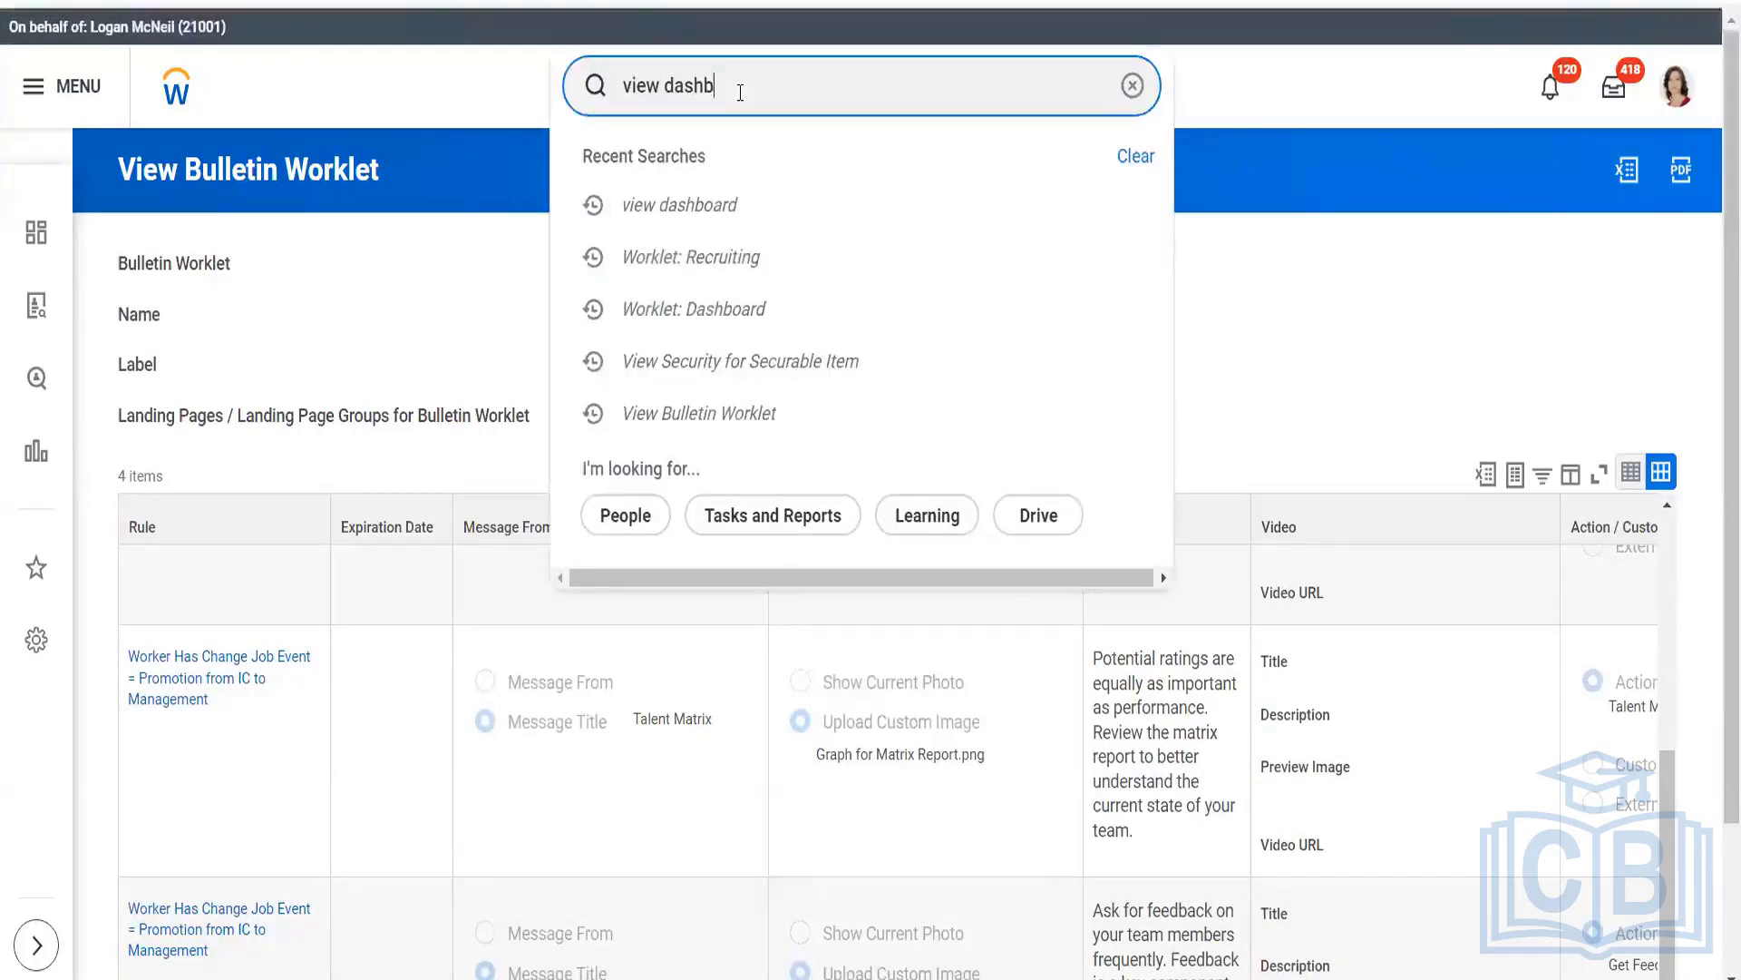
pyautogui.write('oard')
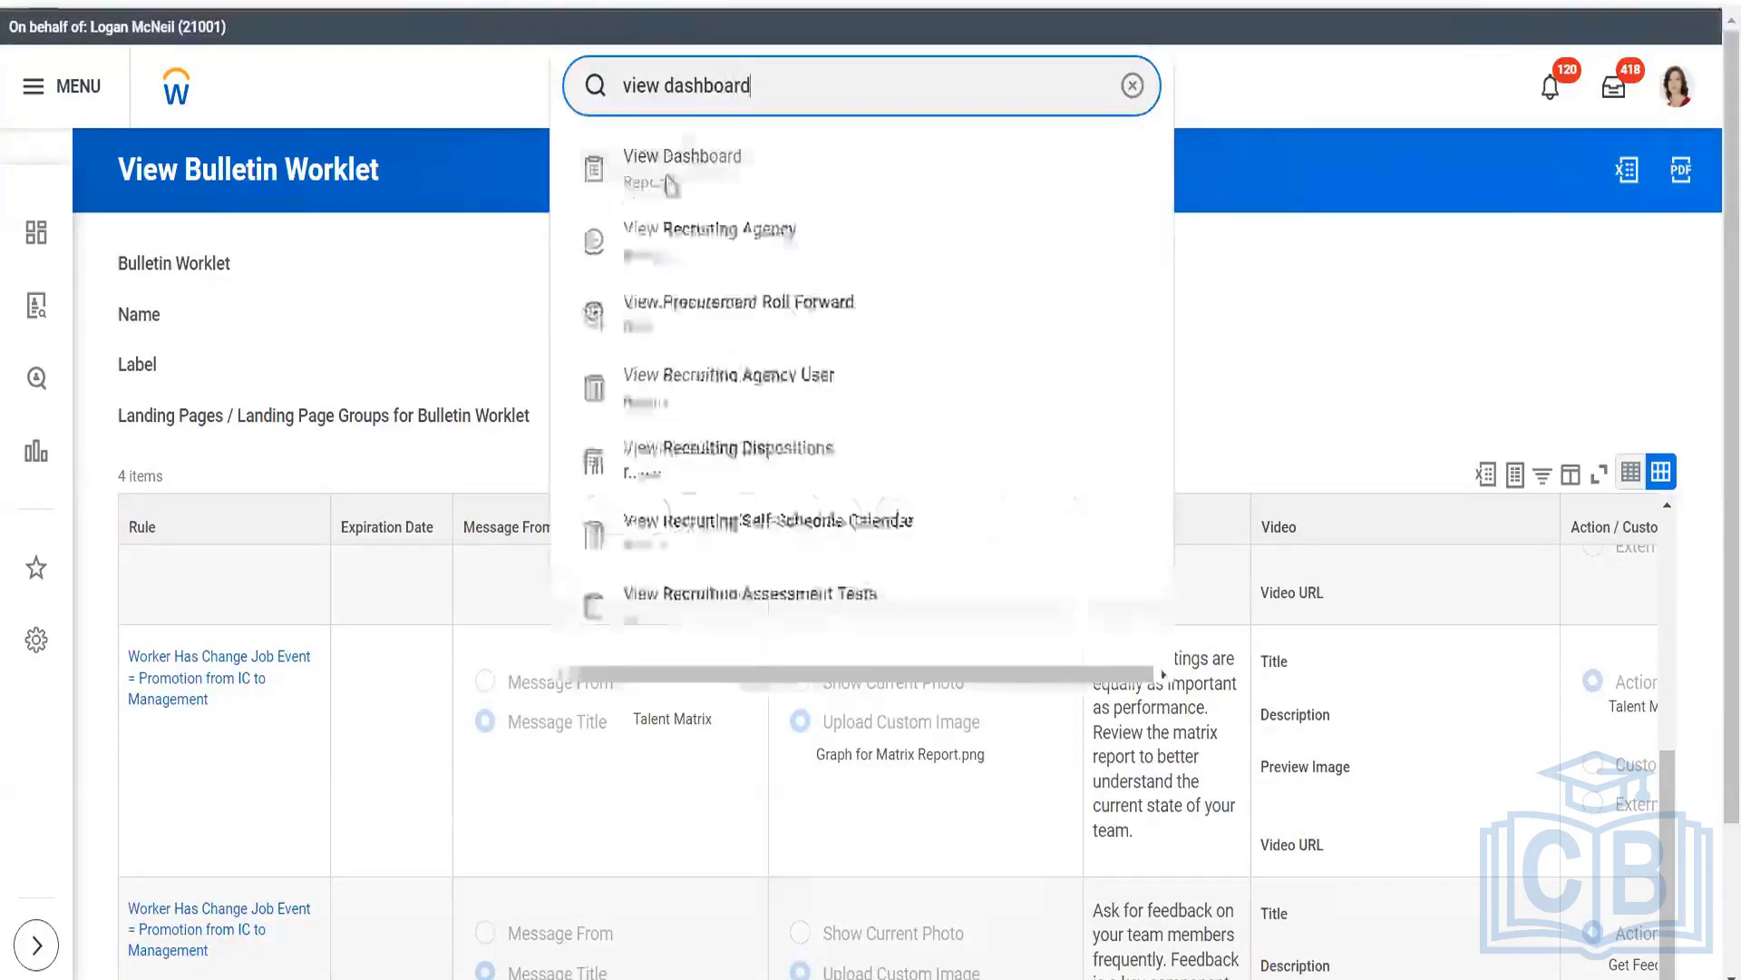
pyautogui.click(699, 166)
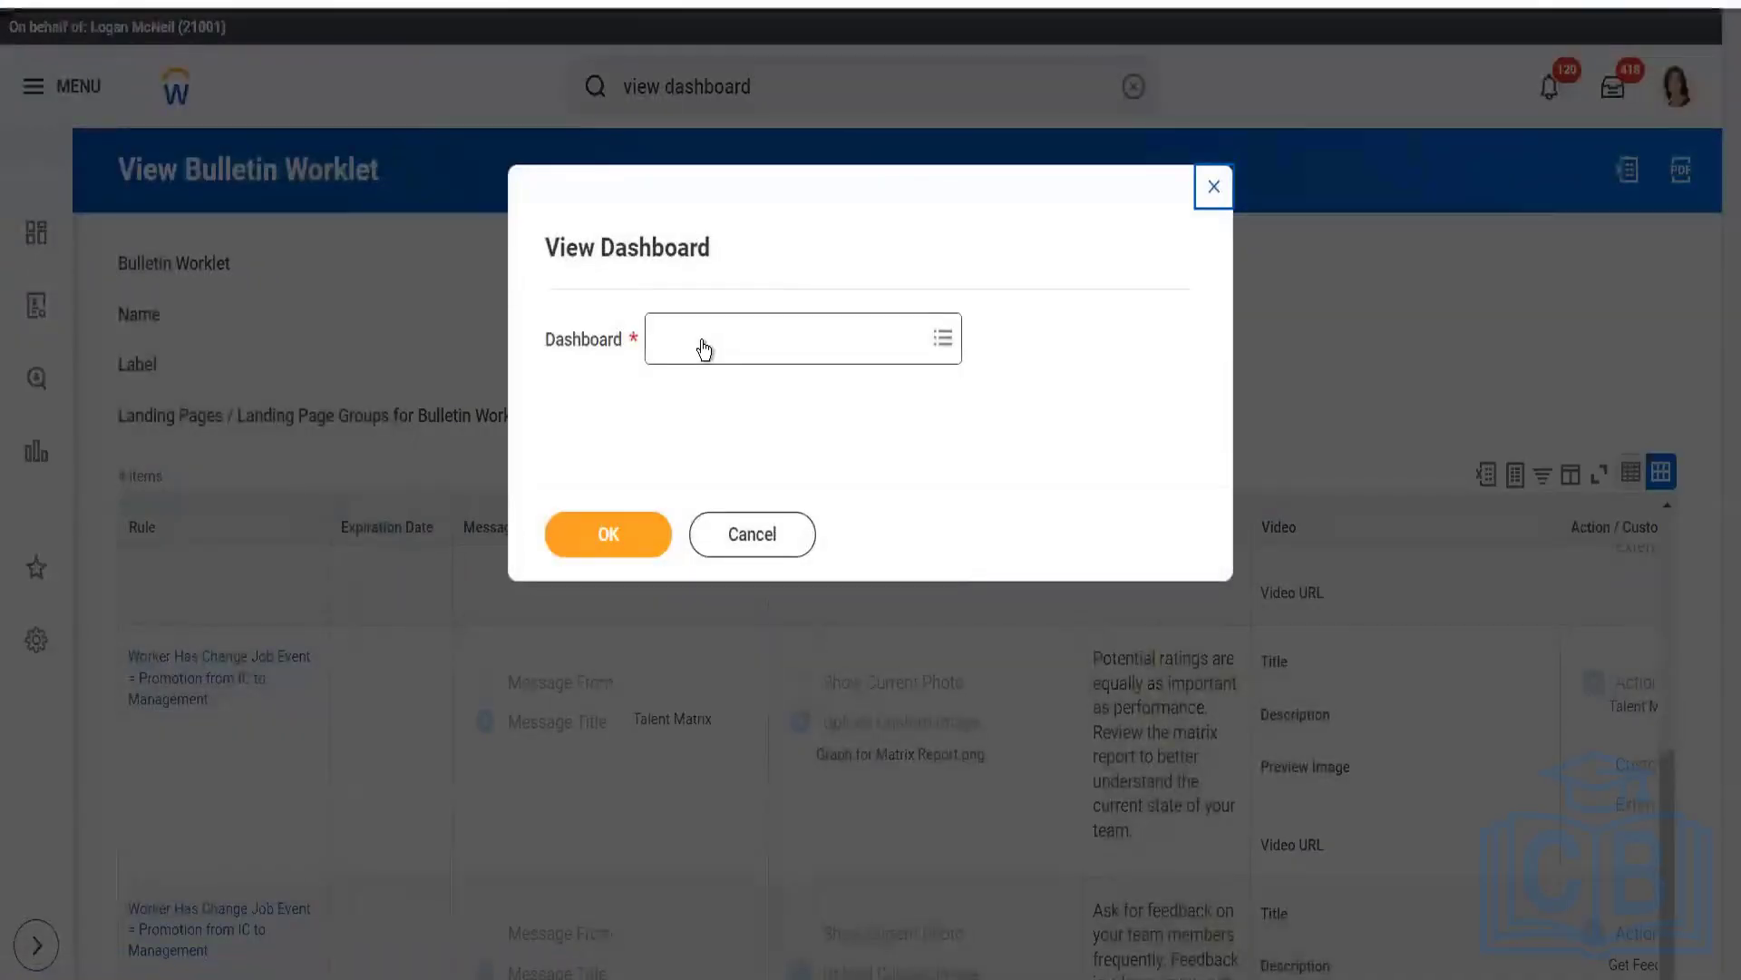
pyautogui.click(703, 345)
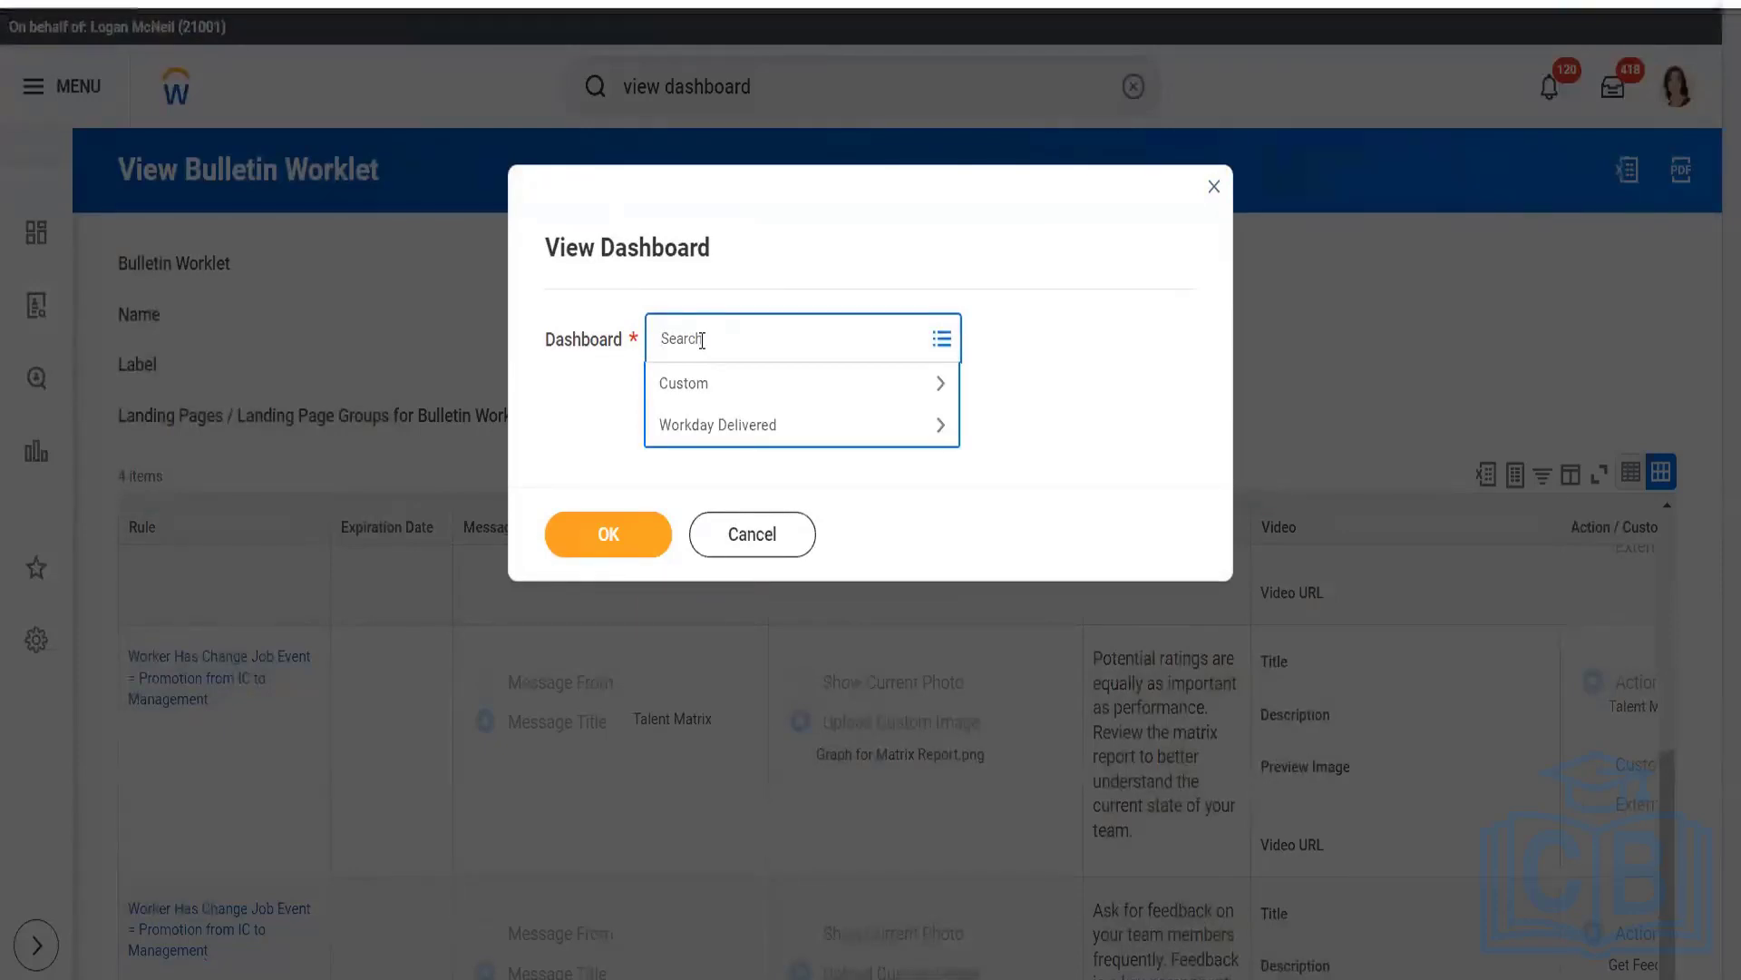
pyautogui.write('recruiti')
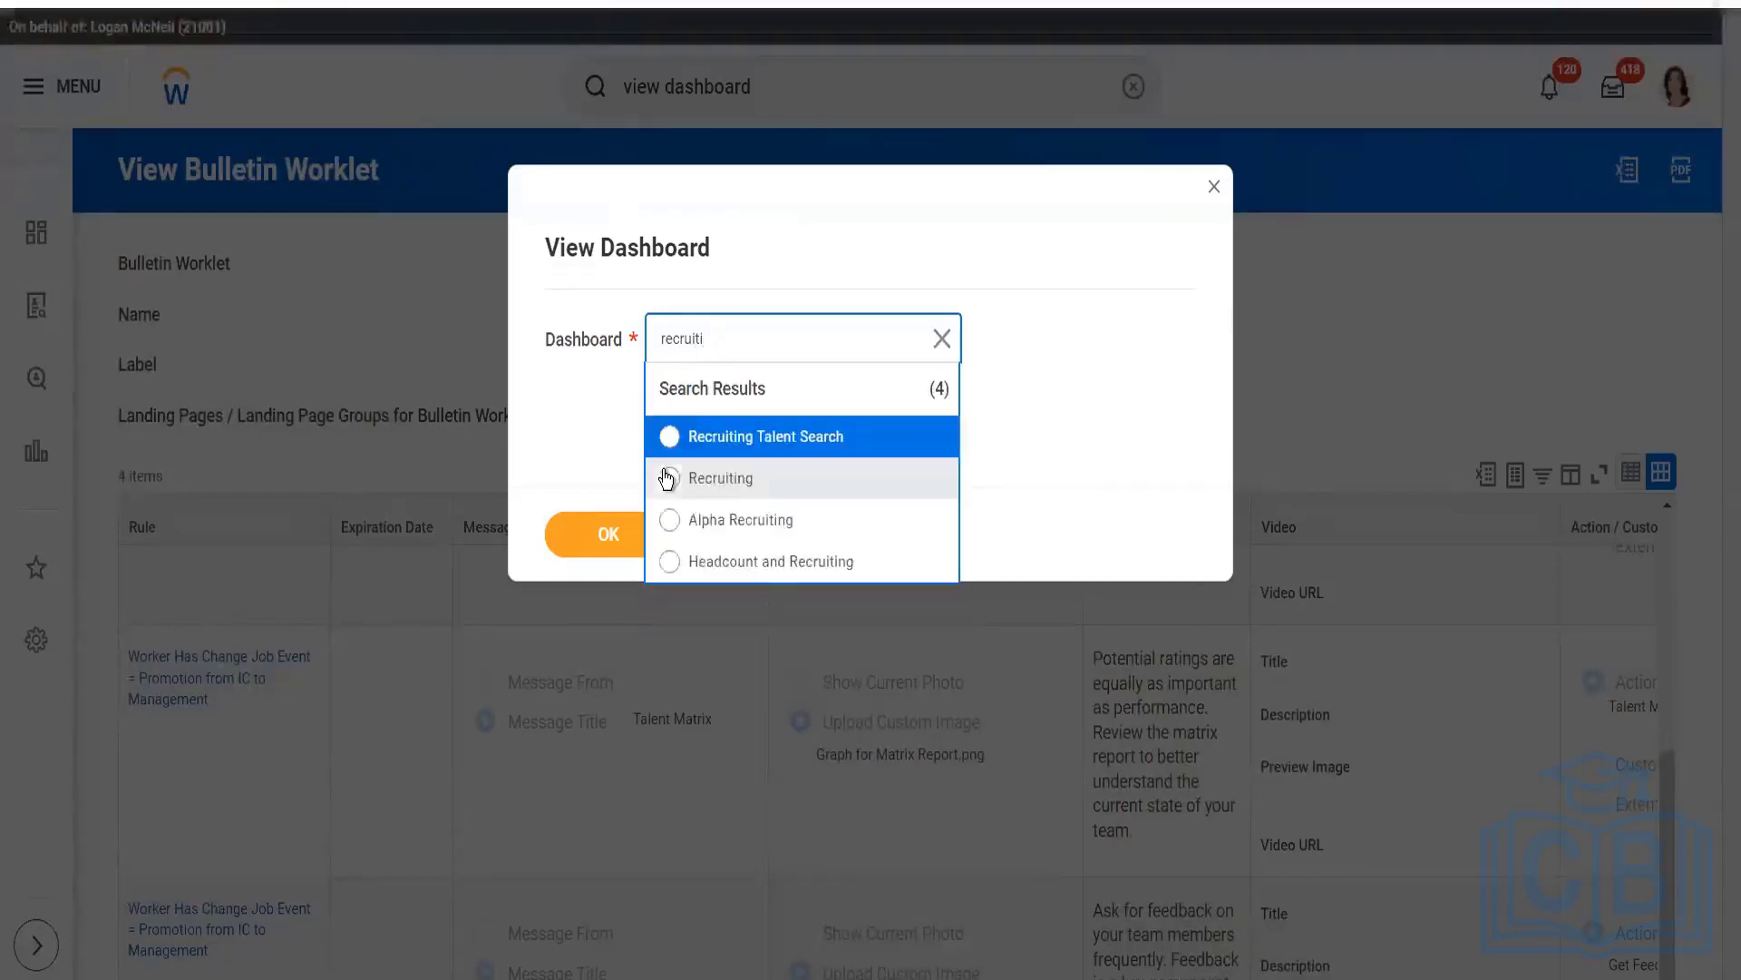
pyautogui.click(750, 478)
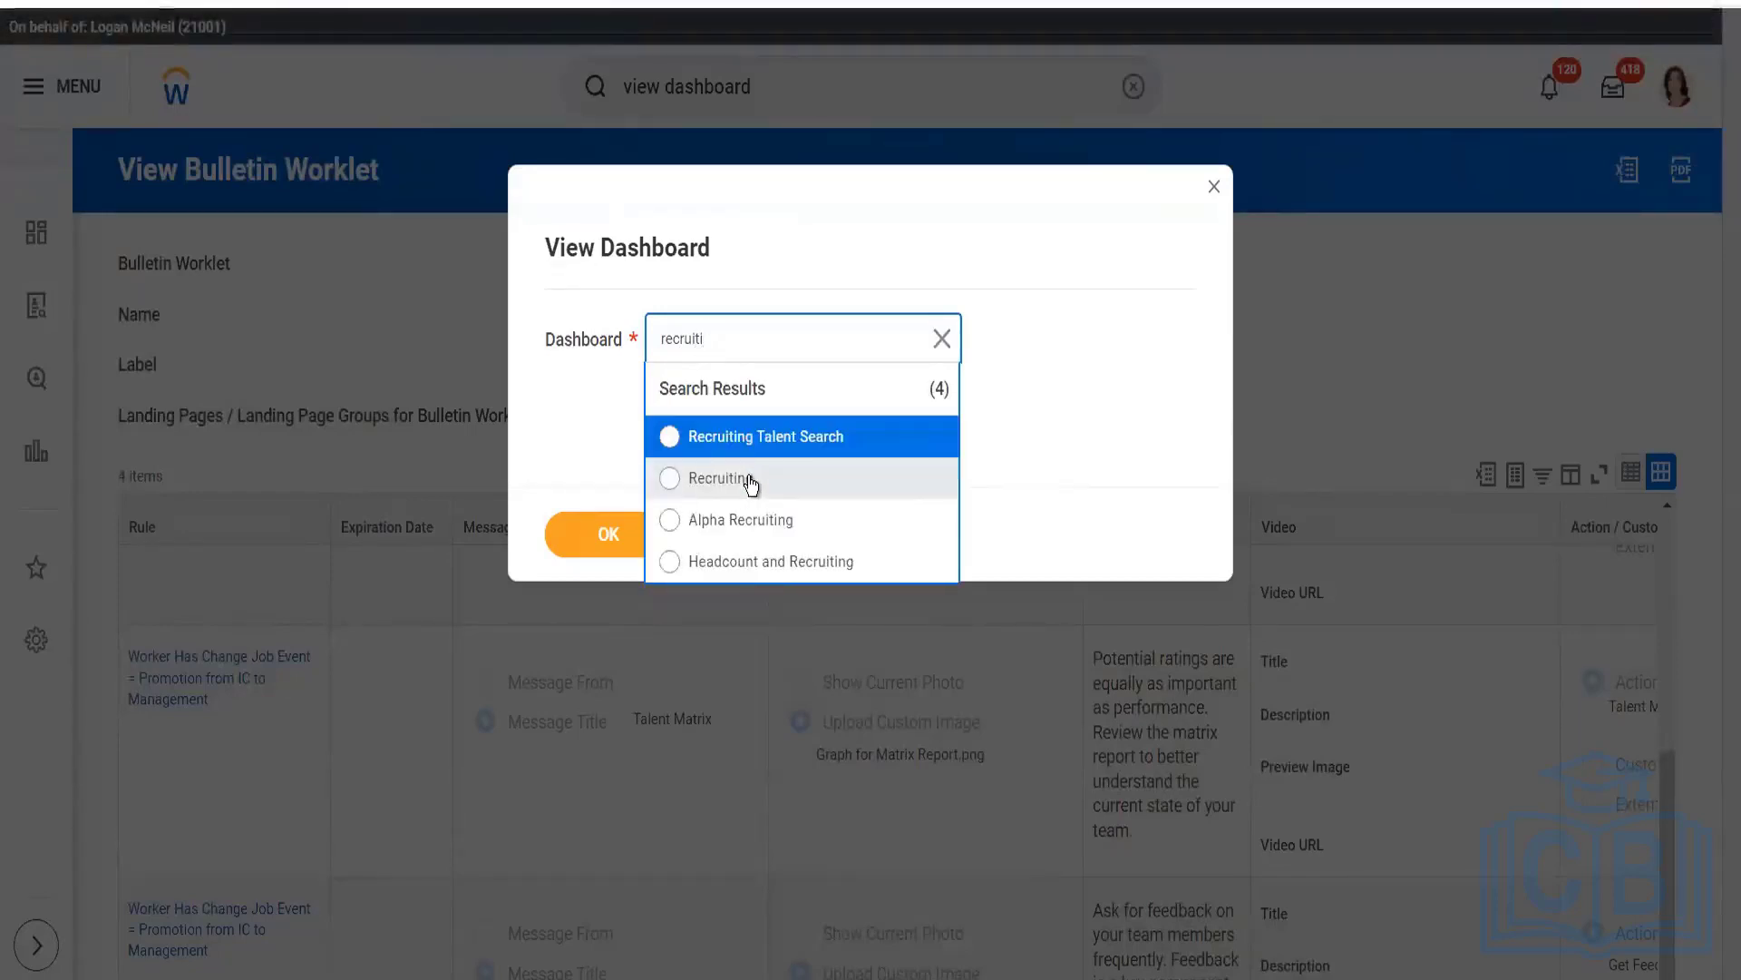
pyautogui.click(597, 549)
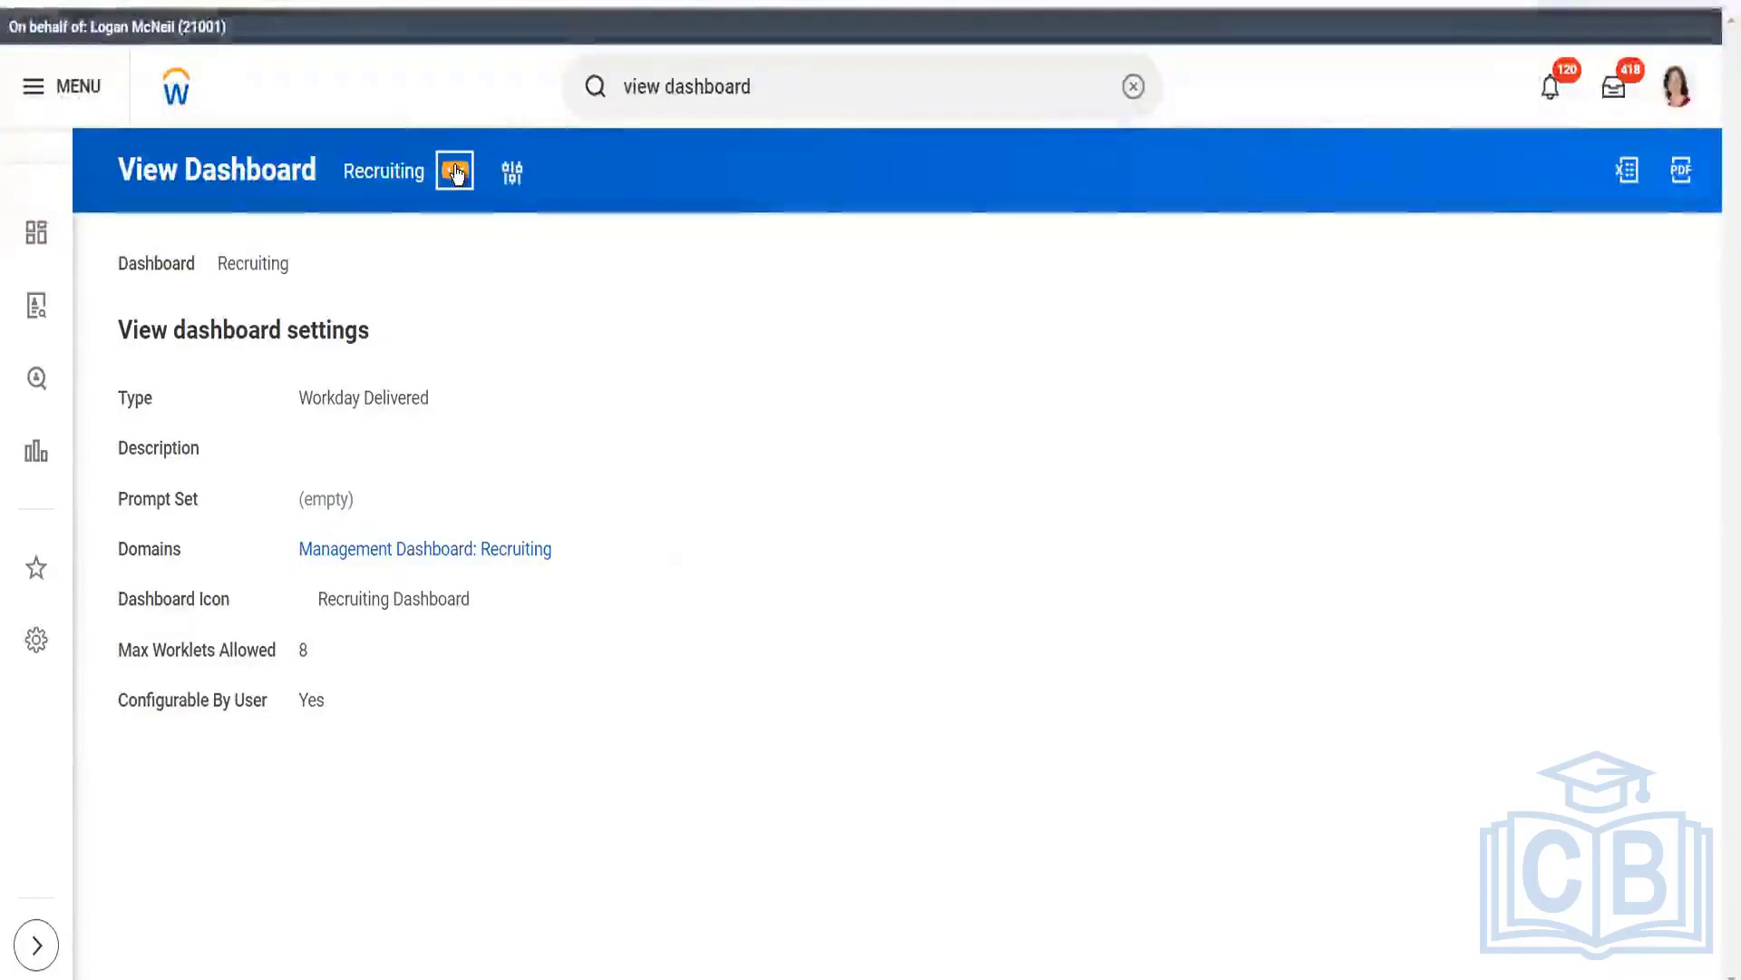
# Examine the Recruiting dashboard's related actions, including the landing page configuration and dashboard options
pyautogui.click(456, 172)
pyautogui.moveTo(587, 247)
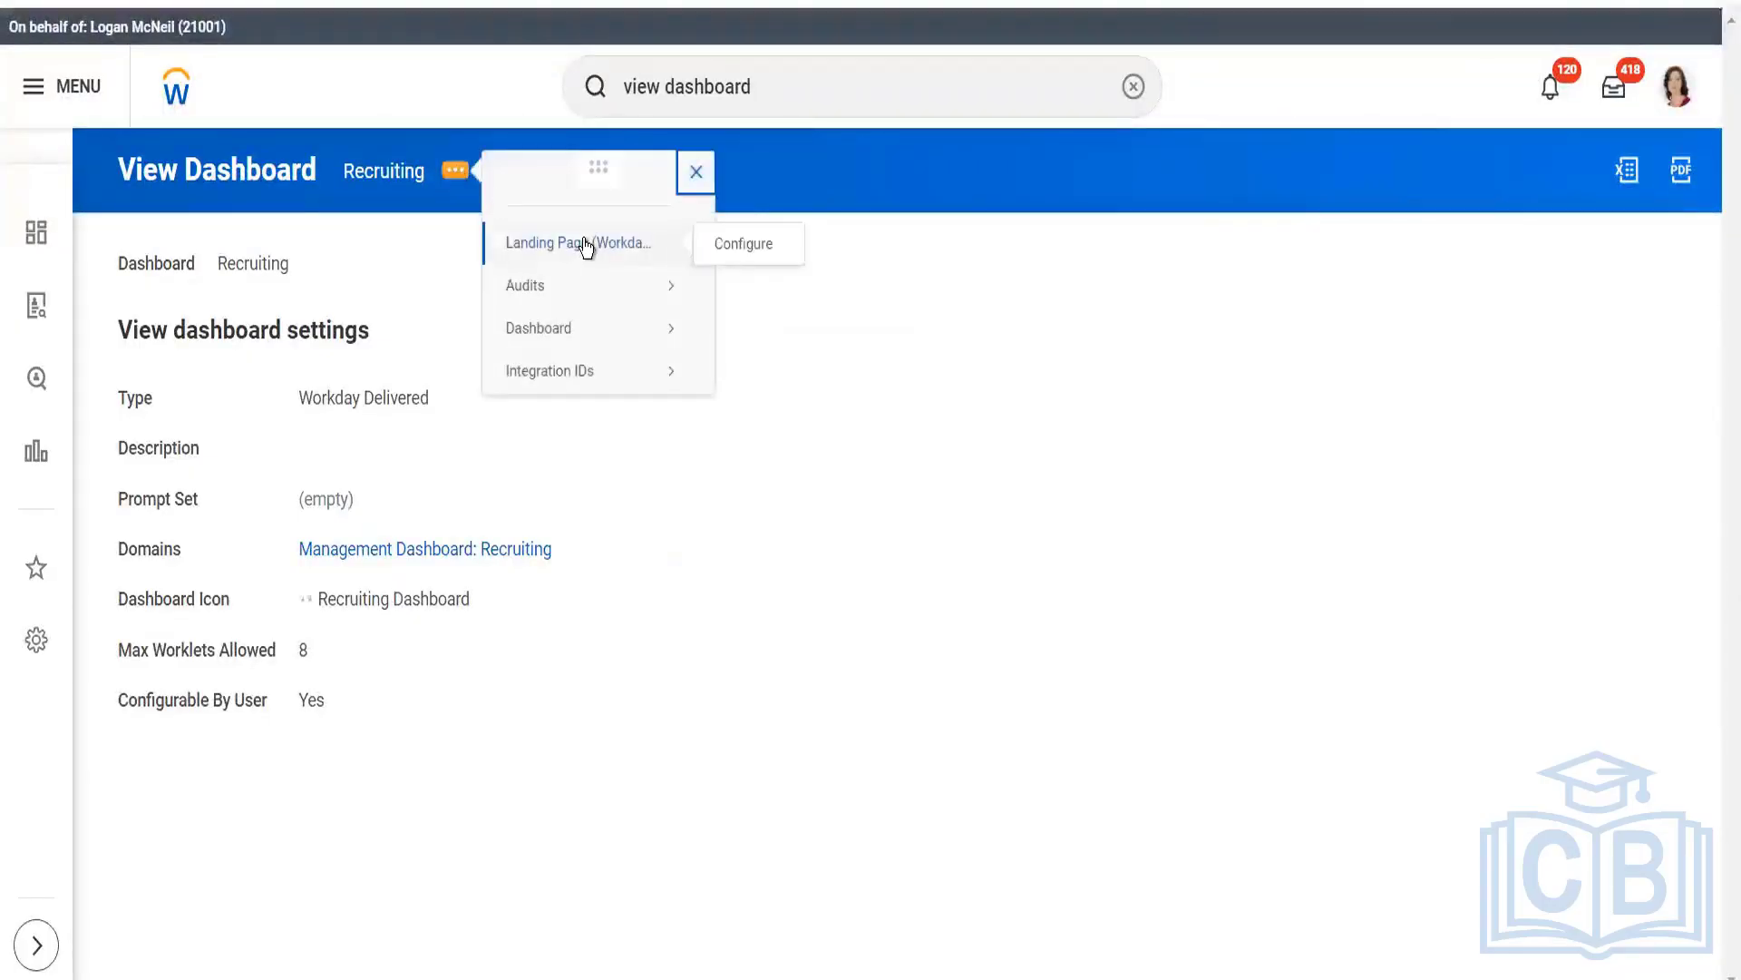
pyautogui.moveTo(587, 327)
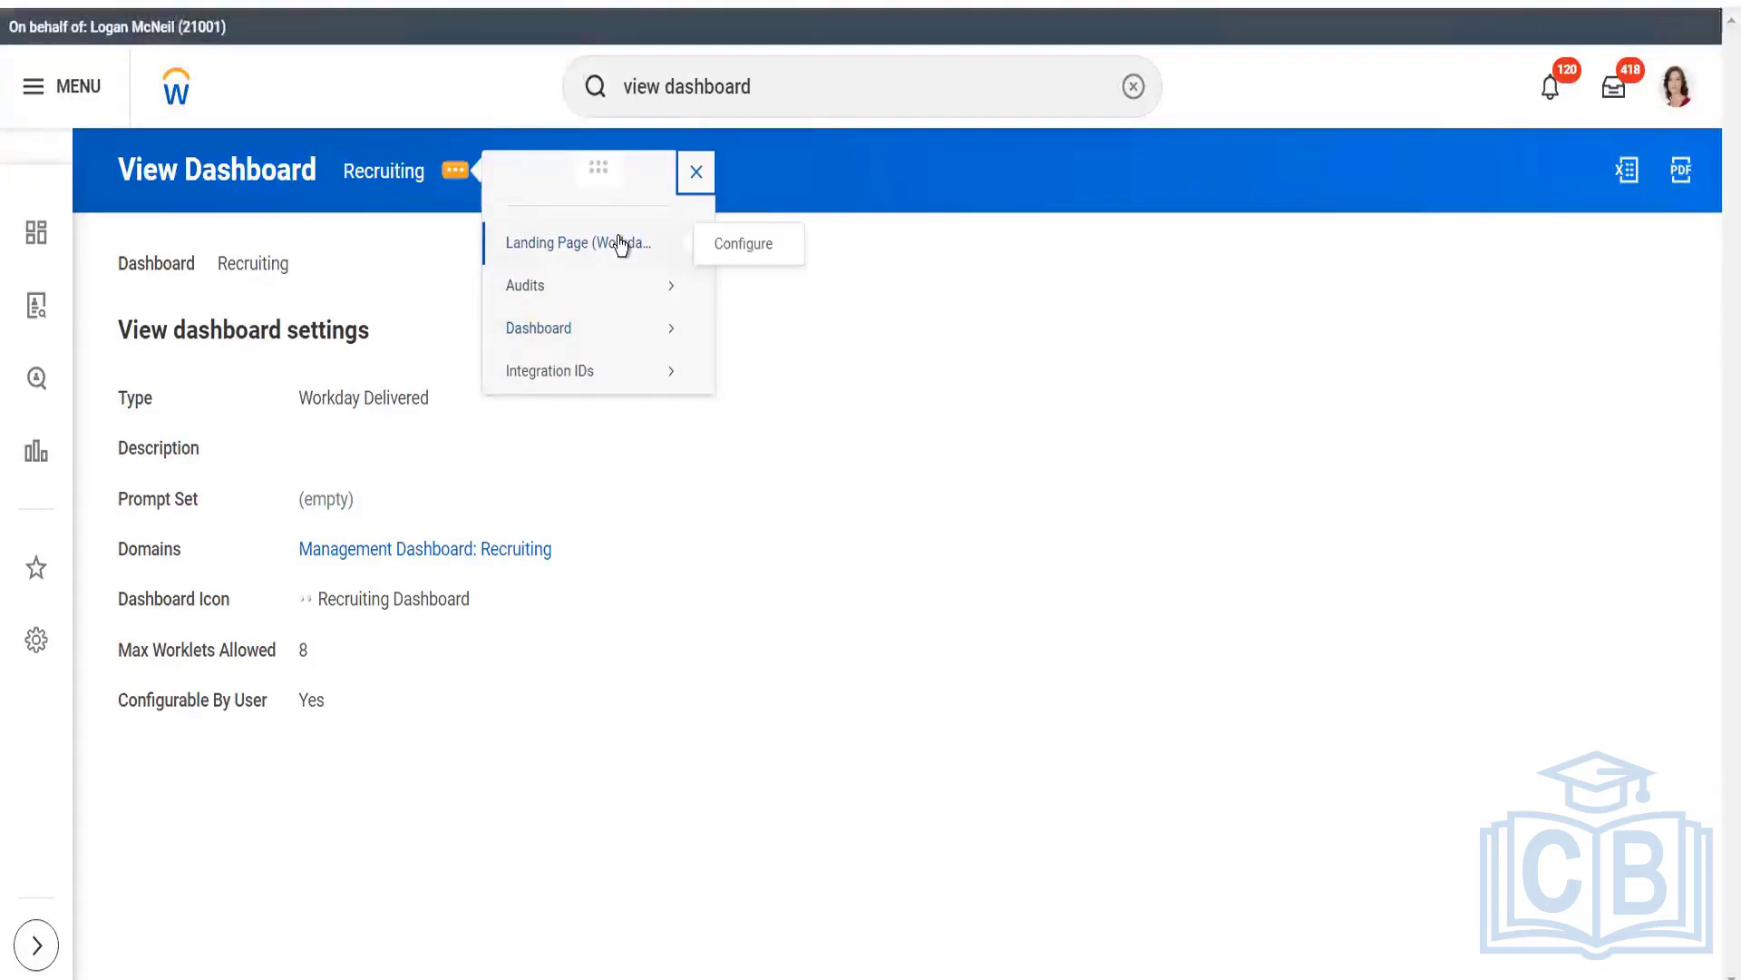
pyautogui.click(814, 291)
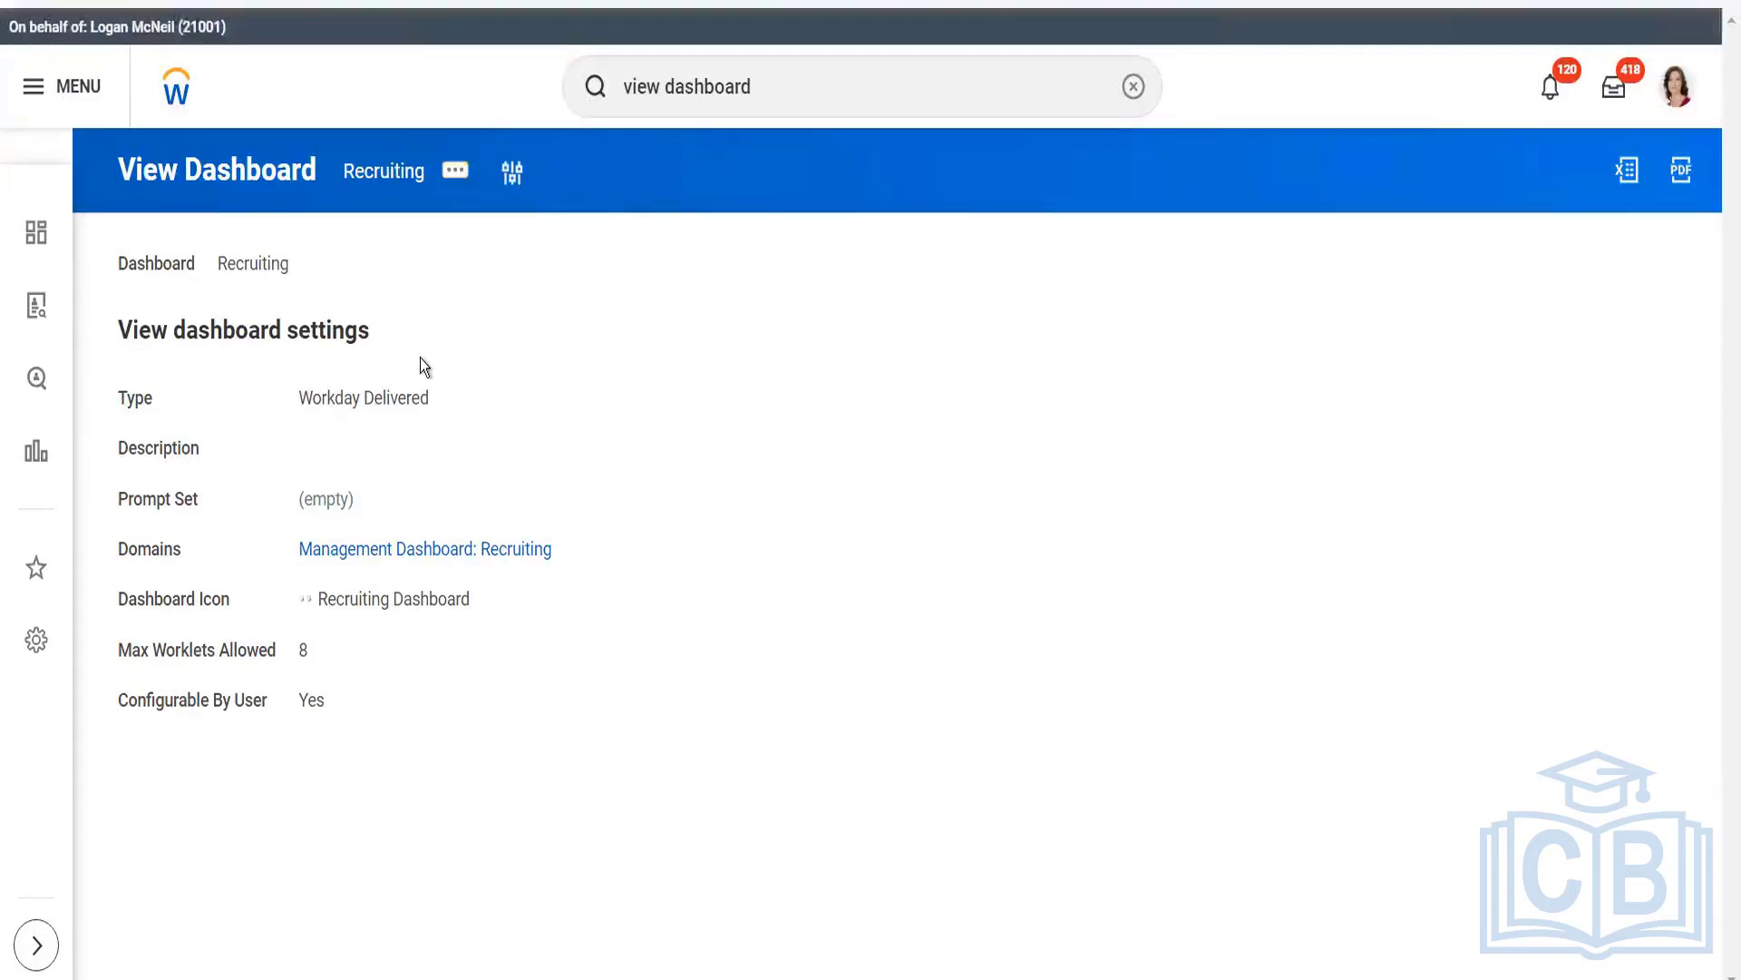
pyautogui.click(455, 172)
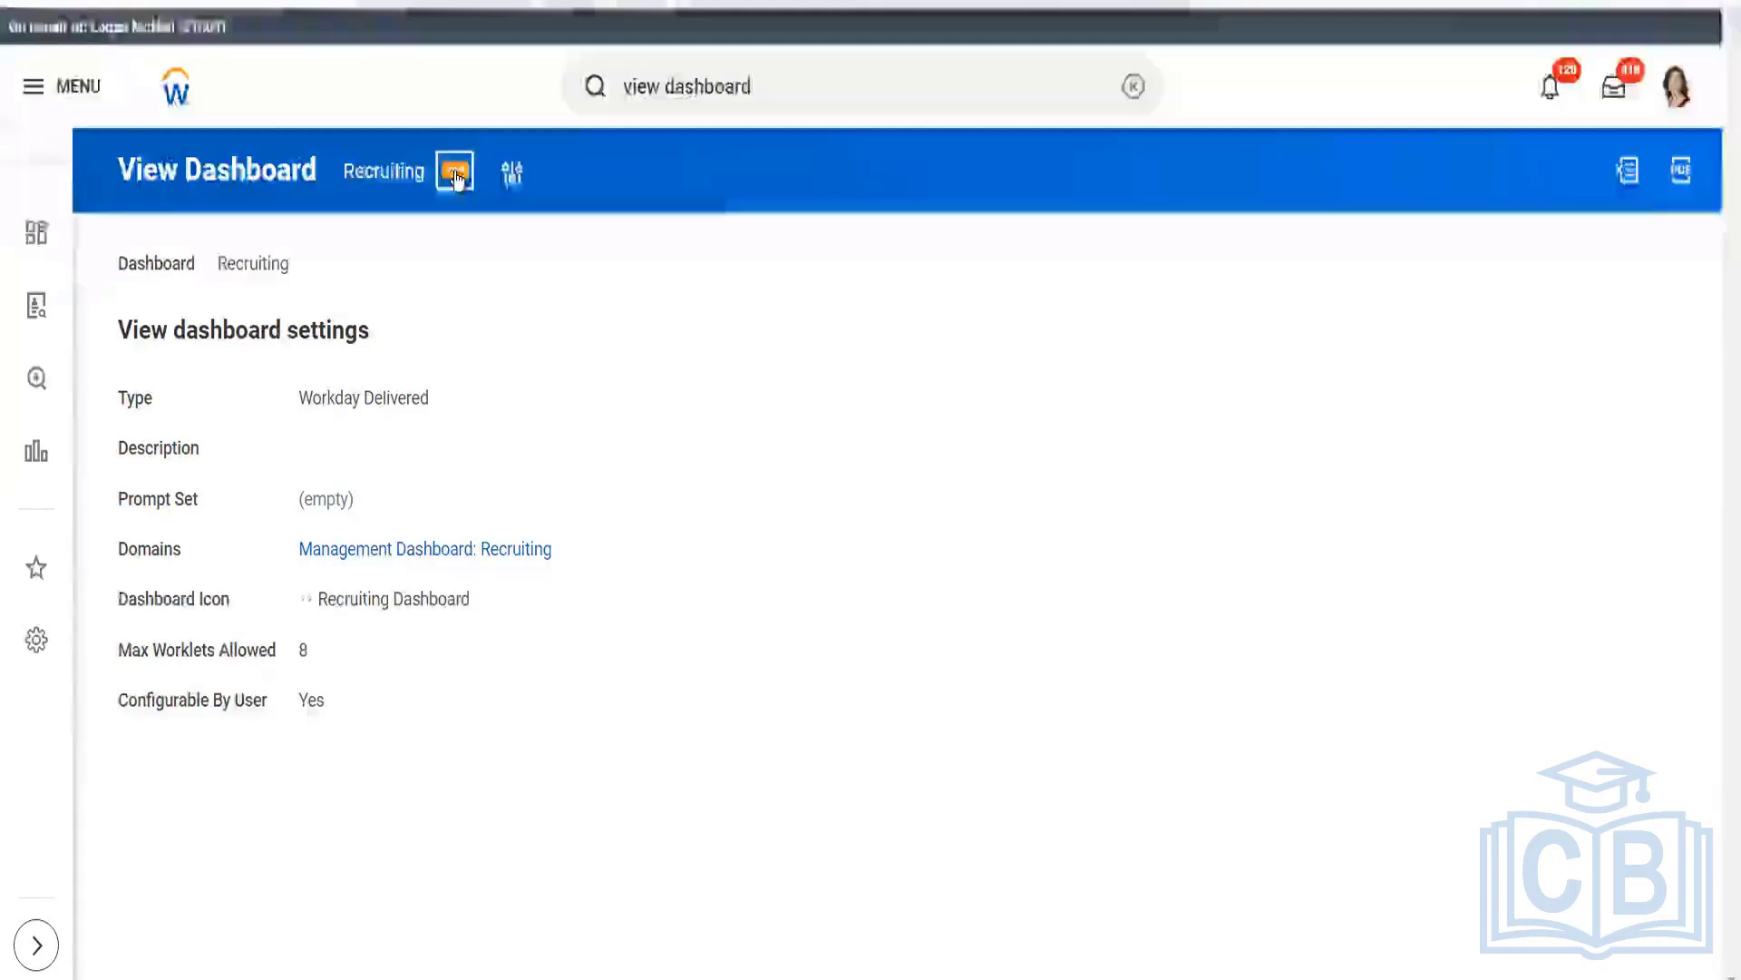